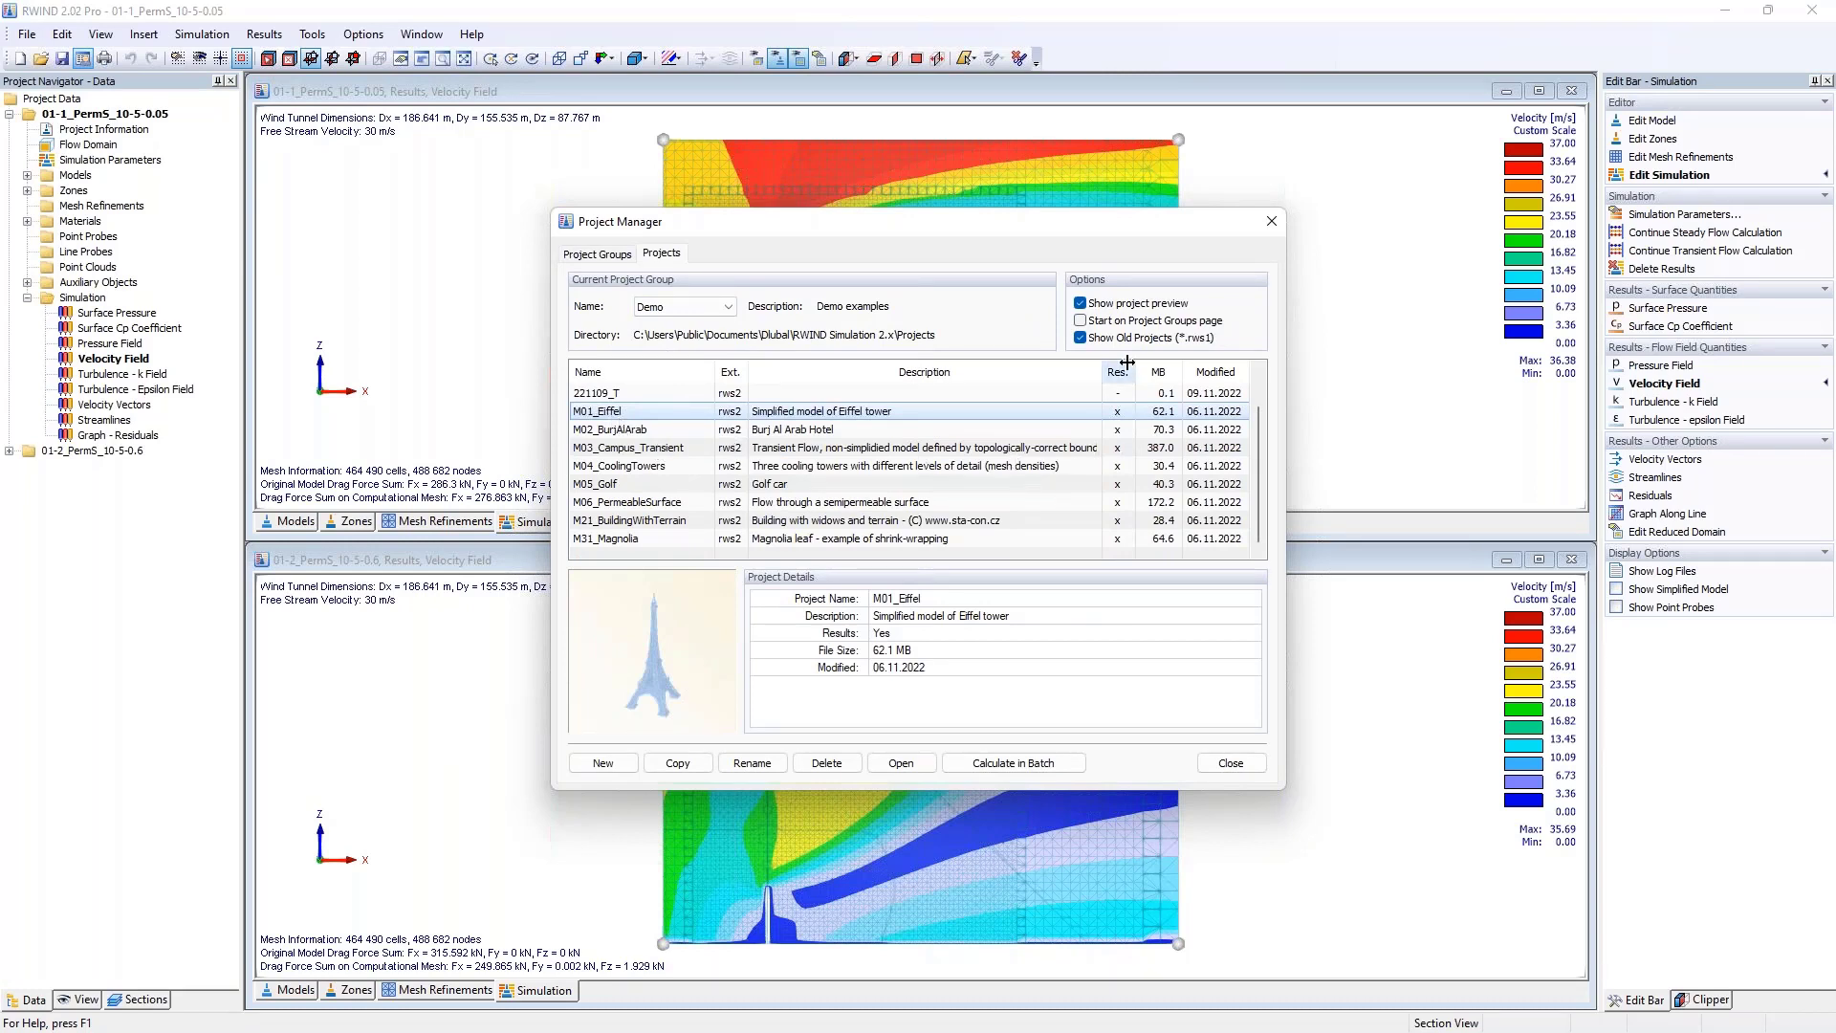
- Preview the demo project M06_PermeableSurface in the Project Manager, and close the manager
left_click(817, 500)
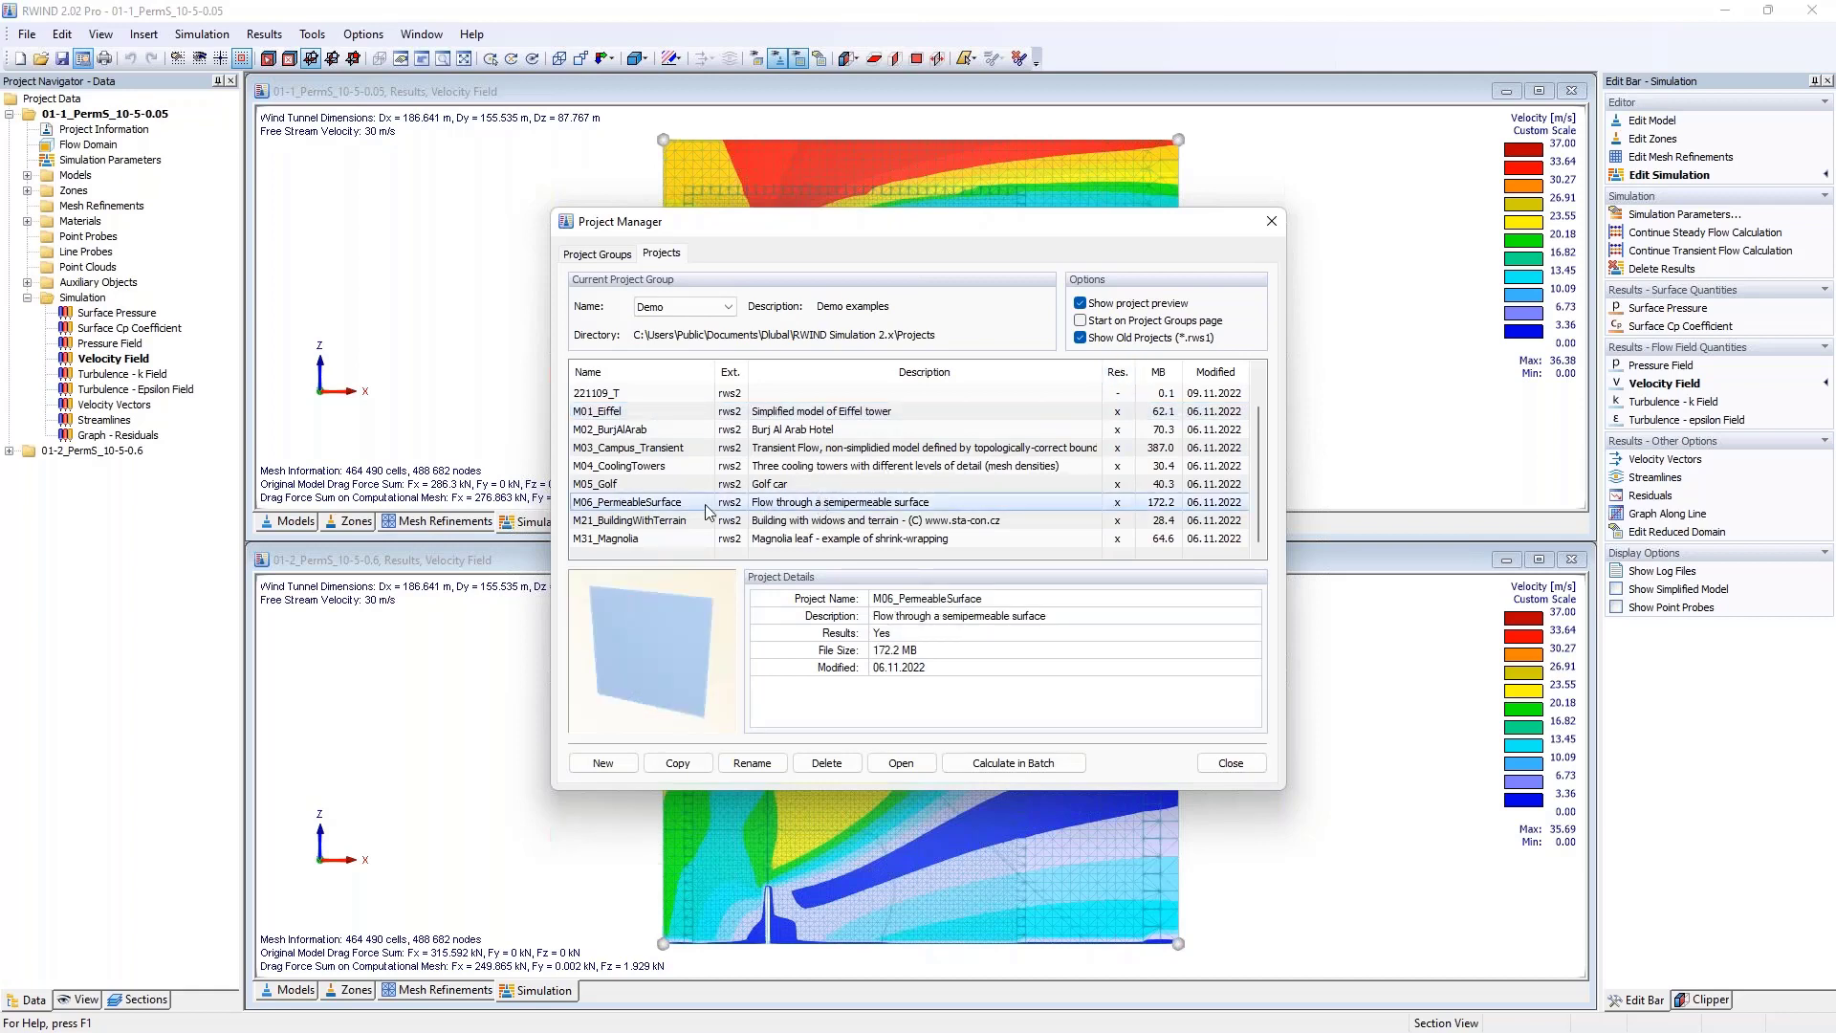
left_click(1272, 220)
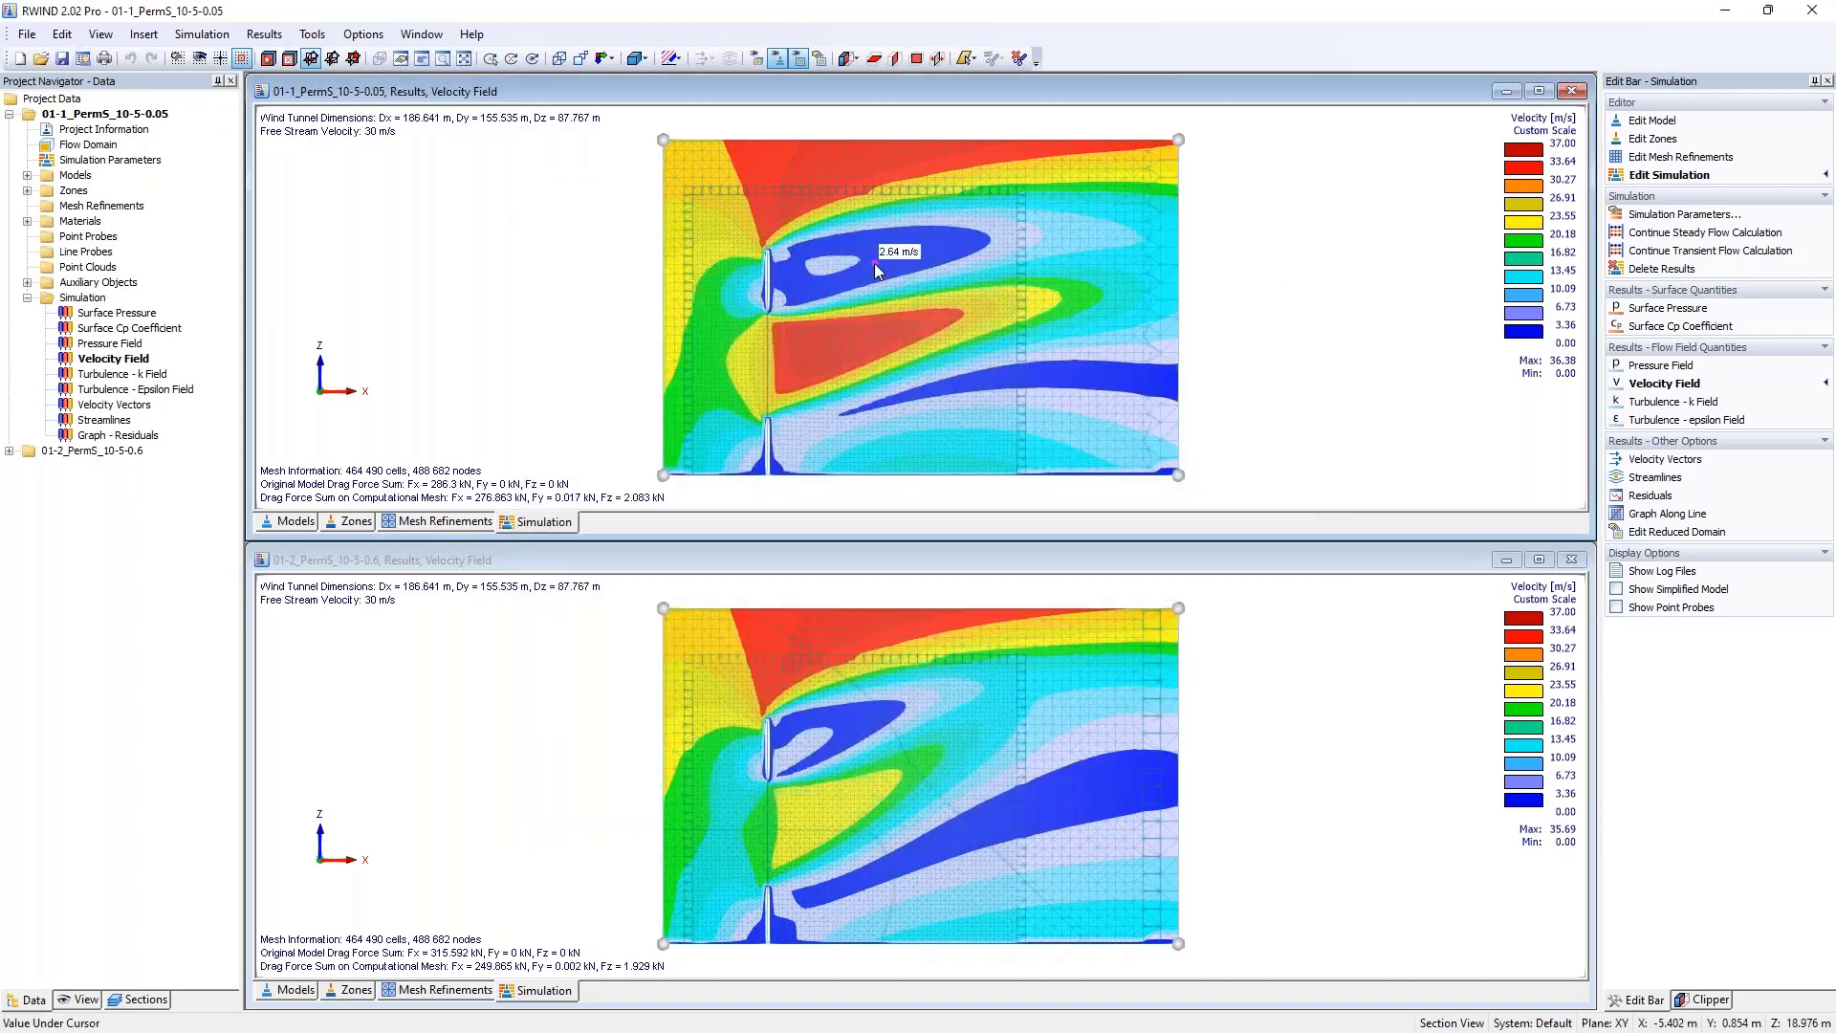
- Examine the velocity fields and the wall models of both PermS projects from an oblique angle
middle_click_drag(1150, 271, 1329, 288, "ctrl")
left_click(293, 991)
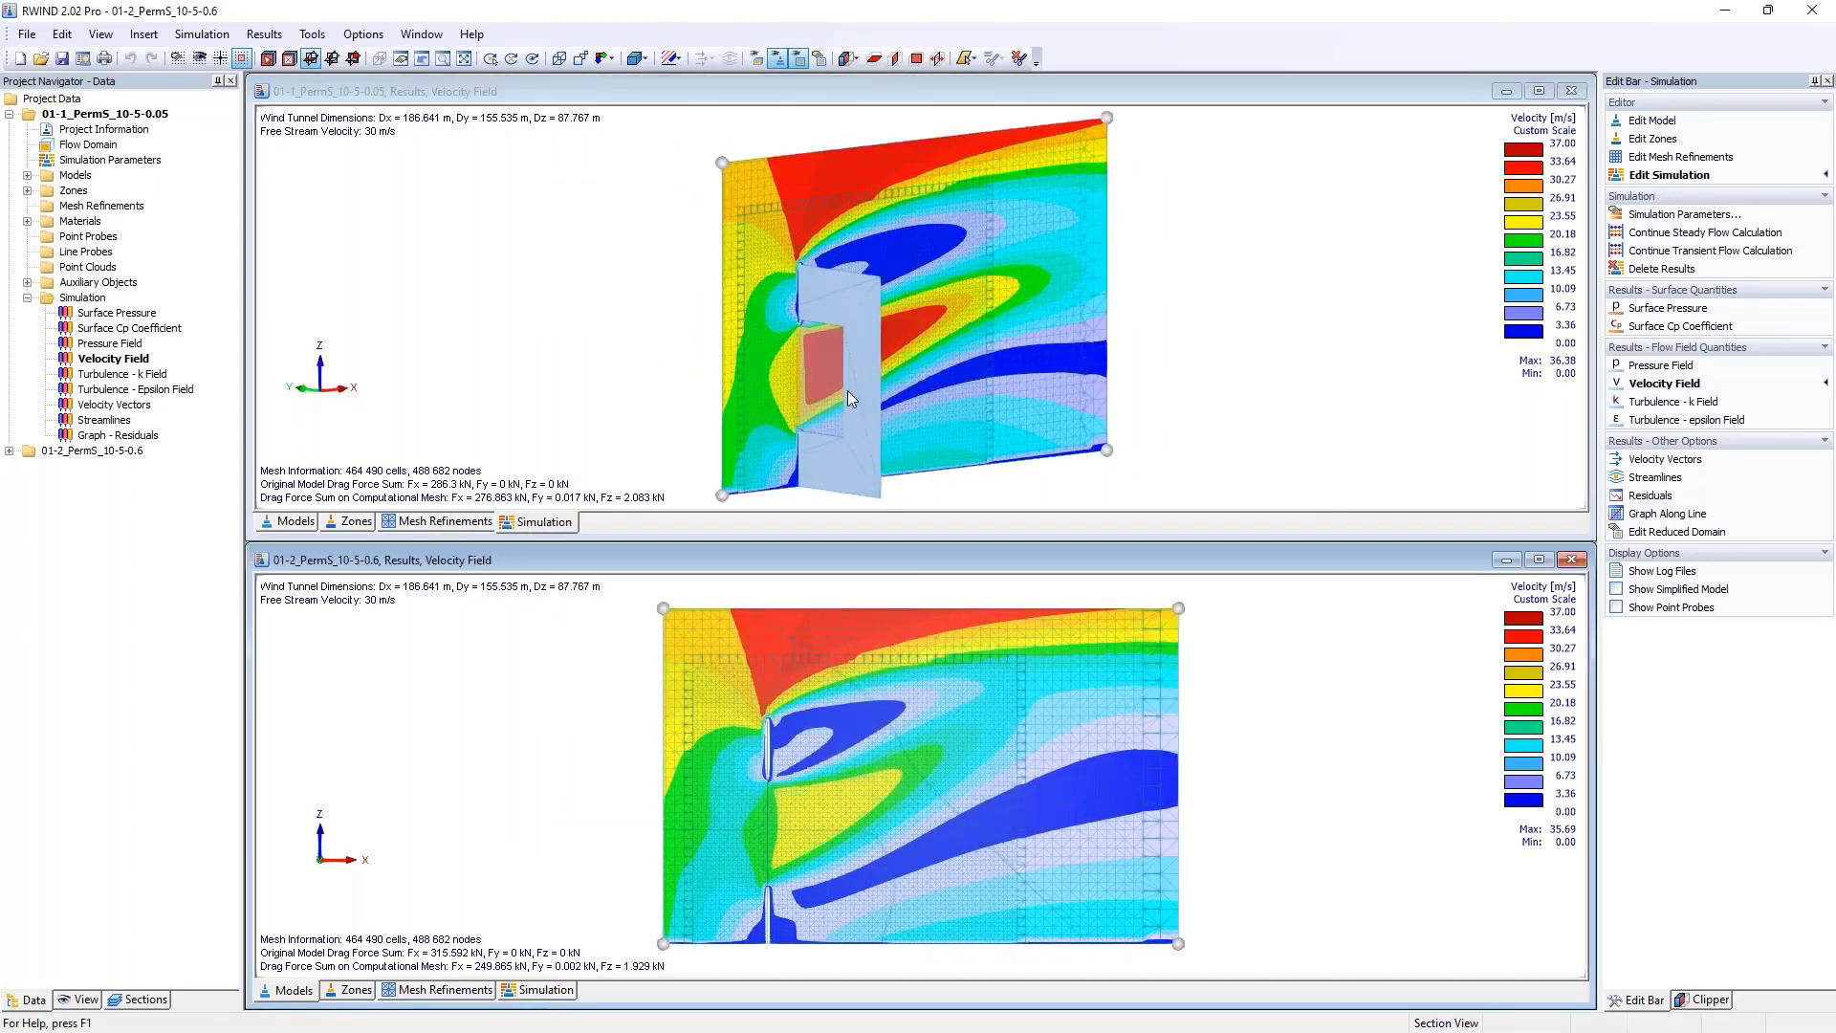
middle_click_drag(899, 726, 1086, 705, "ctrl")
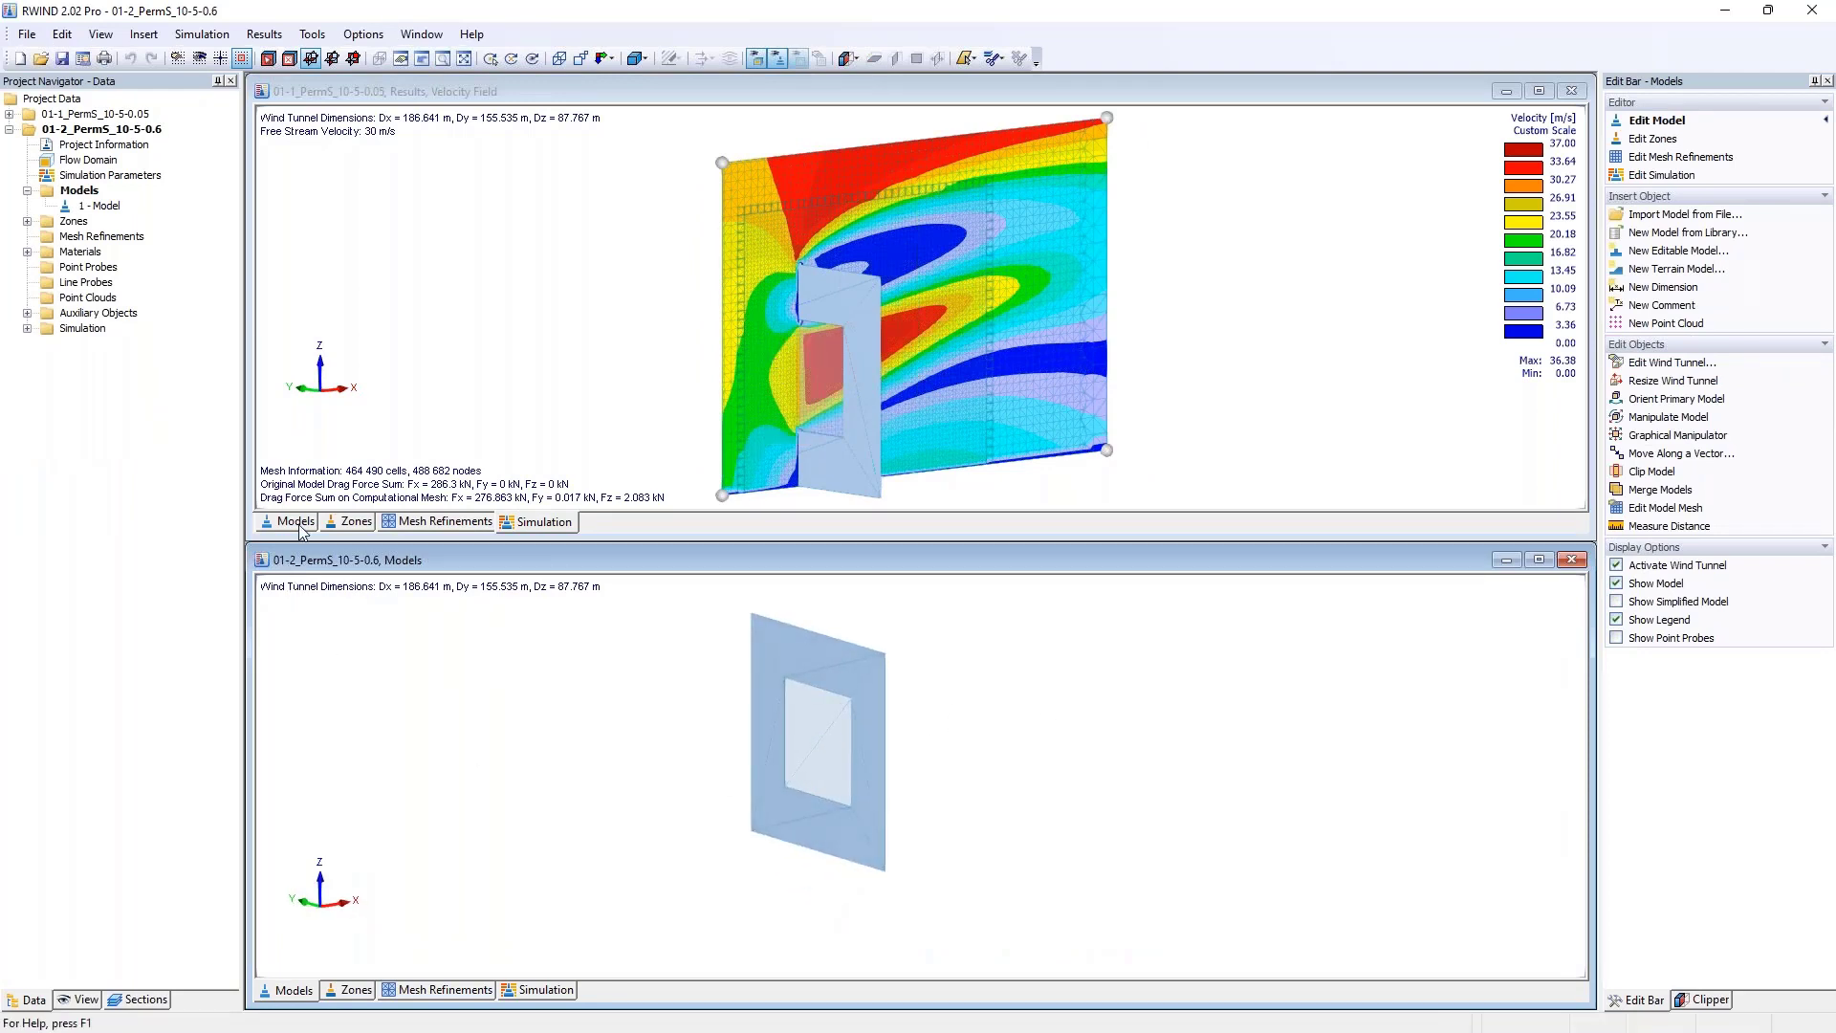
left_click(831, 298)
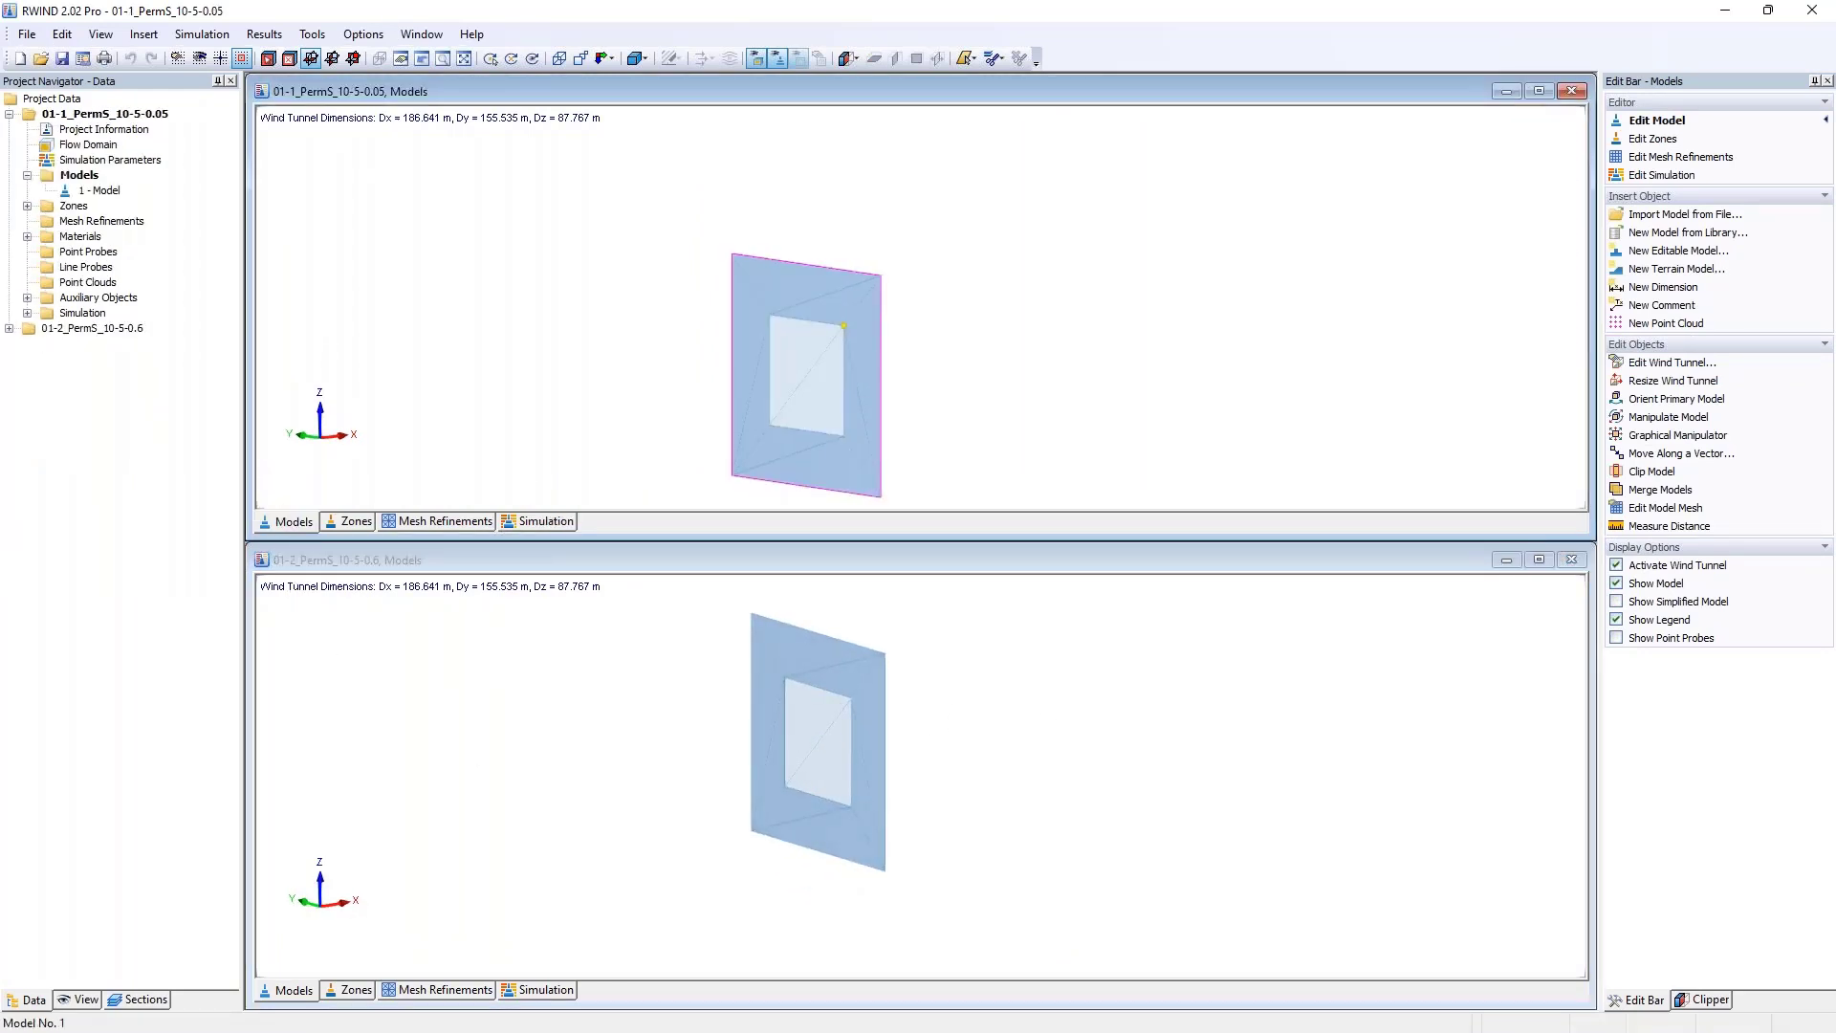
left_click(543, 995)
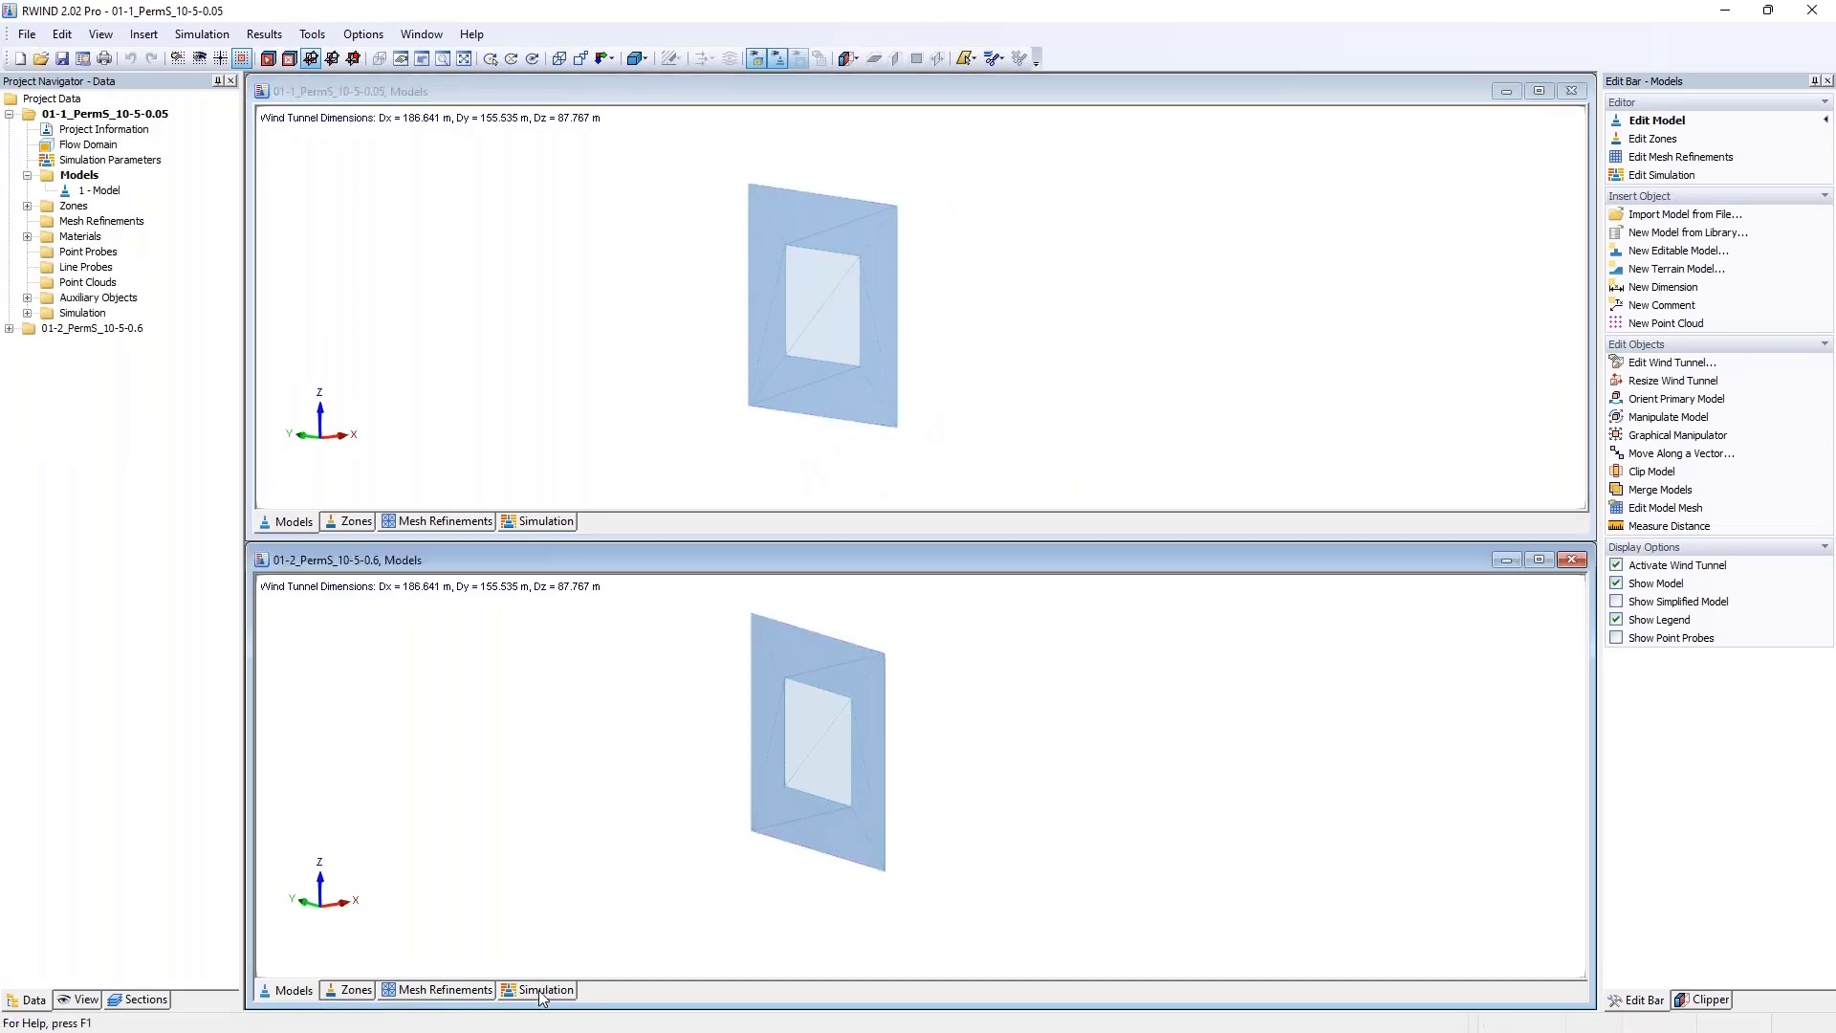
left_click(744, 256)
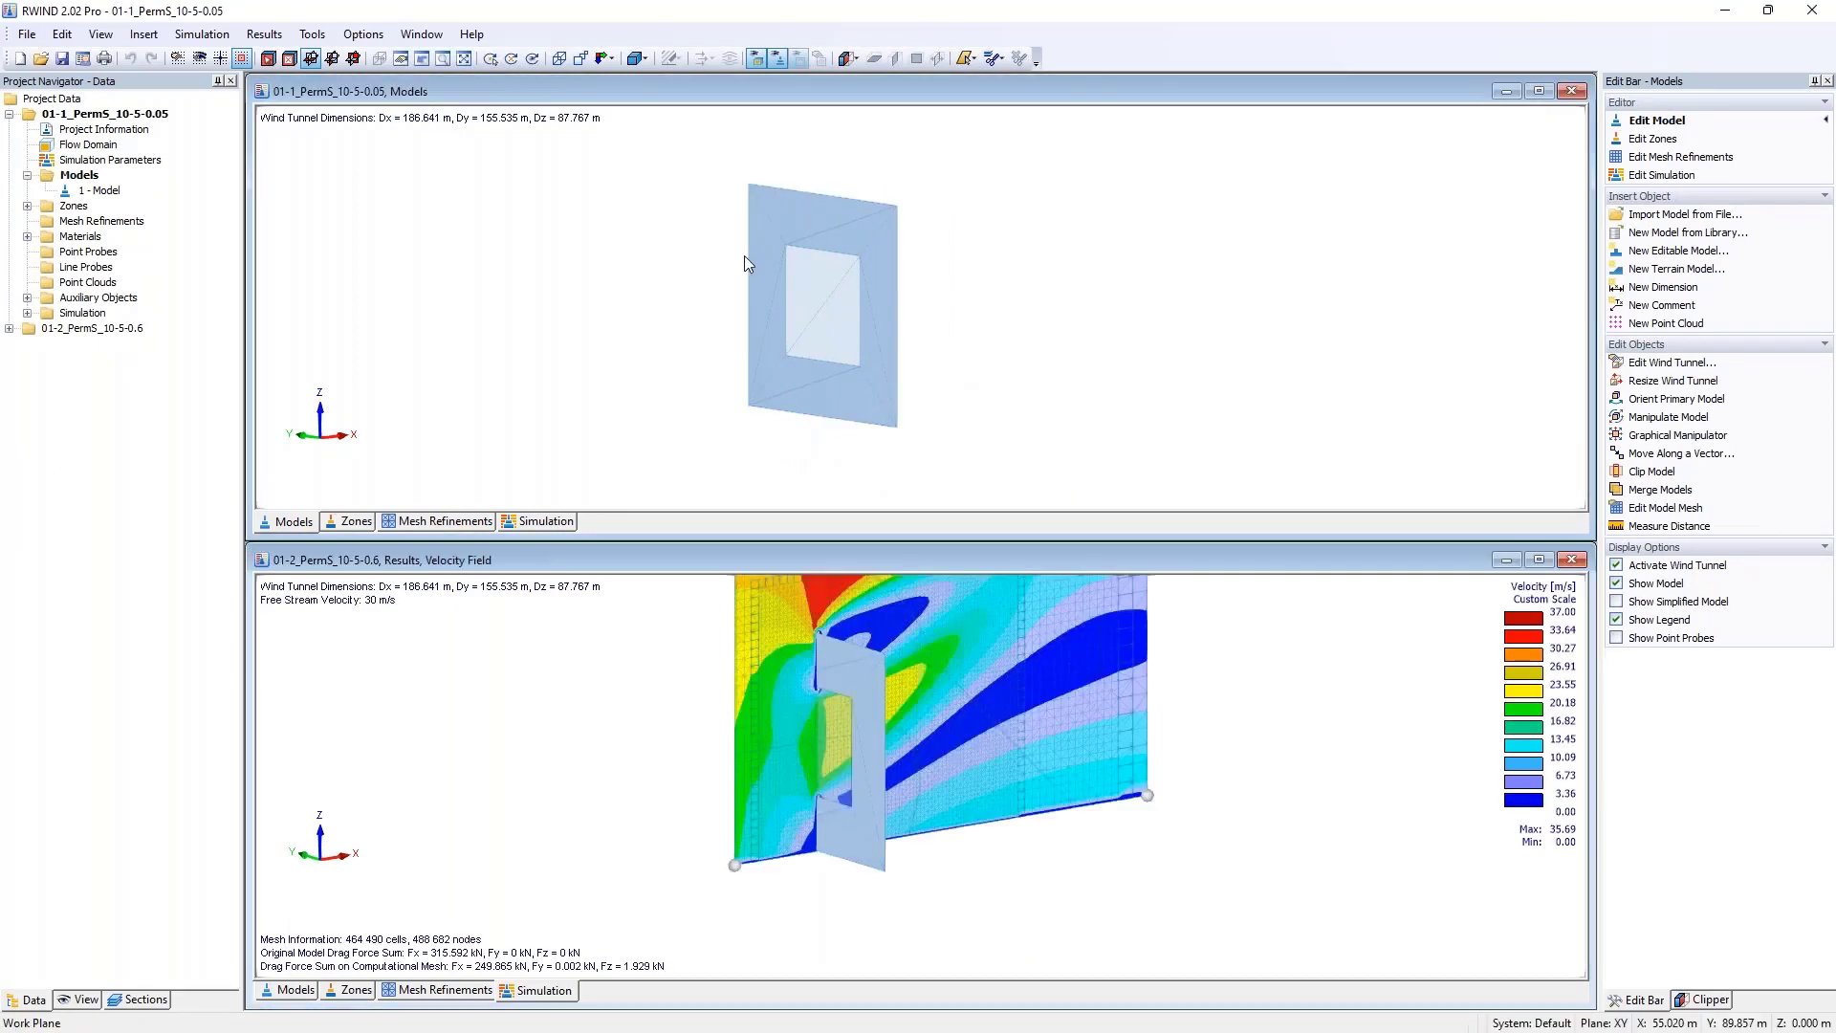
- Open the material assigned to zone 2 - Permeable zone in project 01-2_PermS_10-5-0.6, keeping both dialogs side by side
left_click(354, 993)
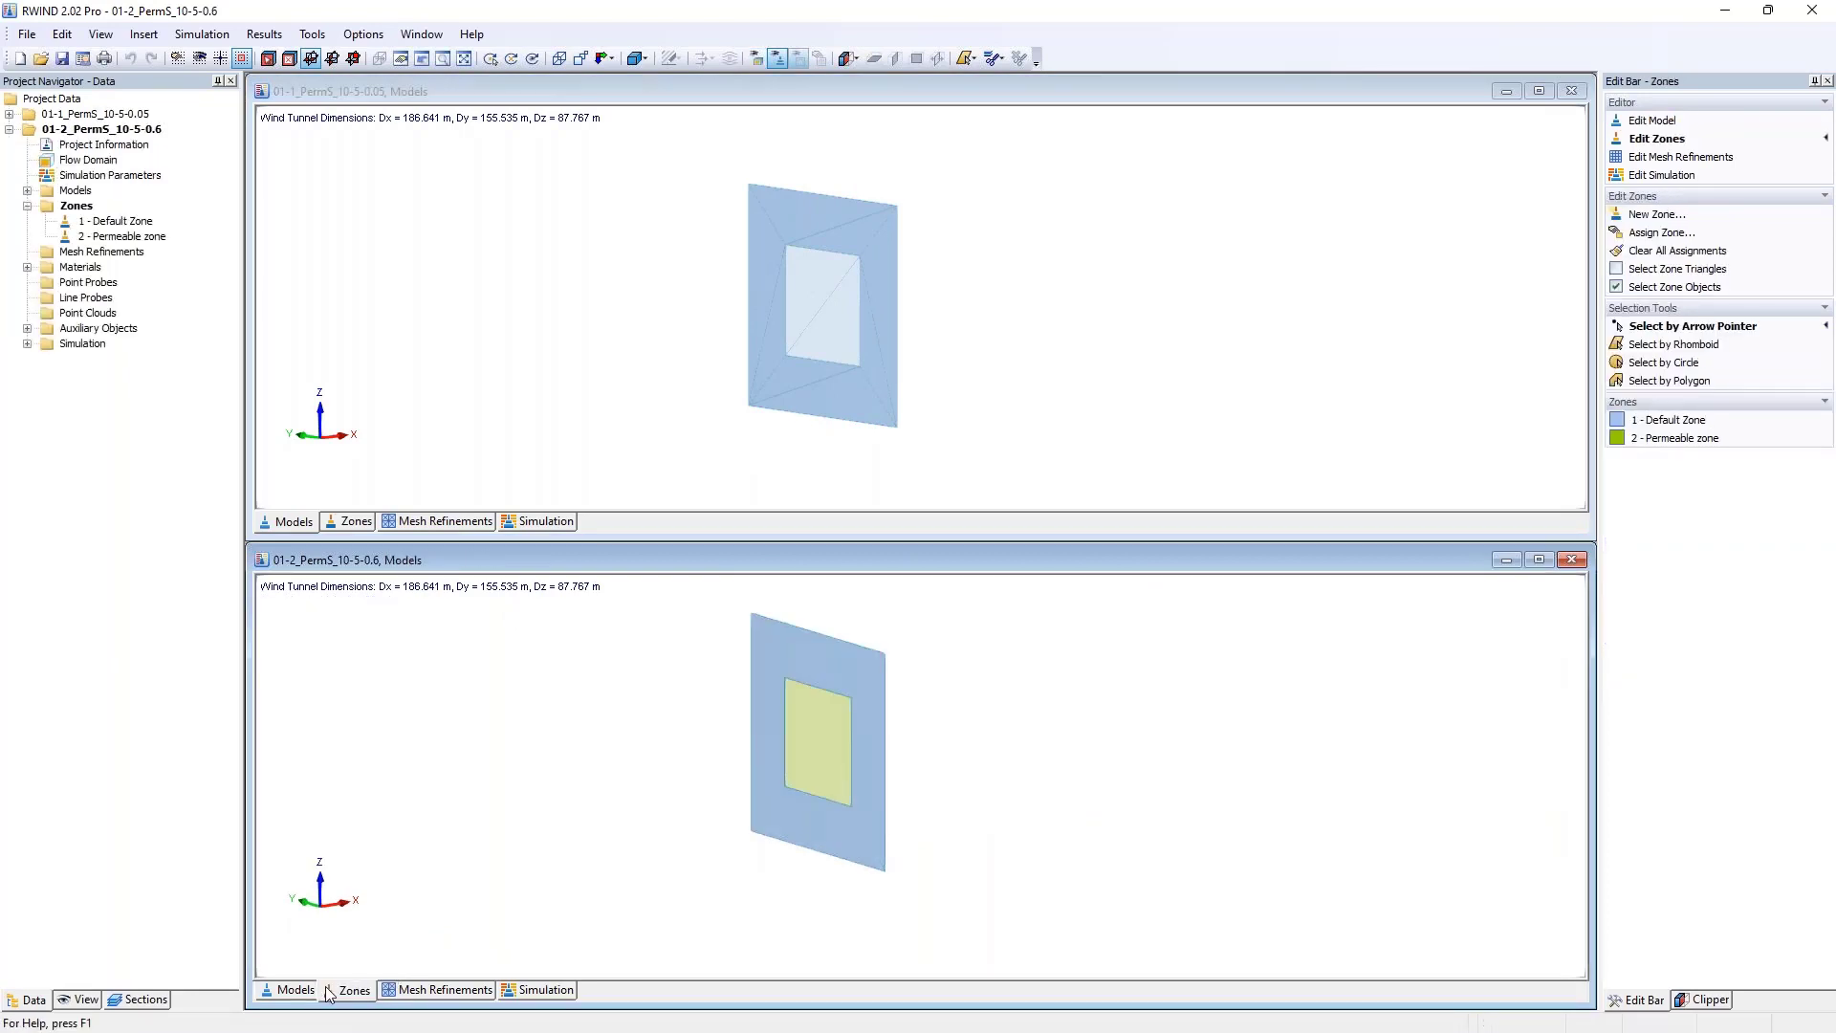
middle_click_drag(853, 750, 853, 779)
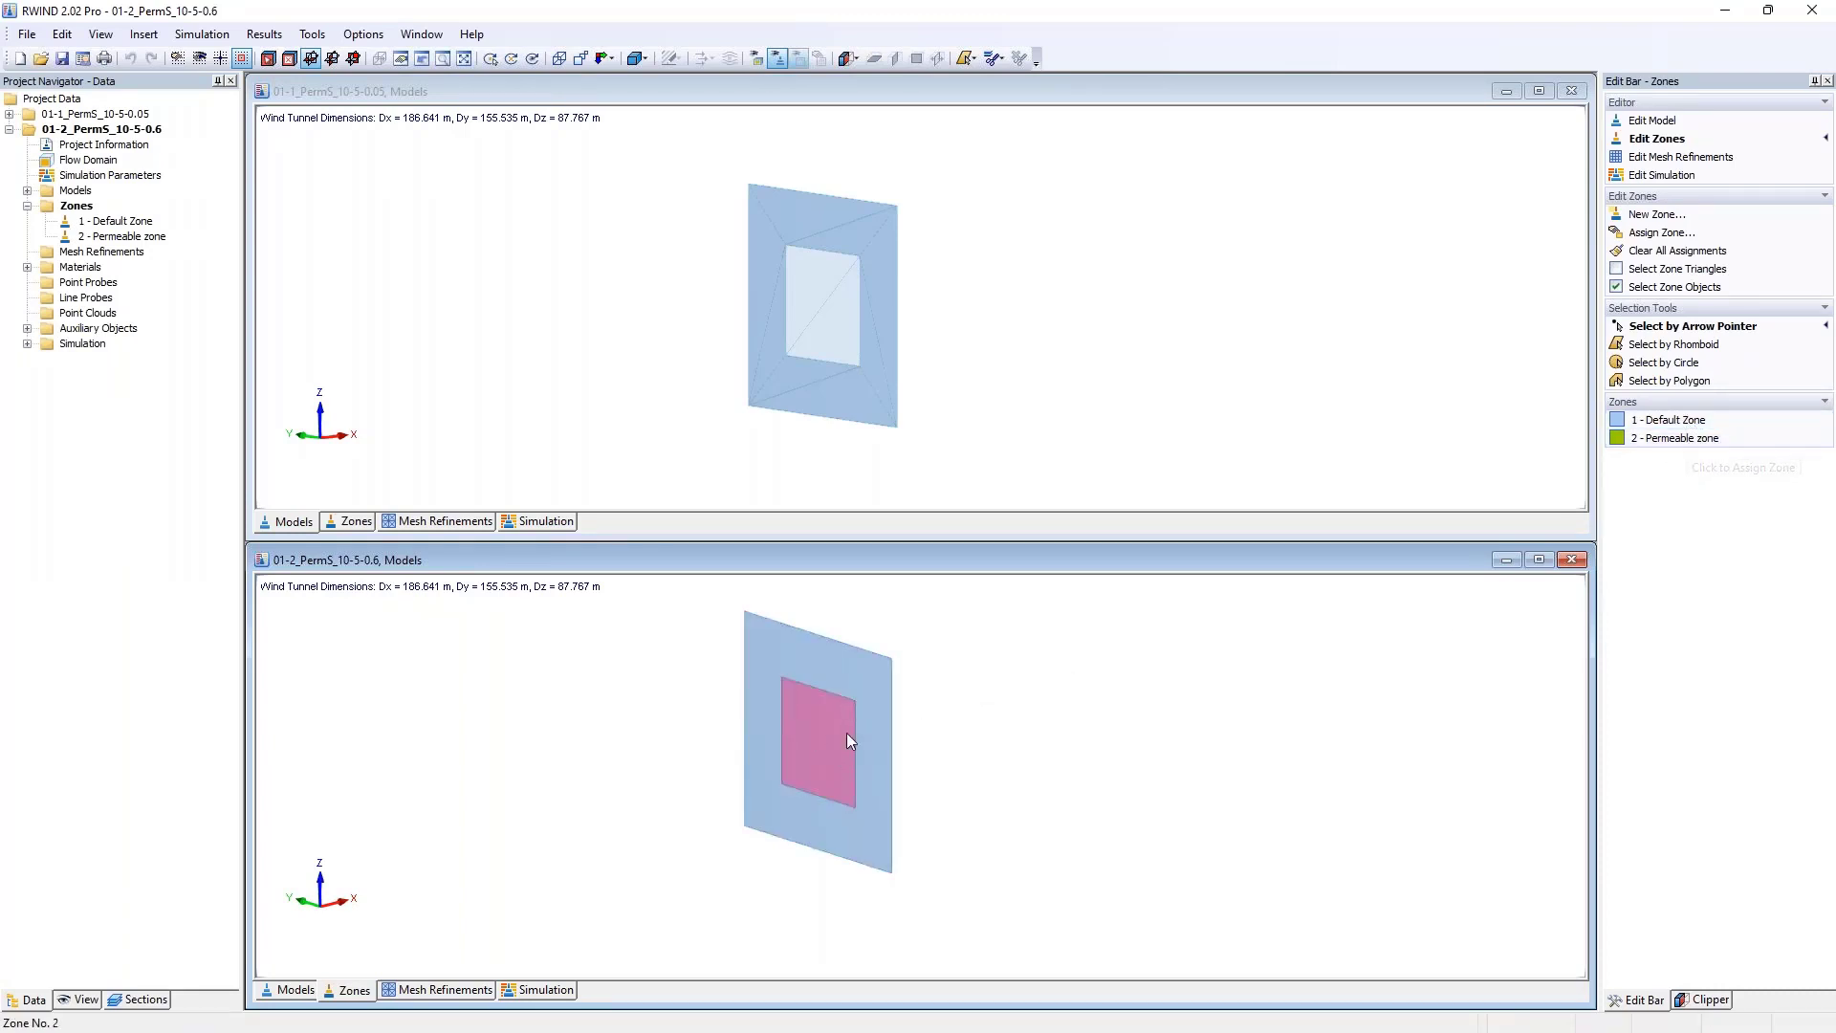
double_click(122, 236)
left_click_drag(749, 283, 477, 226)
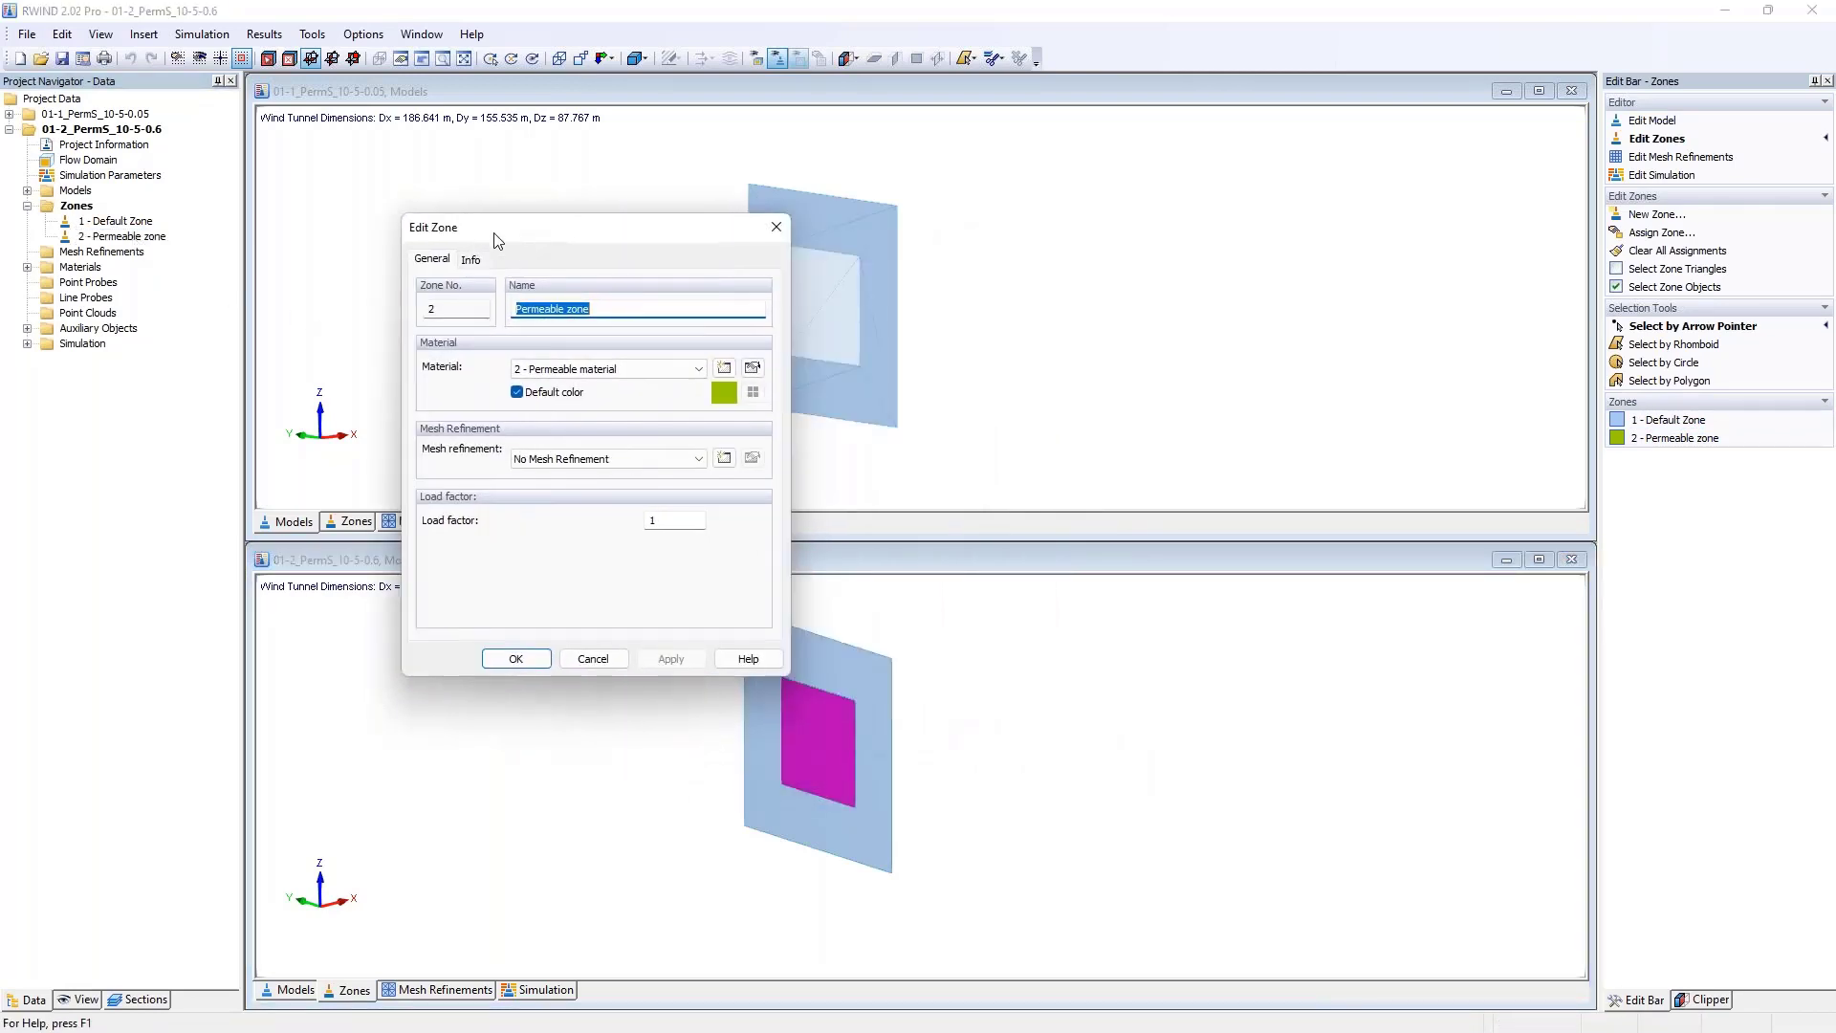
left_click(753, 368)
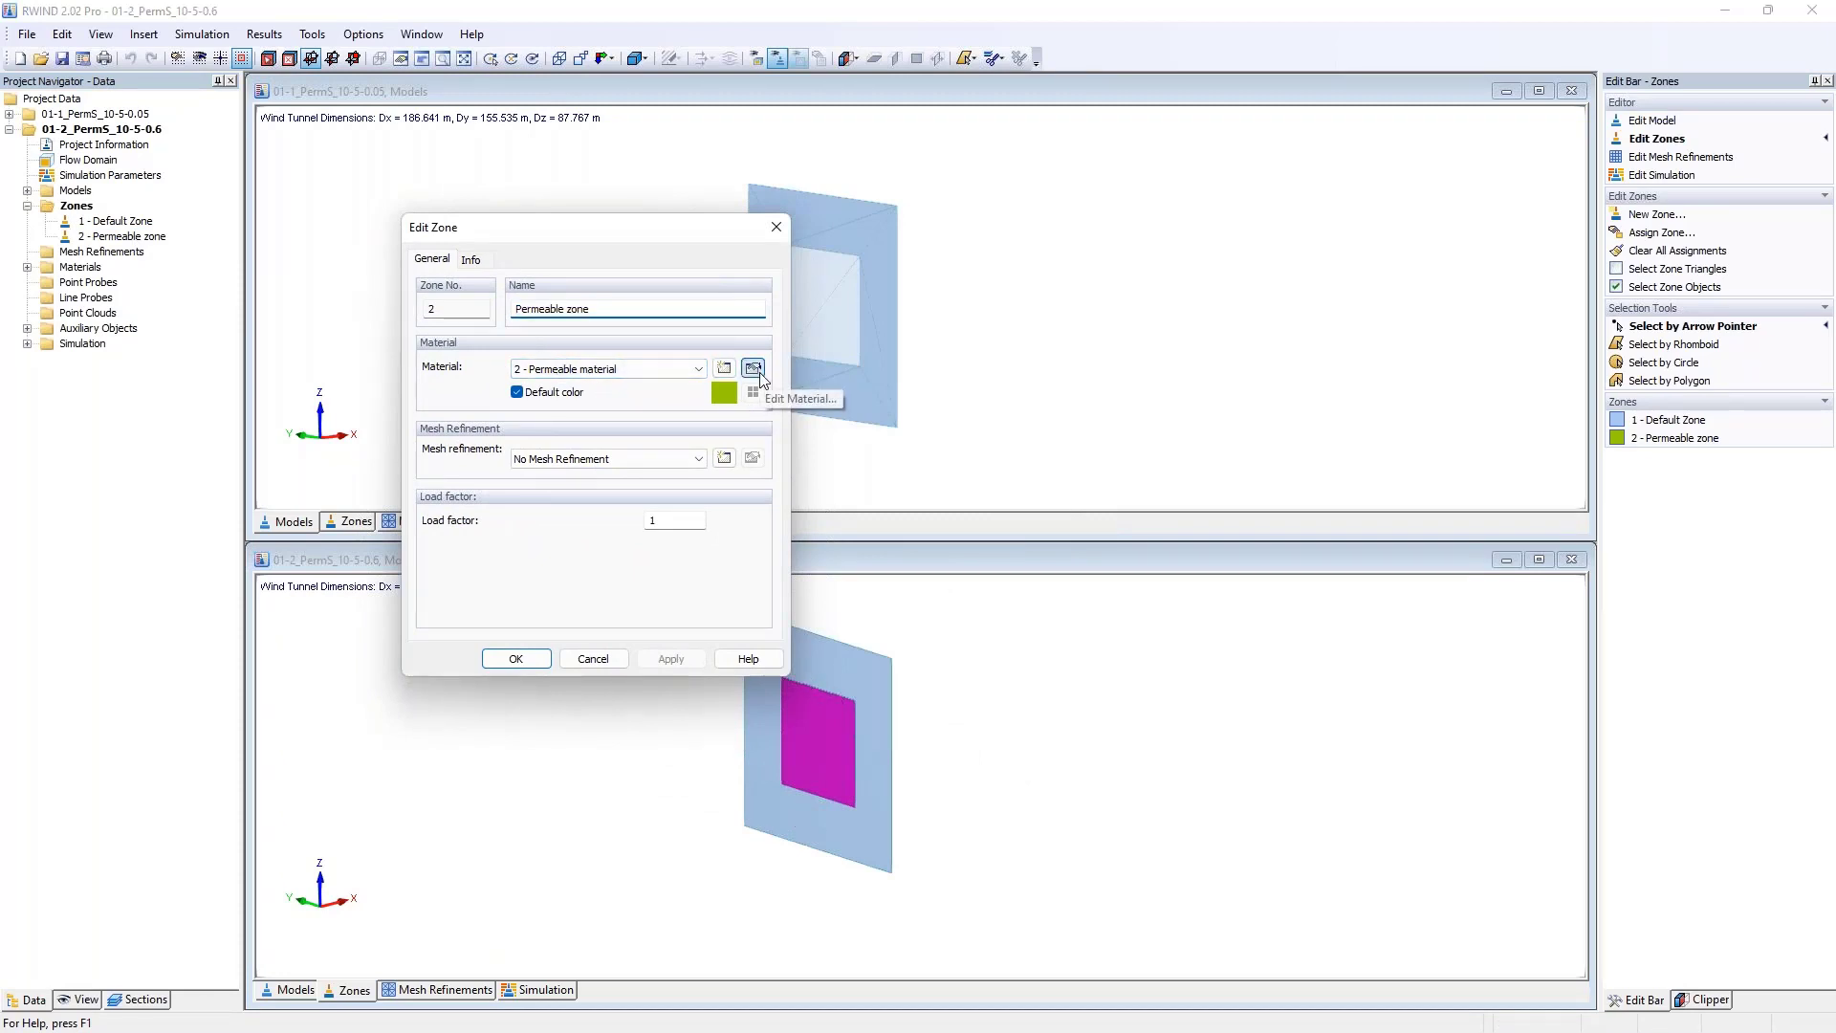
left_click_drag(667, 255, 1067, 266)
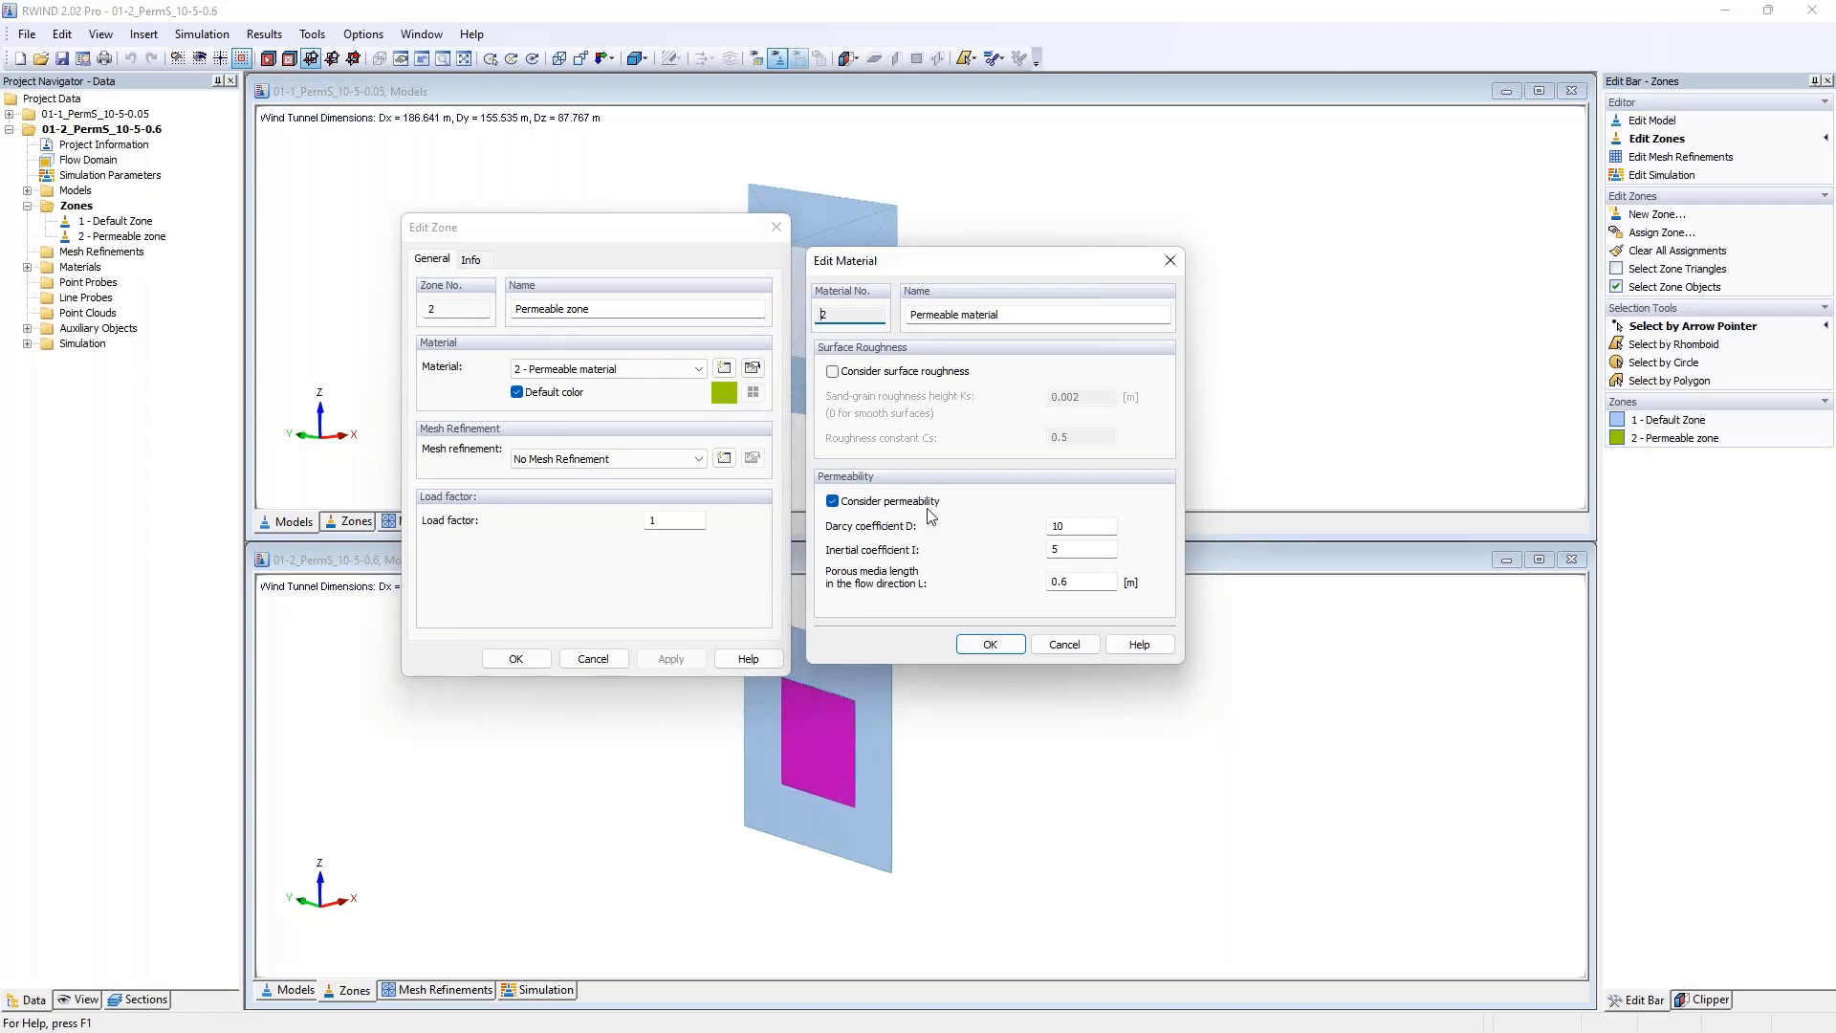
- Examine the permeable material's Darcy coefficient, inertial coefficient and porous media length, and close the material and zone settings
left_click(1088, 525)
left_click(1052, 551)
left_click(1069, 551)
left_click_drag(1095, 585, 1021, 590)
key("Return")
key("Return")
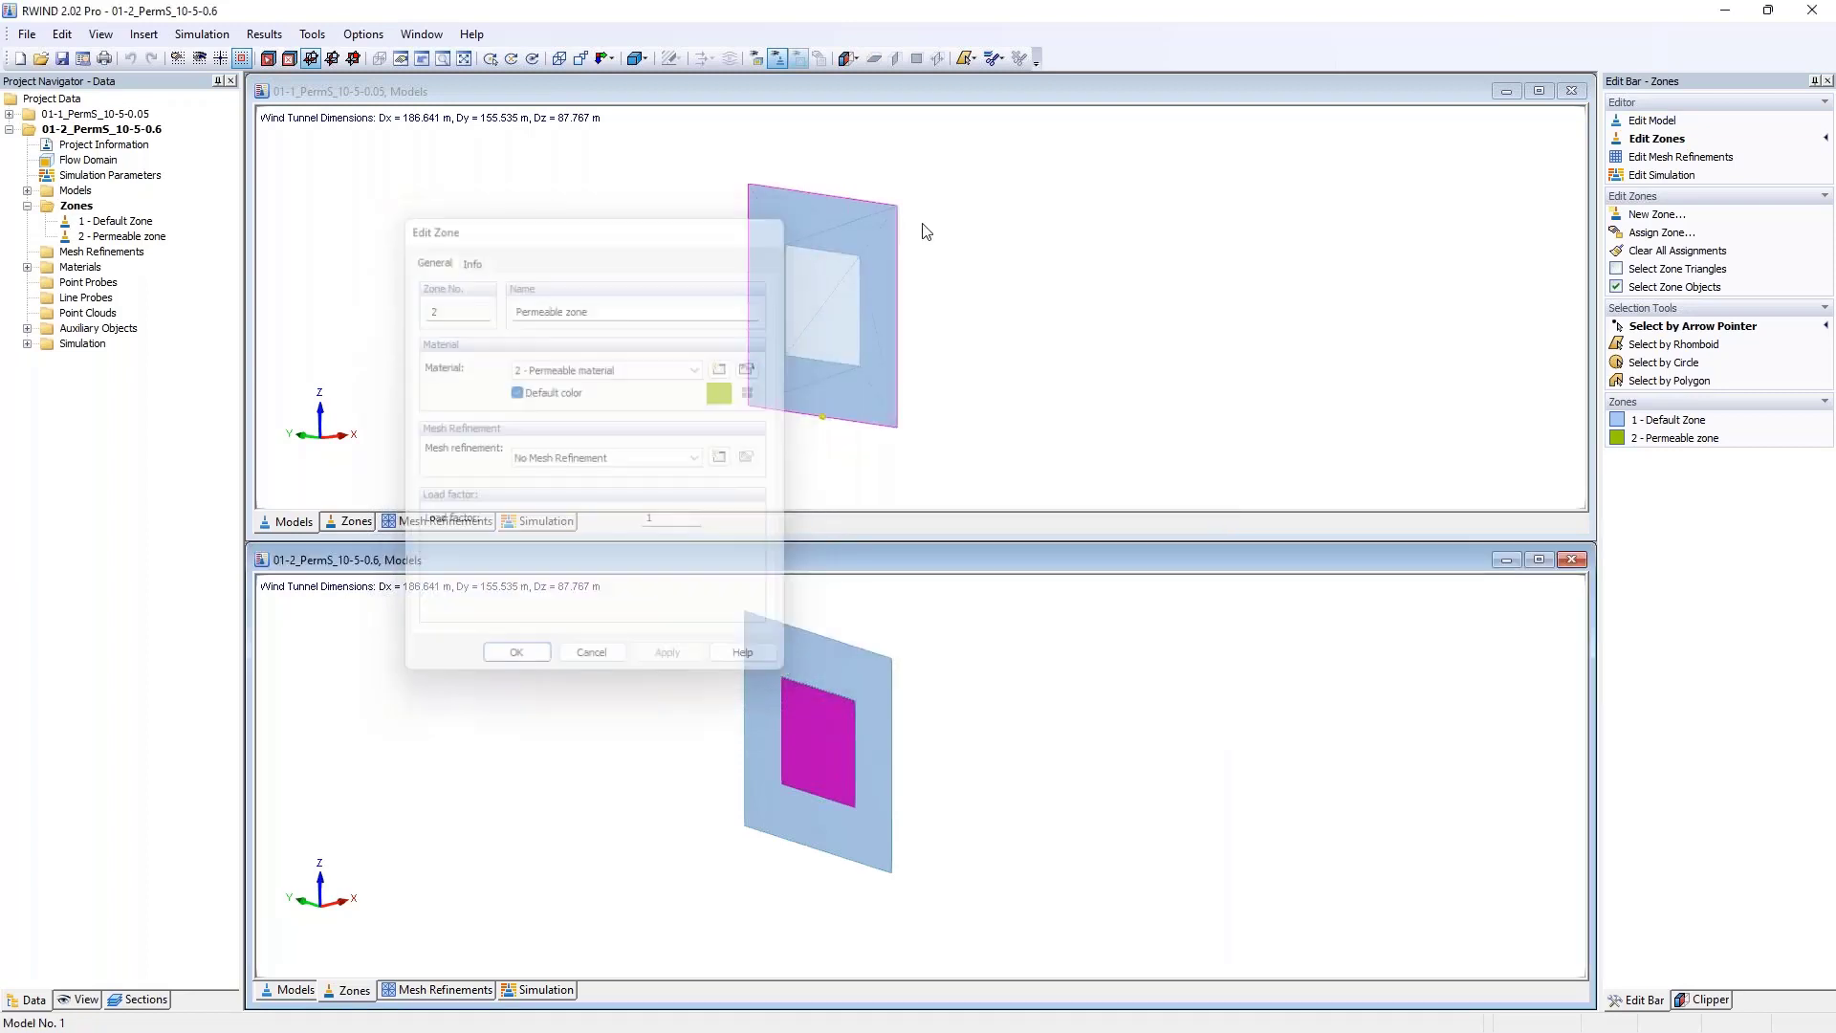
- Examine the porous media length of the permeable zone's material in project 01-1_PermS_10-5-0.05, and close the zone settings
left_click(843, 225)
left_click(27, 206)
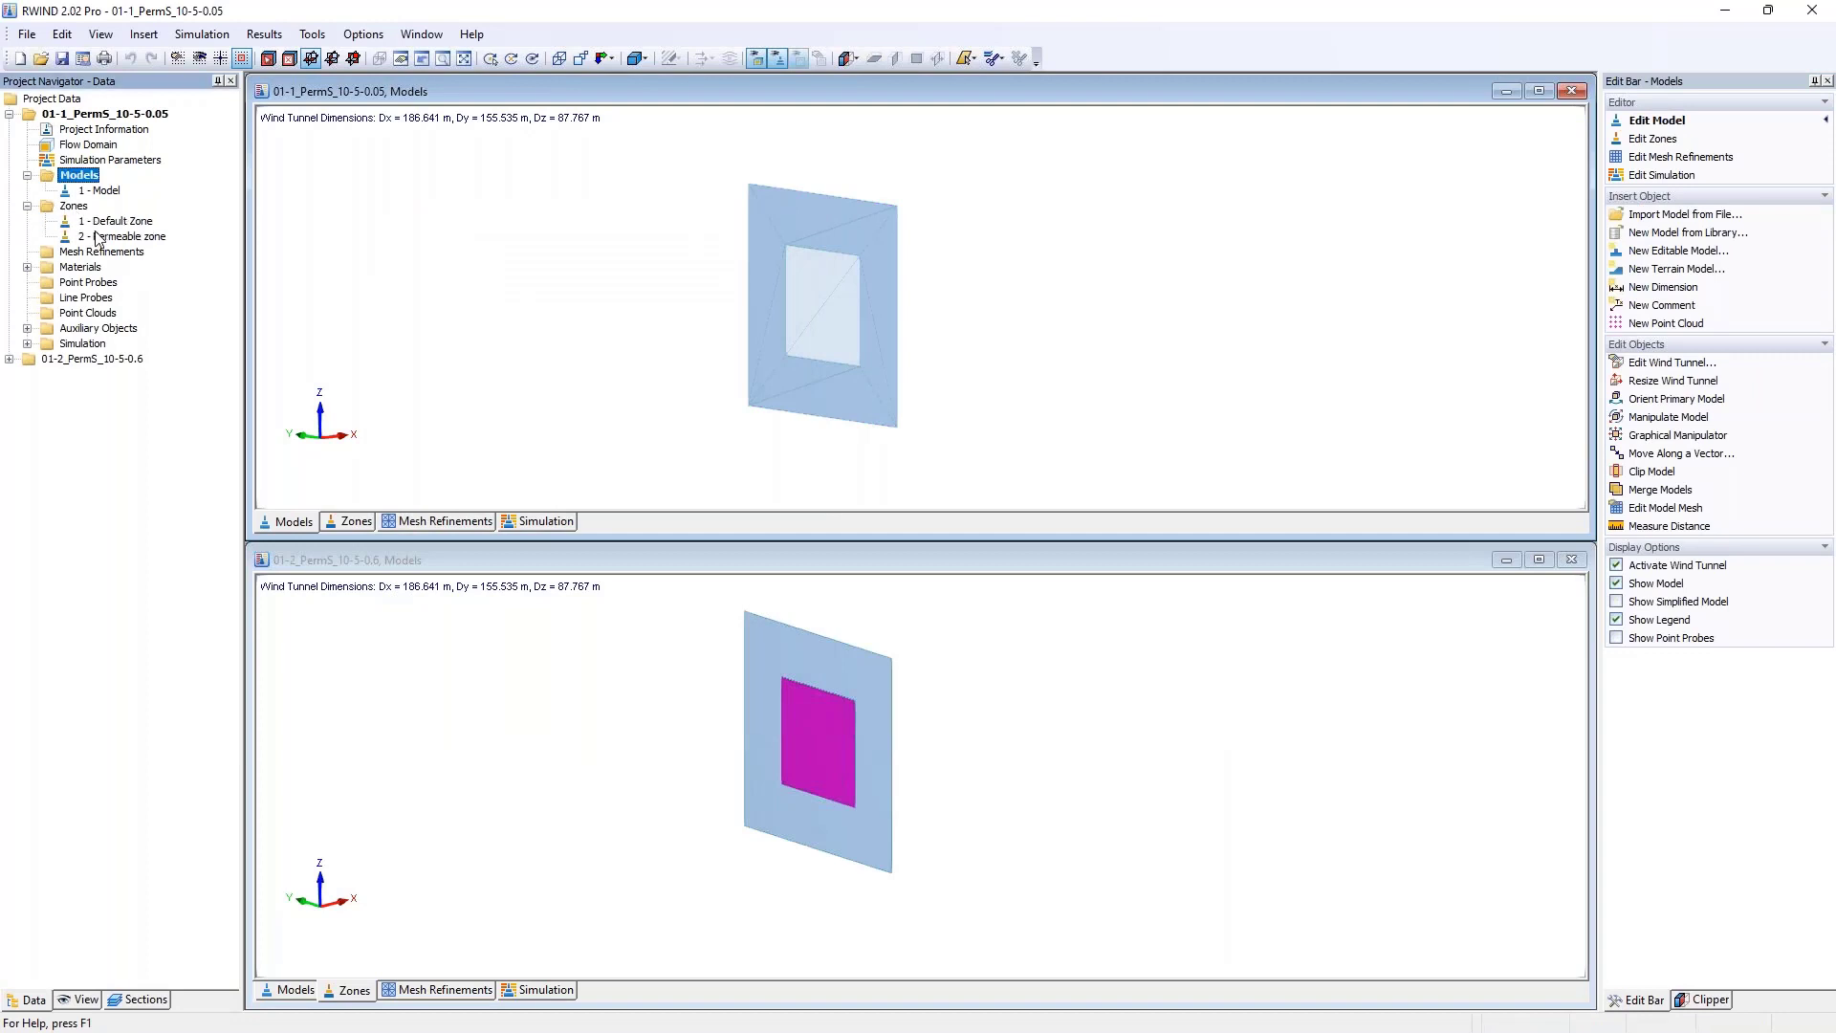
double_click(105, 236)
left_click(1075, 437)
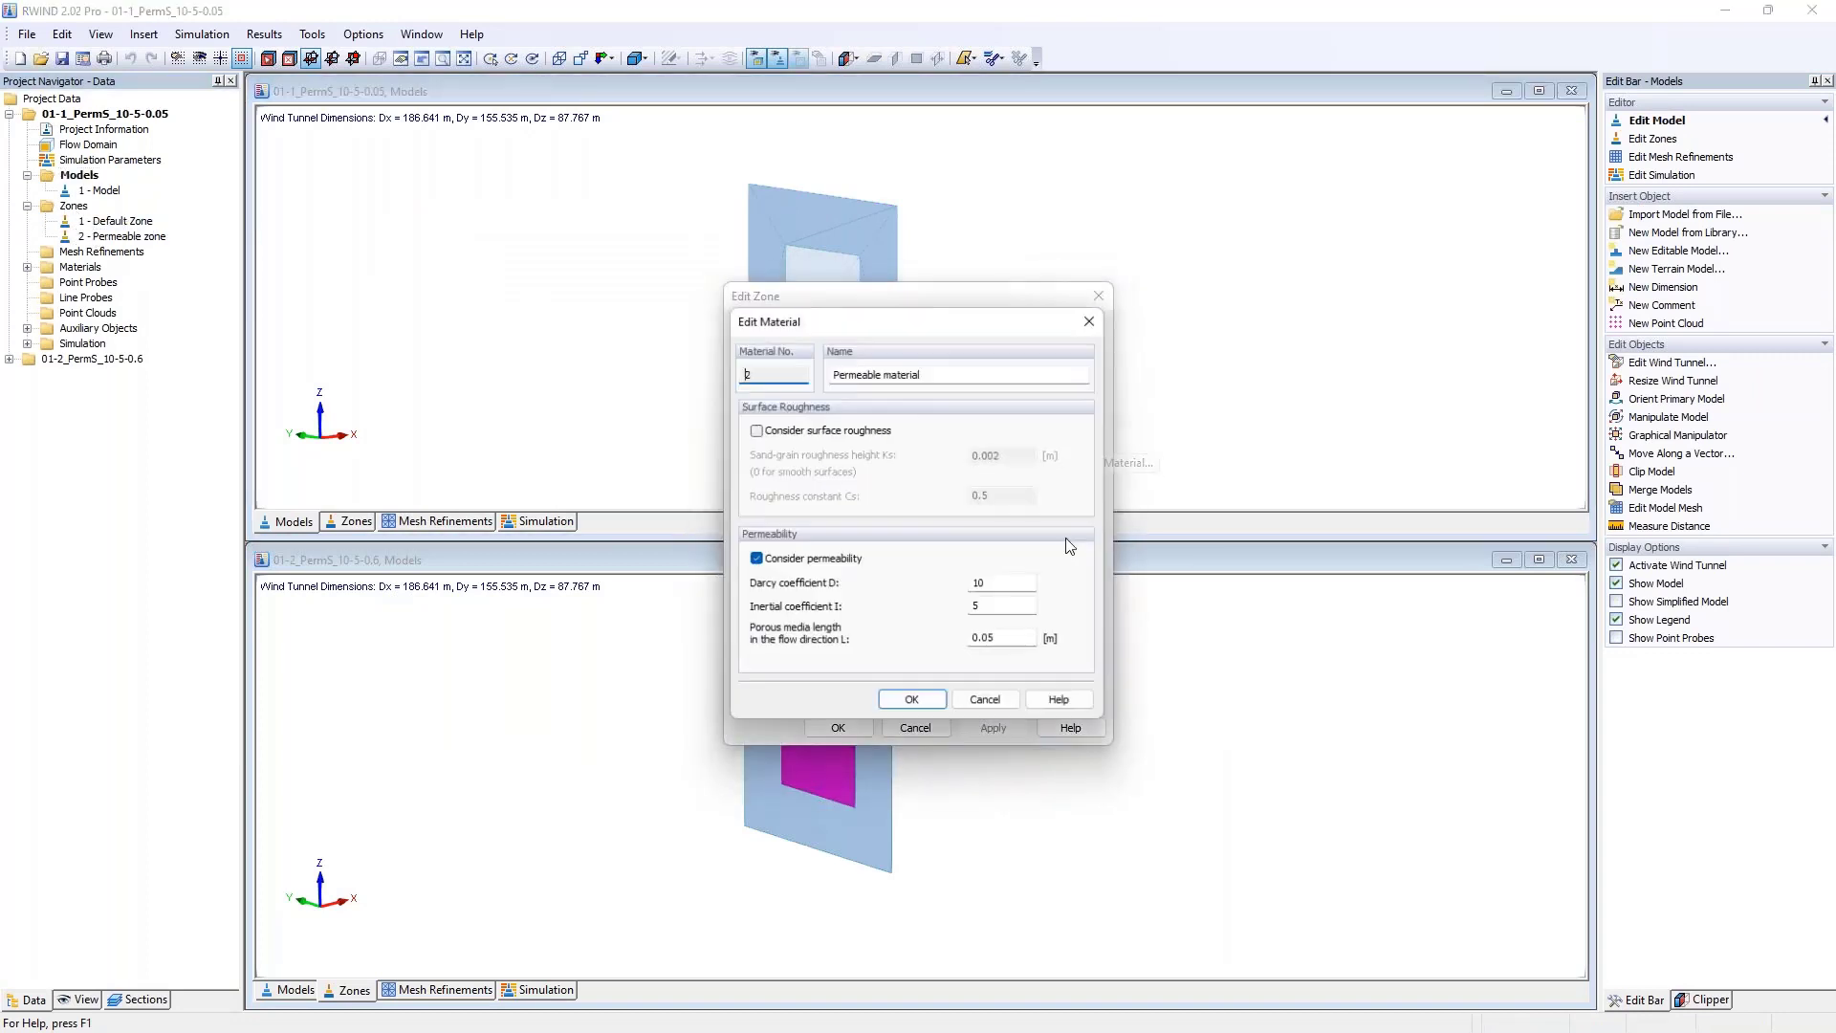
double_click(990, 639)
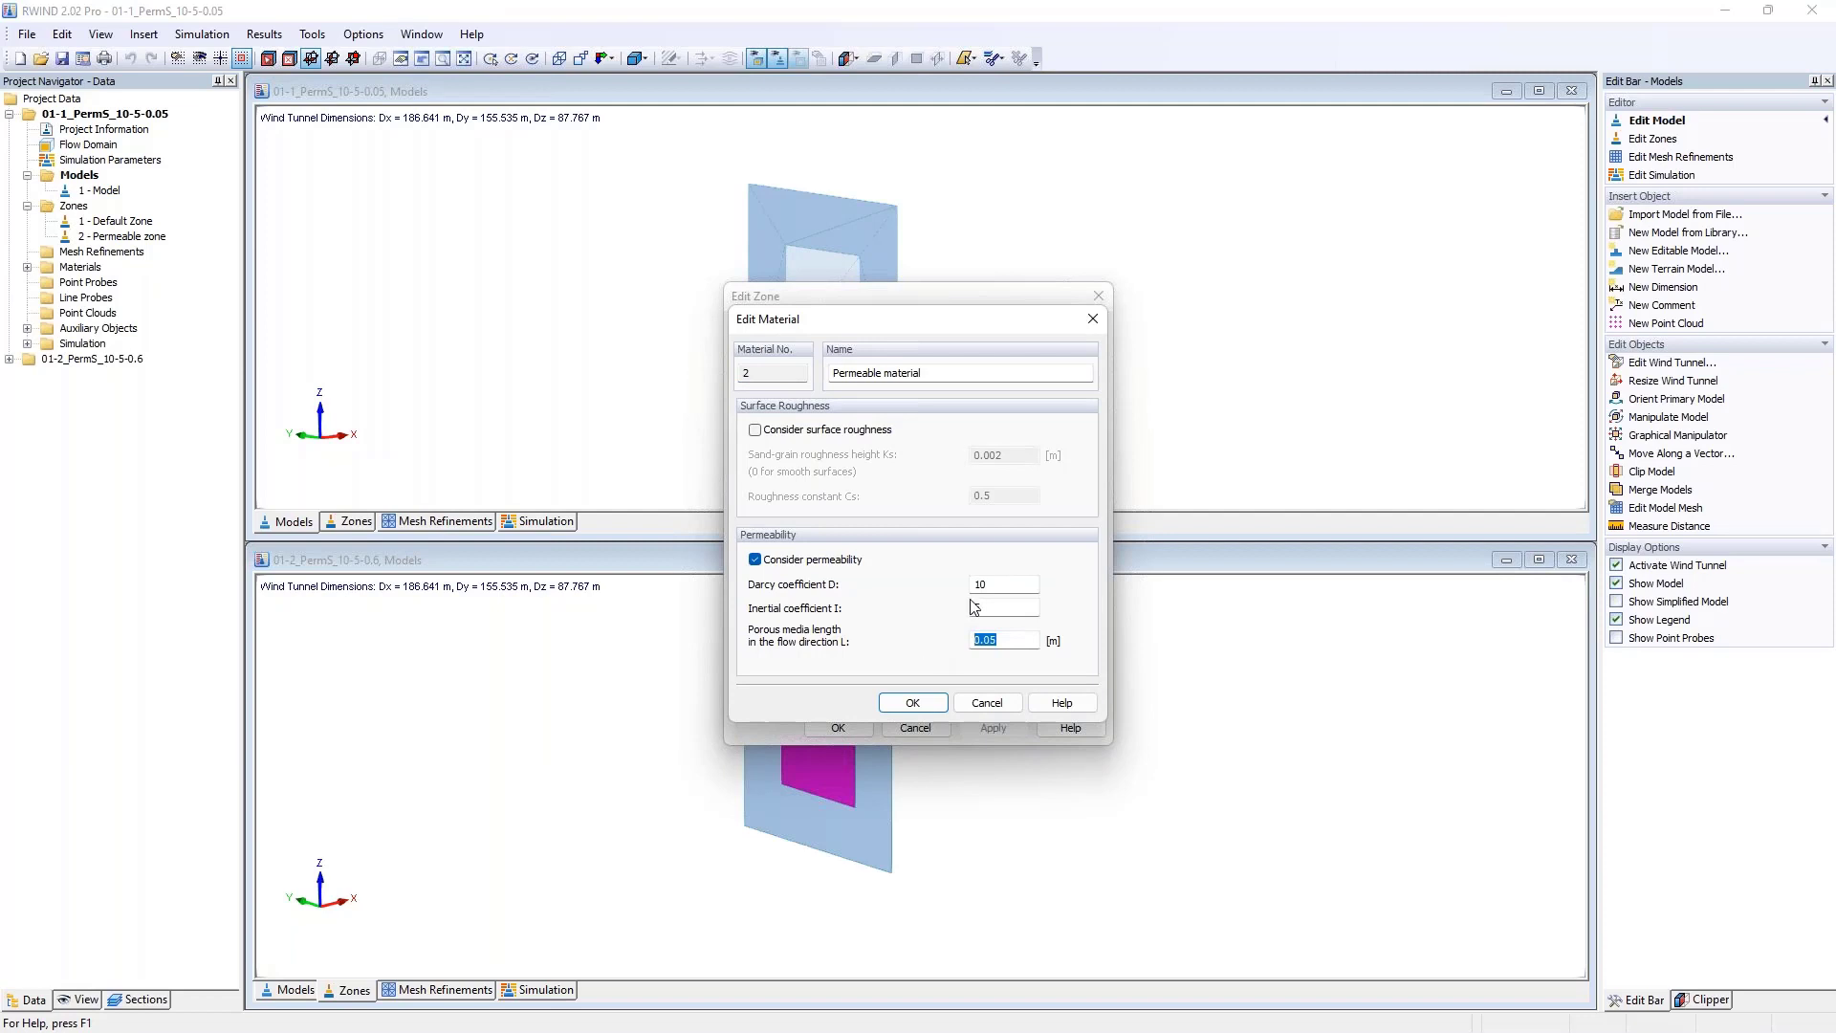
key("Return")
left_click(1098, 297)
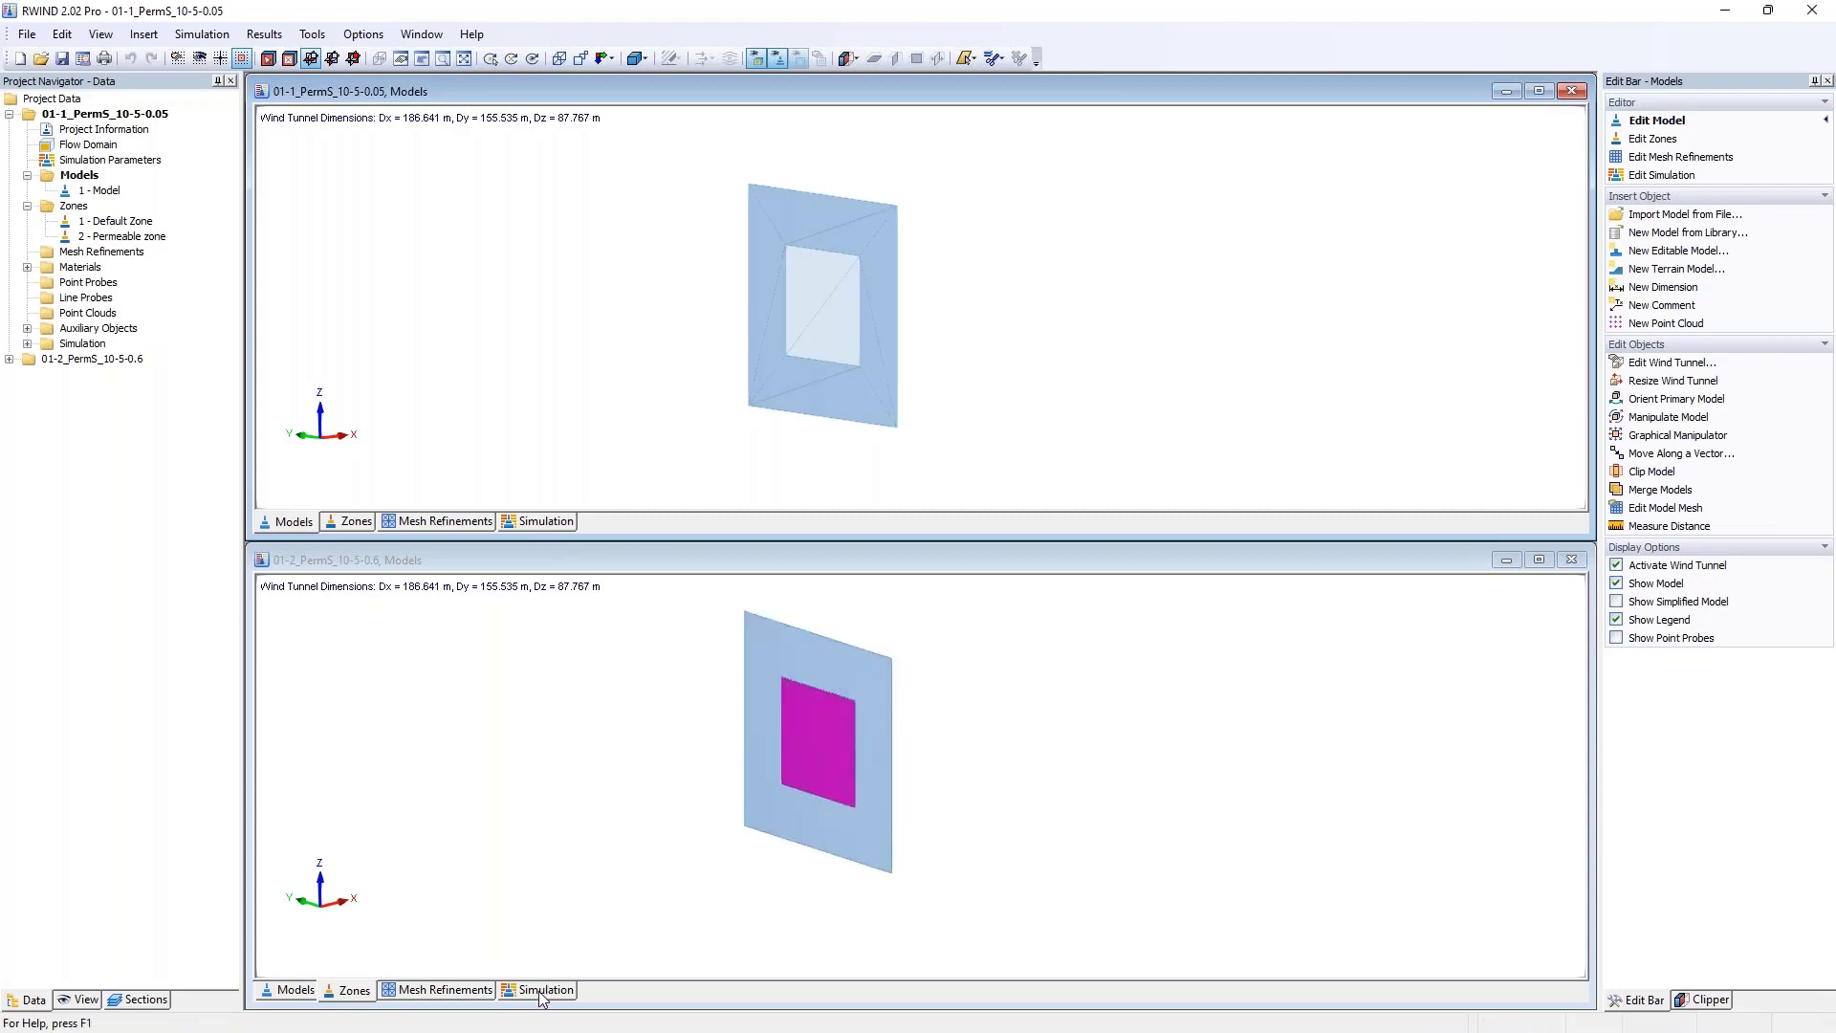
- Show the simulated velocity field of project 01-2_PermS_10-5-0.6 in the Y-direction view
left_click(1027, 705)
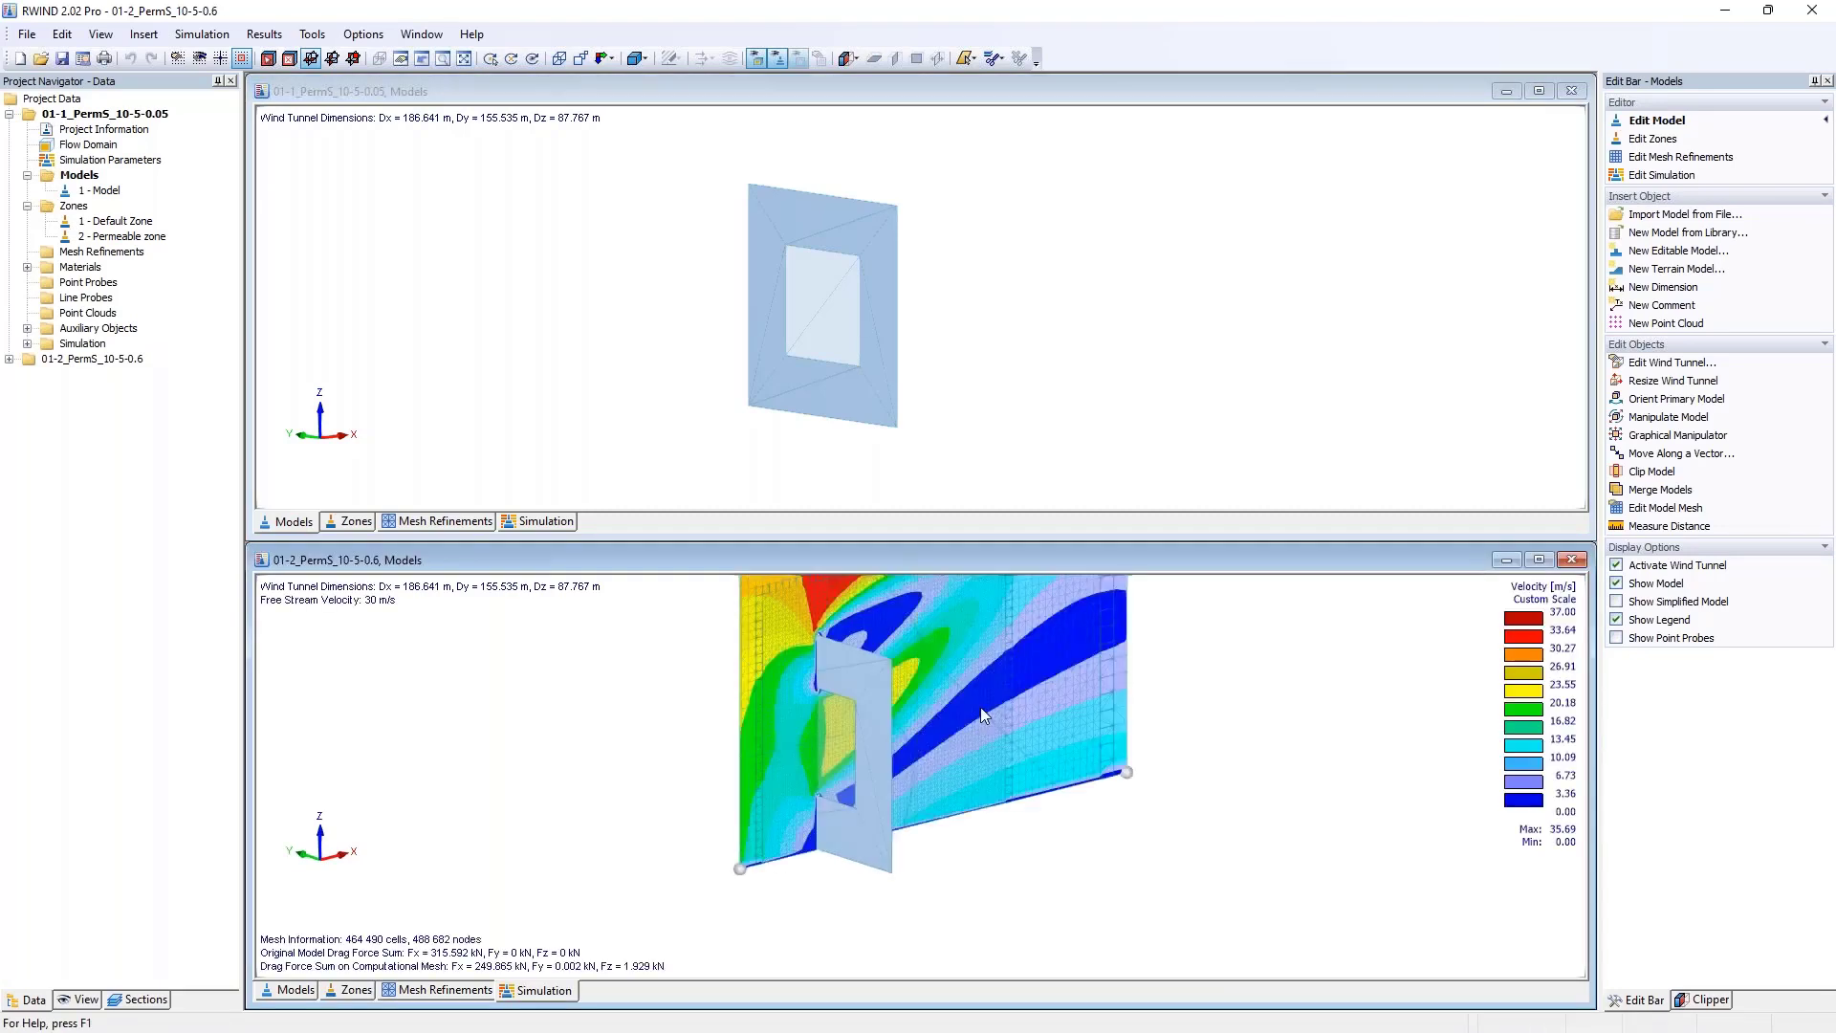
middle_click_drag(1037, 683, 831, 555, "ctrl")
left_click(610, 59)
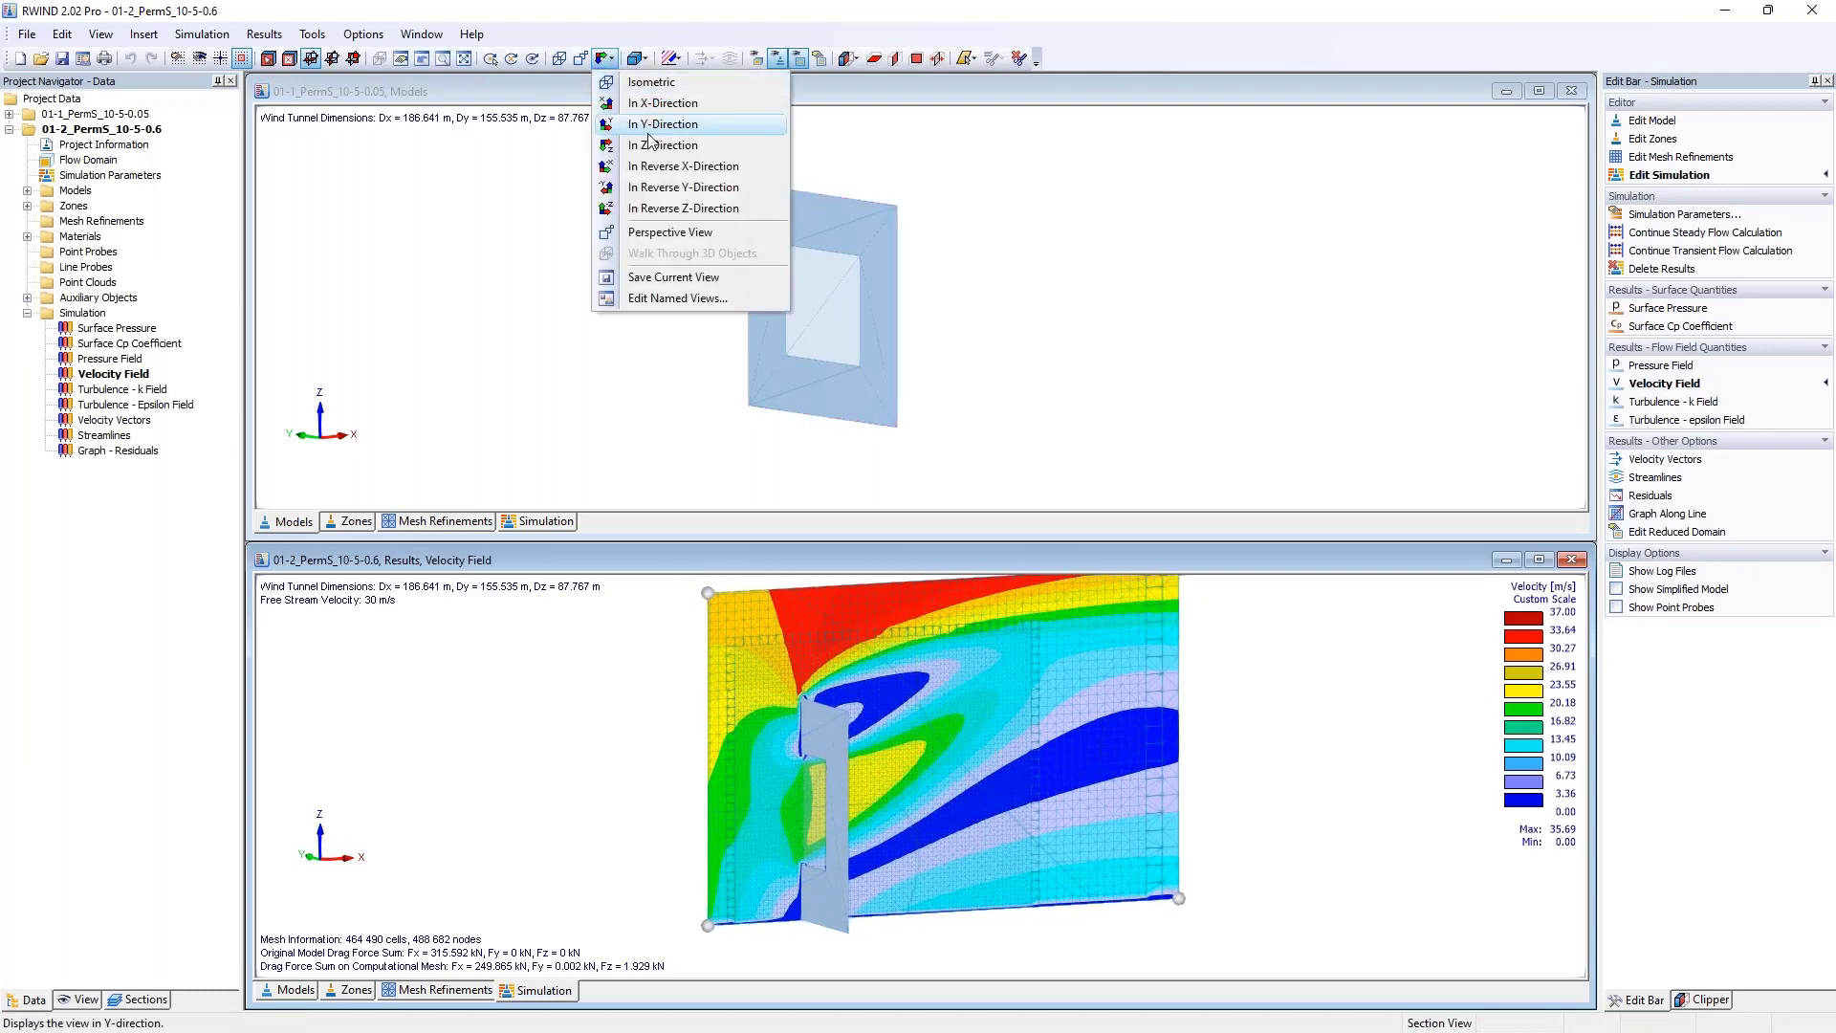
left_click(681, 187)
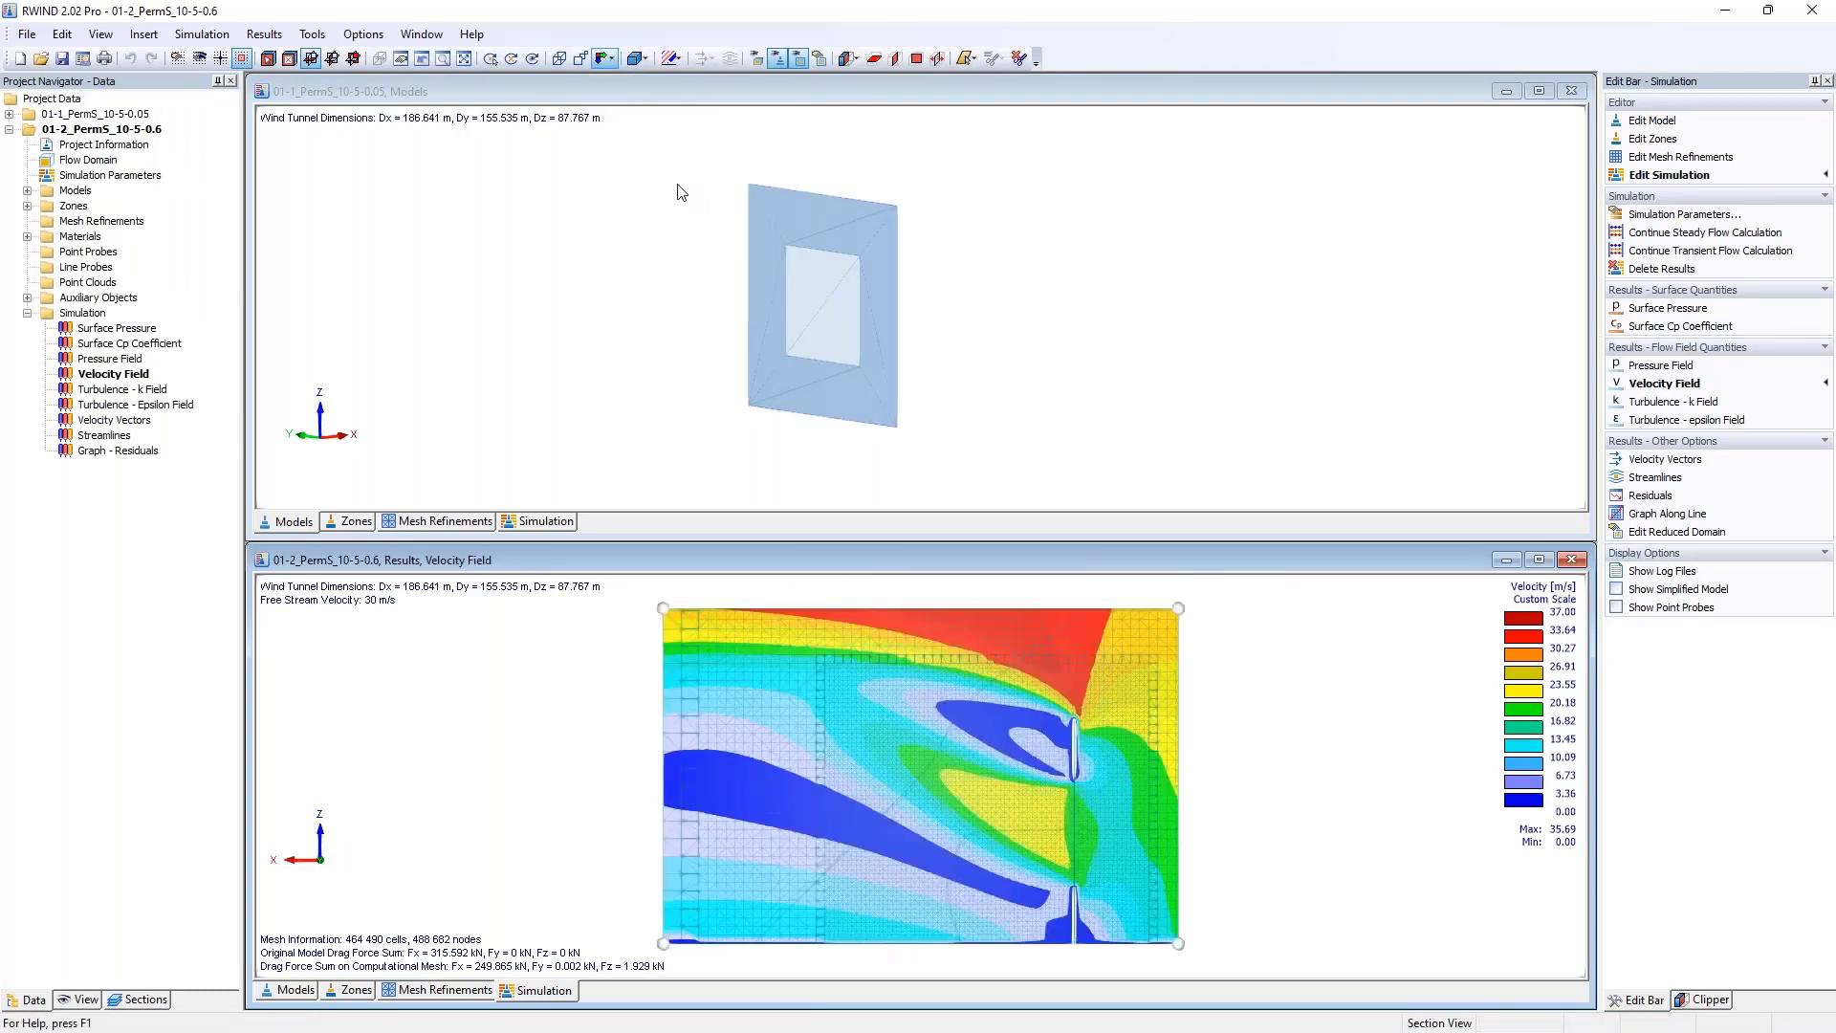
left_click(583, 56)
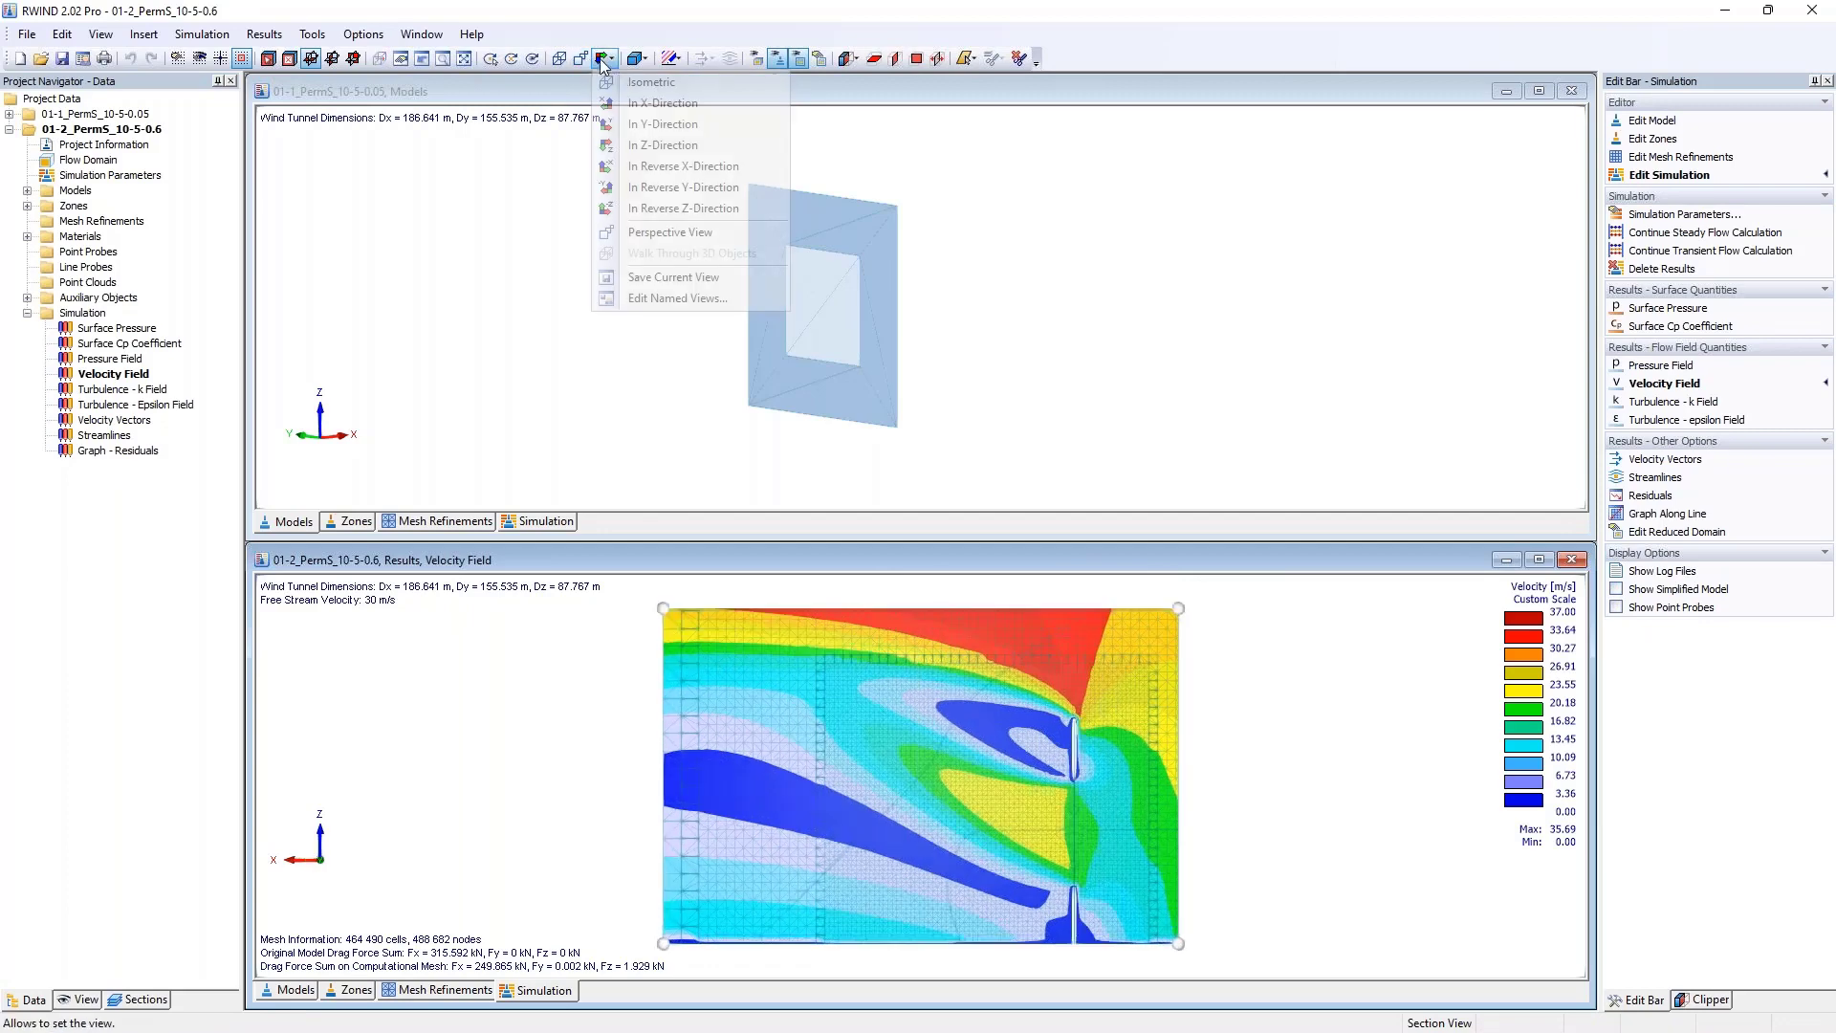
left_click(682, 115)
- Show the simulated velocity field of project 01-1_PermS_10-5-0.05 in the same Y-direction view for comparison
left_click(607, 58)
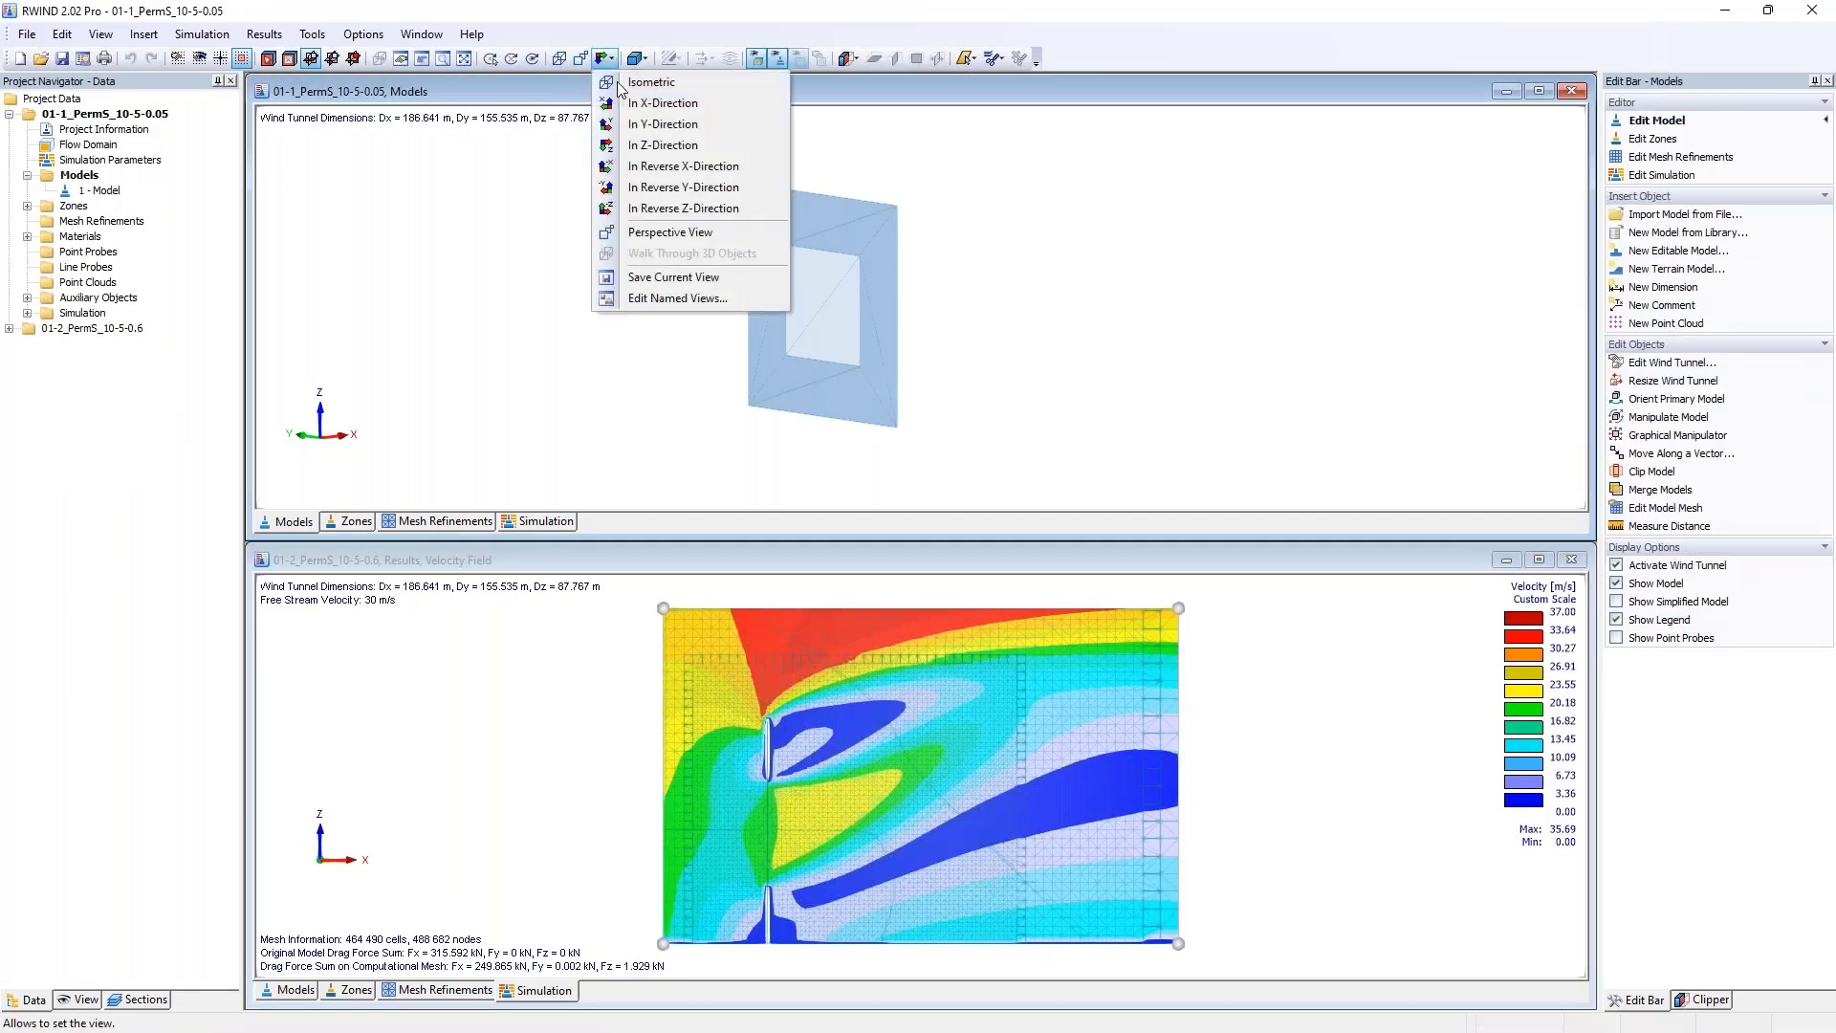
left_click(681, 122)
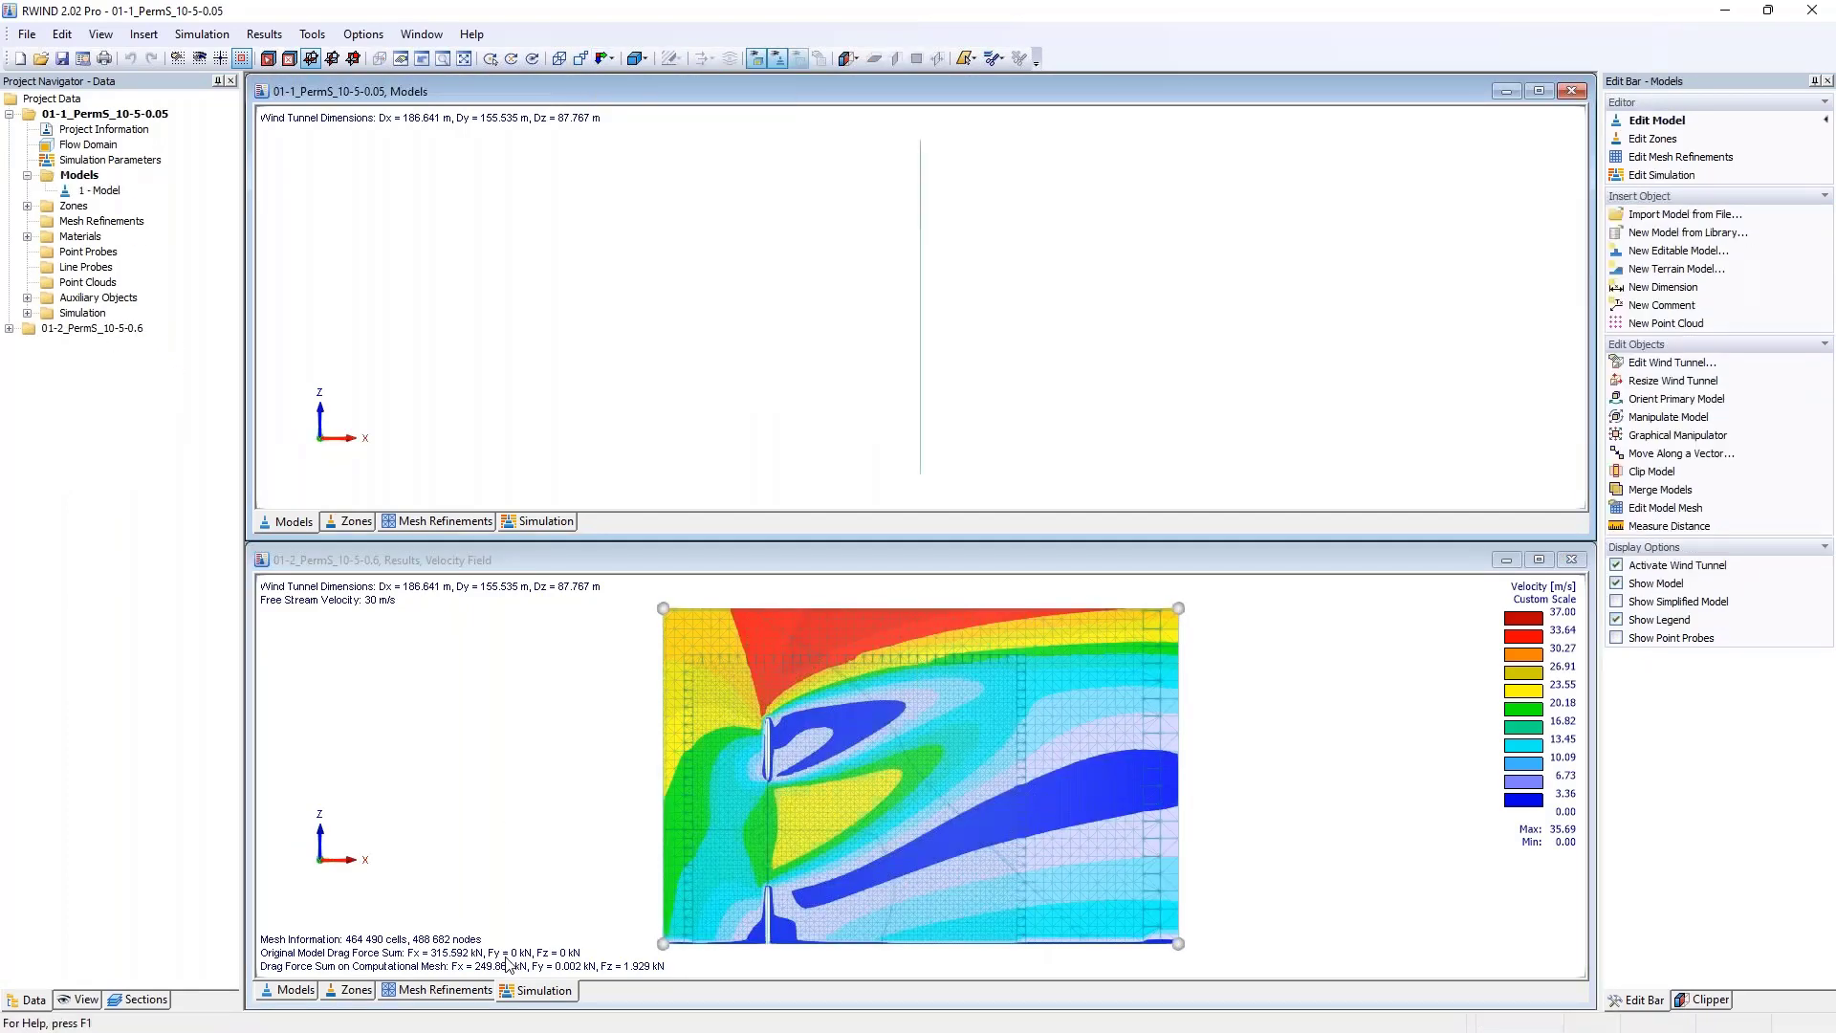
left_click(511, 524)
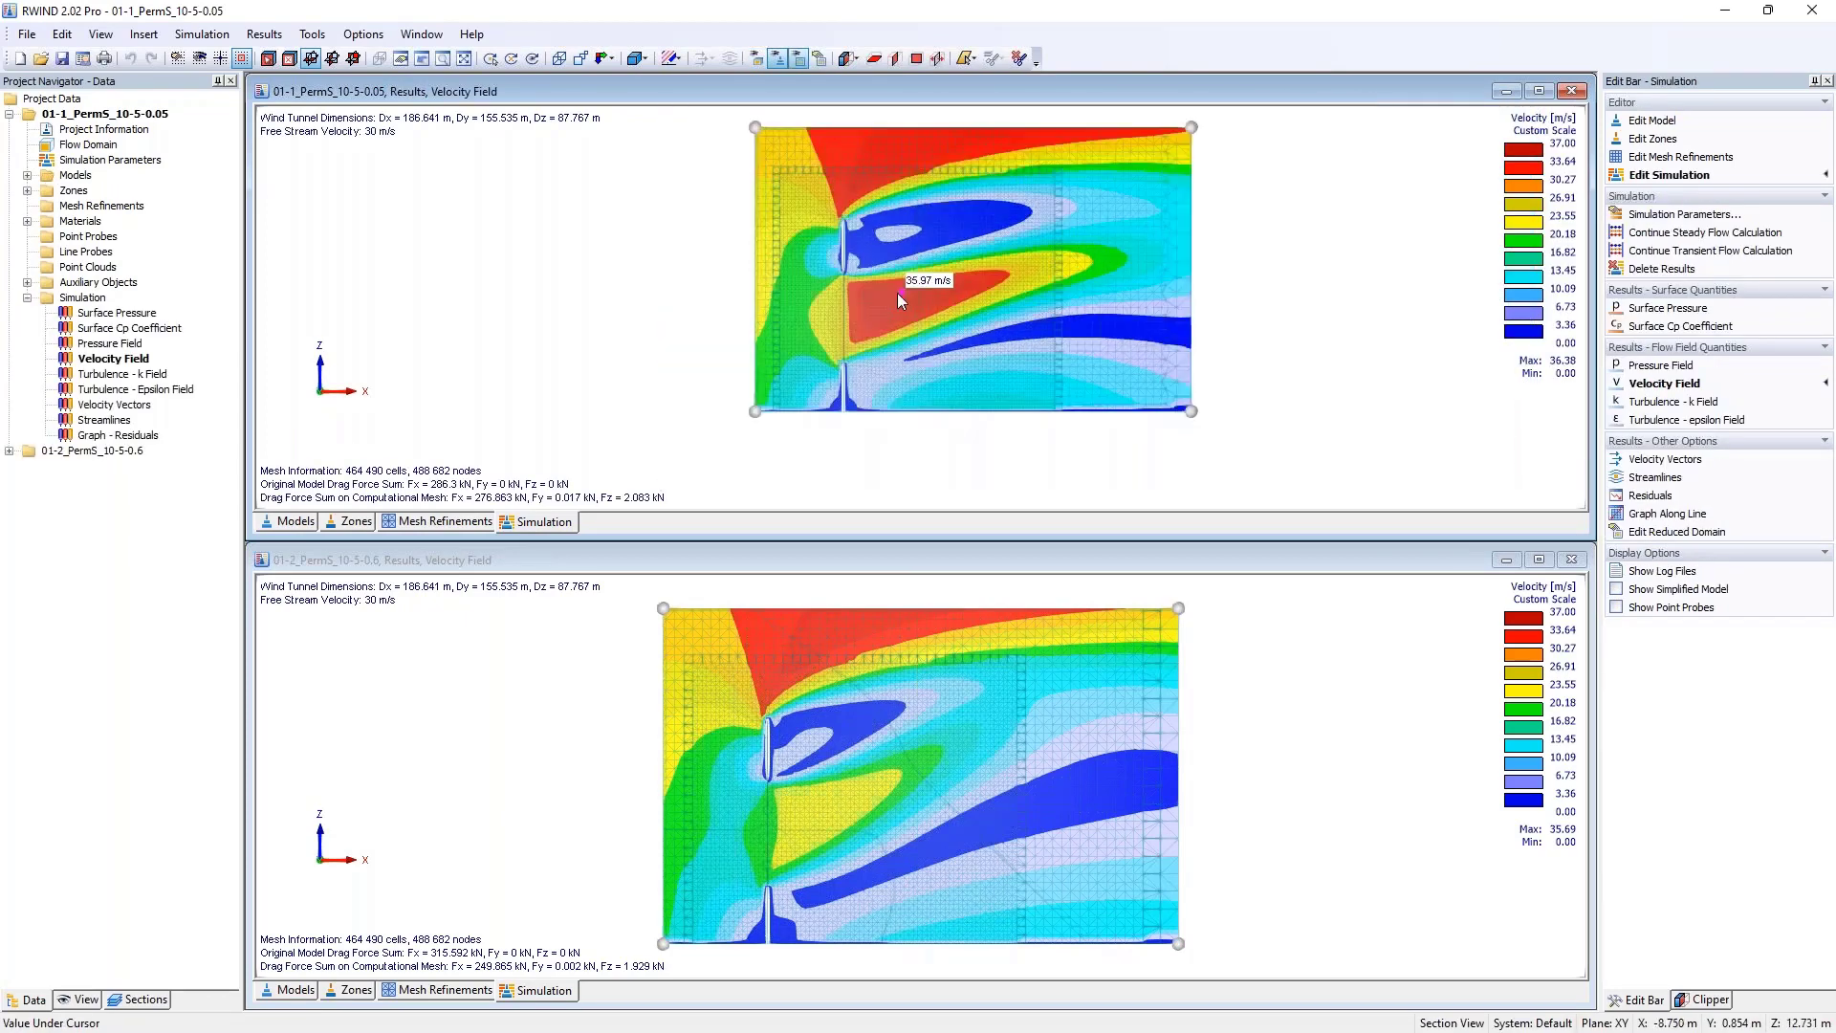
middle_click_drag(897, 293, 824, 343)
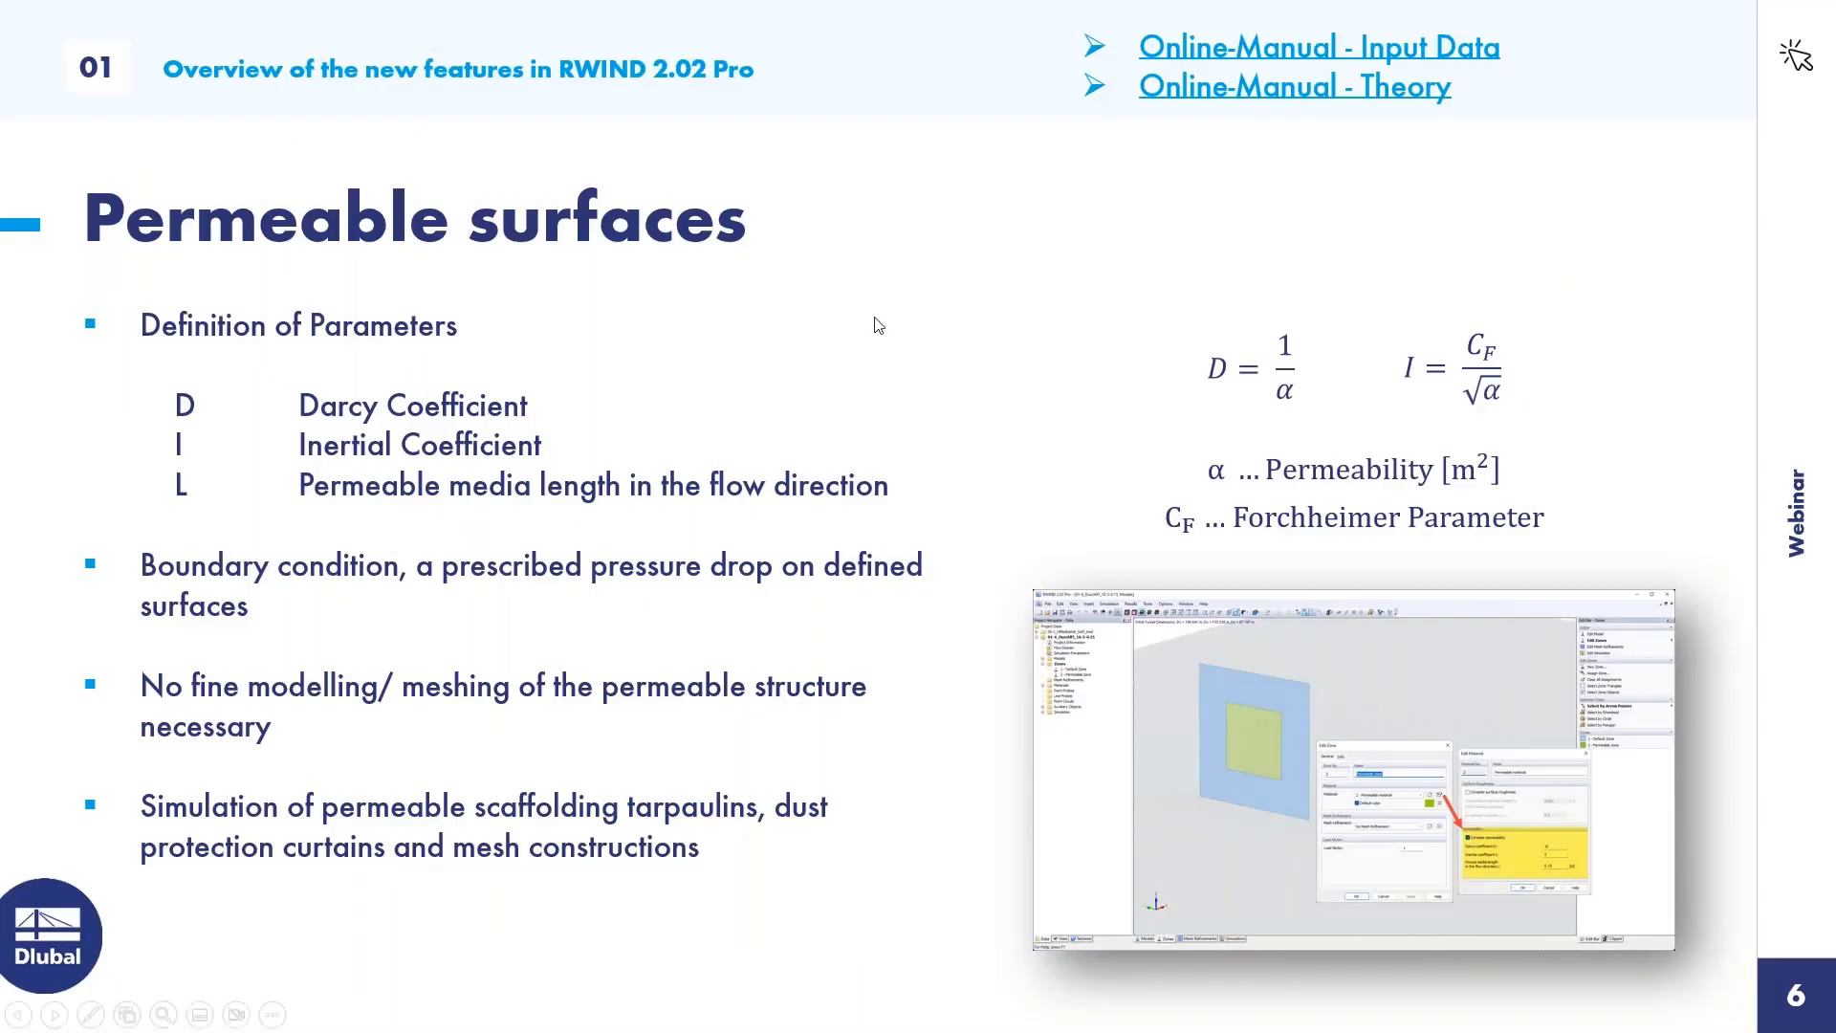
key("Right")
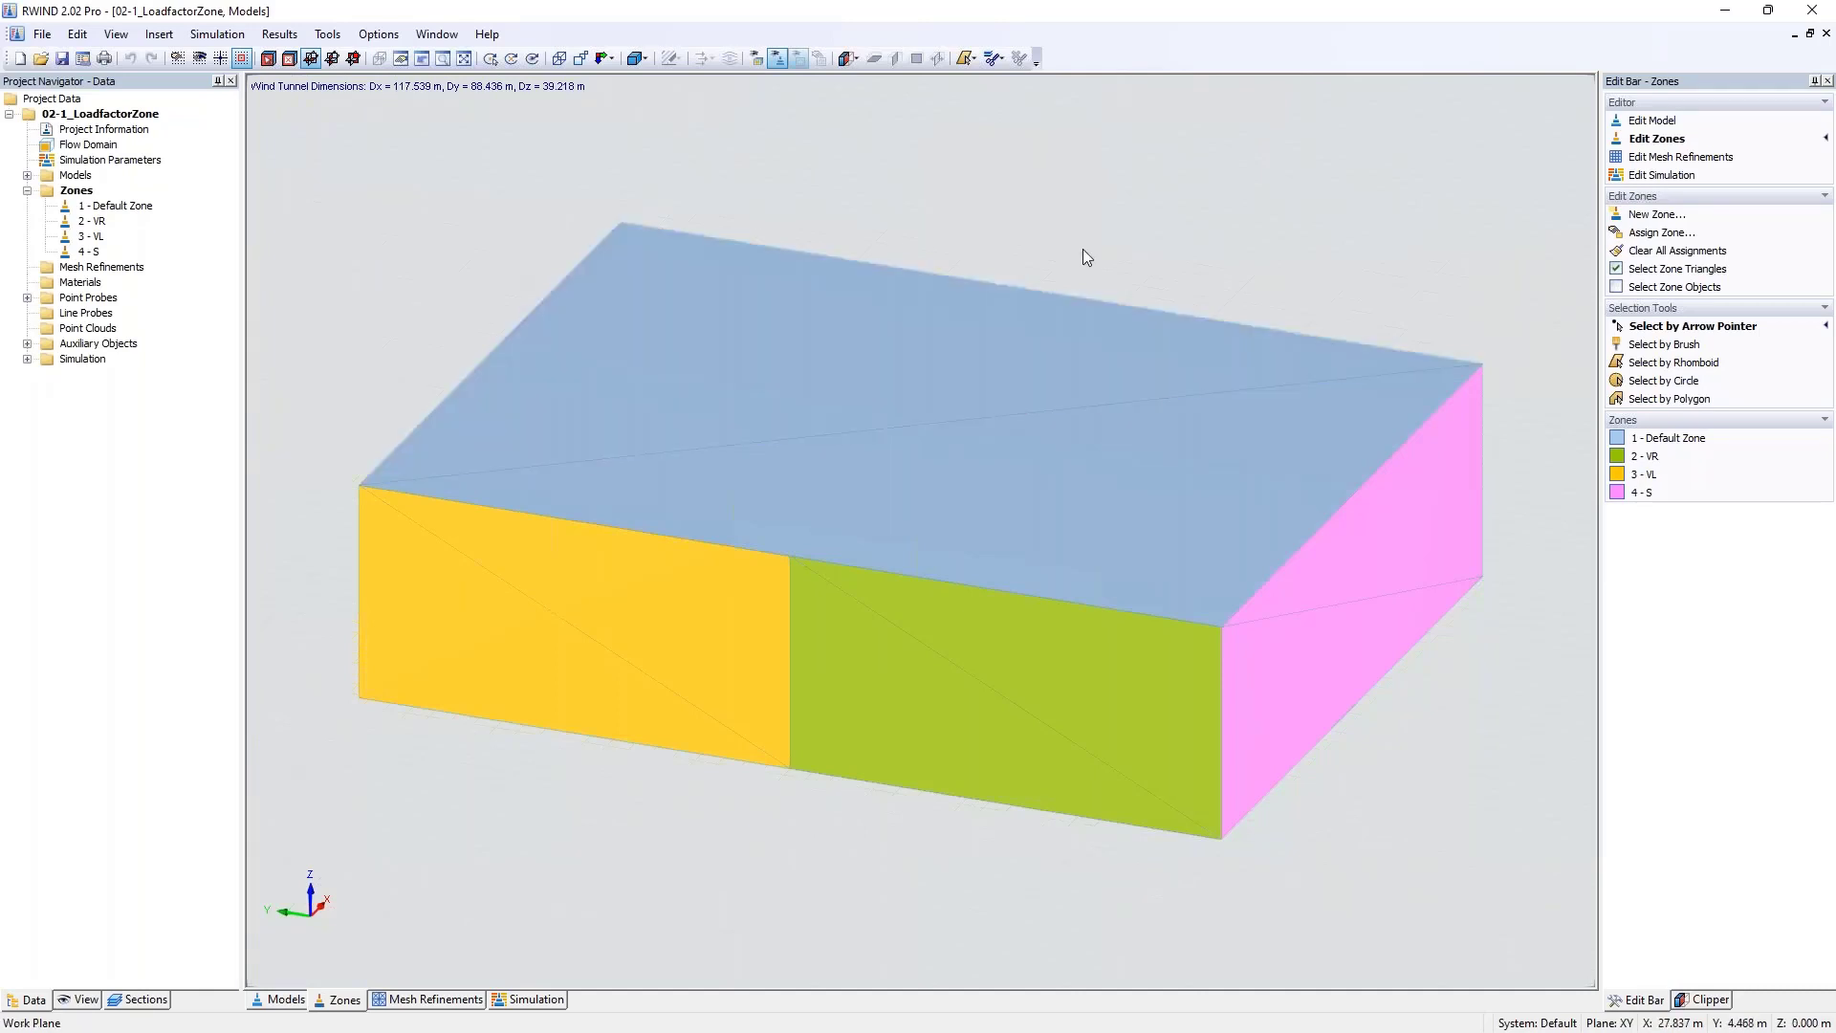
- Set the load factor of zone 2 - VR to 0.5 in project 02-1_LoadfactorZone
scroll(1088, 256, "down", 3)
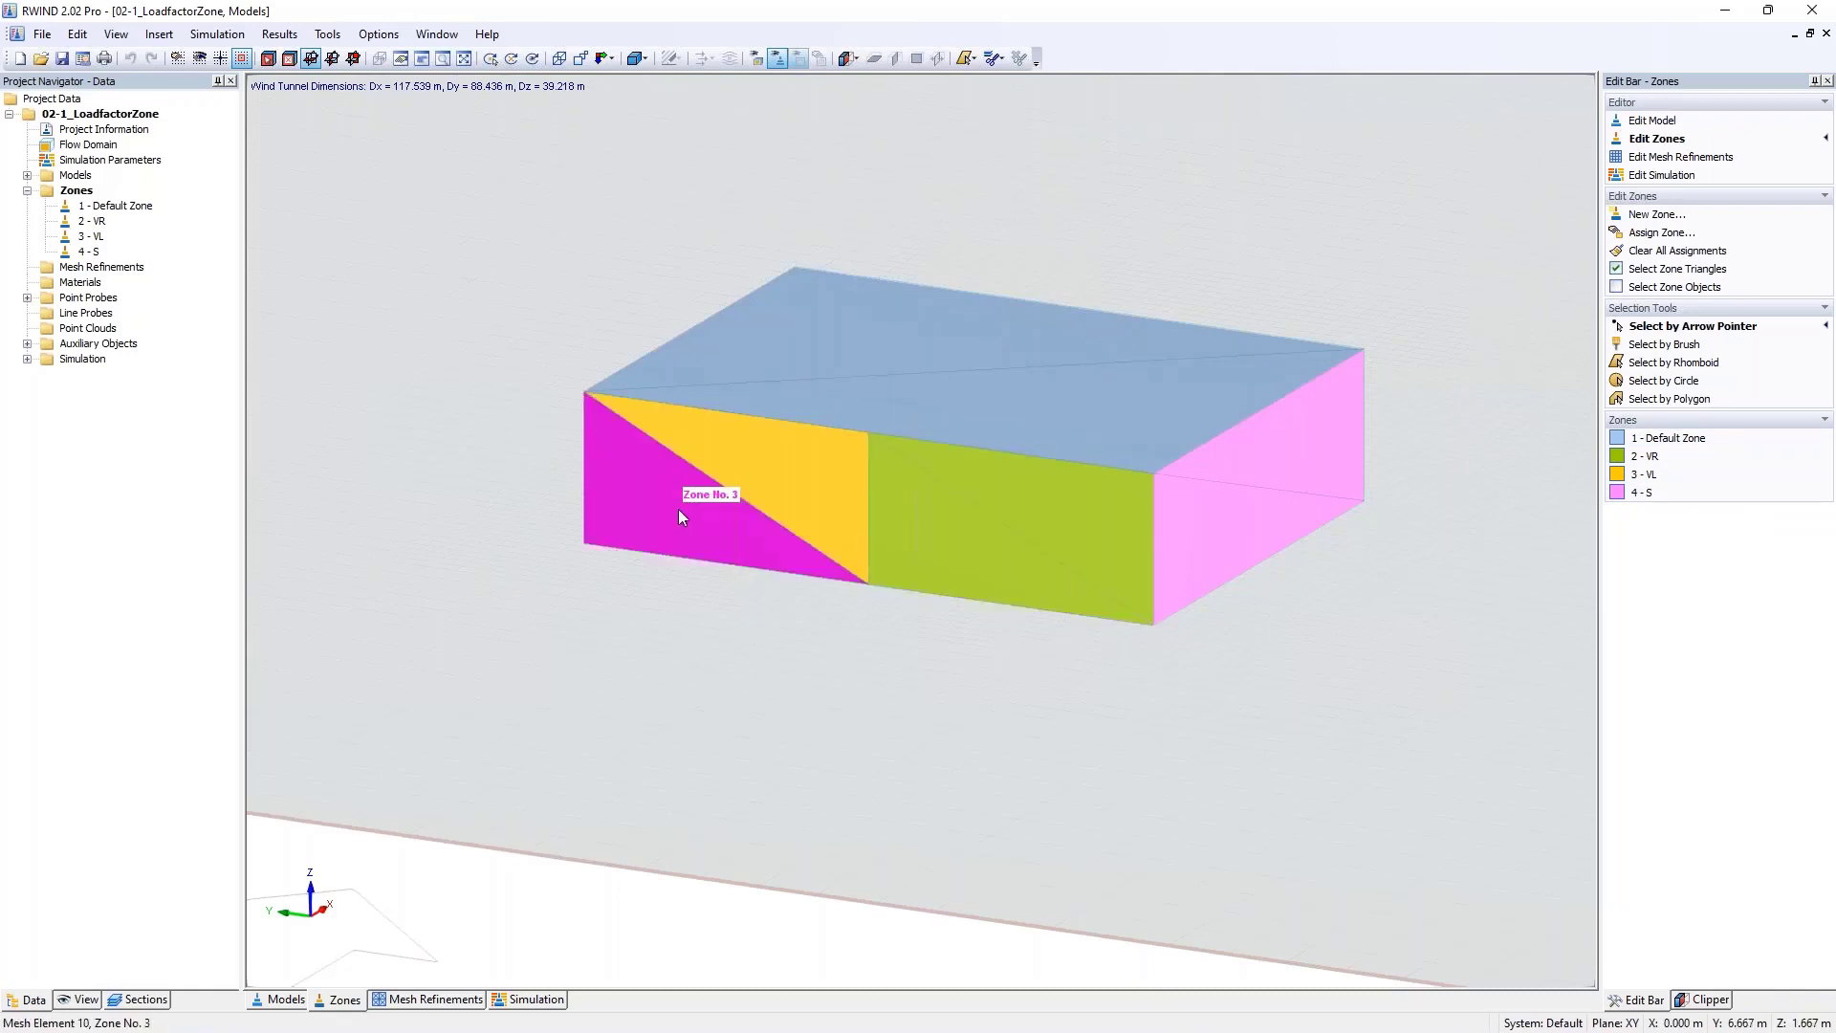
middle_click_drag(1251, 495, 1058, 512, "ctrl")
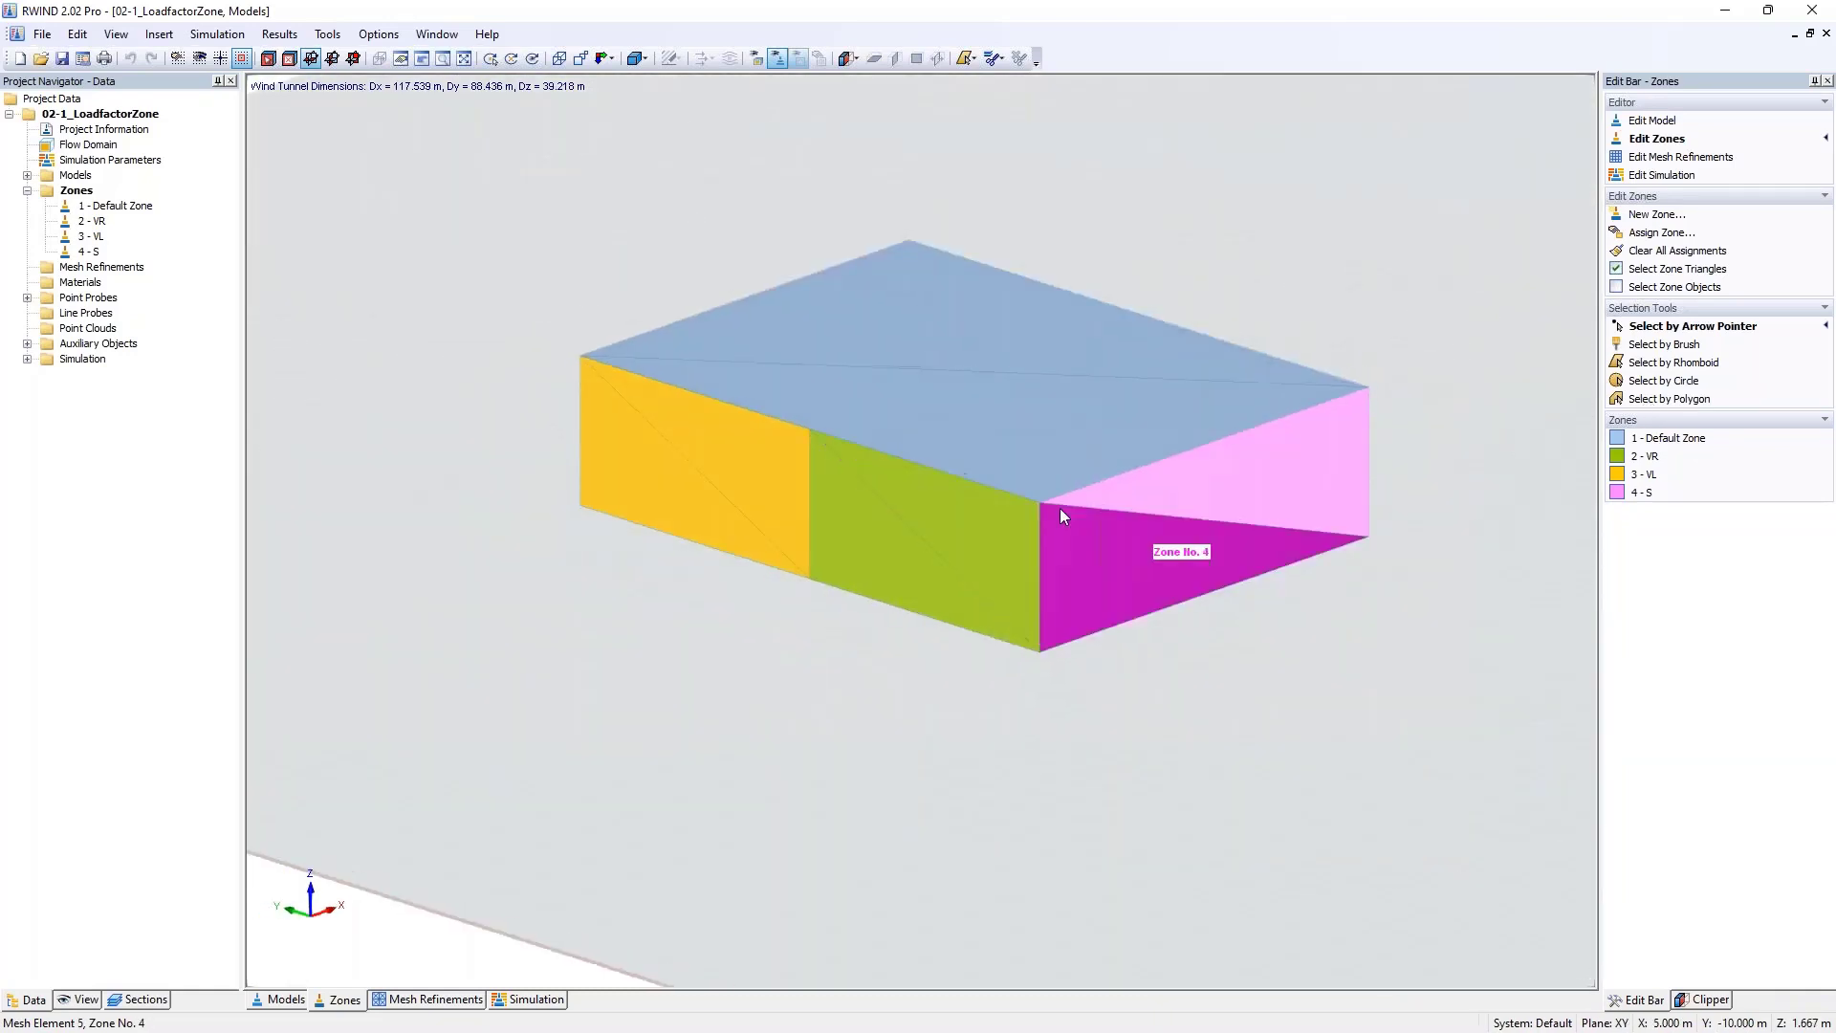
double_click(95, 223)
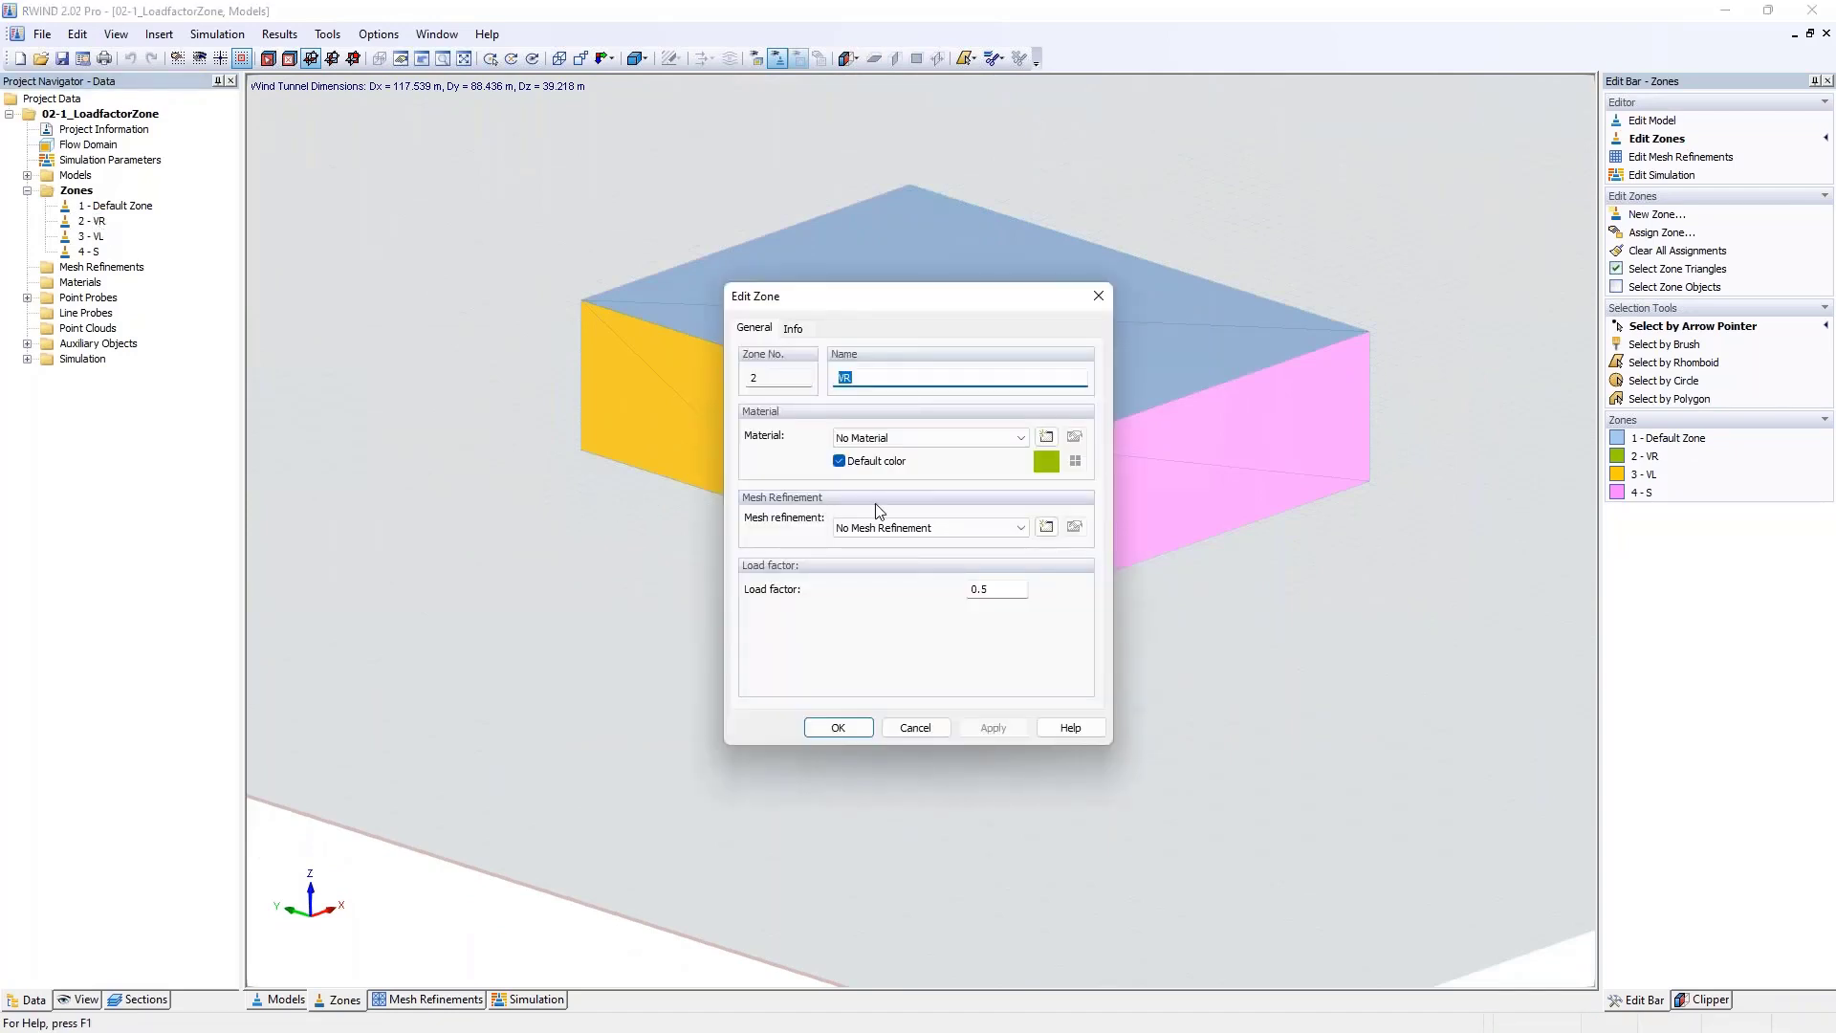
left_click_drag(841, 301, 1187, 321)
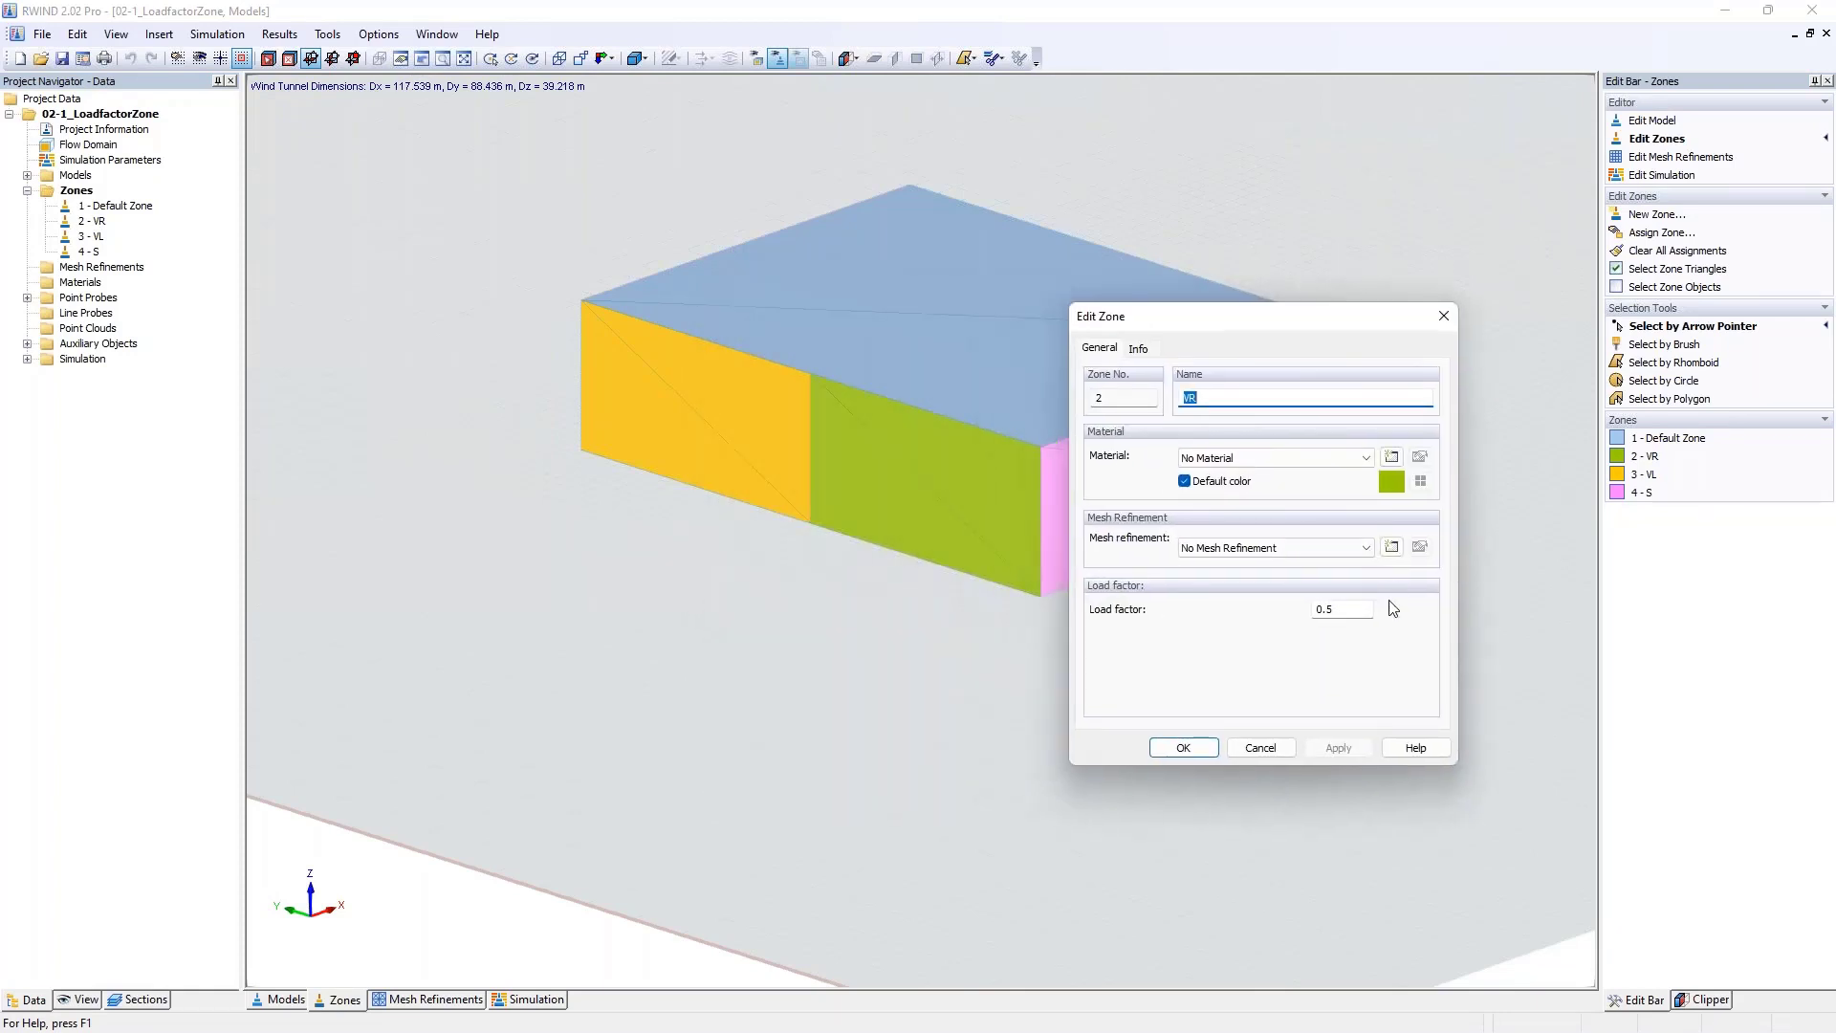
left_click_drag(1373, 609, 1297, 617)
type("0.5")
left_click_drag(1368, 609, 1276, 604)
key("Return")
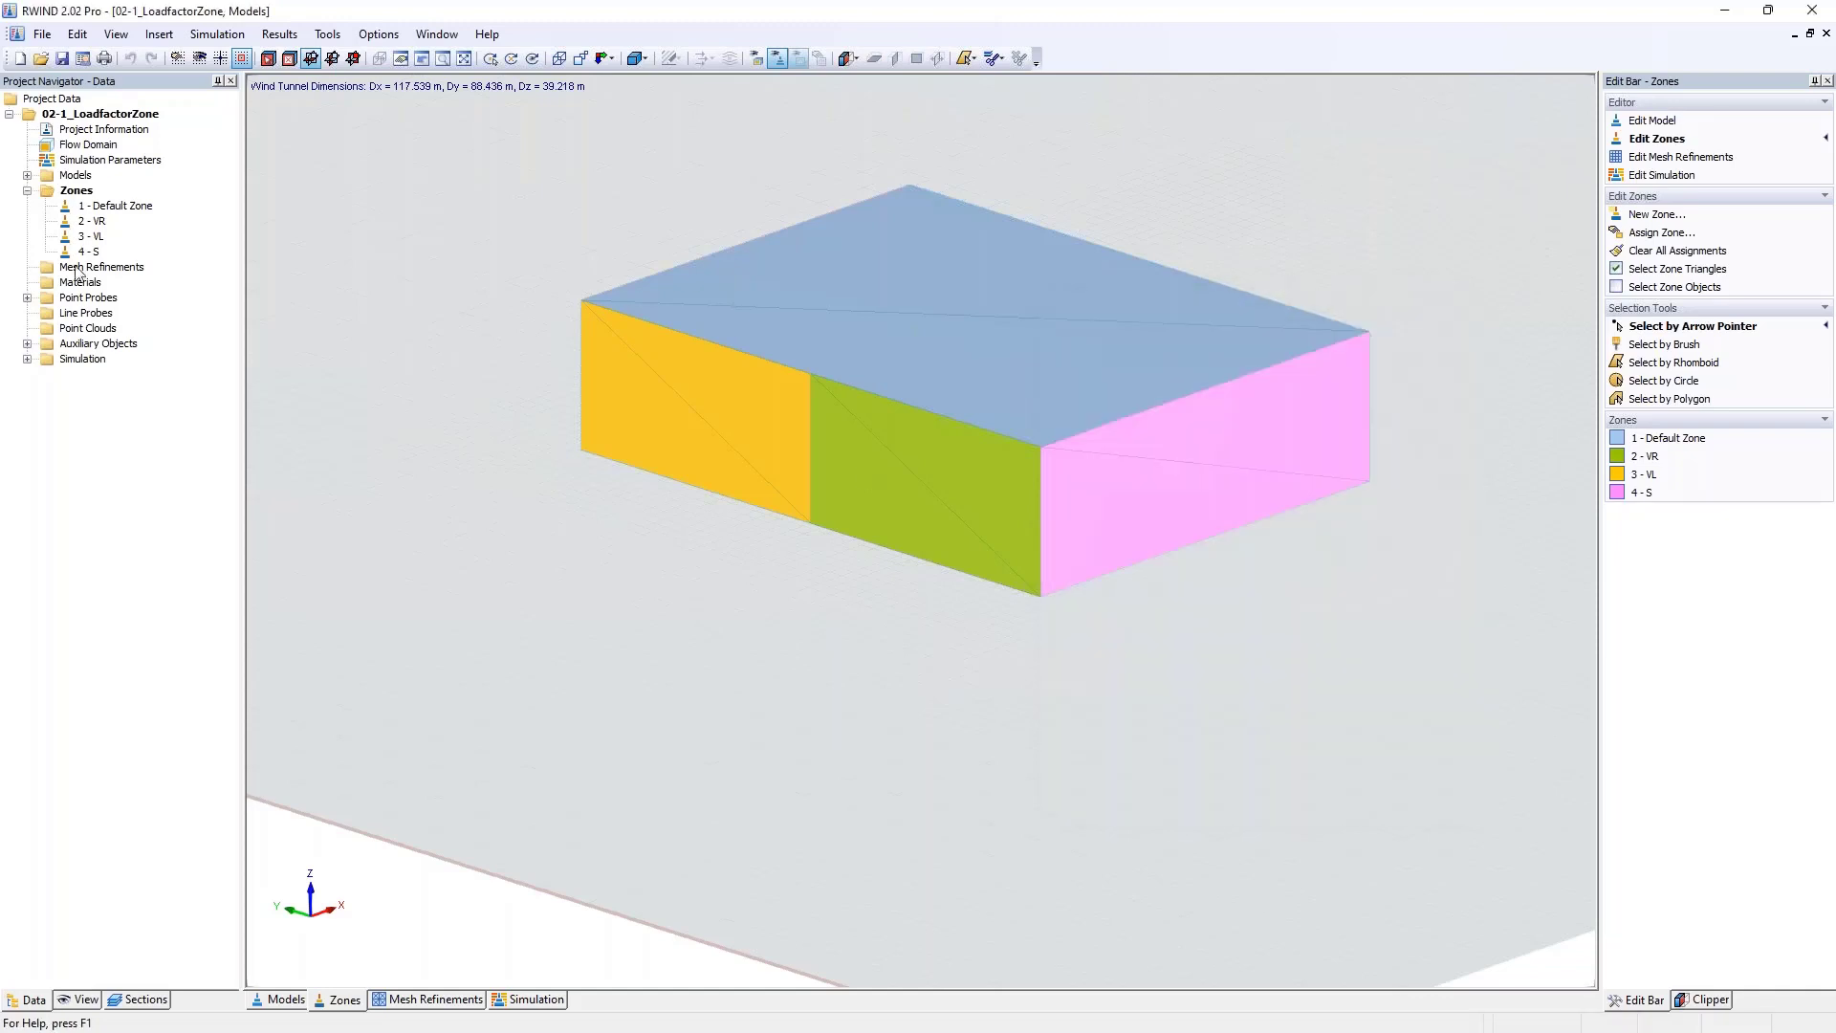
- Check the load factors assigned to zones 3 - VL and 4 - S
double_click(585, 438)
left_click_drag(1014, 590, 844, 589)
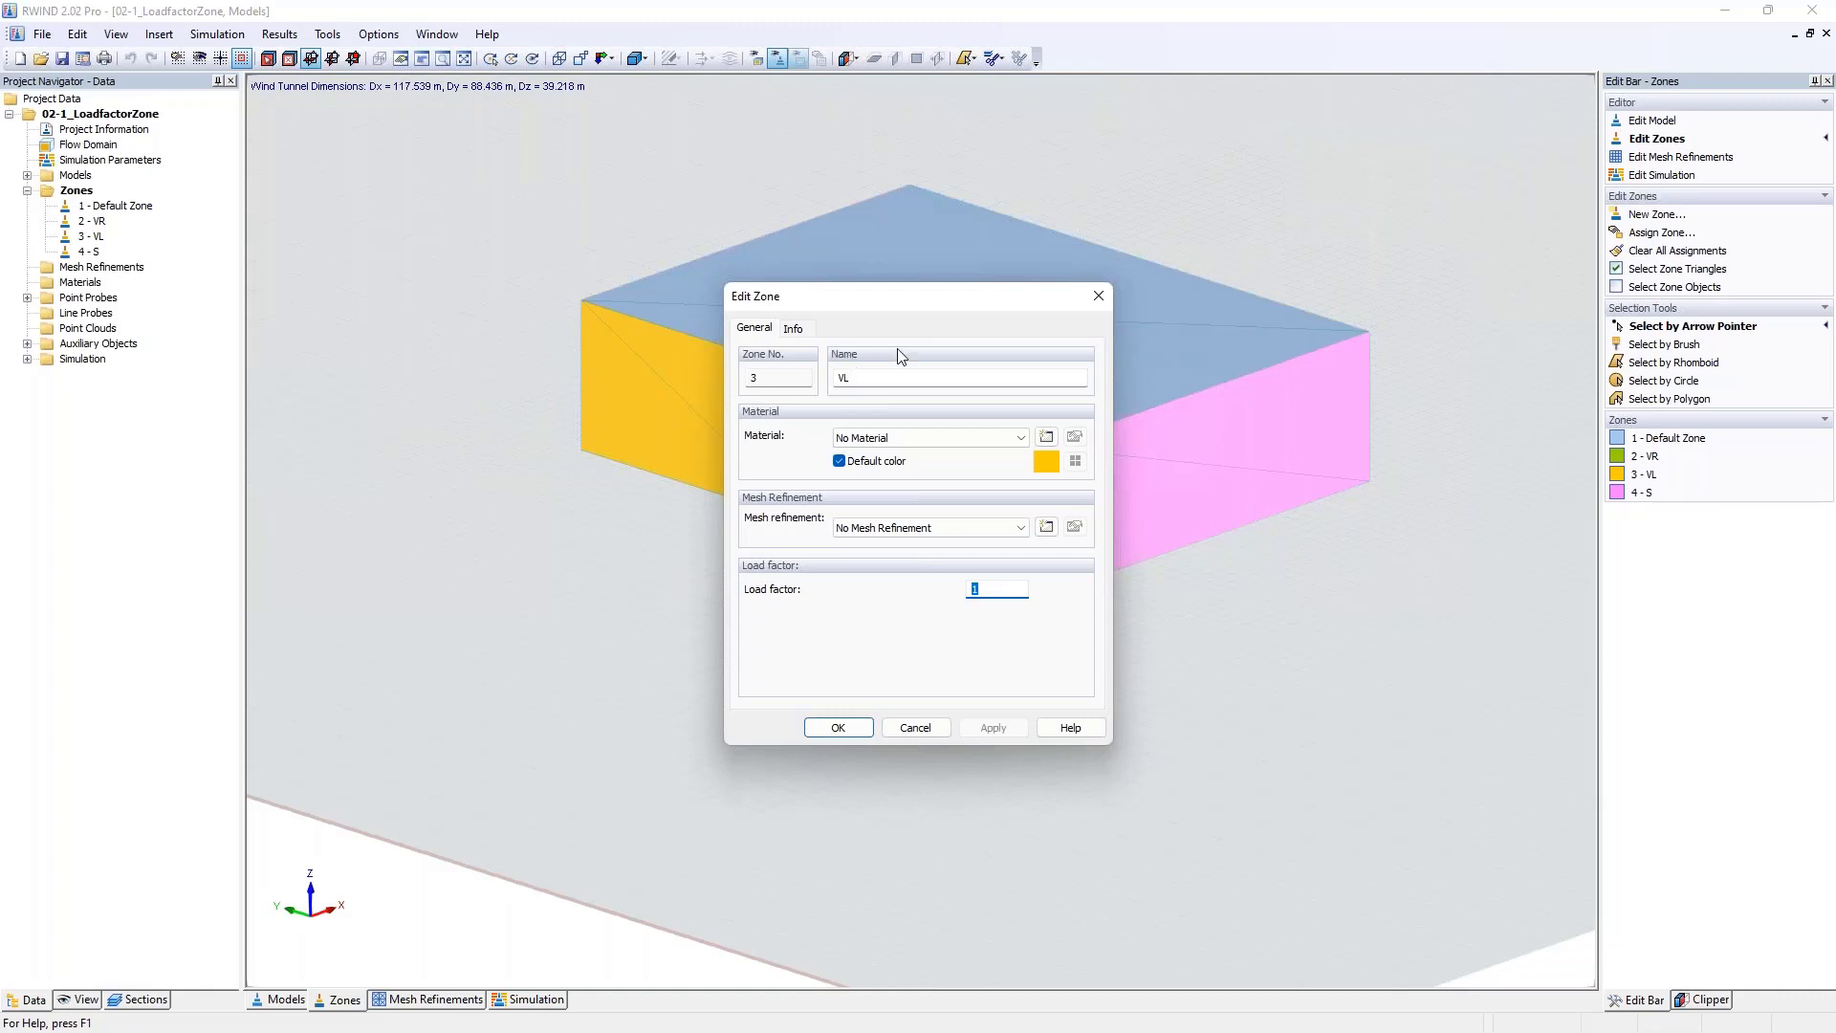
left_click(1096, 295)
double_click(89, 251)
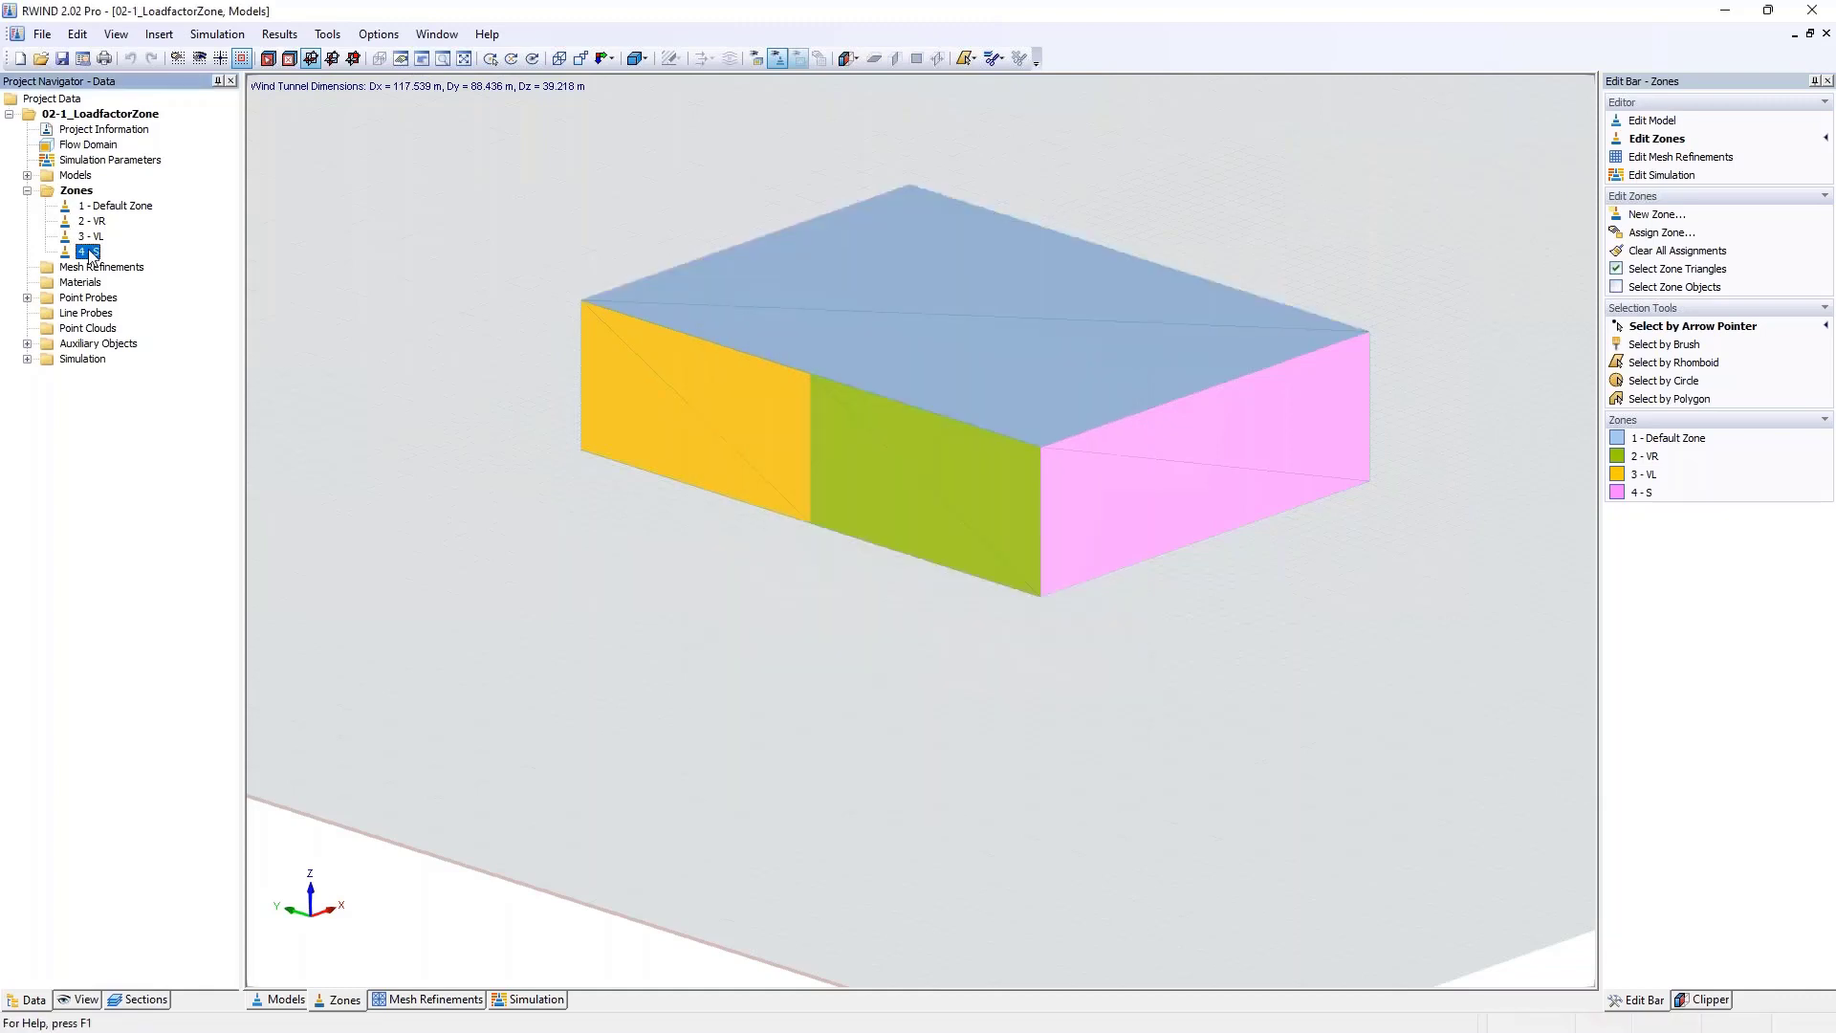
left_click_drag(996, 590, 922, 597)
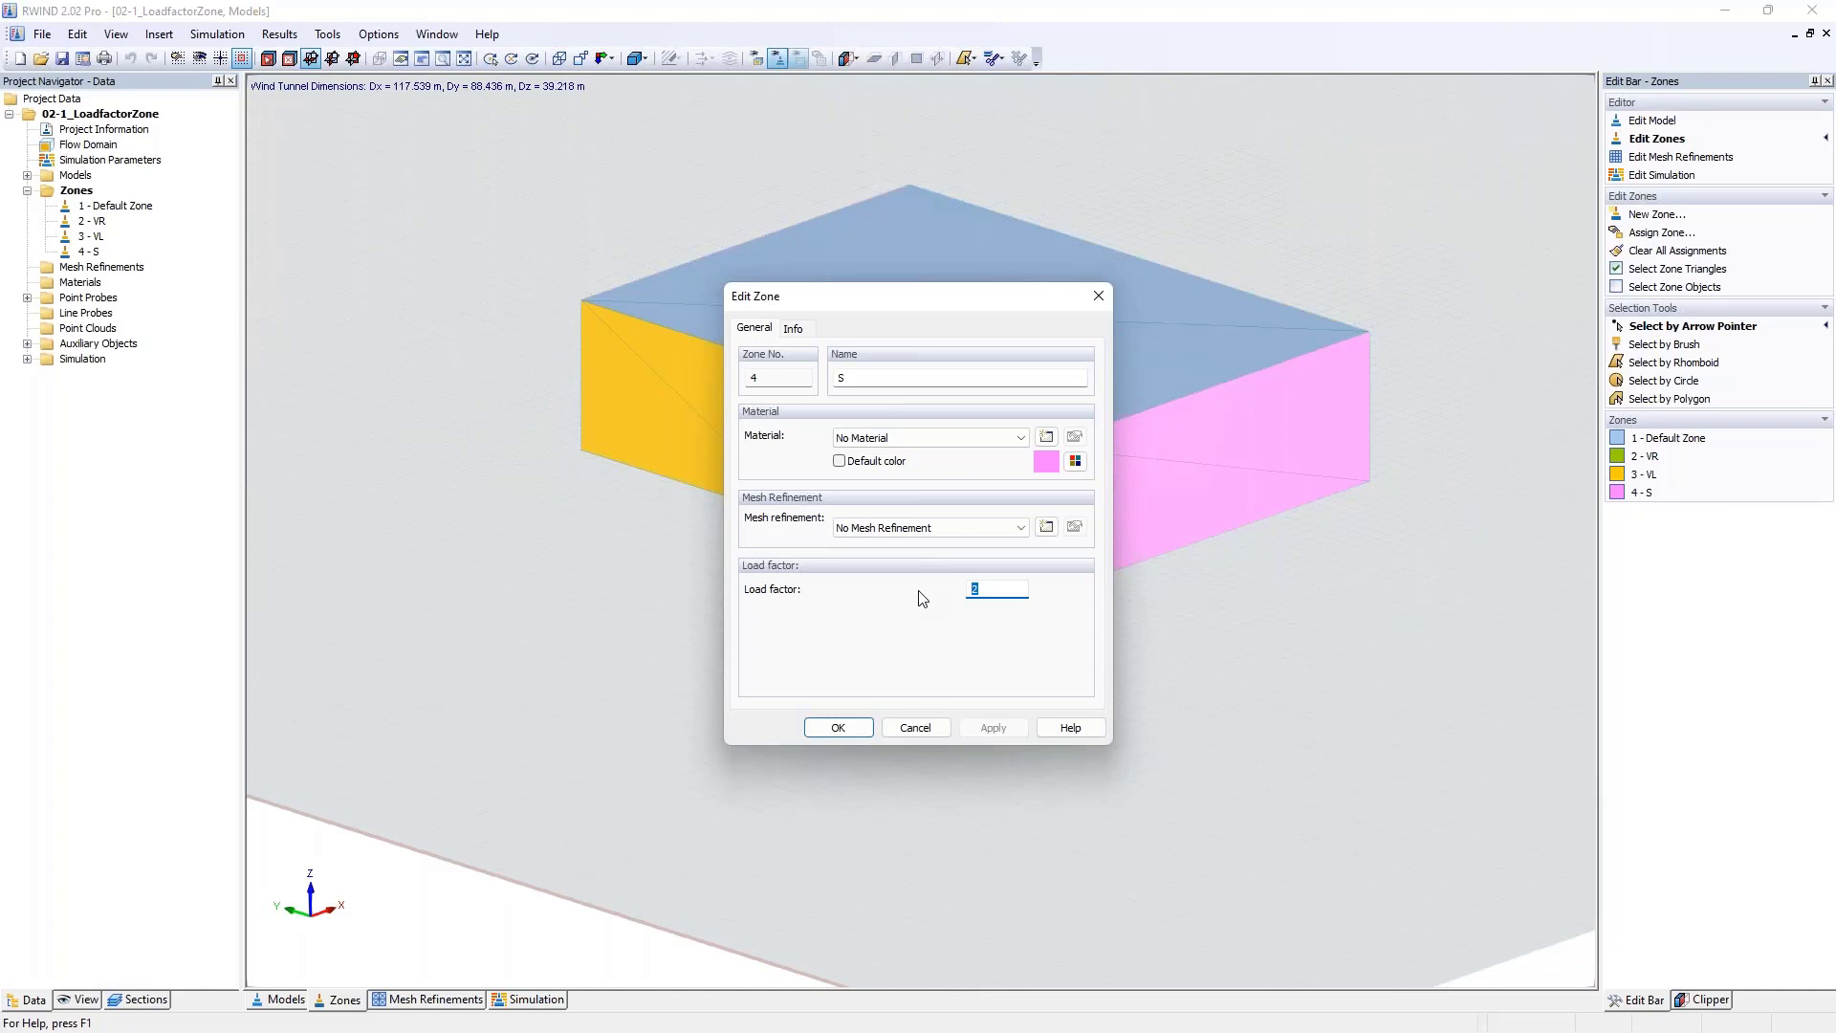
key("Return")
- Display the simulation's surface pressure results on the building model
left_click(524, 999)
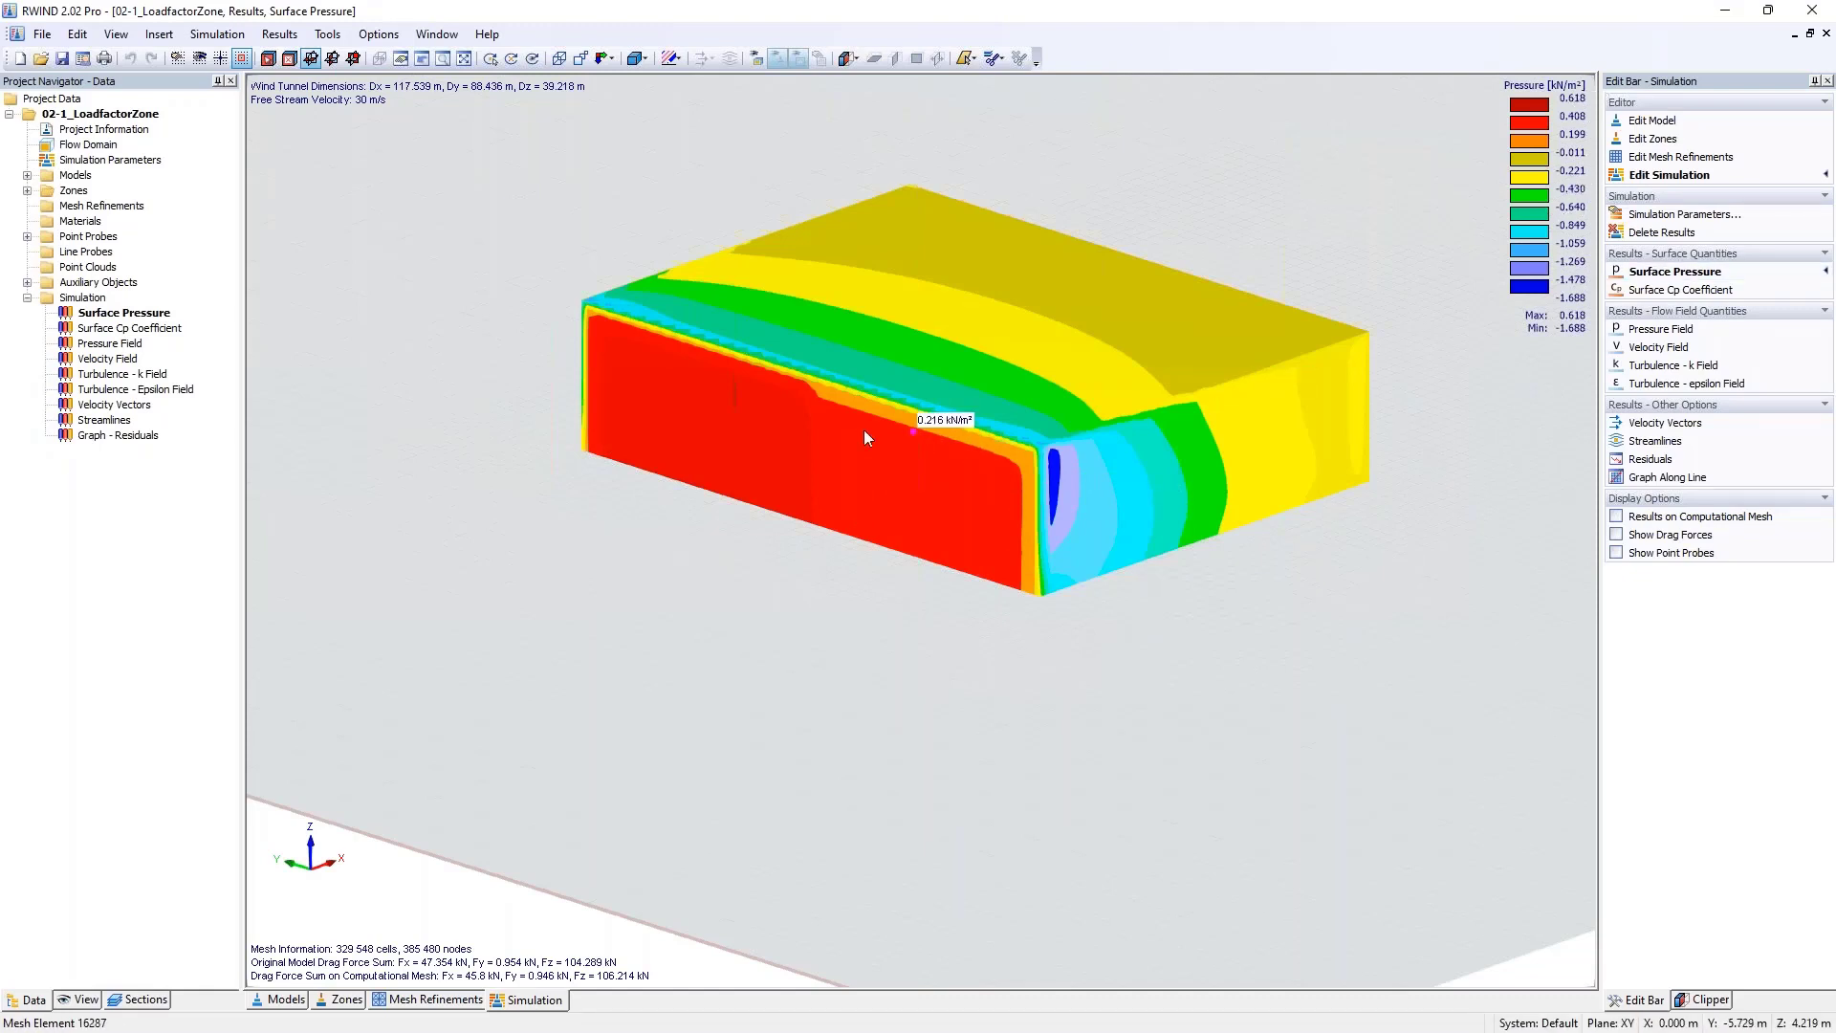
- Isolate the mesh section of zone 2 - VR in the surface pressure results and show its drag force
left_click(142, 999)
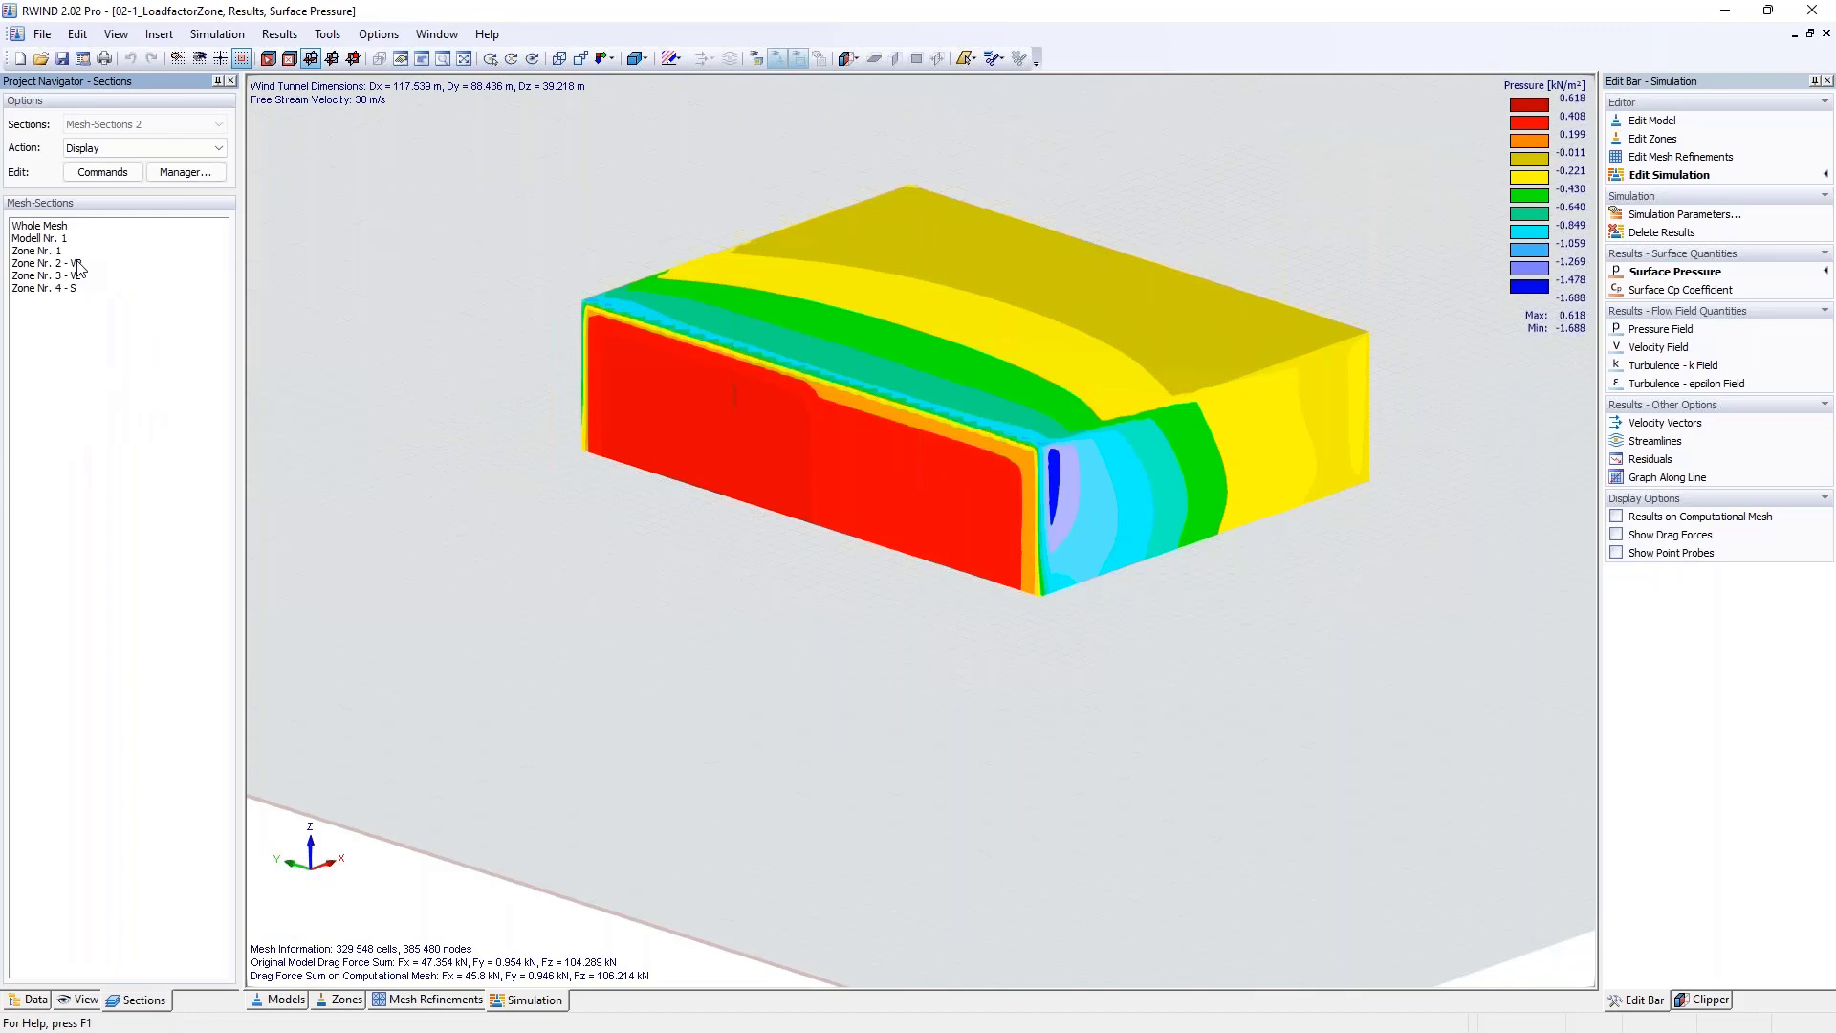
left_click(48, 263)
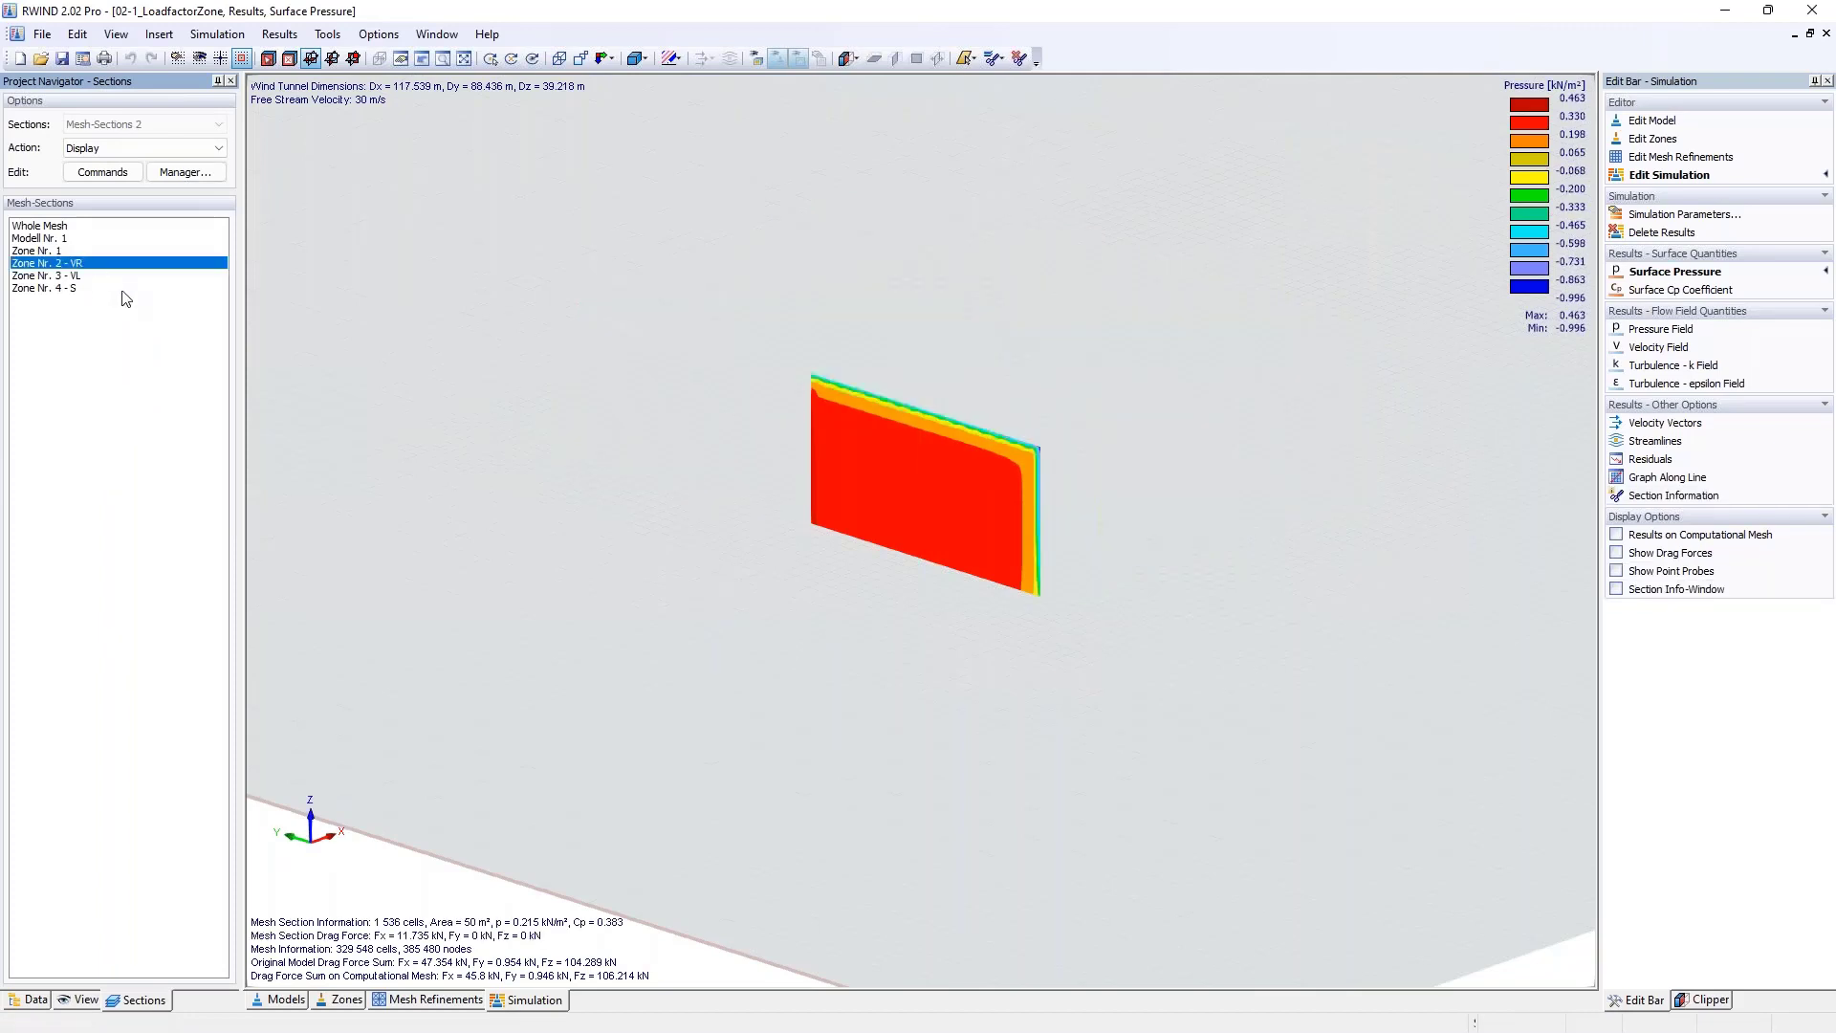
left_click(1637, 555)
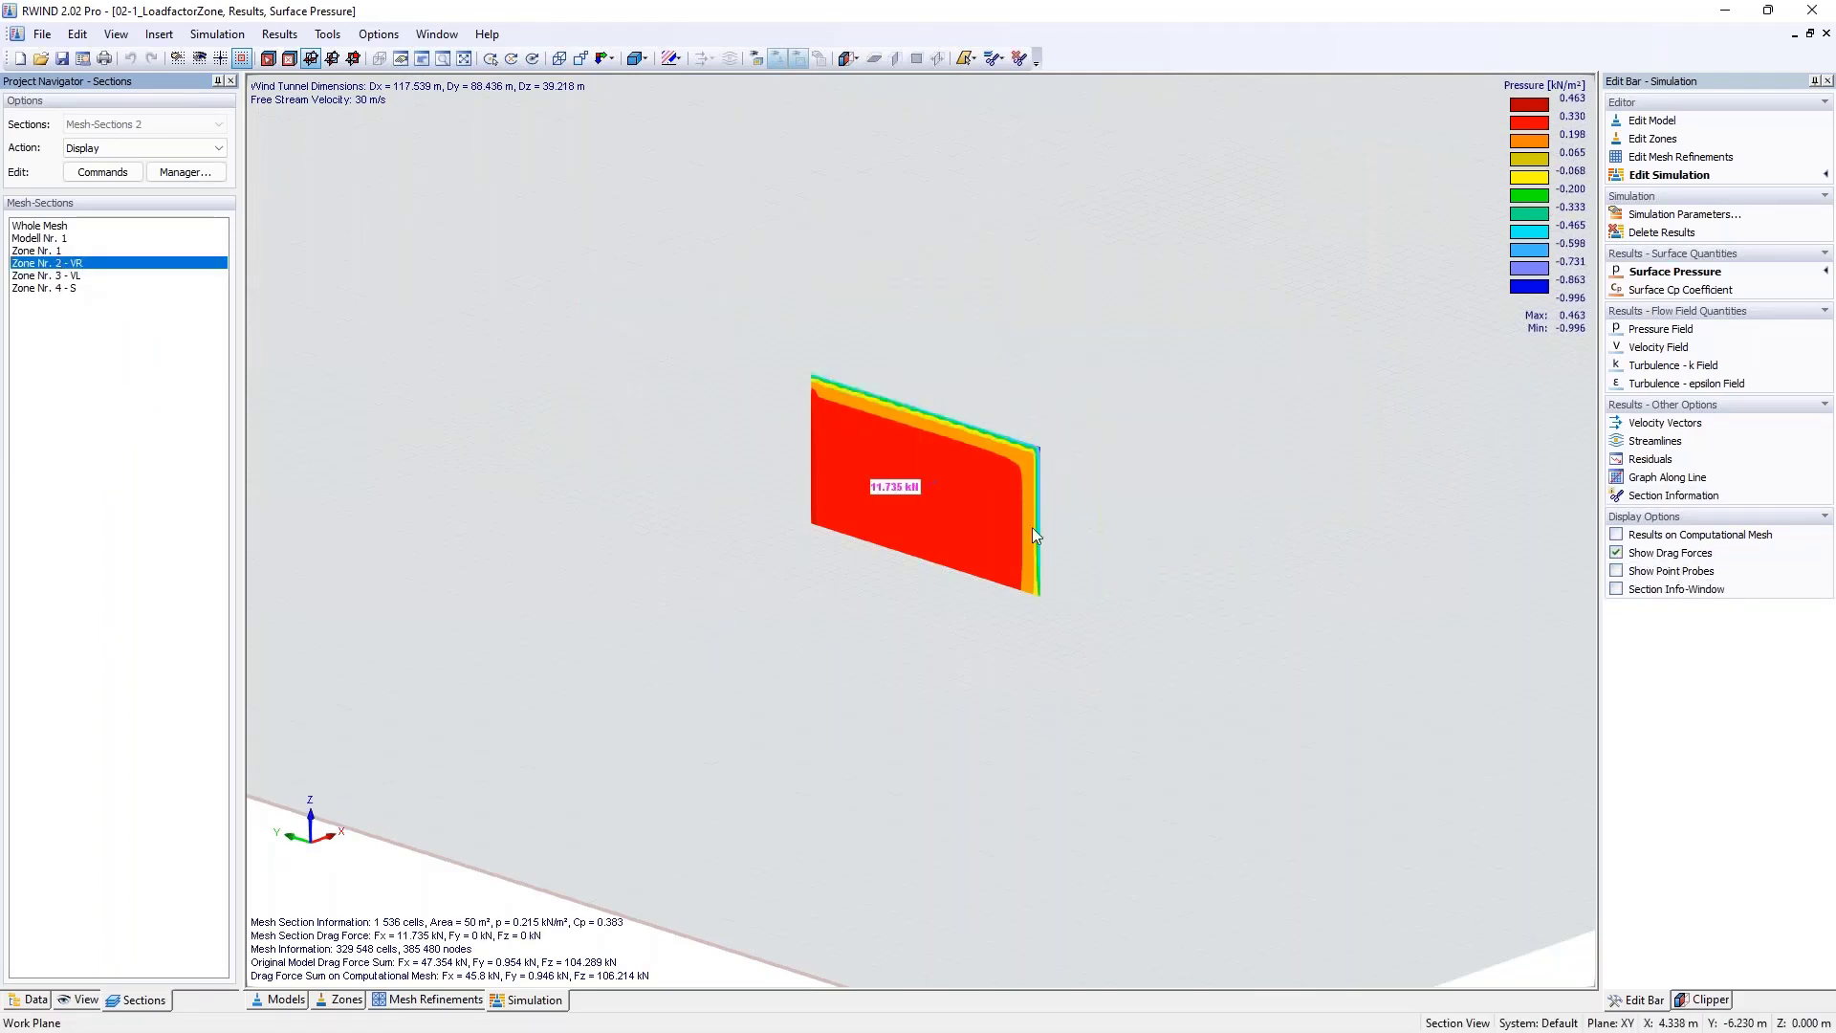
scroll(891, 520, "up", 3)
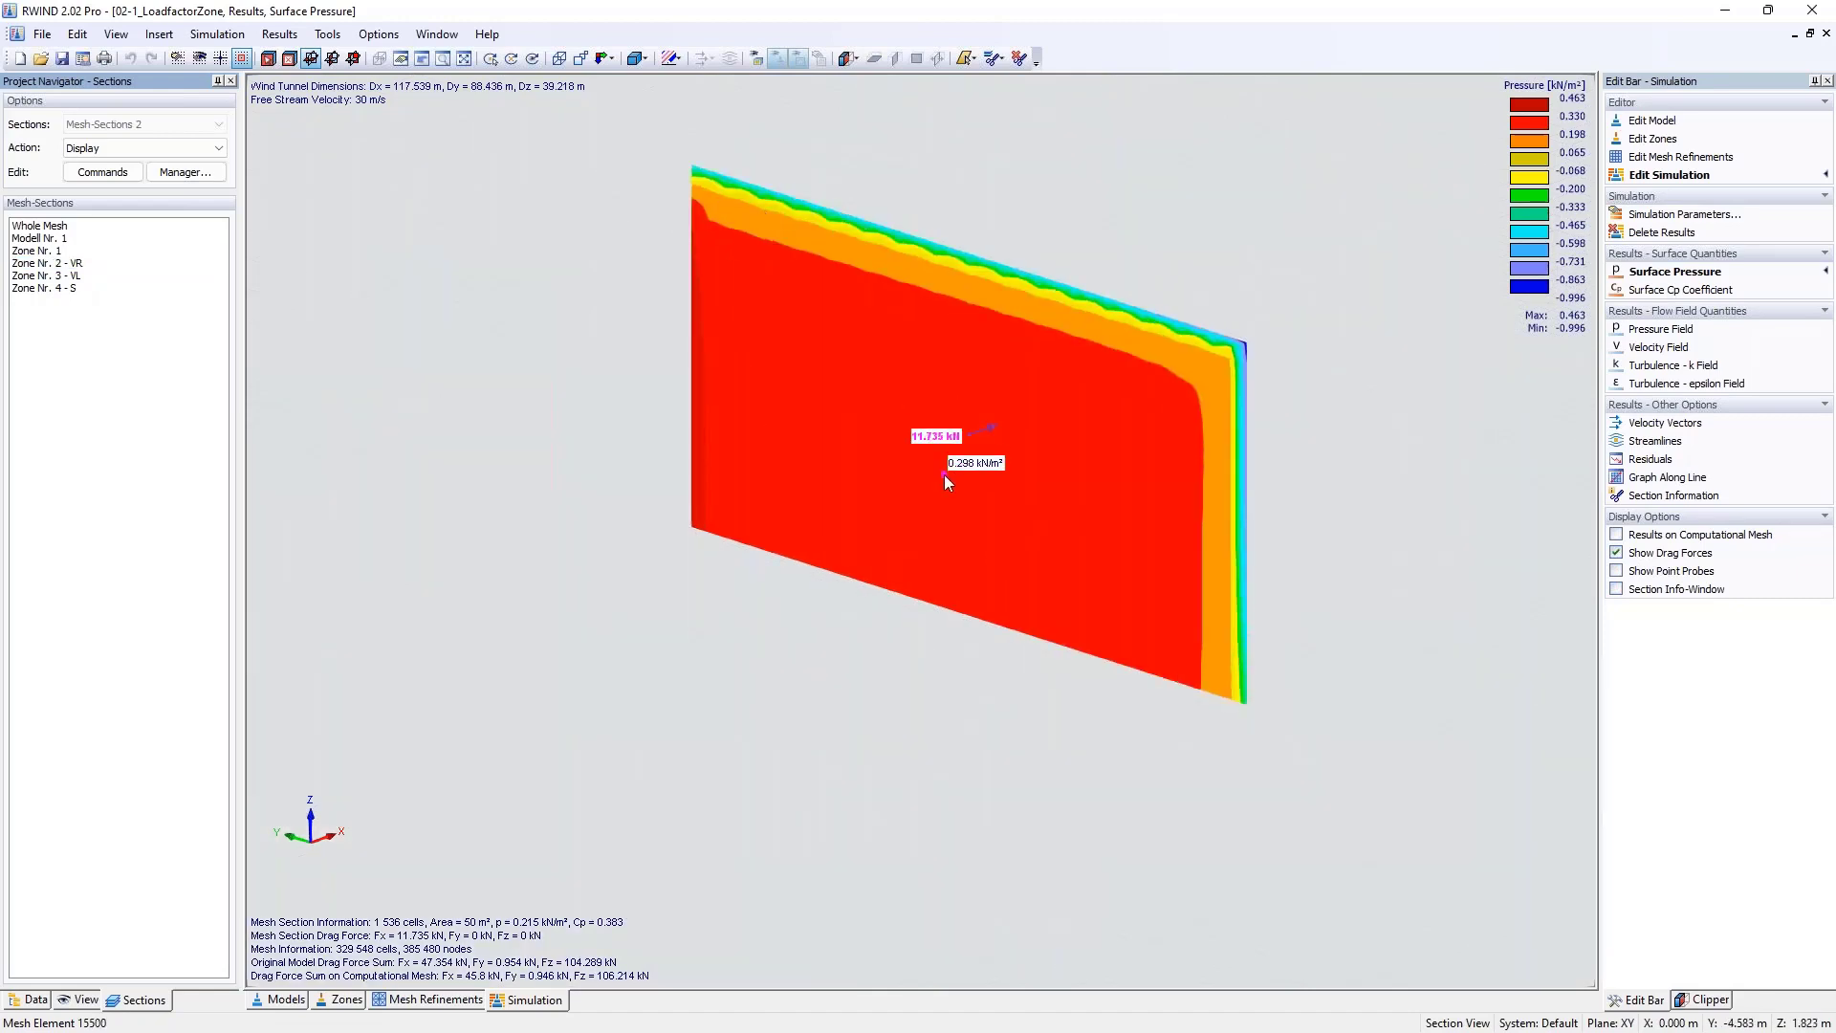
- Compare the drag forces by displaying the mesh section of zone 3 - VL, followed by zone 4 - S
left_click(76, 277)
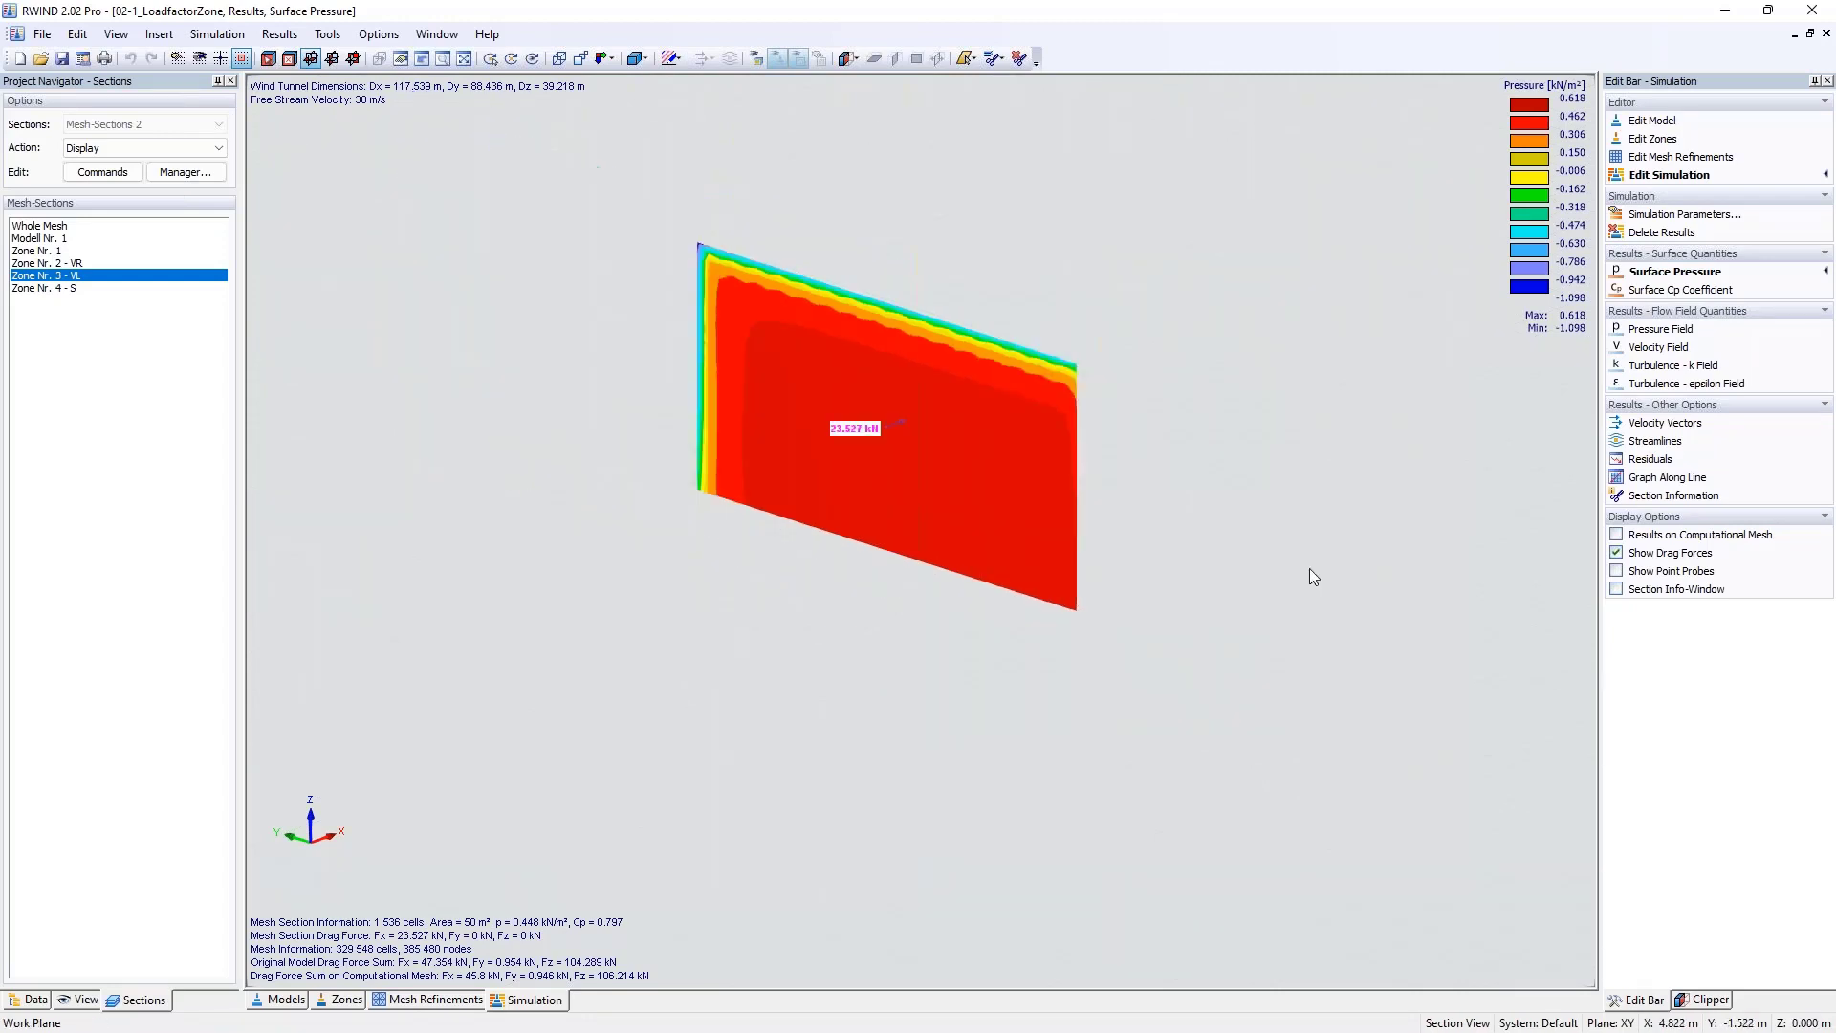
left_click(59, 288)
middle_click_drag(880, 353, 1222, 483, "shift")
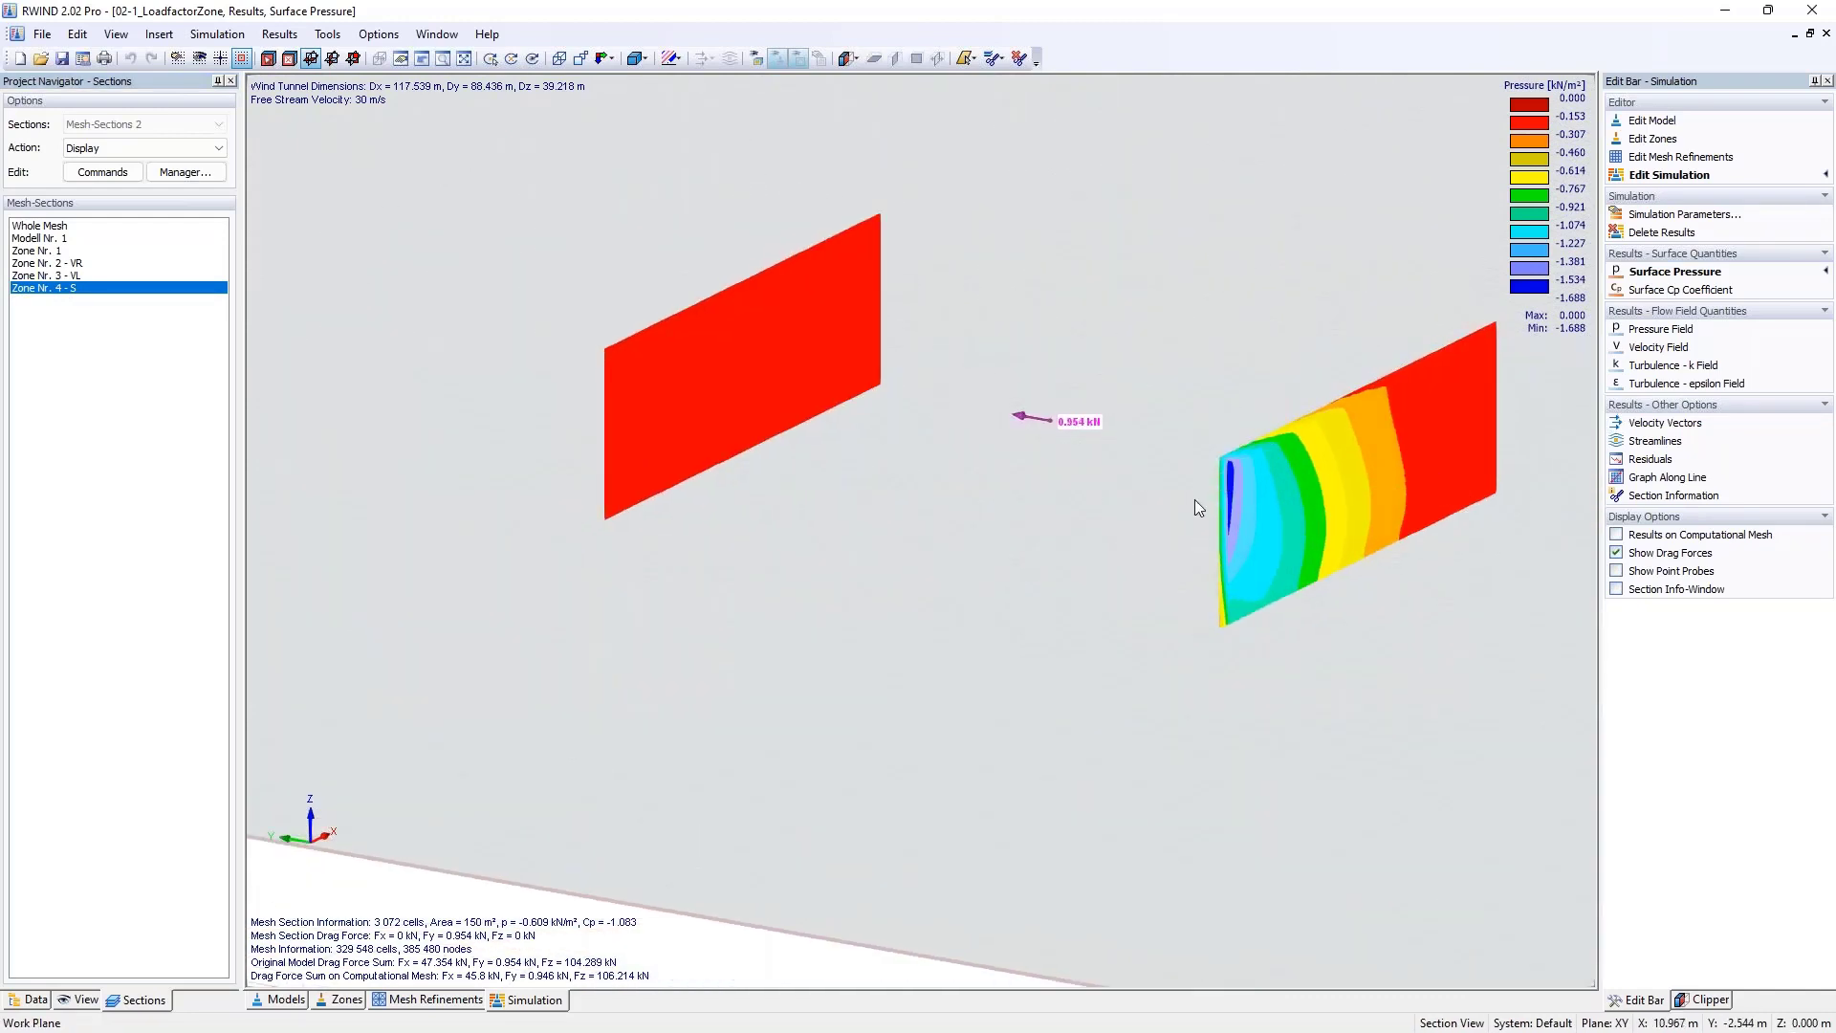
middle_click_drag(1075, 398, 1158, 430, "shift")
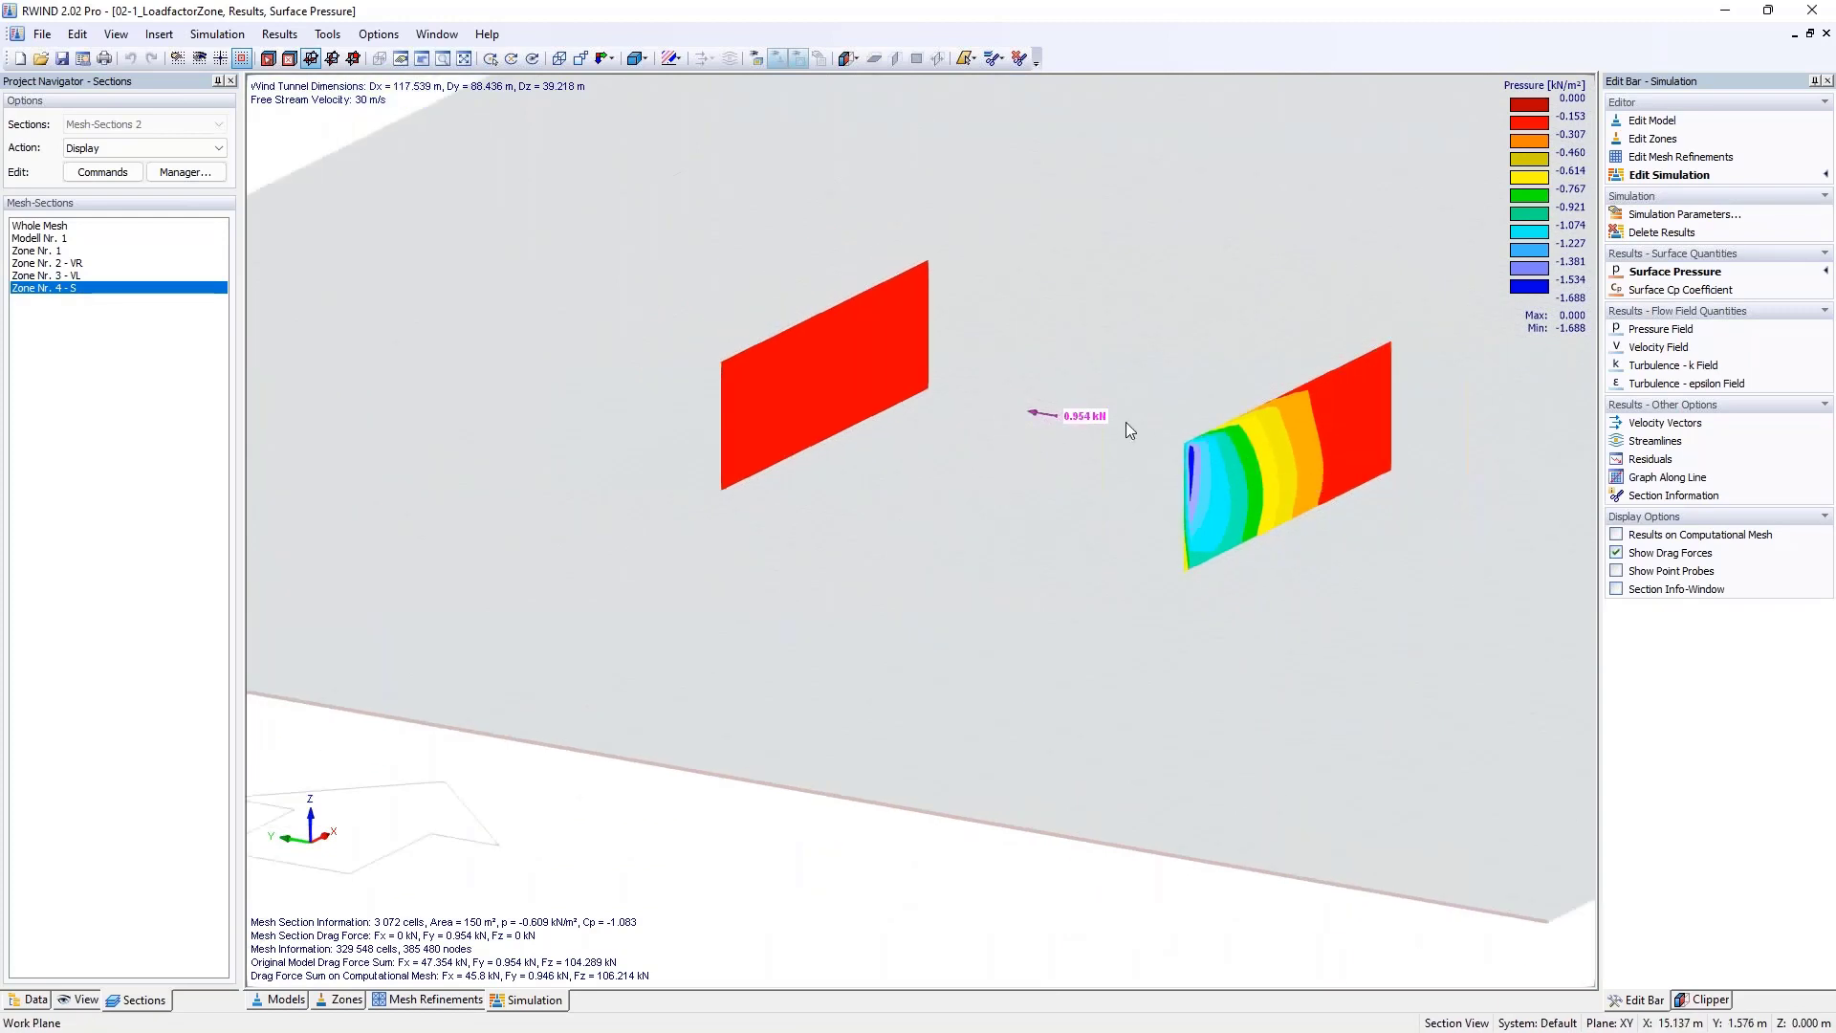
- Display the whole mesh and examine the surface pressure and total drag force on the building from several sides
left_click(63, 227)
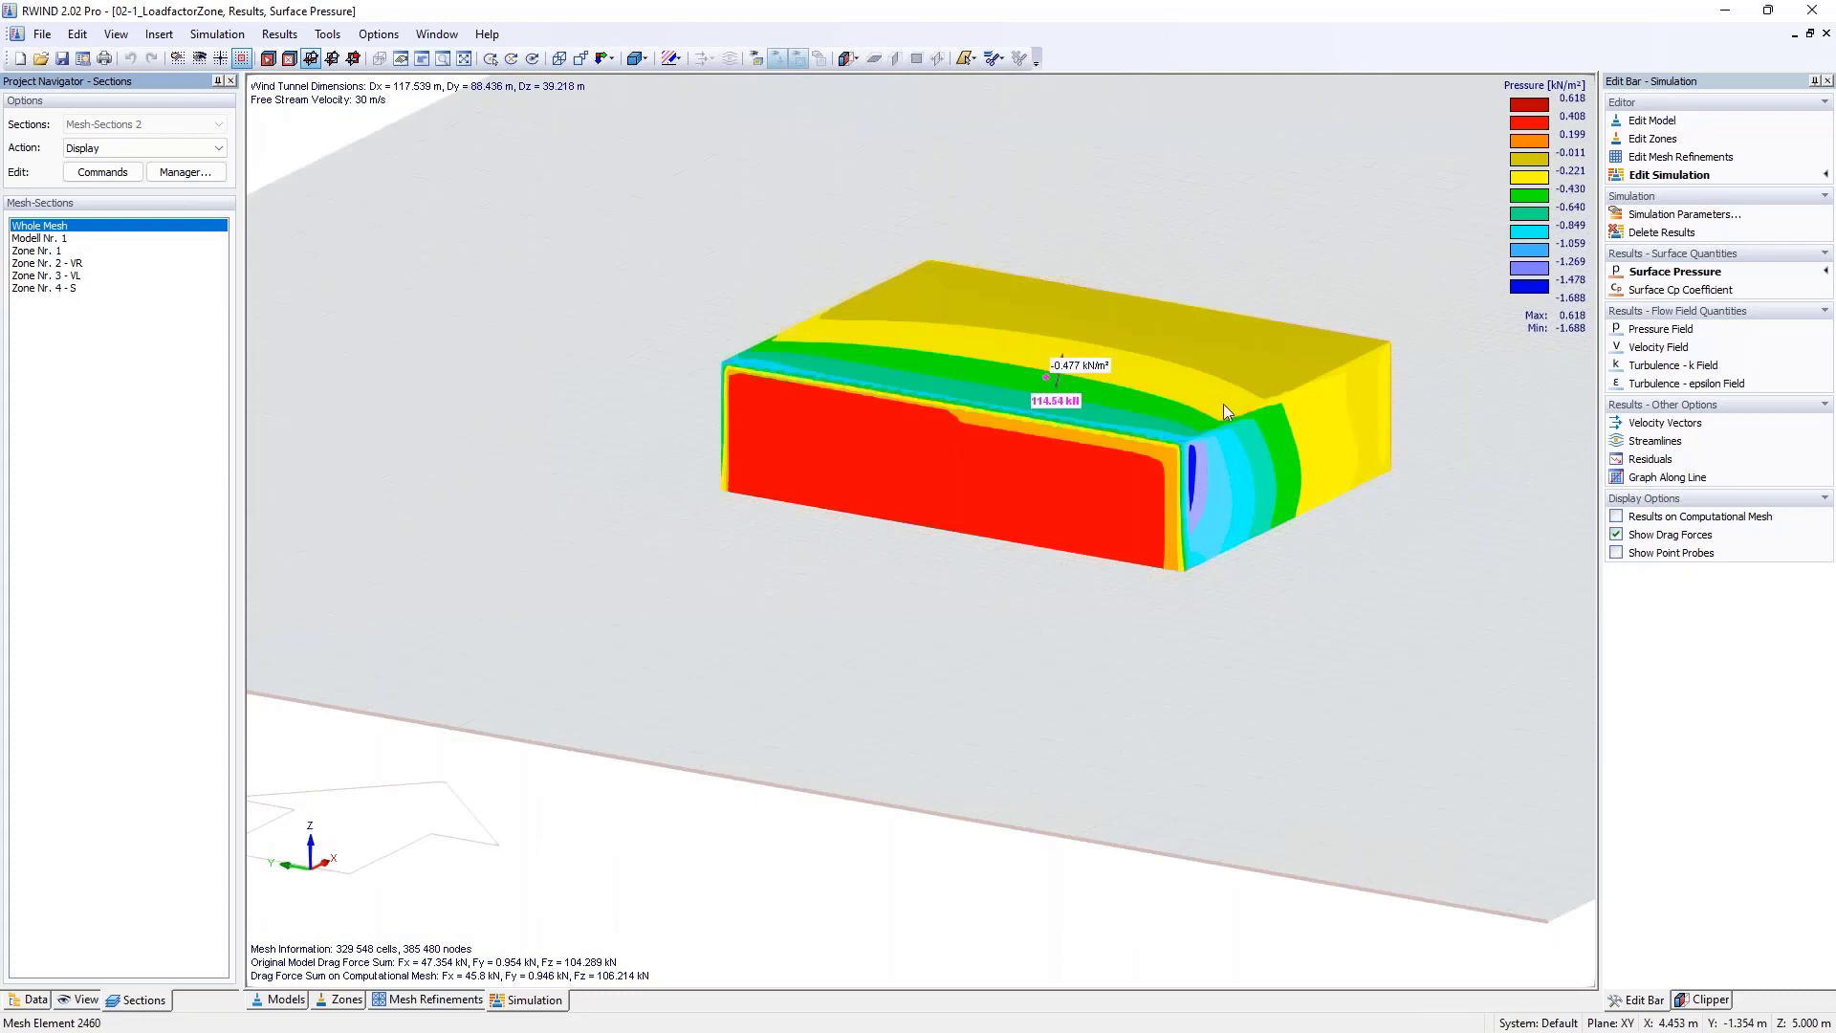
middle_click_drag(1224, 403, 1053, 471, "ctrl")
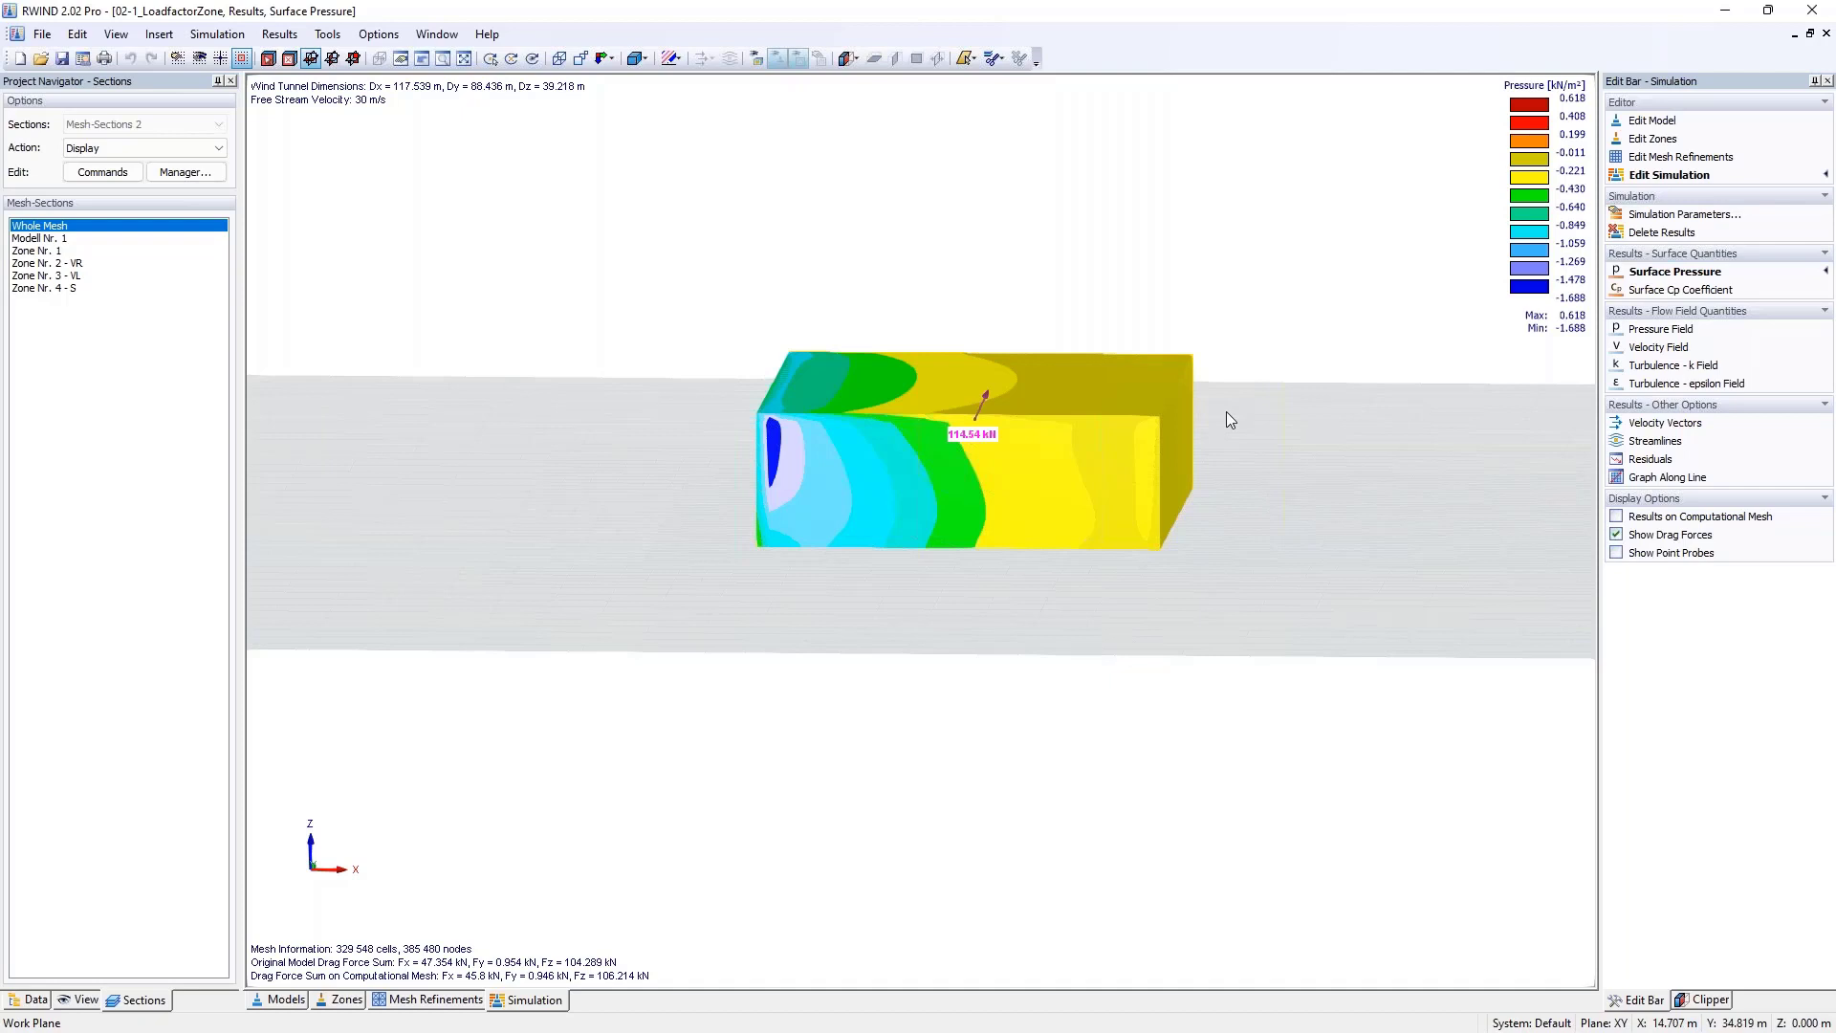
middle_click_drag(1243, 416, 1189, 517, "ctrl")
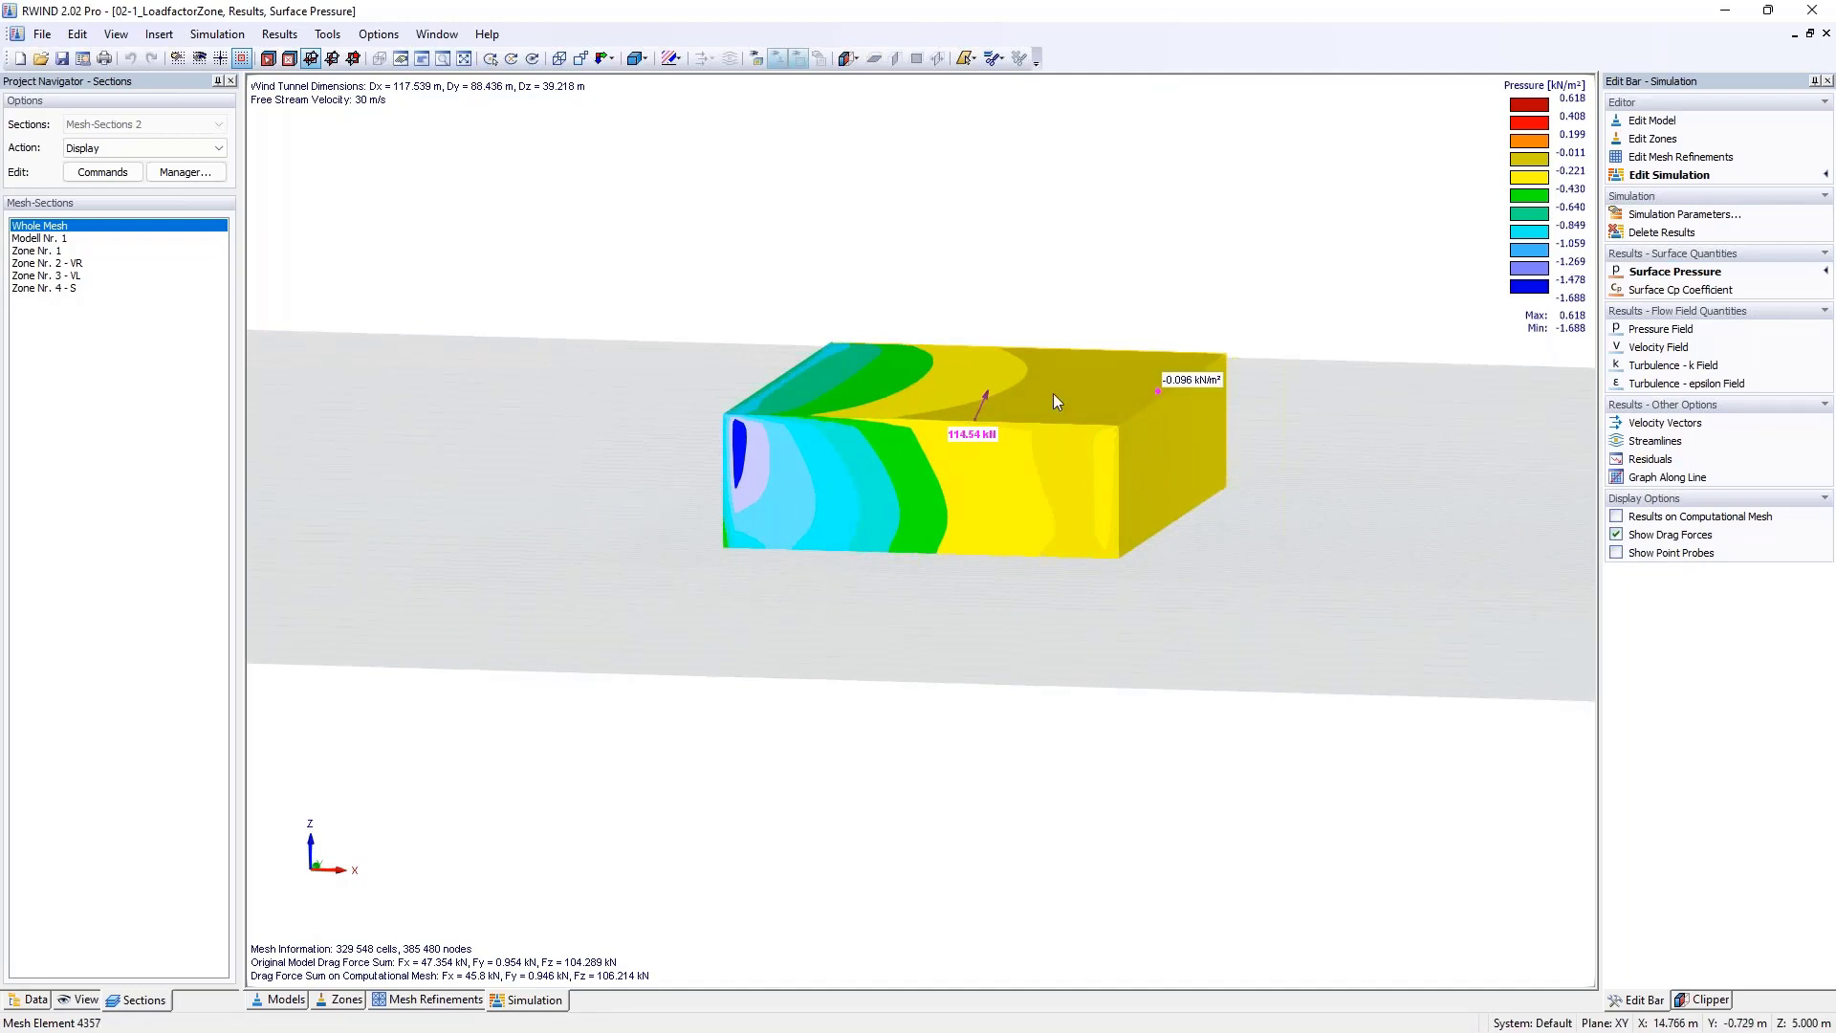
middle_click_drag(1066, 451, 1302, 522, "ctrl")
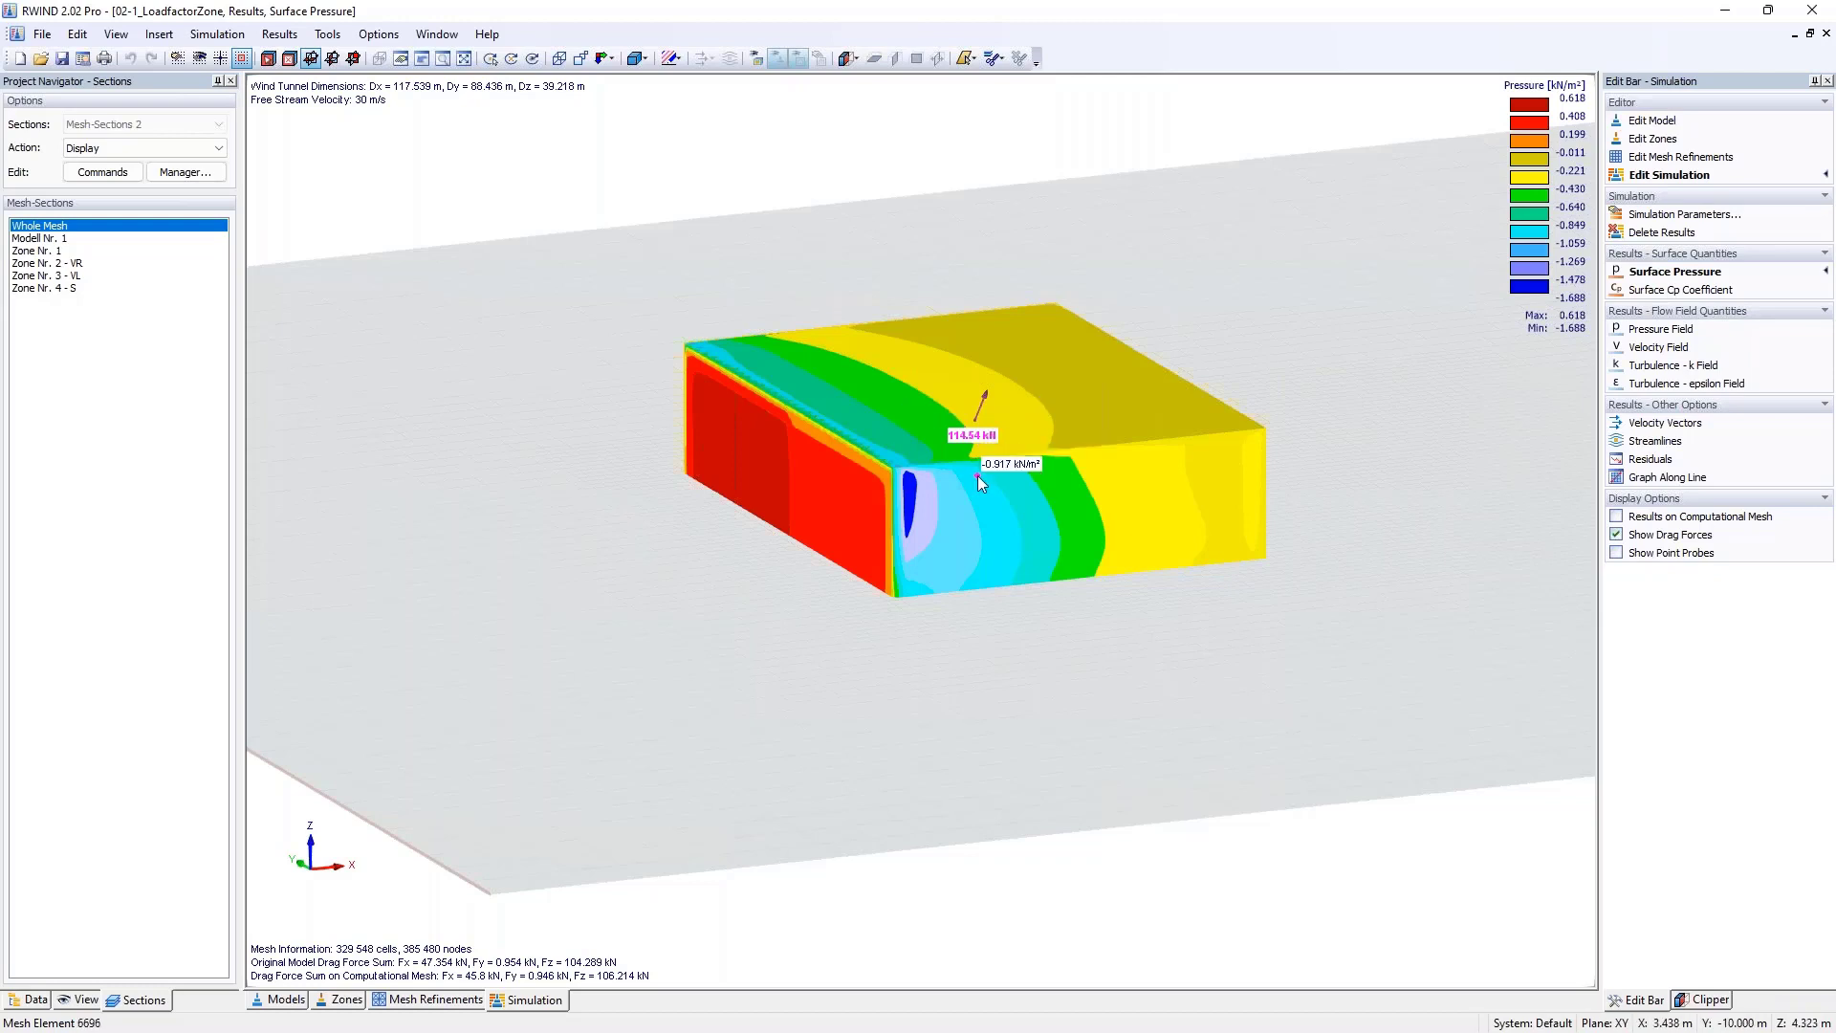
middle_click_drag(978, 475, 1106, 474, "ctrl")
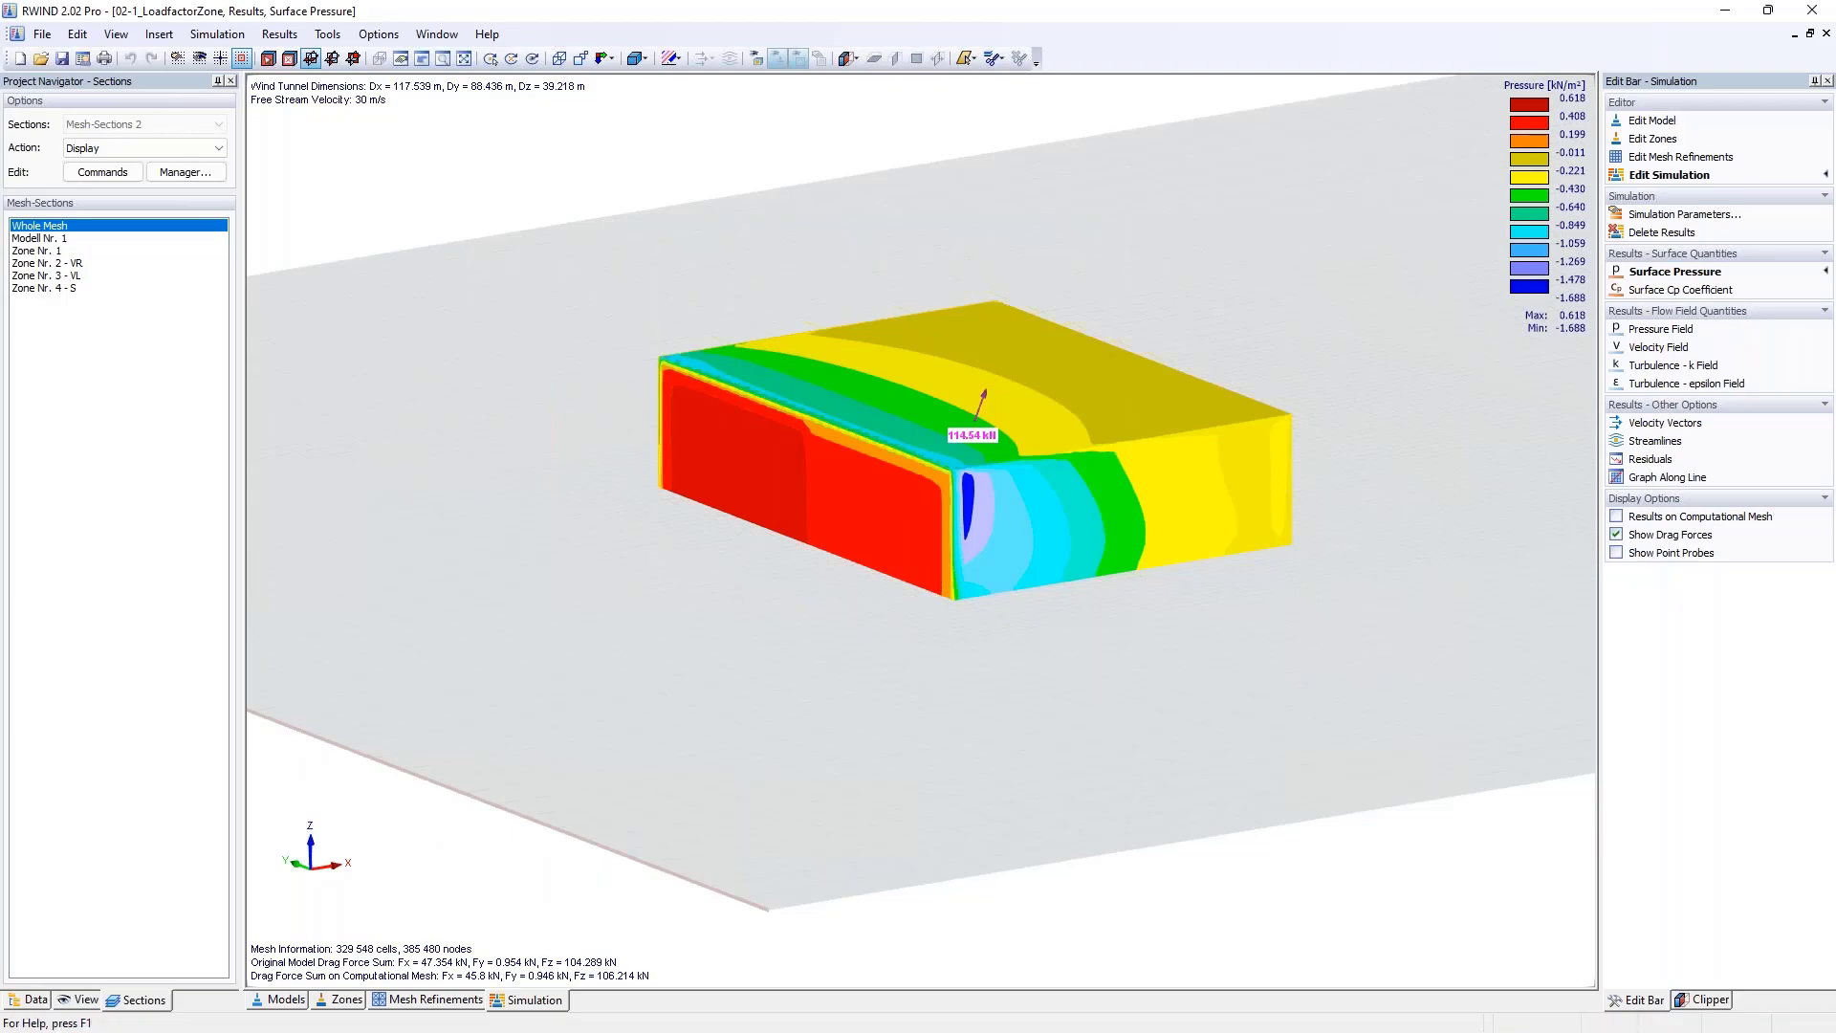
- Switch to the presentation, advance to the Point Clouds/ Flowing Particles slide and return to RWIND
key("alt+Tab")
key("Right")
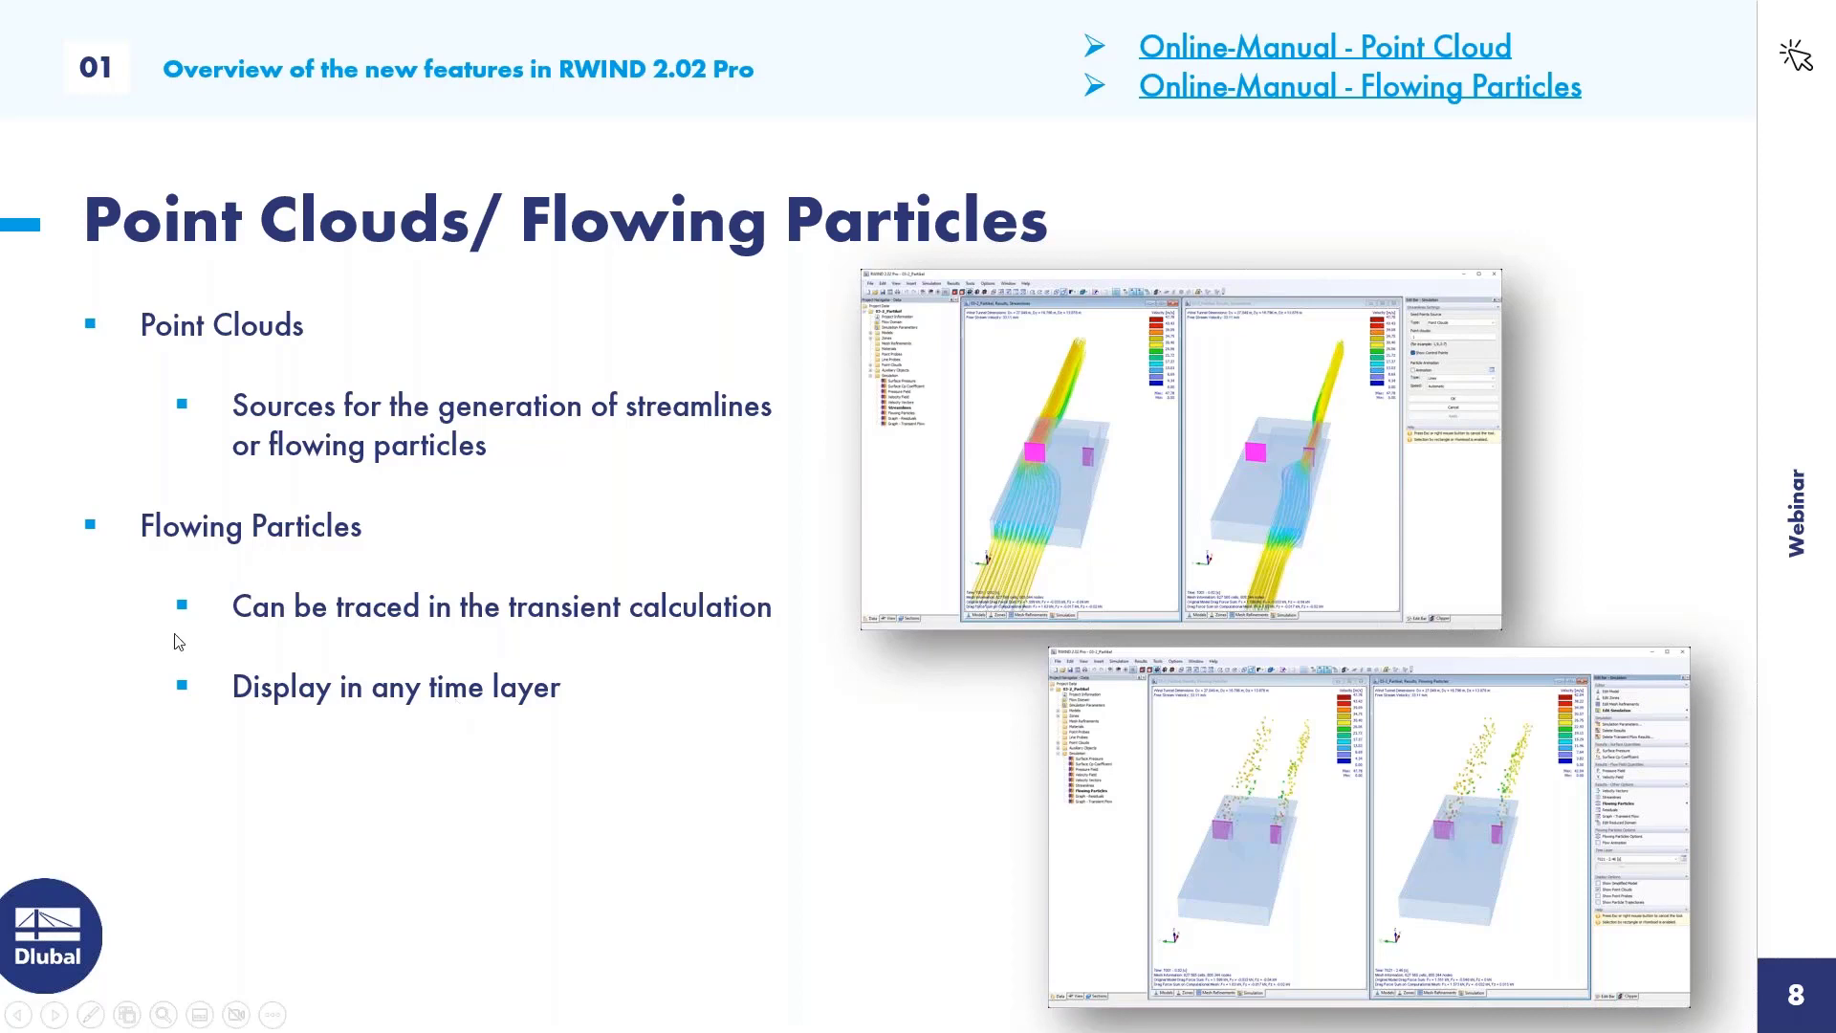
key("alt+Tab")
- Examine the arrangement of the three point clouds around the model in project 03-1_Particles_sm_mod
middle_click_drag(1331, 483, 1409, 427, "ctrl")
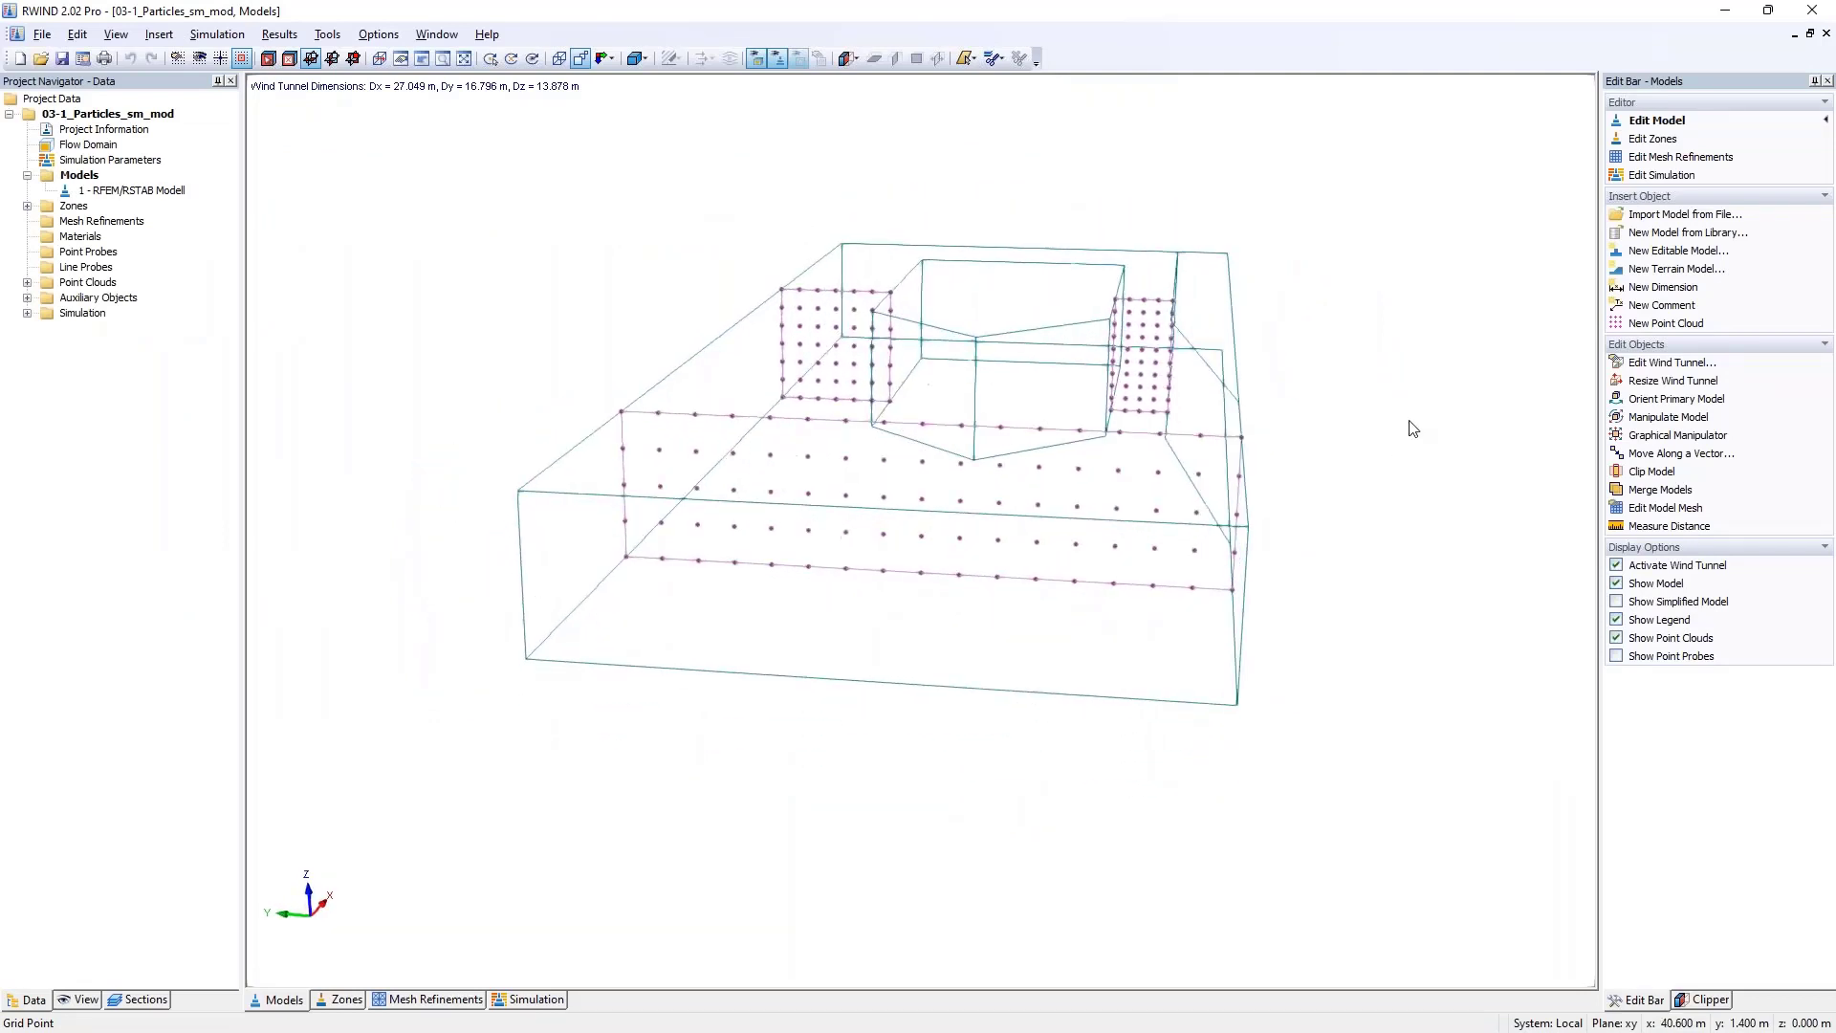
scroll(1115, 586, "down", 3)
middle_click_drag(1115, 586, 1189, 496, "ctrl")
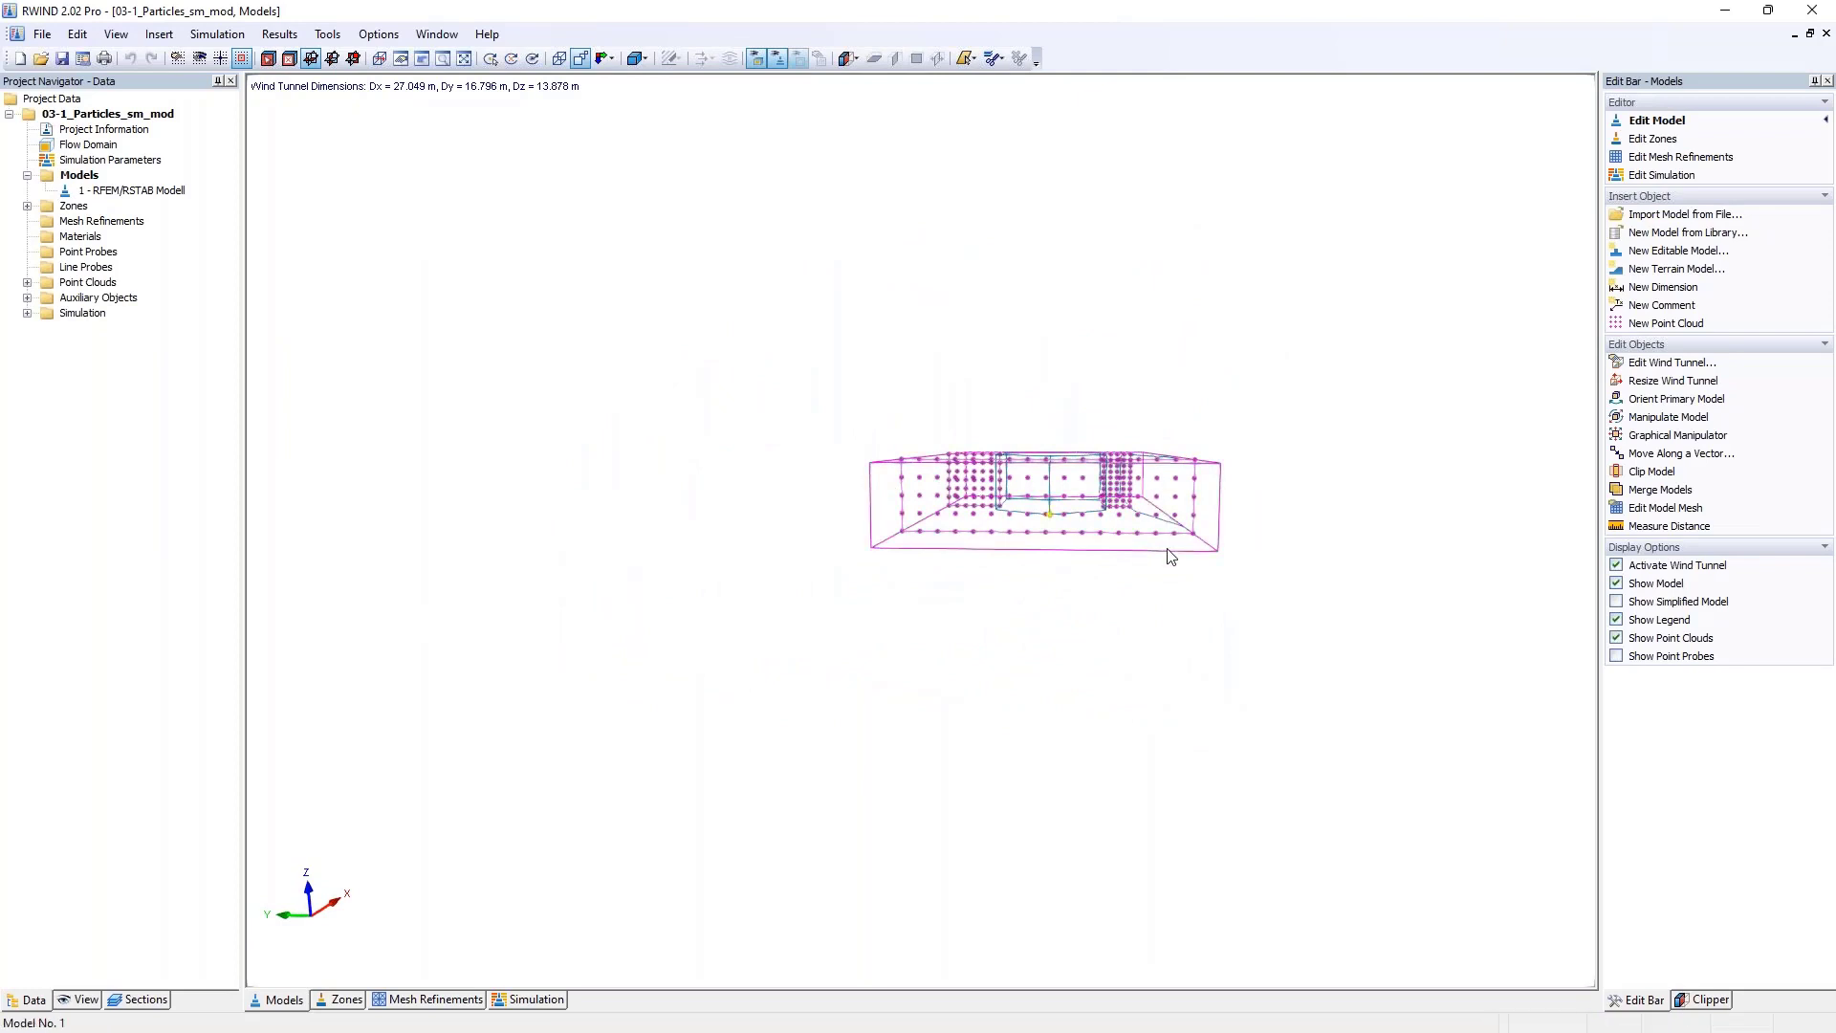
middle_click_drag(1176, 562, 853, 688, "ctrl")
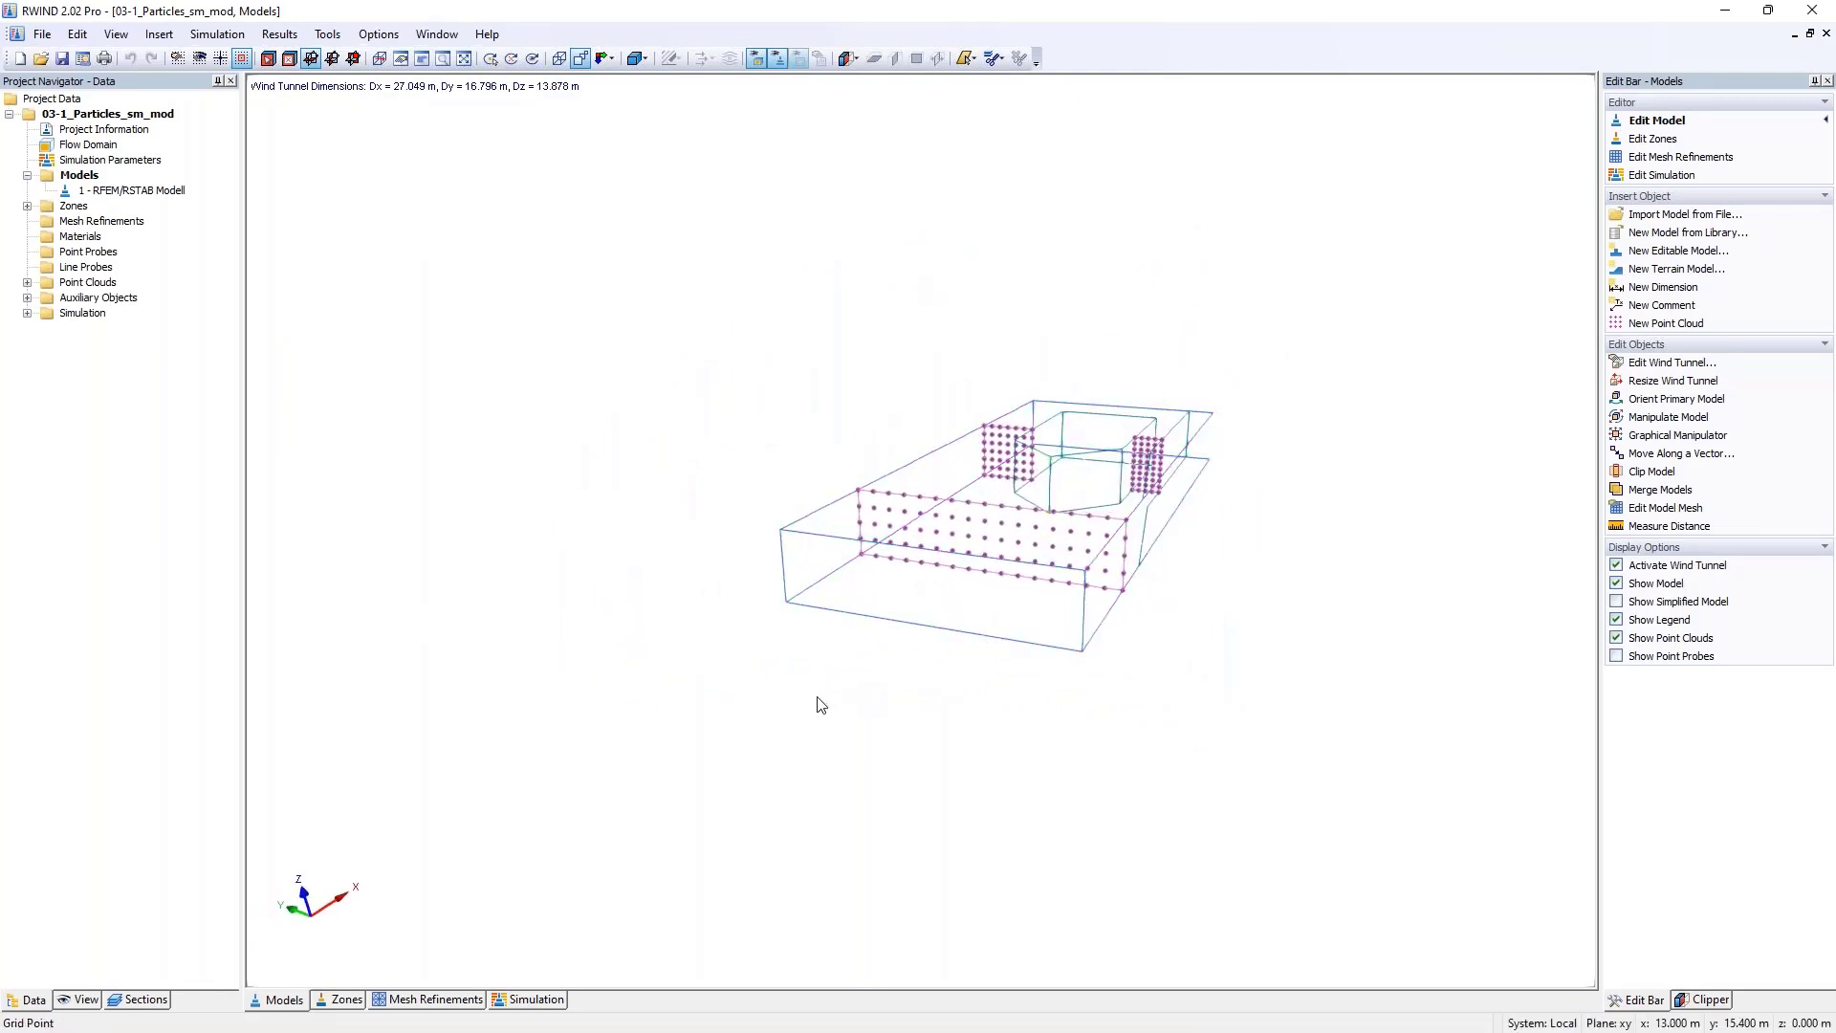
middle_click_drag(1045, 527, 1168, 705, "ctrl")
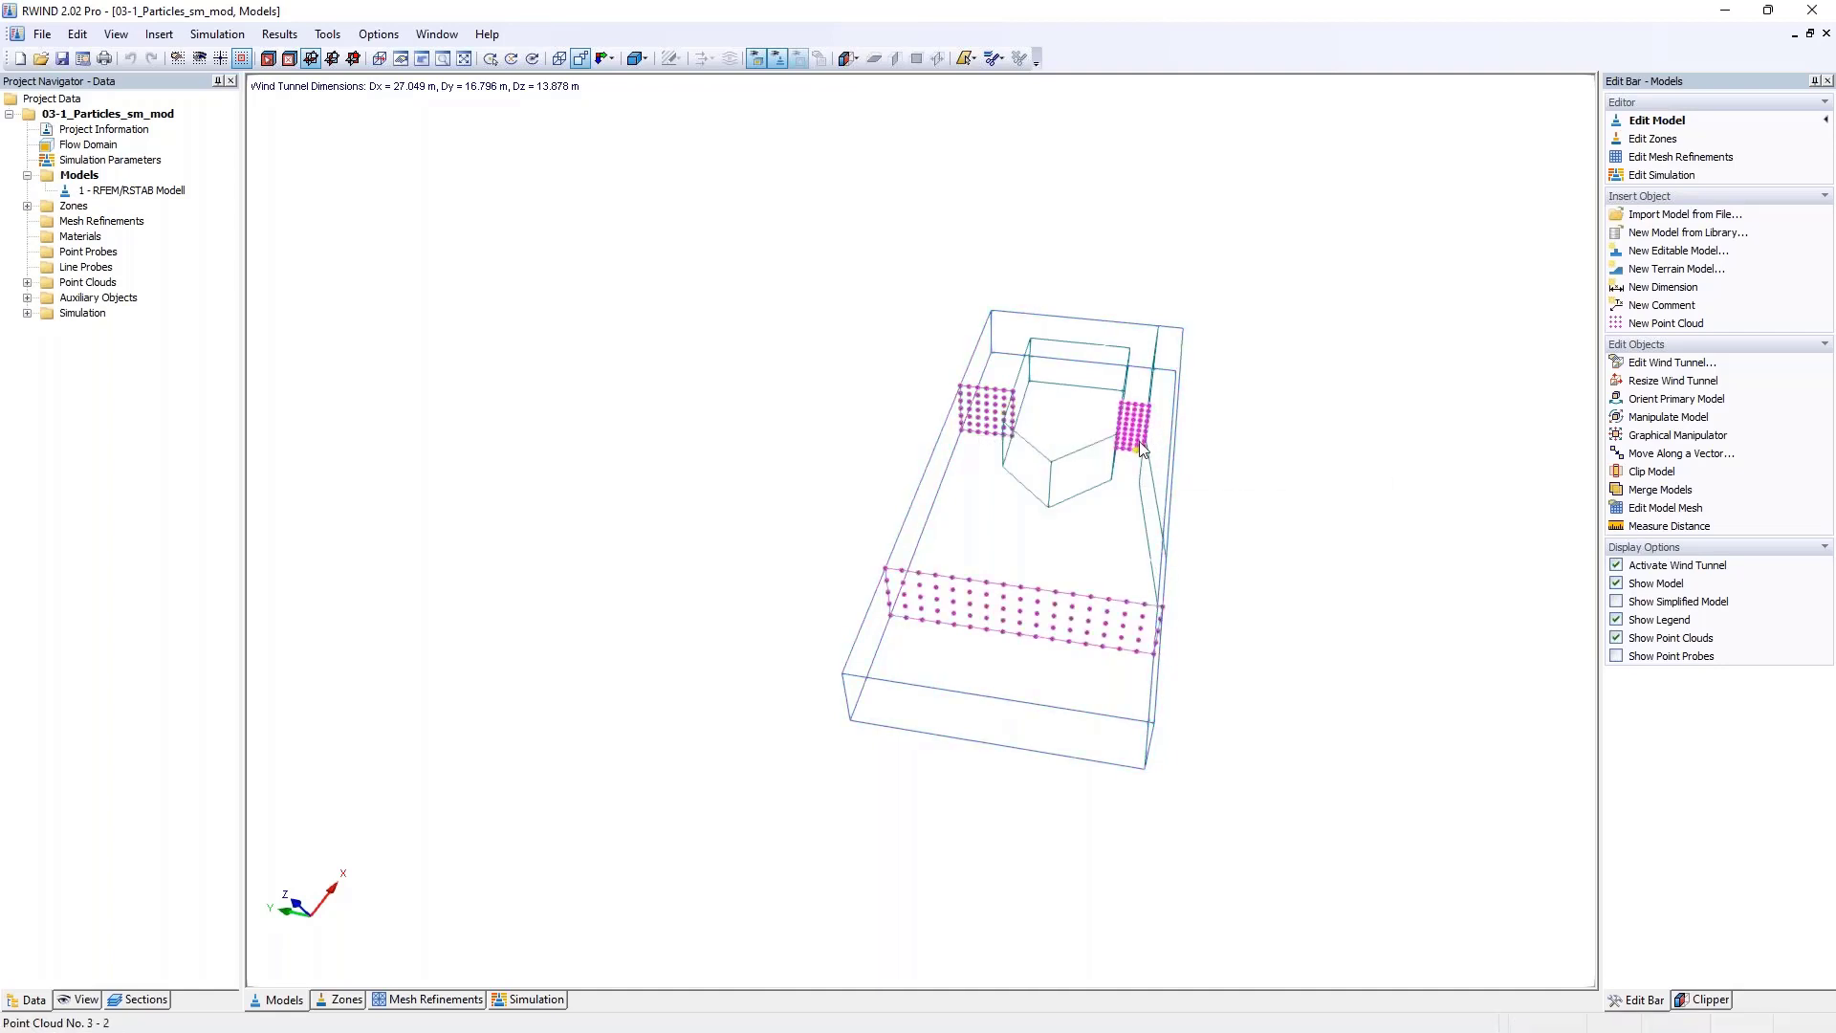
middle_click_drag(1186, 502, 1143, 382, "ctrl")
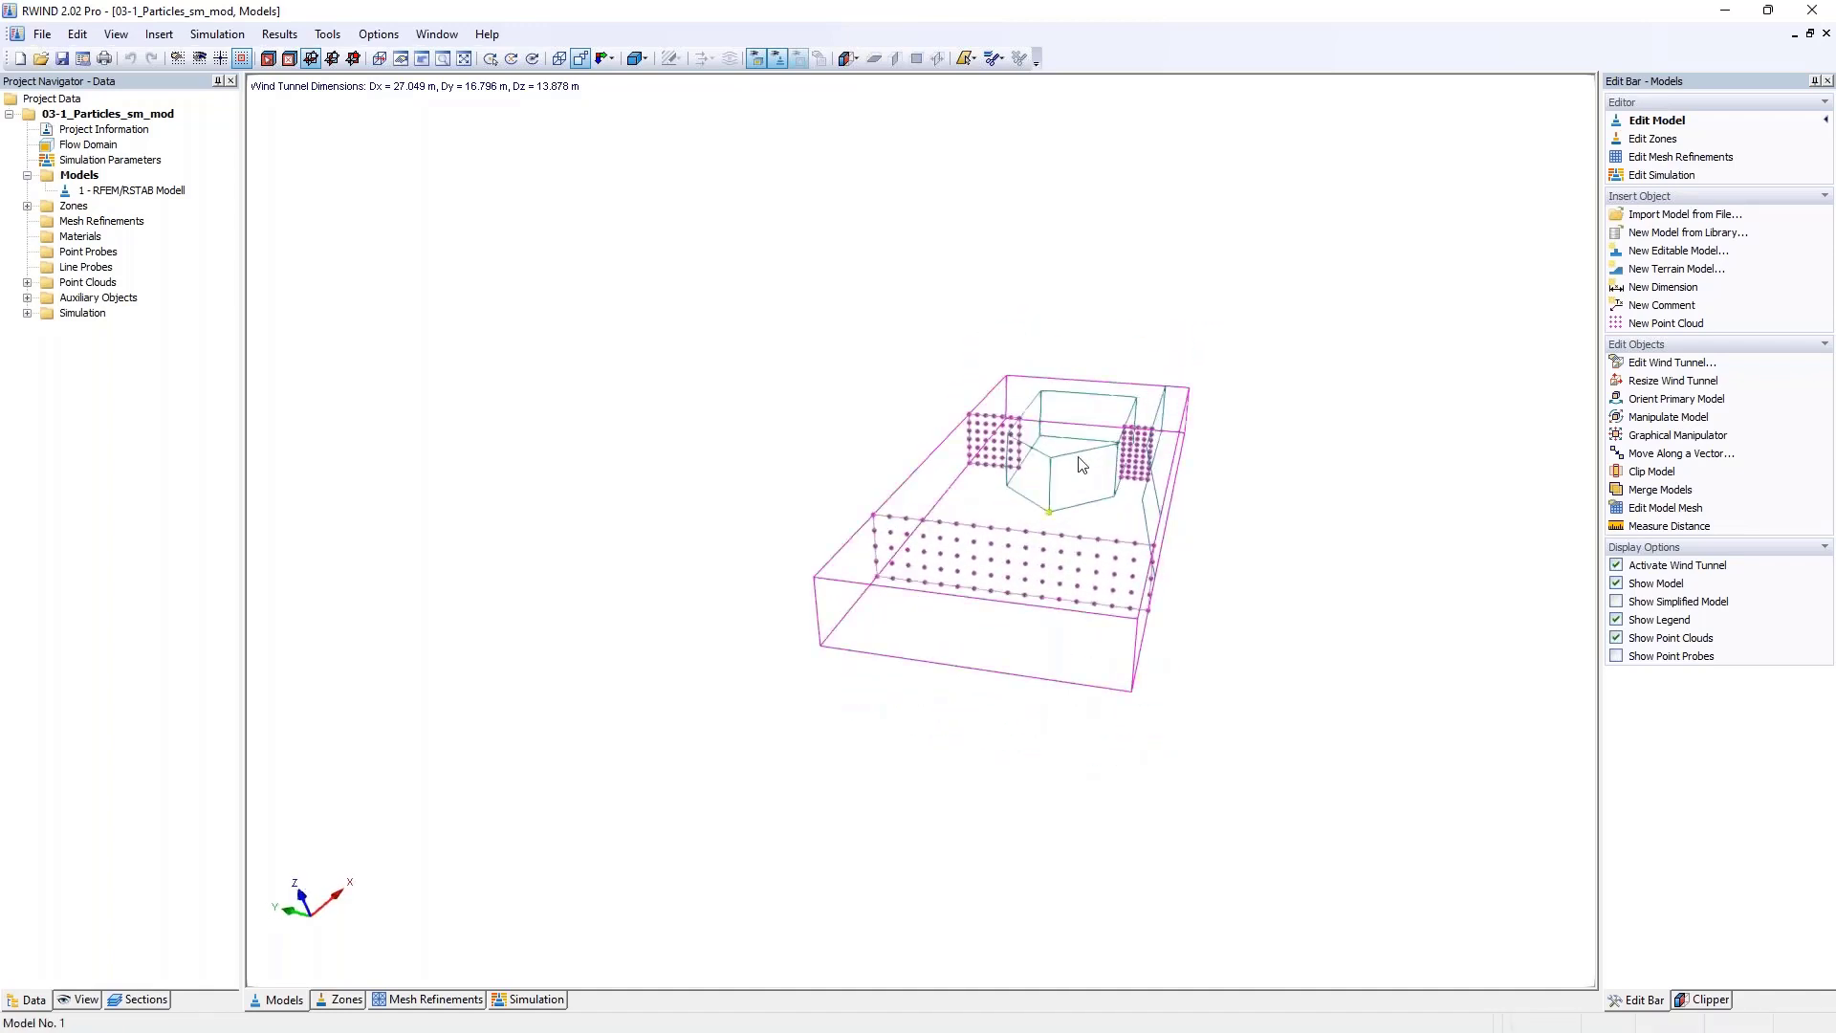
middle_click_drag(1106, 471, 1149, 615, "ctrl")
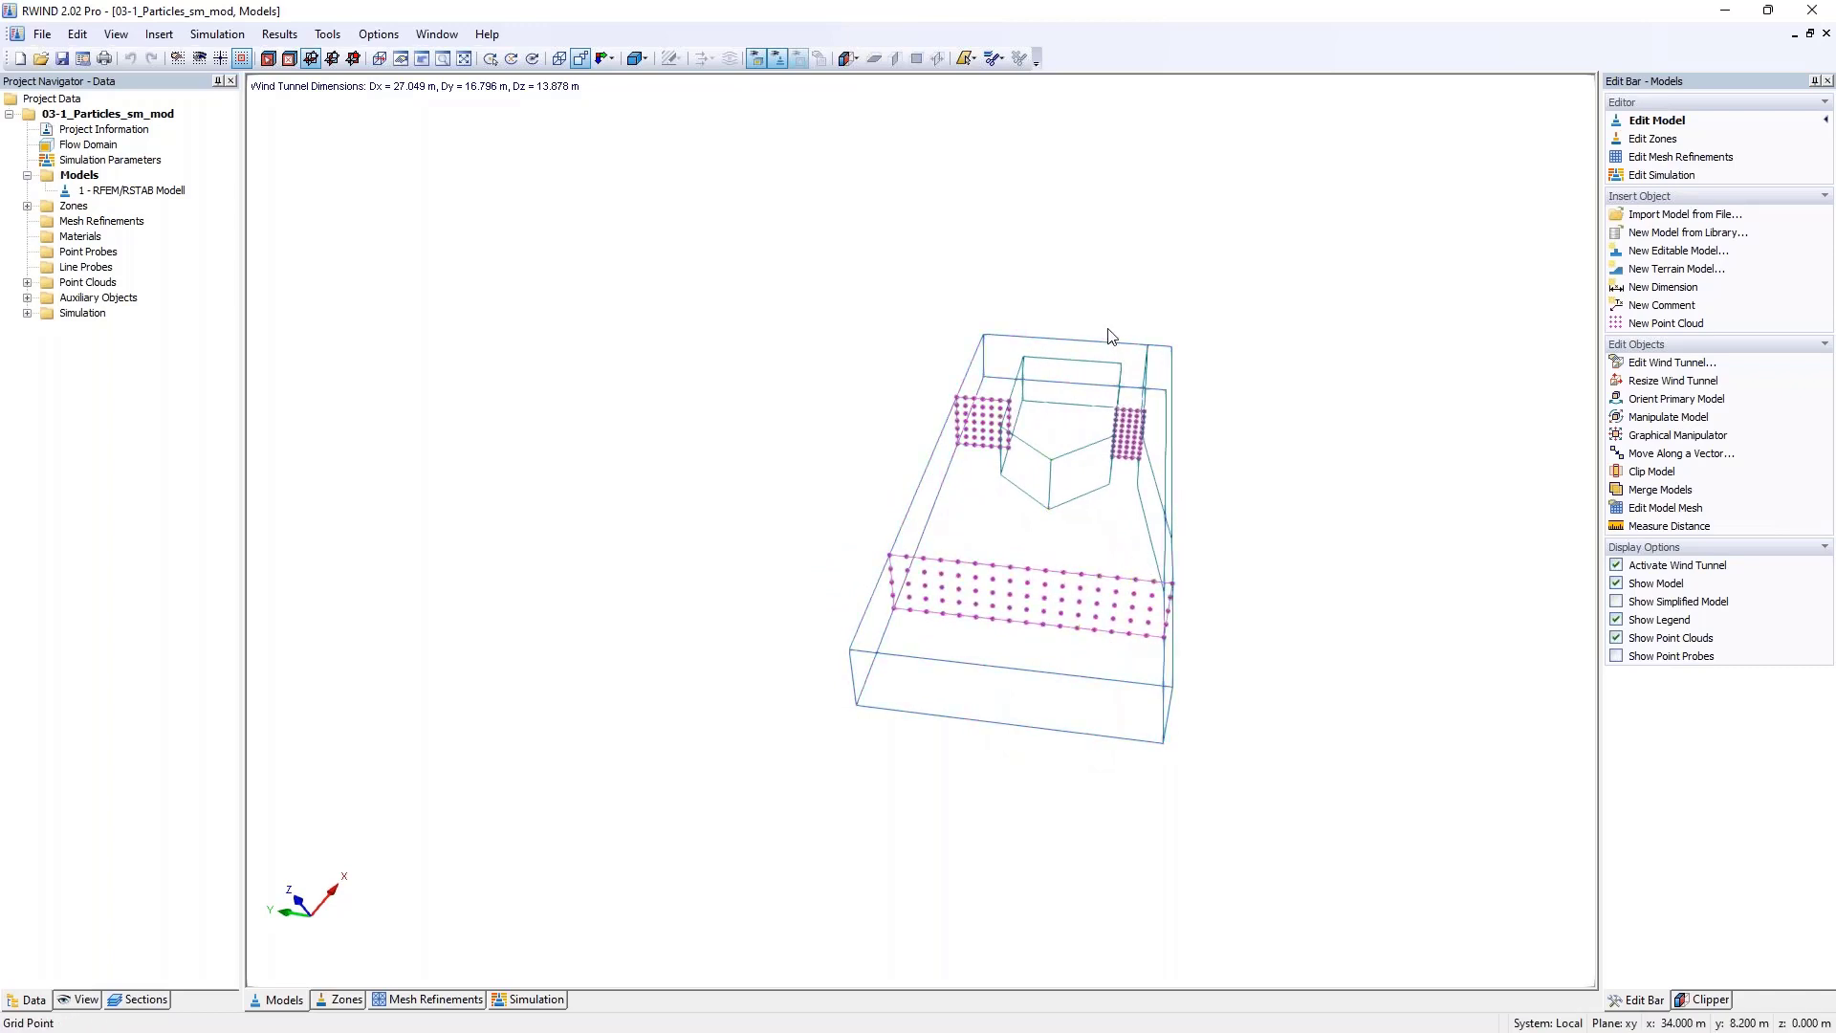
middle_click_drag(1109, 335, 841, 348, "ctrl")
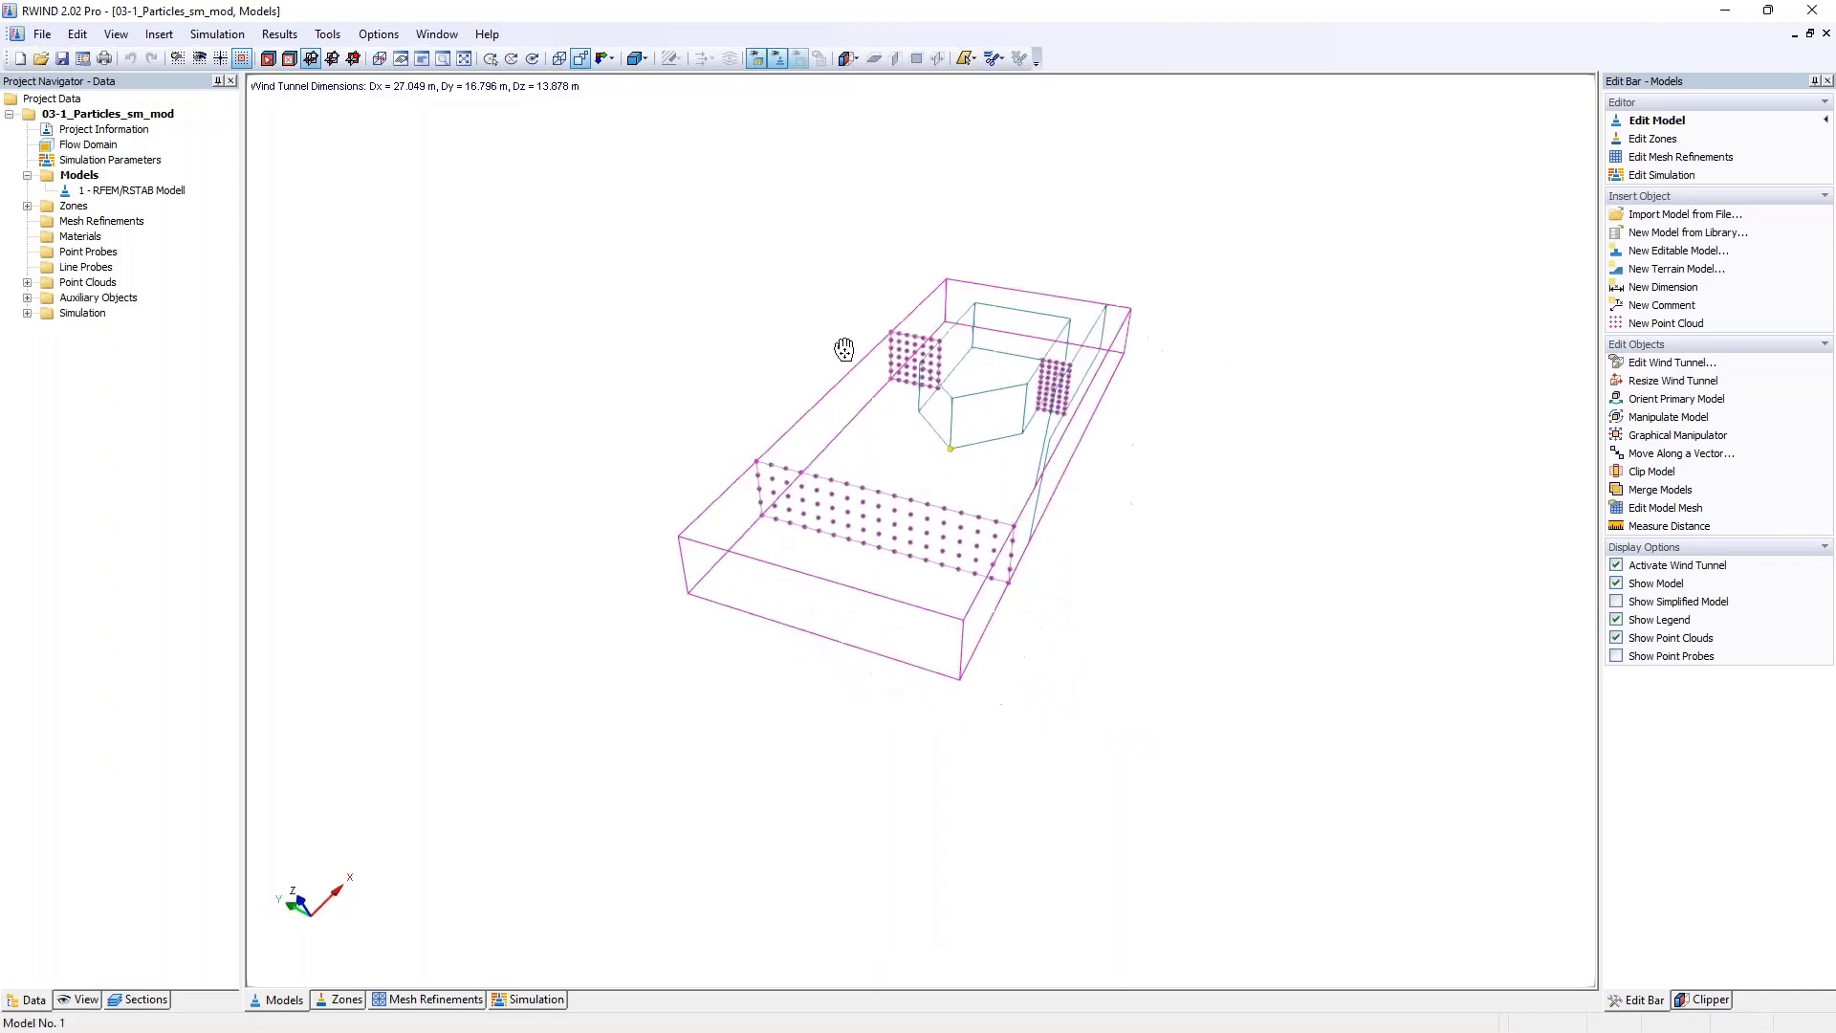
- Check the particle tracking and transient flow settings in the simulation parameters, leaving them without changes
left_click(219, 38)
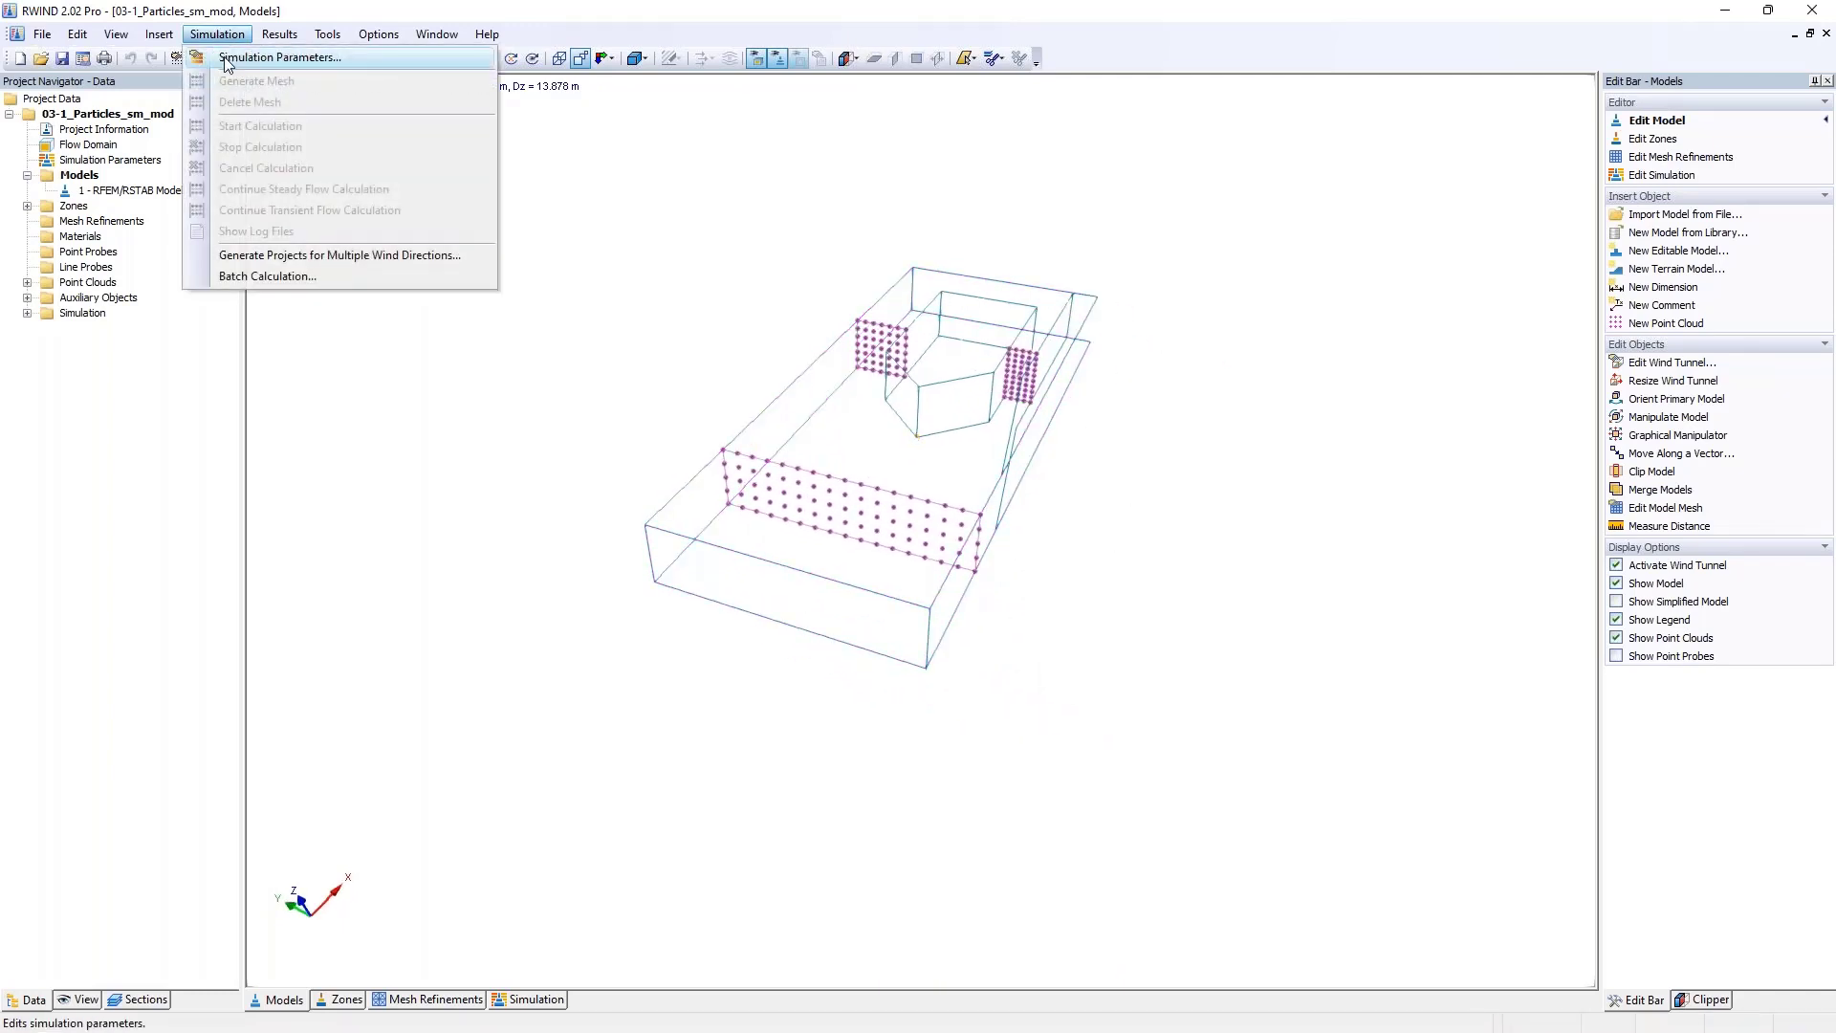
left_click(227, 59)
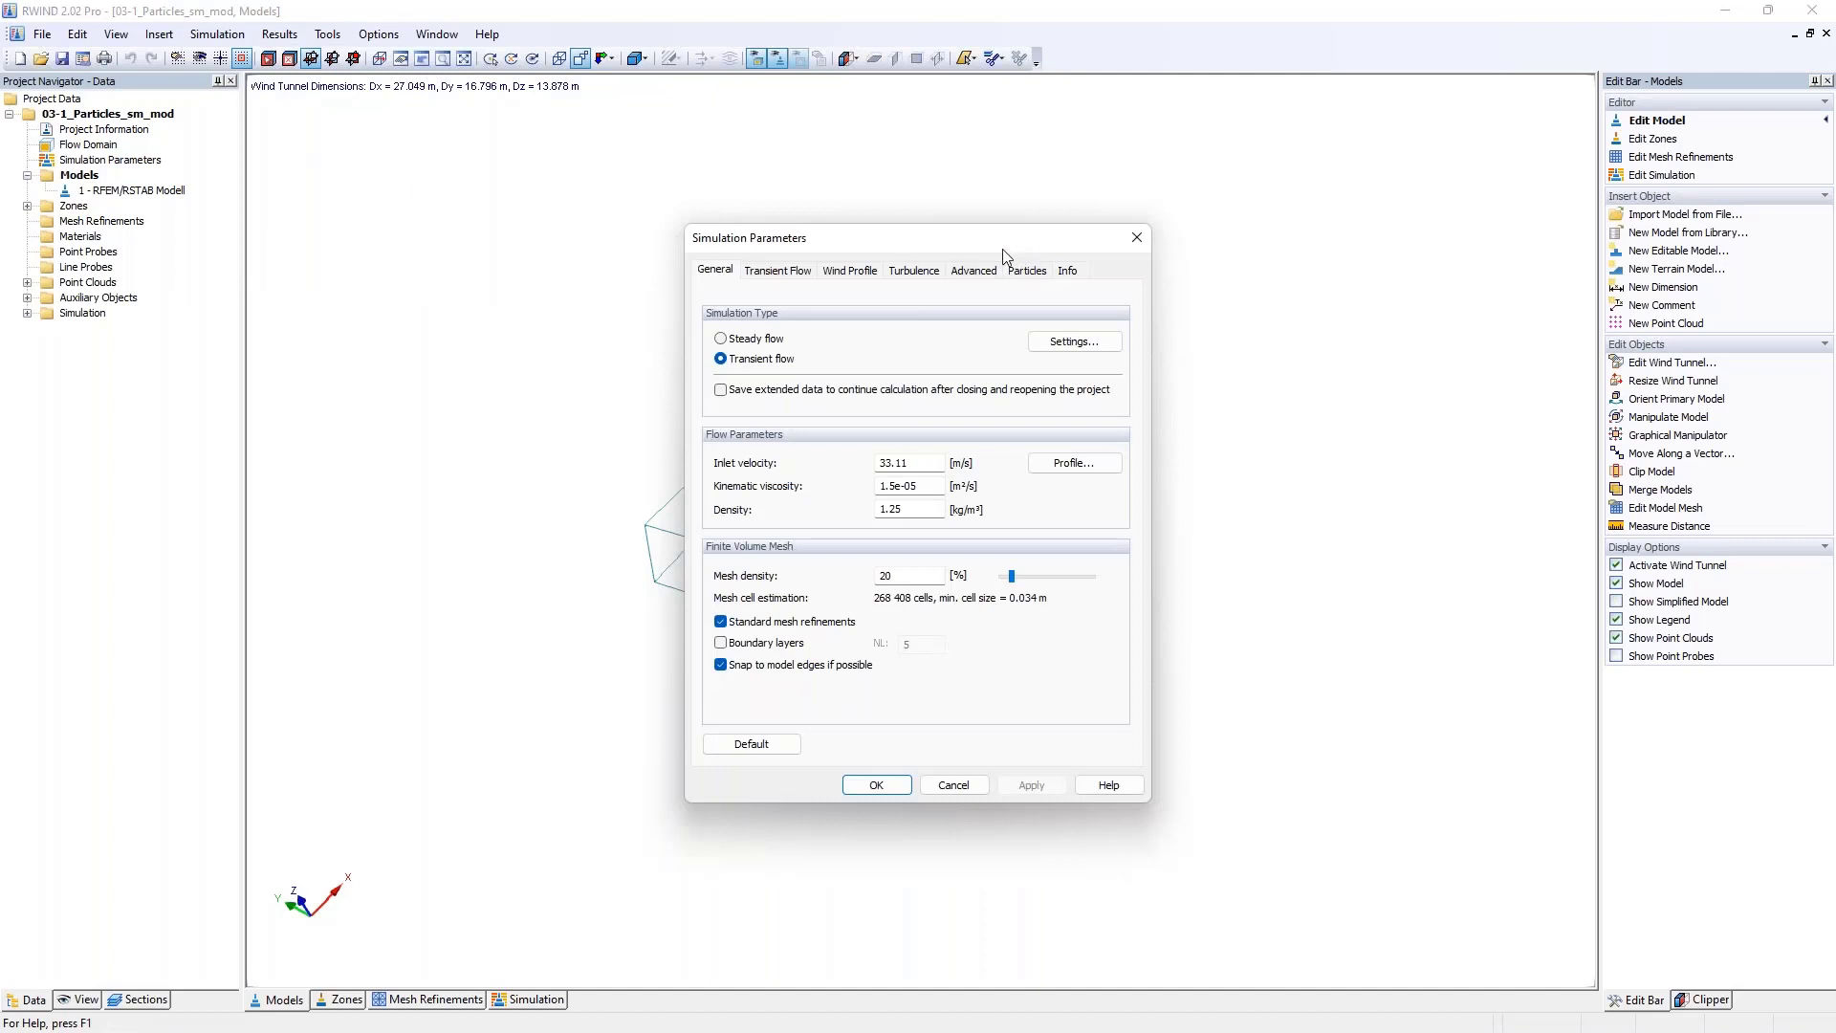
left_click(1029, 272)
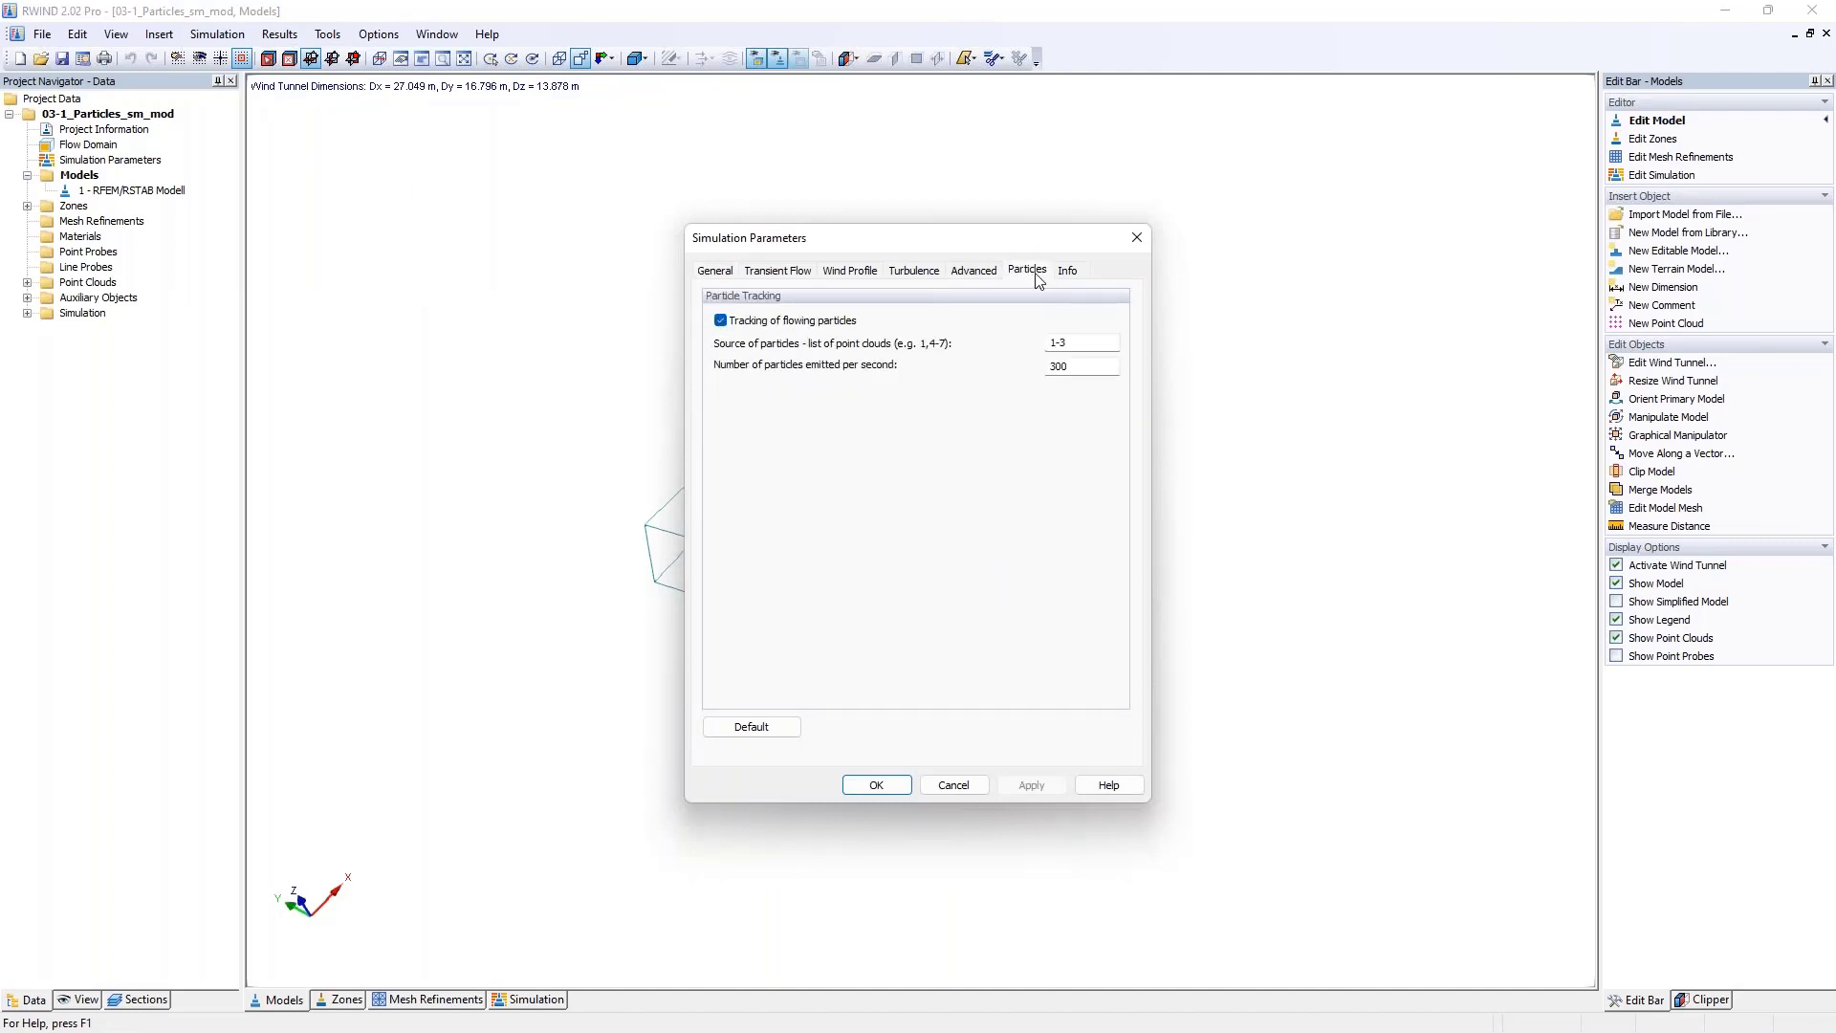
double_click(1057, 342)
left_click(1067, 366)
left_click_drag(1336, 265, 1431, 270)
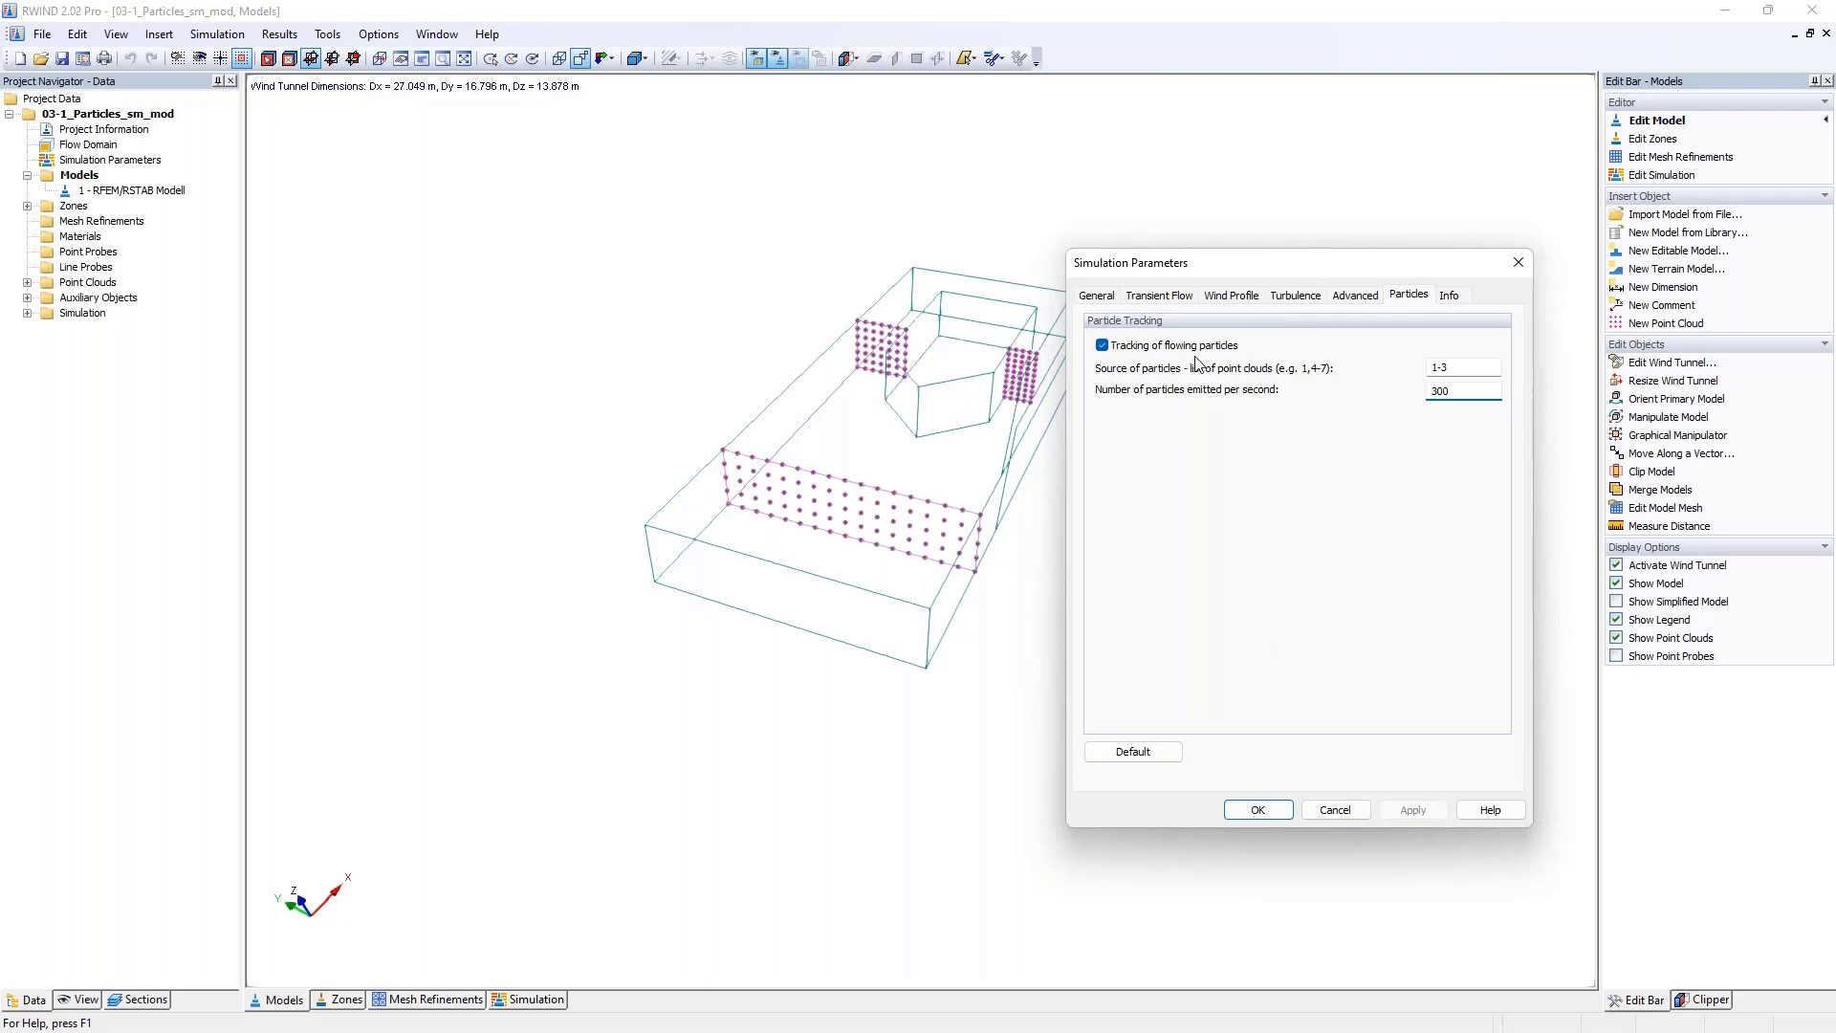
left_click(1171, 298)
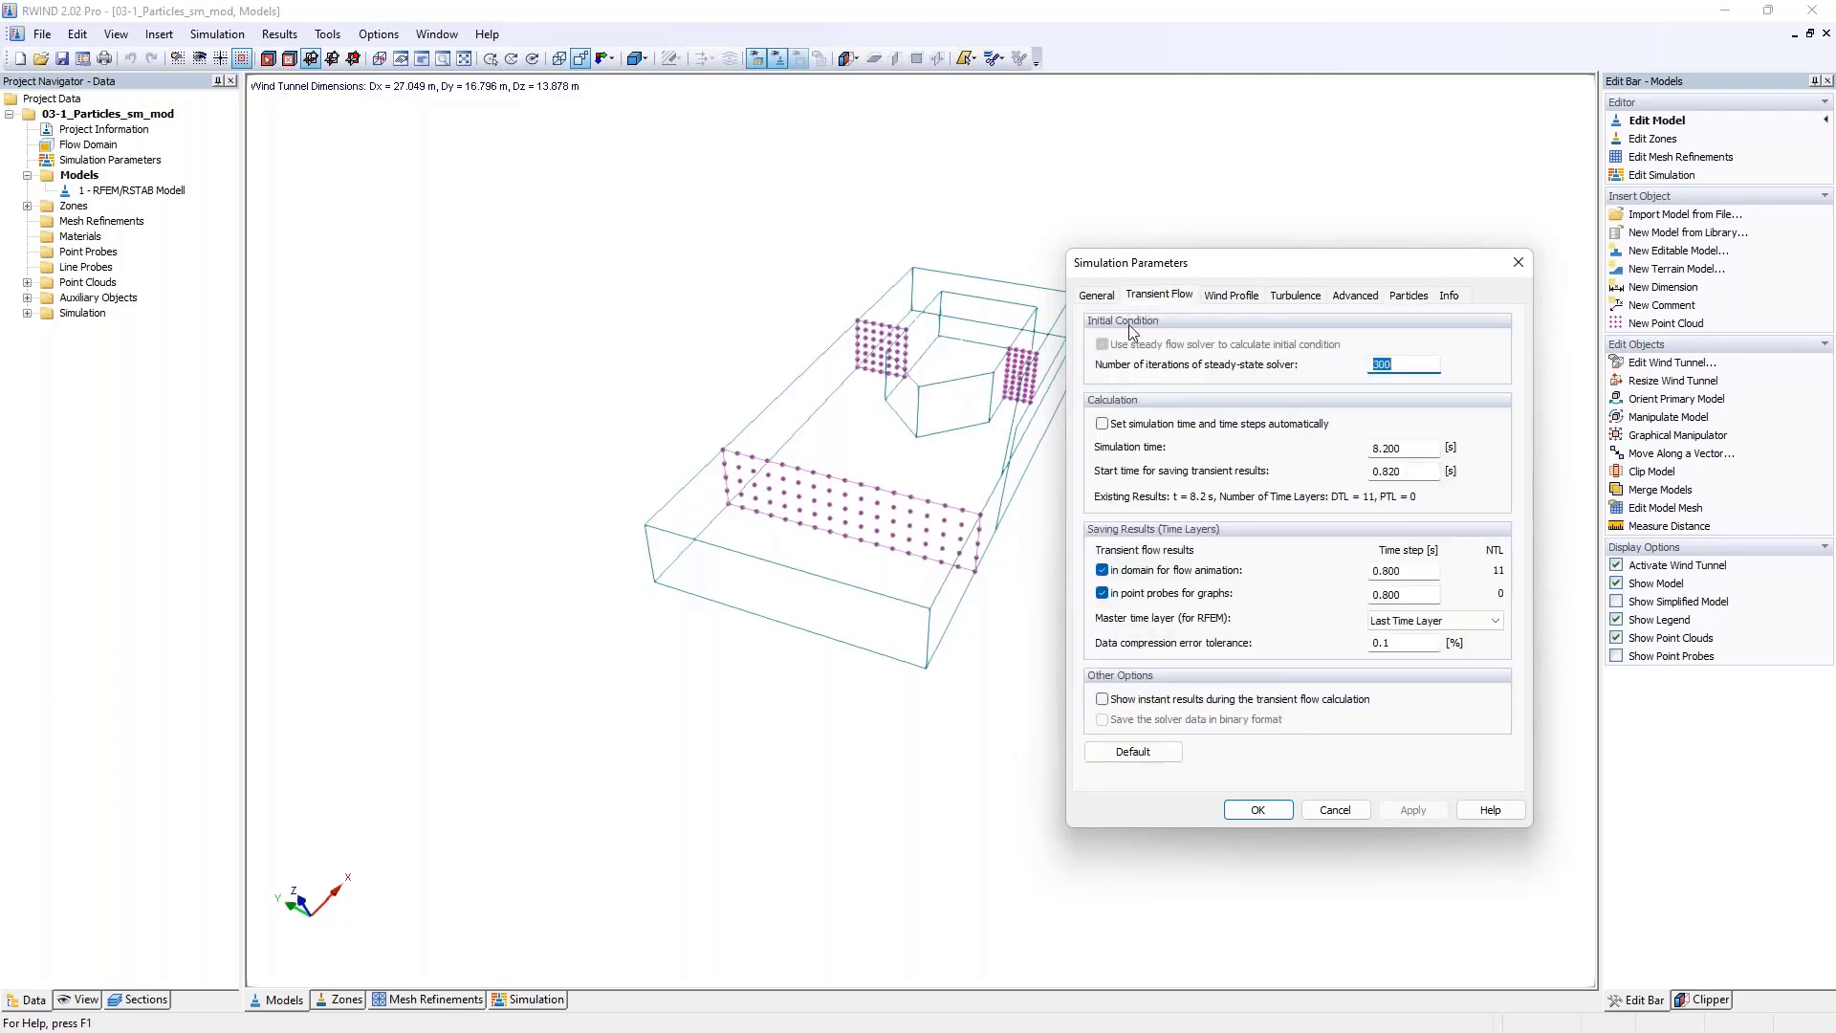
left_click(1517, 262)
- Open the simulation results of the particles project and display the streamlines
left_click(502, 998)
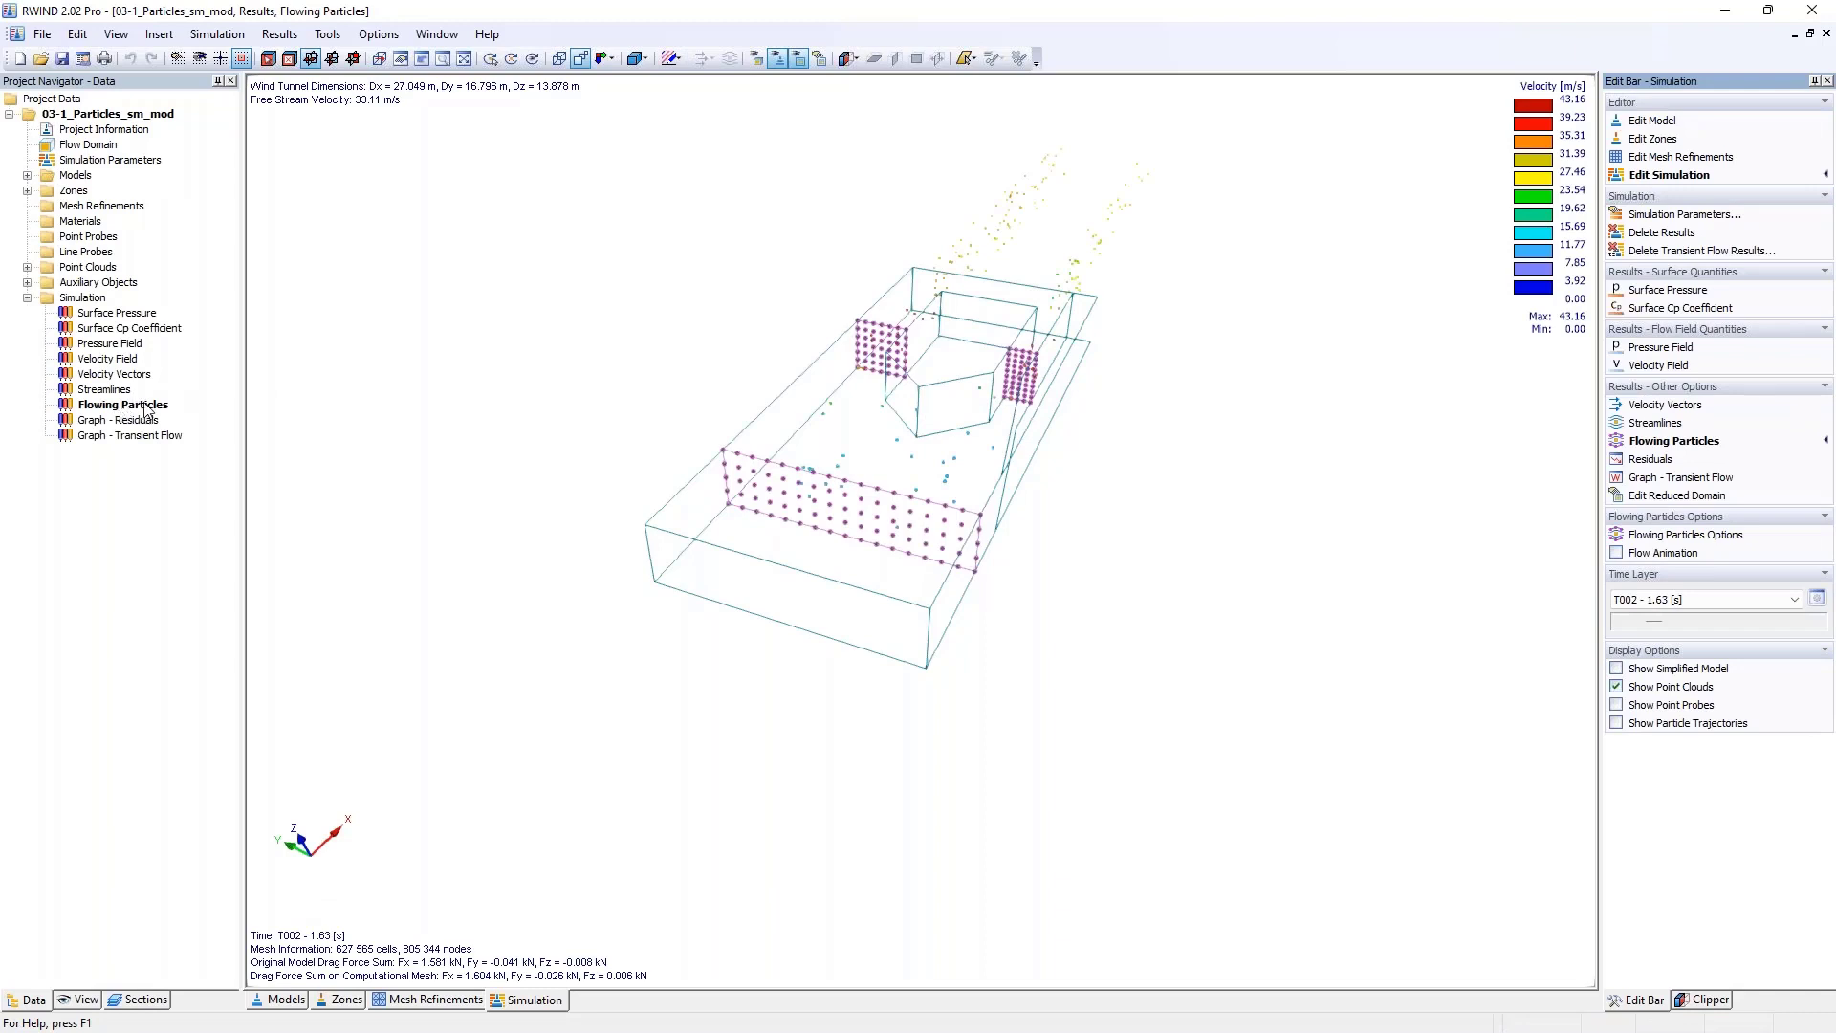
left_click(102, 390)
double_click(117, 392)
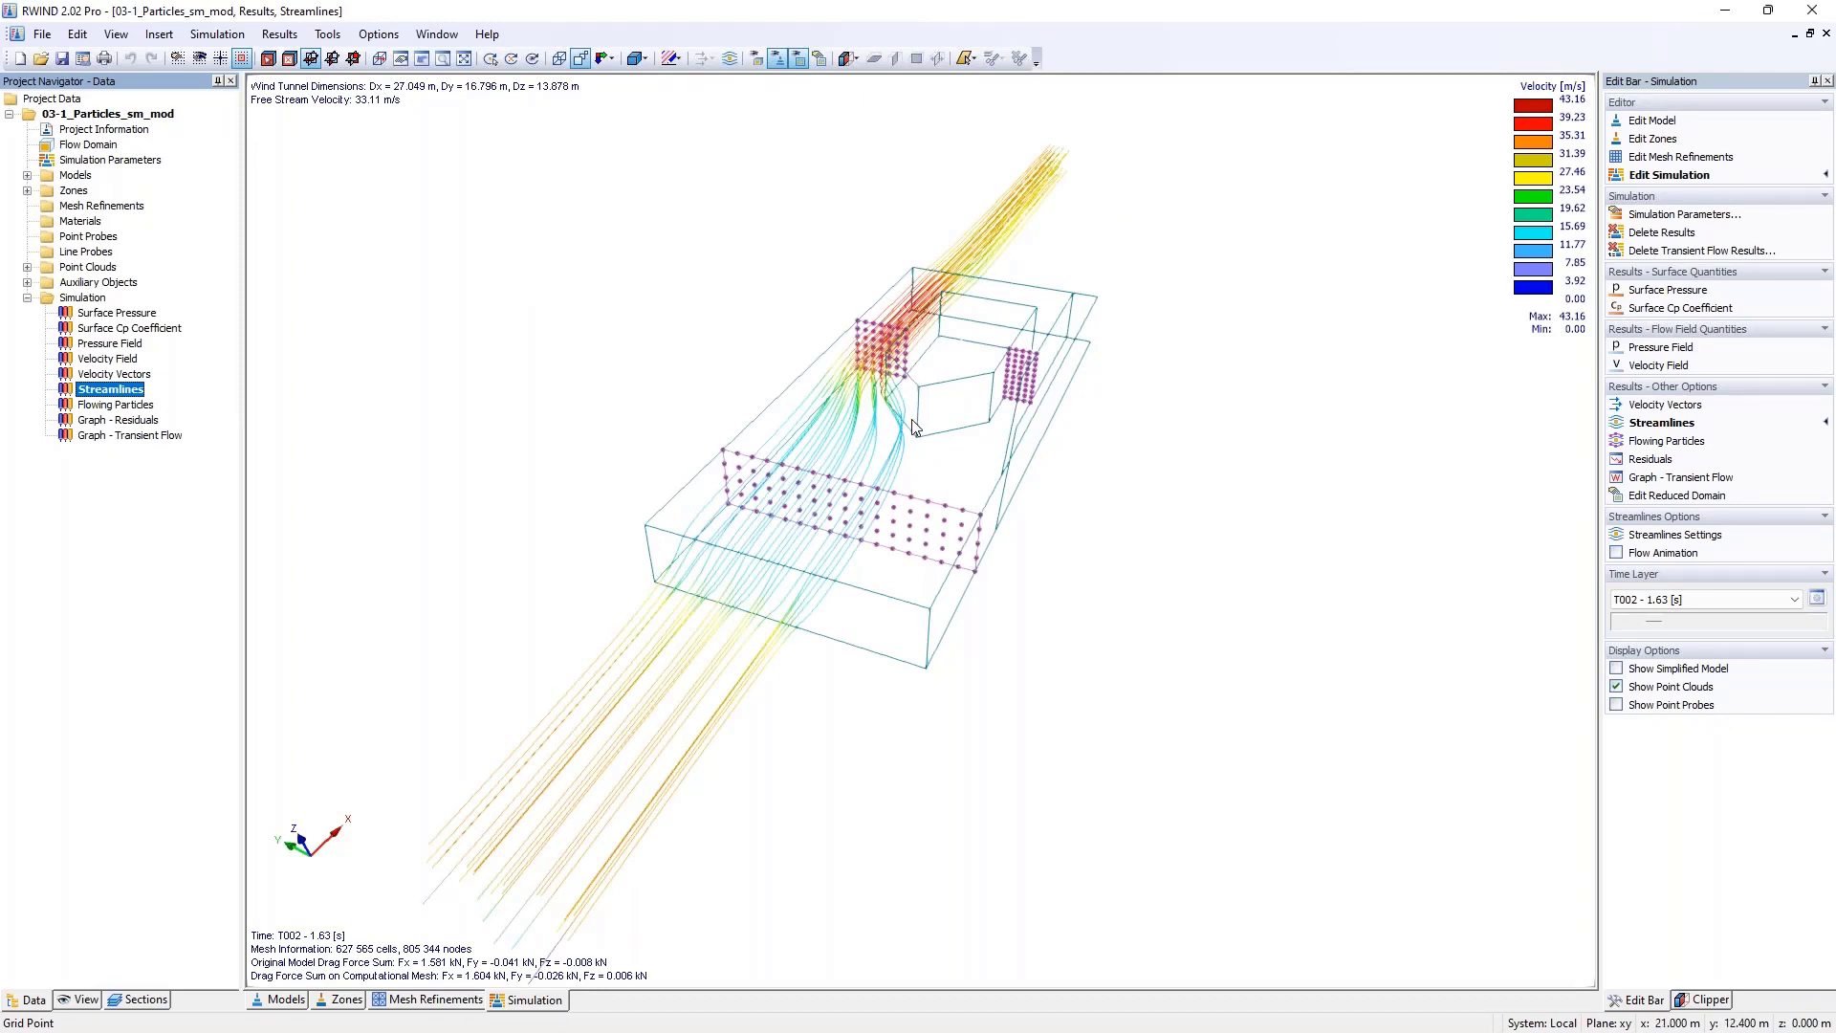
- Examine how the streamlines run through the point cloud beside the building and locate the point cloud on its opposite side
scroll(916, 433, "down", 5)
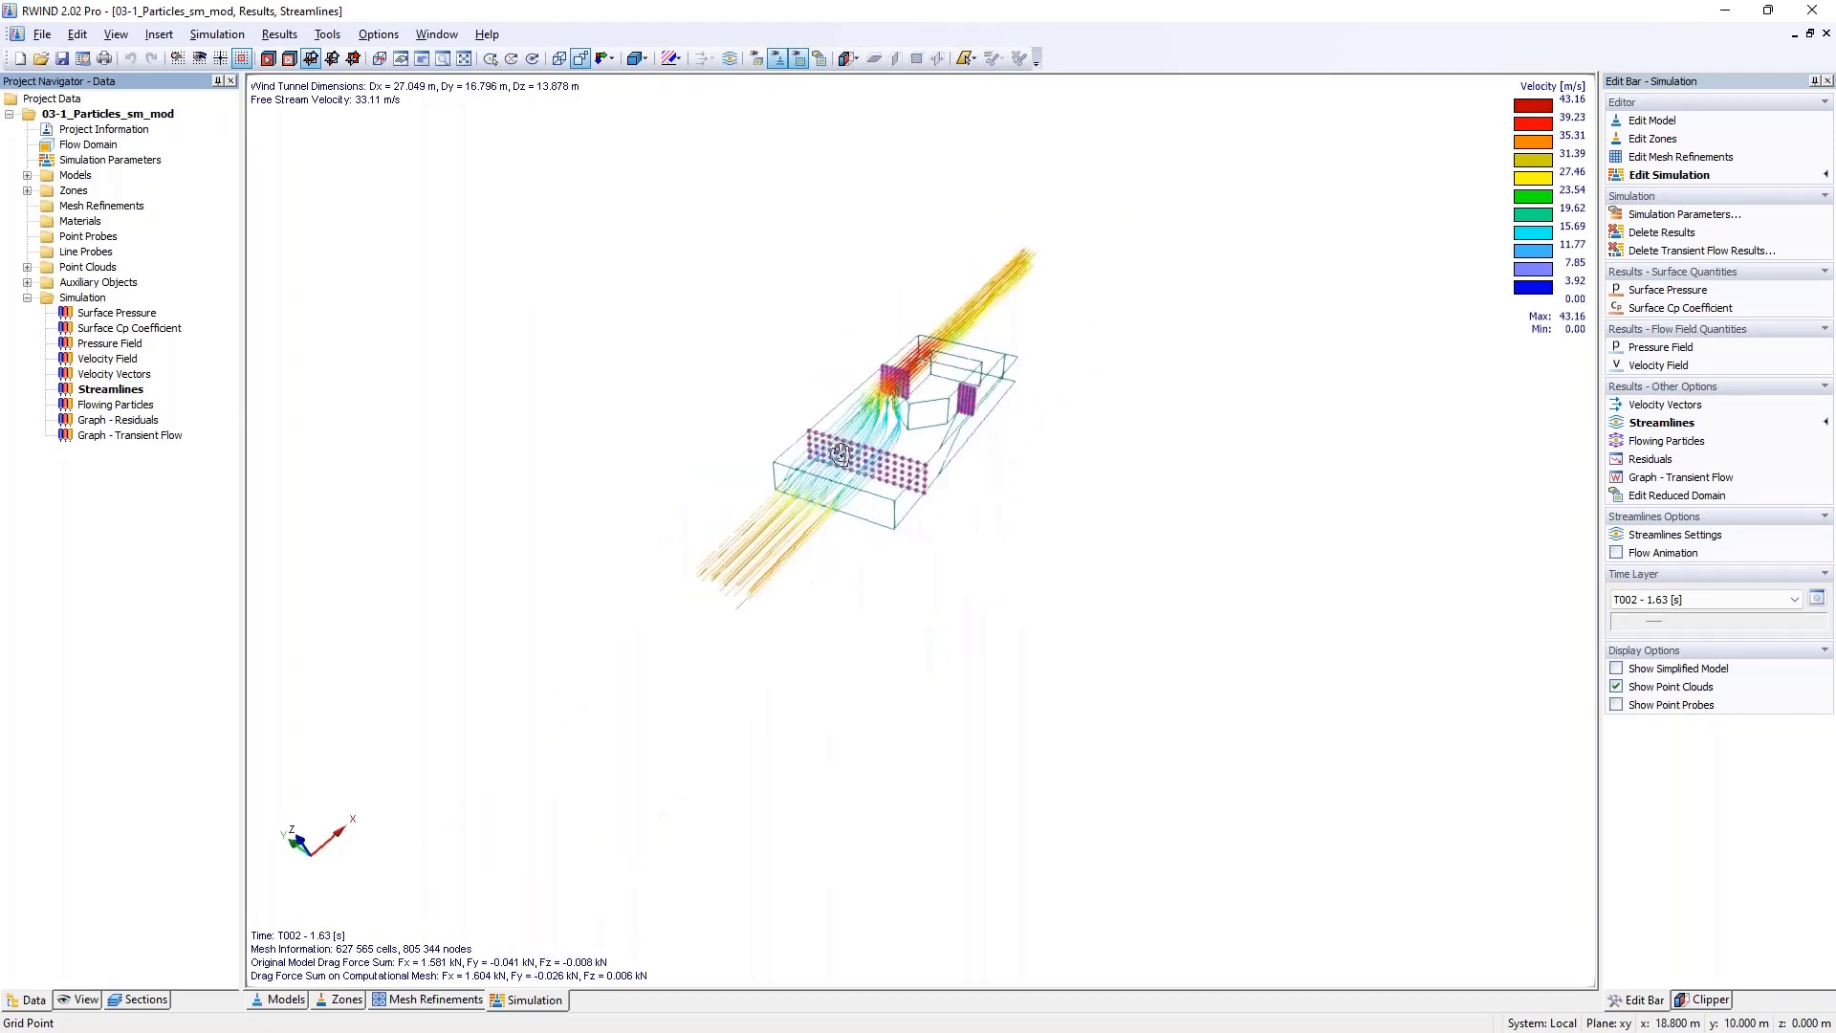
middle_click_drag(916, 432, 660, 562, "ctrl")
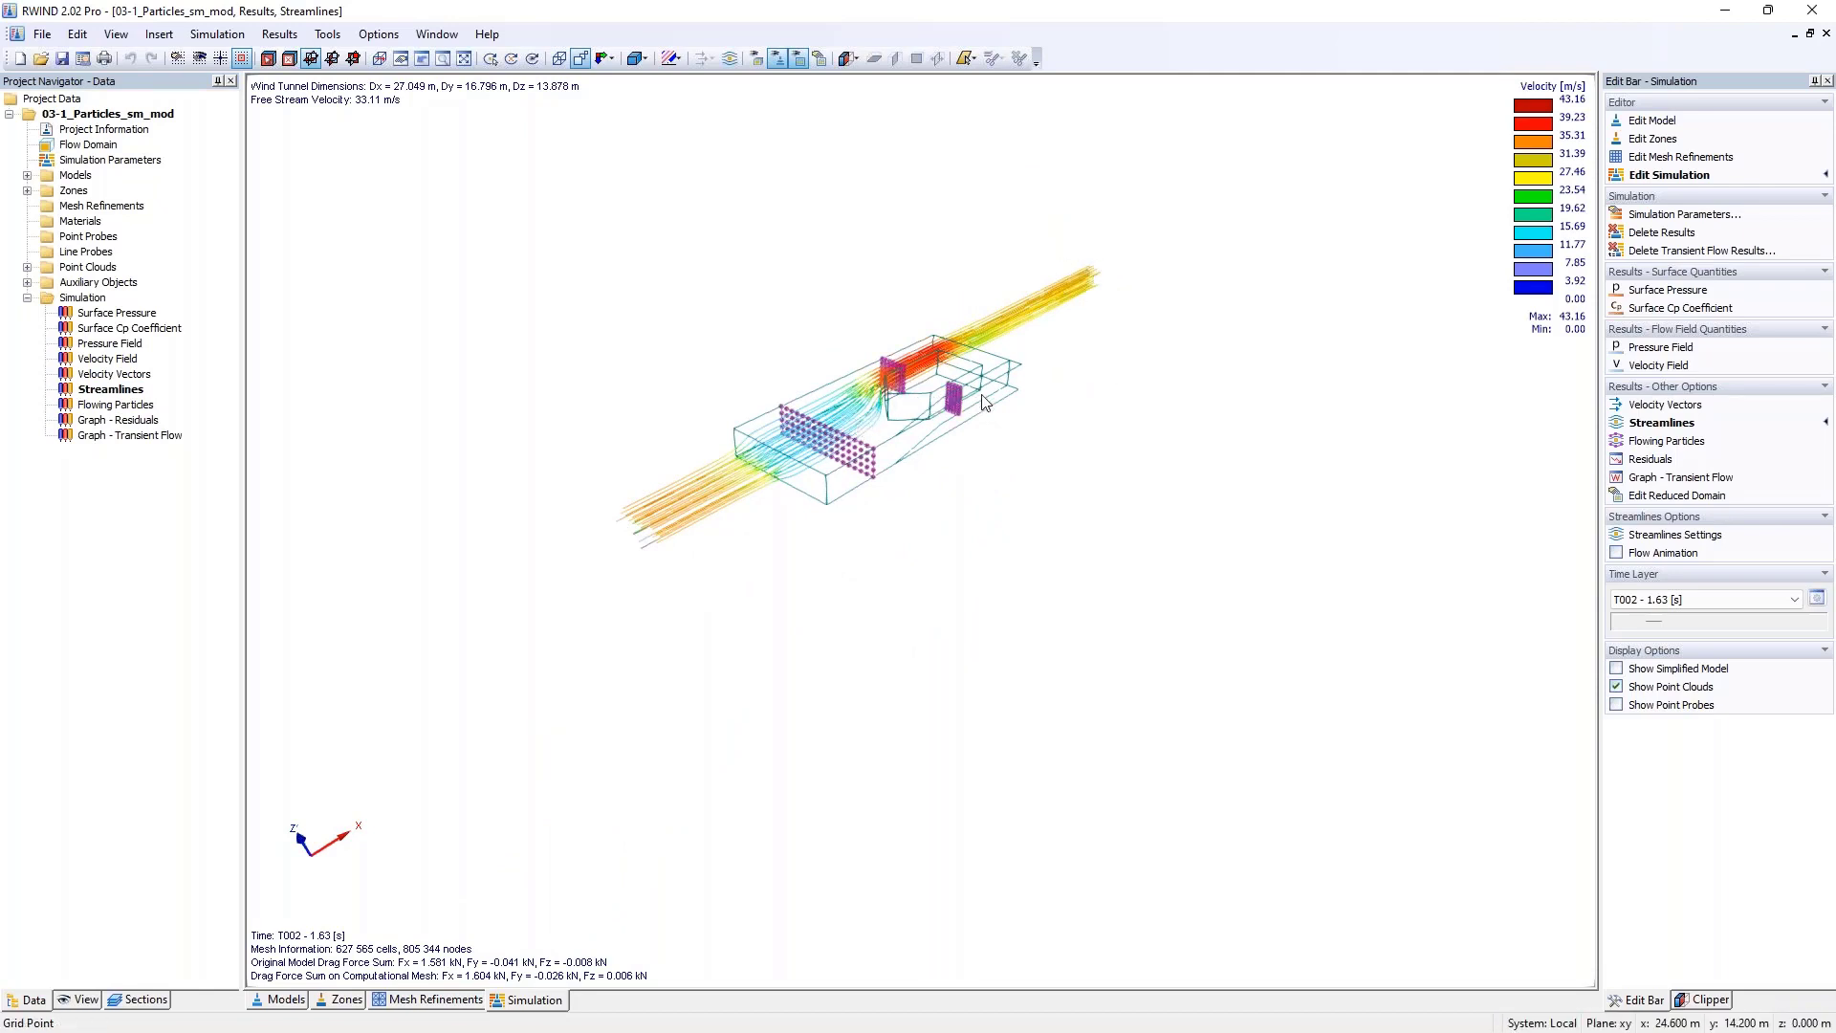
middle_click_drag(913, 387, 968, 403, "ctrl")
scroll(892, 428, "up", 3)
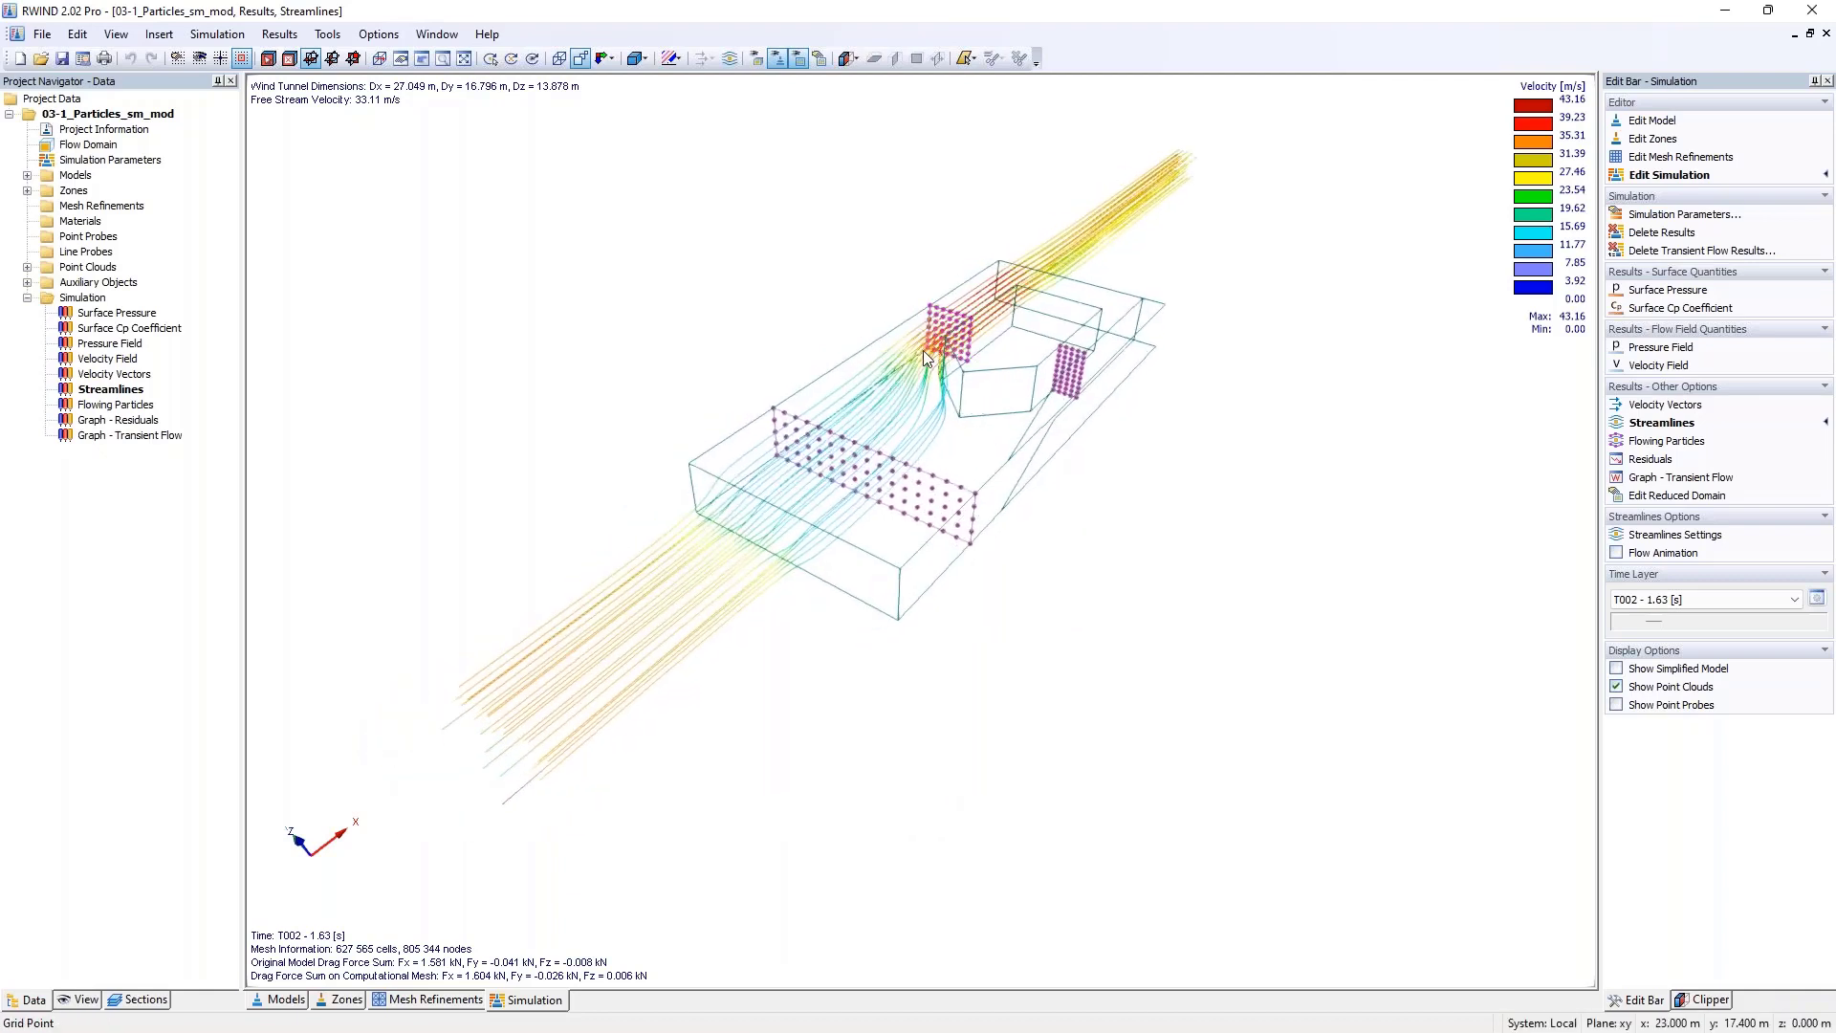
middle_click_drag(926, 373, 1015, 493, "ctrl")
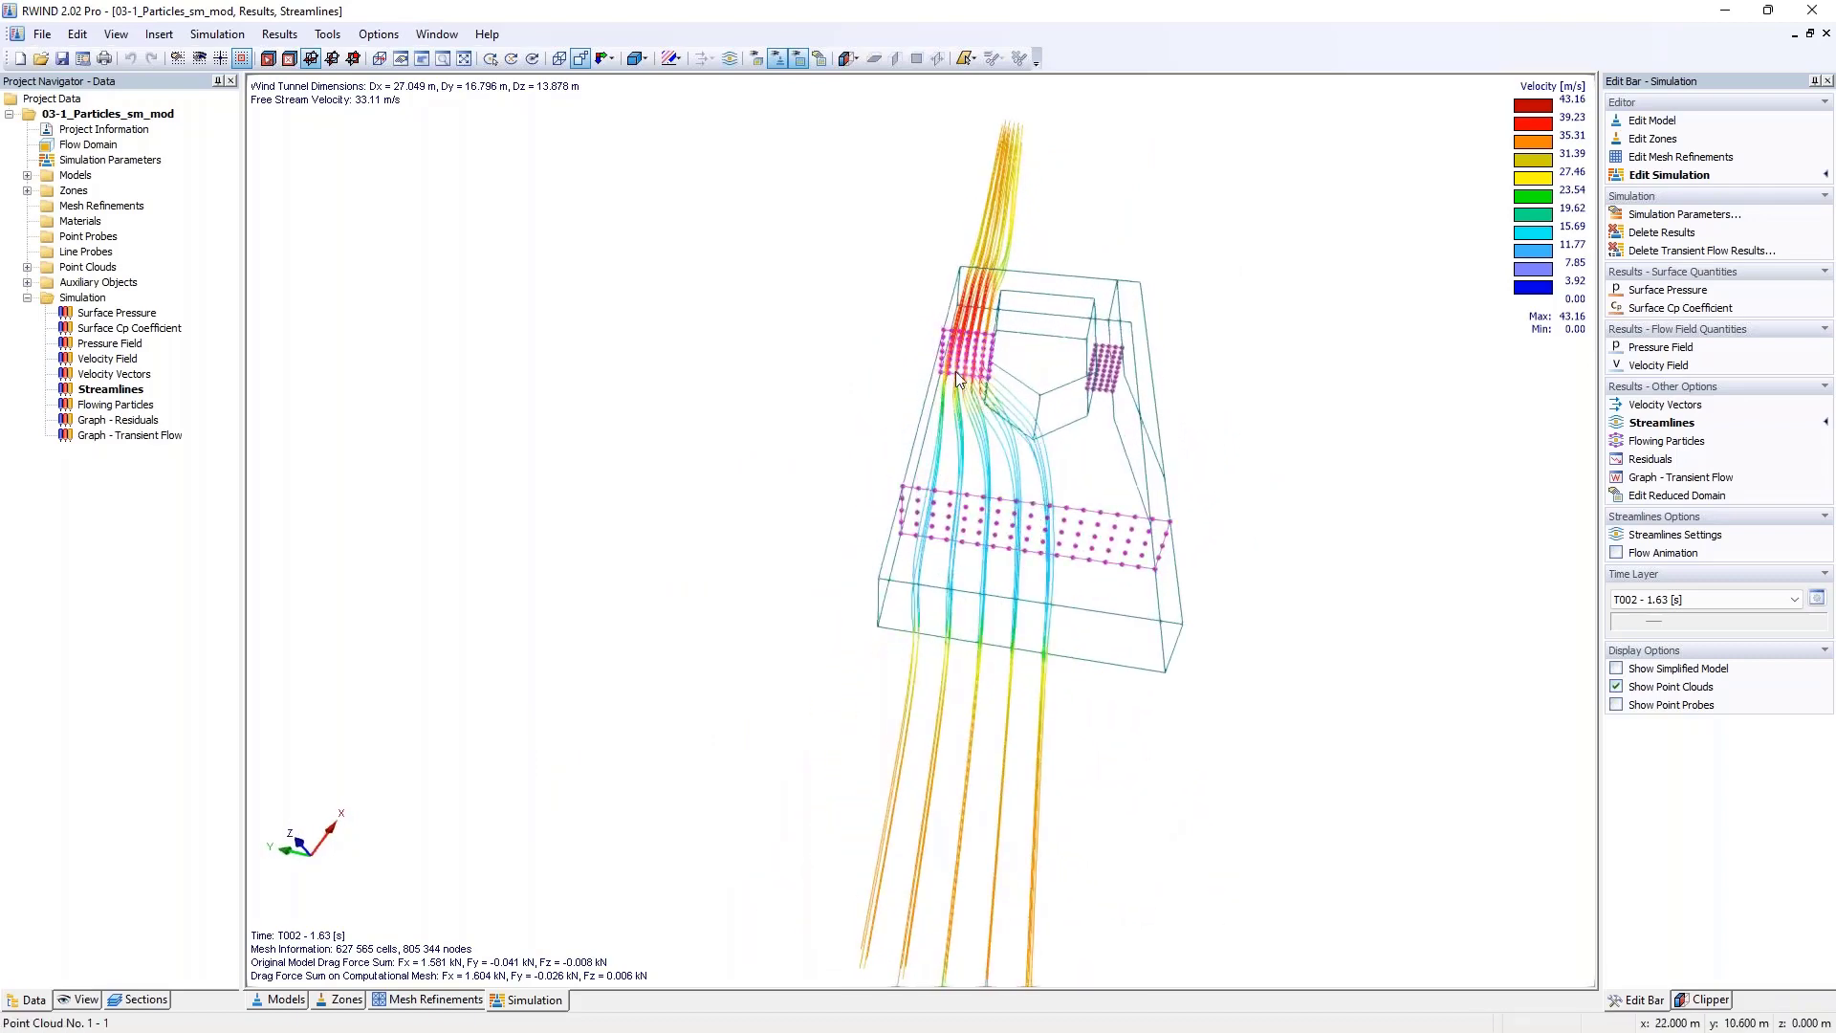
middle_click_drag(1050, 461, 1025, 516, "ctrl")
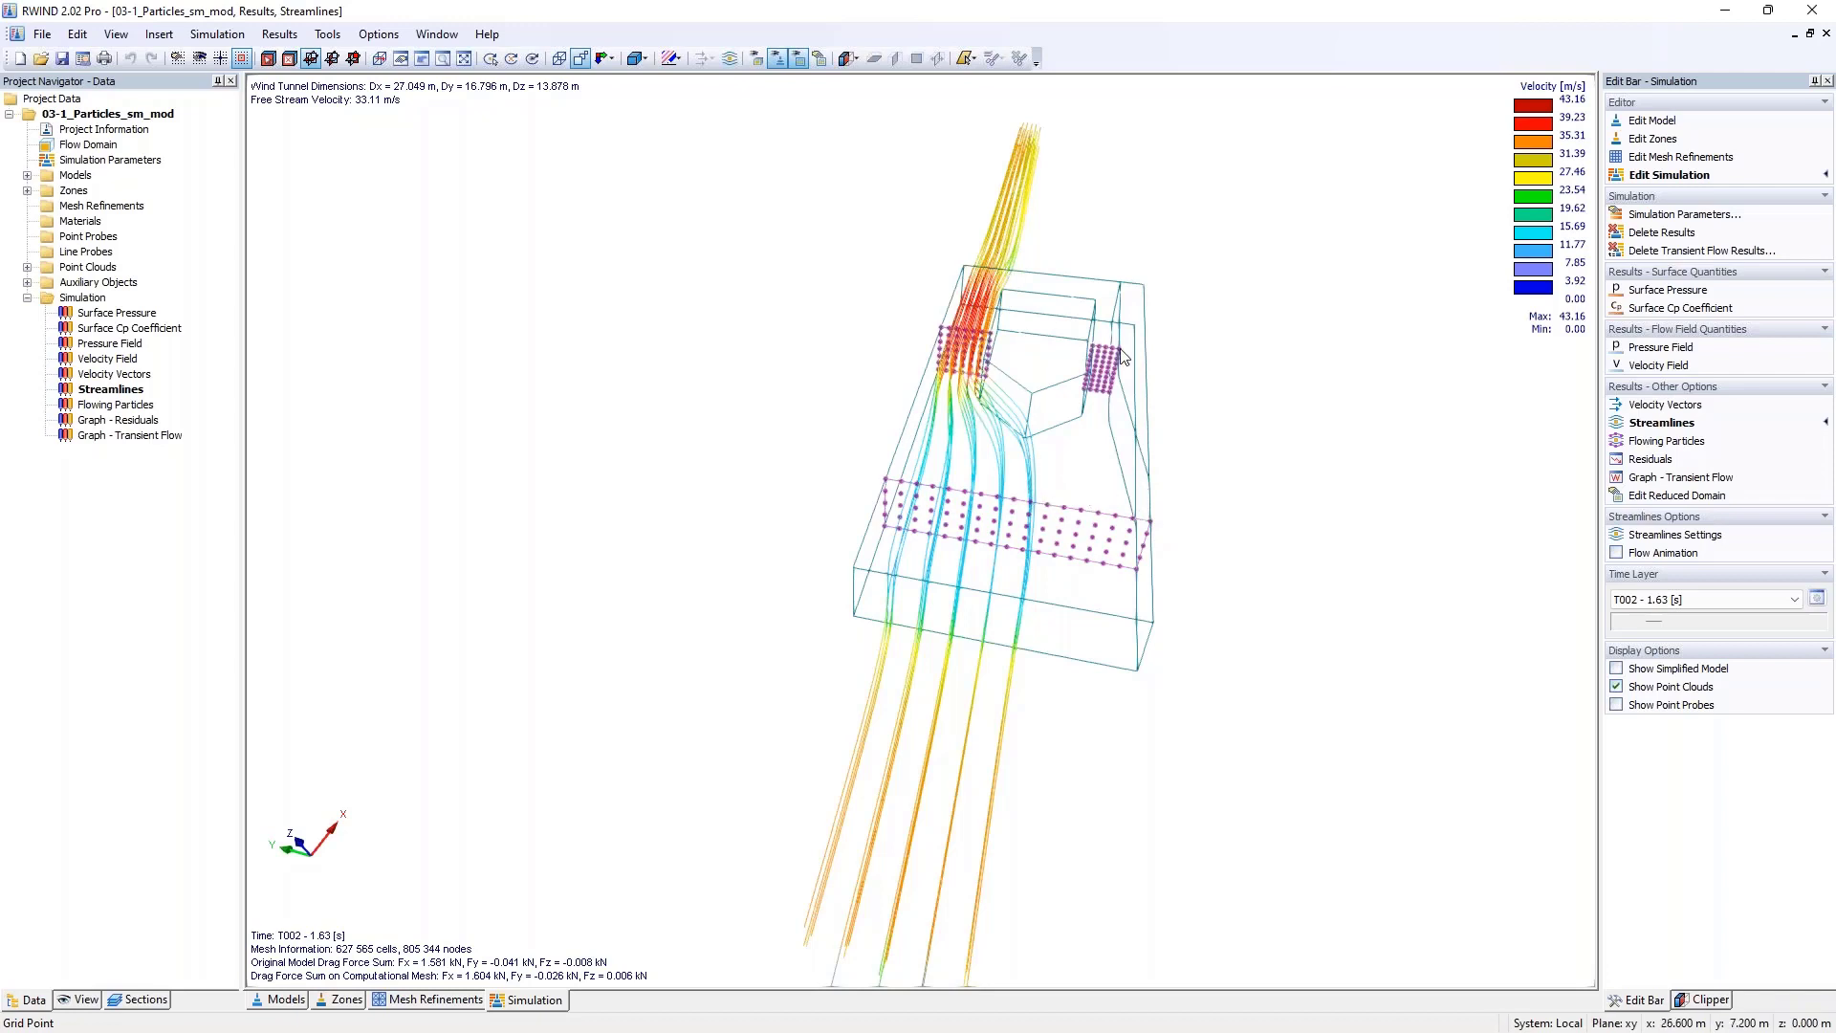
middle_click_drag(1124, 357, 1102, 371)
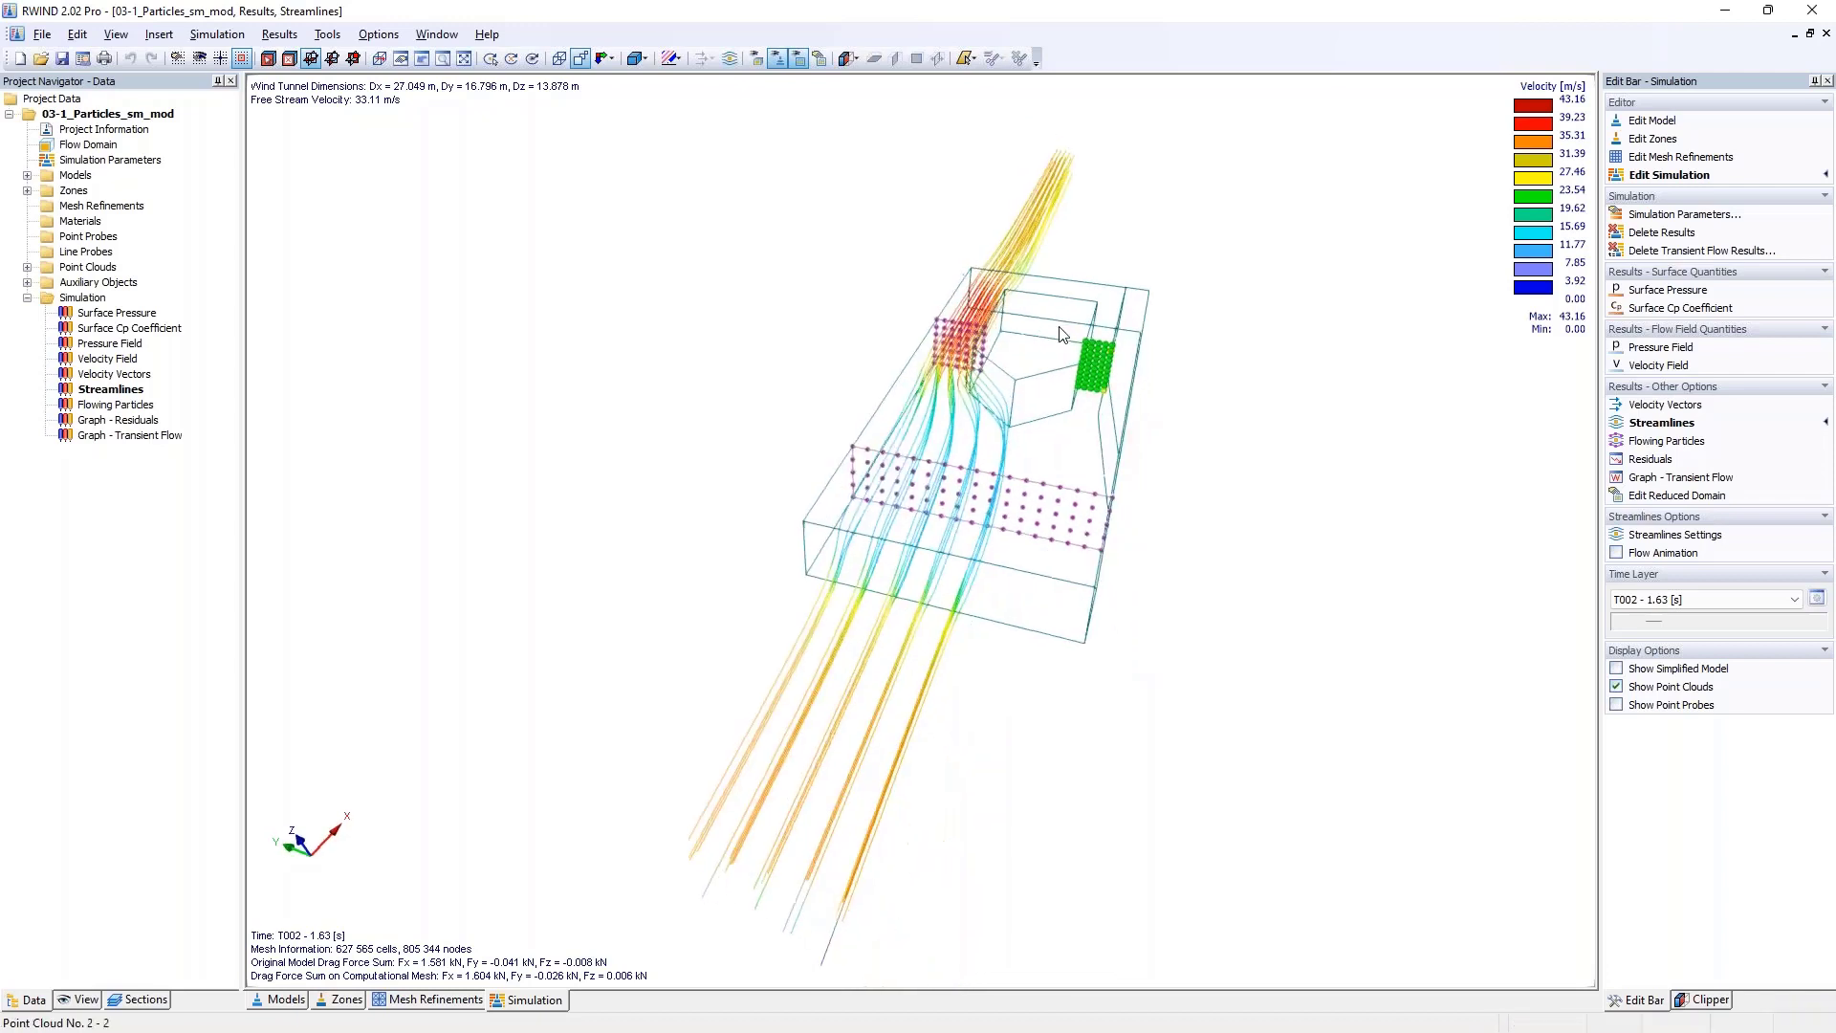
- Set the streamline seed source to point clouds 1 and 2 and apply it
left_click(1662, 542)
left_click(1690, 189)
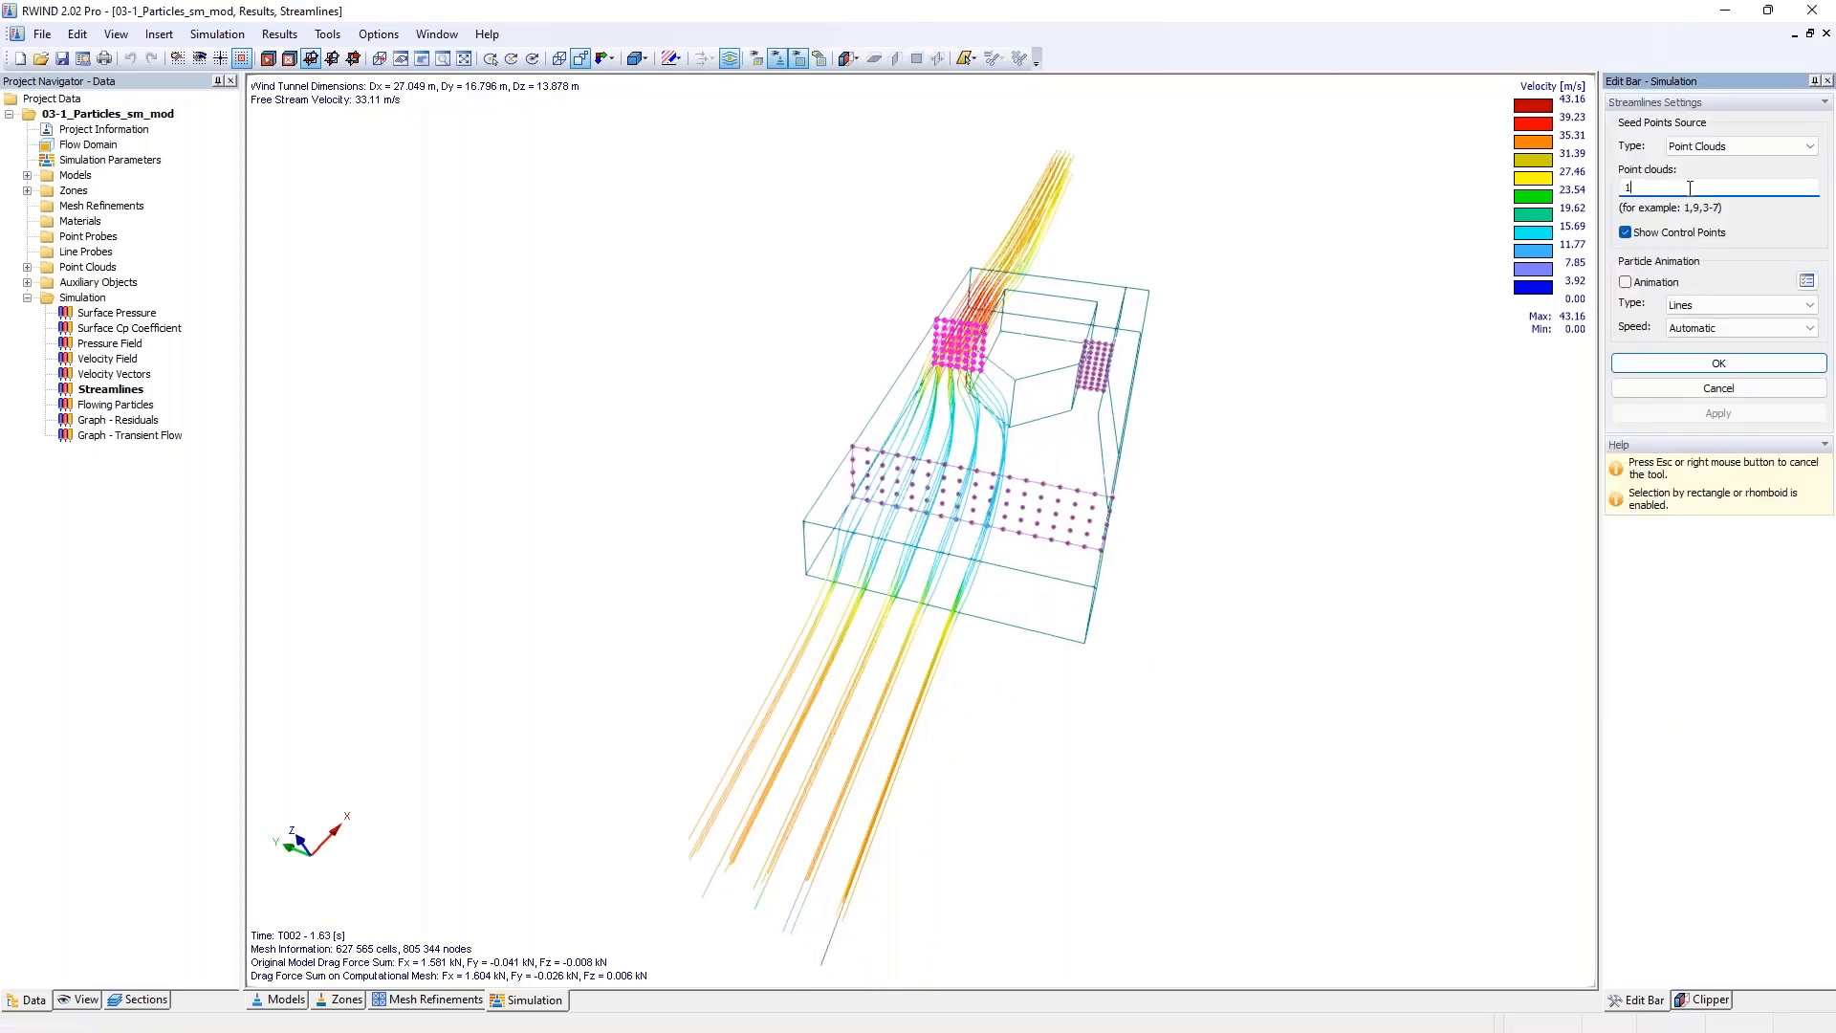
type("-2")
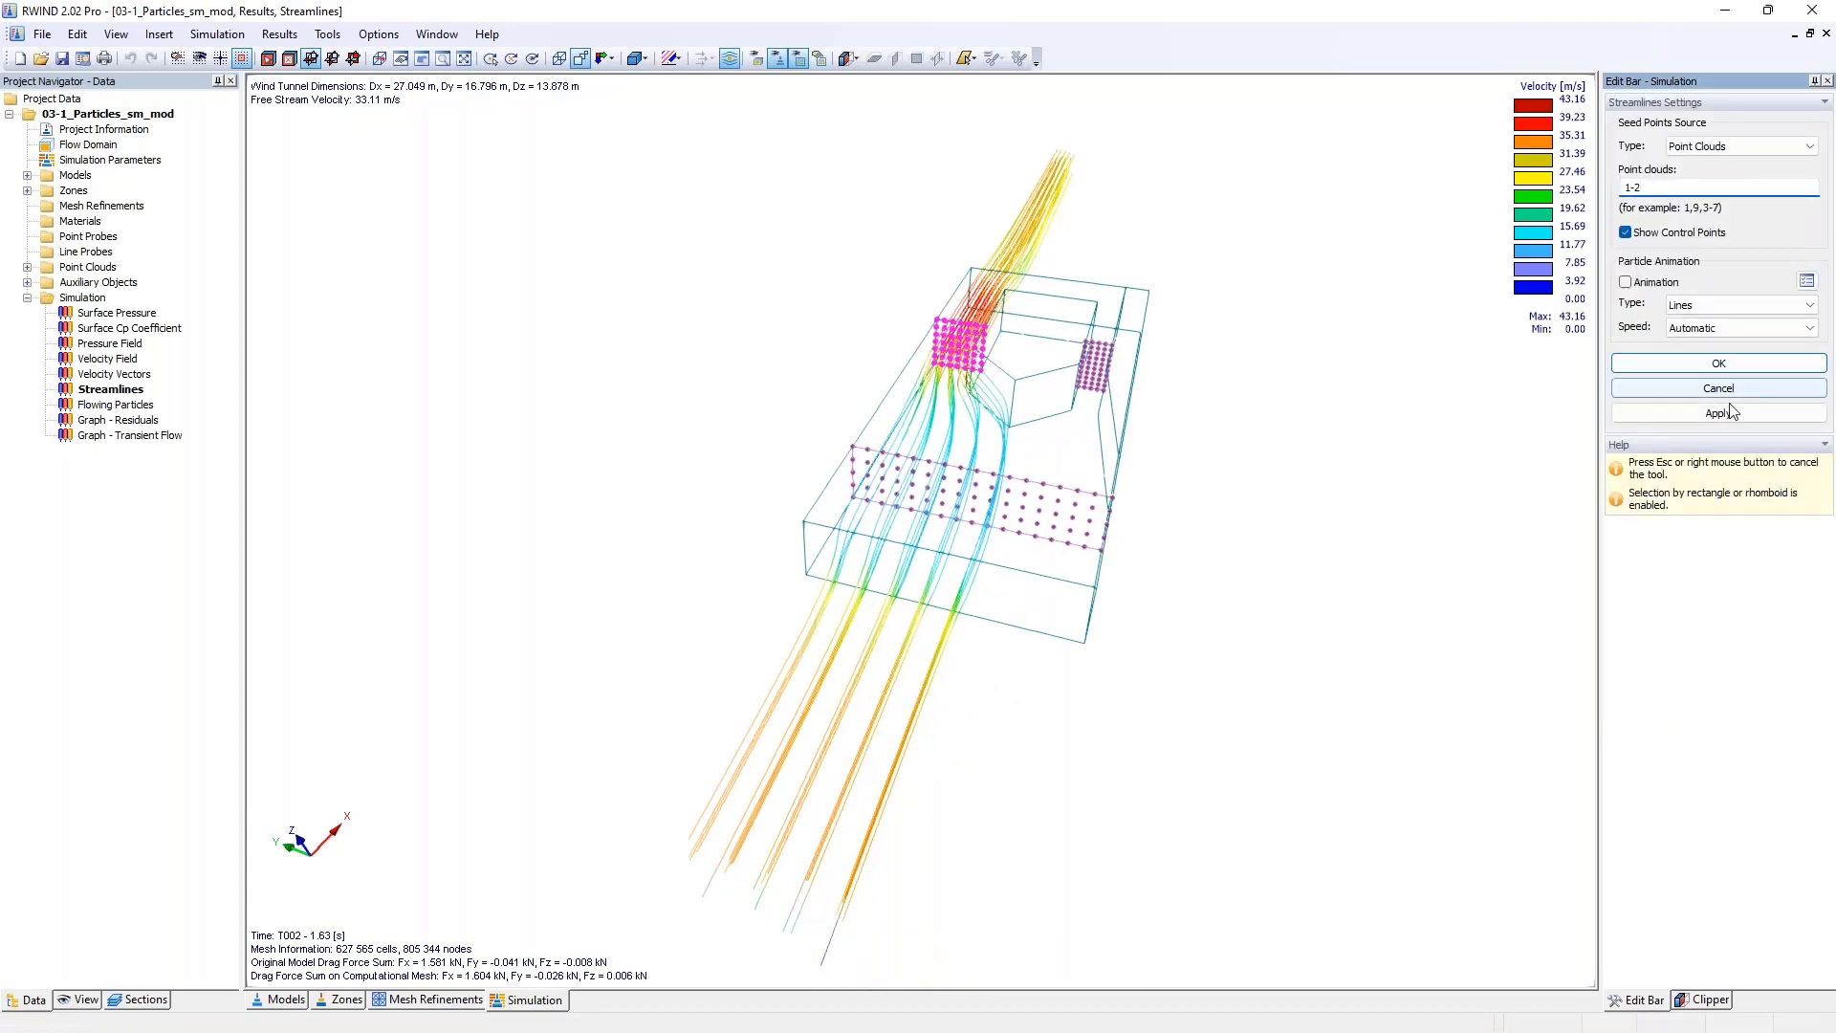
left_click(1718, 413)
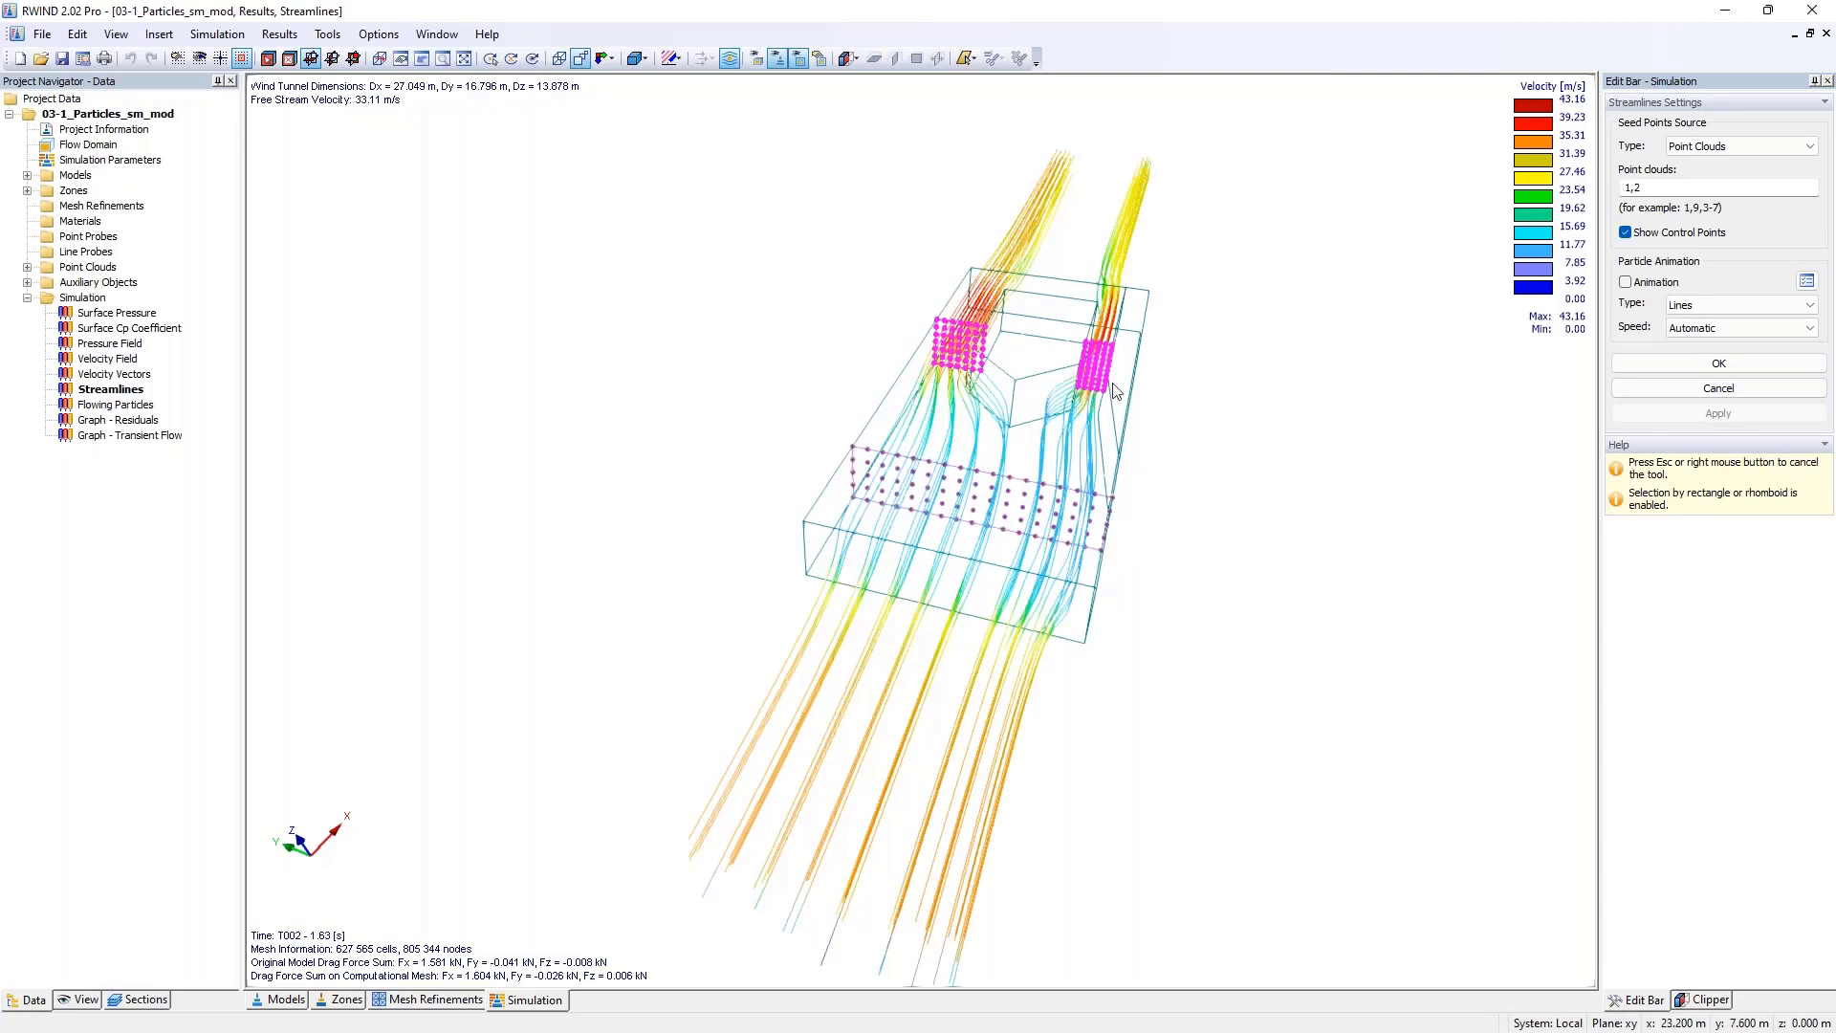
middle_click_drag(1093, 356, 1194, 391, "ctrl")
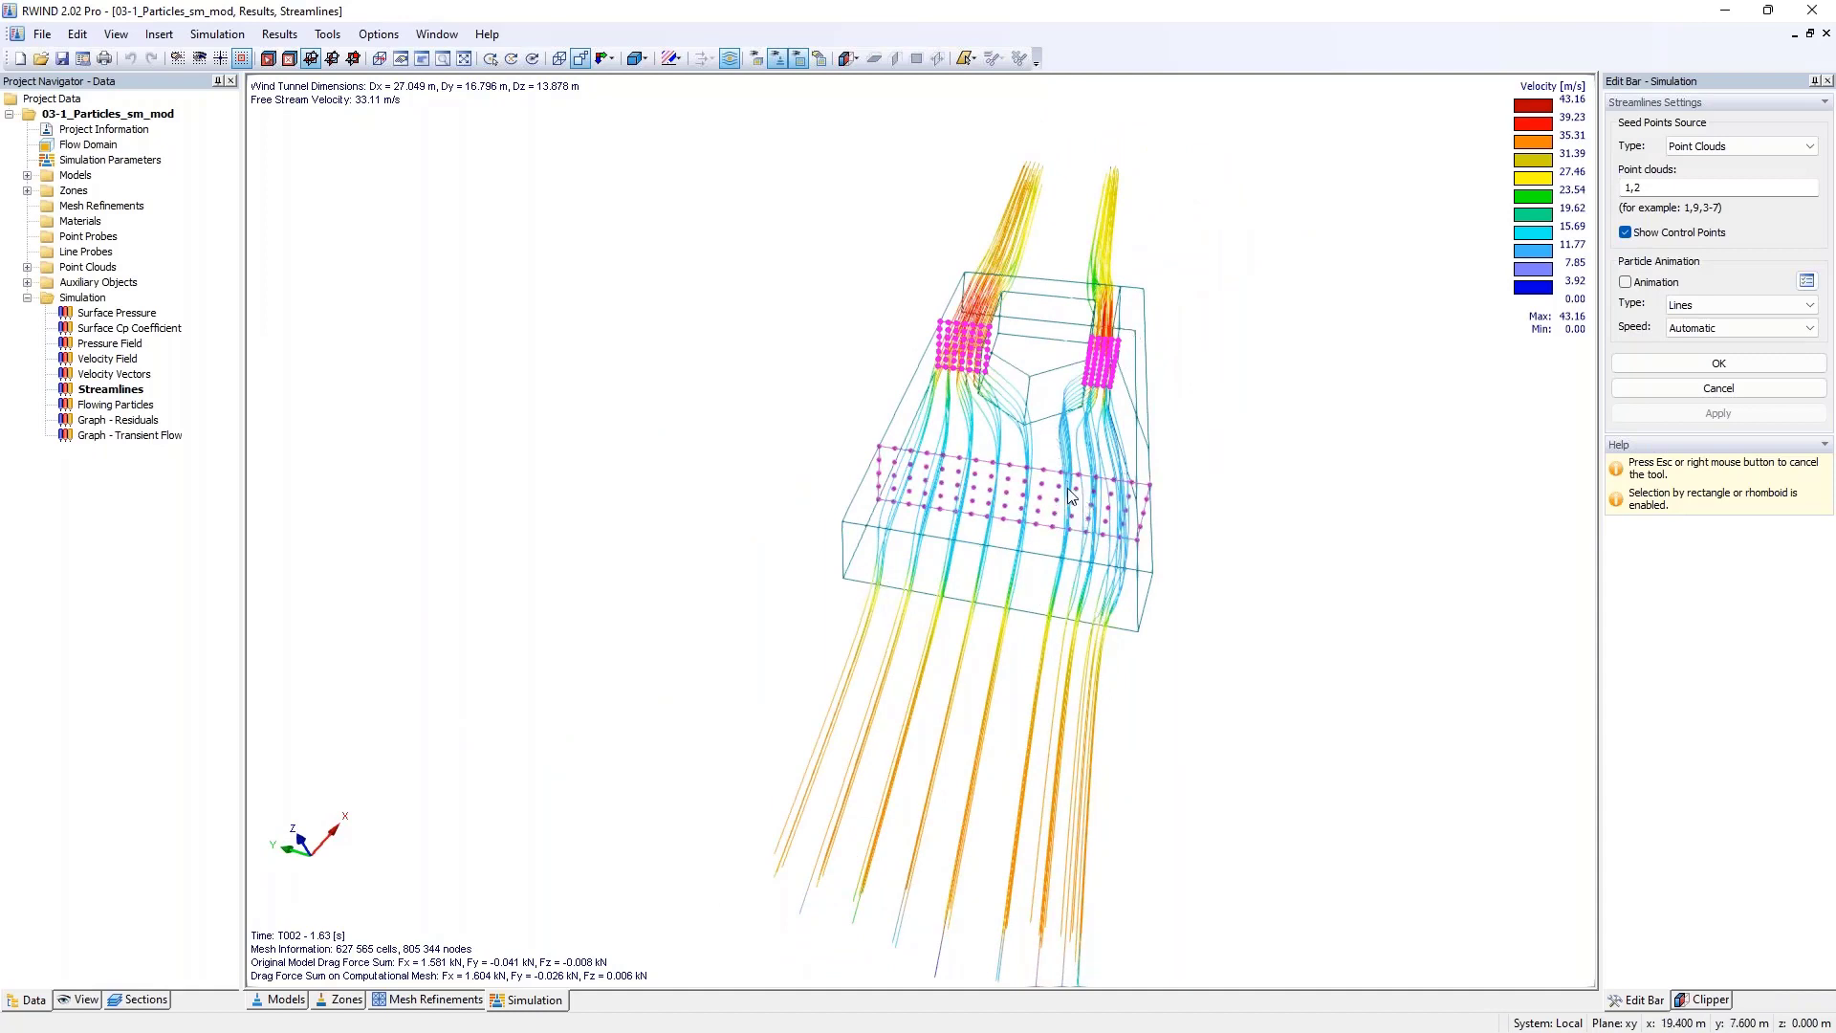
- Use only point cloud 3 in front of the building as the streamline source and apply it
left_click(1102, 359)
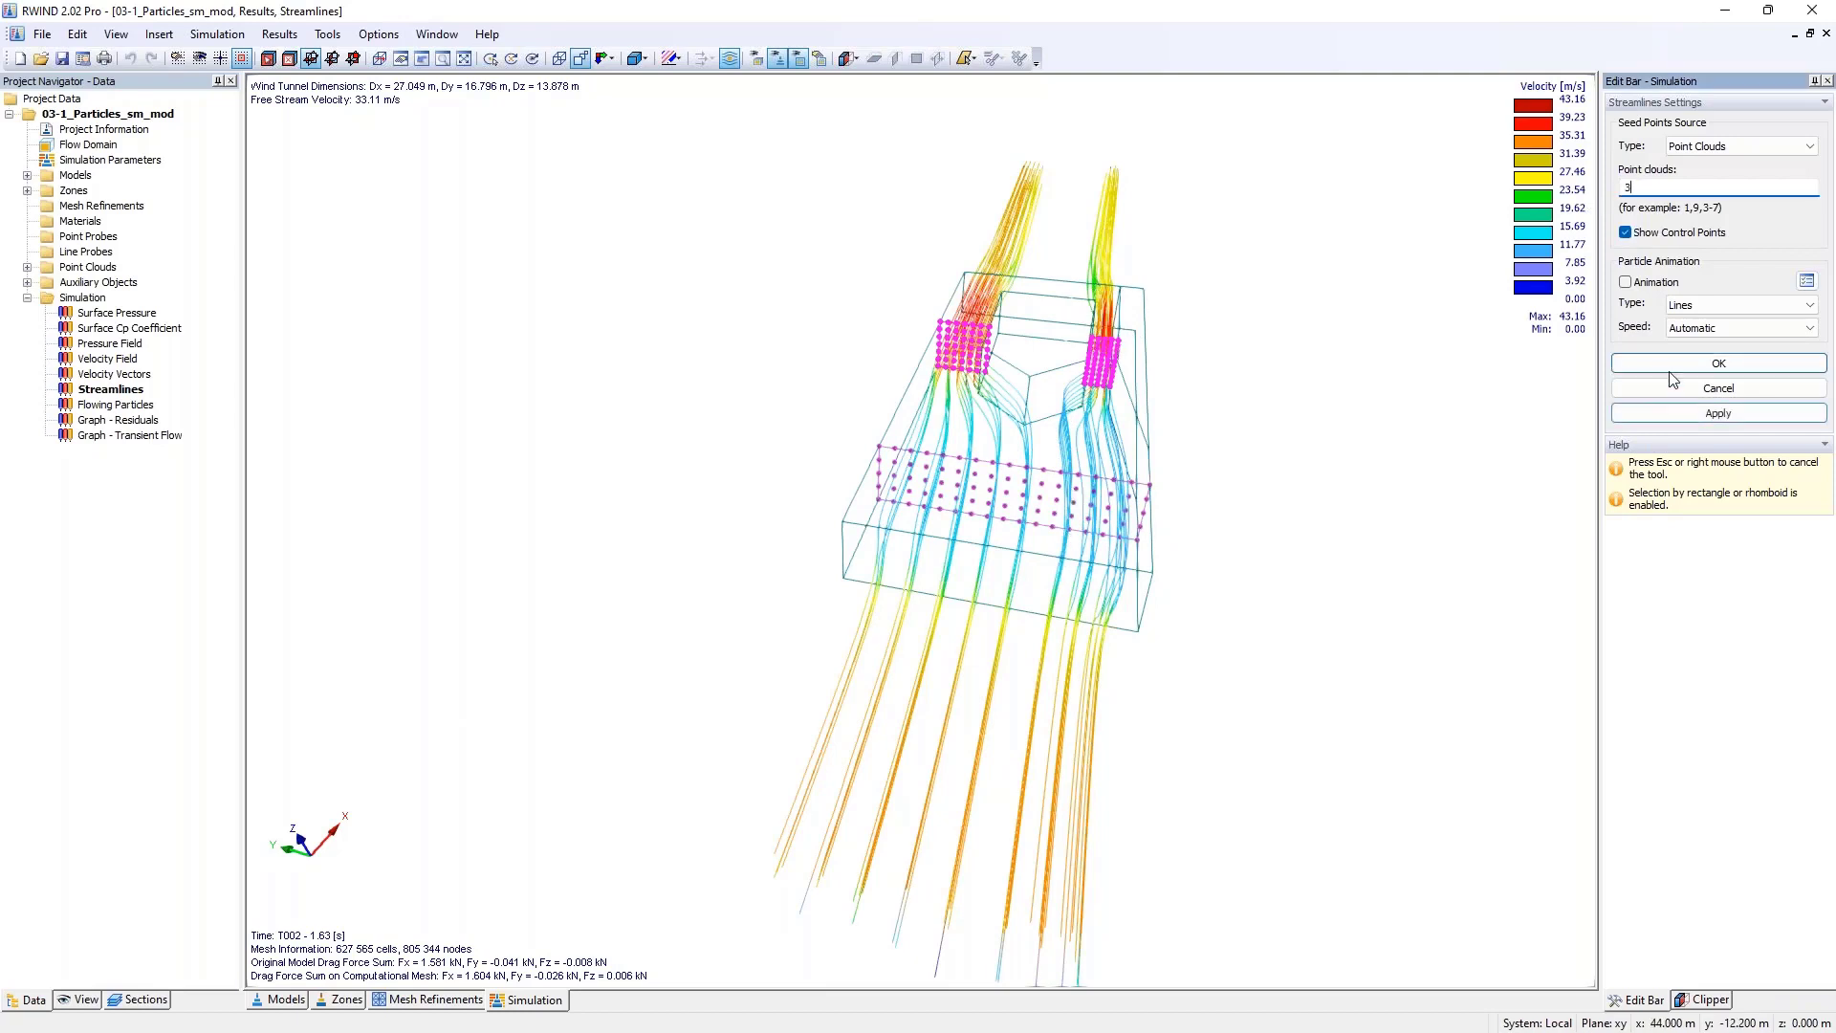
left_click(1015, 474)
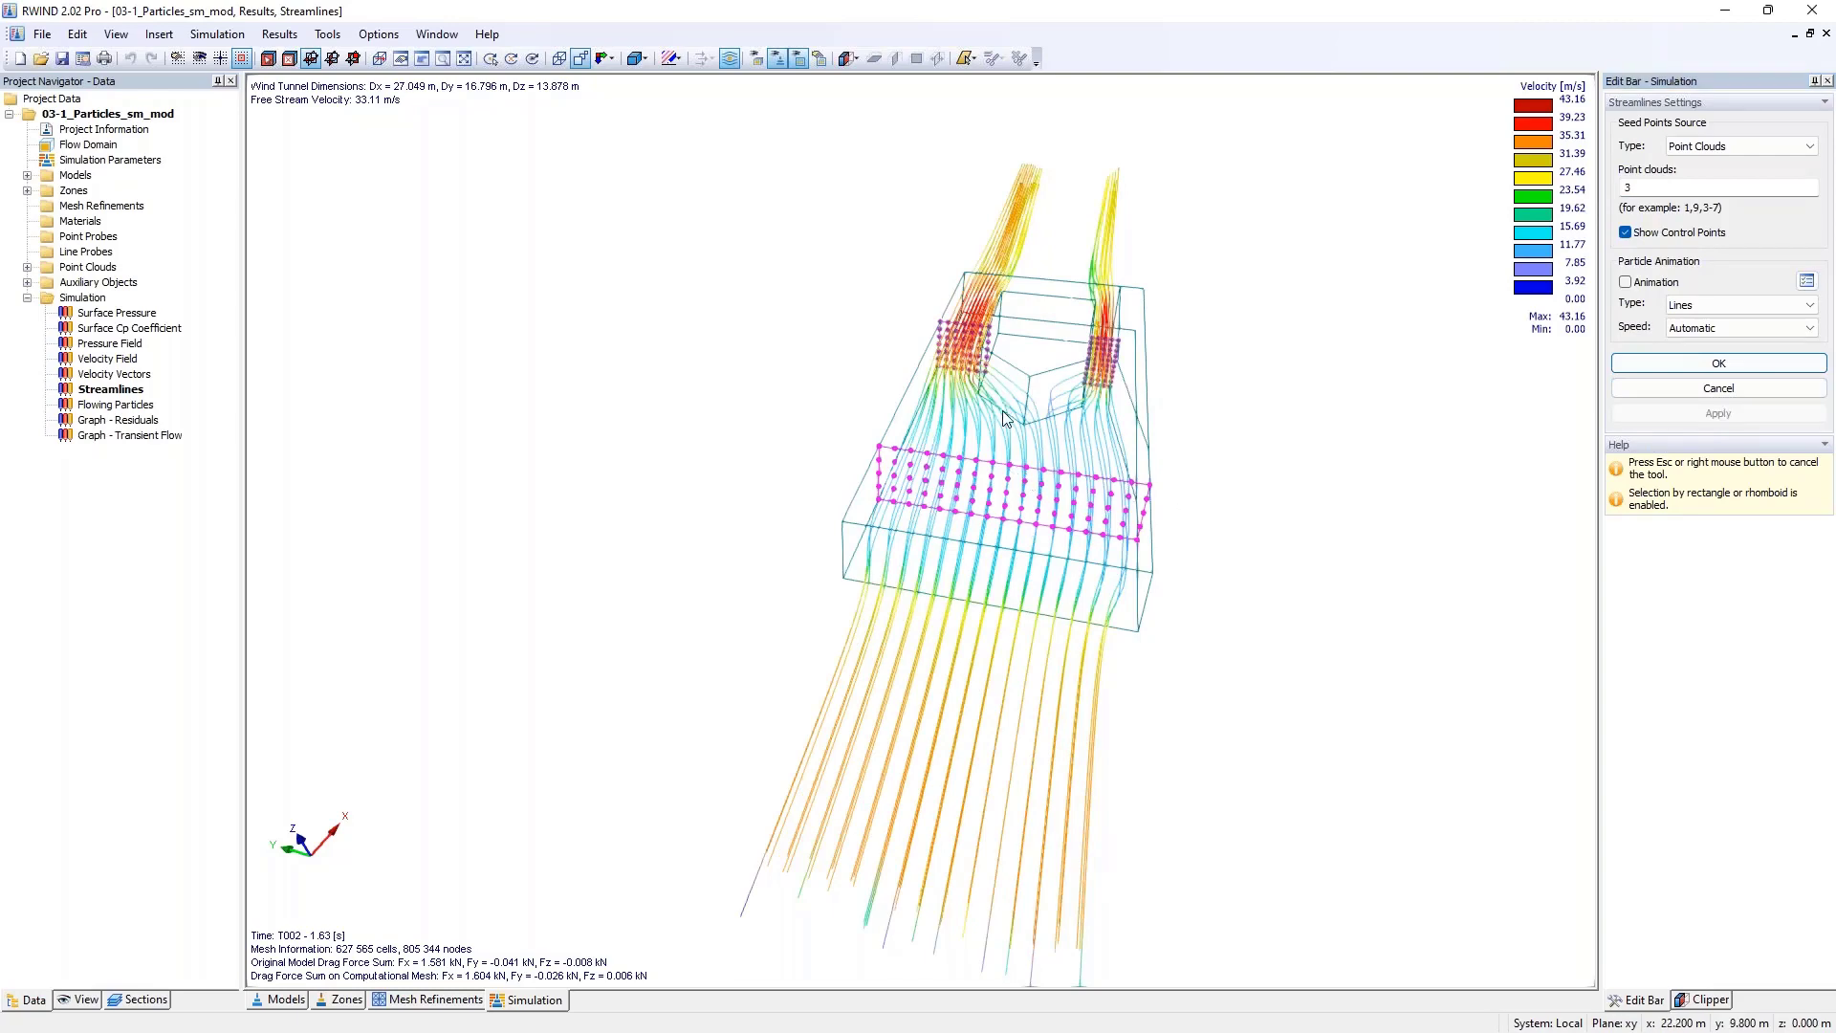
middle_click_drag(1276, 422, 973, 405, "ctrl")
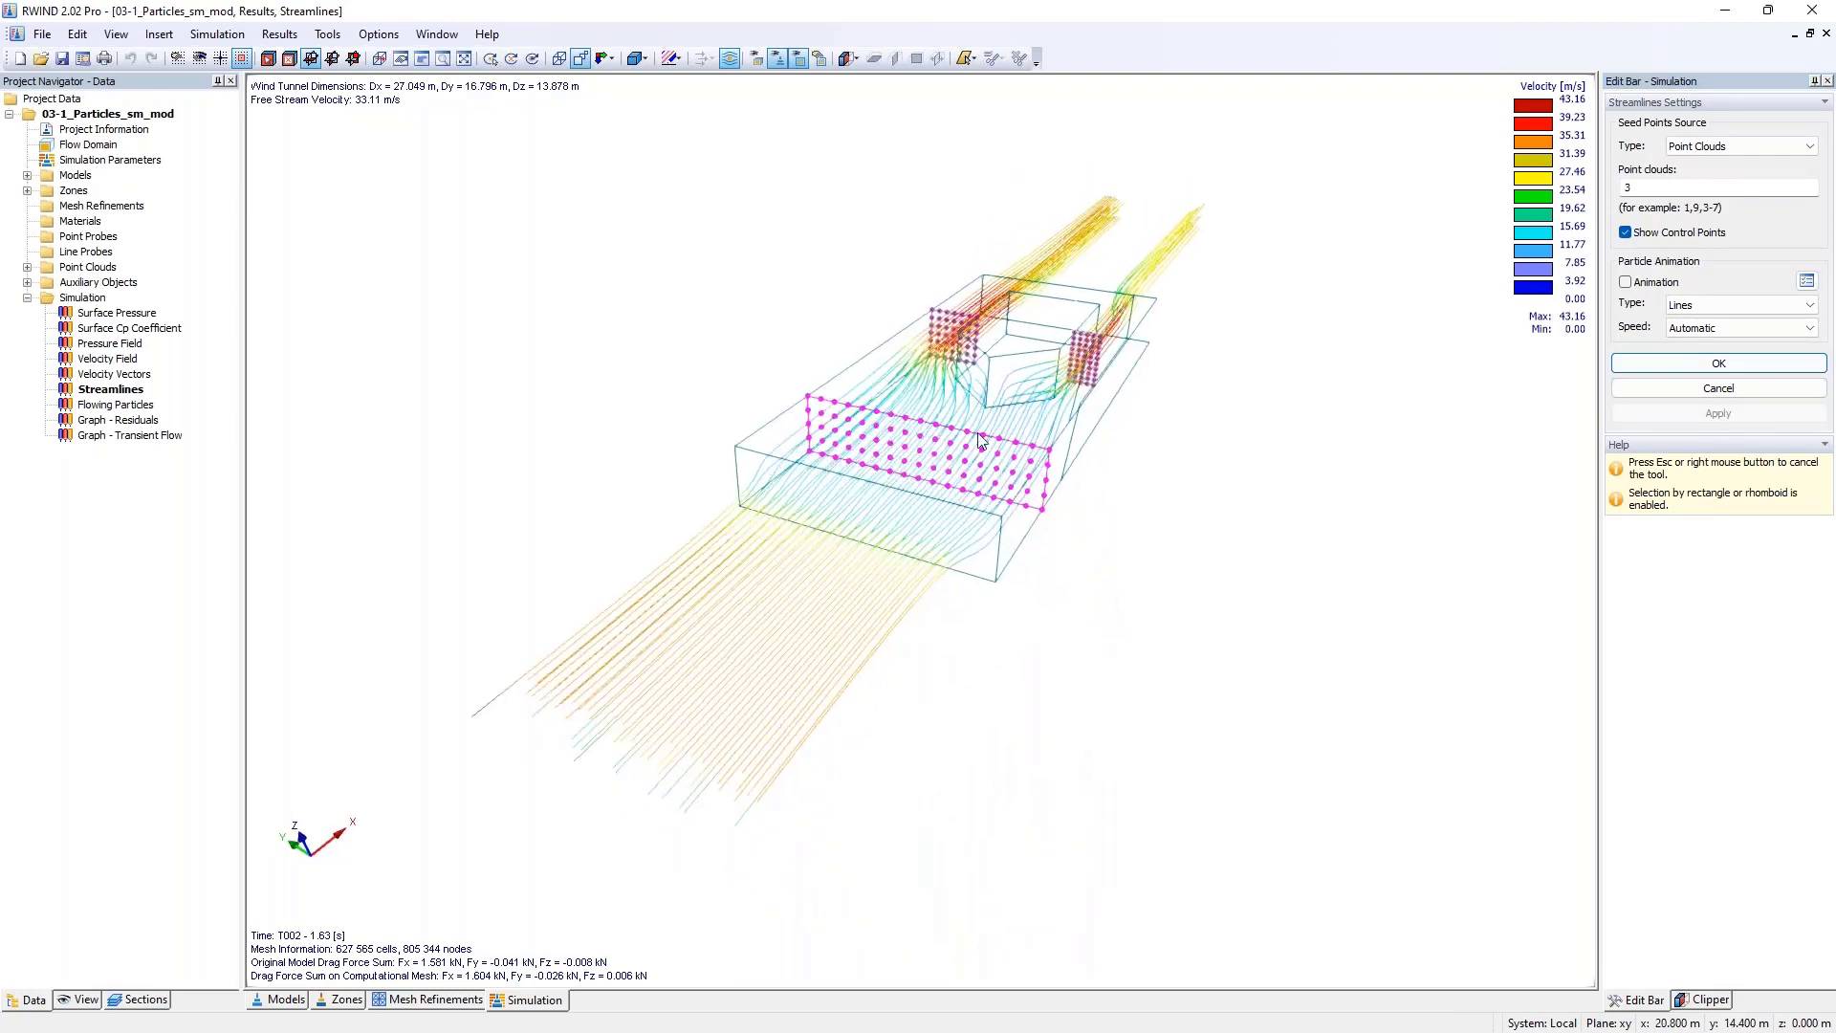
scroll(998, 400, "up", 2)
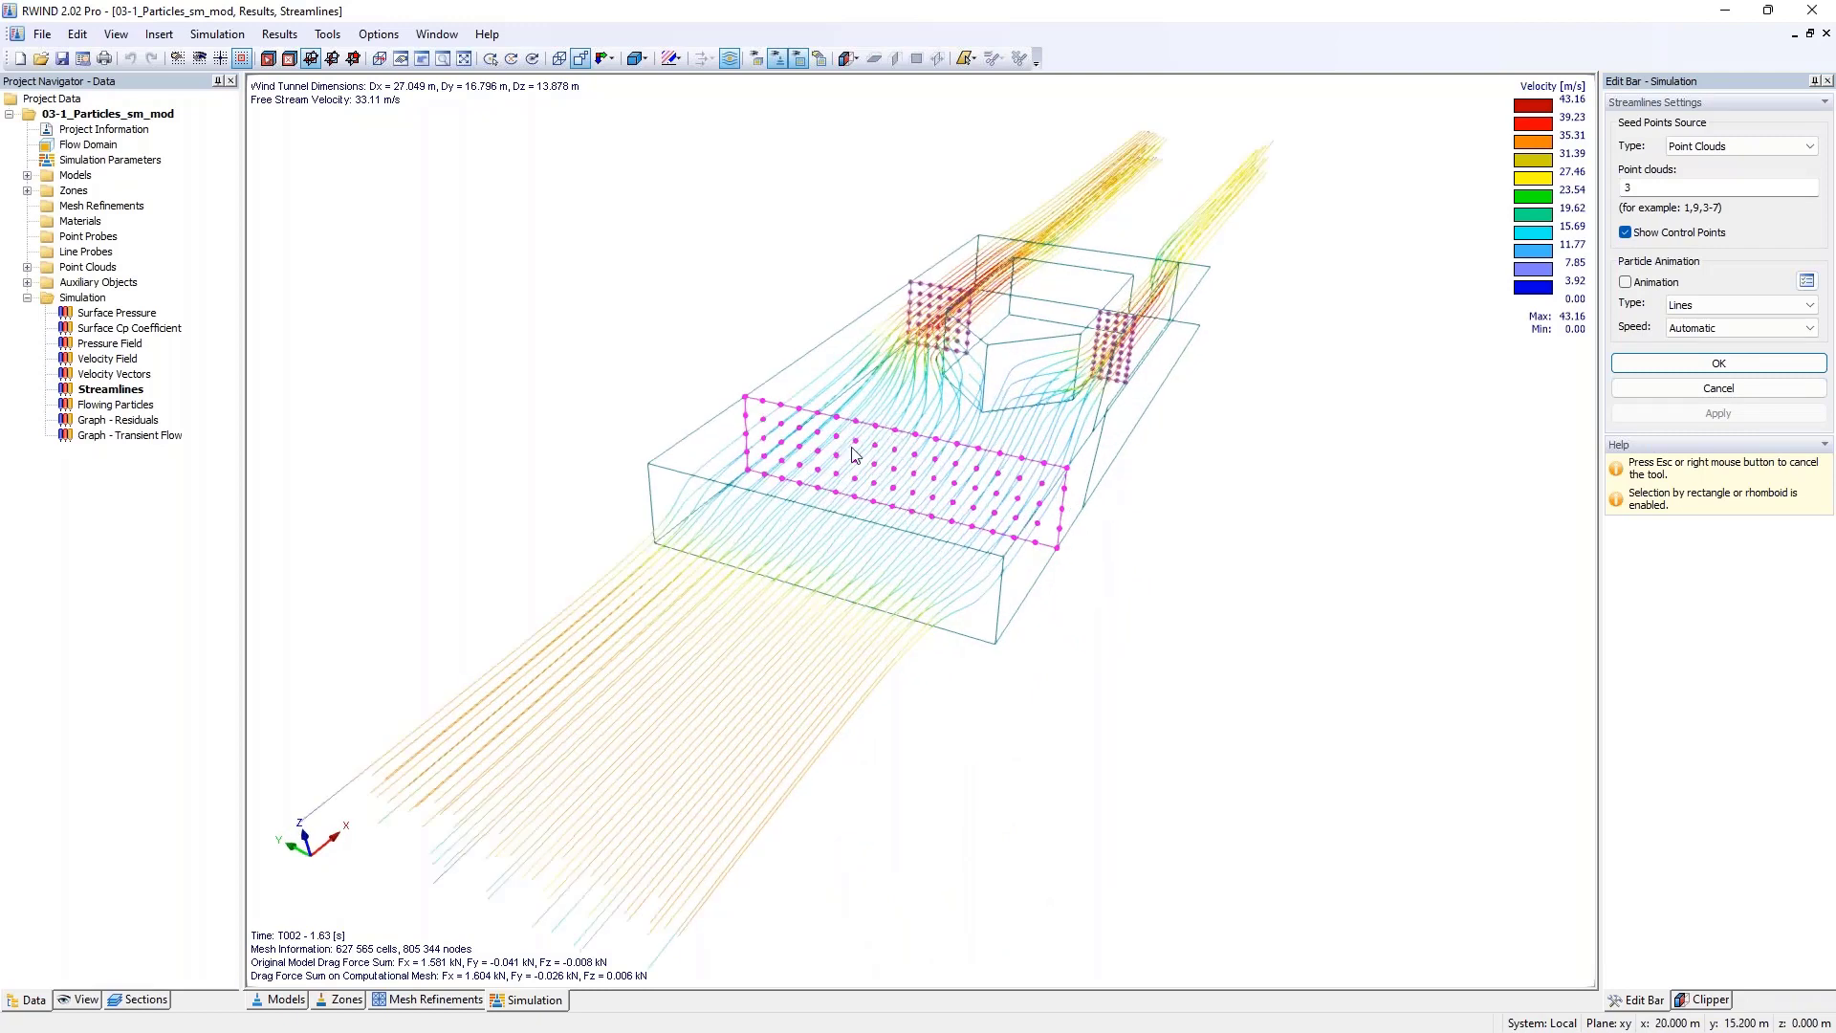
- Set the streamline source to point cloud 1 only and apply it
double_click(1716, 189)
type("1")
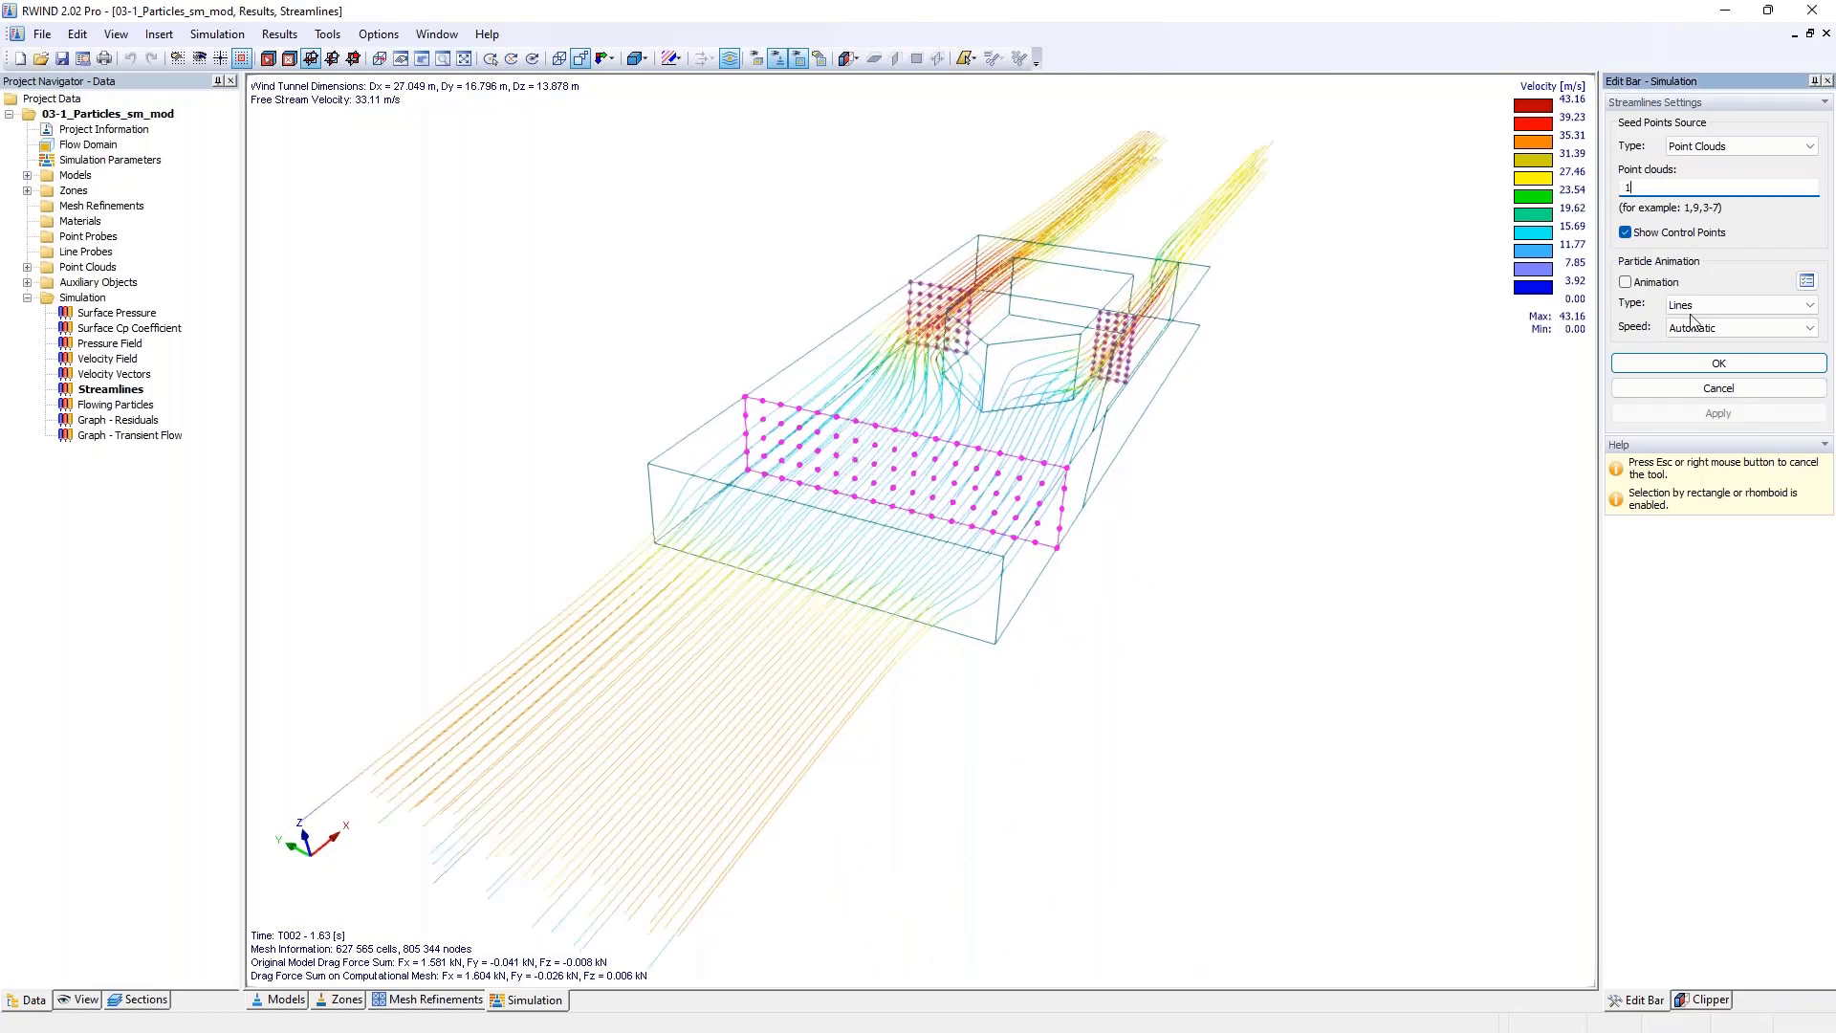
left_click(1707, 415)
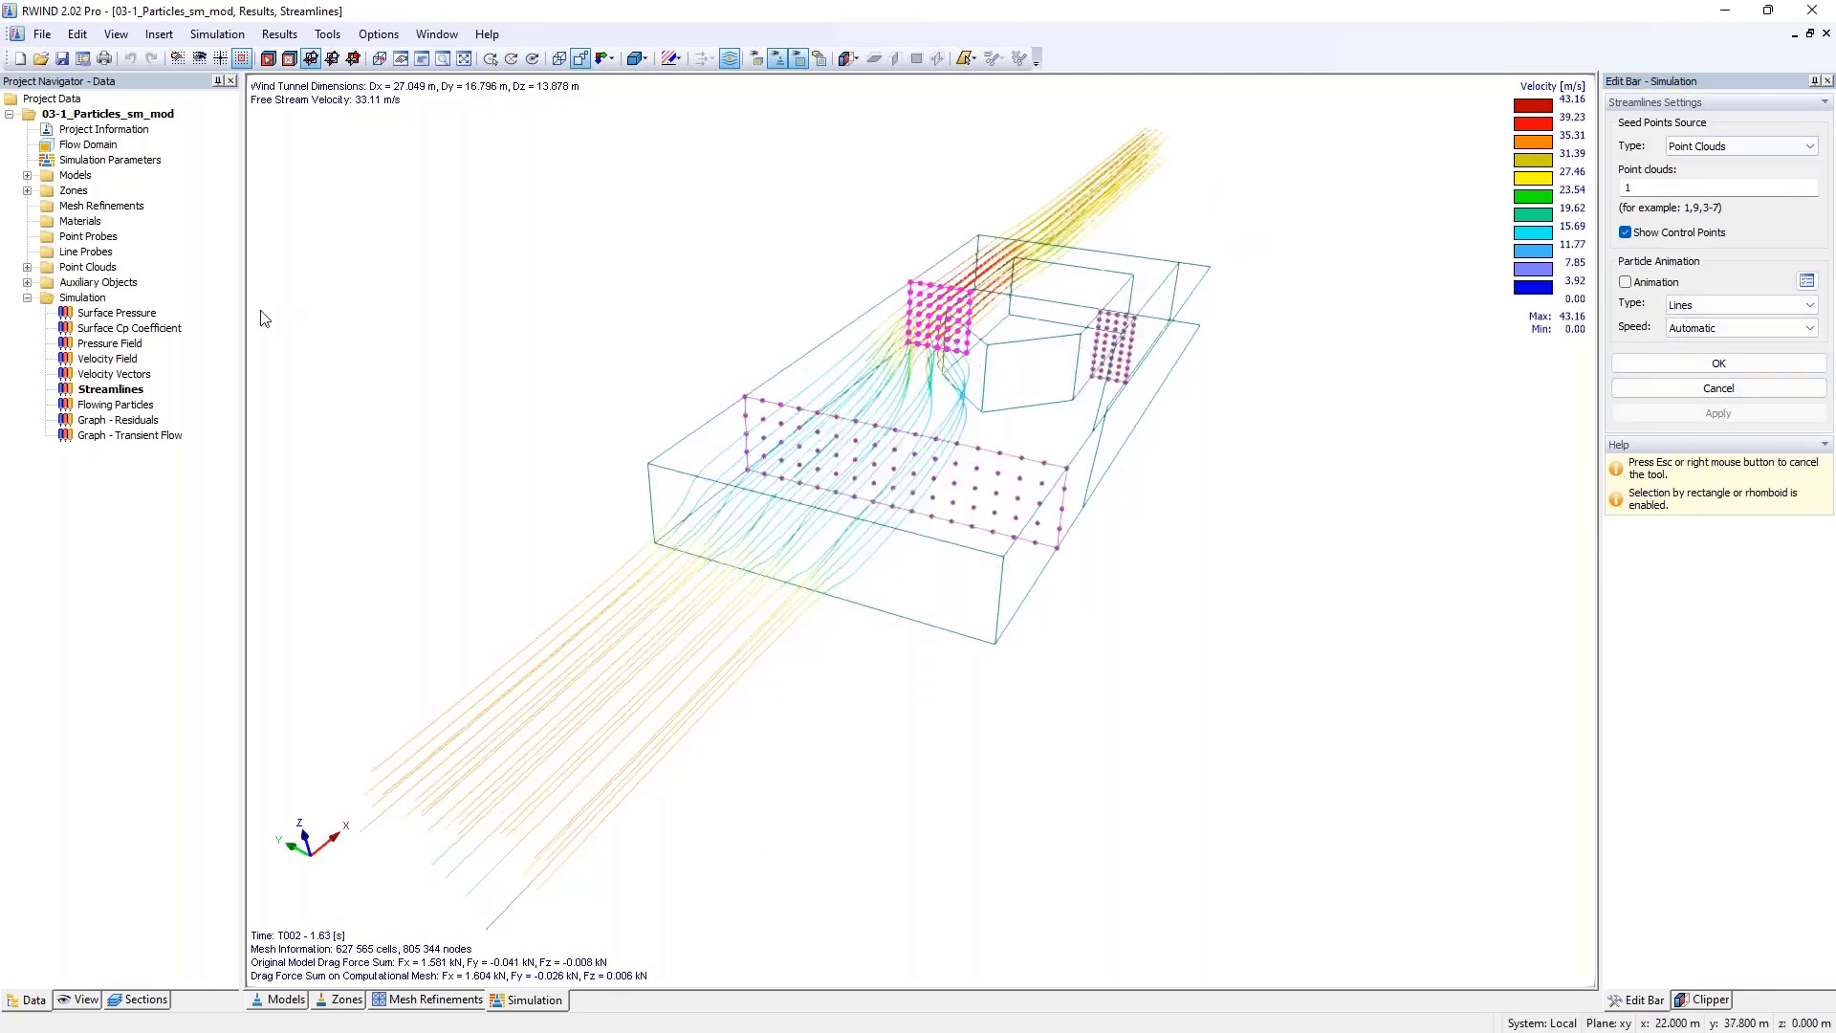
- Display the flowing particles results around the building and leave the streamlines settings
left_click(113, 406)
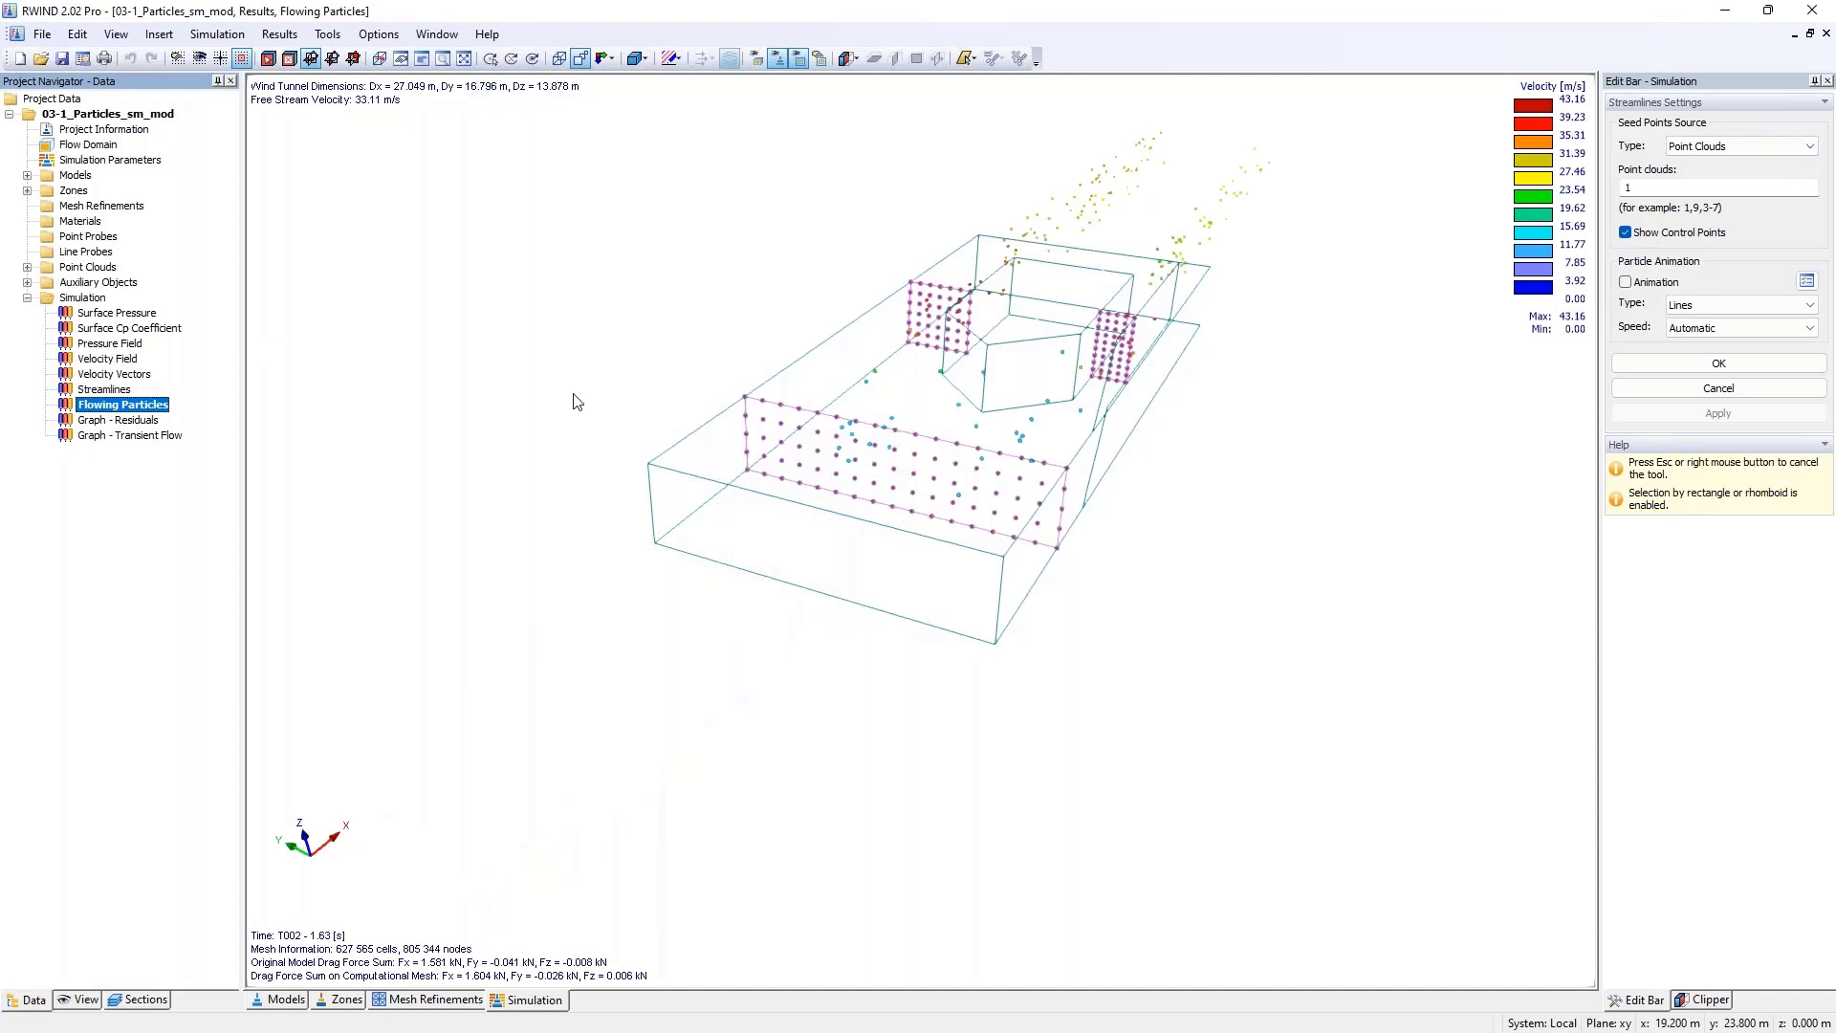
middle_click_drag(1024, 360, 1118, 283, "ctrl")
scroll(1117, 316, "up", 2)
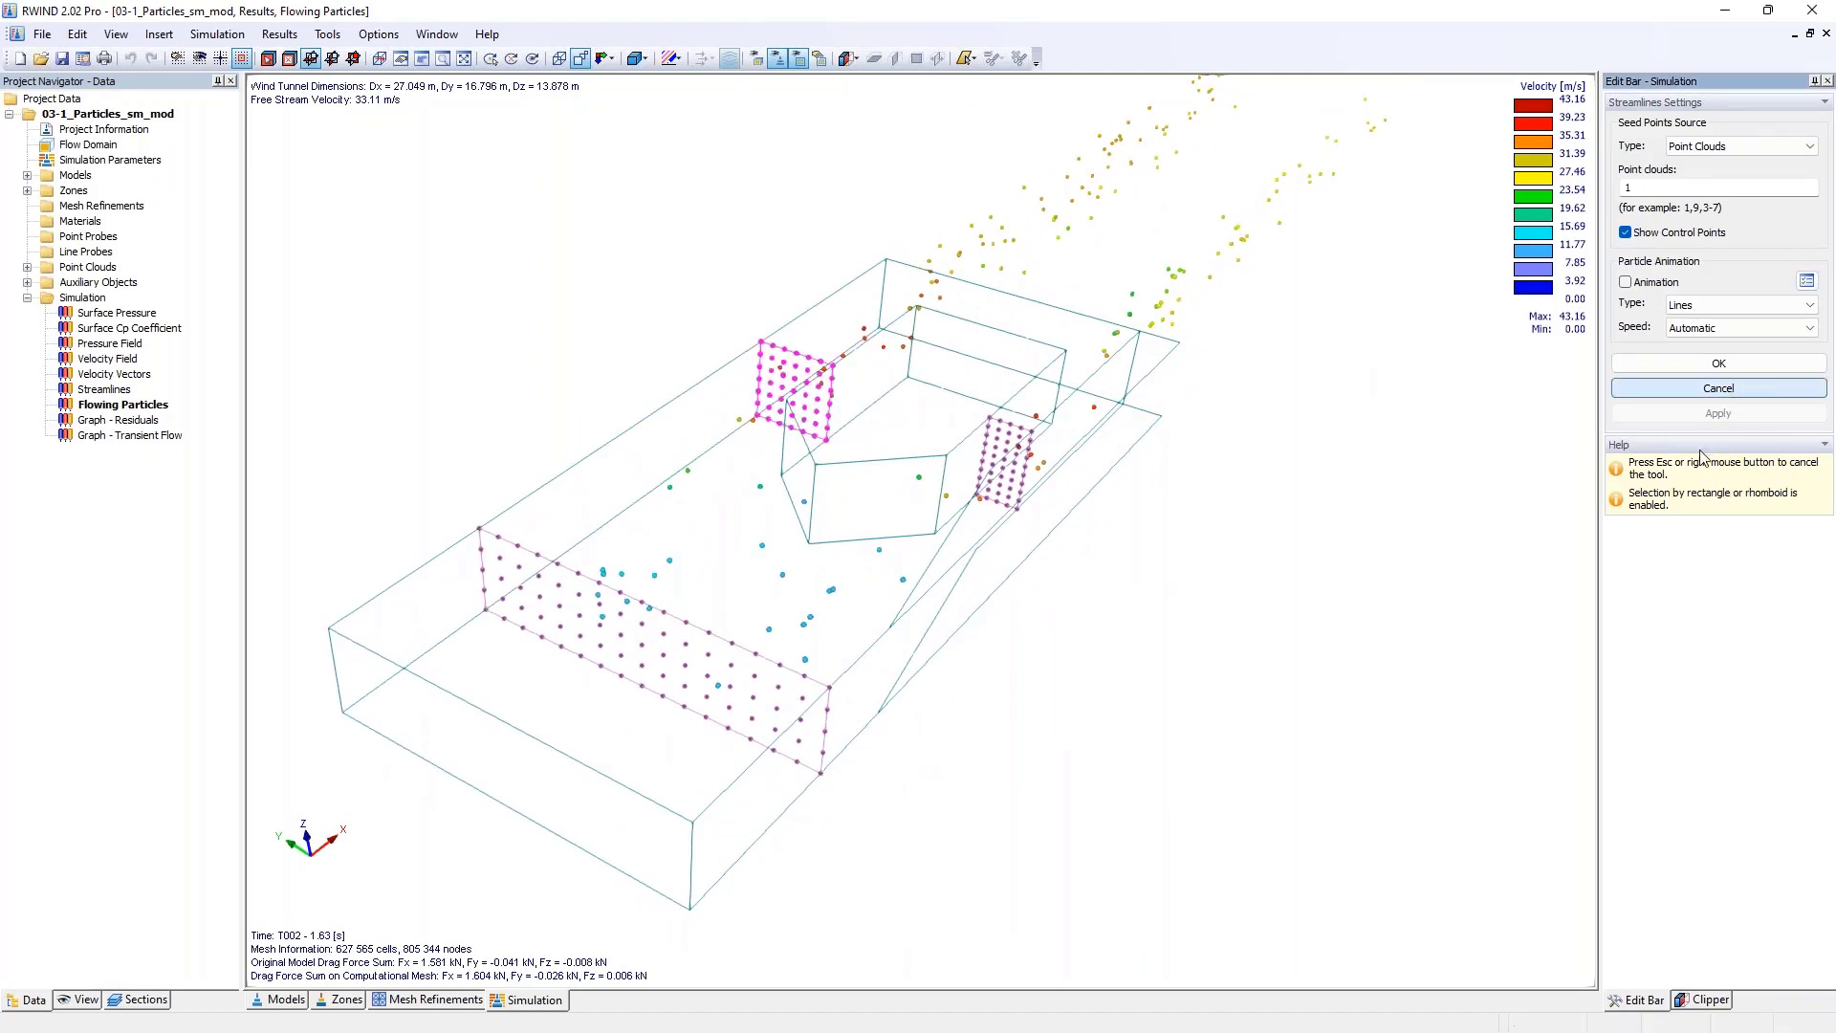
key("Escape")
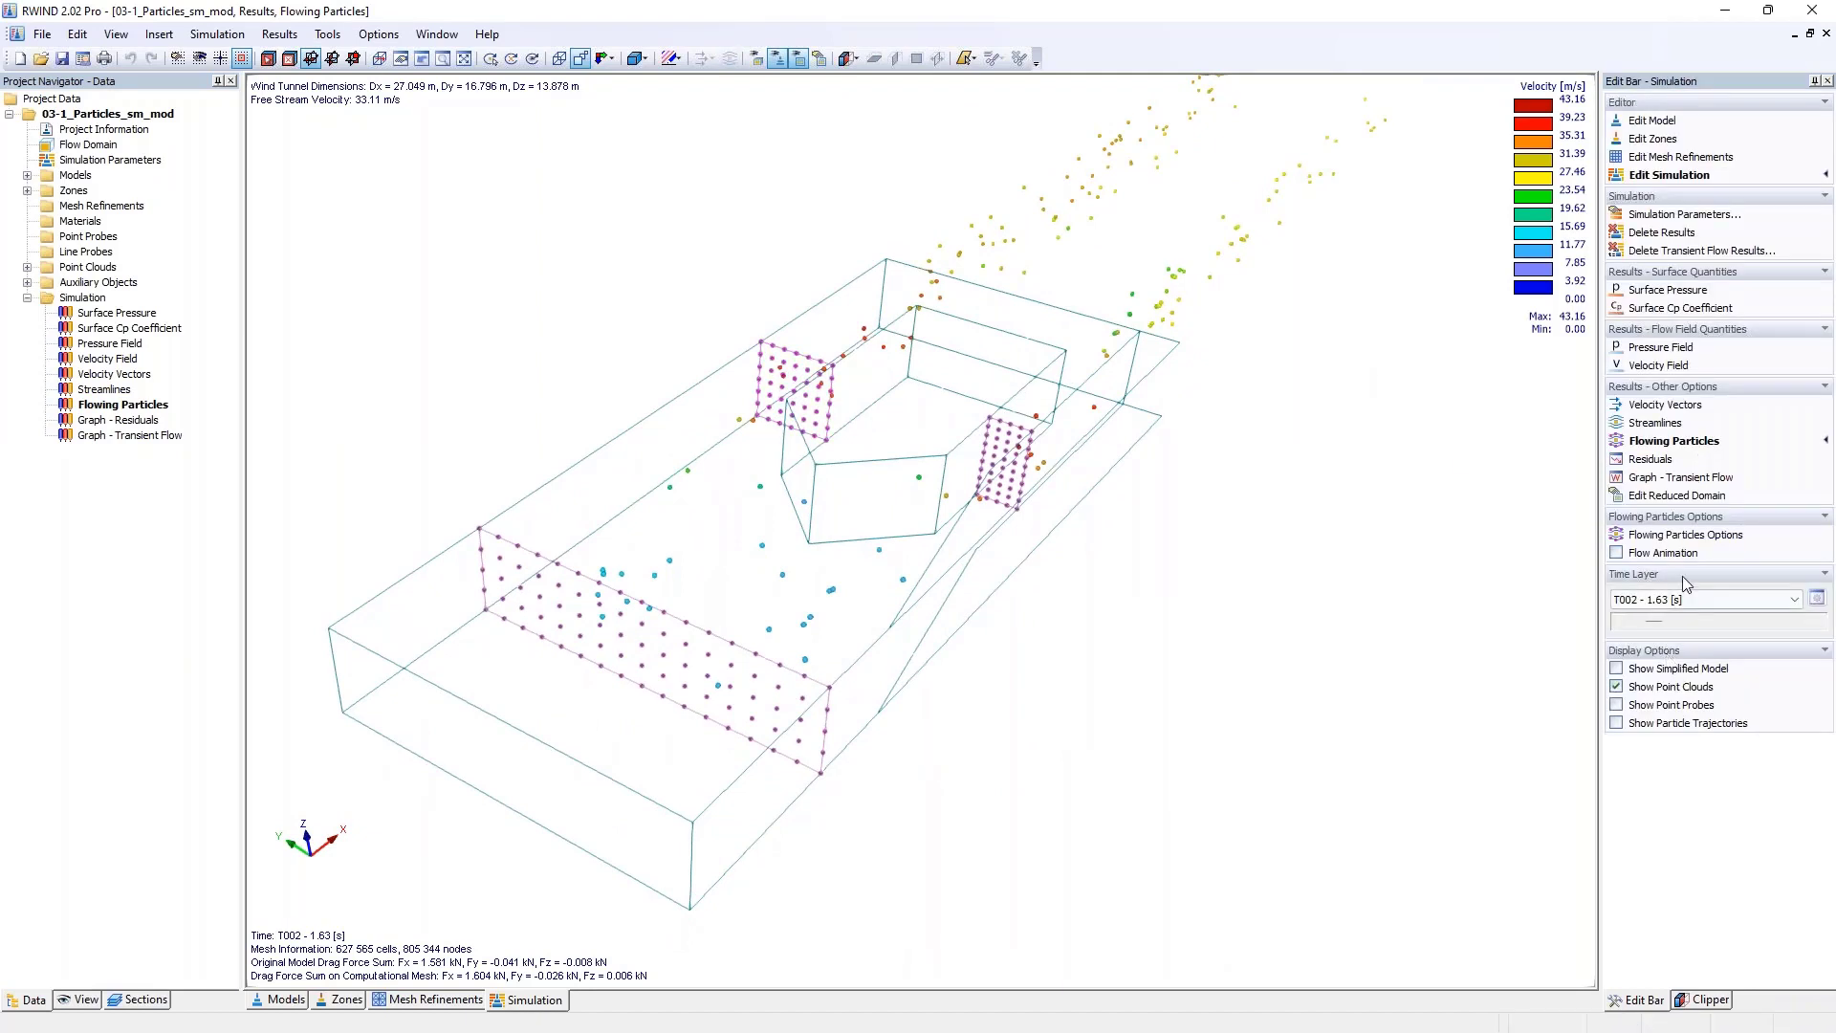
- Set the flowing particles' size to 204 % and the particle trajectories' line thickness to 1
left_click(1683, 534)
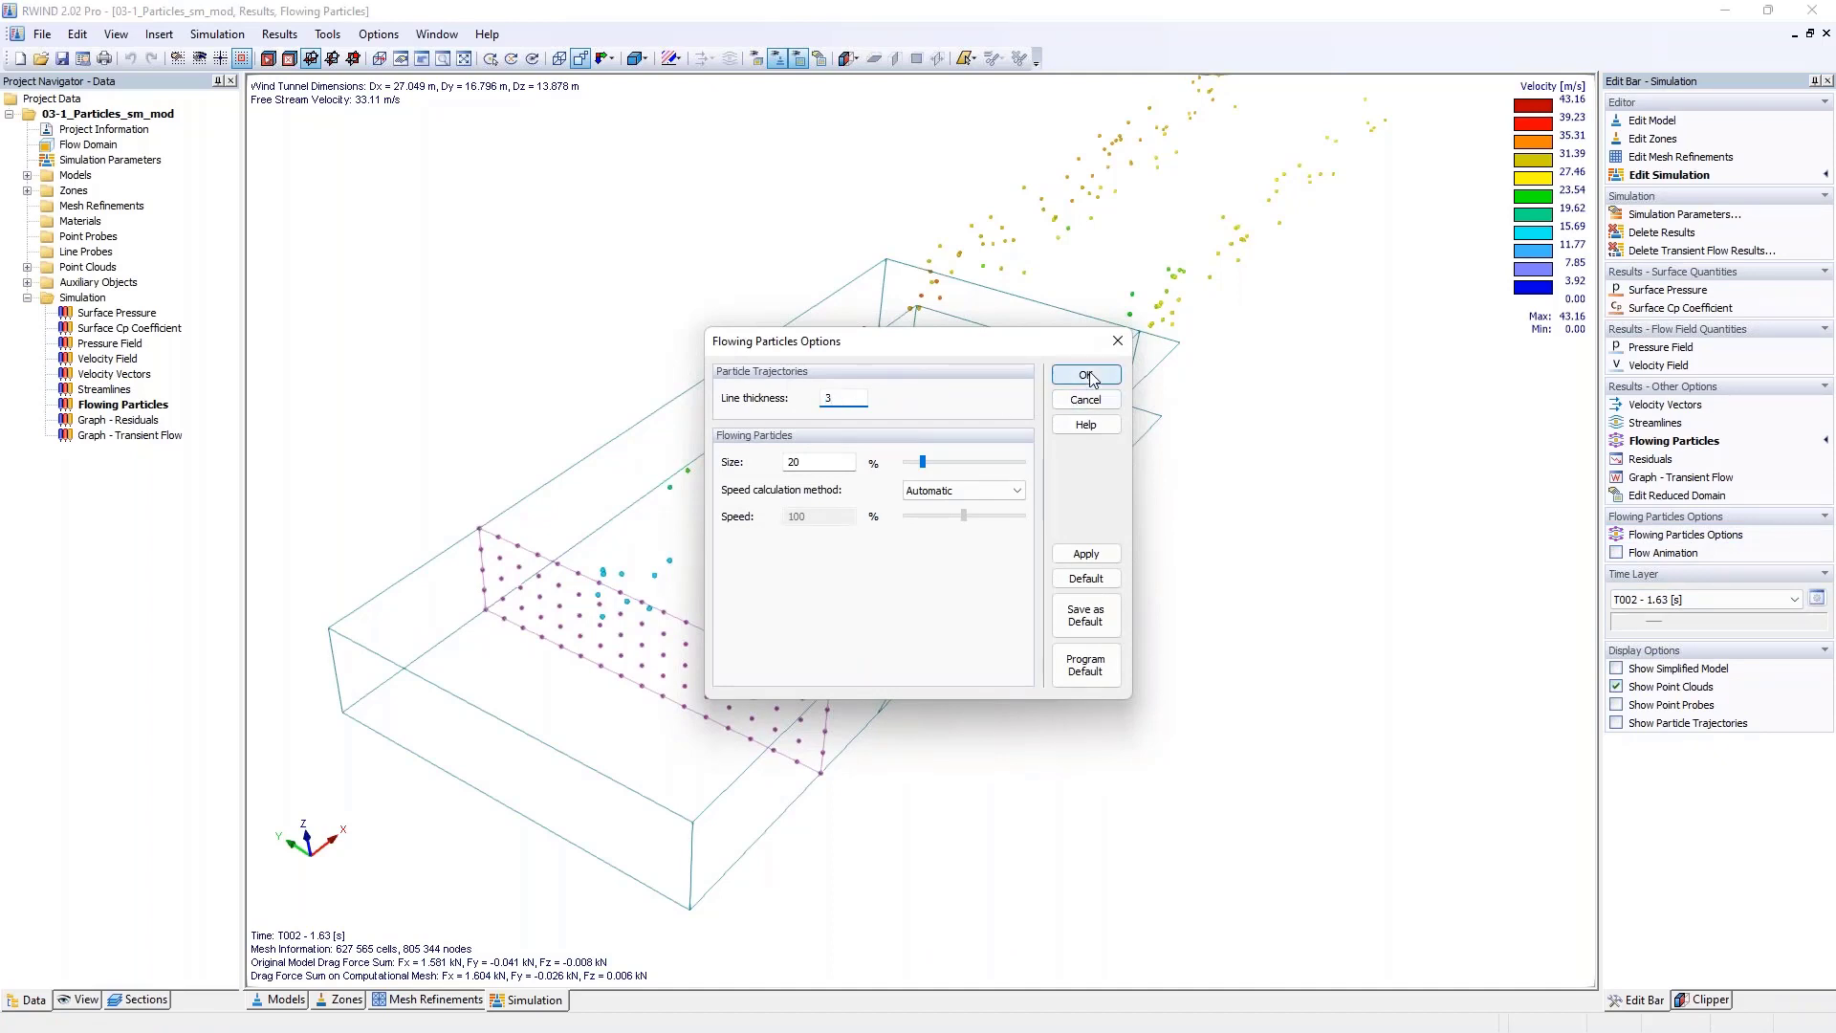
left_click(920, 464)
left_click_drag(937, 466, 978, 466)
left_click(739, 470)
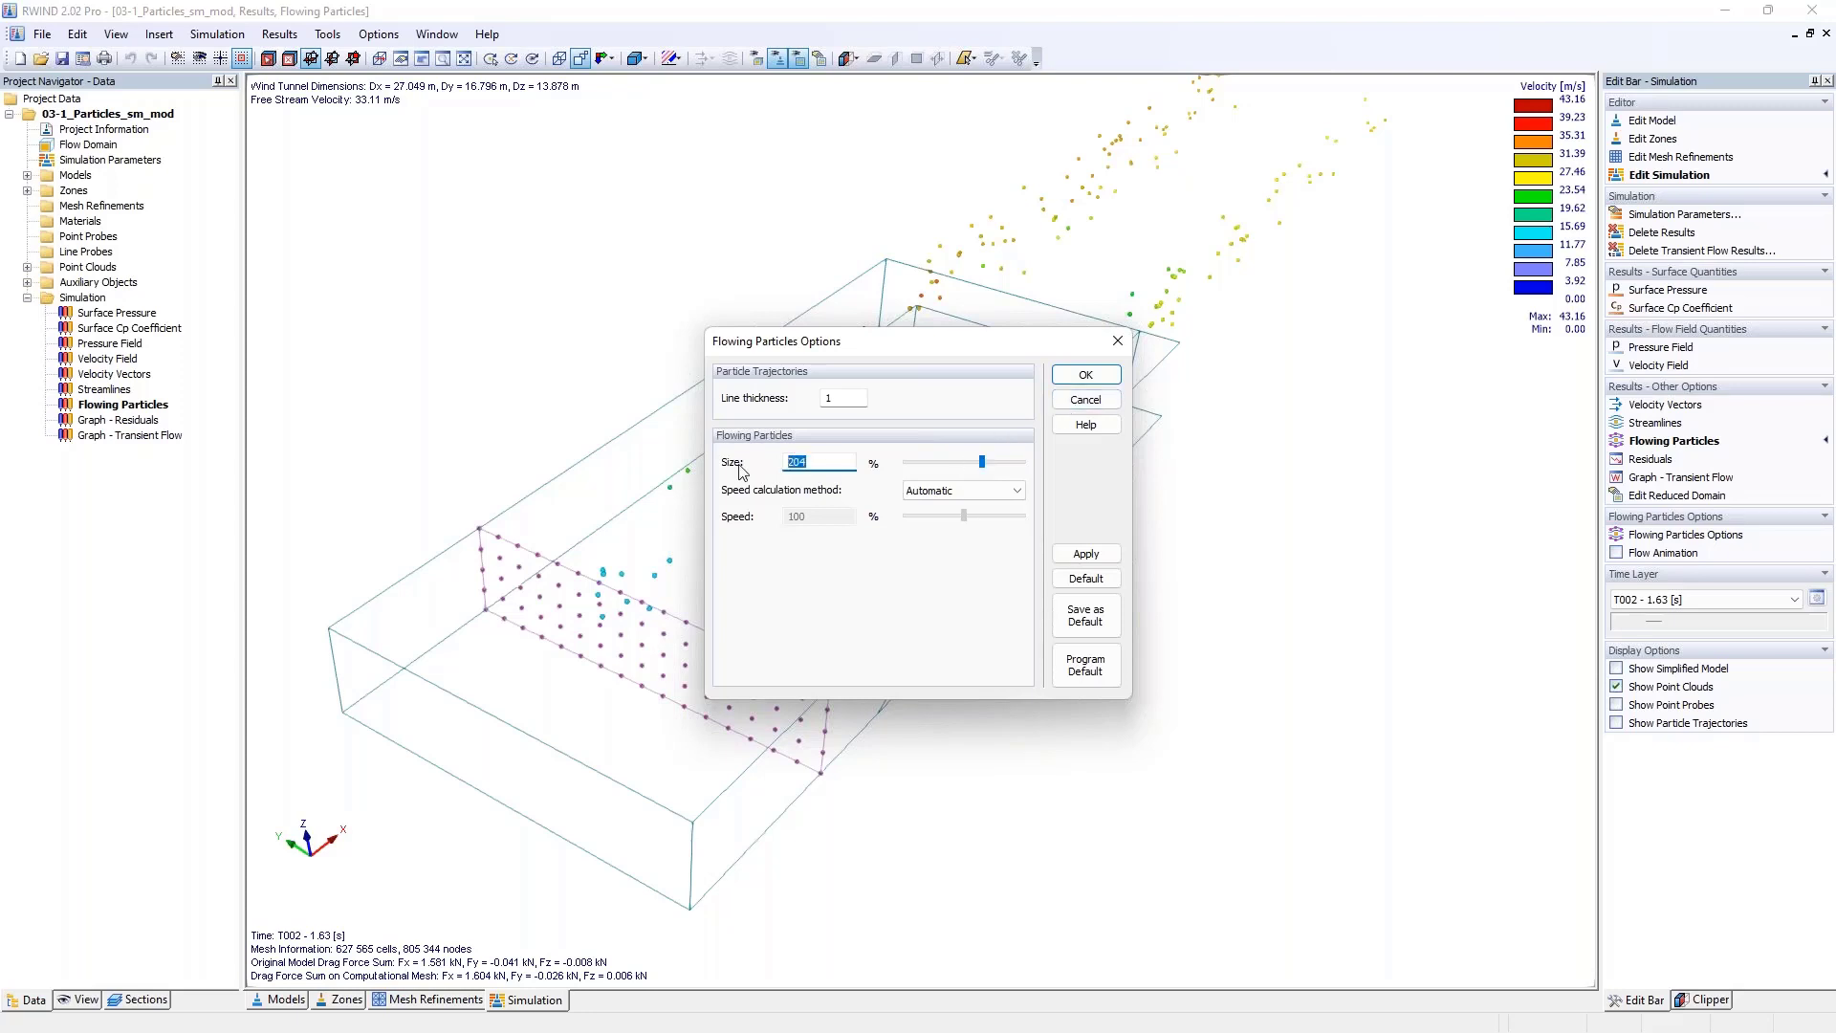
left_click(1079, 375)
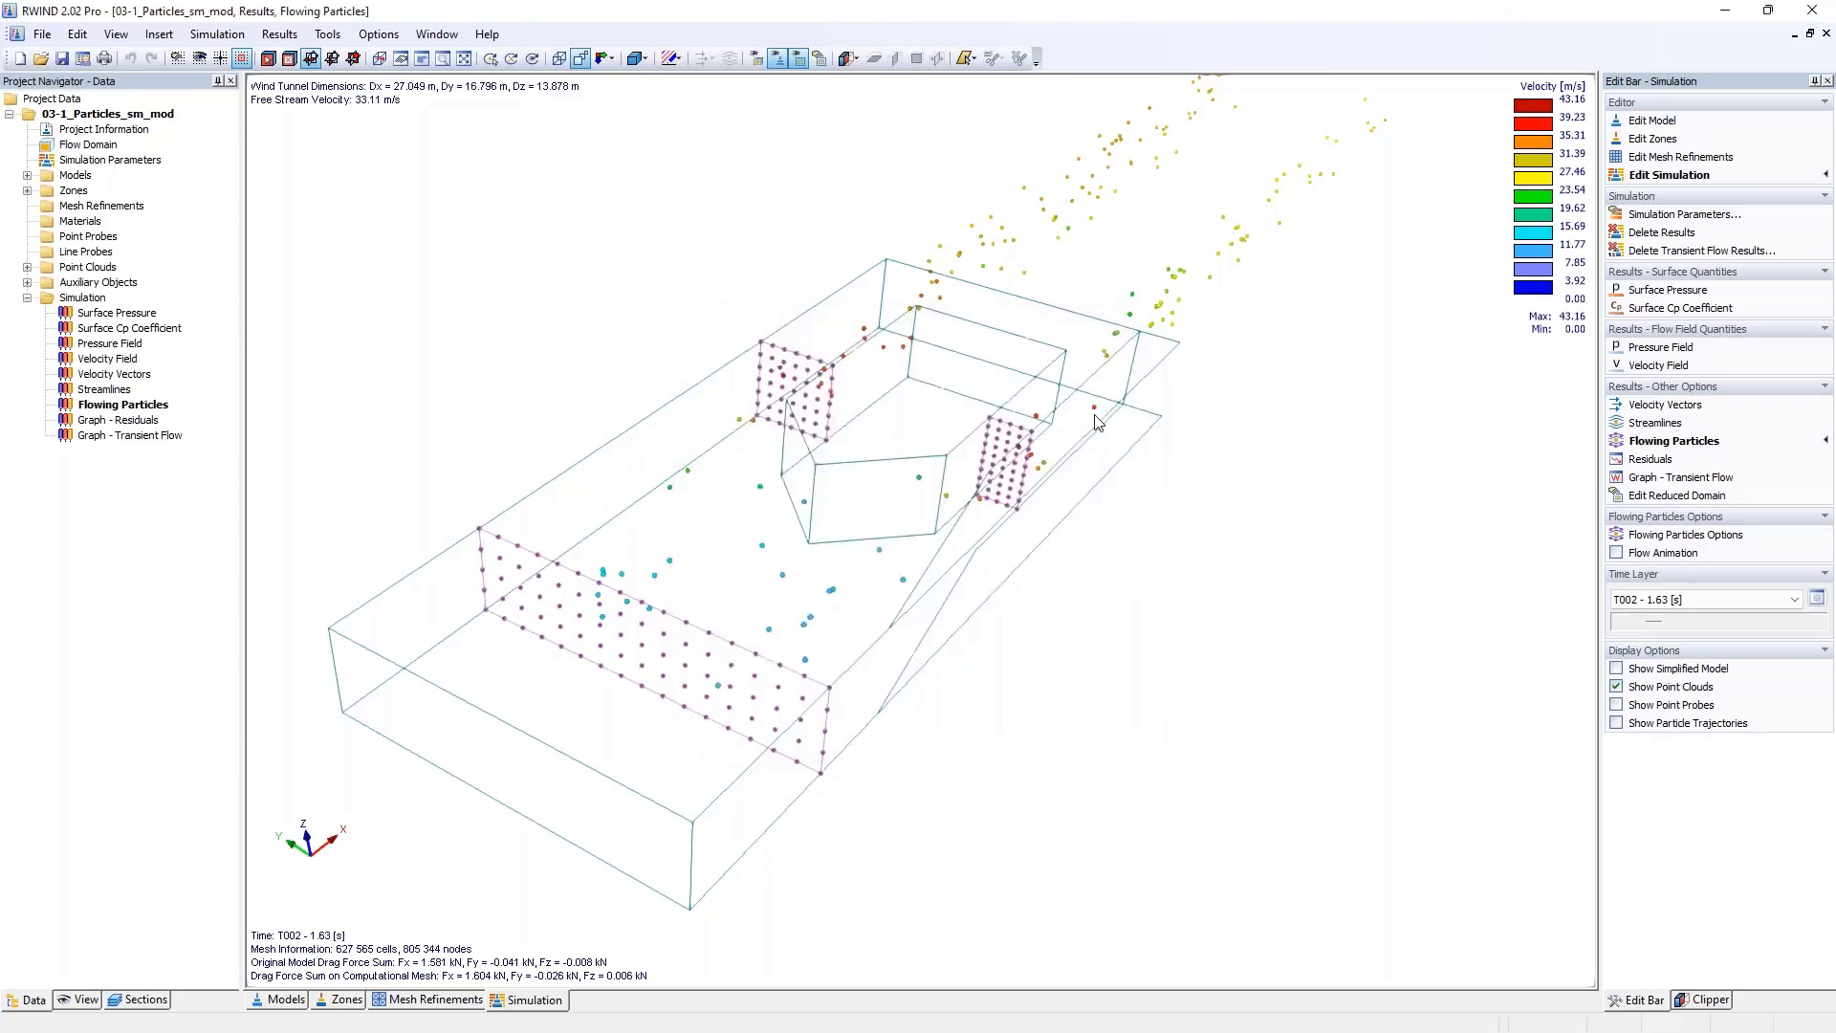
middle_click_drag(1109, 418, 1117, 417)
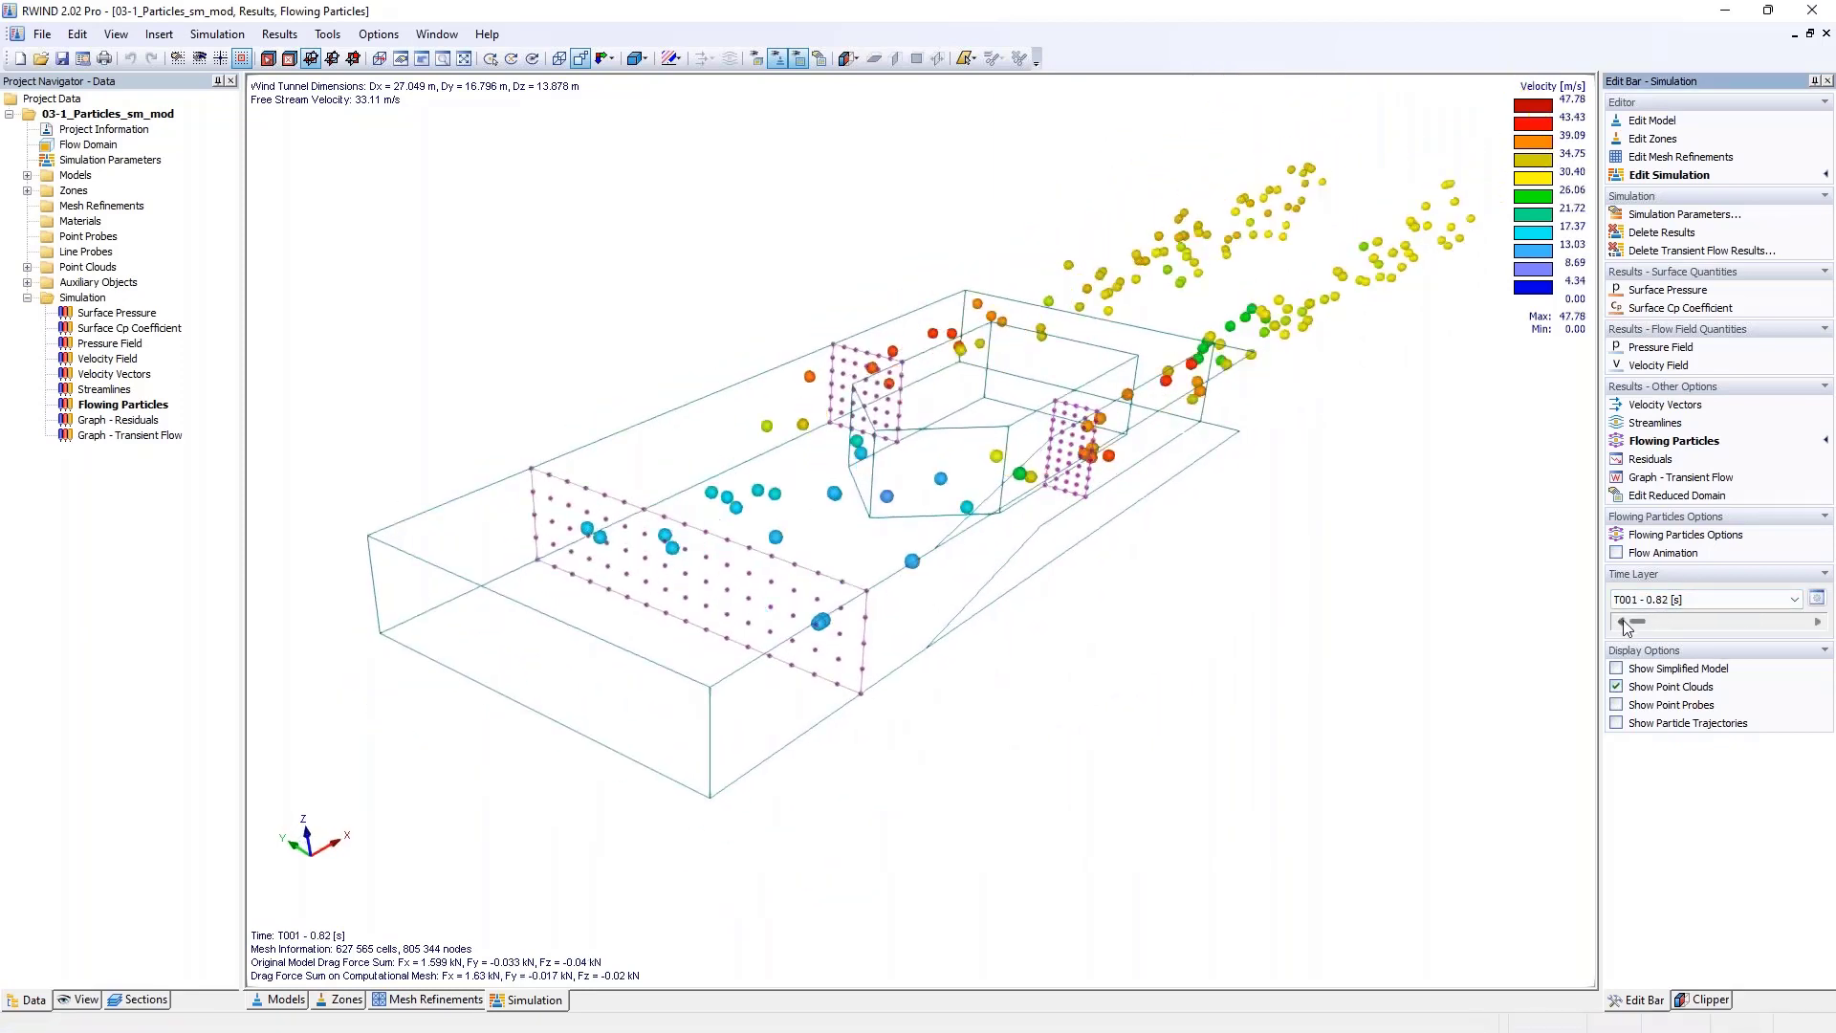
- Step the flowing particles through to time layer T011 - 8.20 s, play the flow animation and stop it
left_click(1818, 622)
left_click(1671, 622)
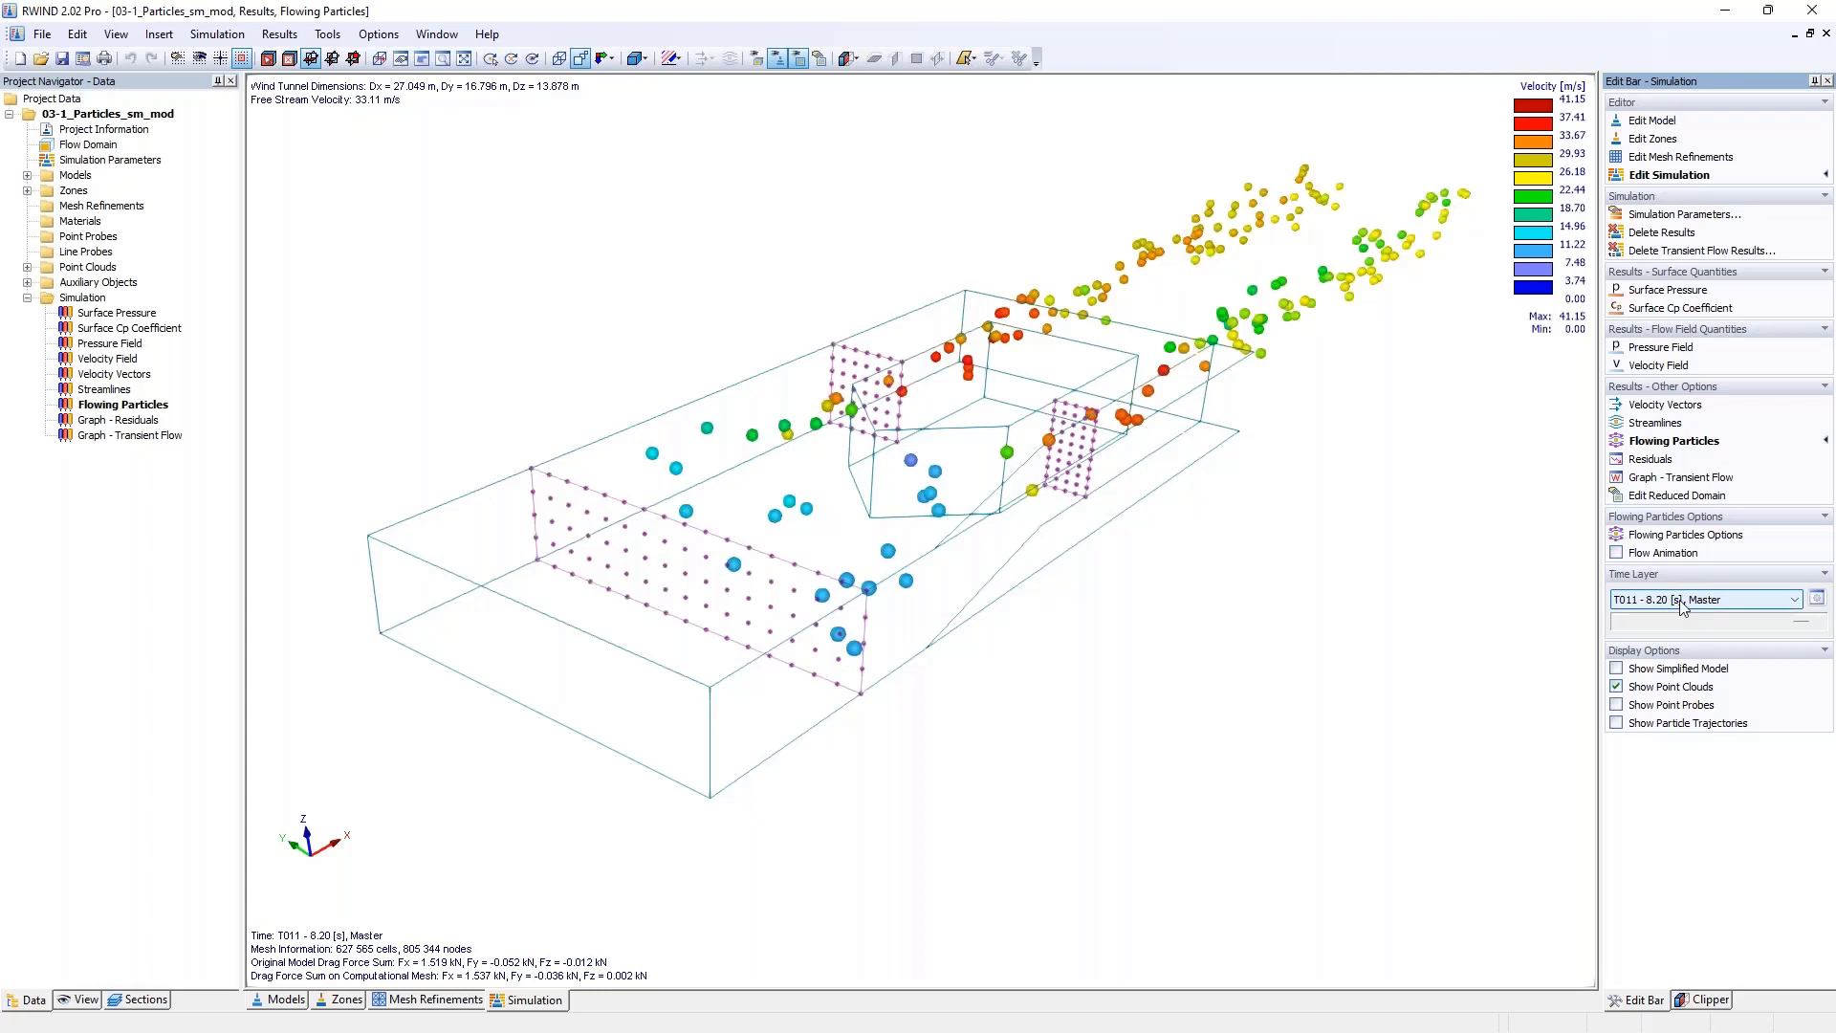
left_click(1616, 554)
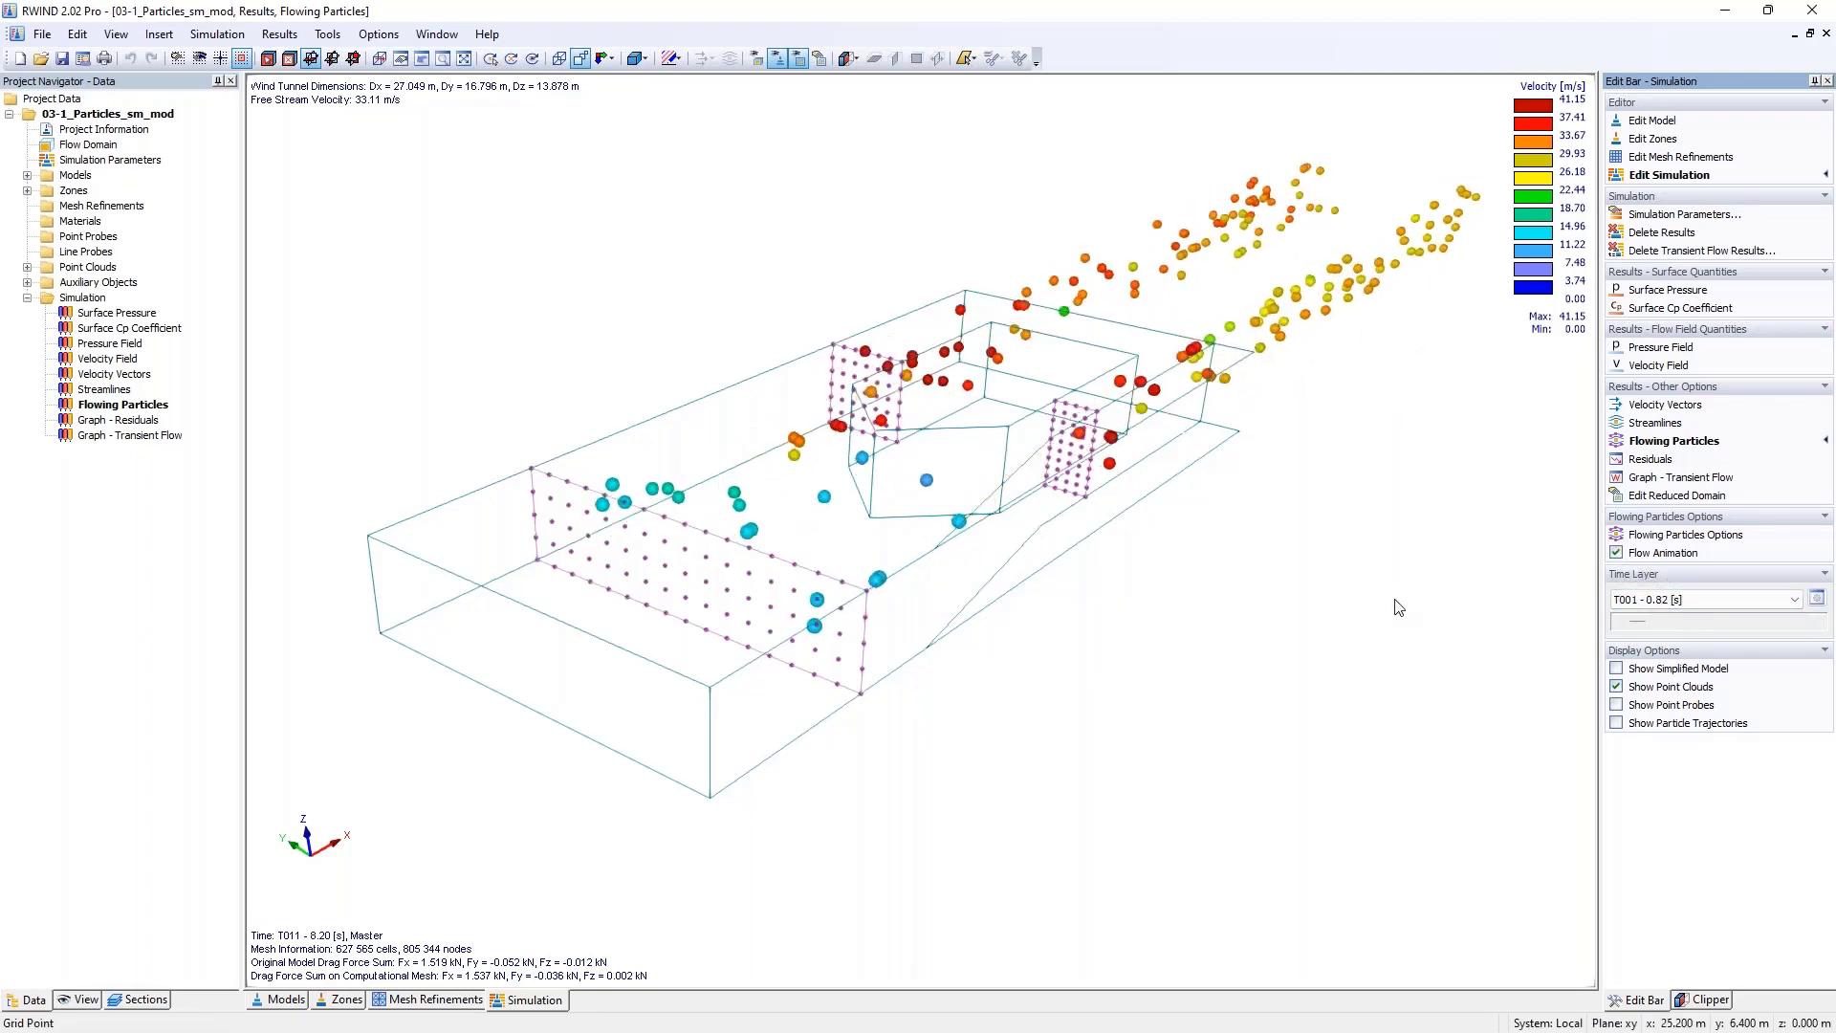
middle_click_drag(1214, 467, 1160, 582, "ctrl")
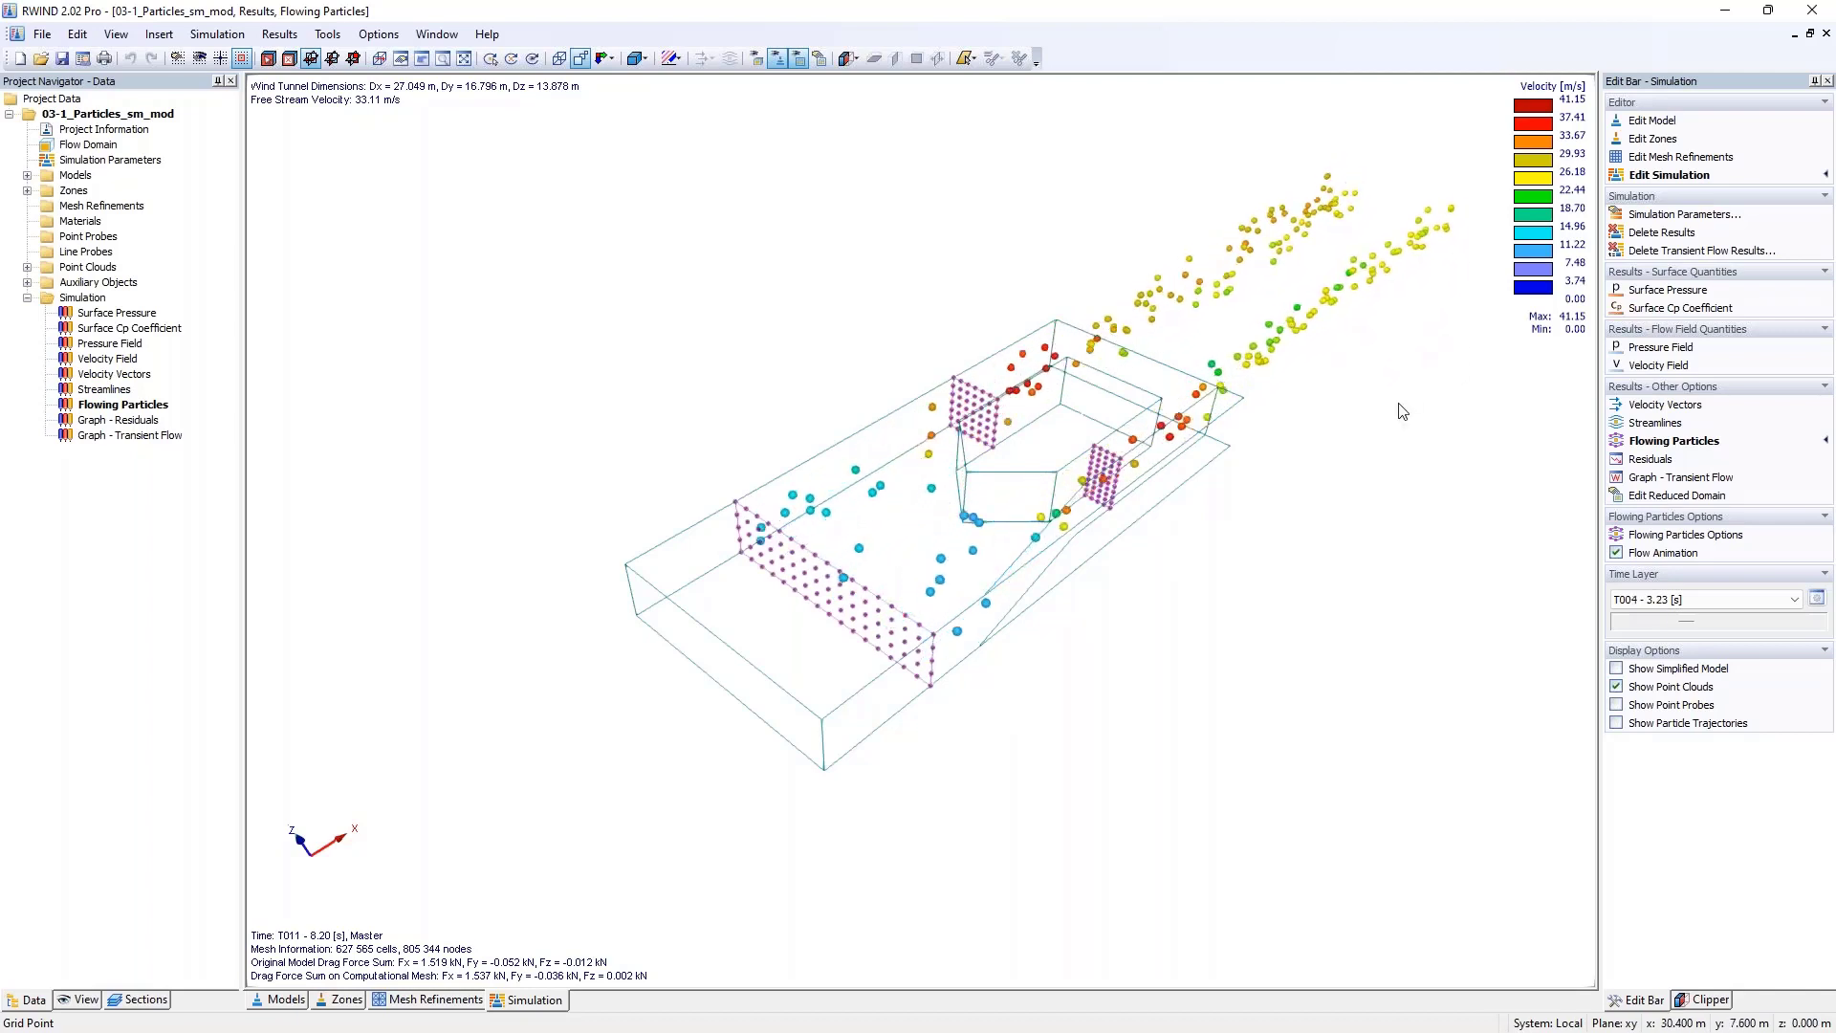
left_click(1616, 553)
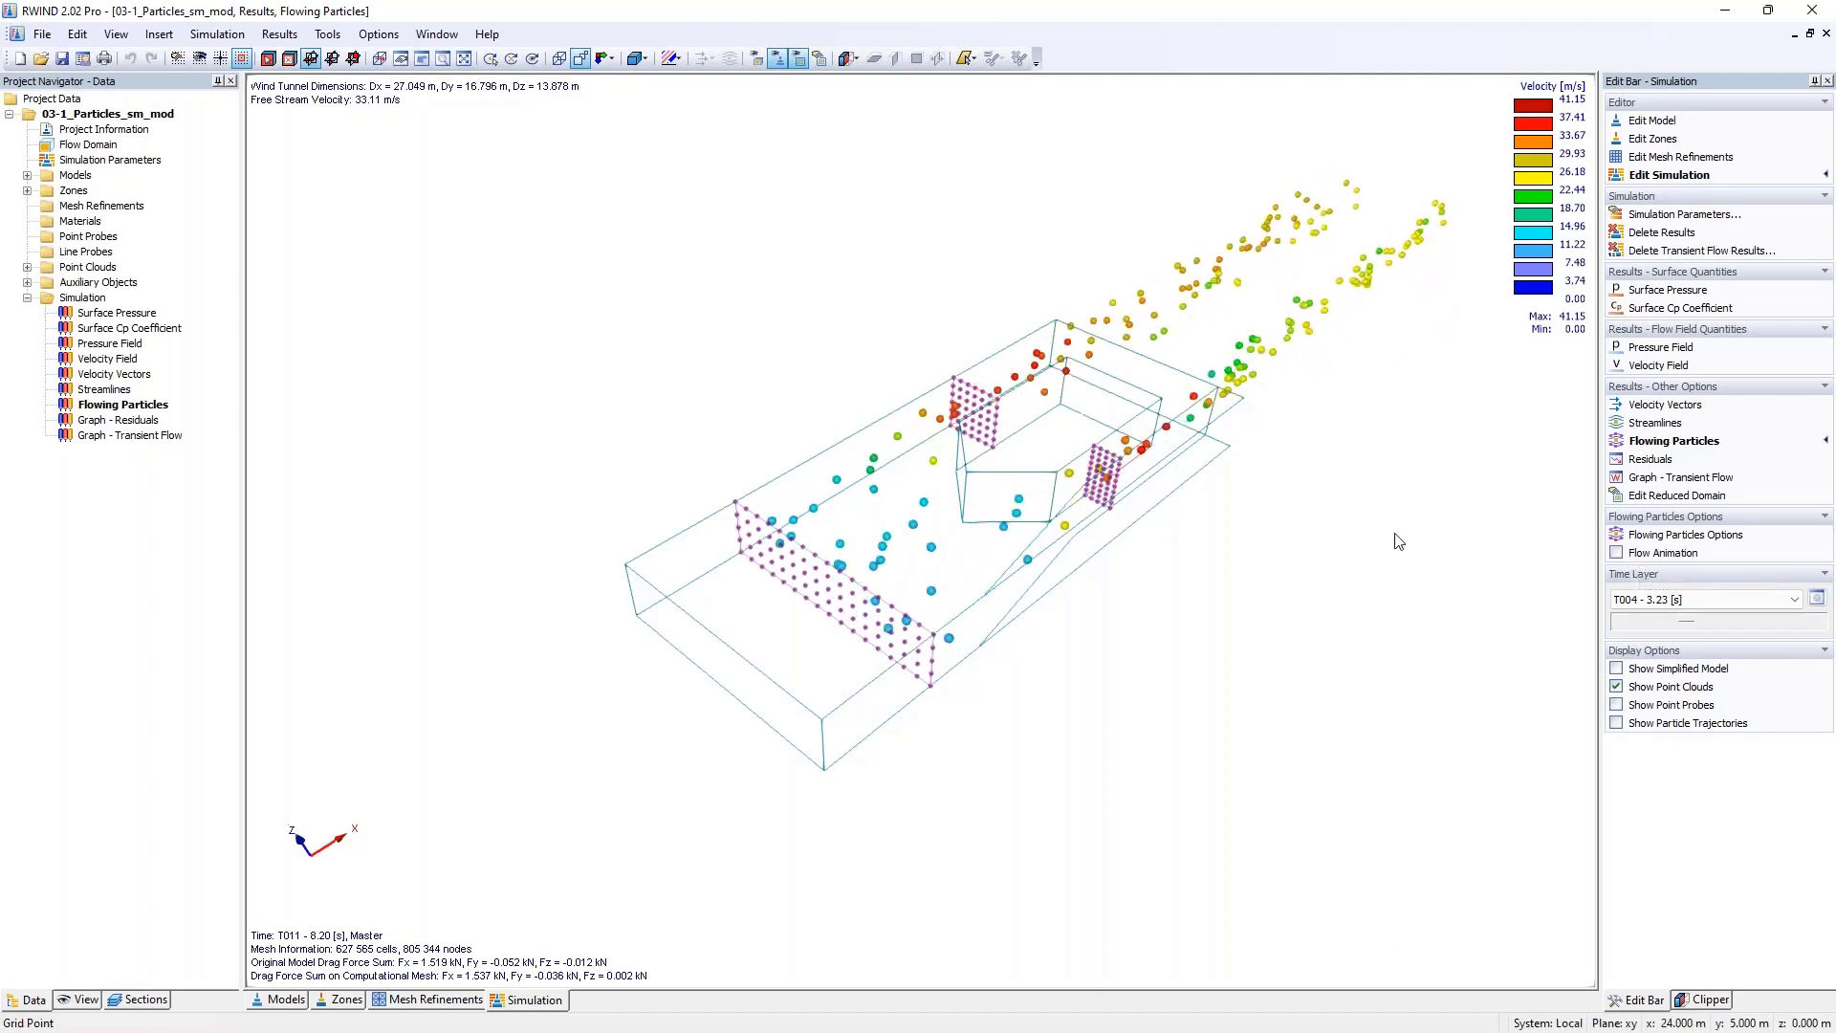
- Switch to the webinar presentation and advance to the Convergence slide
left_click(103, 389)
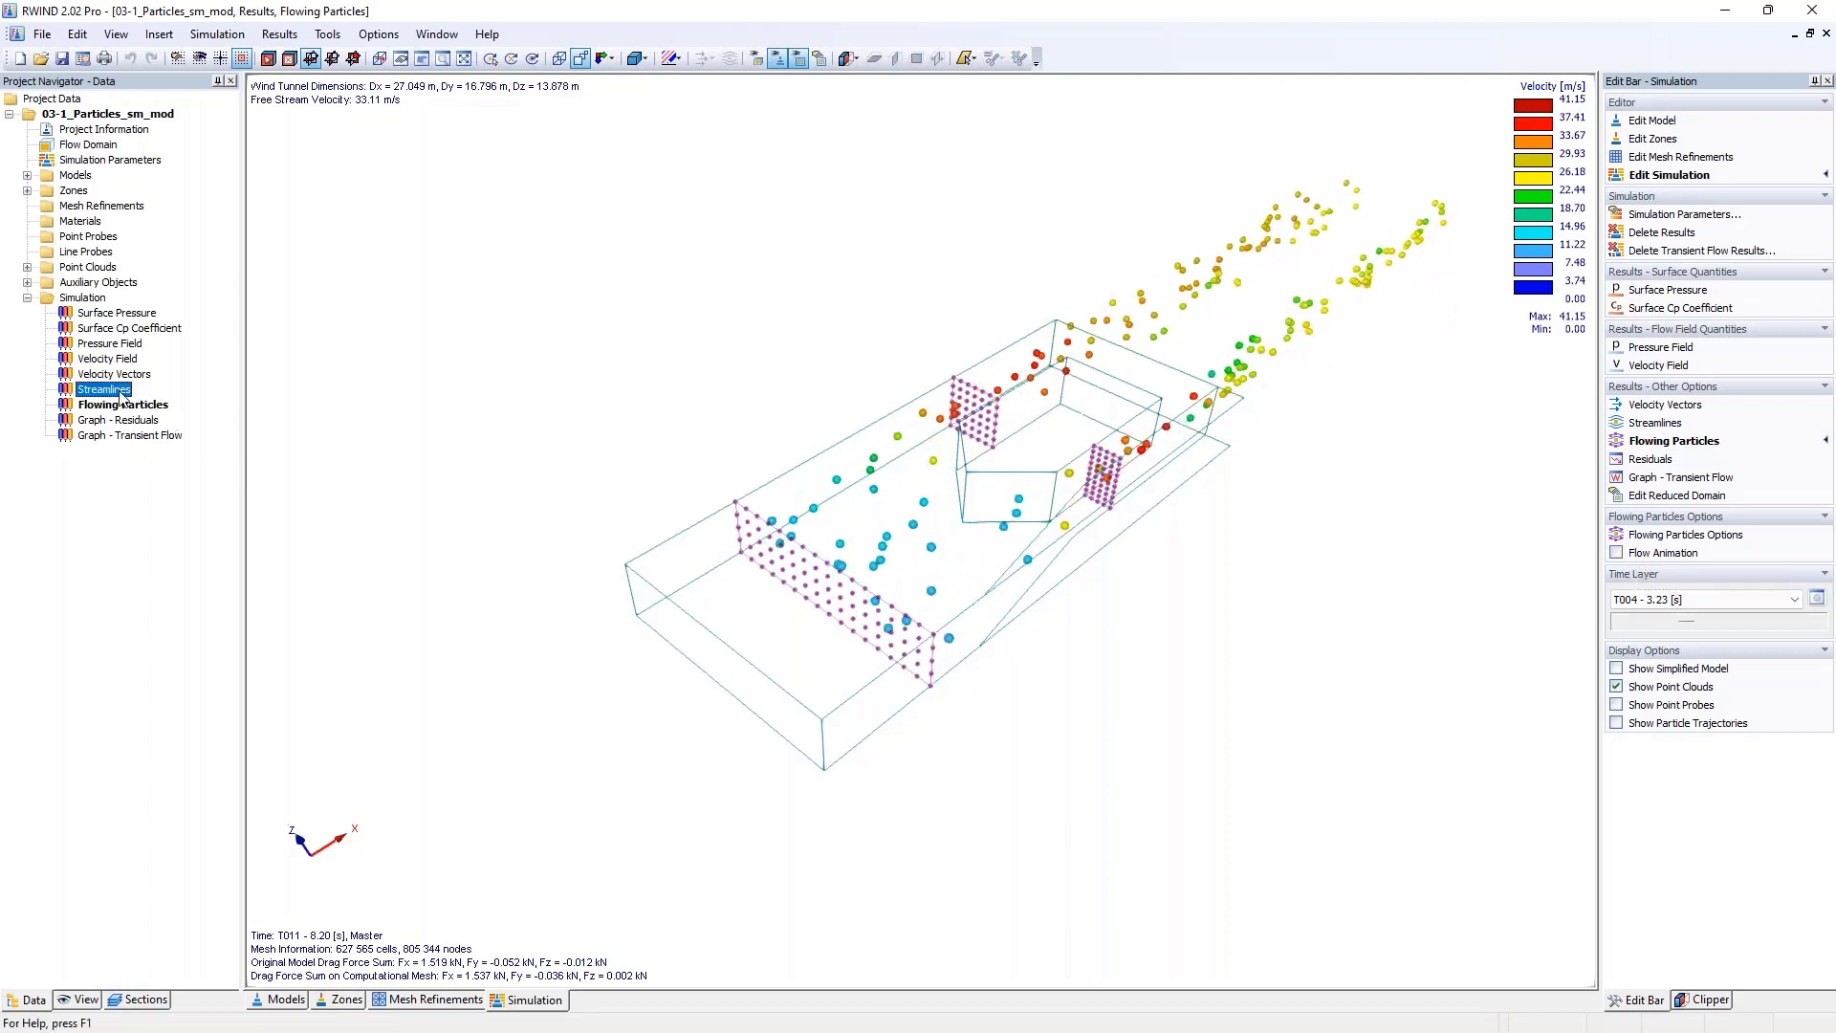
left_click(1727, 17)
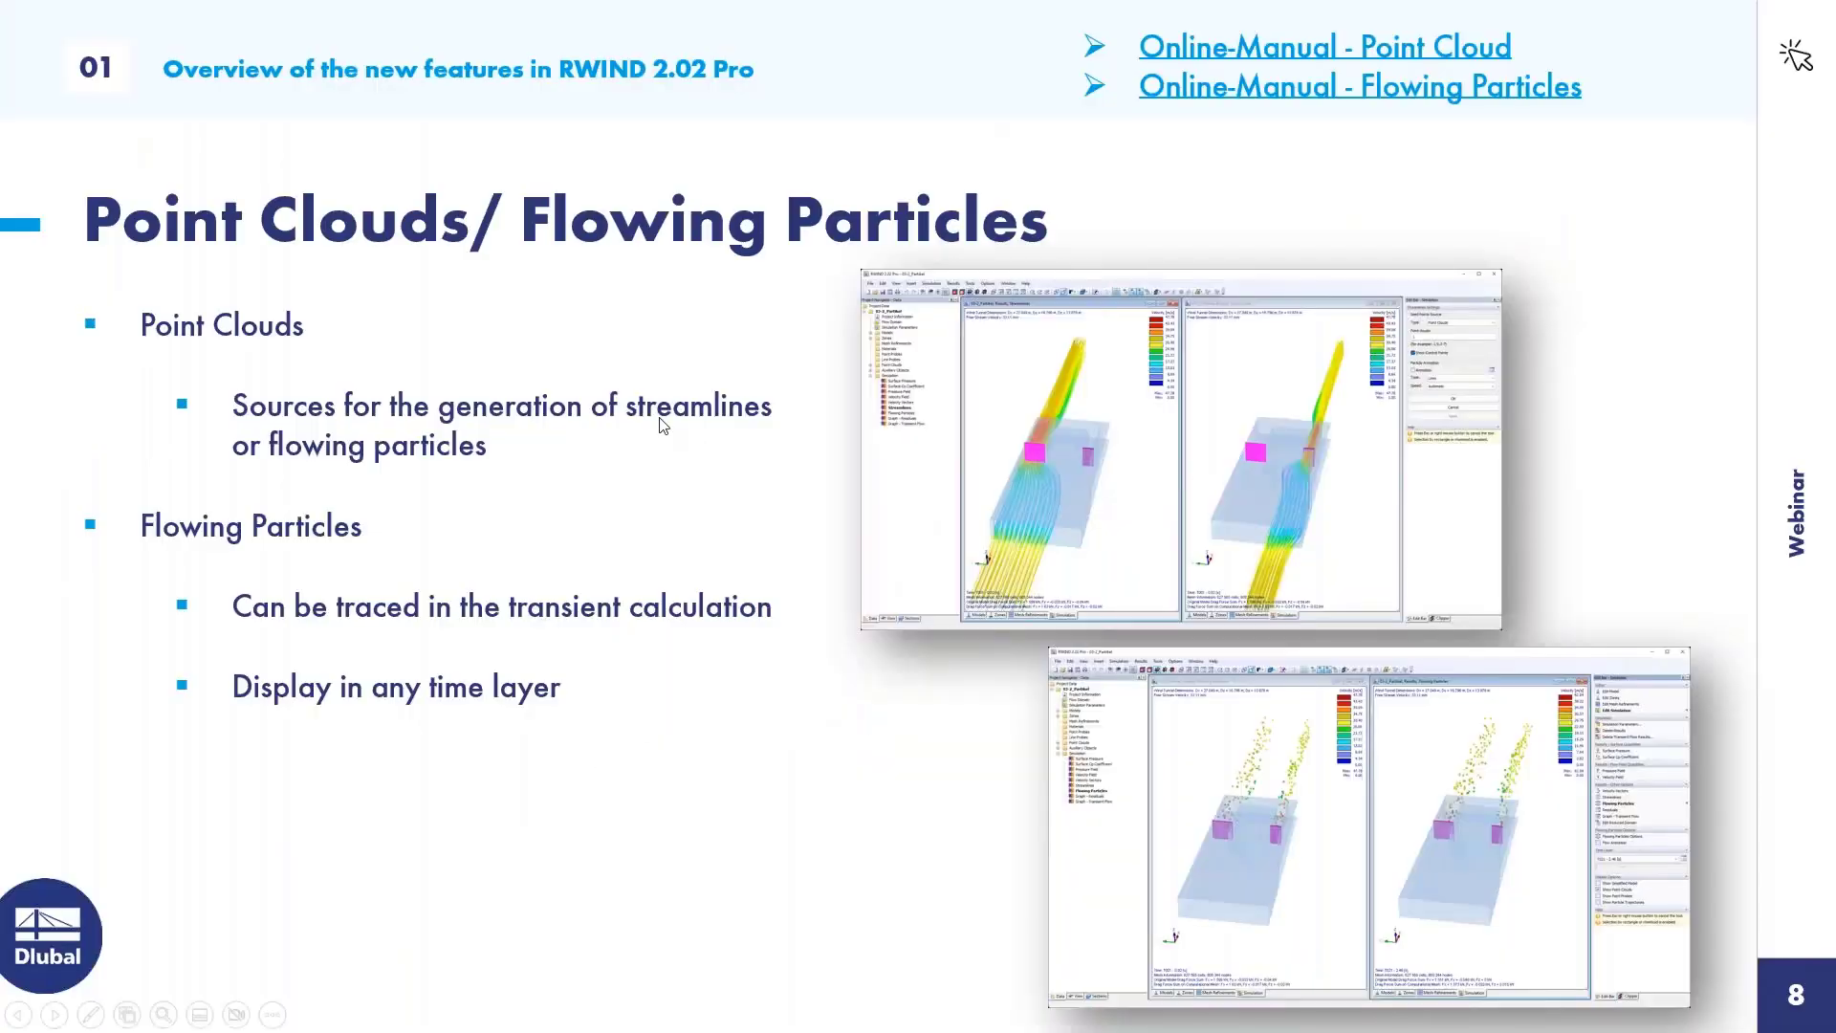
key("Right")
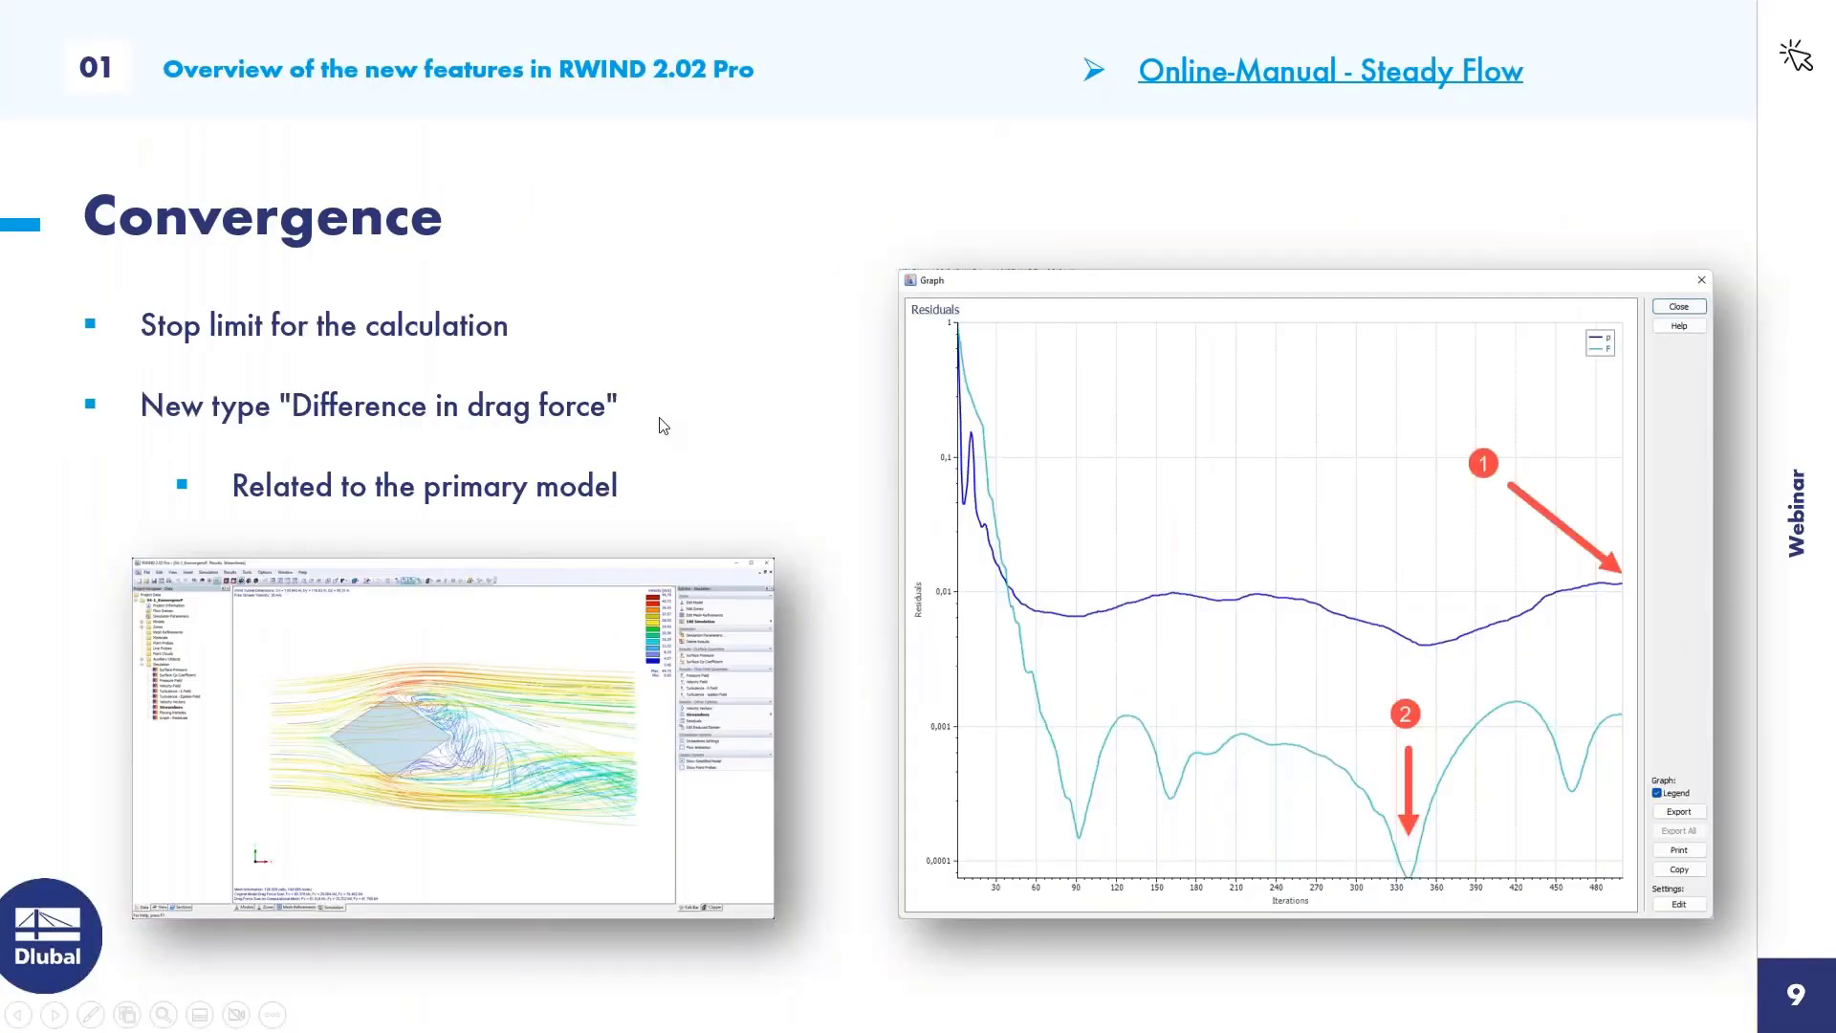
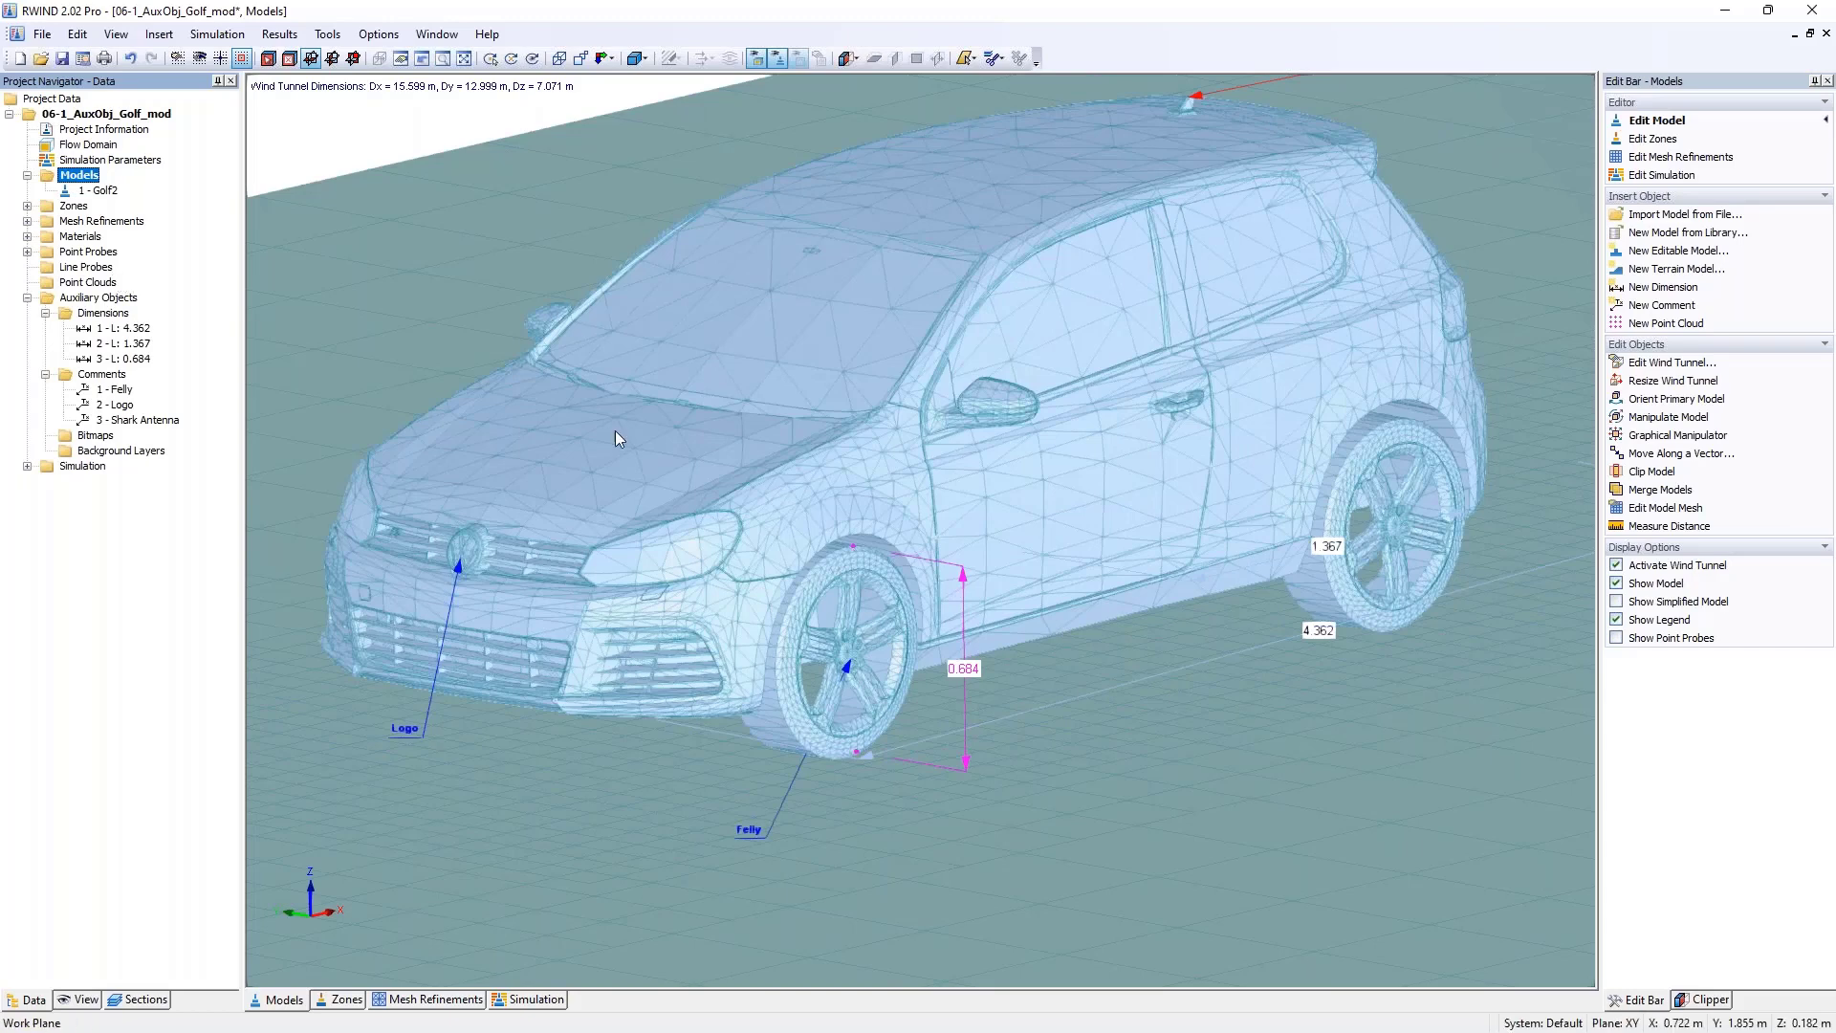
- Measure the closed outline of the car's rear side window with a polyline through its four corners and end the measurement
left_click(1146, 763)
middle_click_drag(1145, 763, 1033, 714)
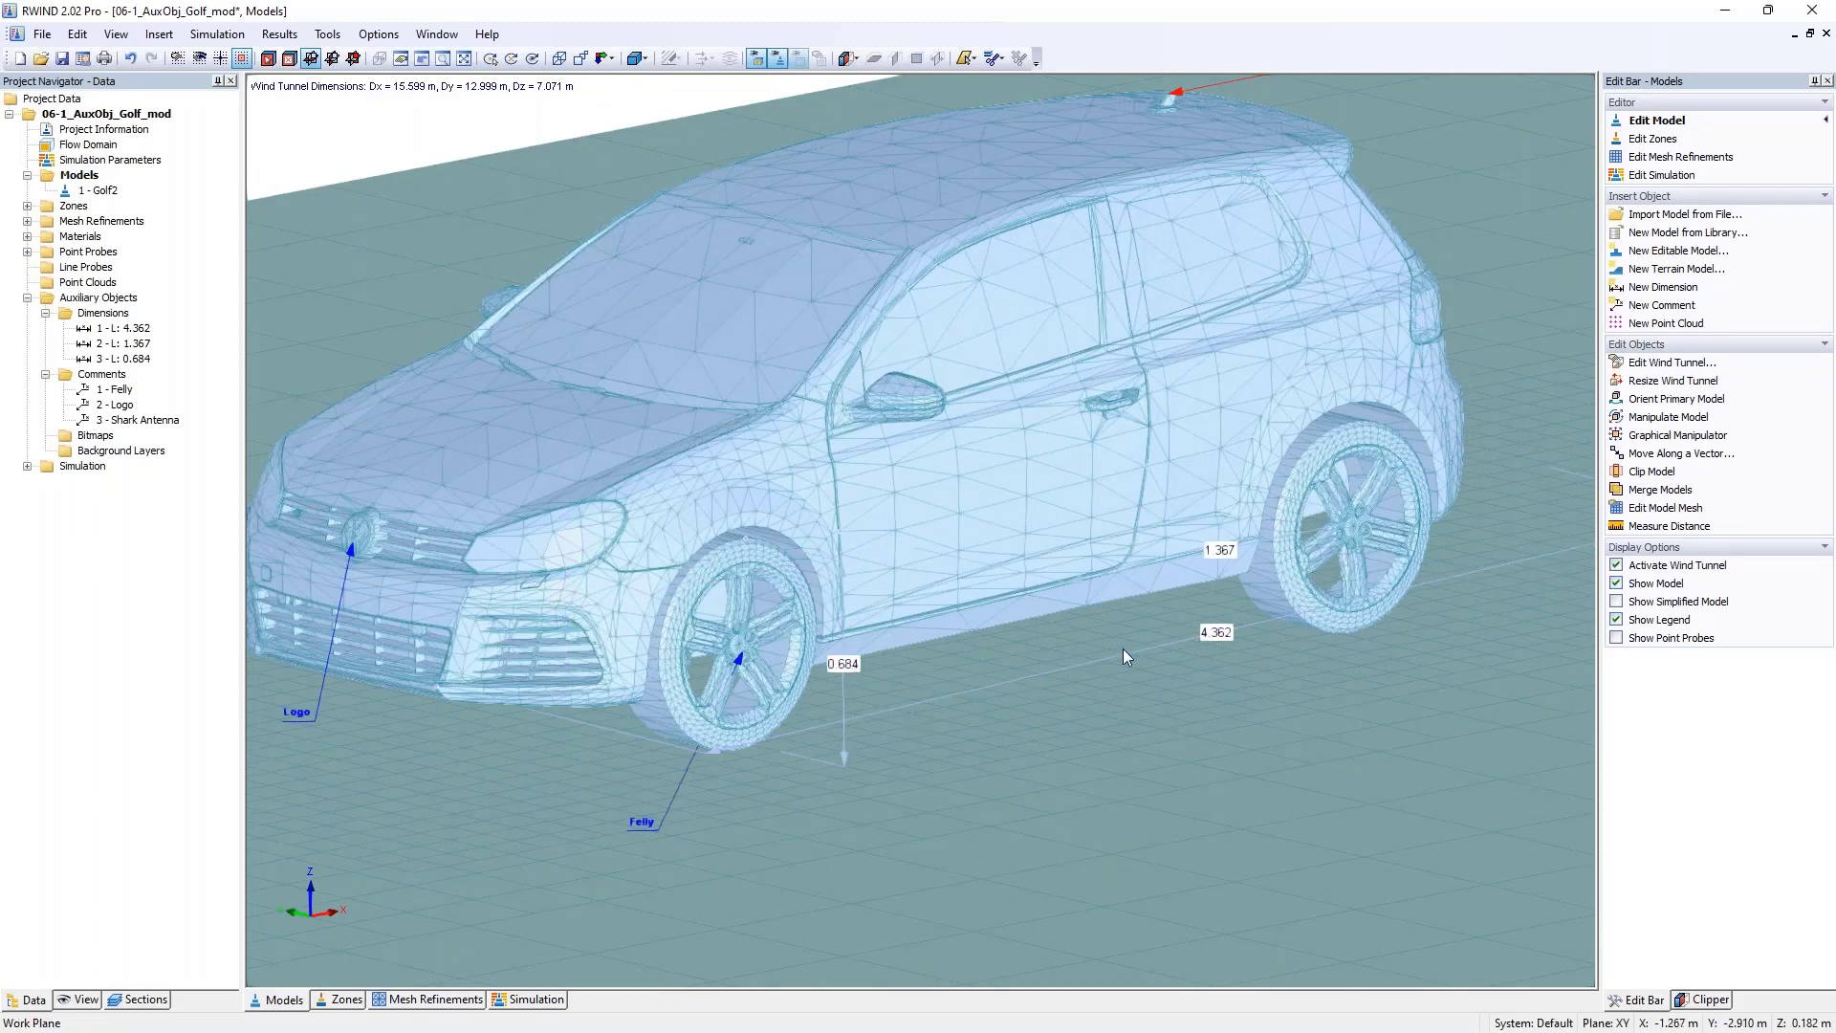
scroll(1144, 644, "down", 3)
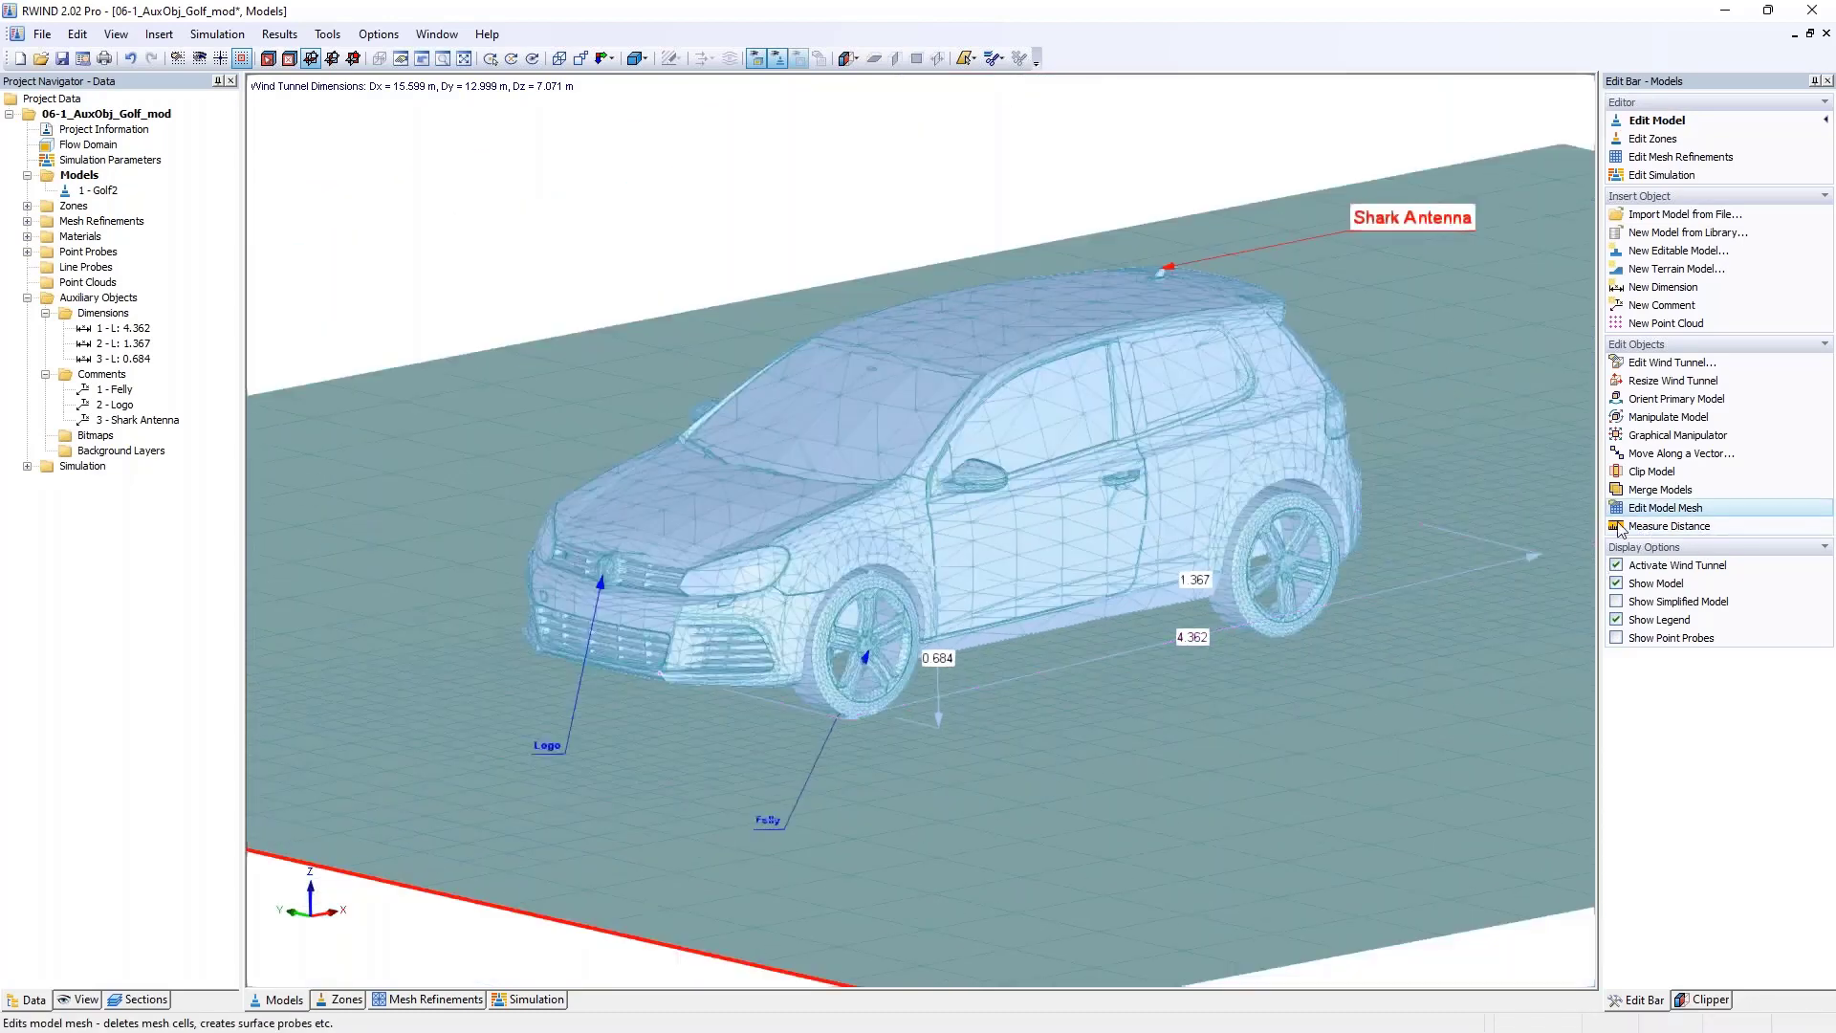
scroll(1146, 386, "up", 3)
scroll(1146, 384, "up", 2)
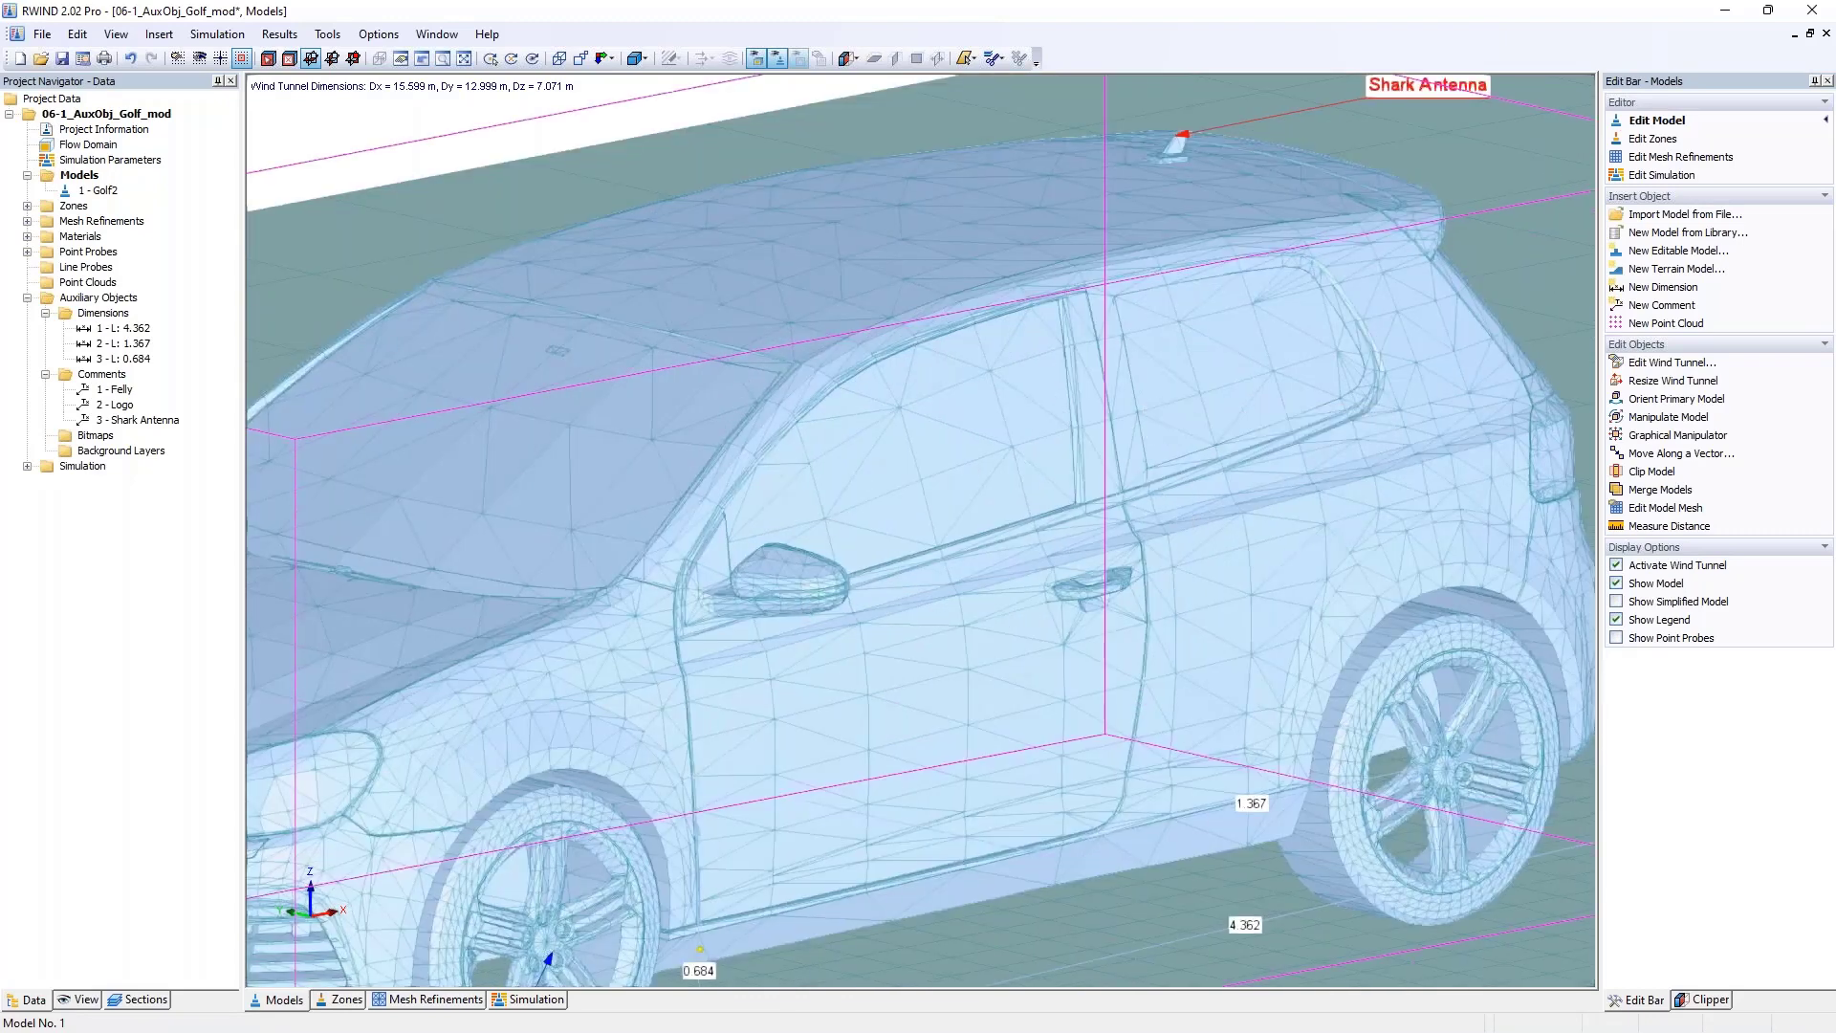
middle_click_drag(1195, 513, 872, 499)
scroll(880, 500, "up", 2)
left_click(1669, 526)
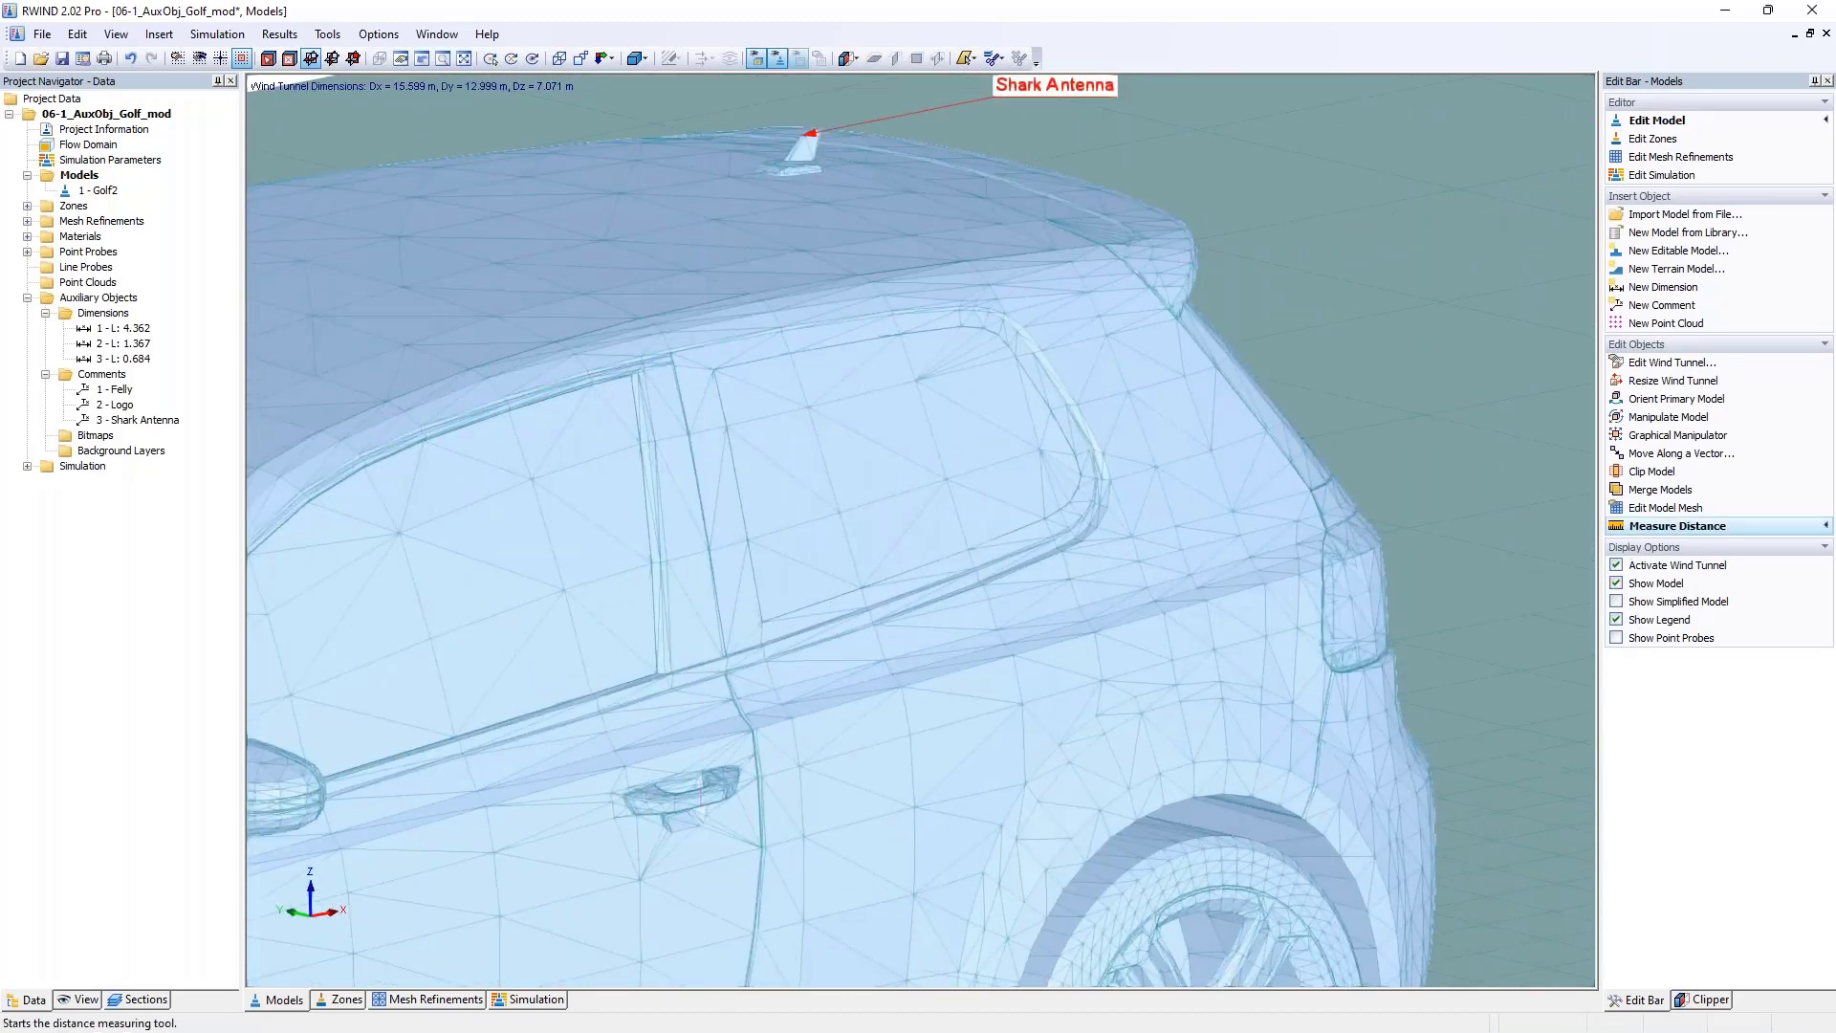
left_click(762, 621)
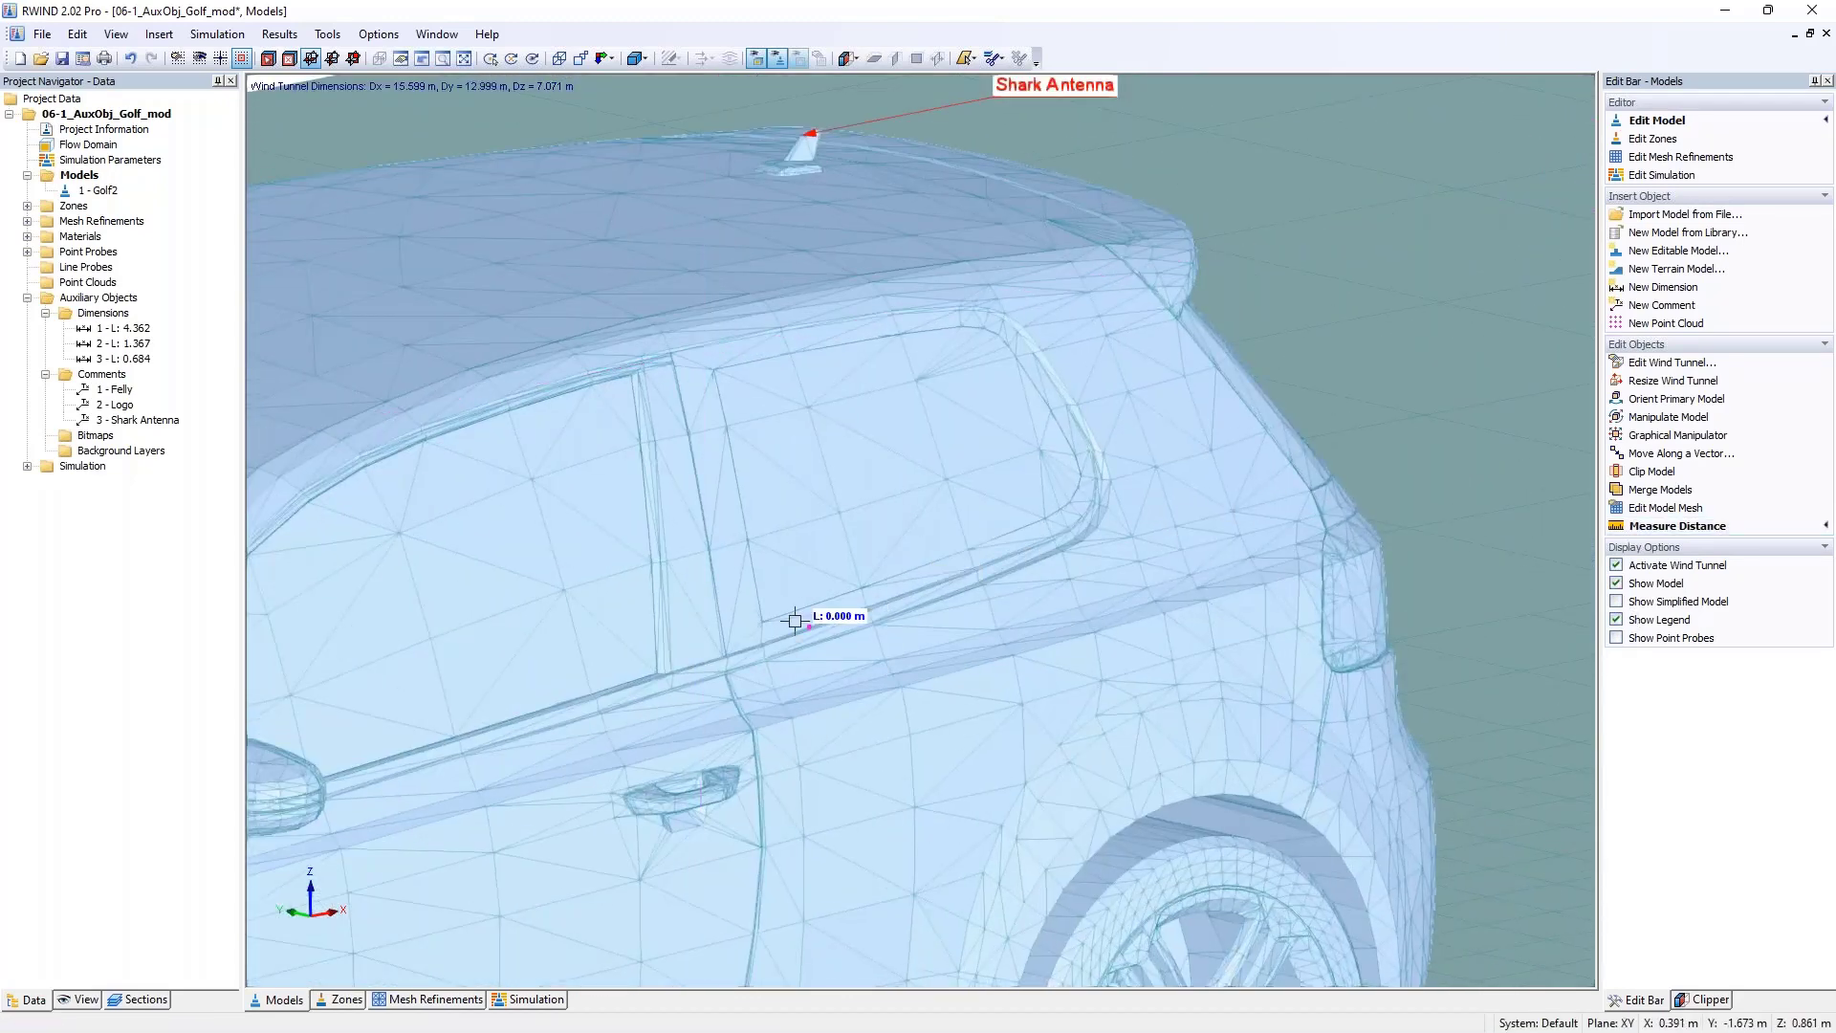
left_click(1091, 500)
left_click(985, 330)
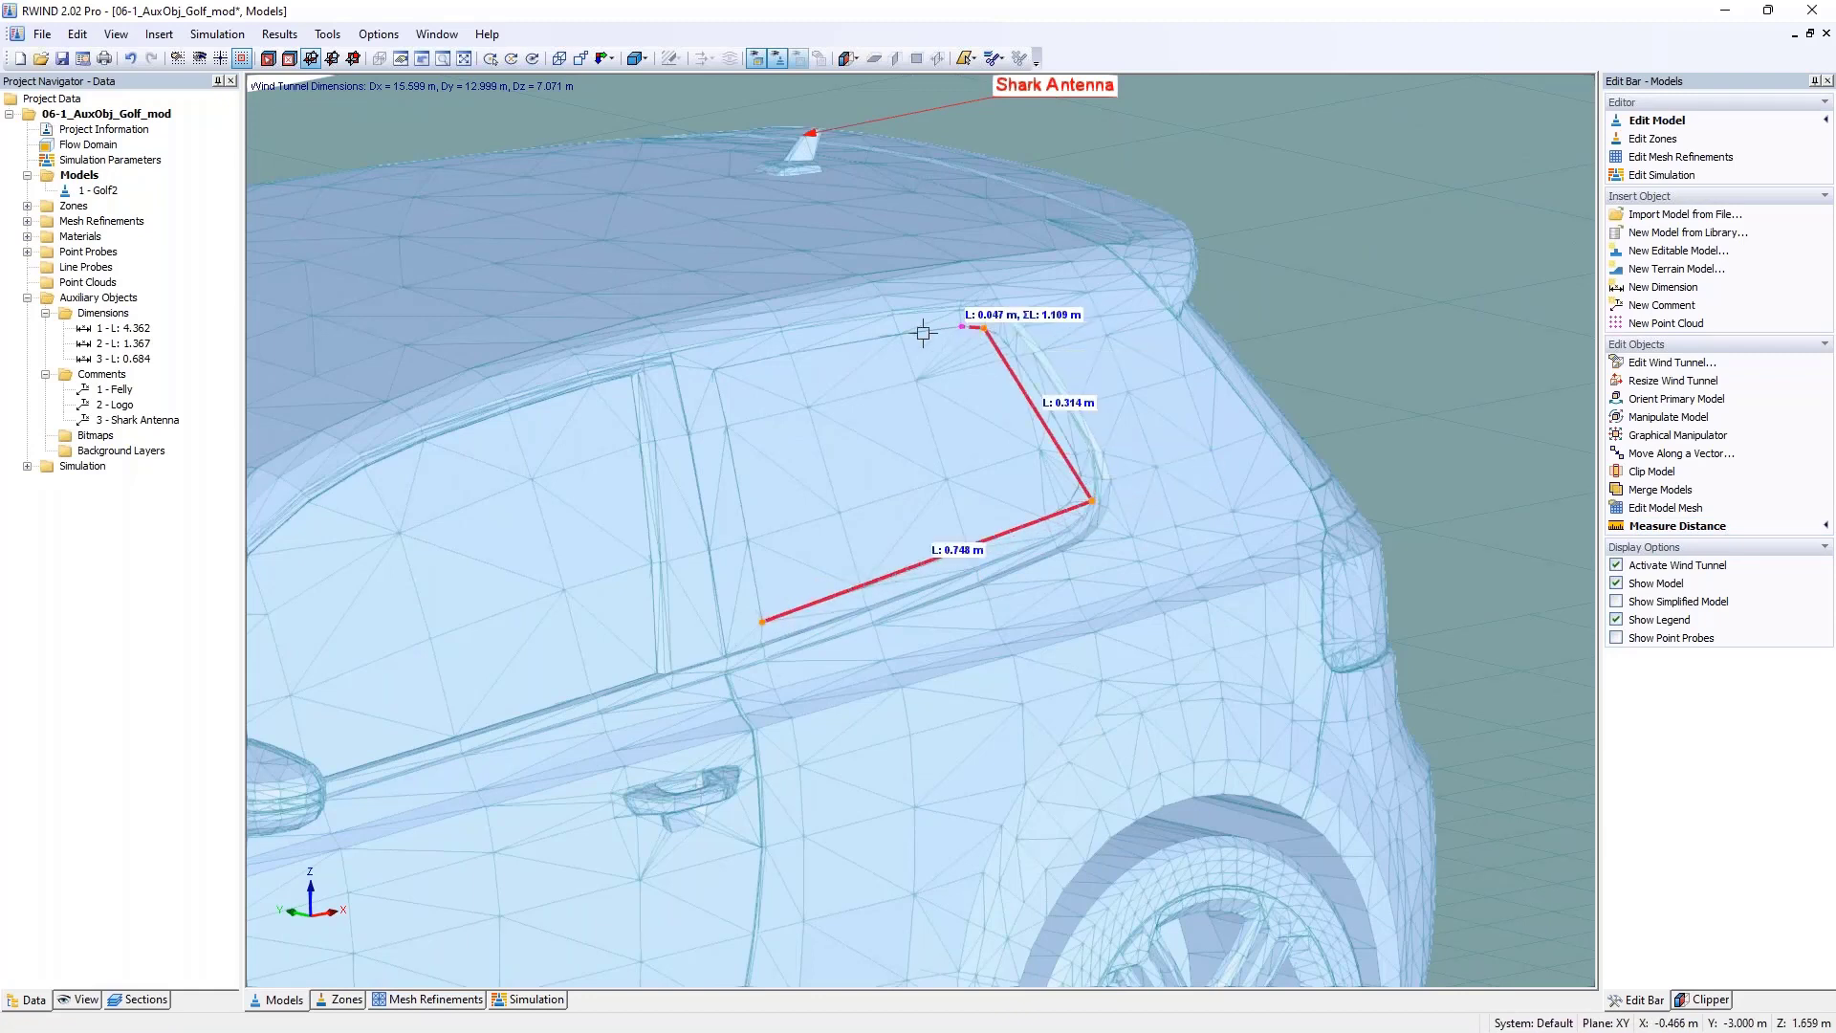
left_click(714, 369)
left_click(760, 621)
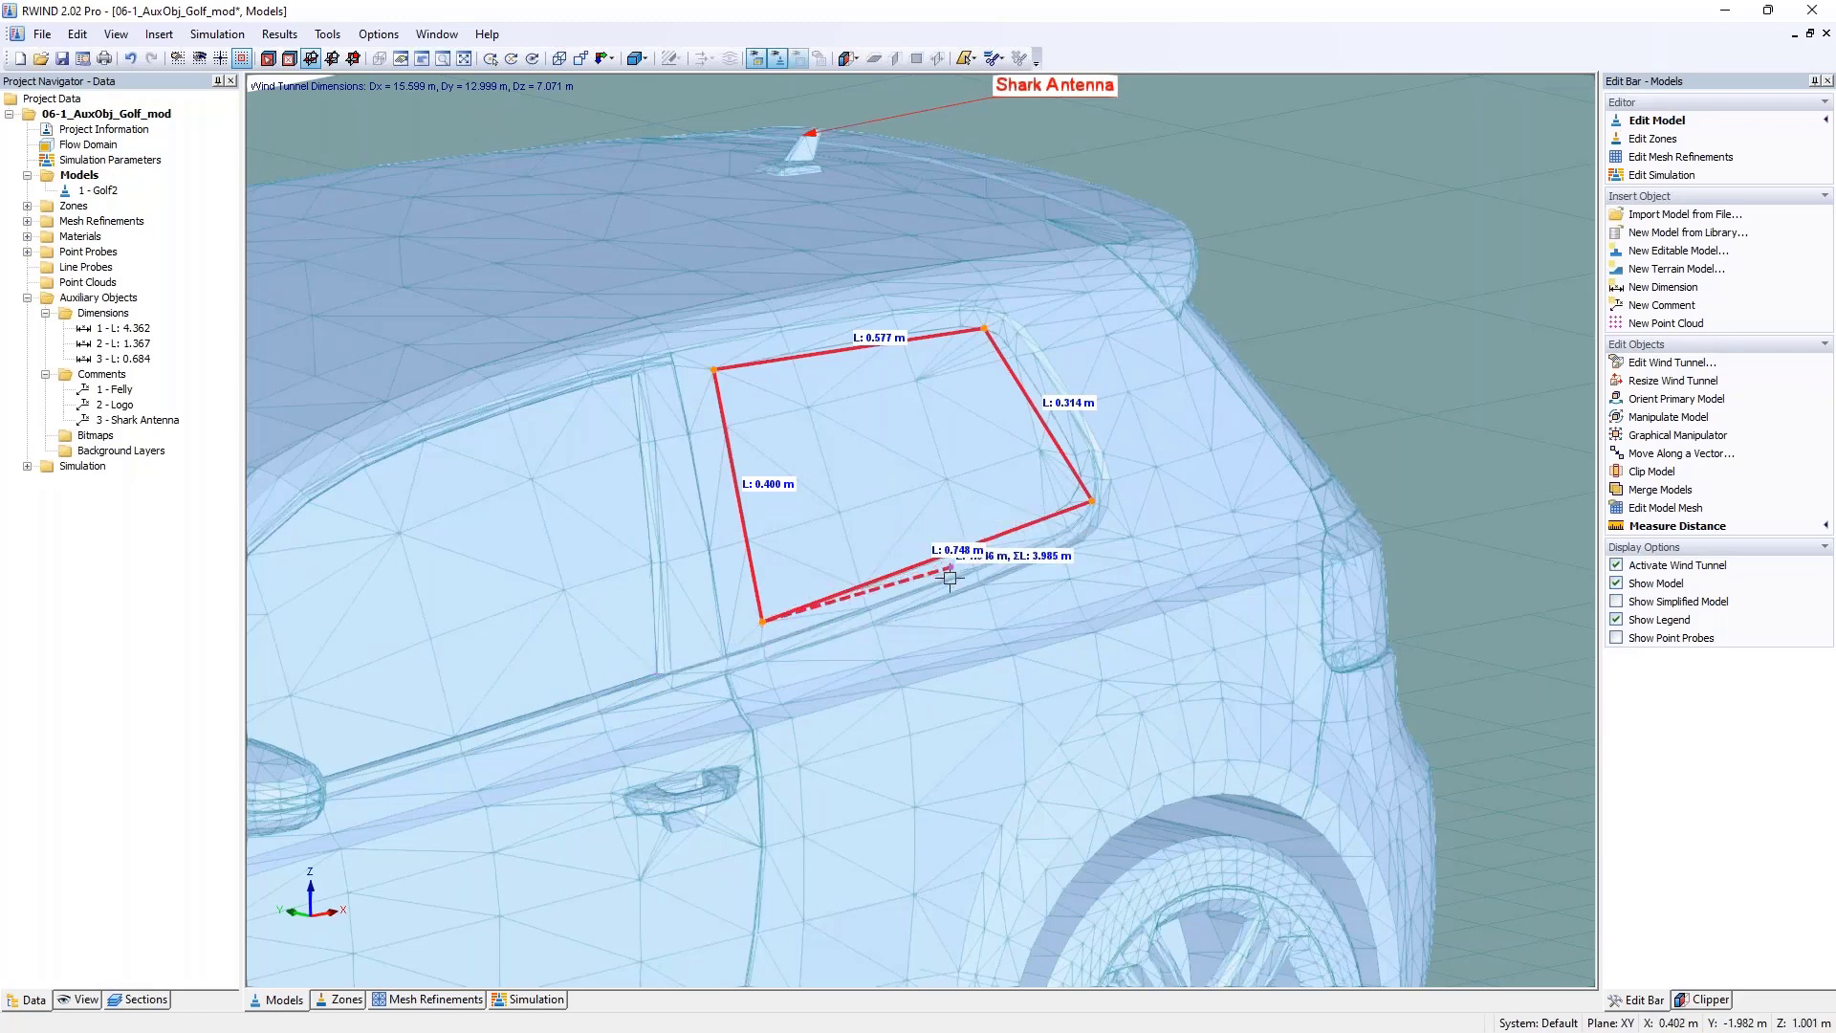
key("Escape")
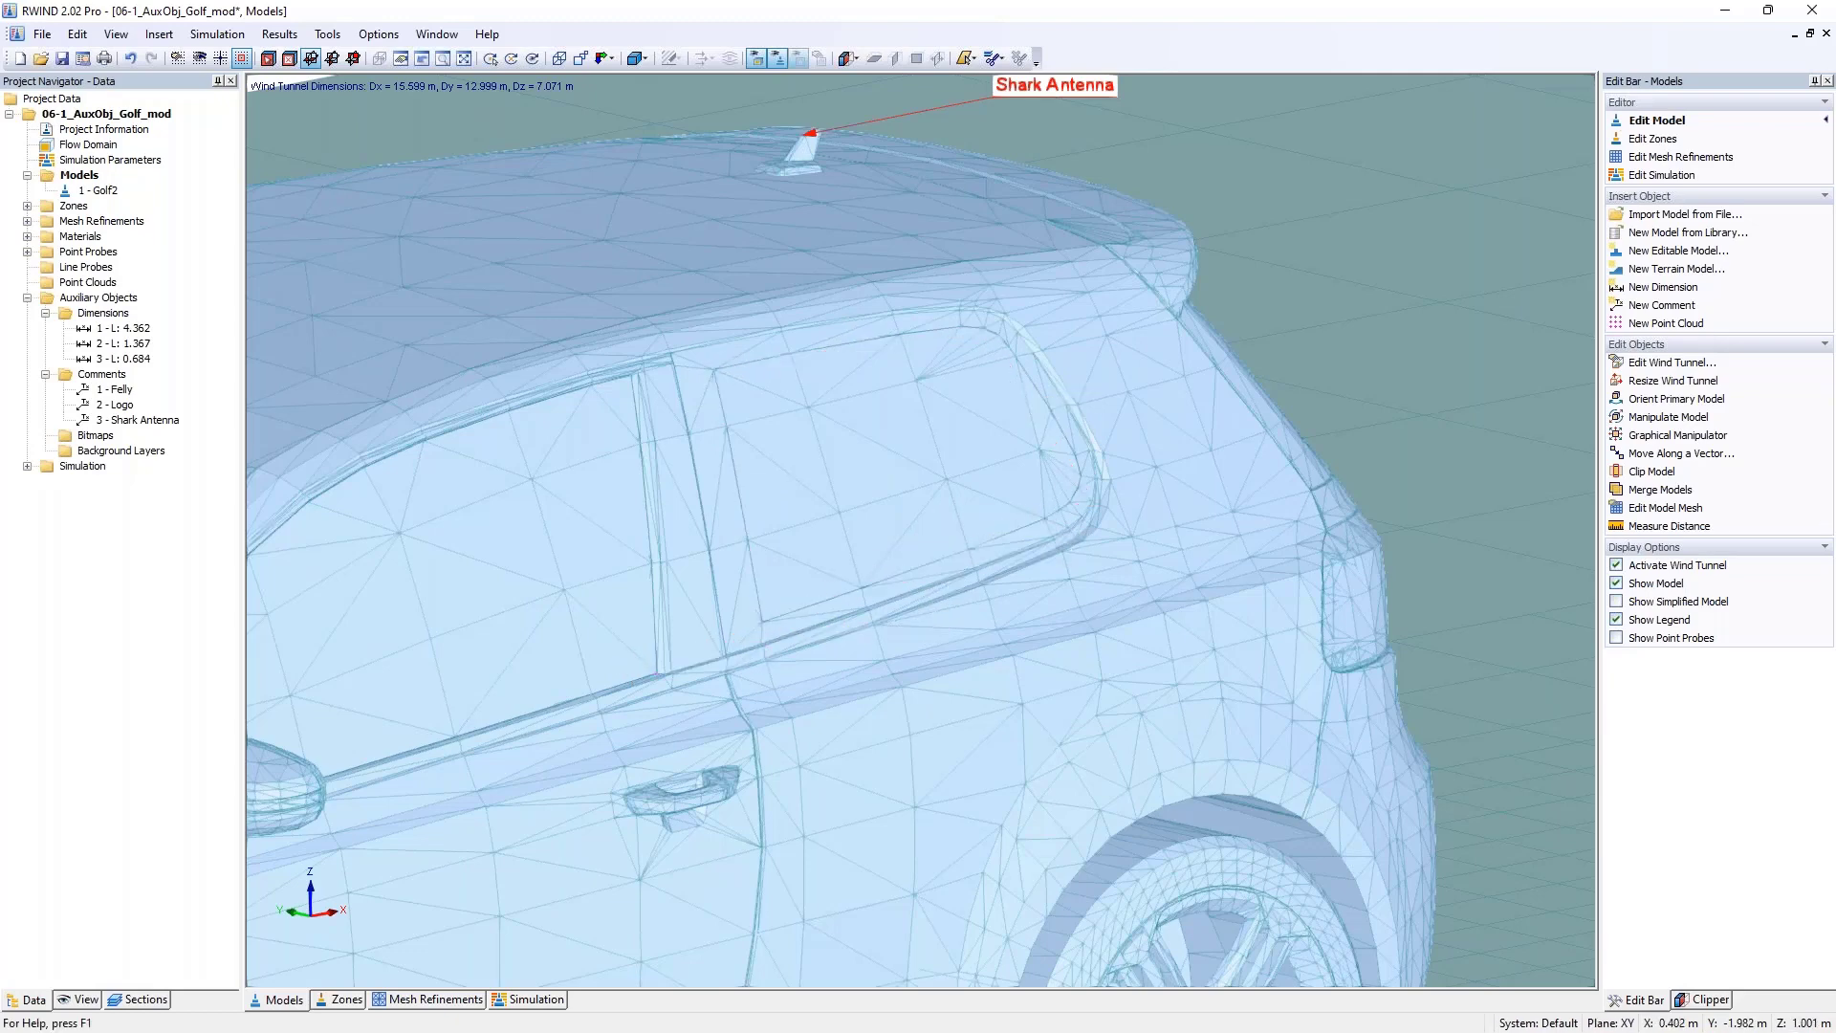
- Measure a single distance between two points on the rear side window's surface and end the measurement
left_click(1645, 528)
left_click(808, 409)
left_click(923, 466)
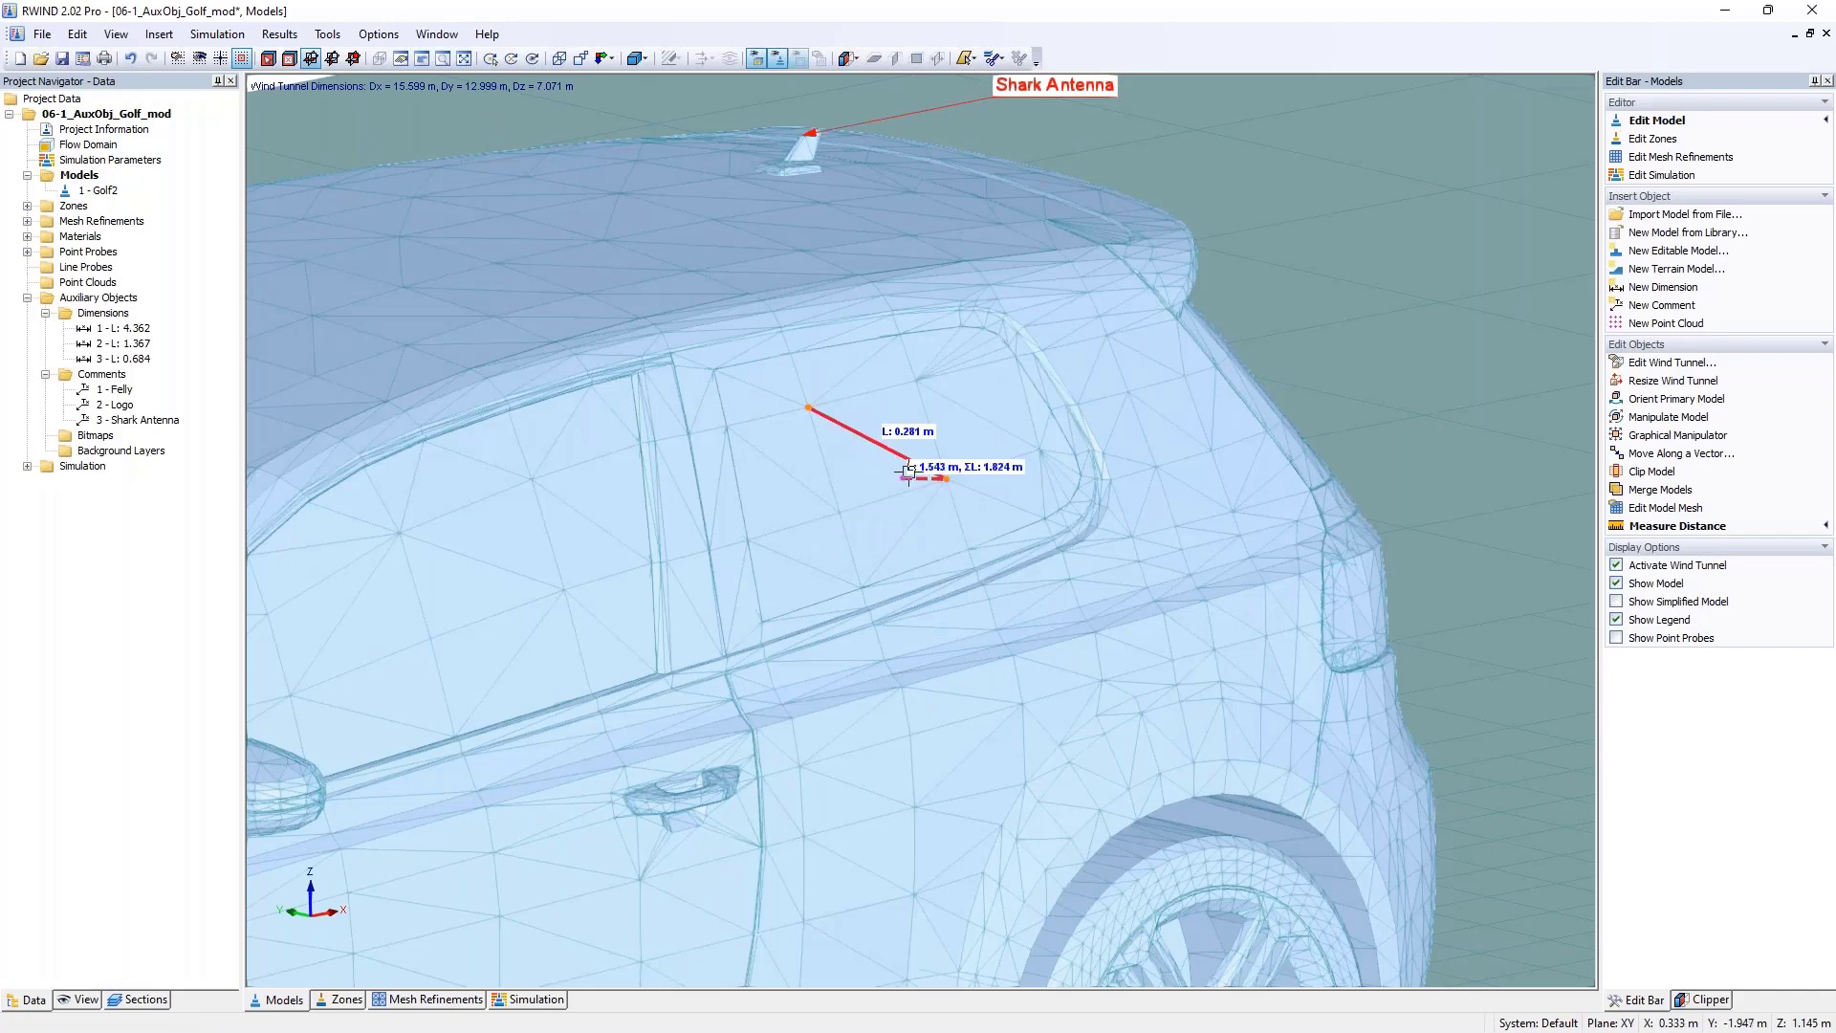
key("Escape")
scroll(907, 473, "down", 5)
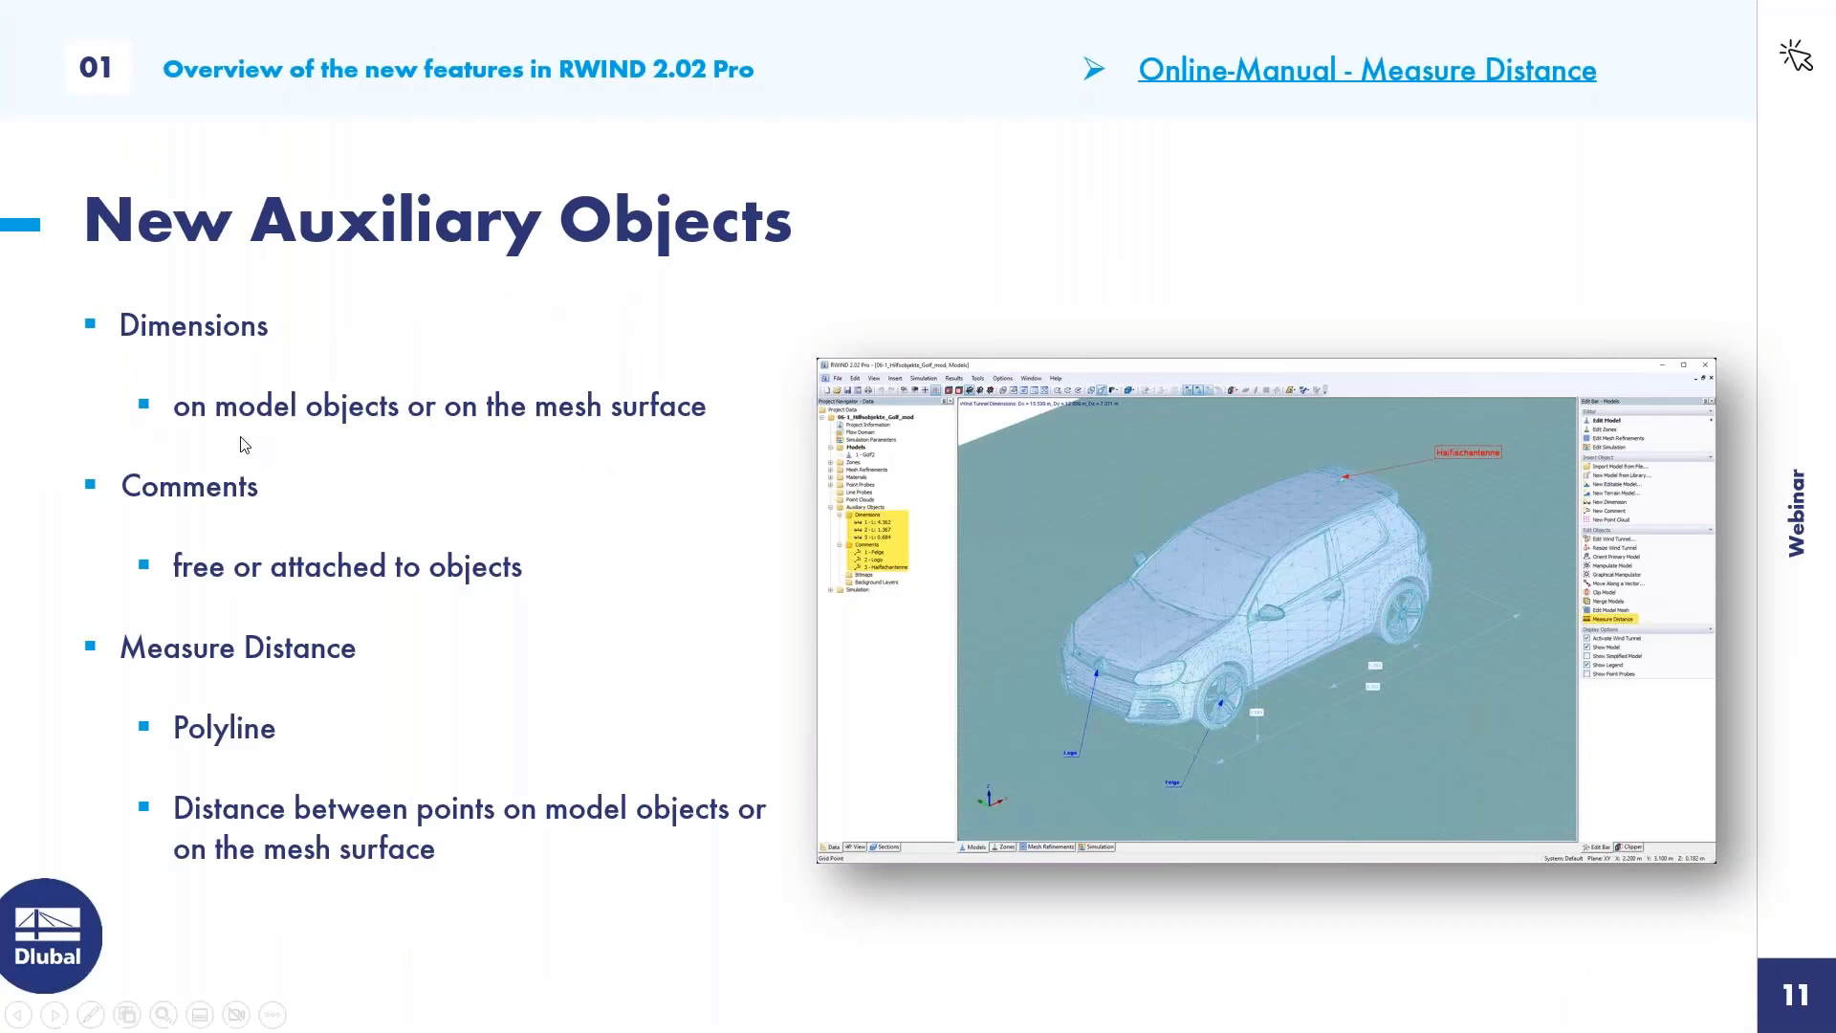
- Advance the presentation to the Graphical Model Editor slide and switch to the 07-1_ModEditor project in RWIND
key("Right")
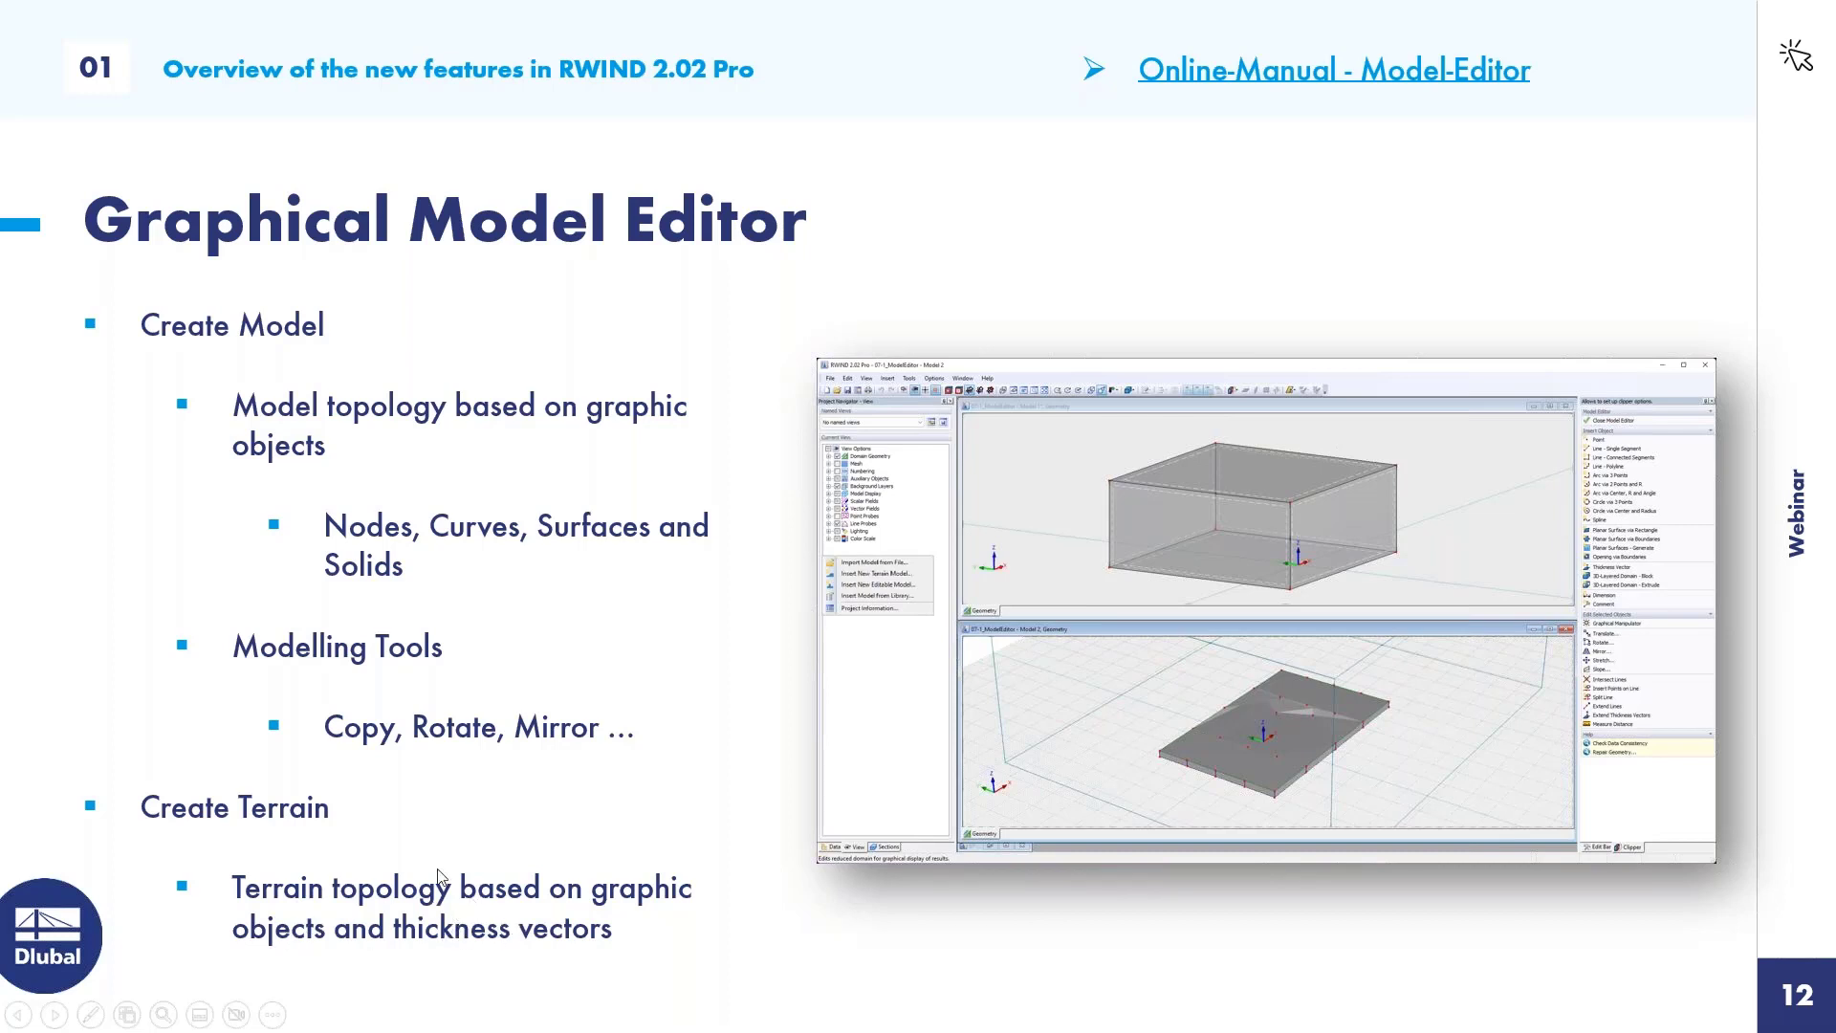
key("alt+Tab")
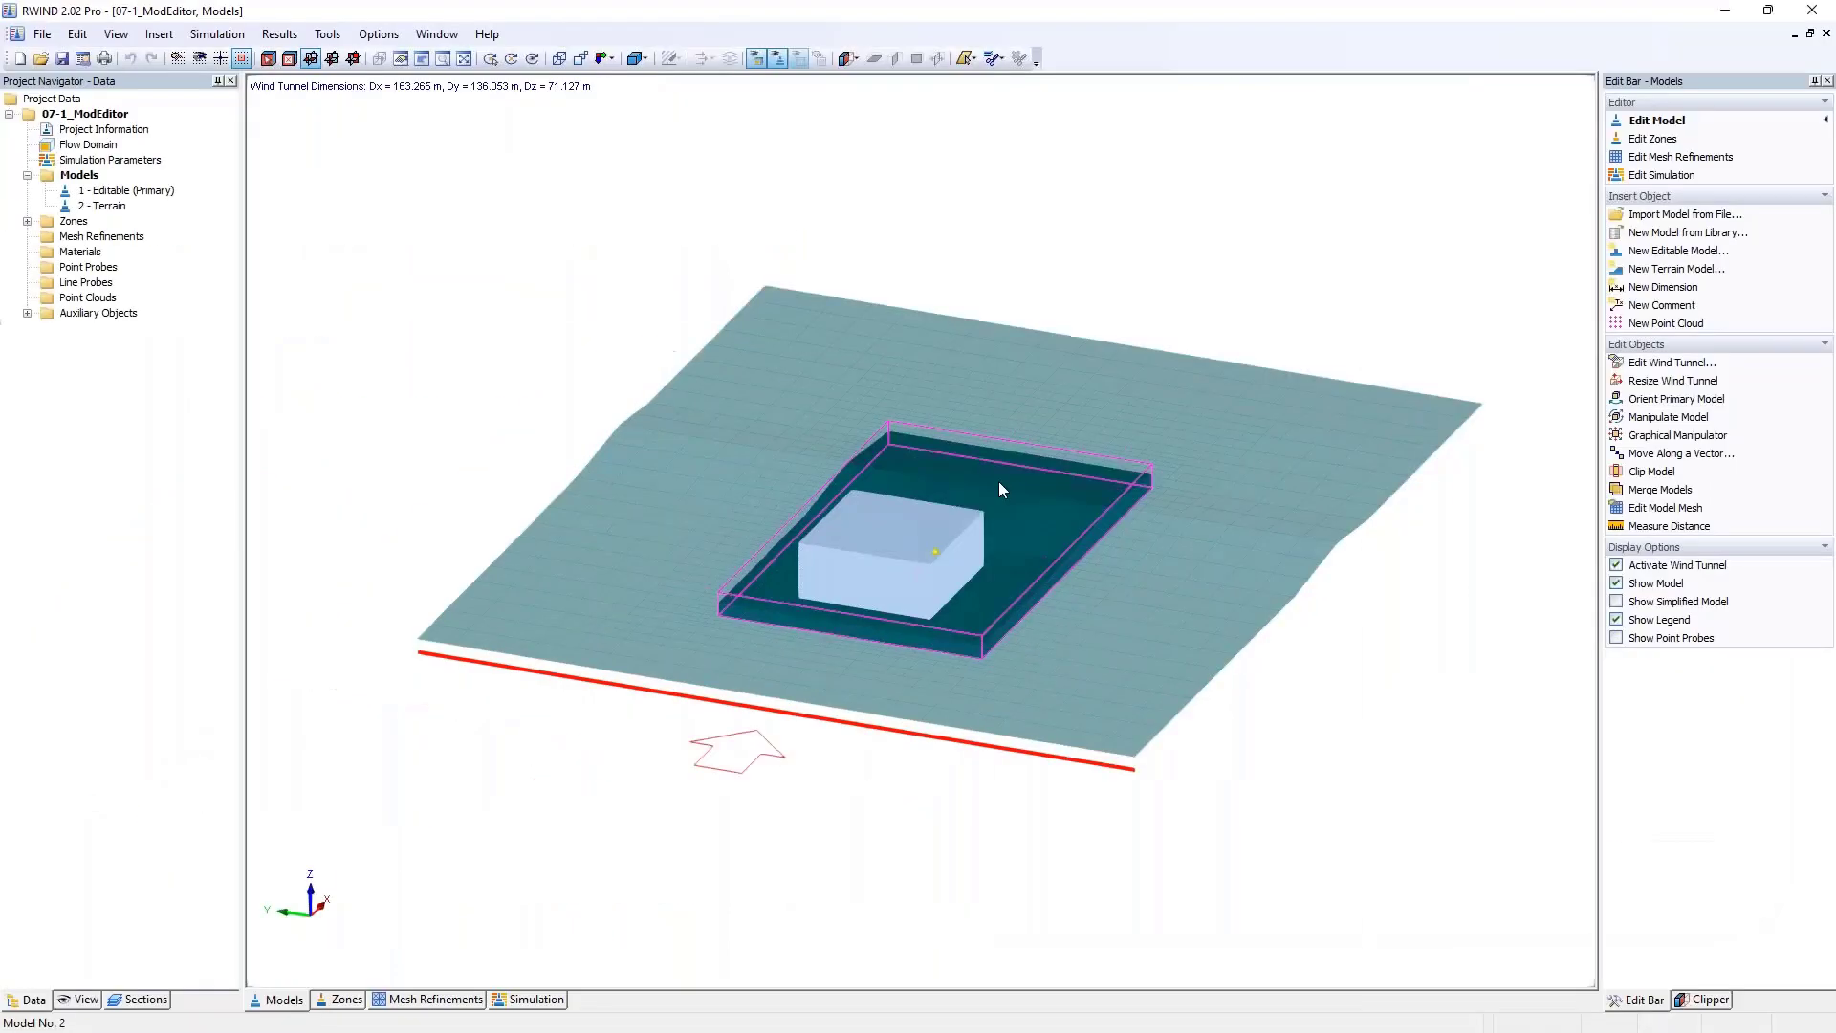
scroll(858, 483, "up", 4)
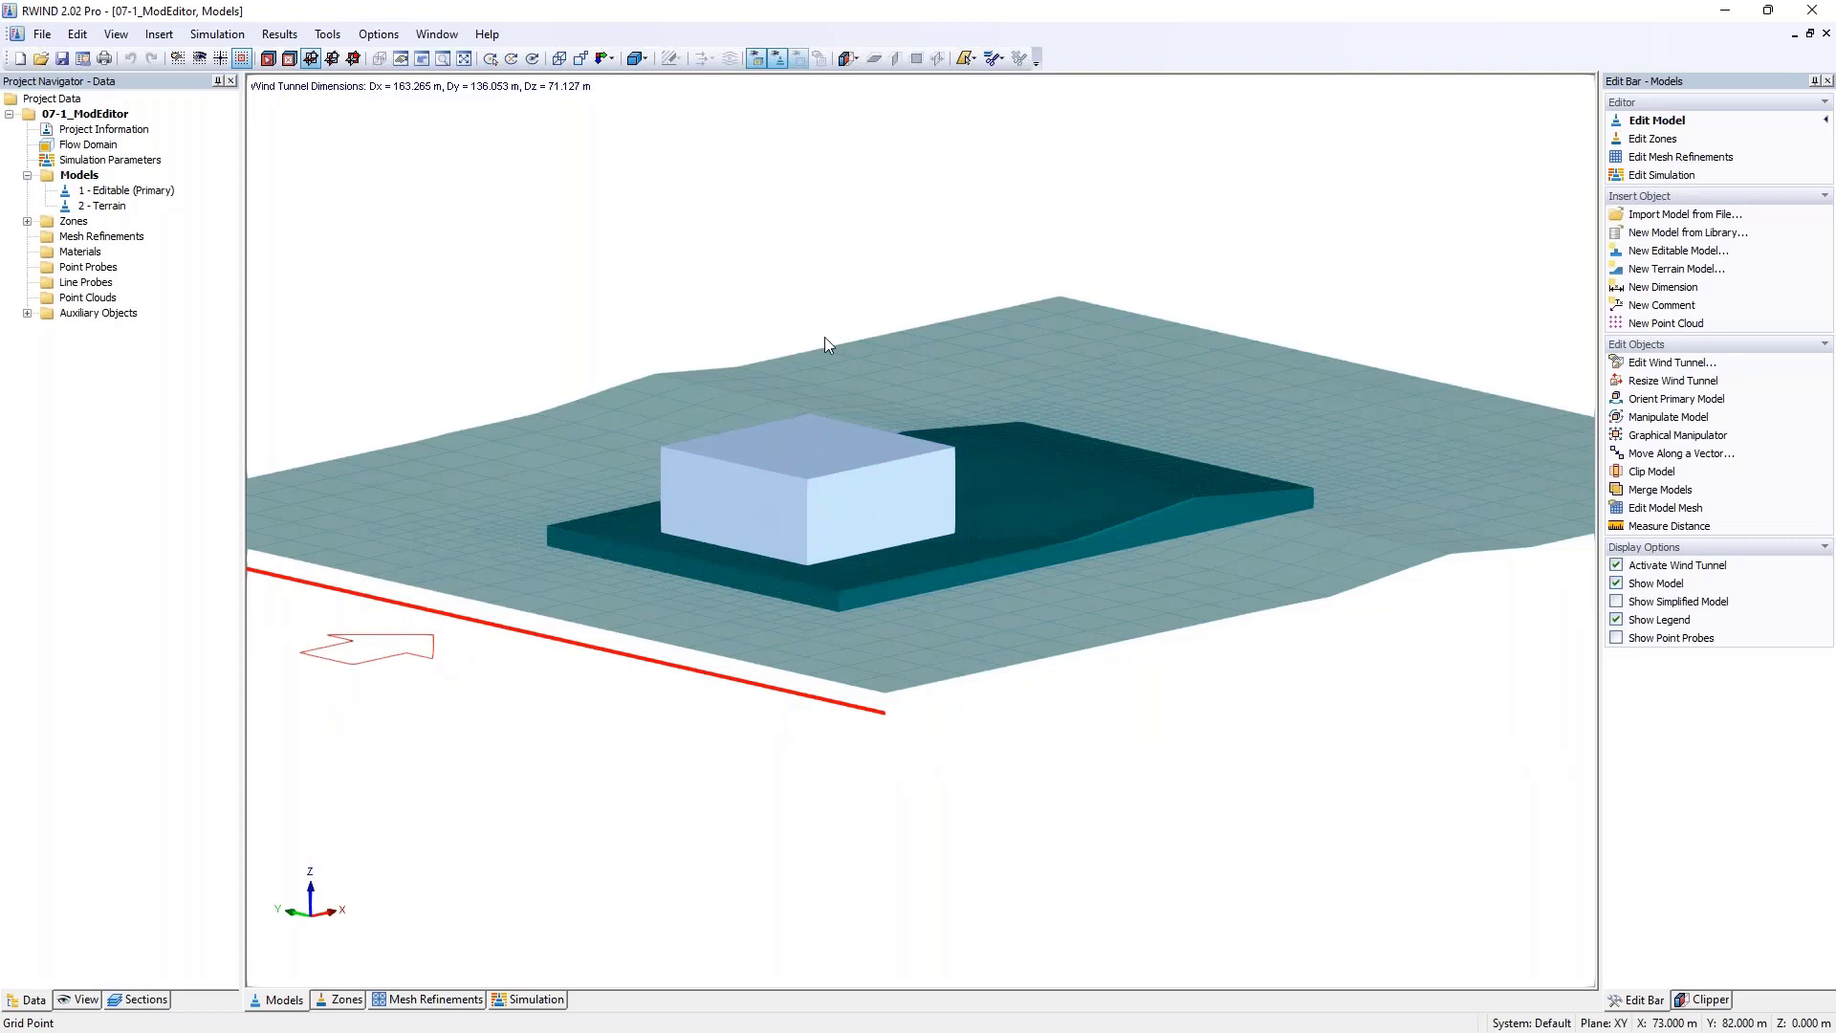
scroll(824, 336, "up", 3)
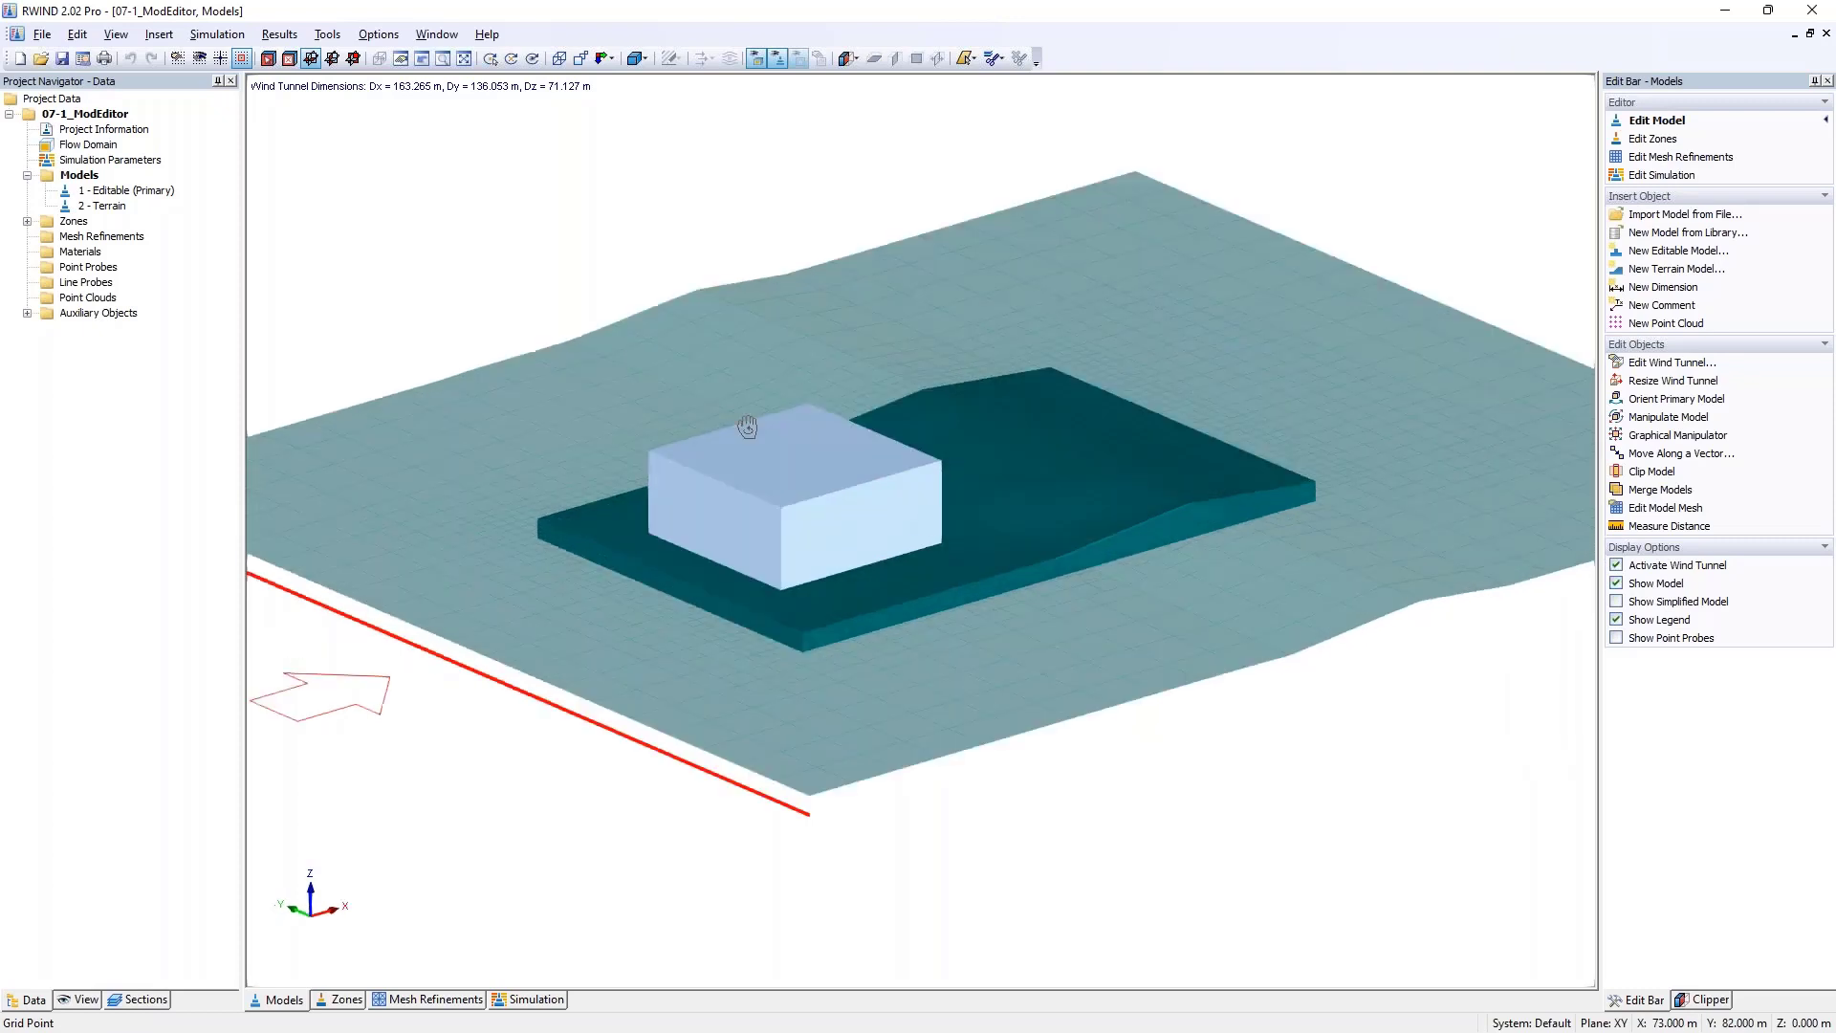
- Open the block-shaped editable model in the Model Editor and view its geometry
right_click(81, 177)
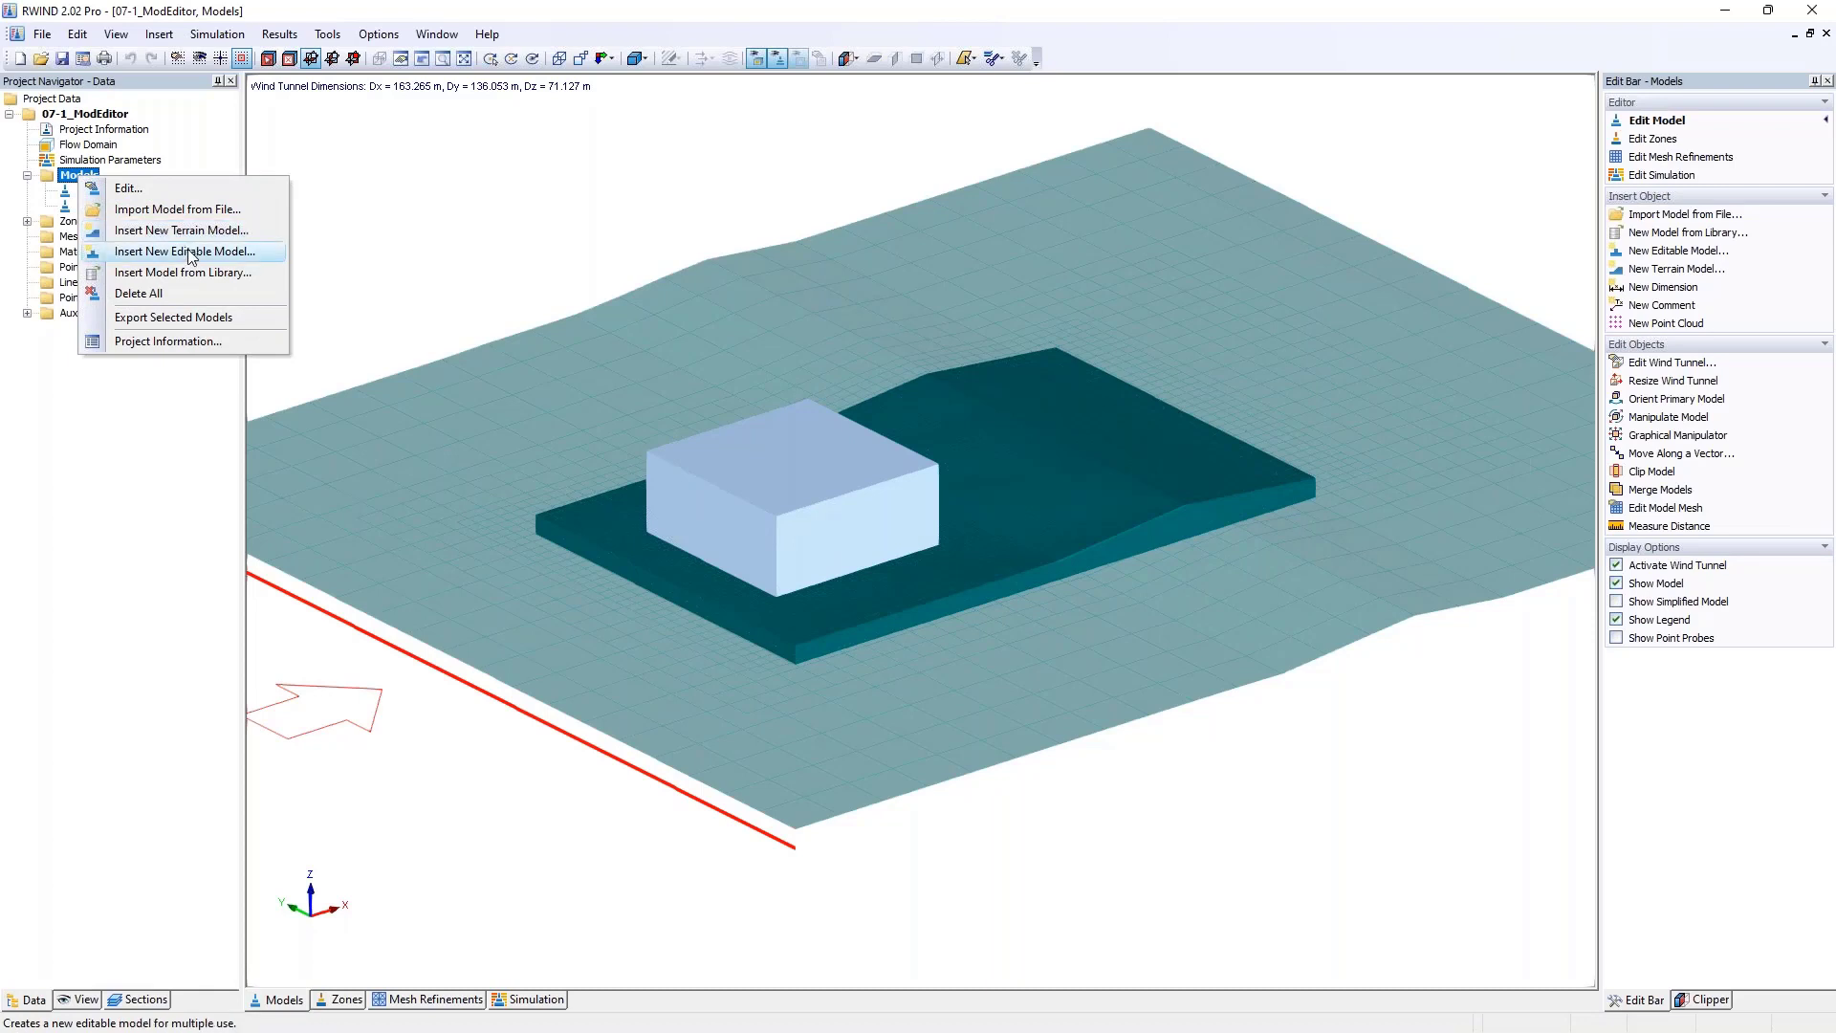
left_click(771, 459)
left_click(773, 473)
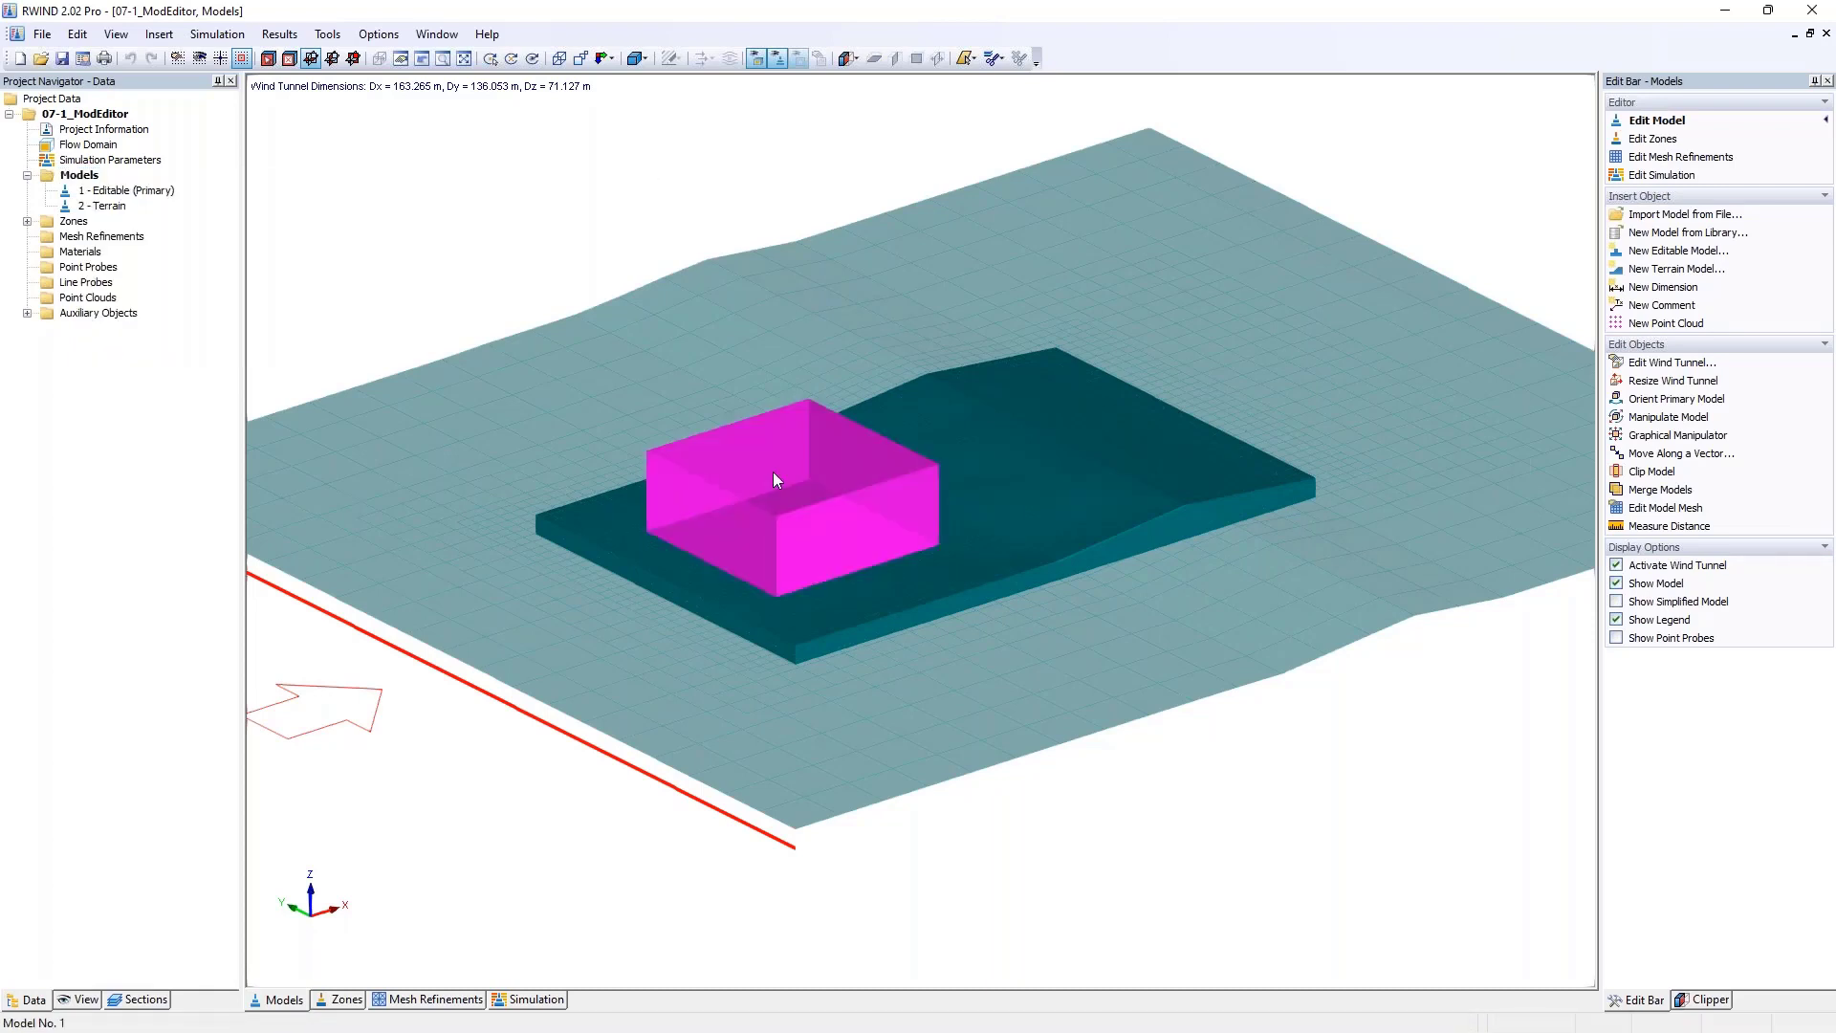
right_click(773, 473)
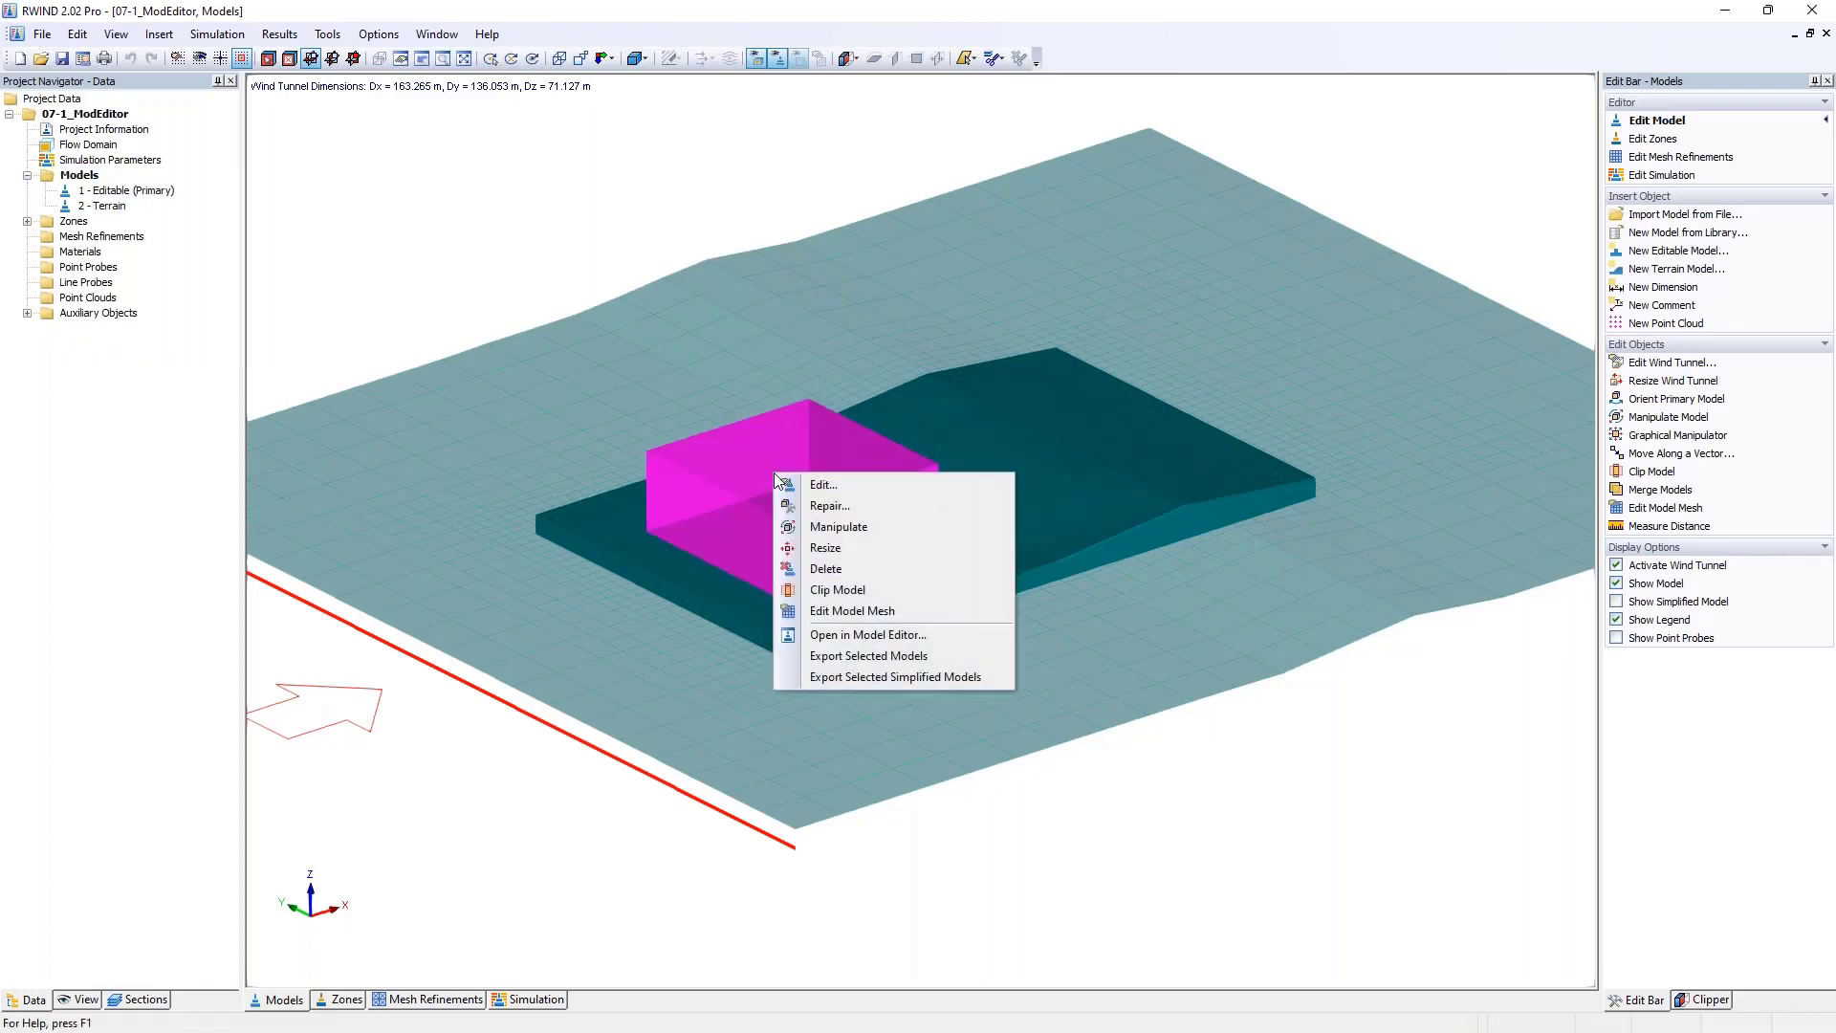
left_click(880, 635)
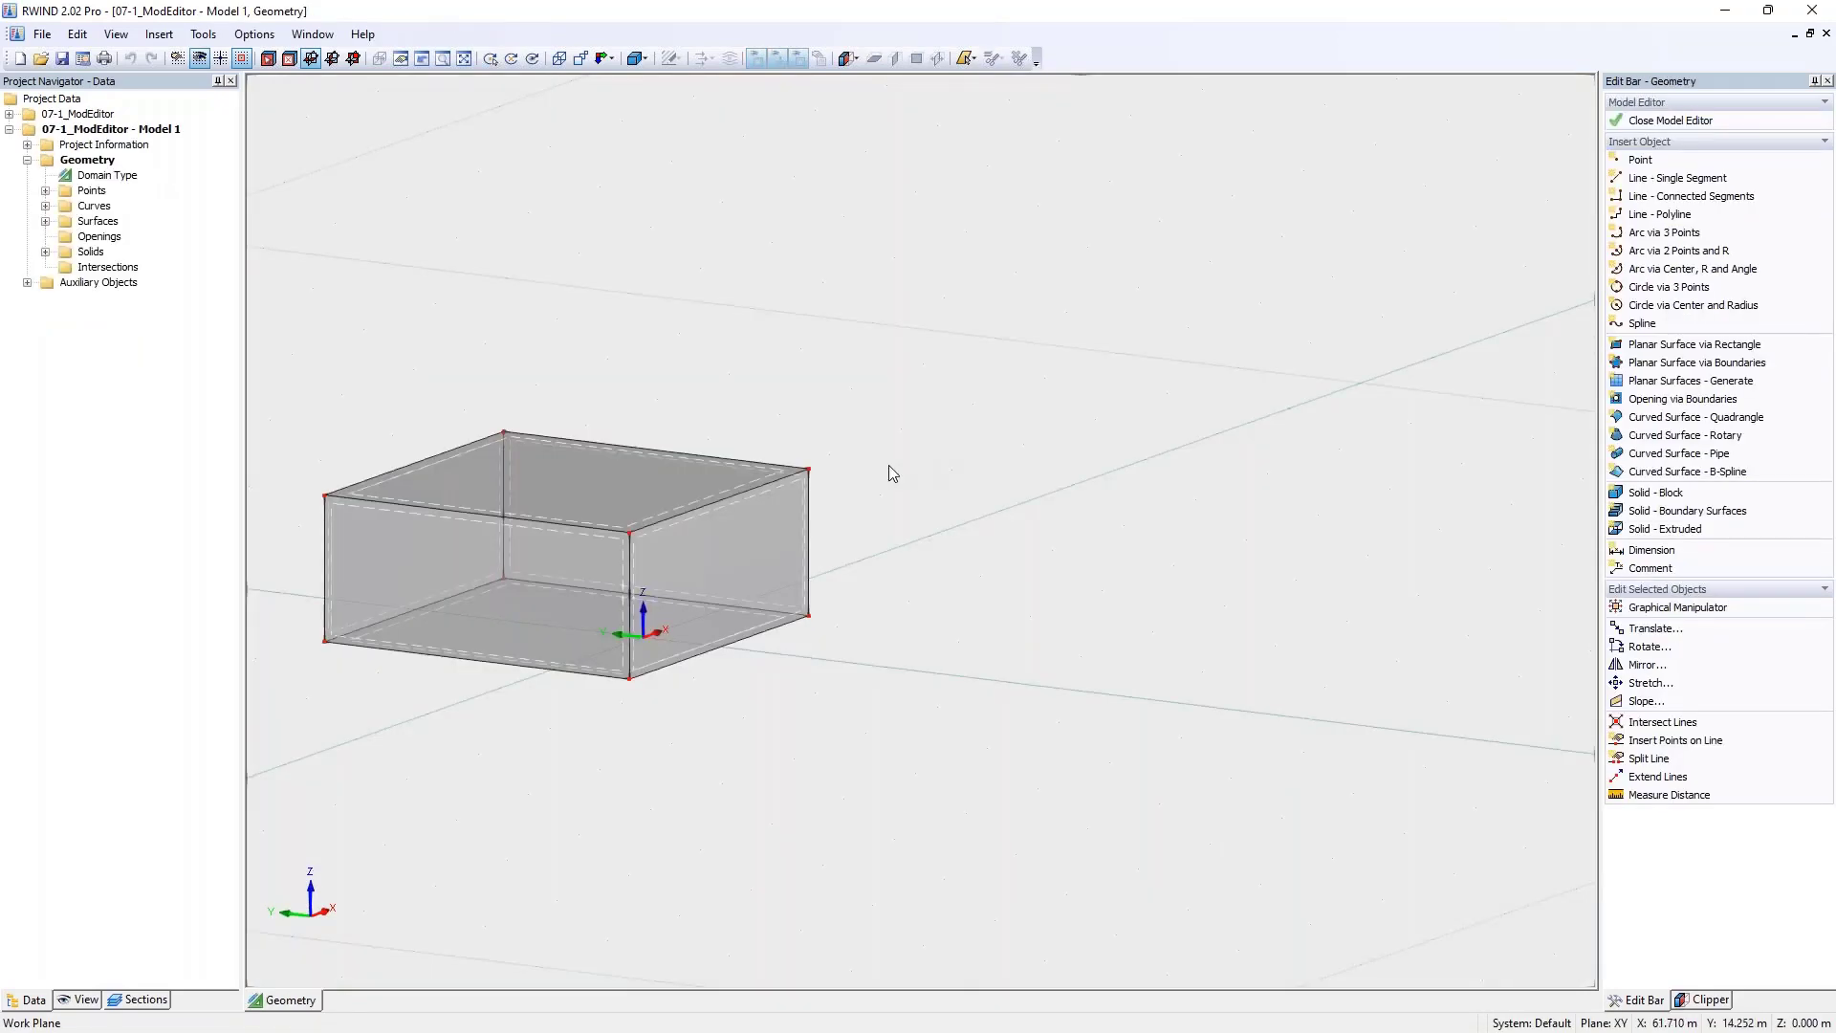
left_click(887, 468)
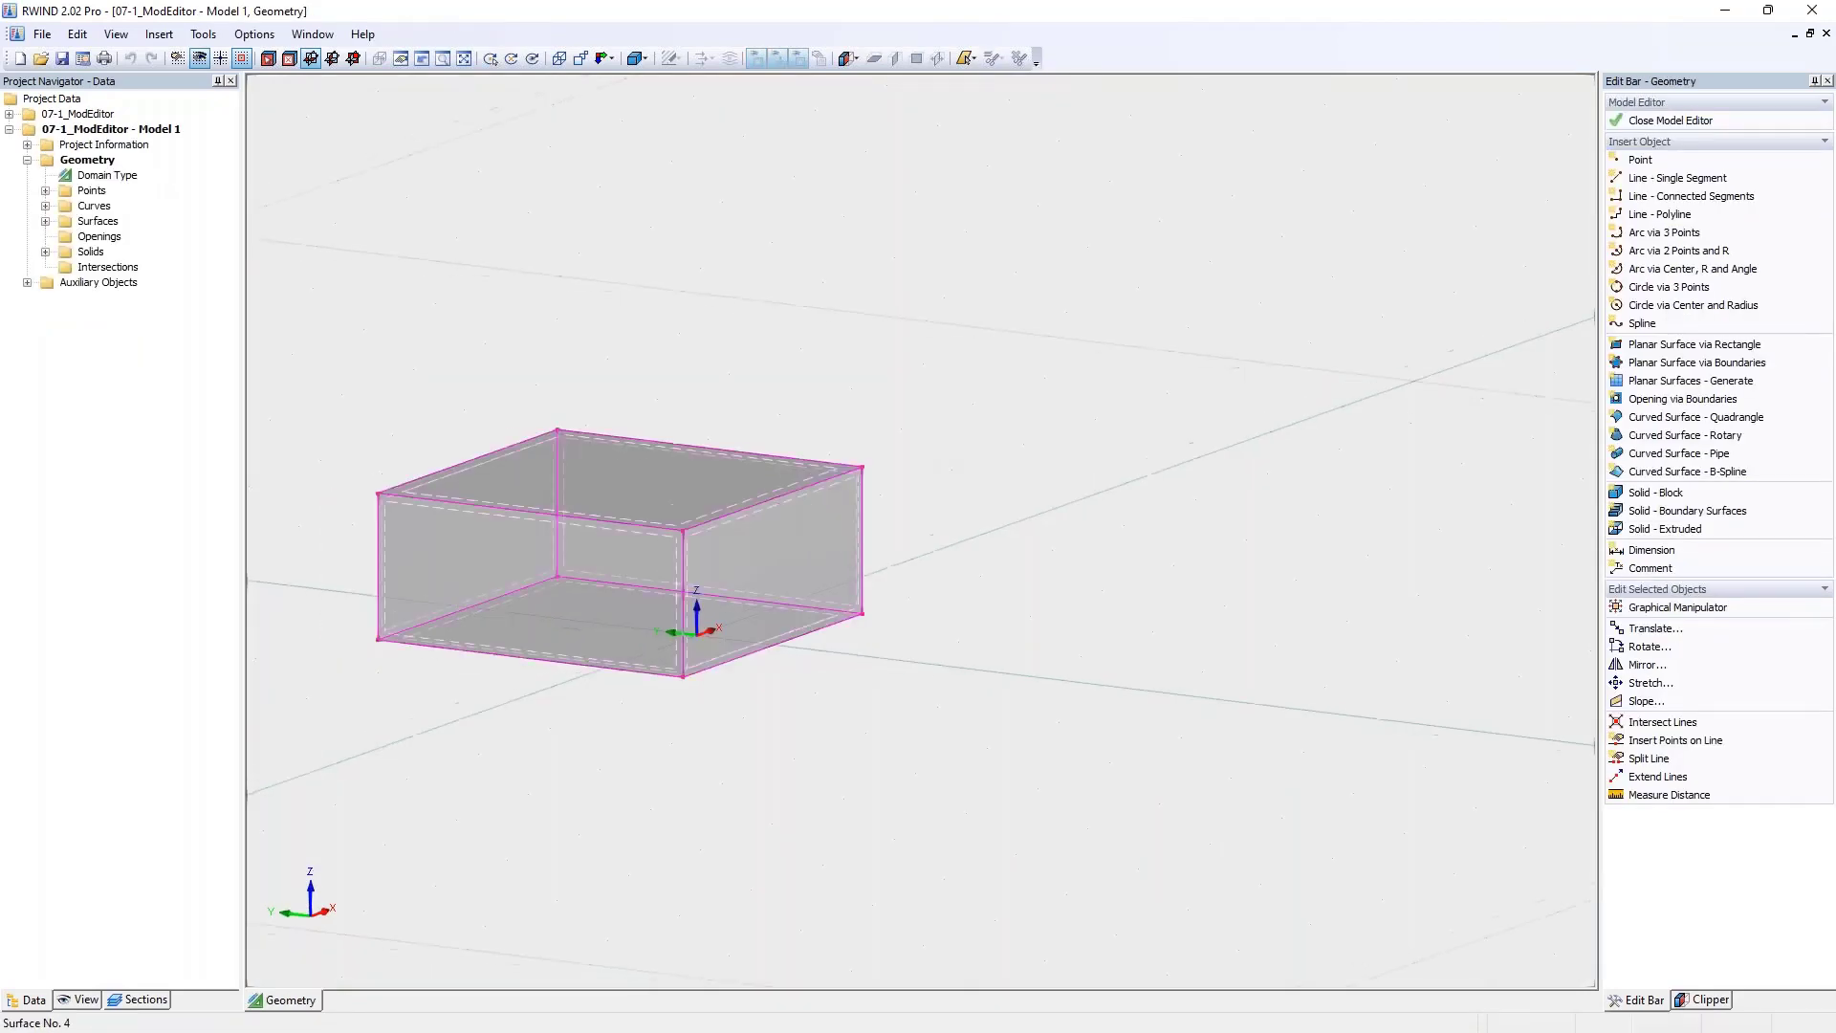
middle_click_drag(747, 447, 667, 352)
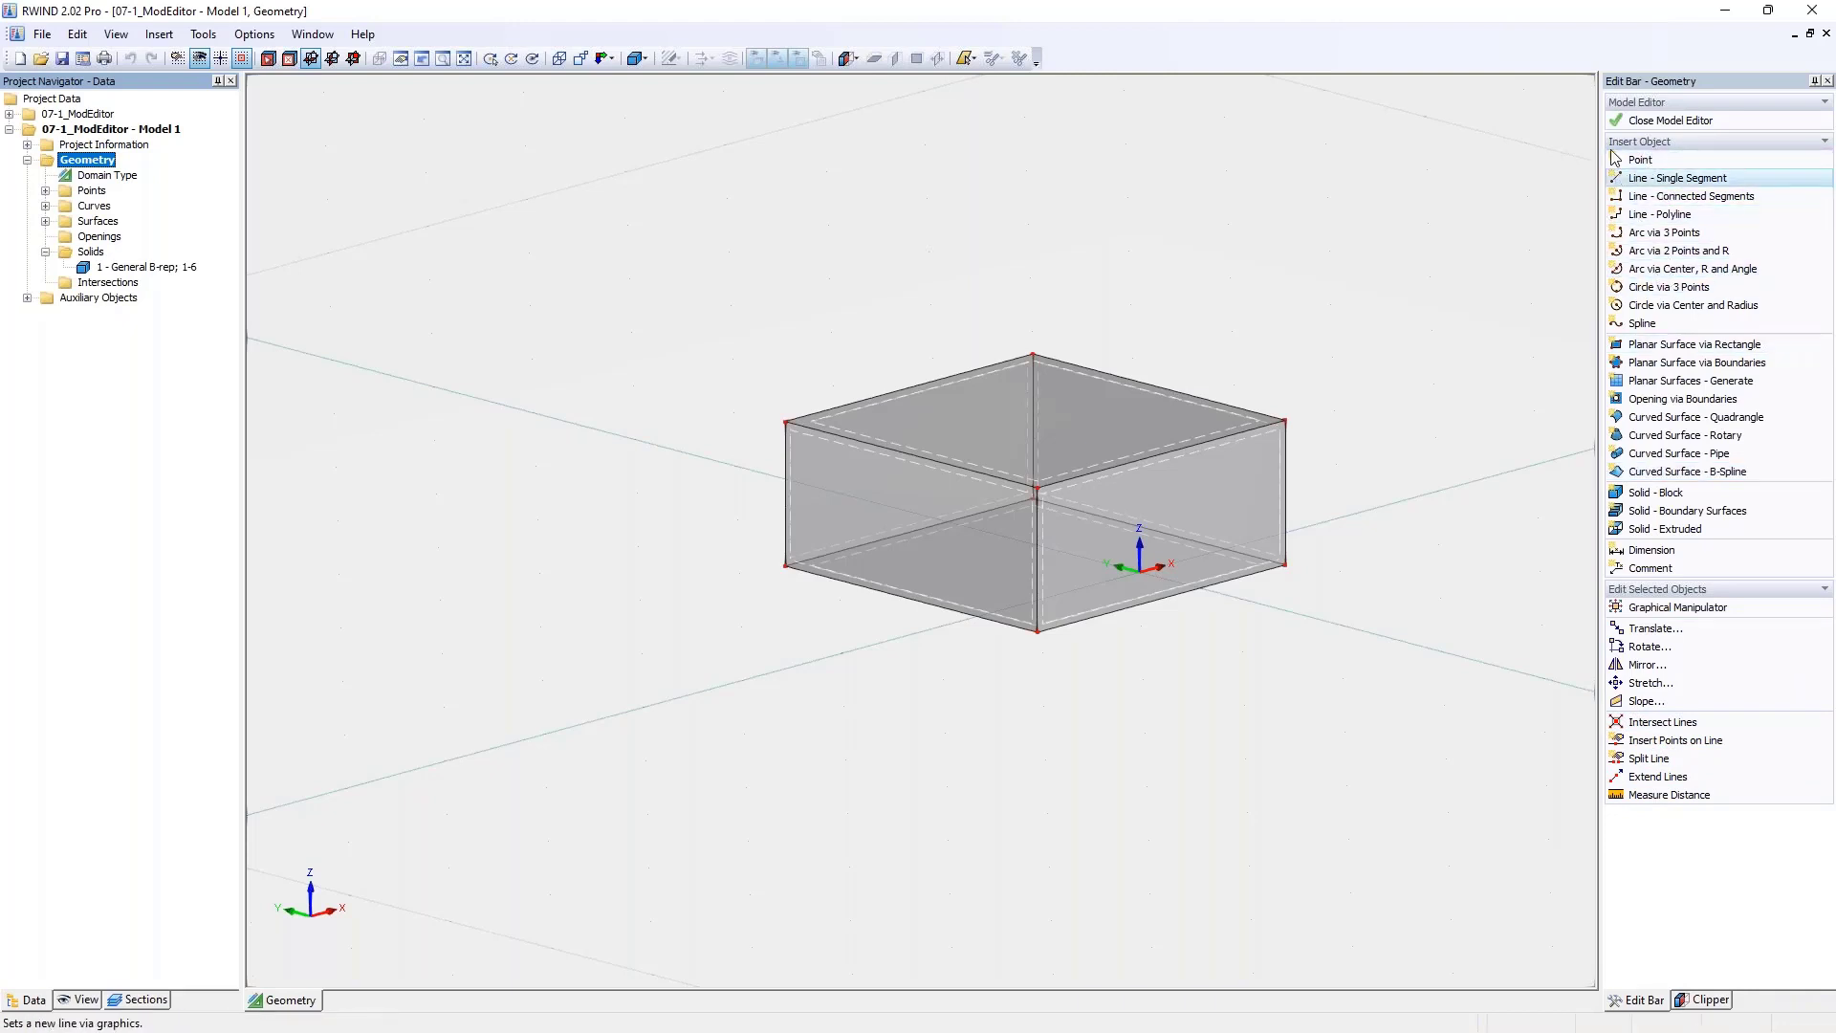
- Review the display options for edit bar items and leave them as they are
left_click(116, 35)
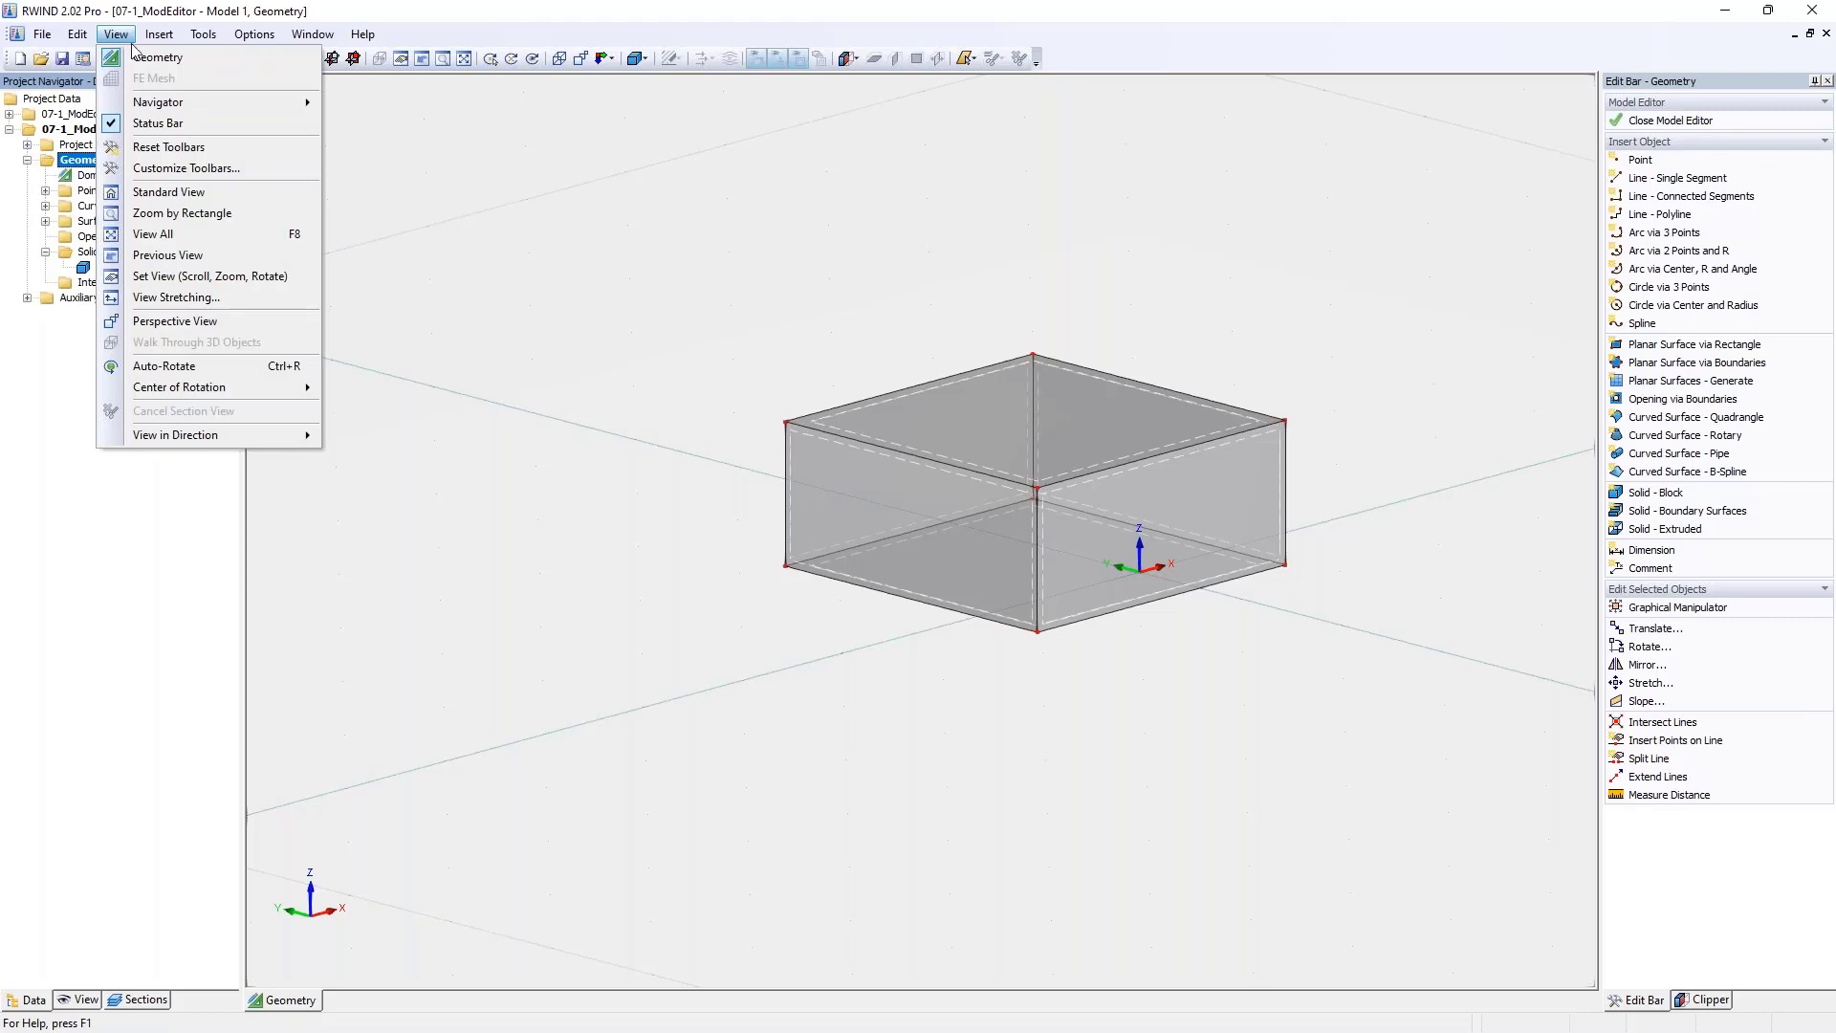
mouse_move(156, 102)
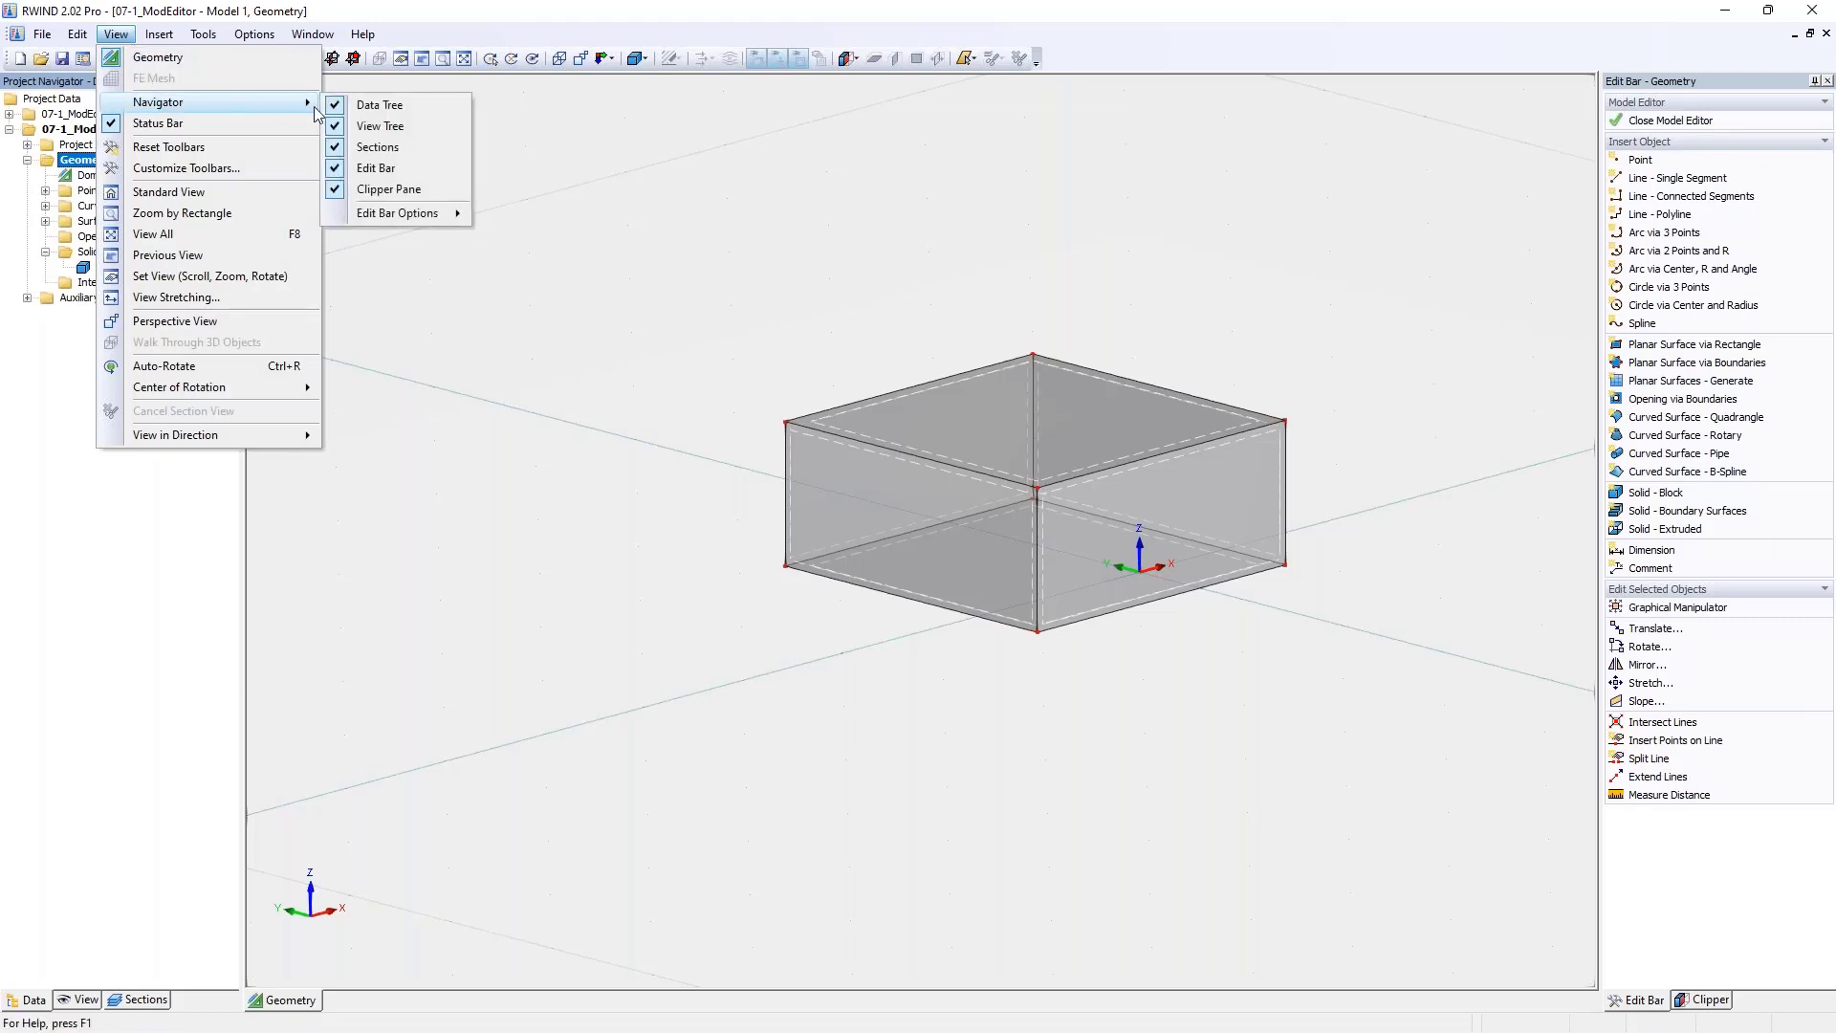
mouse_move(393, 215)
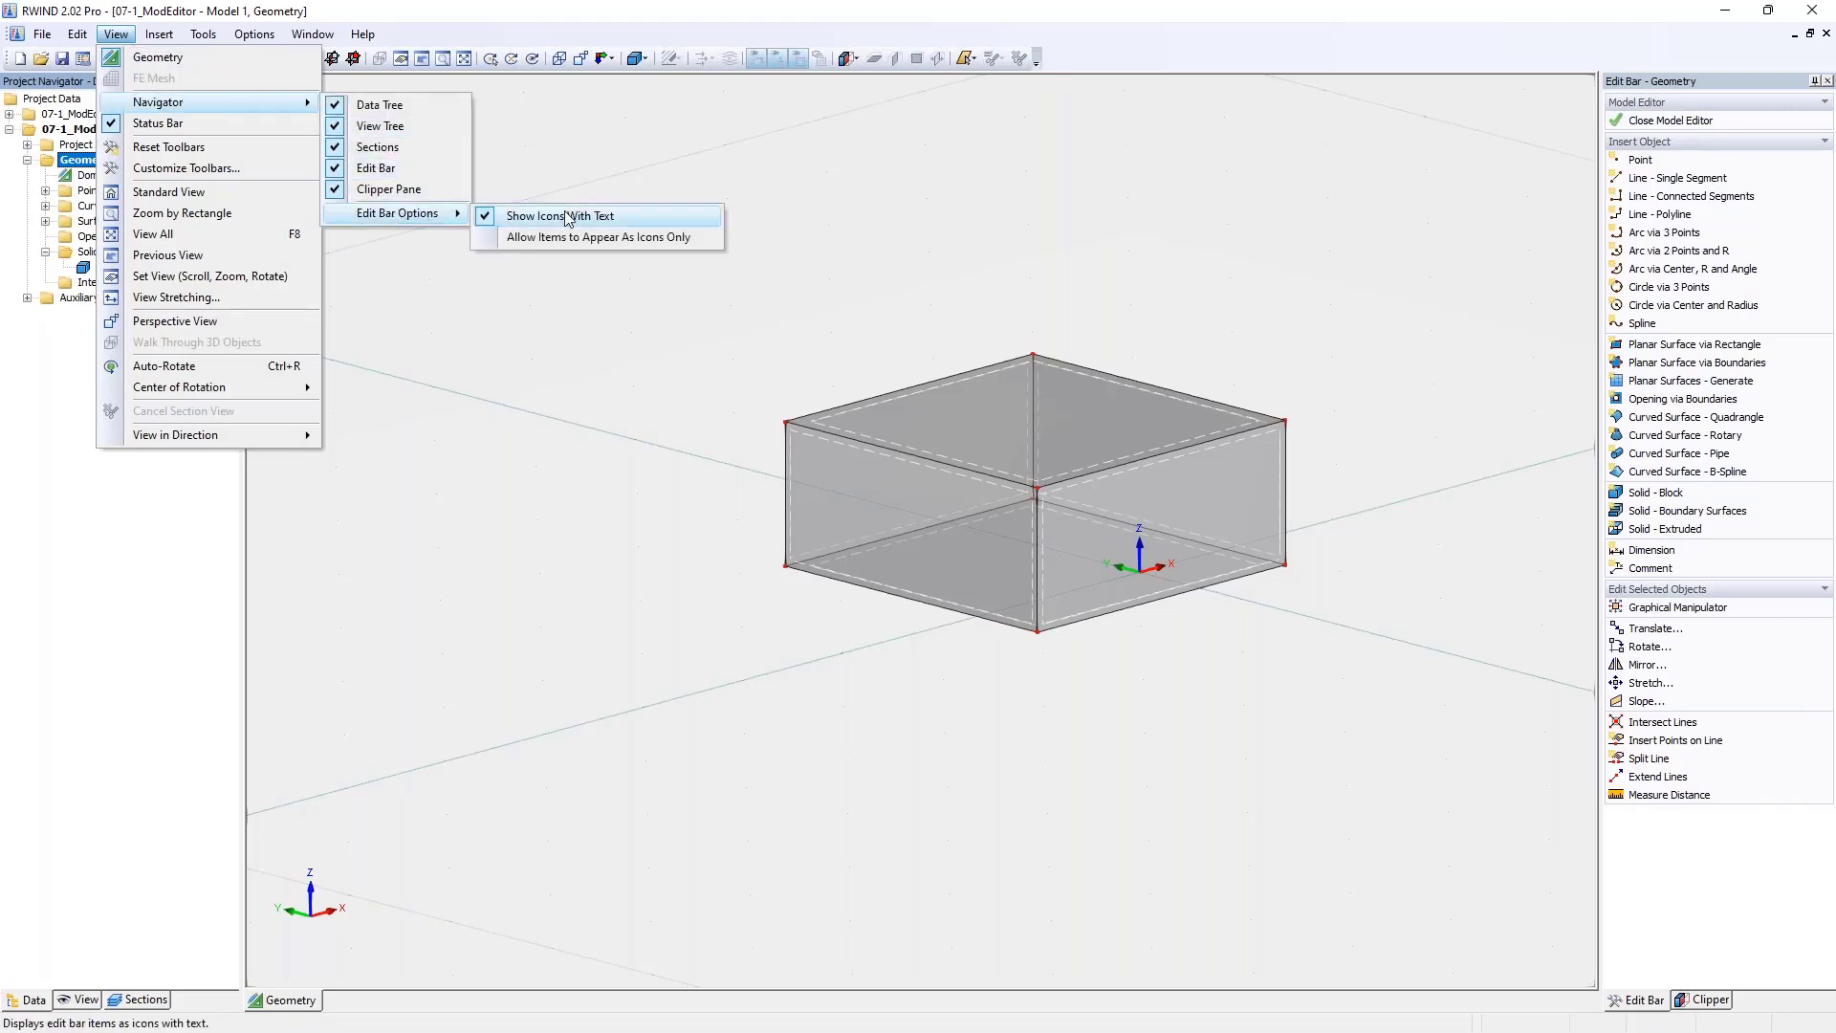
left_click(647, 222)
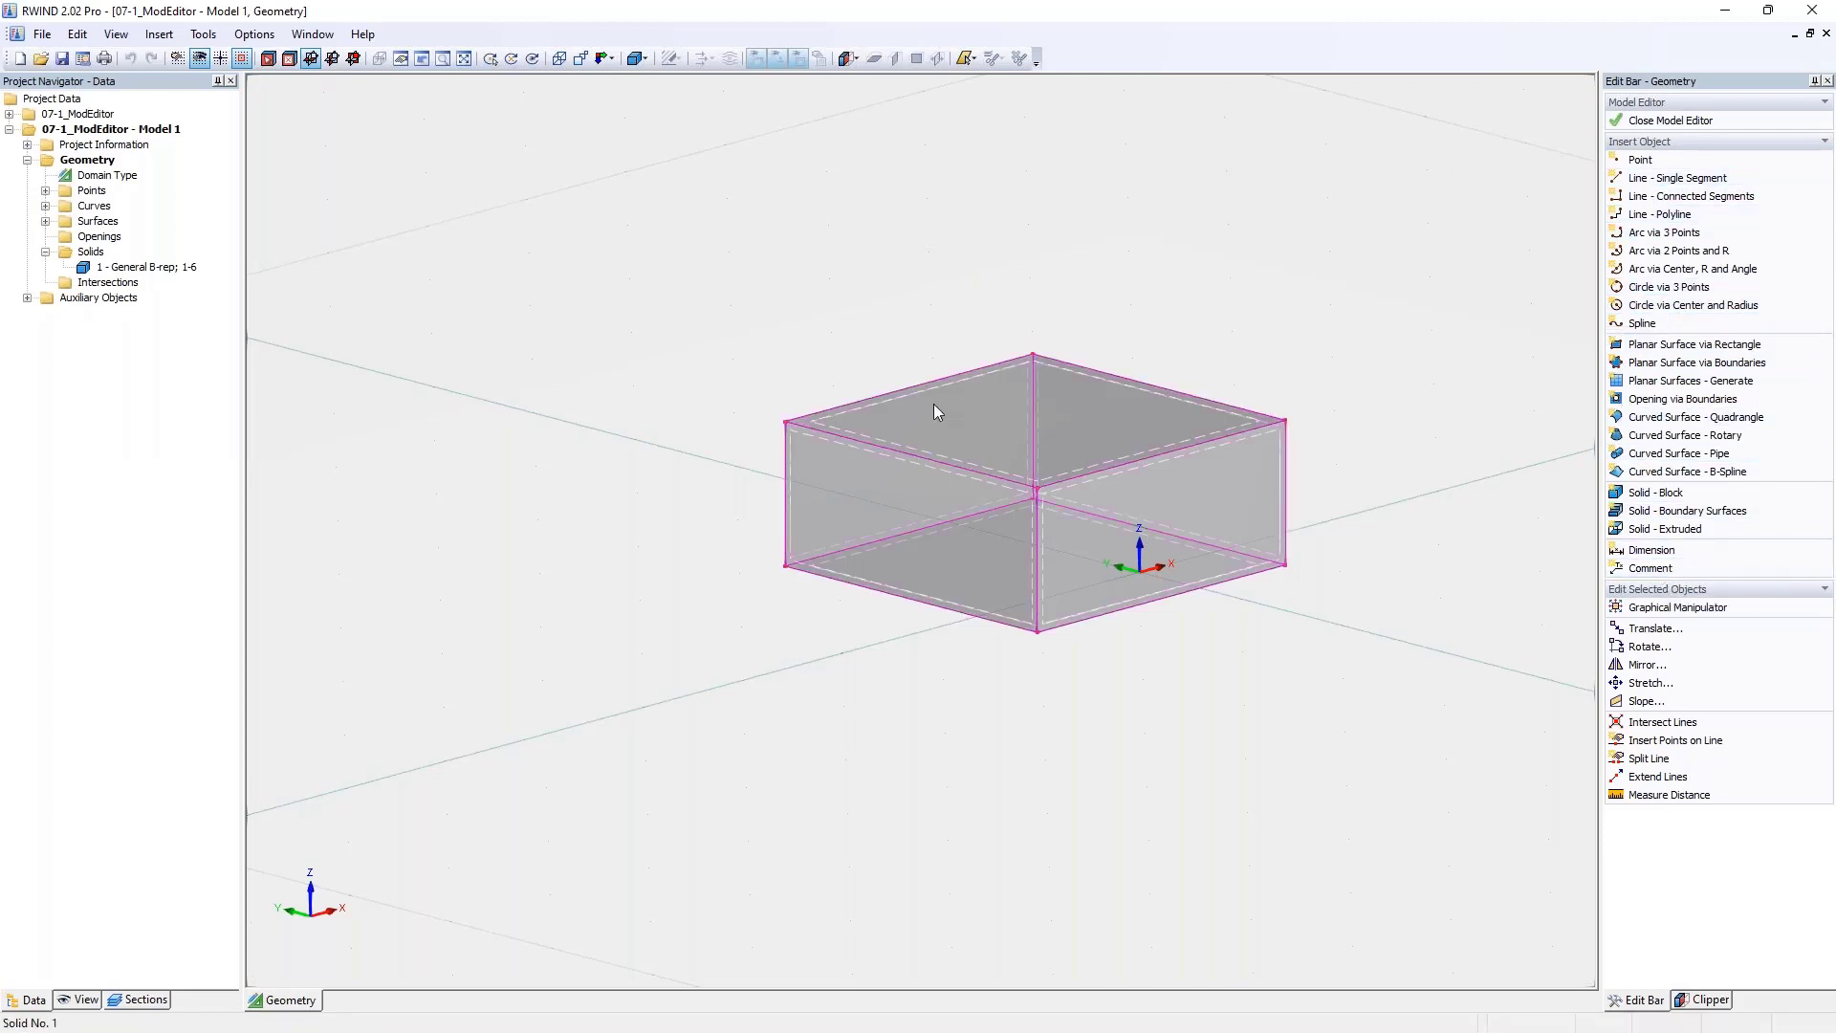
- Try to pull the block's rear upper corner point away from the solid and undo the move
left_click_drag(1037, 355, 1275, 221)
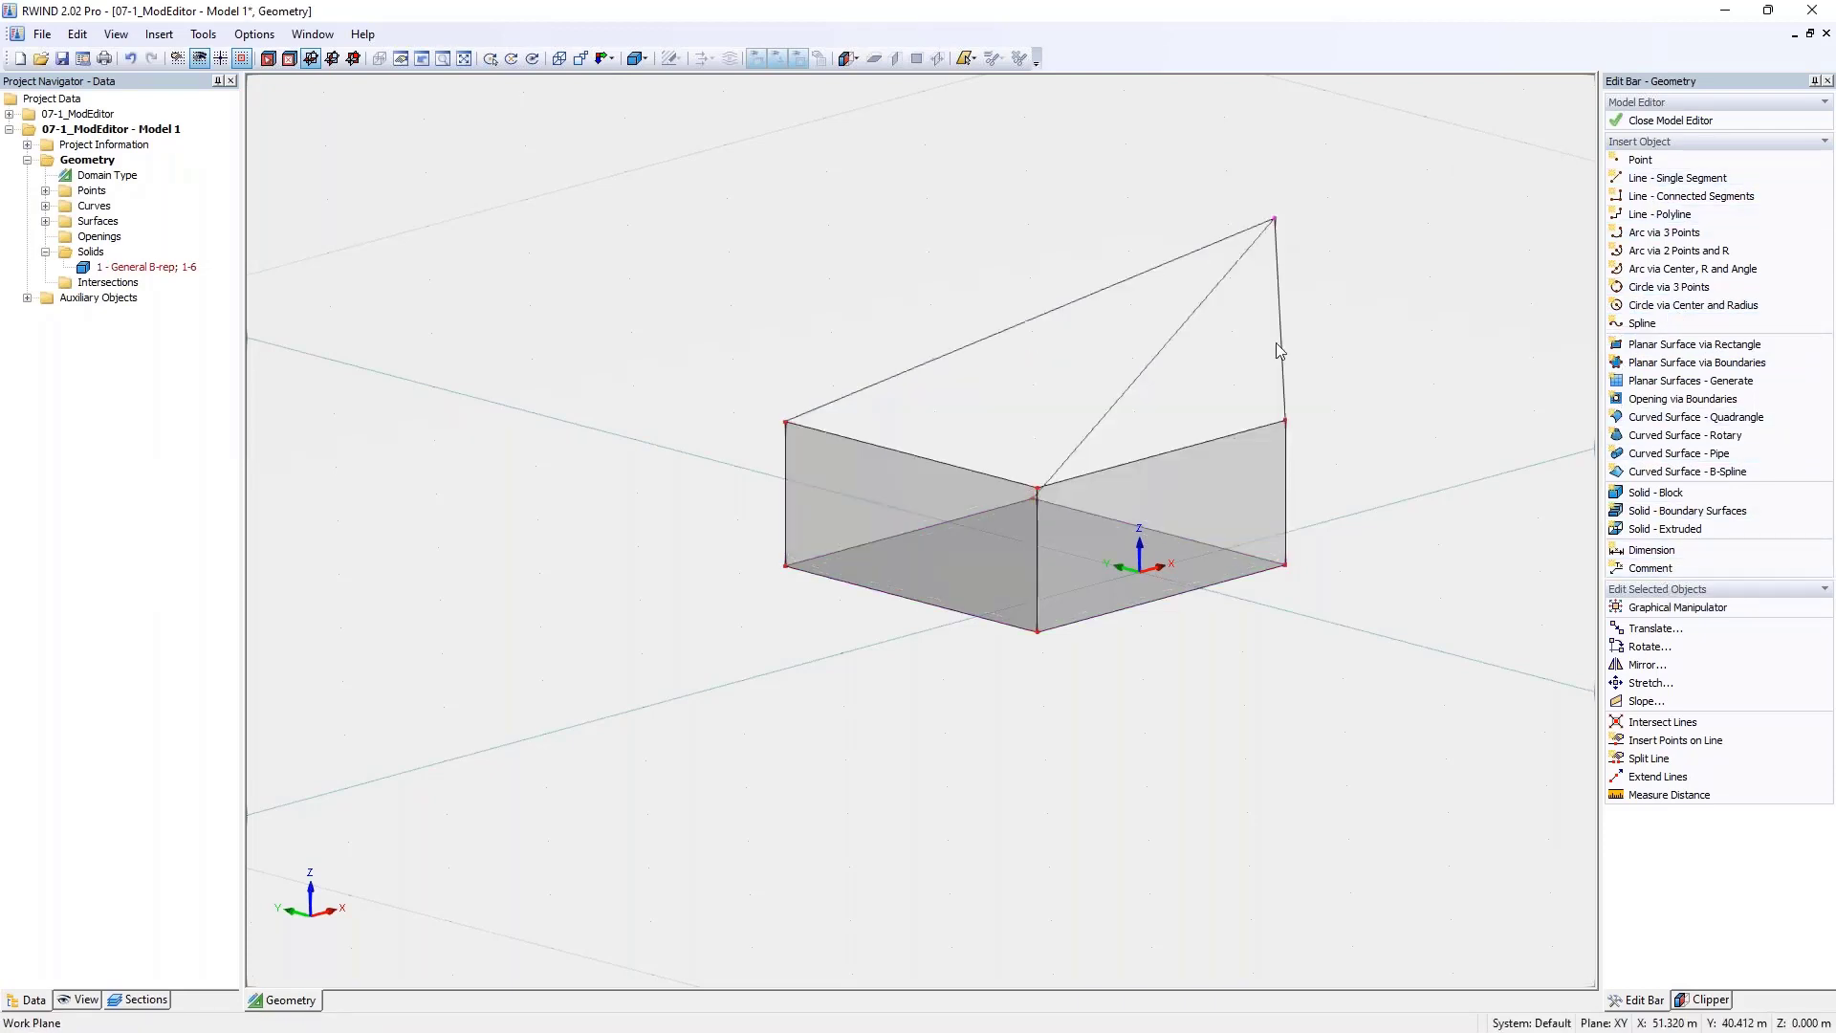
key("ctrl+z")
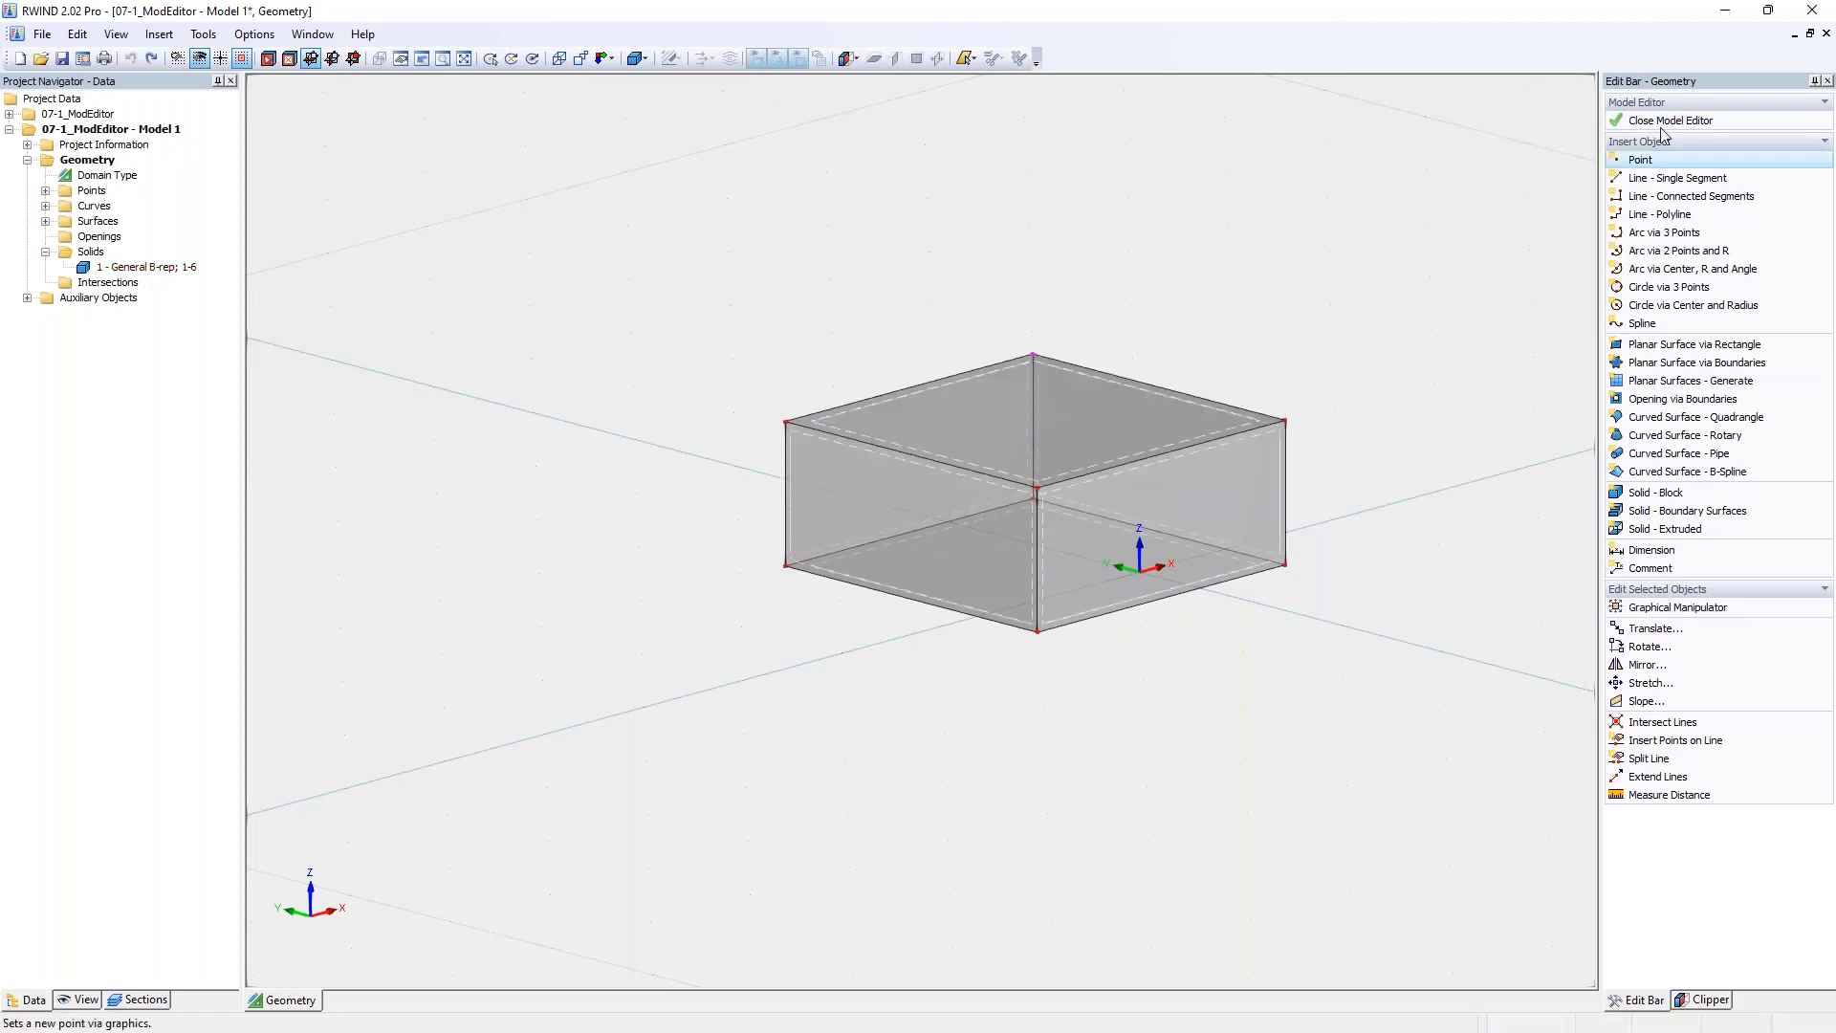
- Close the block's Model Editor without saving and open the Terrain model in the Model Editor
left_click(1696, 121)
left_click(934, 567)
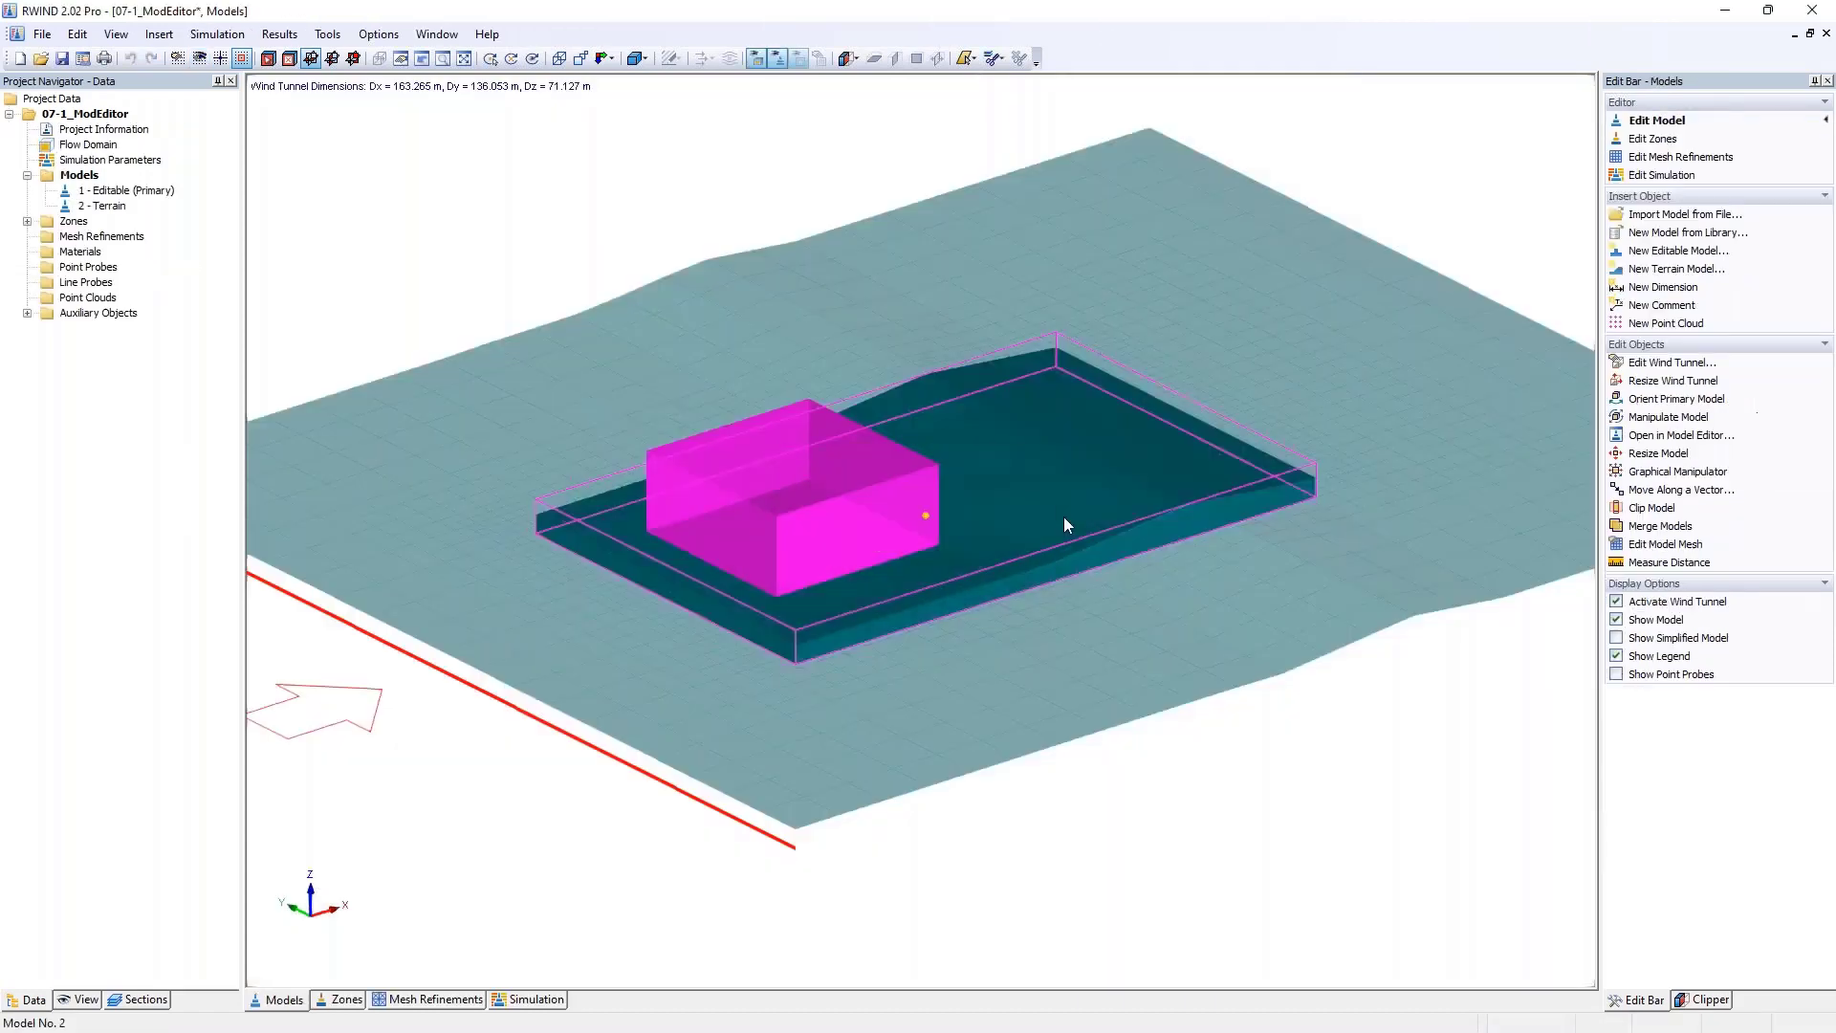
left_click(1068, 524)
right_click(101, 205)
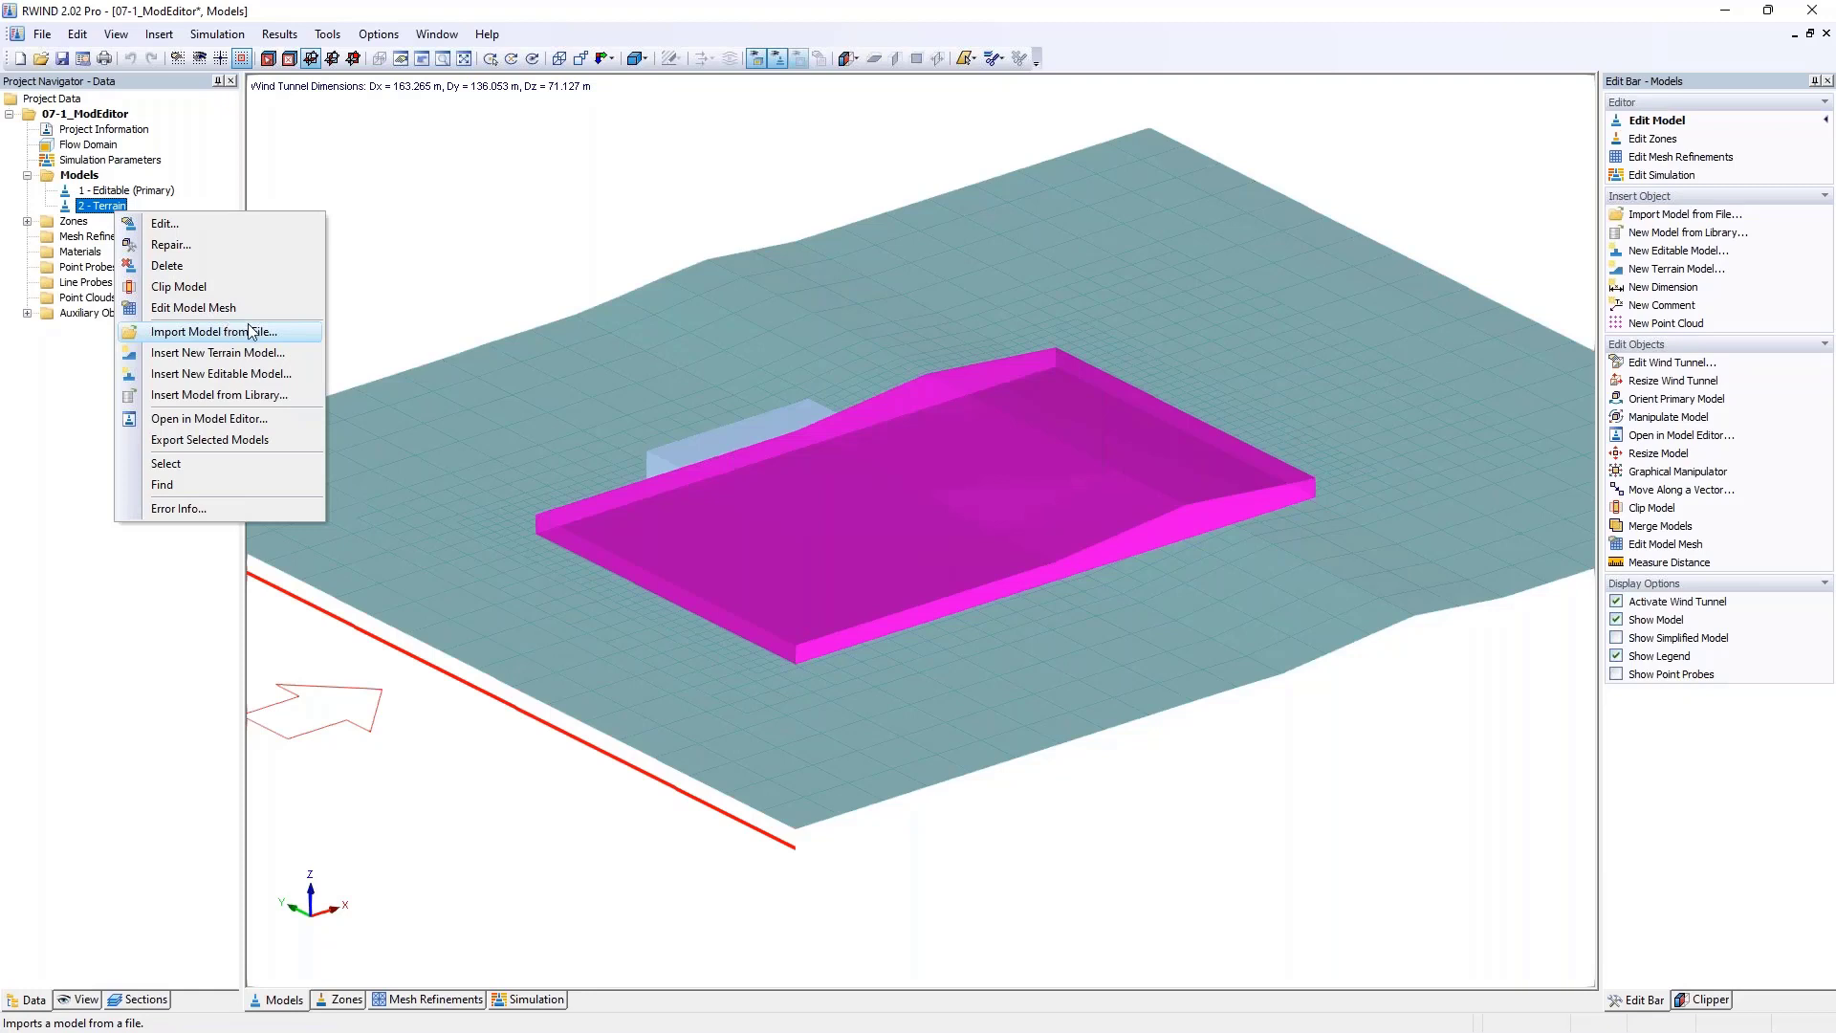
left_click(828, 411)
right_click(1016, 543)
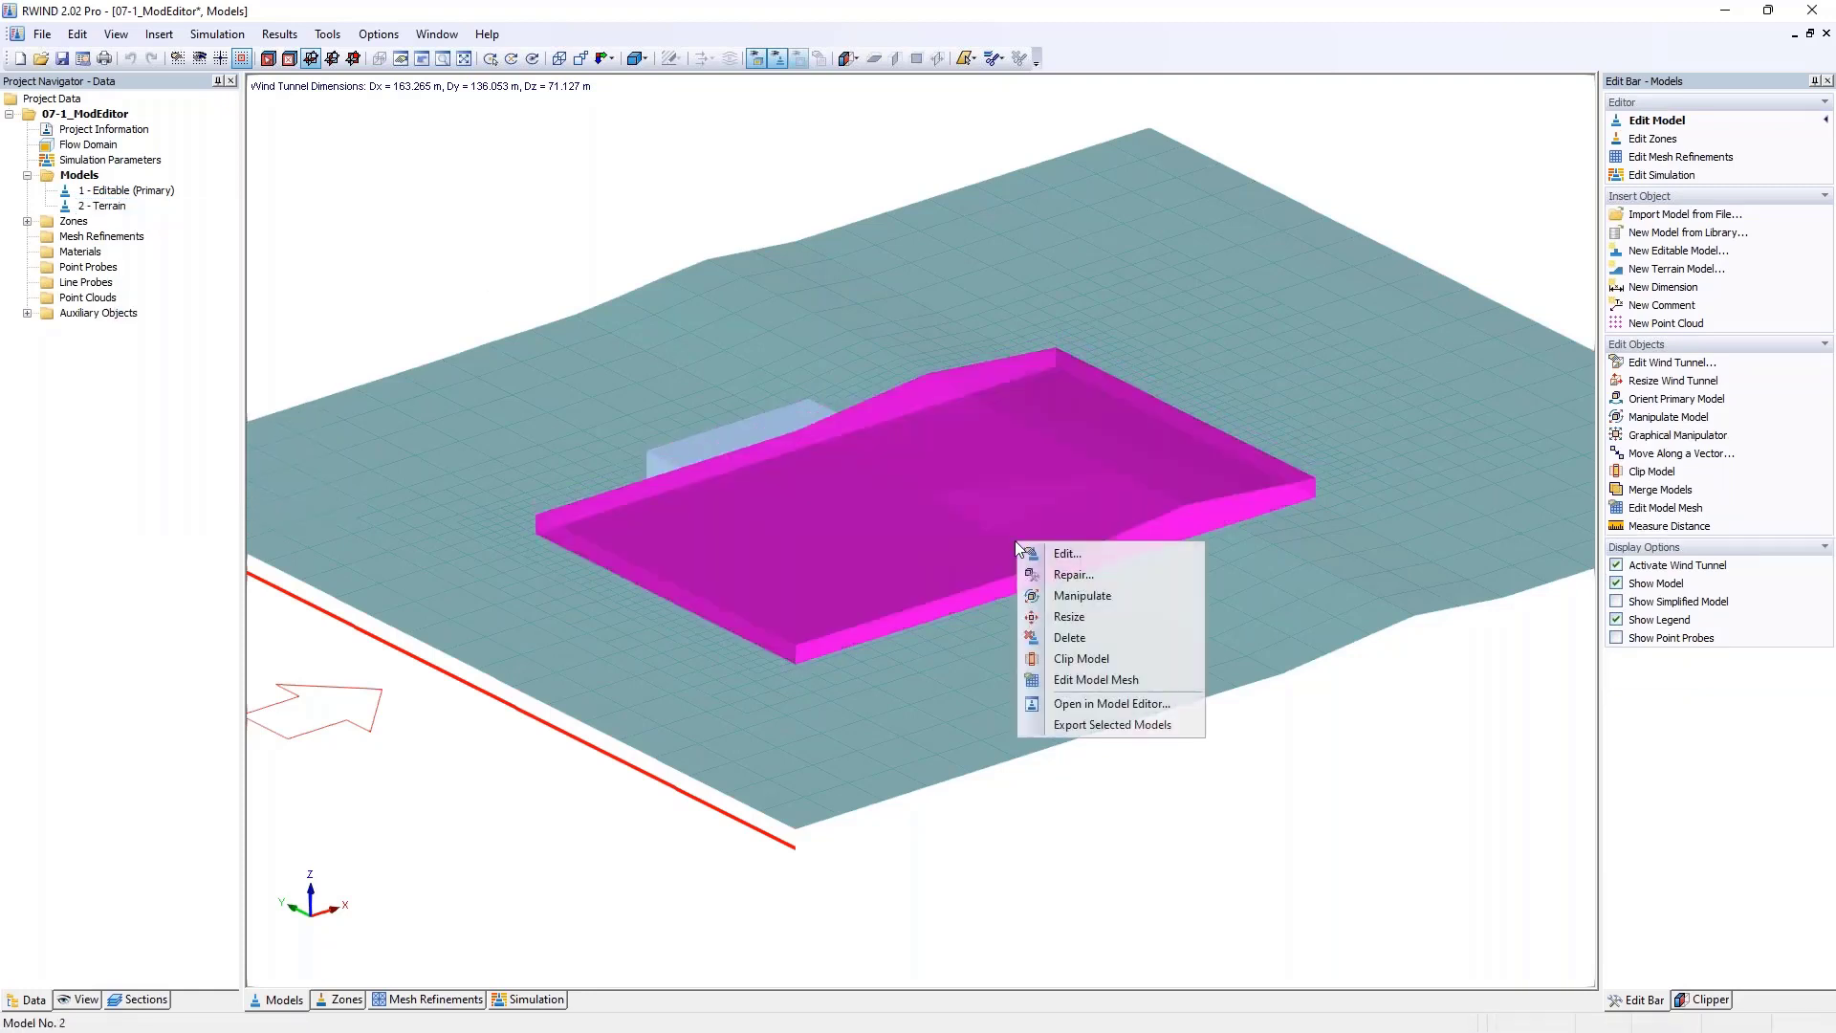
left_click(1110, 703)
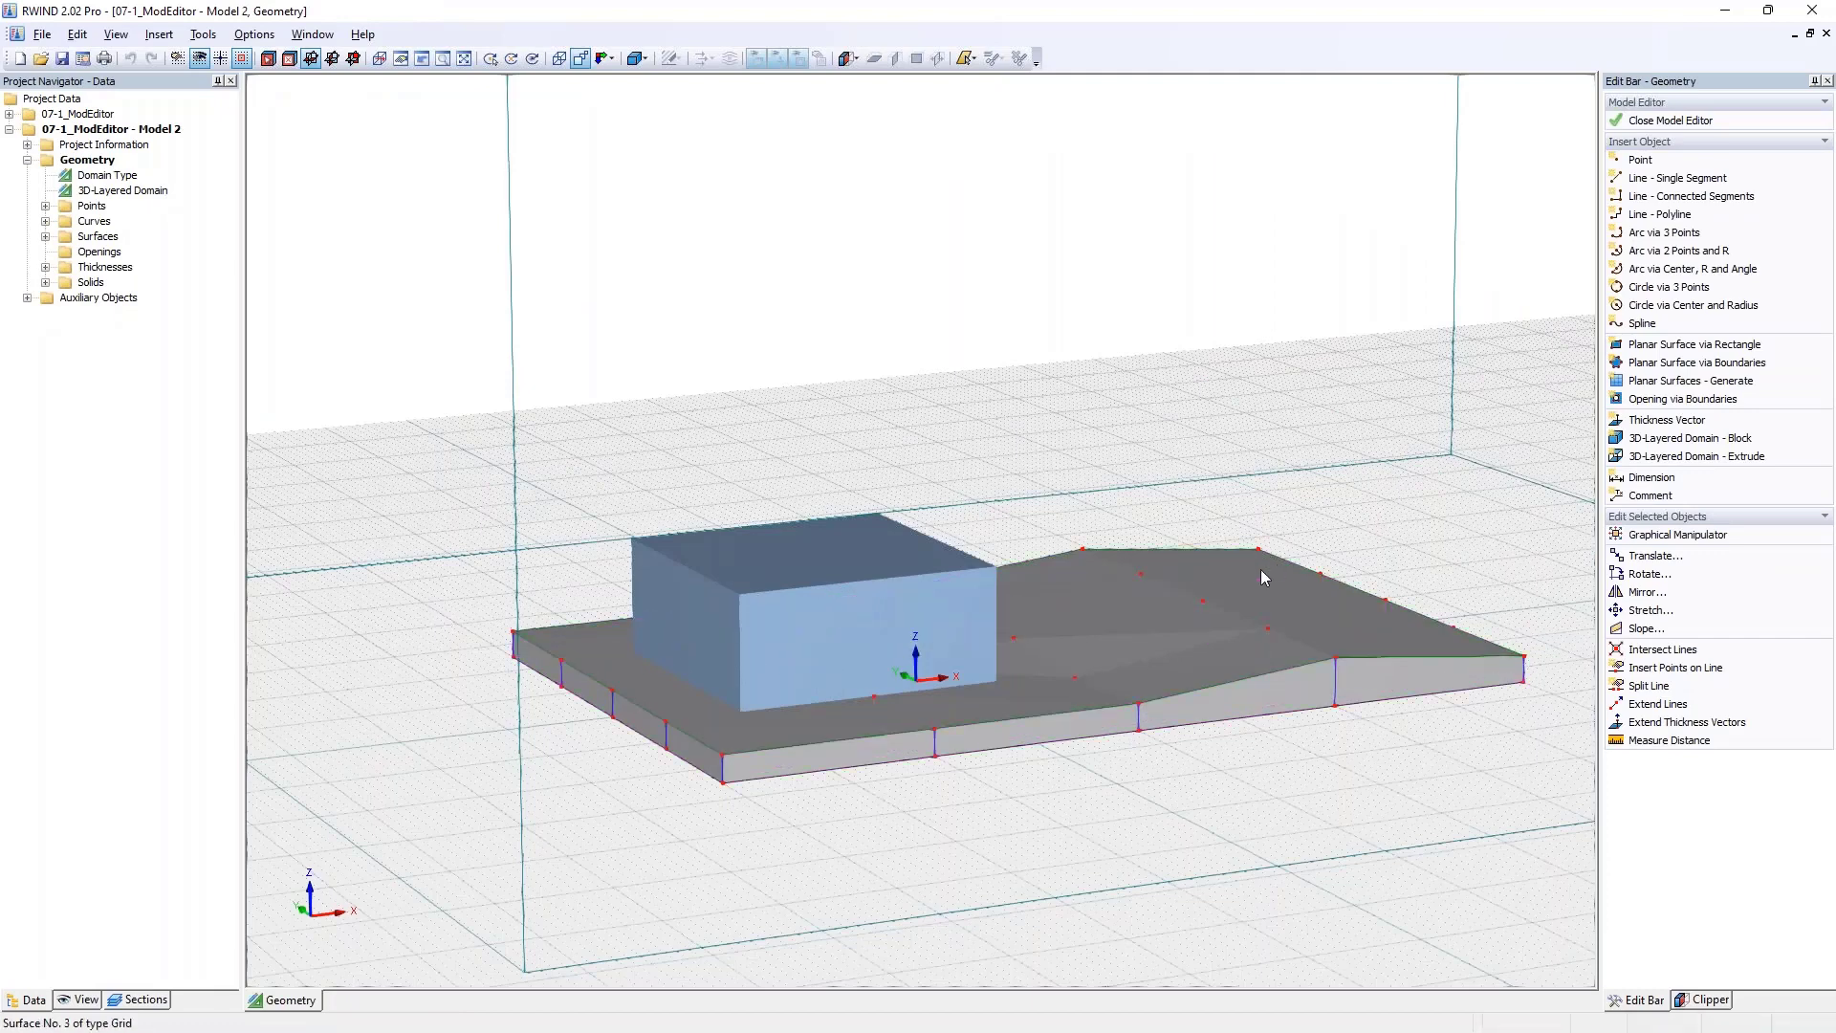
- Set the Z coordinate of terrain surface point 34 (X 30 m, Y -12.5 m) to 6 m
middle_click_drag(1148, 689, 1205, 737, "ctrl")
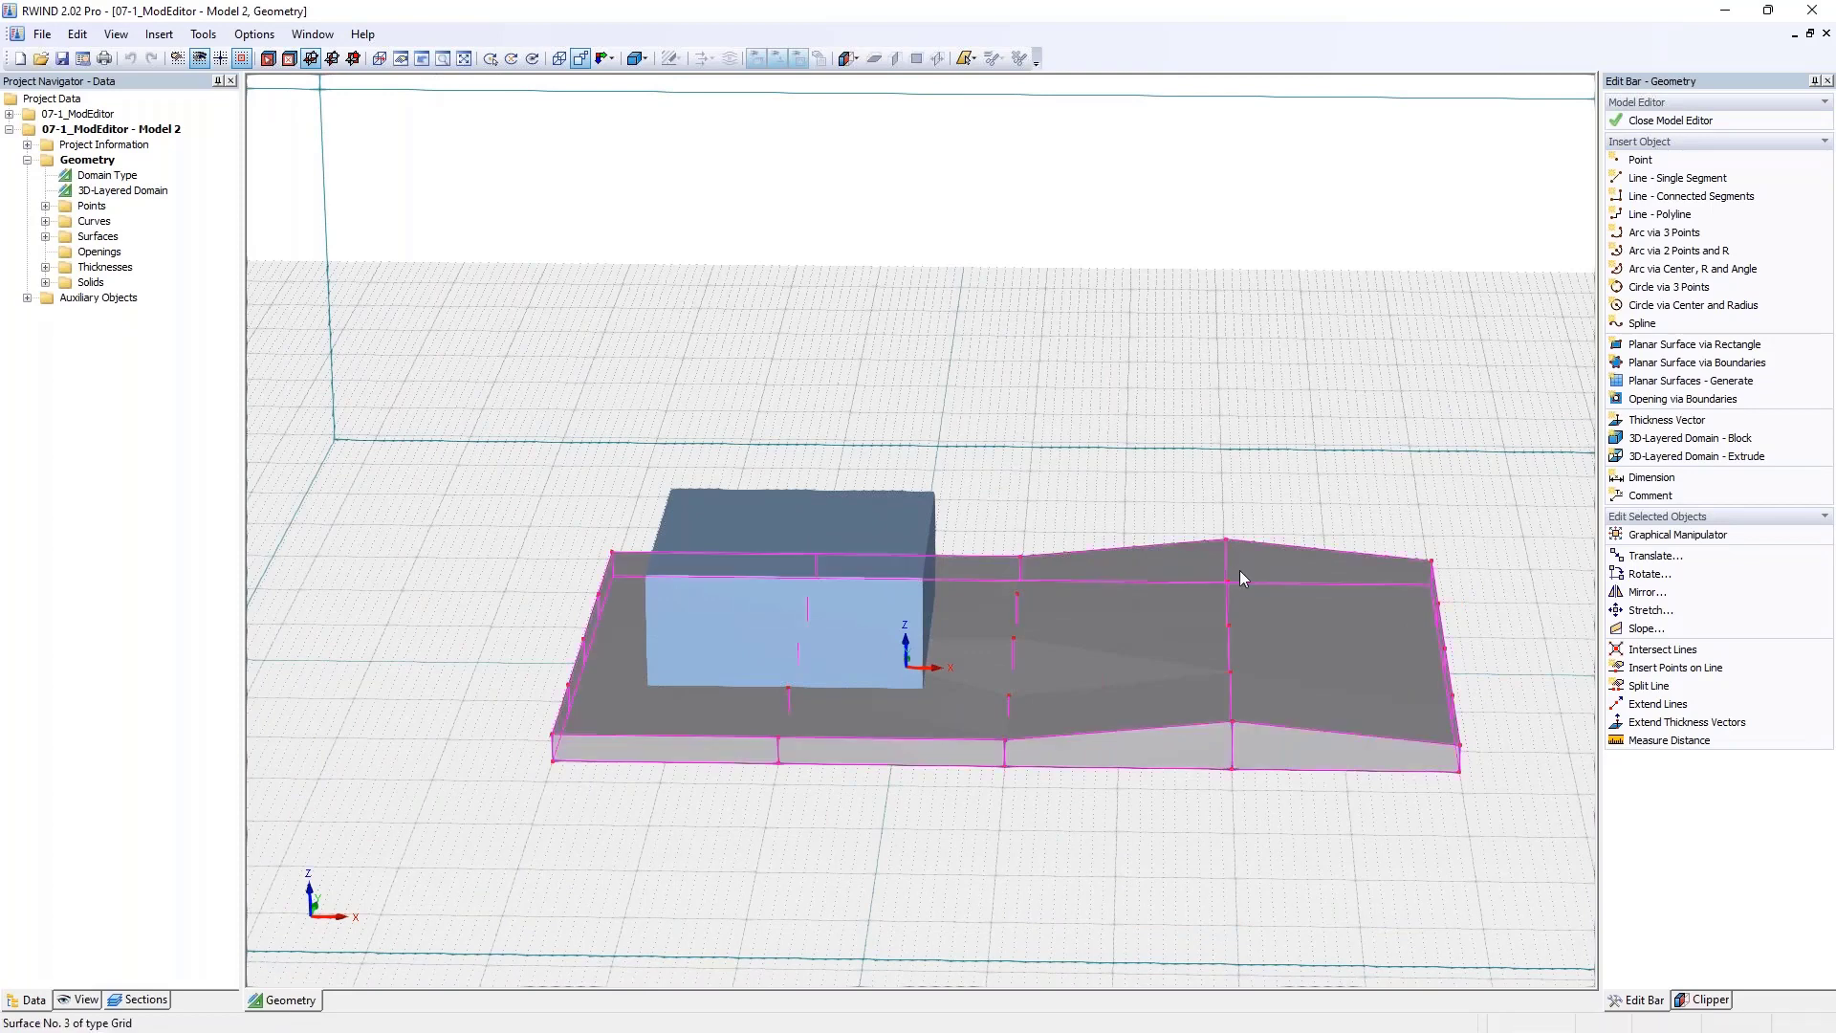
middle_click_drag(1240, 570, 1107, 554)
scroll(931, 737, "up", 2)
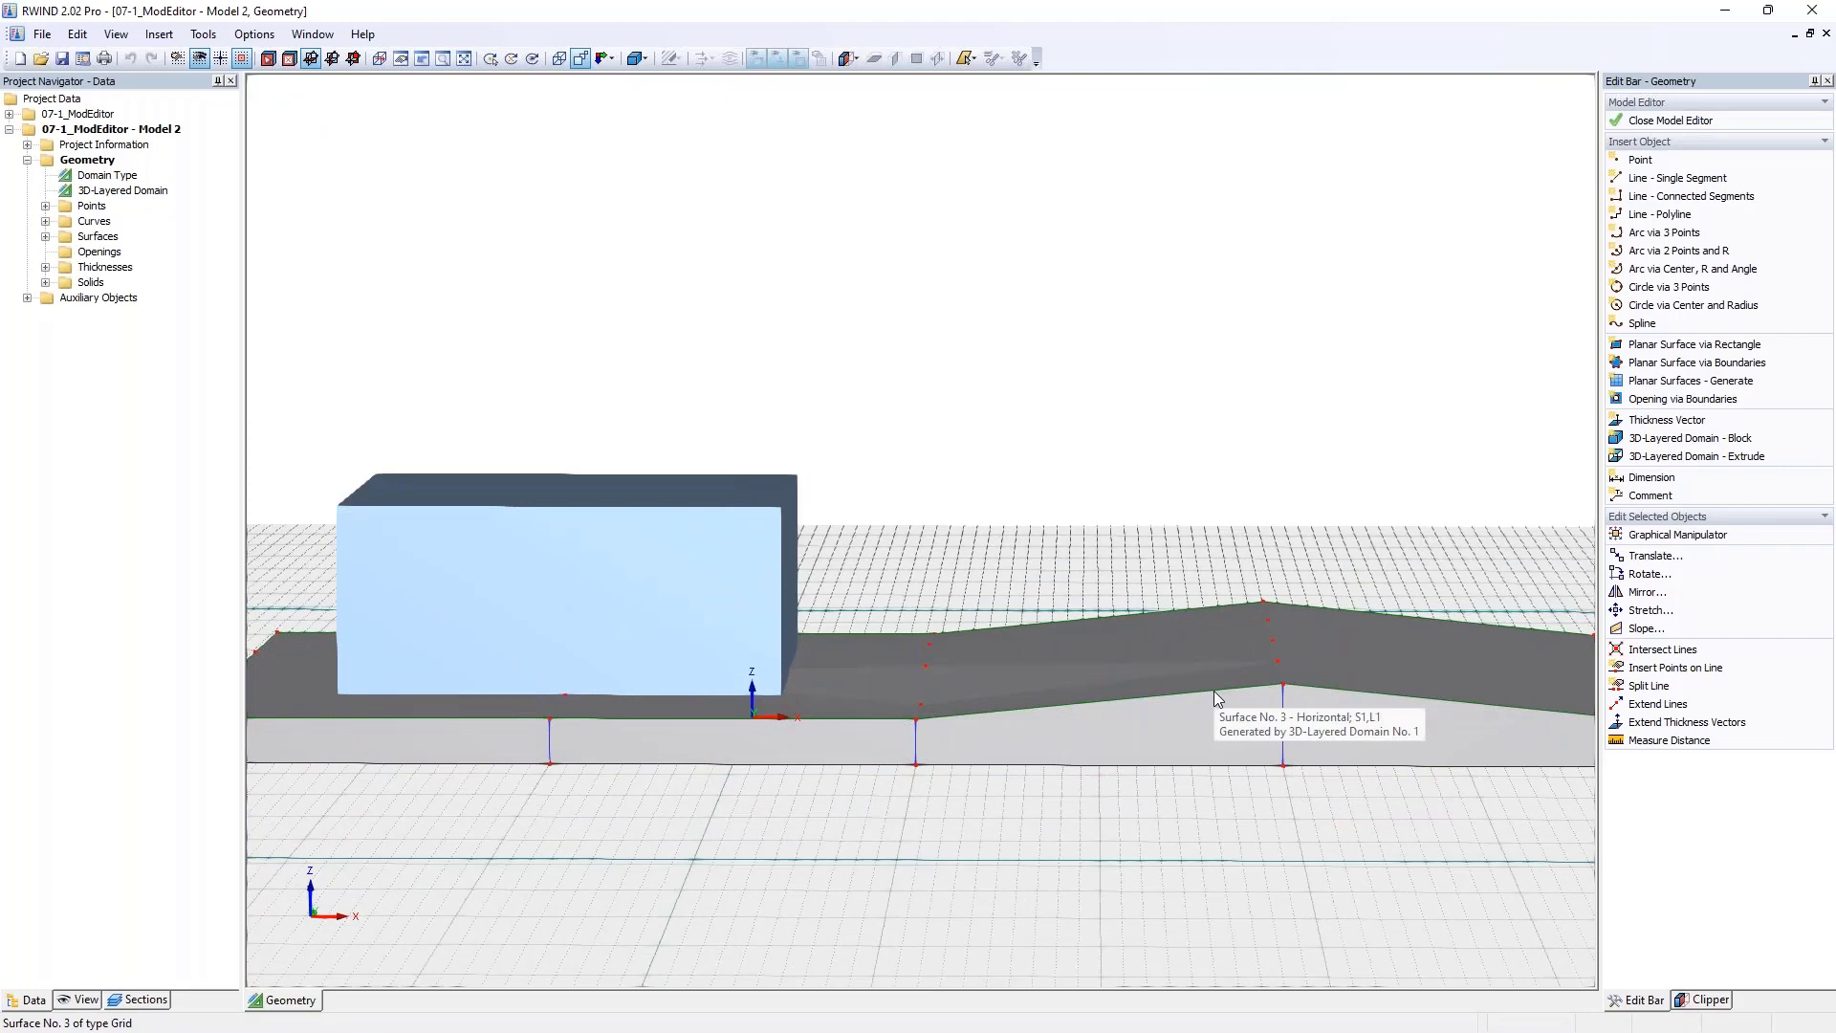
middle_click_drag(1213, 691, 1109, 633, "ctrl")
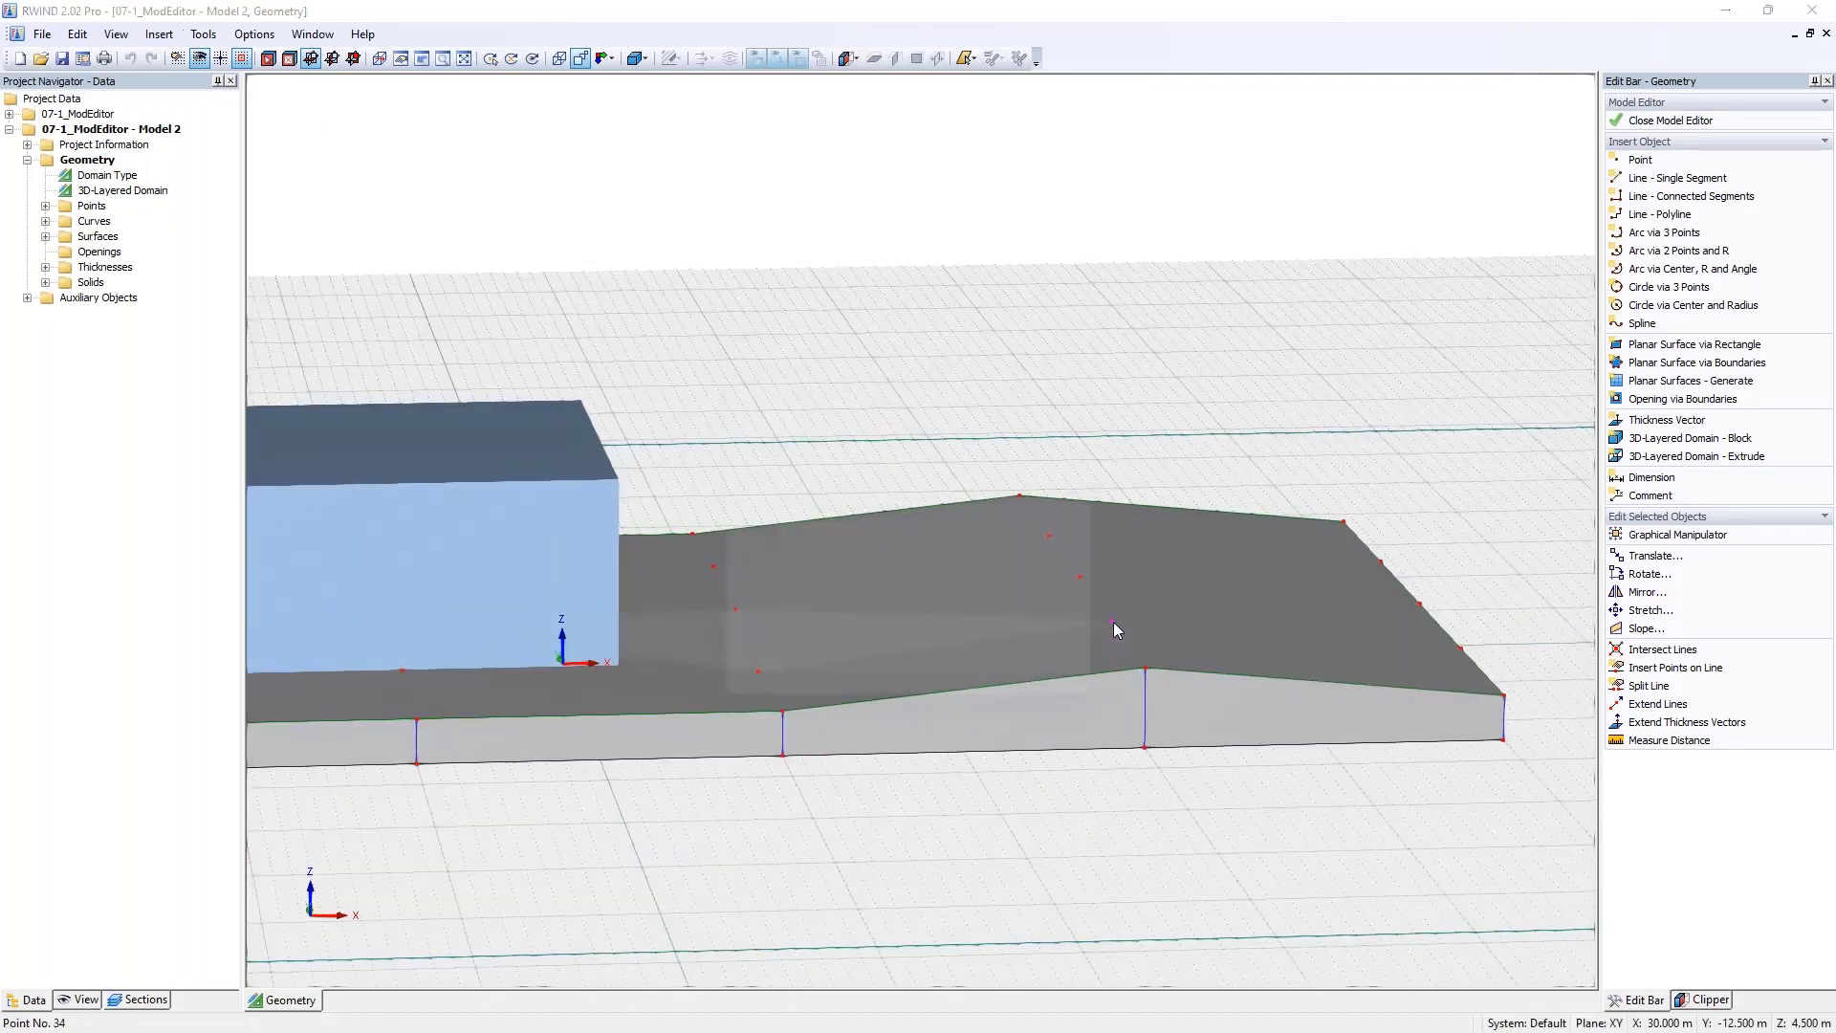
double_click(1113, 621)
double_click(860, 559)
type("6")
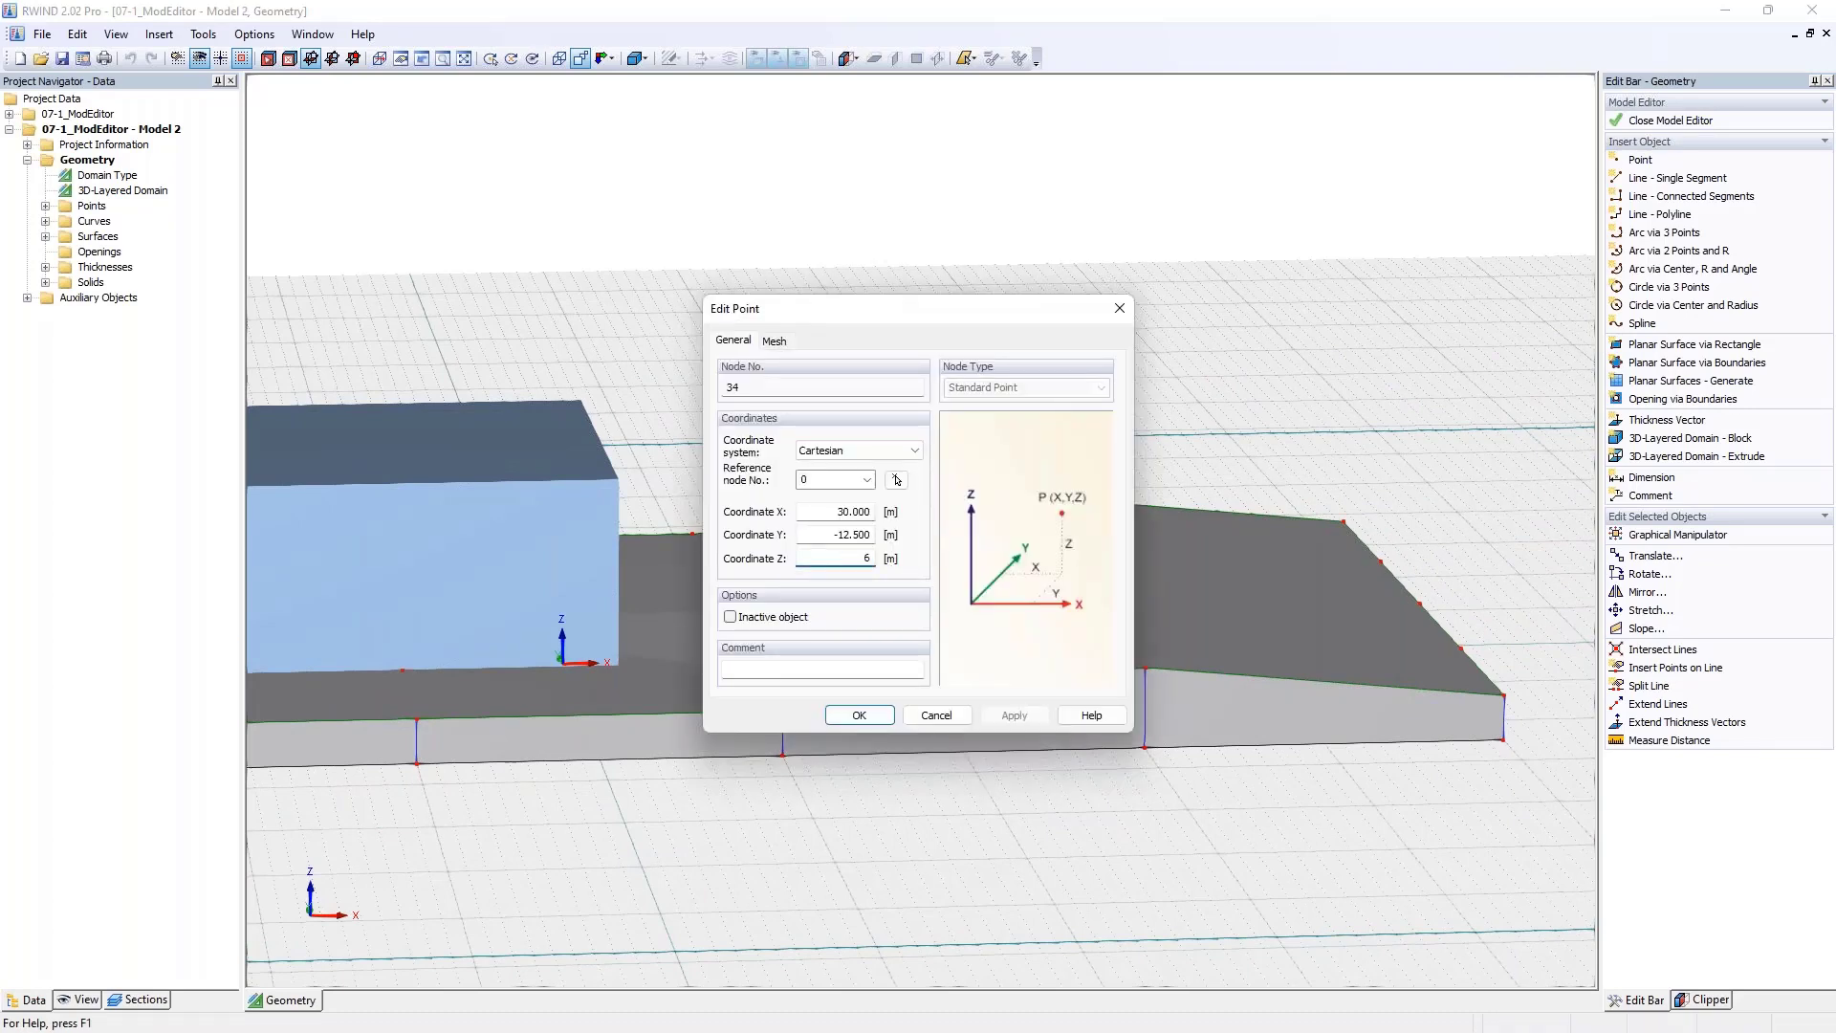
left_click(870, 723)
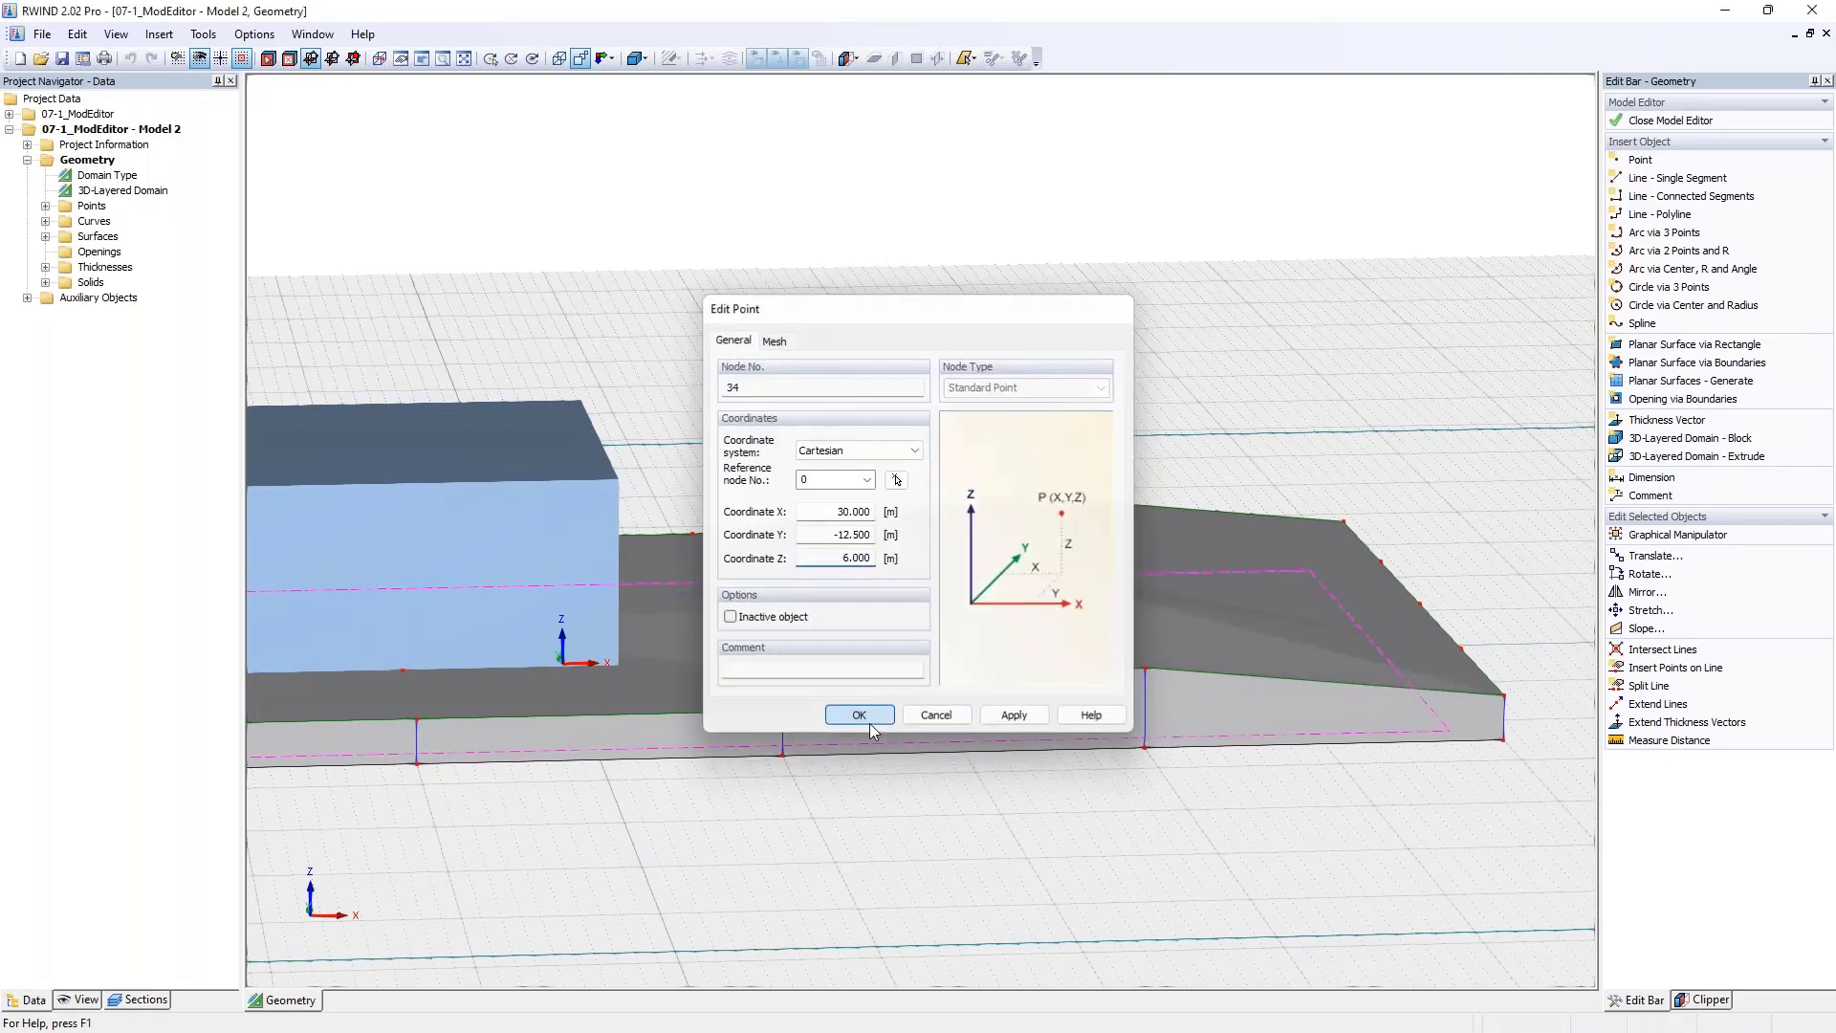
left_click(869, 723)
- Raise terrain surface point 44 (X 30 m, Y 12.5 m) to a Z coordinate of 20 m
middle_click_drag(1163, 721, 1120, 584, "ctrl")
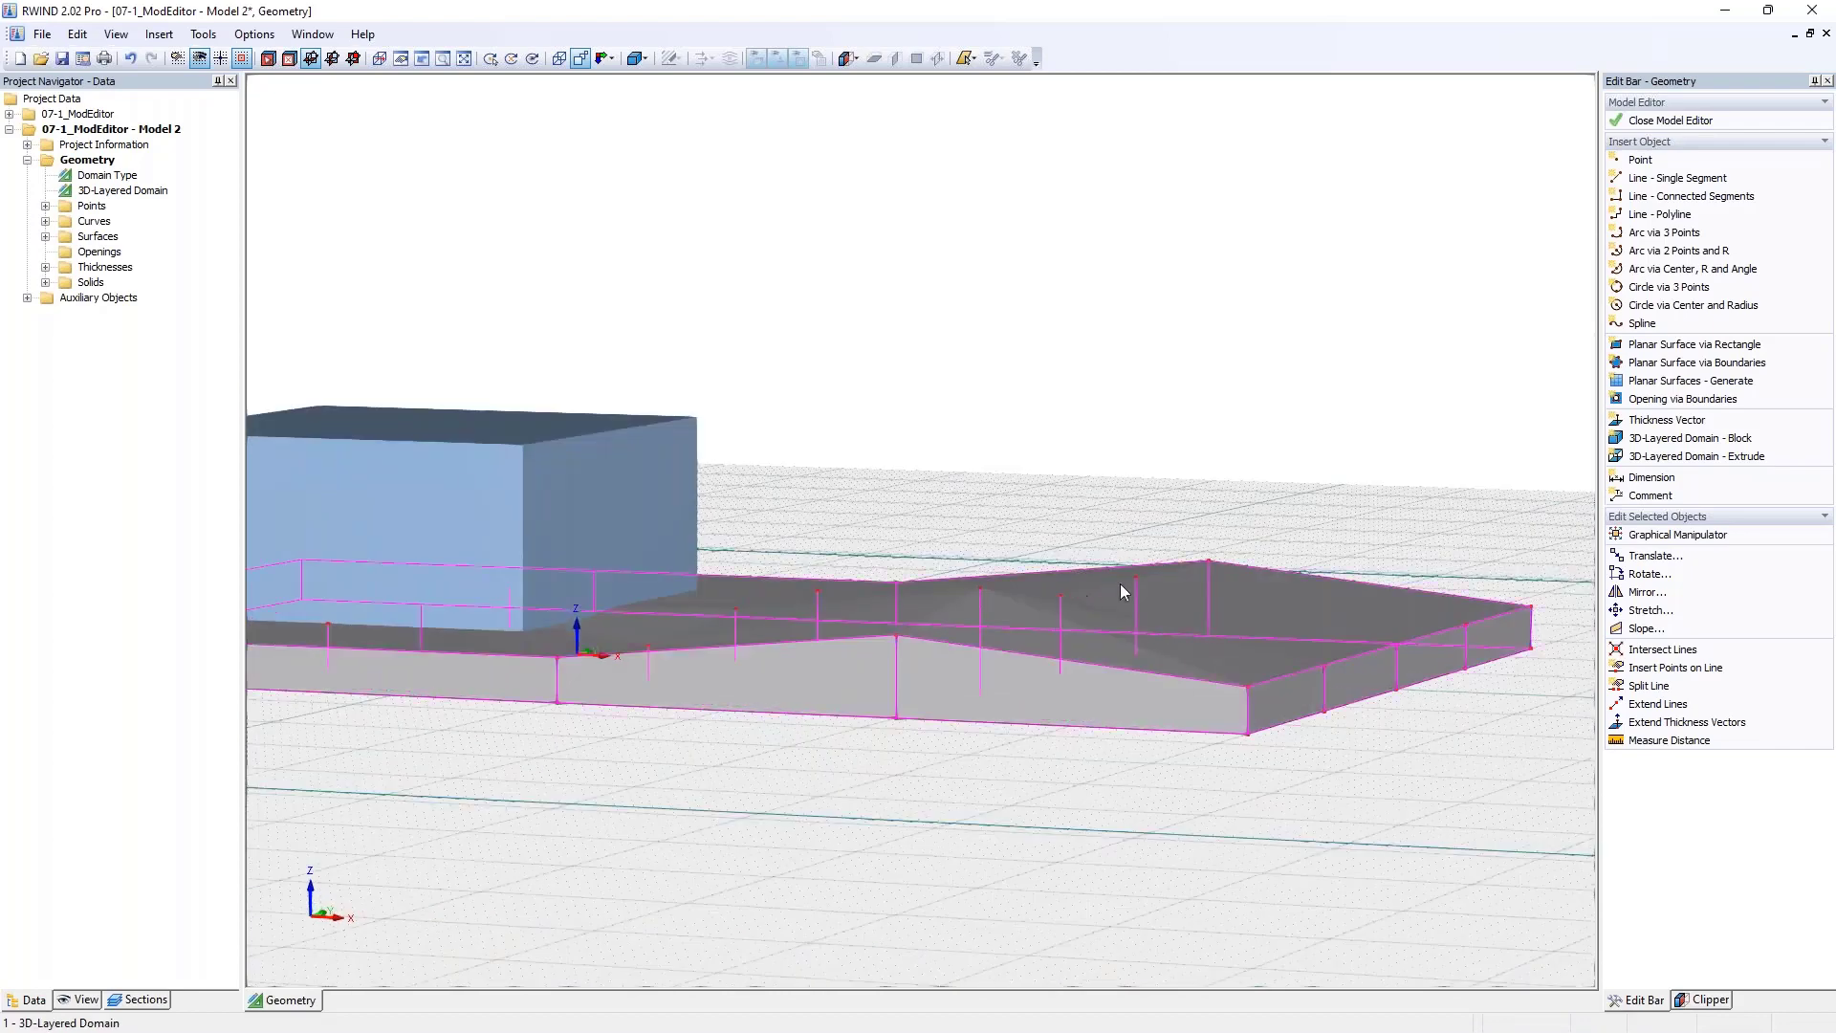
double_click(1136, 580)
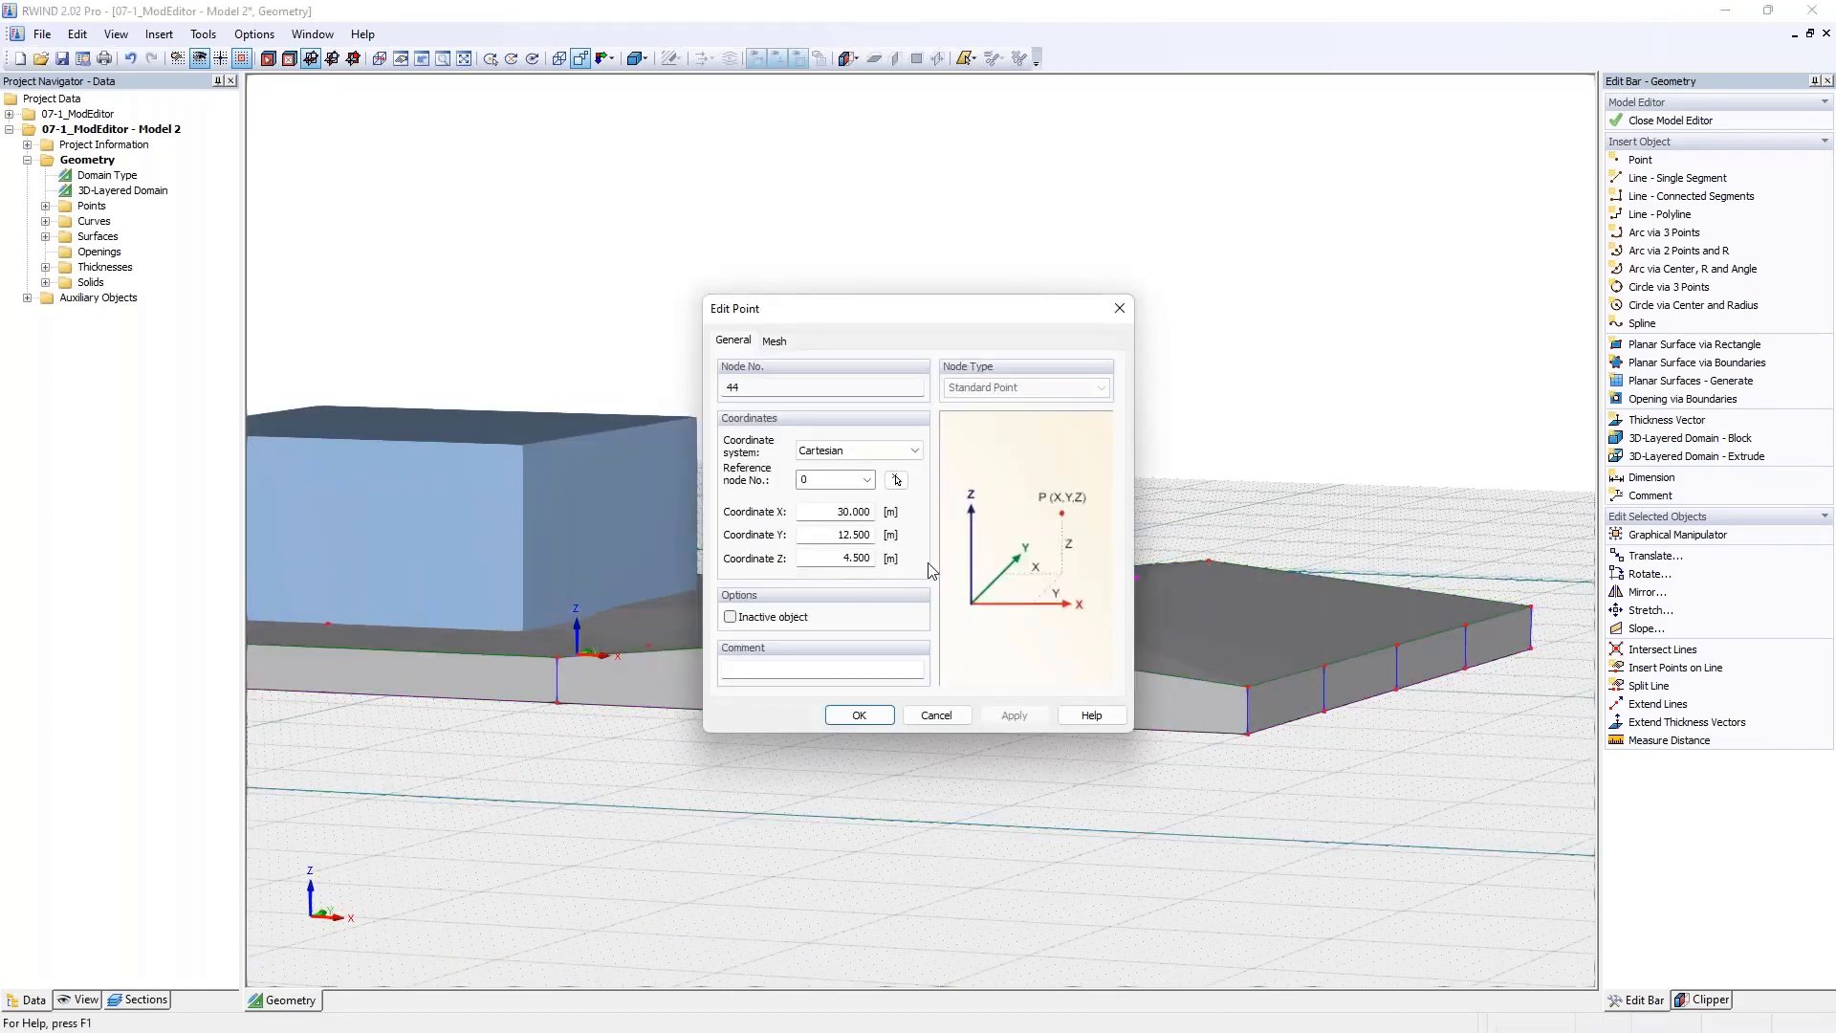
key("Tab")
type("20")
key("Return")
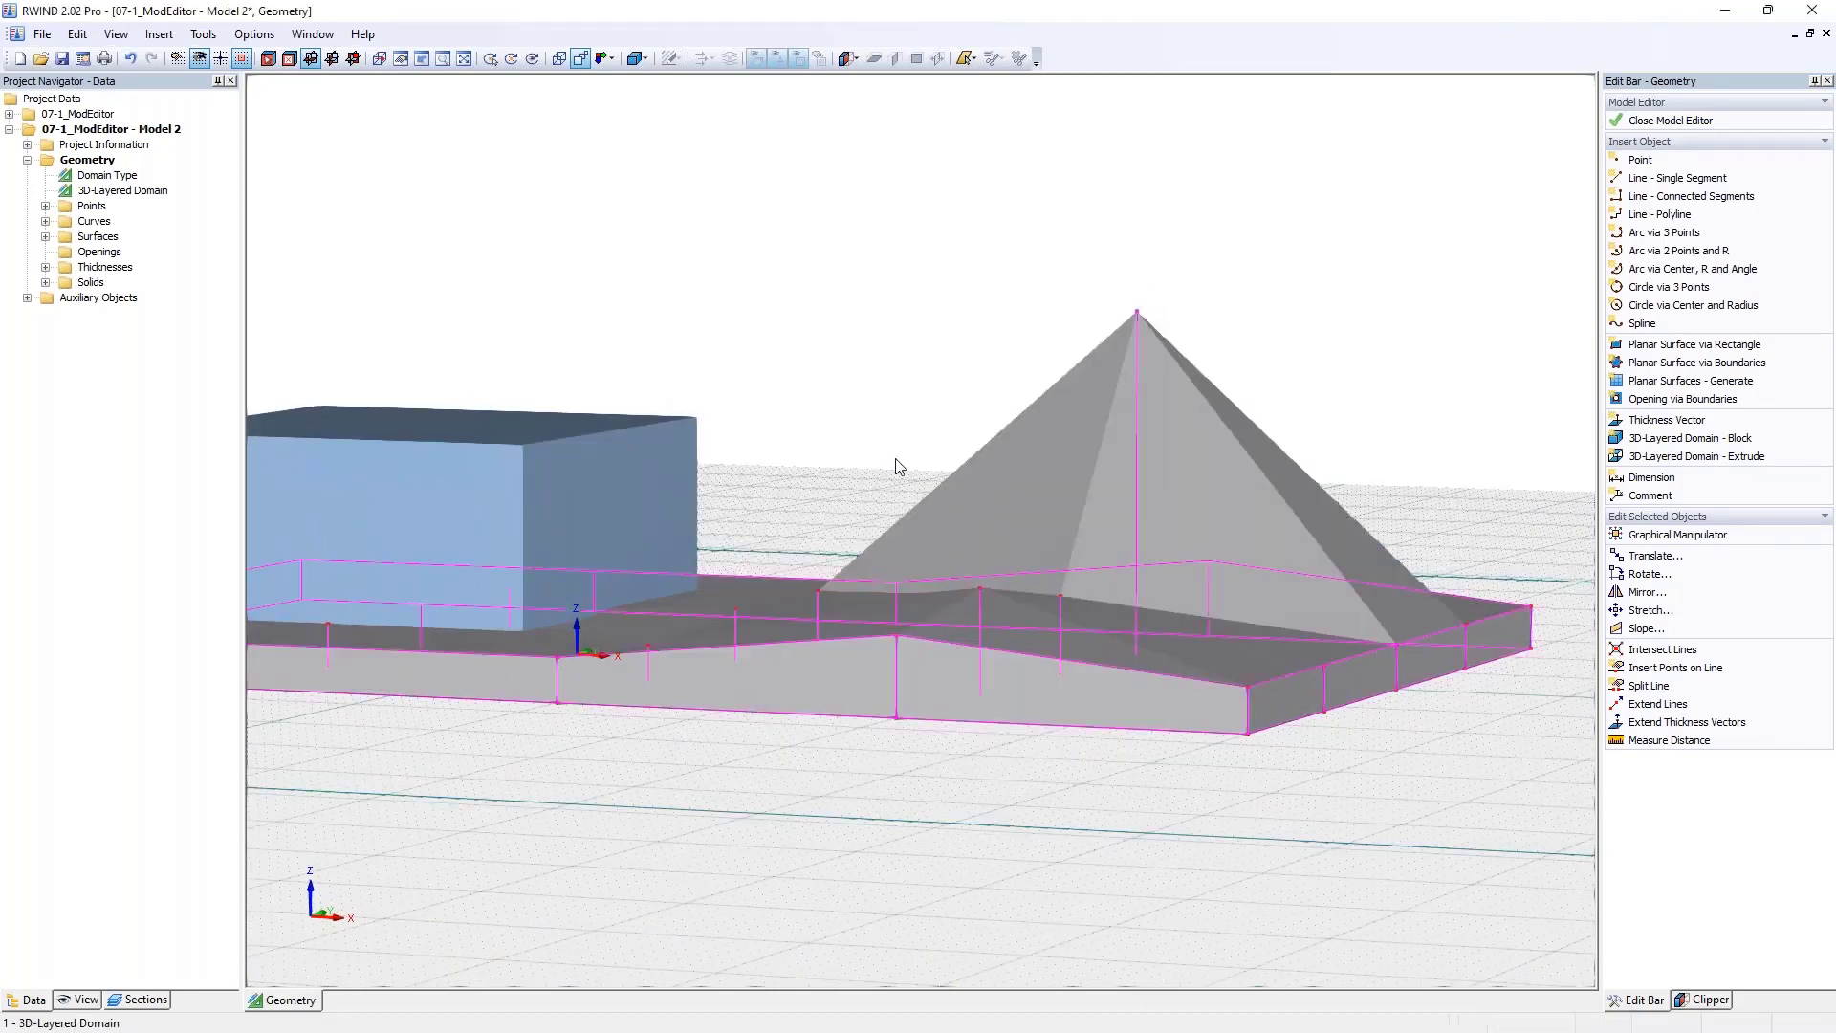
middle_click_drag(869, 390, 1035, 239, "ctrl")
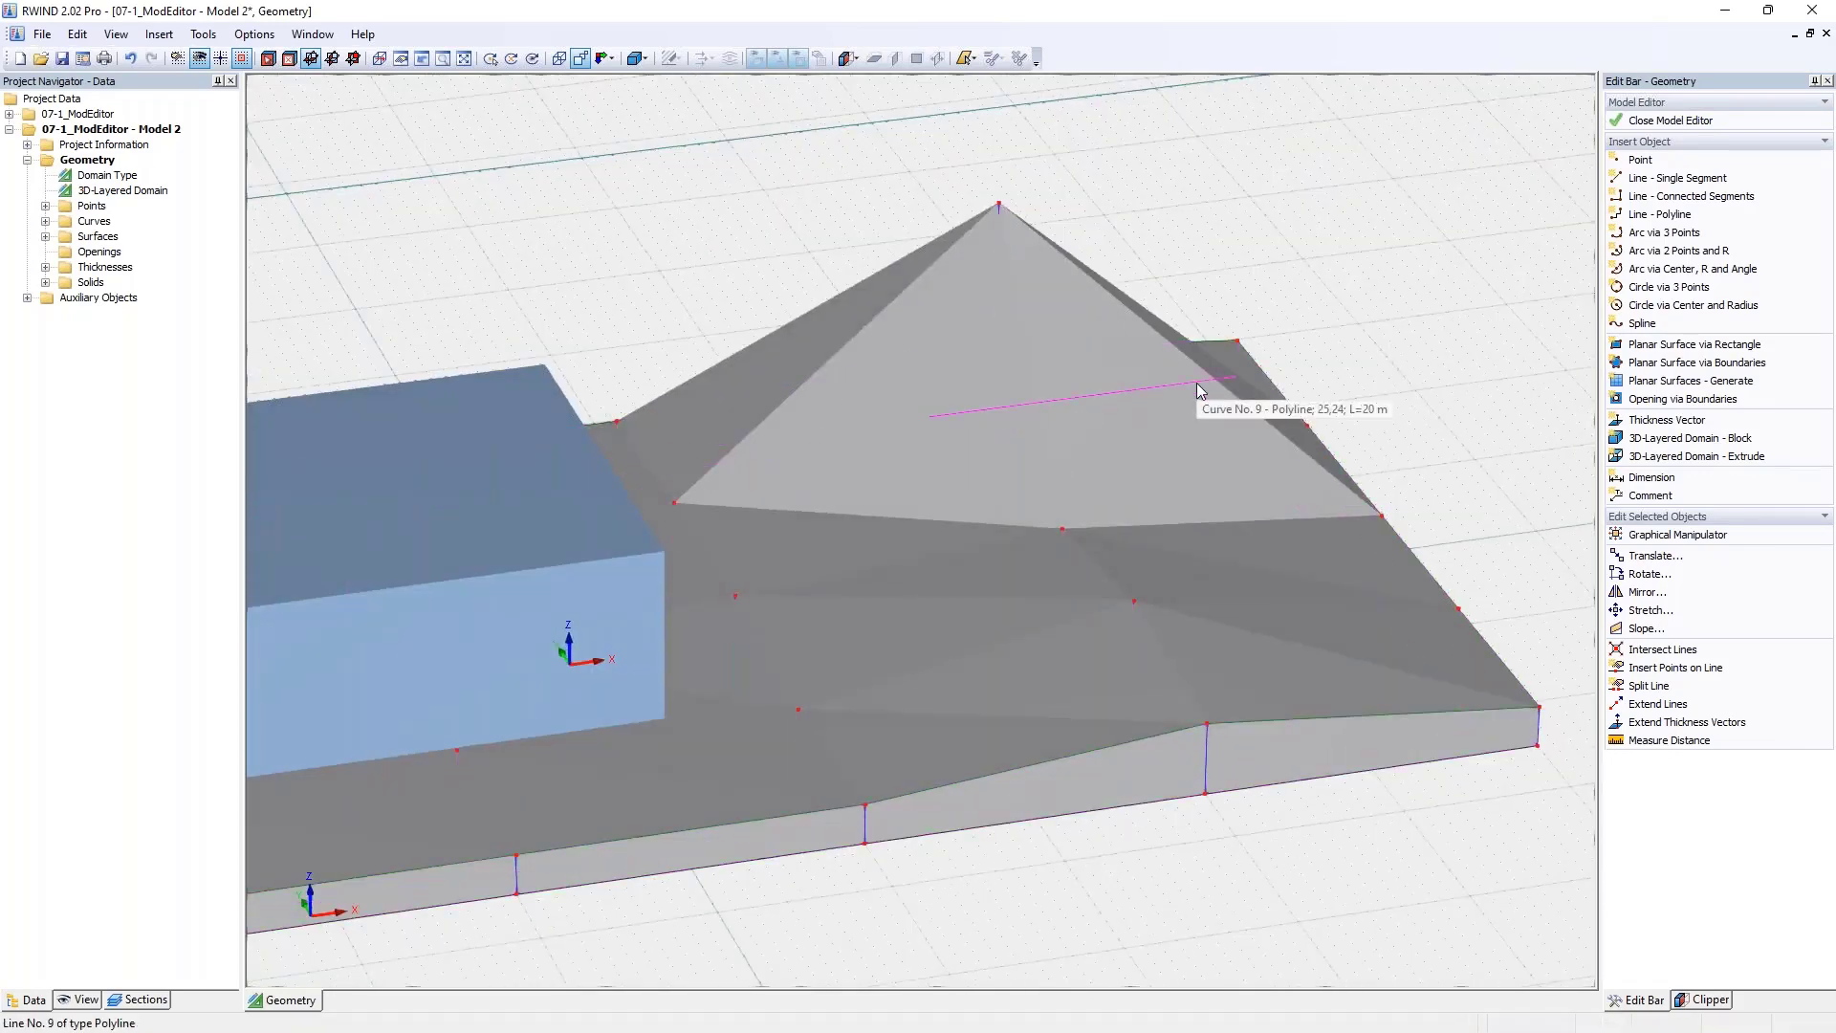
- Close the terrain's Model Editor, saving the changes, and view the reshaped terrain in the wind tunnel
left_click(1669, 120)
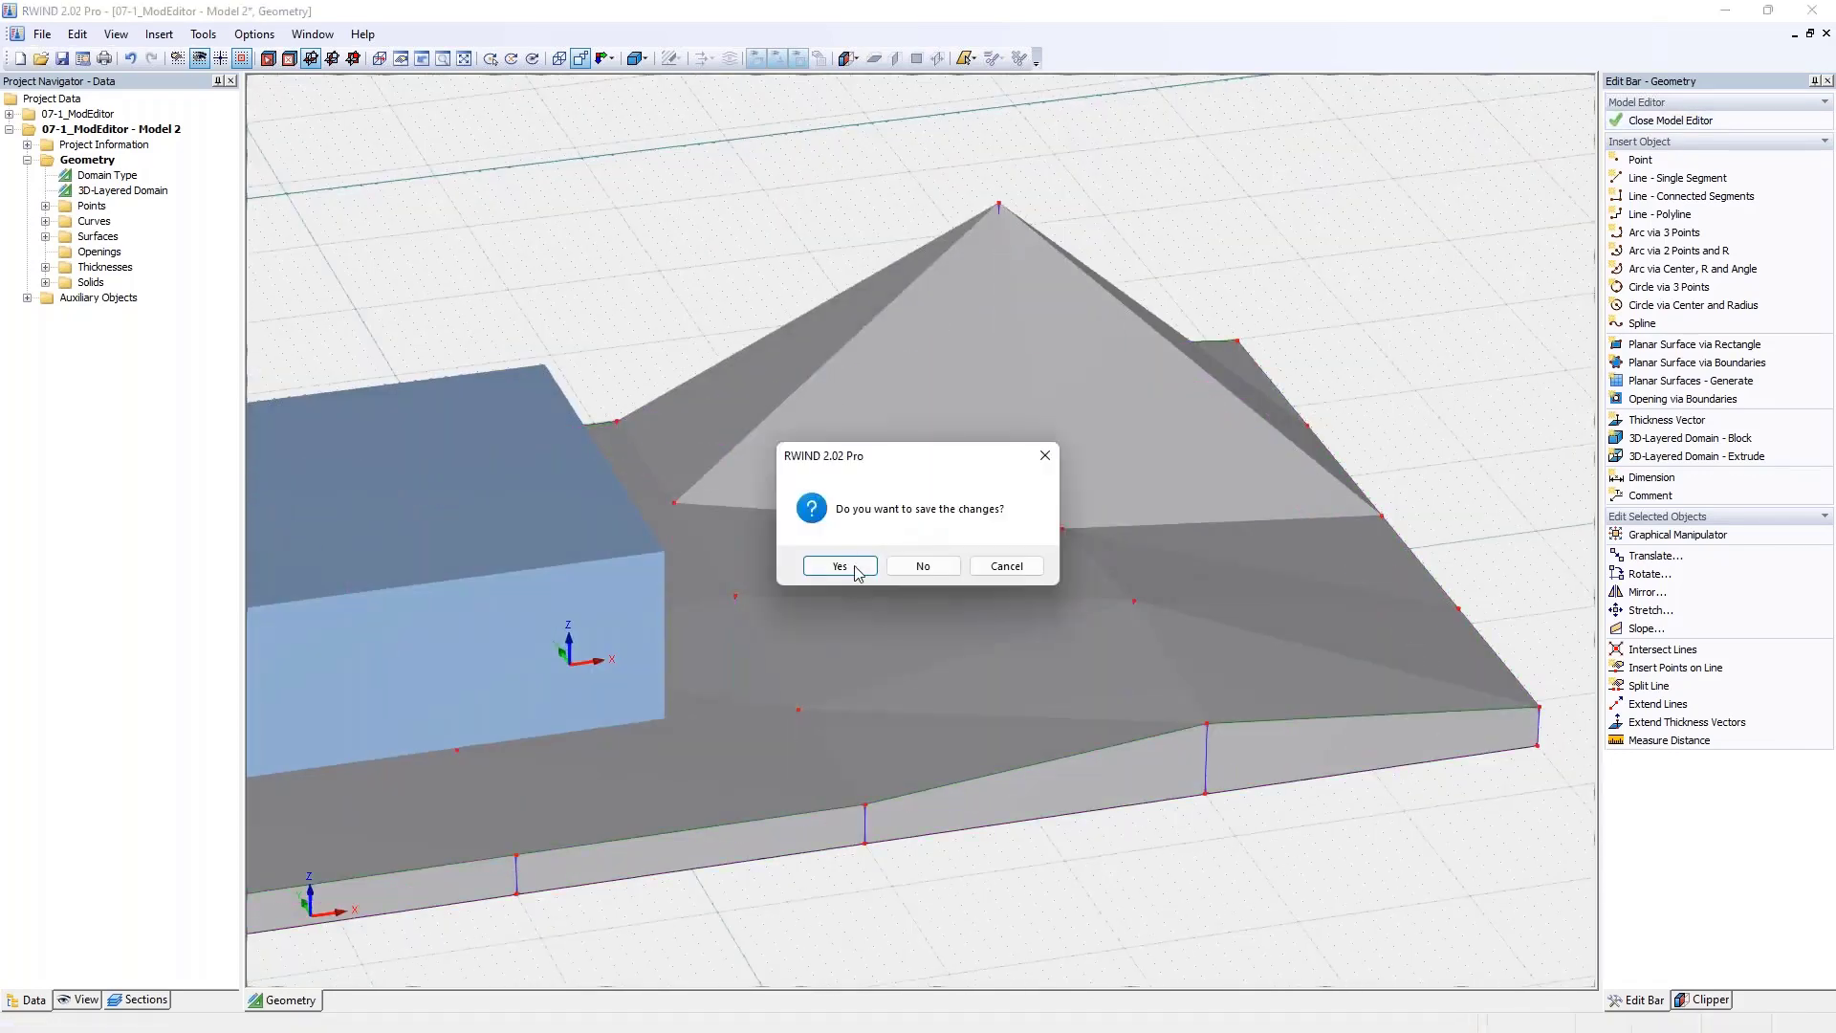
left_click(857, 571)
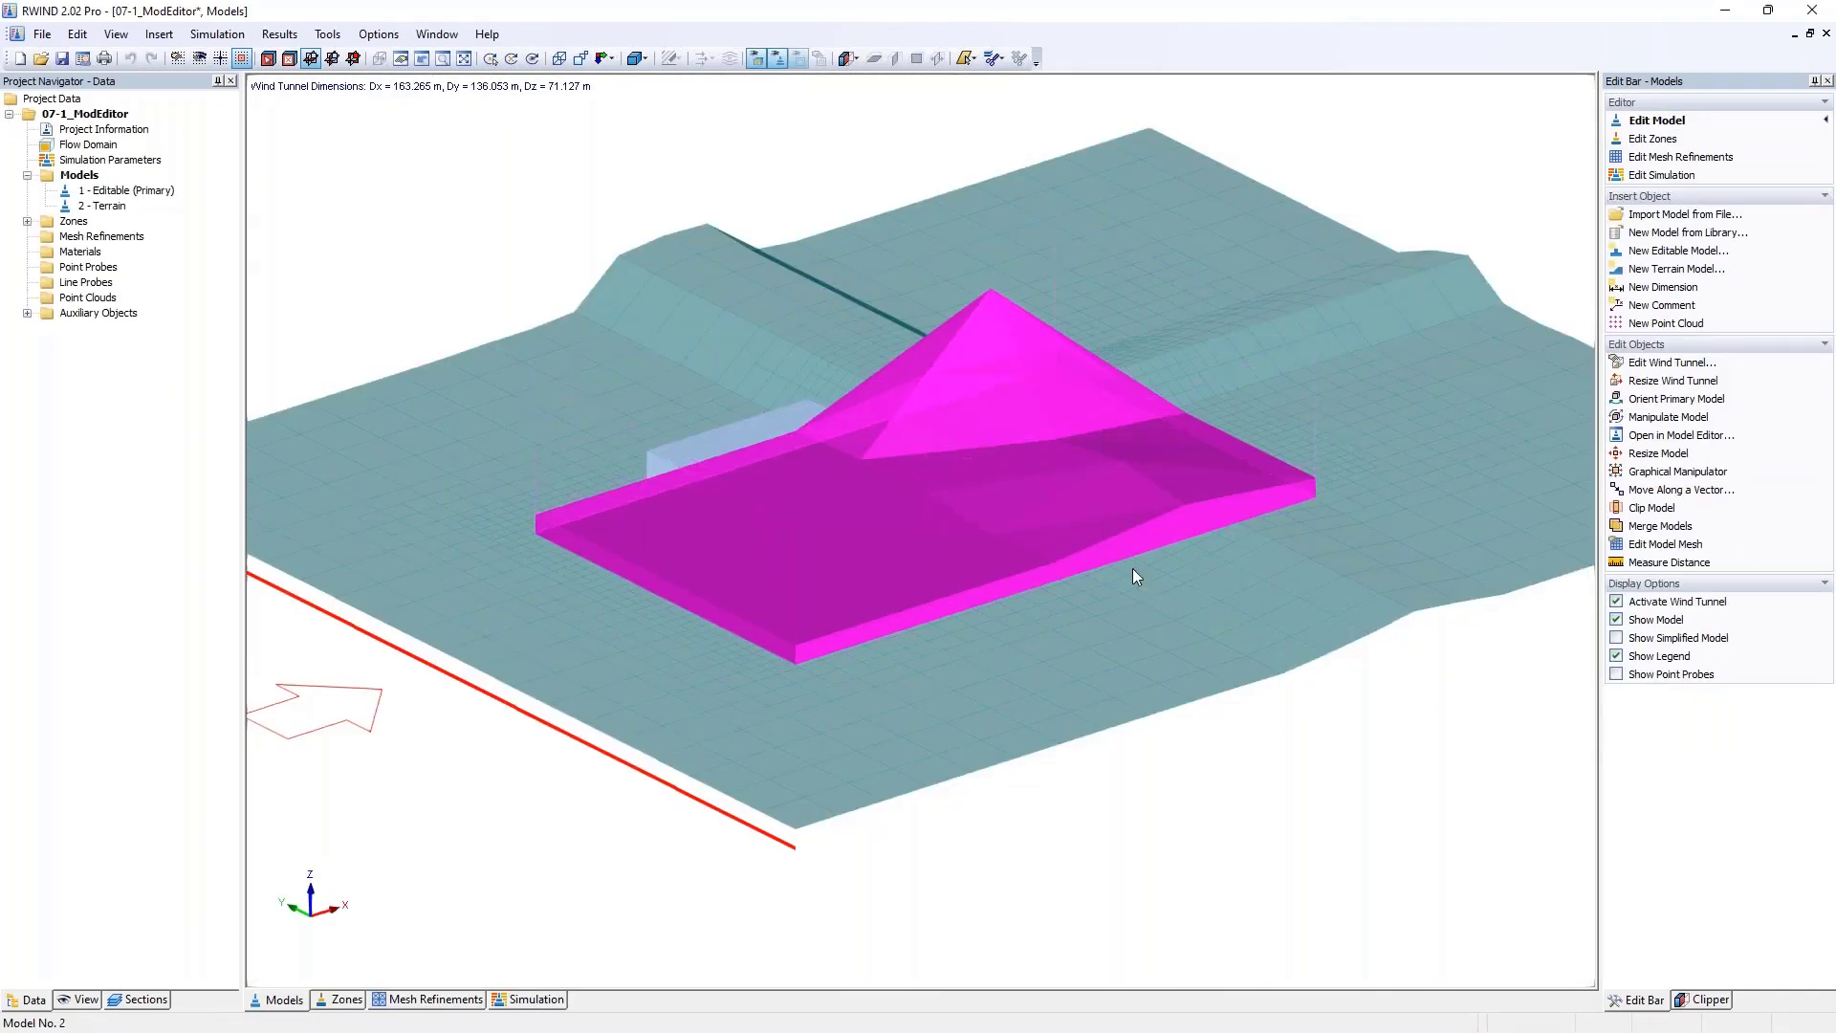
middle_click_drag(1148, 624, 1031, 306, "ctrl")
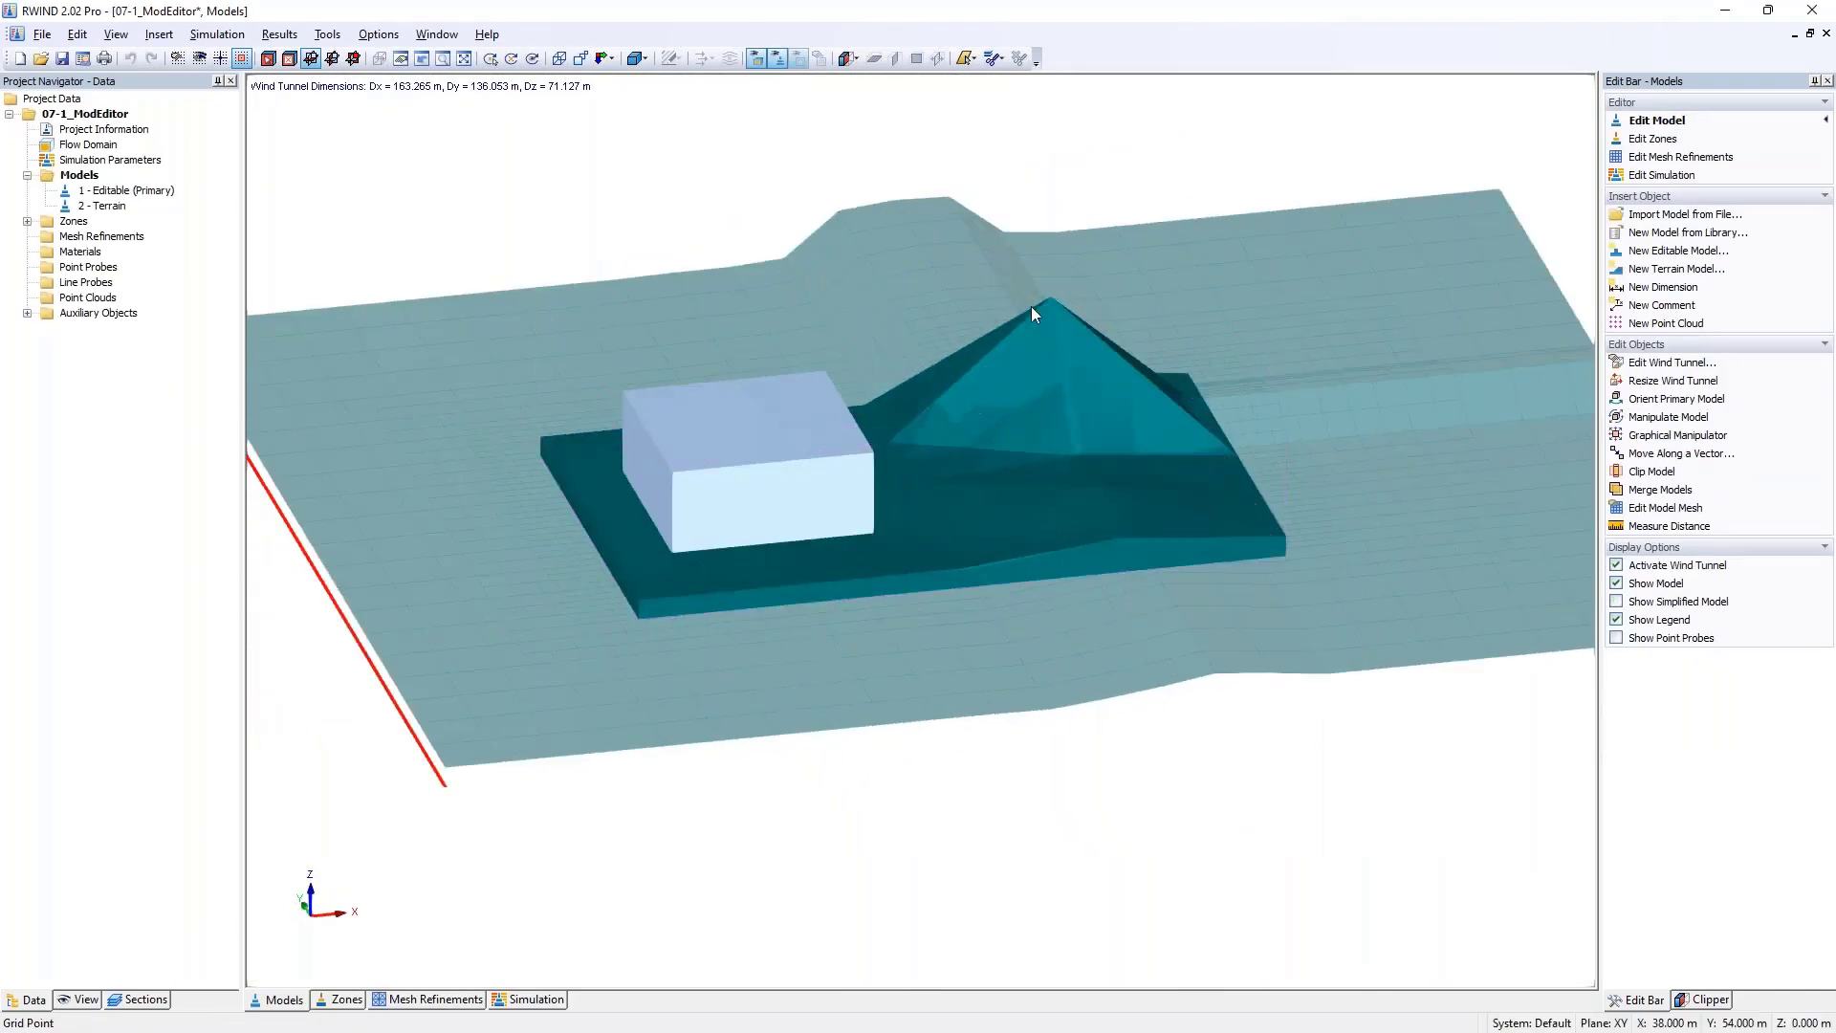
- Examine the terrain model's type settings, including its use as lower boundary condition, and close them unchanged
double_click(1090, 461)
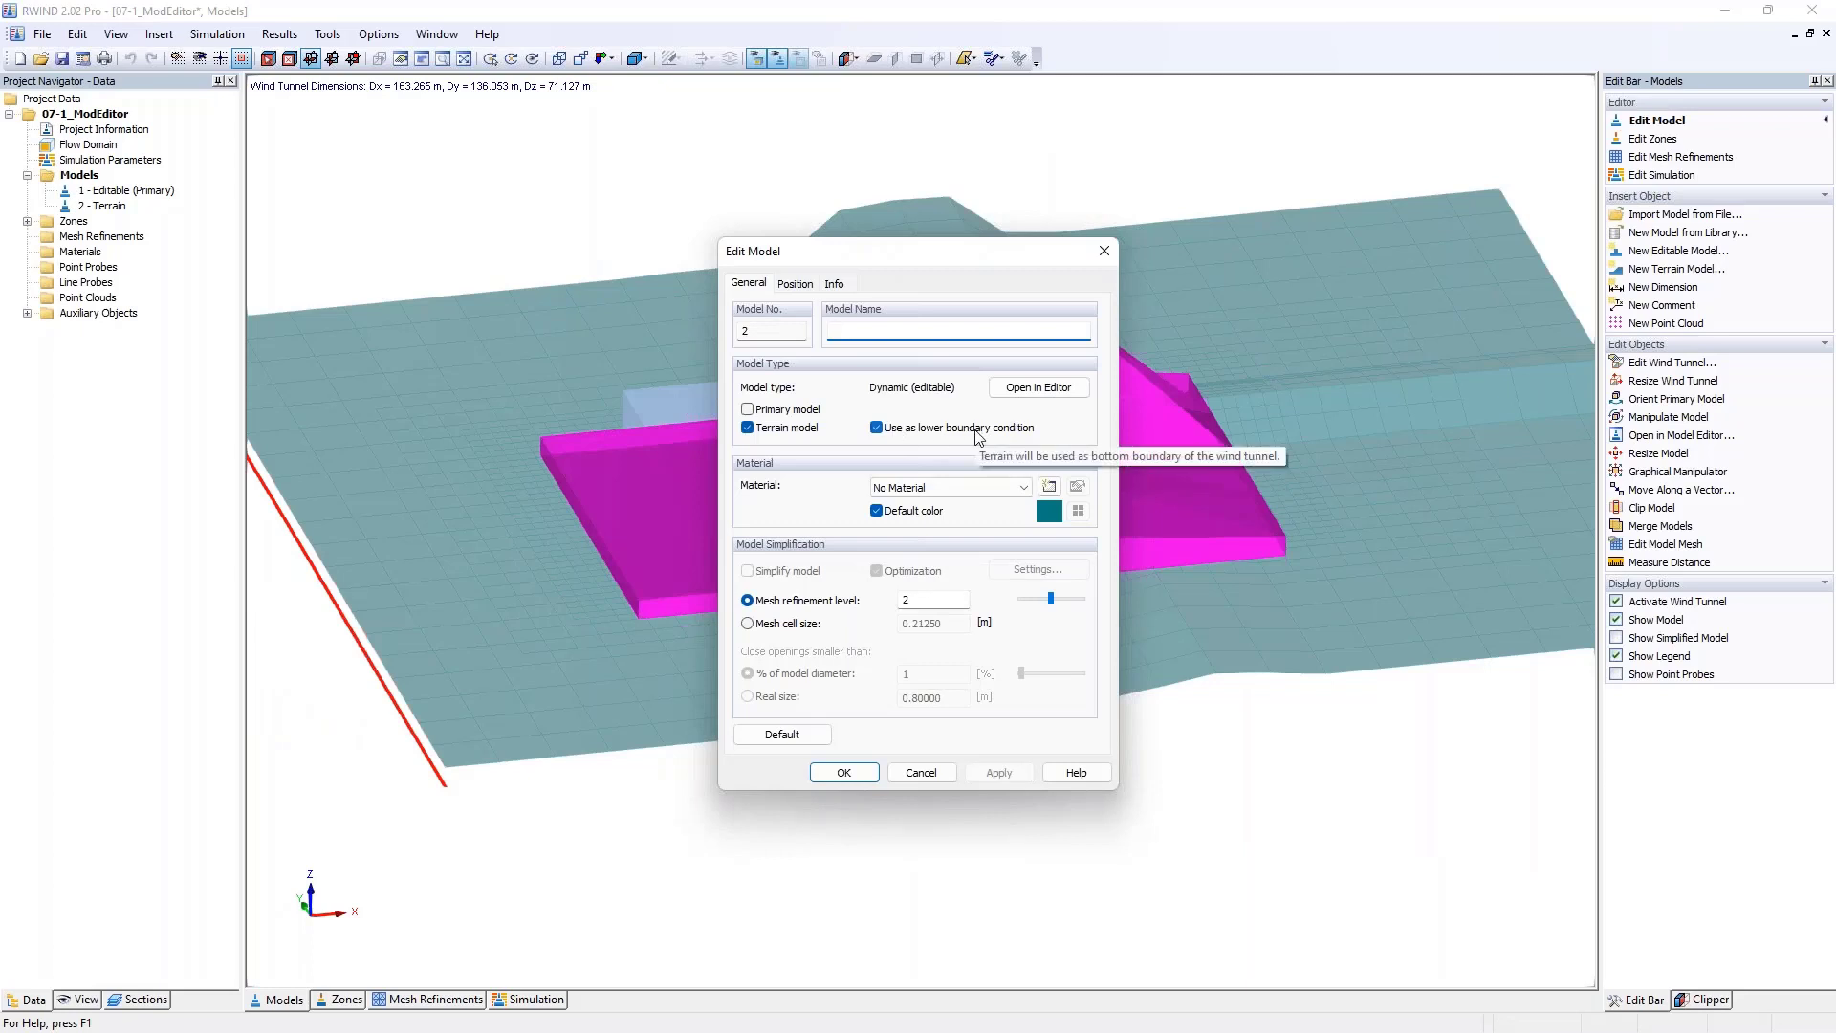
left_click(1104, 251)
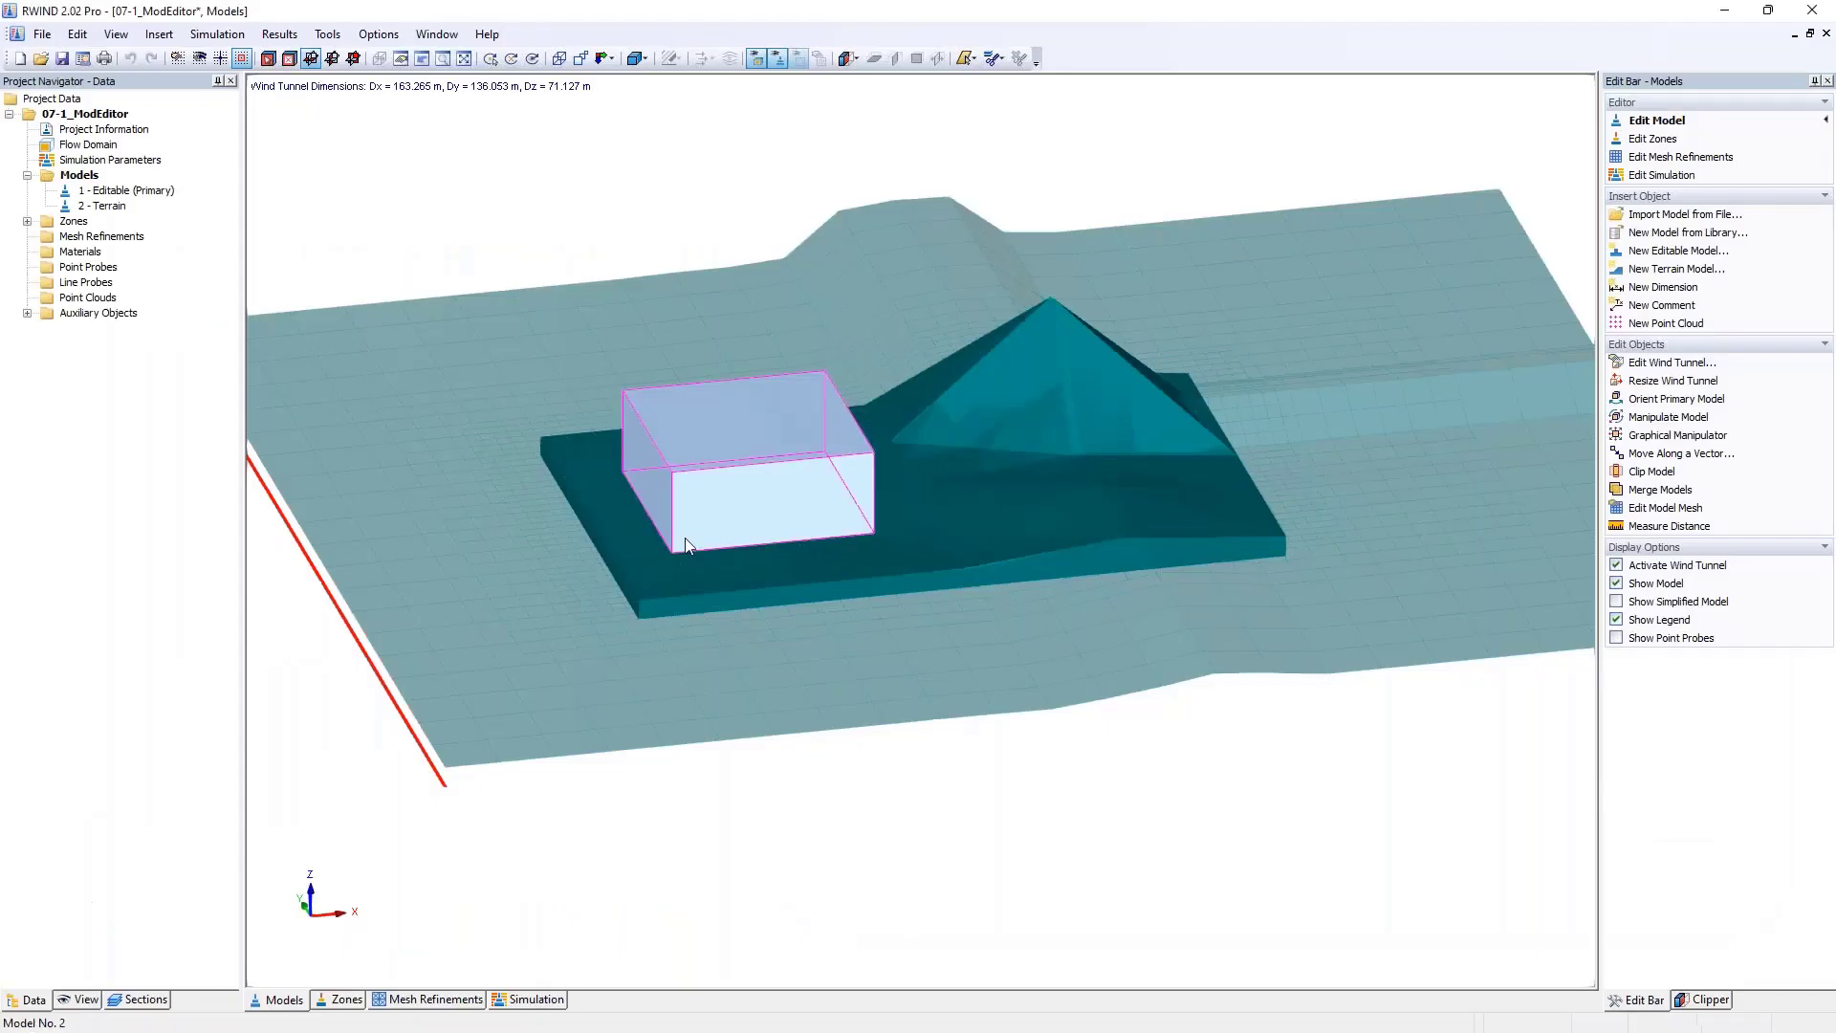
- Close the 07-1_ModEditor project without saving and create a new project named 221208_Solar
left_click(1827, 33)
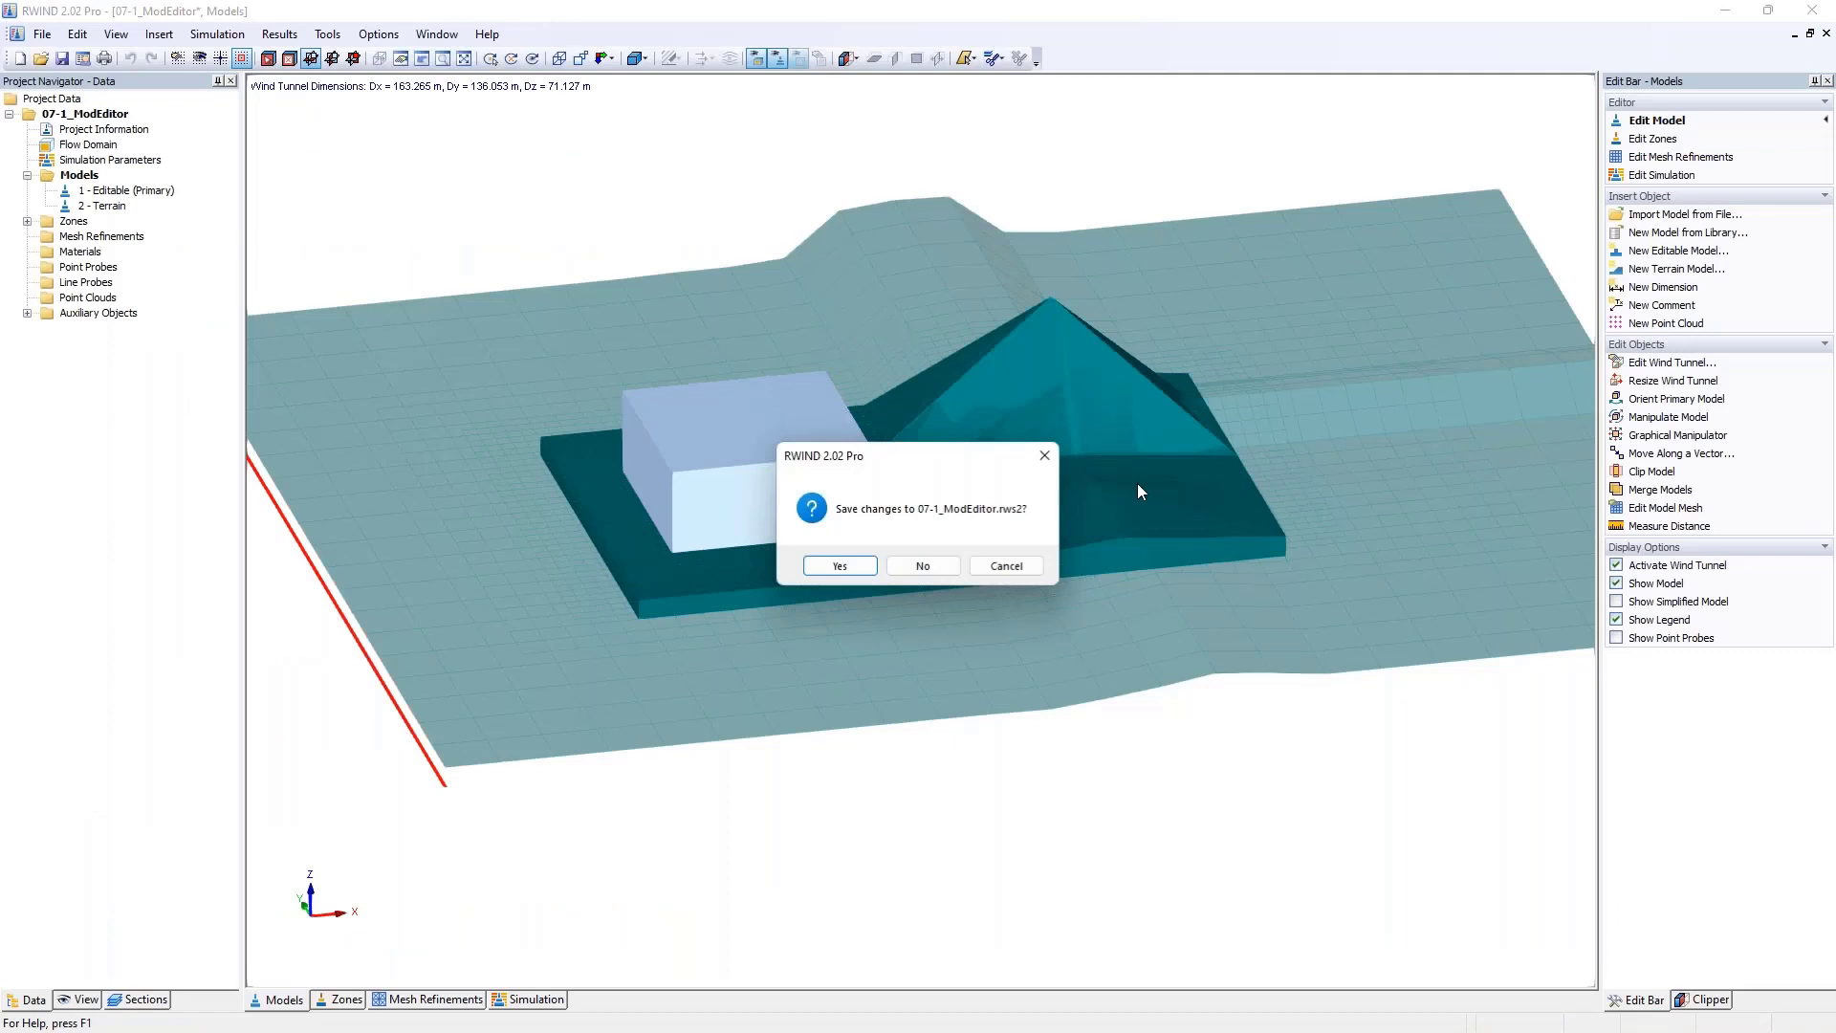
left_click(906, 566)
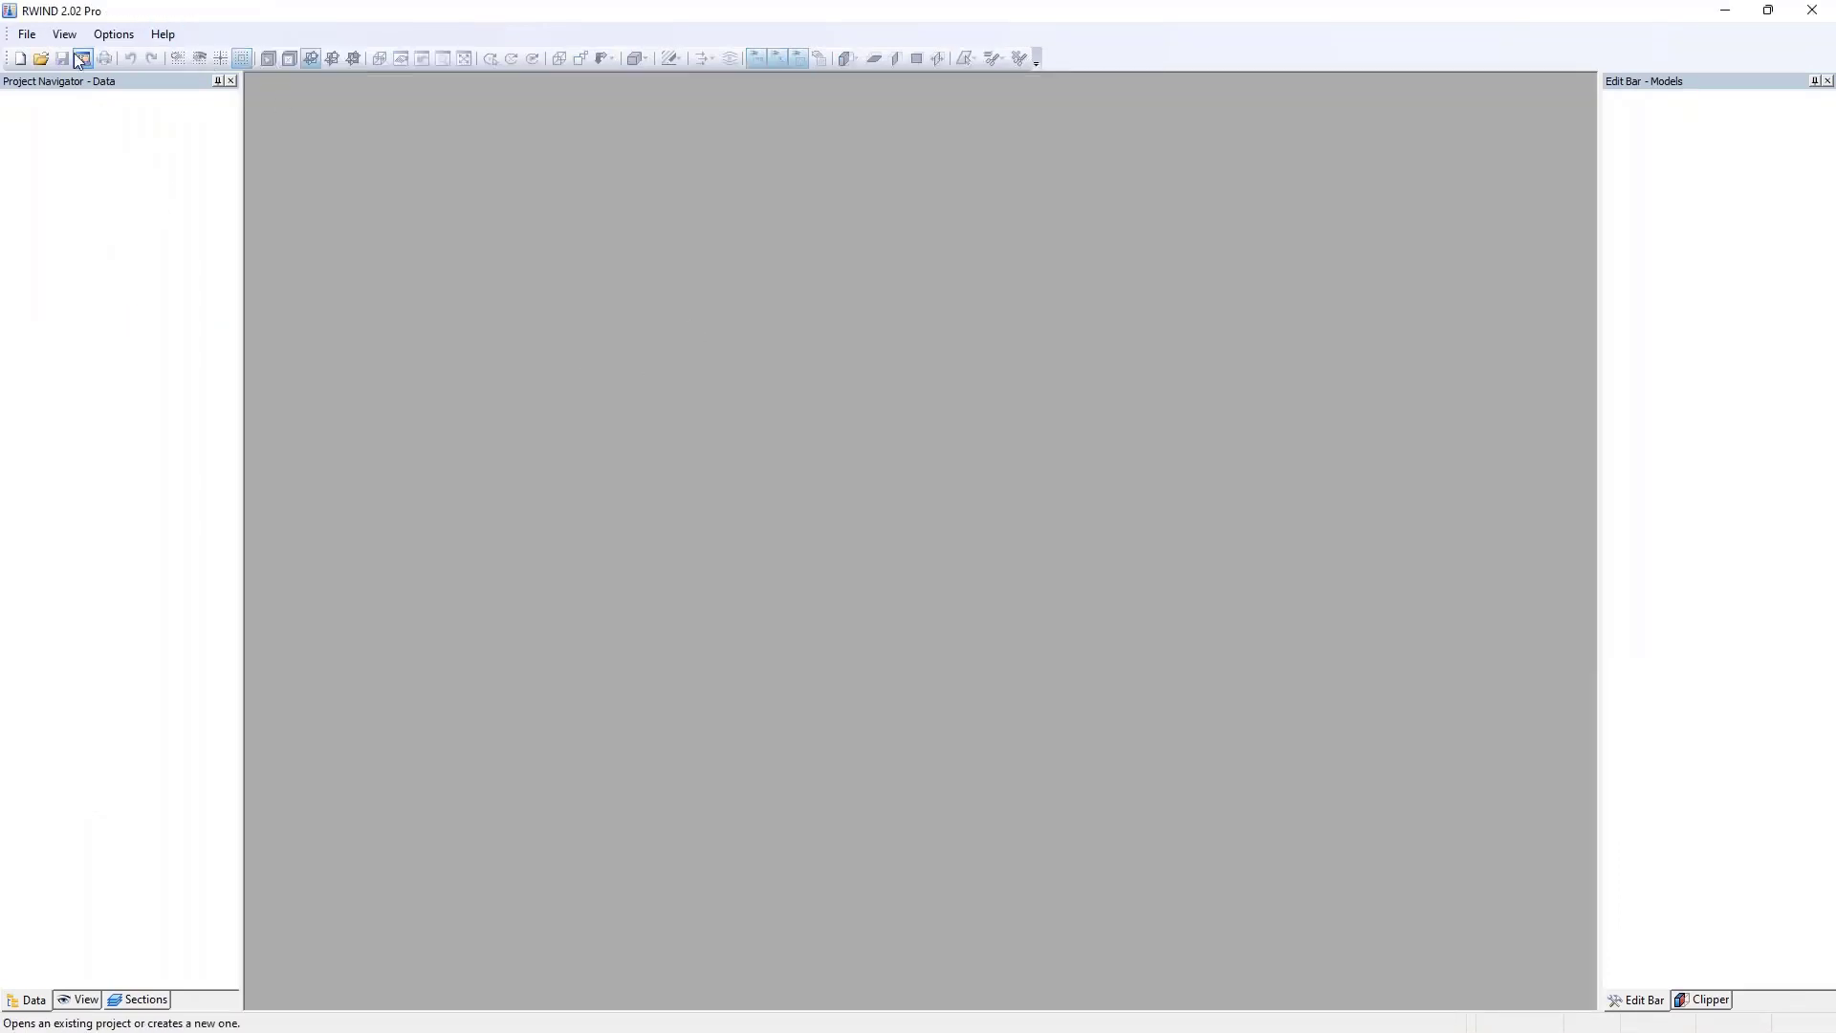
left_click(19, 58)
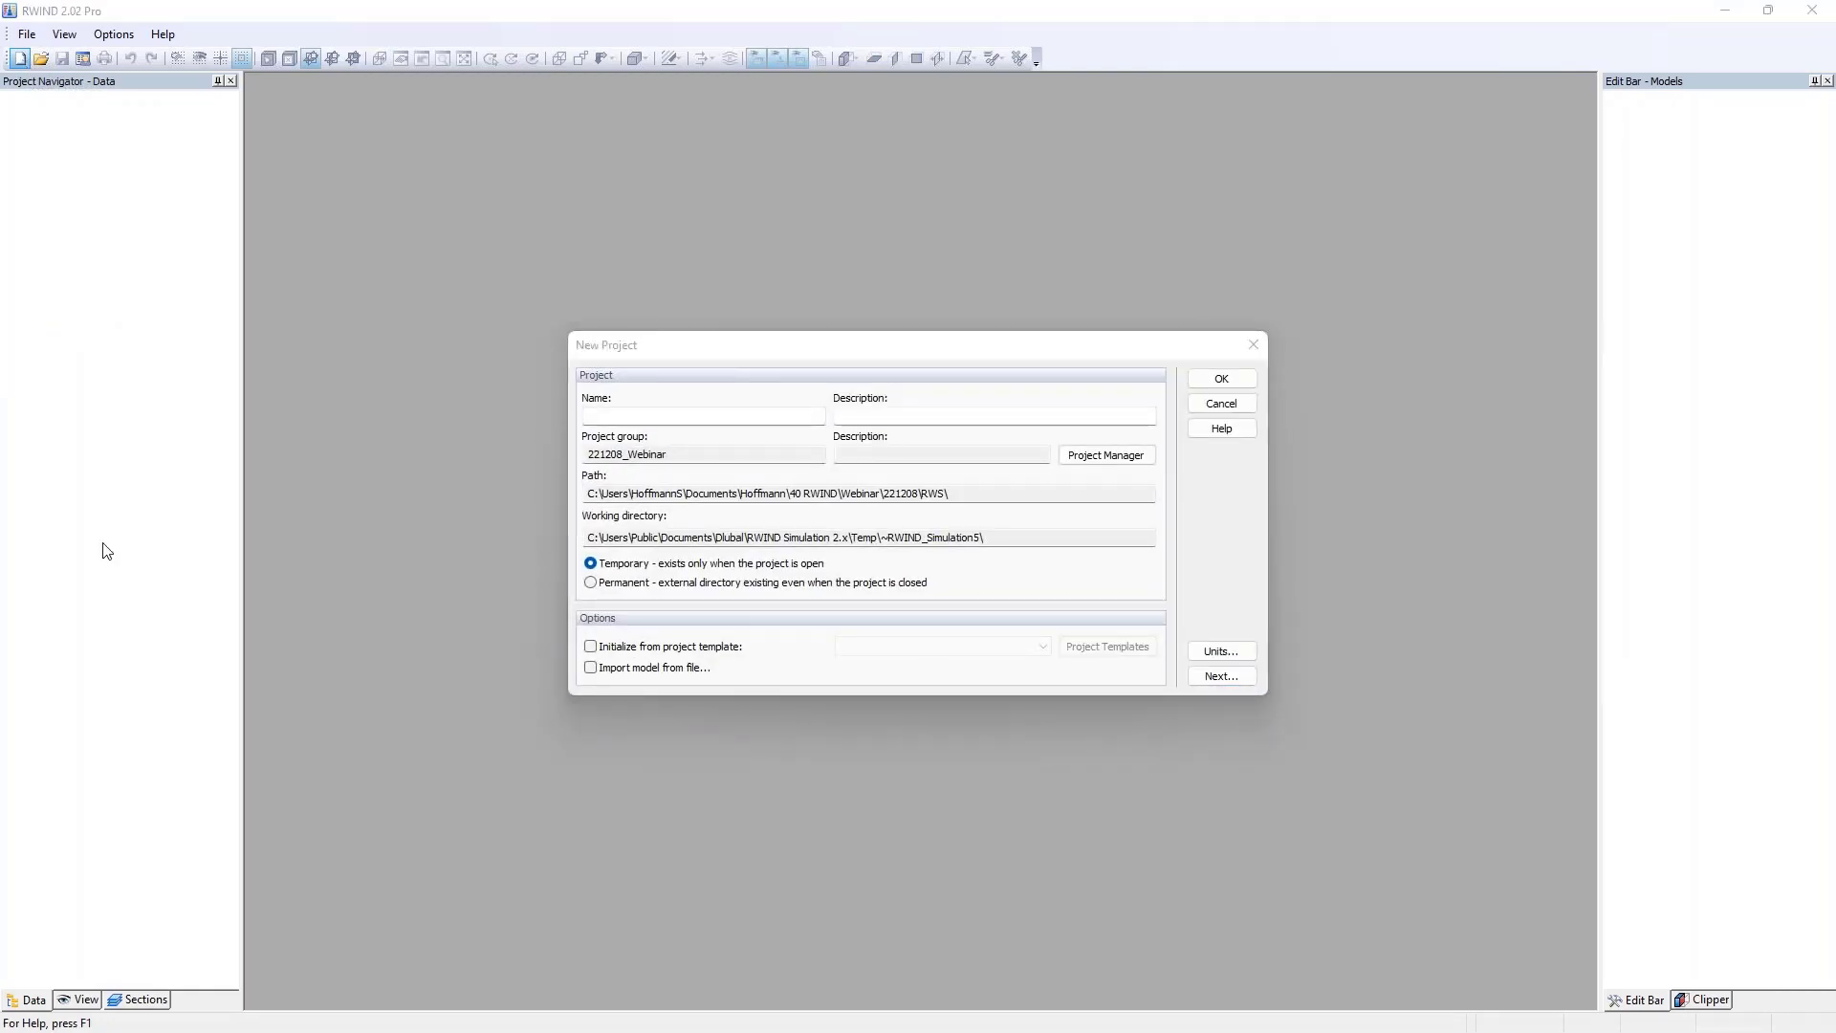
left_click(754, 348)
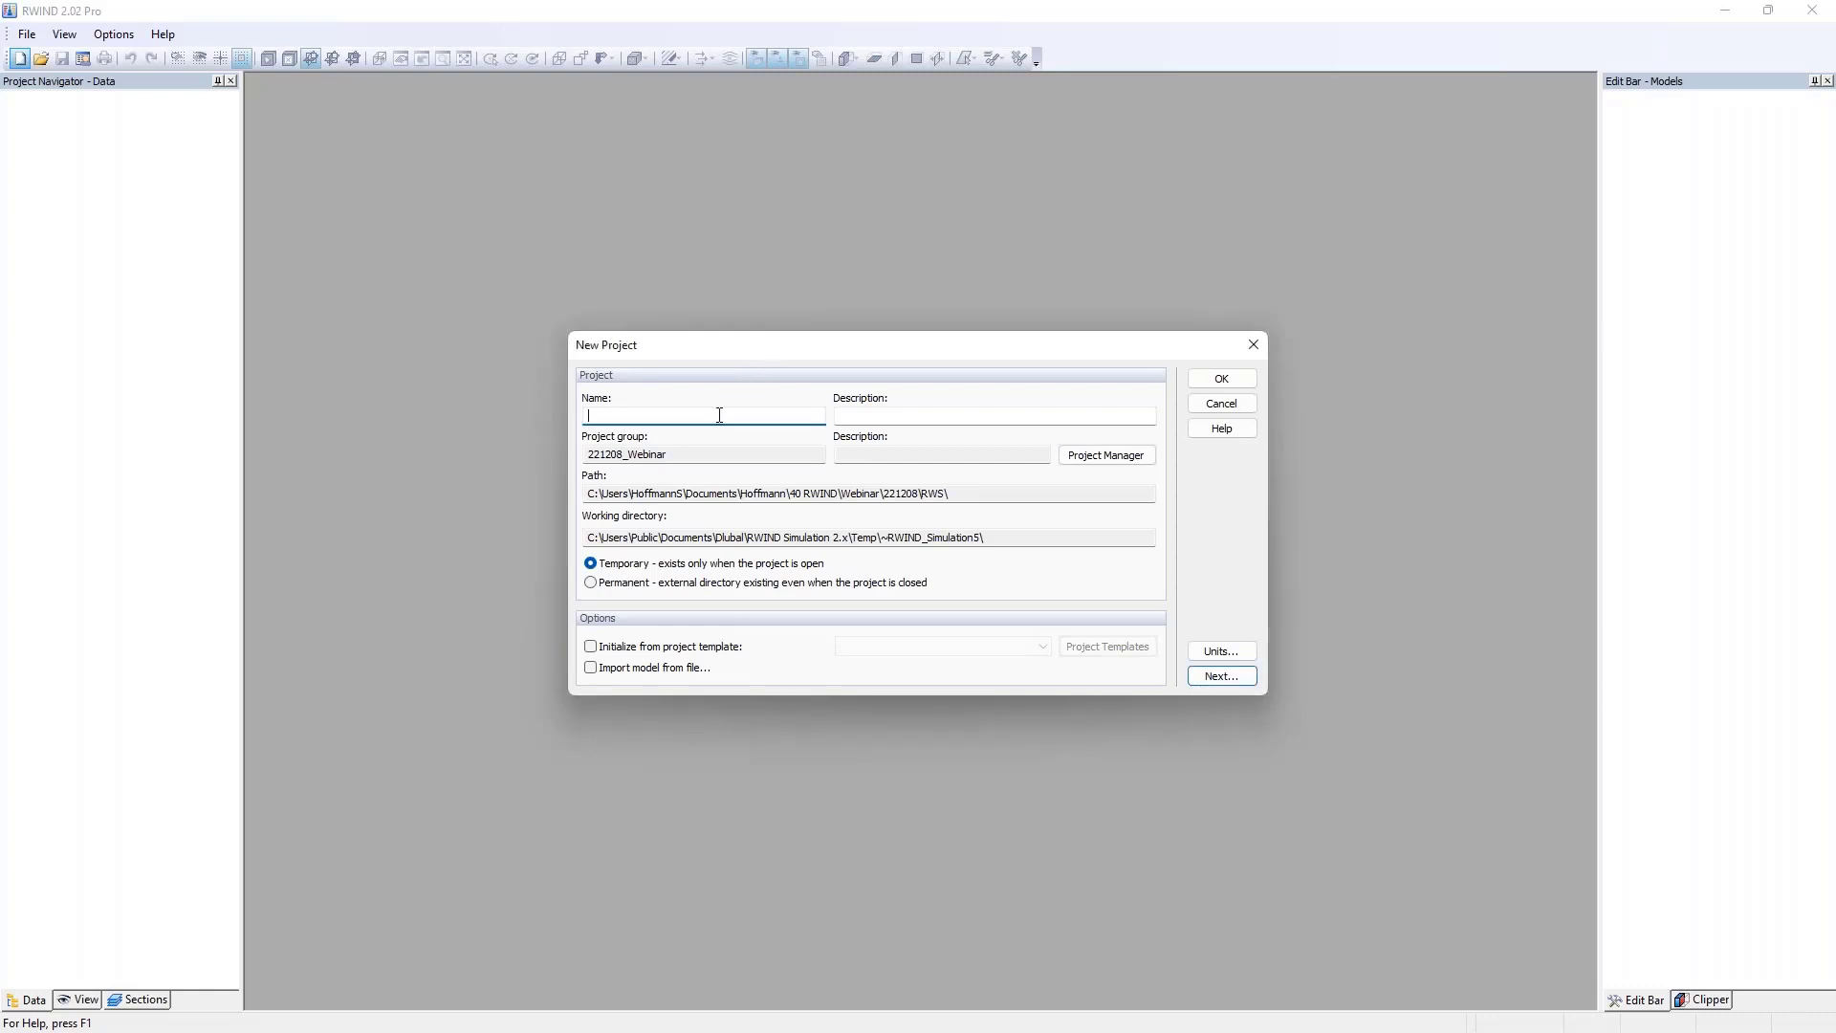
type("221208")
type("_Solar")
left_click(1218, 380)
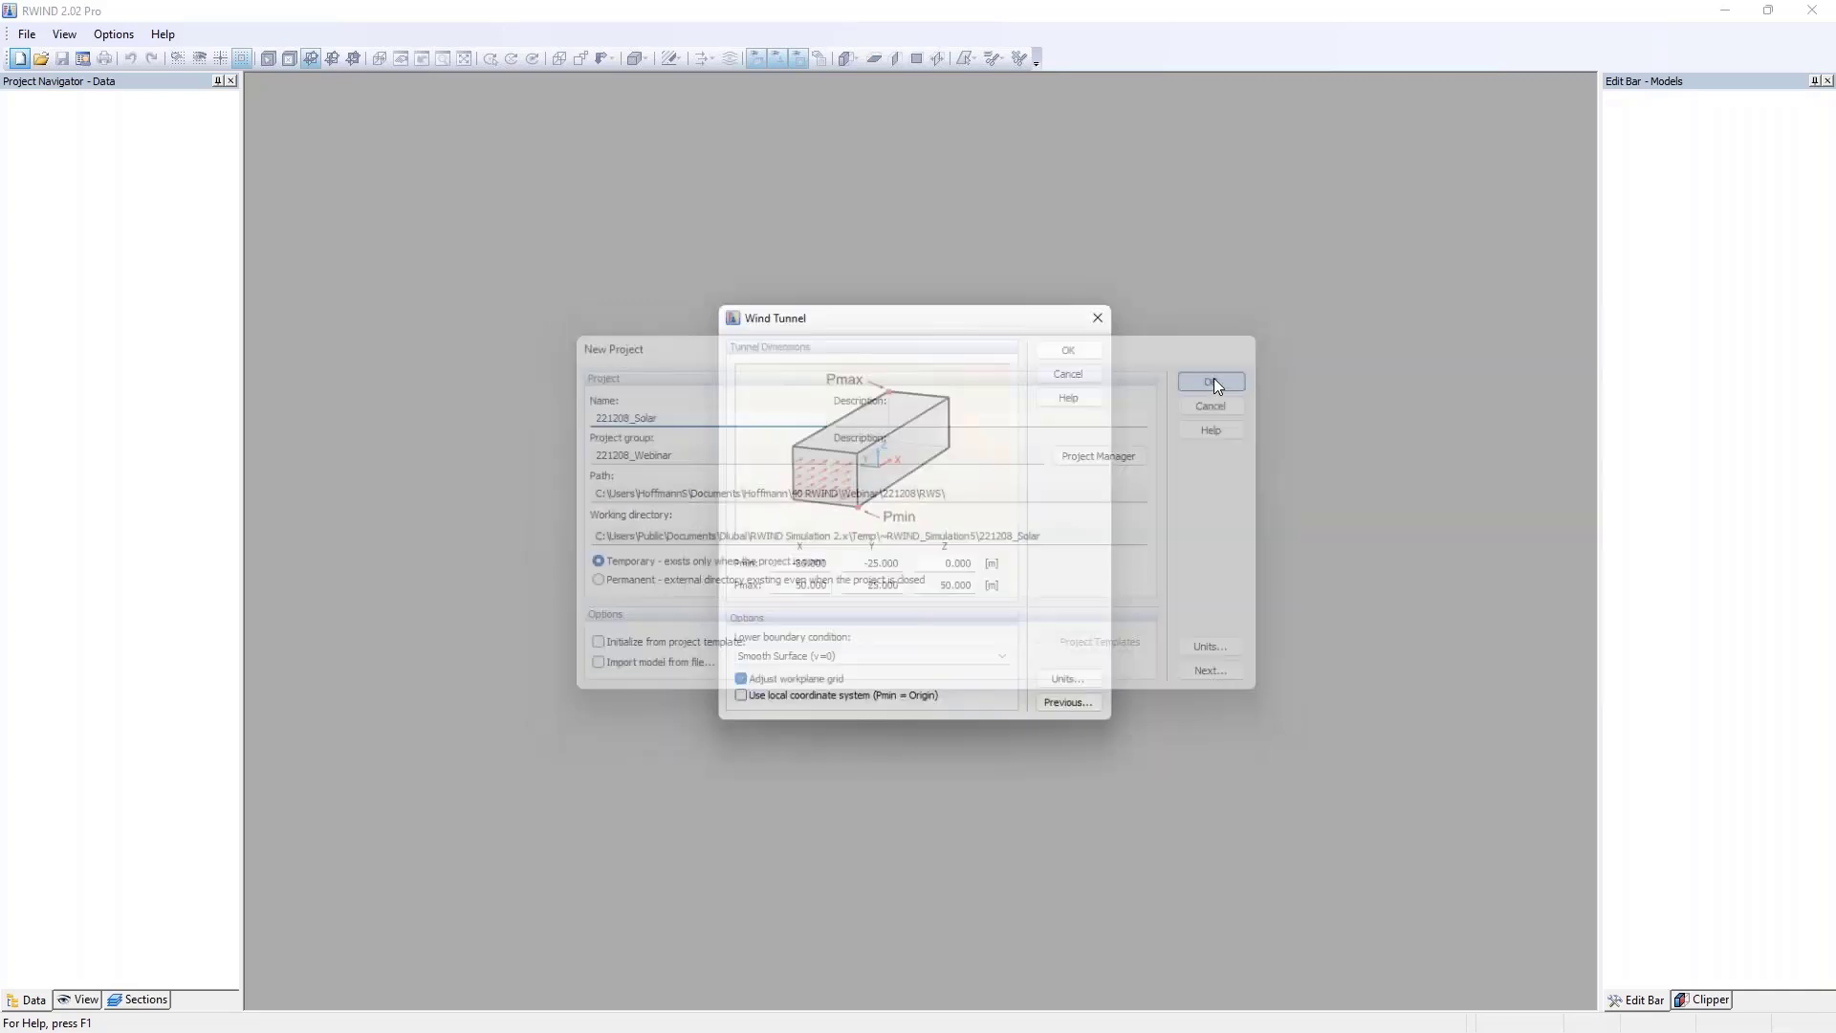
- Accept the wind tunnel dimensions from Pmin (-30, -25, 0) to Pmax (50, 25, 50) m with a smooth-surface lower boundary
double_click(789, 568)
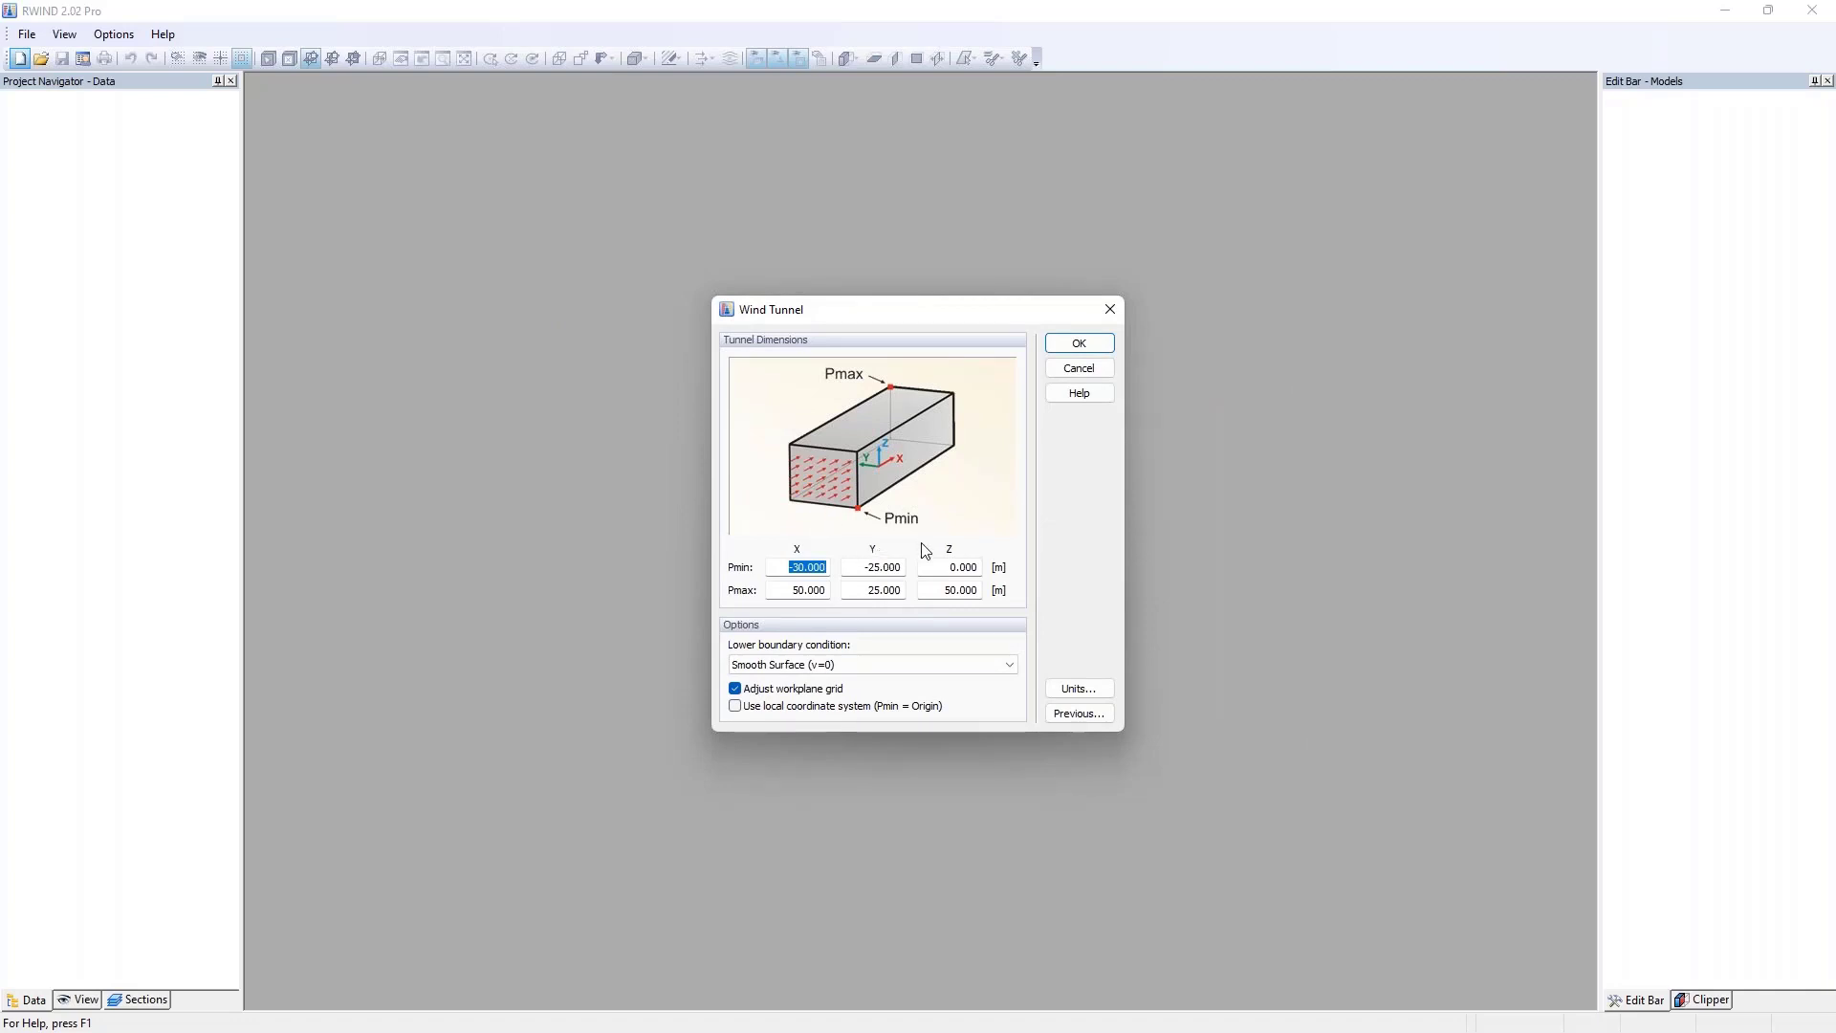
left_click(1065, 344)
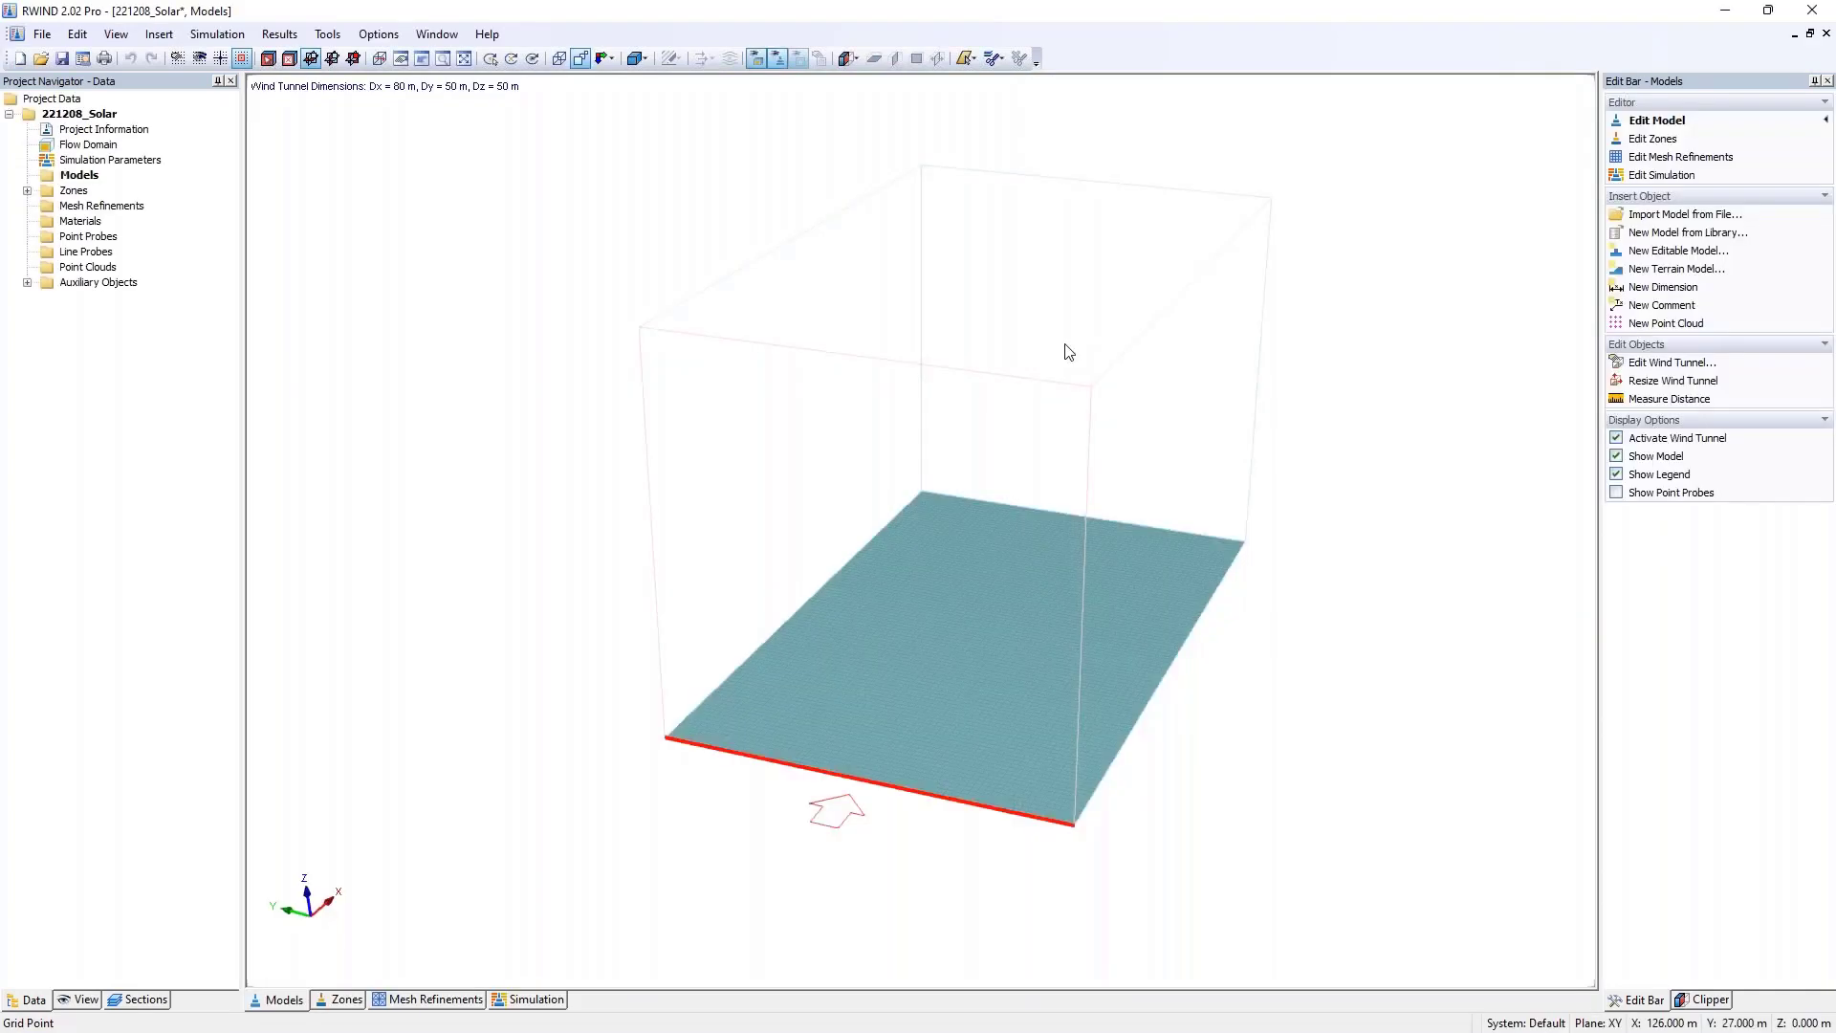
middle_click_drag(1062, 348, 876, 559, "ctrl")
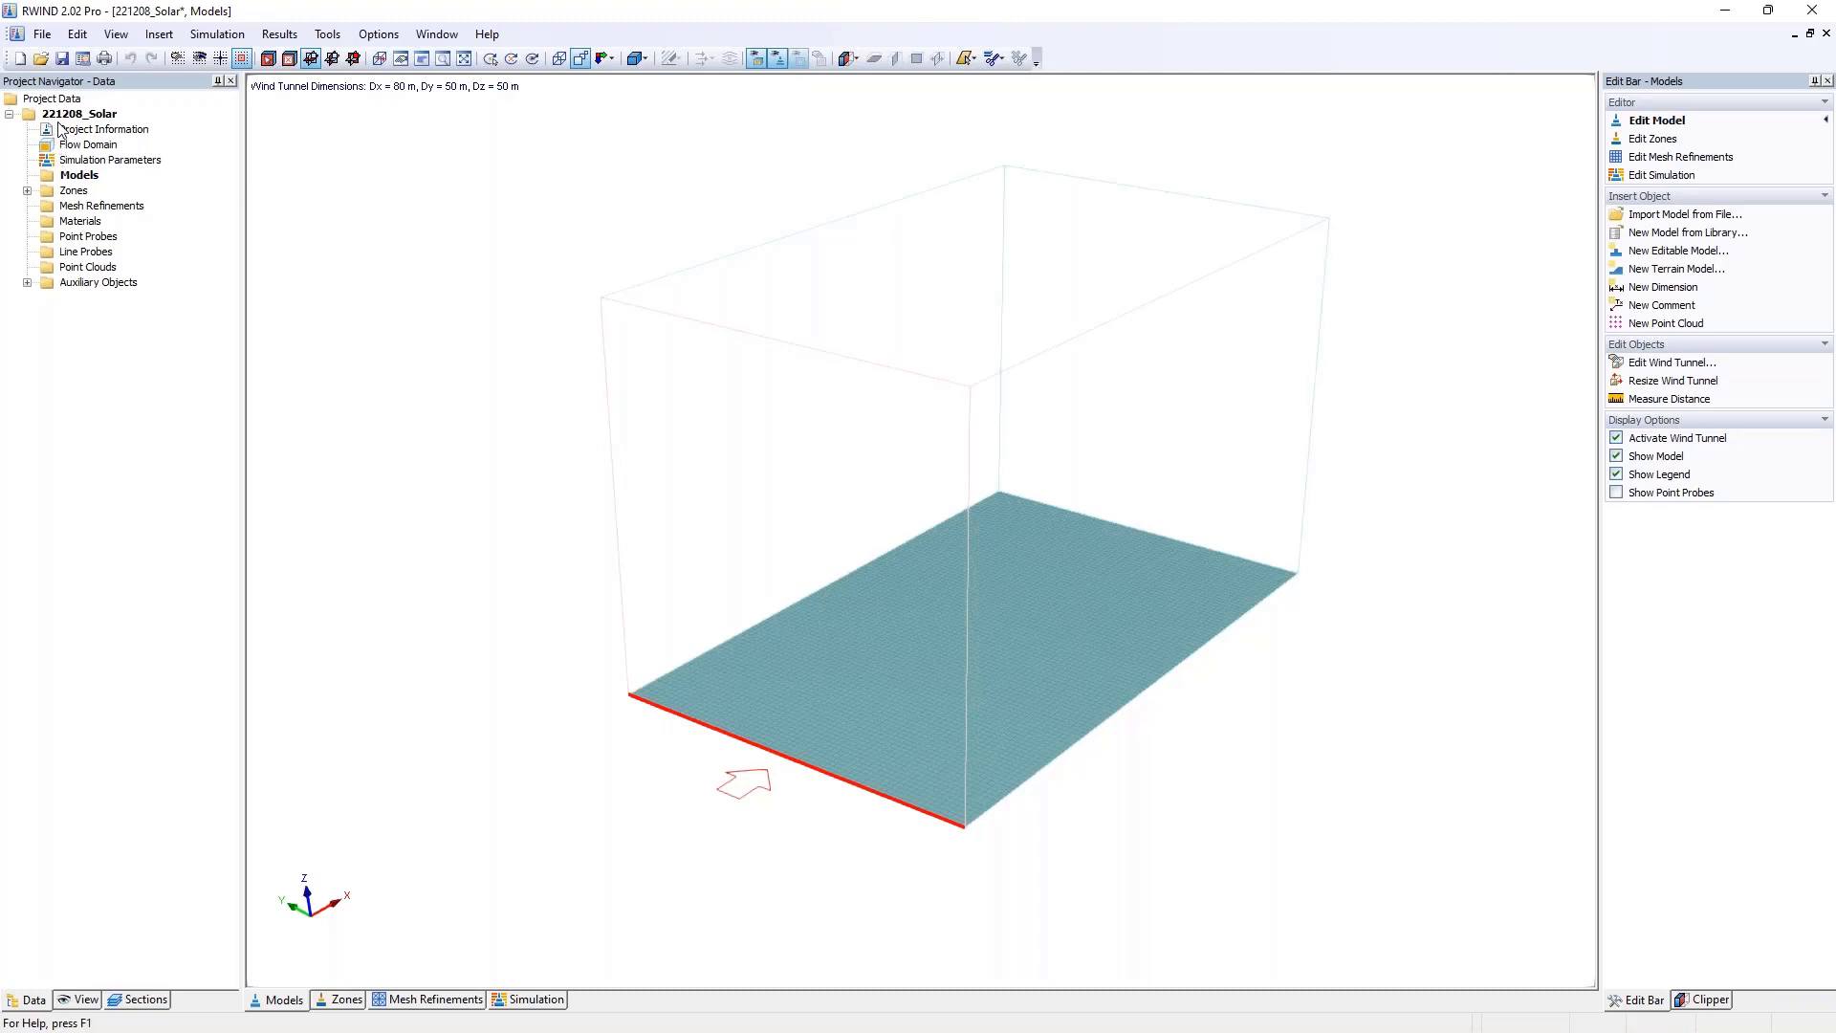
- Open the model library and look through the Demo library's models, including the solar panel models
left_click(43, 35)
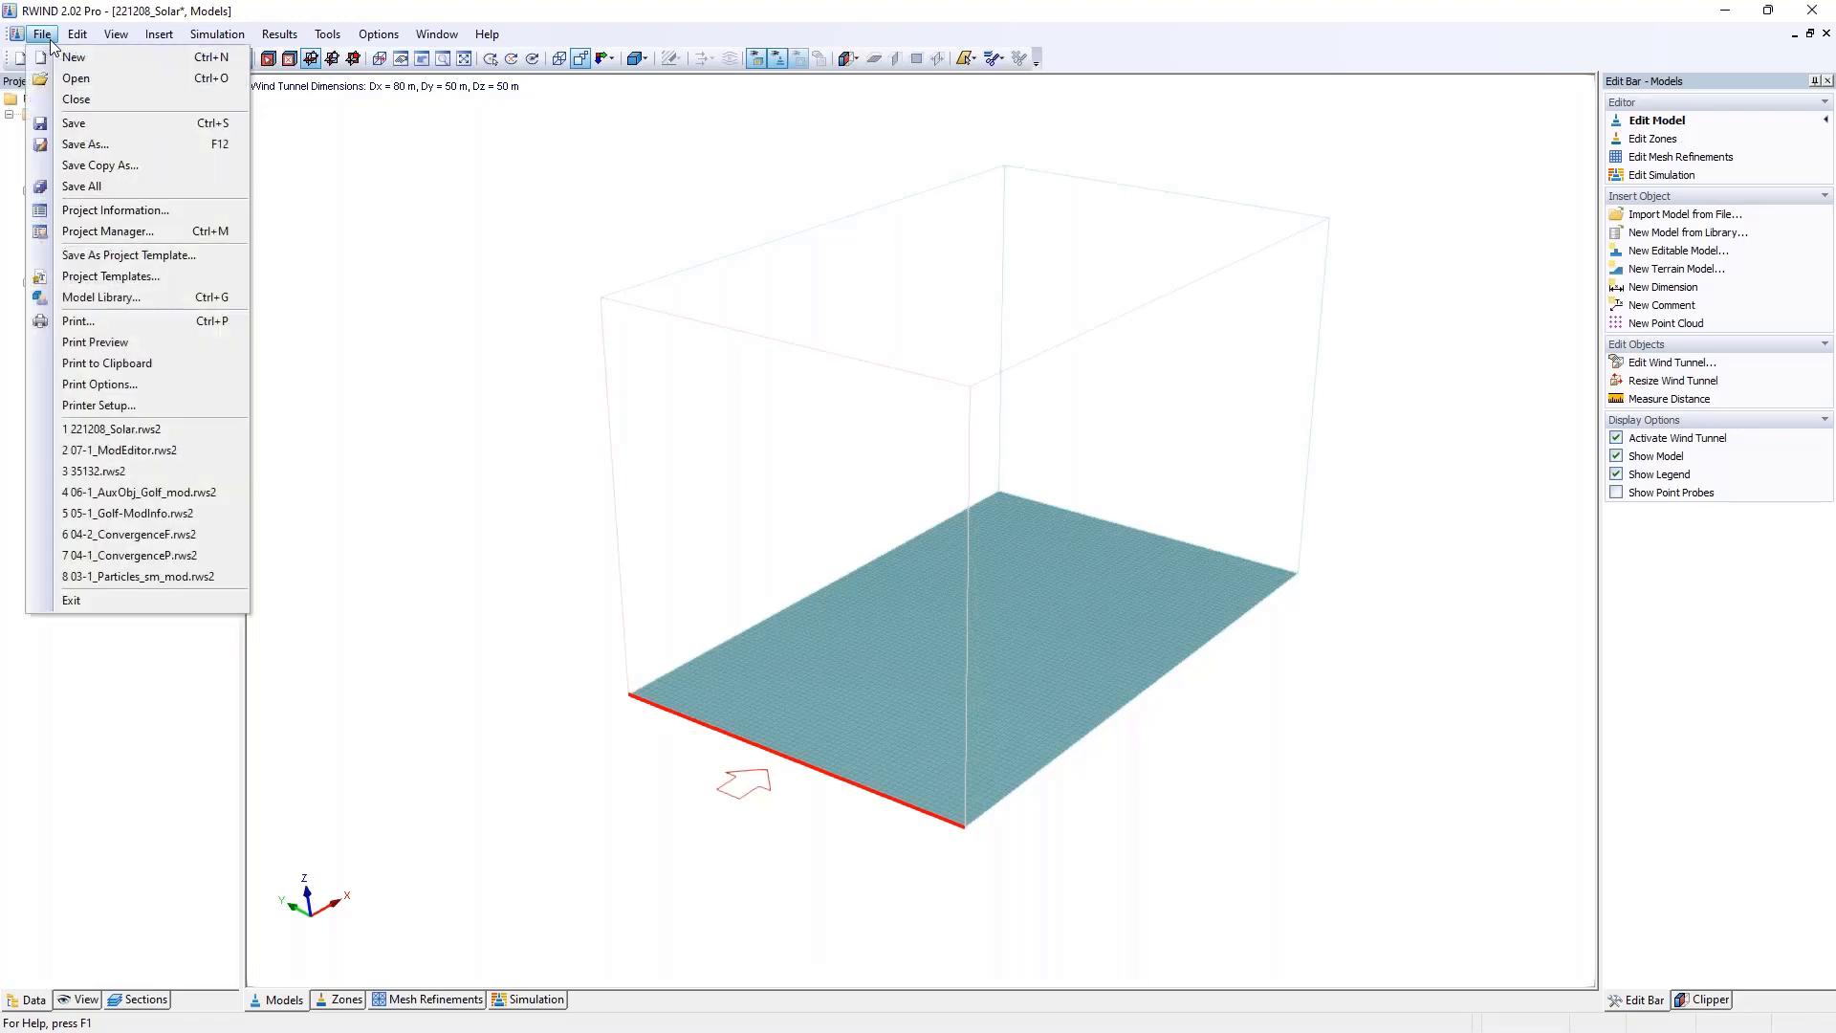
left_click(124, 301)
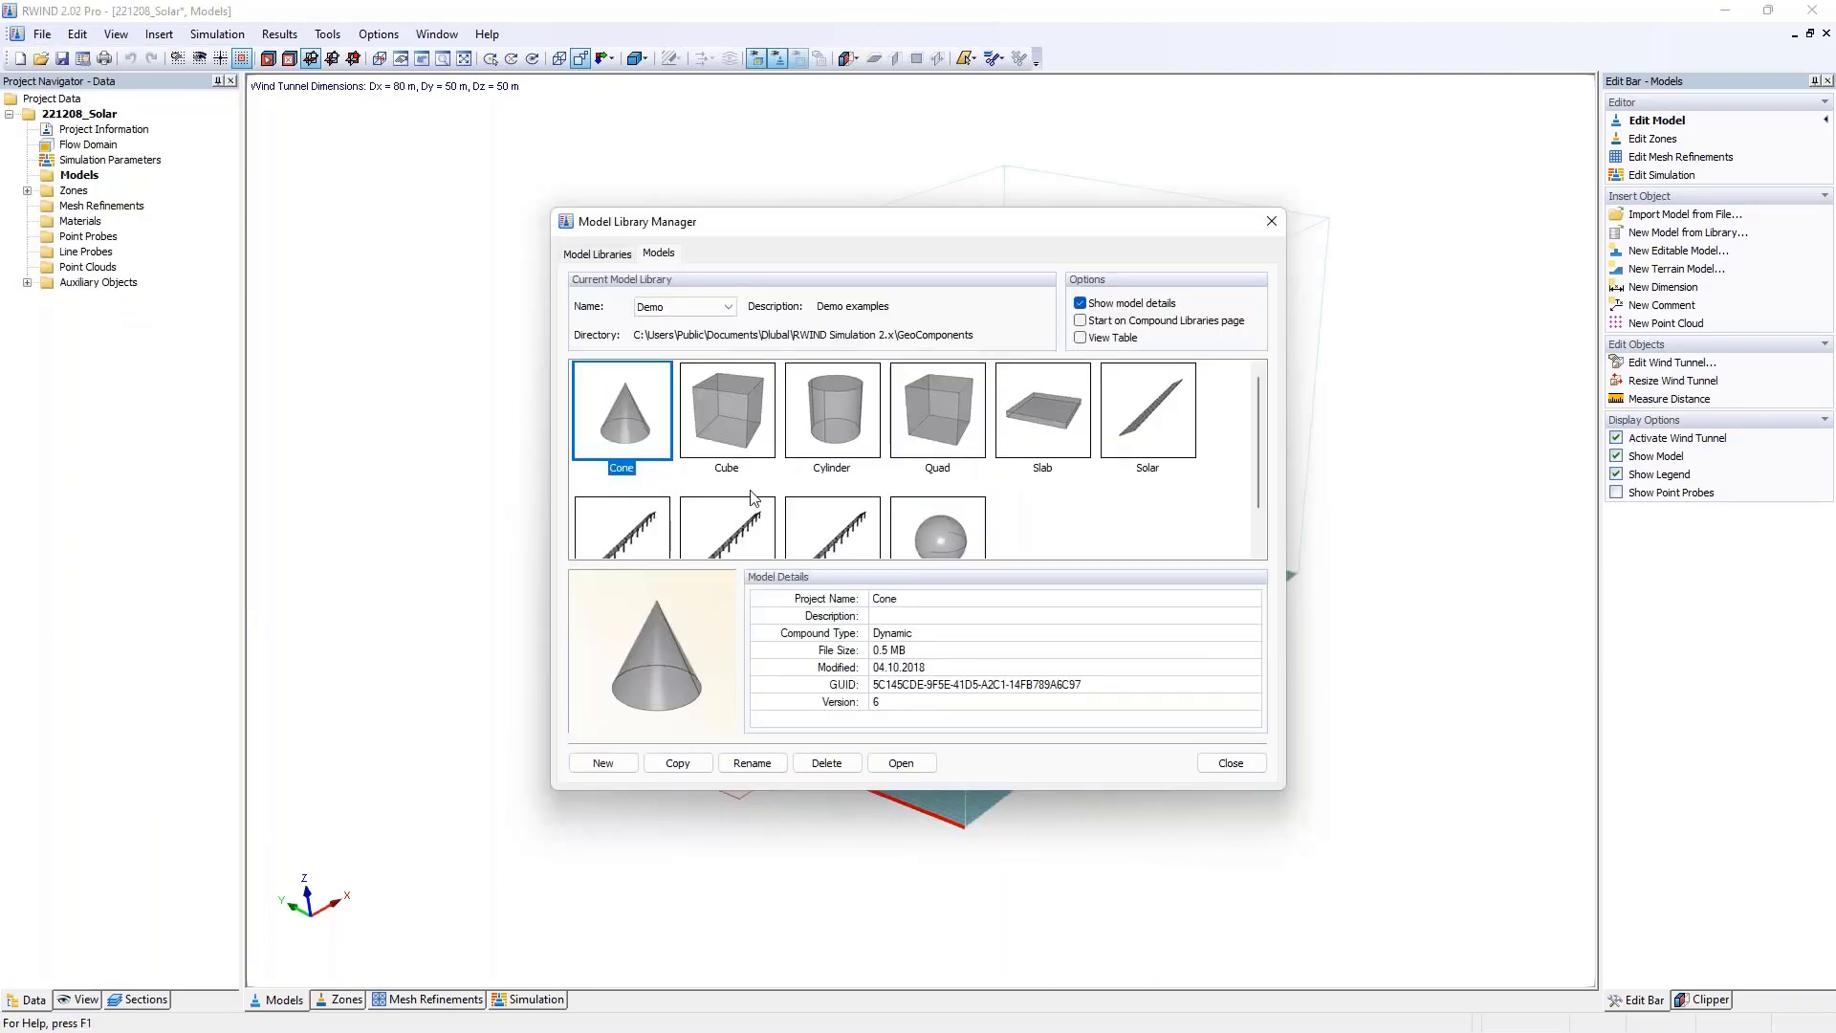
left_click(1164, 425)
left_click(798, 536)
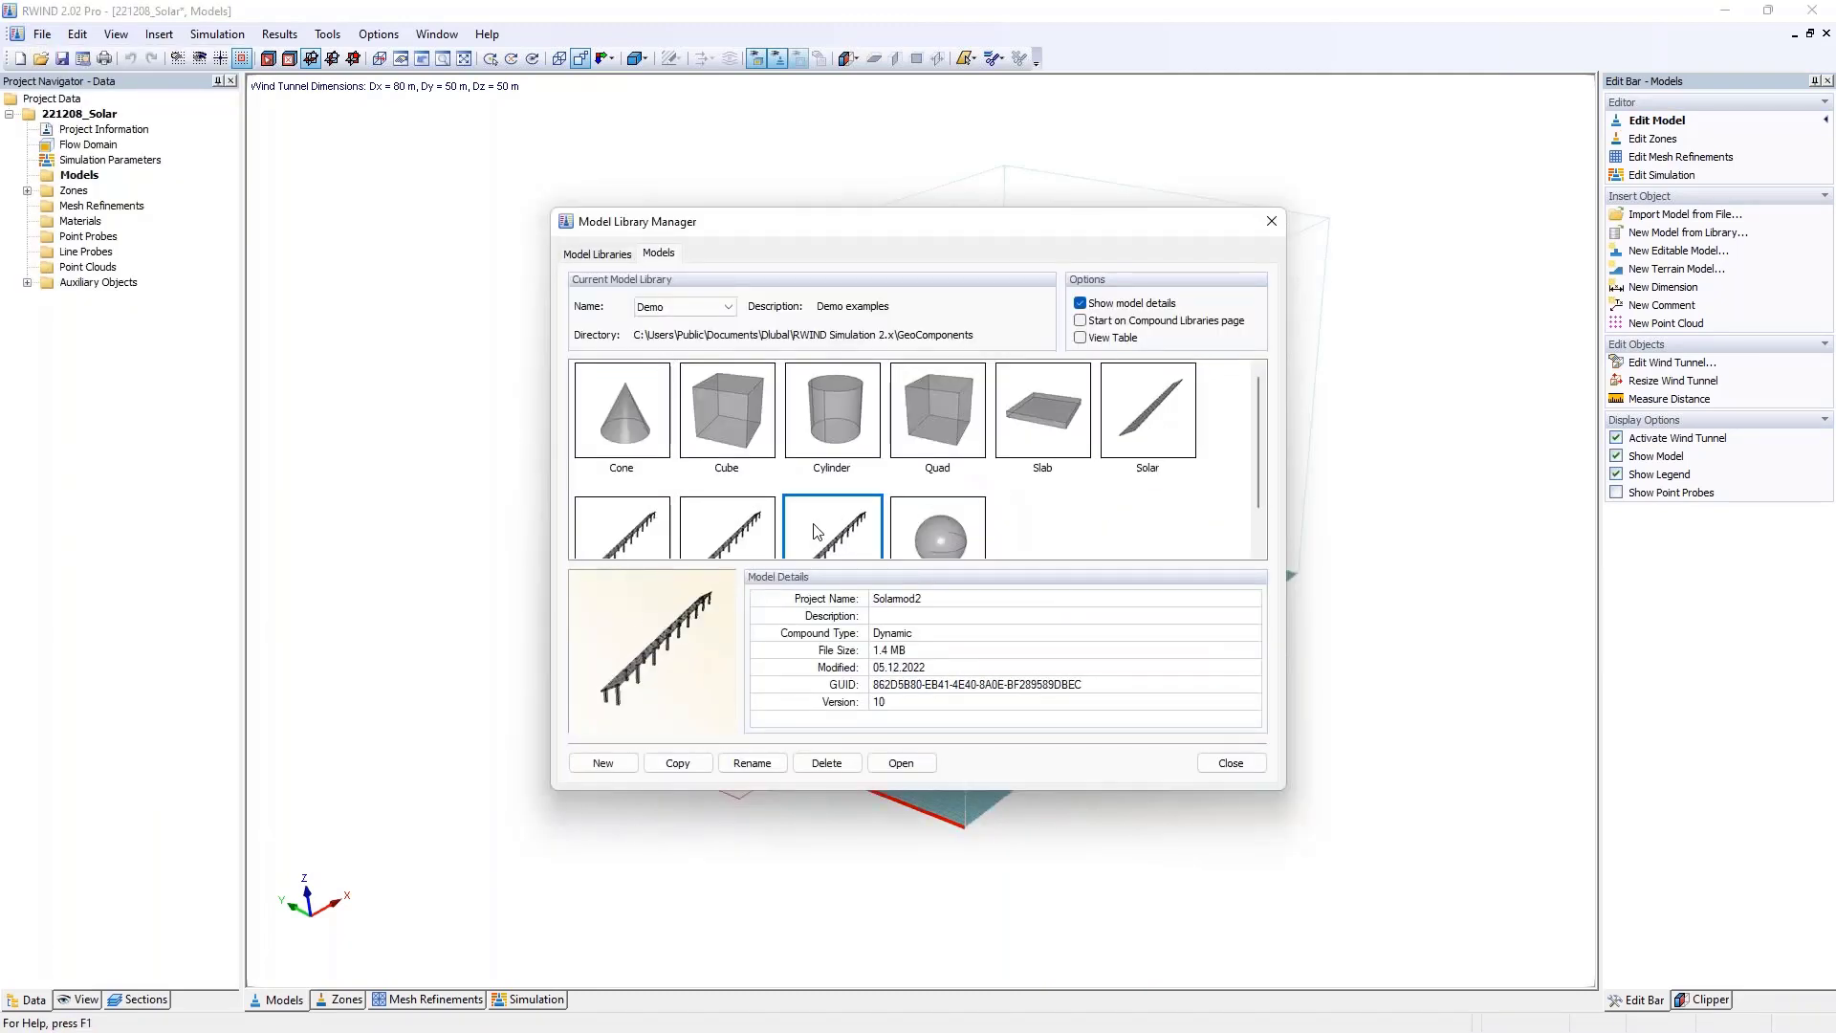
scroll(841, 521, "down", 1)
scroll(875, 490, "up", 1)
left_click(1023, 421)
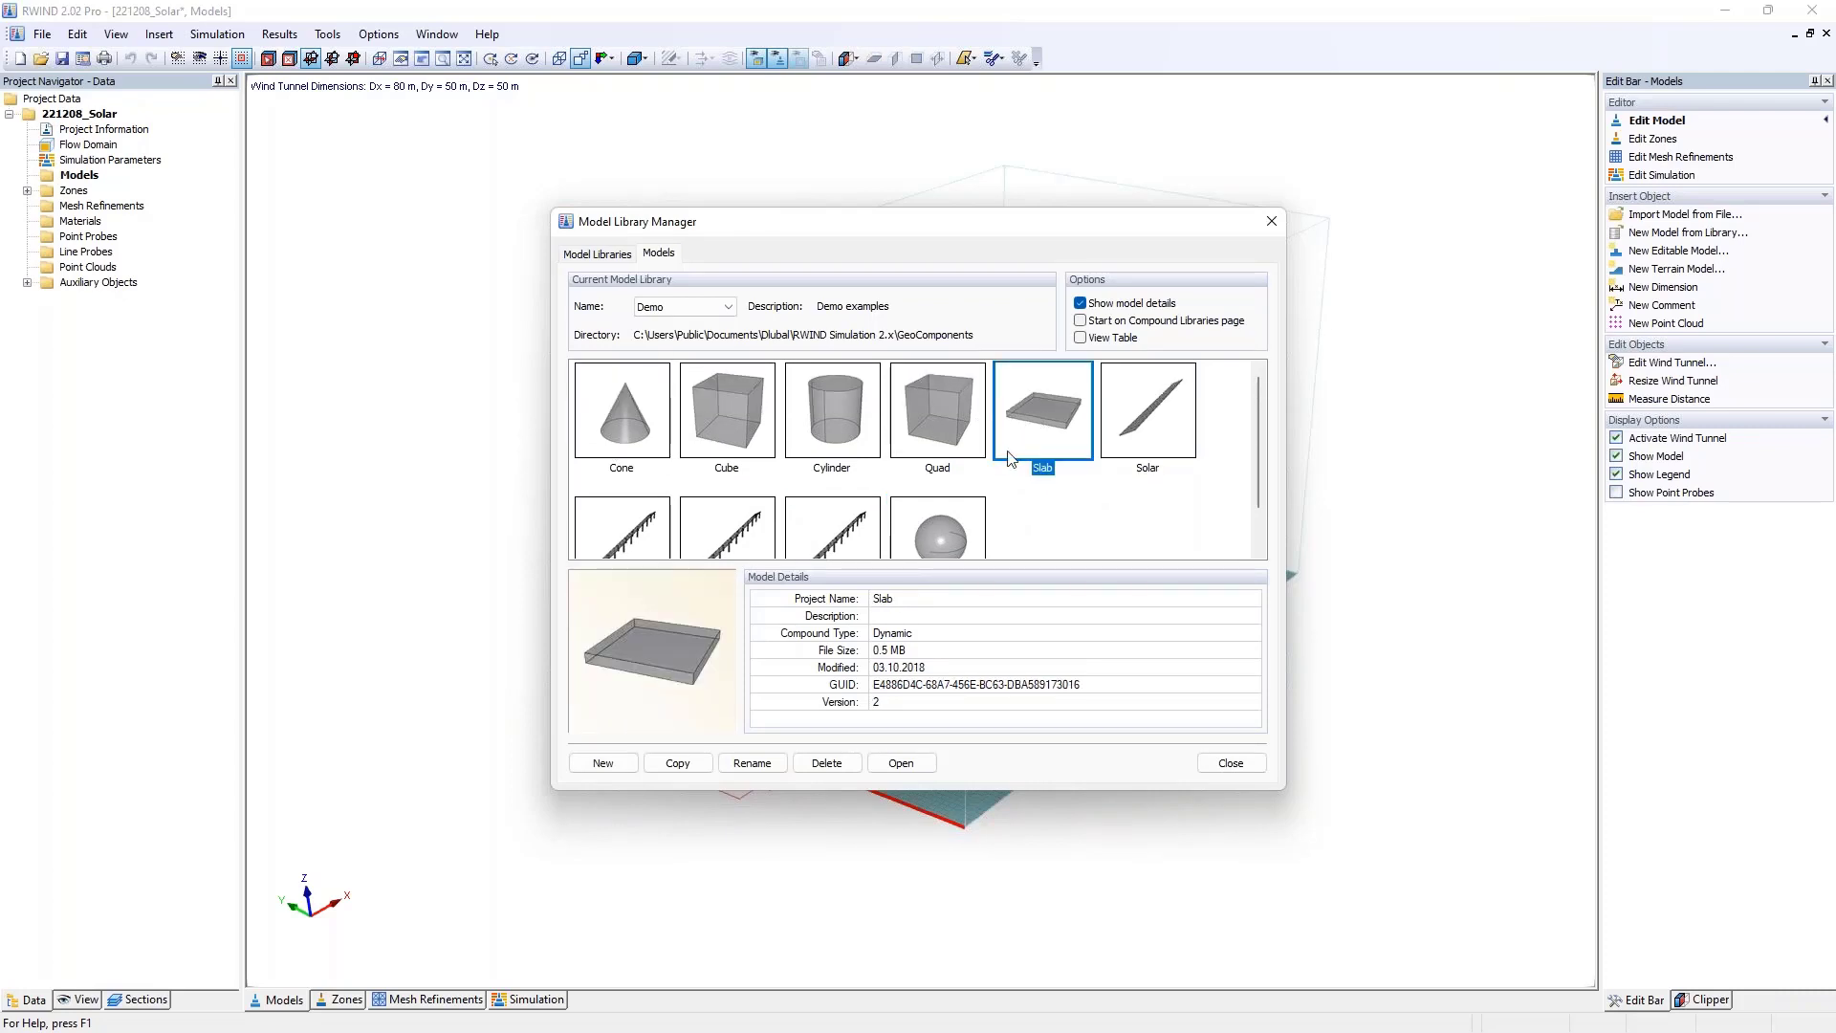
- Create a new library model named Solar08 with a 3D - General domain and lengths in metres
left_click(591, 764)
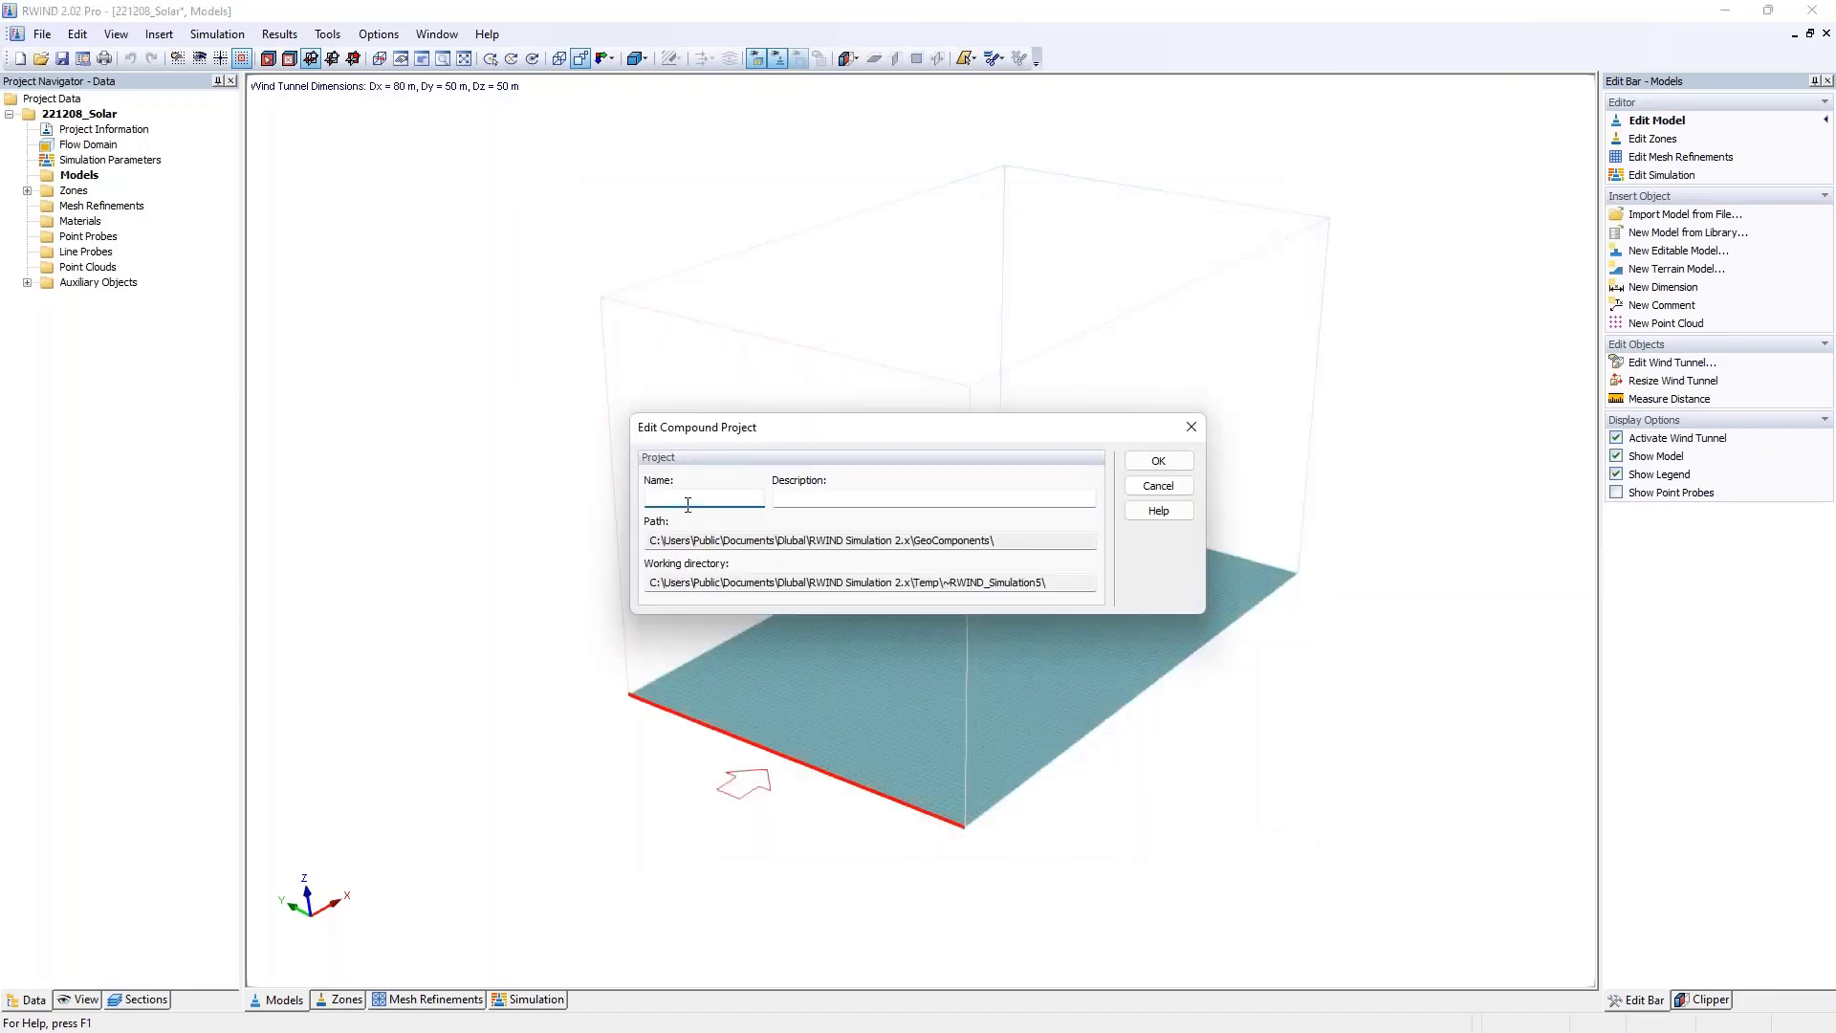
type("Solar08")
left_click_drag(699, 500, 613, 514)
left_click(1158, 461)
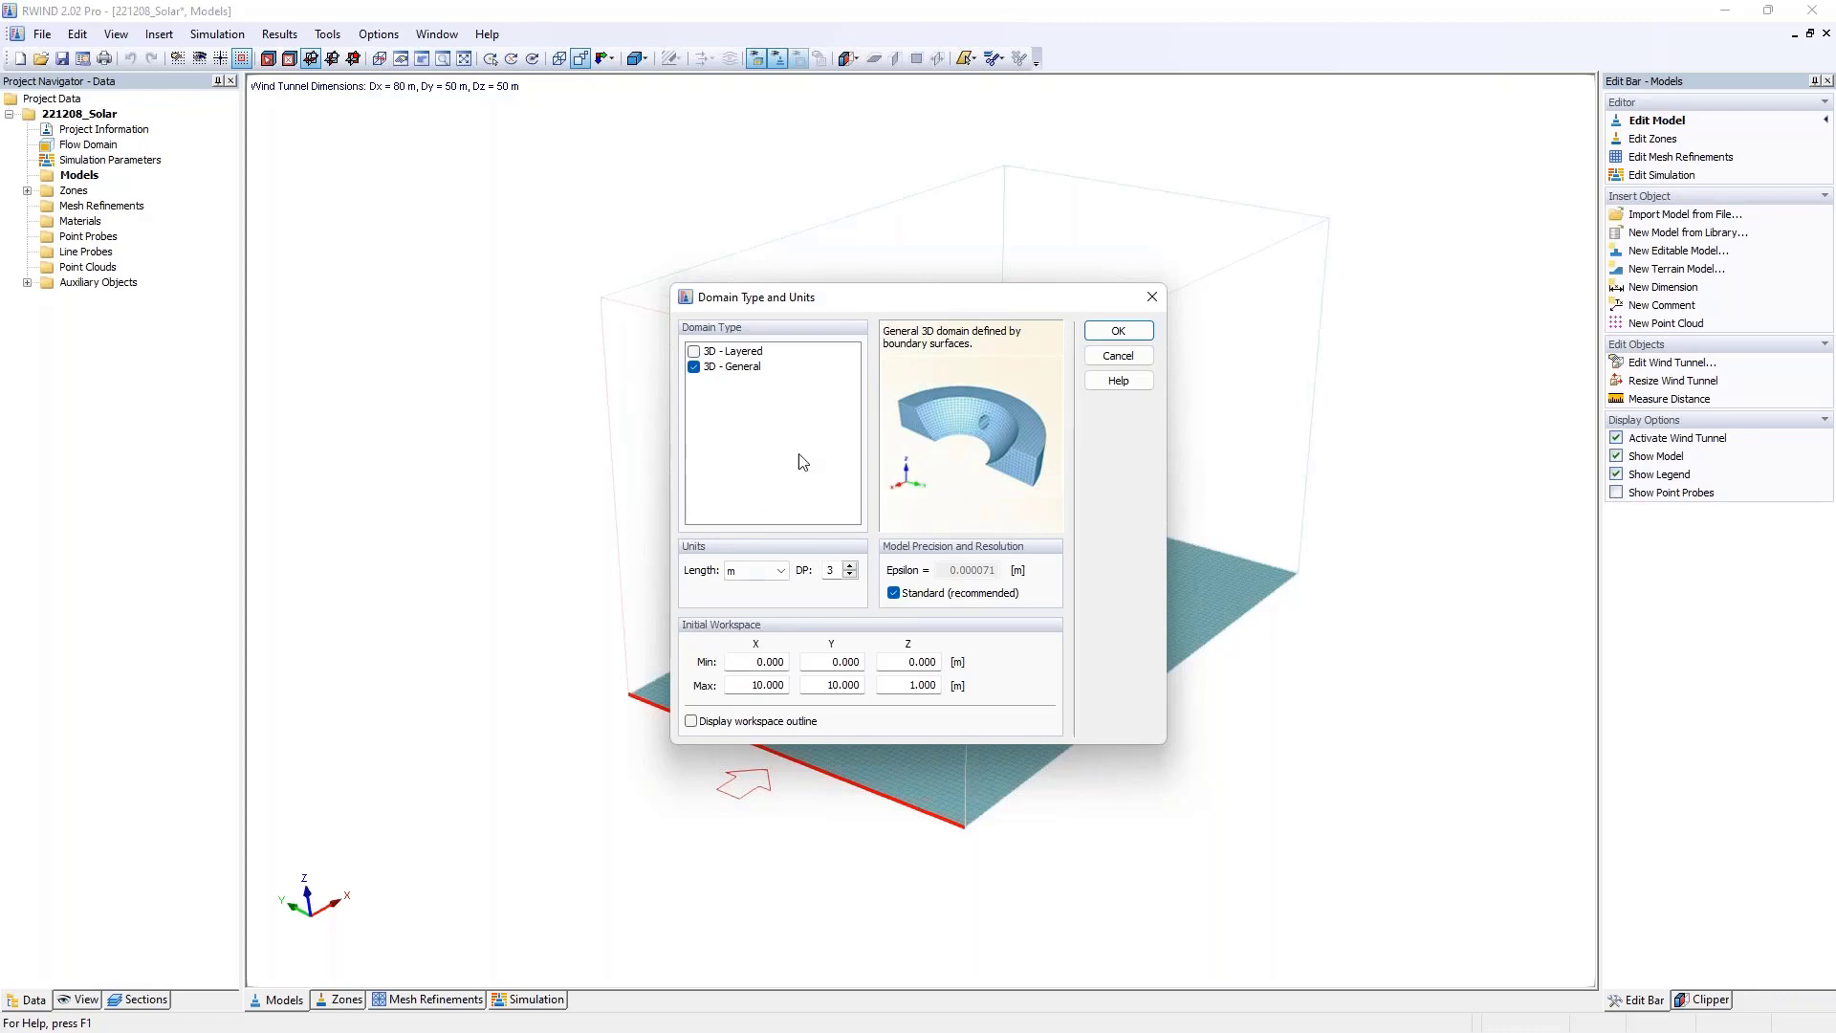
left_click(1115, 329)
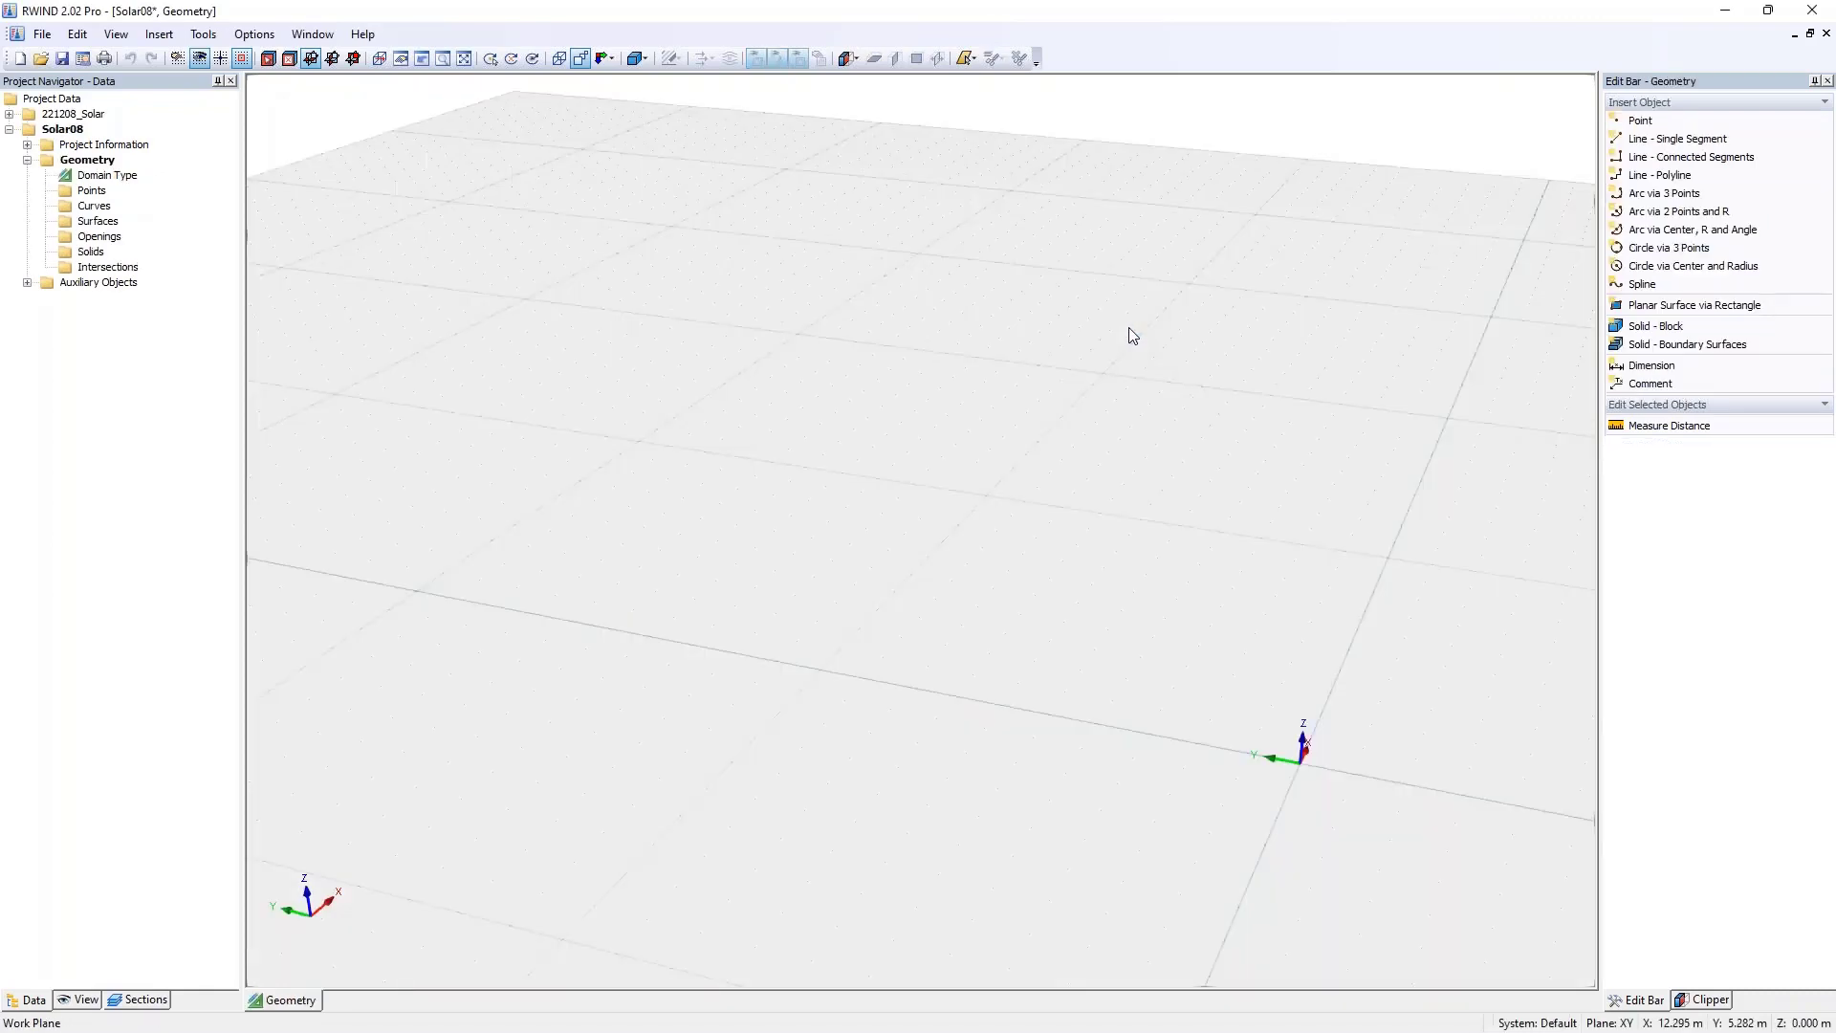
- Set the work plane's grid point spacing to 1 m
scroll(1133, 335, "down", 2)
middle_click_drag(1133, 334, 795, 390)
left_click(583, 58)
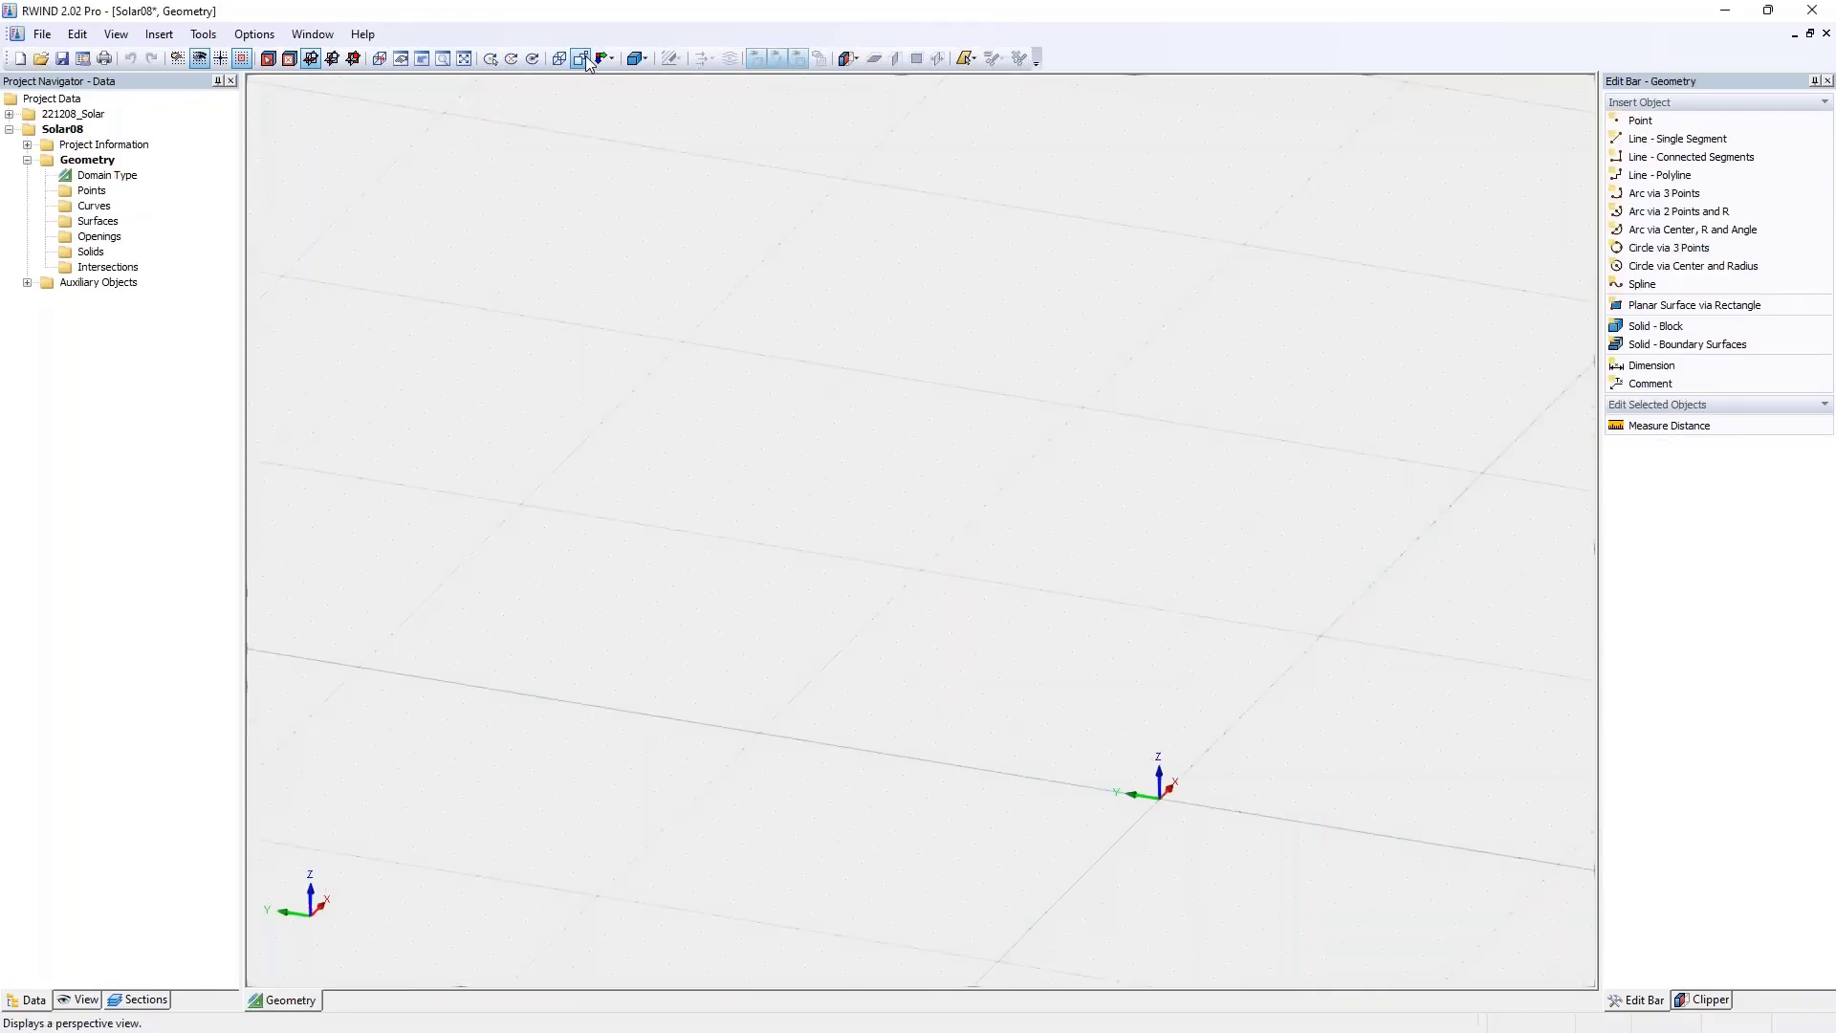
middle_click_drag(873, 336, 746, 277)
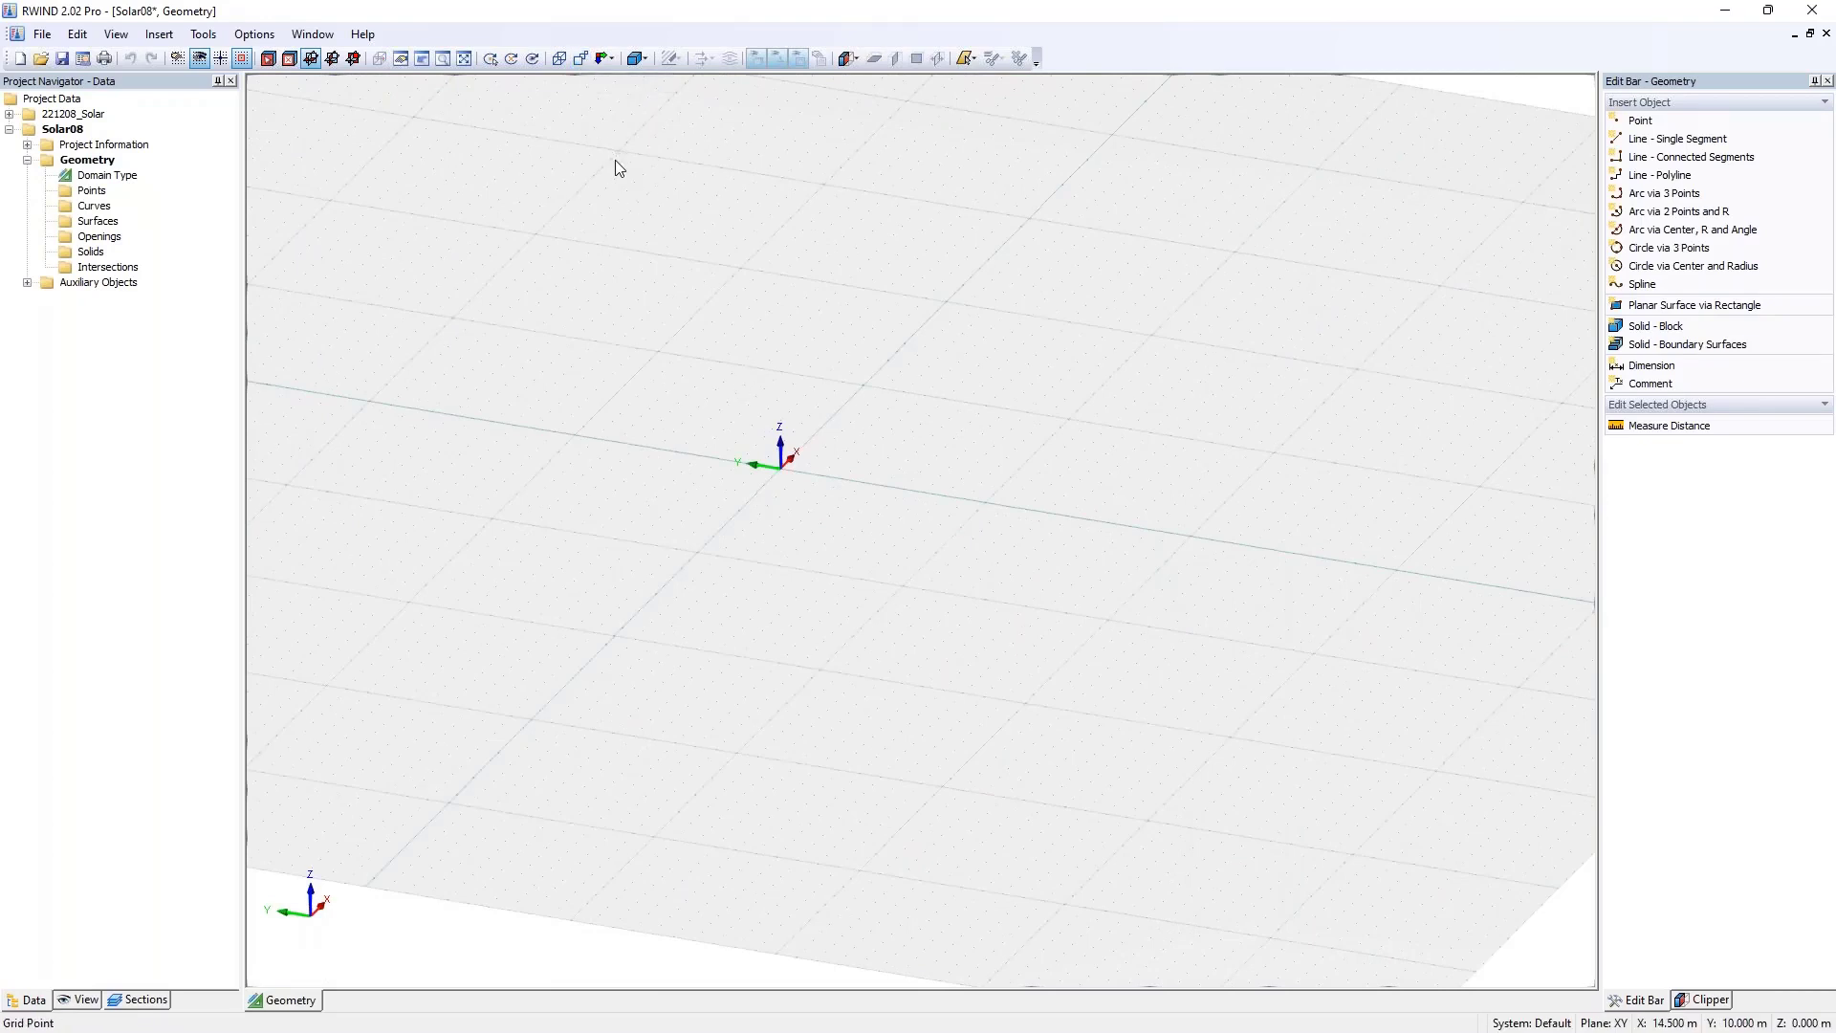
left_click(182, 62)
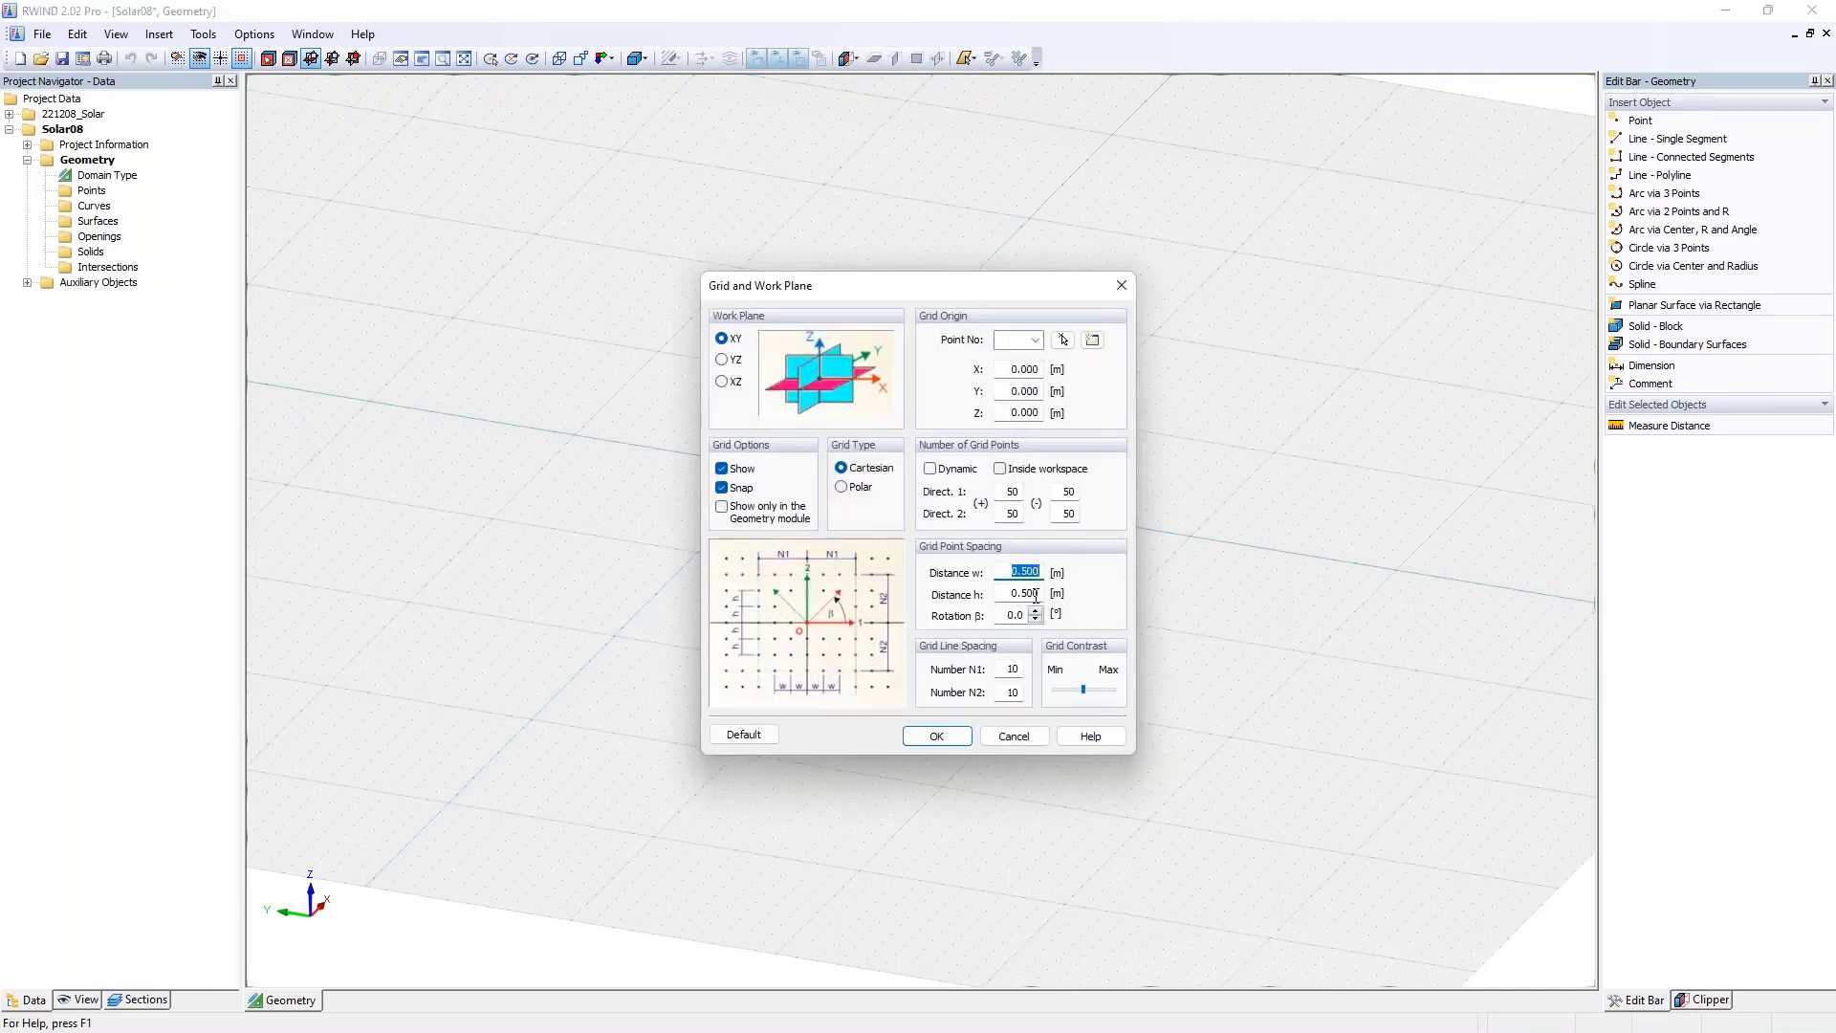
type("1")
left_click(939, 737)
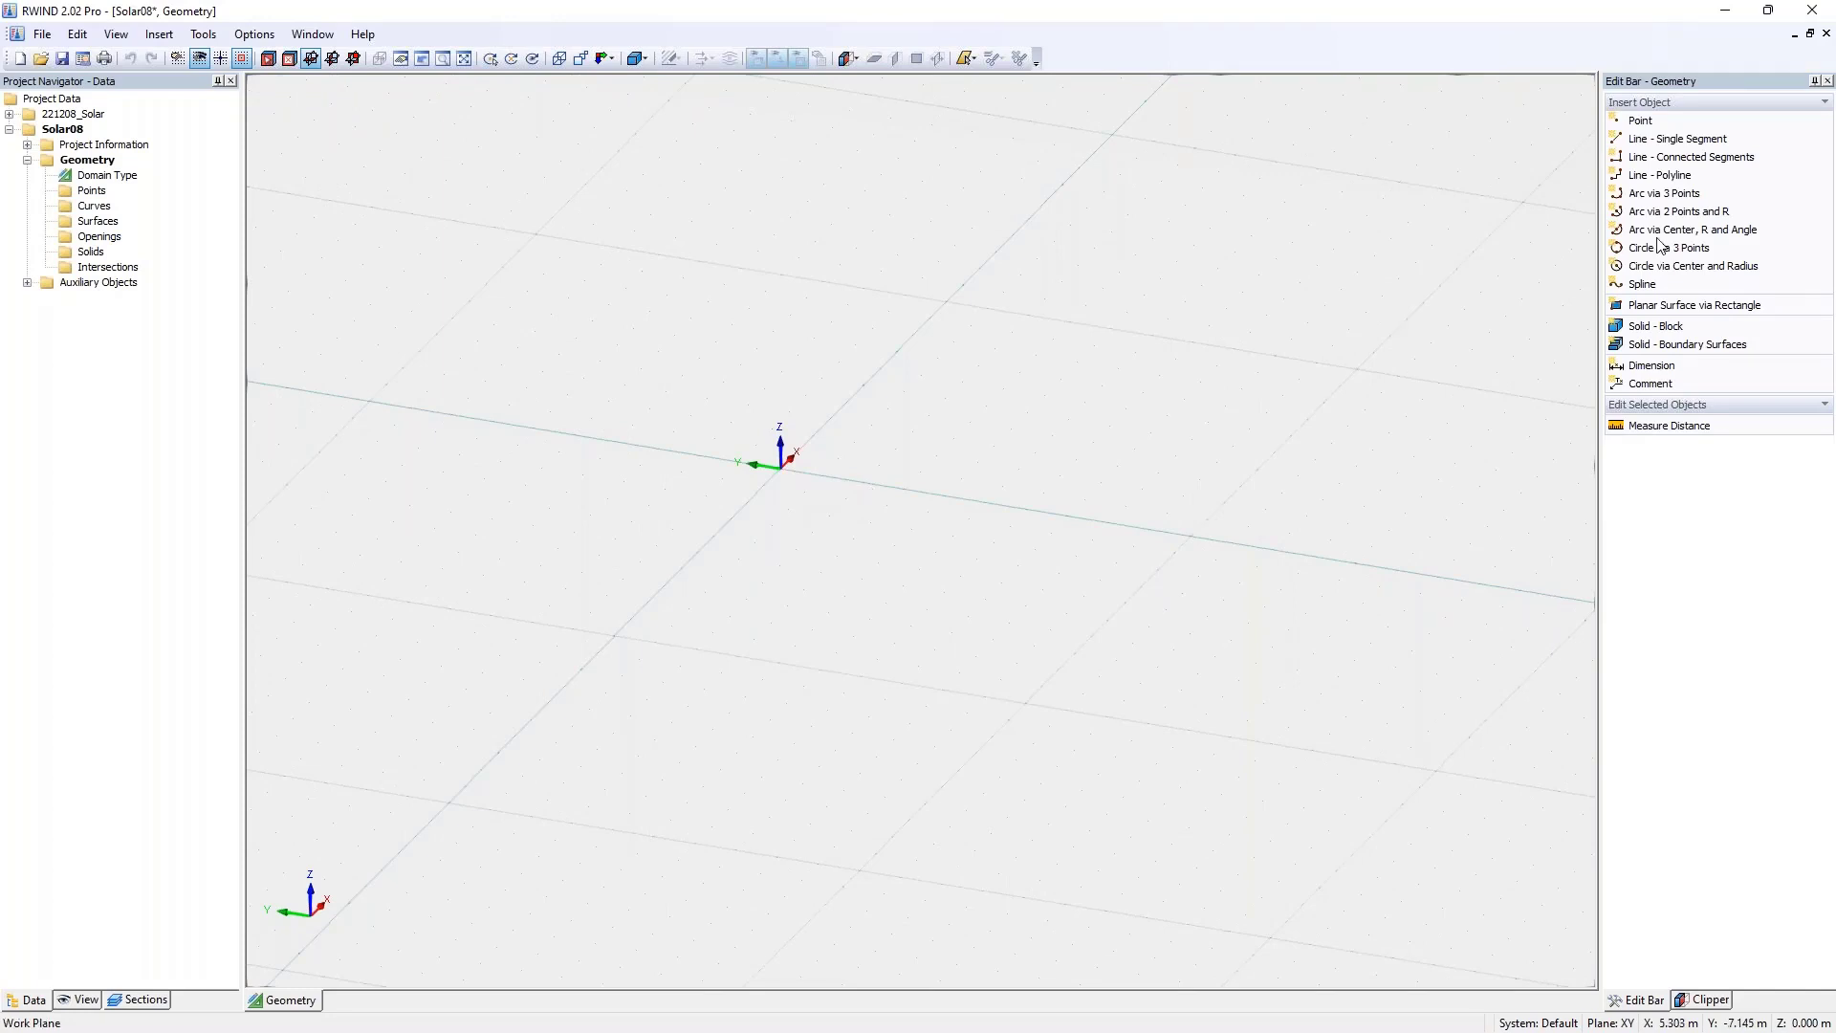
- Draw a closed 2 m by 1 m rectangle of connected lines from the origin, extending along positive X and negative Y
left_click(1681, 162)
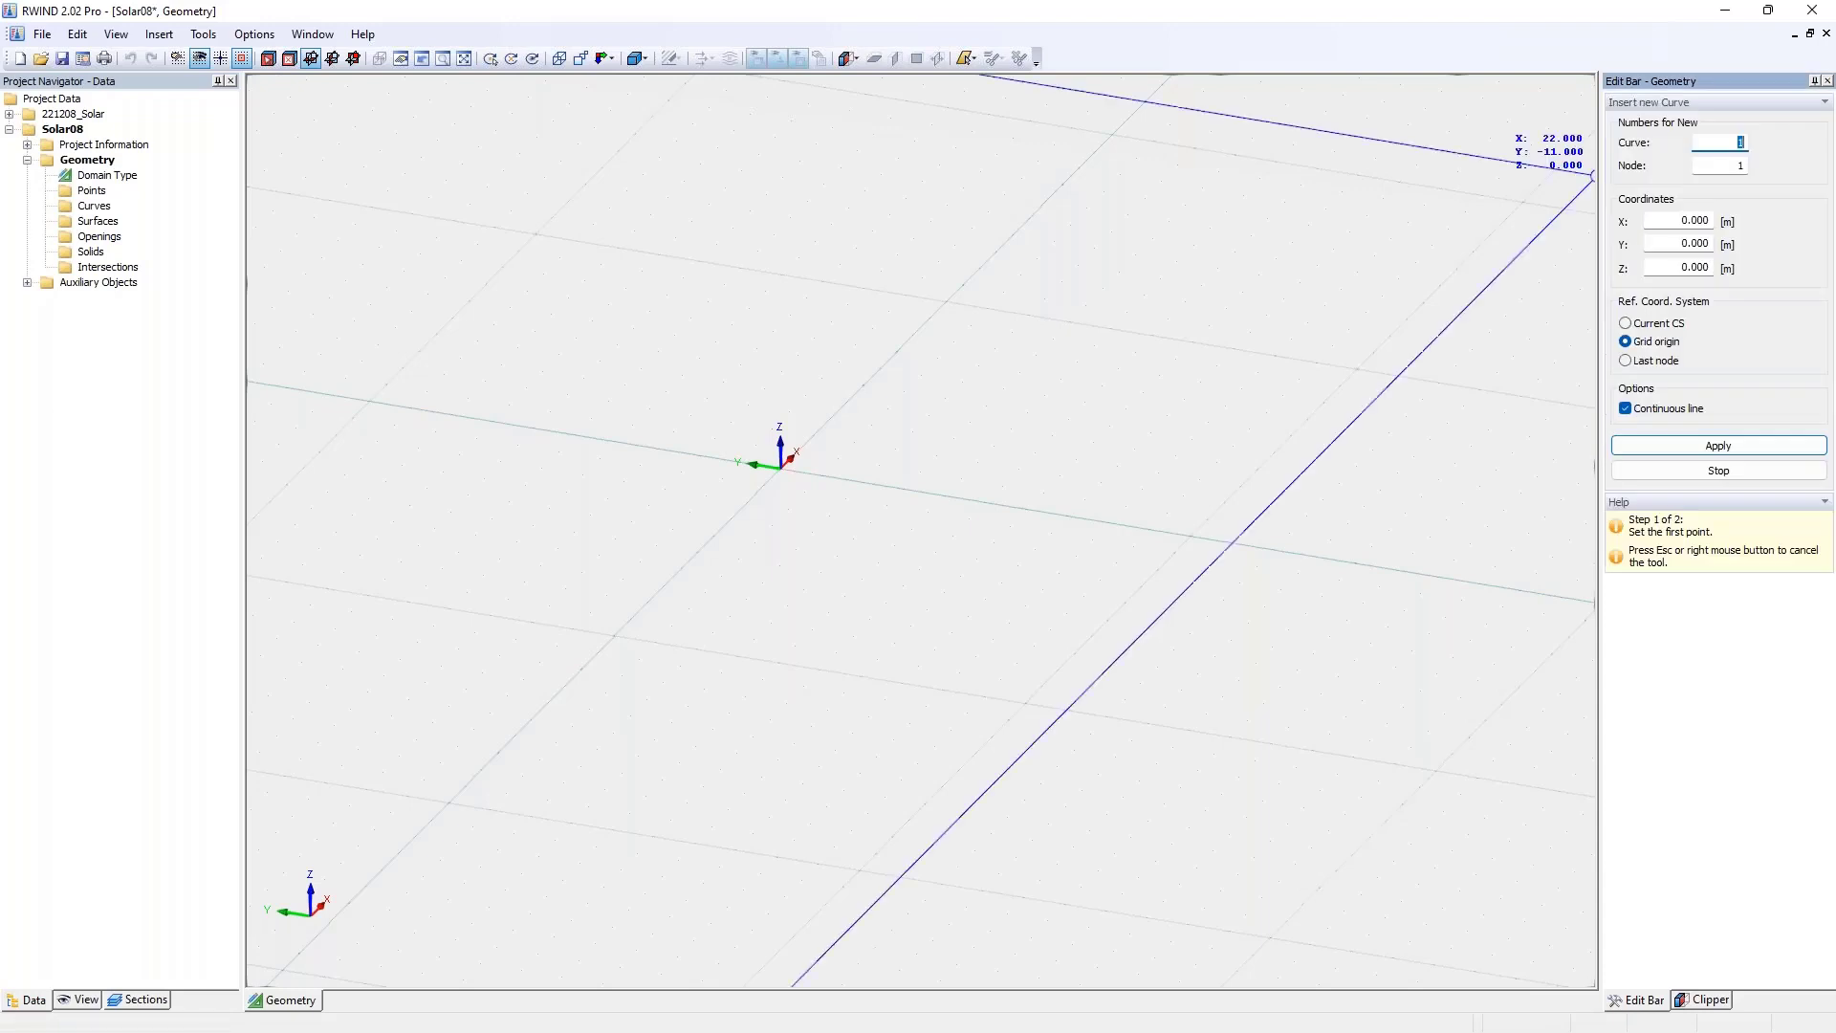
scroll(867, 443, "up", 2)
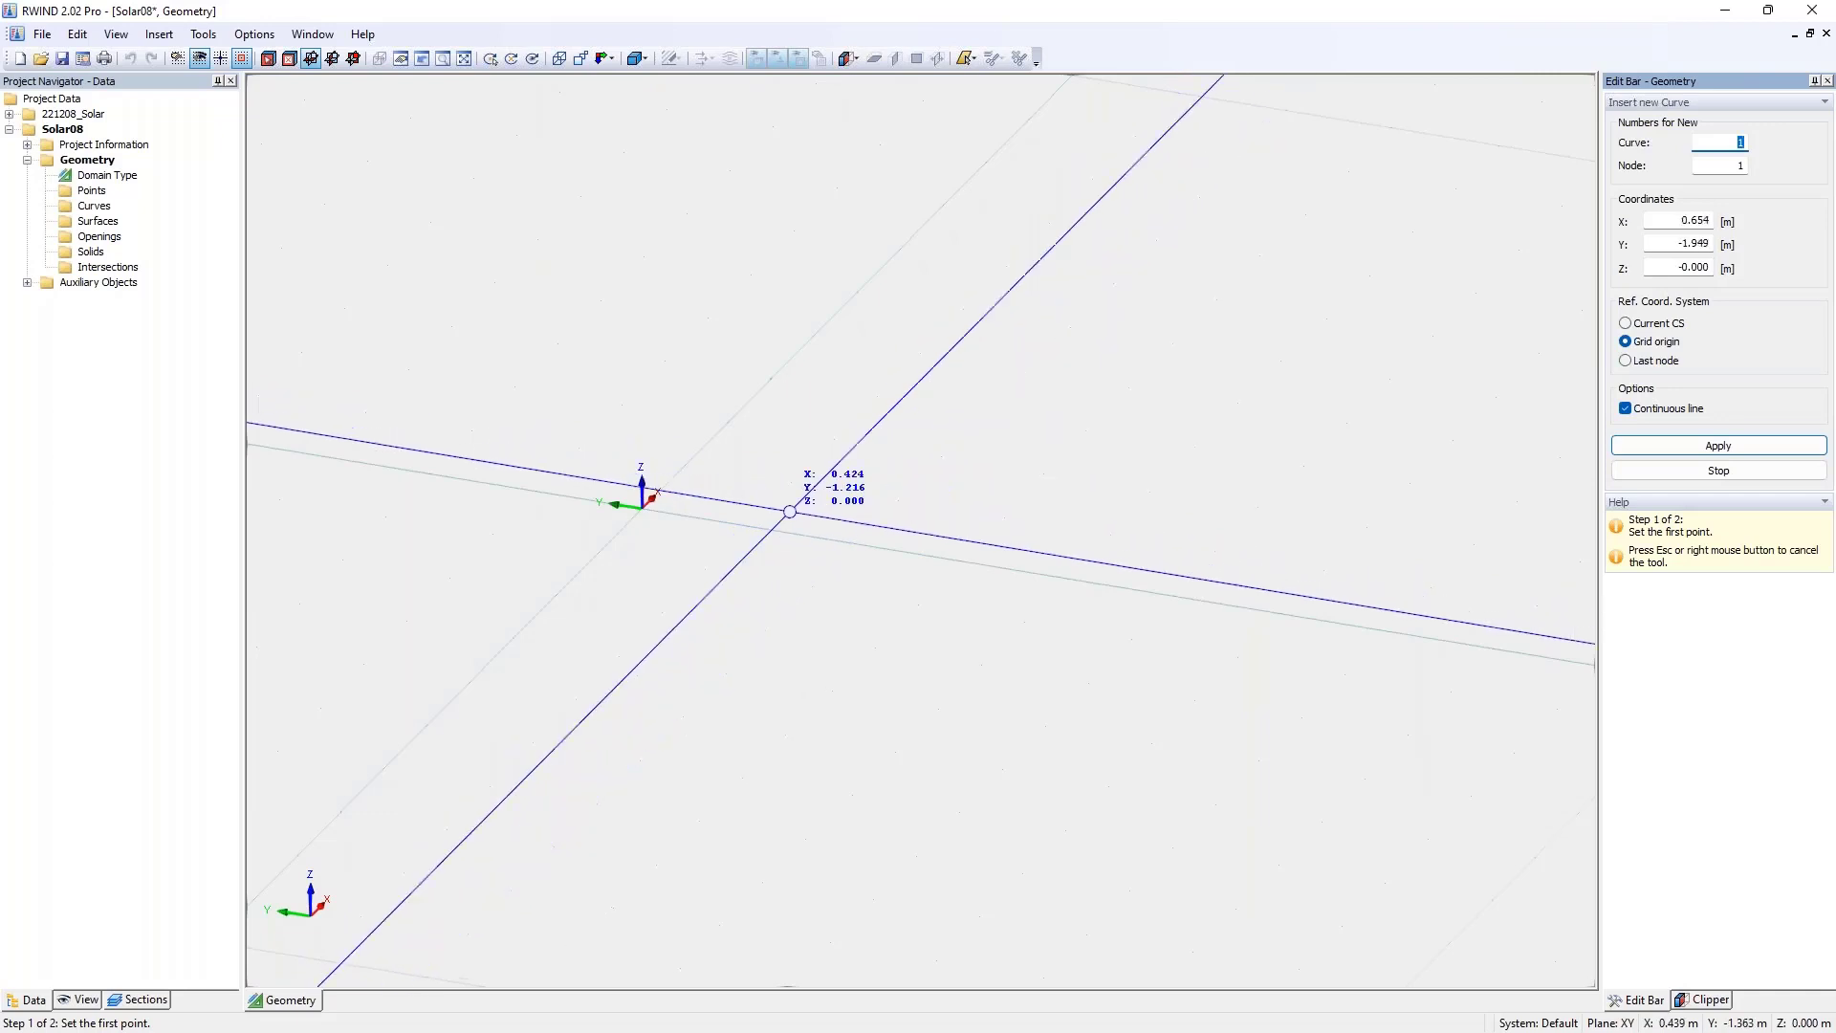
left_click(641, 507)
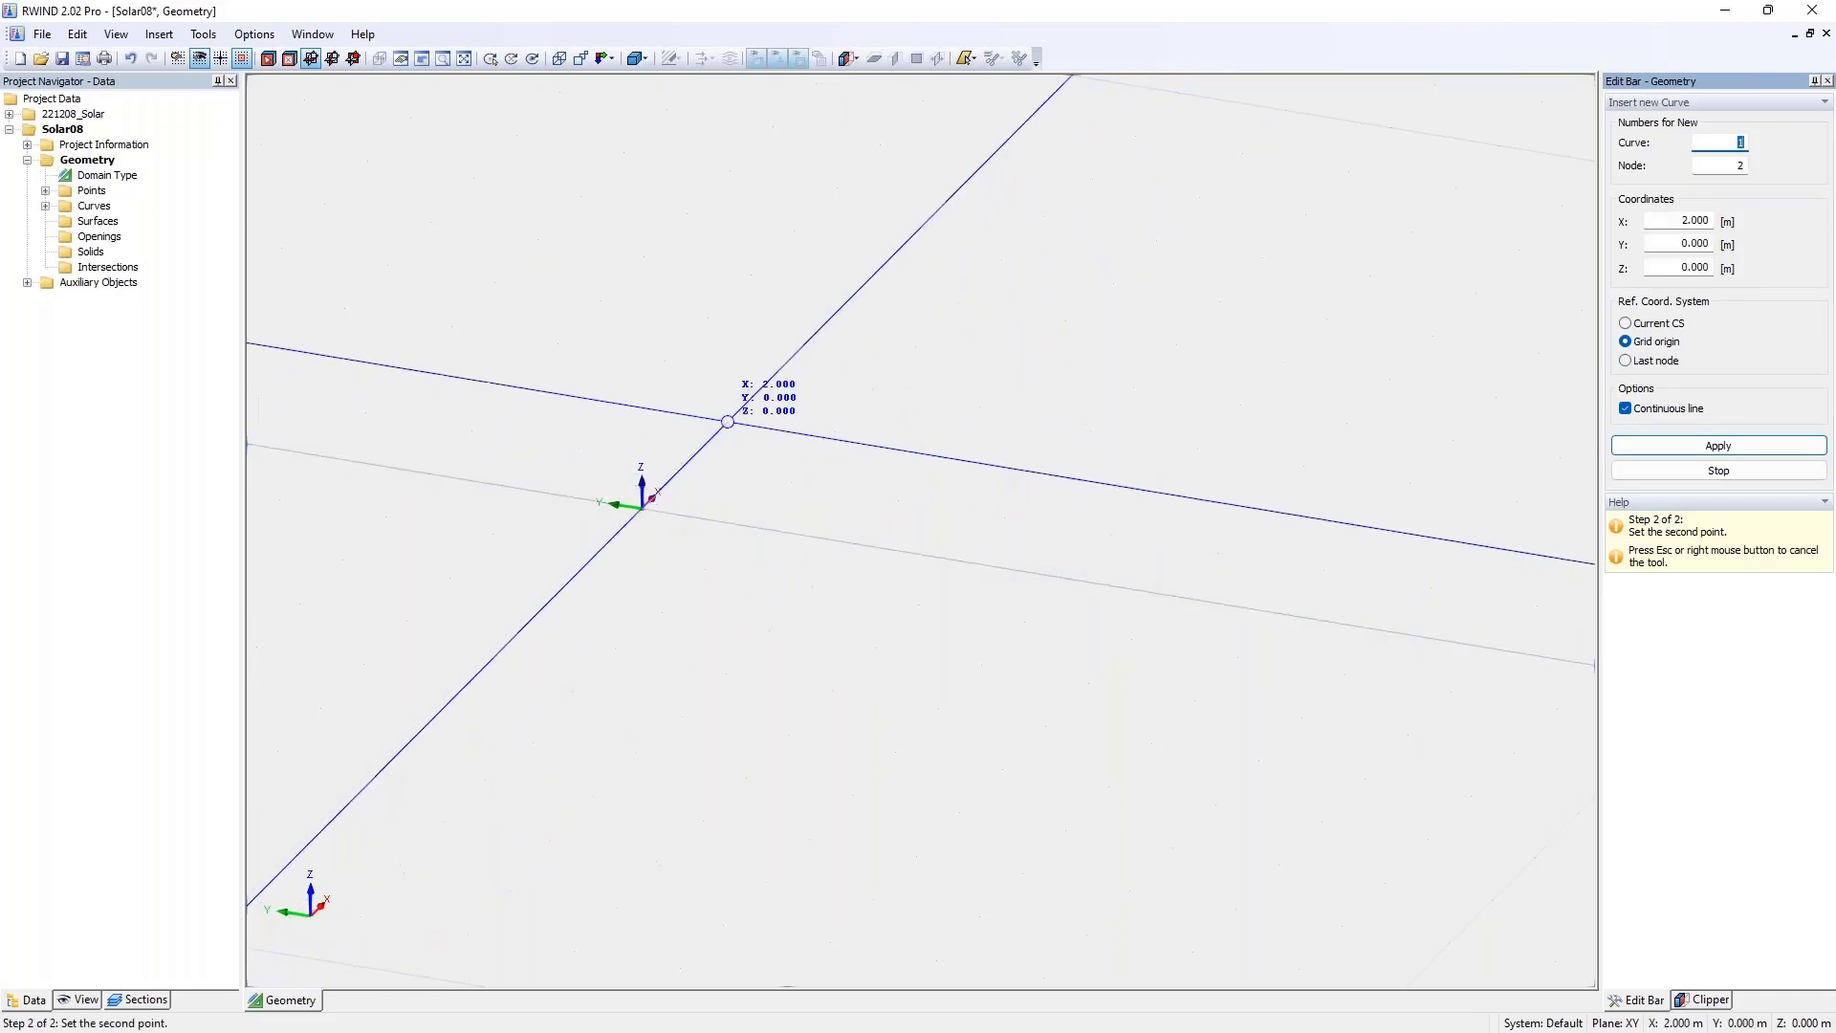
left_click(726, 421)
left_click(835, 440)
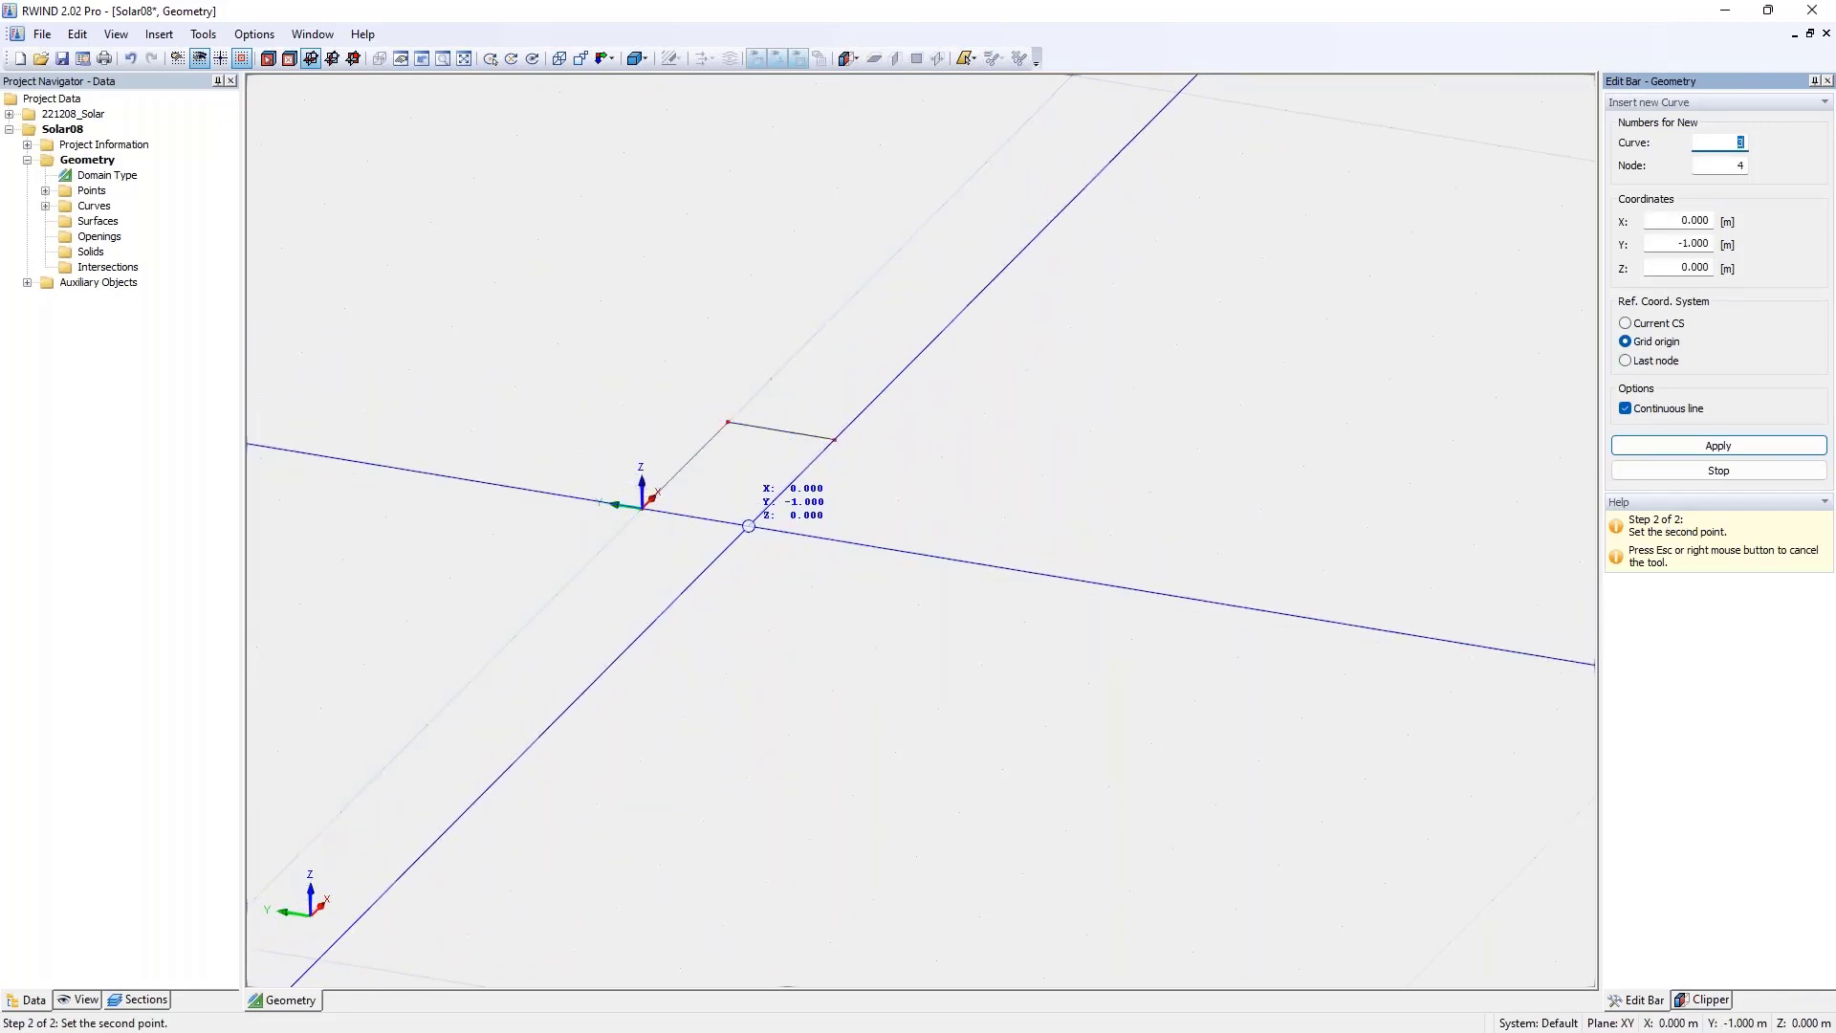
left_click(749, 525)
left_click(641, 506)
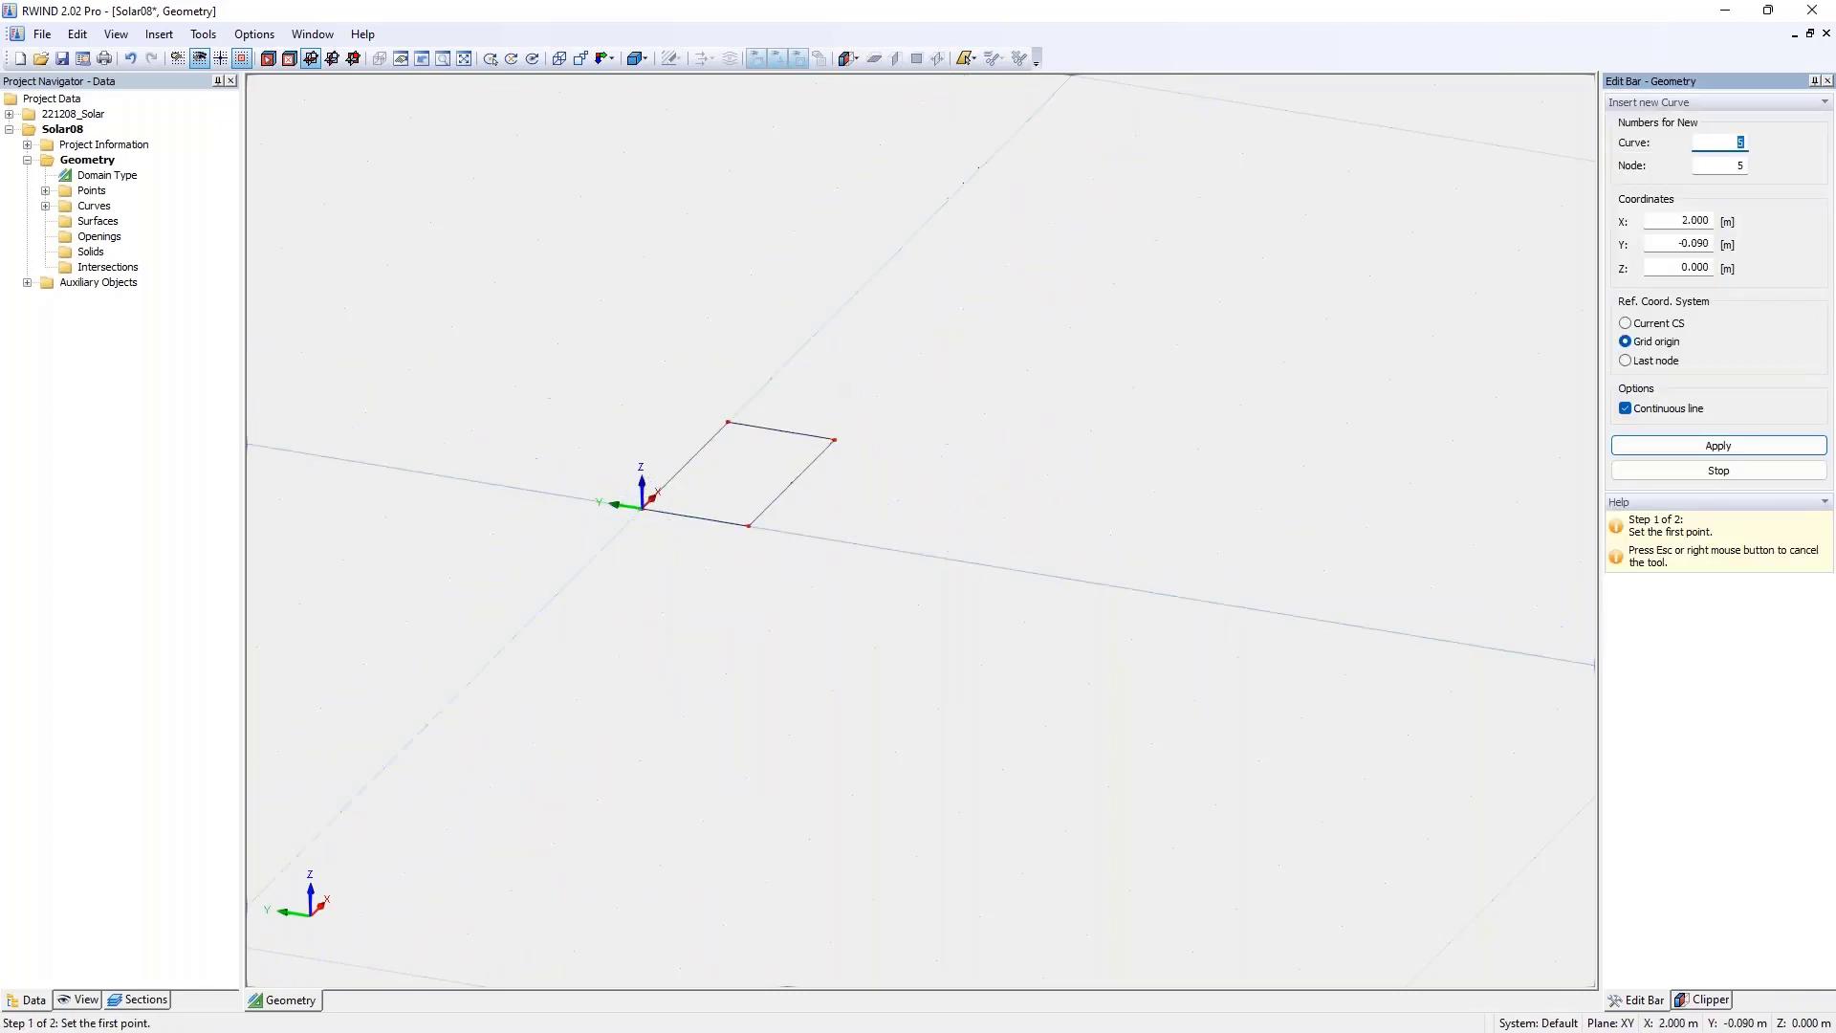
key("Escape")
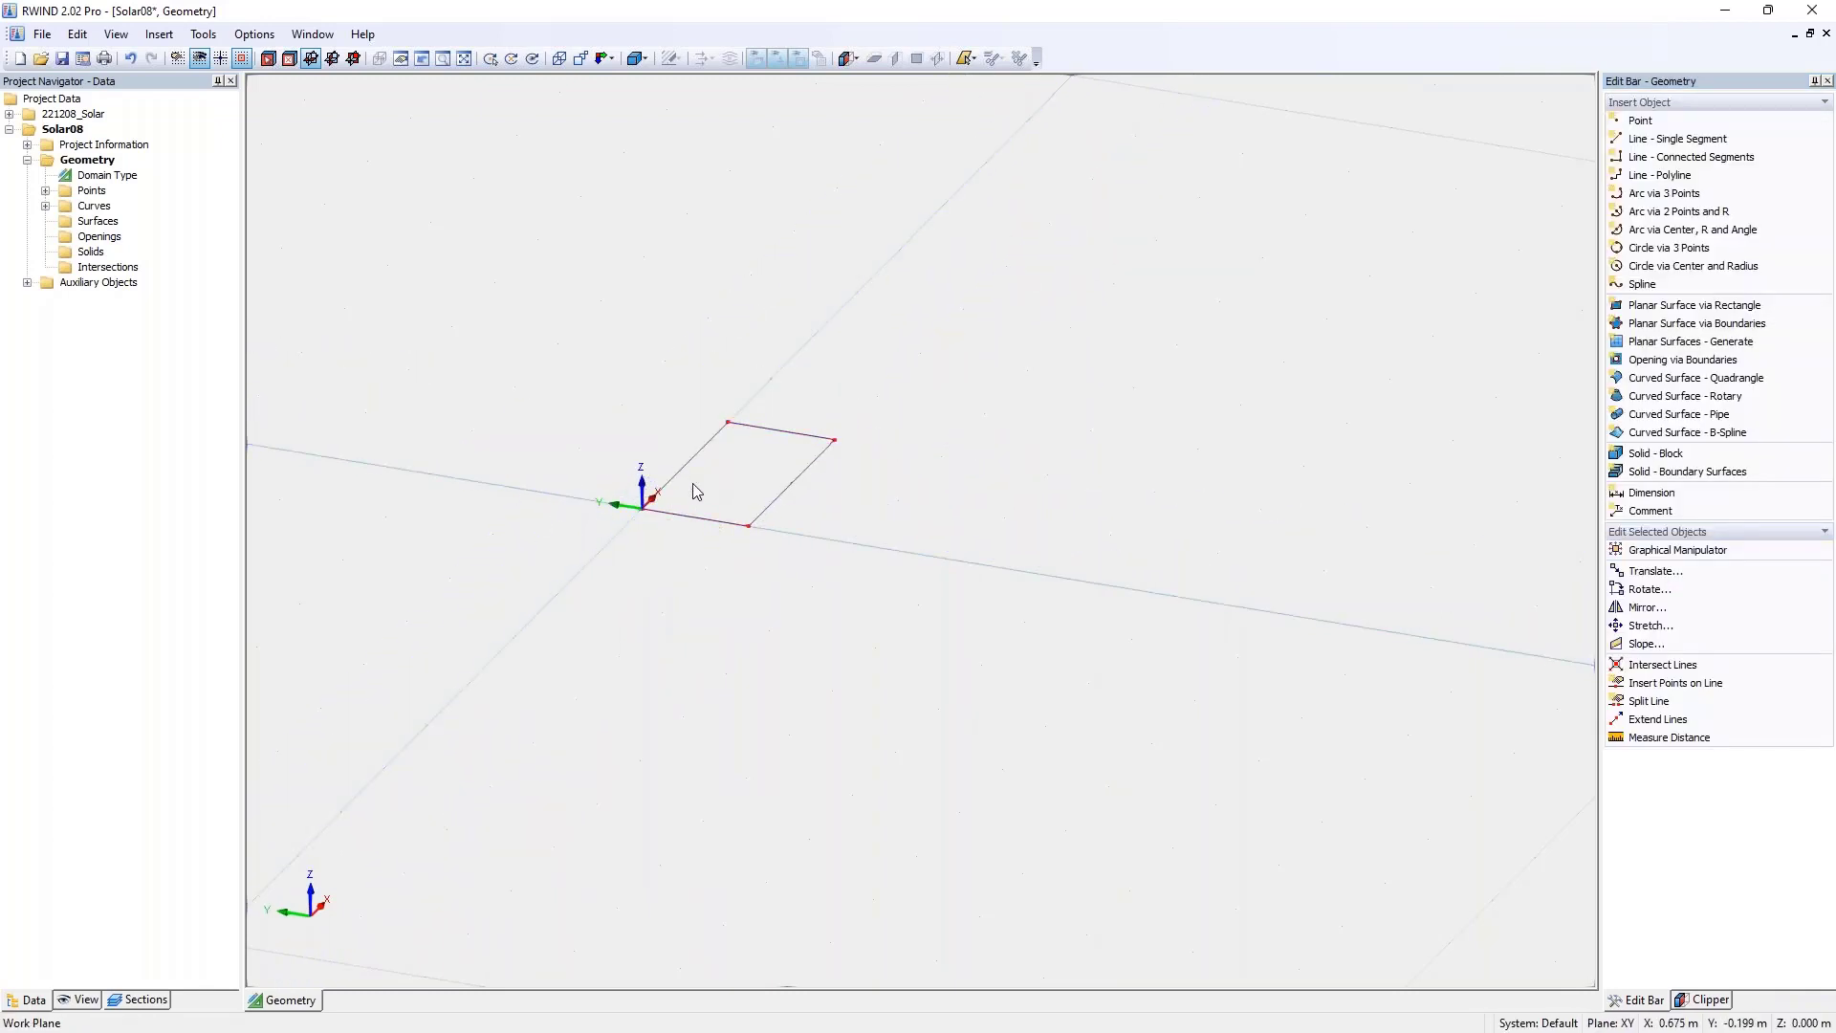
- Shorten the rectangle by translating its far 1 m edge in the negative X direction
left_click(756, 438)
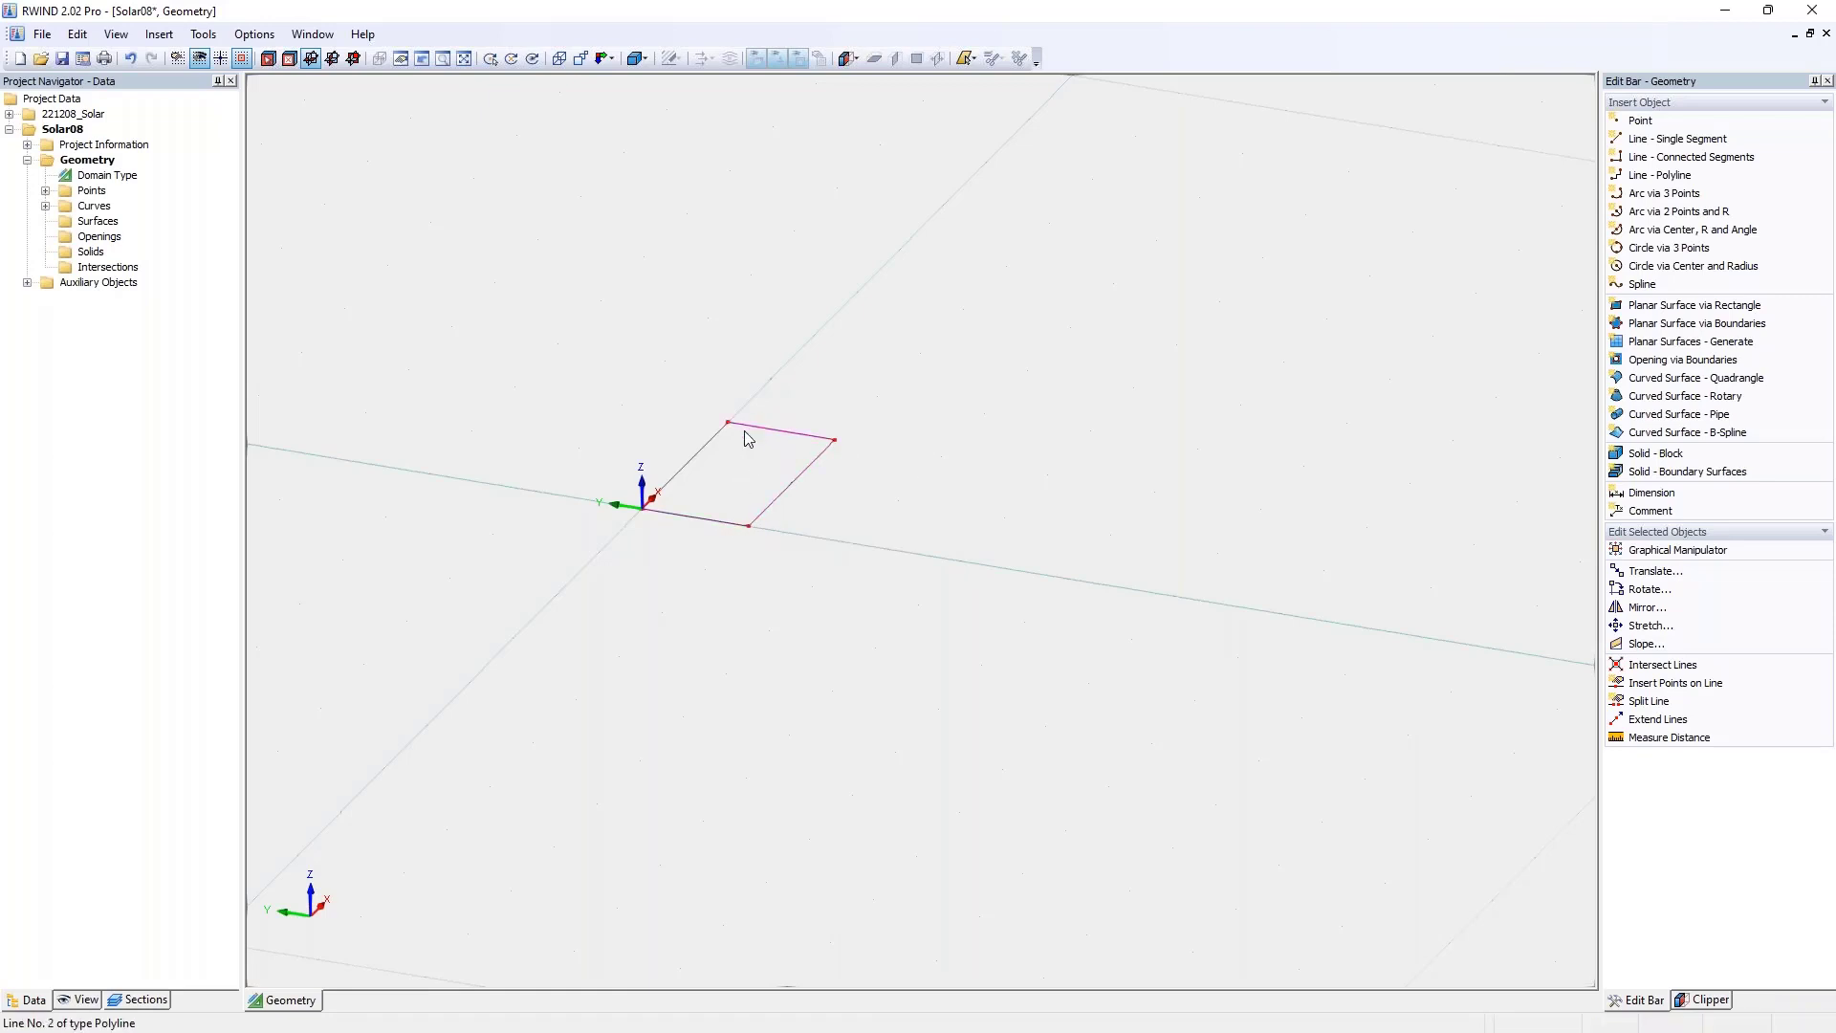
left_click(713, 449, "ctrl")
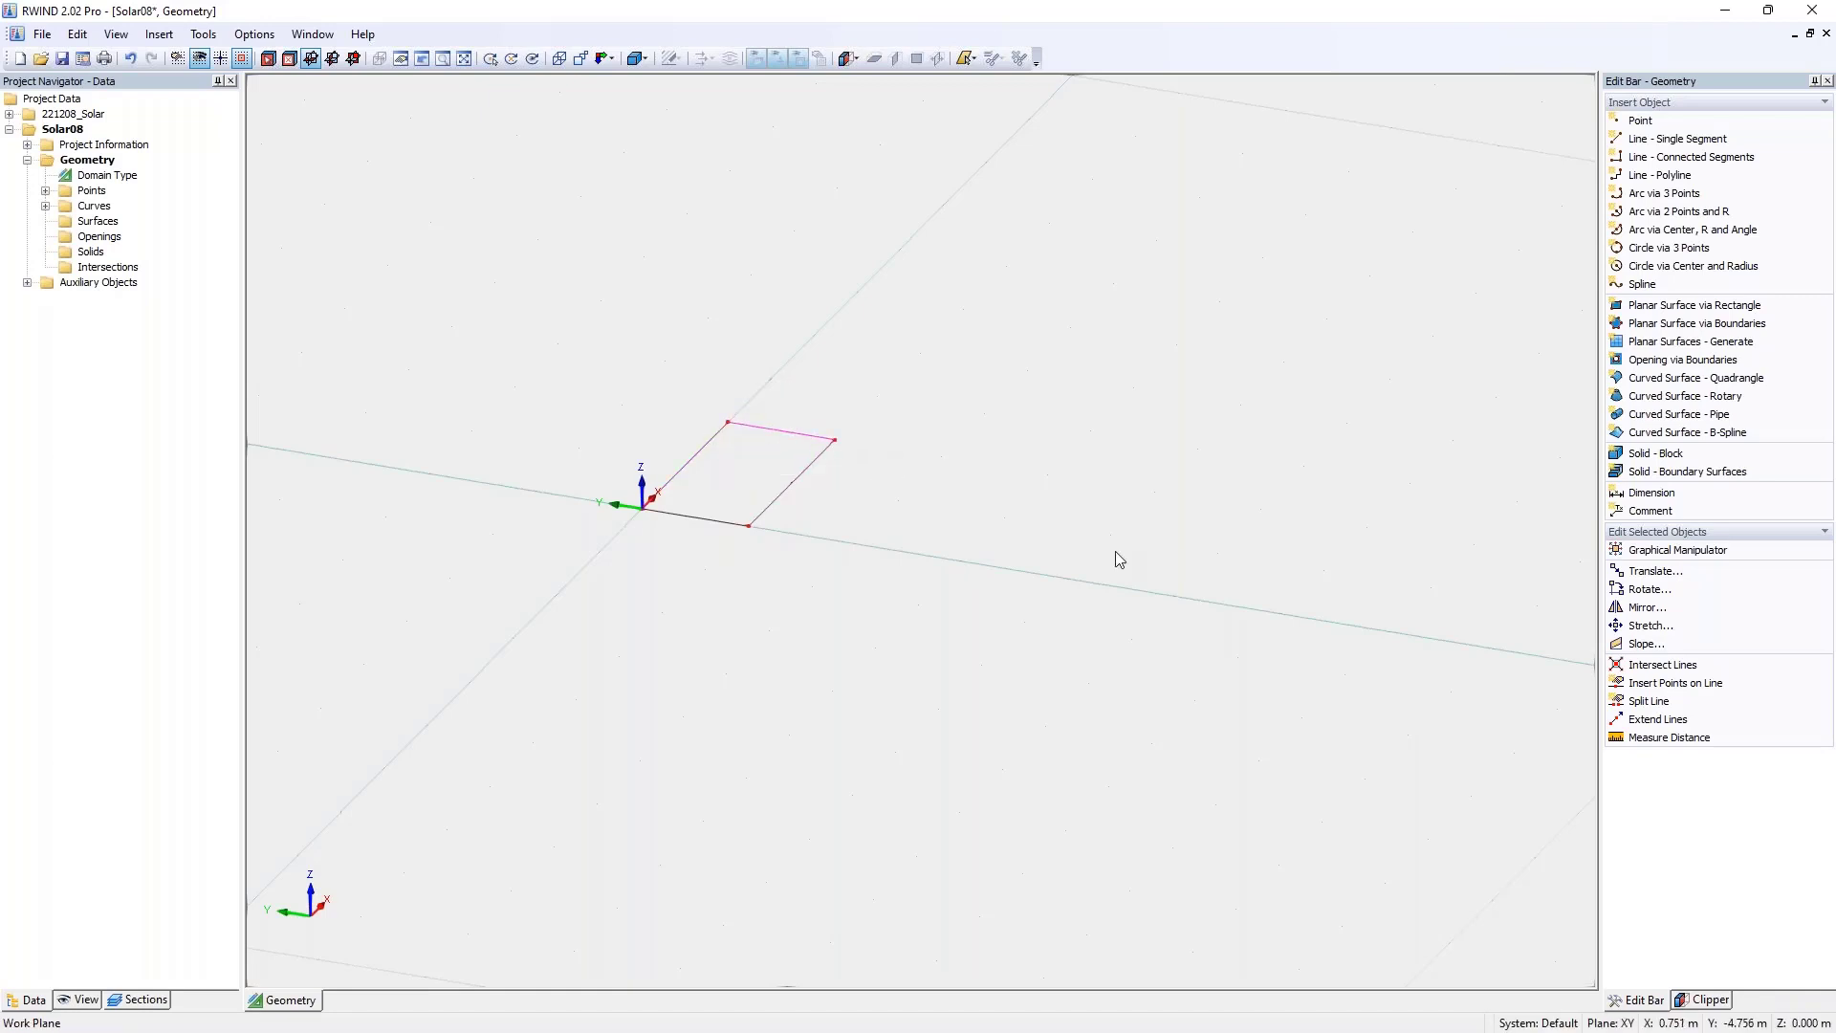
scroll(840, 499, "up", 3)
middle_click_drag(837, 499, 997, 542)
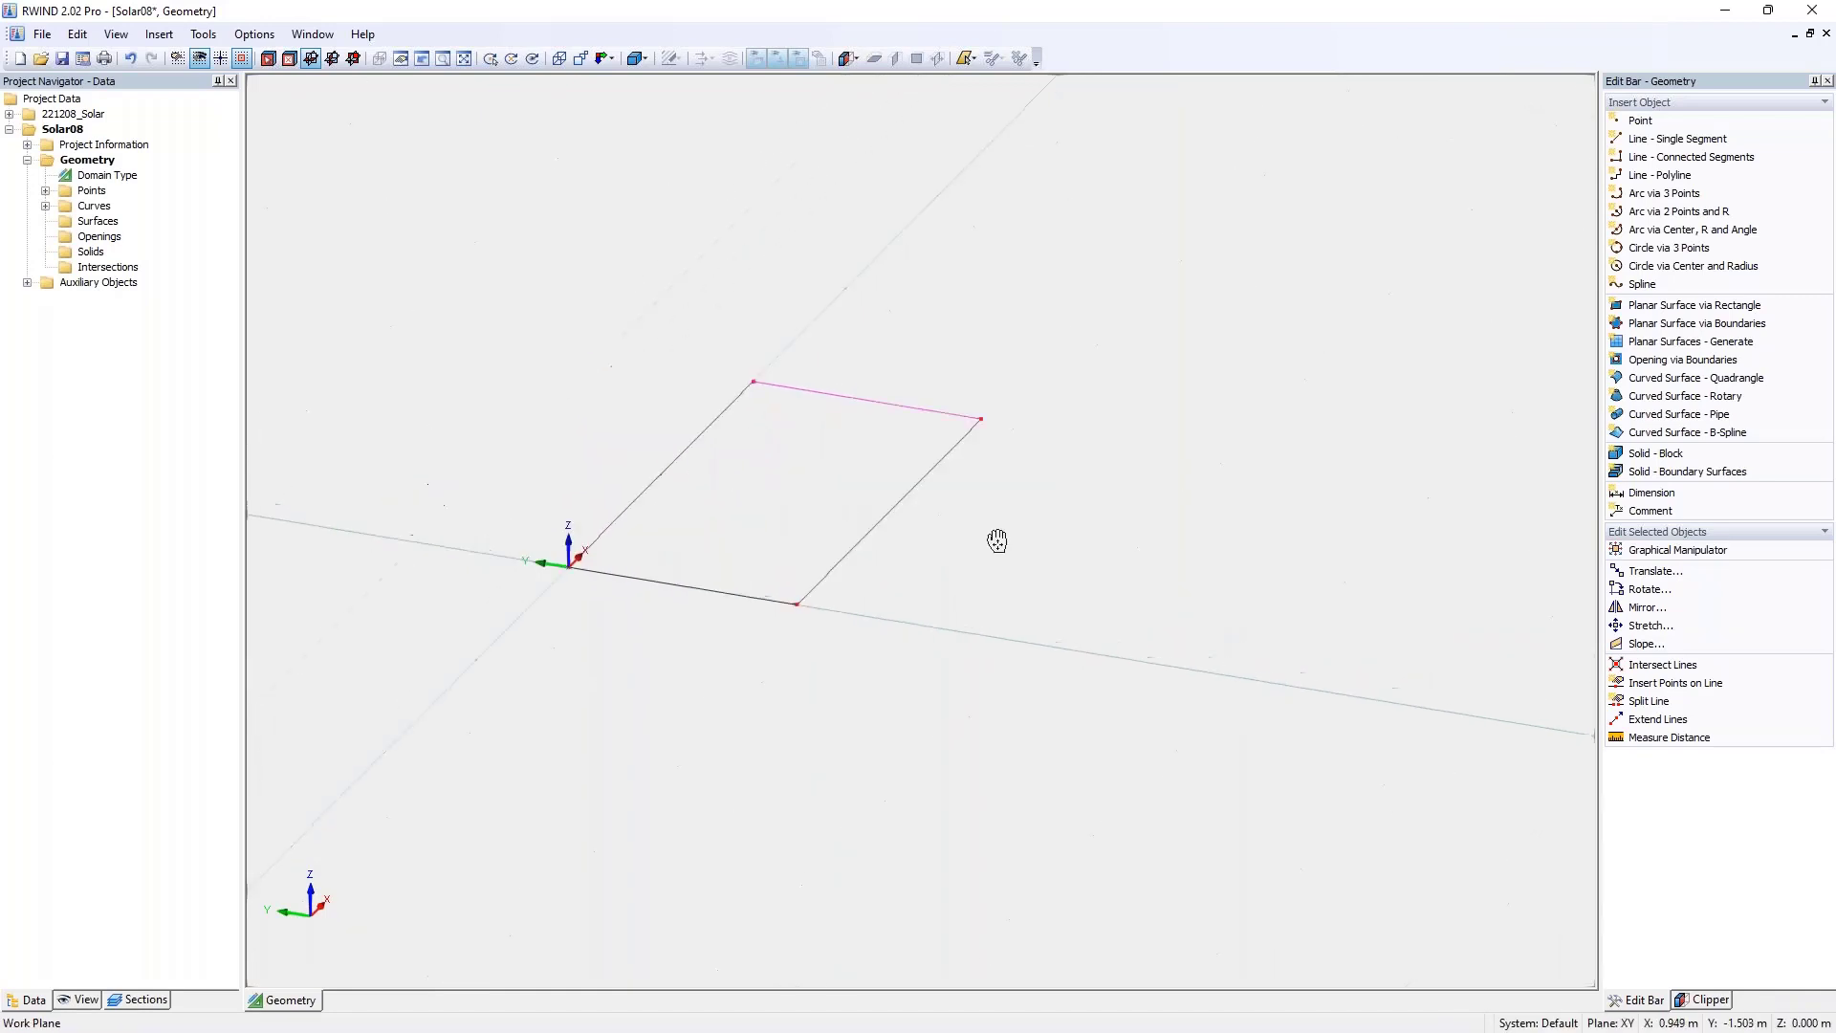
left_click(1651, 573)
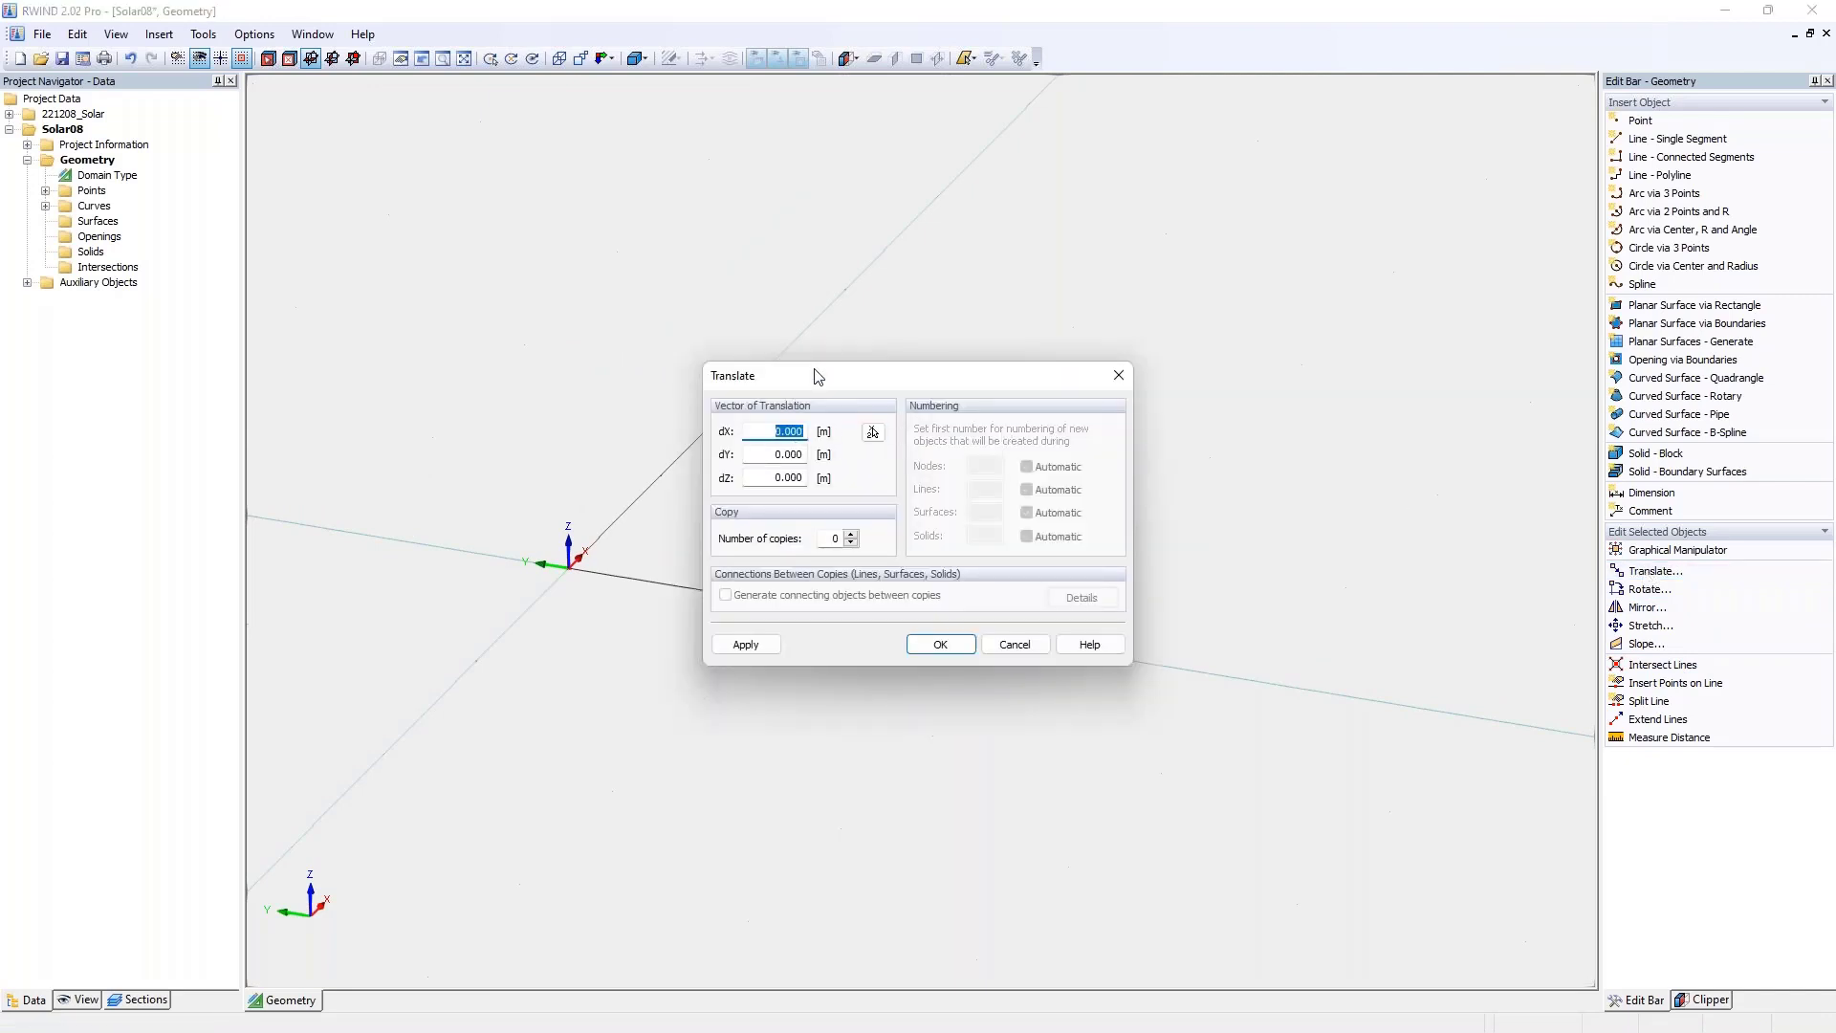
left_click_drag(819, 376, 1029, 370)
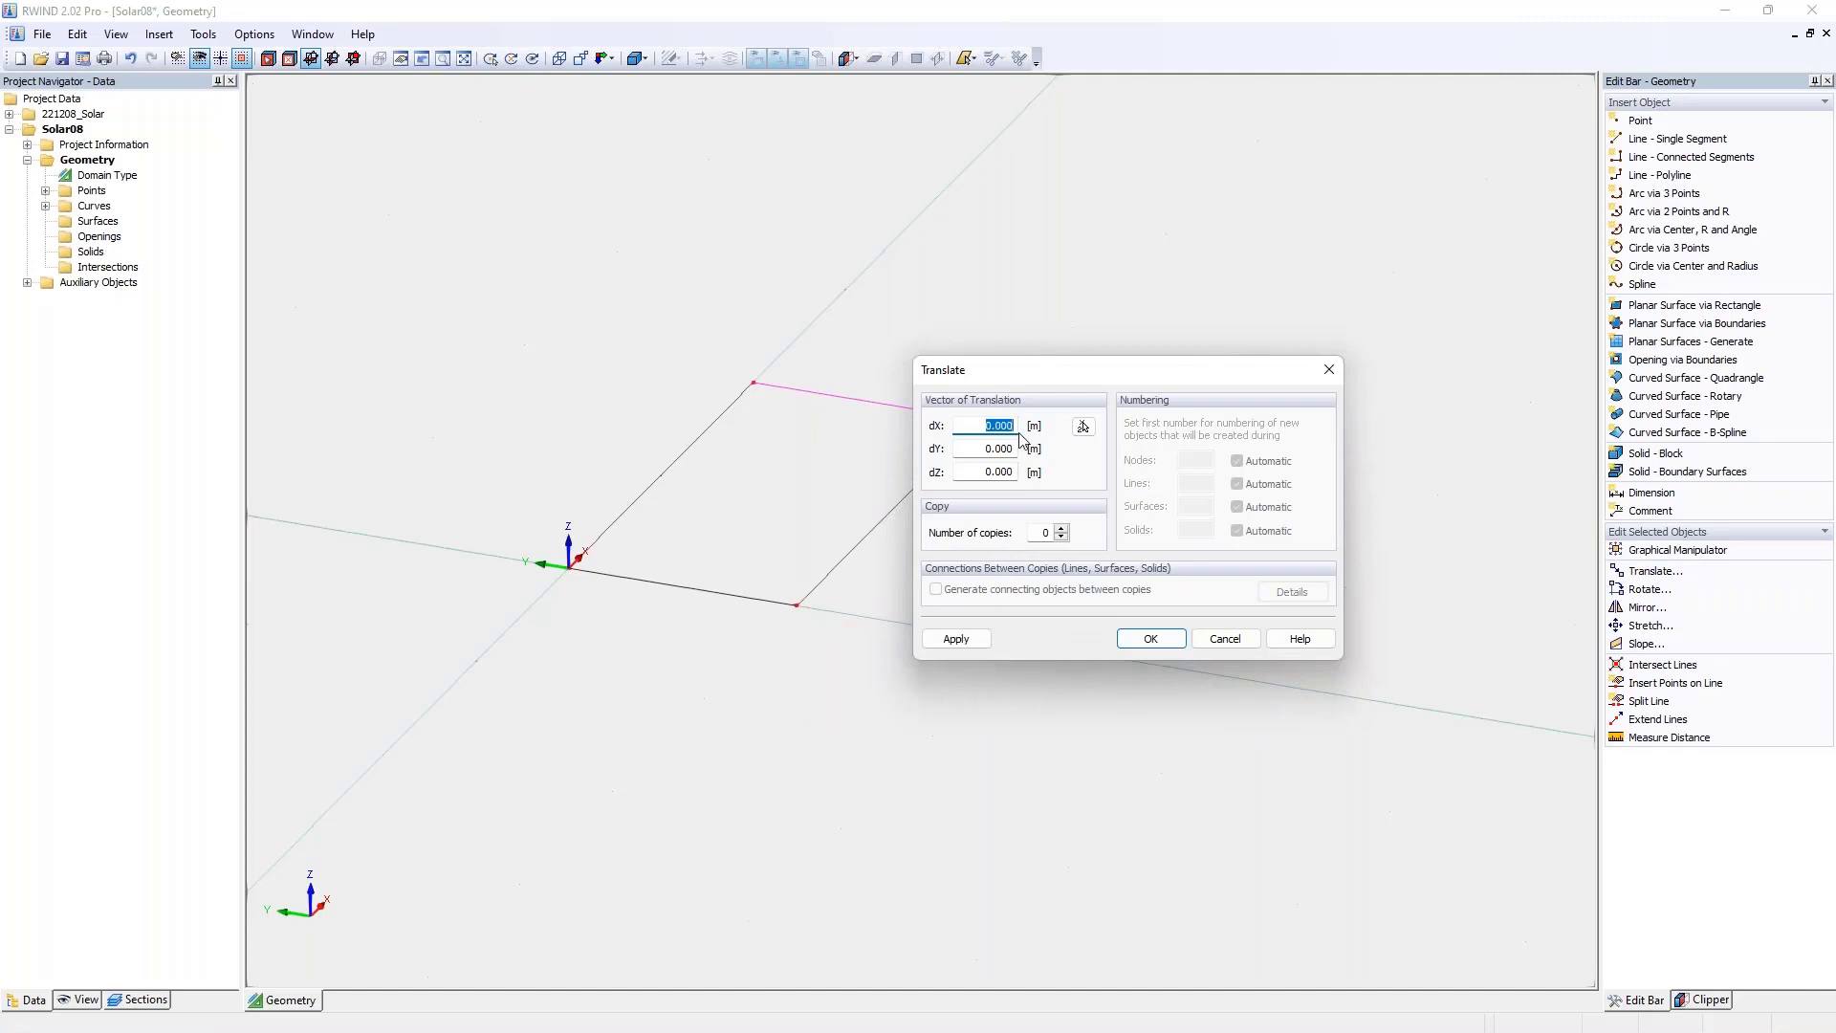
type("-,")
key("Tab")
key("Tab")
left_click(1150, 638)
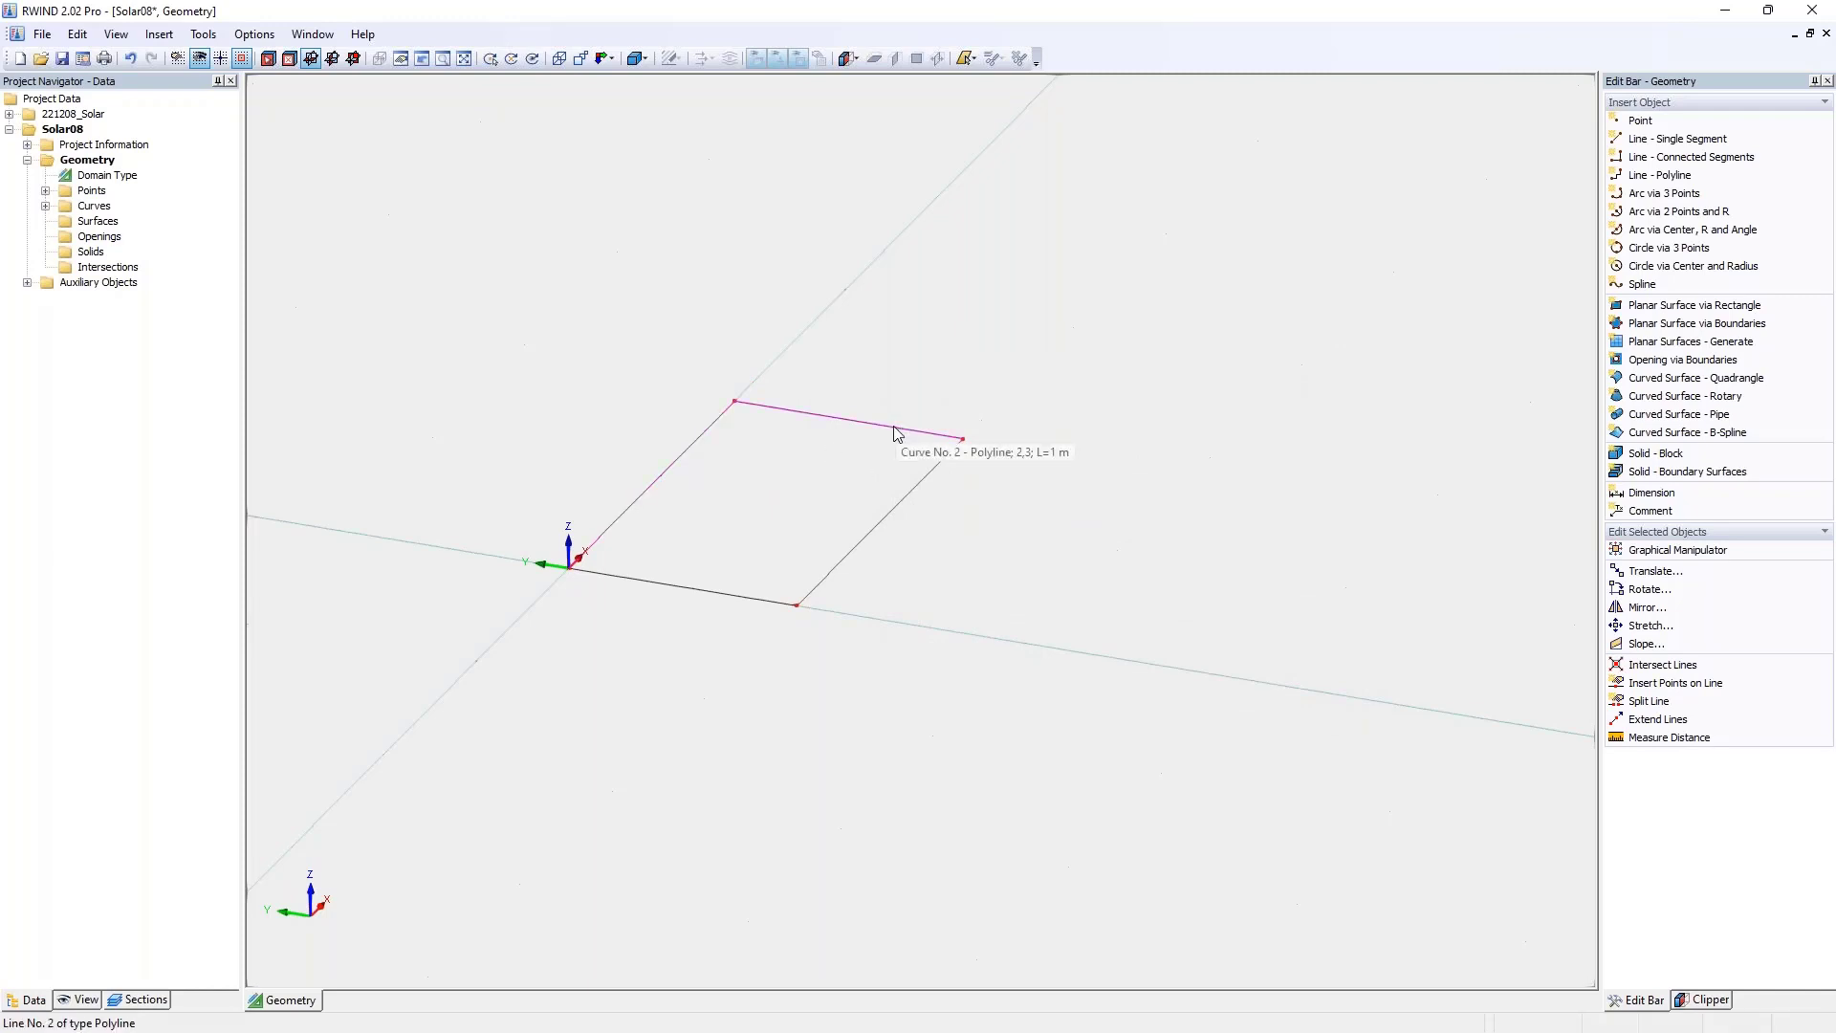
- Widen the rectangle by translating its long edge away from the X axis by dY -0.2 m
left_click(910, 491)
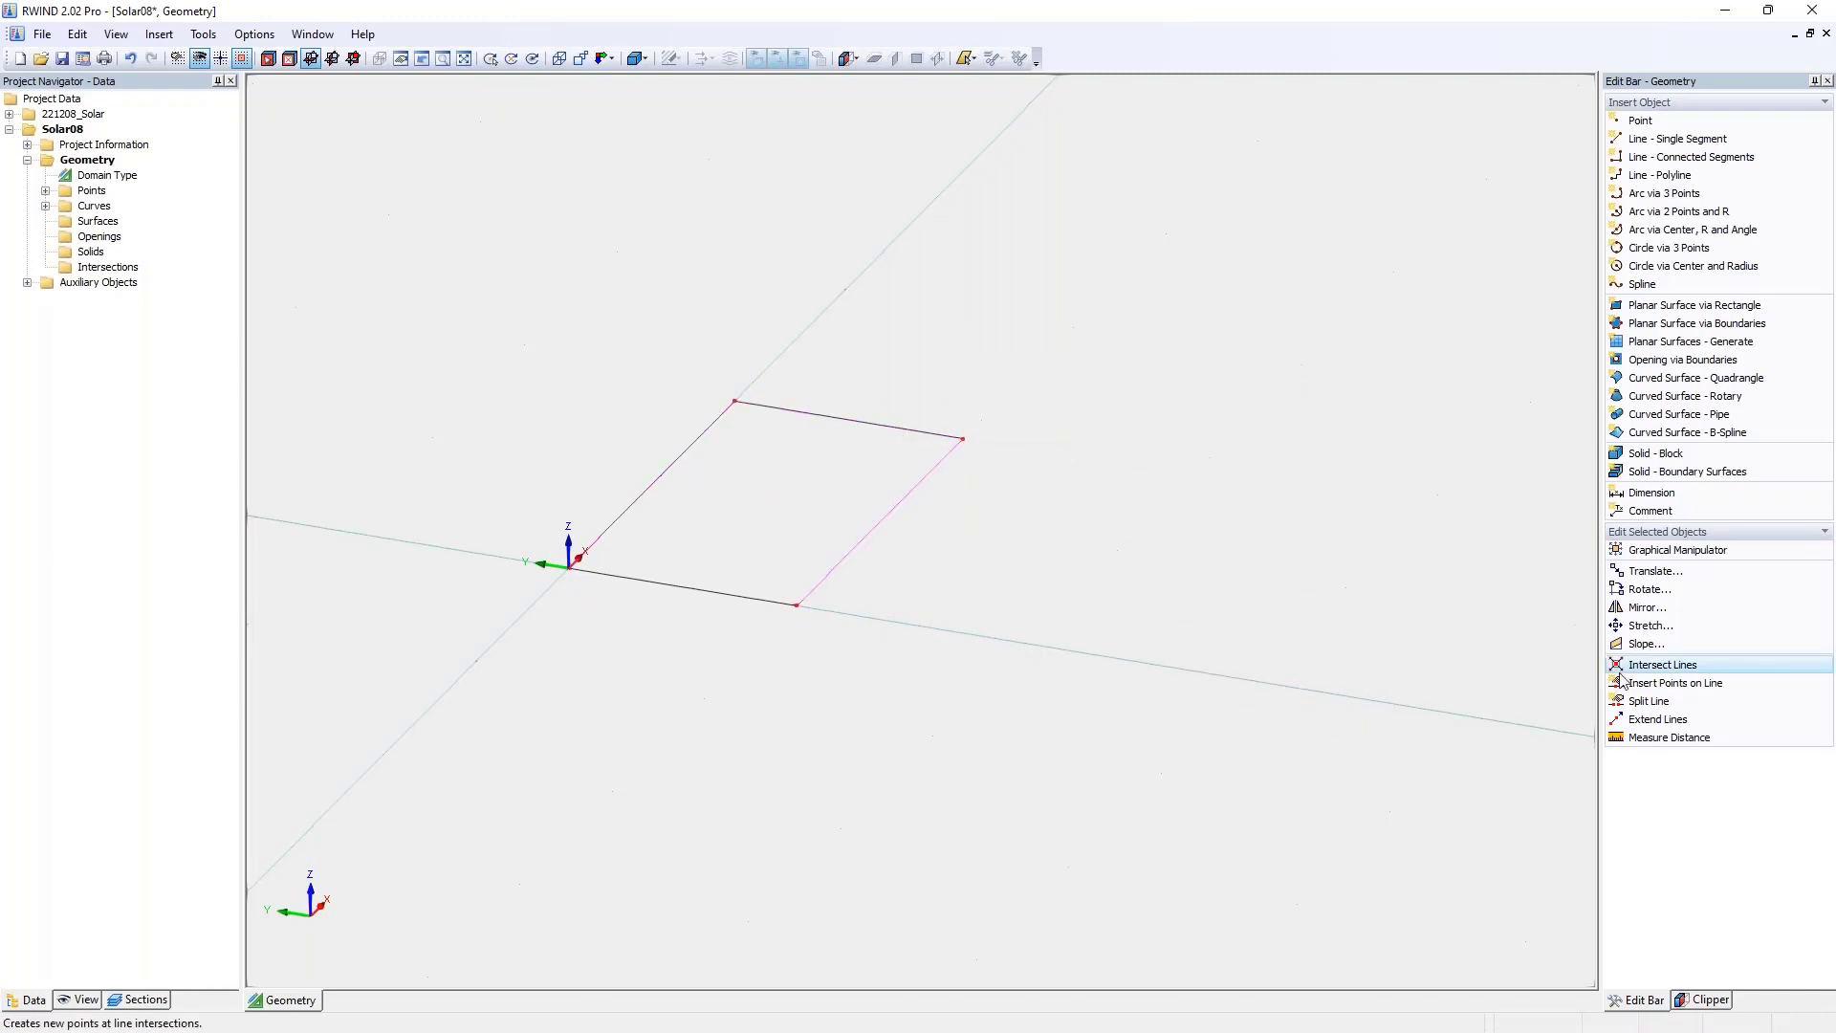
left_click(1659, 573)
key("BackSpace")
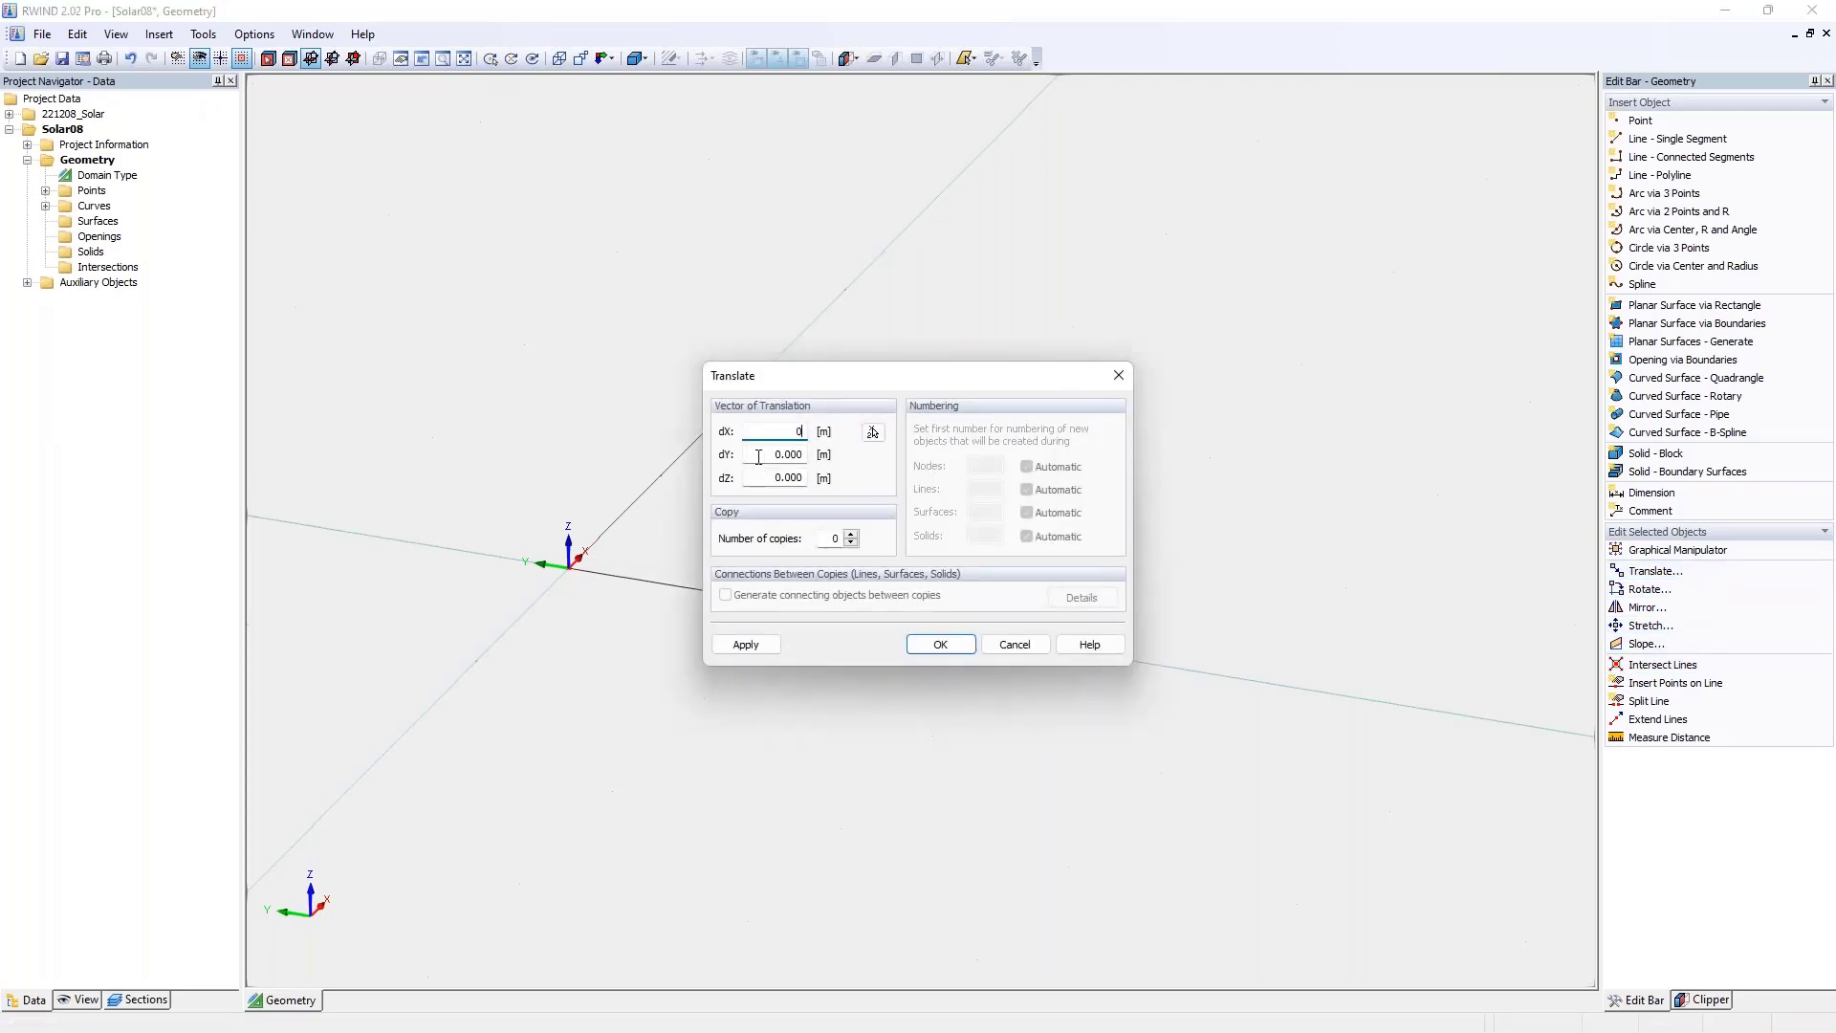
key("Tab")
type("-,2")
key("Tab")
left_click(940, 644)
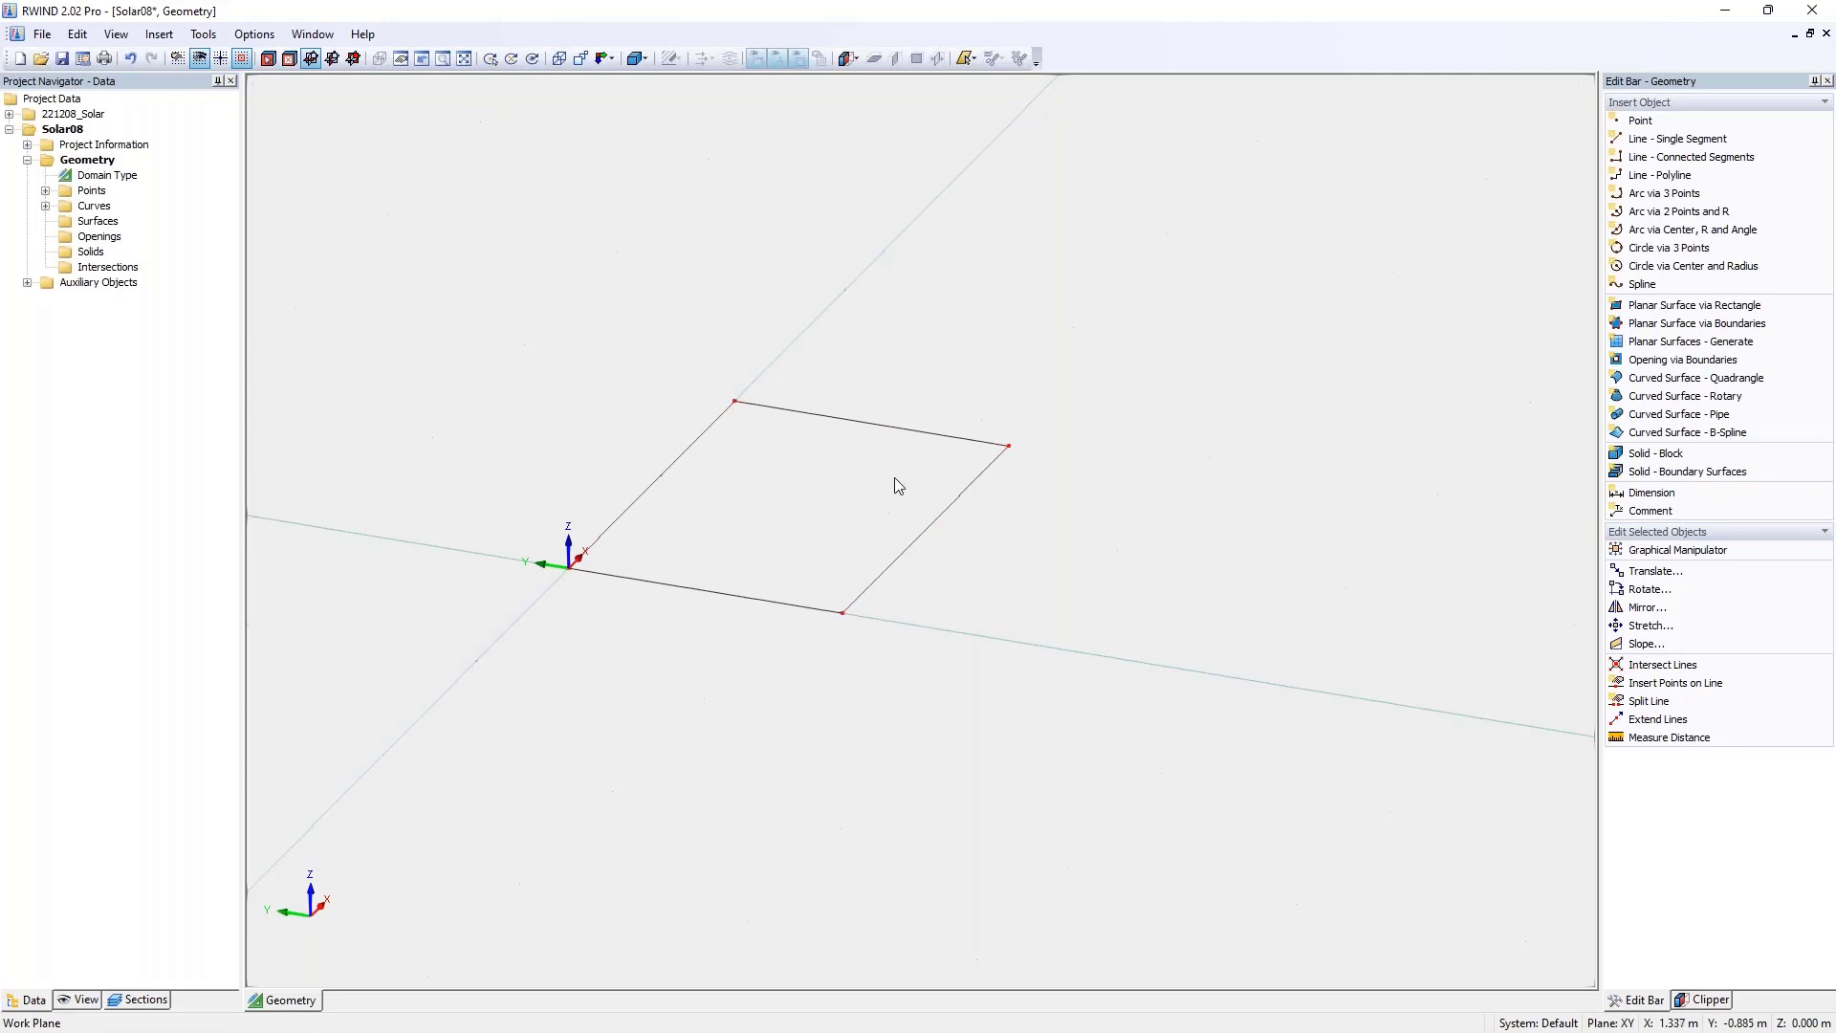
- Define a translation vector for the whole rectangle from the origin to its adjacent corner along the negative Y direction
middle_click_drag(771, 459, 496, 357, "ctrl")
left_click_drag(496, 357, 1184, 718)
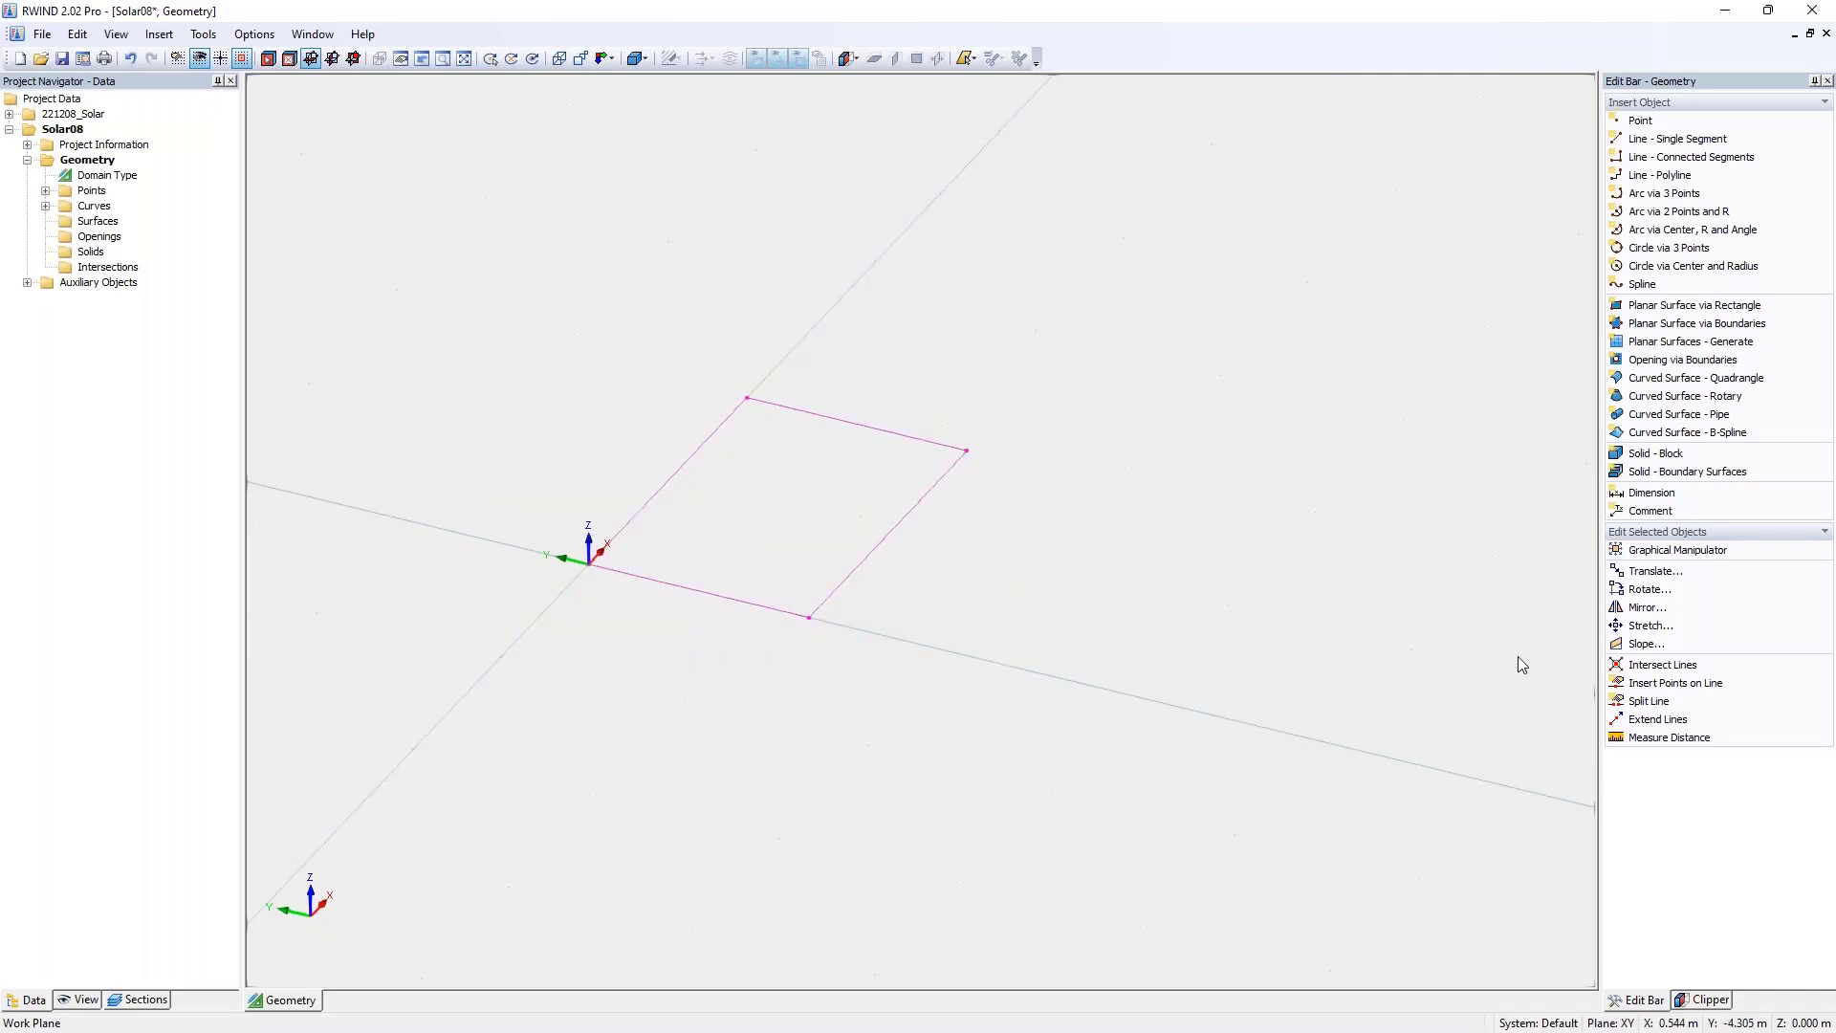
left_click(1653, 573)
left_click(753, 455)
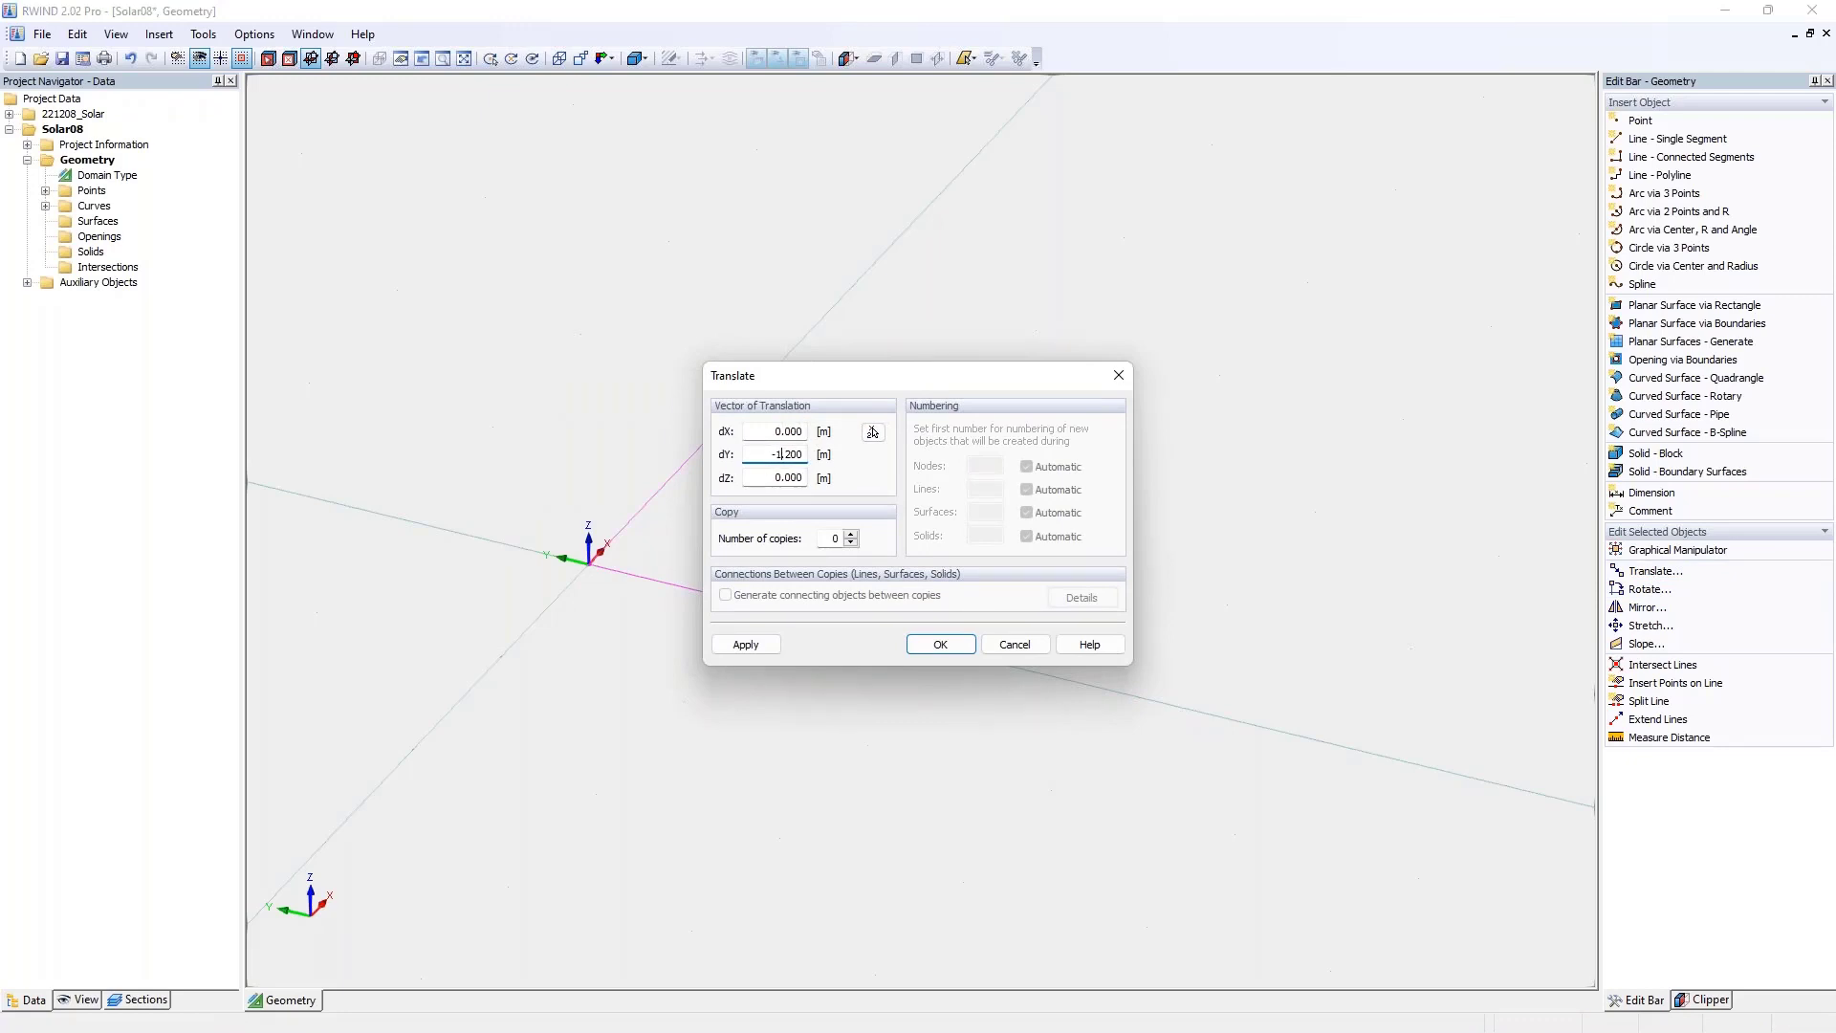
key("ctrl+a")
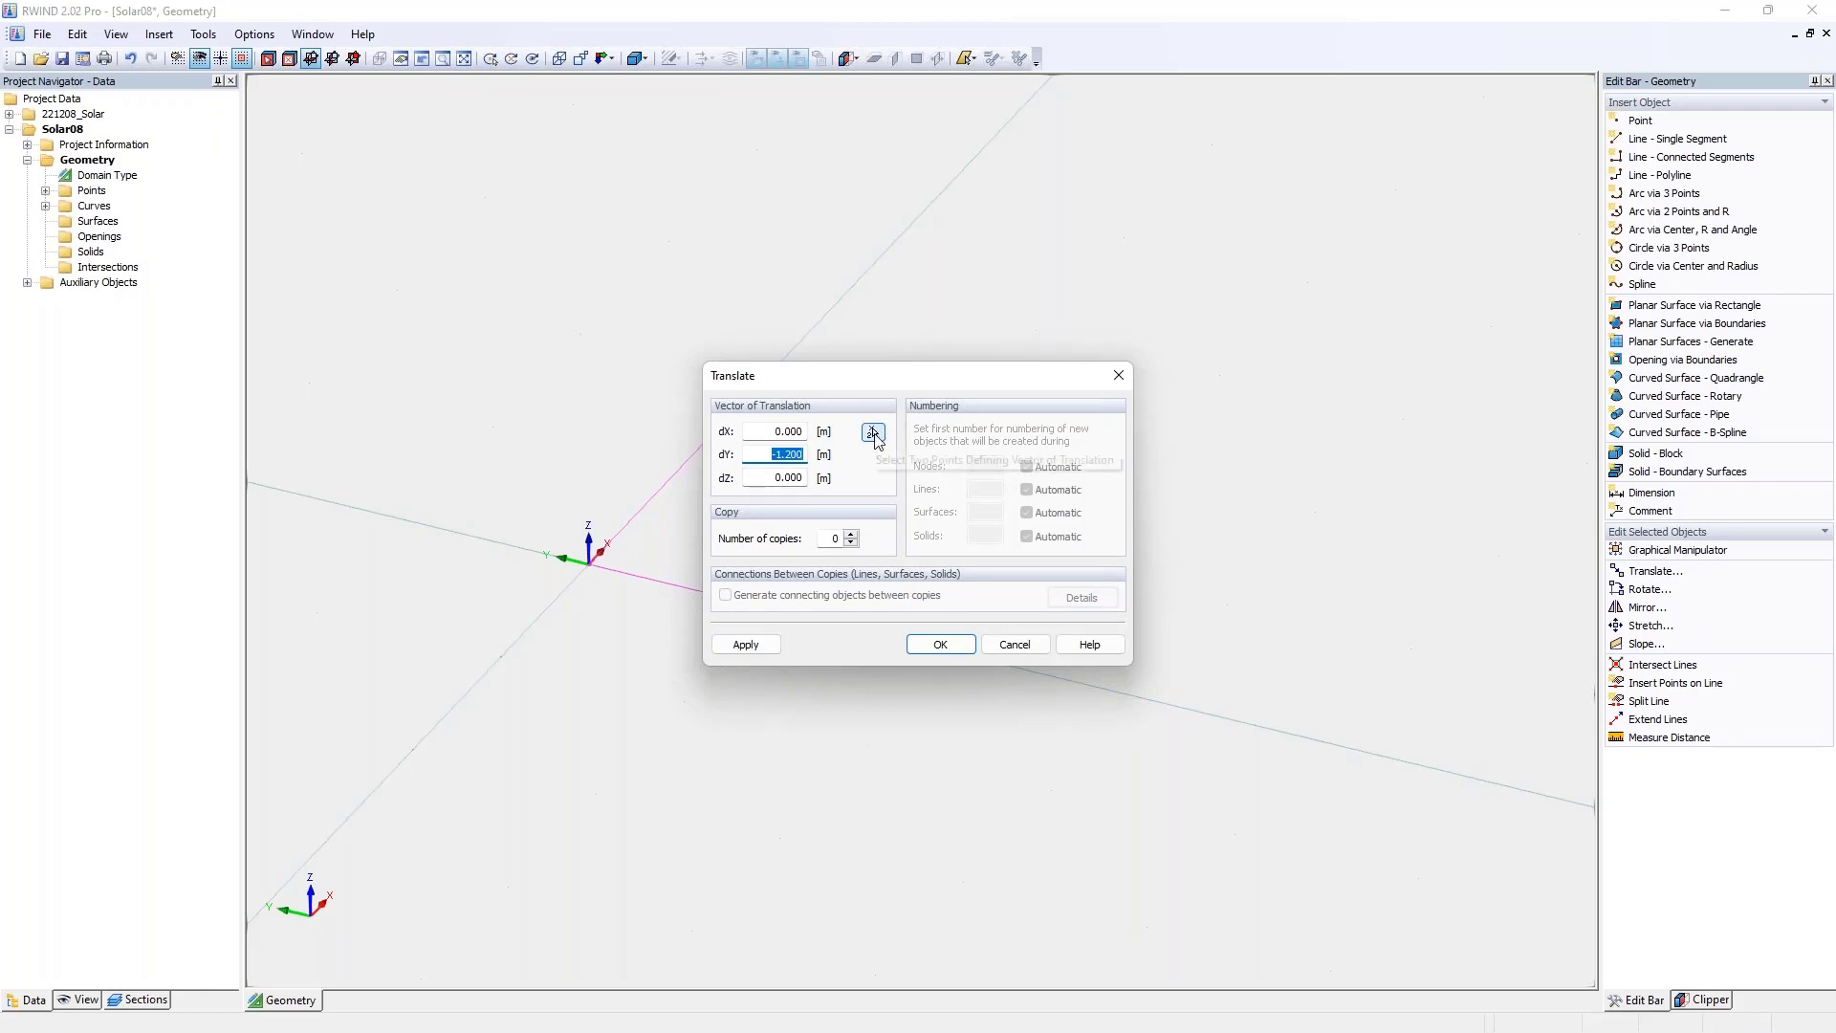
left_click(872, 432)
left_click(588, 567)
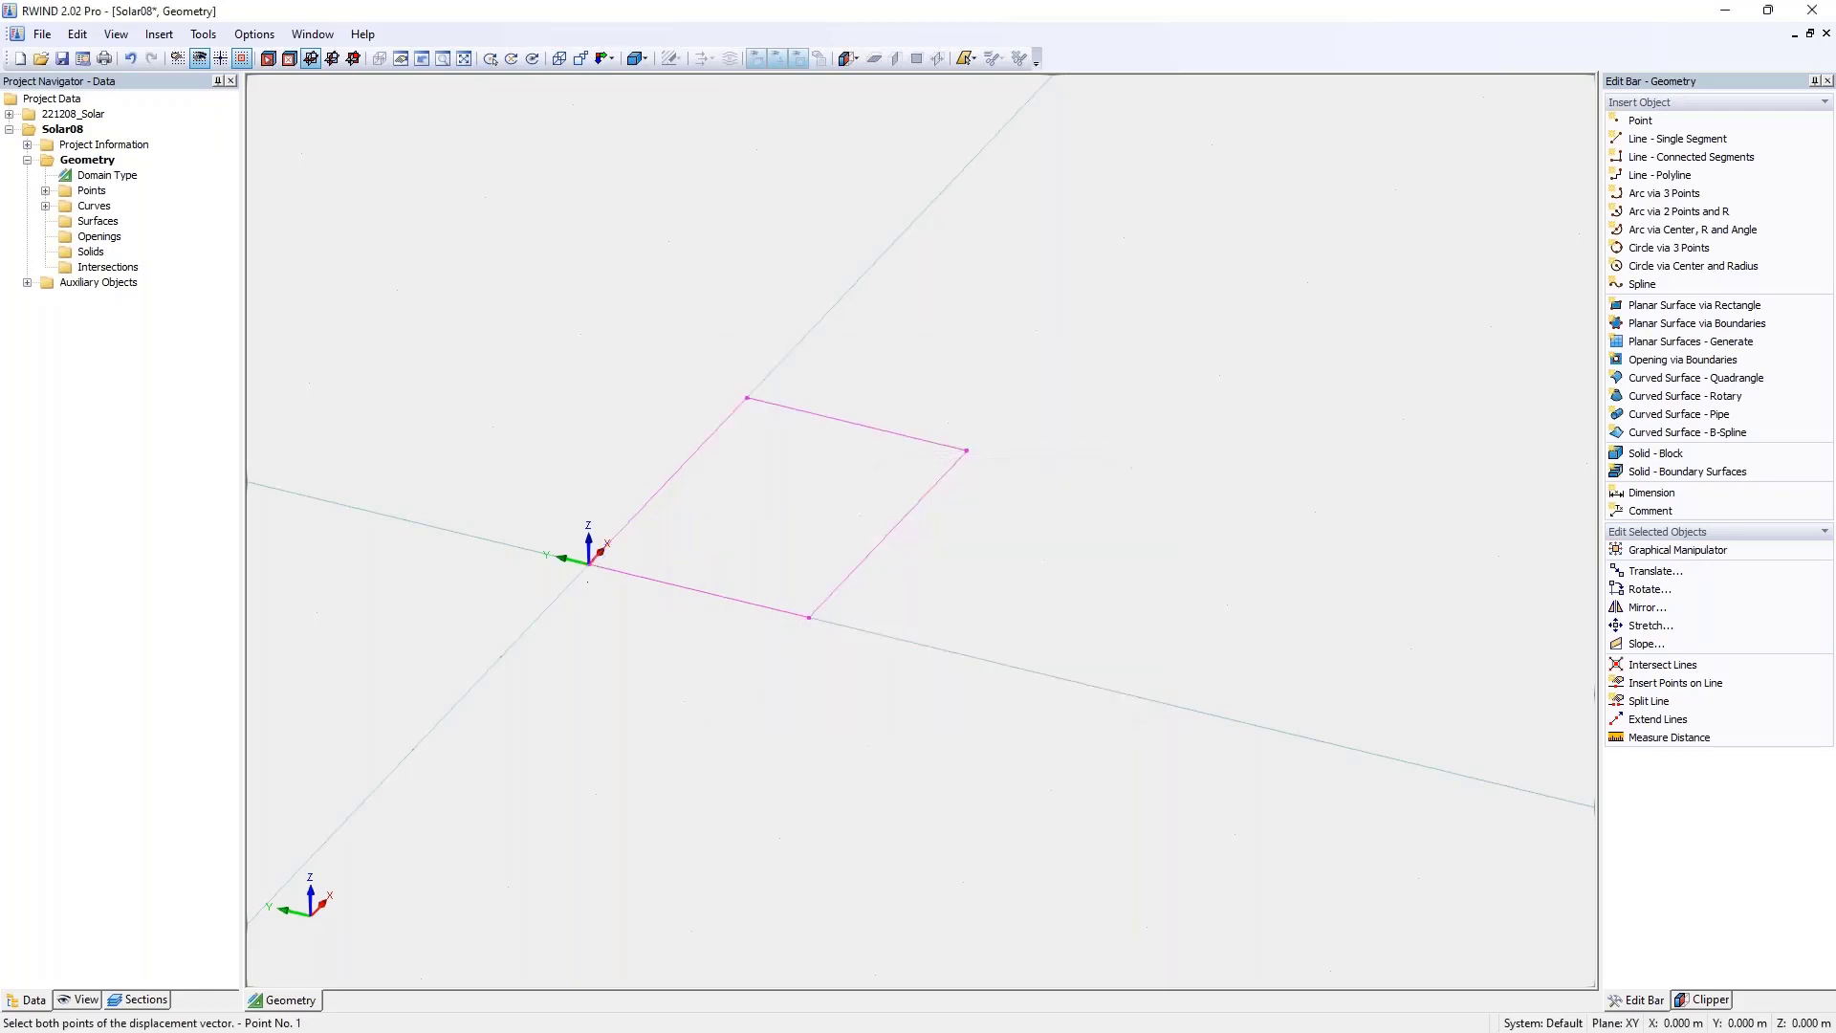
left_click(809, 618)
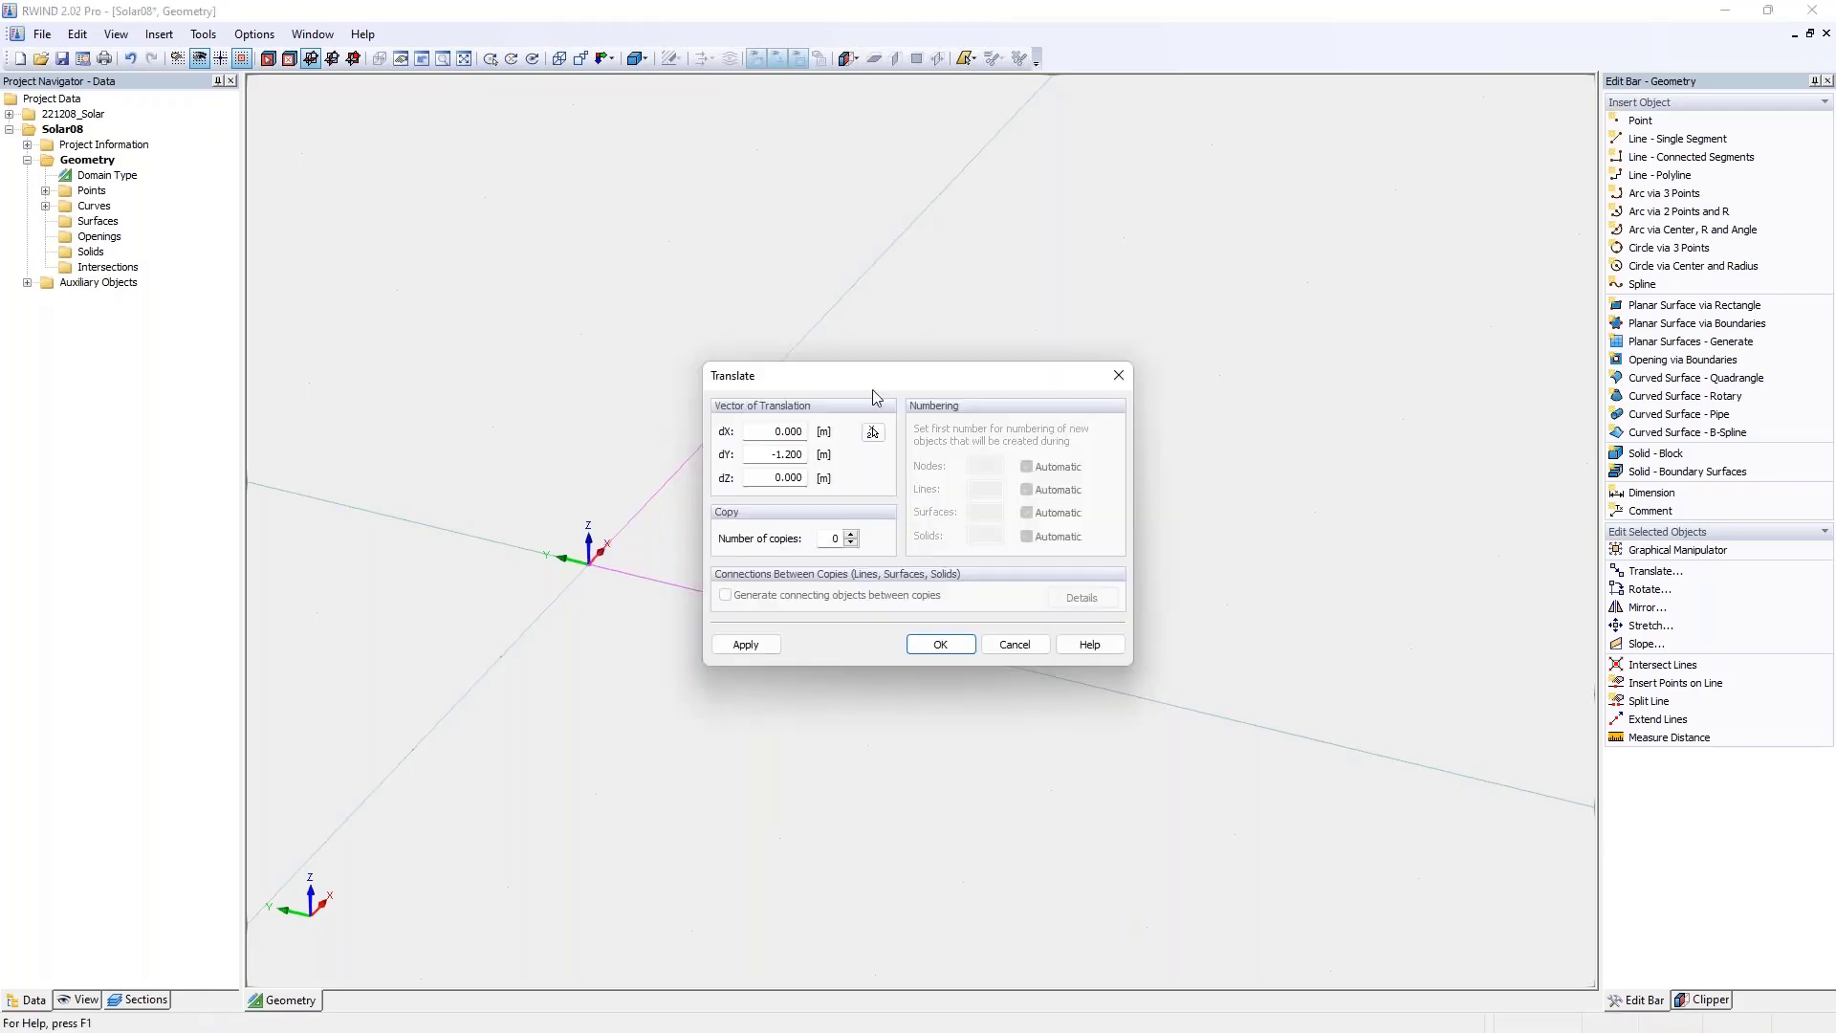
- Create 11 translated copies of the rectangle at dY -1.200 m spacing to form a continuous row
left_click_drag(872, 388, 1157, 355)
double_click(1076, 421)
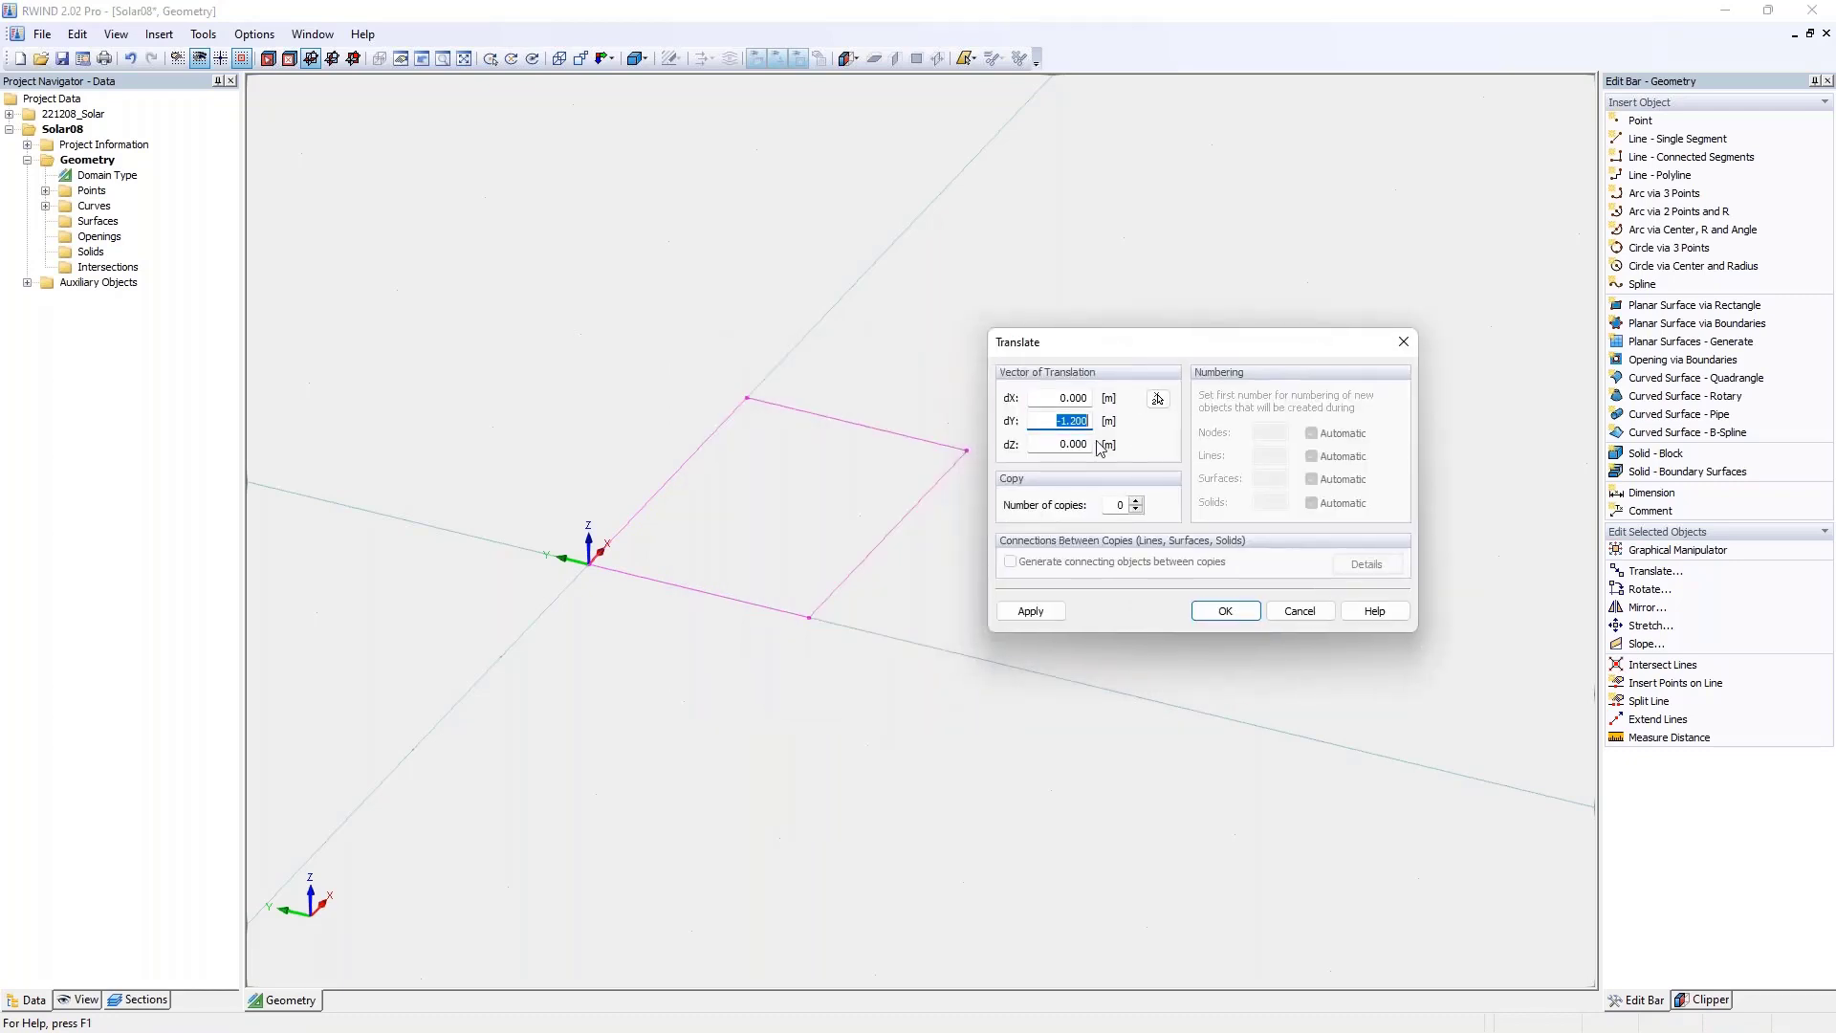
left_click(1119, 504)
type("11")
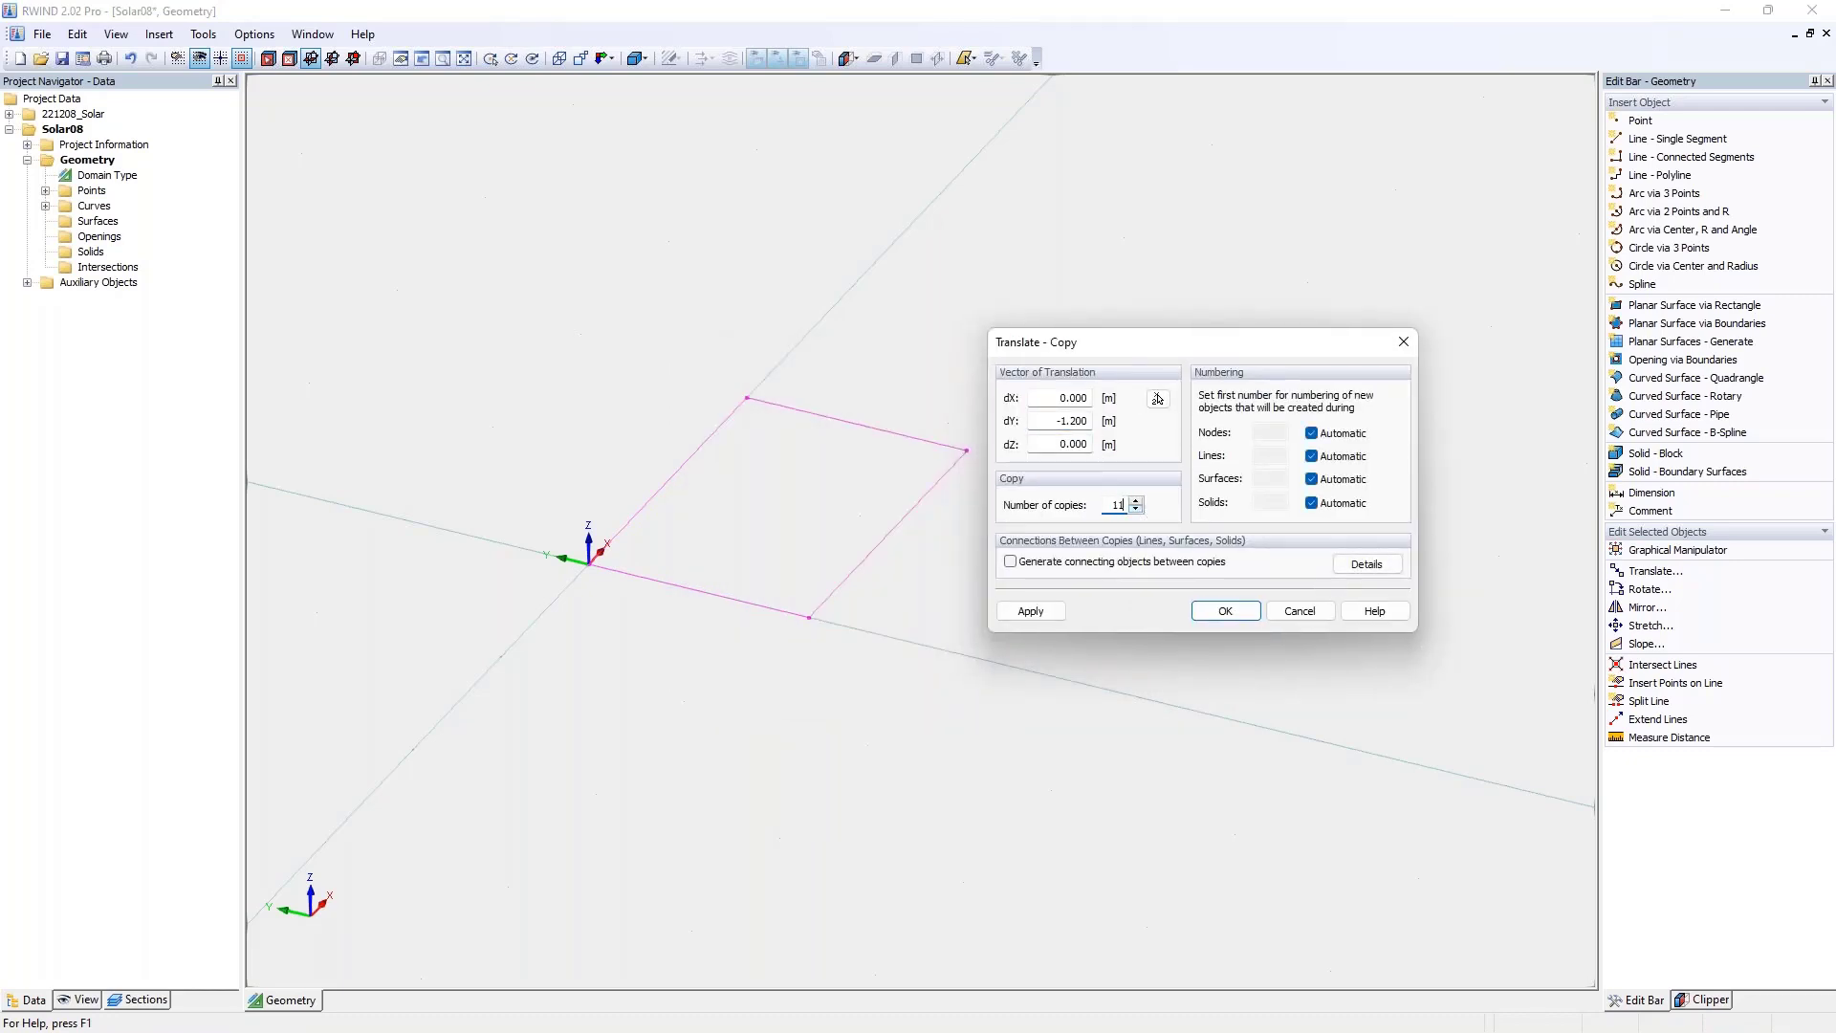
left_click(1226, 611)
scroll(1136, 717, "down", 4)
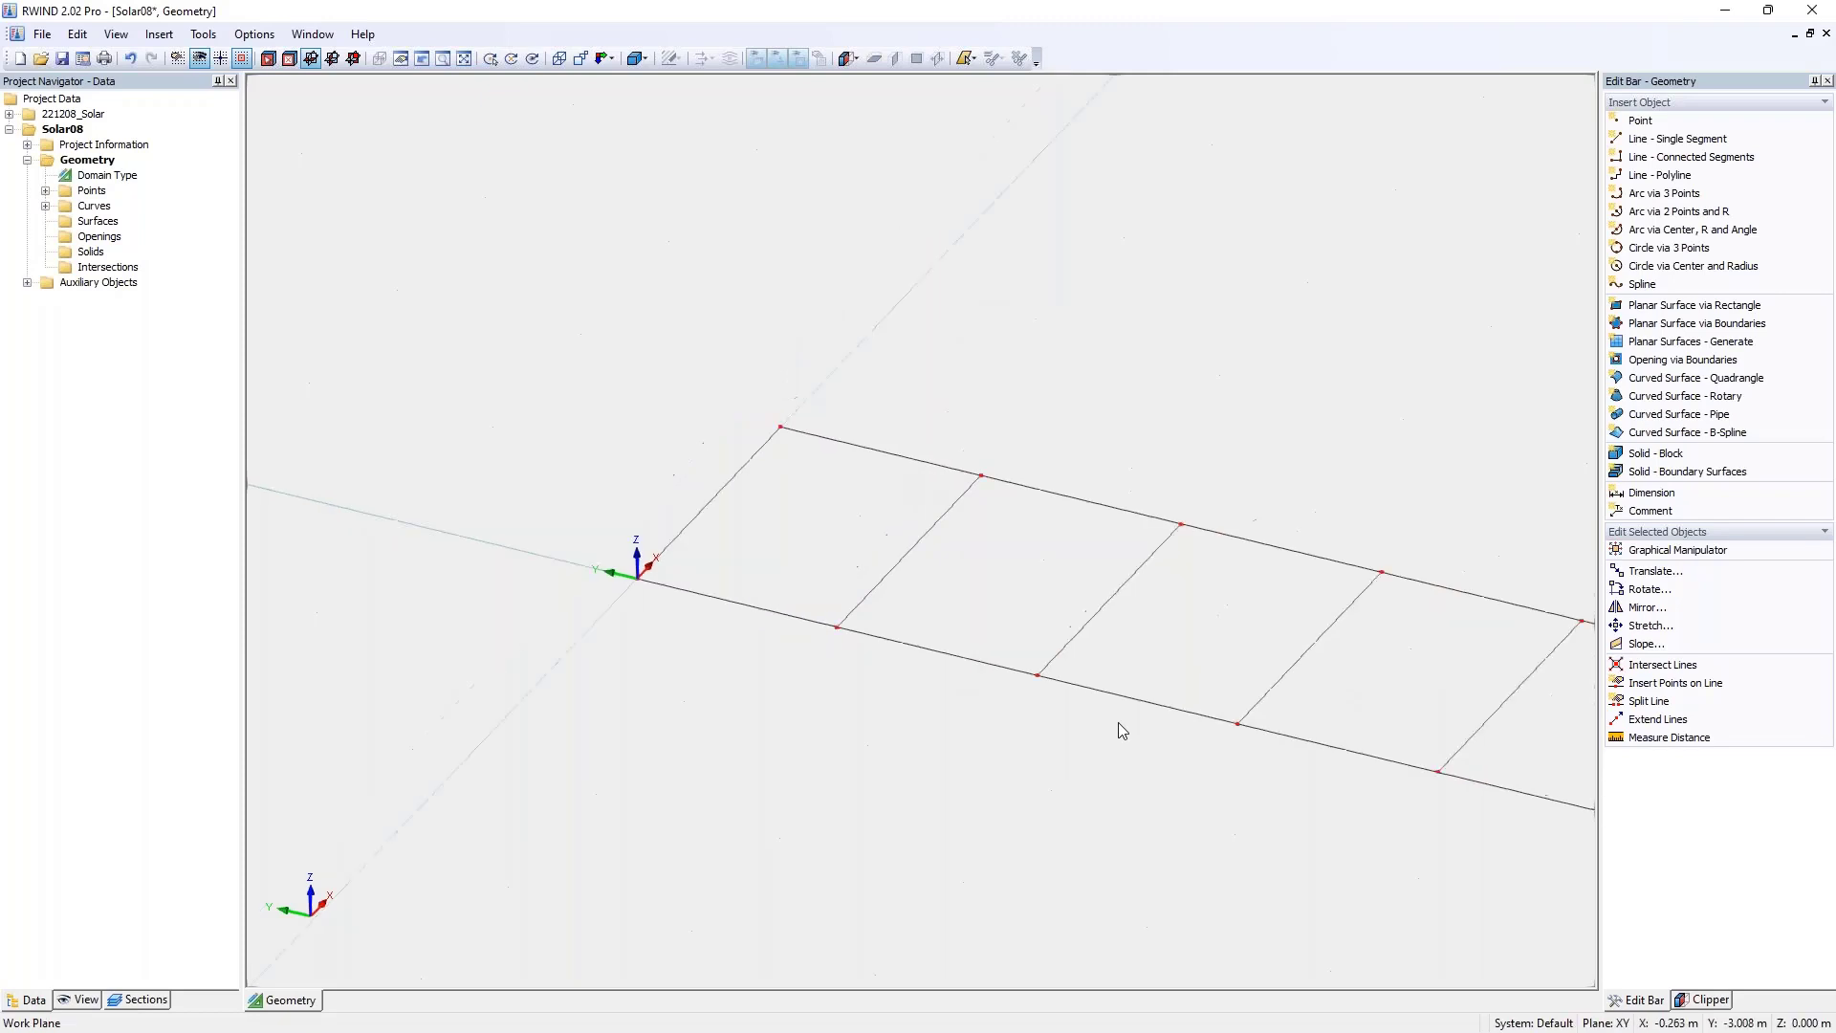
scroll(1174, 709, "down", 2)
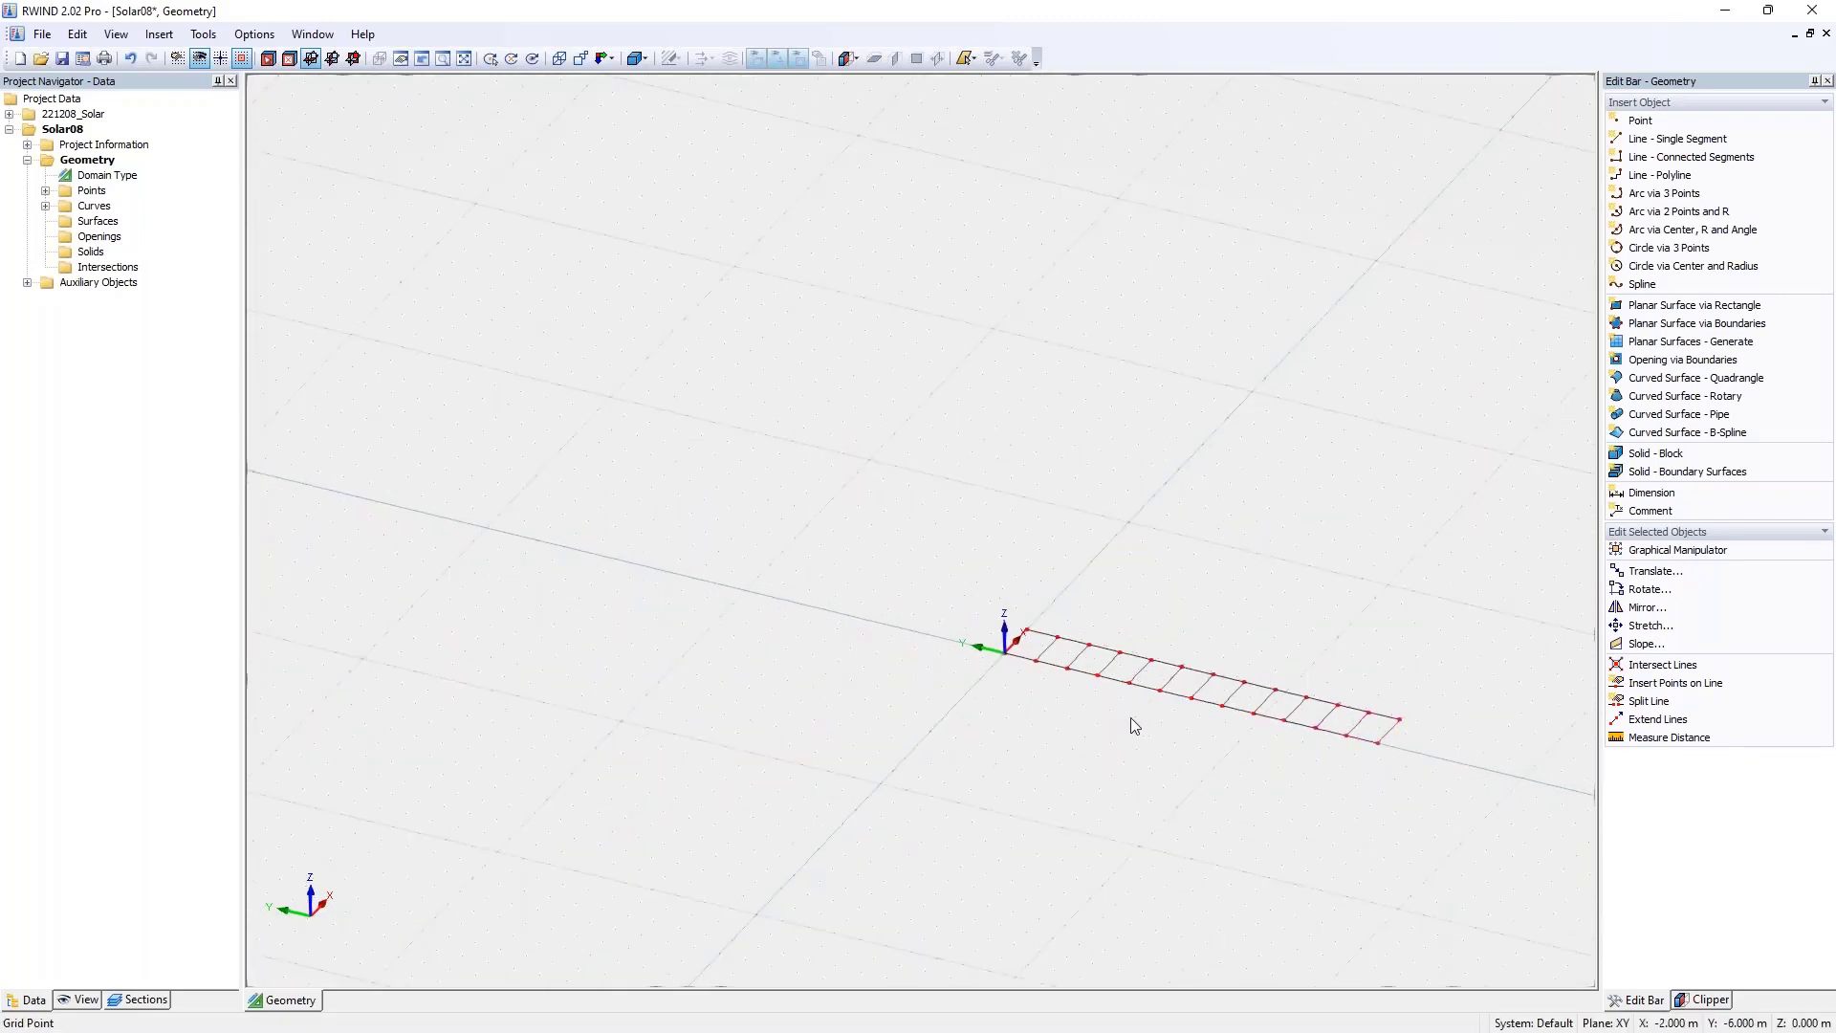
scroll(1100, 693, "up", 2)
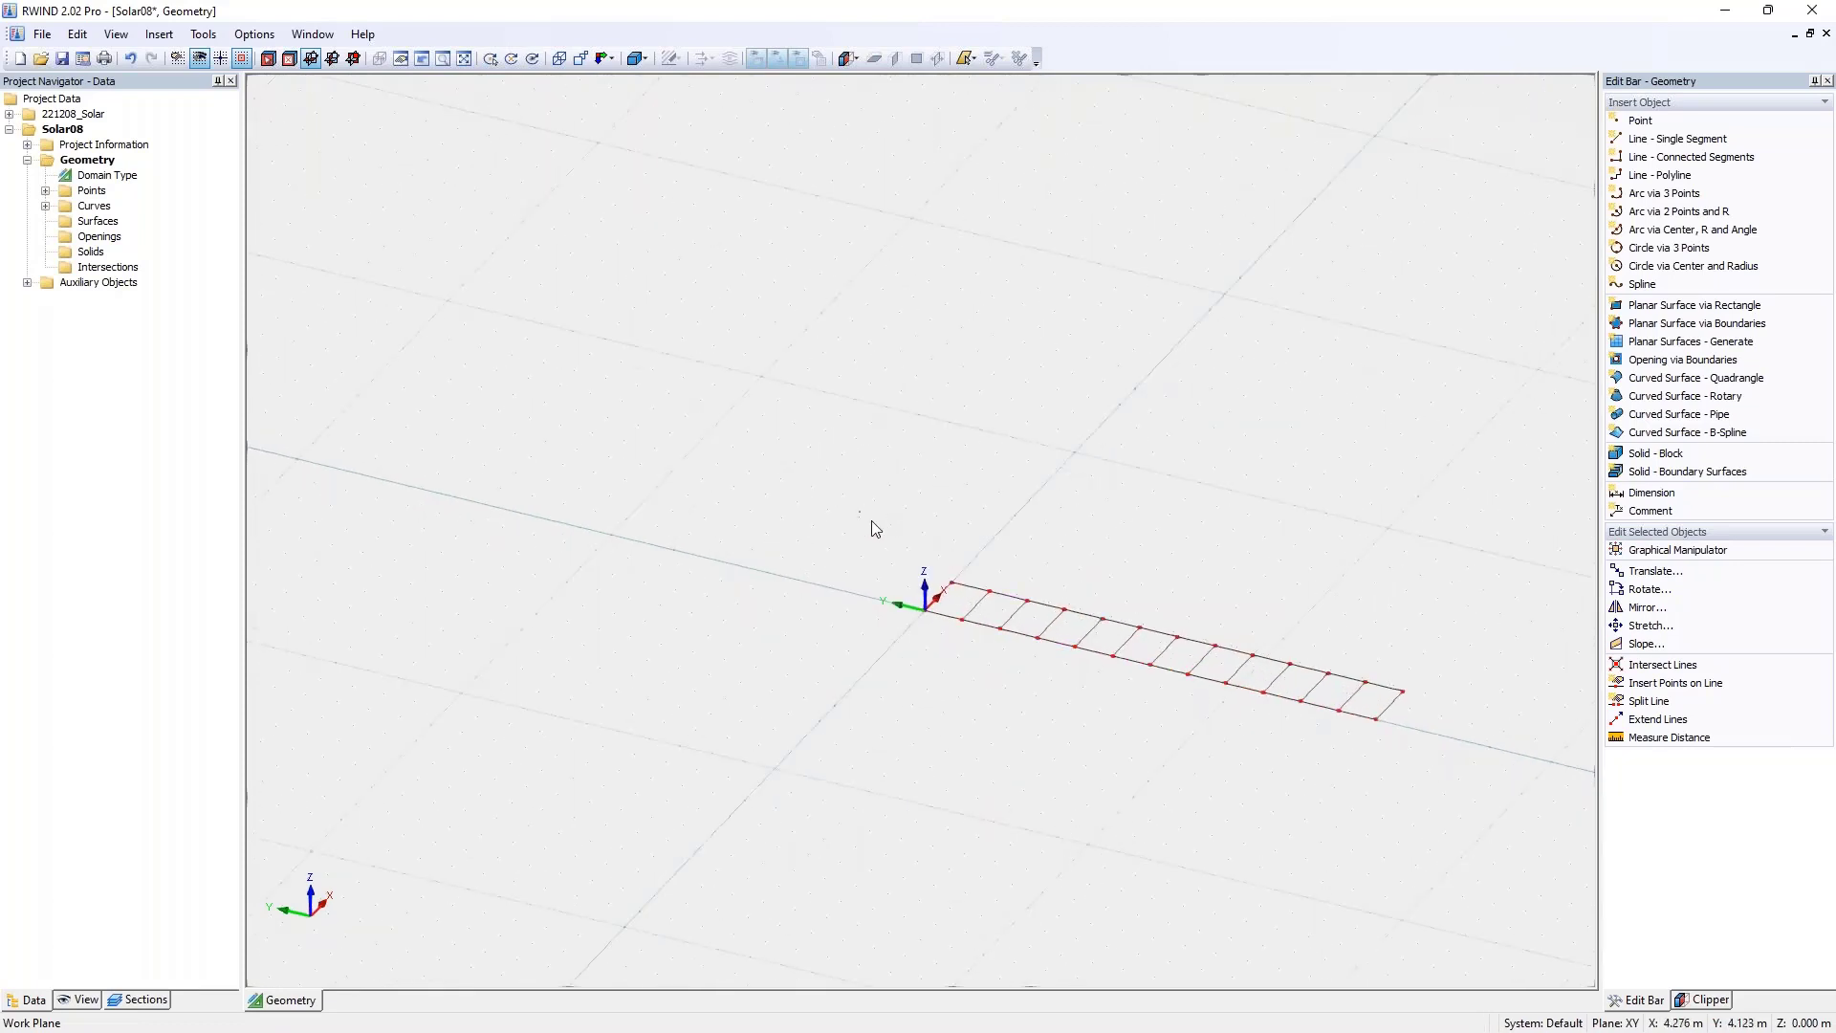
- Try to copy the row of rectangles from its far end point to the origin, and undo the copy
left_click_drag(859, 512, 1452, 802)
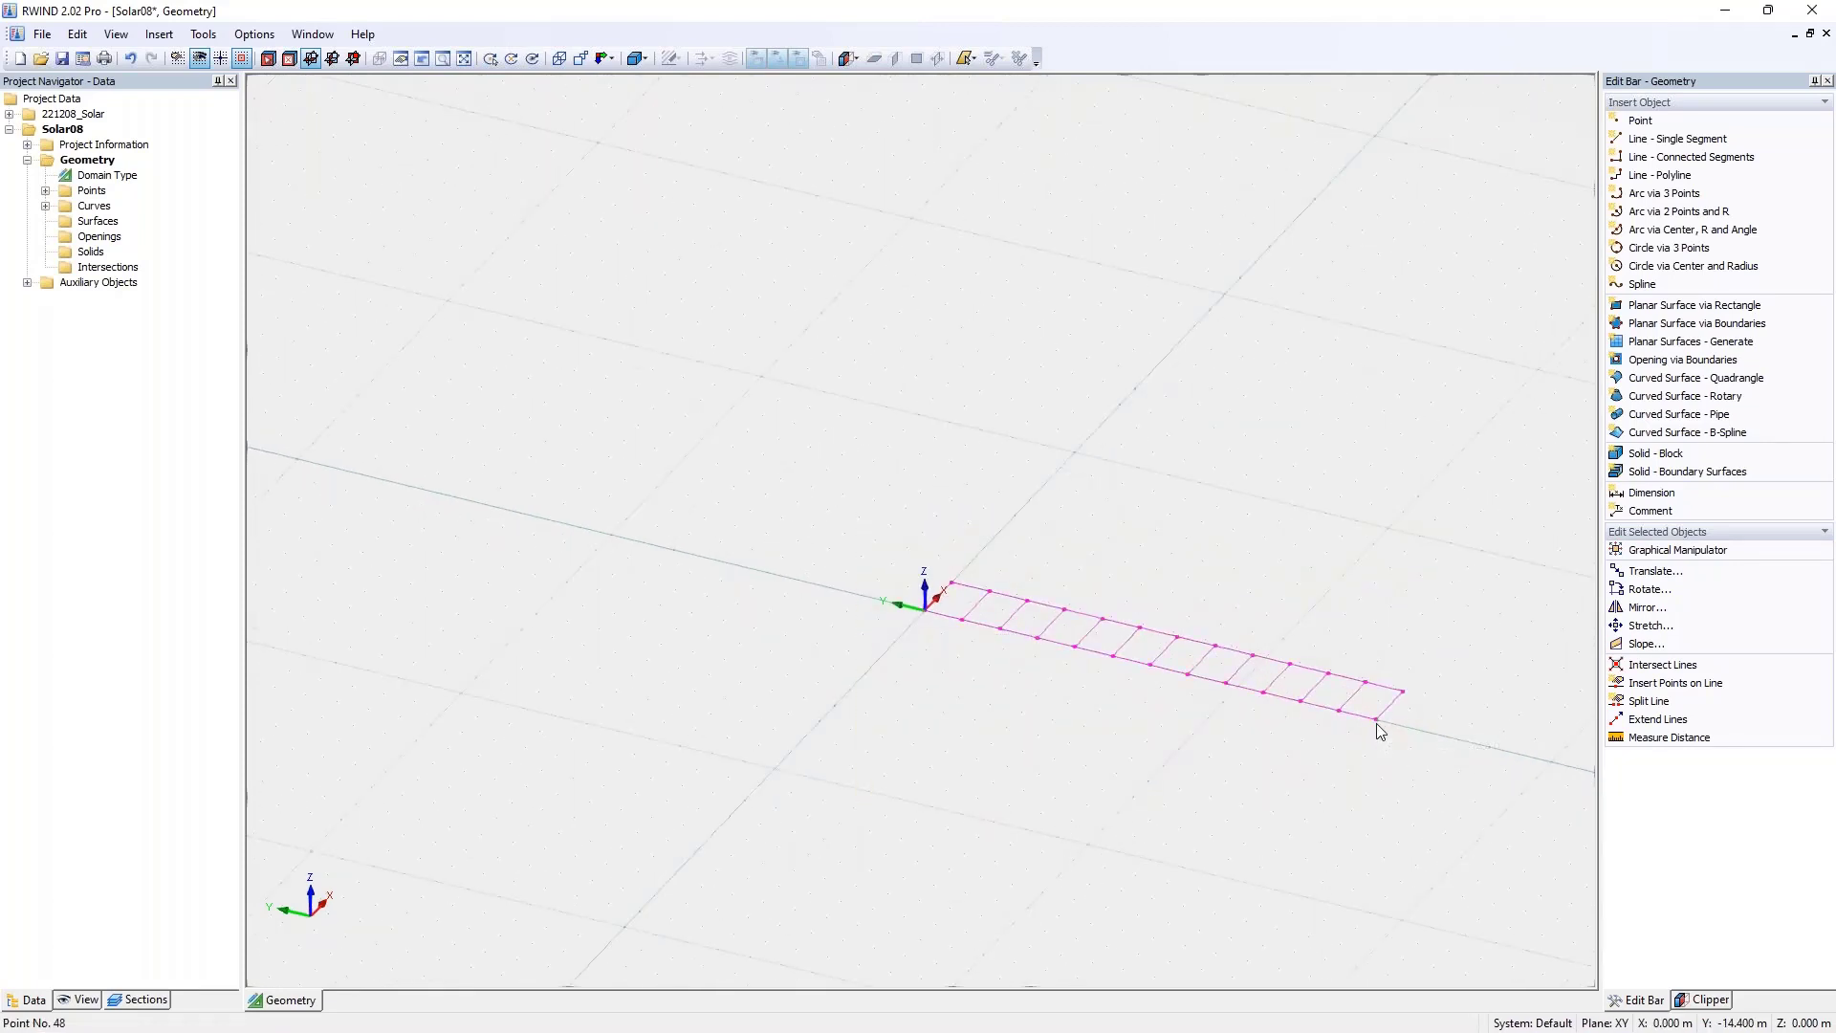
left_click_drag(1376, 720, 925, 609)
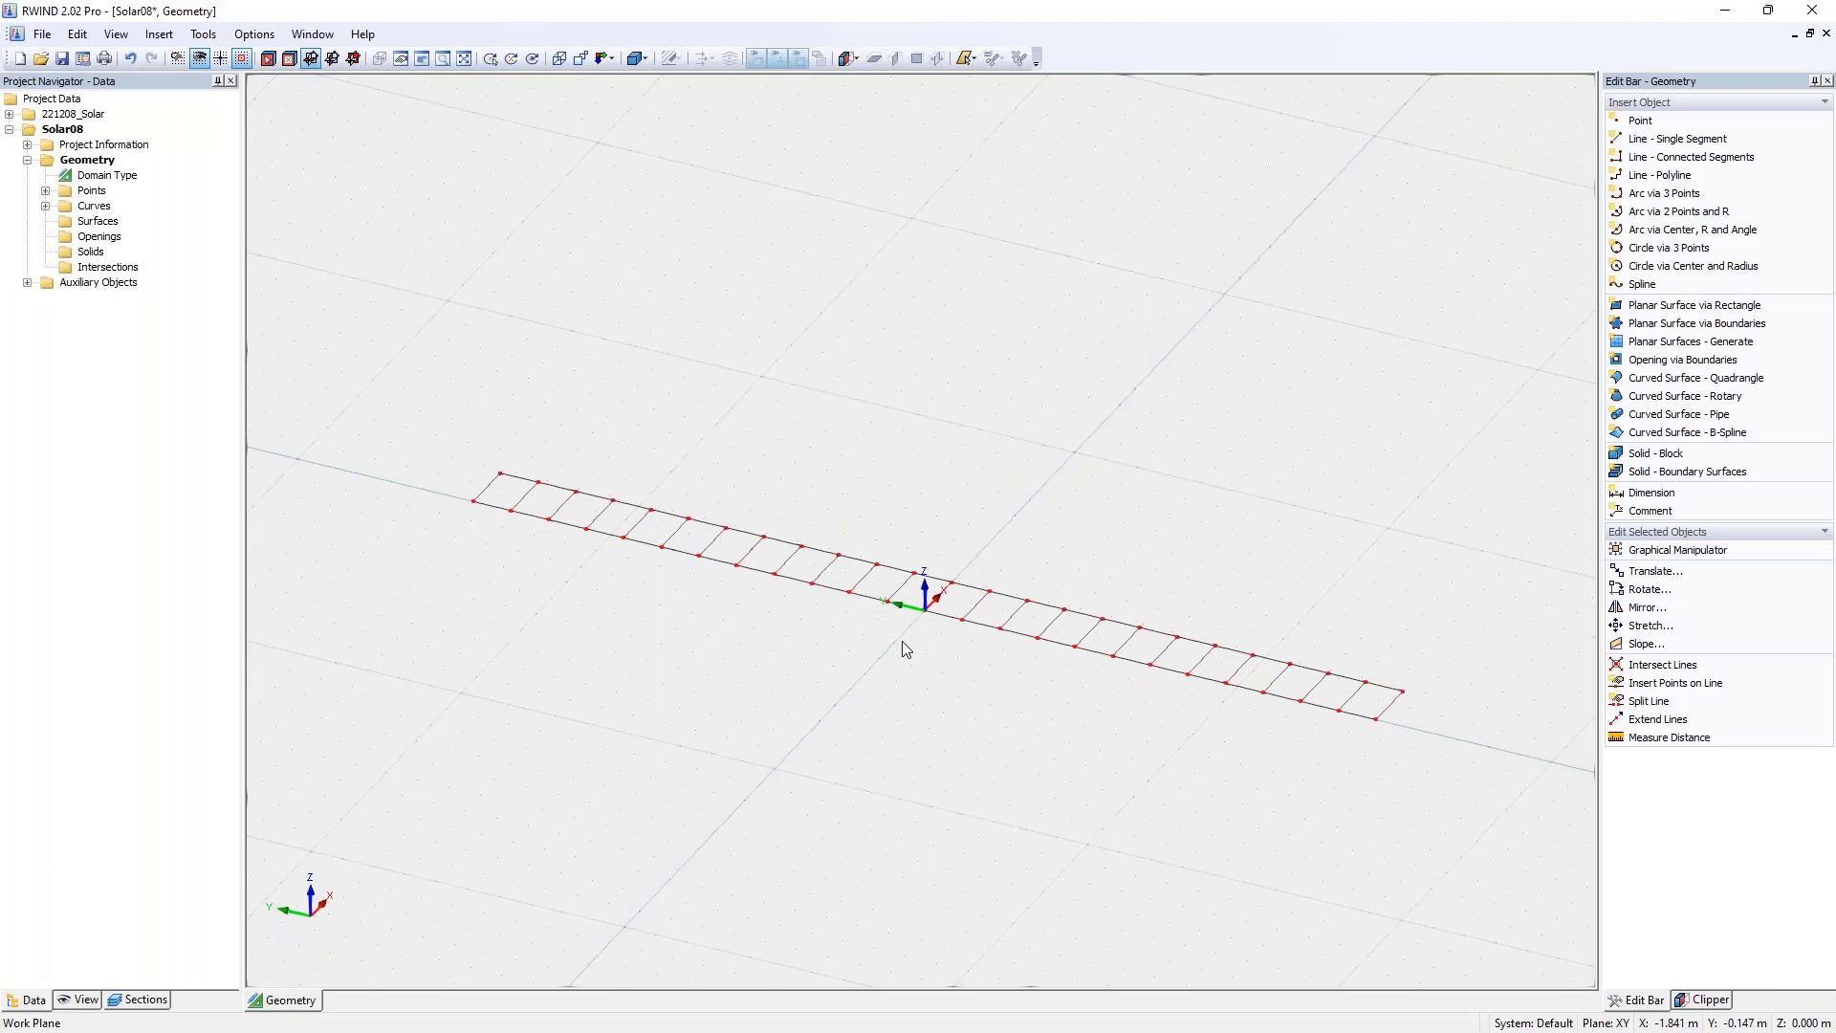
left_click(130, 58)
- Mirror the row of rectangles as a copy about the X,Z plane through the origin
left_click_drag(854, 531, 1435, 740)
left_click(1647, 607)
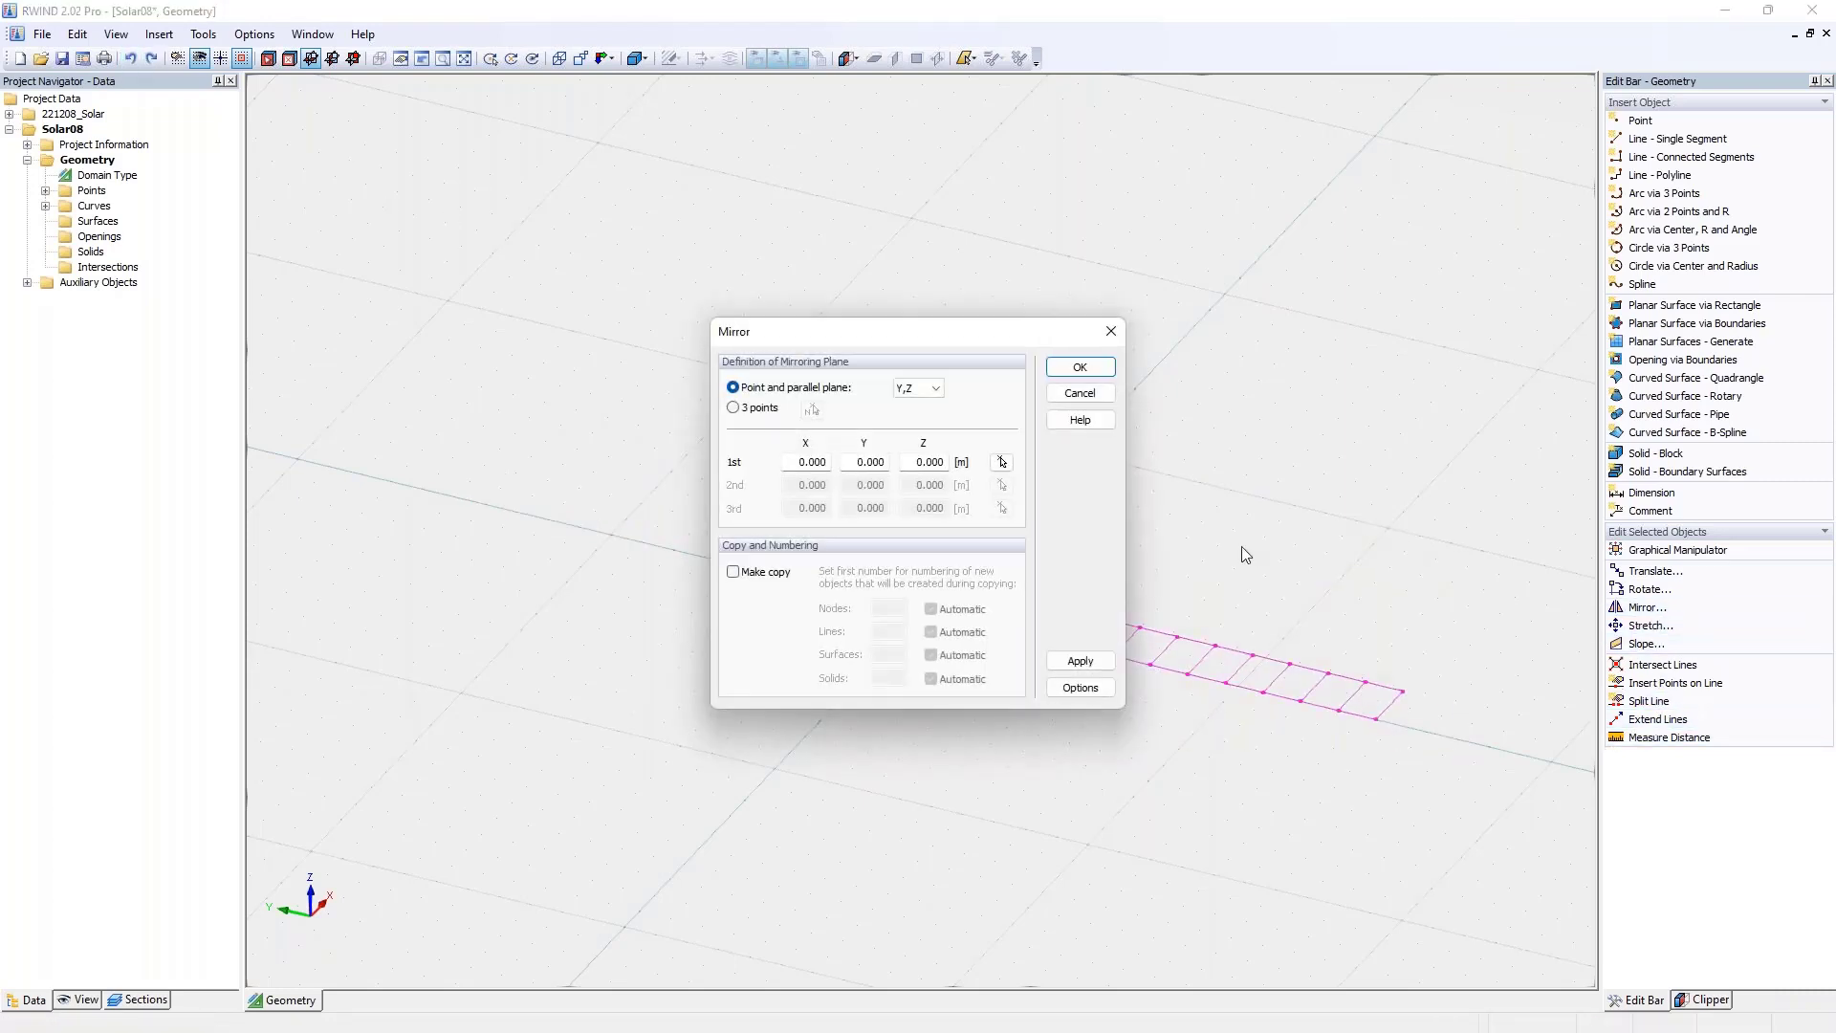
left_click_drag(927, 344, 1088, 335)
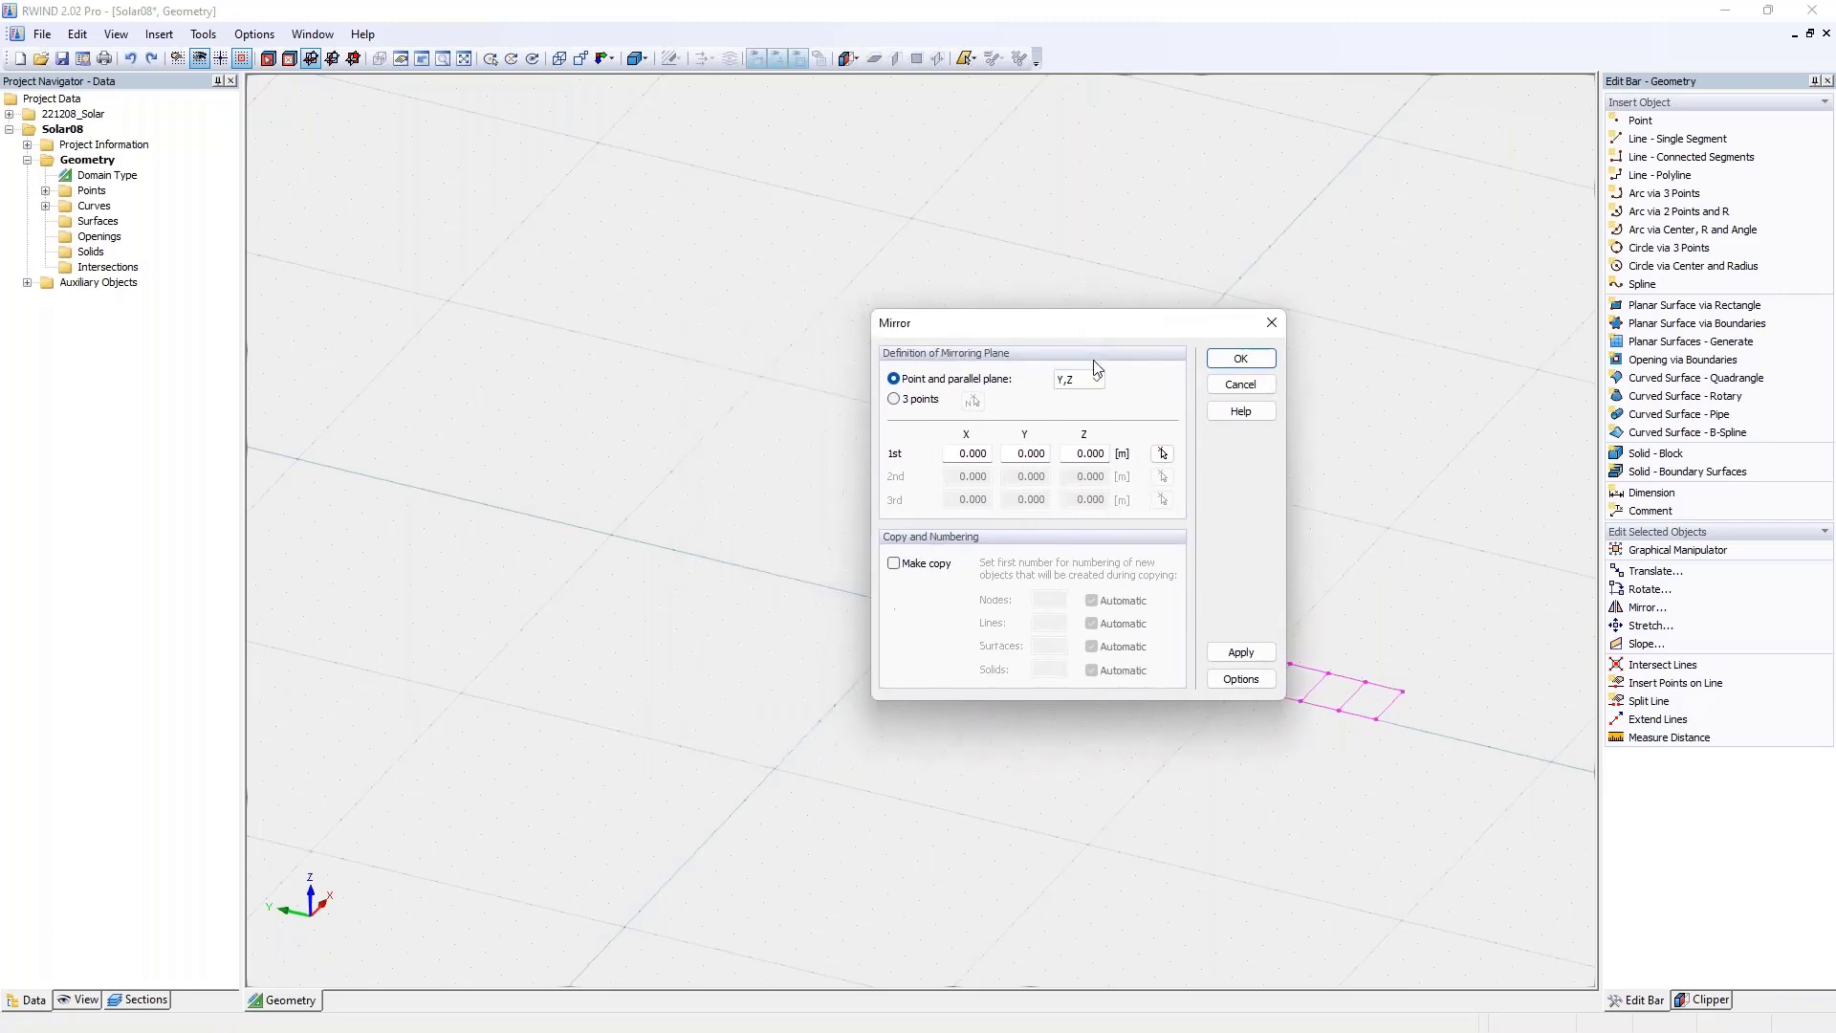
left_click(1079, 380)
left_click(1077, 421)
left_click(923, 564)
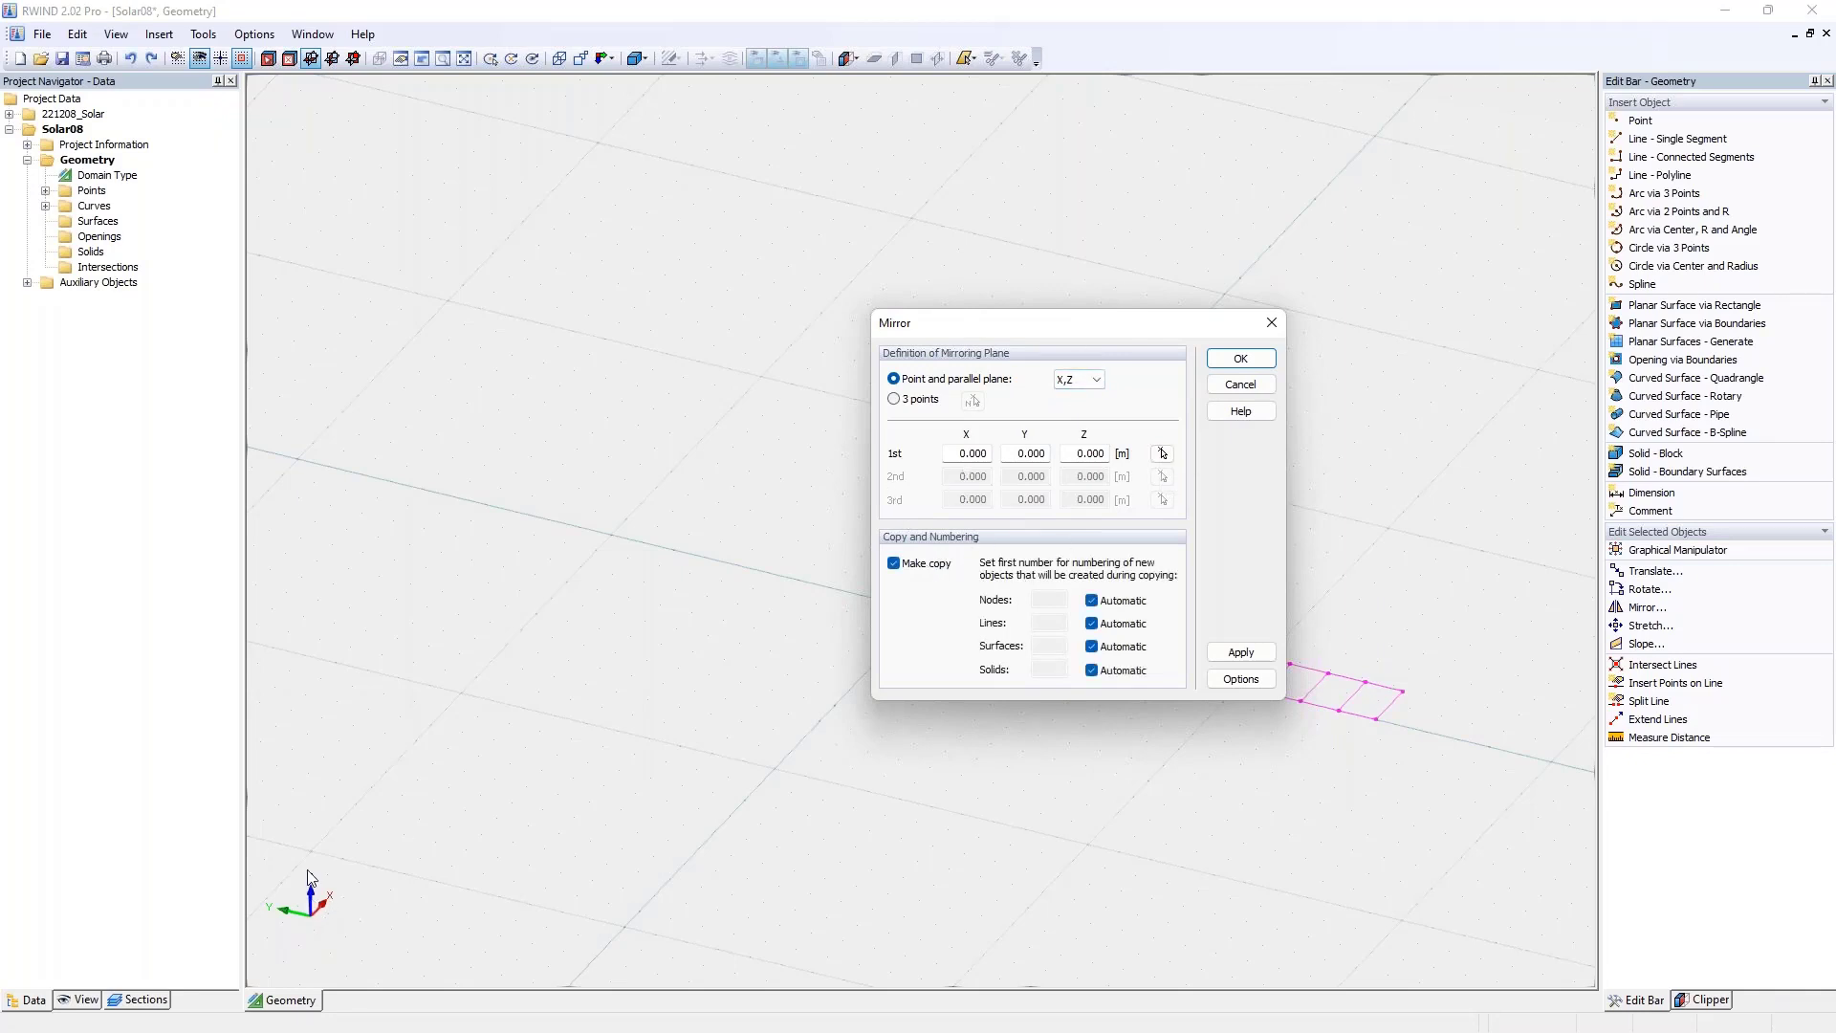
left_click_drag(1039, 335, 1246, 320)
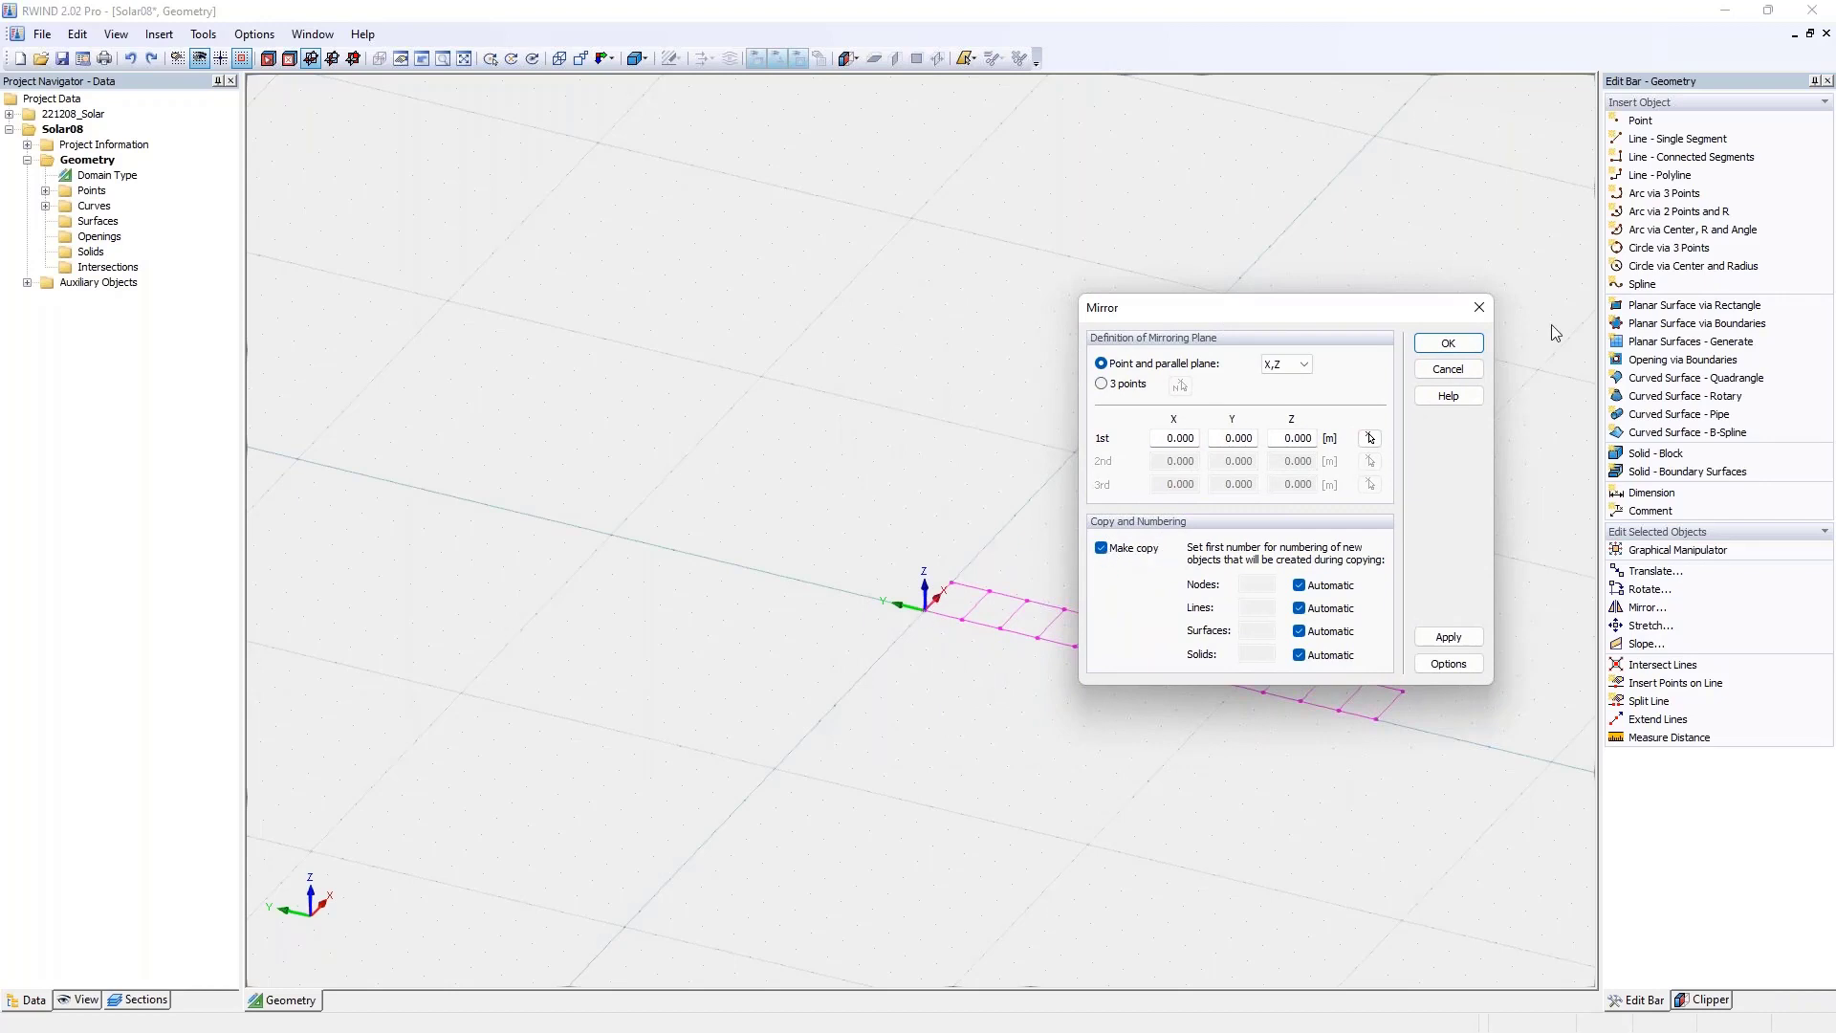
left_click(1445, 343)
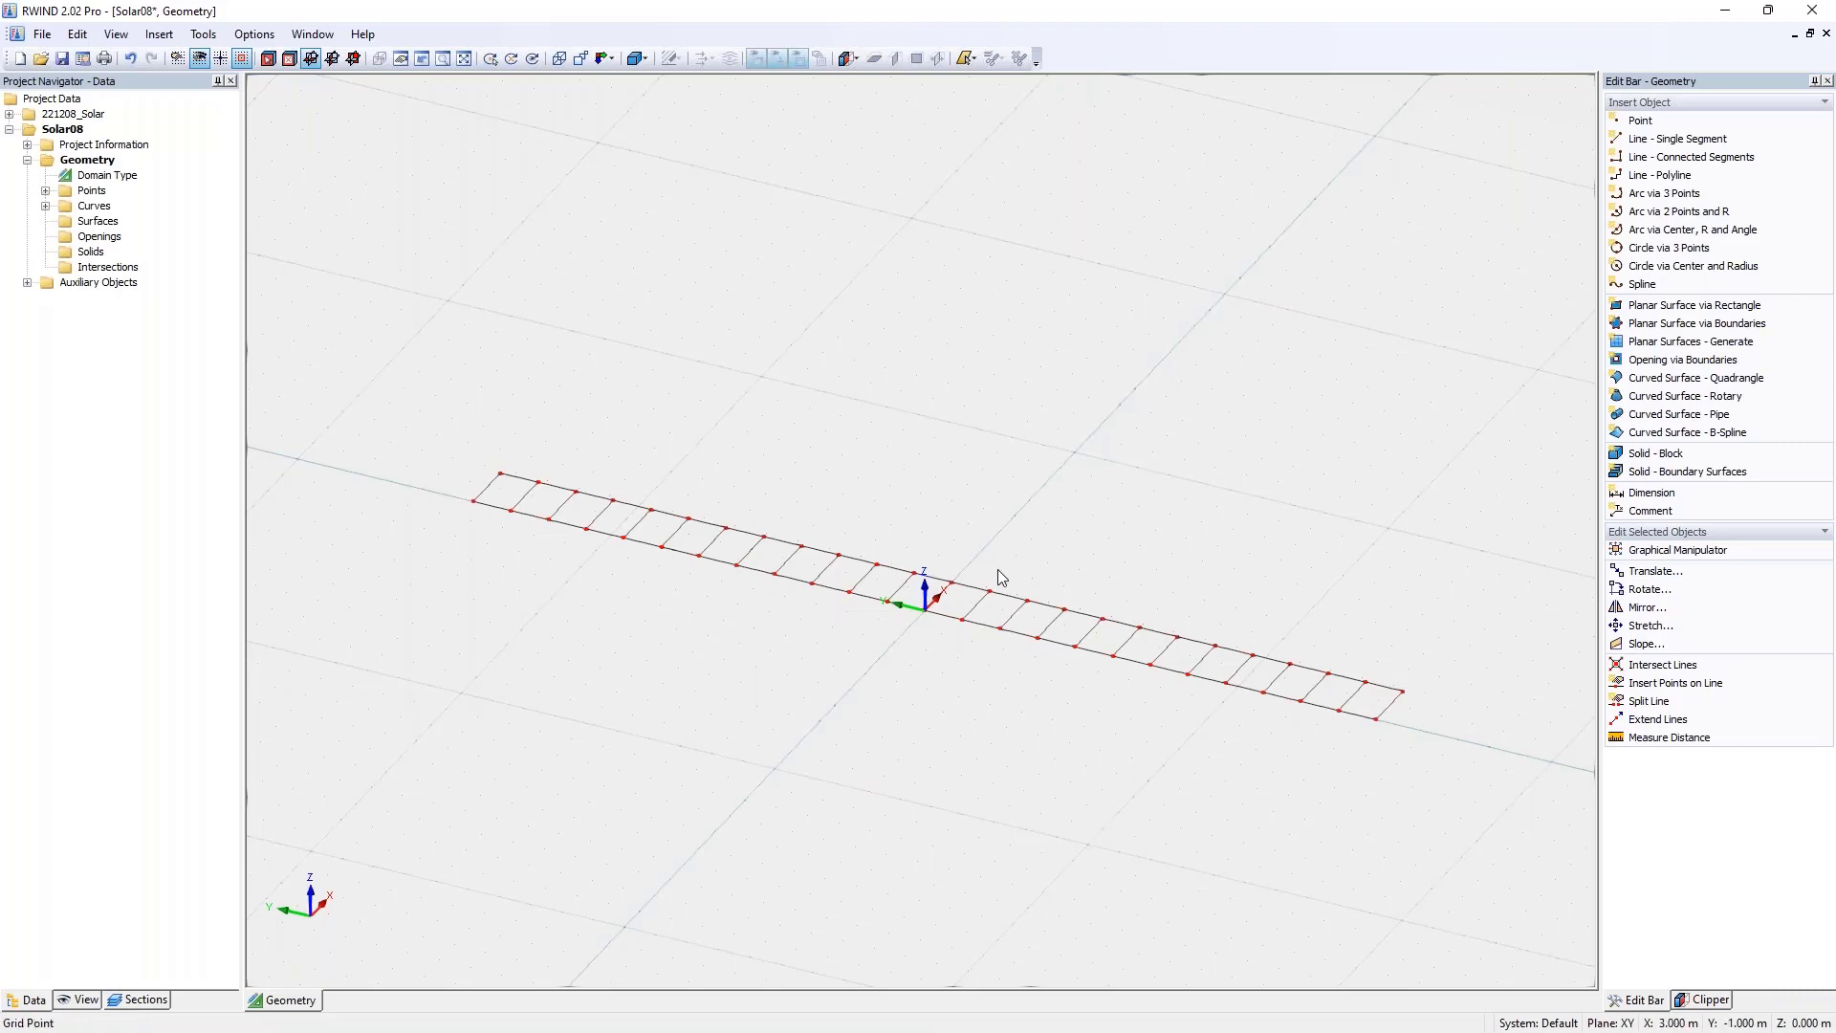
- Generate planar surfaces from all lines of the full row and list the surfaces in the navigator
middle_click_drag(1045, 586, 749, 513, "ctrl")
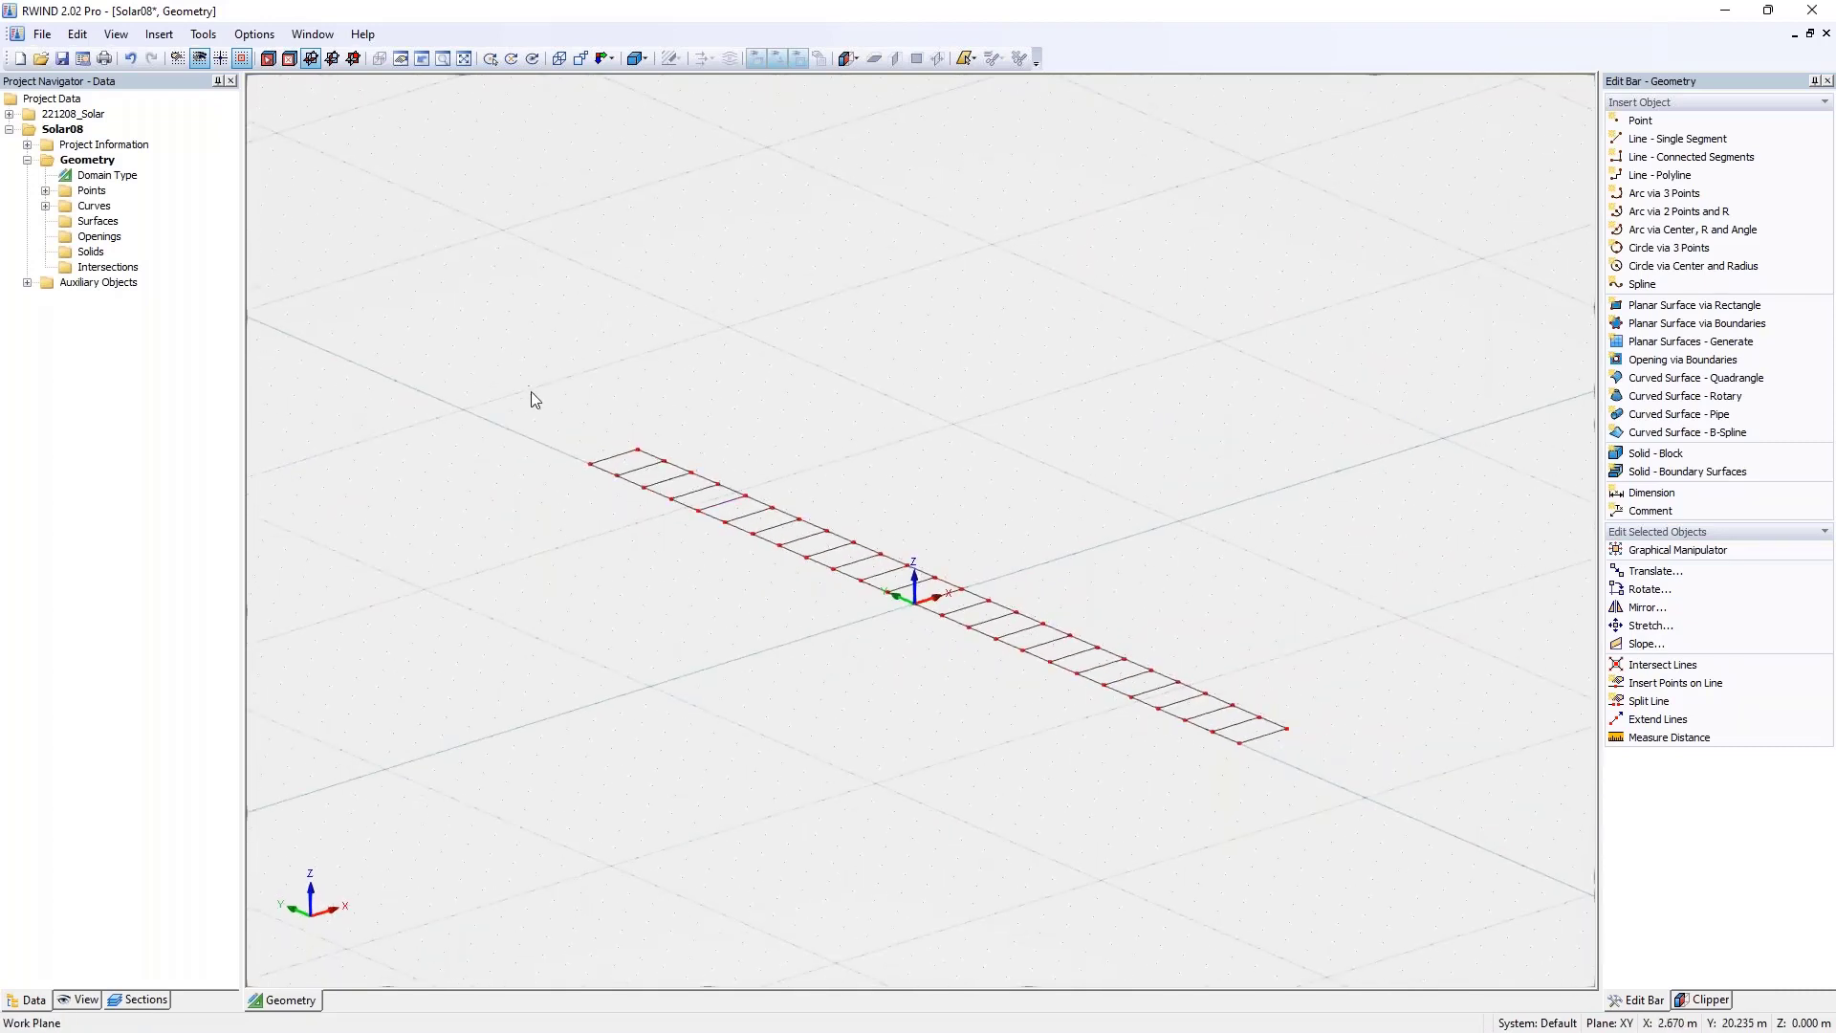
left_click_drag(532, 399, 1354, 828)
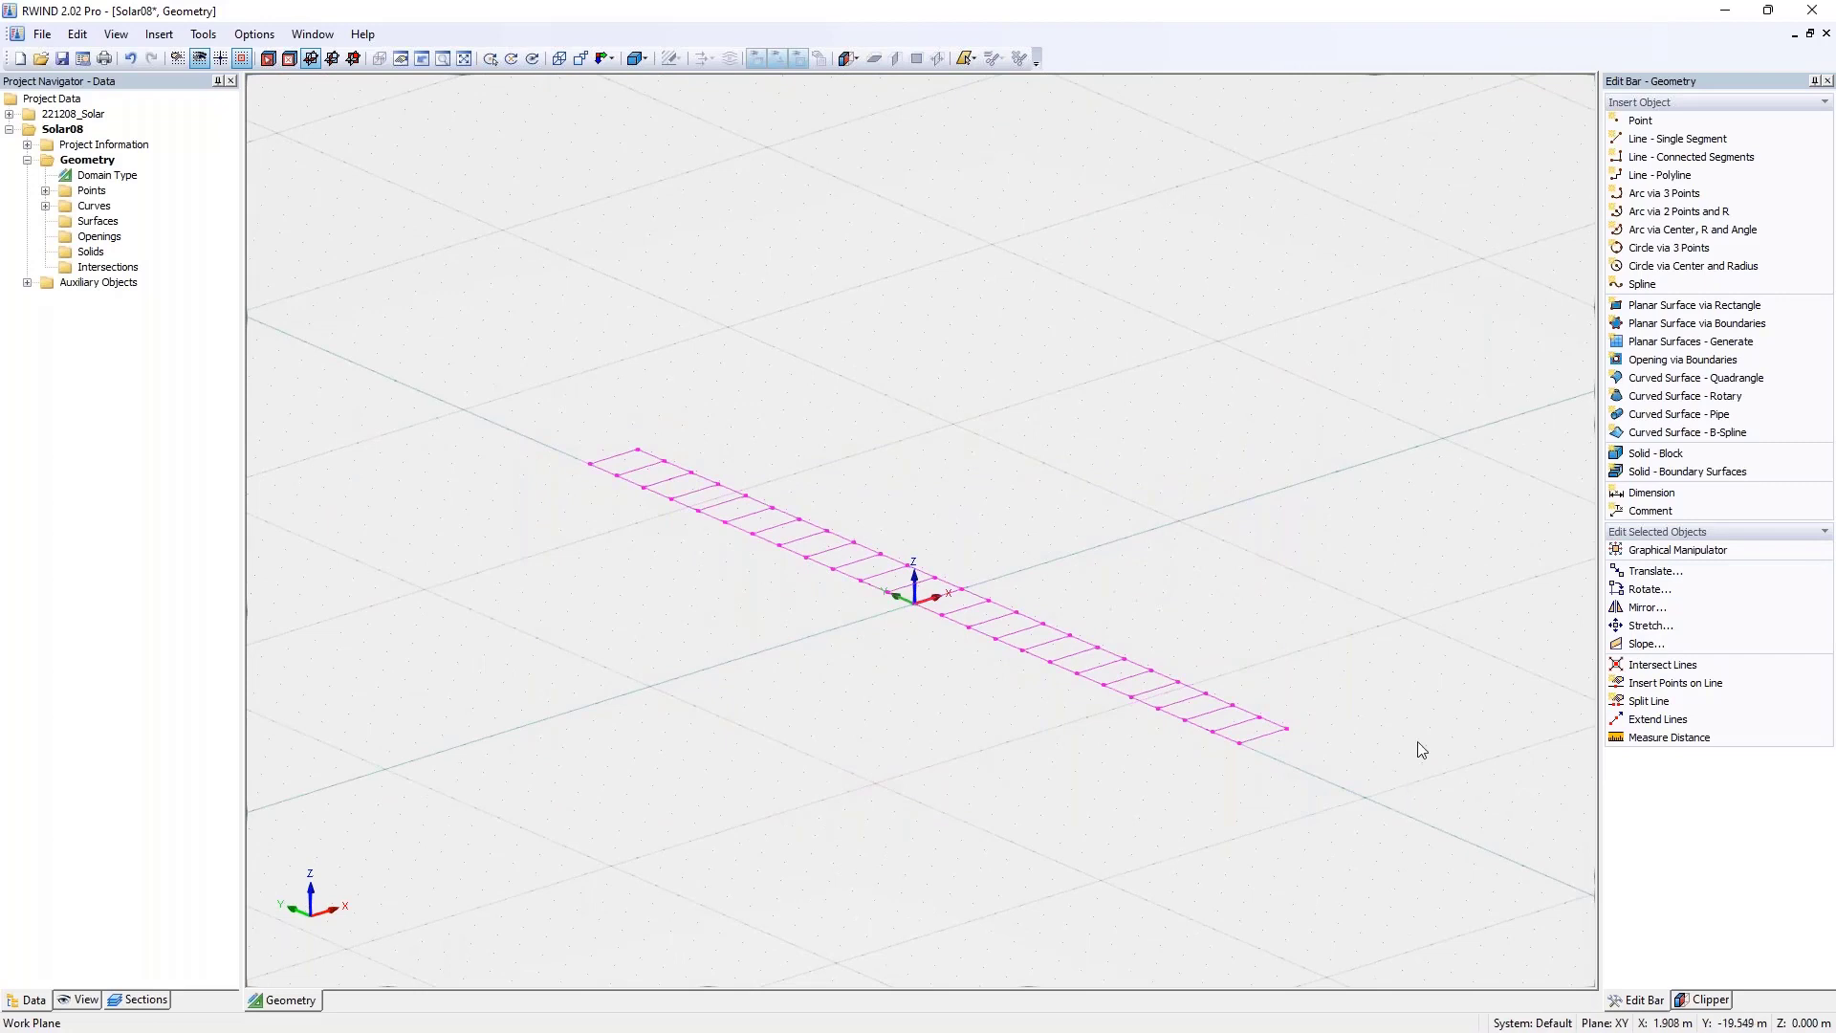
left_click(1637, 347)
left_click(1025, 561)
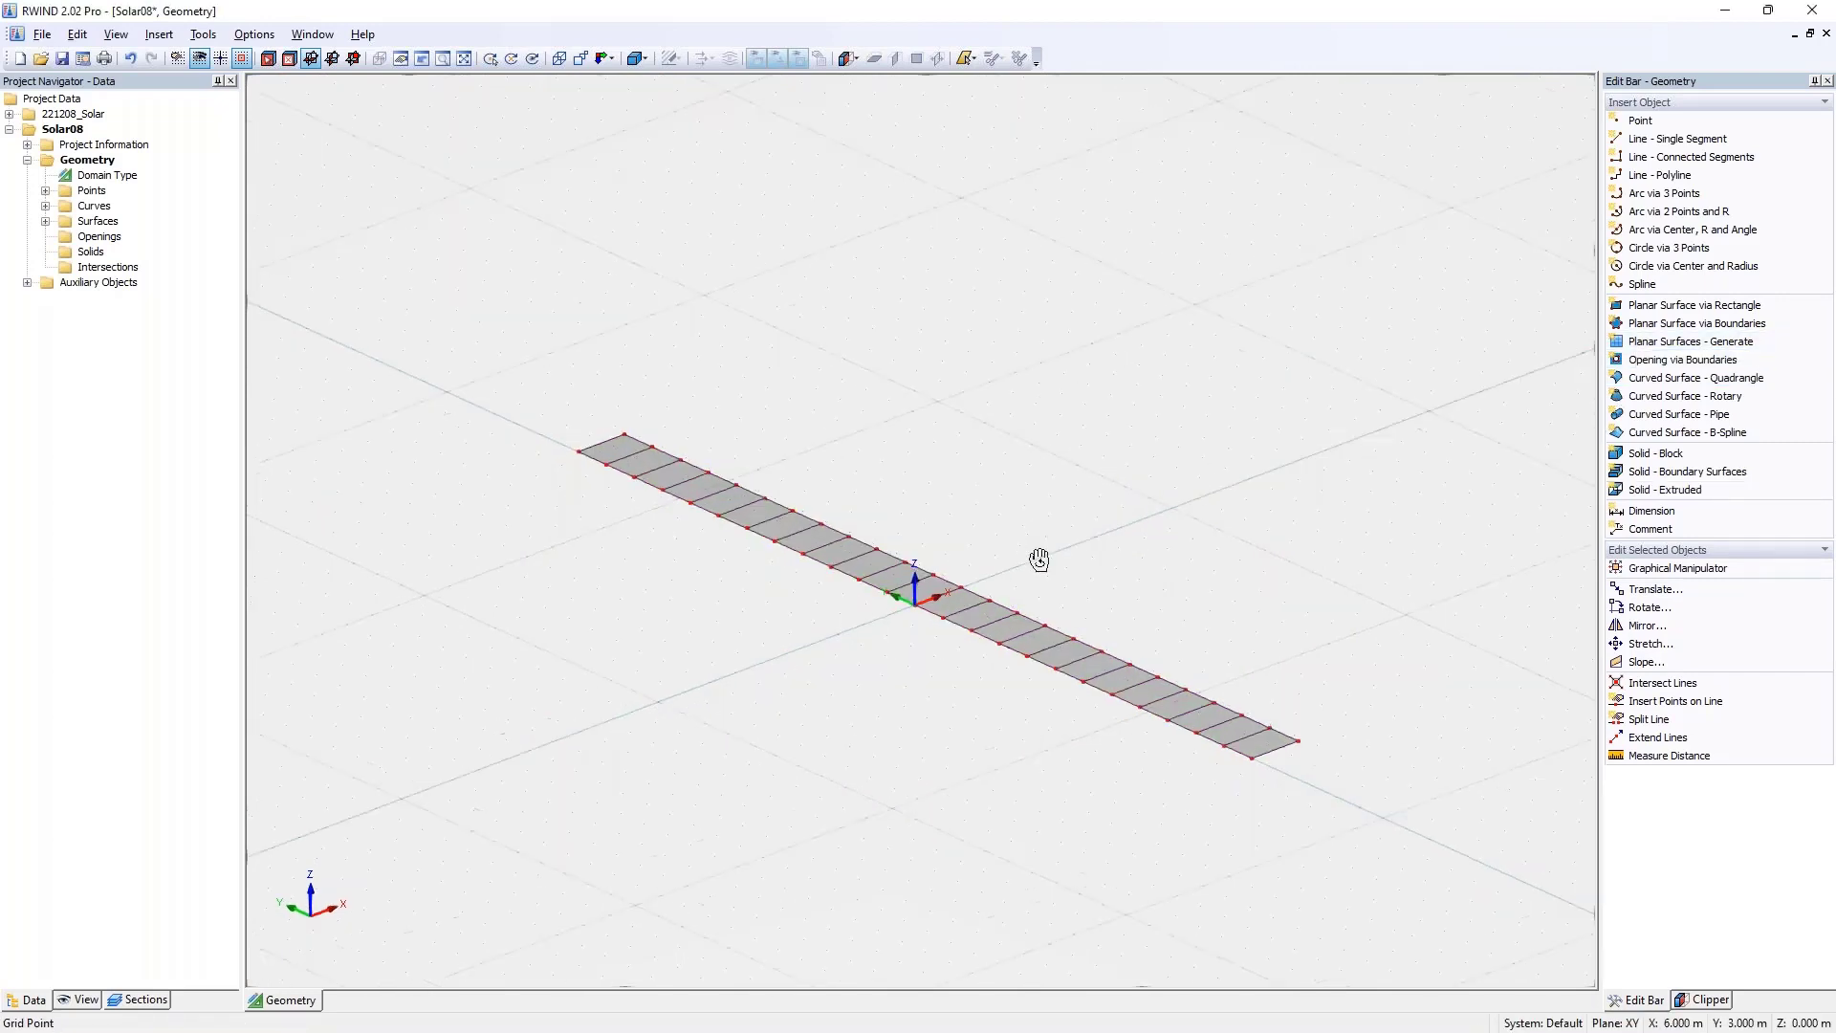
middle_click_drag(1039, 559, 1052, 564, "ctrl")
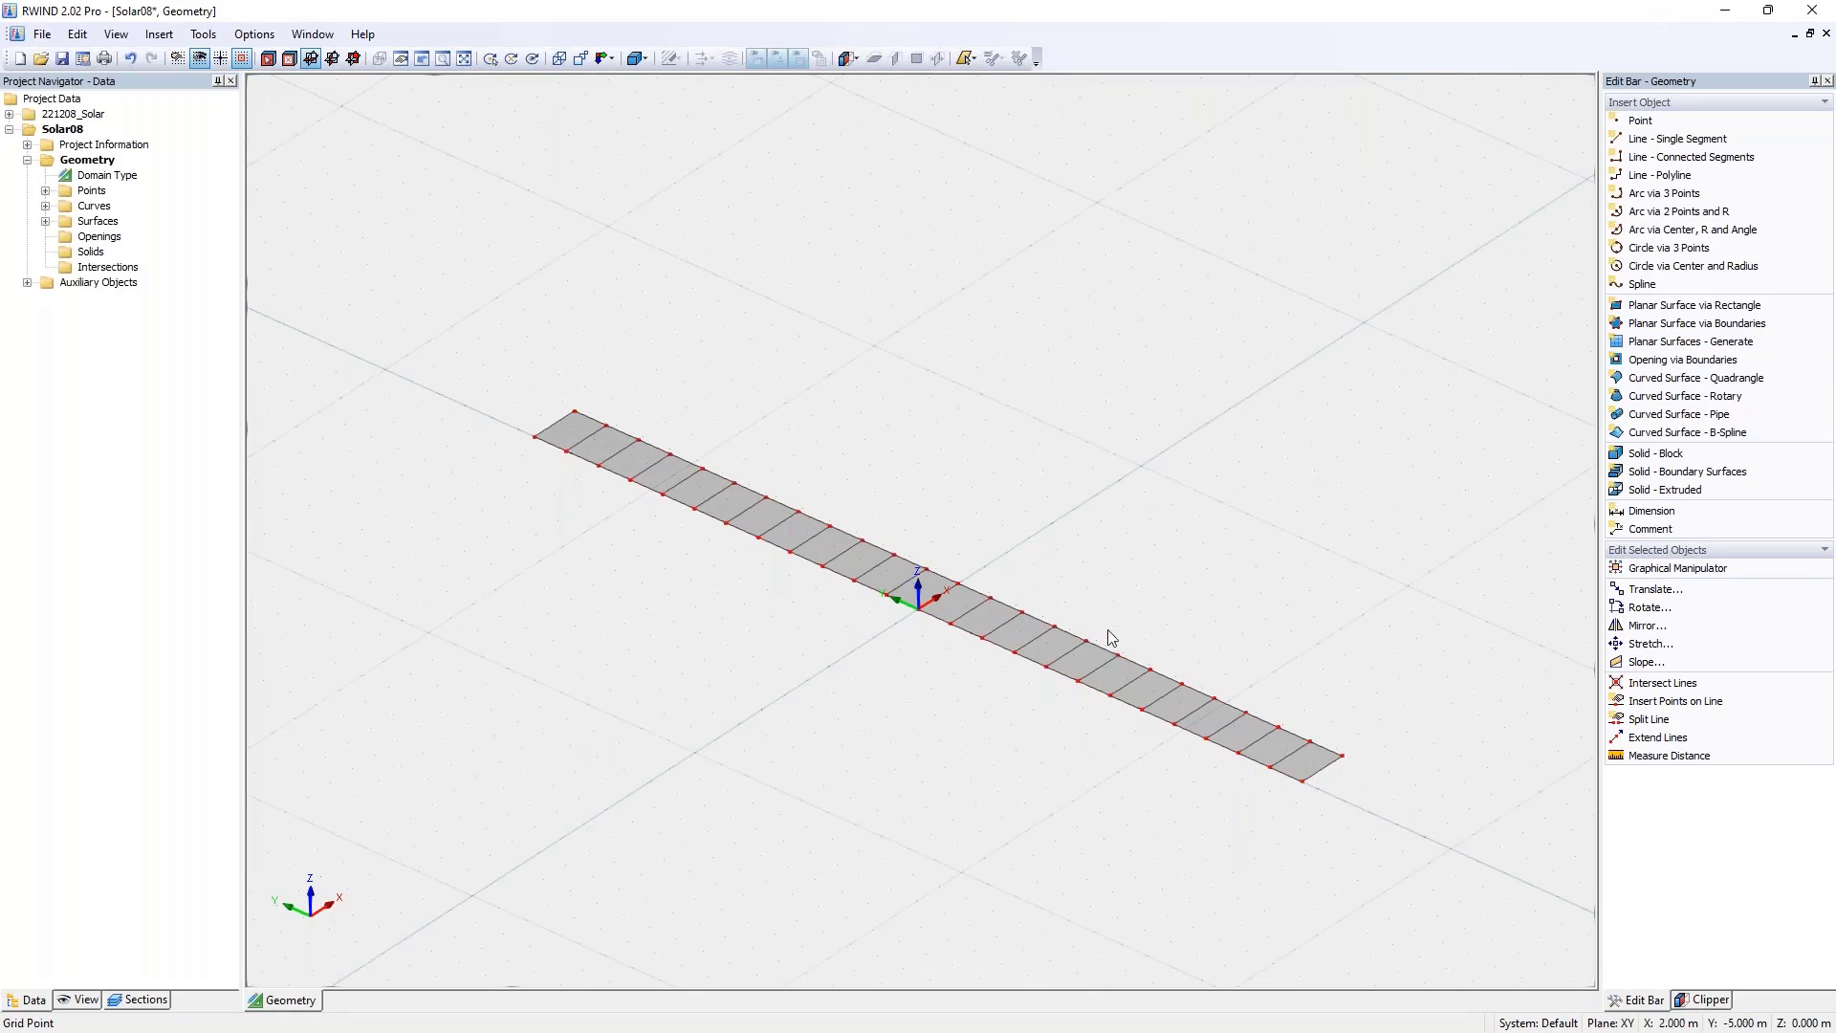
left_click(45, 222)
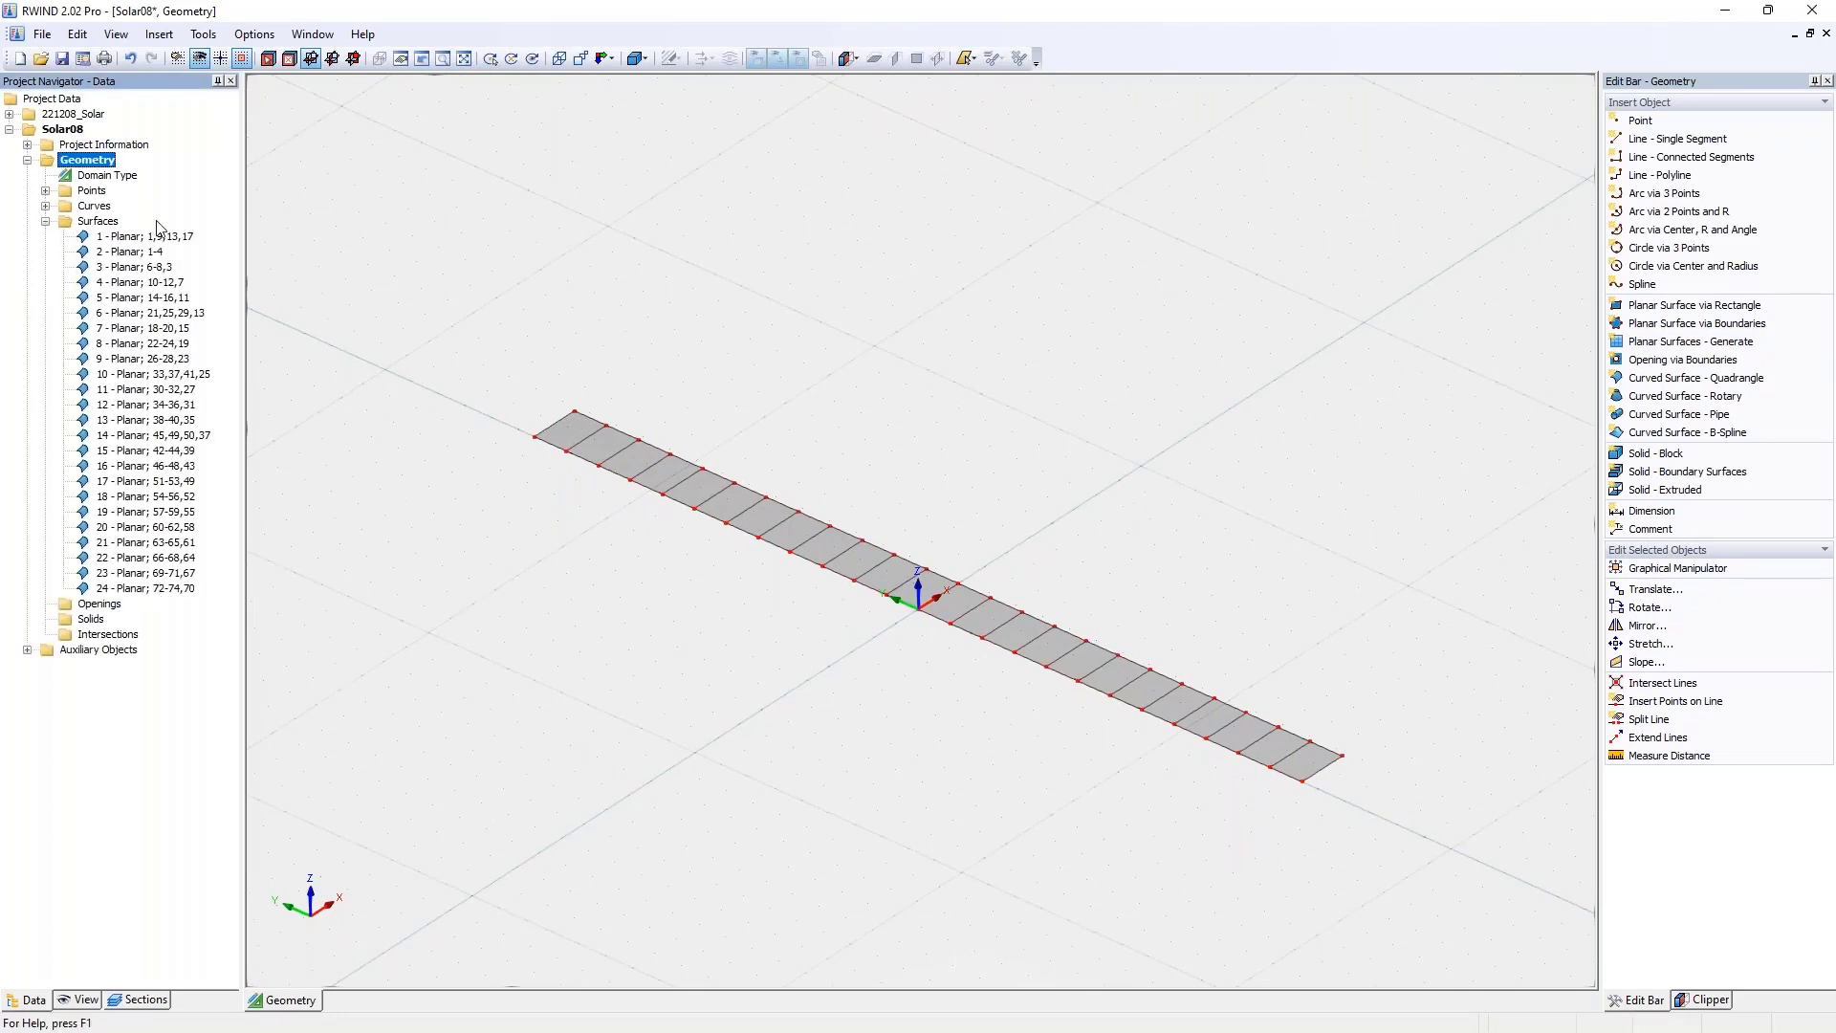
- Raise the whole panel row by dZ 0.8 m, with dX and dY at 0 and no copies
left_click_drag(479, 325, 1367, 820)
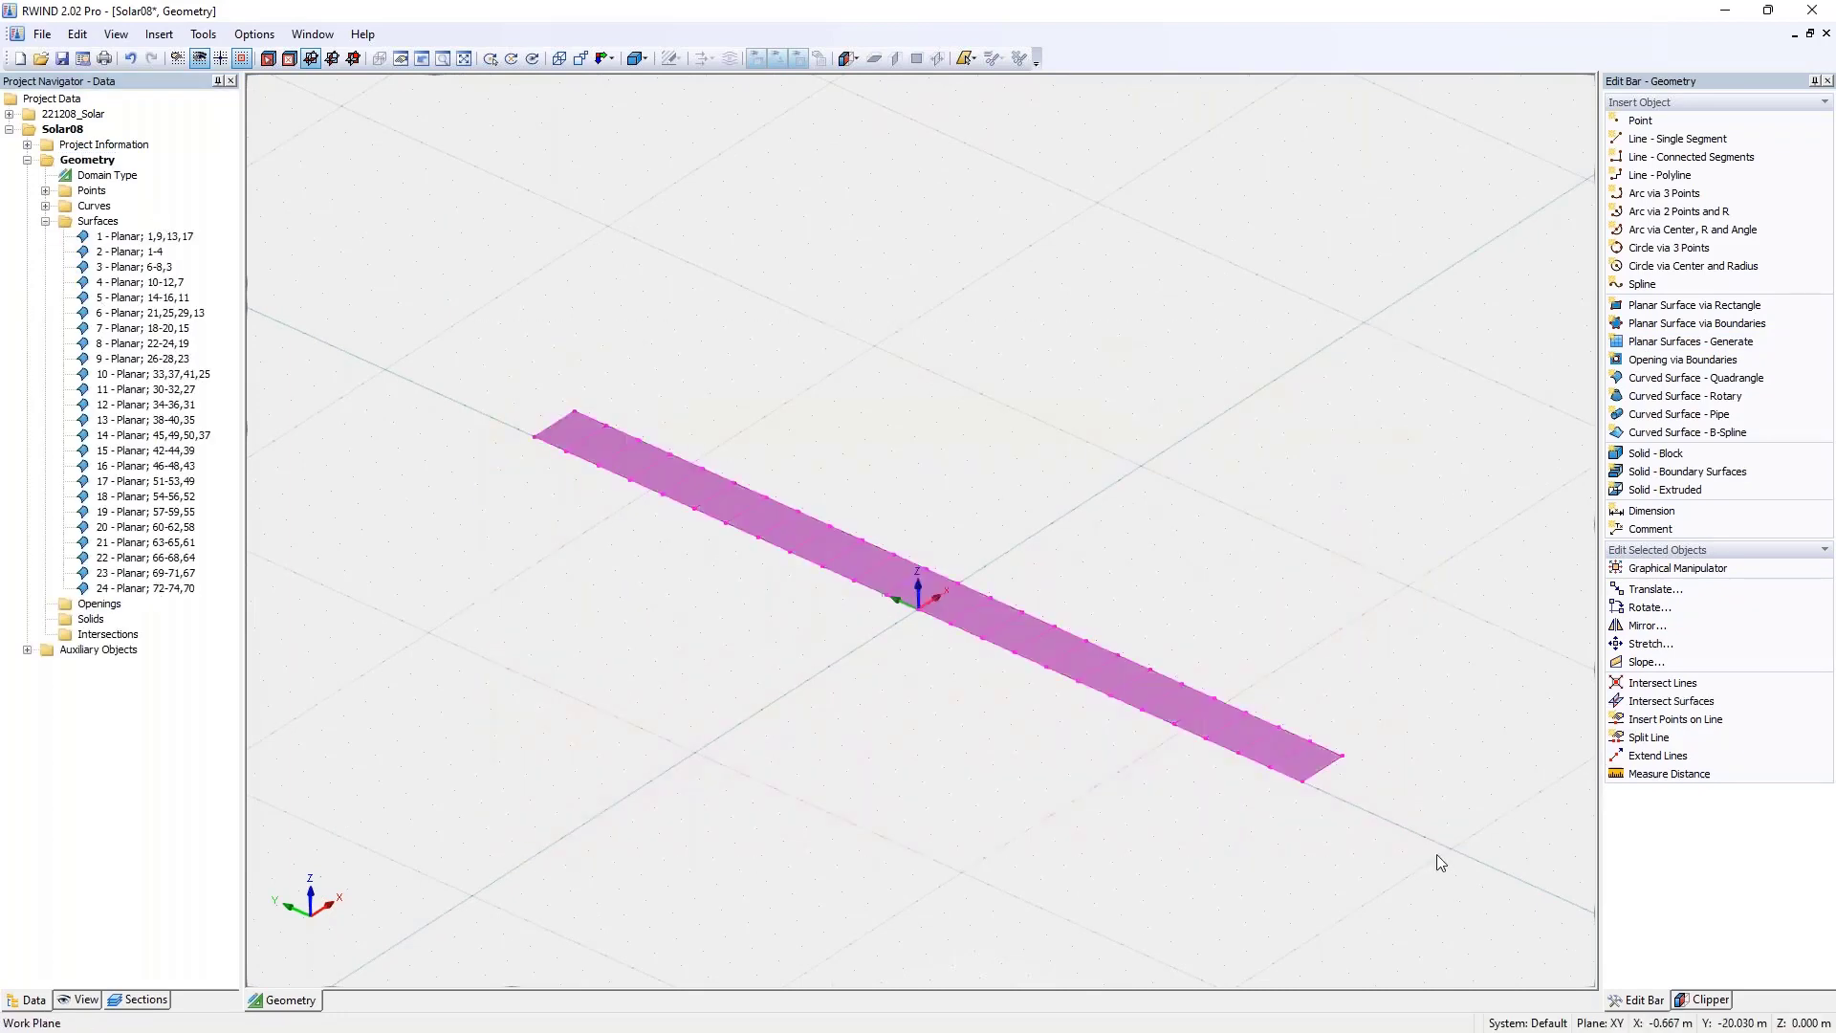
left_click(1655, 589)
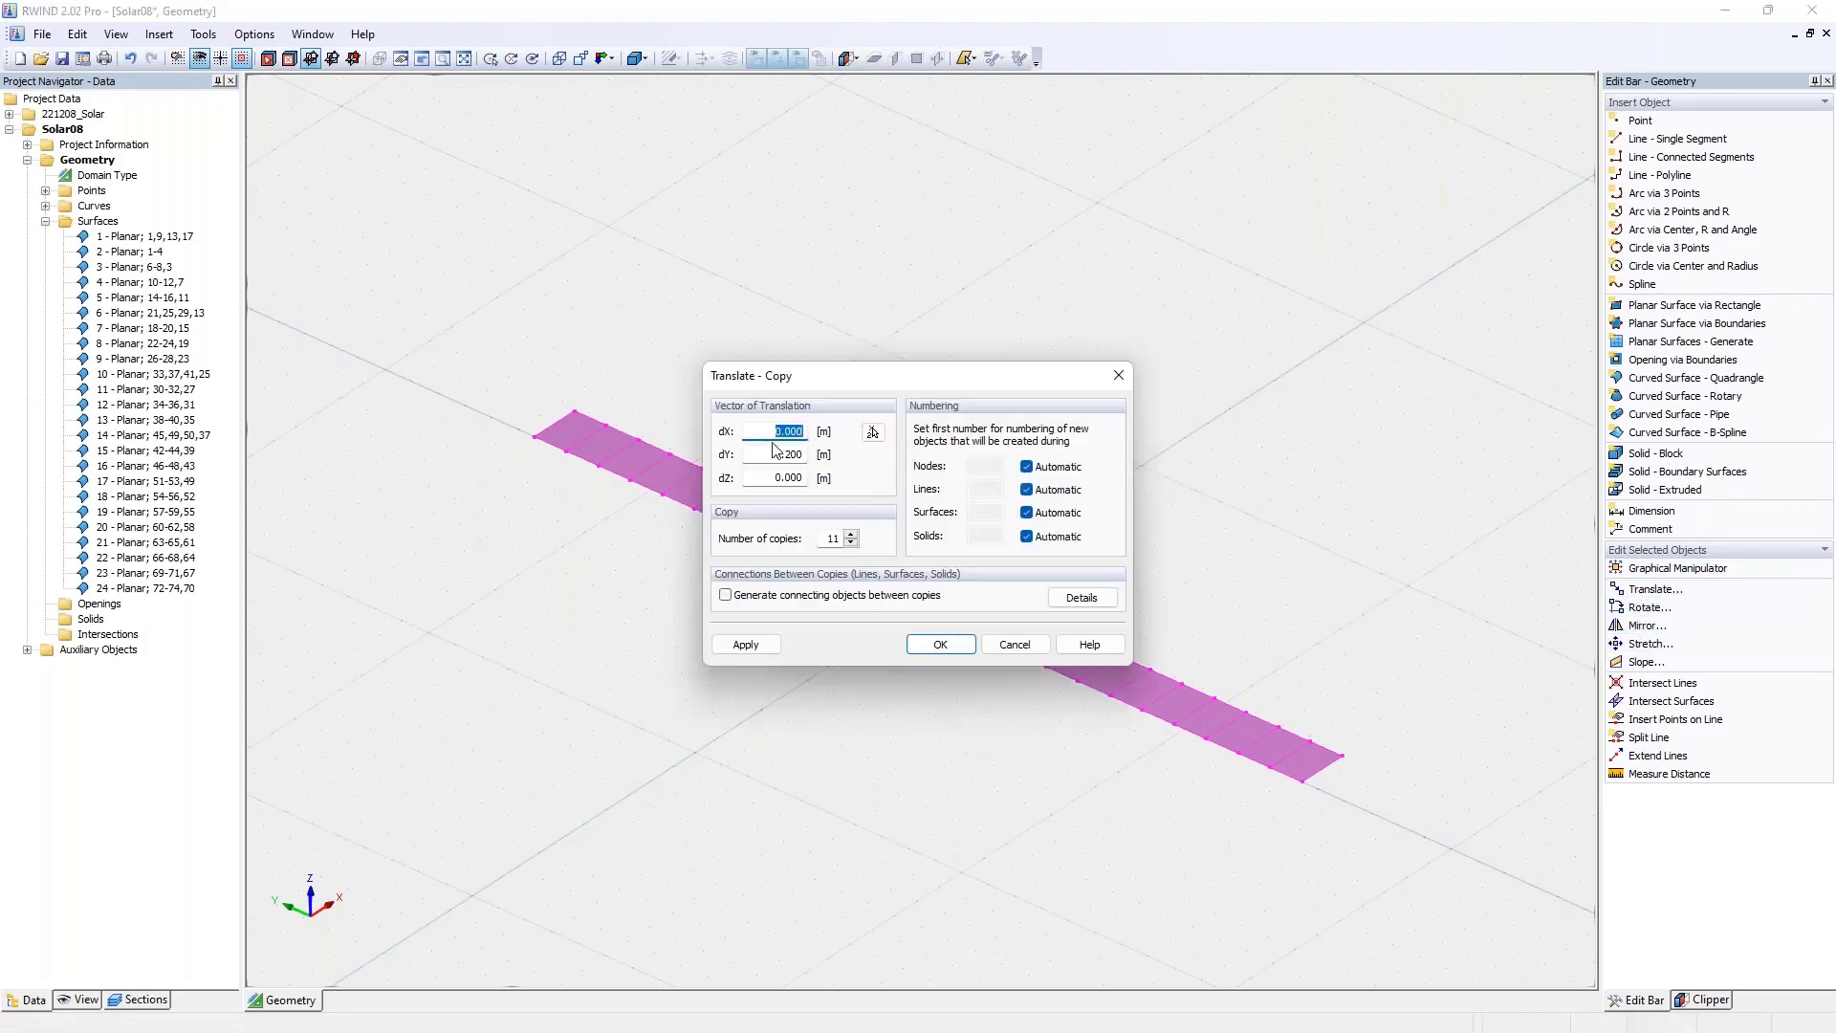
key("Tab")
type("0")
key("Tab")
key("Tab")
type("0")
double_click(762, 479)
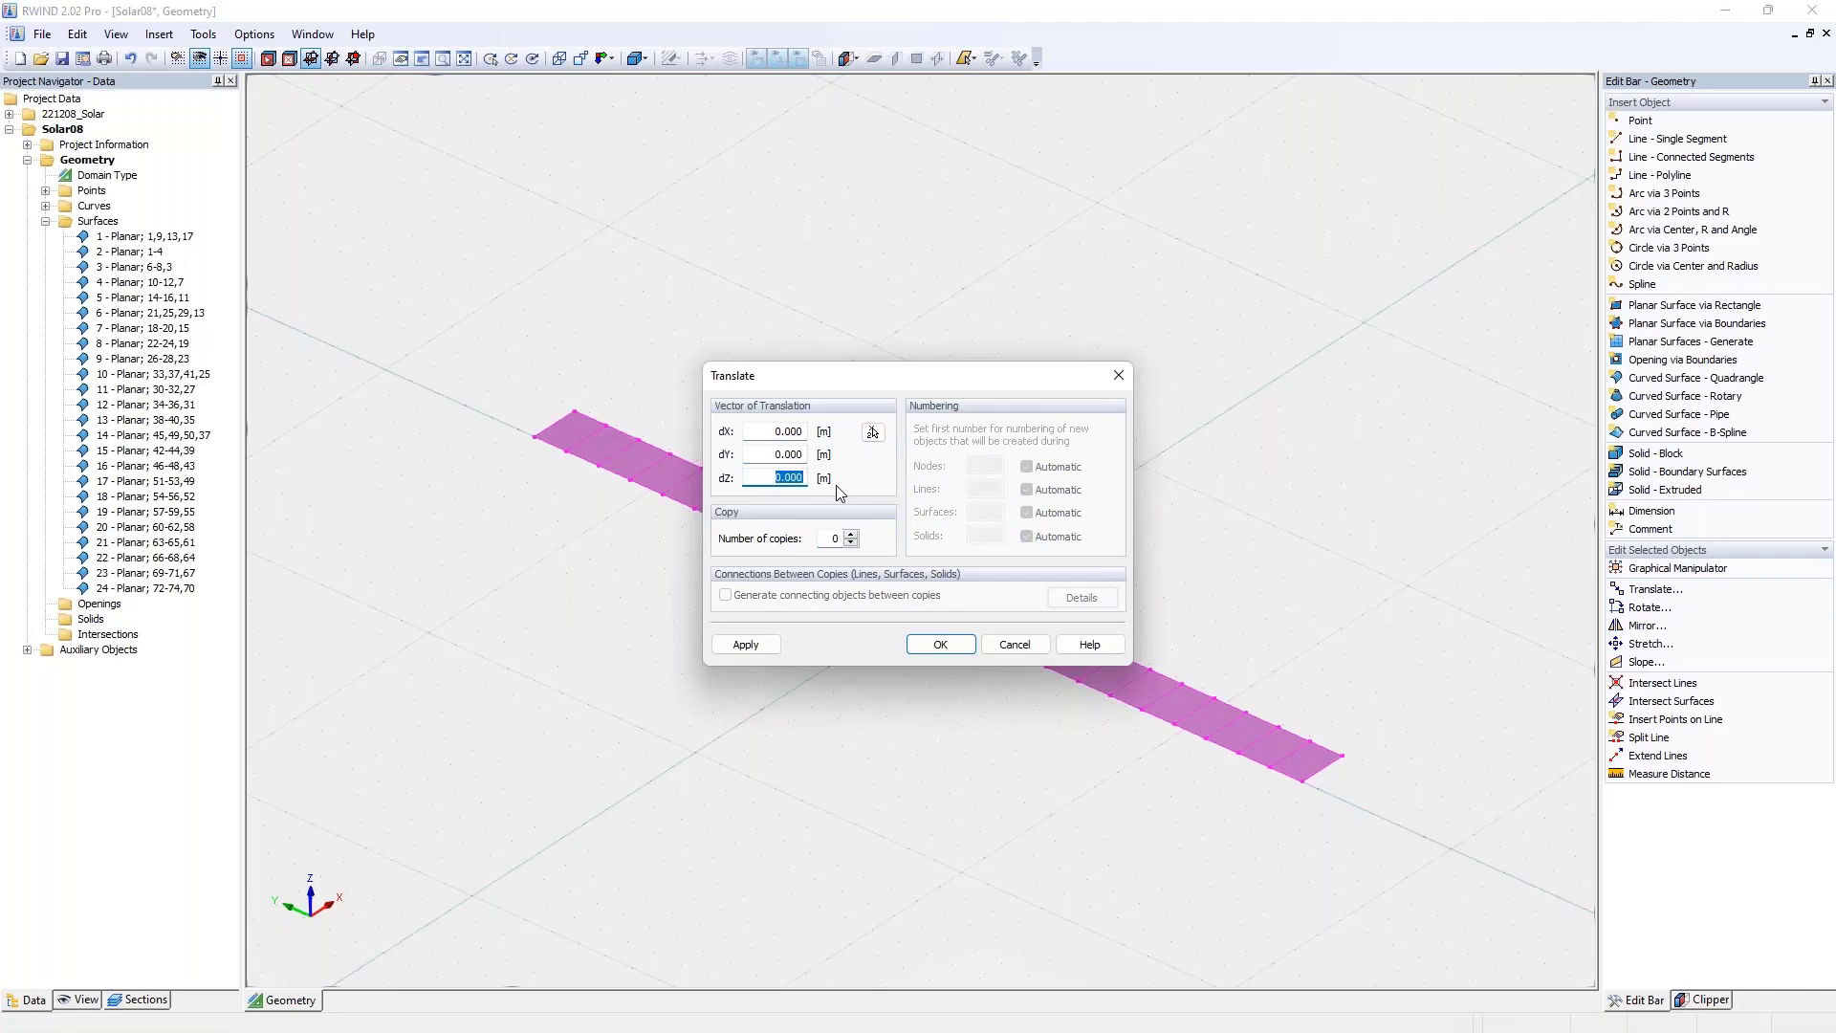
key("BackSpace")
type(",8")
left_click(940, 644)
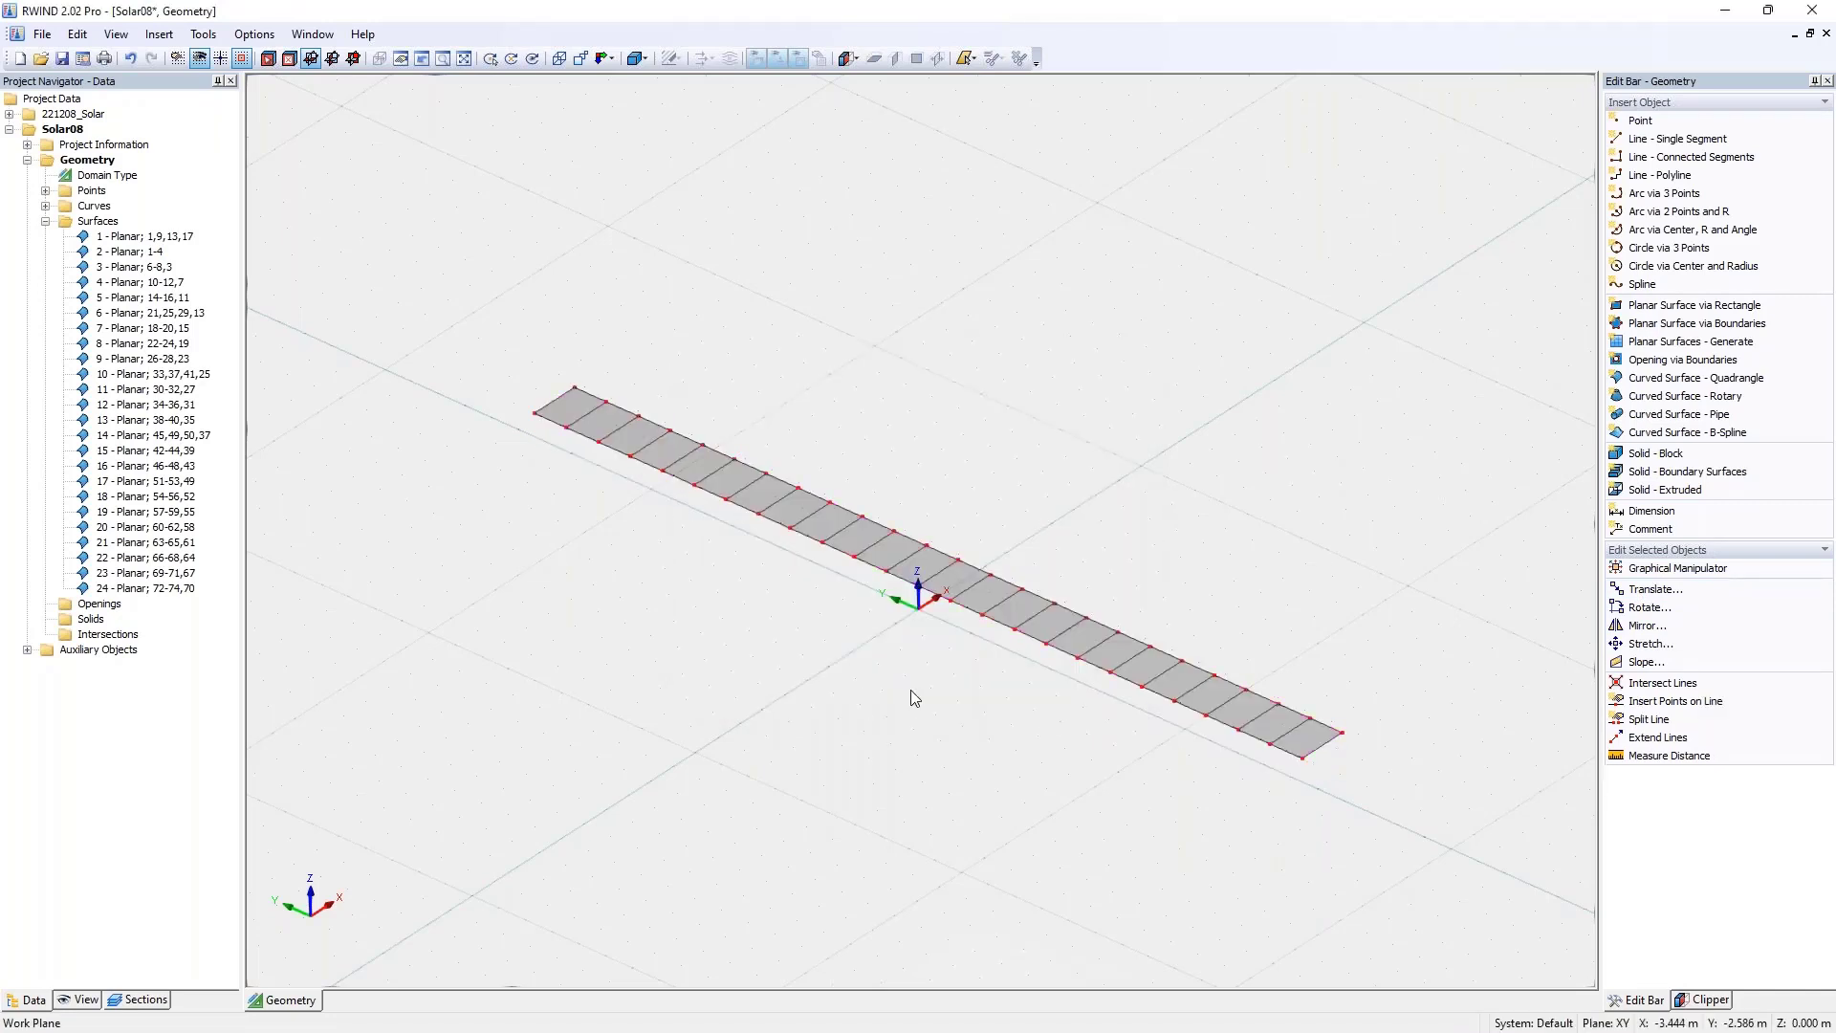
- Rotate the whole panel row by -30° about an axis parallel to Y through the end corner of its X = 0 long edge
left_click_drag(444, 323, 1465, 820)
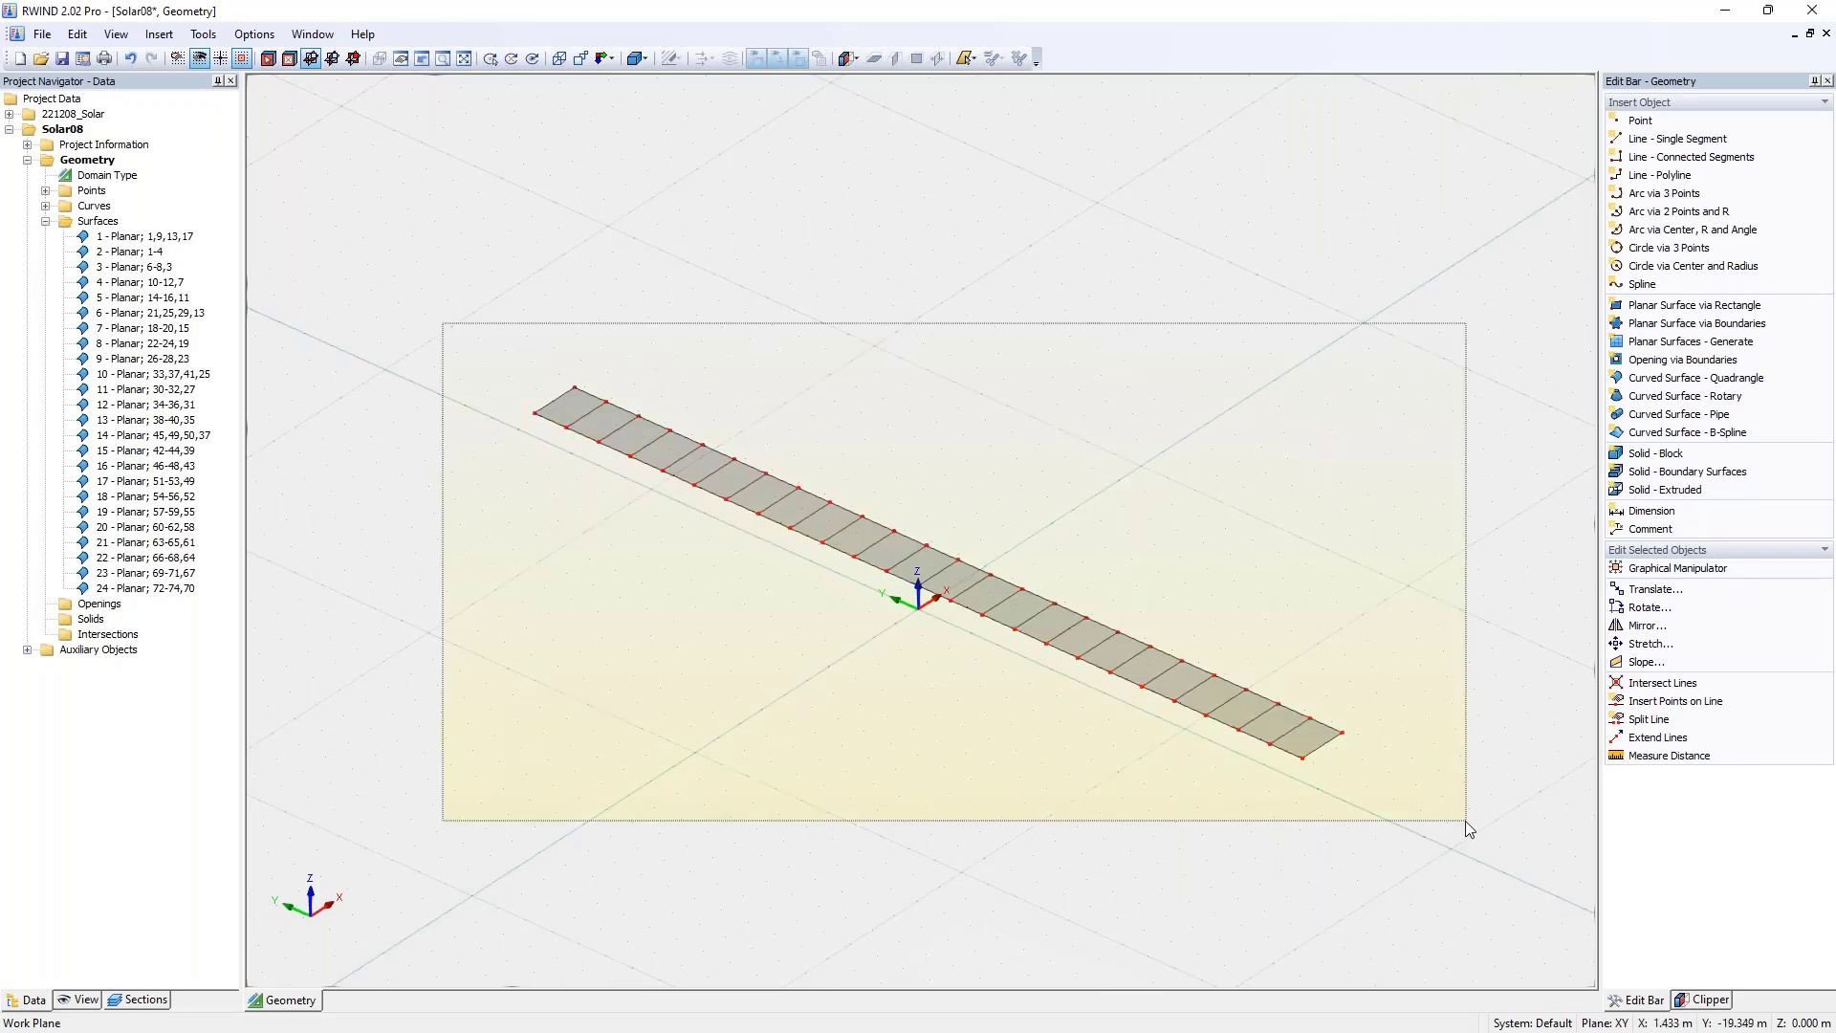
middle_click_drag(1332, 807, 1214, 727, "ctrl")
left_click(1094, 647)
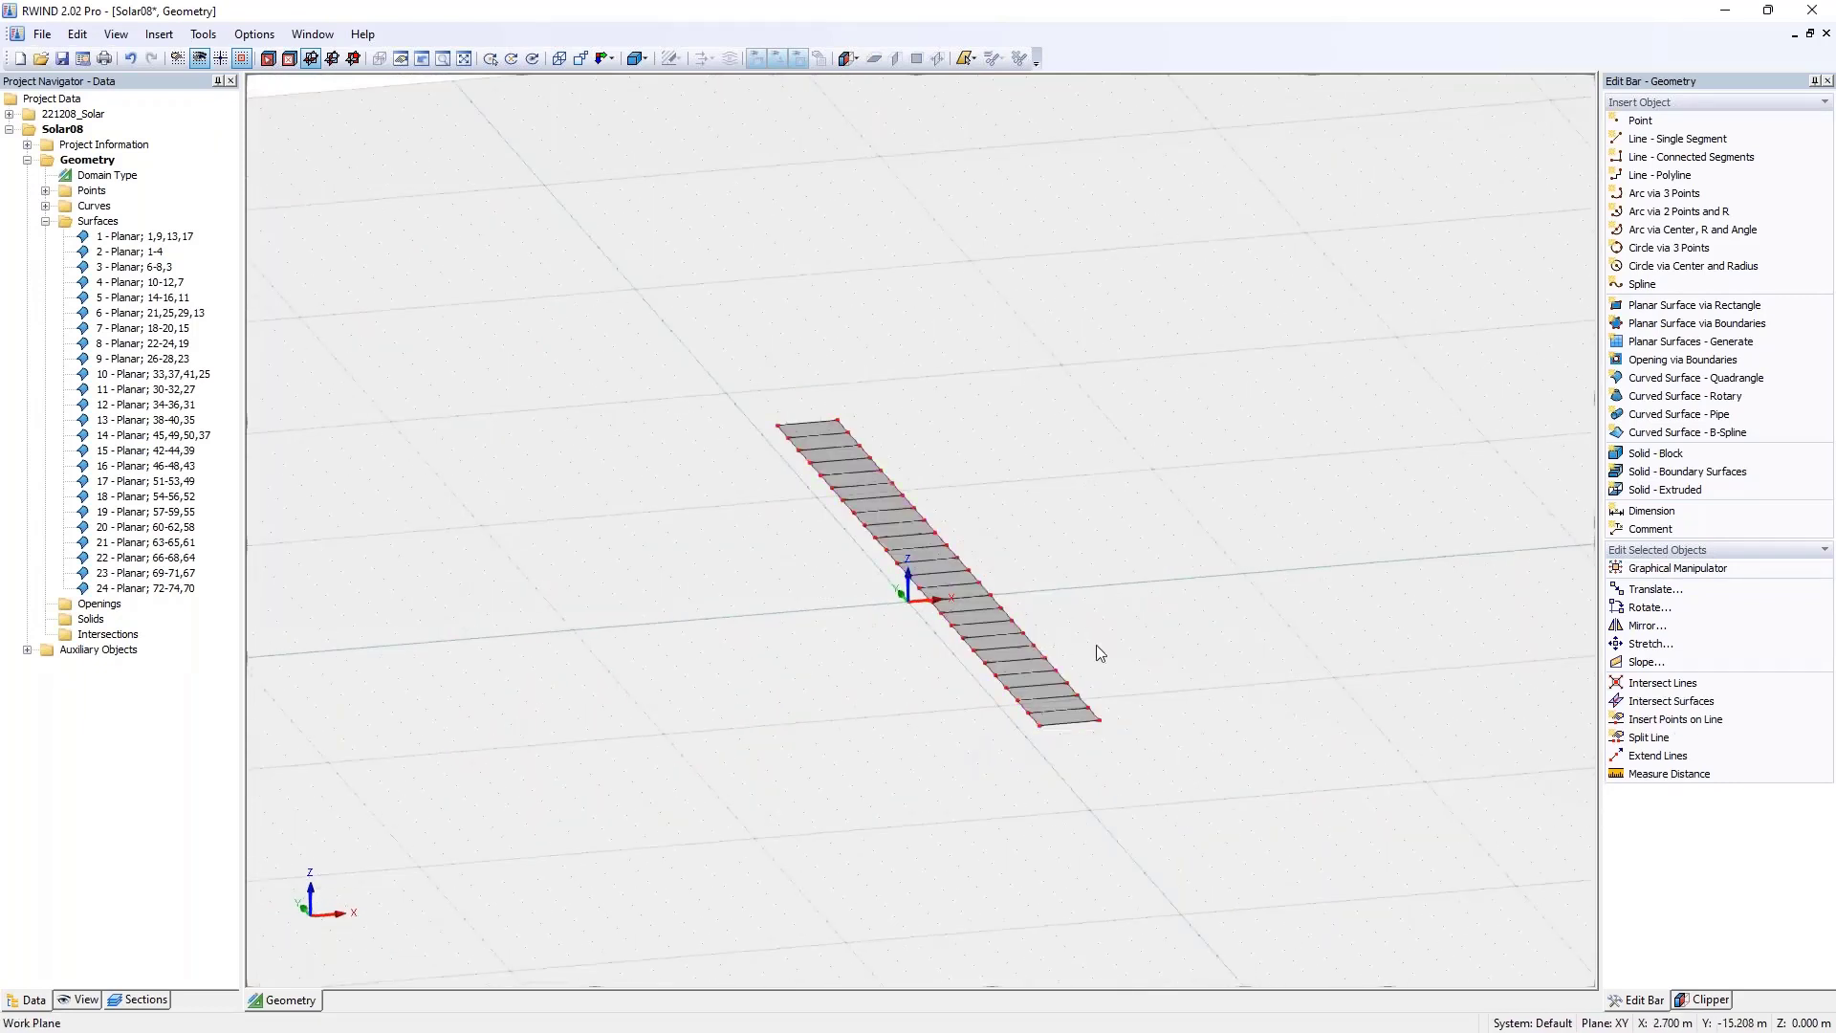
left_click_drag(722, 375, 1248, 801)
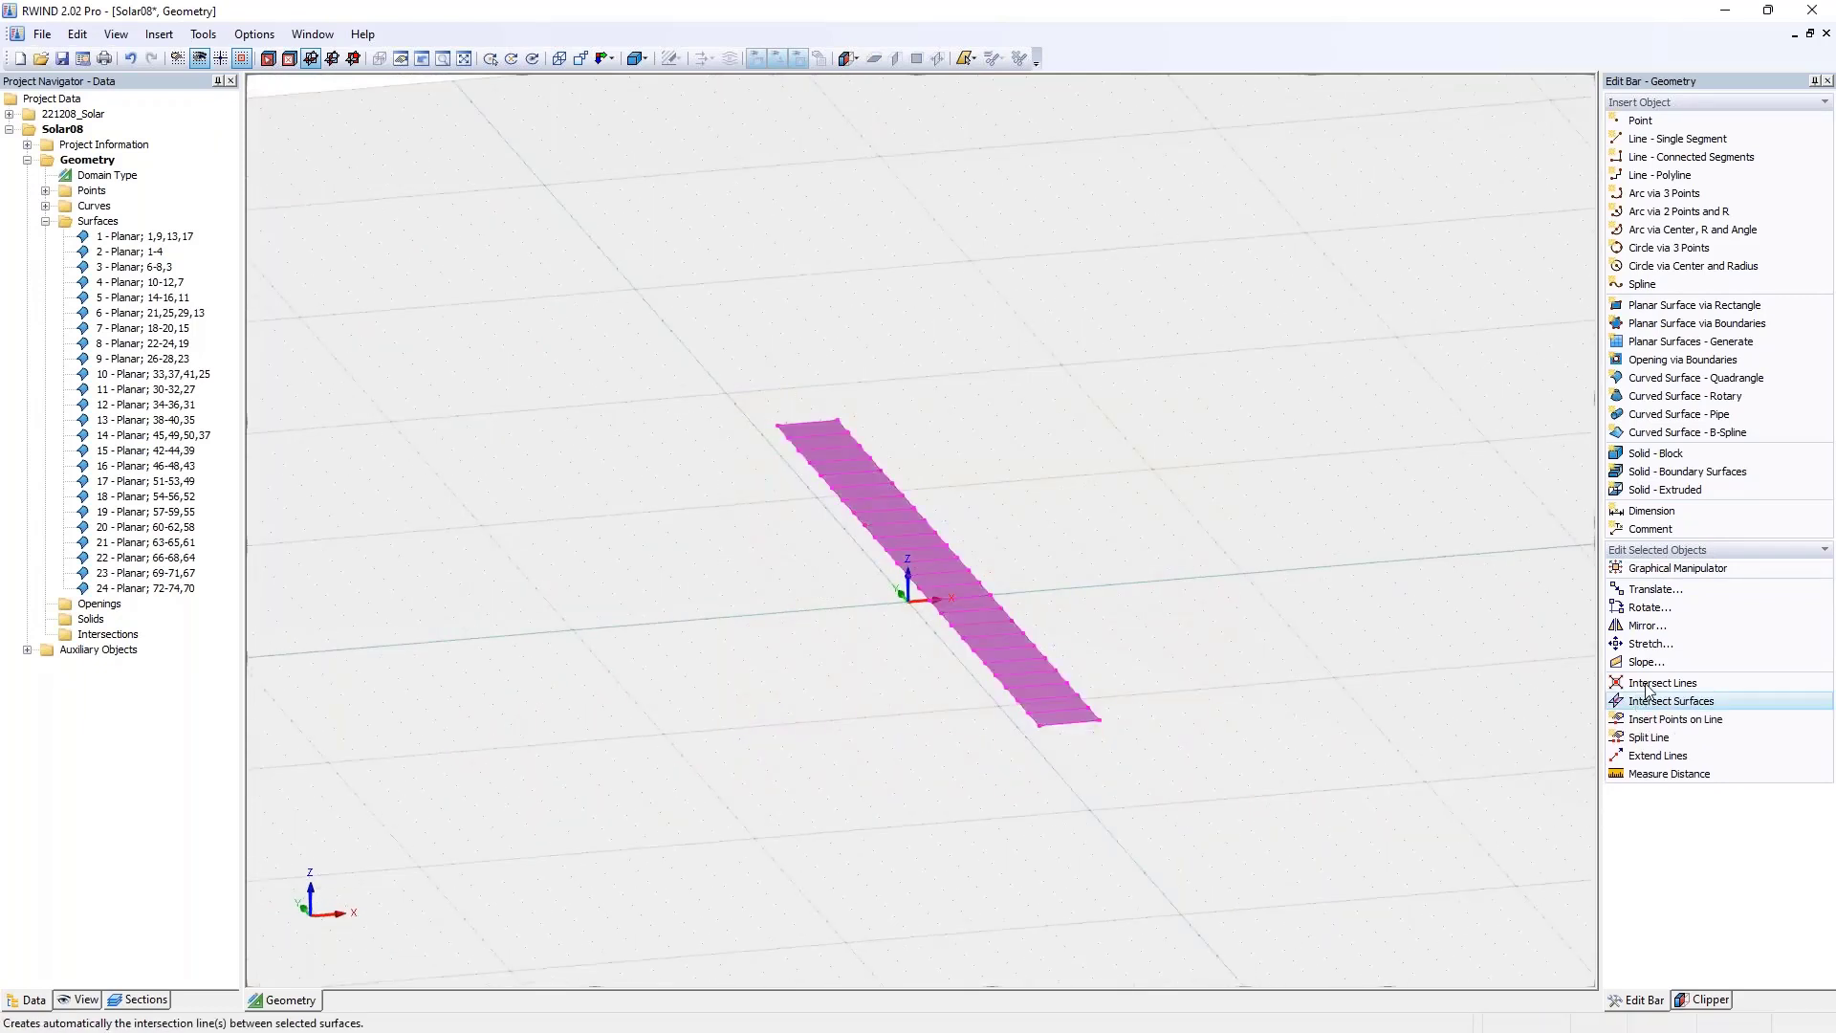
left_click(1647, 608)
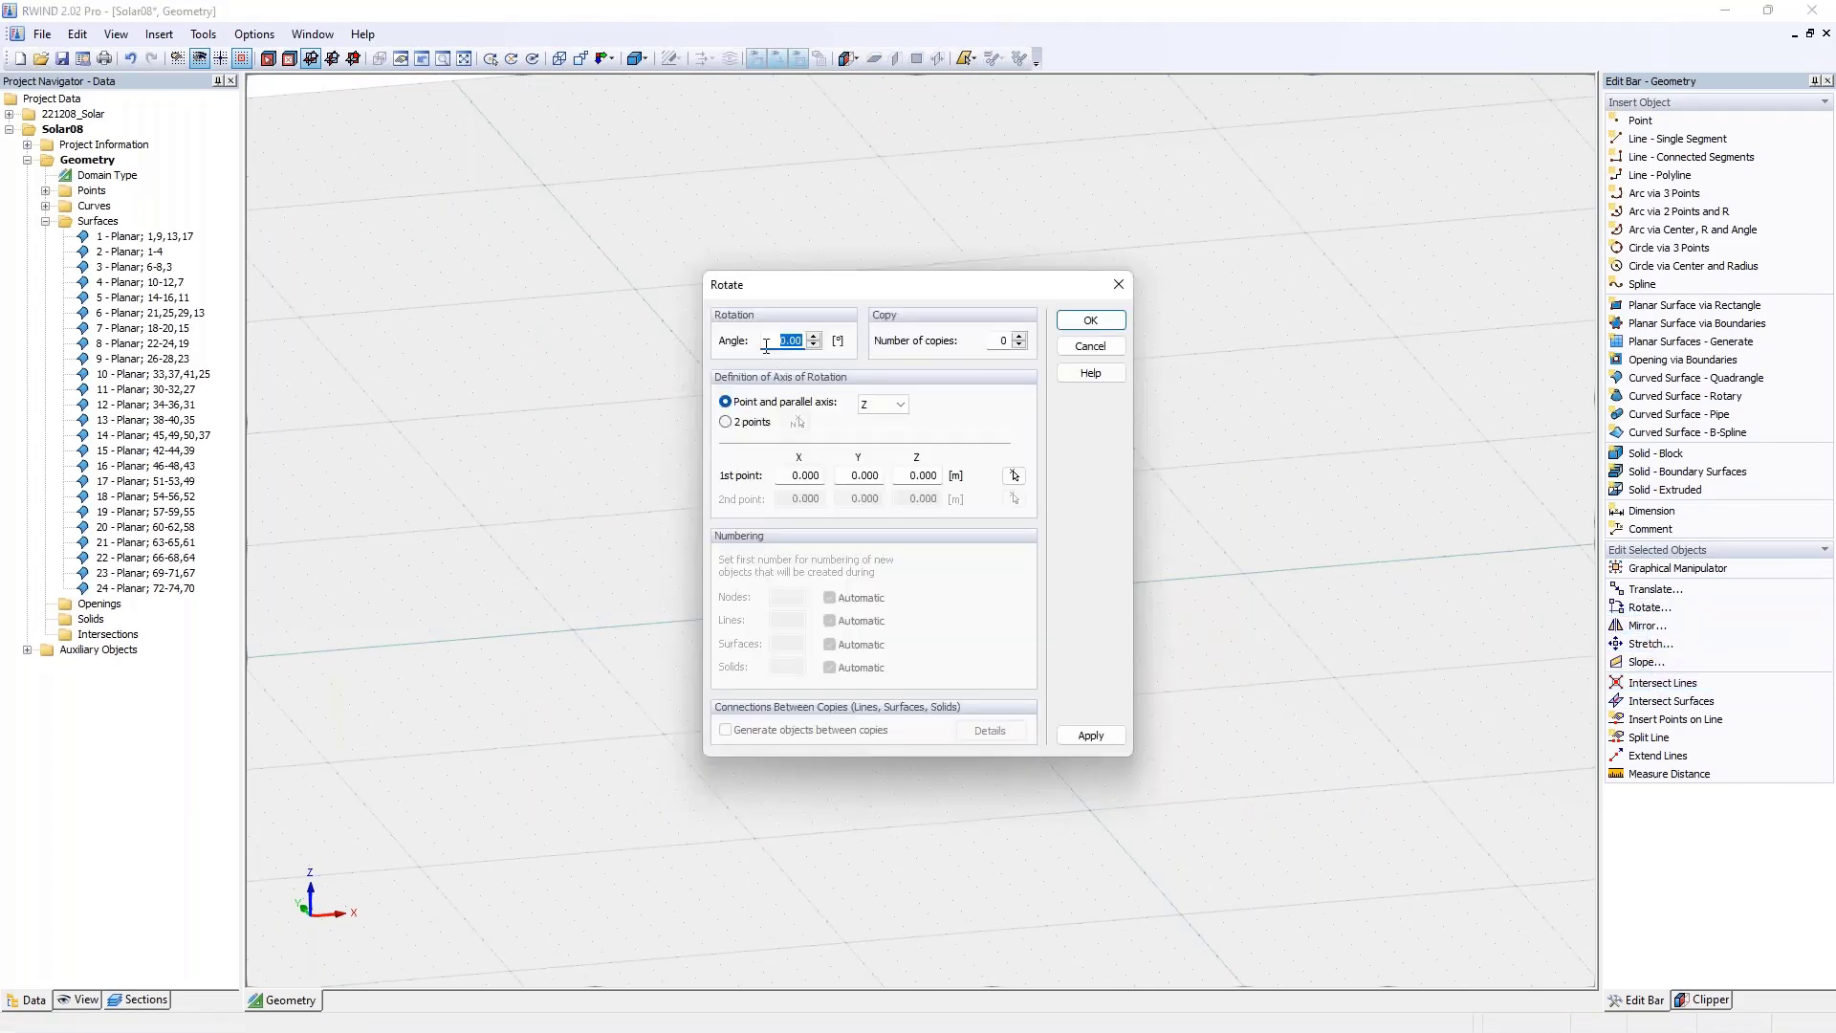
key("BackSpace")
key("Tab")
left_click_drag(874, 288, 1250, 276)
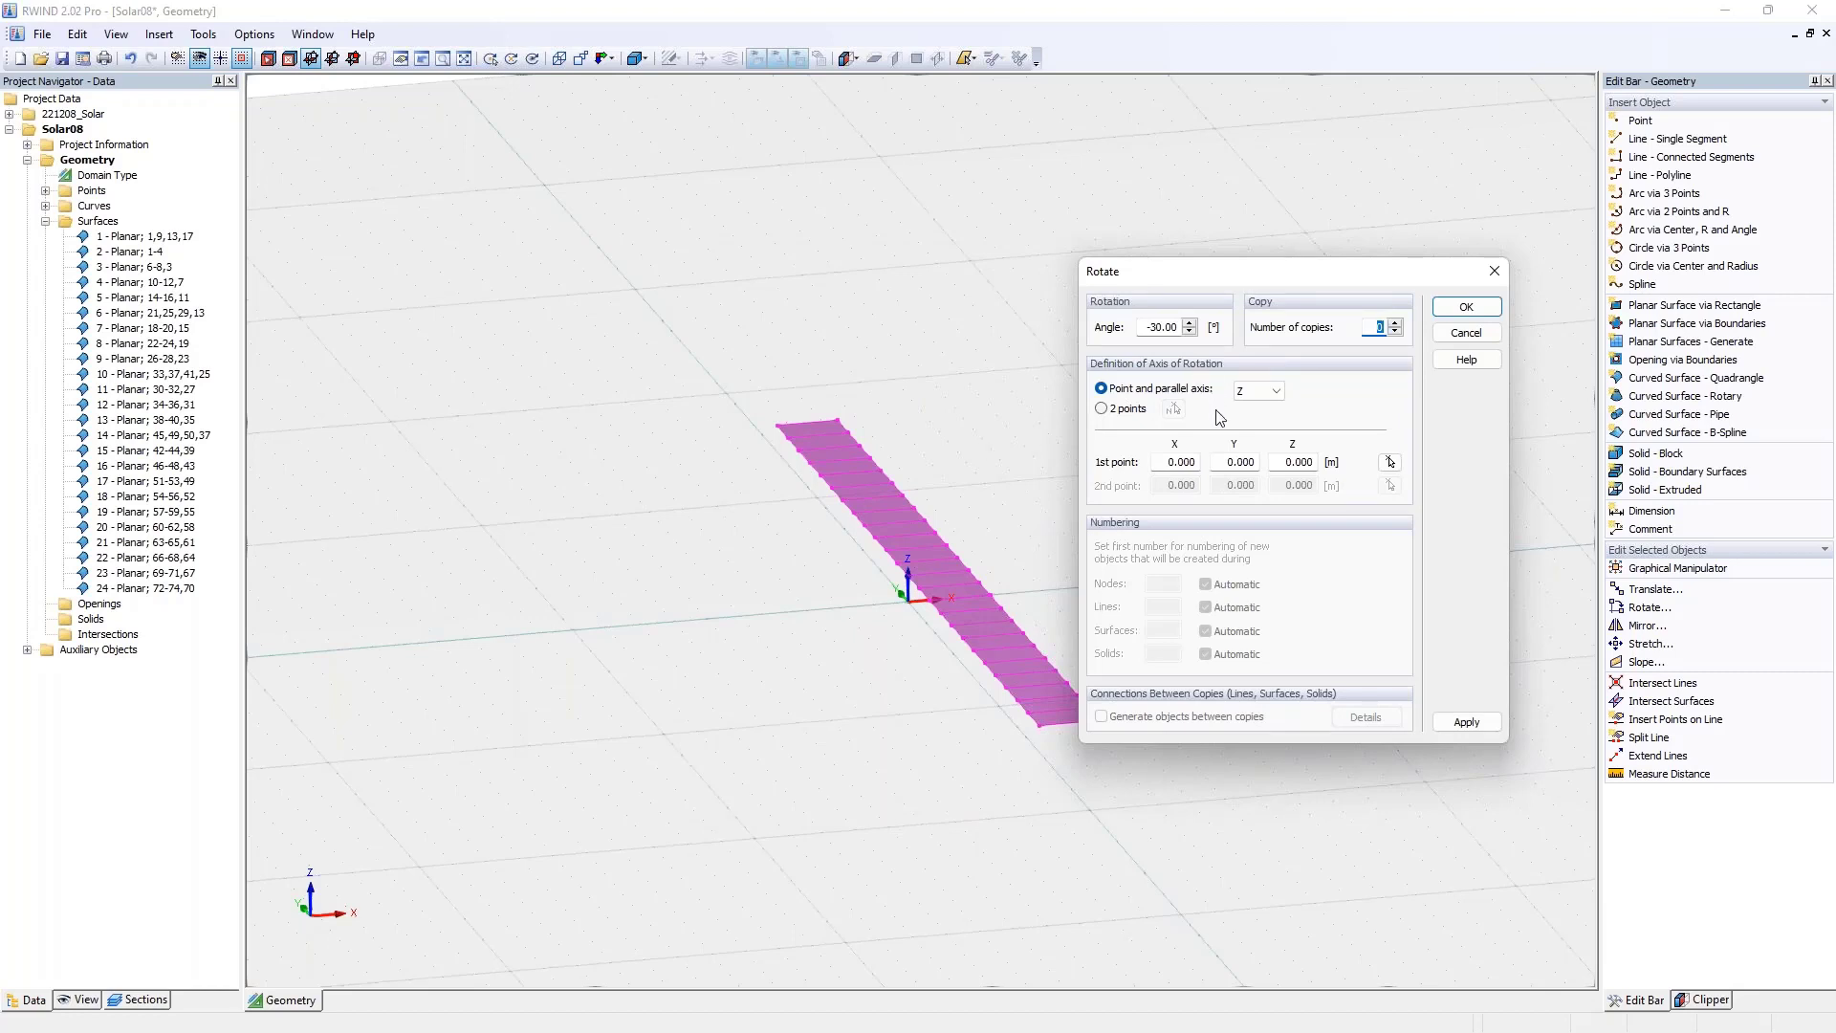
left_click(1251, 392)
left_click(1259, 422)
left_click(1390, 462)
left_click(1041, 725)
left_click(1449, 307)
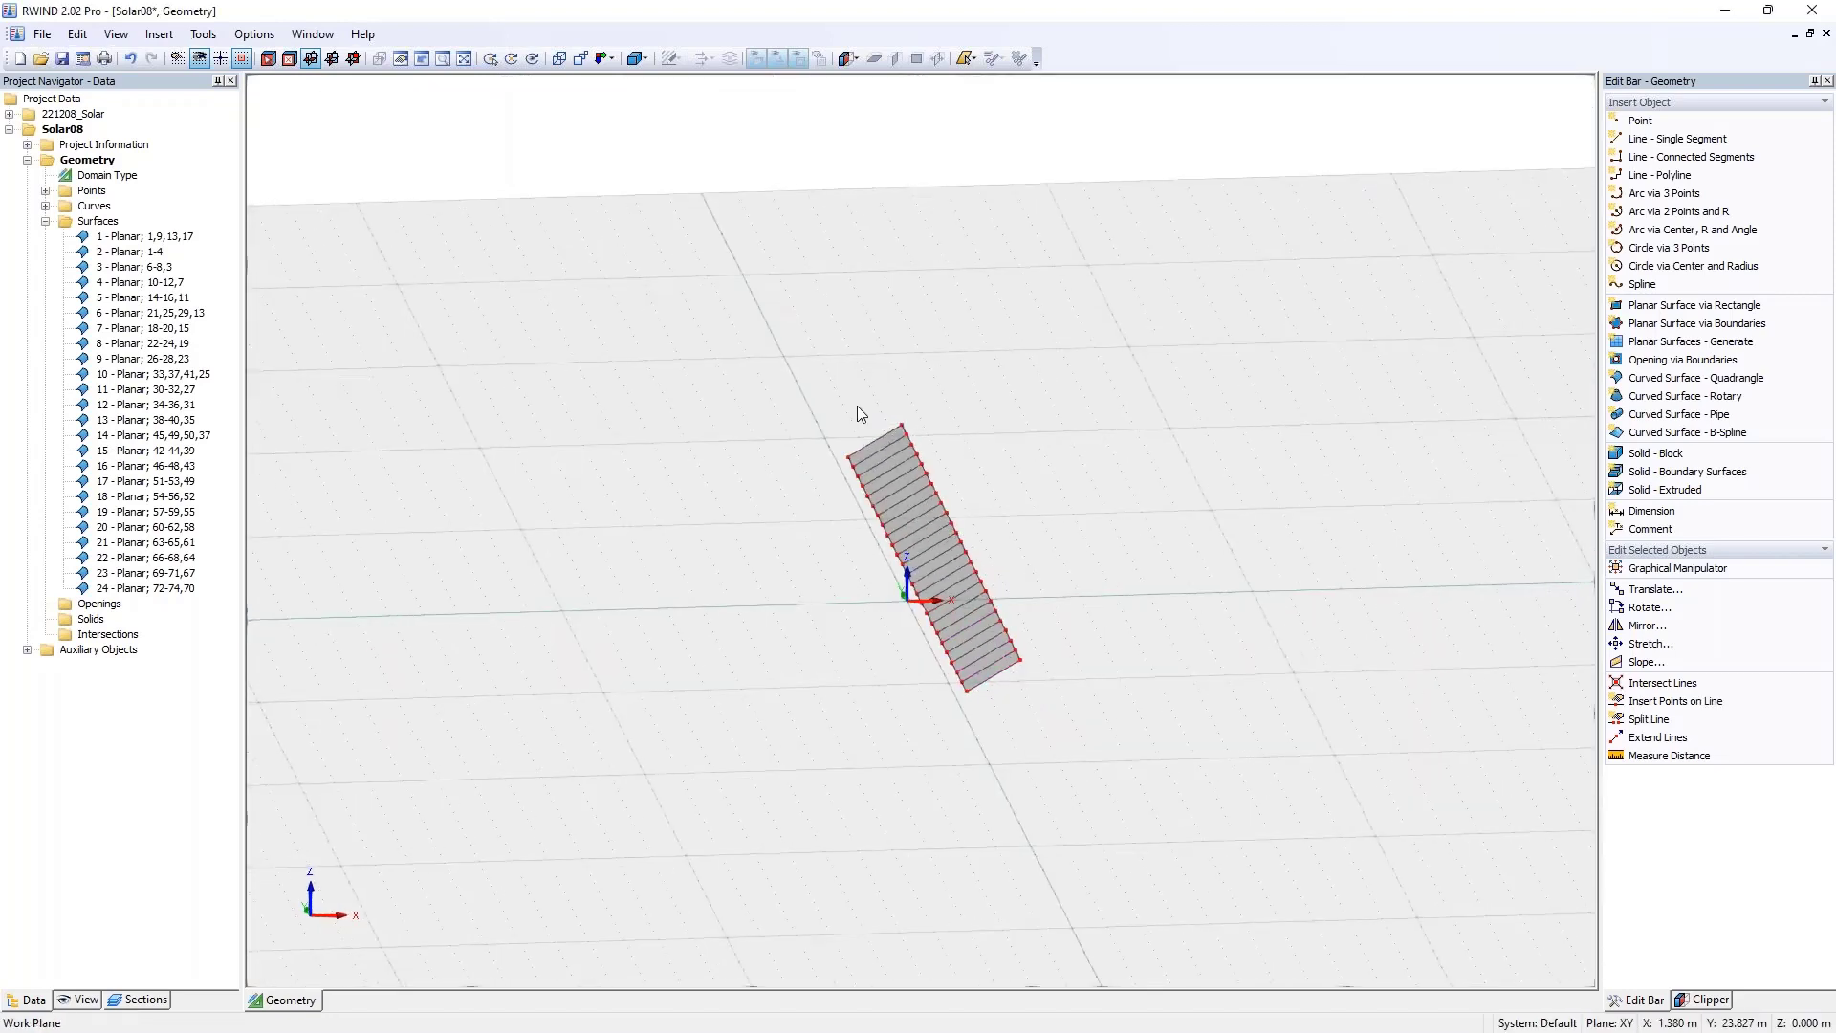
middle_click_drag(807, 488, 1090, 691, "ctrl")
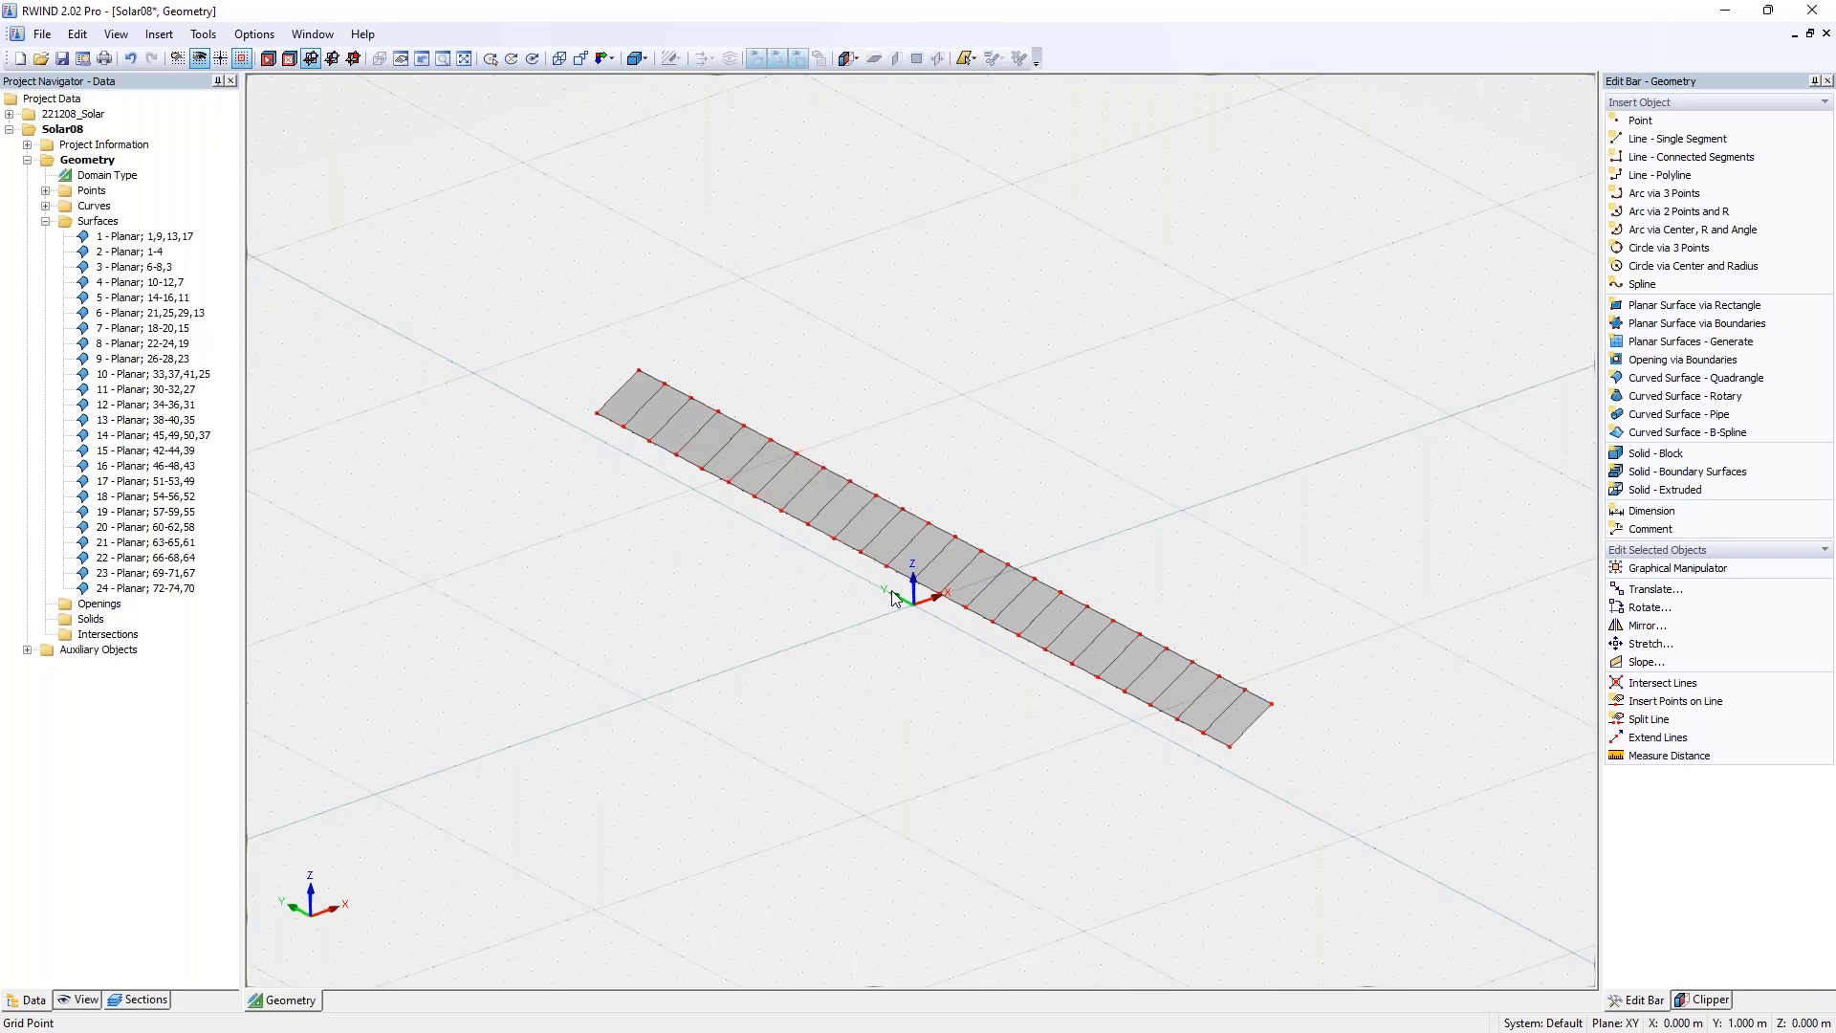
middle_click_drag(892, 598, 935, 586, "ctrl")
scroll(930, 615, "up", 3)
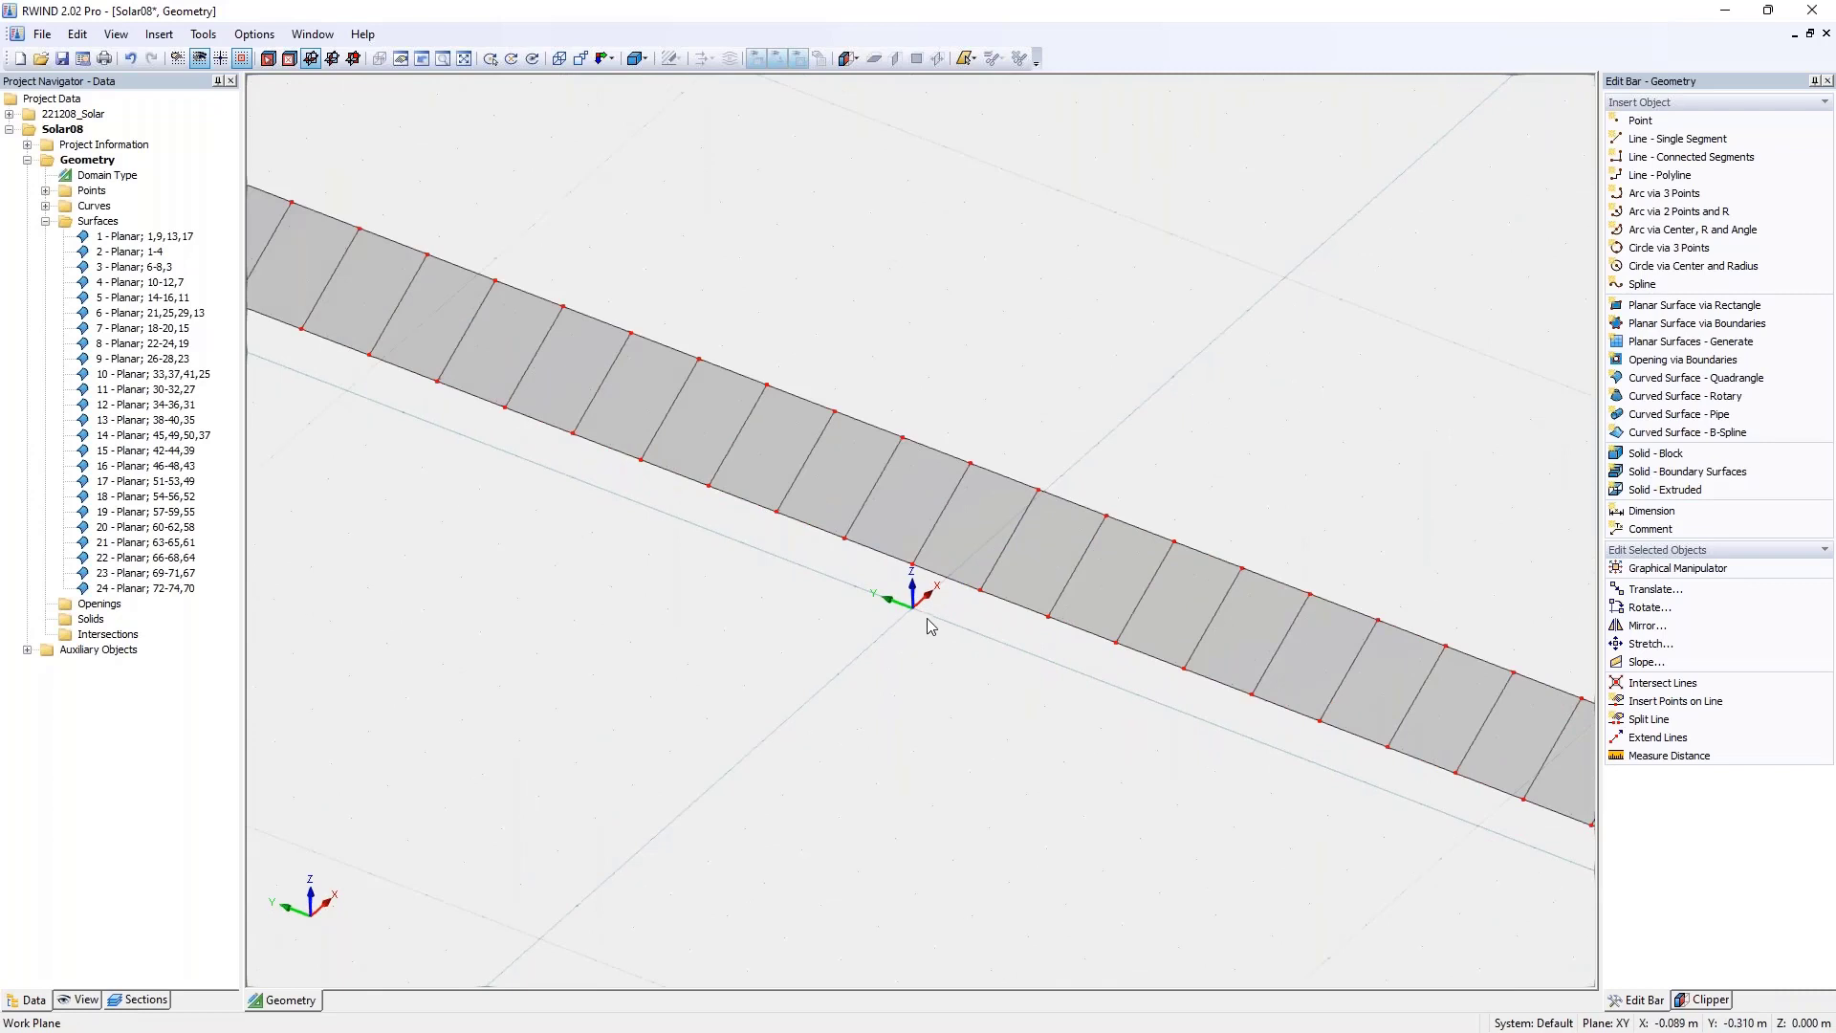
scroll(929, 618, "down", 3)
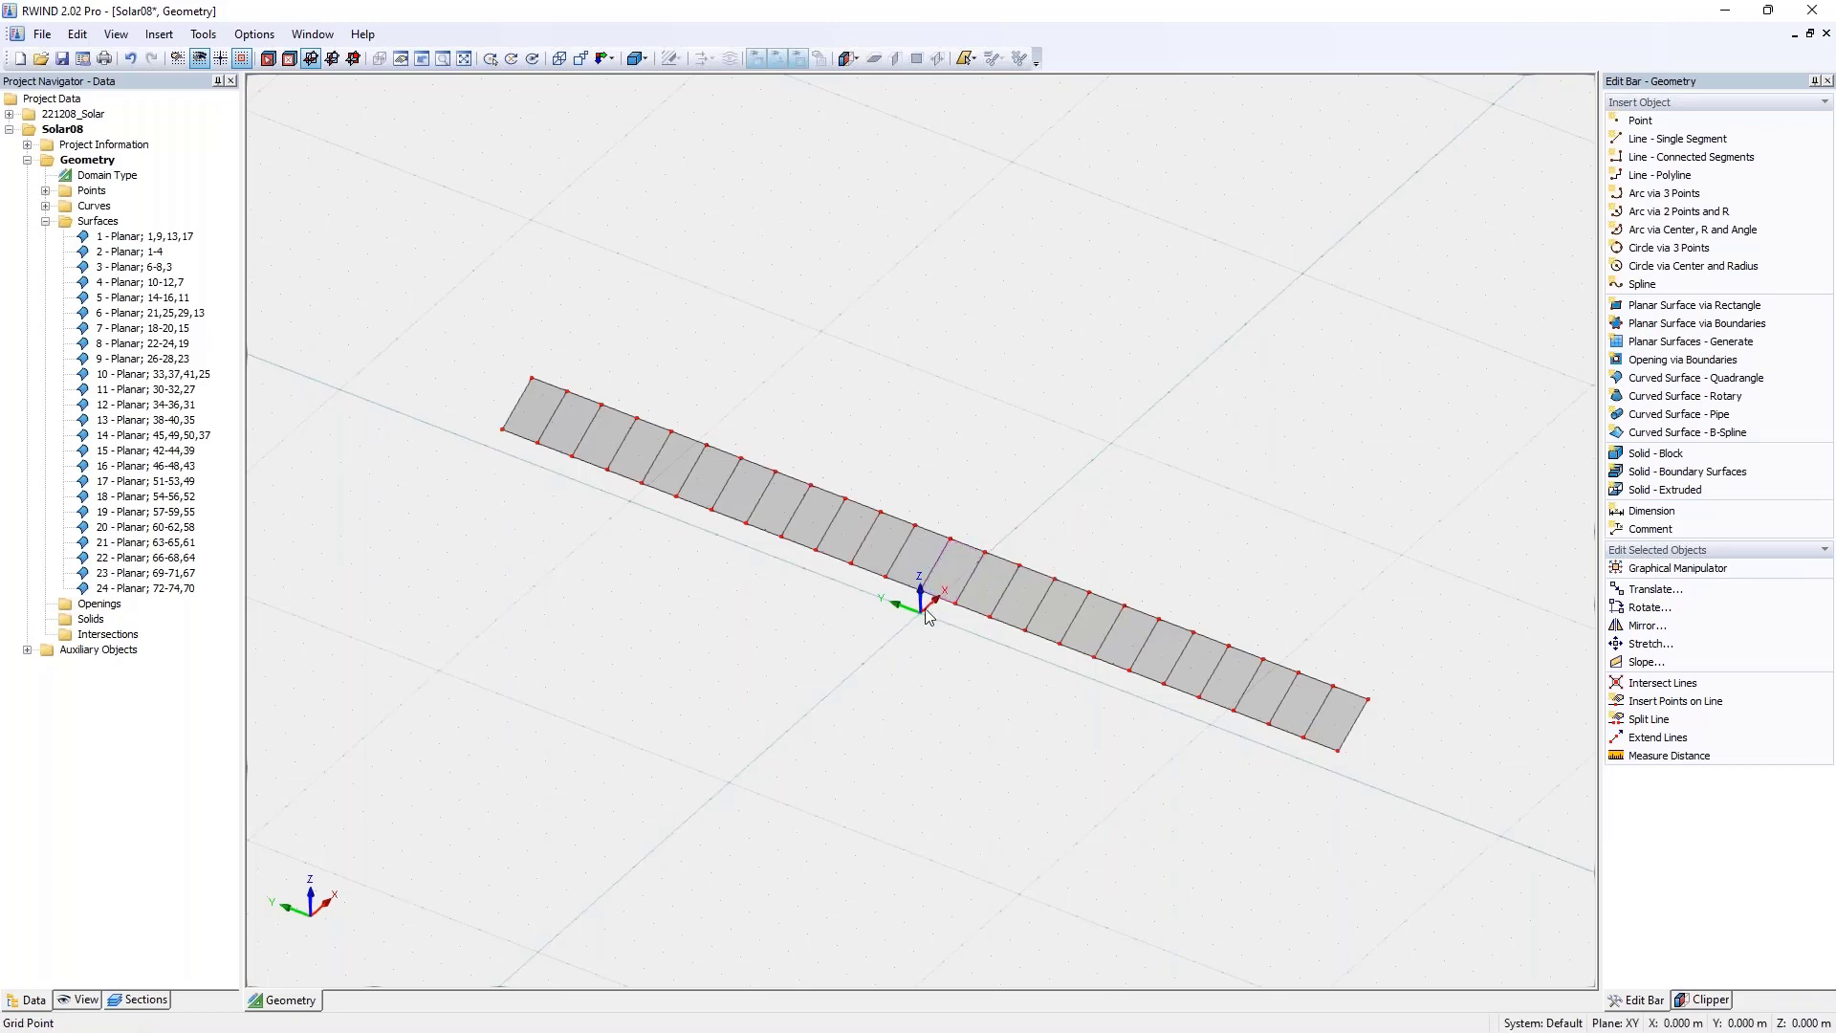
- Split the cross line between the two middle panels nearest the origin by inserting 5 new nodes that divide the curve
right_click(933, 568)
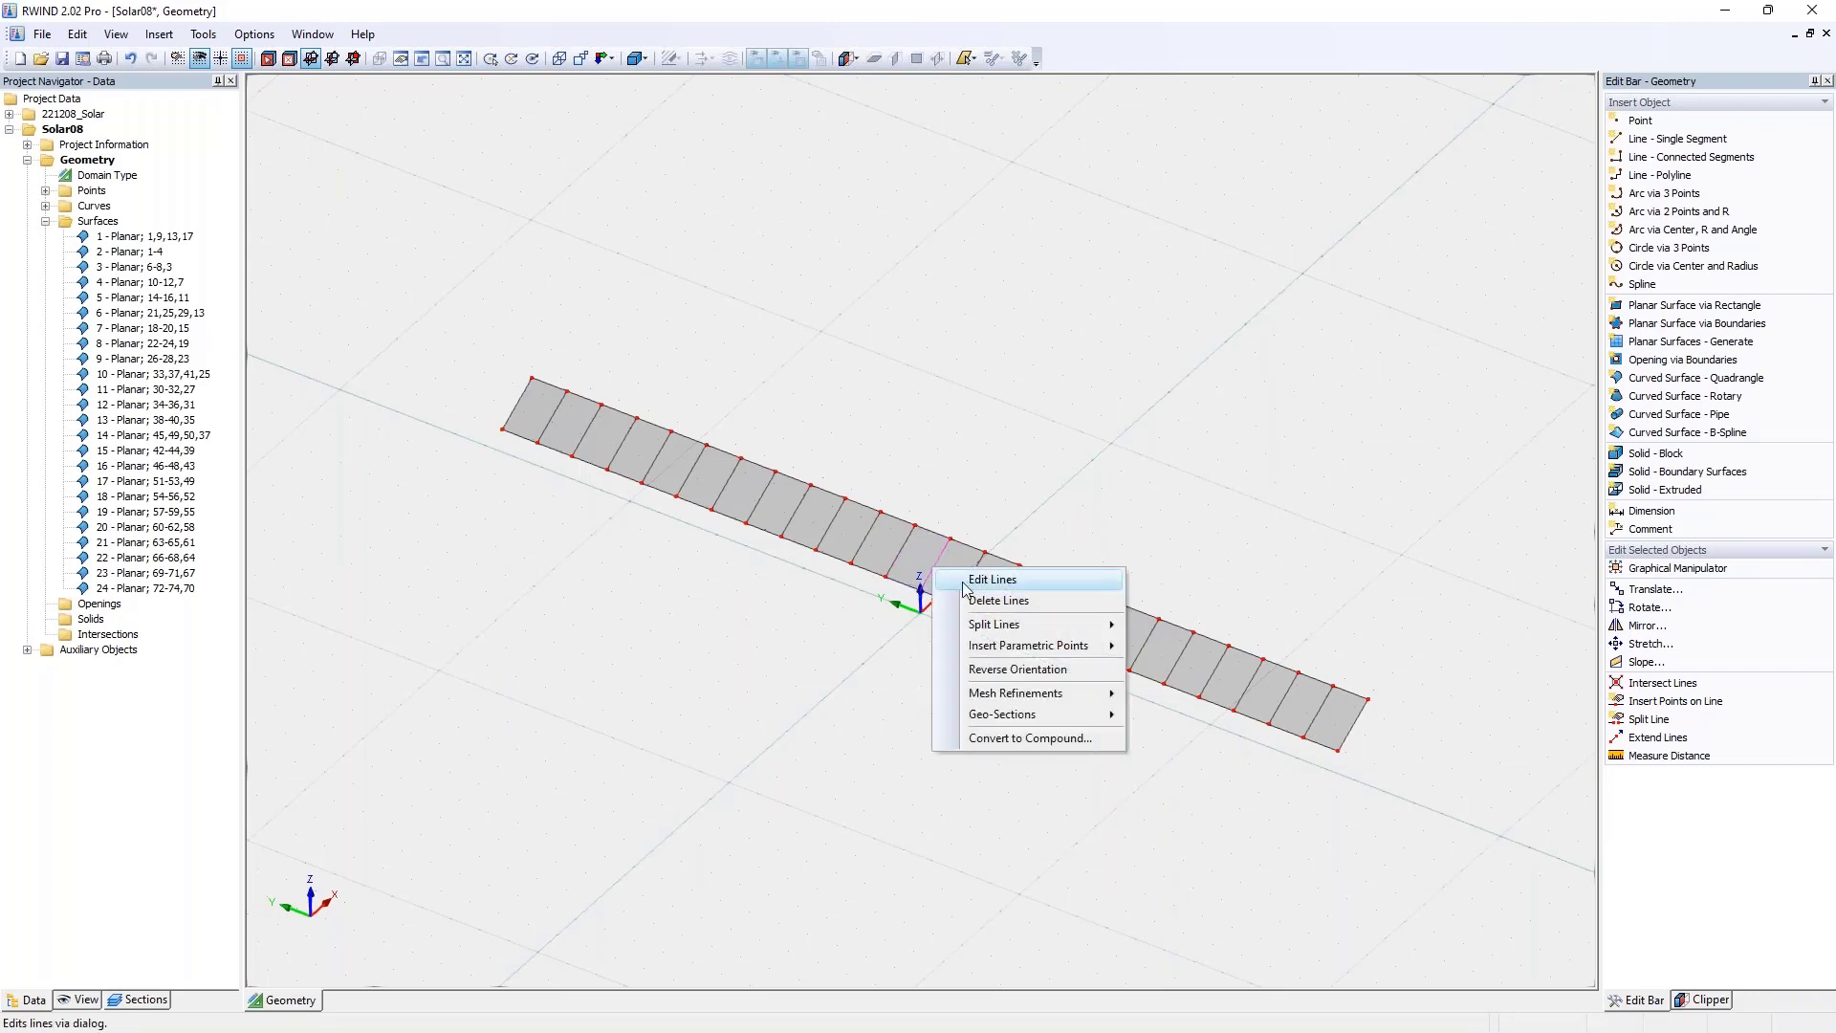
mouse_move(1008, 625)
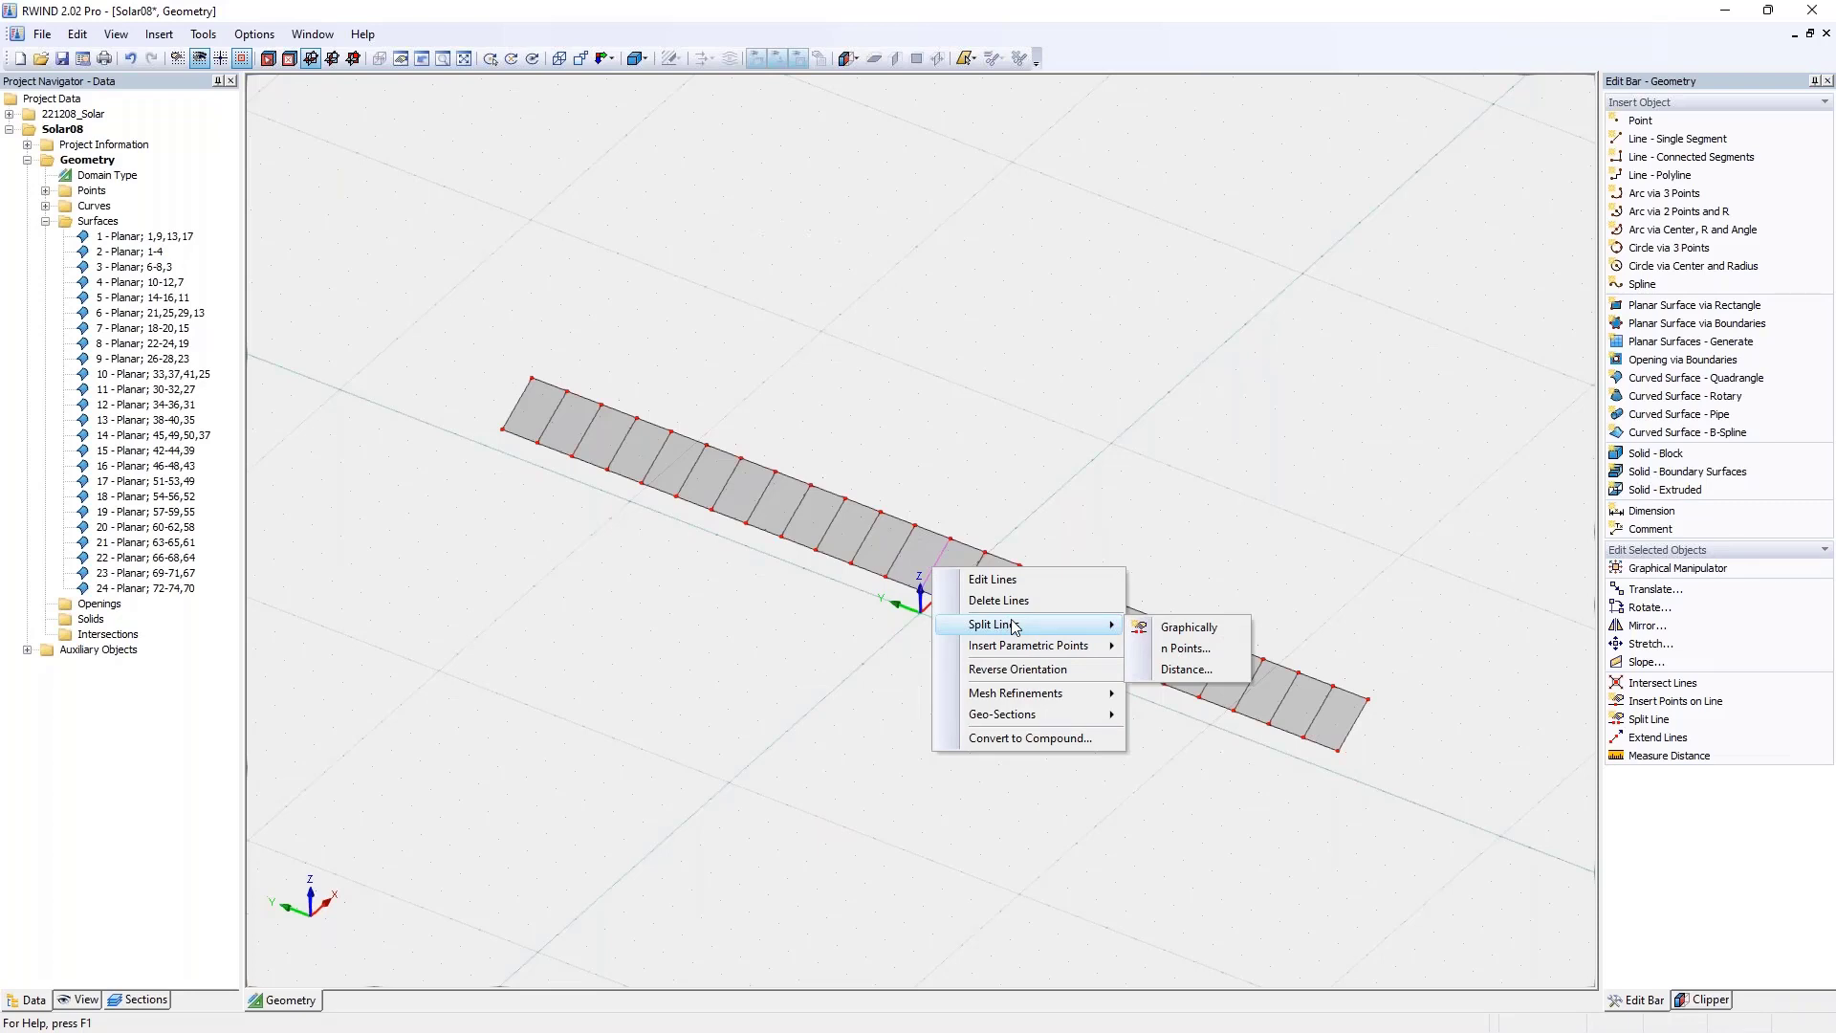
left_click(1182, 628)
left_click(941, 570)
right_click(940, 572)
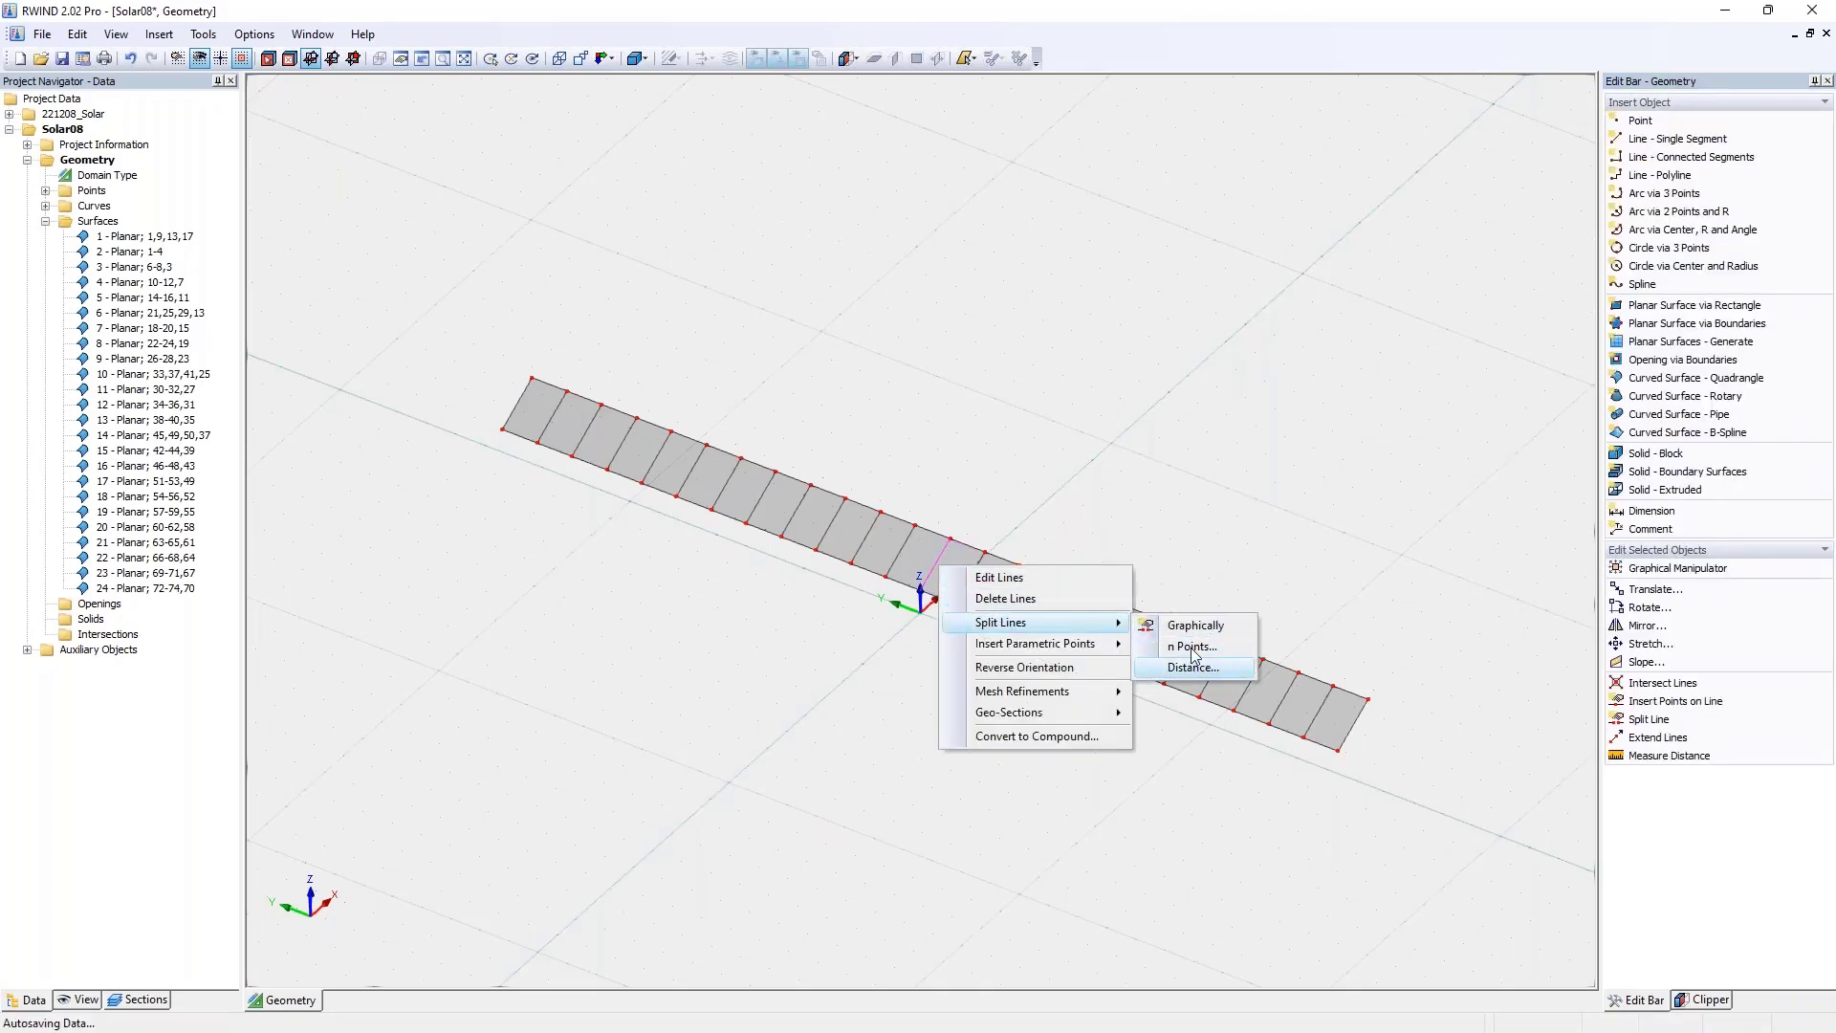
left_click(1193, 654)
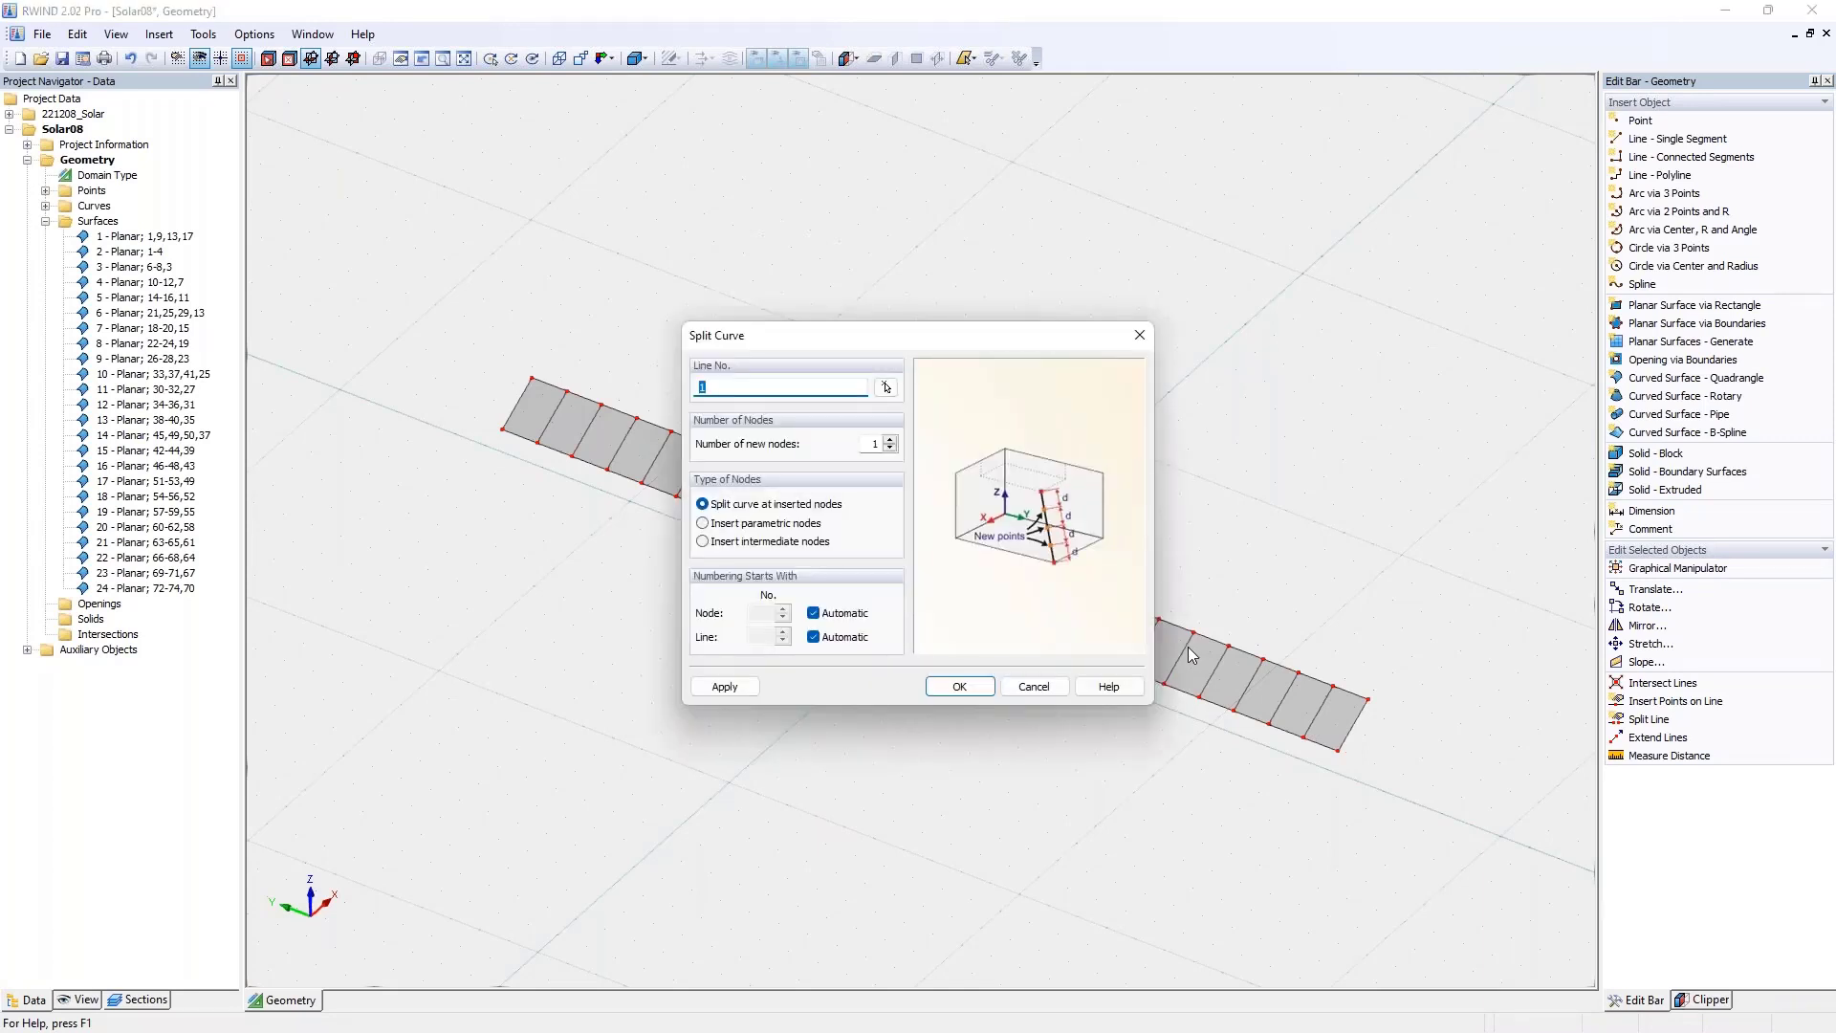
left_click(876, 443)
type("5")
left_click(958, 686)
- Open the Translate settings for geometry on the split panel line, with the dZ value ready for editing
scroll(931, 587, "up", 5)
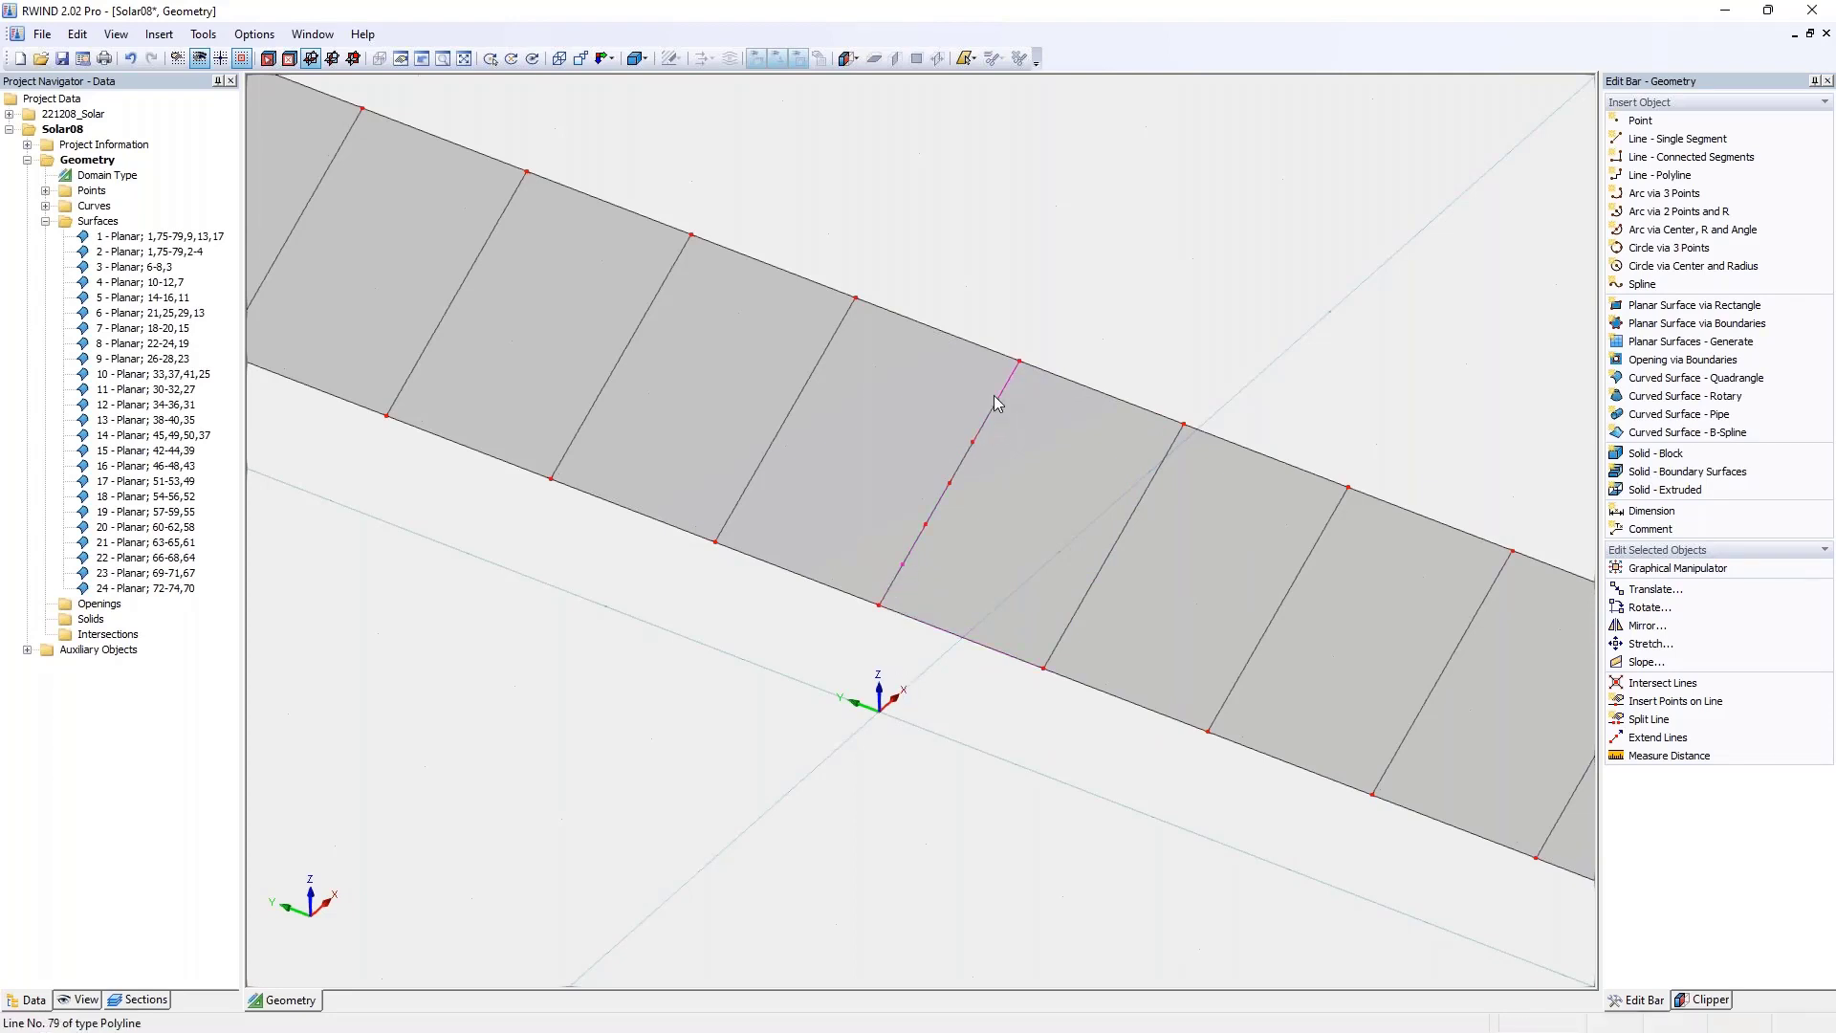
left_click(1654, 589)
double_click(783, 477)
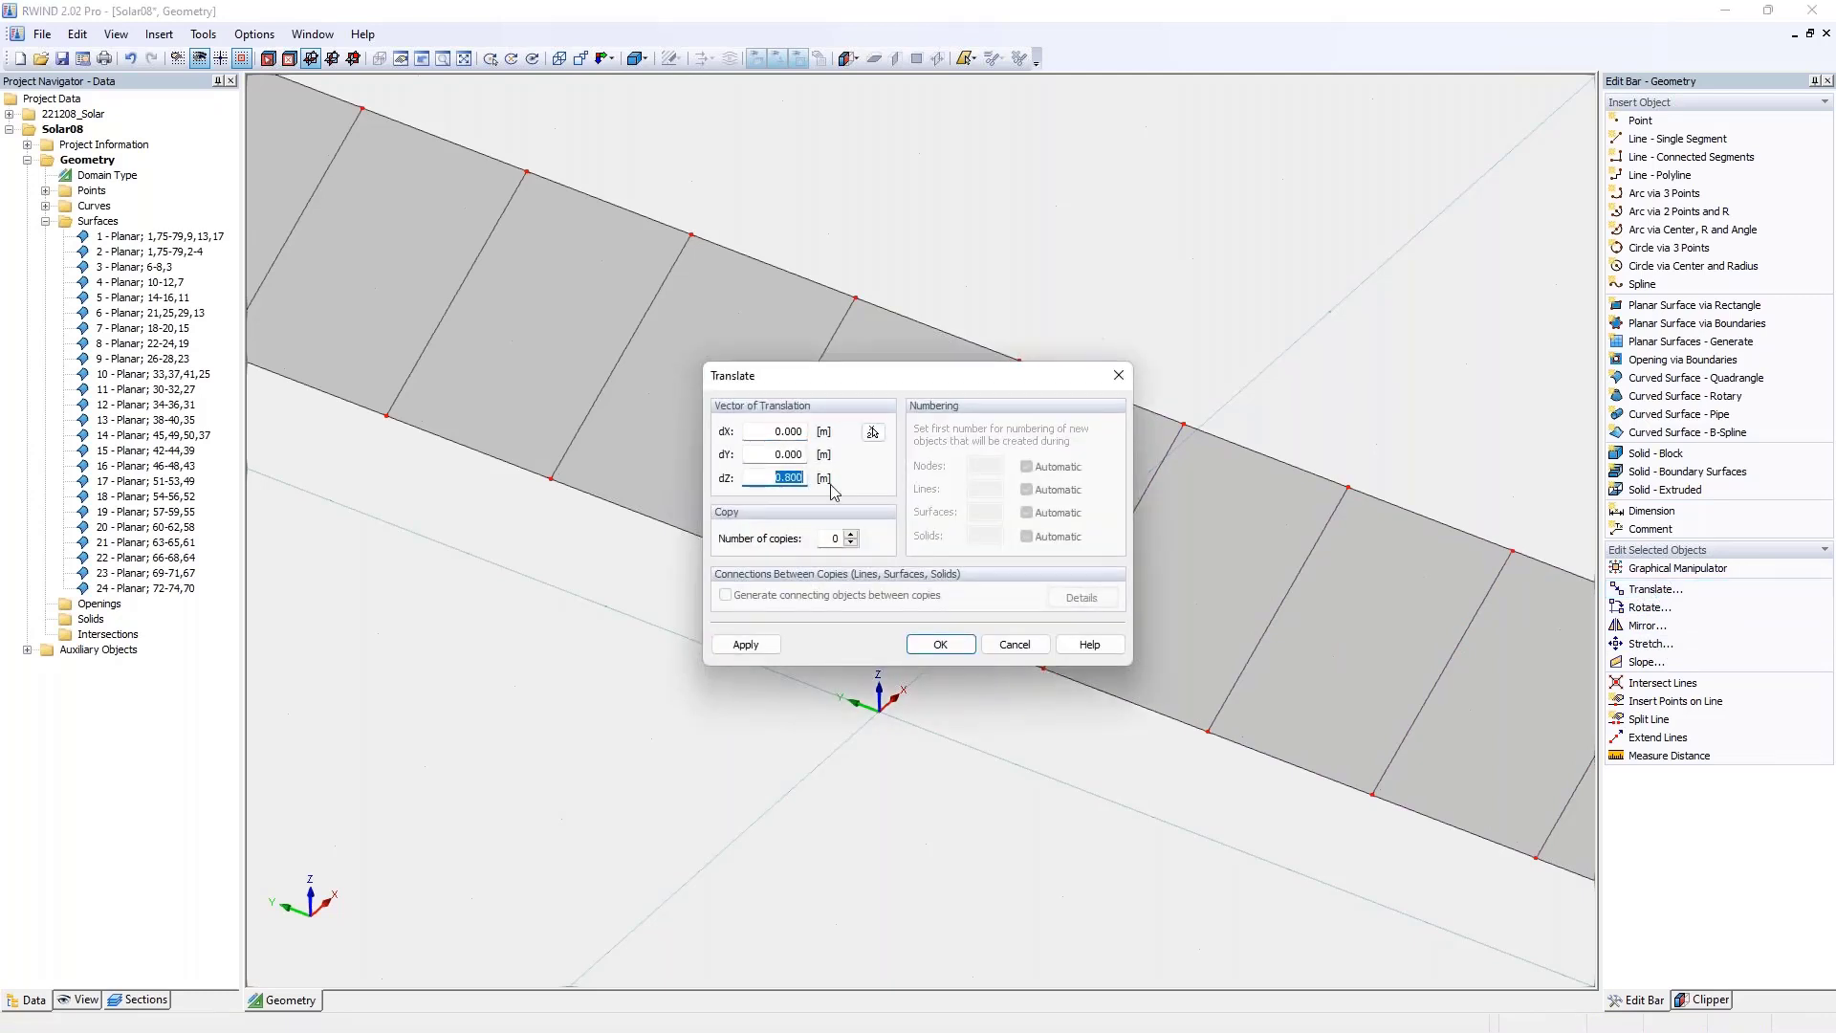
- Copy the selected panel-line points once with a translation of dZ -0.8 m
type("-.8")
left_click(851, 533)
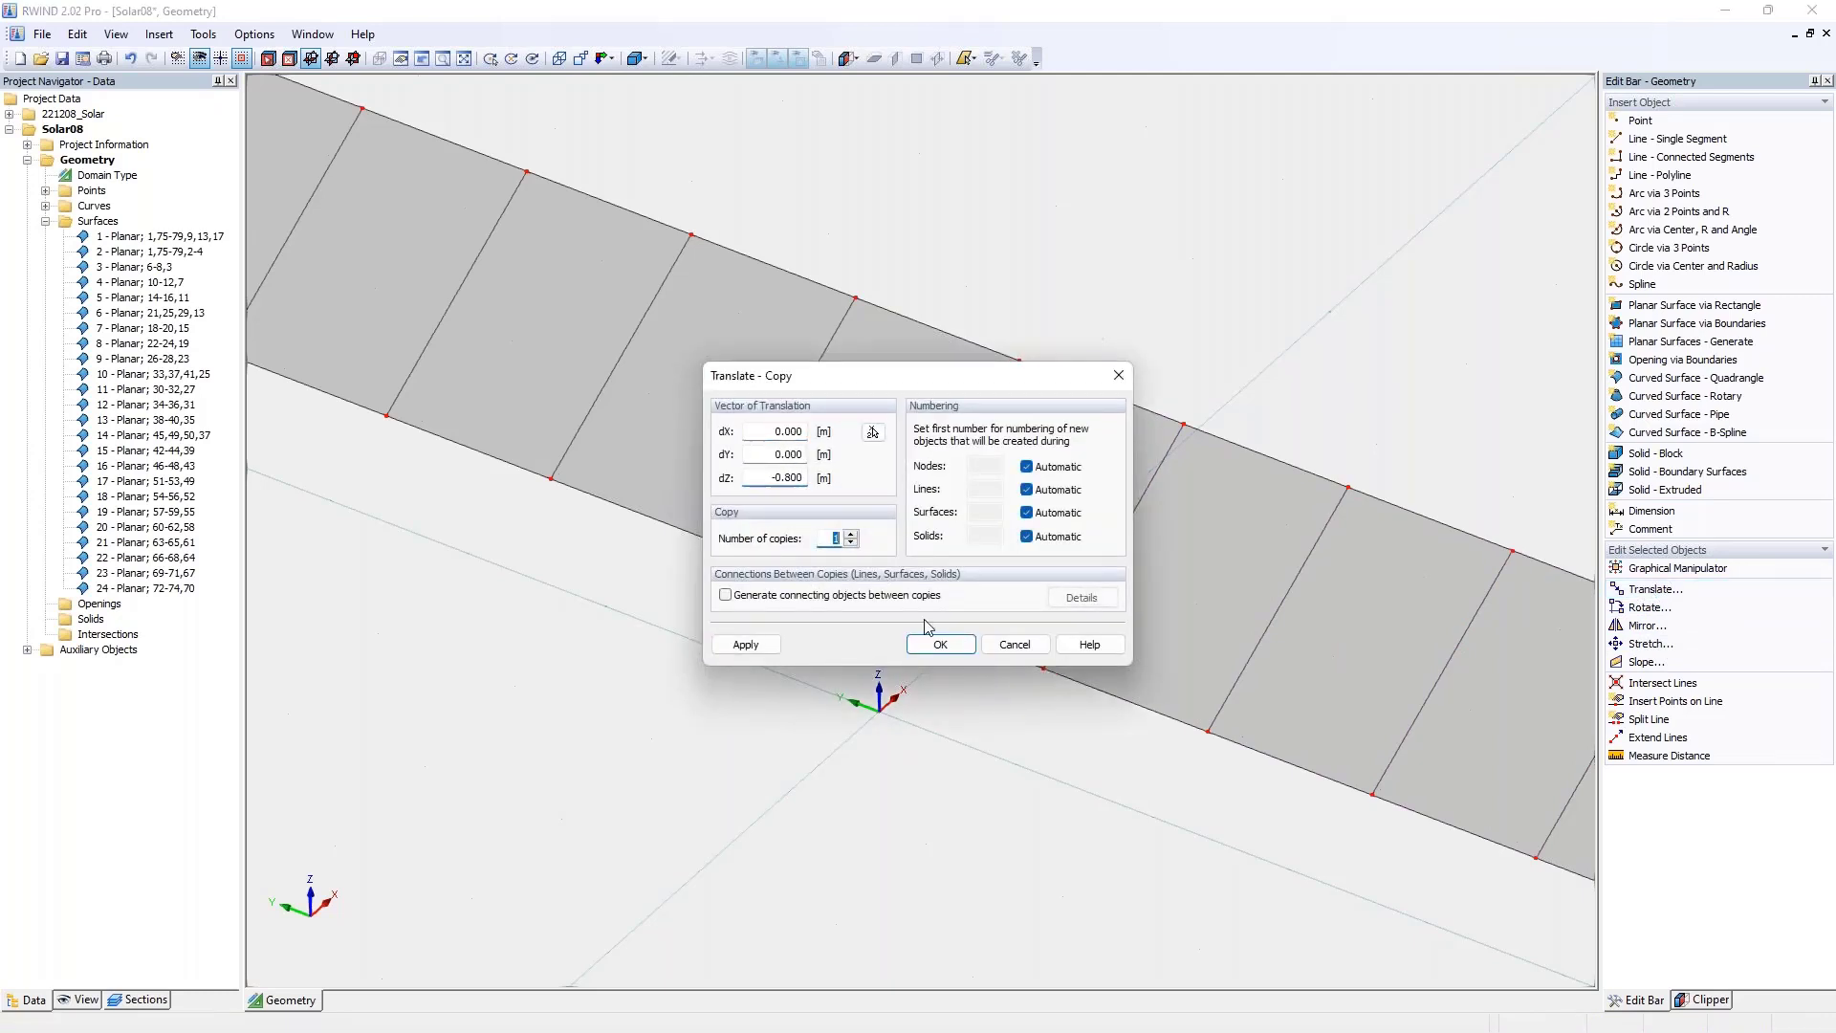
left_click(940, 644)
- Set the Z coordinate of both copied points below the panel row to 0 m
middle_click_drag(992, 666, 946, 622, "ctrl")
double_click(906, 659)
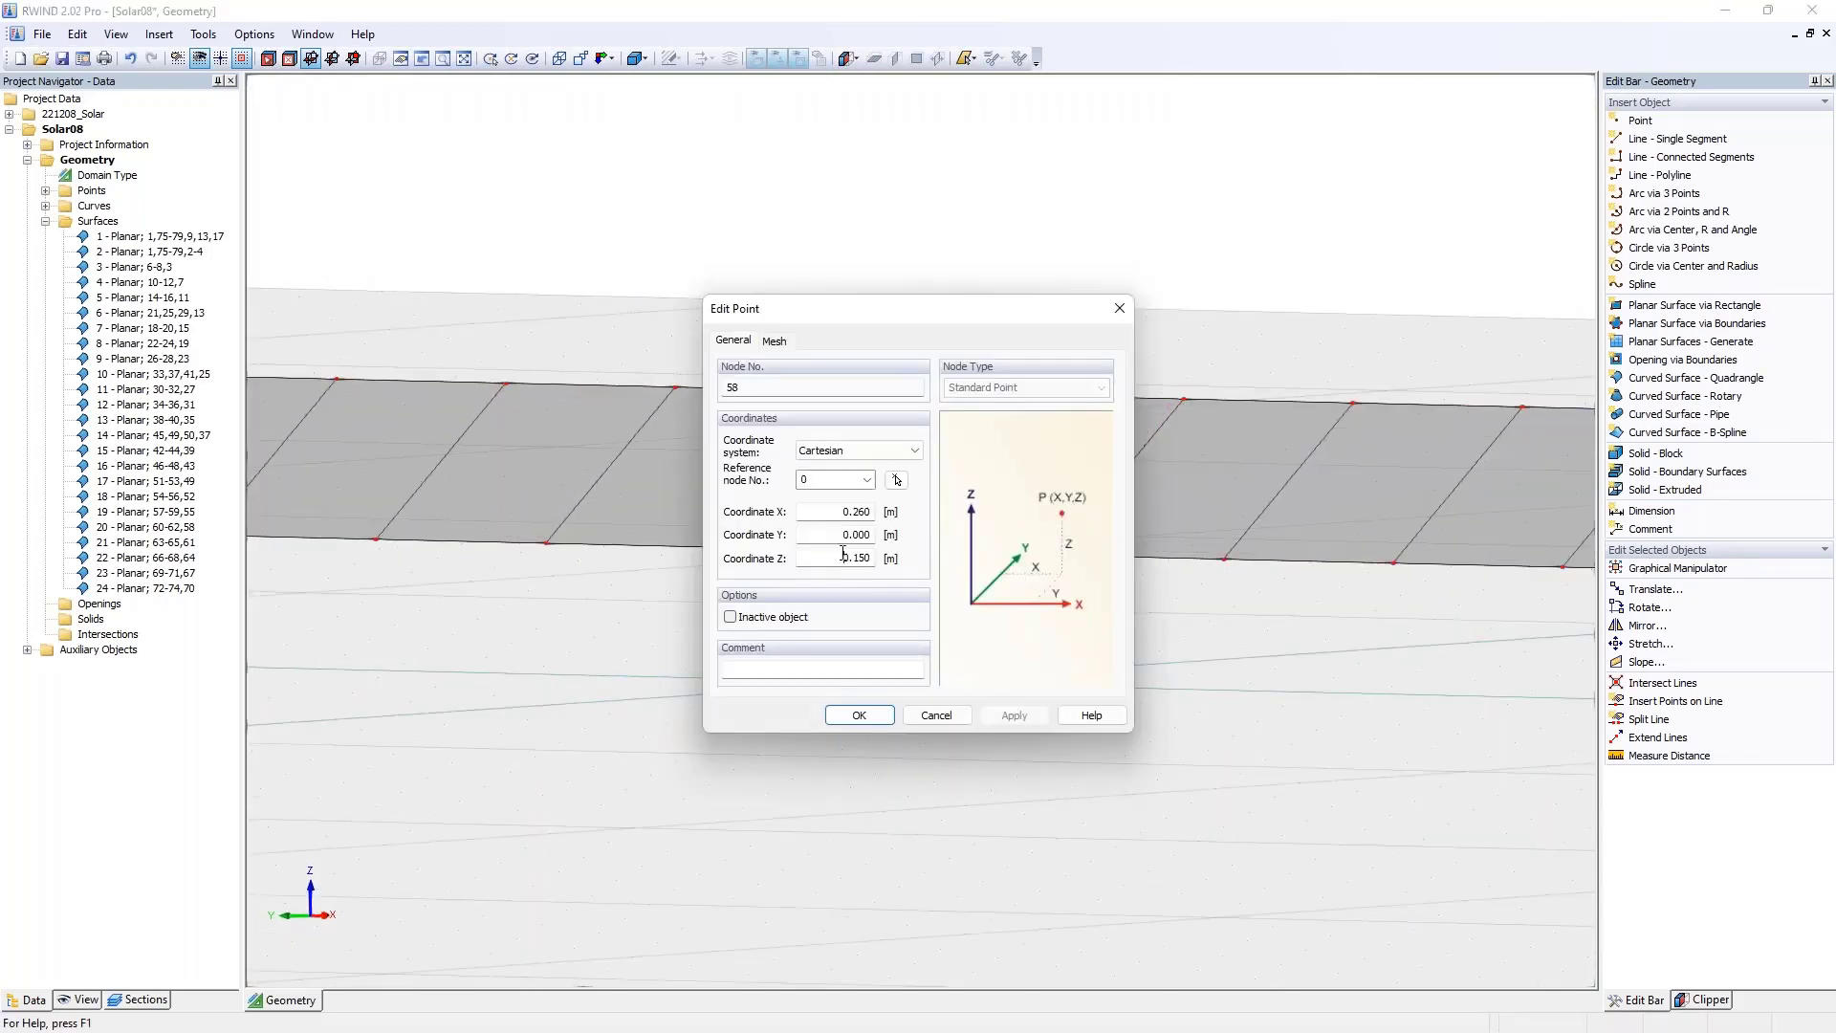
left_click(861, 718)
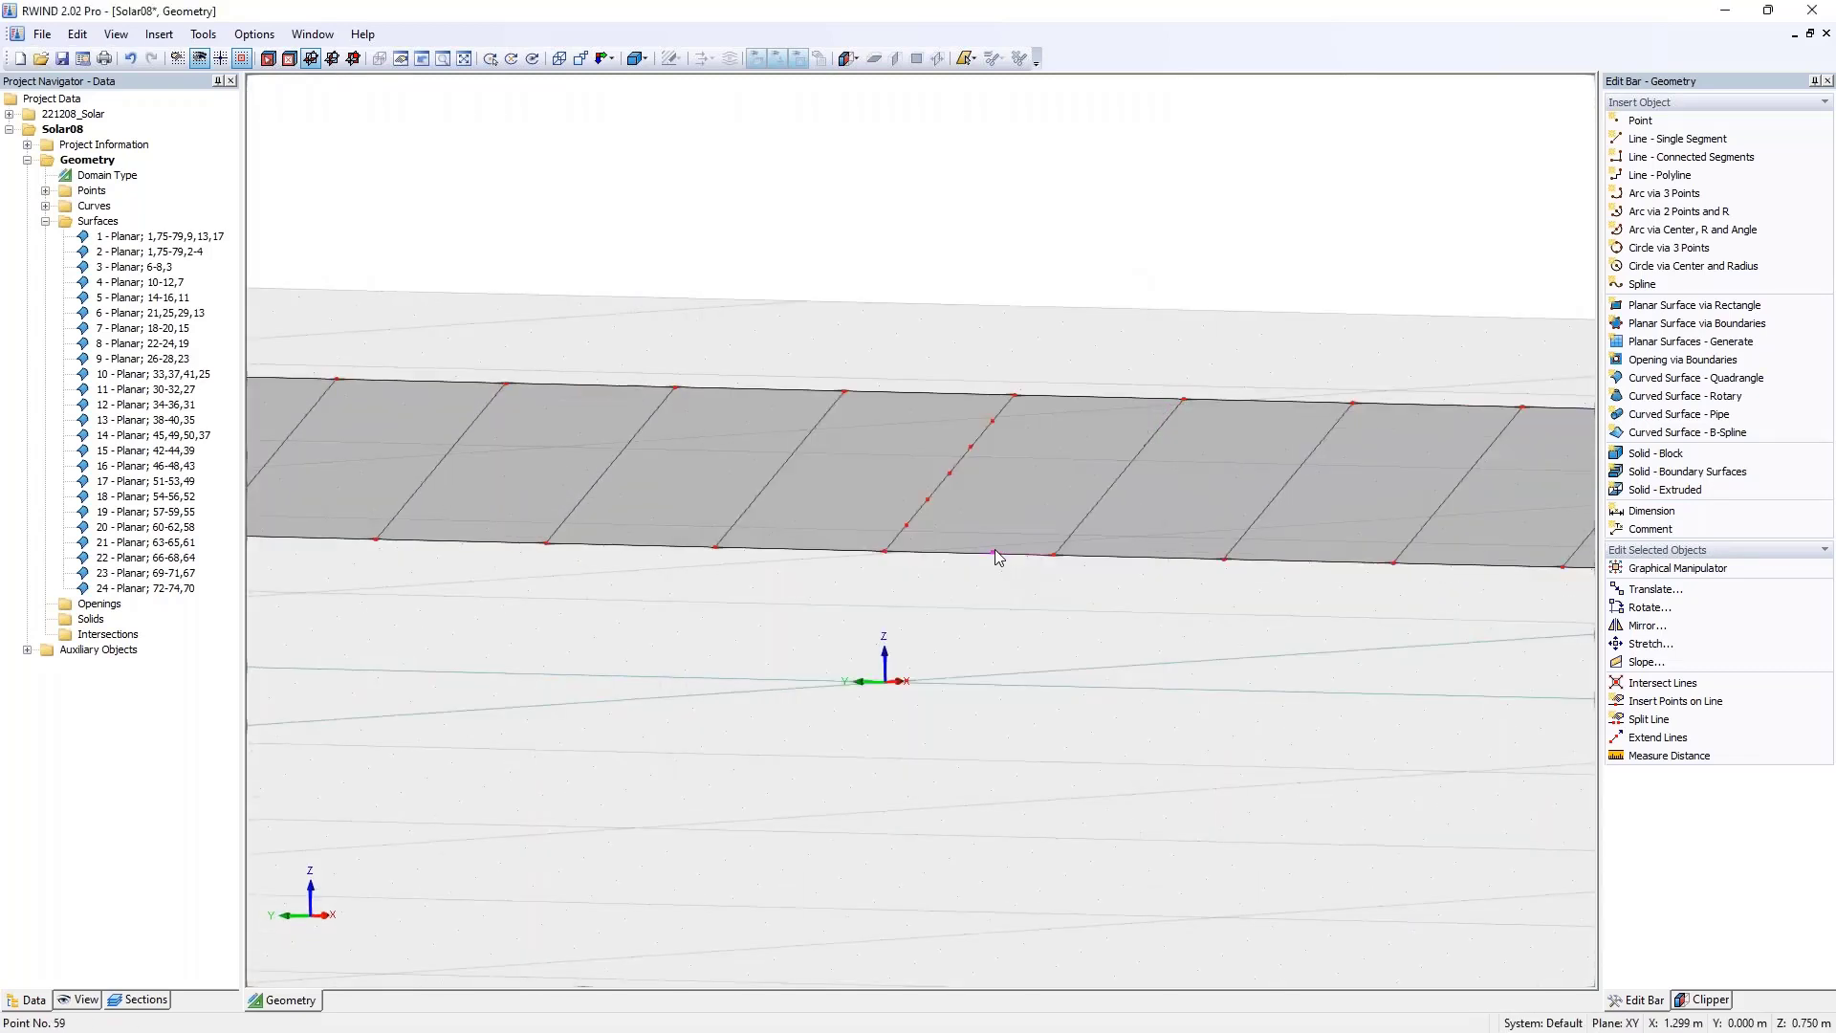
double_click(994, 554)
double_click(845, 557)
type("0")
left_click(876, 715)
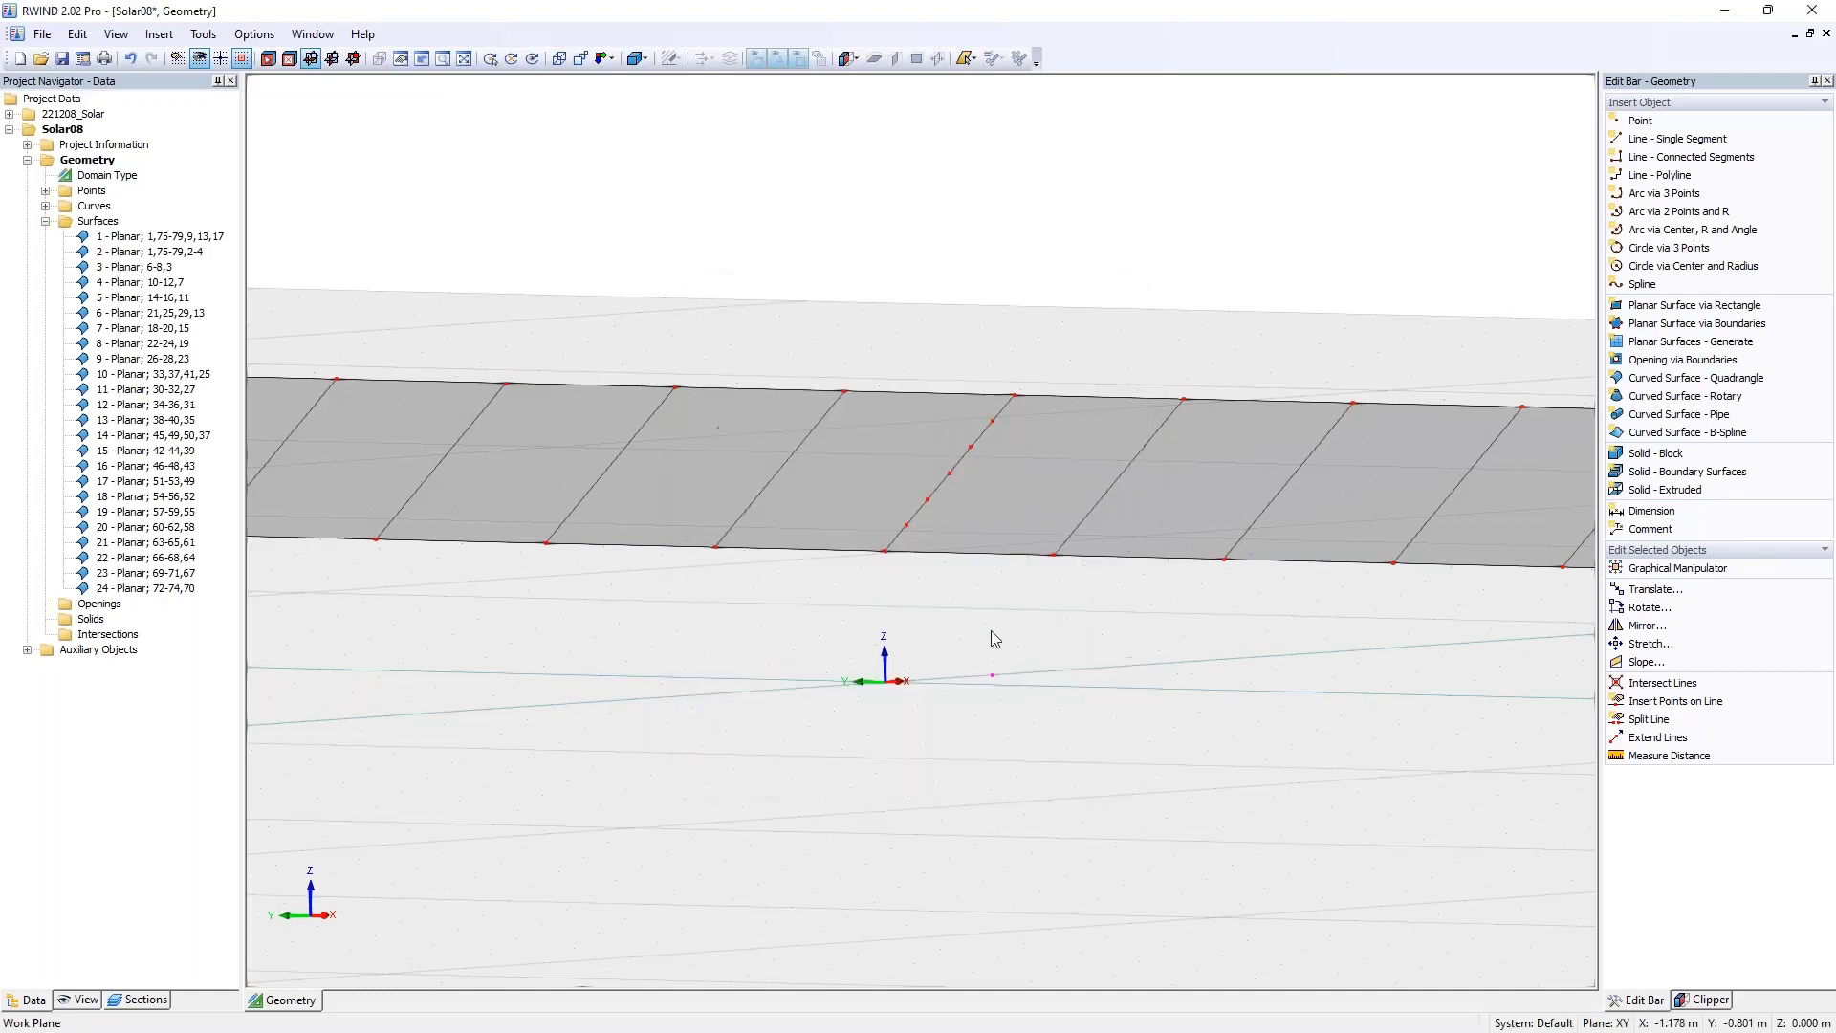
- Copy the ground point farther from the origin by dX 0.1 m and dY -0.1 m
middle_click_drag(1026, 612, 903, 658, "ctrl")
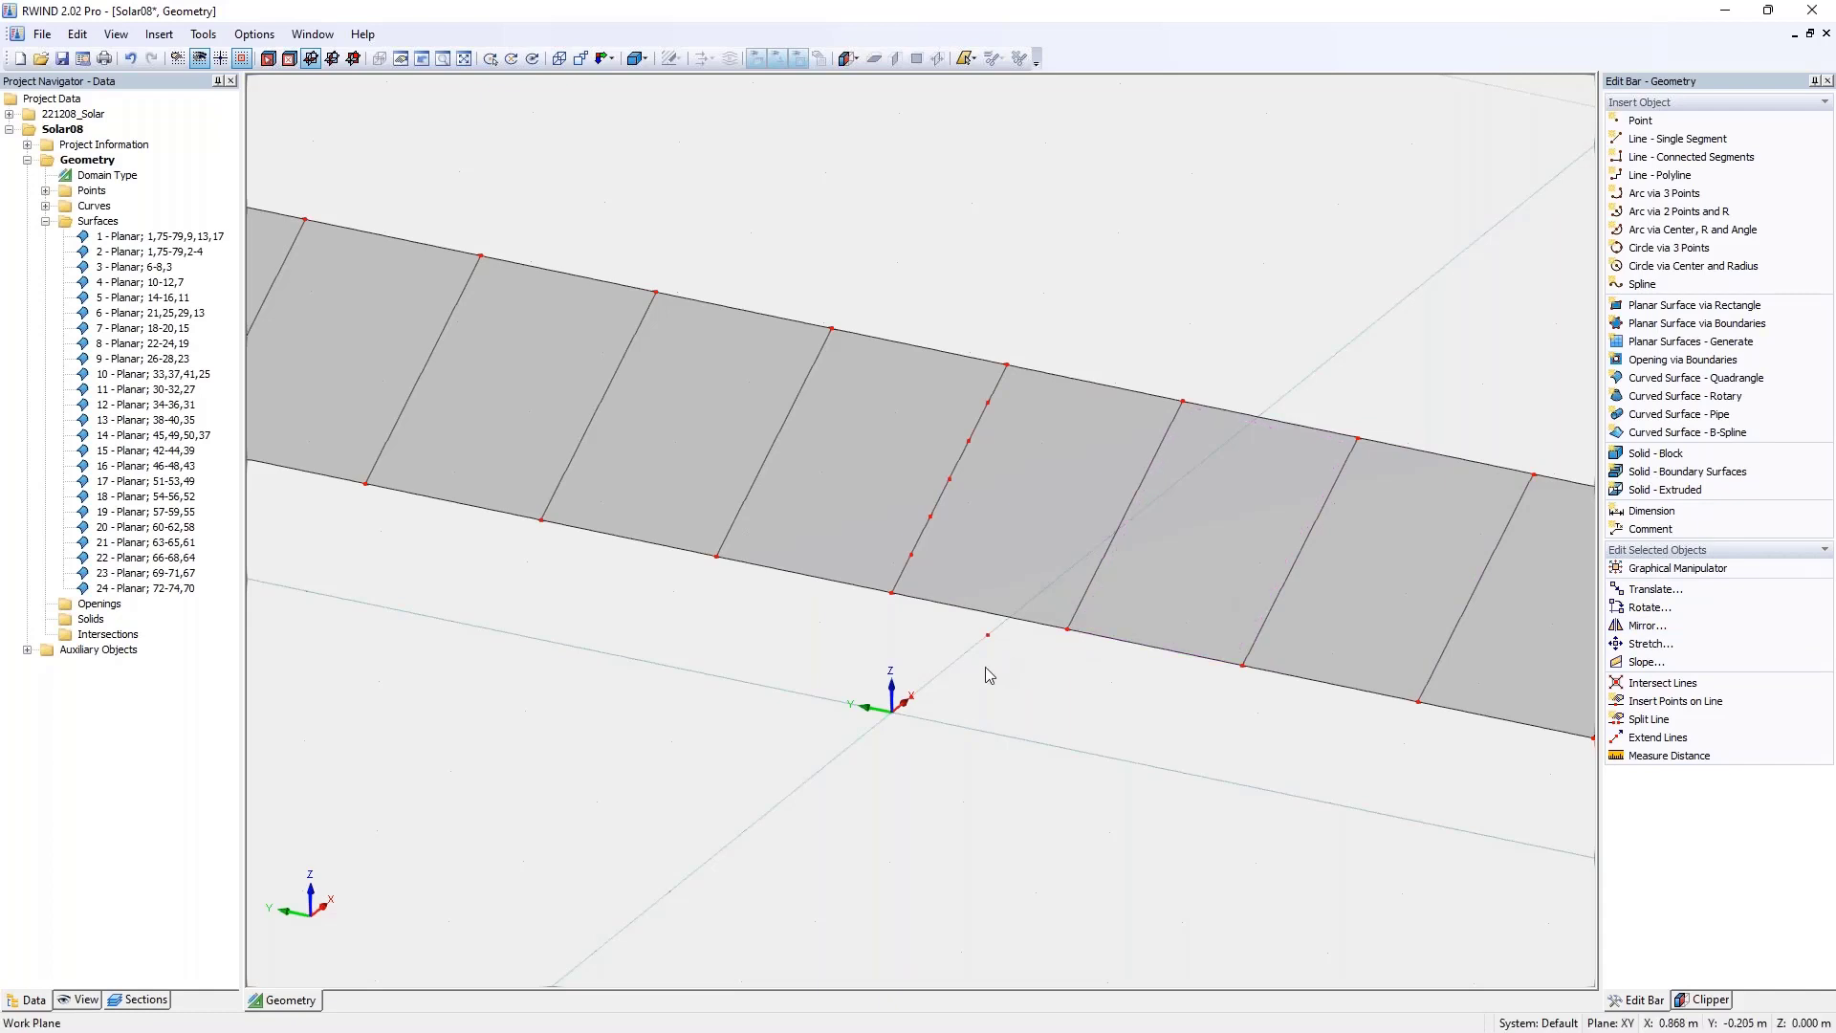
scroll(972, 660, "up", 3)
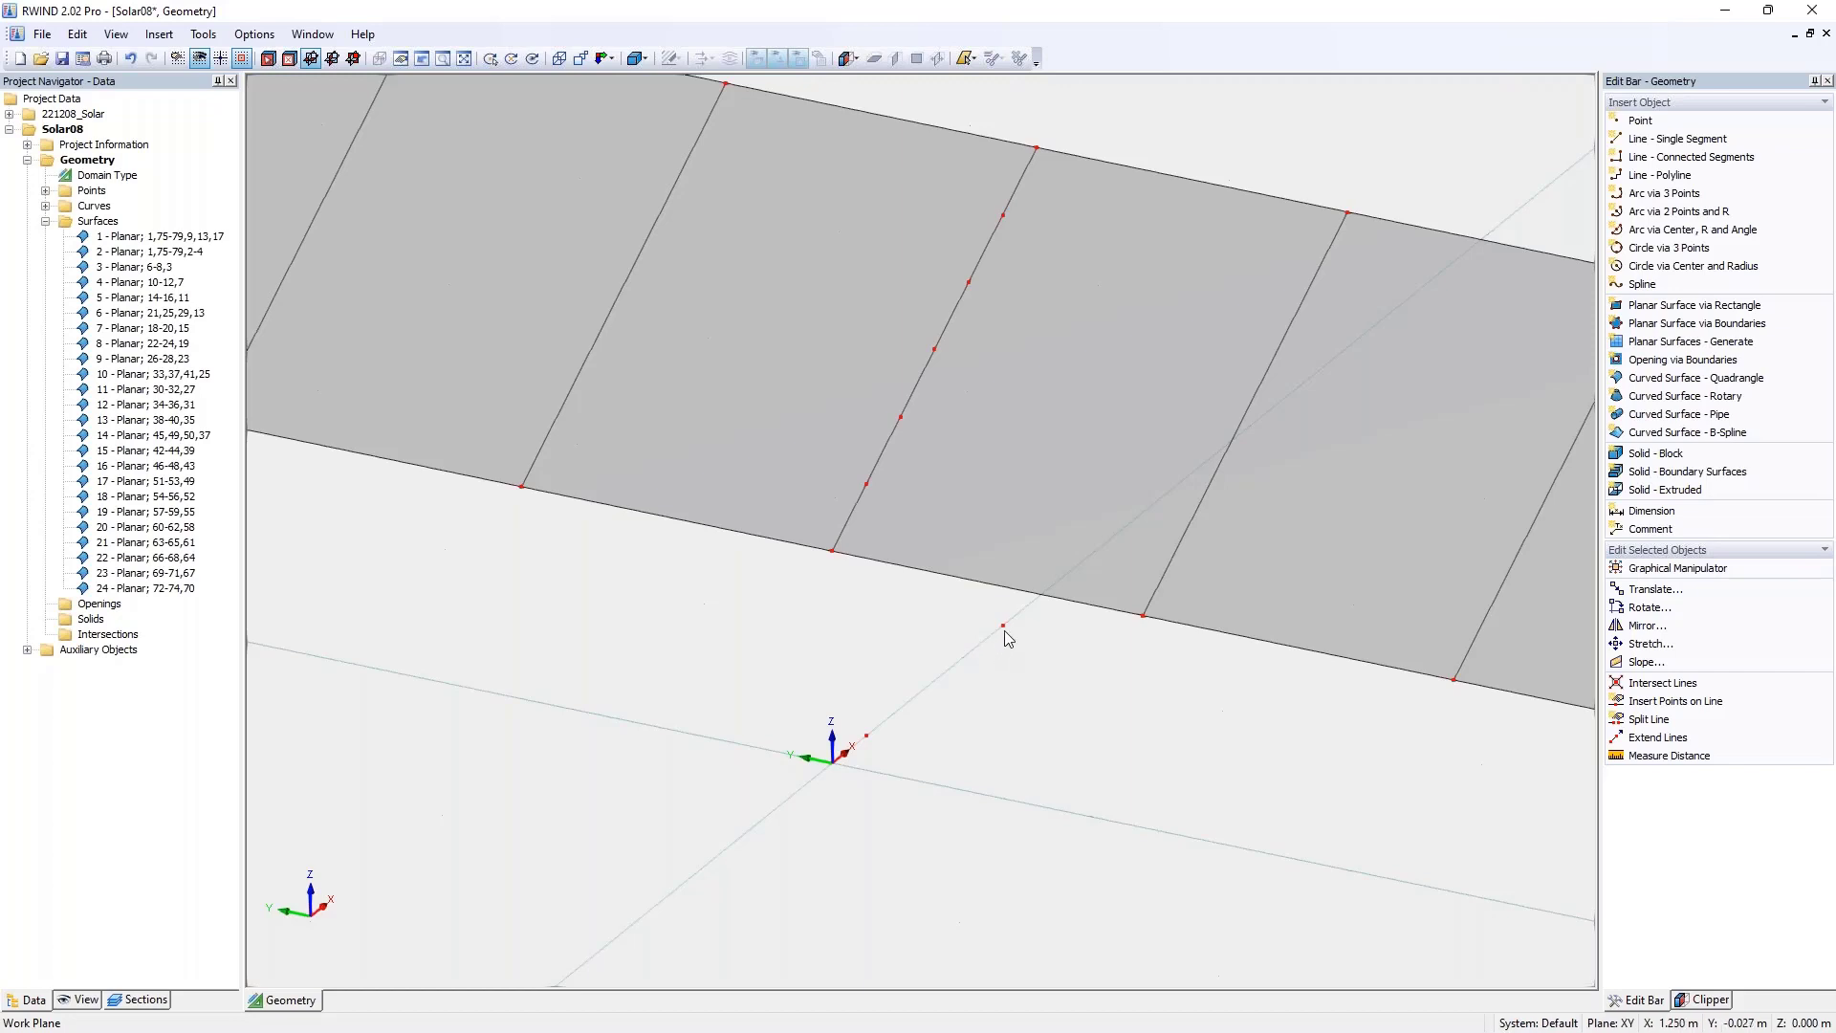
left_click(1003, 625)
key("ctrl+m")
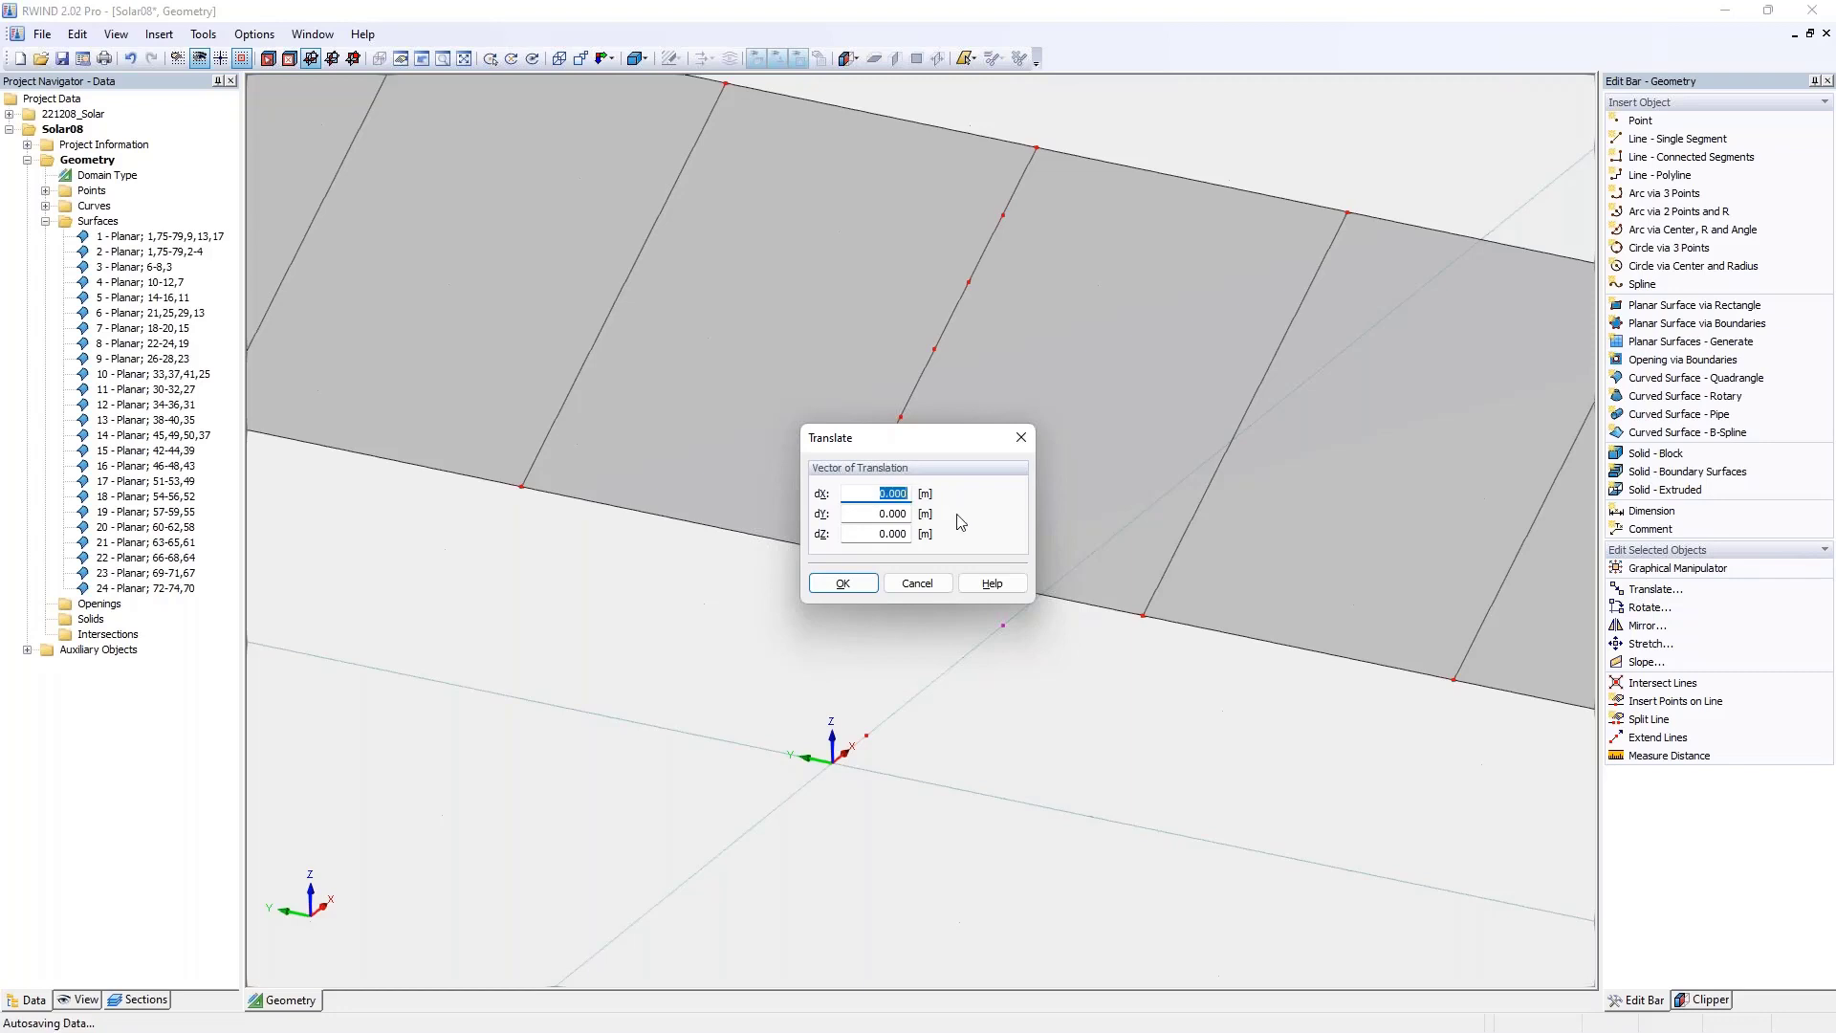
type(".1")
key("Tab")
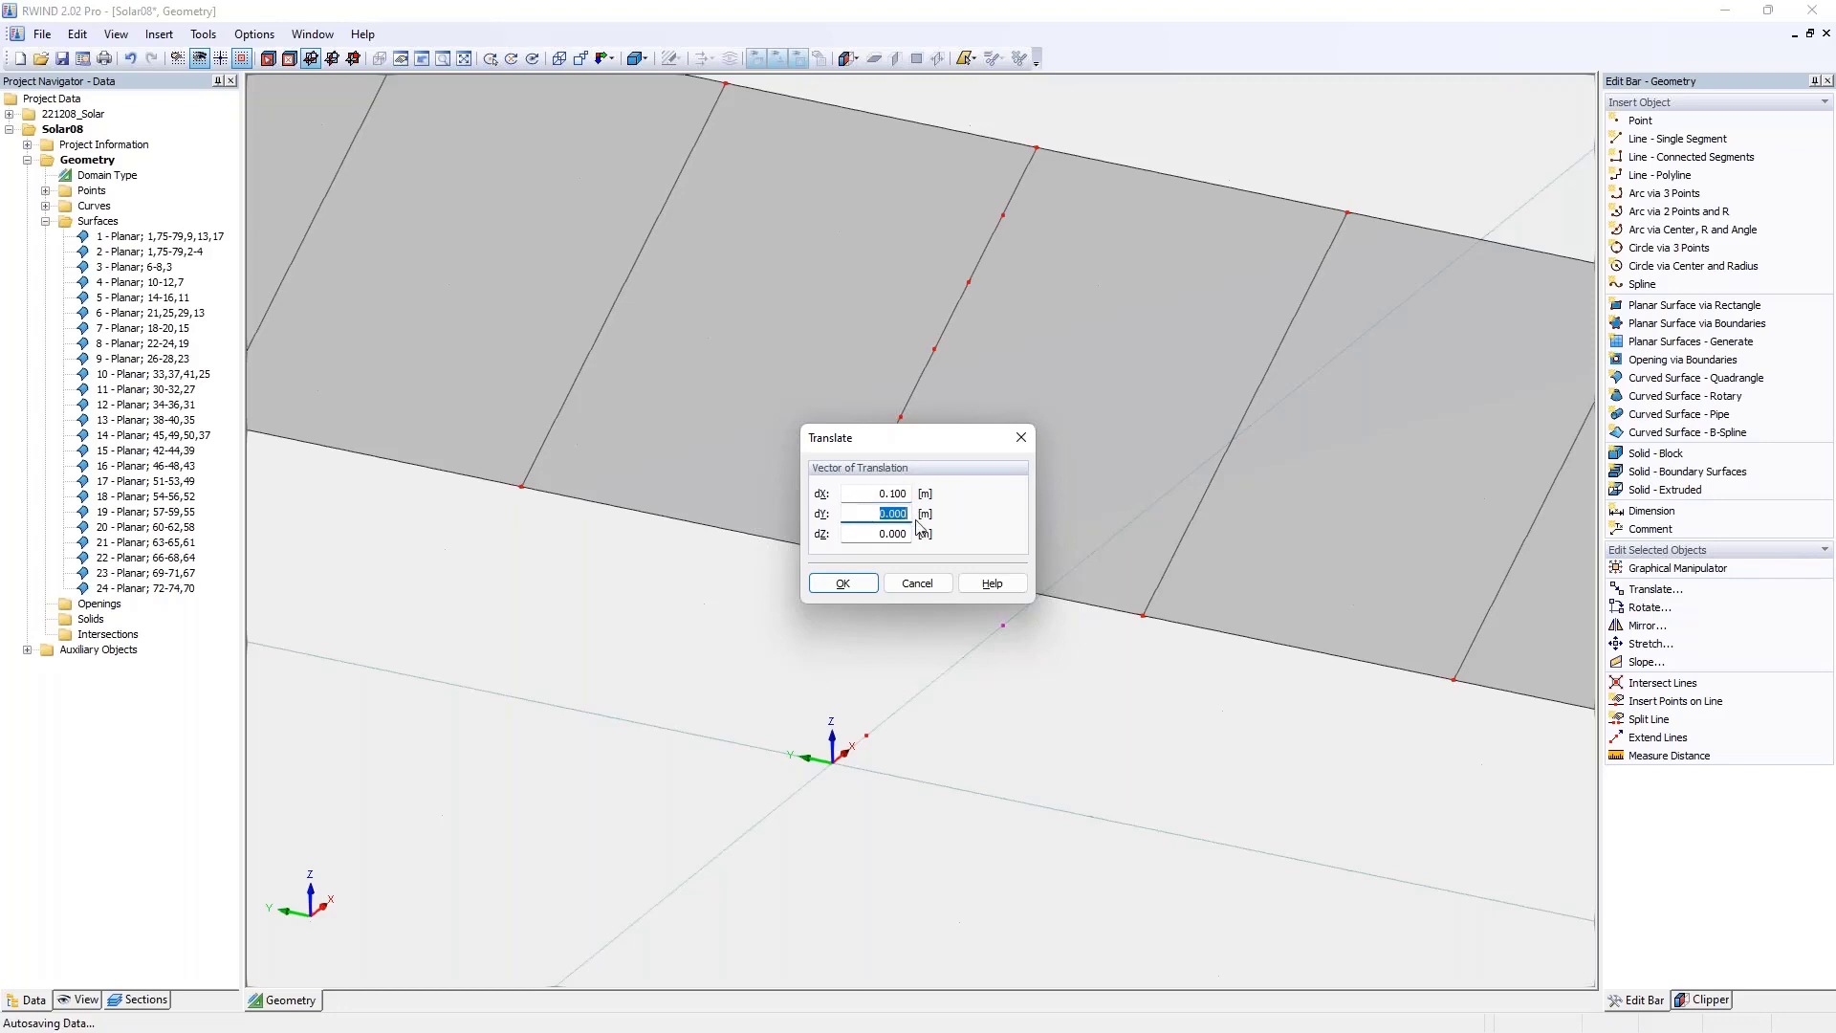
type("-.1")
key("Tab")
key("Return")
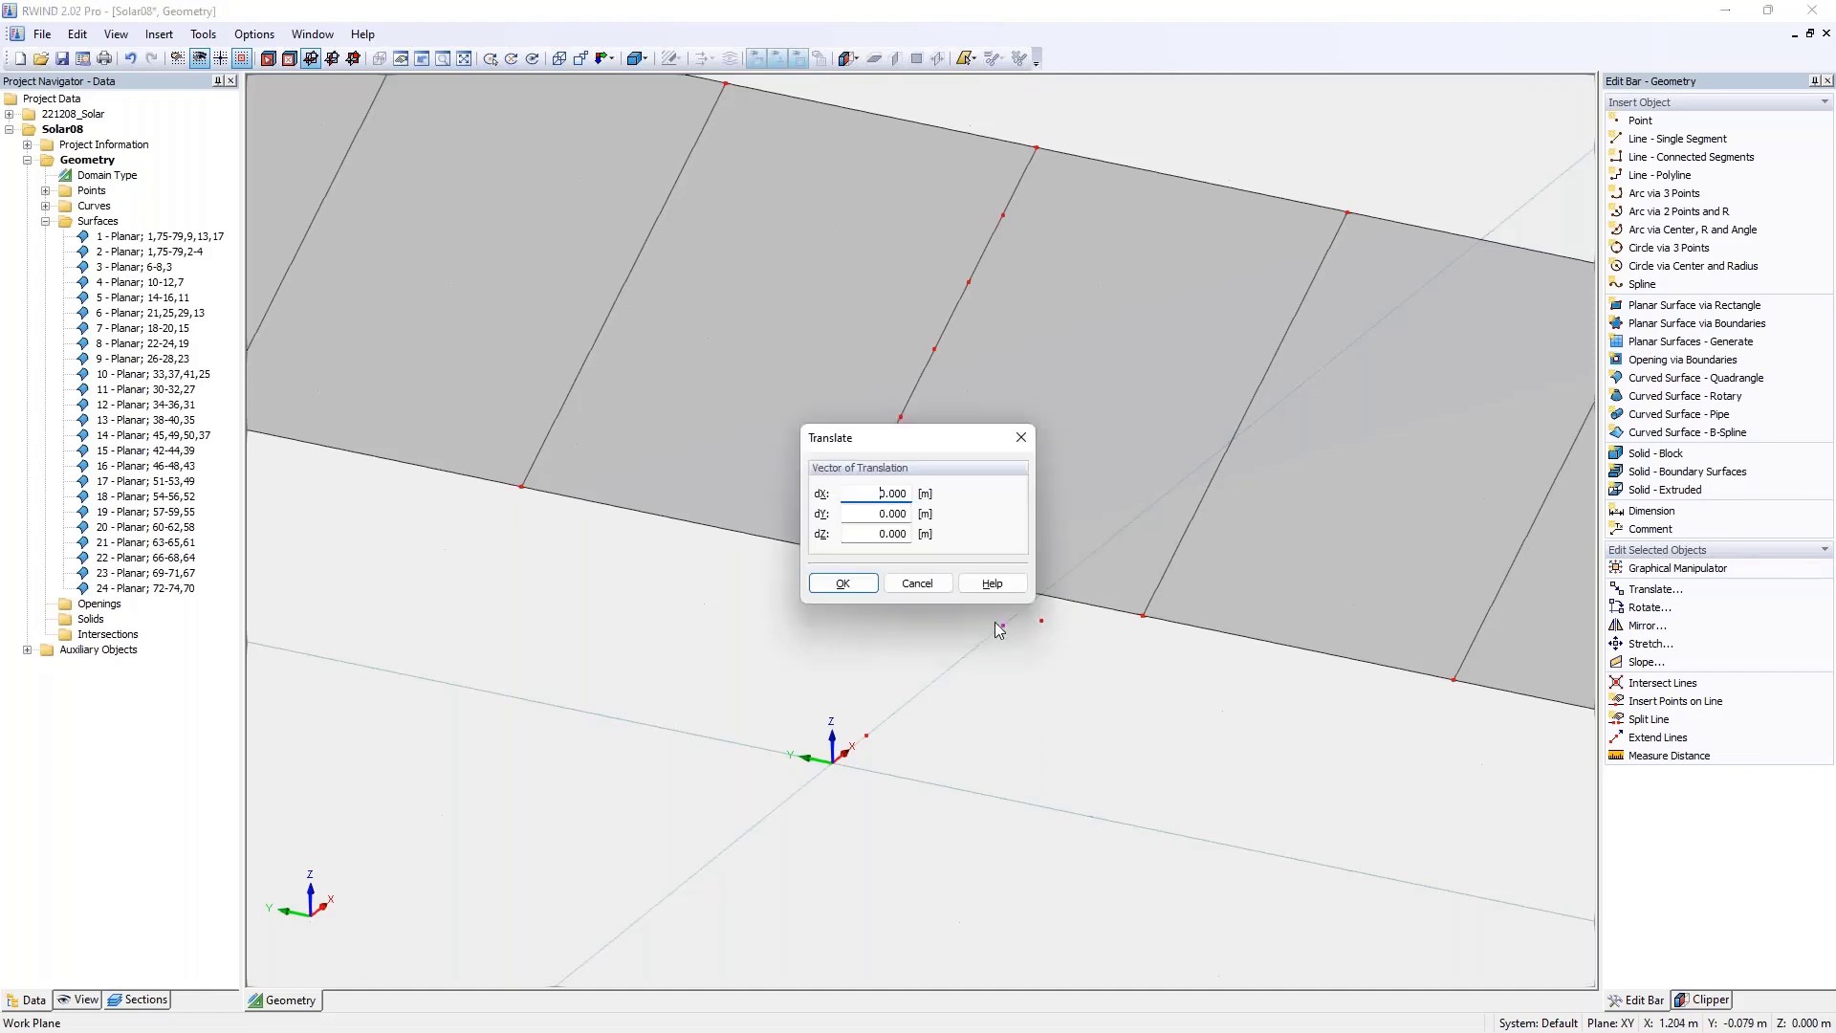
- Copy the same far ground point by dX -0.1 m and dY 0.1 m
type("-,1")
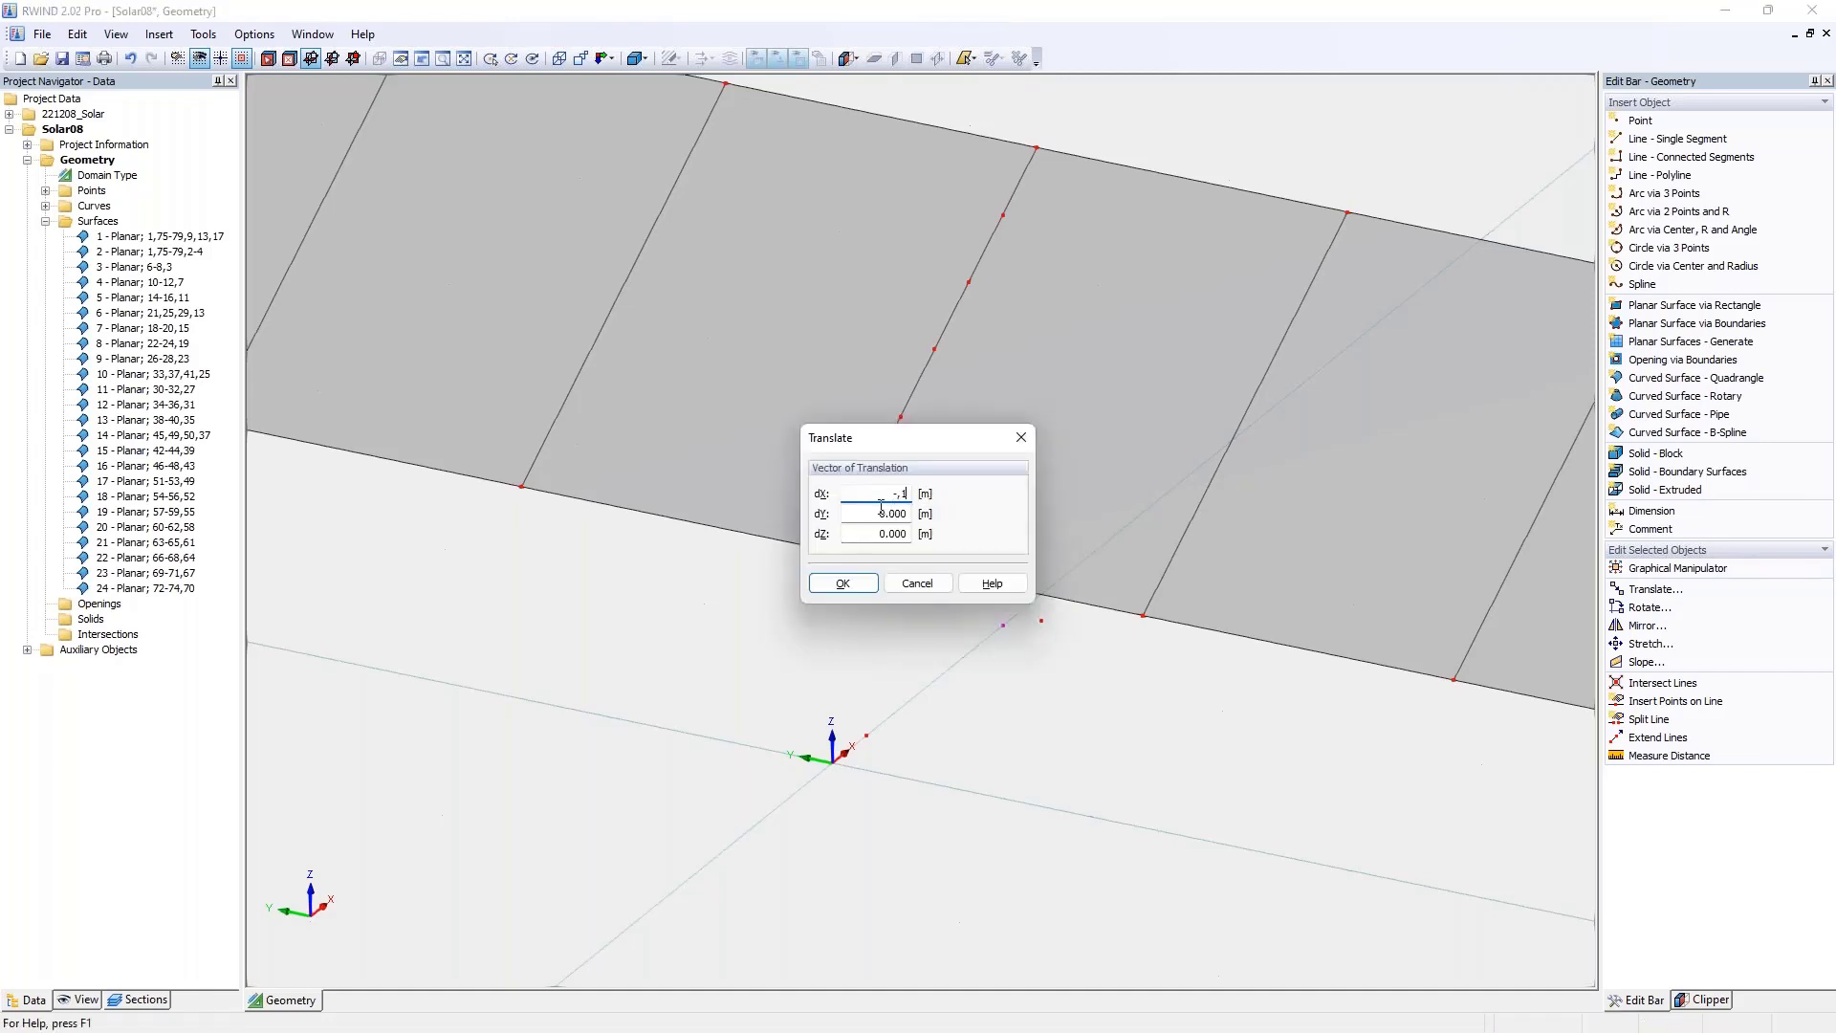
key("Tab")
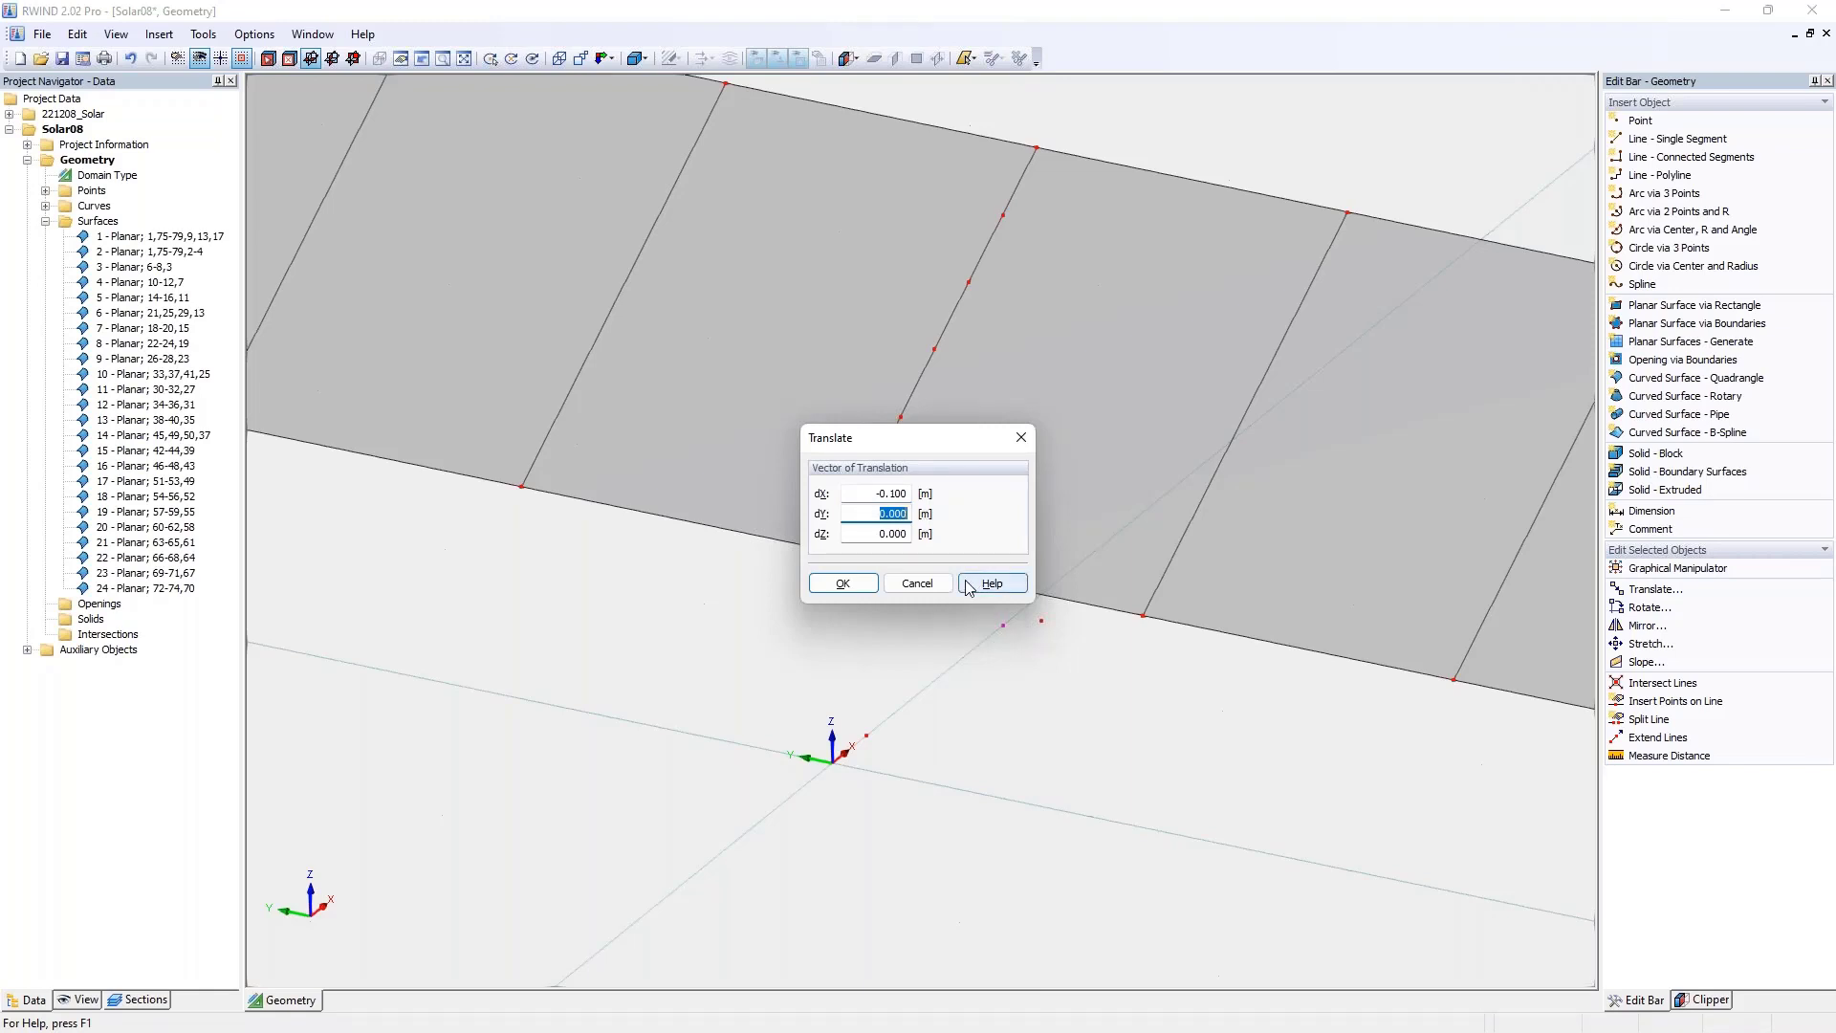
type(",1")
key("Tab")
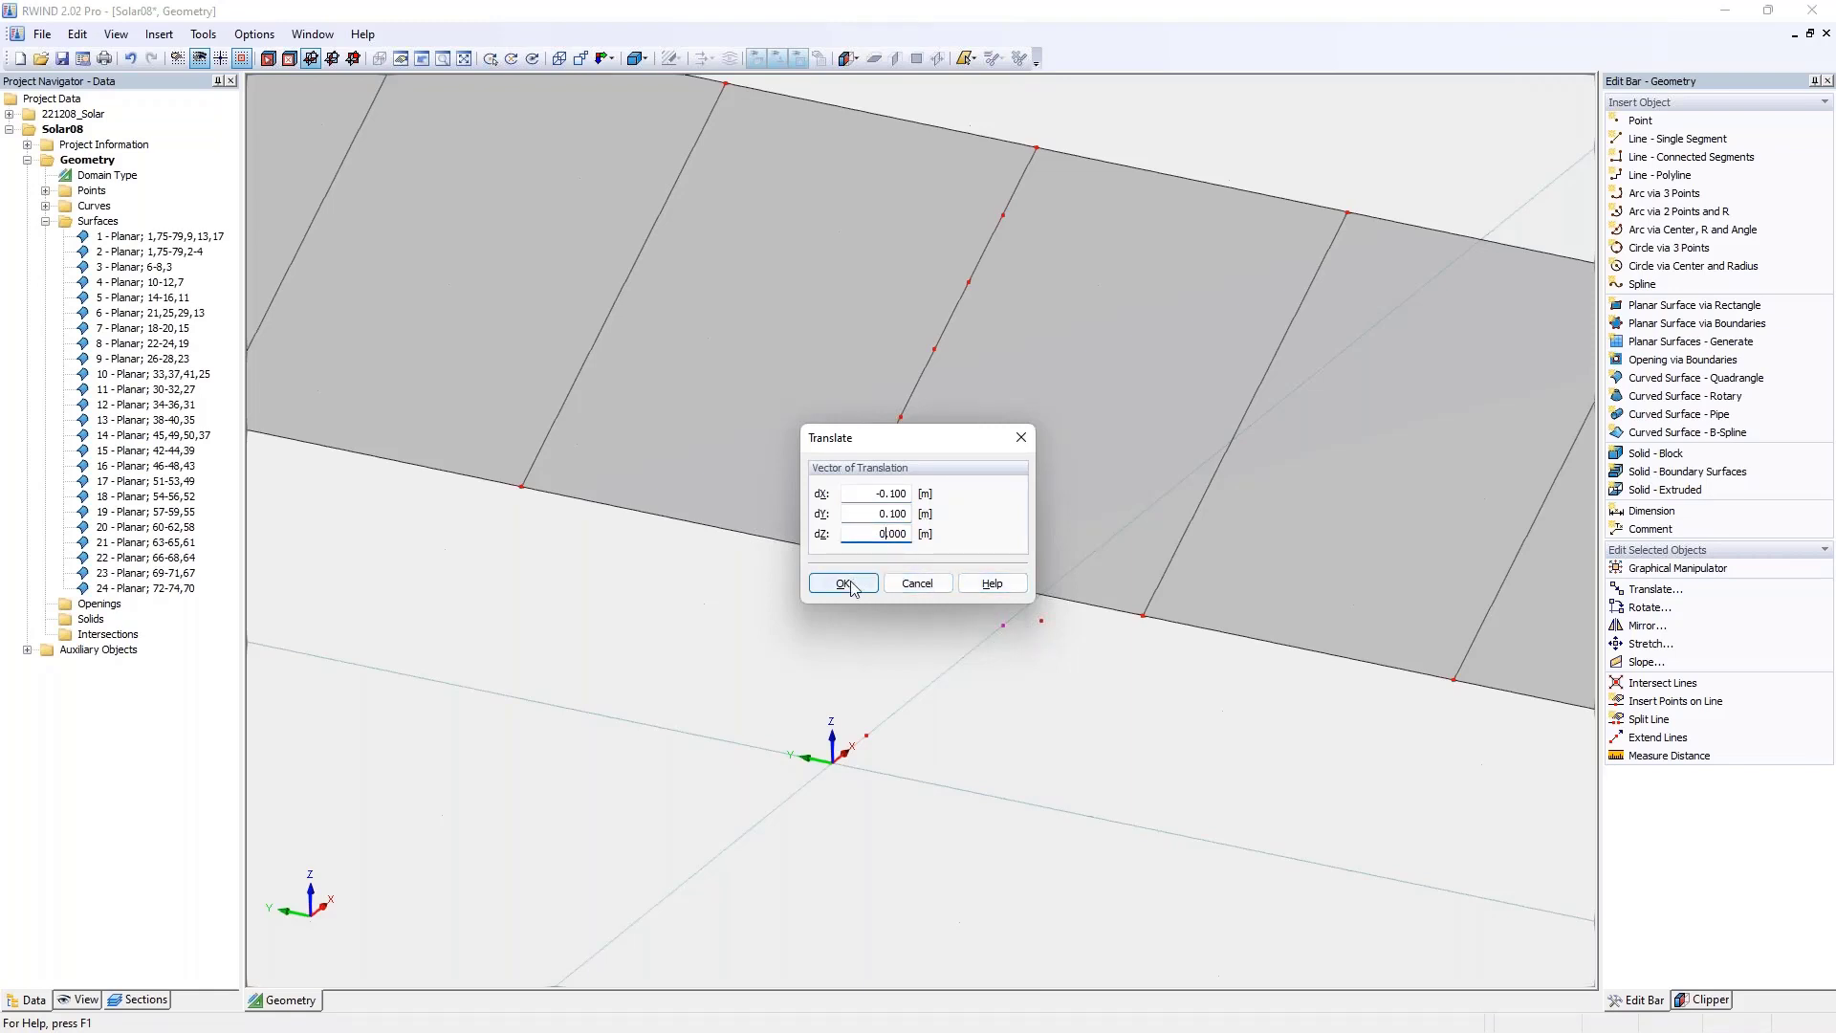
left_click(843, 583)
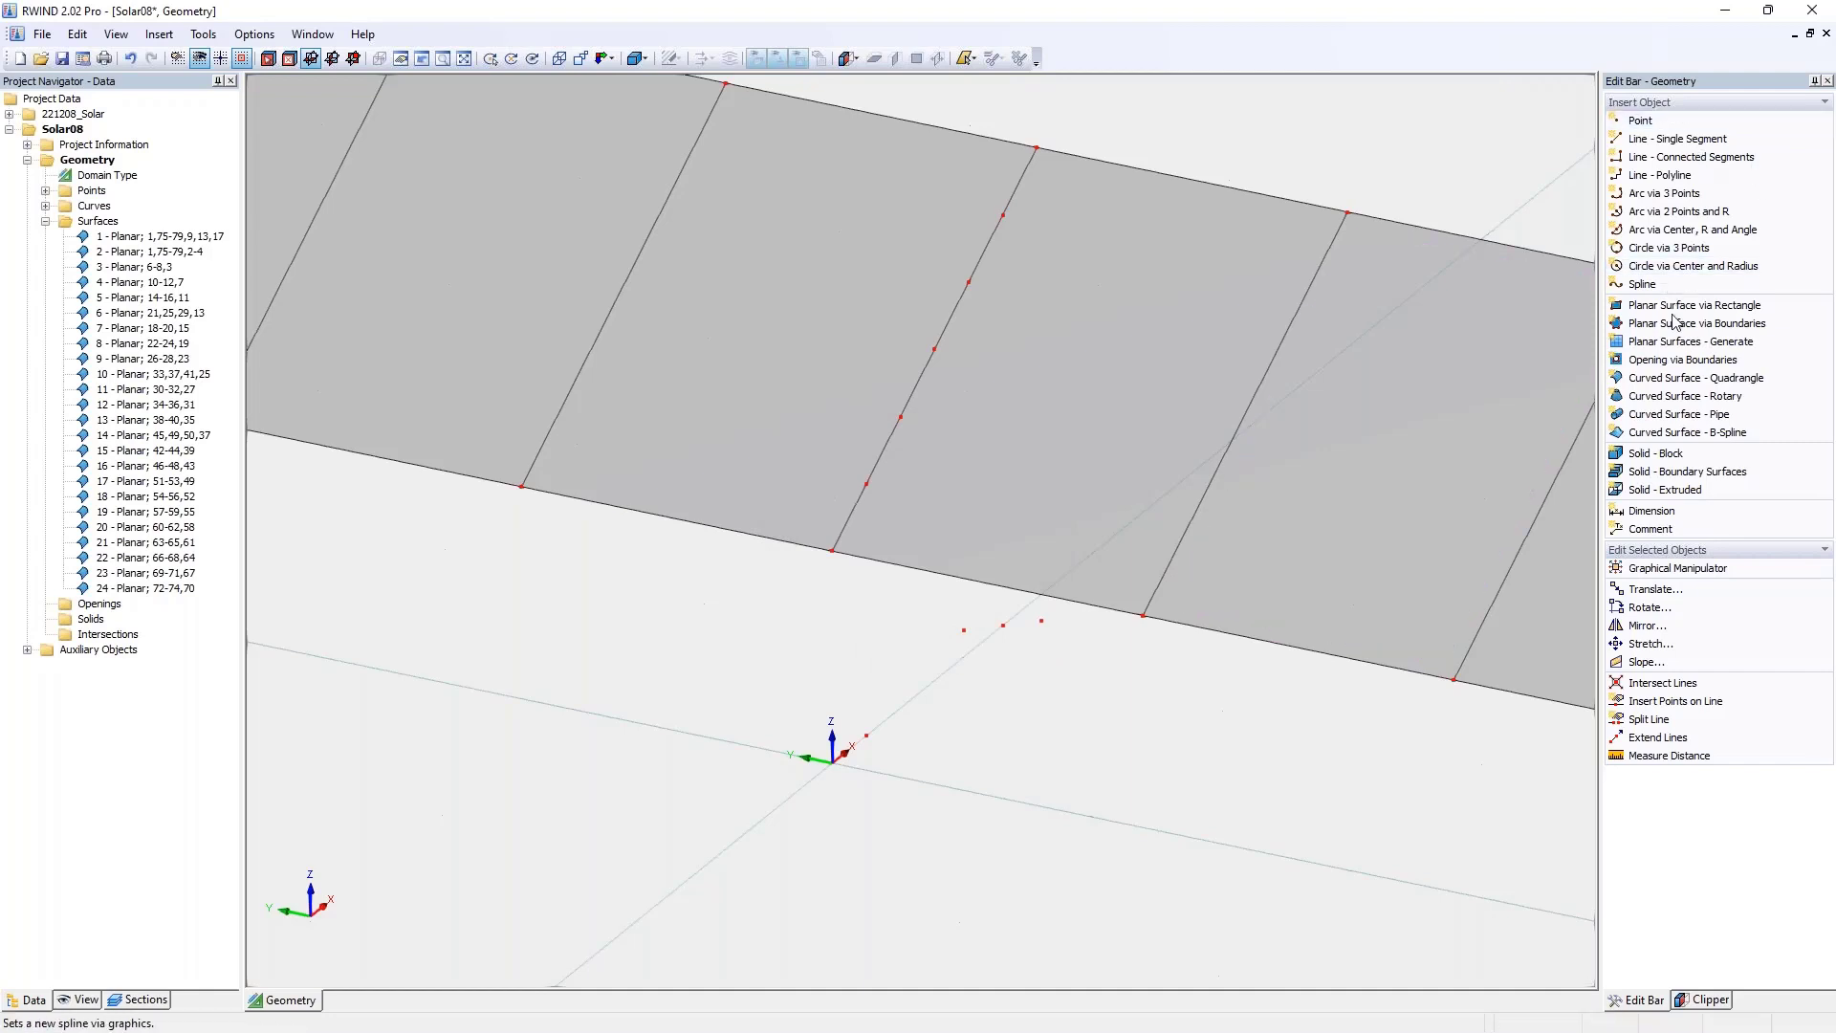
- Insert a rectangular planar surface using the two offset points around the far ground point as opposite corners
left_click(1692, 305)
left_click(964, 629)
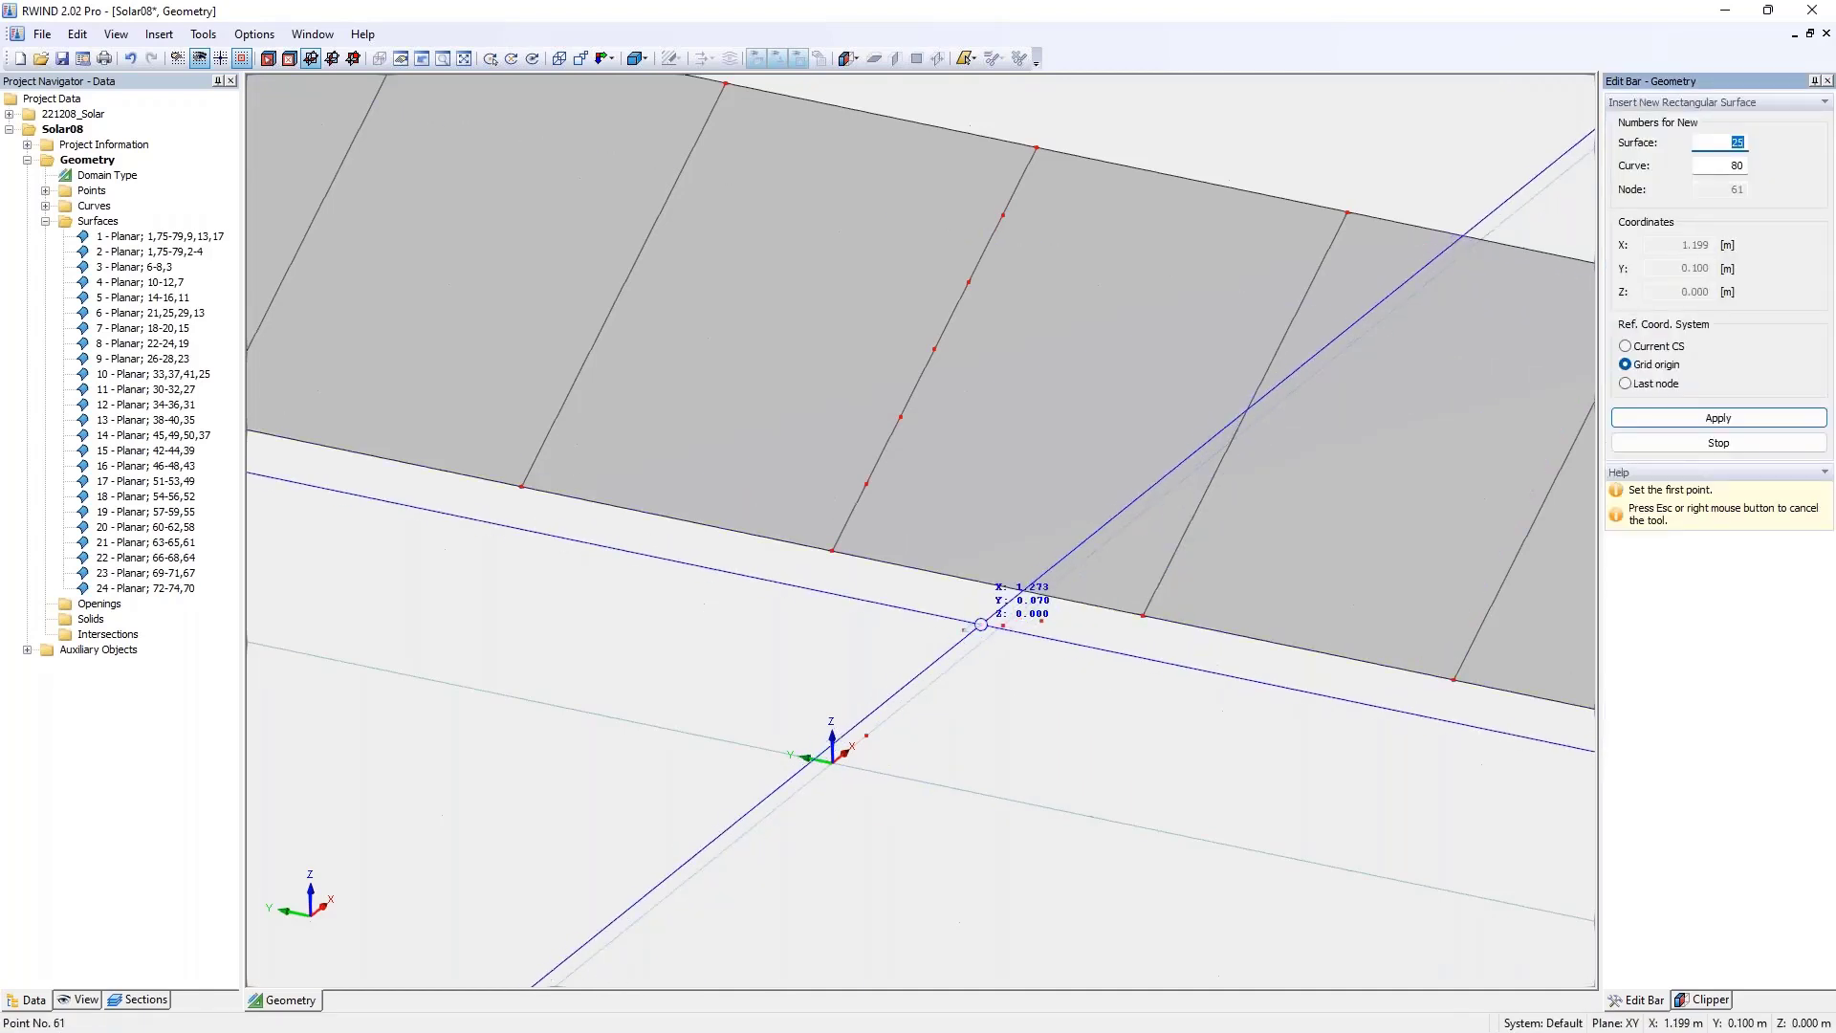
left_click(1042, 620)
right_click(1023, 644)
- Copy the small square surface onto the other ground point near the origin
left_click(1015, 634)
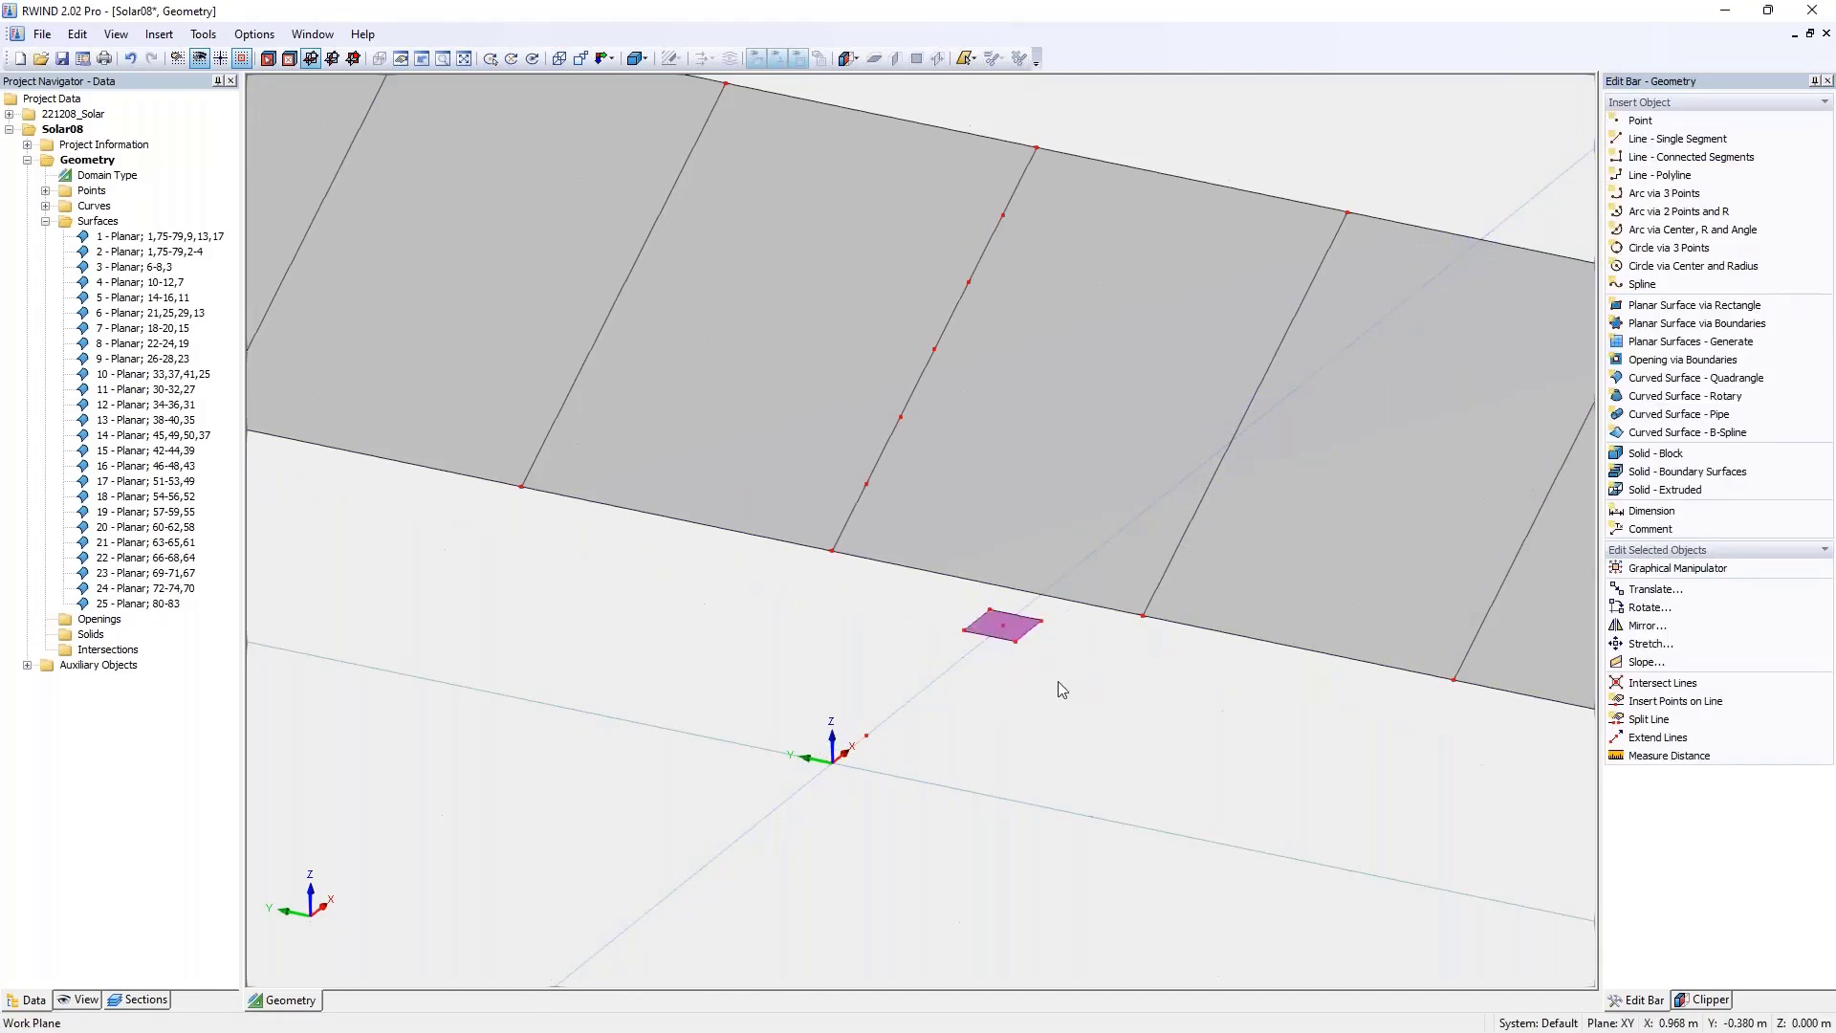
scroll(1012, 656, "up", 3)
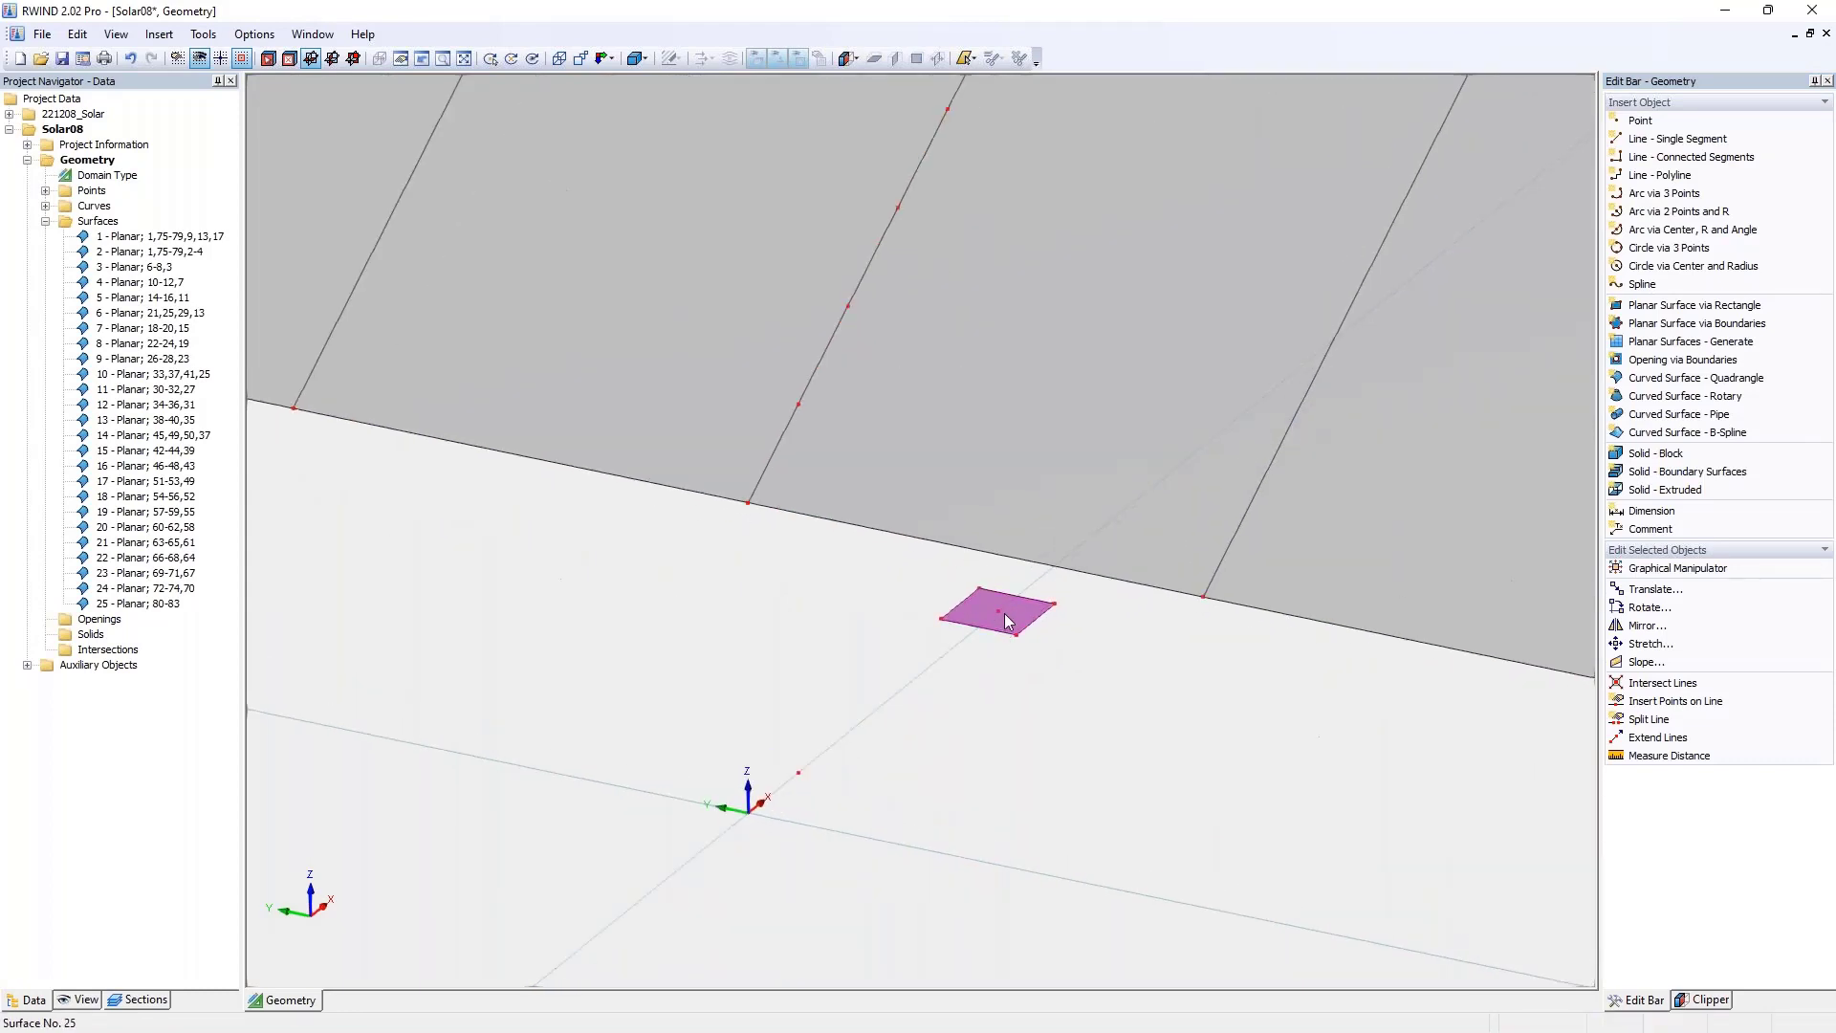
left_click_drag(985, 633, 803, 775, "ctrl")
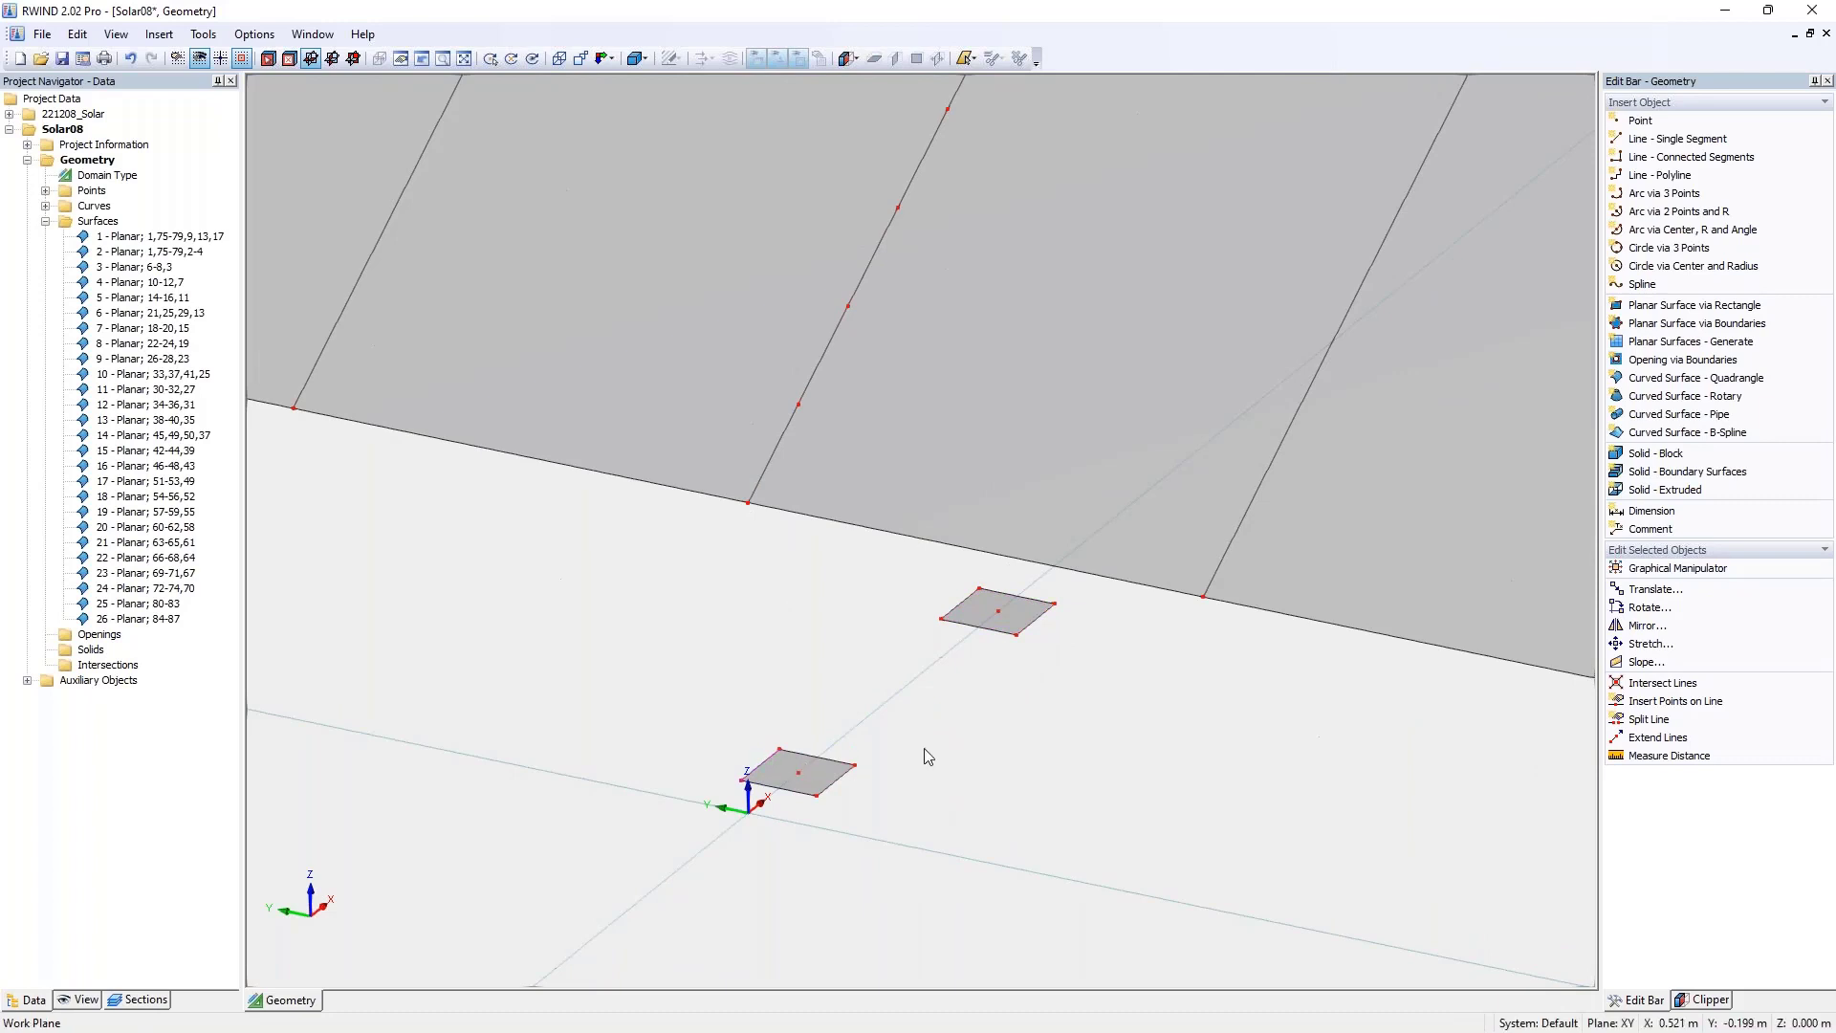
- Extrude both square ground surfaces into solids 1.9 m high, perpendicular to the surface
middle_click_drag(924, 748, 747, 653, "ctrl")
left_click_drag(716, 635, 1150, 840)
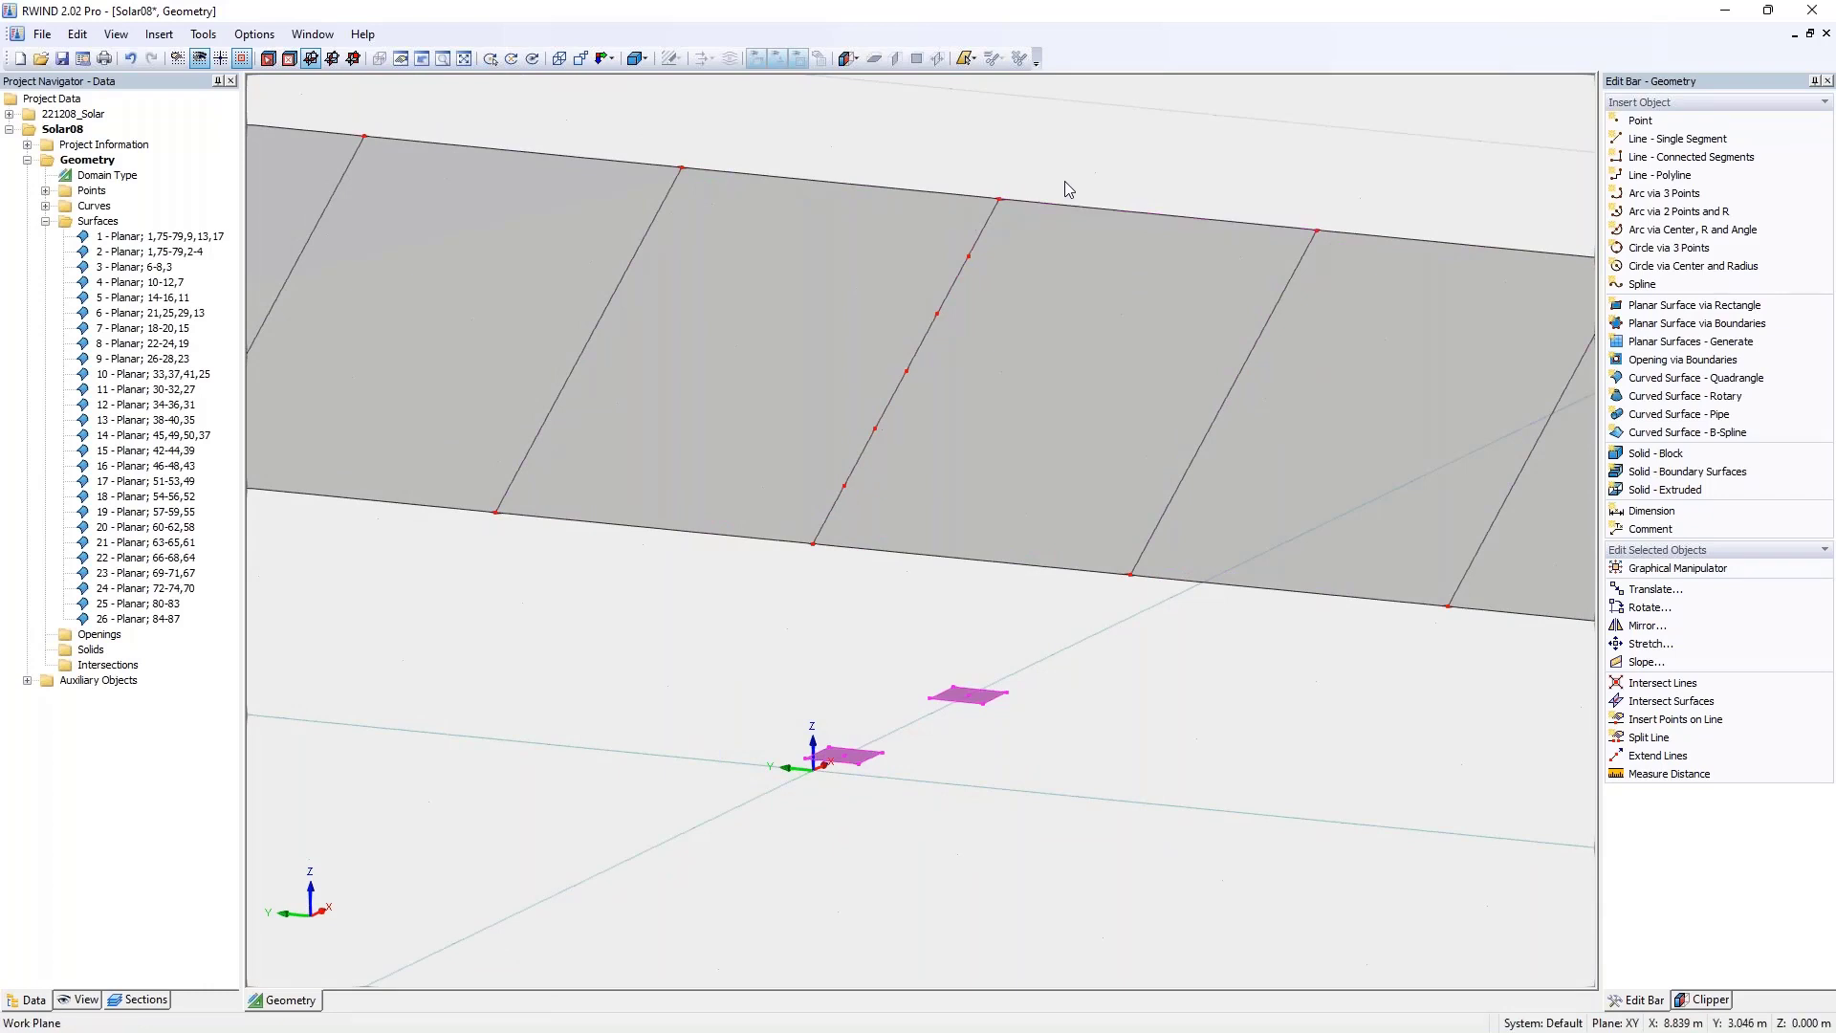
left_click(1664, 490)
scroll(1069, 478, "down", 2)
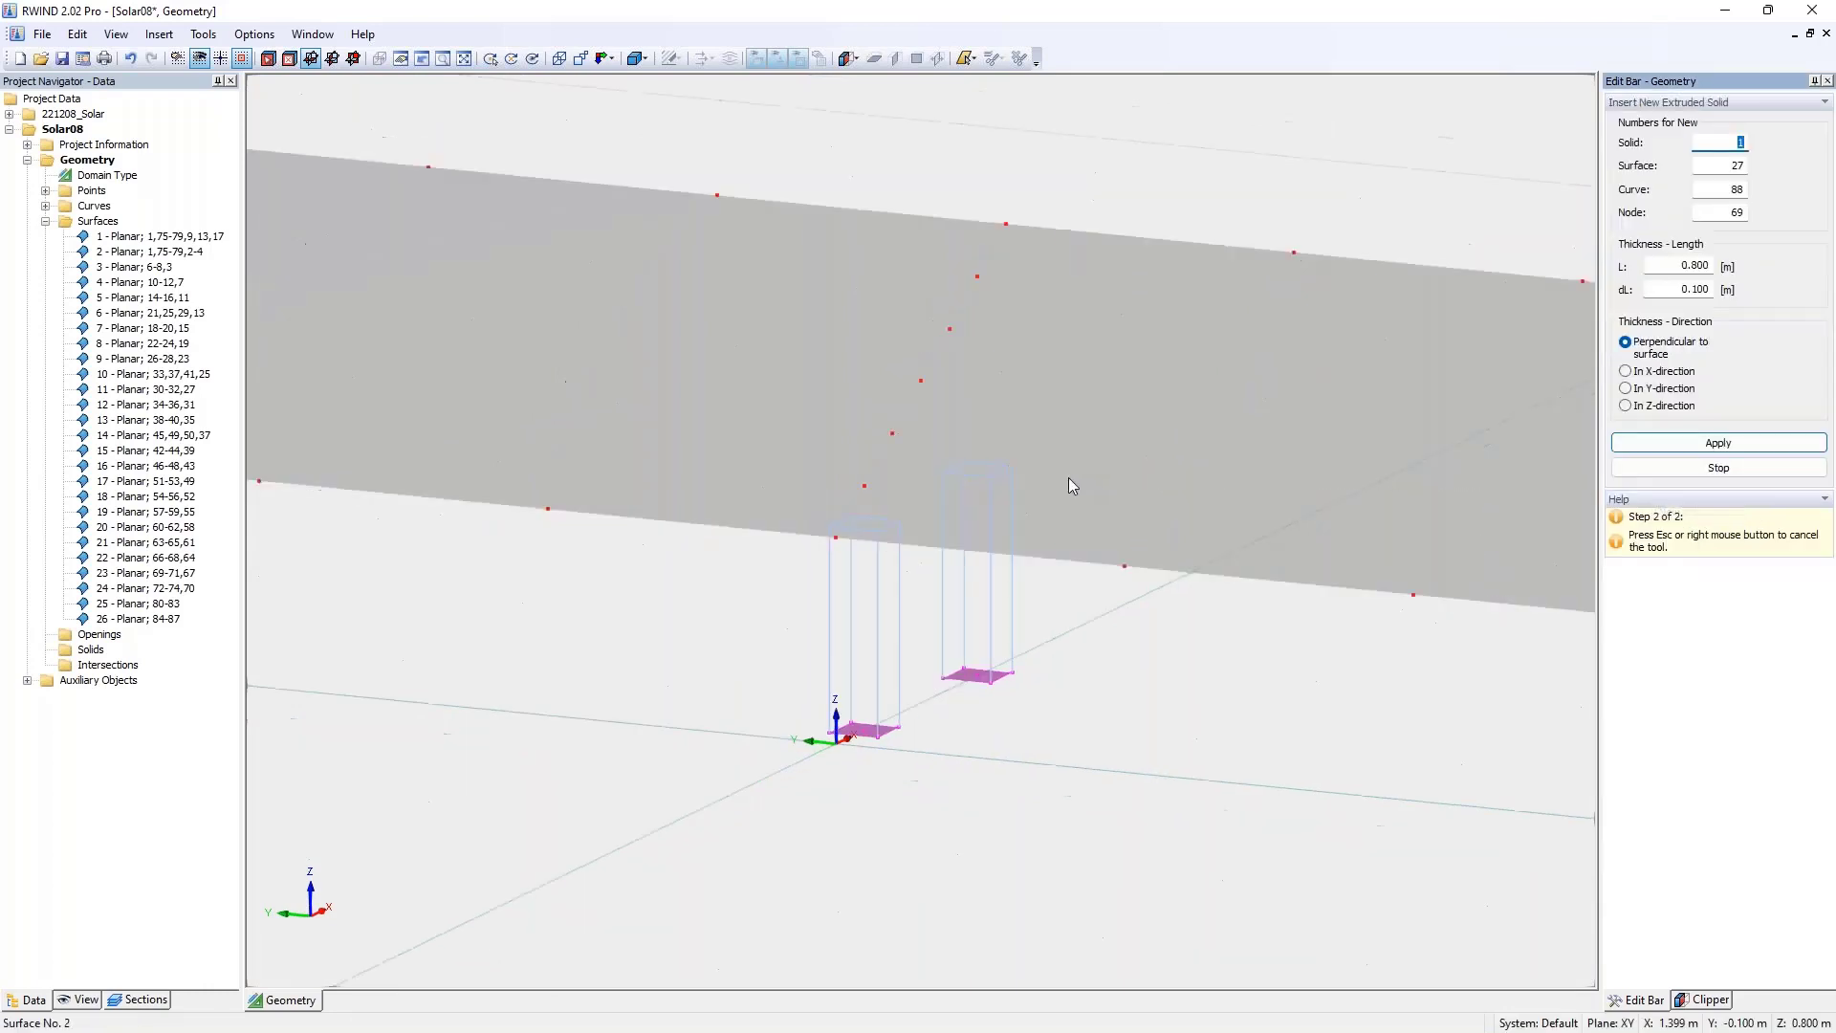
middle_click_drag(1058, 233, 1098, 188, "ctrl")
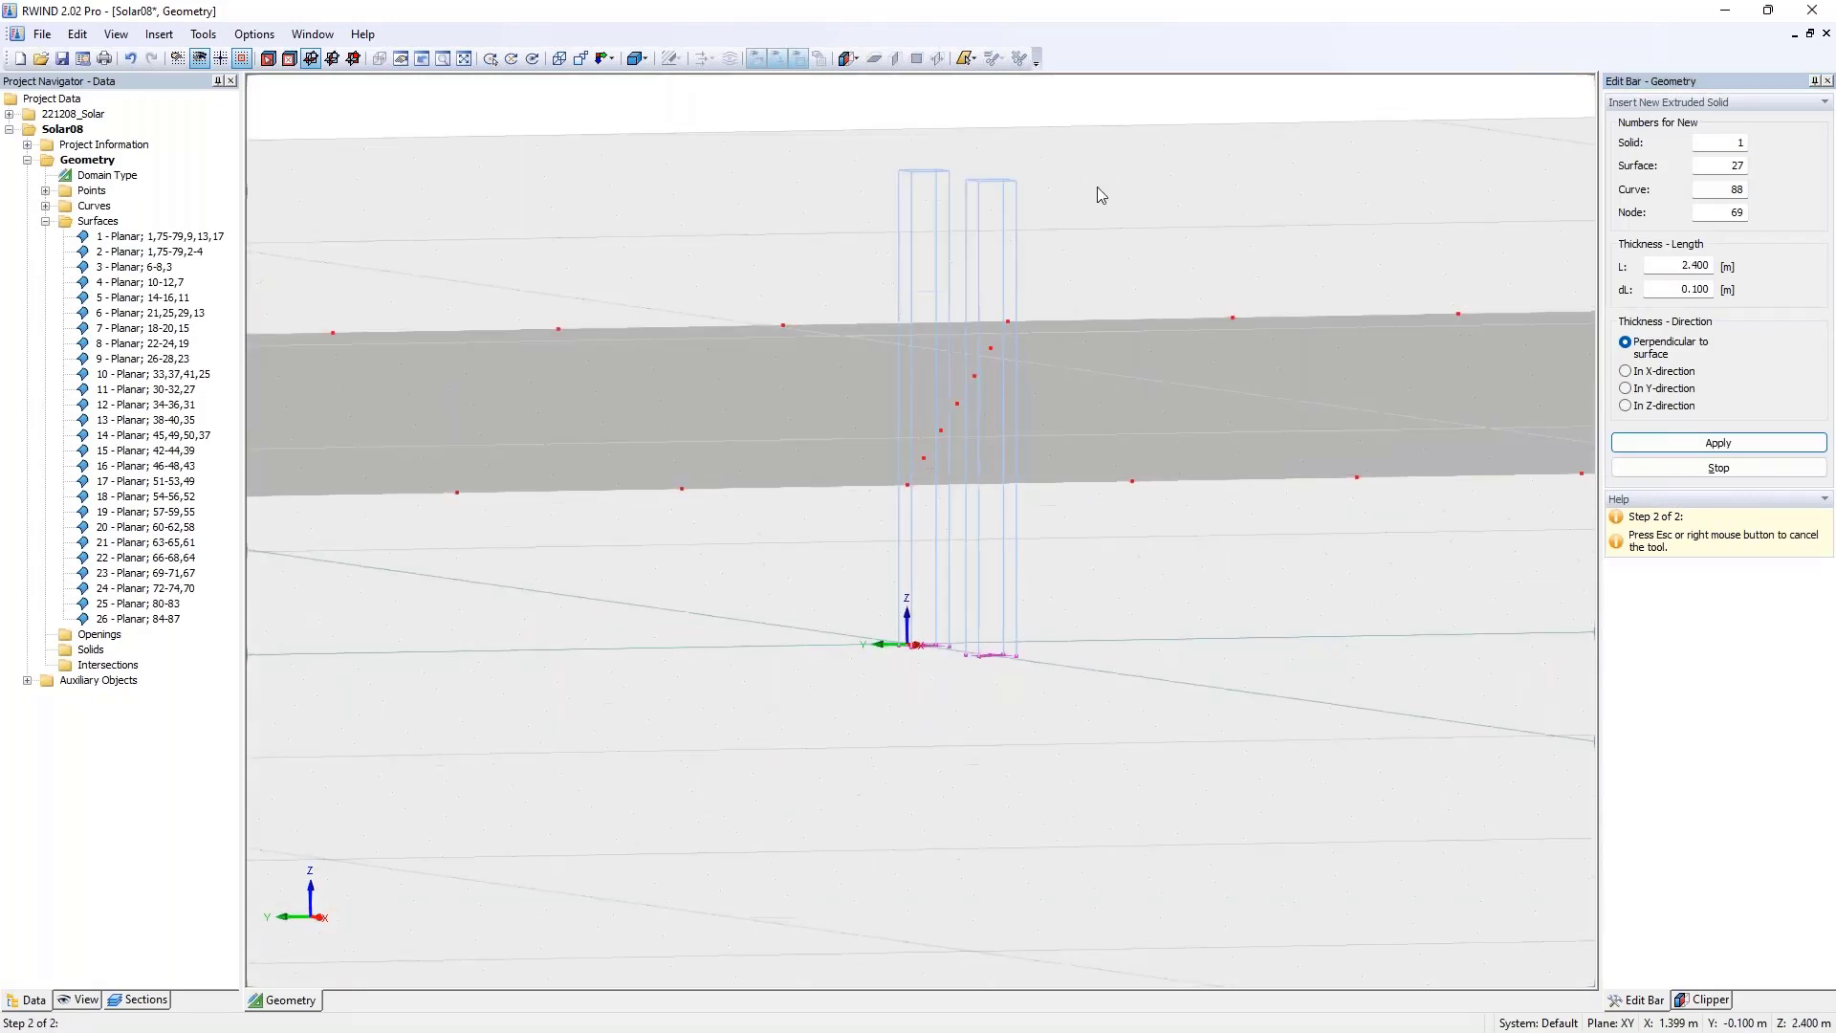
right_click(1100, 256)
left_click(1075, 239)
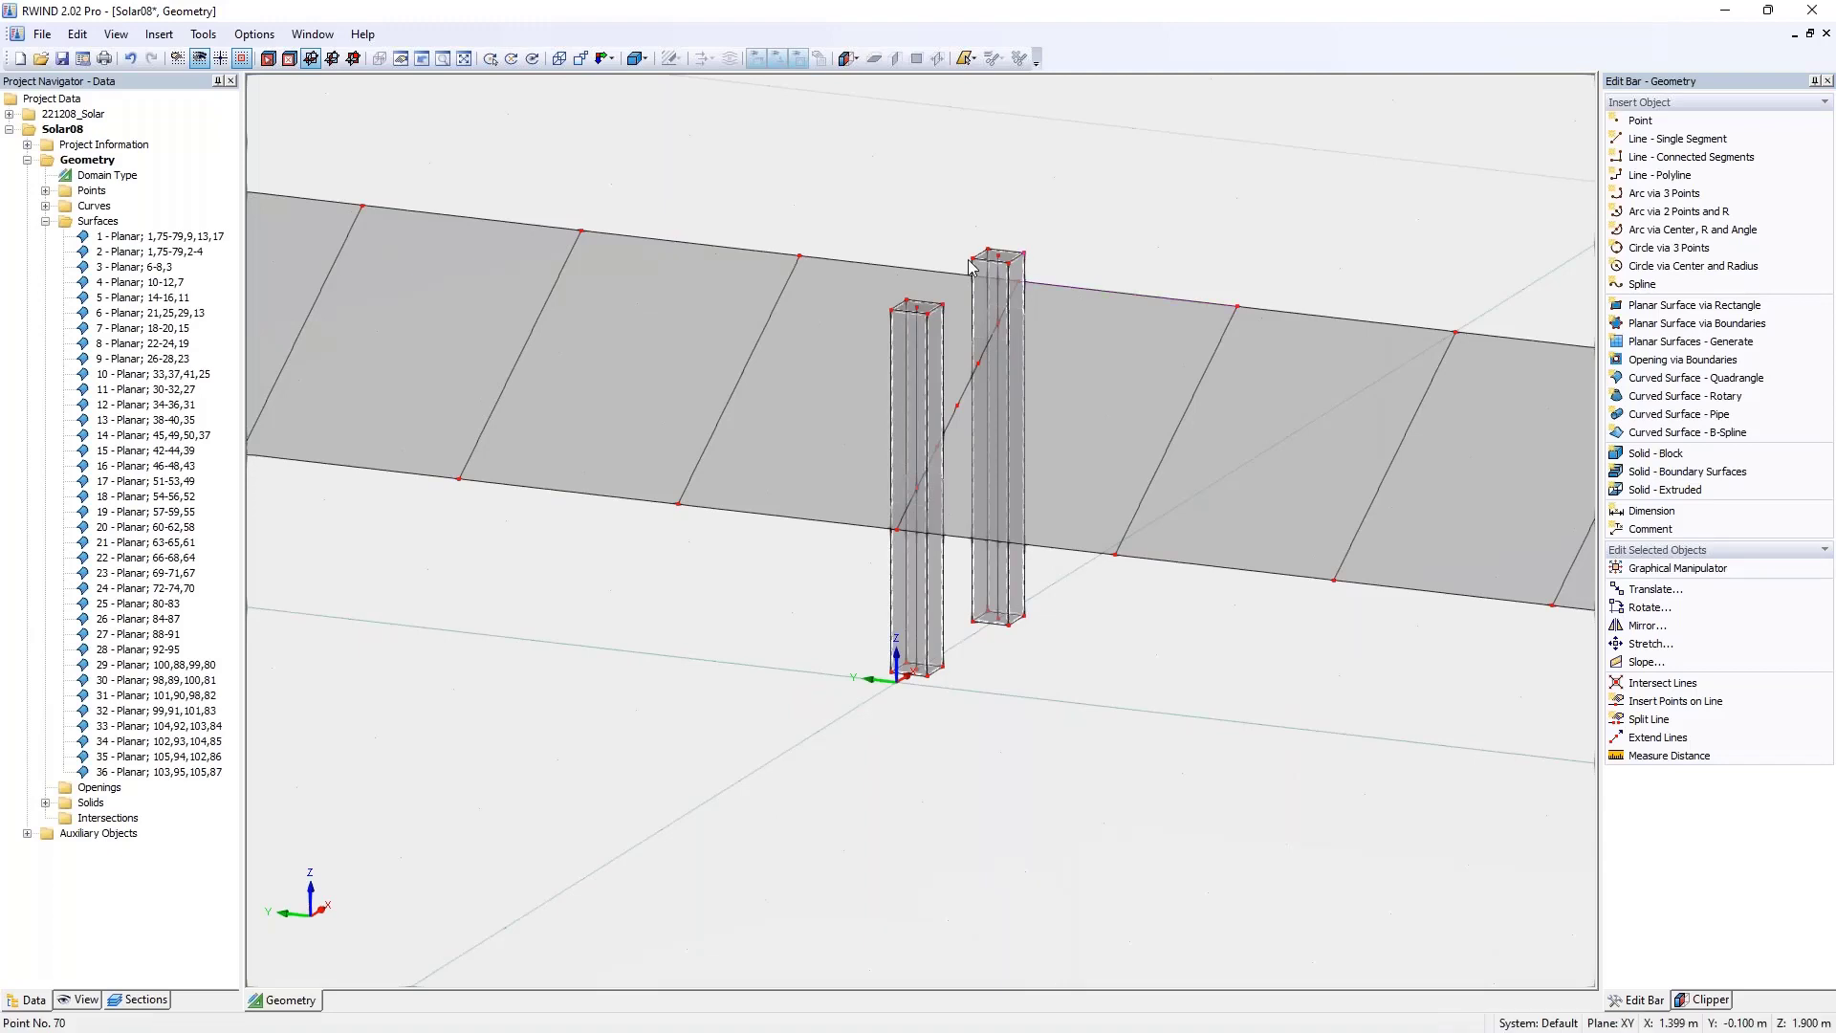
- Delete all solids from the geometry while keeping the surfaces of the two posts
right_click(71, 808)
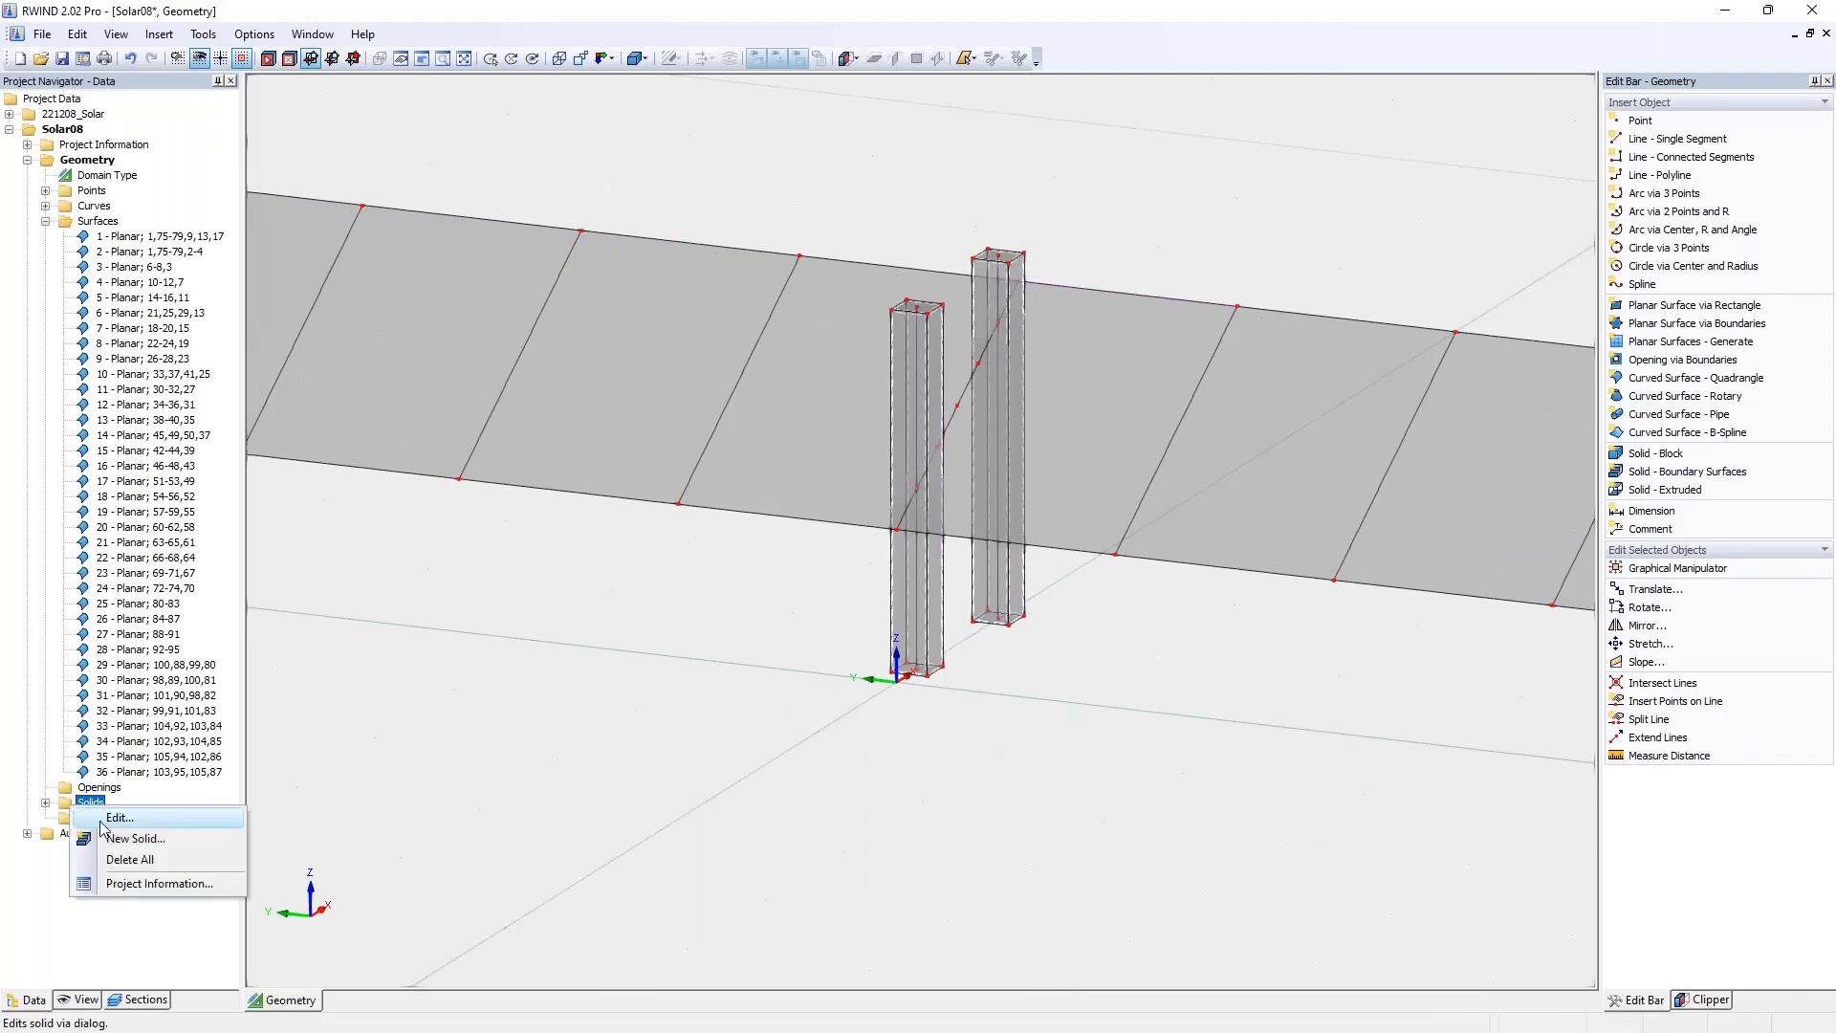
left_click(136, 861)
left_click(918, 565)
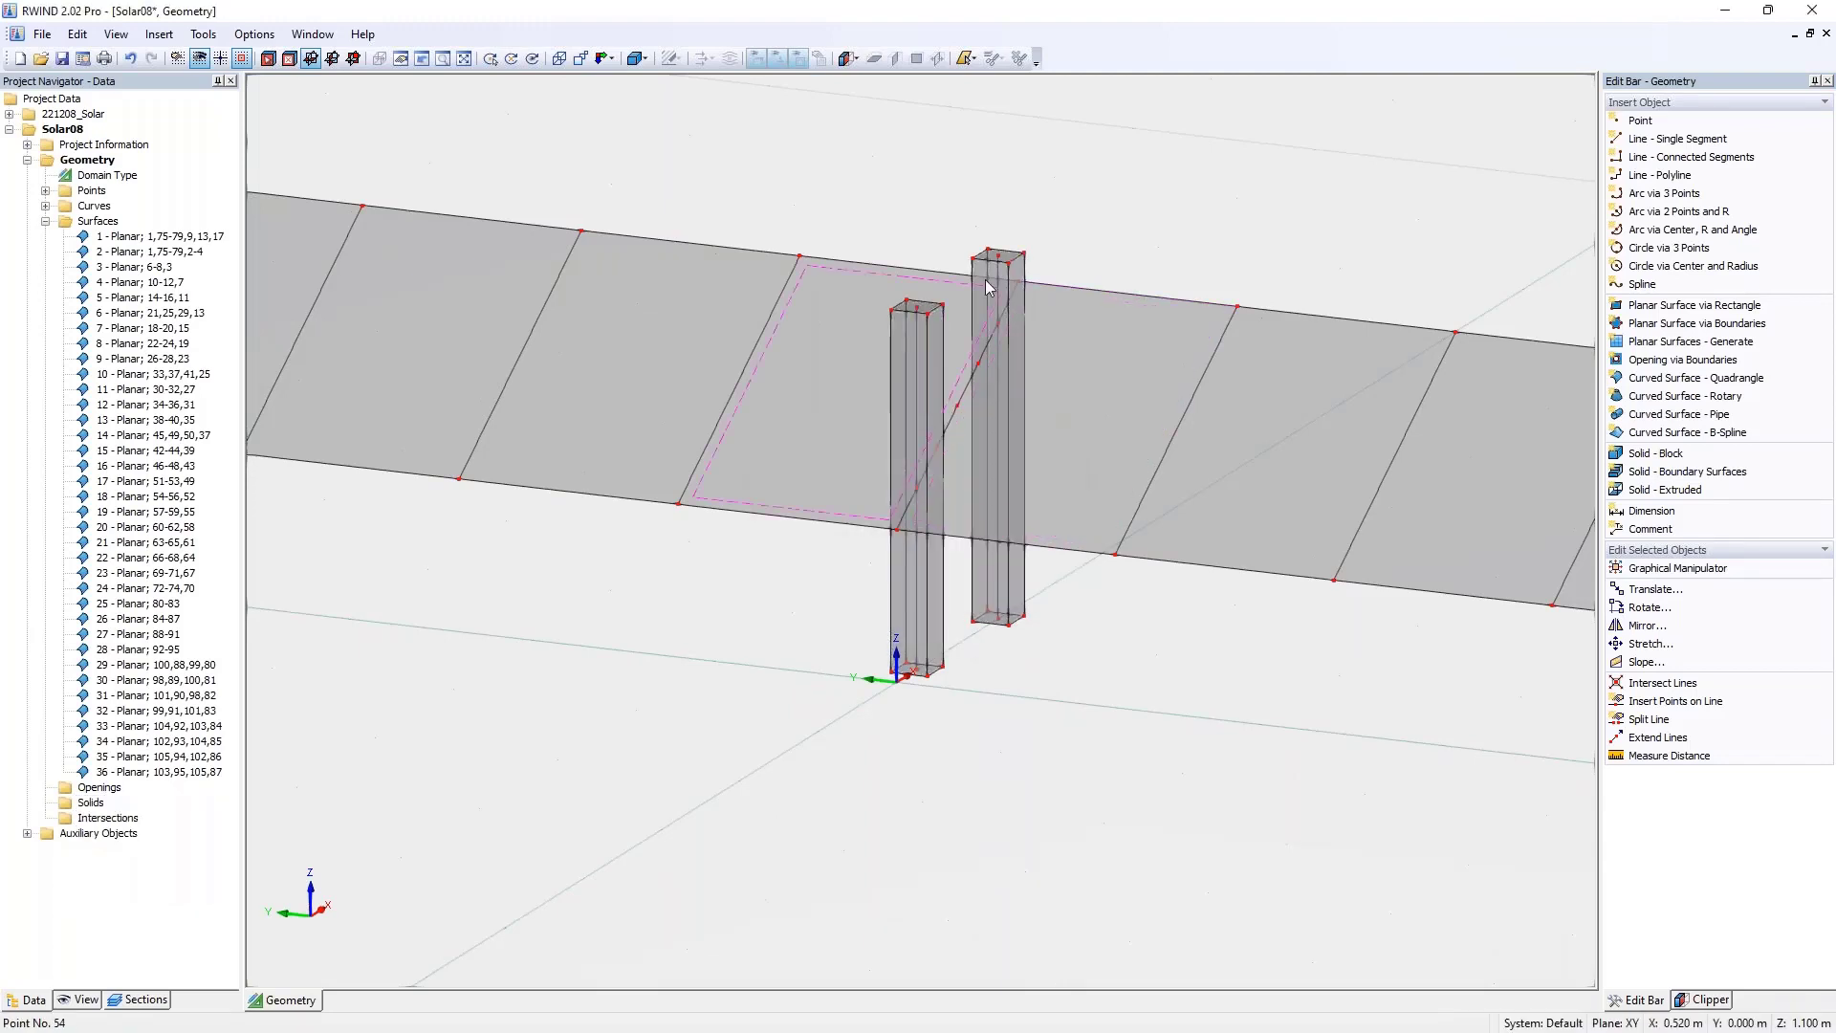
- Delete the top surfaces and top centre points of both posts
scroll(1001, 199, "up", 2)
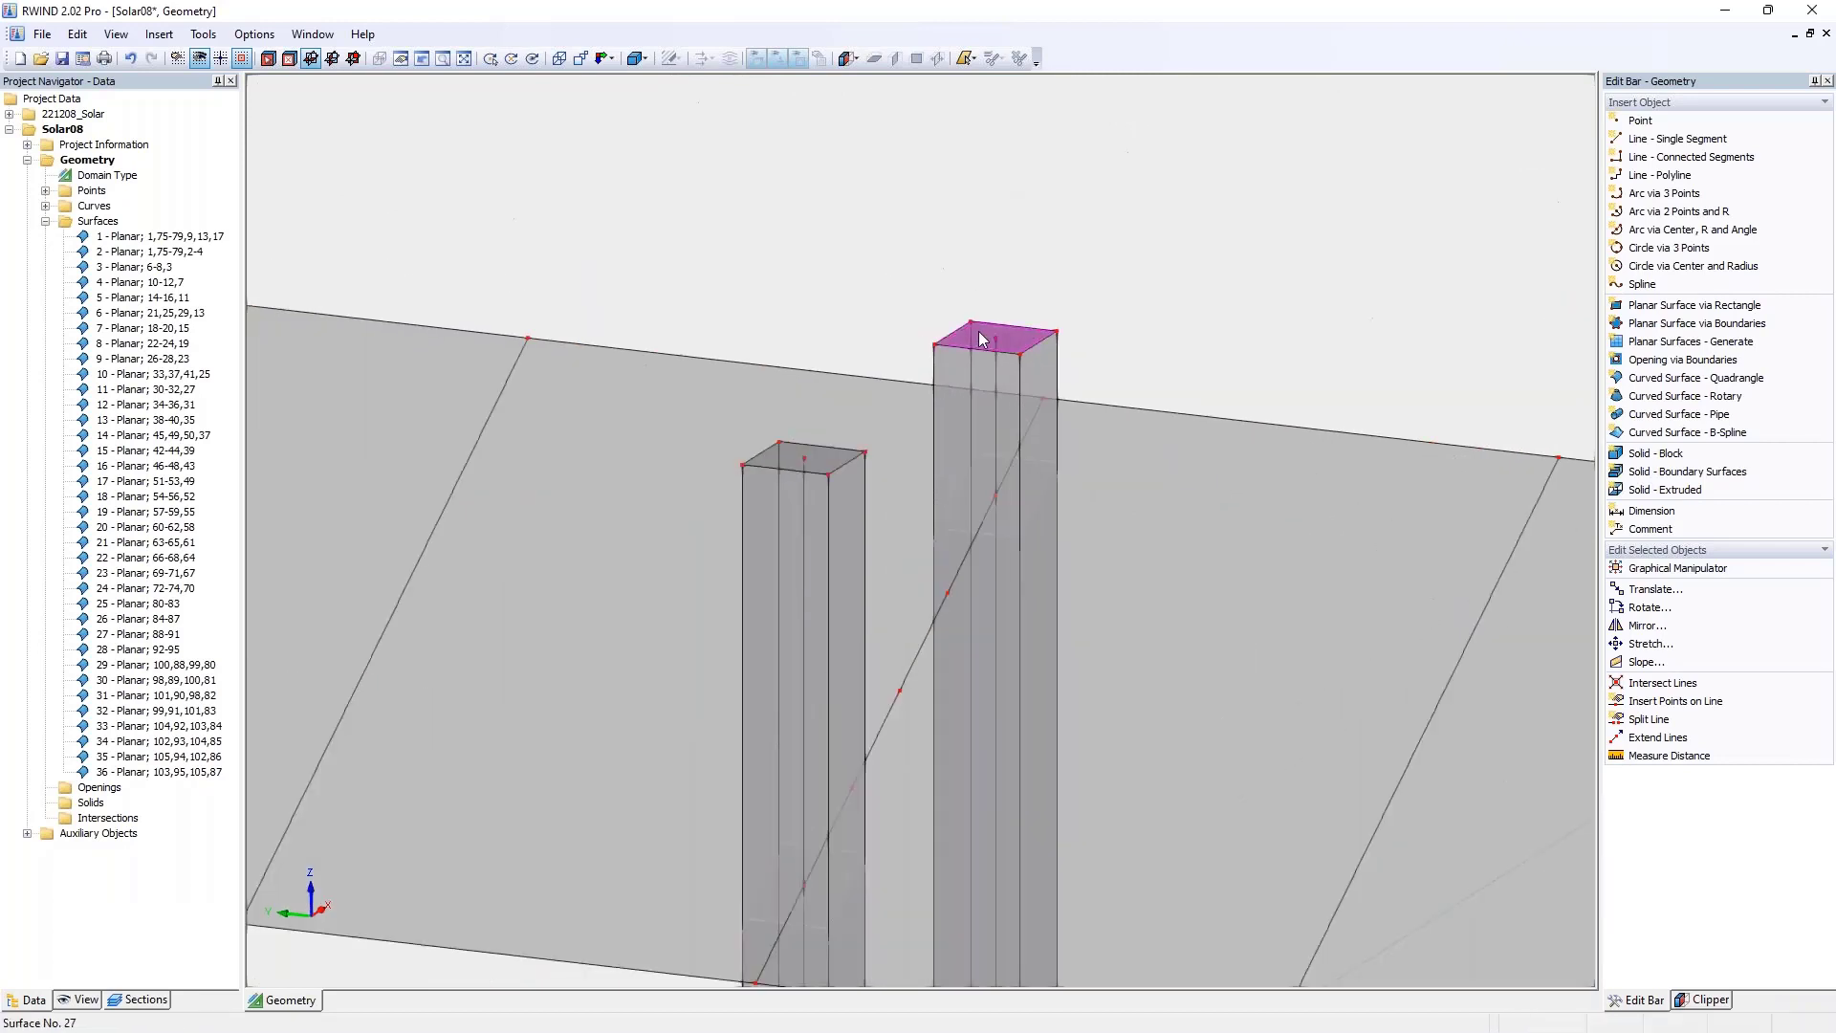
left_click(980, 338)
key("Delete")
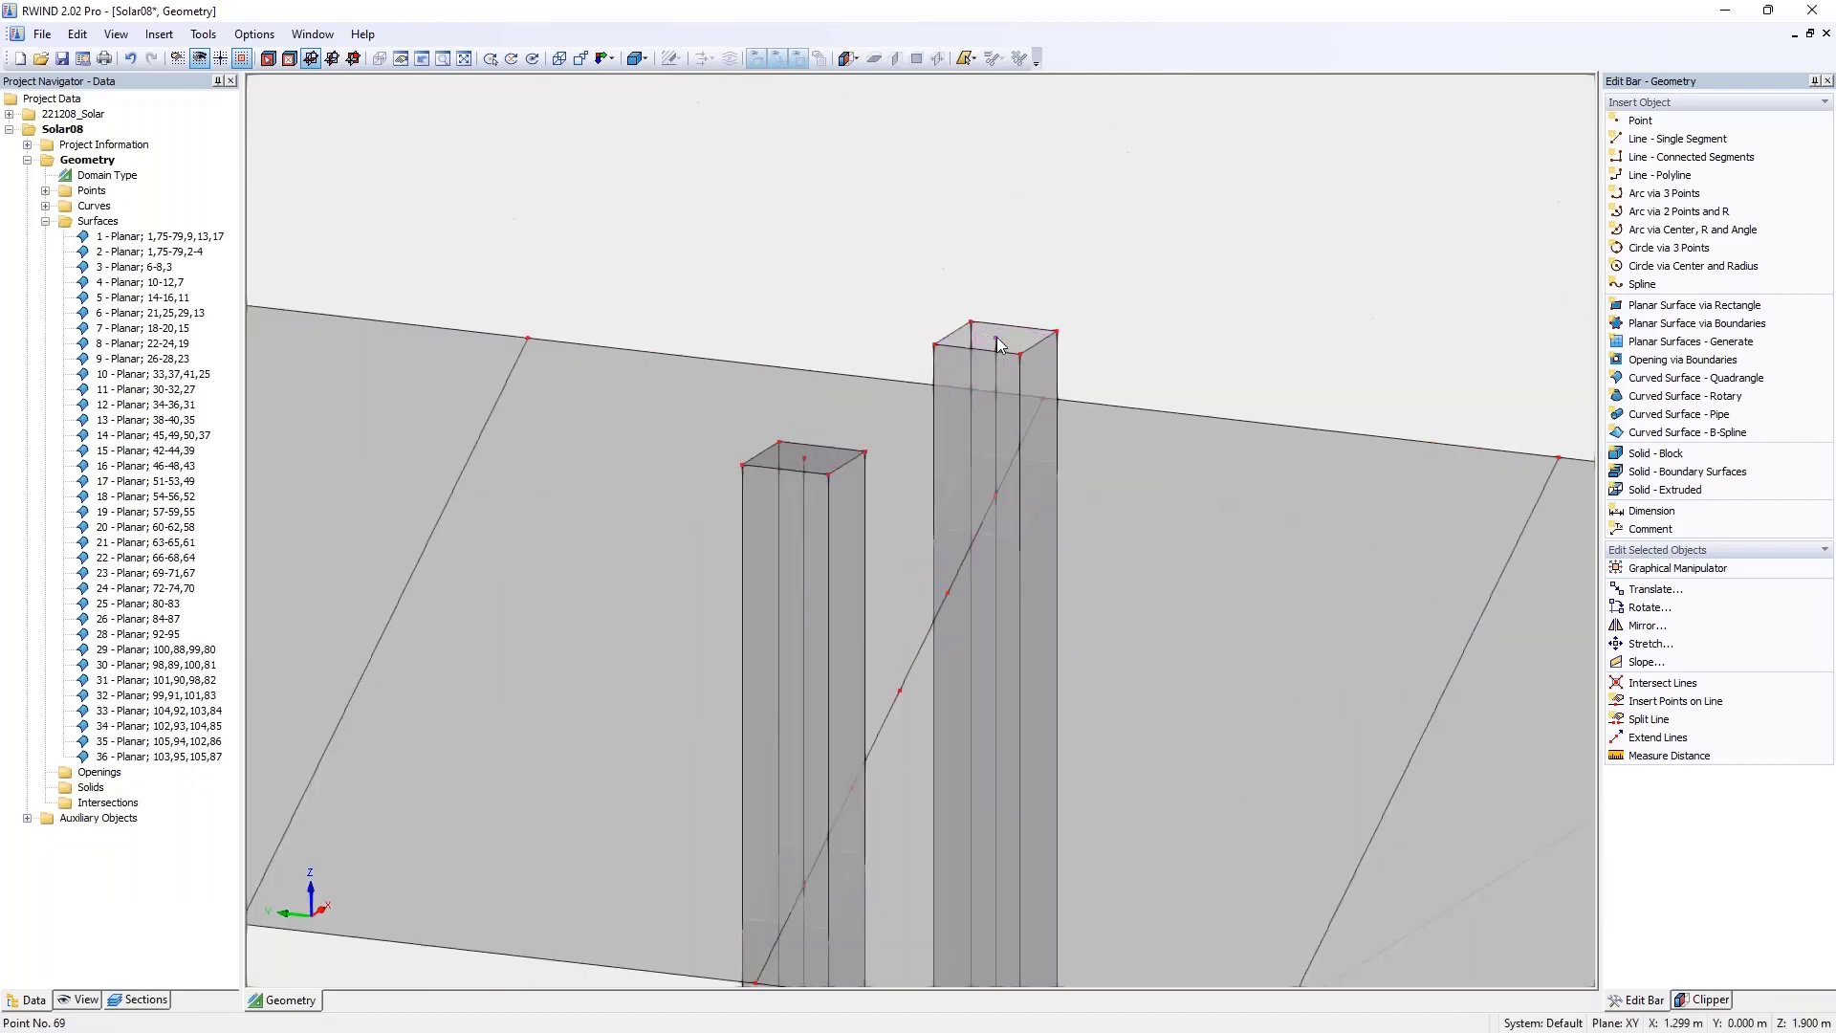
left_click(802, 457)
key("Delete")
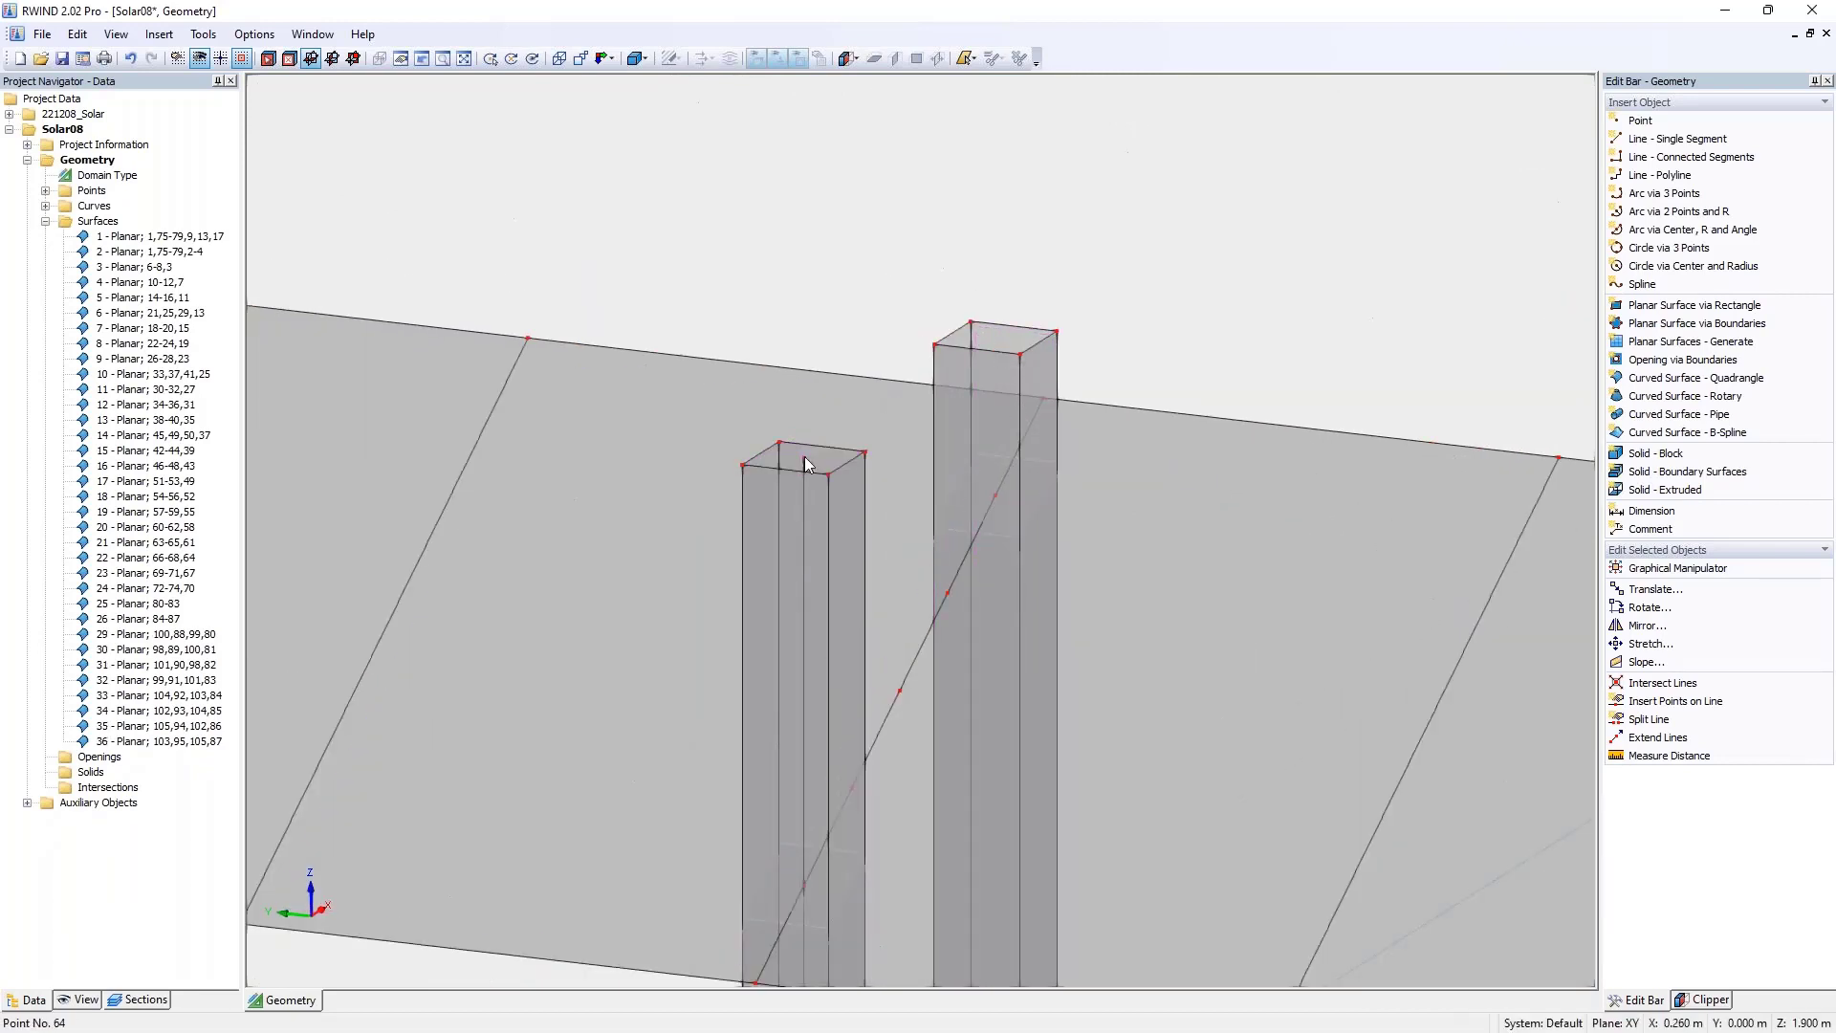
- Intersect the lines of both posts with the panel surface to create points where they cross
scroll(1024, 350, "down", 1)
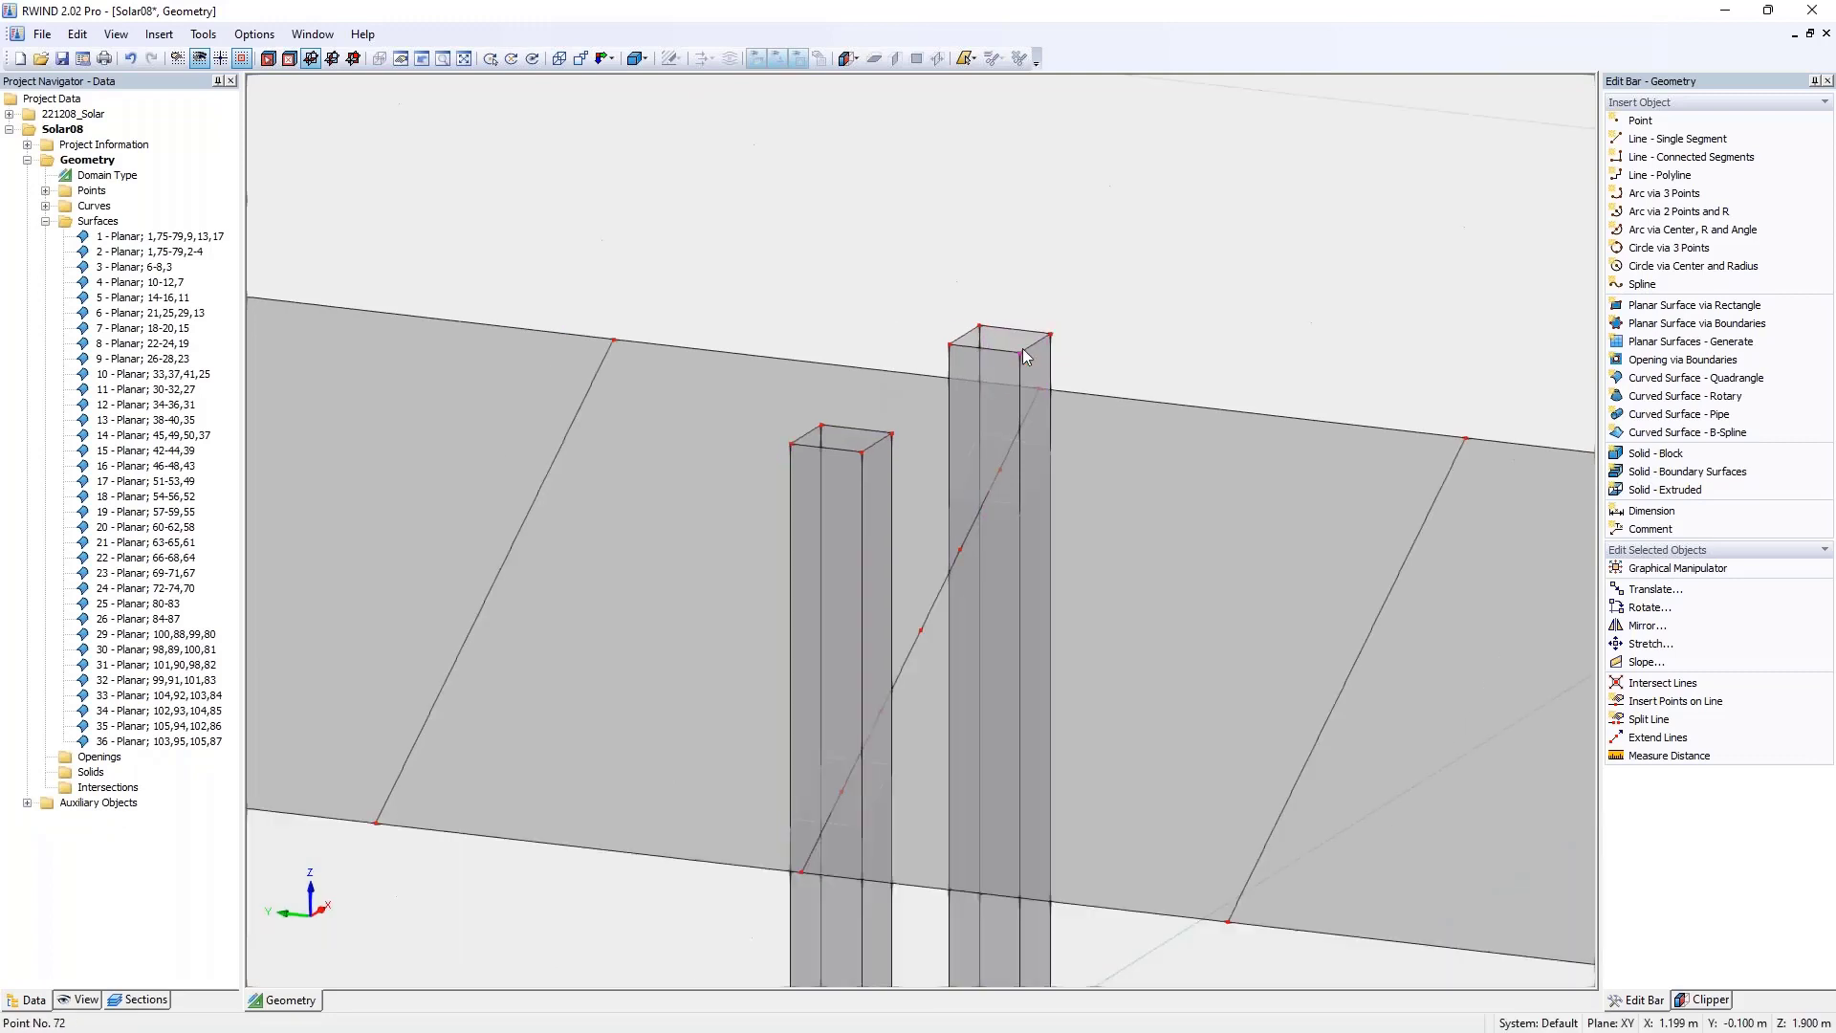
scroll(1024, 355, "down", 1)
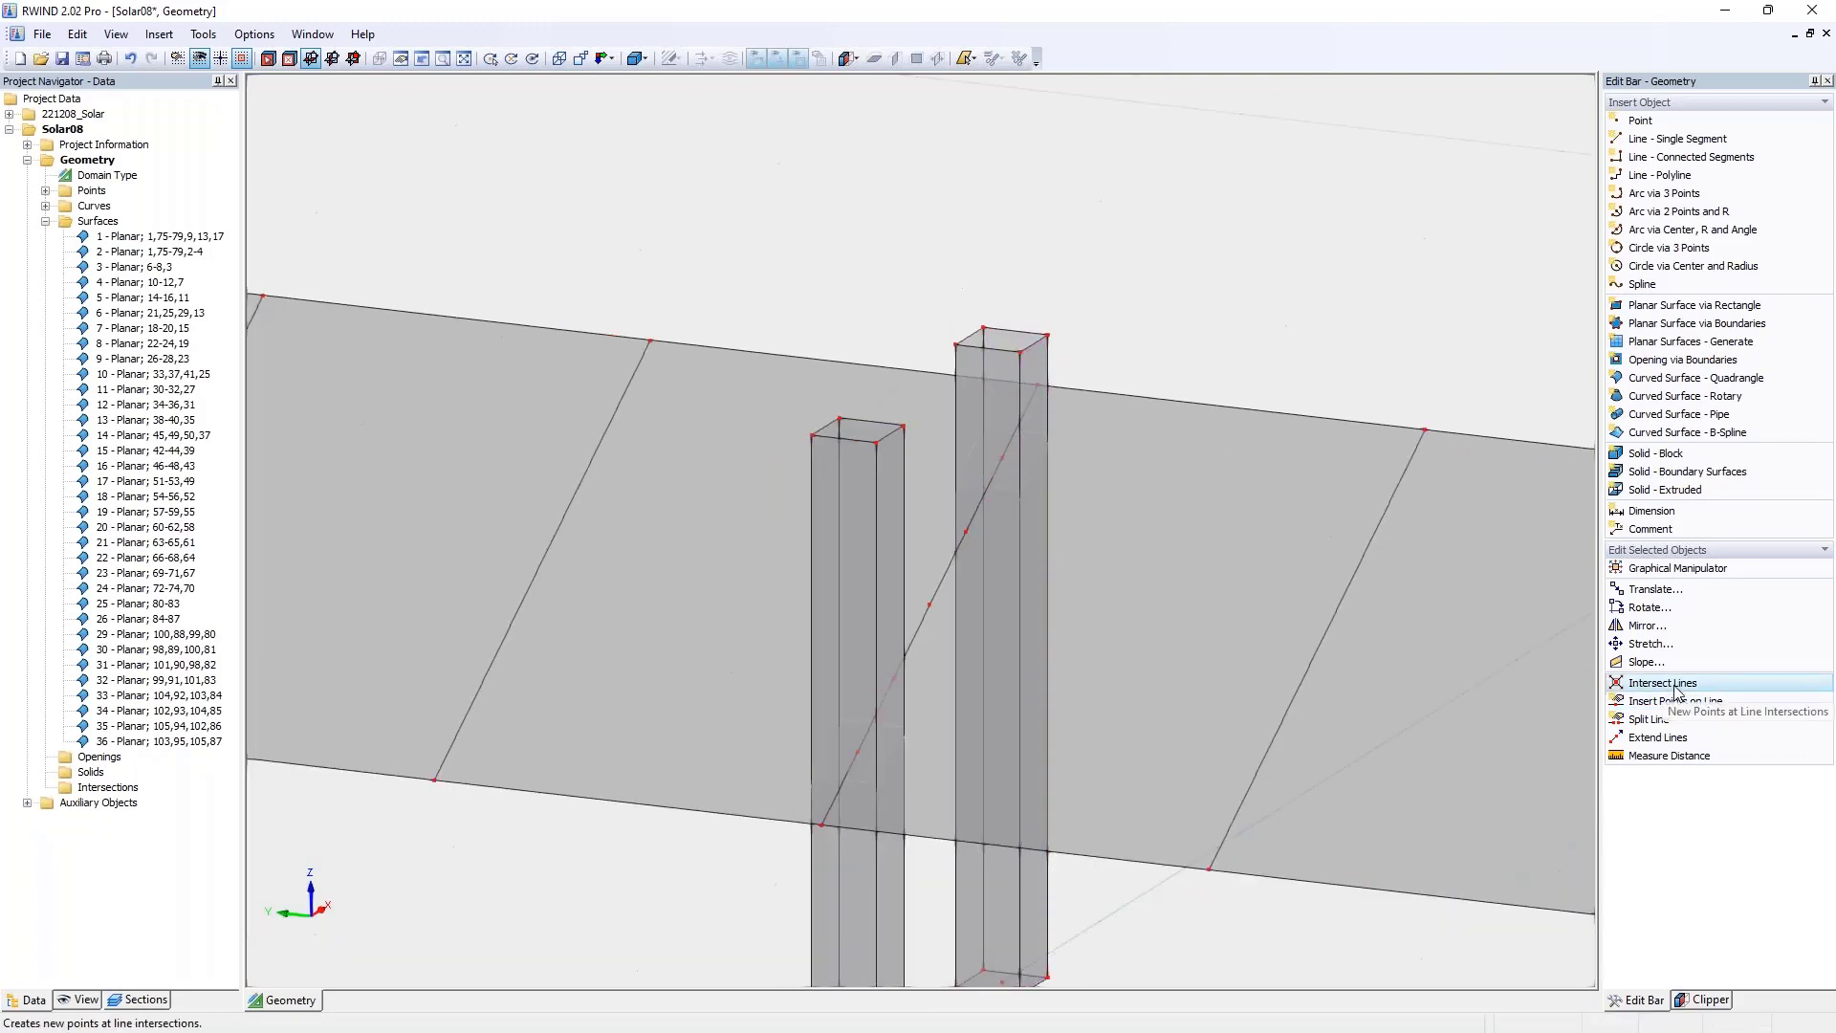
left_click(1664, 683)
left_click_drag(669, 247, 1168, 959)
key("Escape")
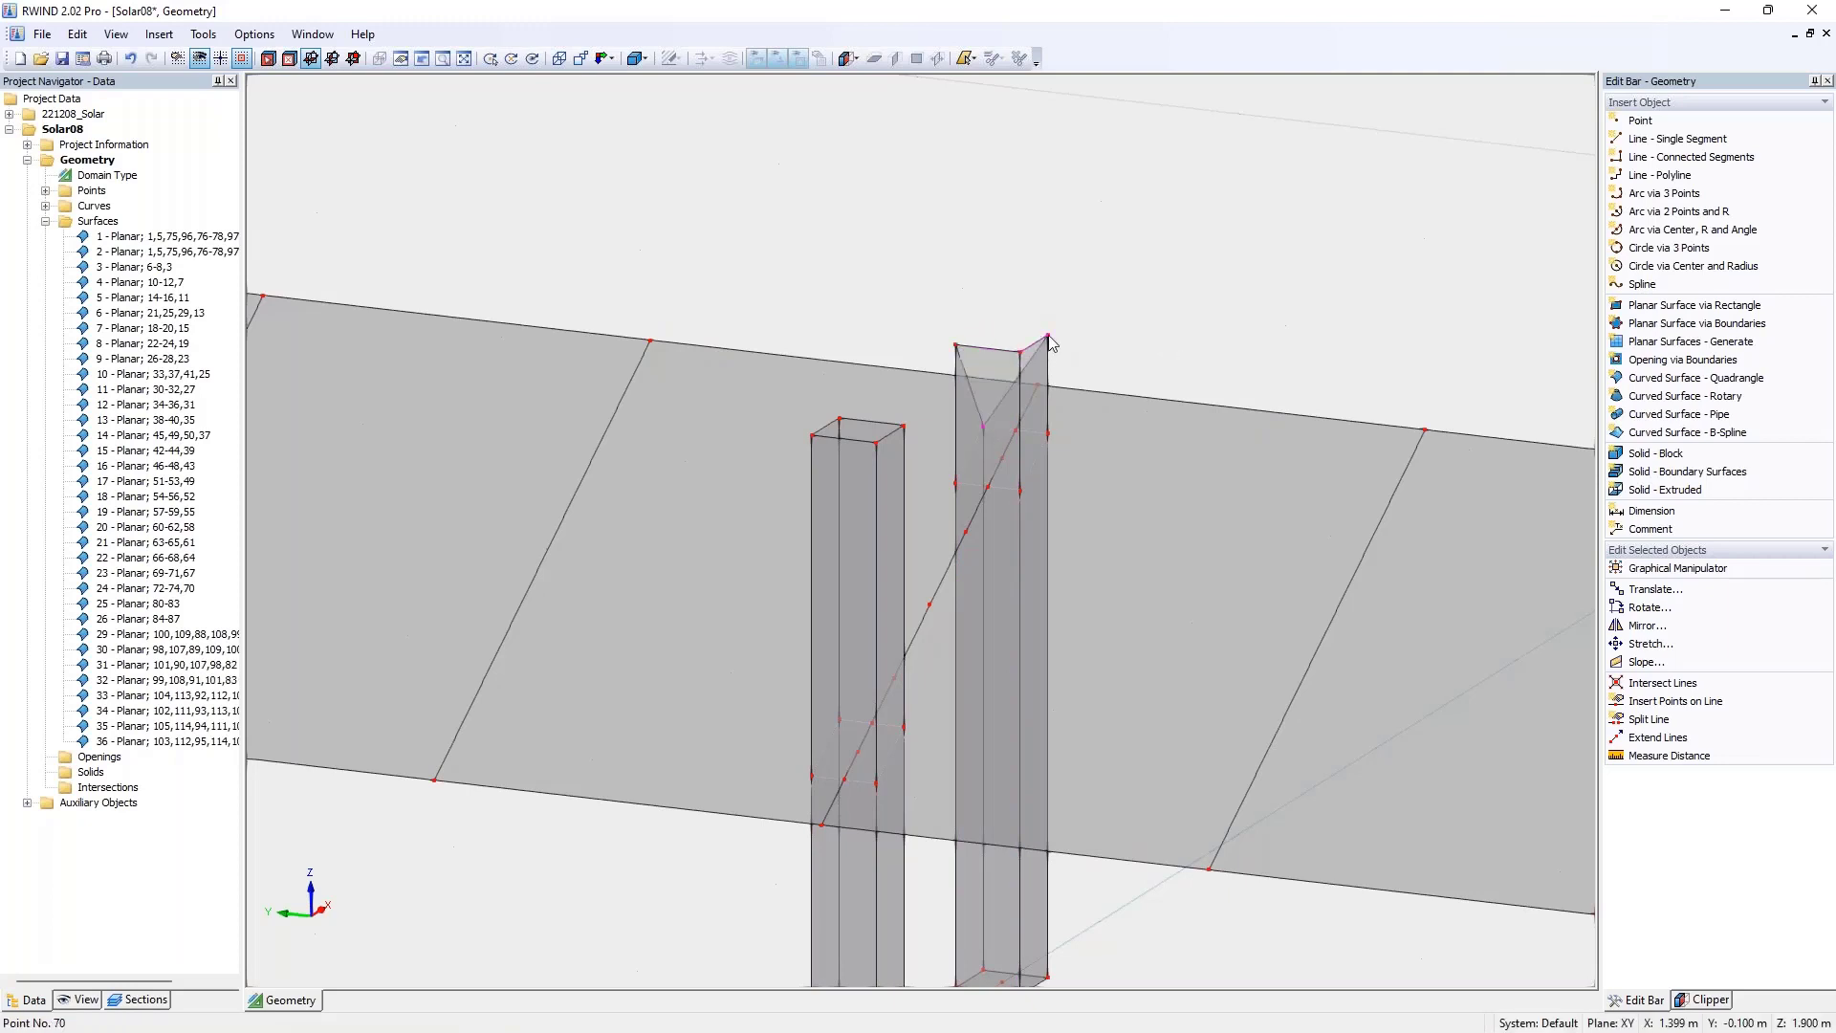
- Move the top corner points of both posts down onto their intersection points with the panel plane
left_click_drag(1052, 440, 1036, 464)
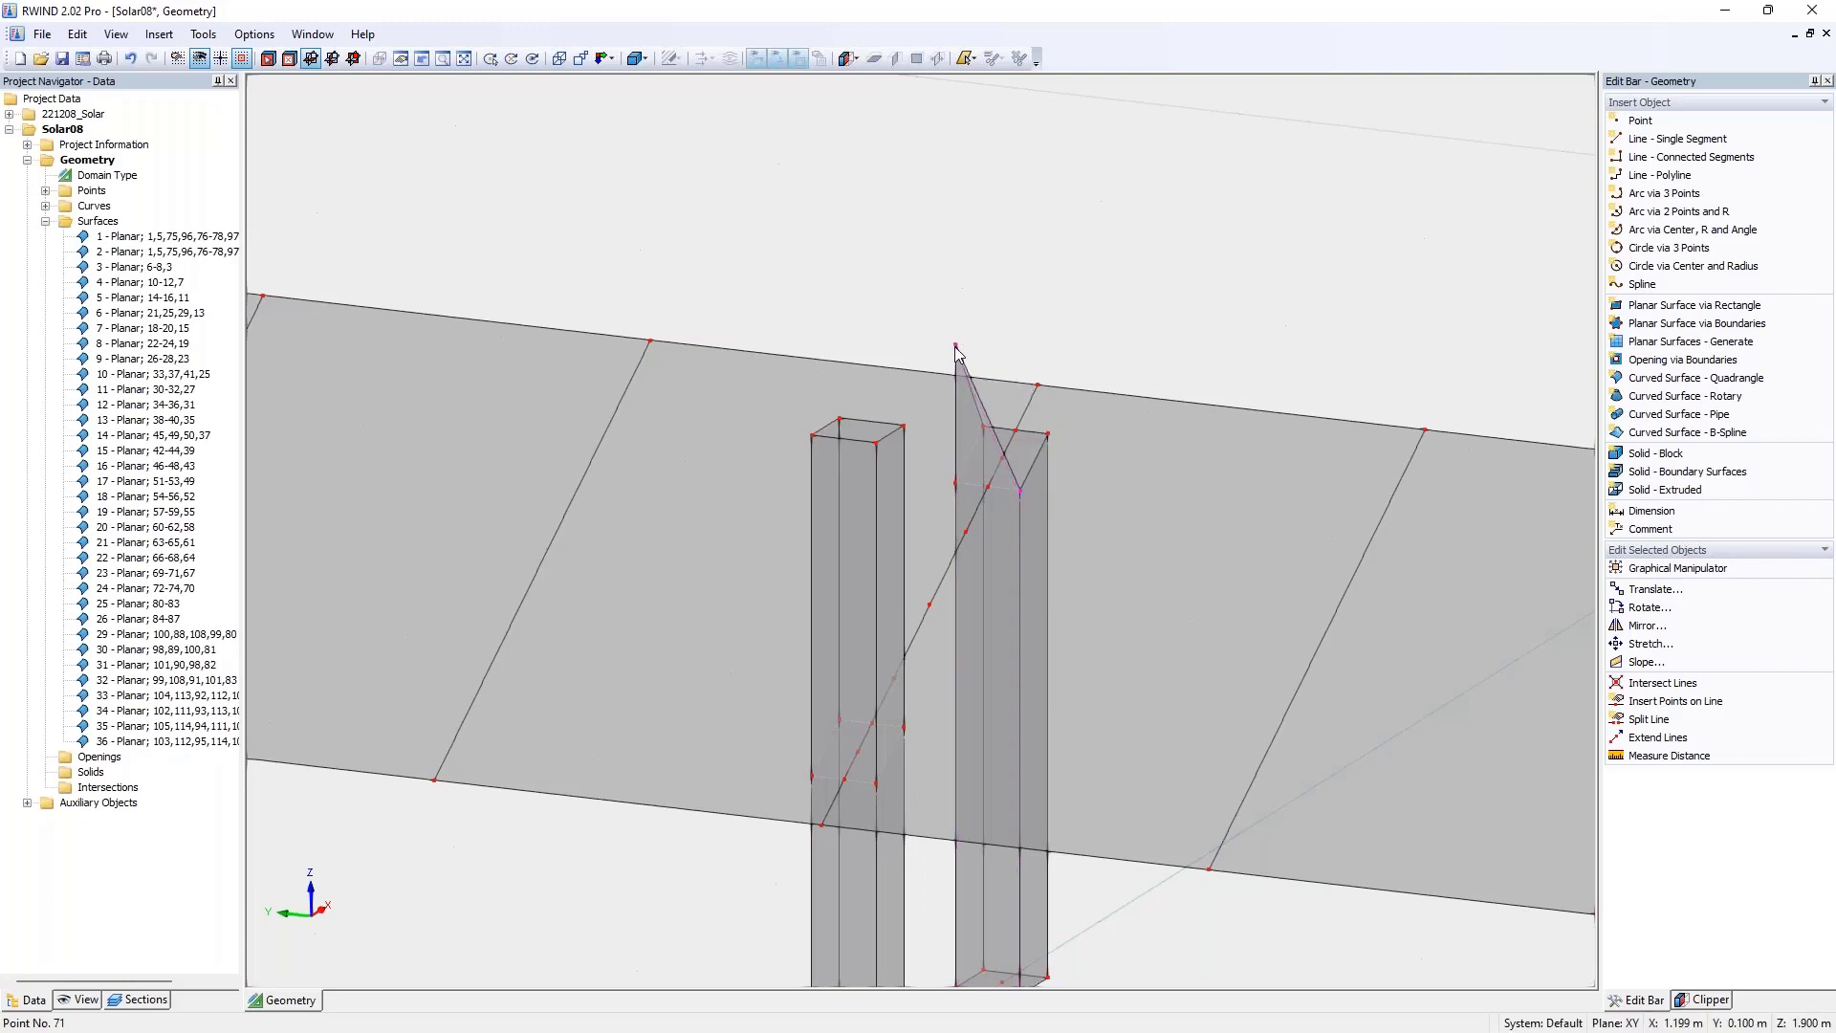
left_click_drag(956, 348, 876, 784)
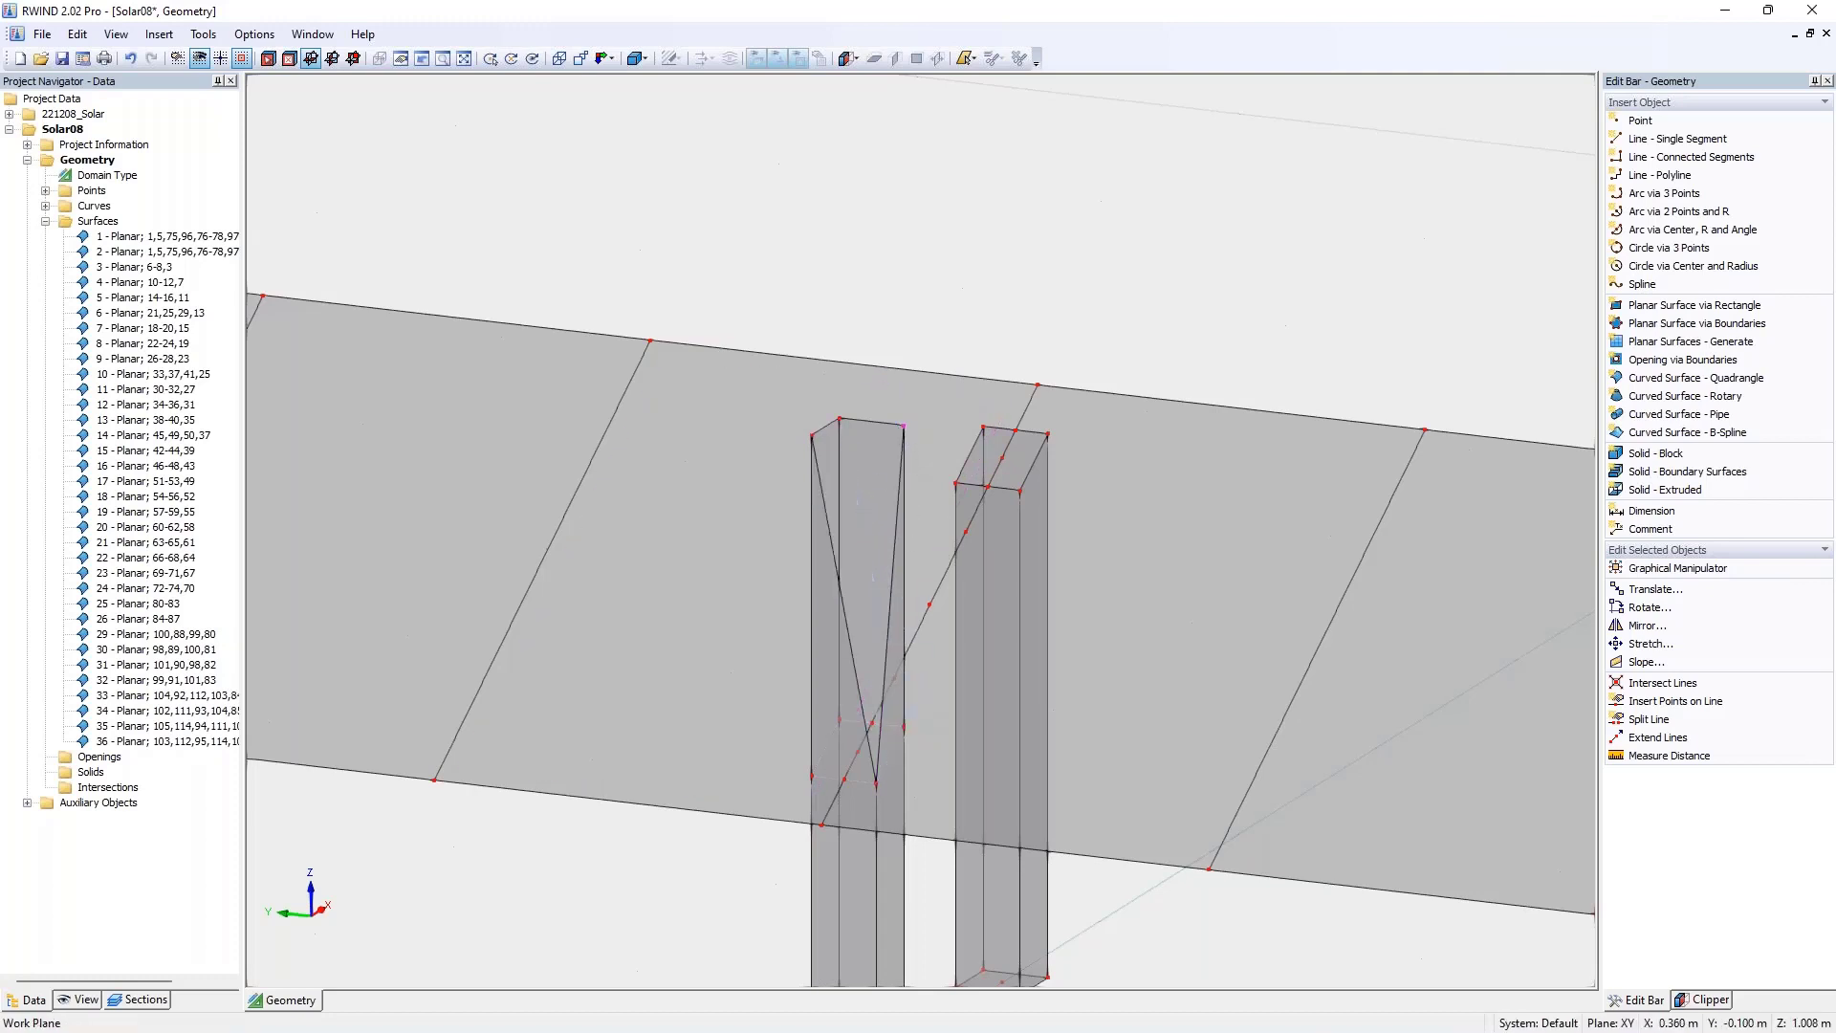
left_click_drag(904, 425, 903, 727)
left_click_drag(840, 420, 840, 719)
left_click_drag(811, 436, 812, 772)
- Copy the pair of posts along the panel row, including to the joints six and three panels from its negative-Y end
scroll(938, 507, "down", 3)
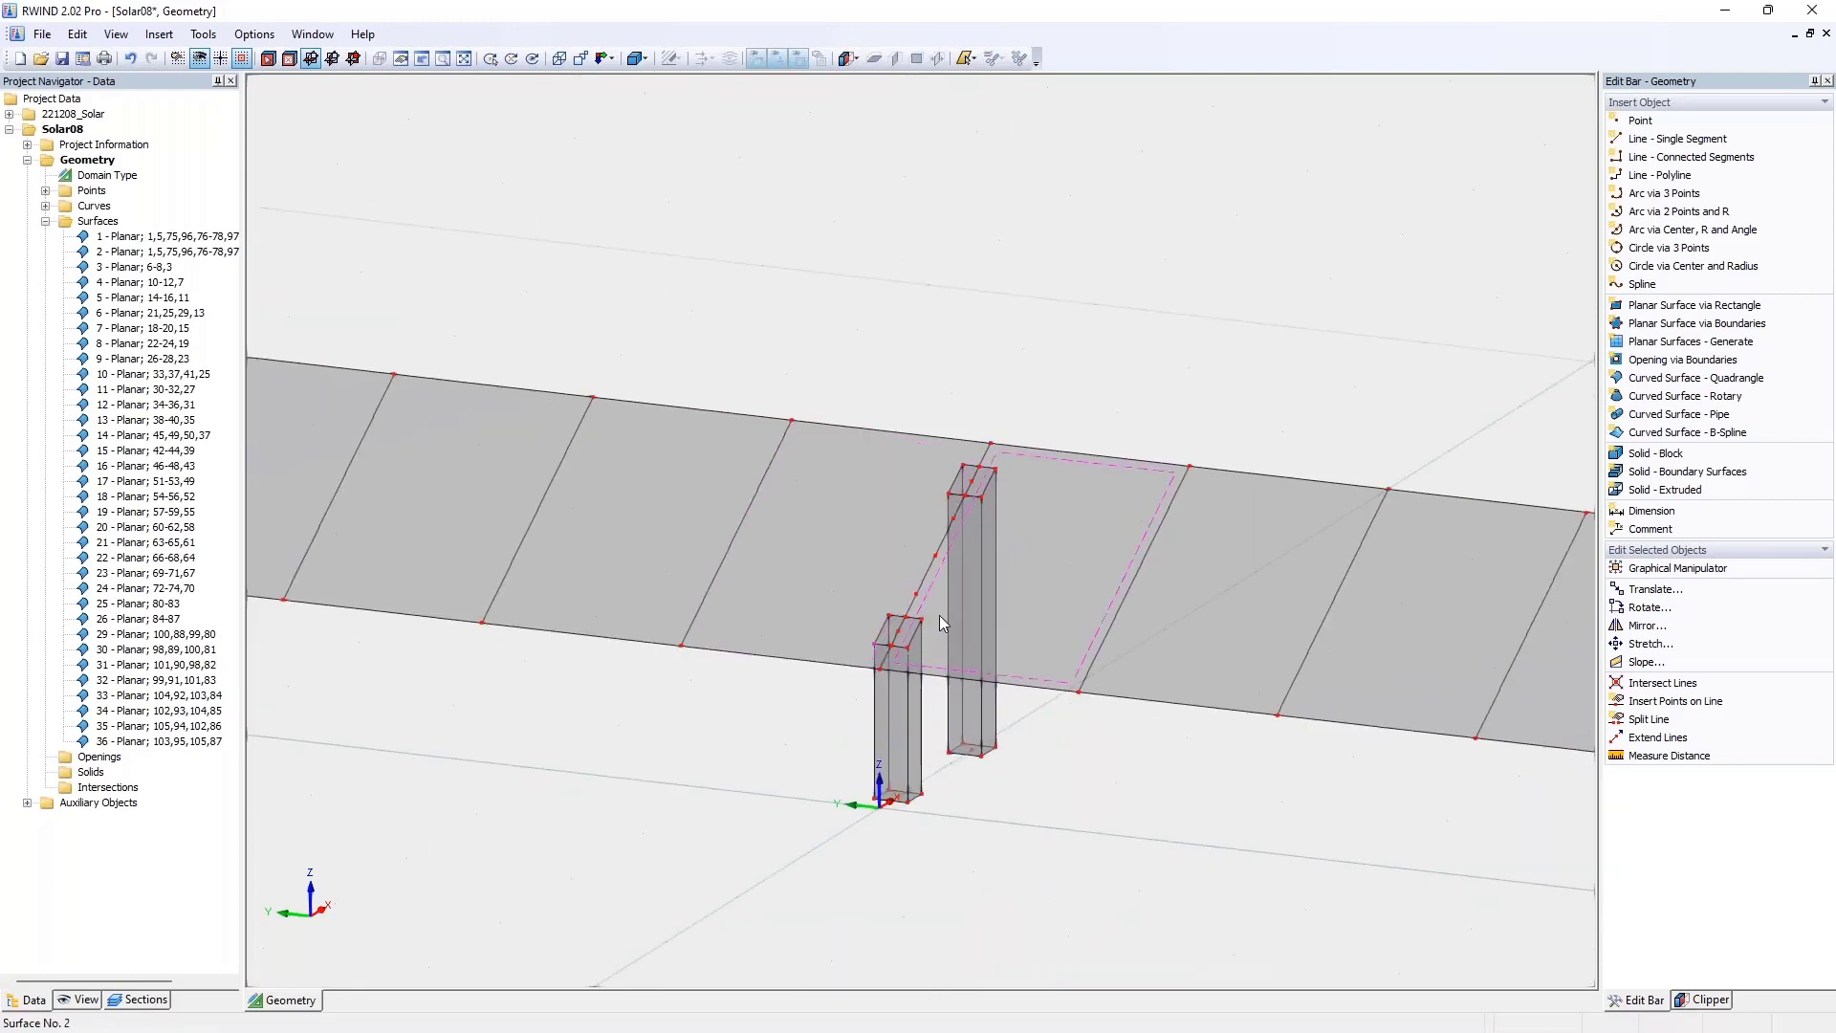
middle_click_drag(979, 617, 1049, 448)
scroll(956, 440, "down", 4)
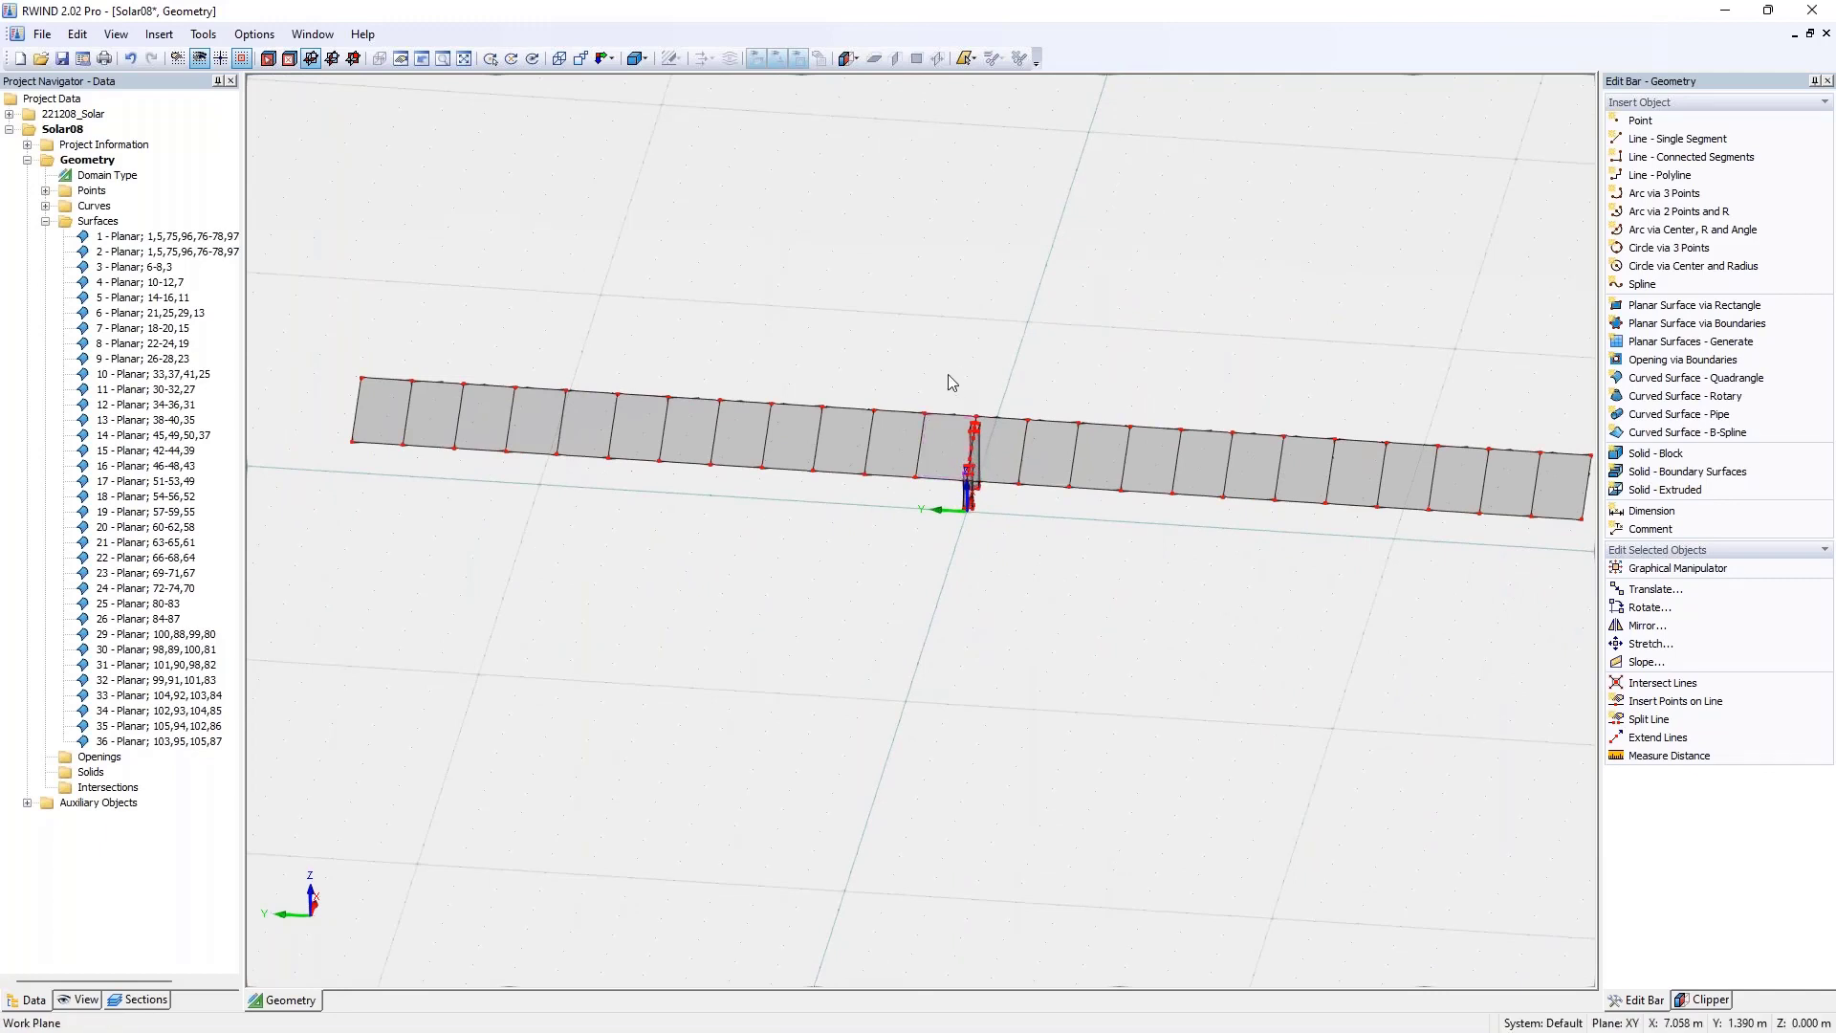
left_click(985, 496)
middle_click_drag(1004, 536, 914, 615)
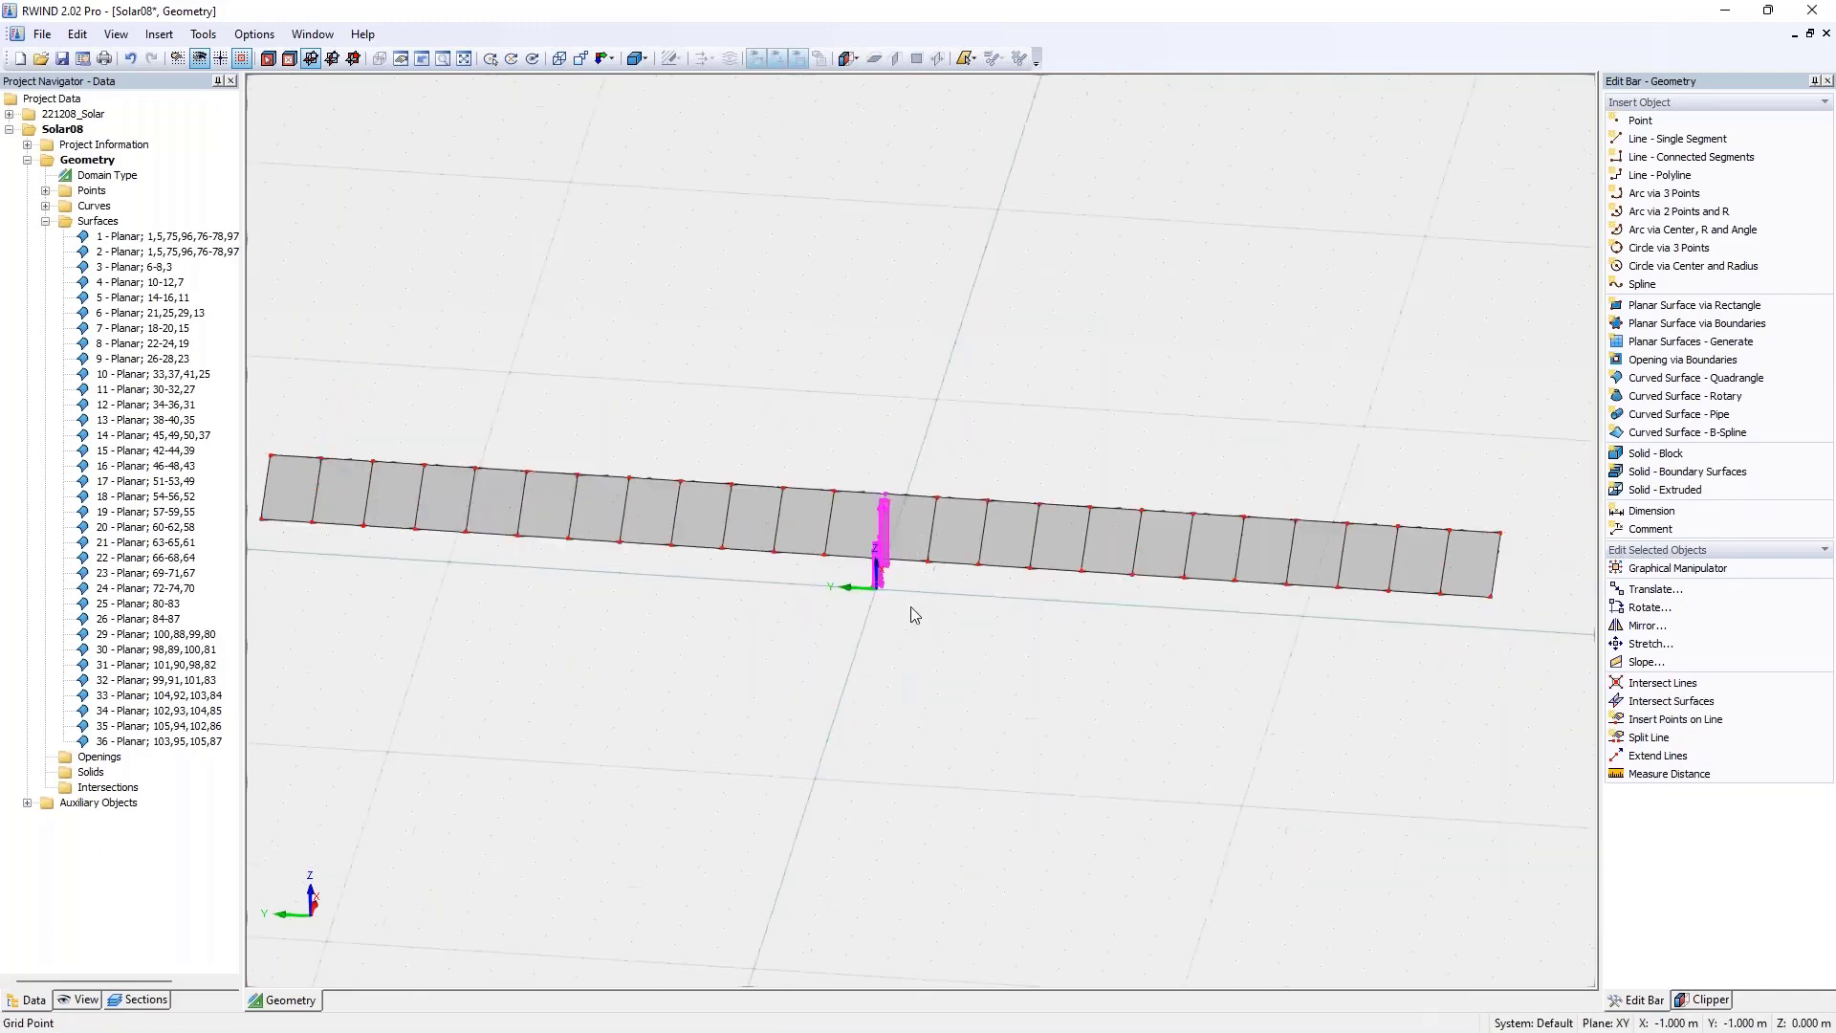
left_click_drag(886, 499, 1348, 524, "ctrl")
left_click(1397, 497)
scroll(1397, 496, "up", 5)
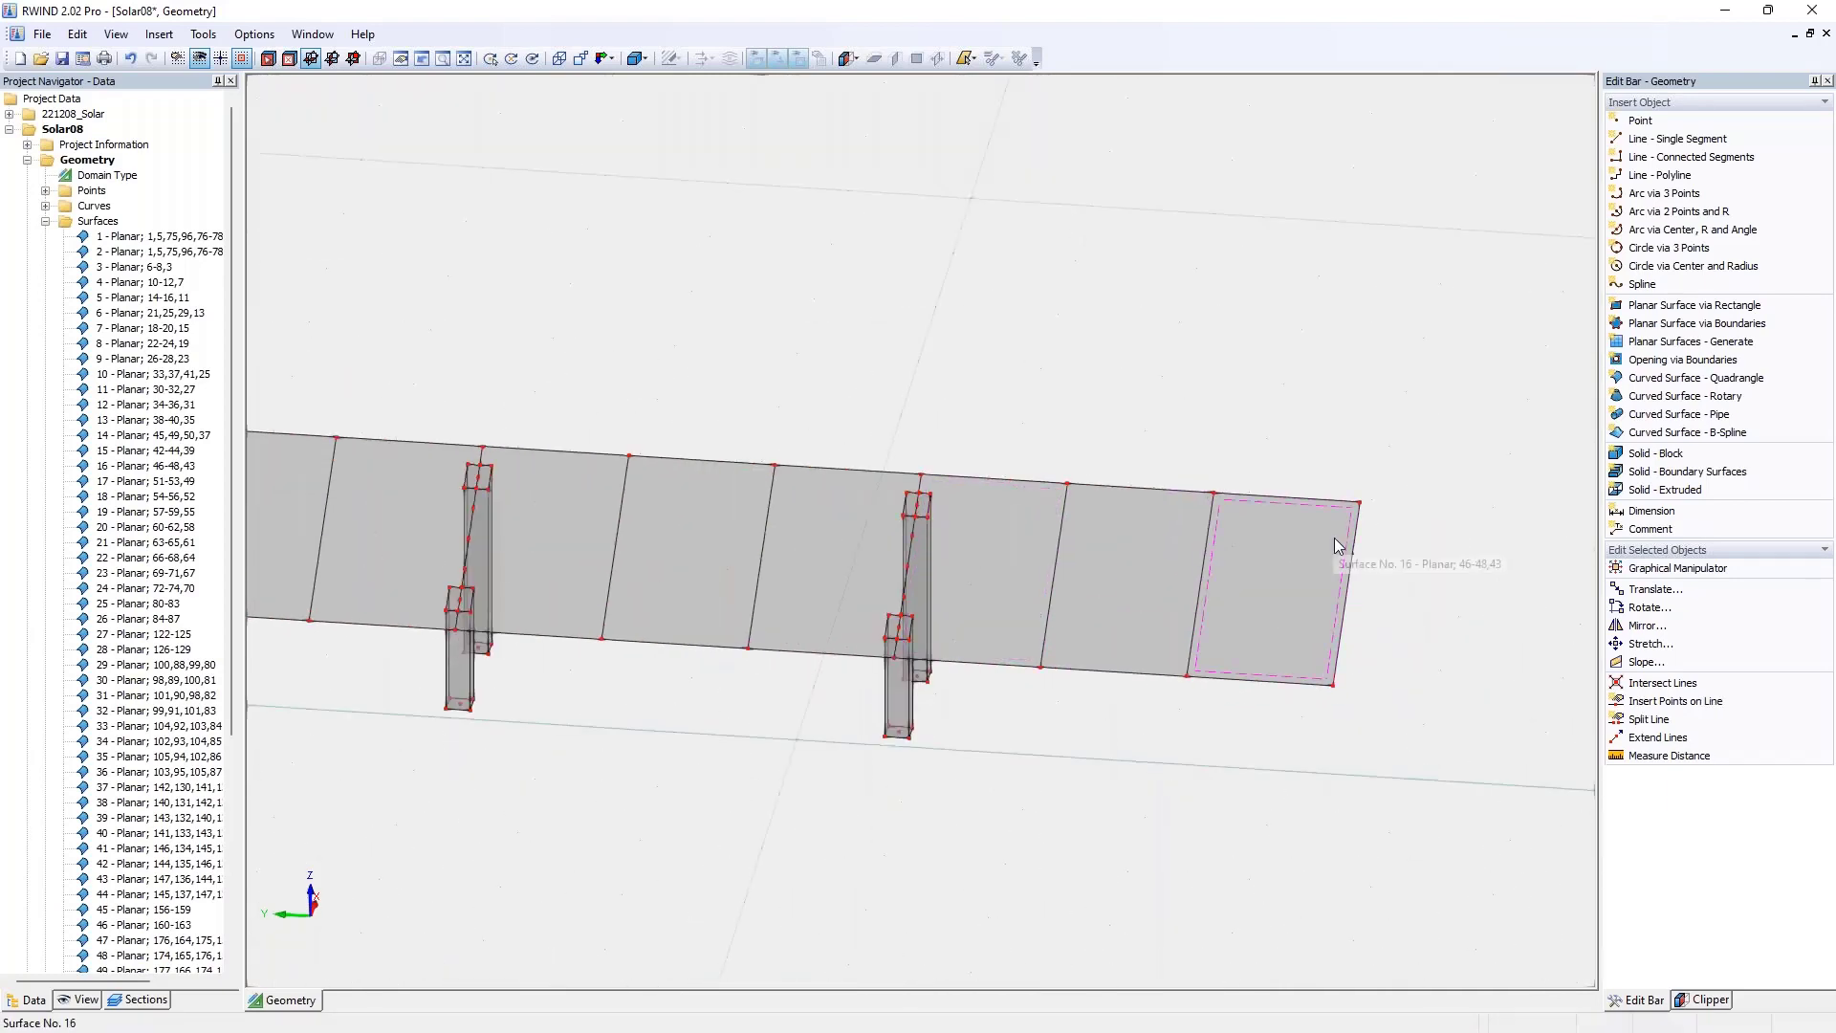
- Copy the post pair nearest the row's negative-Y end once by dX 0, dY -3.500 and dZ 0 m, out to the last panel's edge
middle_click_drag(1364, 555, 1373, 478, "ctrl")
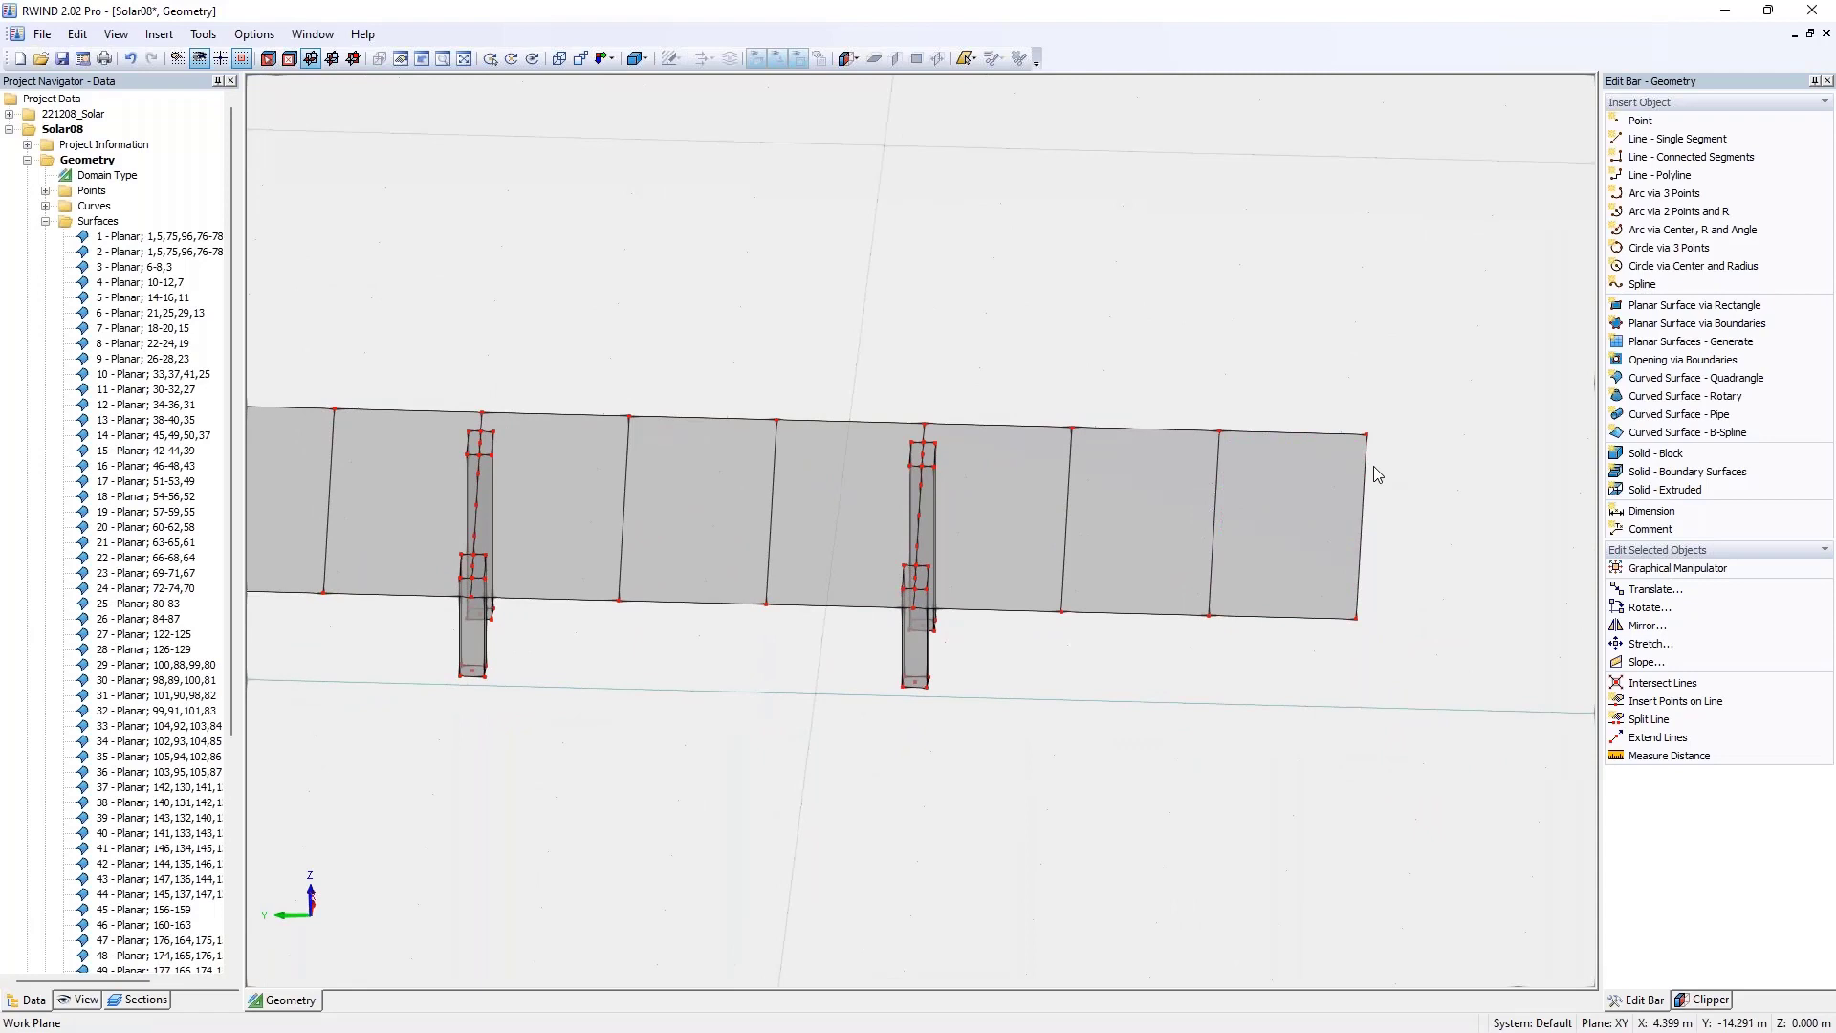
left_click_drag(875, 387, 1161, 776)
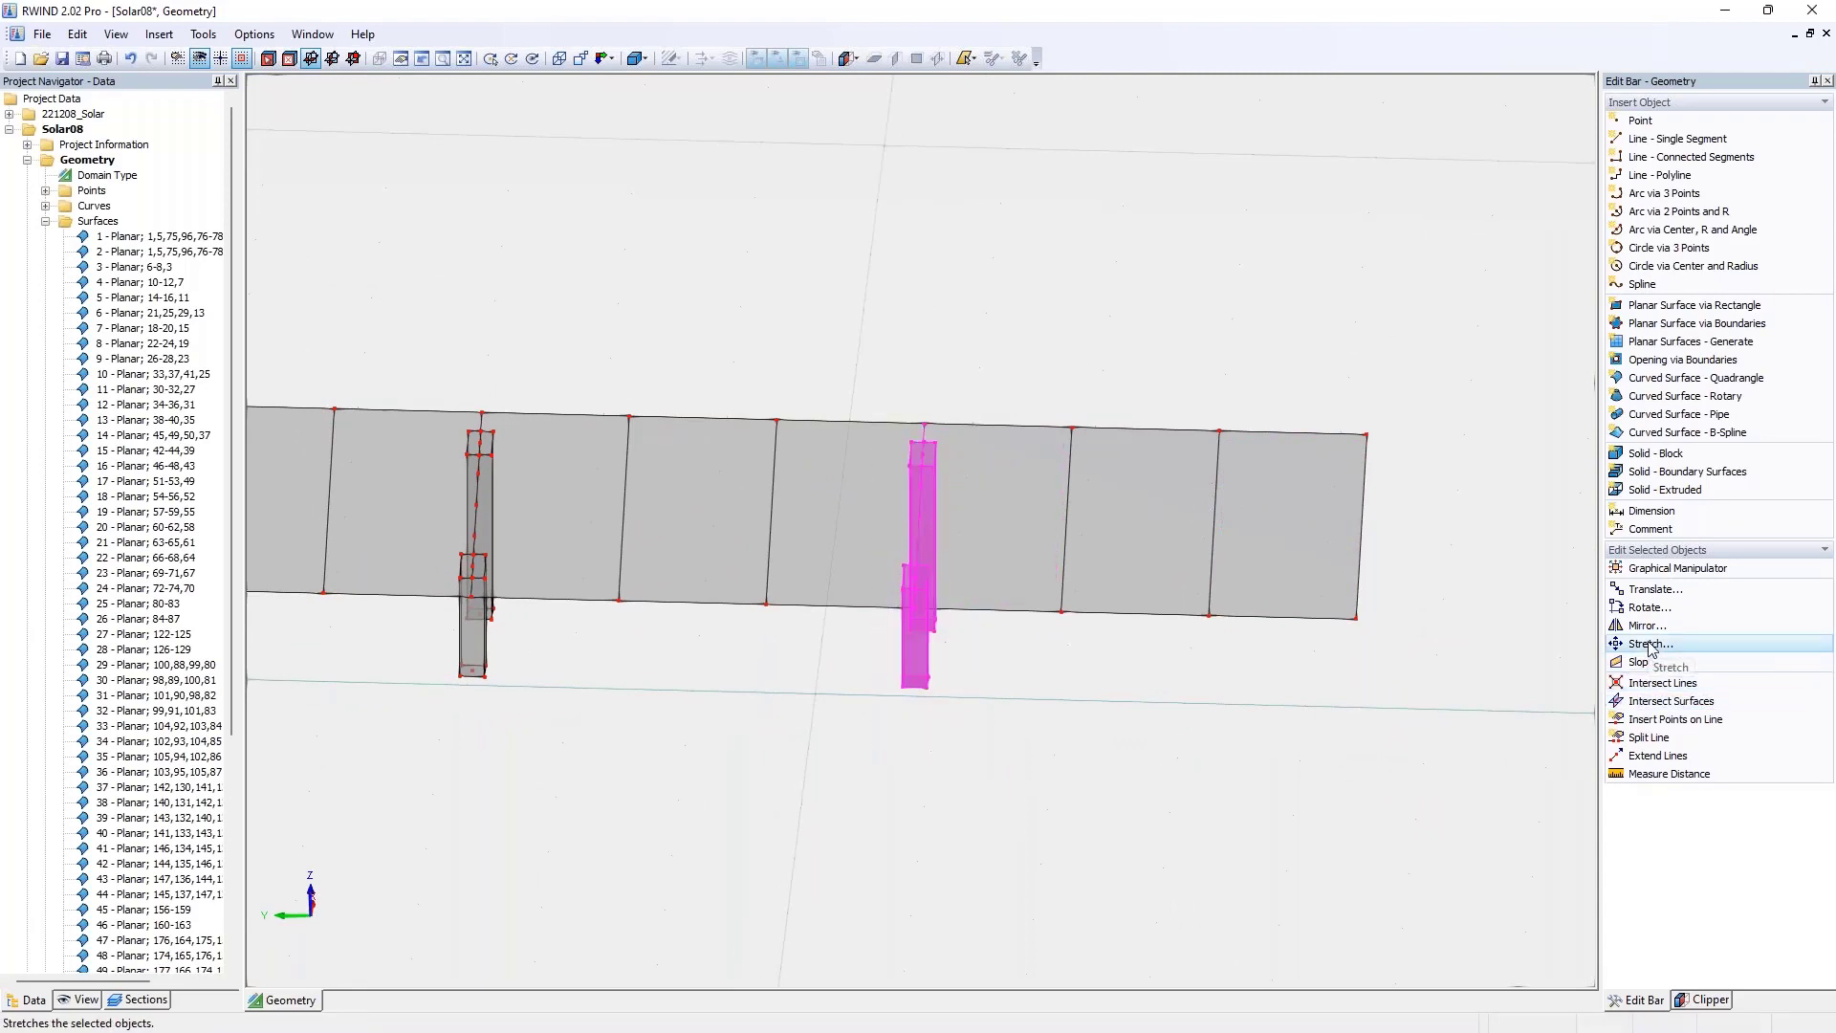
left_click(1653, 593)
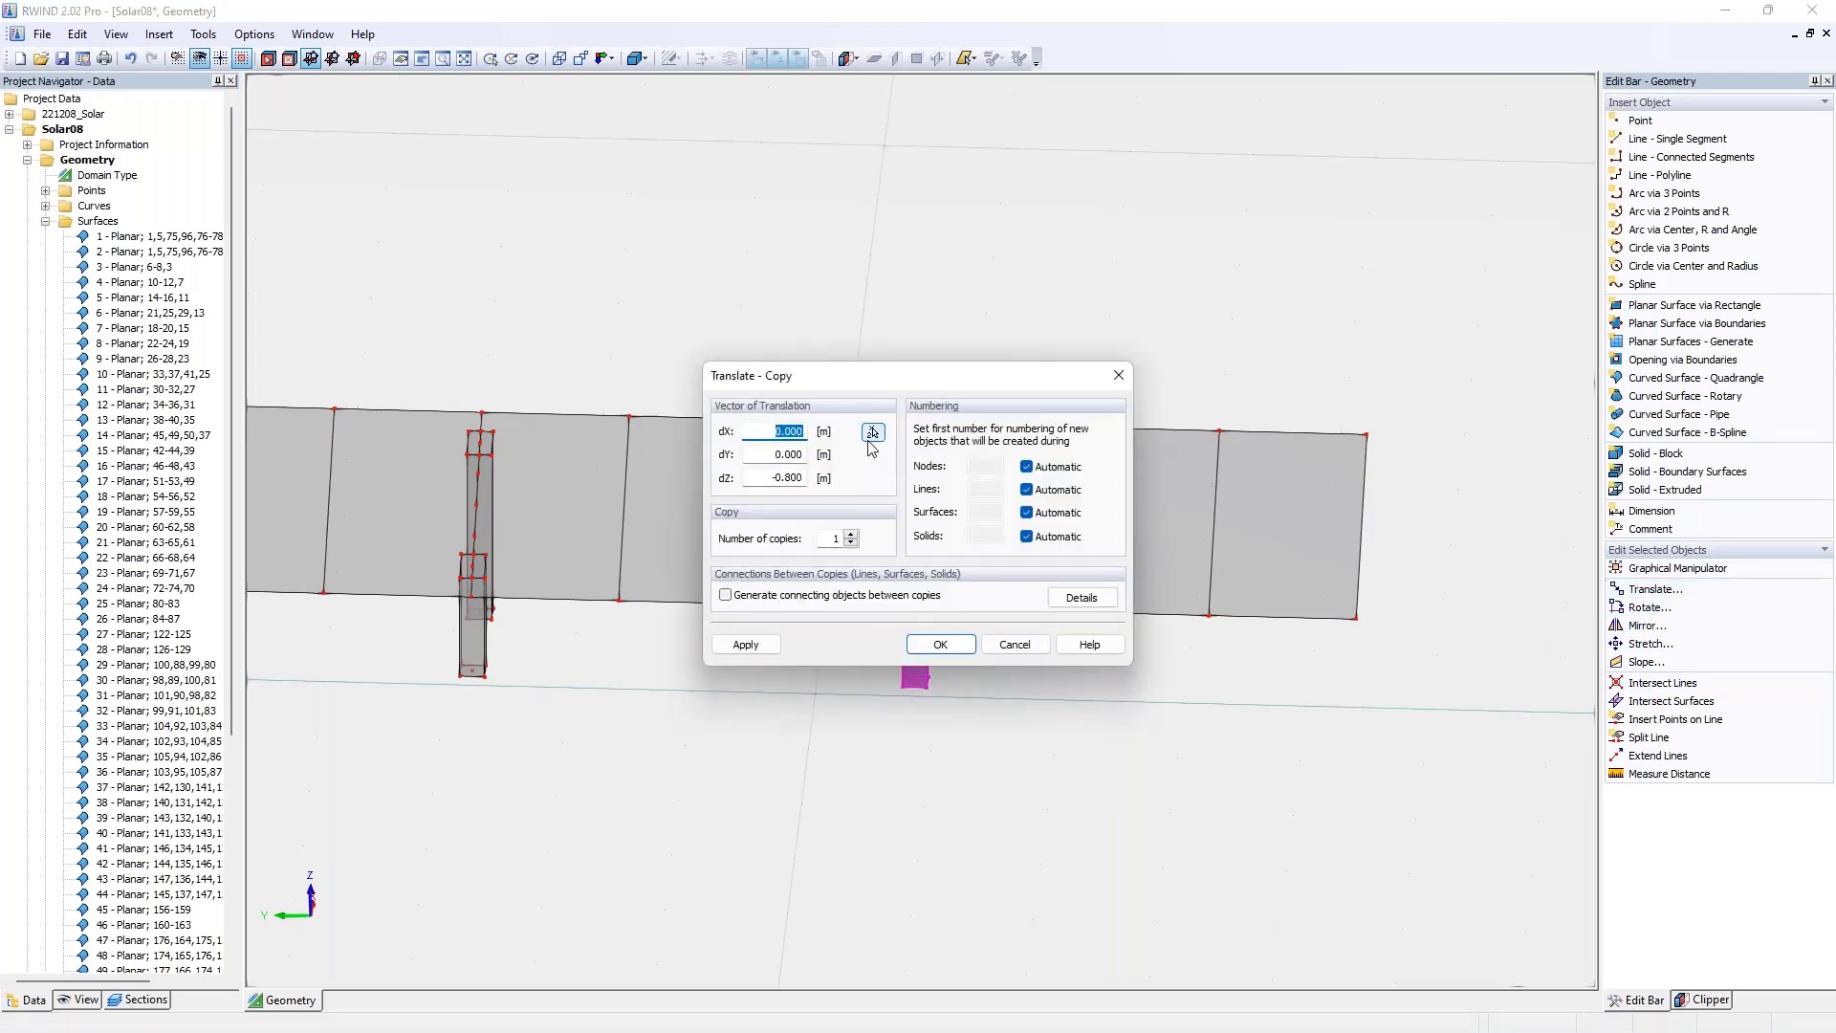
double_click(830, 539)
left_click(873, 431)
scroll(947, 392, "up", 3)
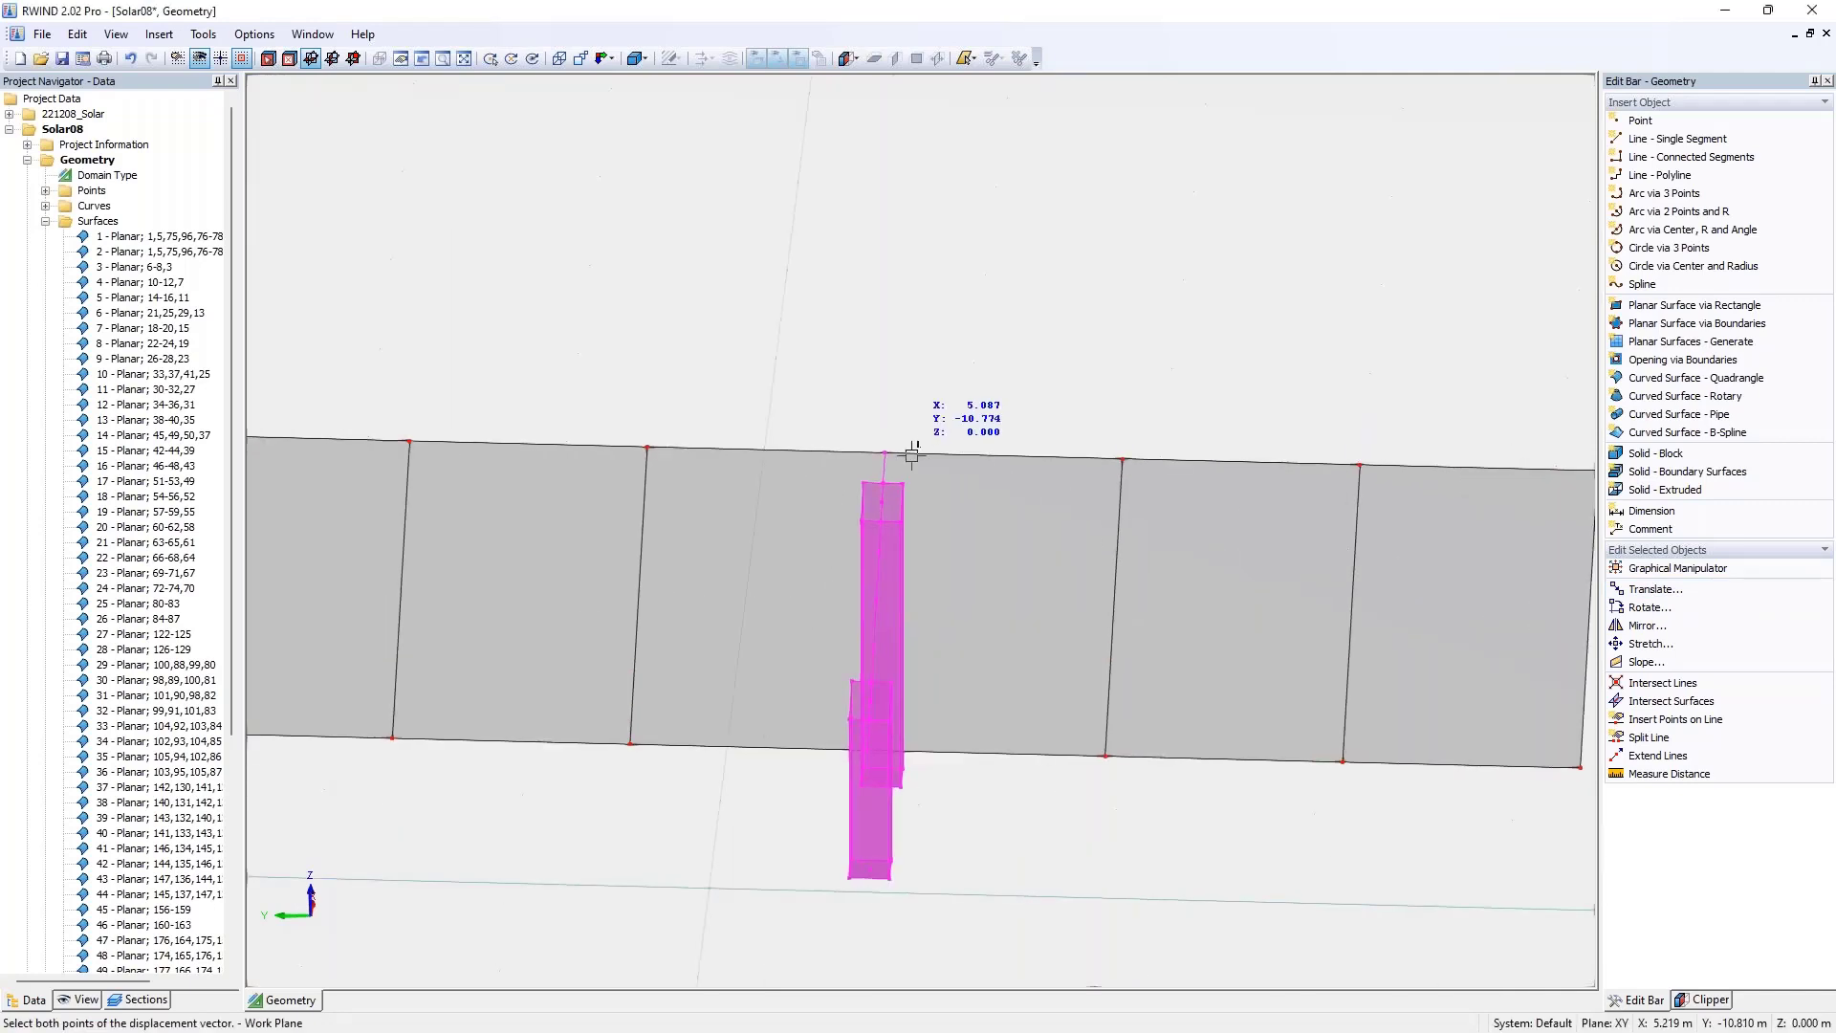
left_click(900, 485)
scroll(900, 485, "down", 2)
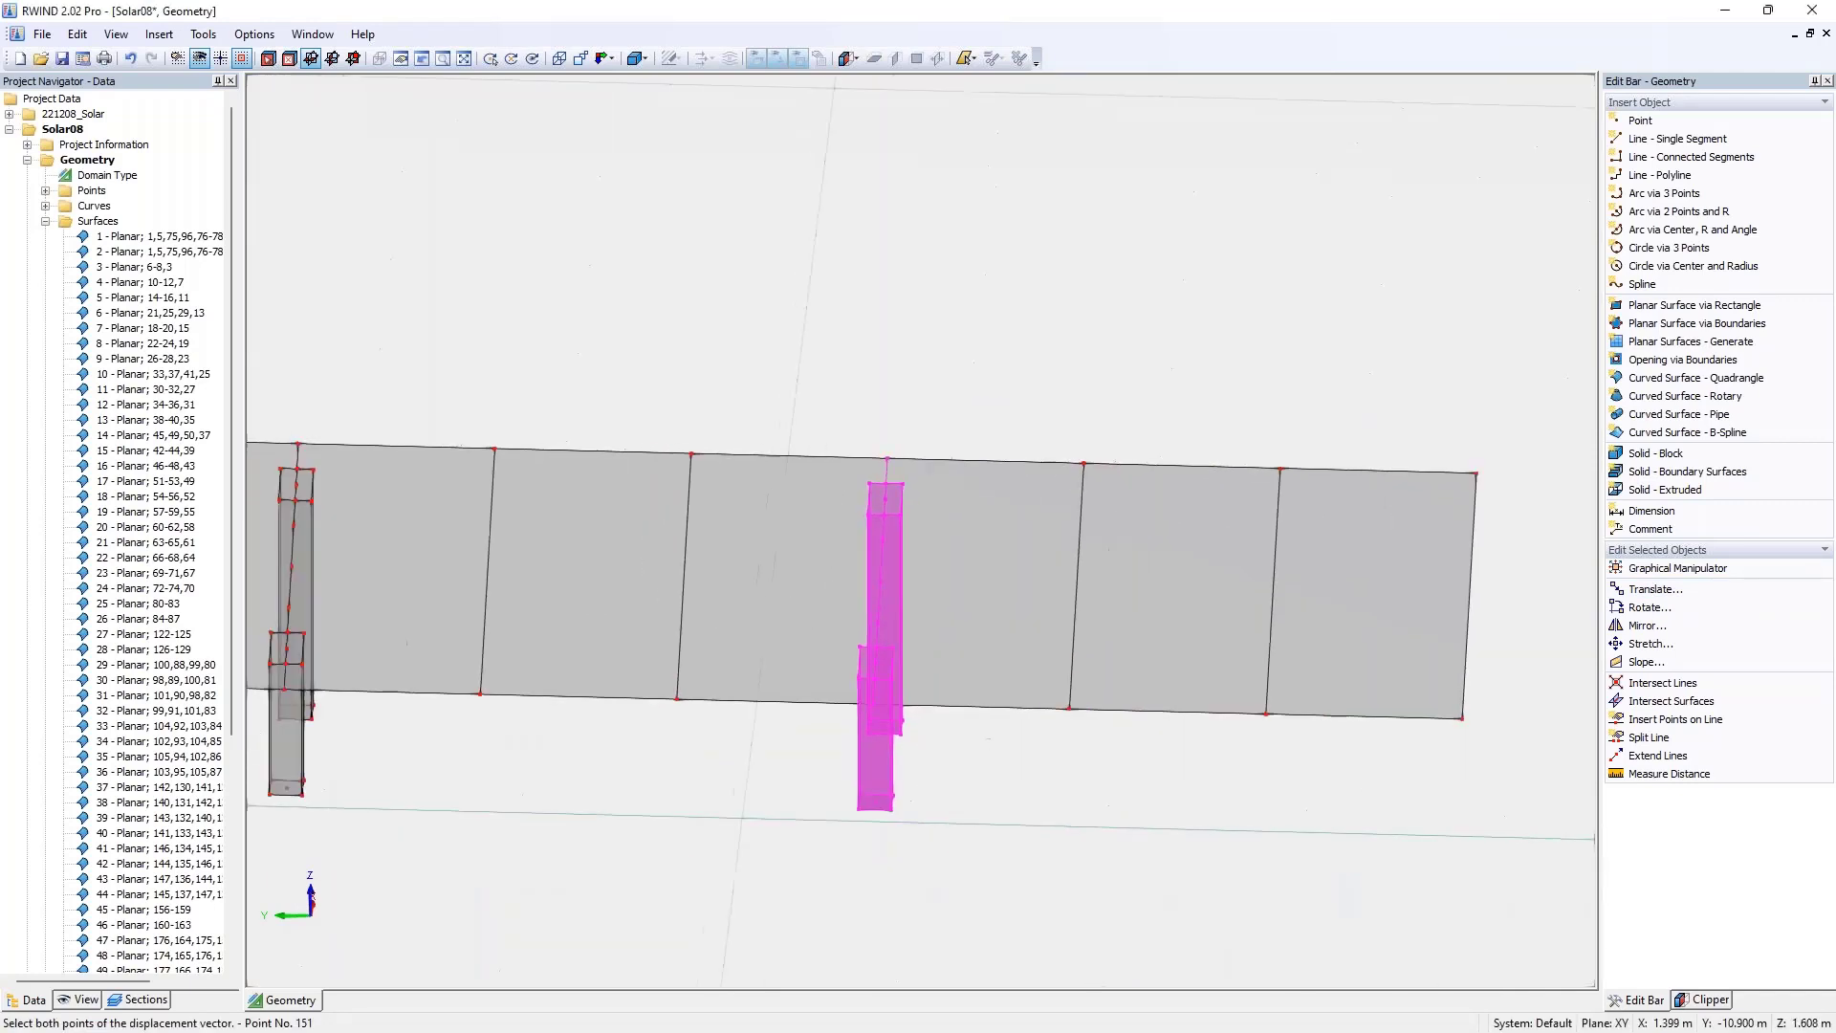
left_click(1336, 479)
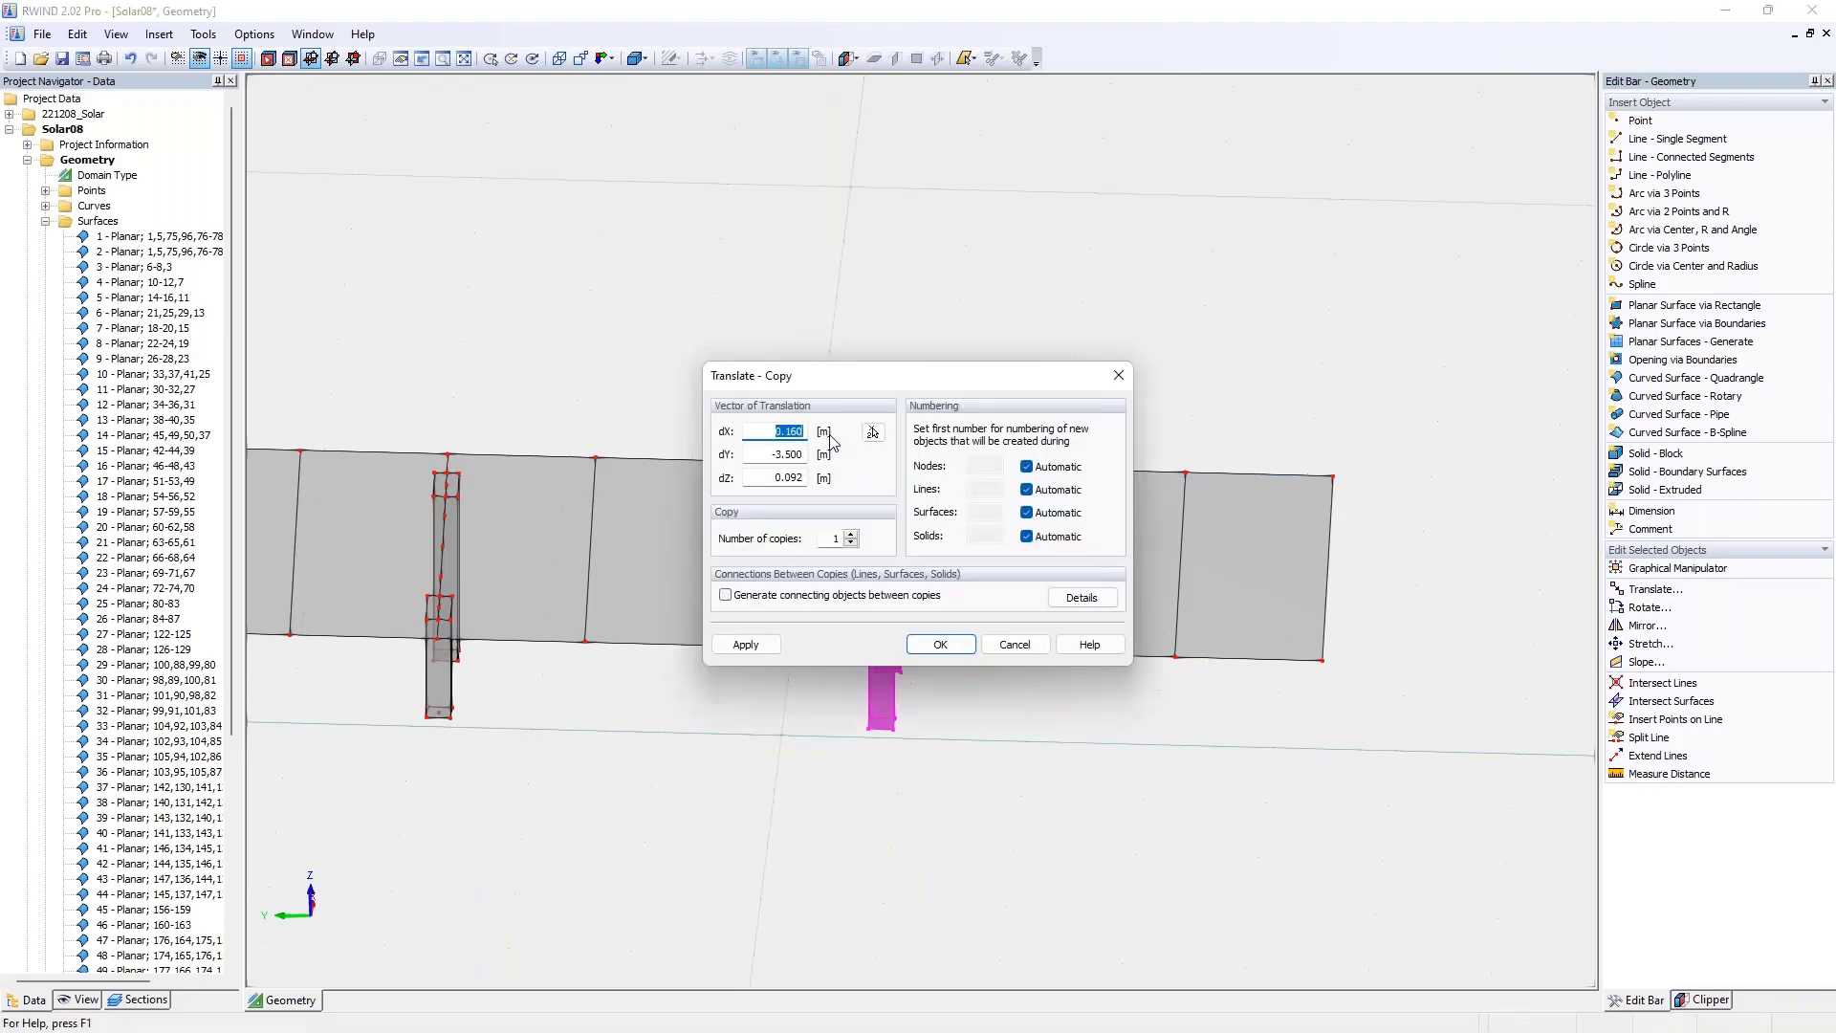
type("0")
key("Tab")
key("Tab")
type("0")
left_click(940, 643)
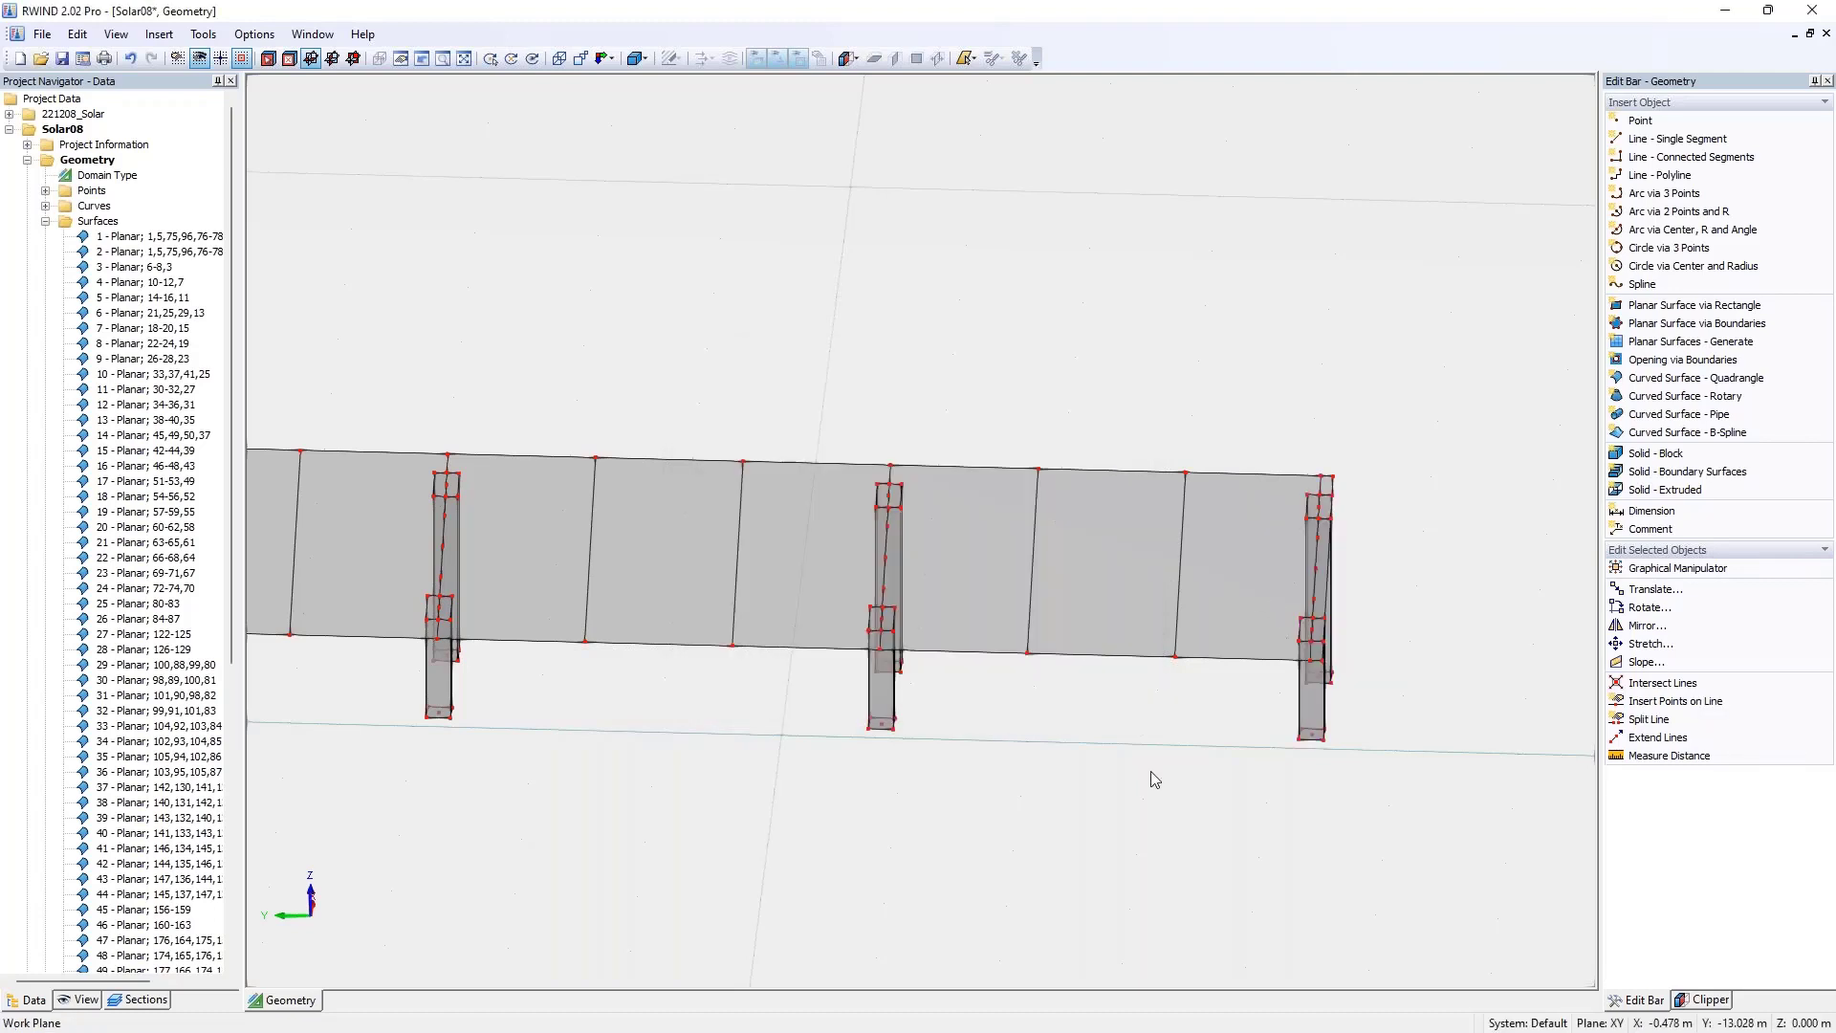
- Mirror the four post pairs on the negative-Y side as copies about the X,Z plane through the origin
scroll(1112, 716, "down", 3)
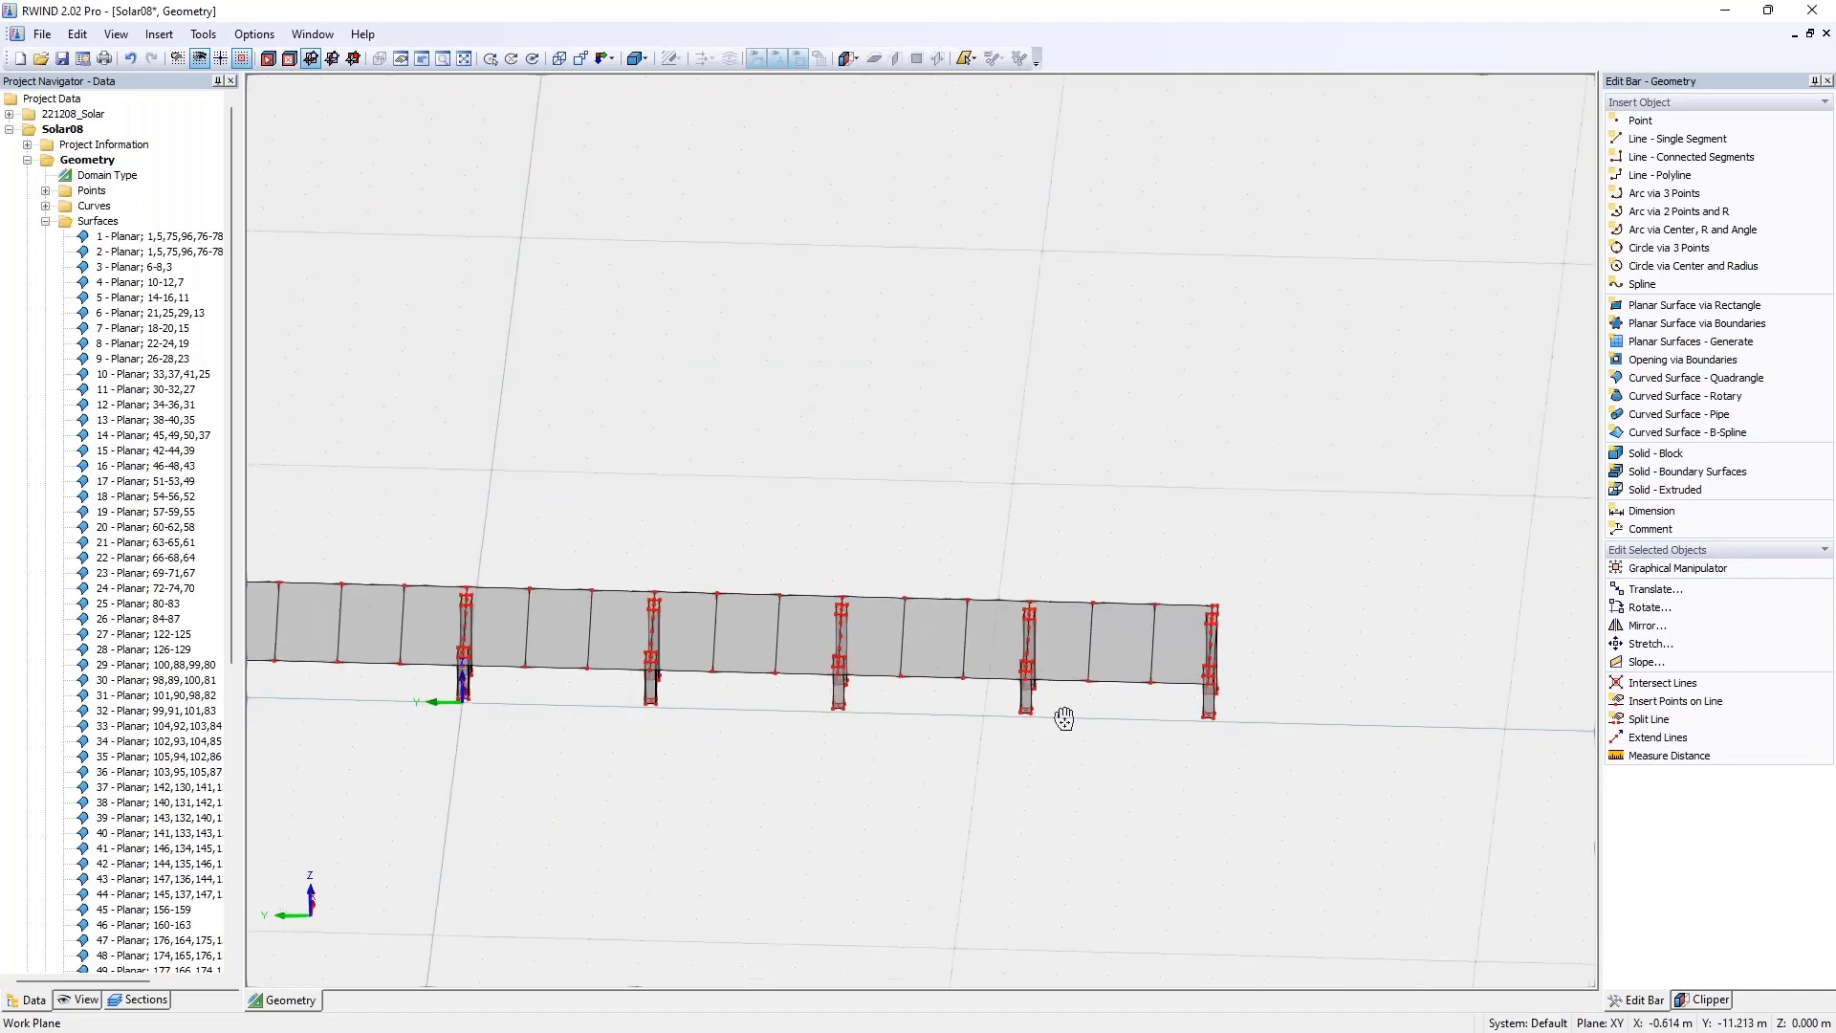
middle_click_drag(1065, 719, 1210, 611)
left_click(798, 516)
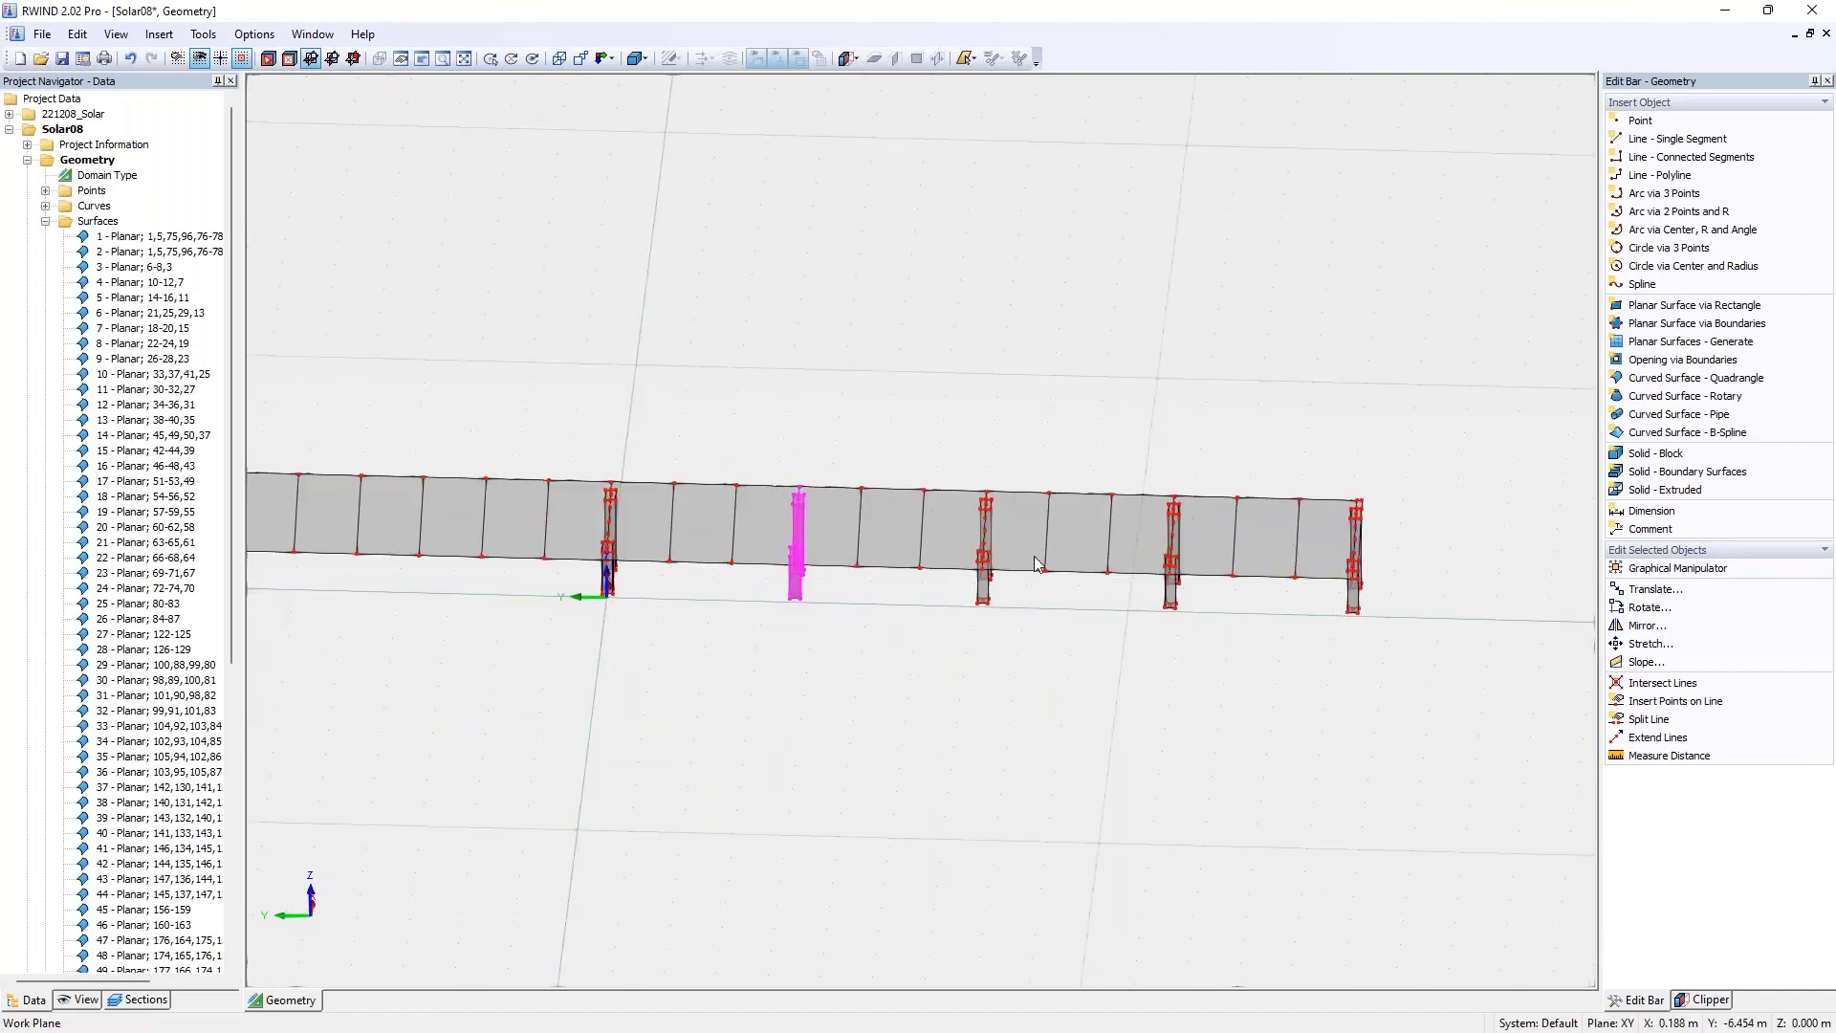
left_click(985, 545, "ctrl")
left_click_drag(1162, 449, 1189, 673)
left_click_drag(1341, 464, 1394, 619)
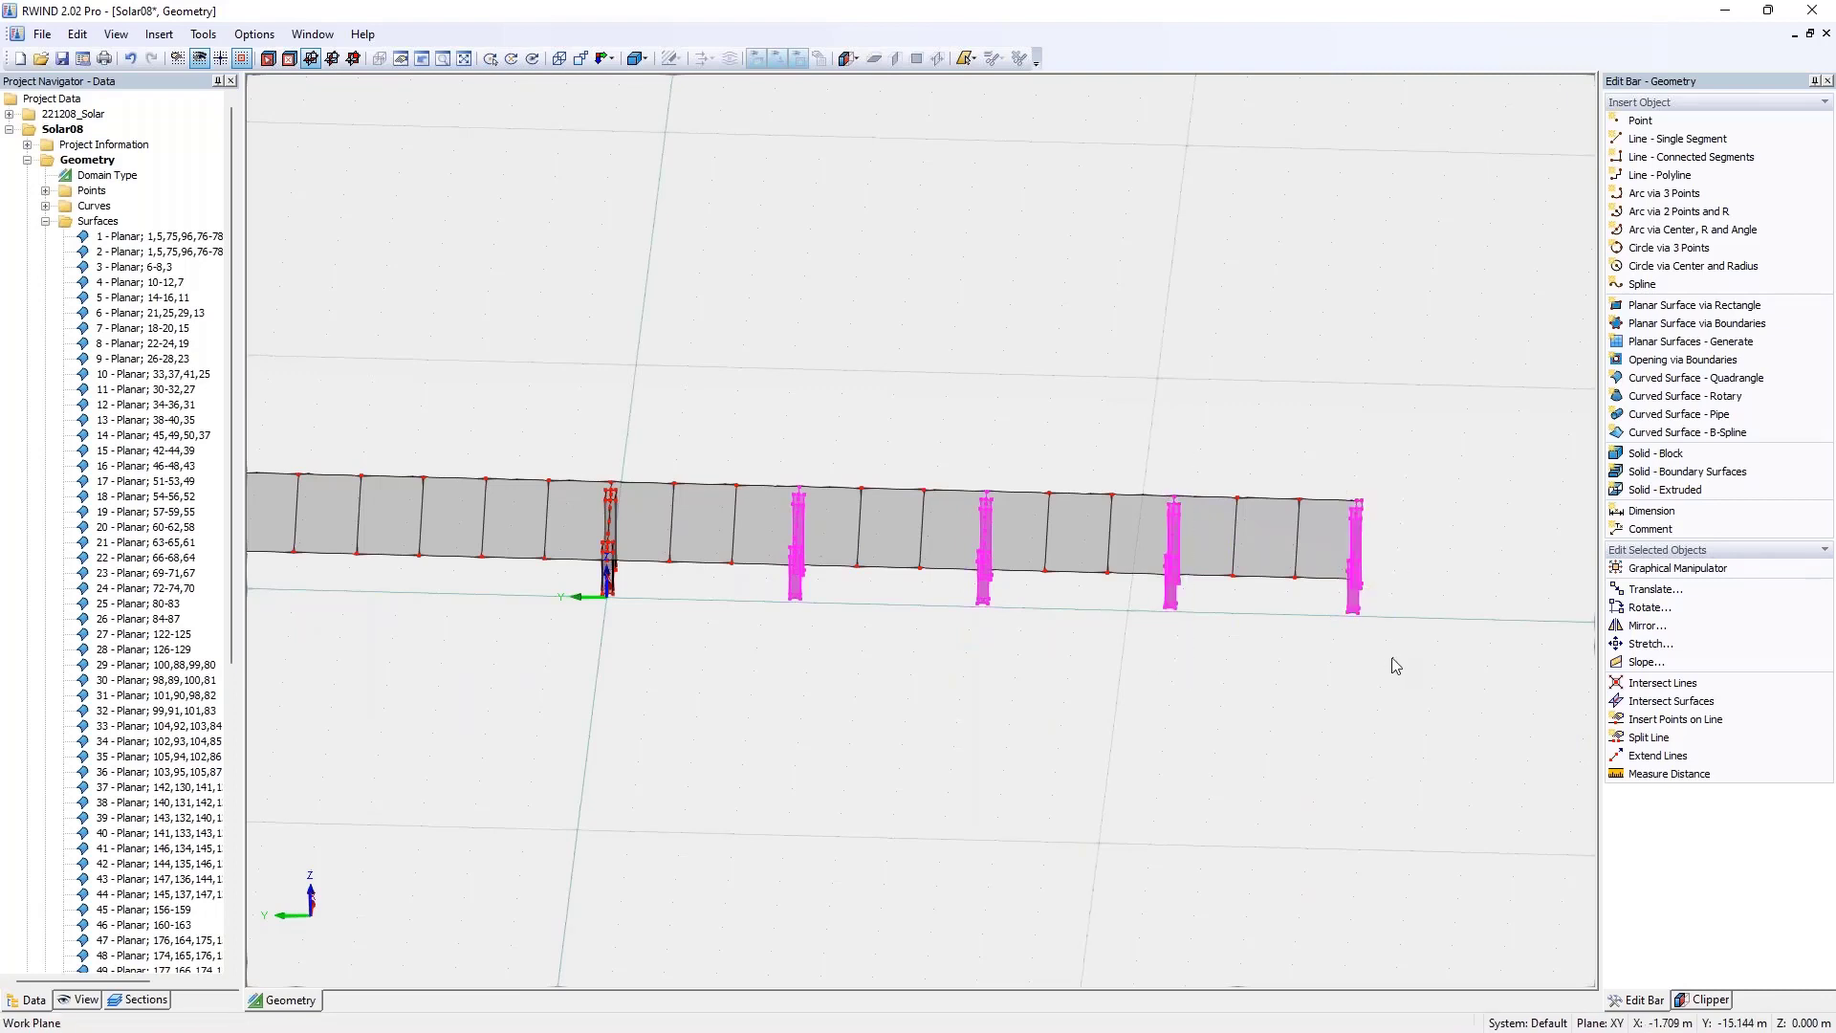
left_click(1657, 633)
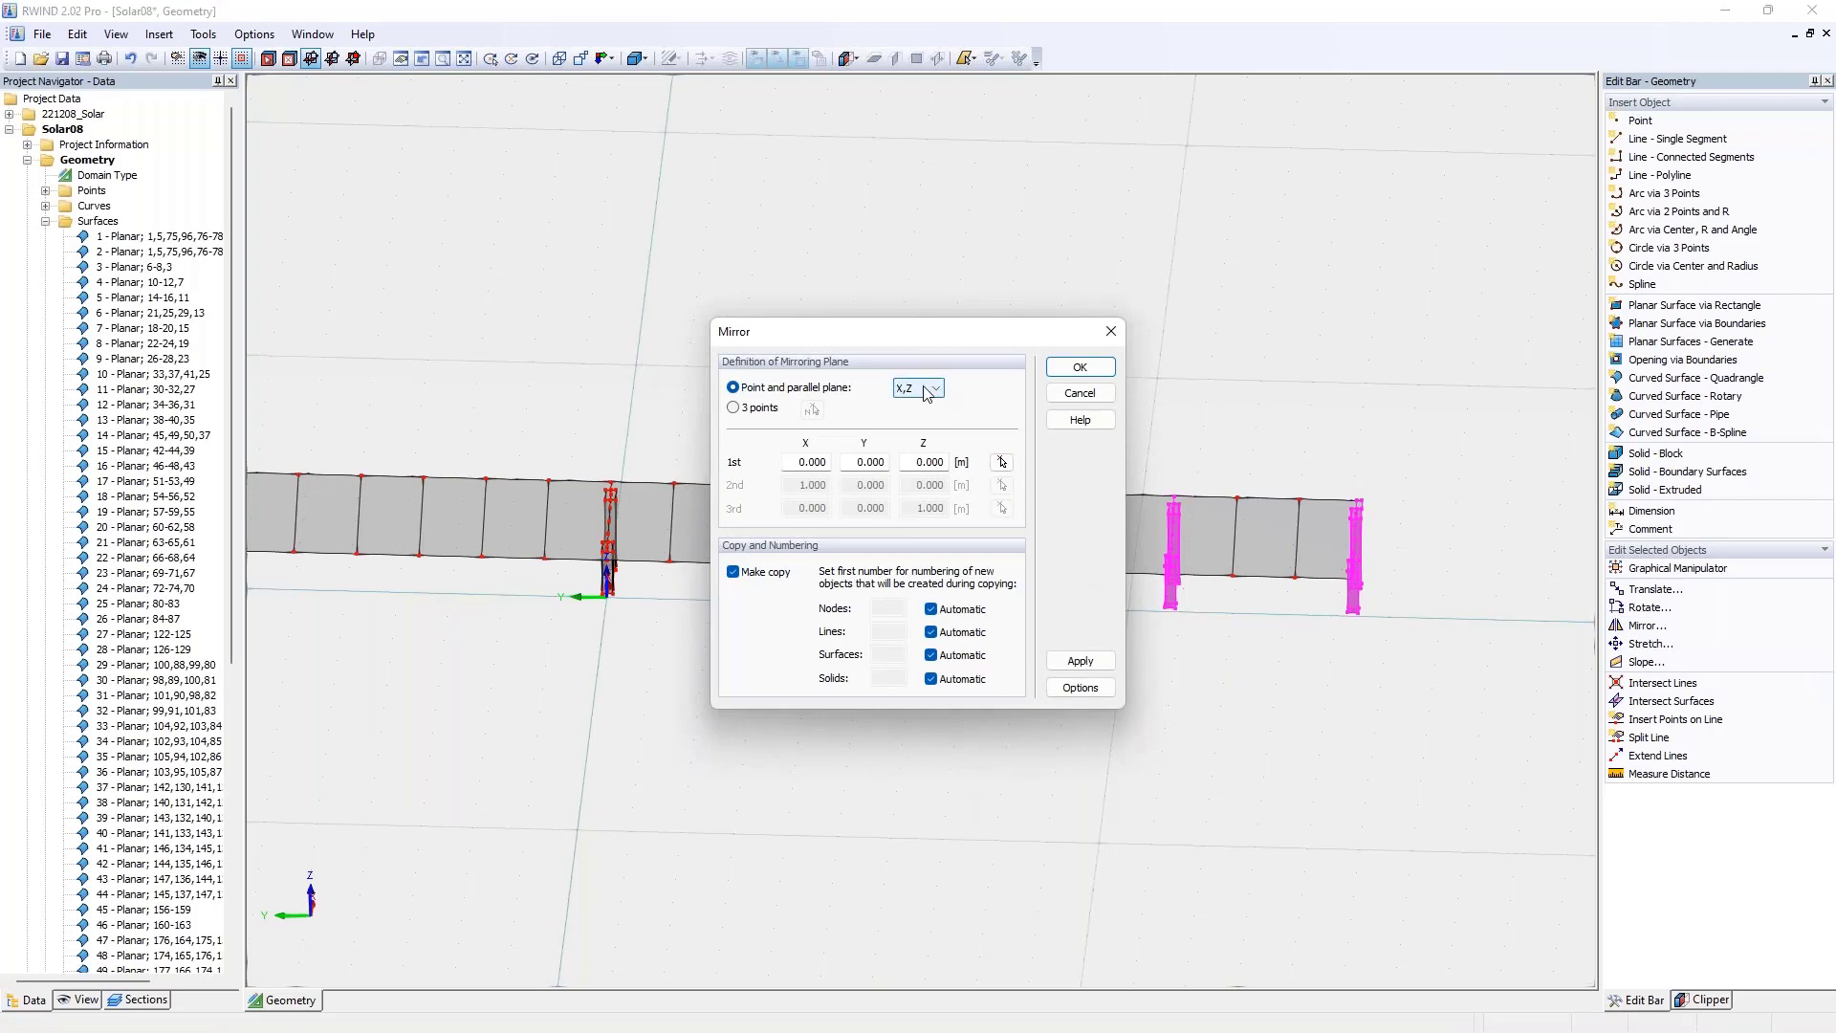
left_click(925, 392)
left_click(925, 392)
left_click(1061, 373)
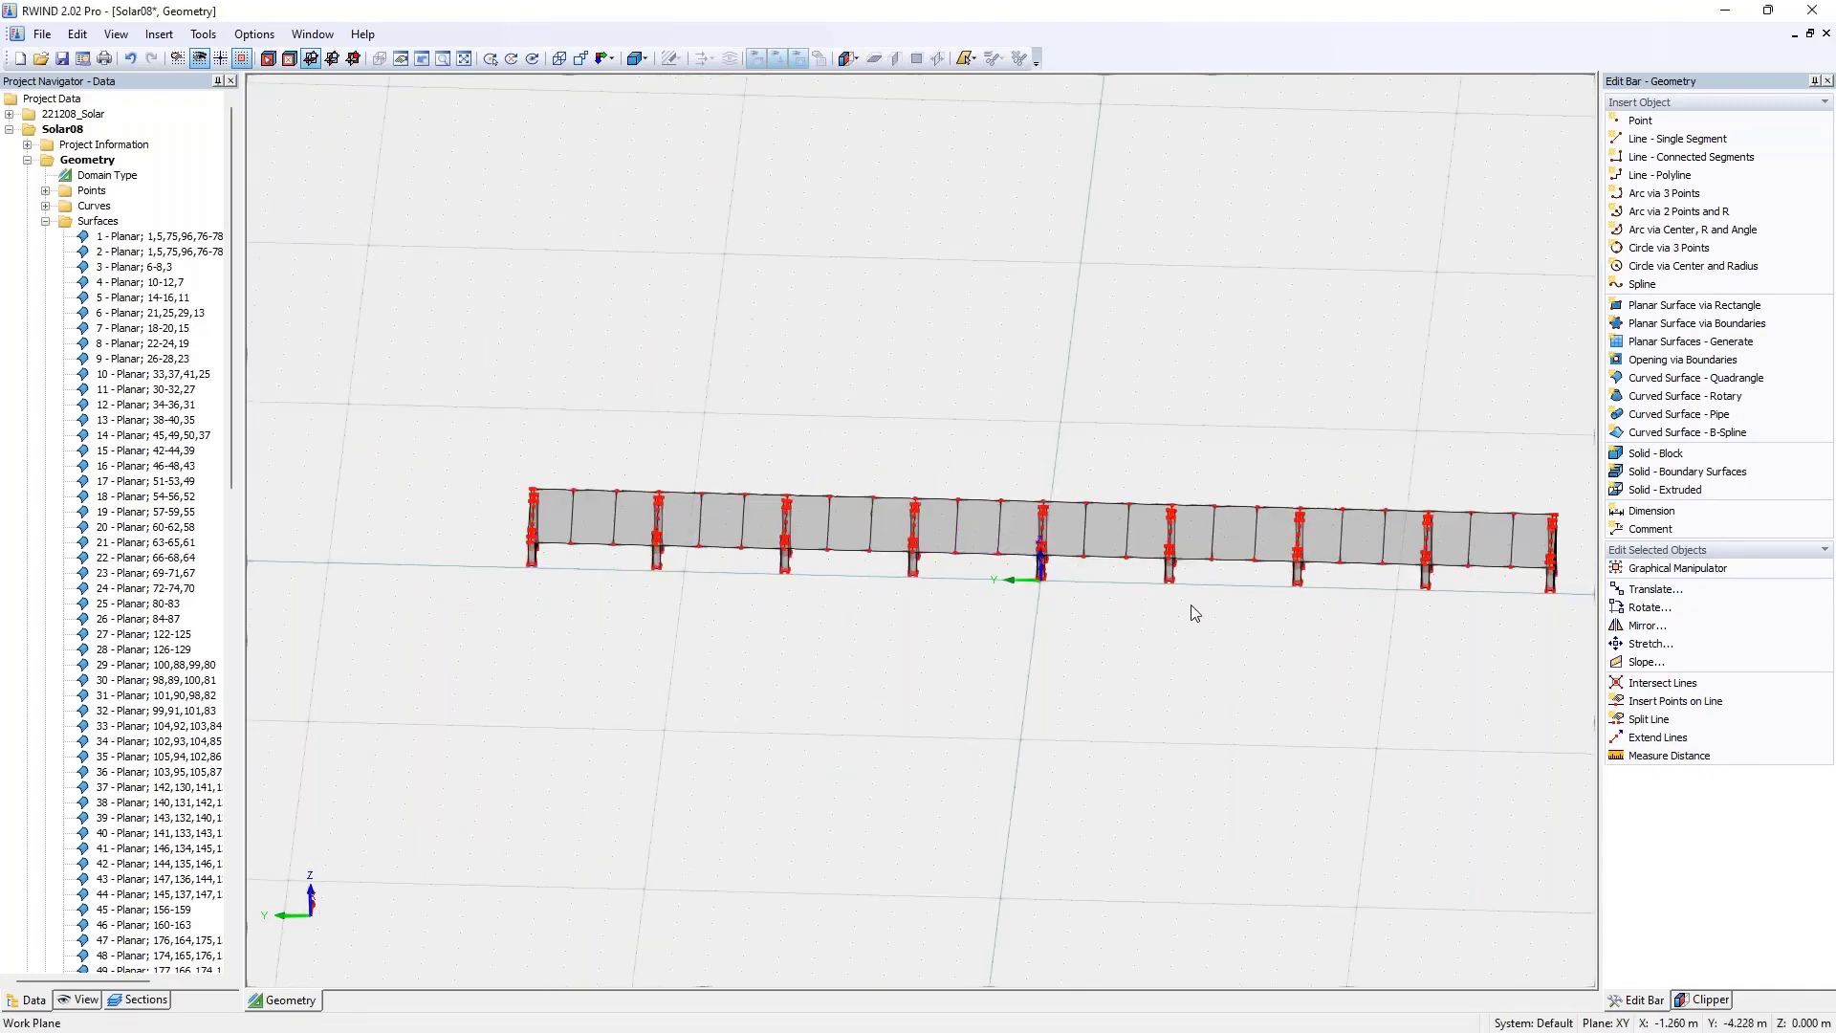
- Extrude all panel surfaces into solids 0.100 m thick, perpendicular to the surface
middle_click_drag(1195, 613, 660, 574, "ctrl")
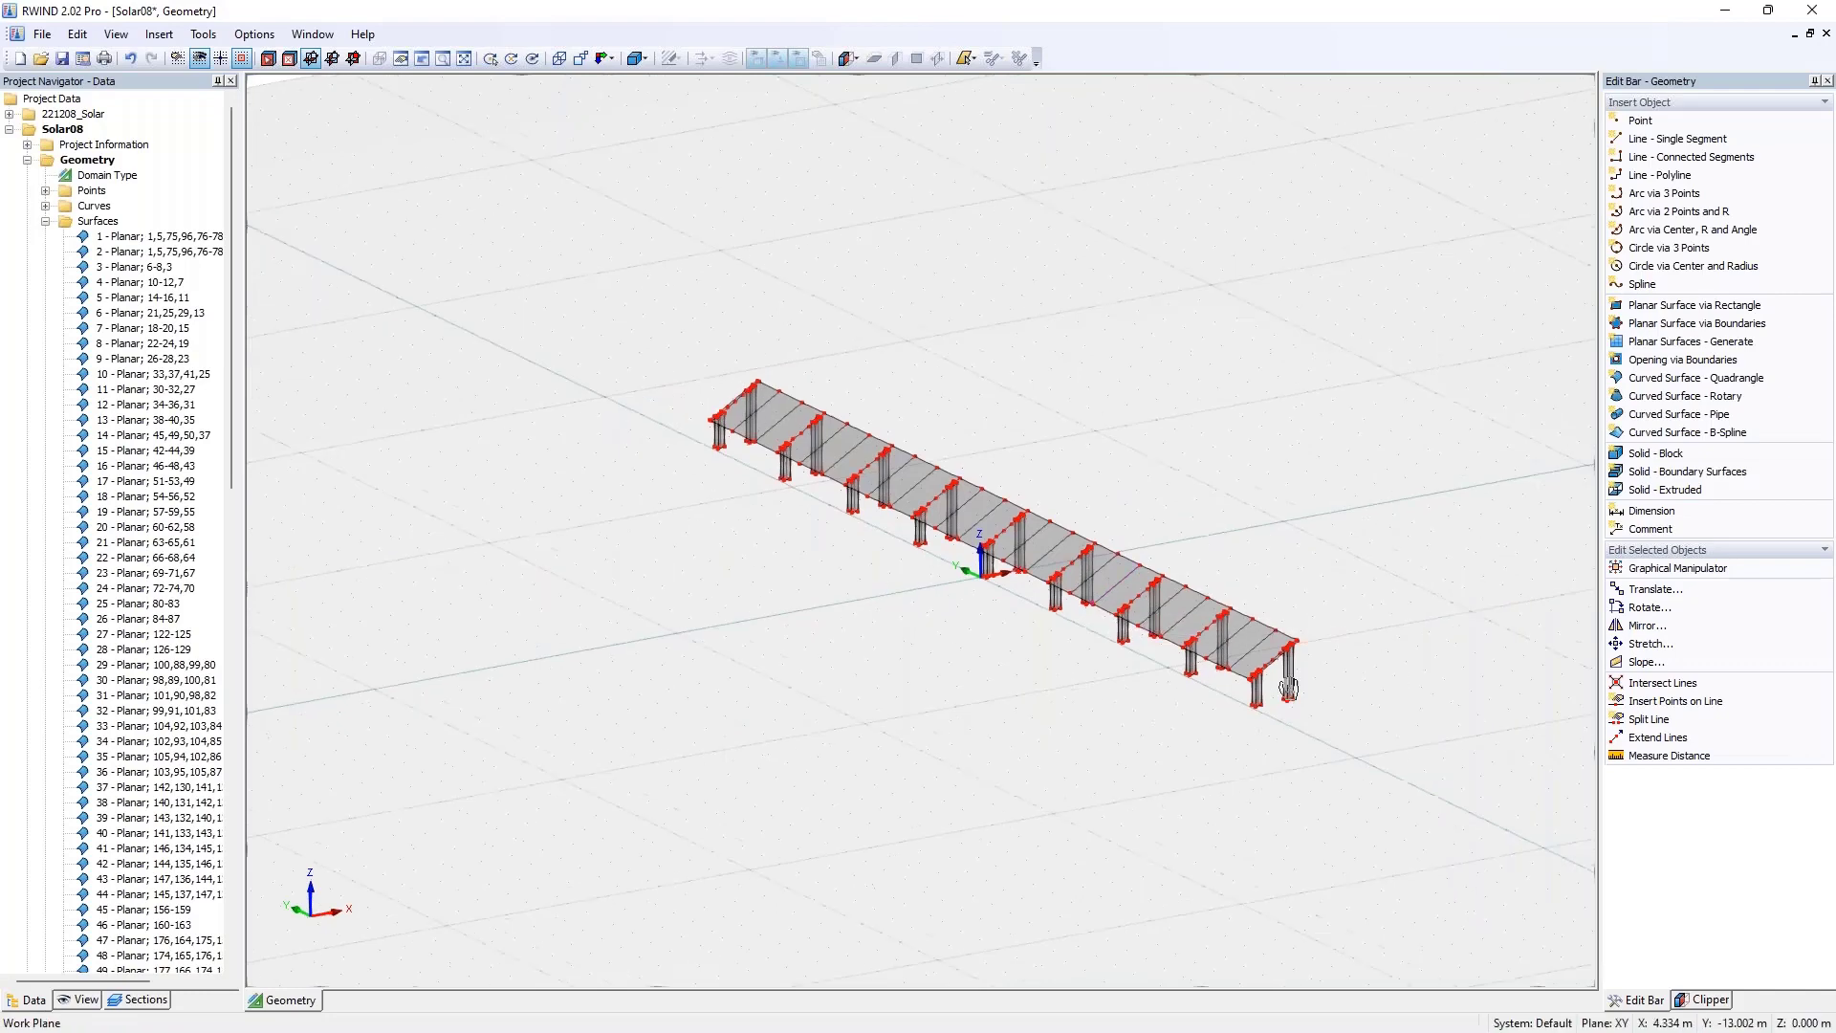
key("F6")
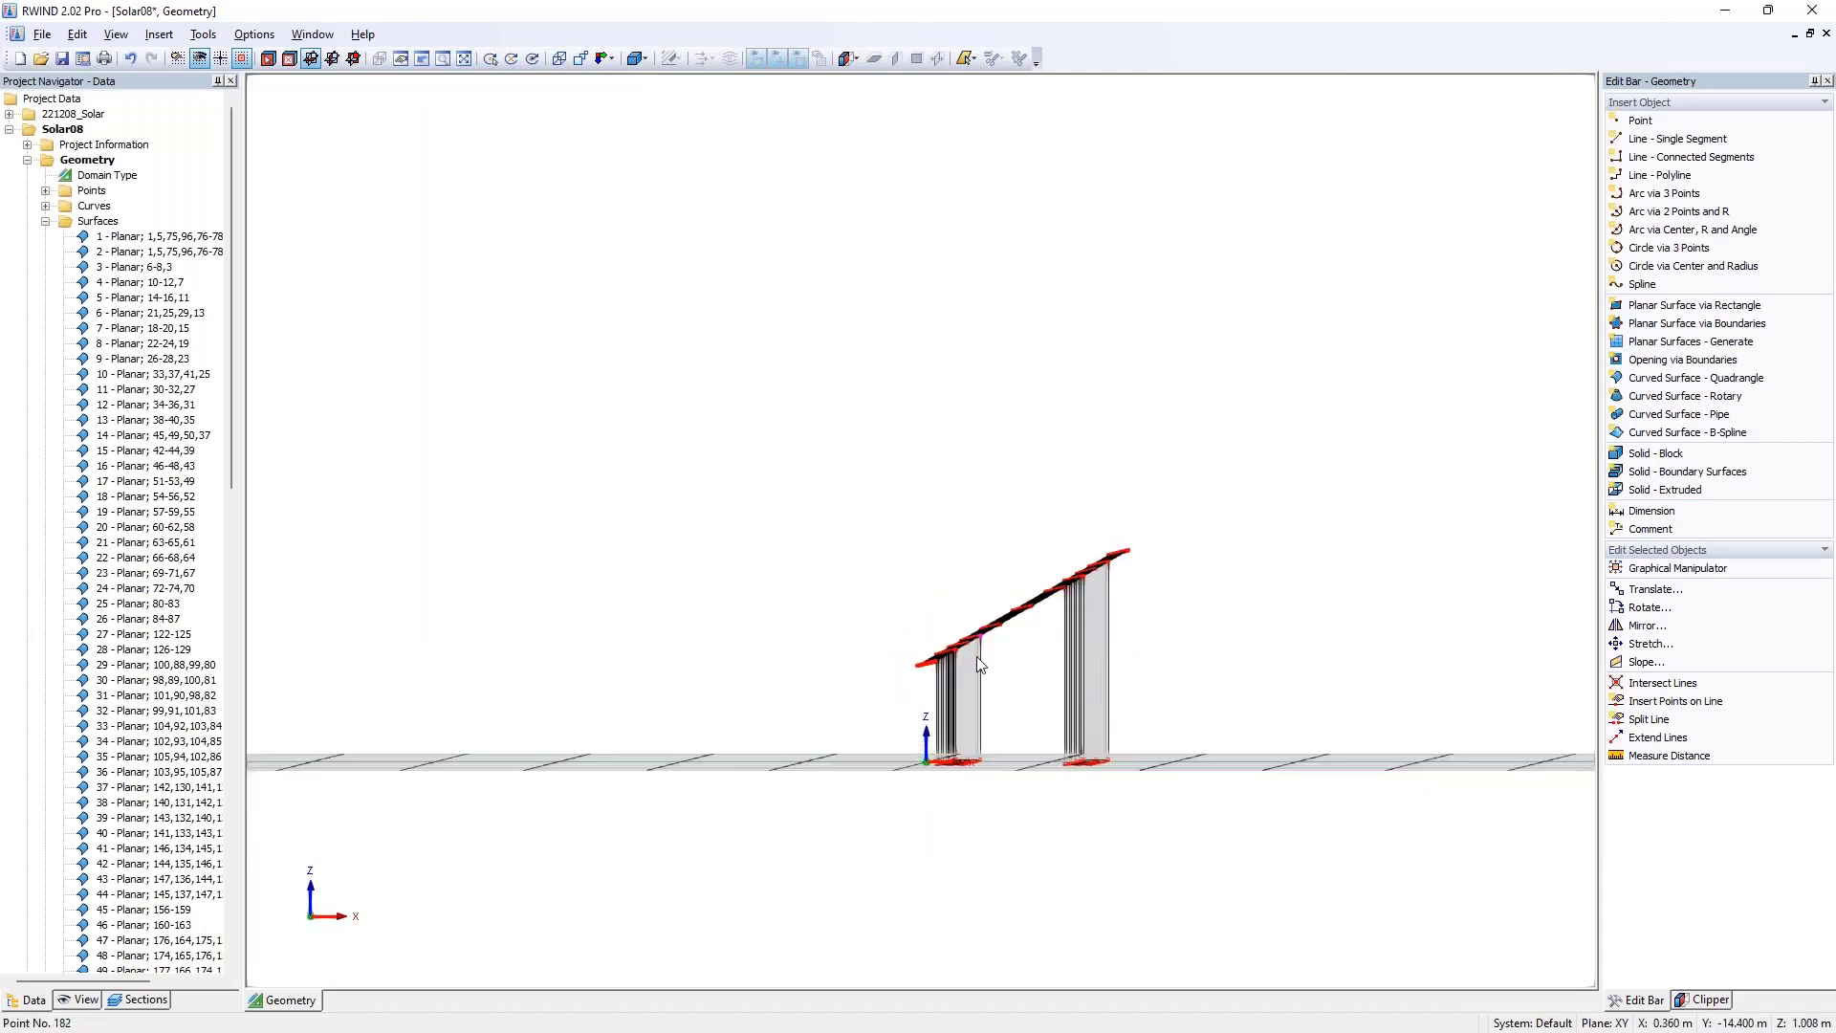
left_click(1059, 644)
mouse_move(1223, 656)
middle_mouse_down("ctrl")
mouse_move(1178, 664)
mouse_move(1196, 665)
middle_mouse_up("ctrl")
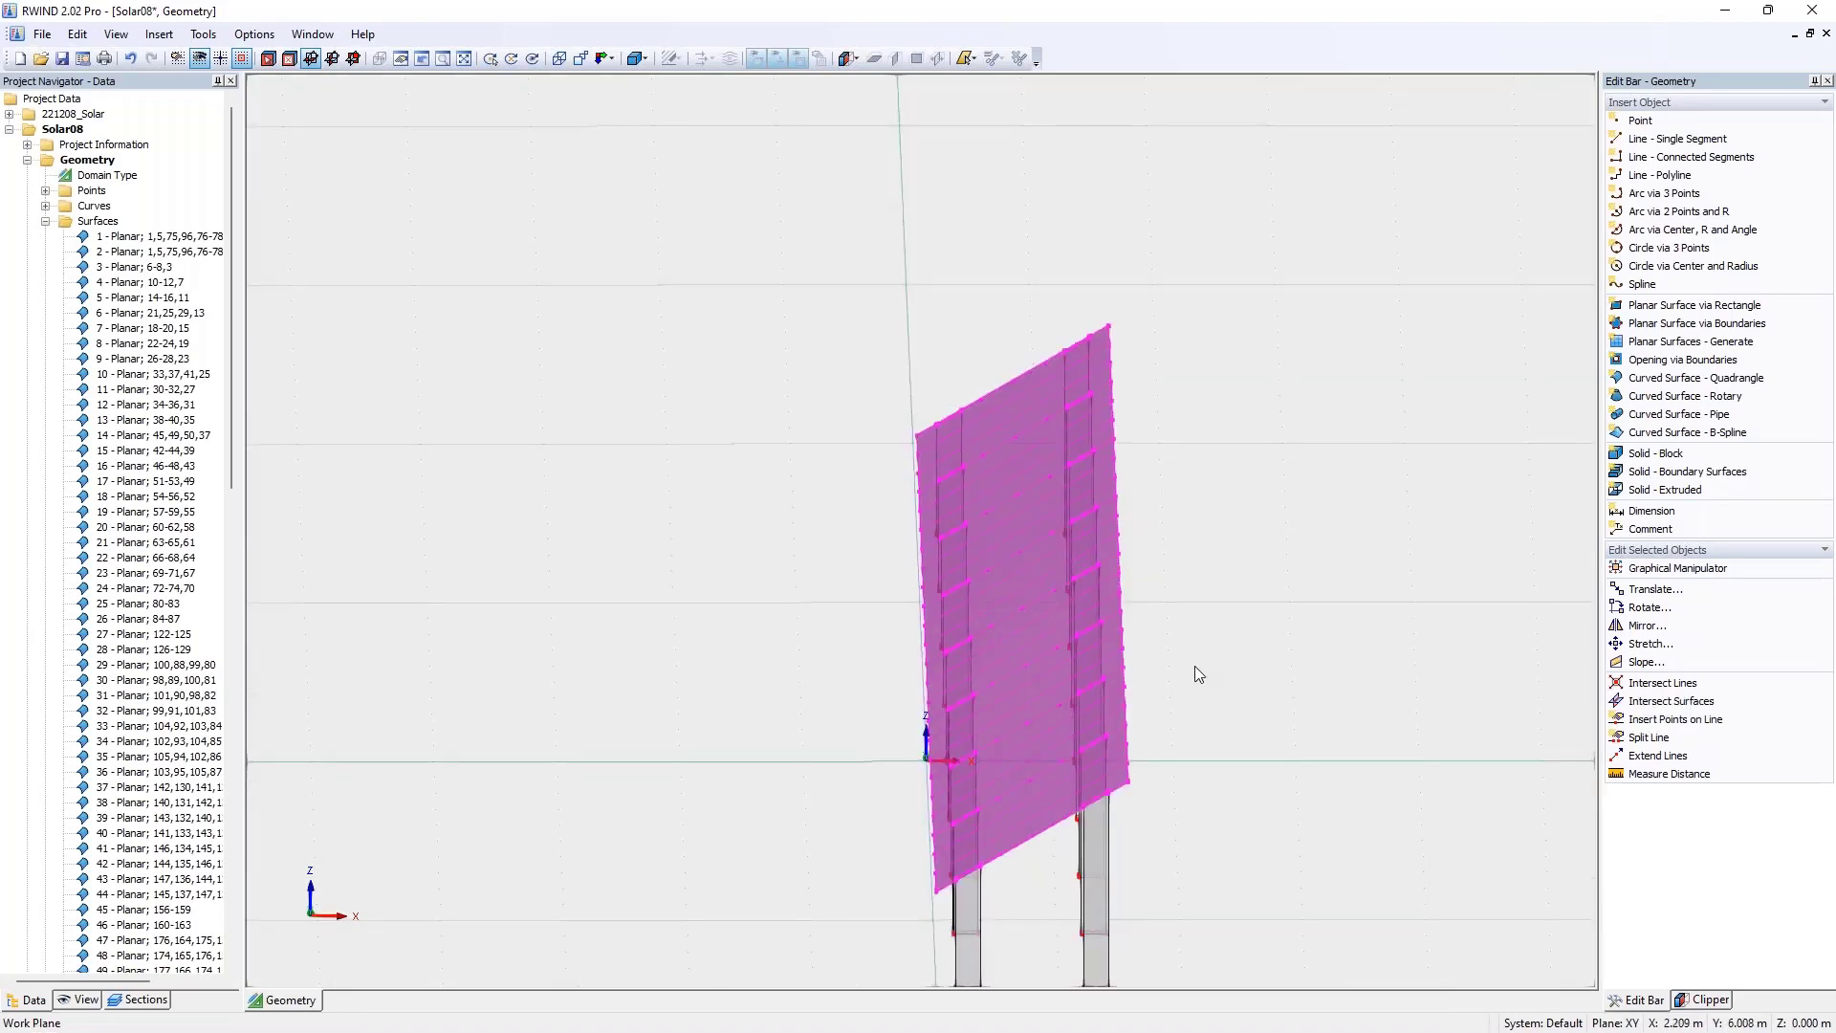
left_click(1680, 499)
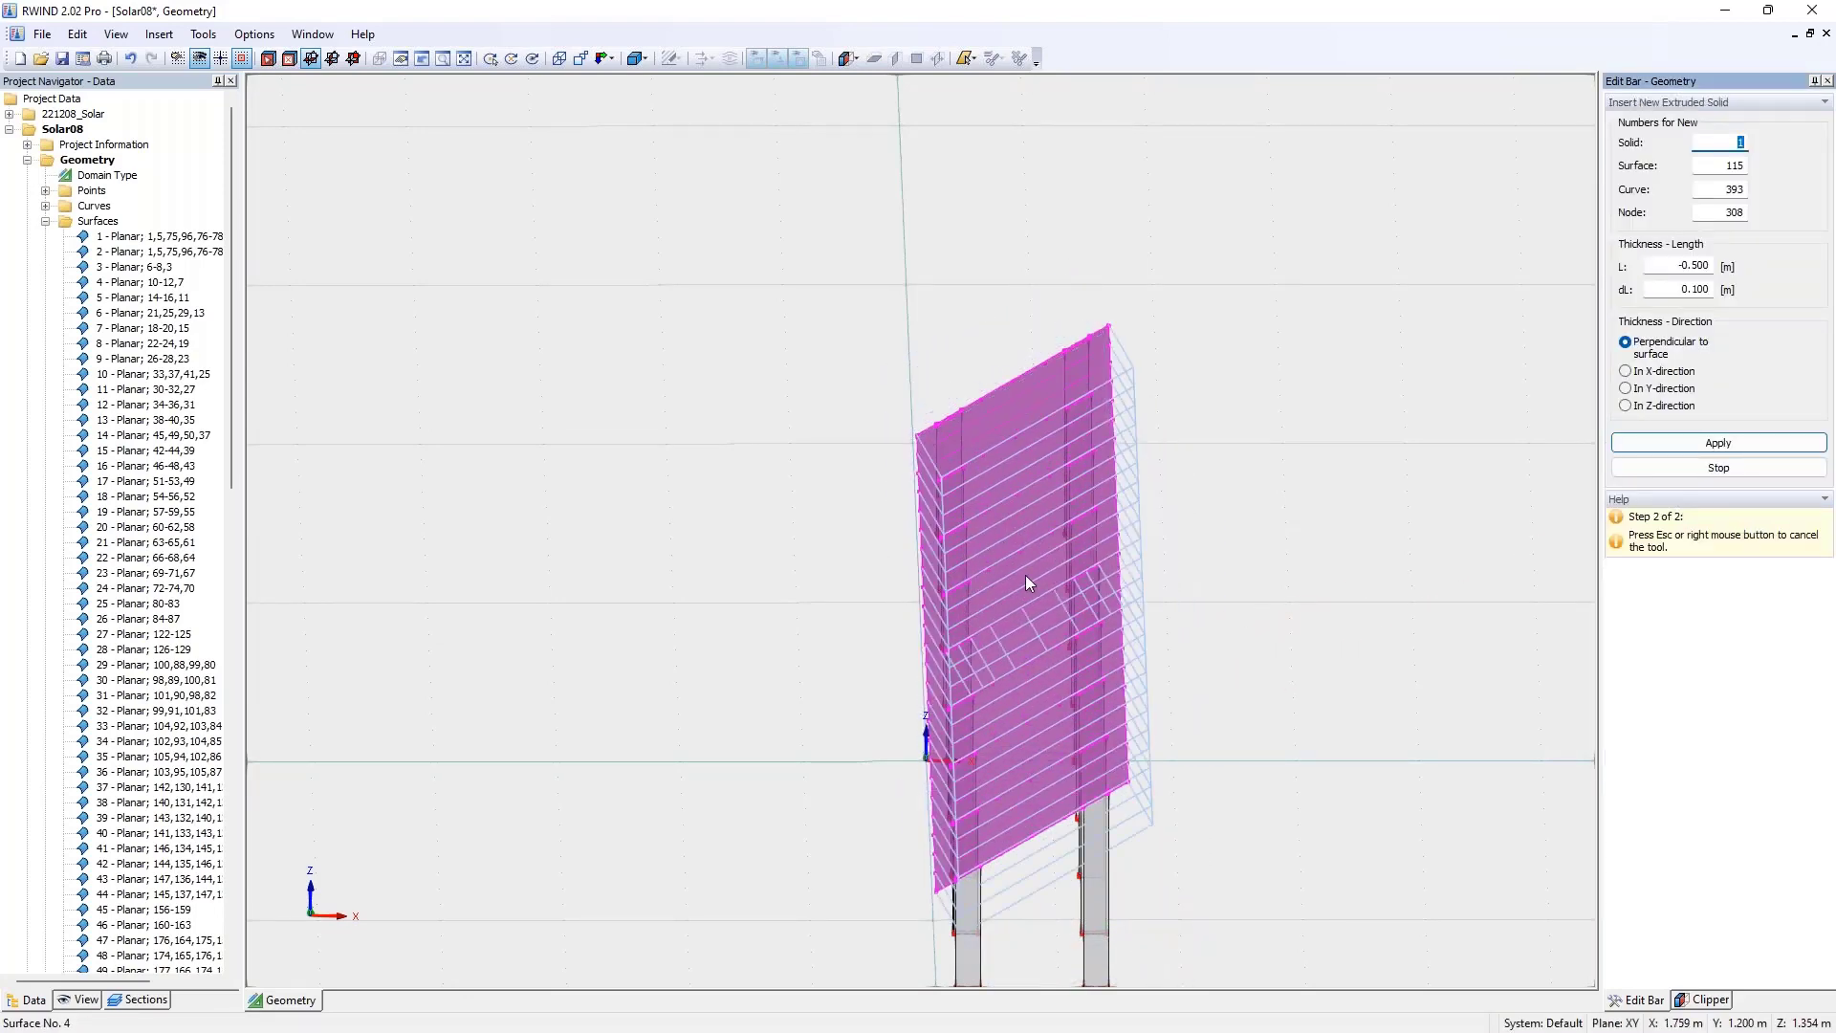
left_click(1720, 265)
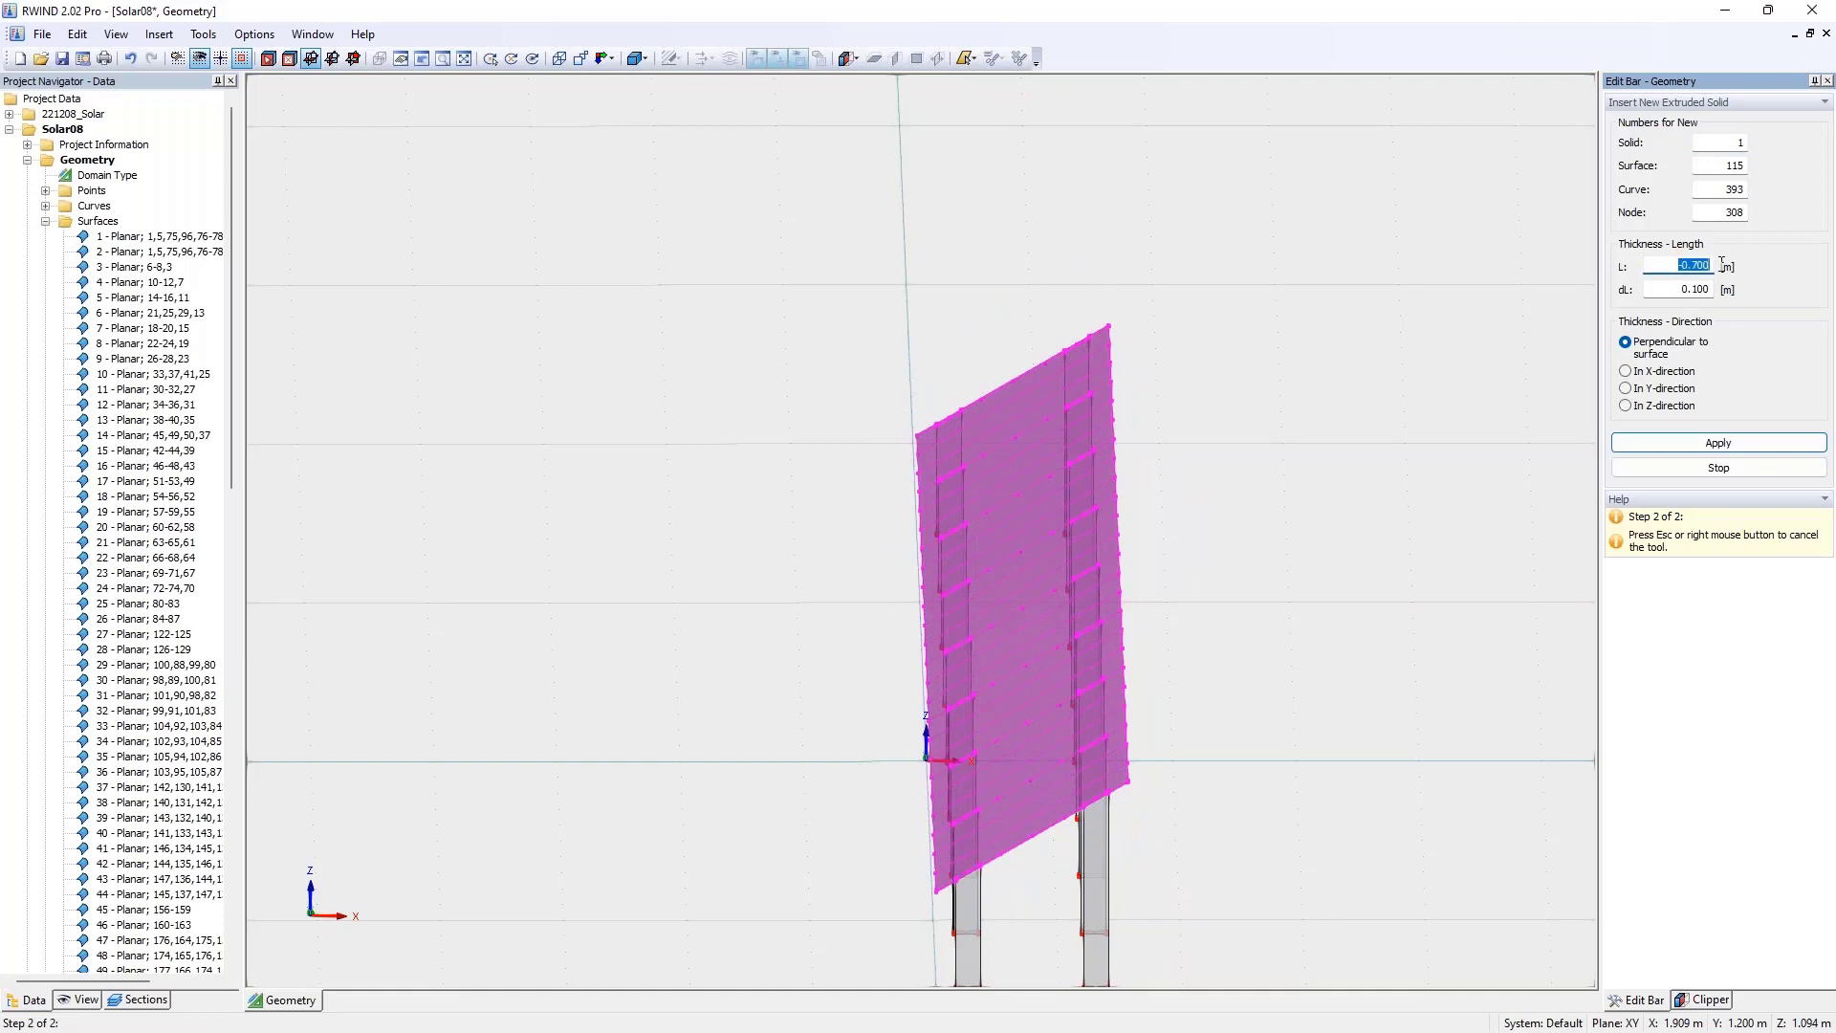
type(",1")
left_click(1685, 289)
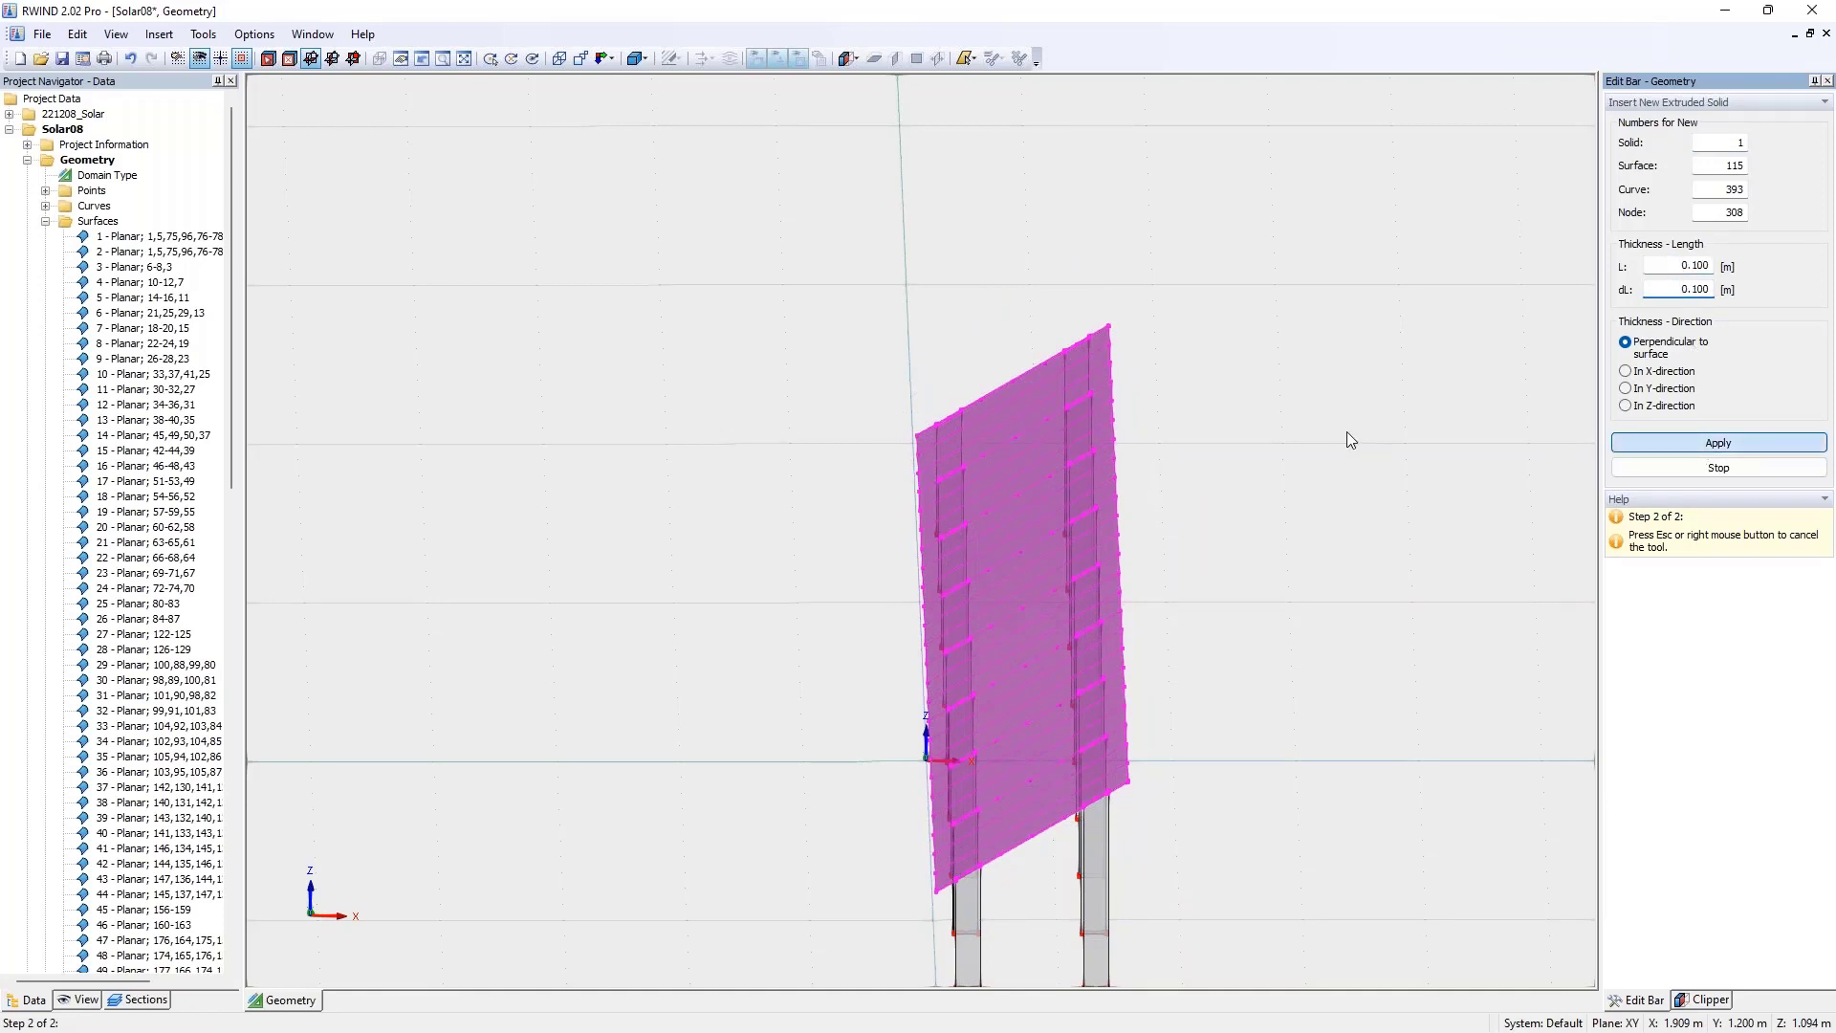
key("Return")
scroll(1253, 498, "down", 2)
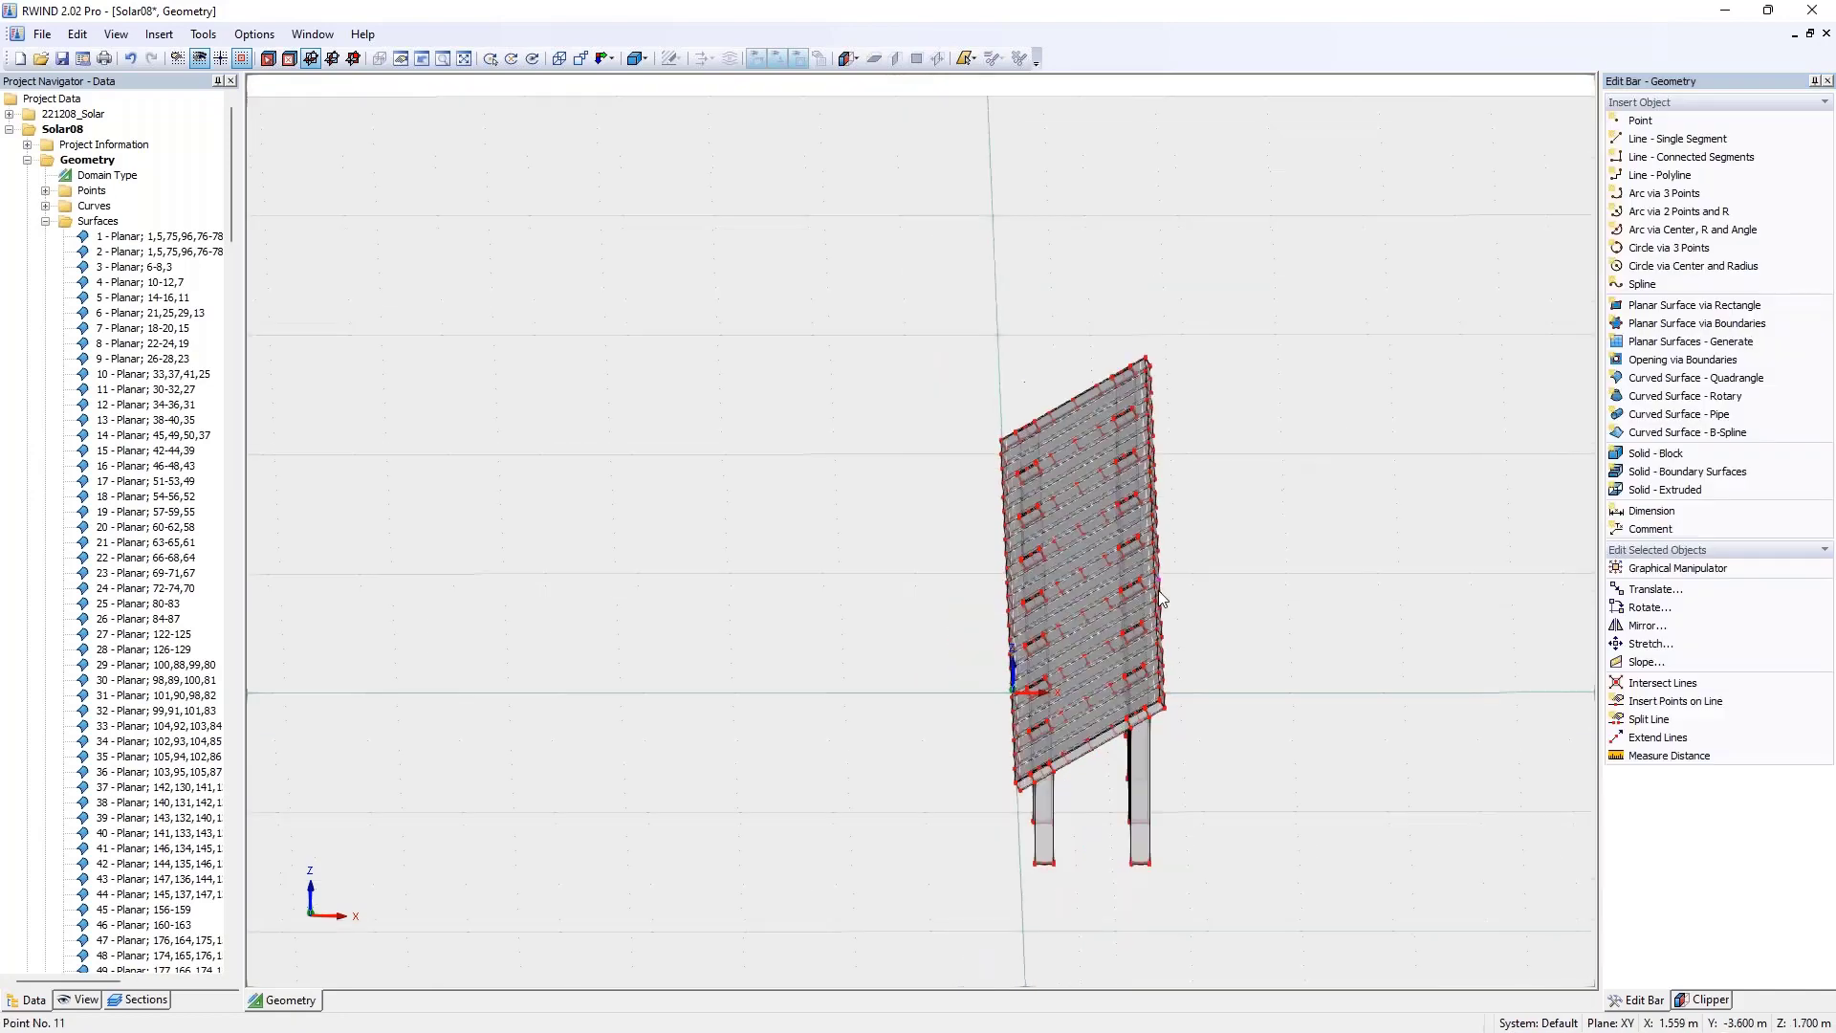
- Save the Solar08 geometry project and close it to return to the 221208_Solar wind tunnel project
middle_click_drag(1158, 589, 685, 164, "ctrl")
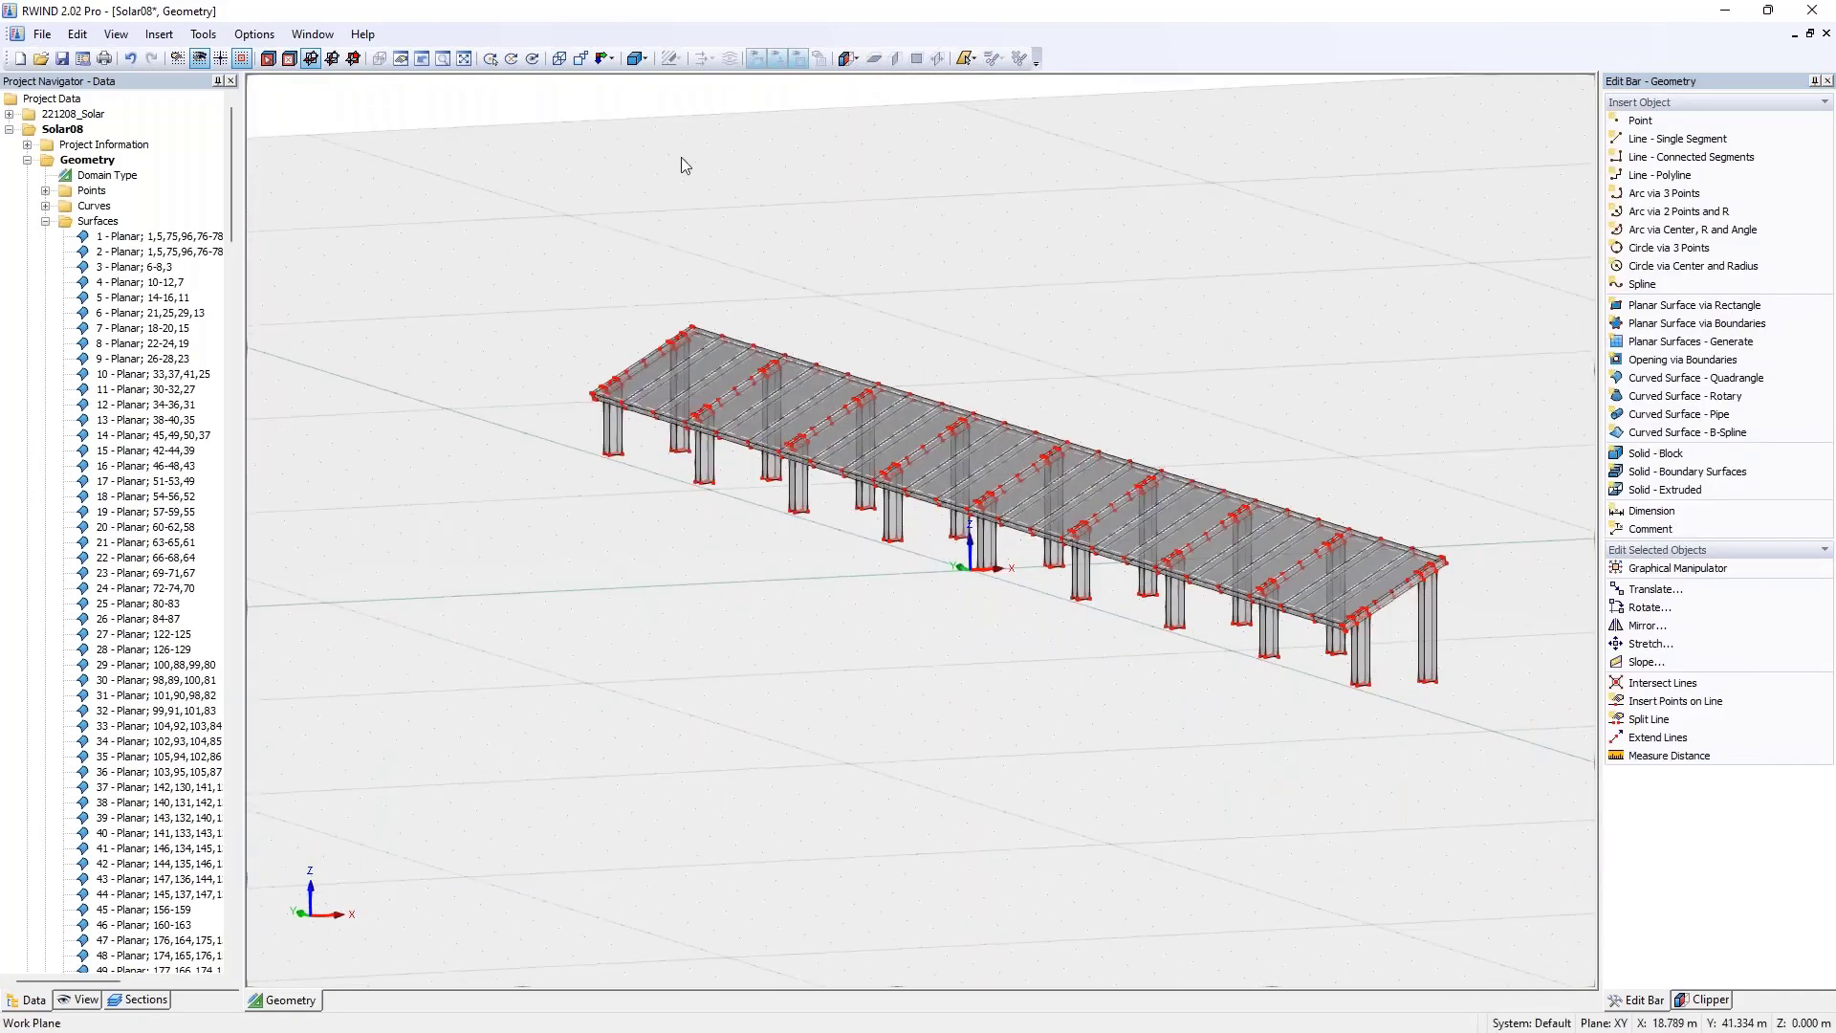
left_click(62, 58)
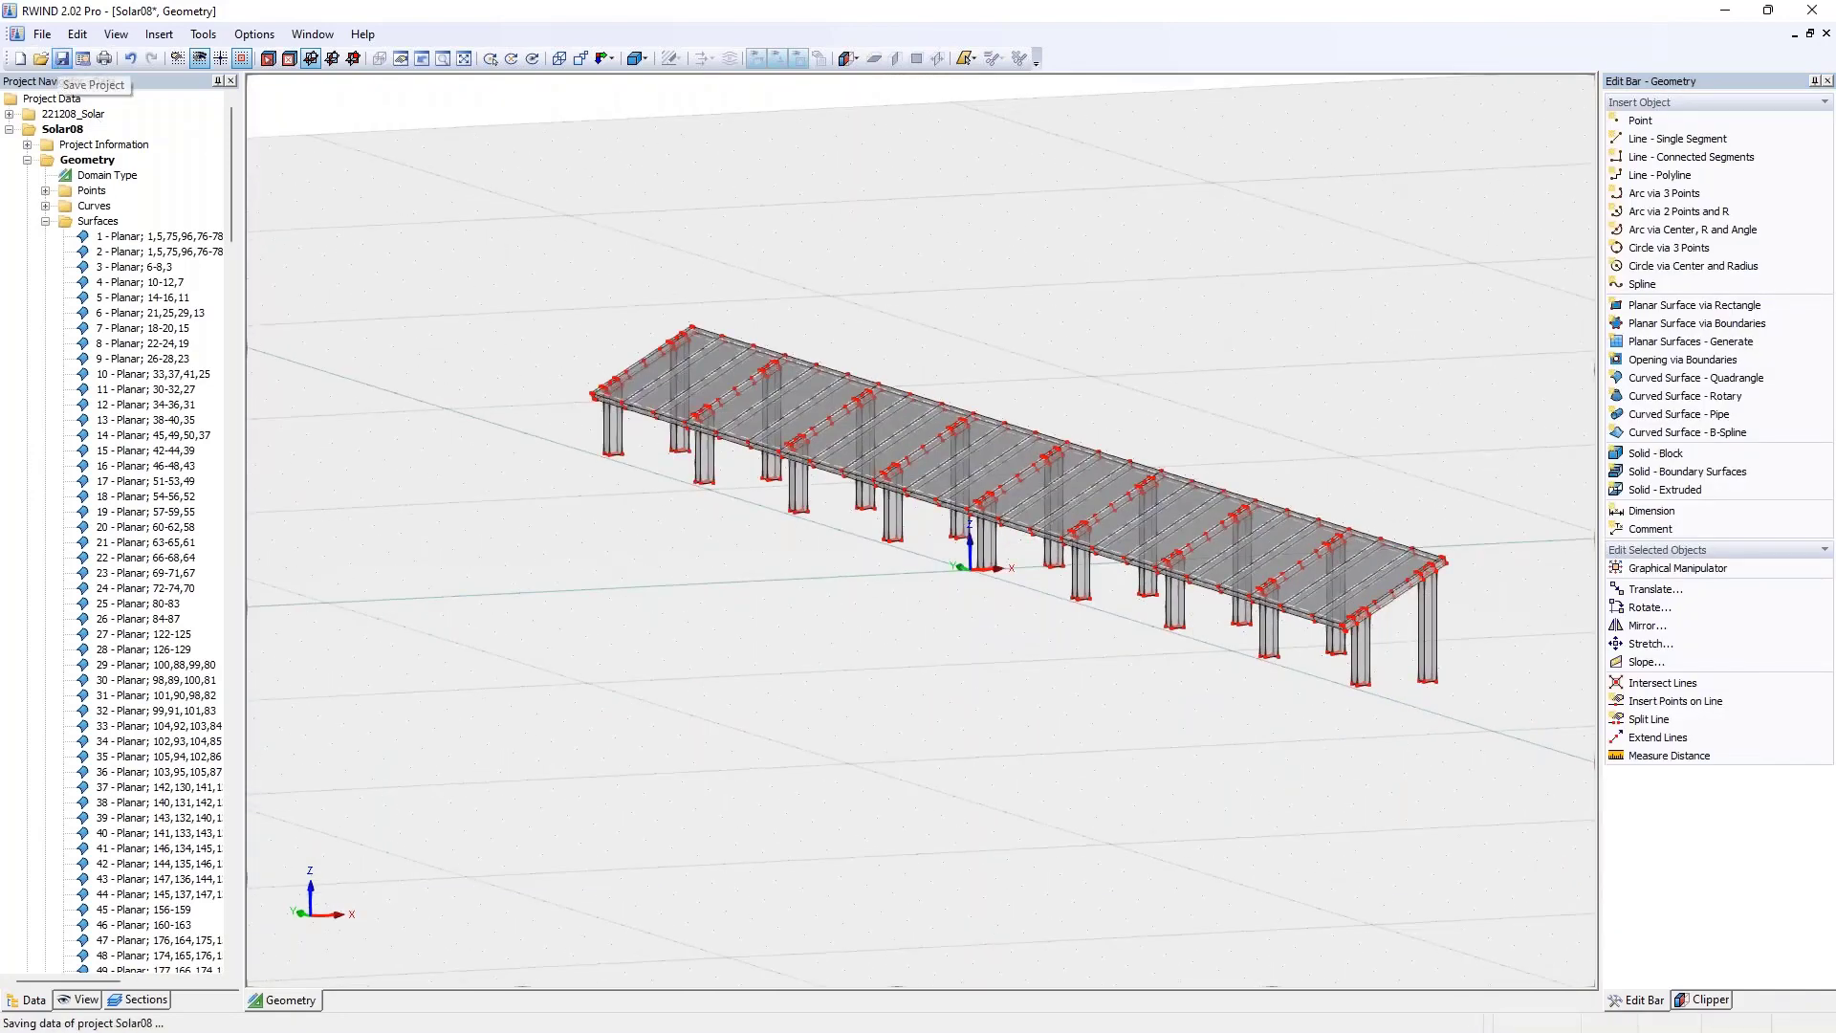
left_click(1826, 35)
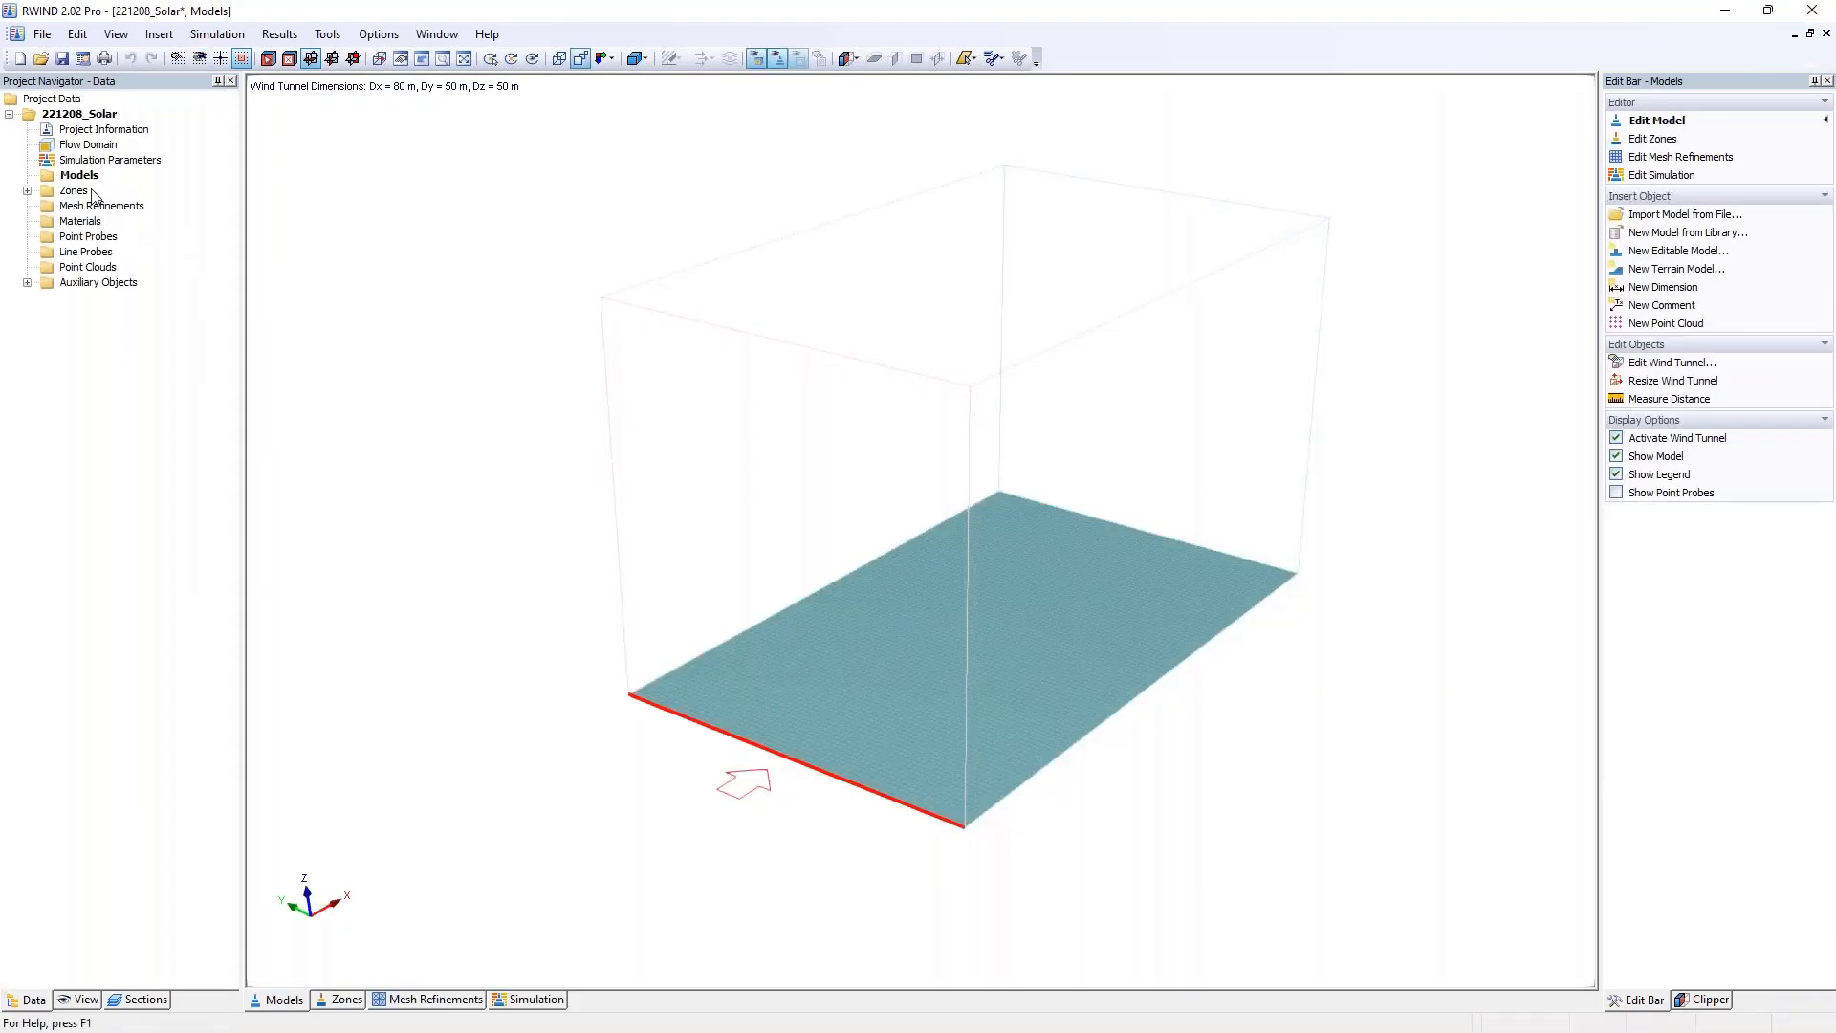
- Insert the Solar08 model from the Demo library, without adjusting its dimensions to the wind tunnel but moved in front of the tunnel
right_click(92, 180)
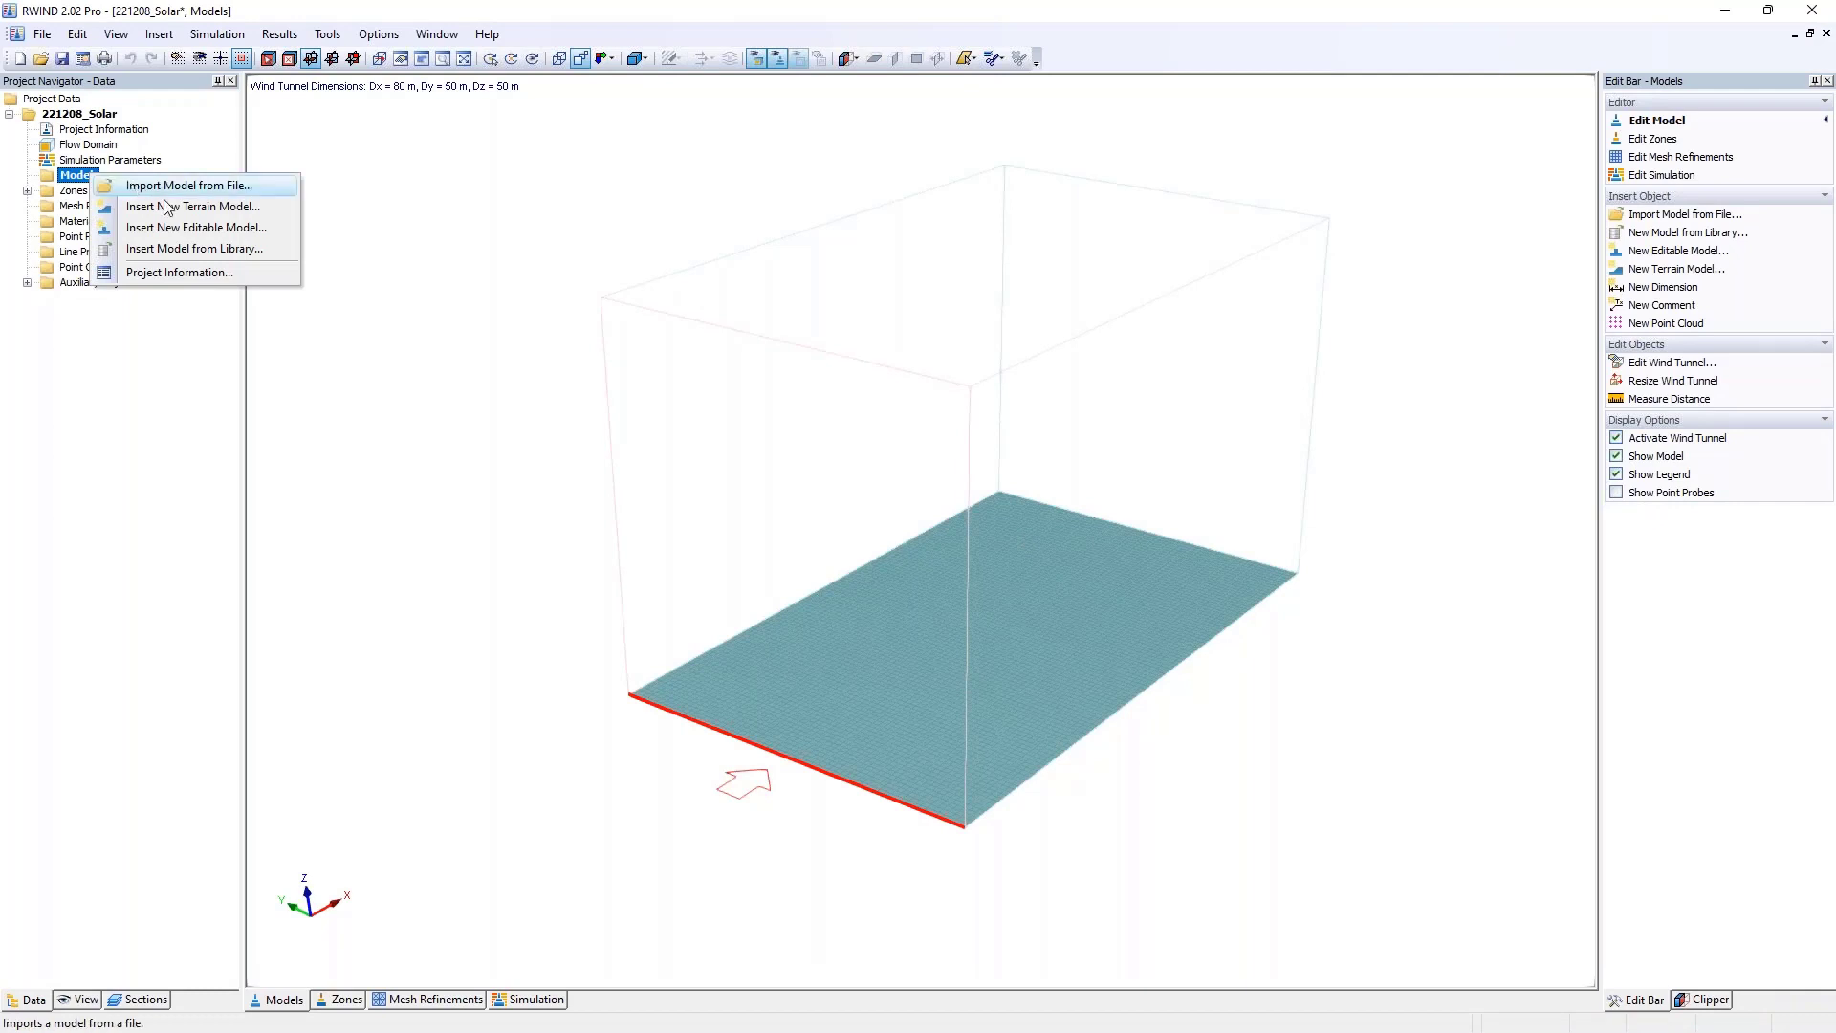
left_click(220, 251)
scroll(985, 517, "down", 5)
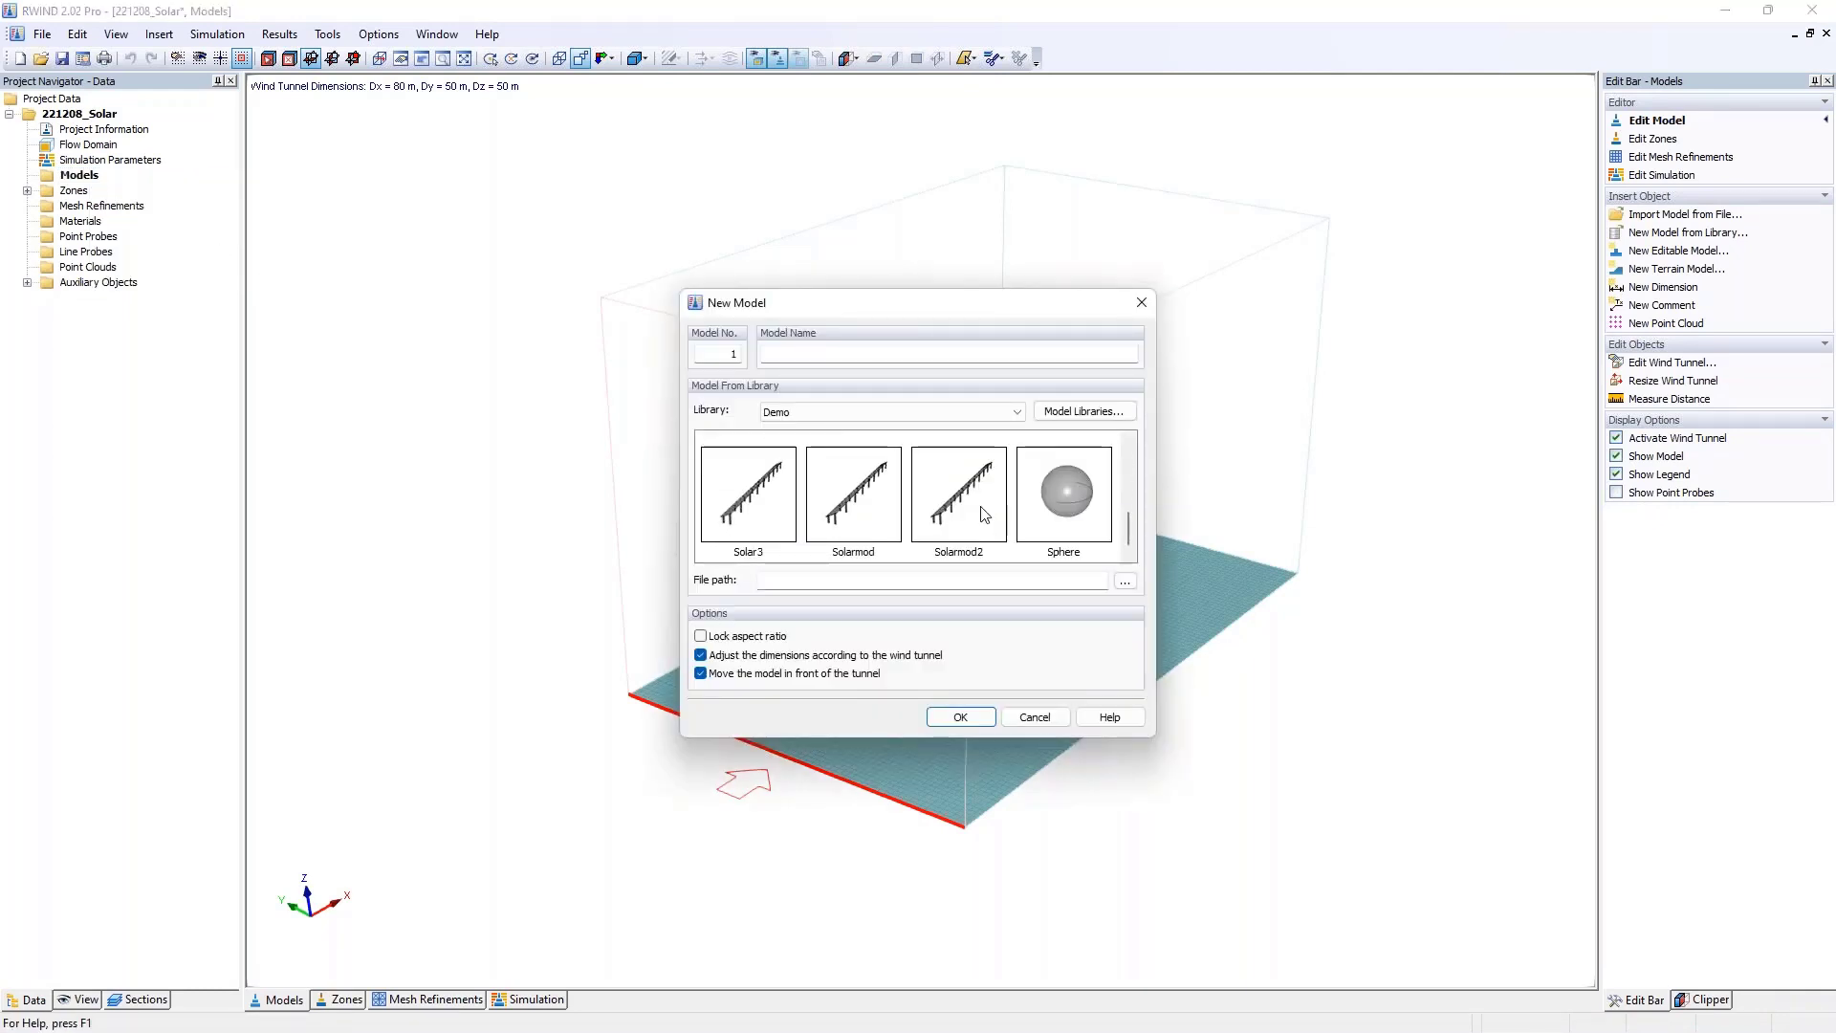
scroll(1024, 532, "up", 1)
left_click(937, 507)
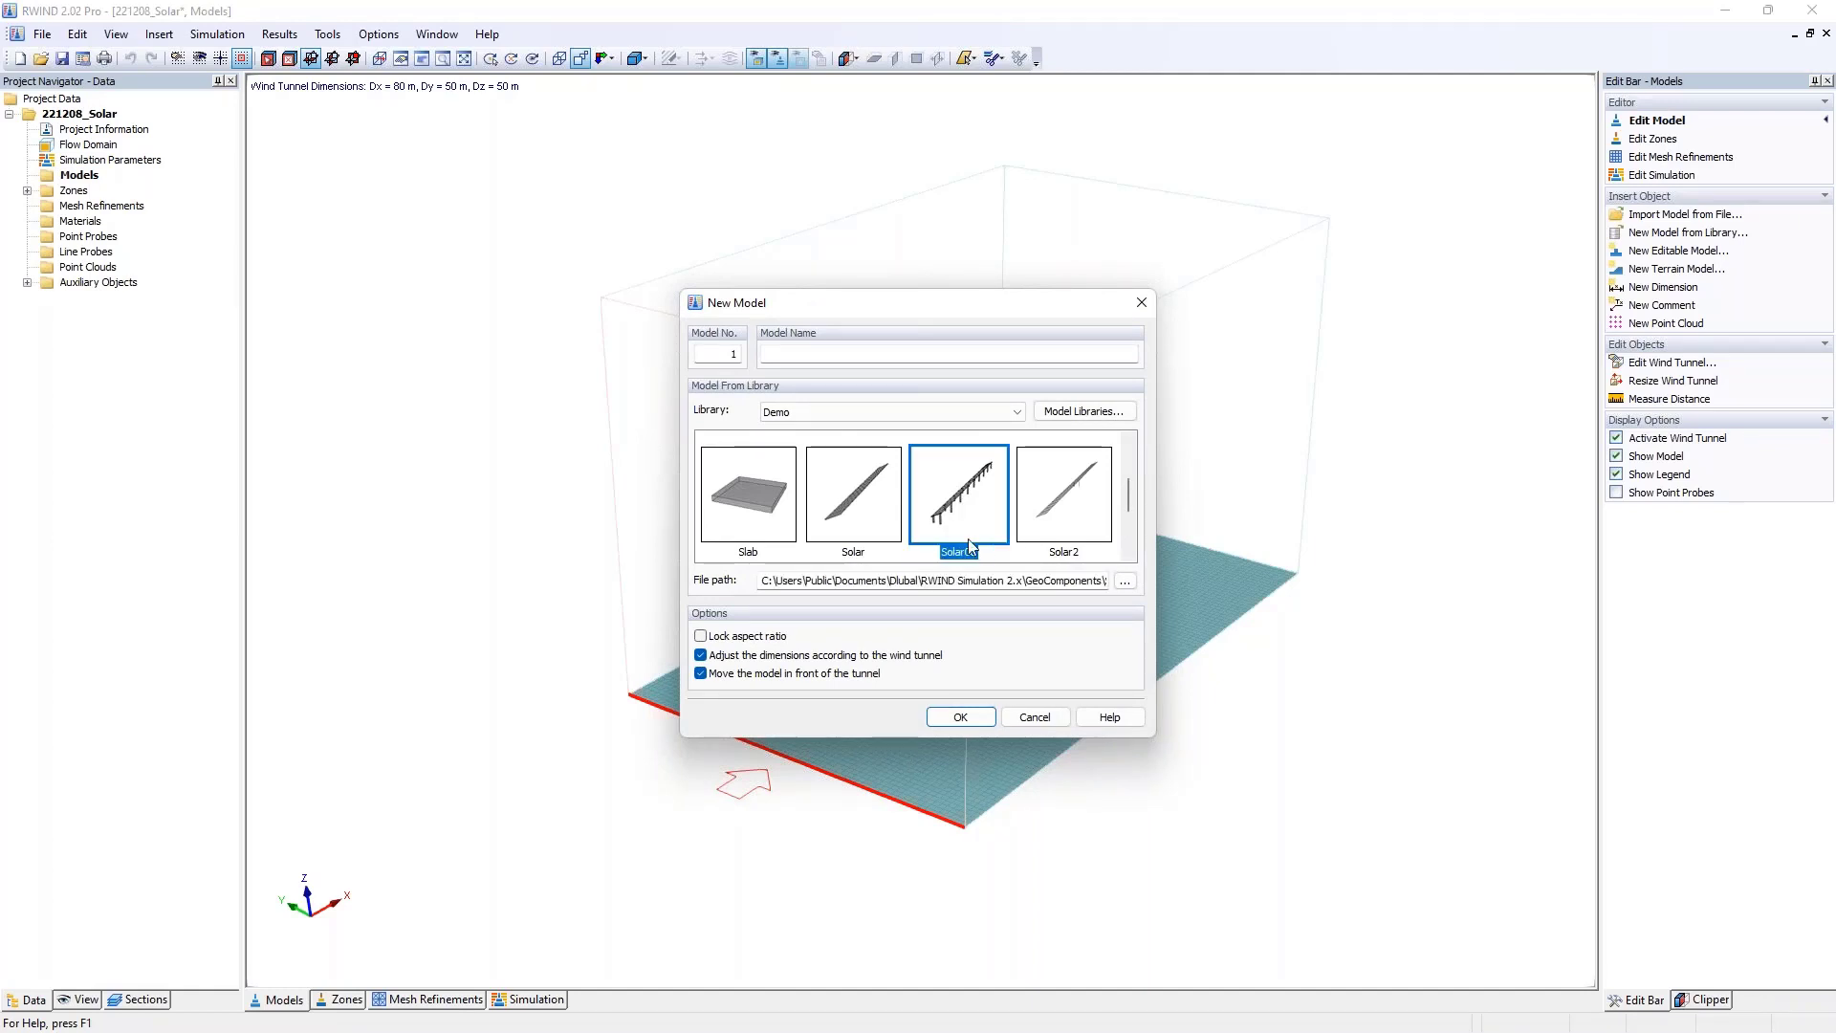
left_click(724, 660)
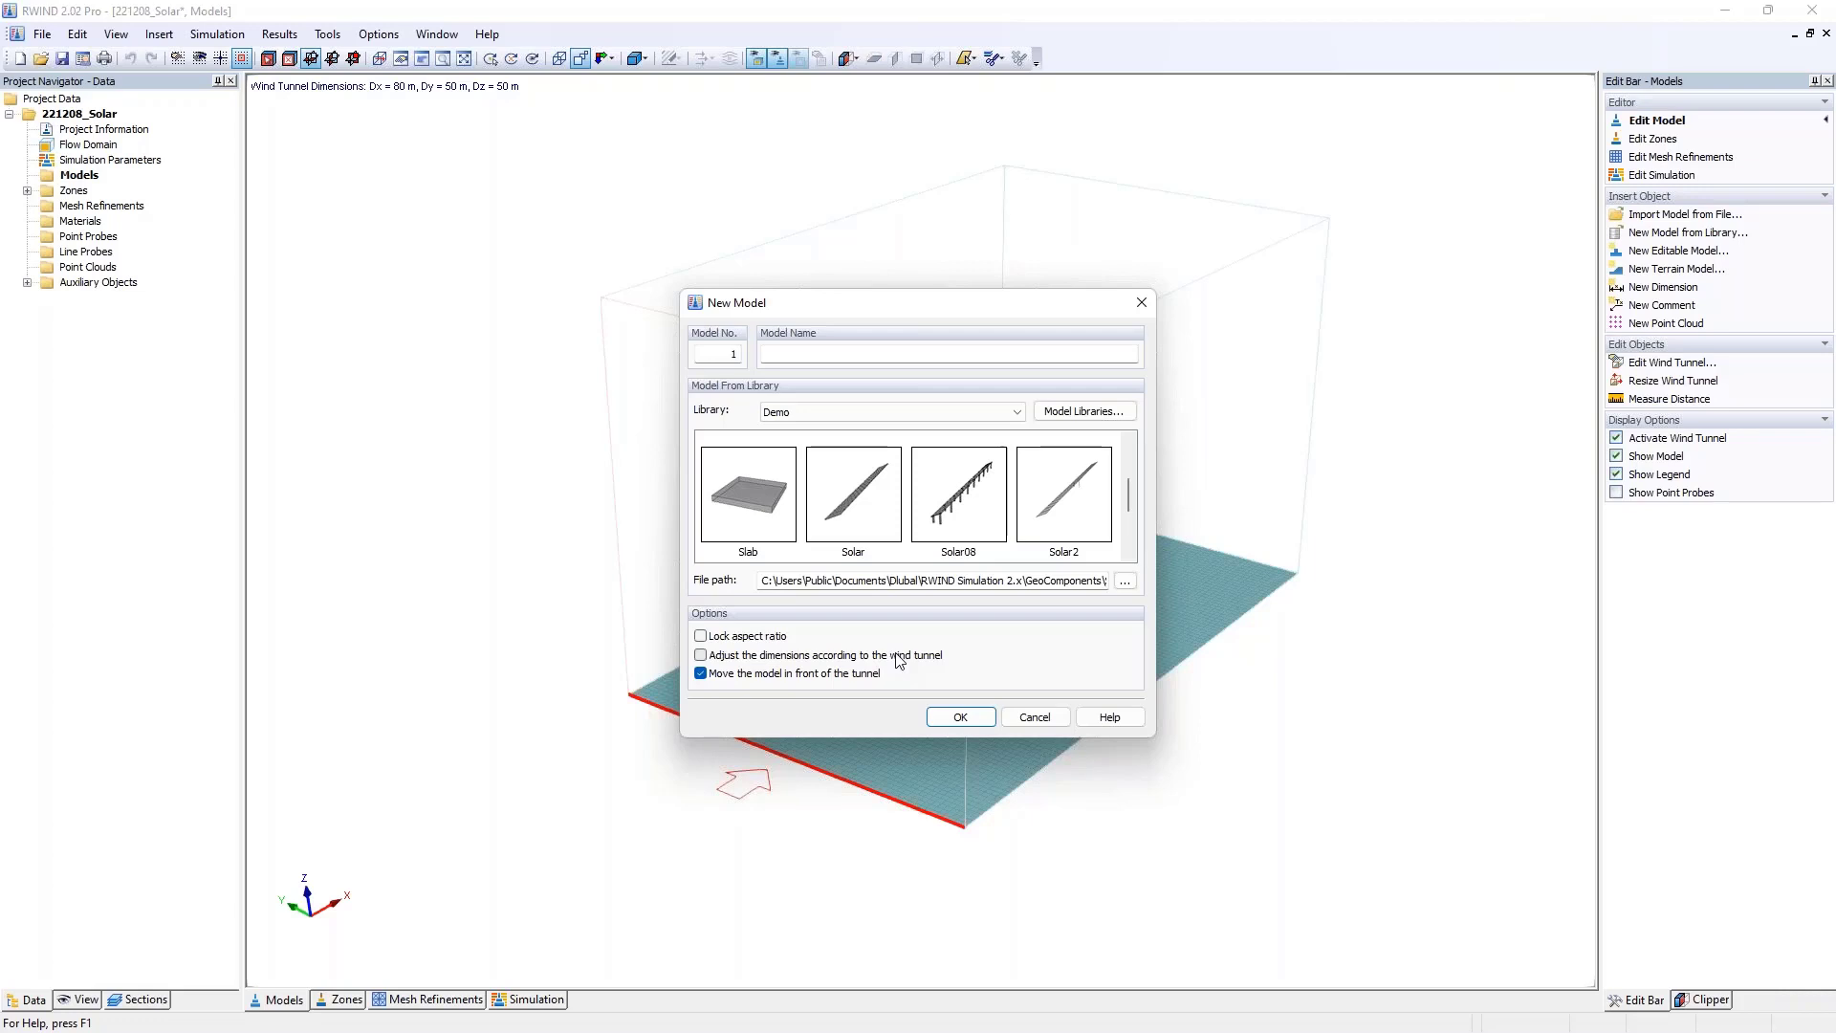
scroll(914, 517, "up", 2)
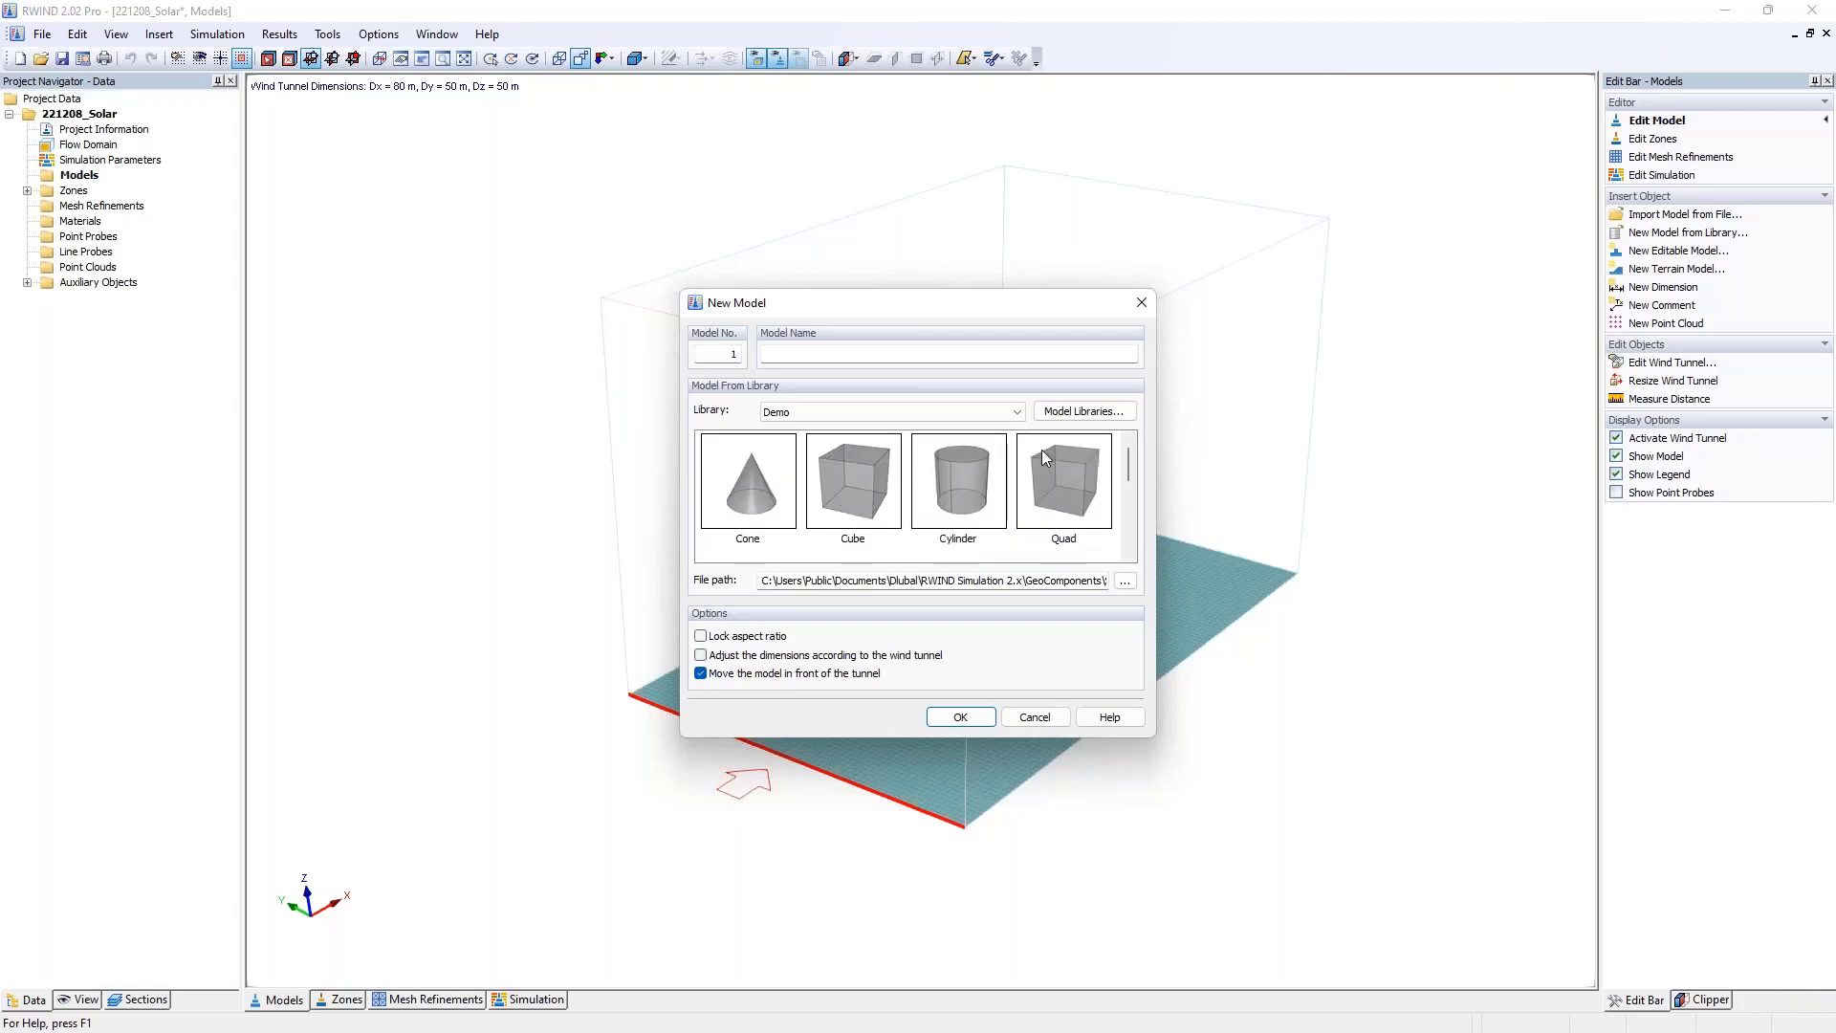
scroll(1036, 483, "down", 2)
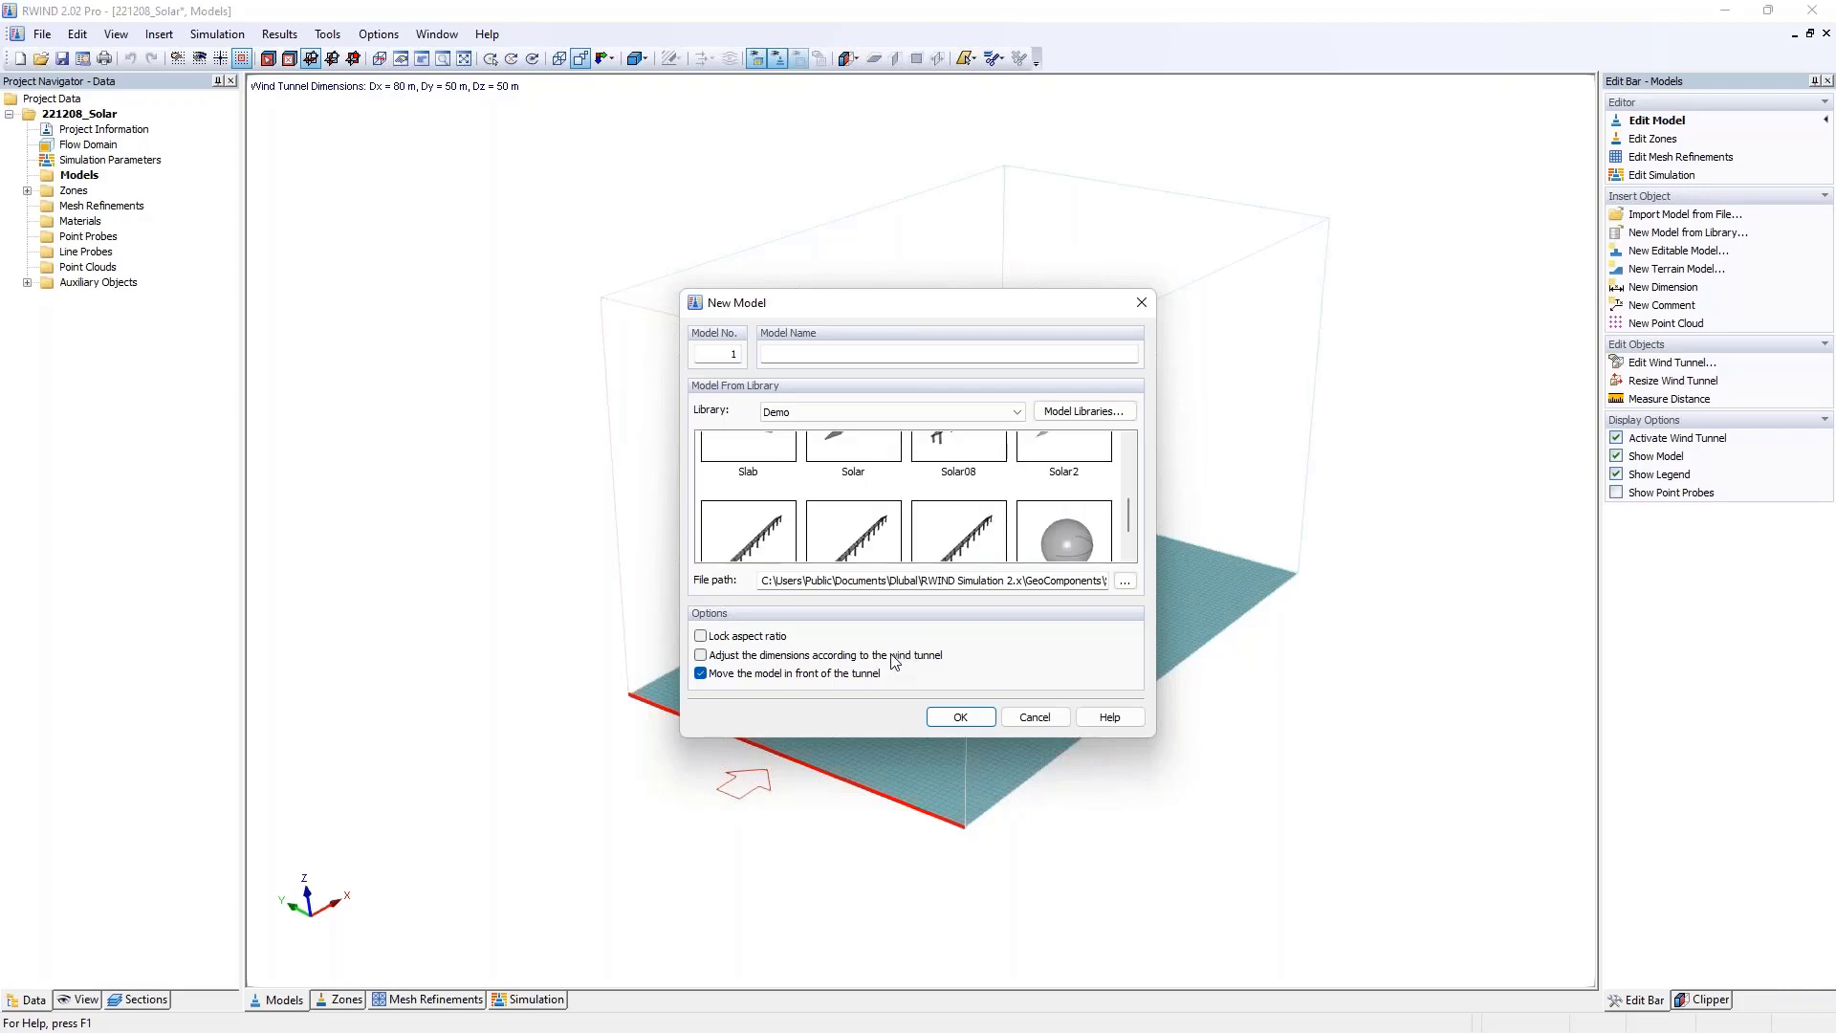
left_click(979, 470)
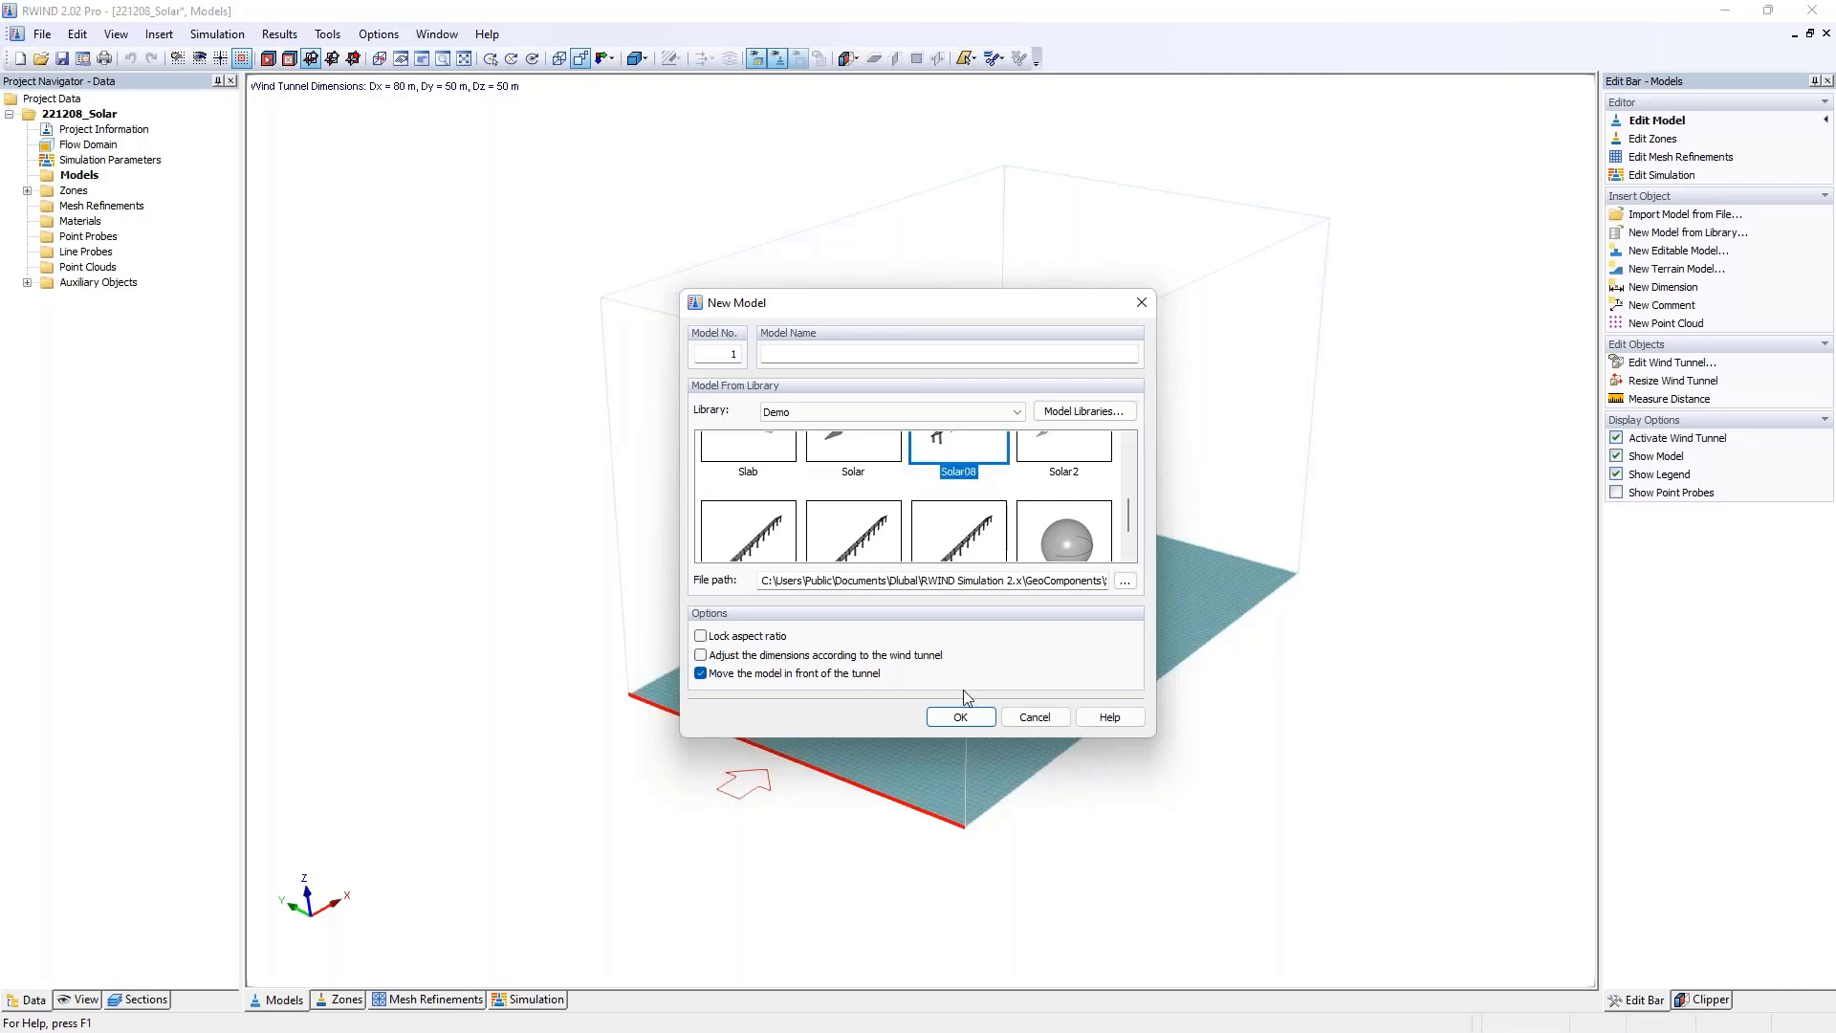
left_click(956, 717)
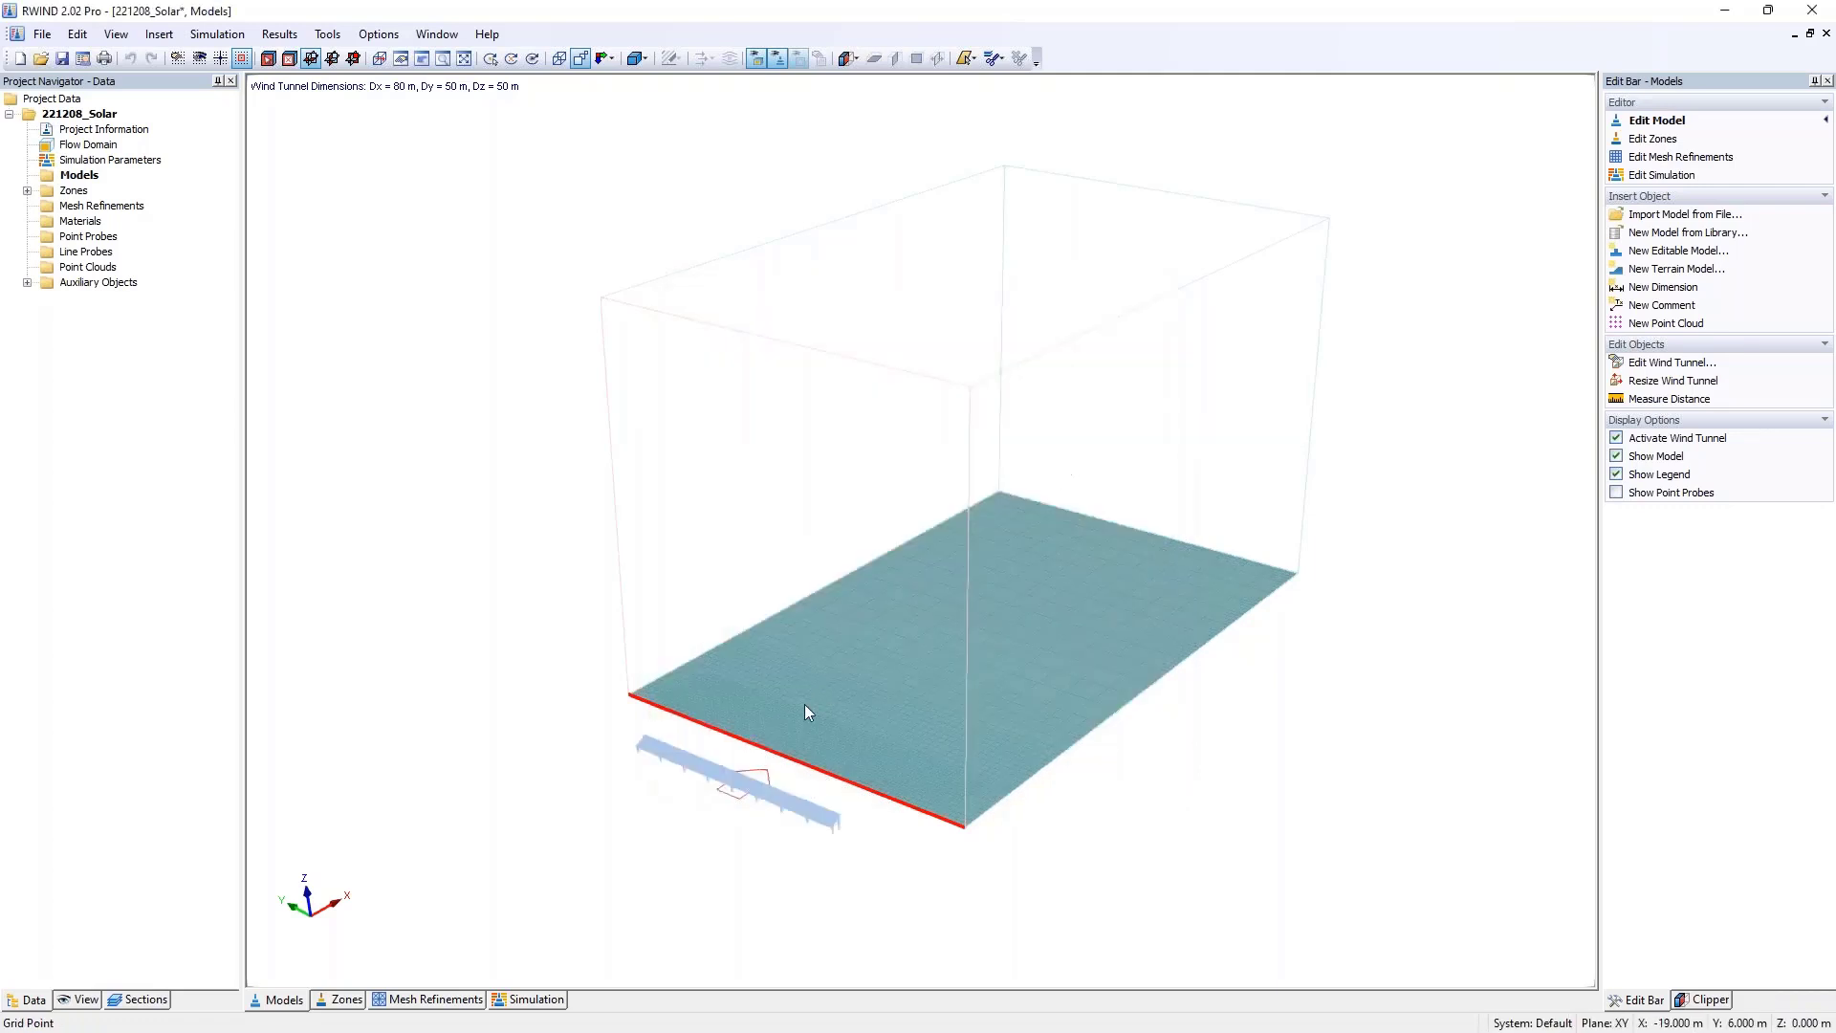
- Check the inserted solar model's dimensions in its object information
double_click(802, 810)
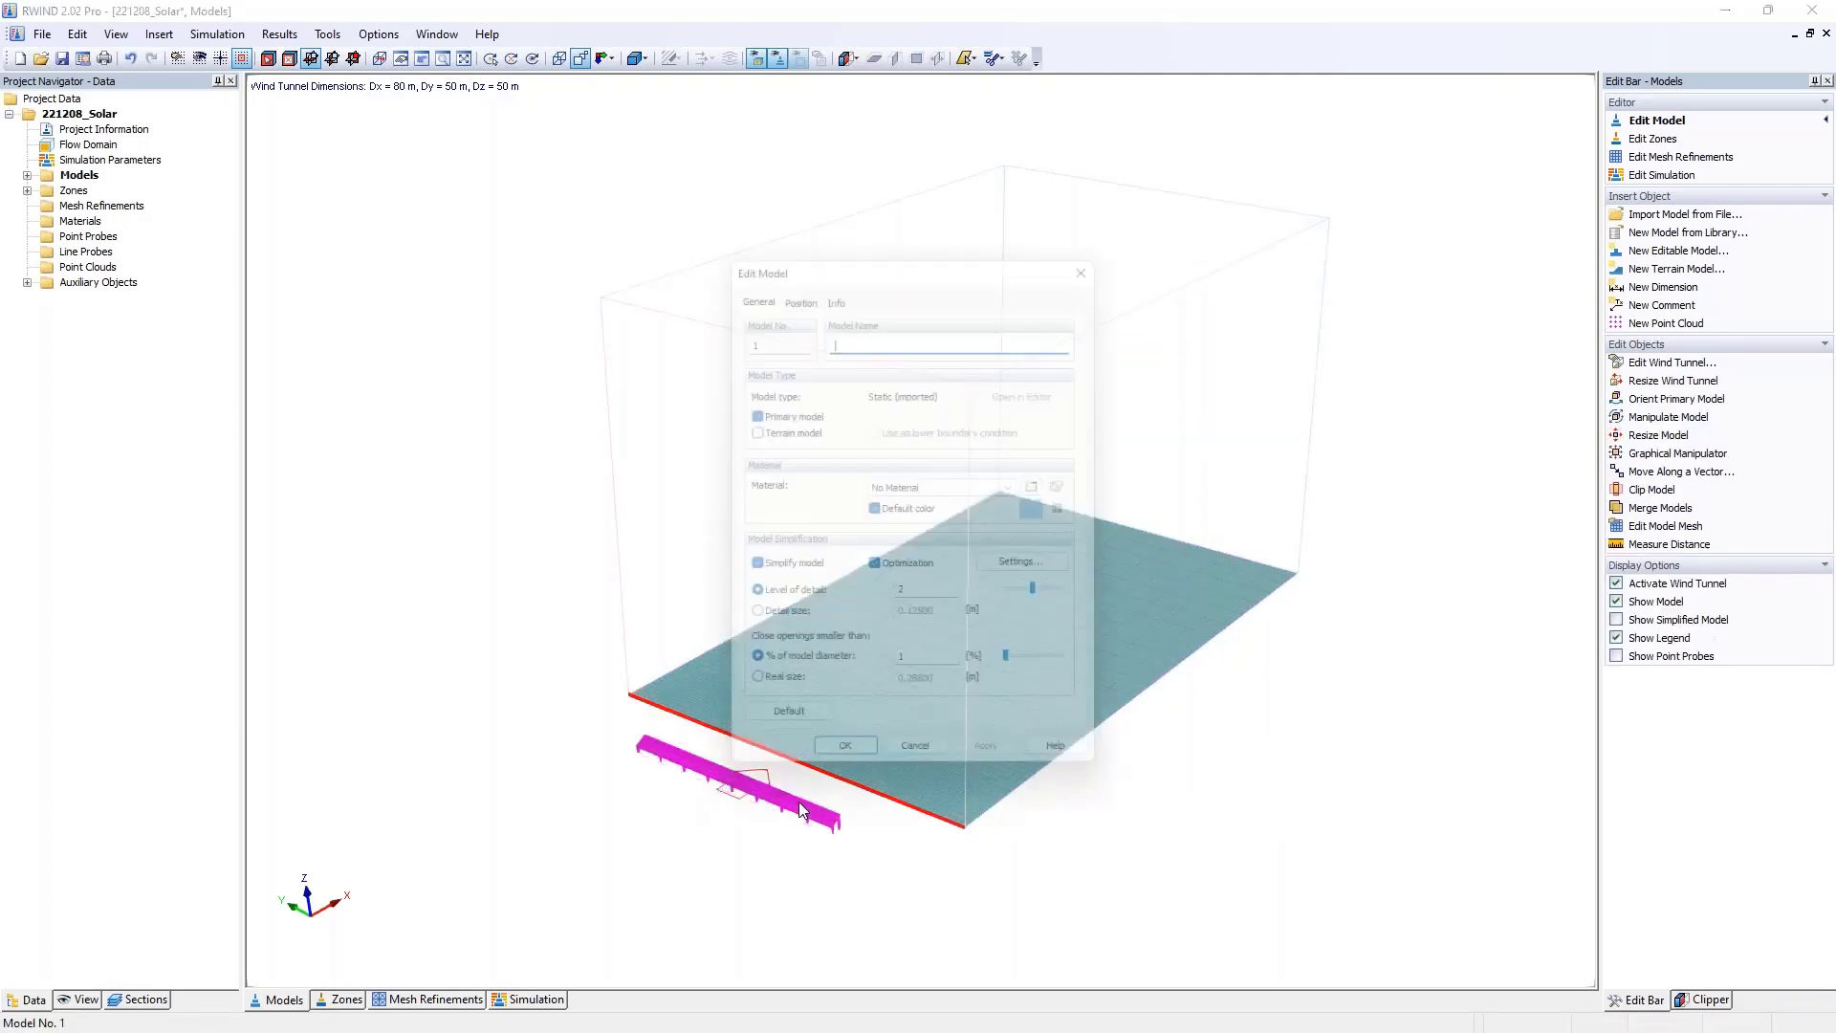
left_click(833, 285)
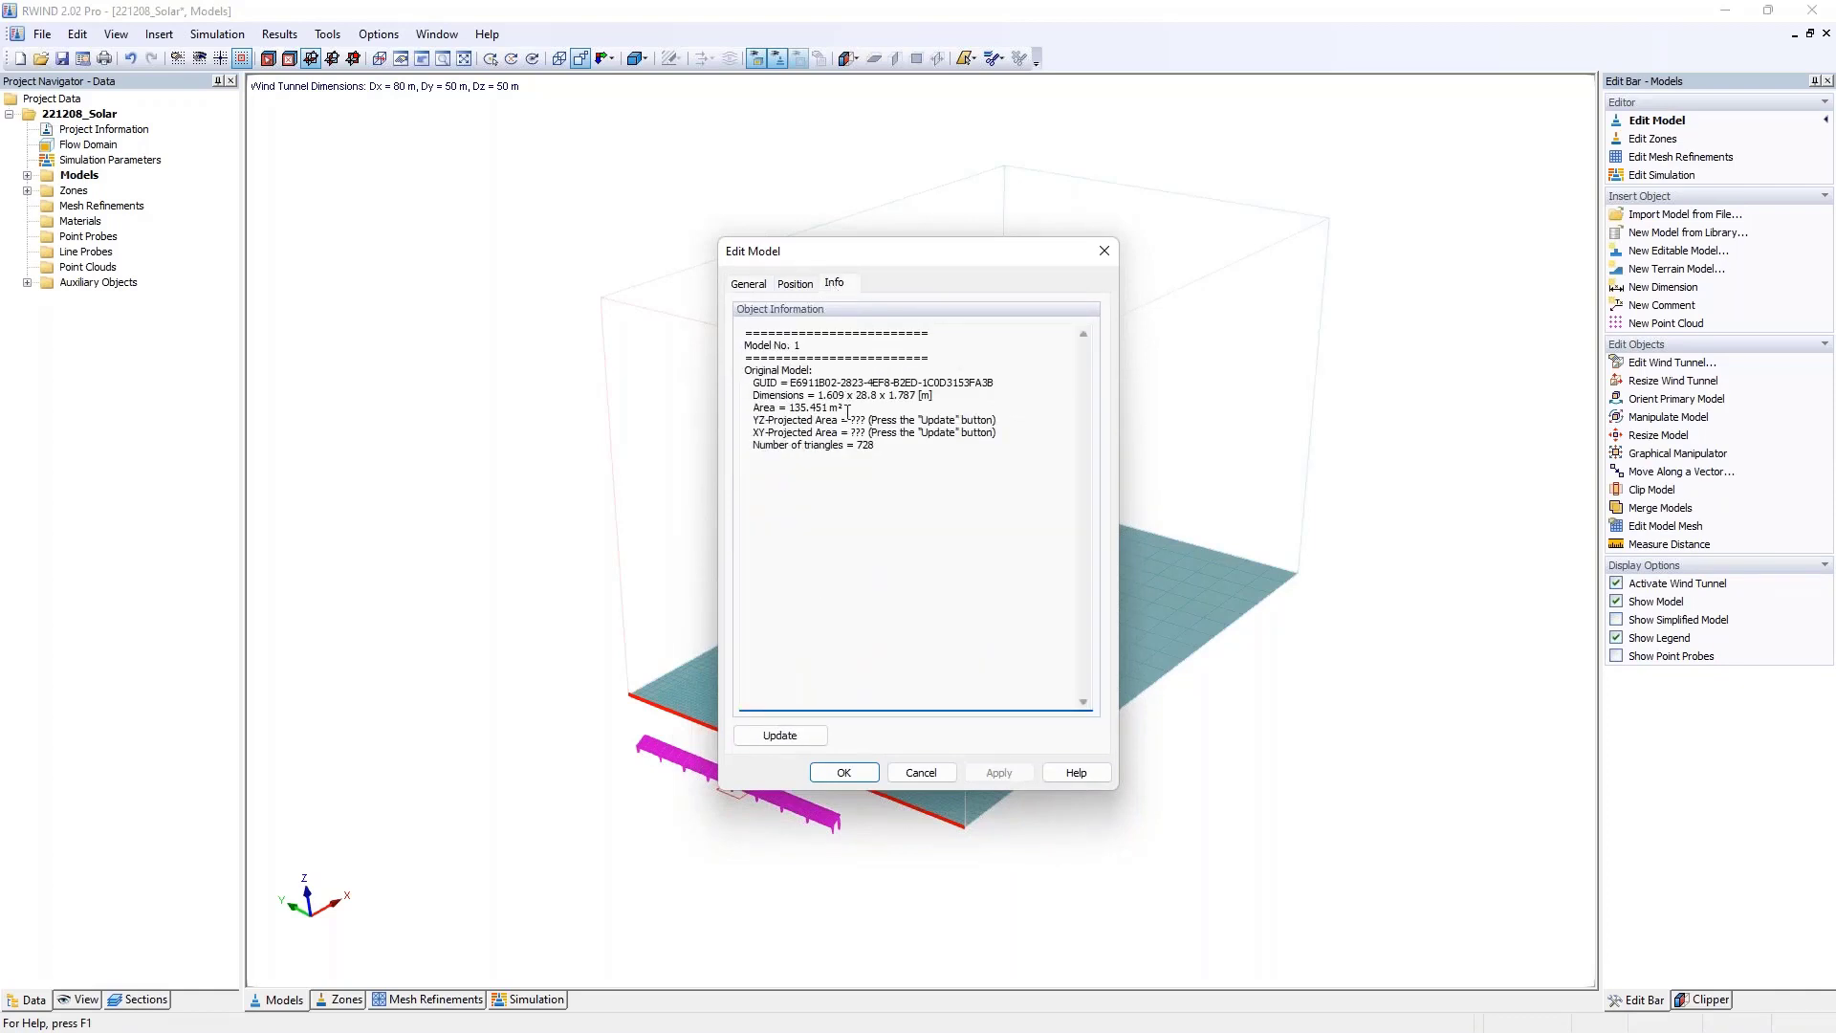
left_click_drag(818, 395, 925, 391)
left_click(1105, 251)
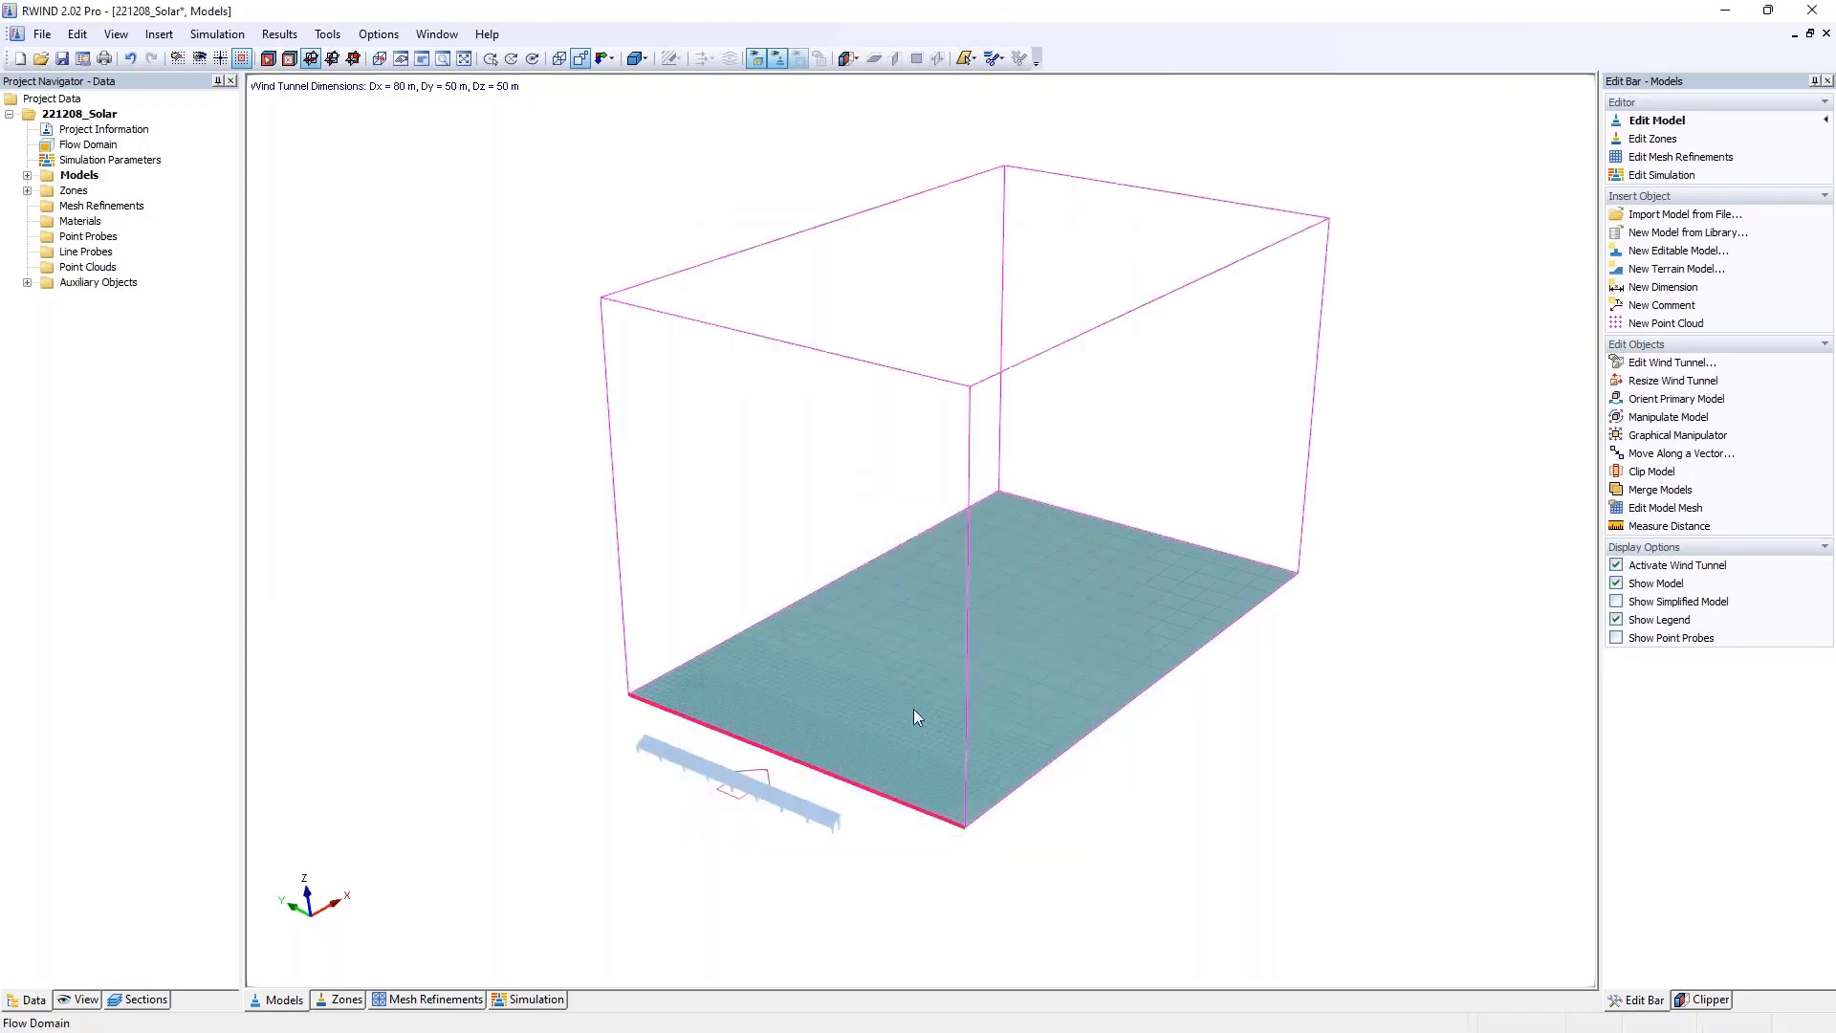
- Set the level of detail for the inserted solar model's simplification to 4
double_click(698, 756)
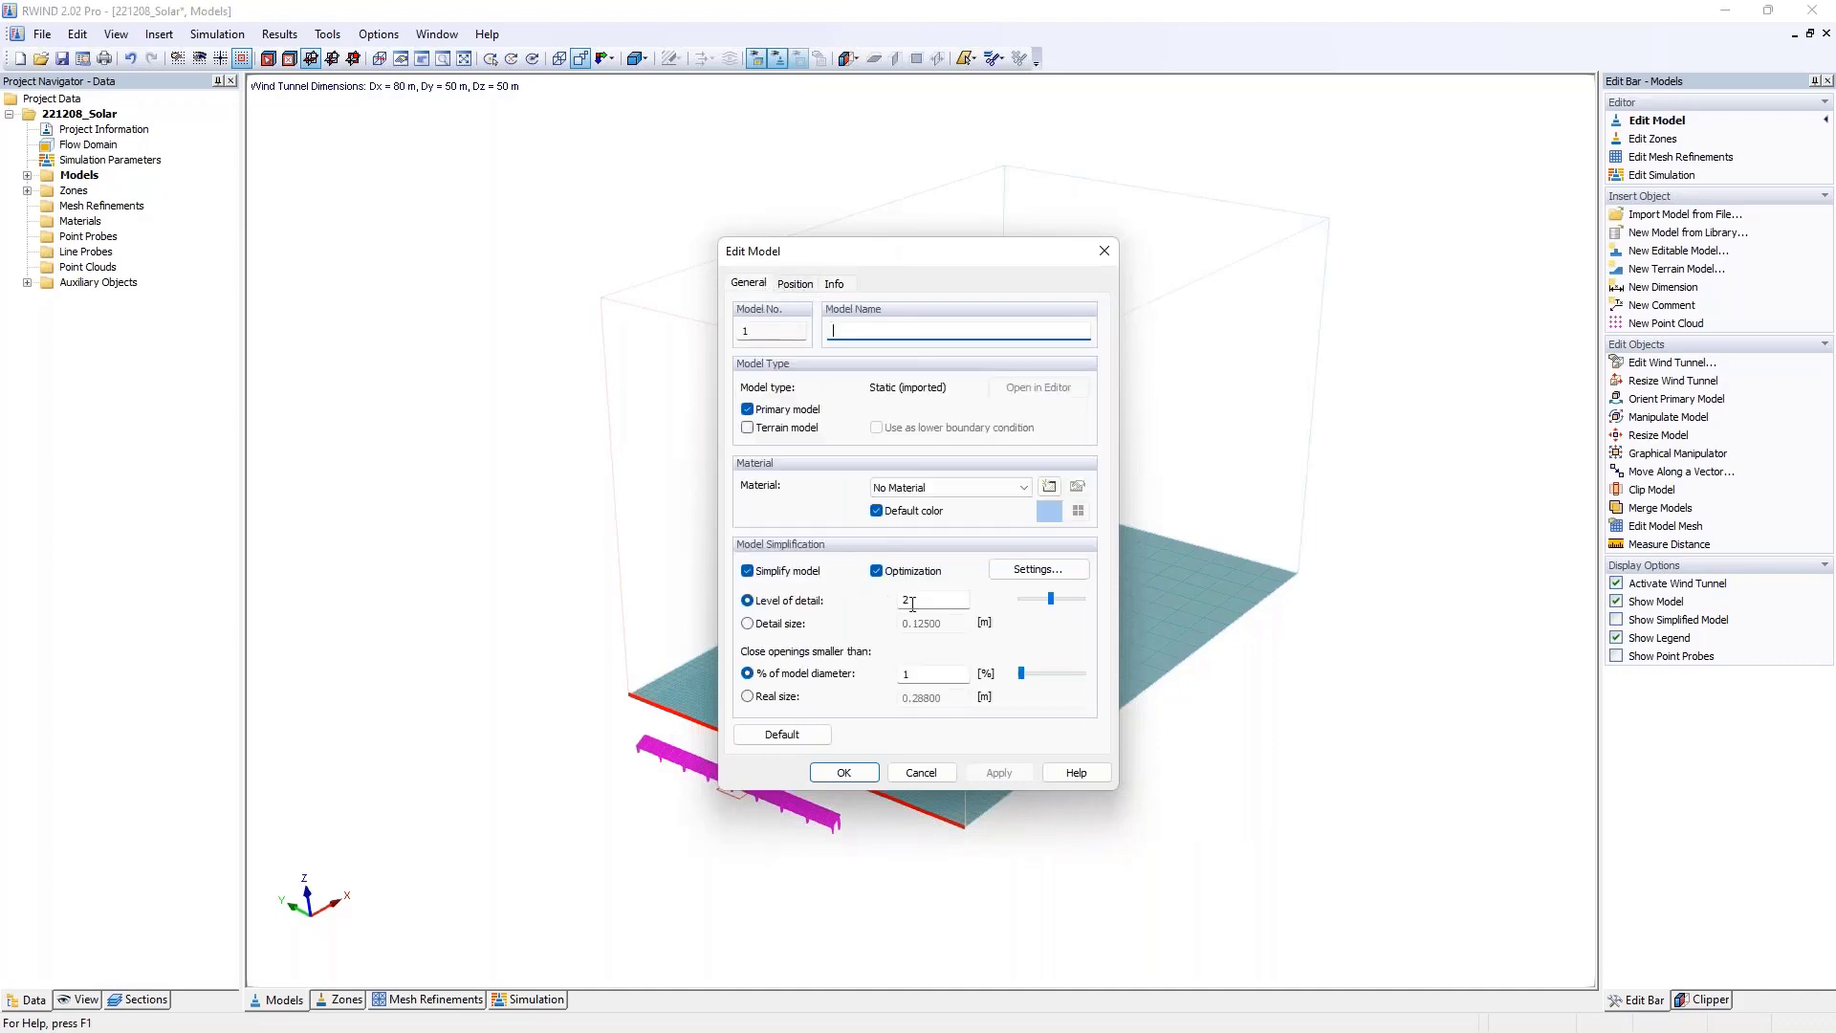
double_click(912, 600)
type("4")
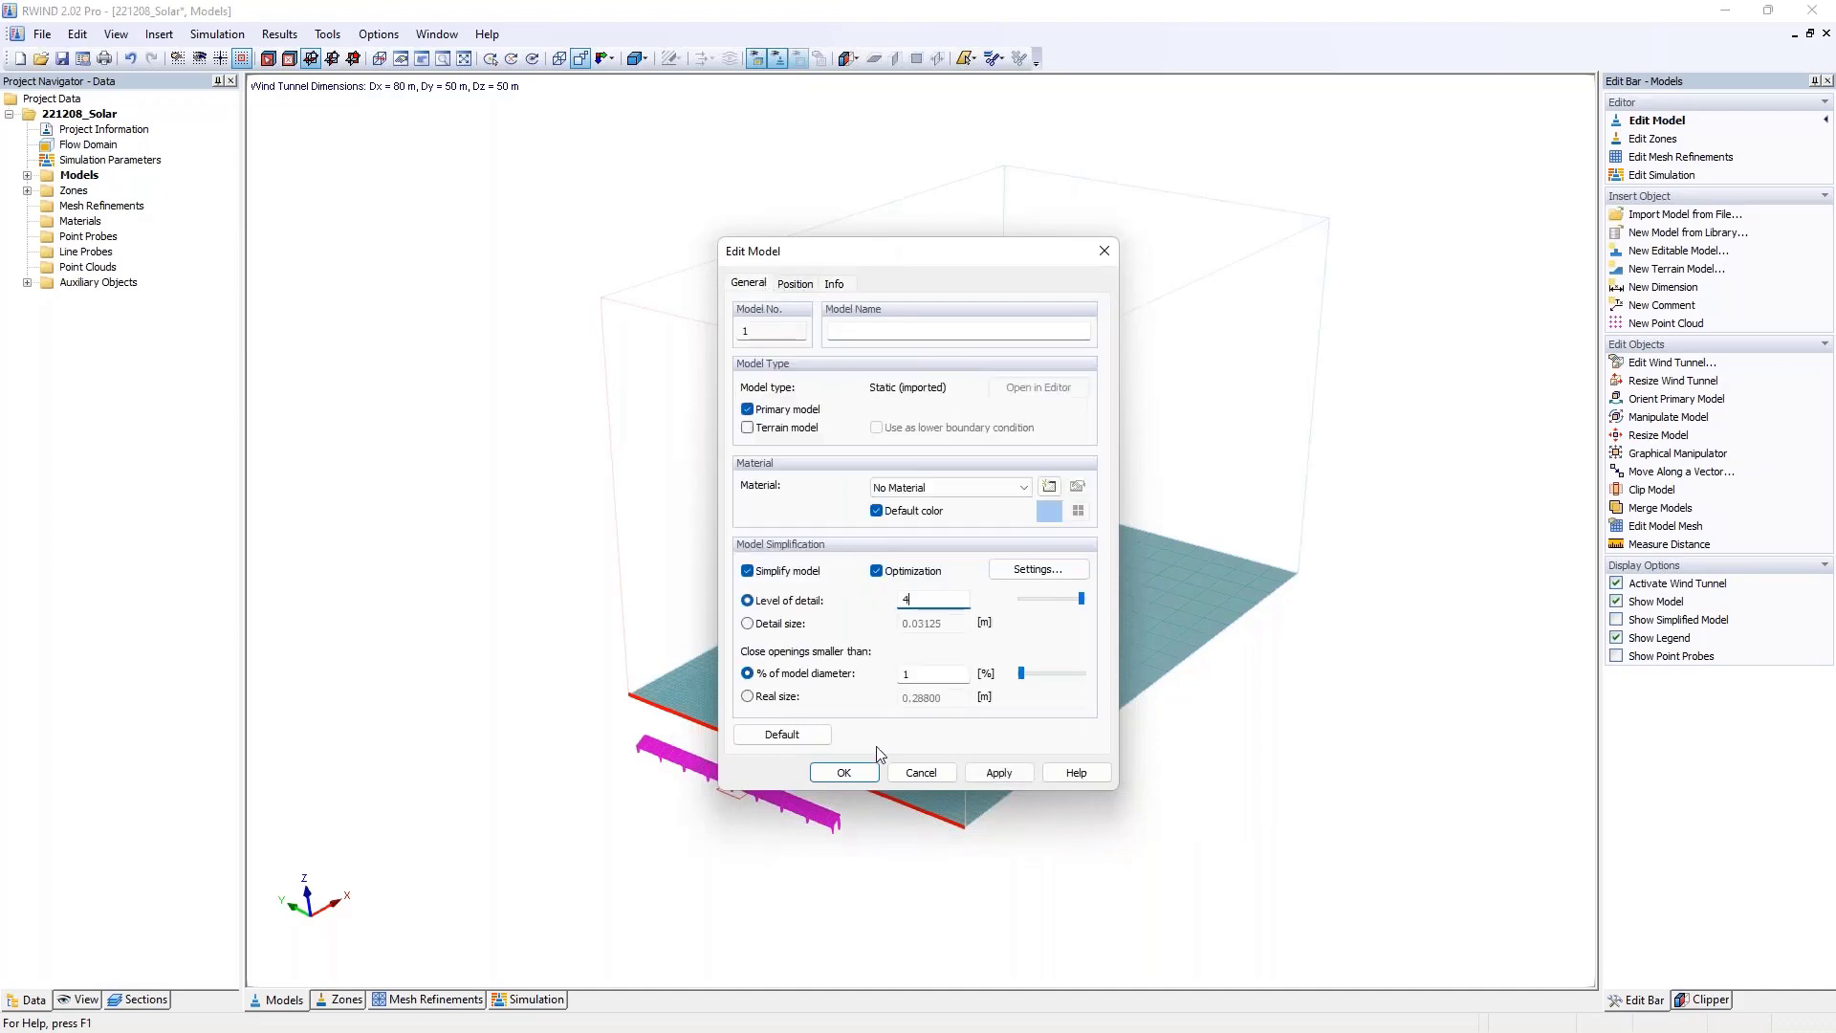
left_click(844, 772)
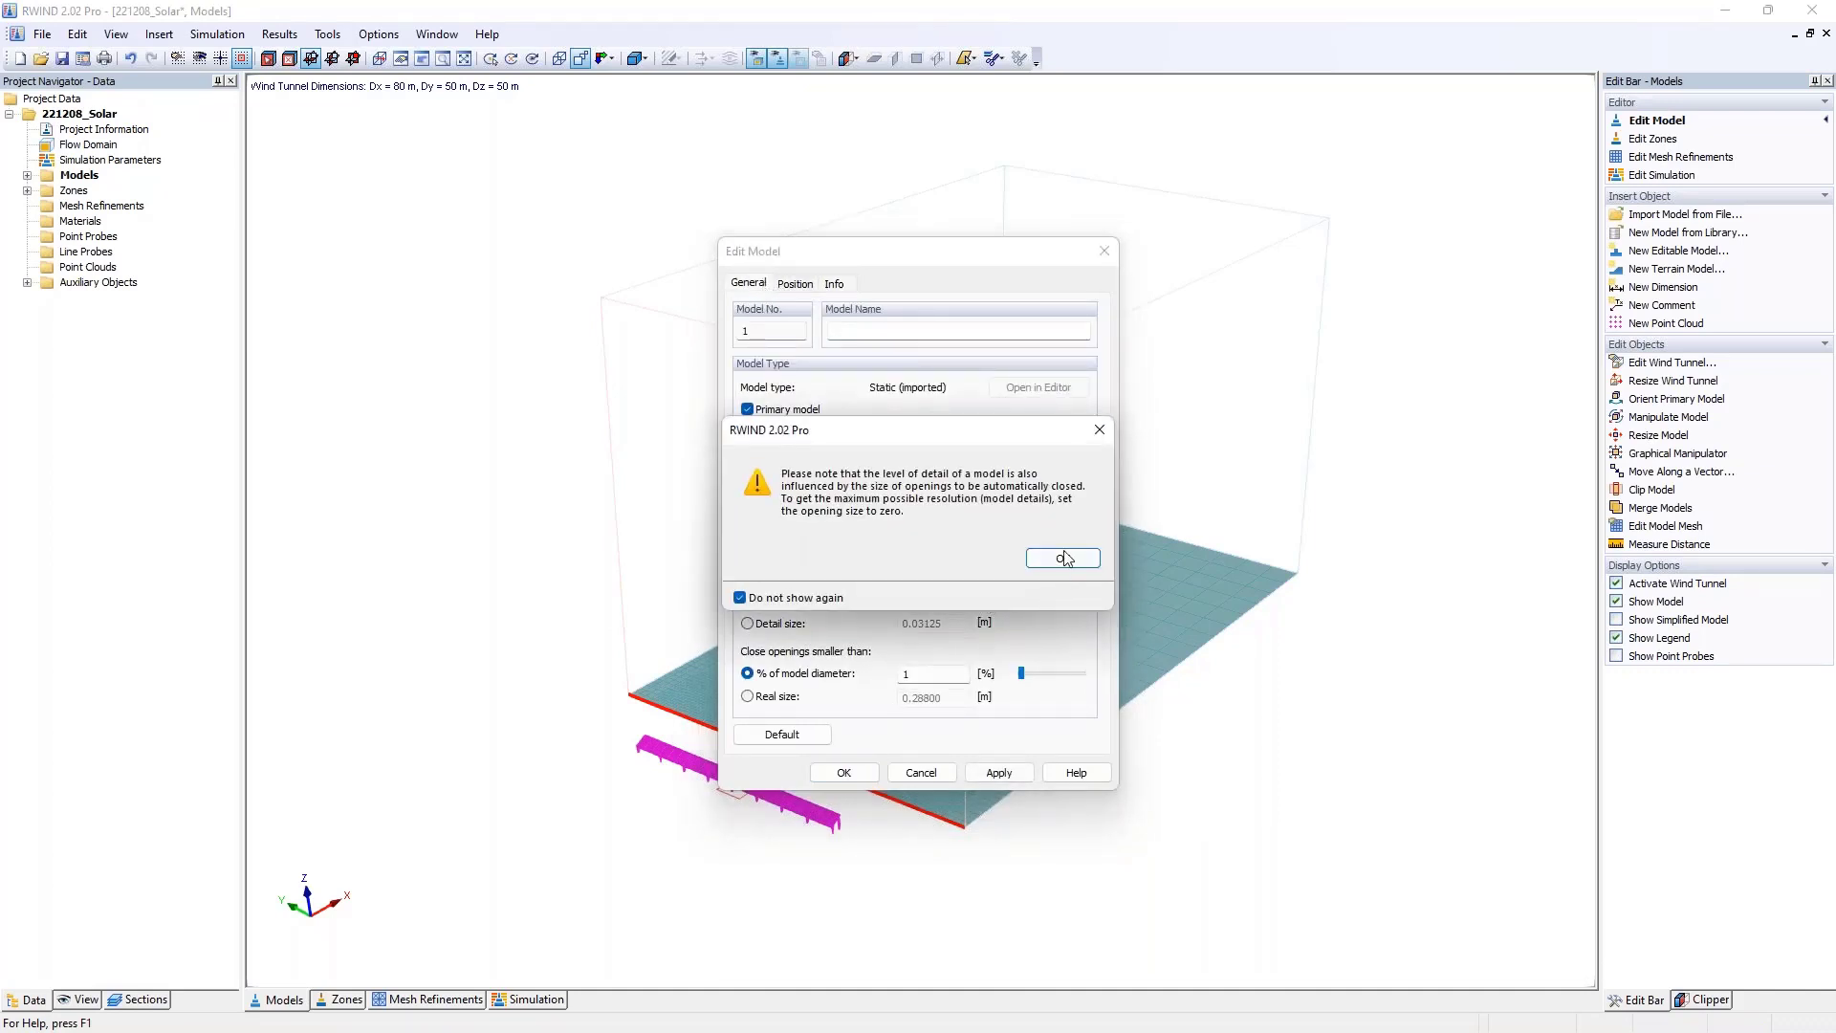
left_click(1064, 559)
- Fit the wind tunnel dimensions automatically to the single solar panel row
middle_click_drag(760, 725, 832, 633, "ctrl")
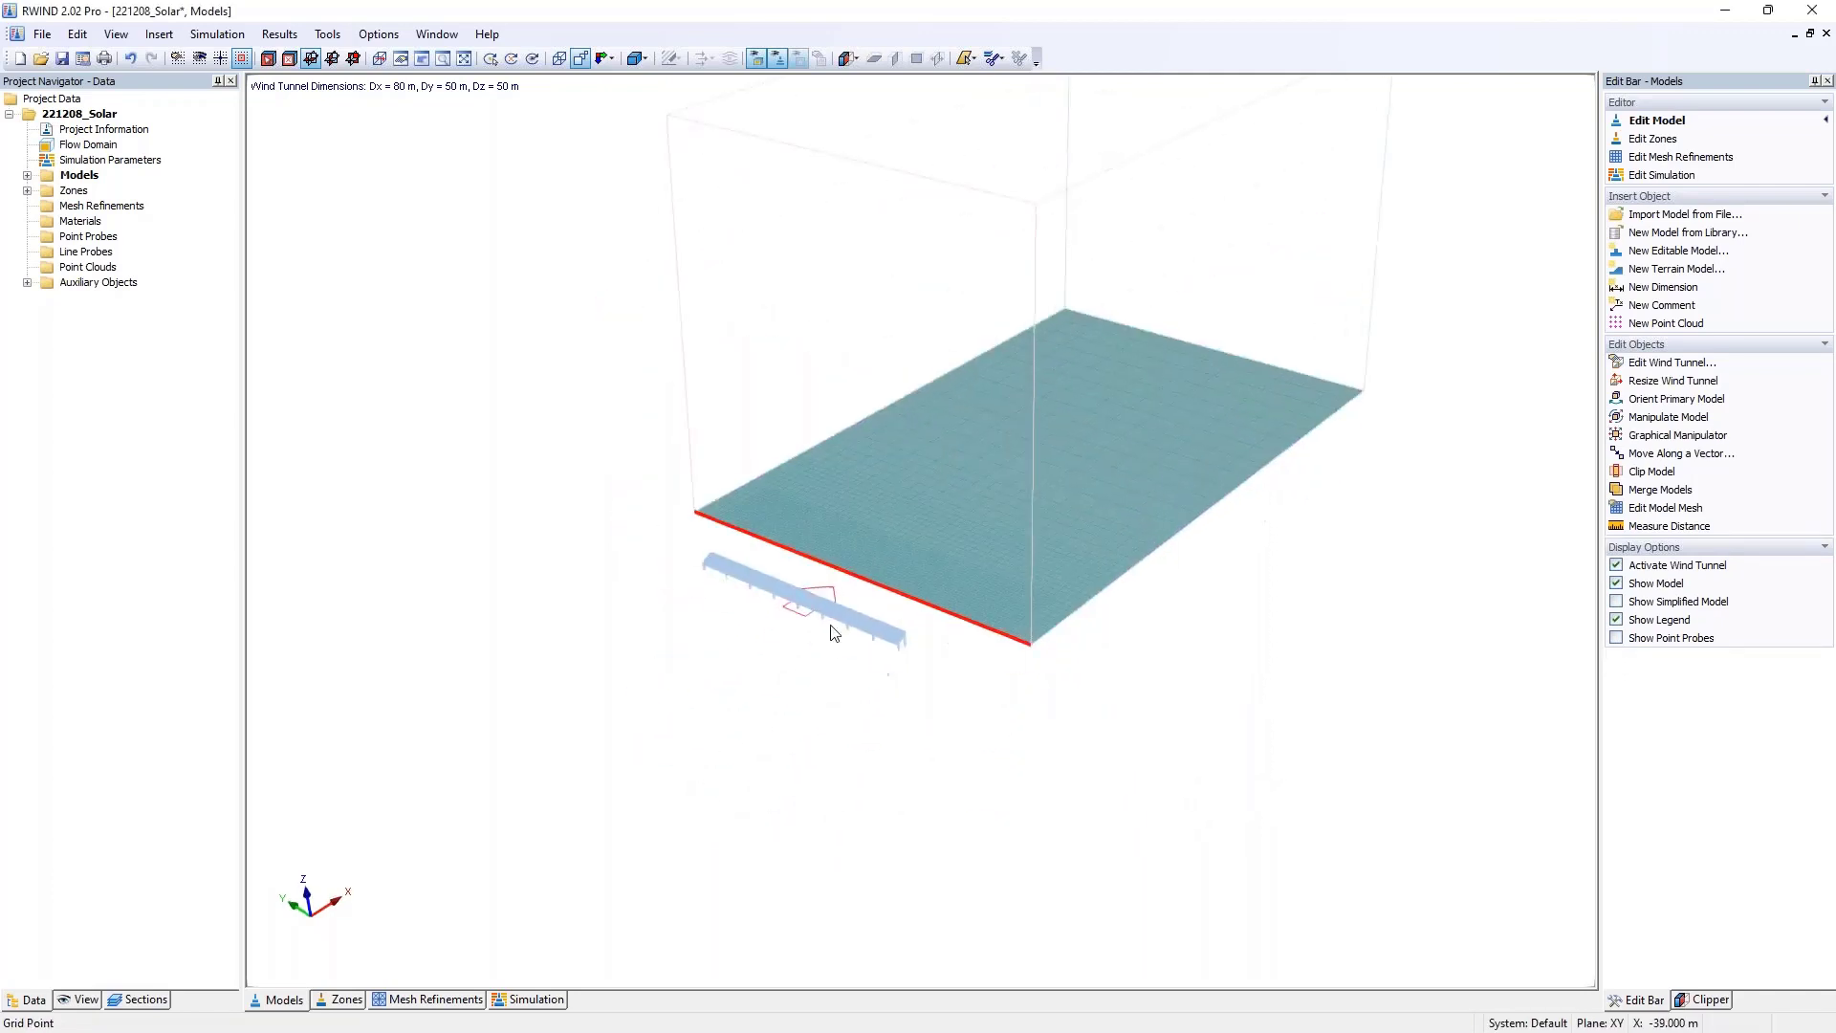
scroll(834, 632, "up", 3)
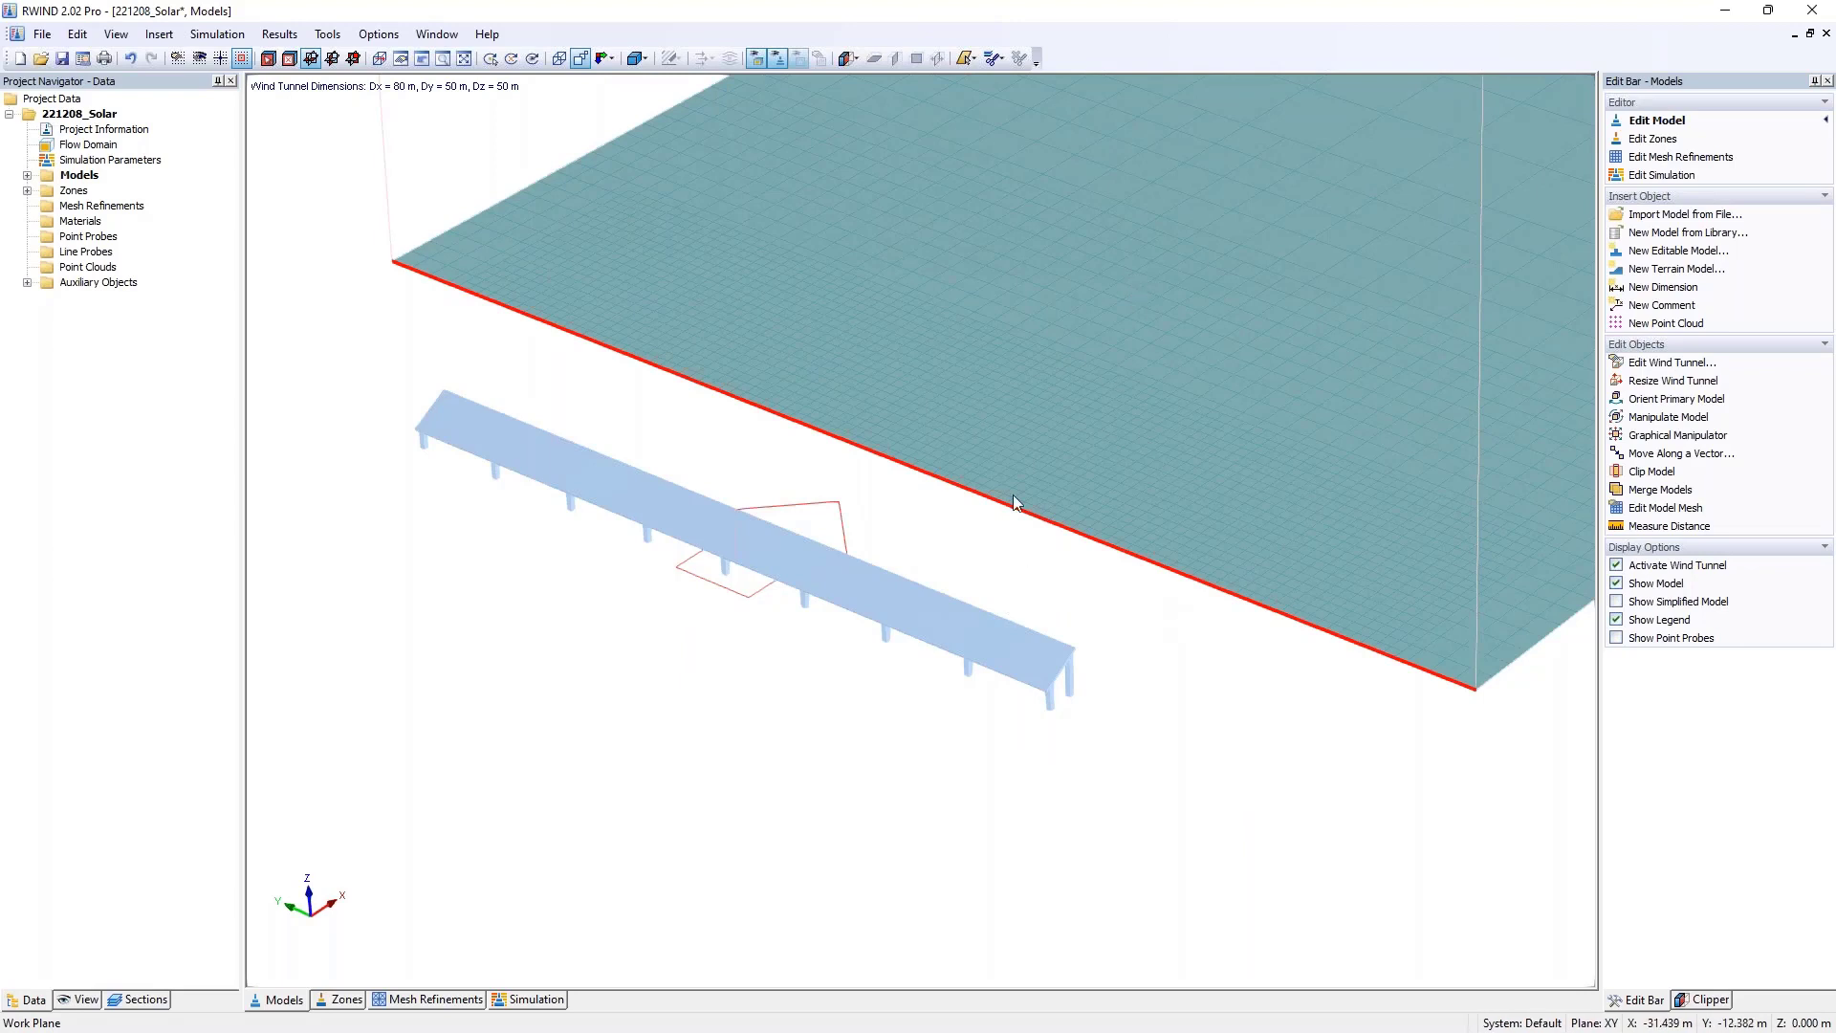
double_click(67, 145)
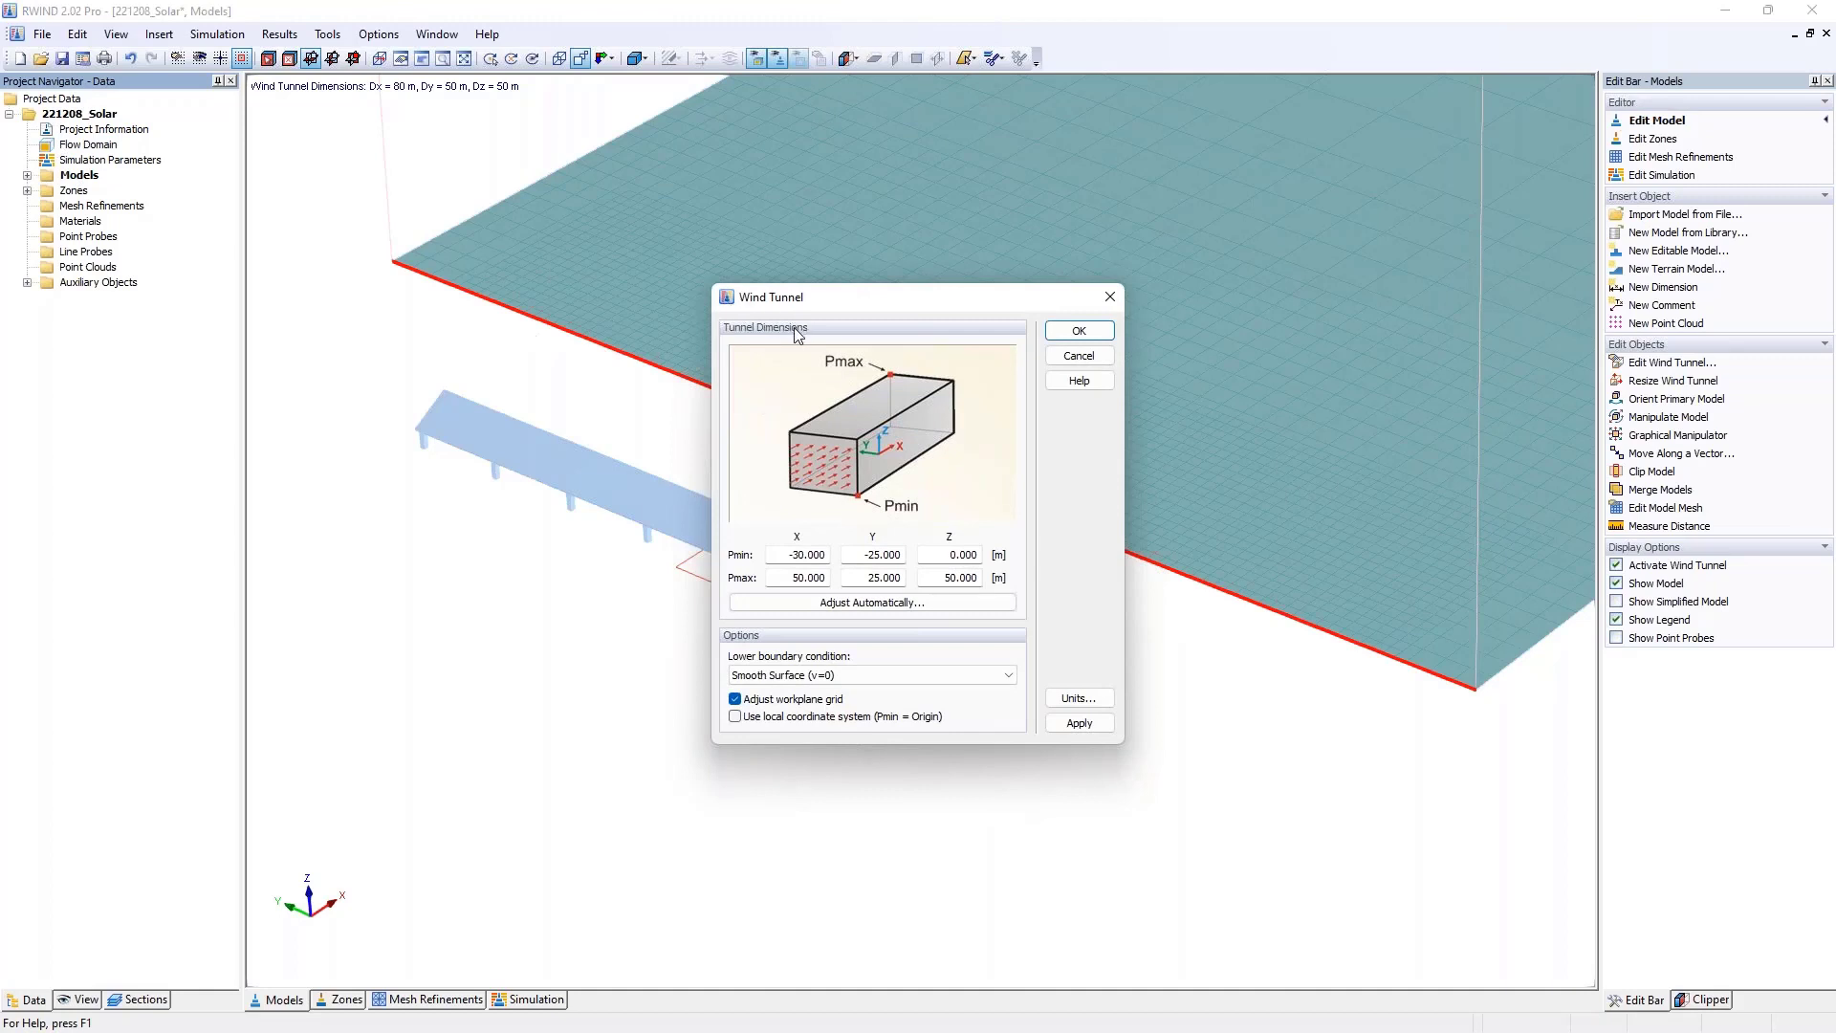
left_click(825, 604)
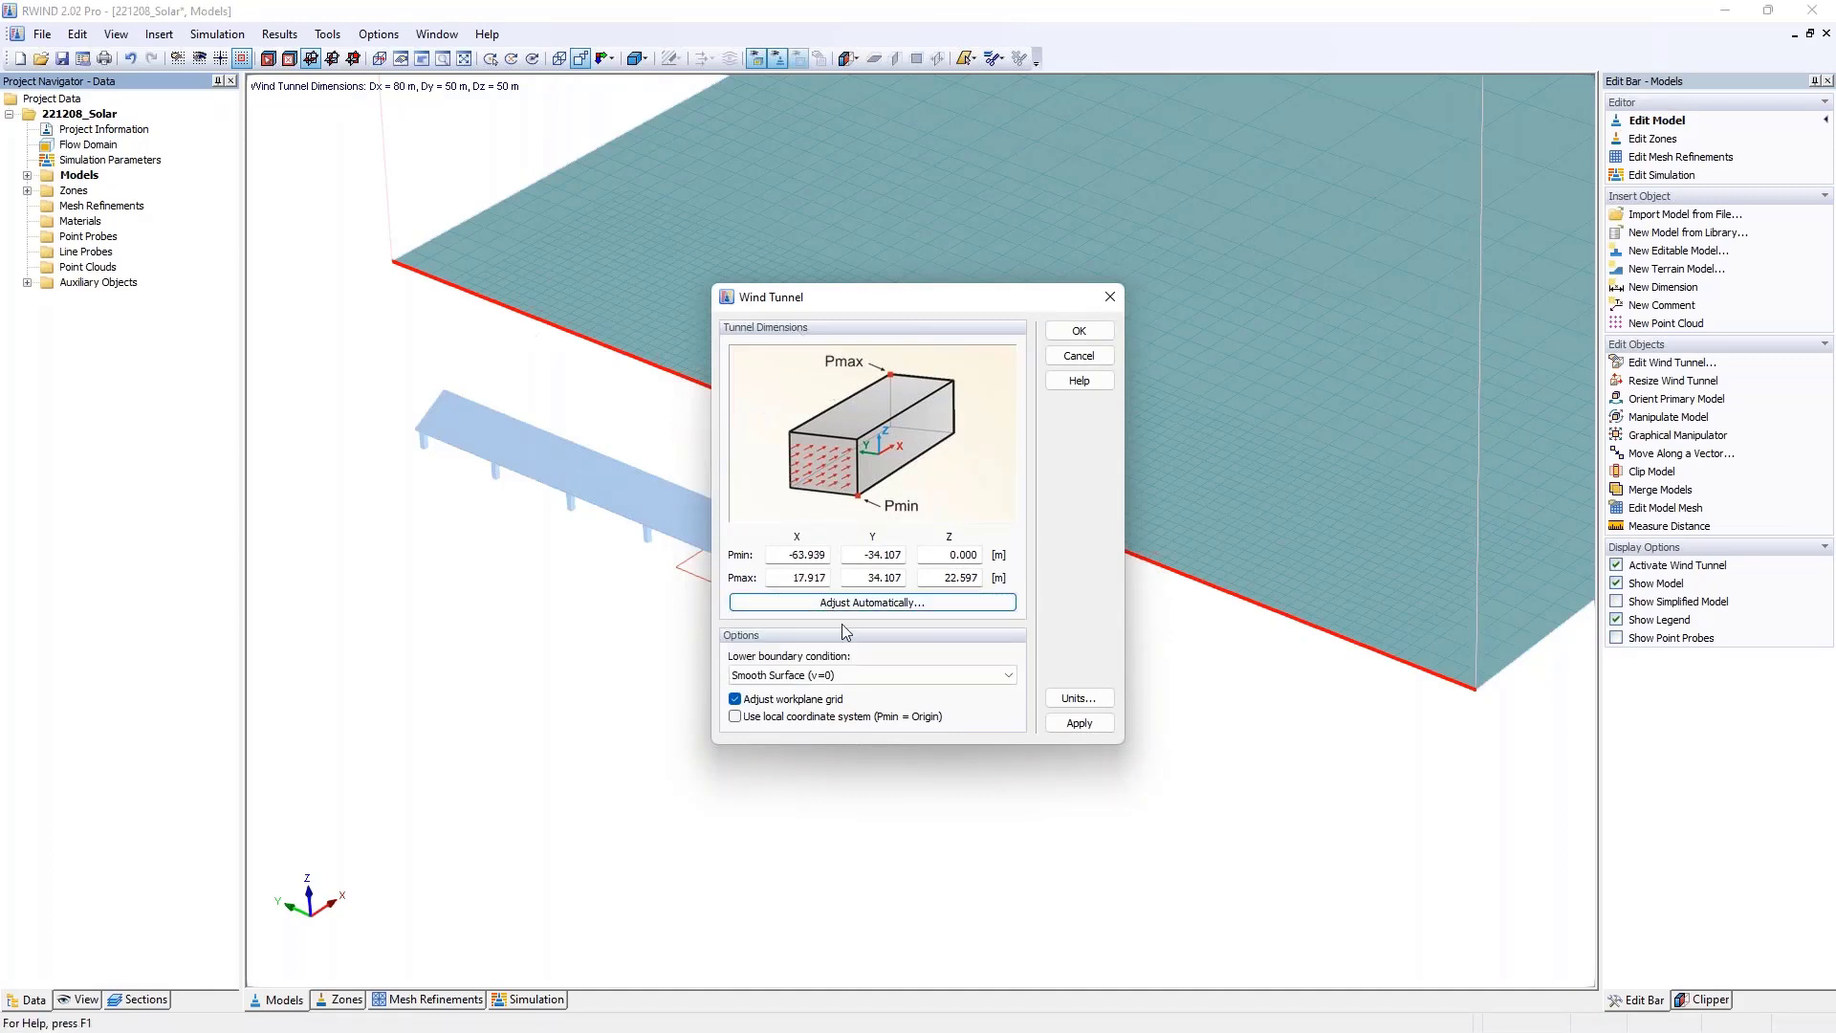
left_click(1060, 329)
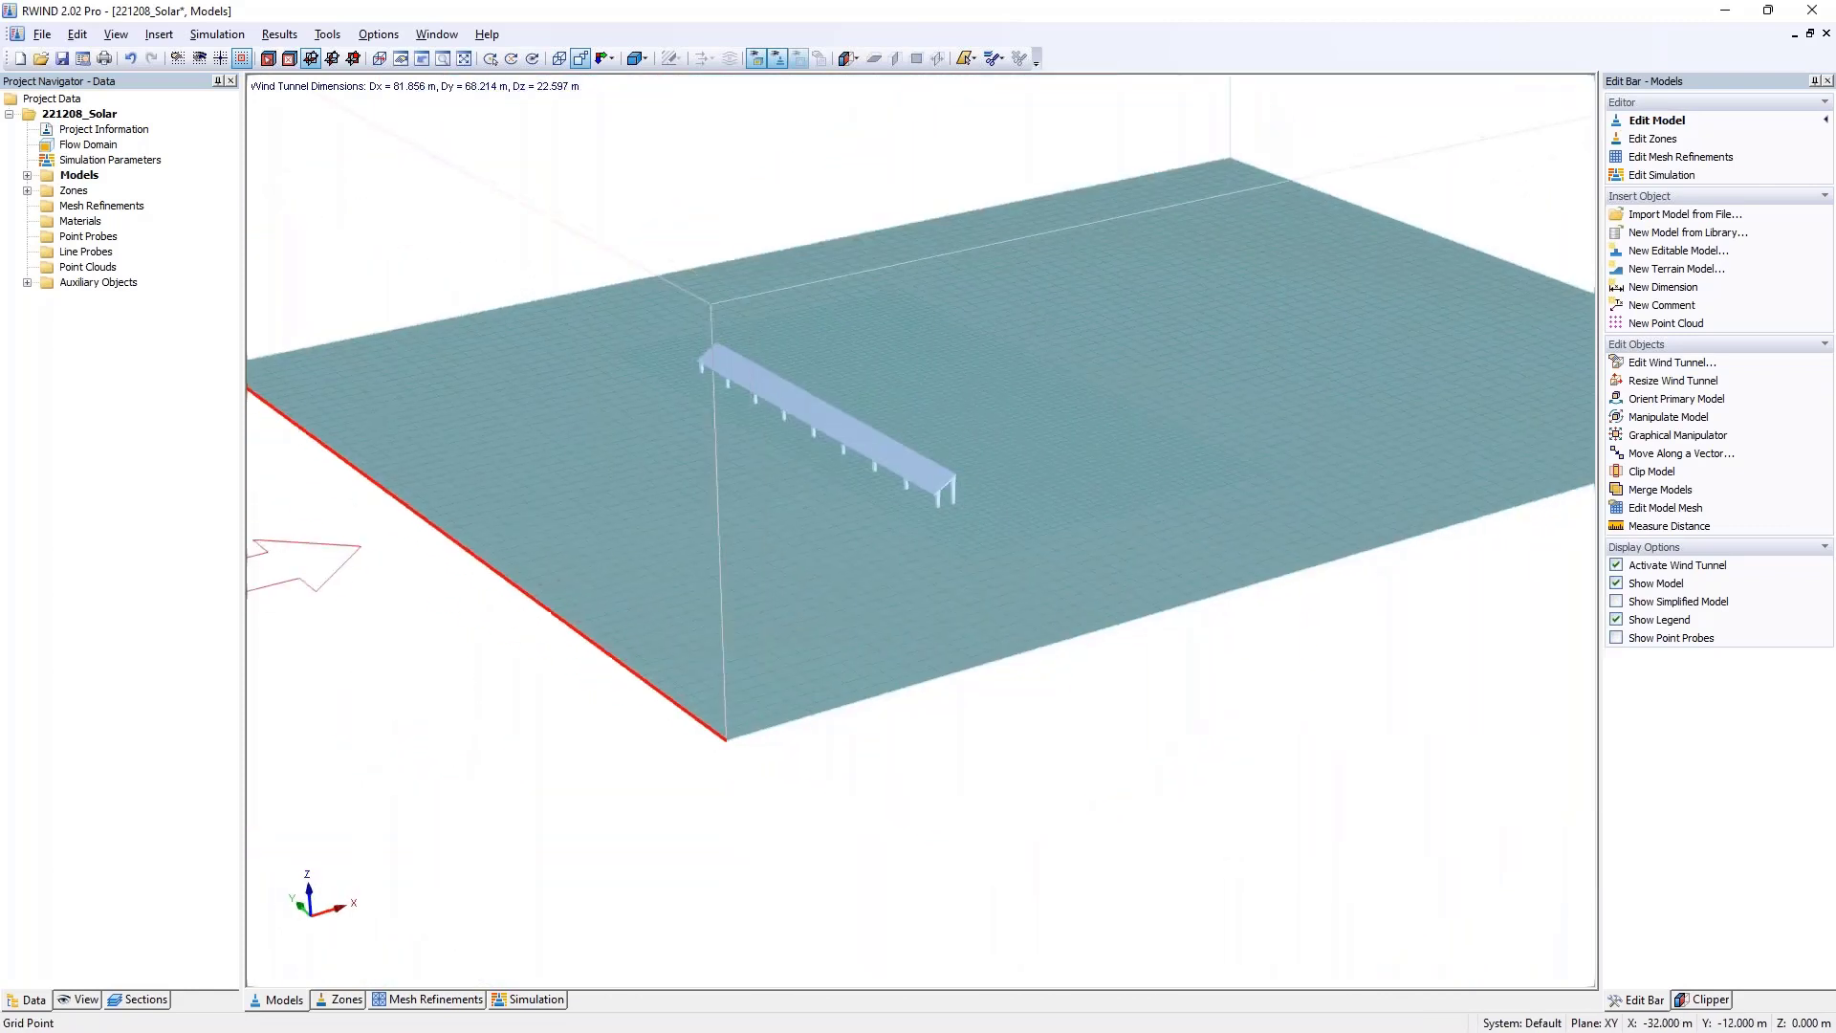
- Show the simplified model, examine its mesh at the panel and posts up close, and hide it again
scroll(971, 403, "down", 4)
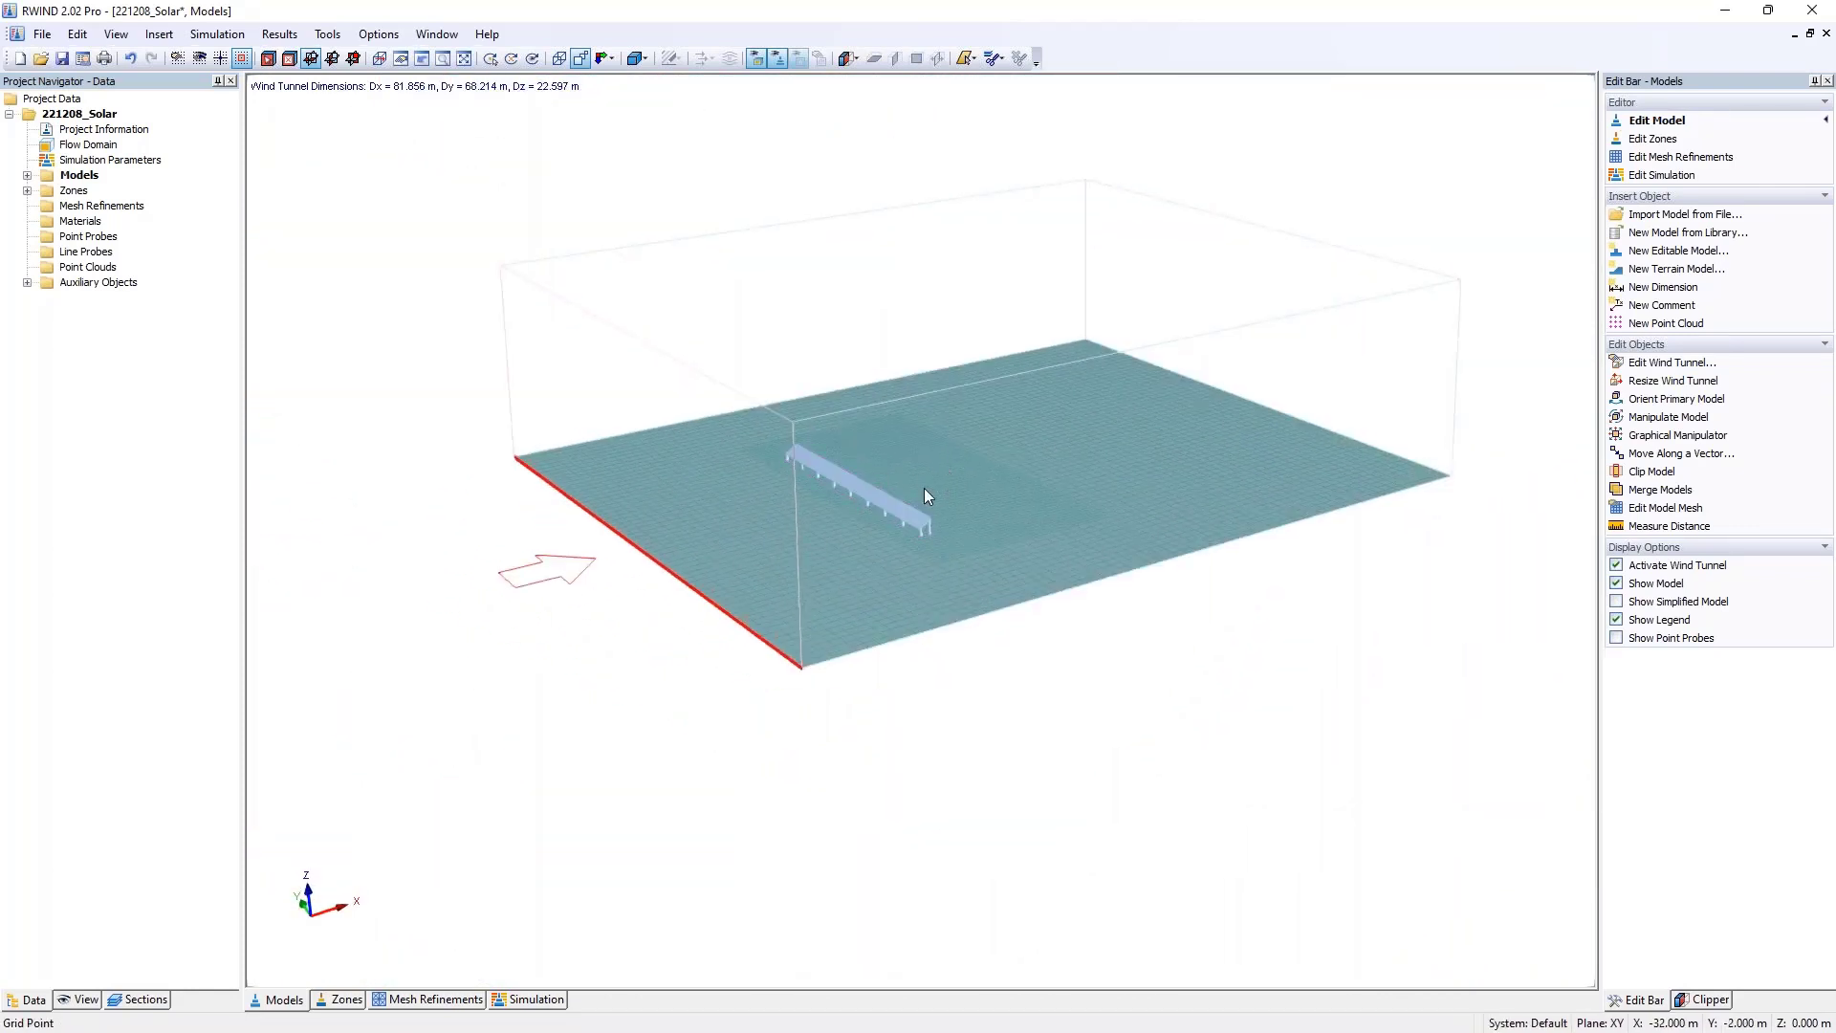
scroll(914, 436, "up", 5)
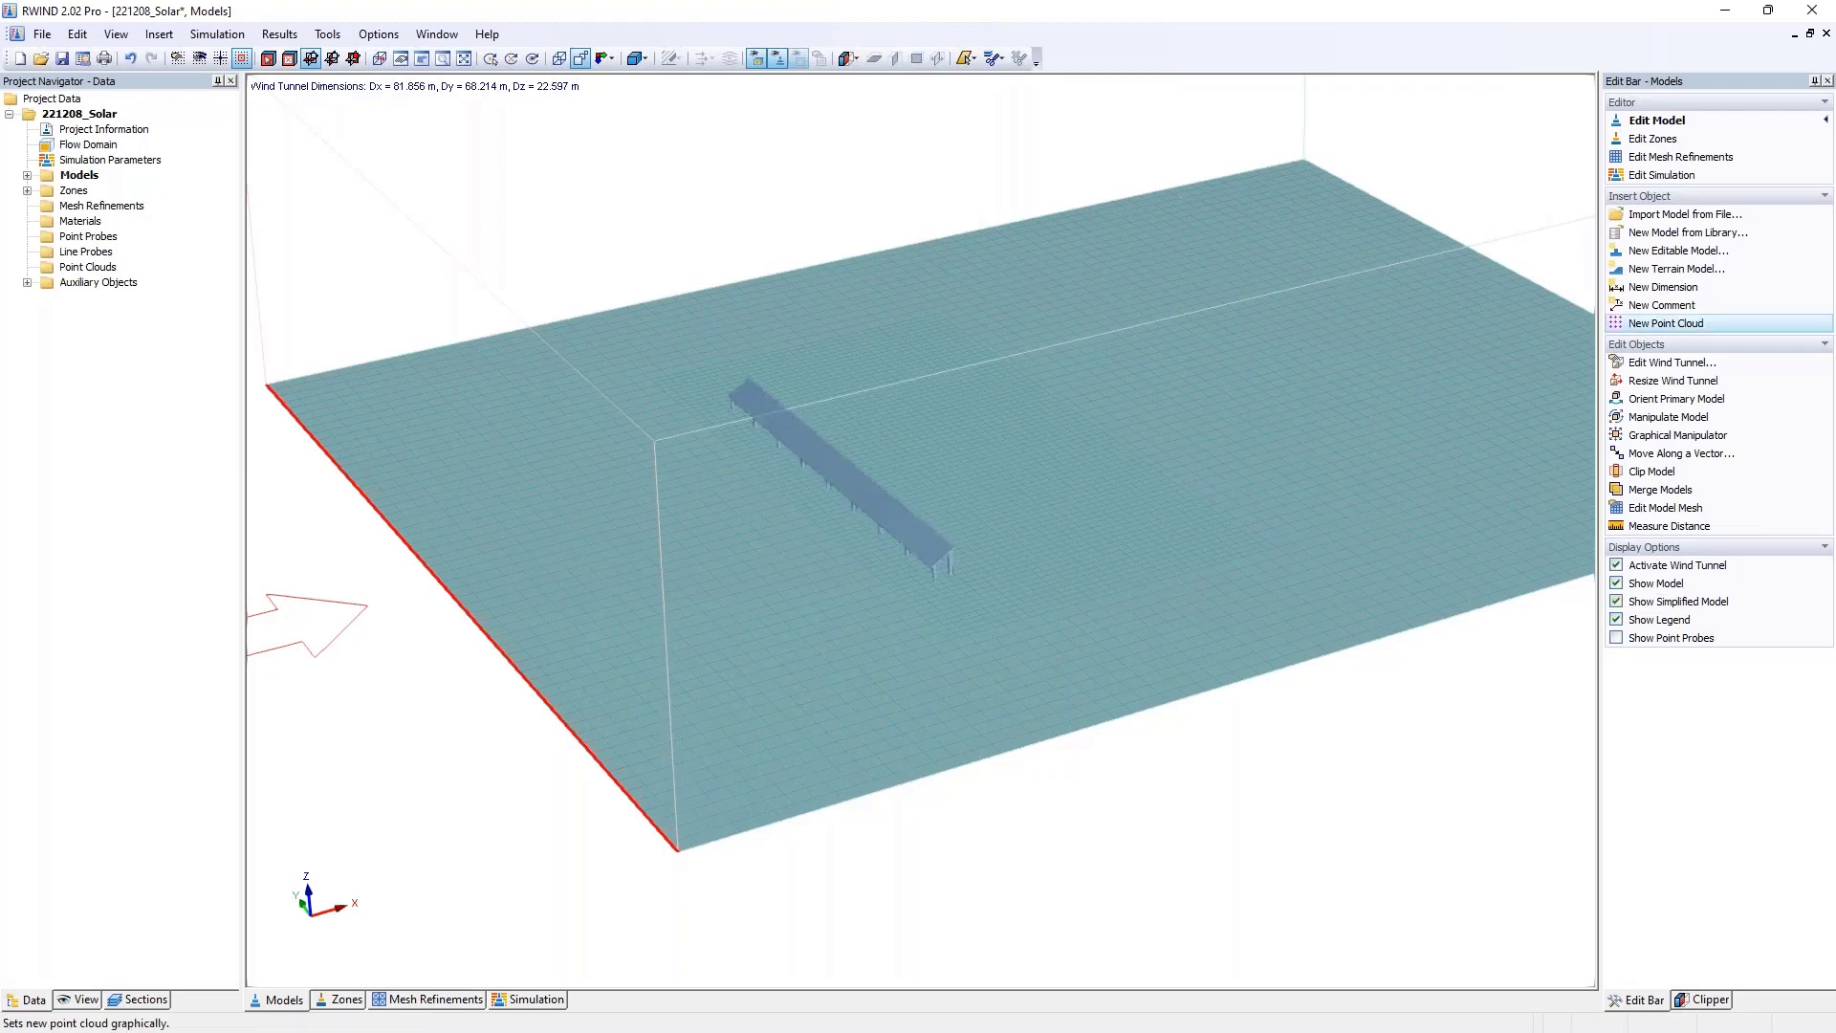
scroll(915, 547, "up", 5)
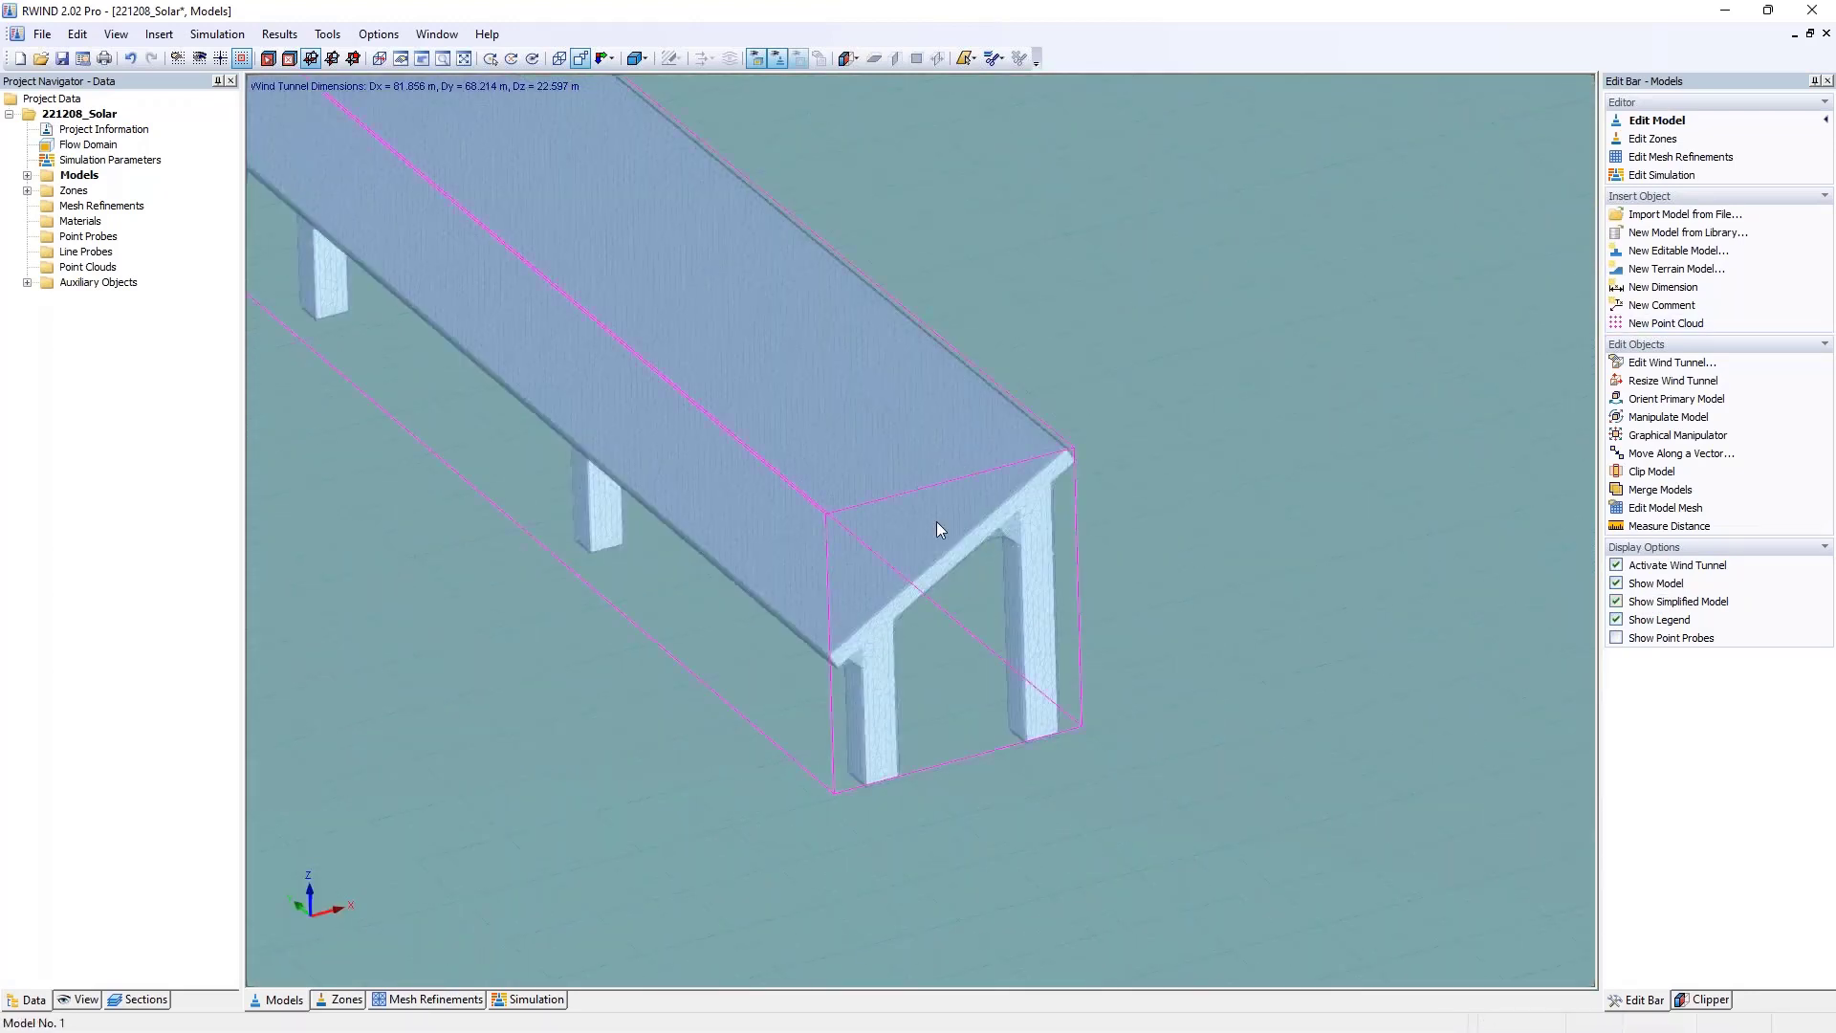
scroll(889, 703, "up", 3)
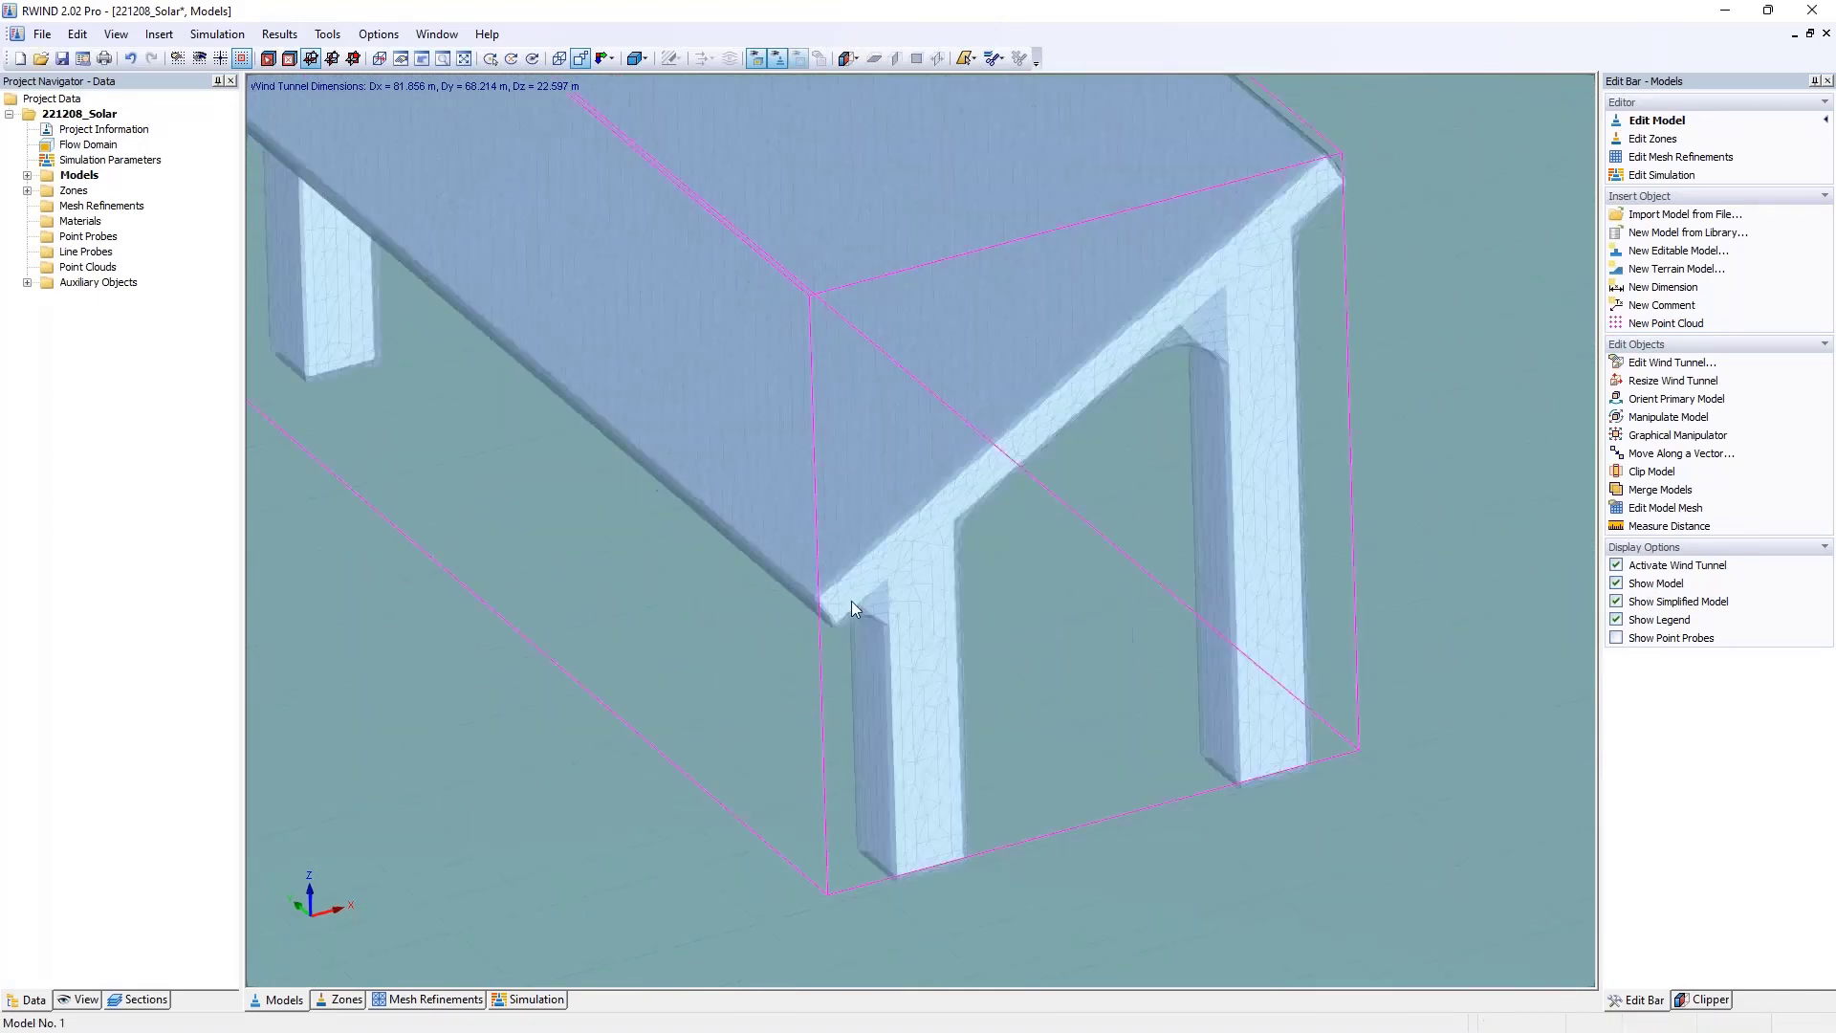
middle_click_drag(895, 615, 644, 381, "ctrl")
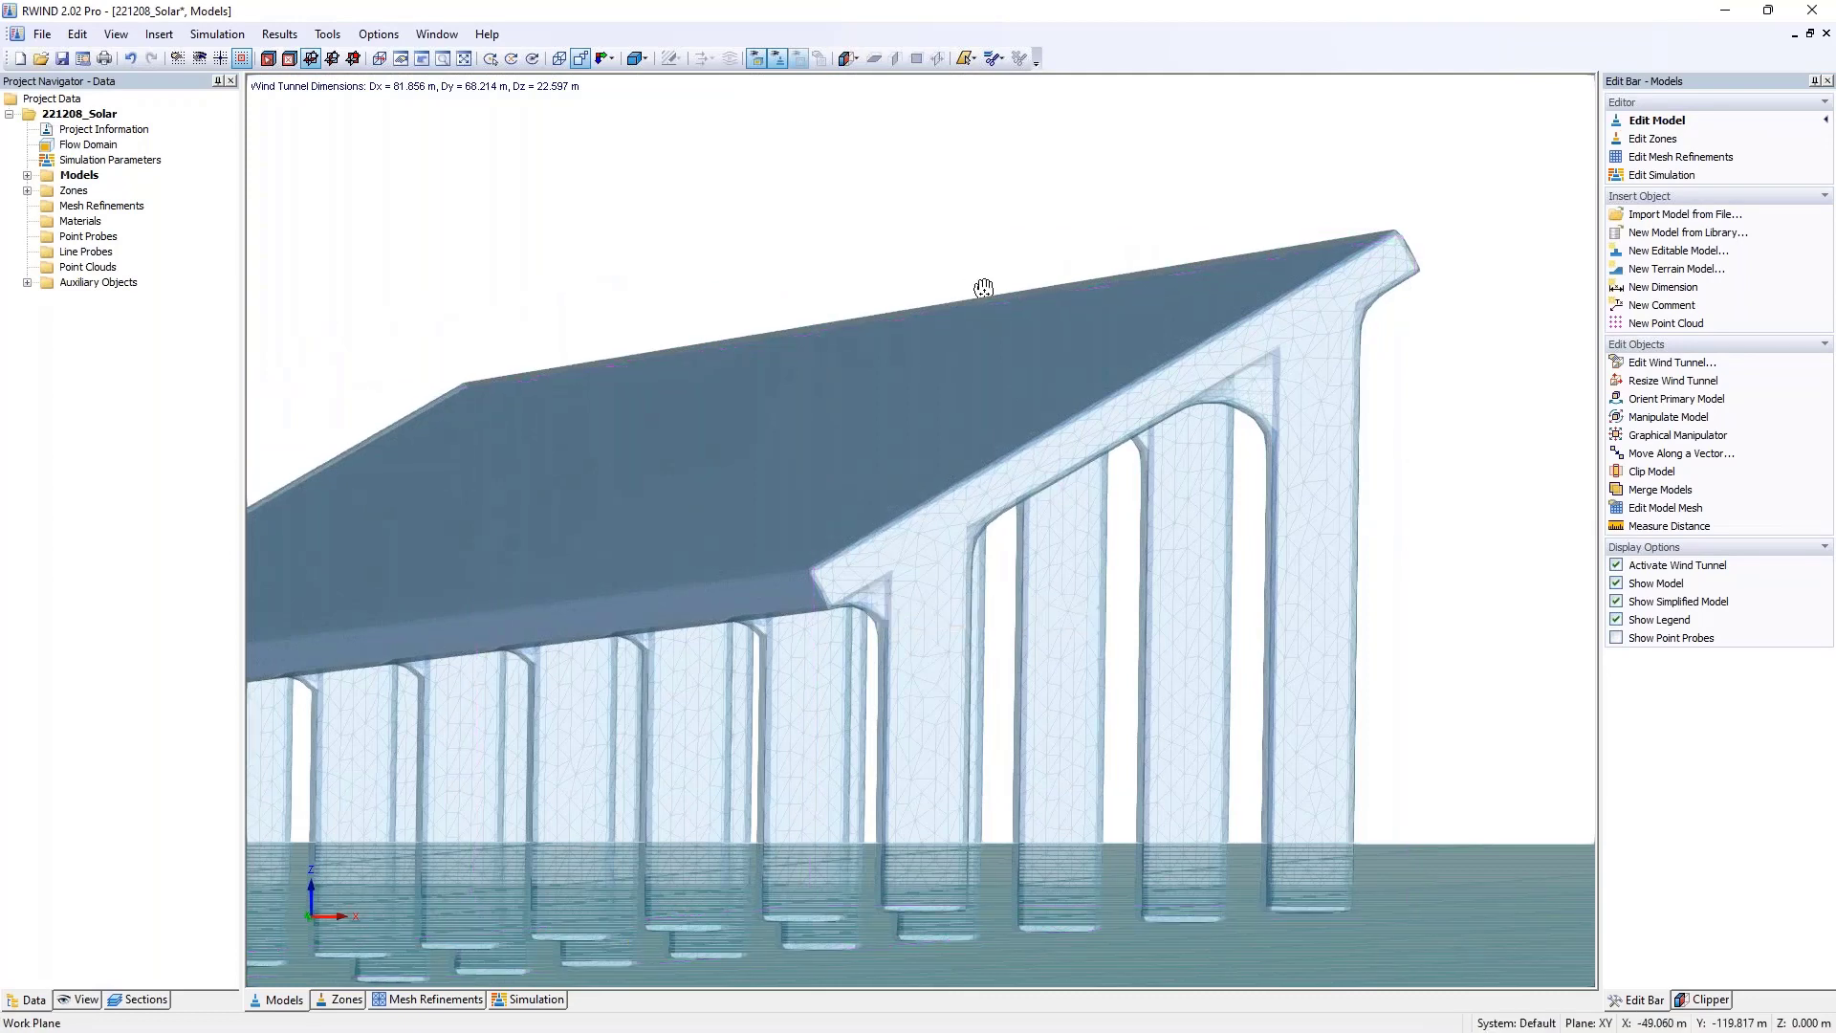
middle_click_drag(980, 283, 1100, 316, "ctrl")
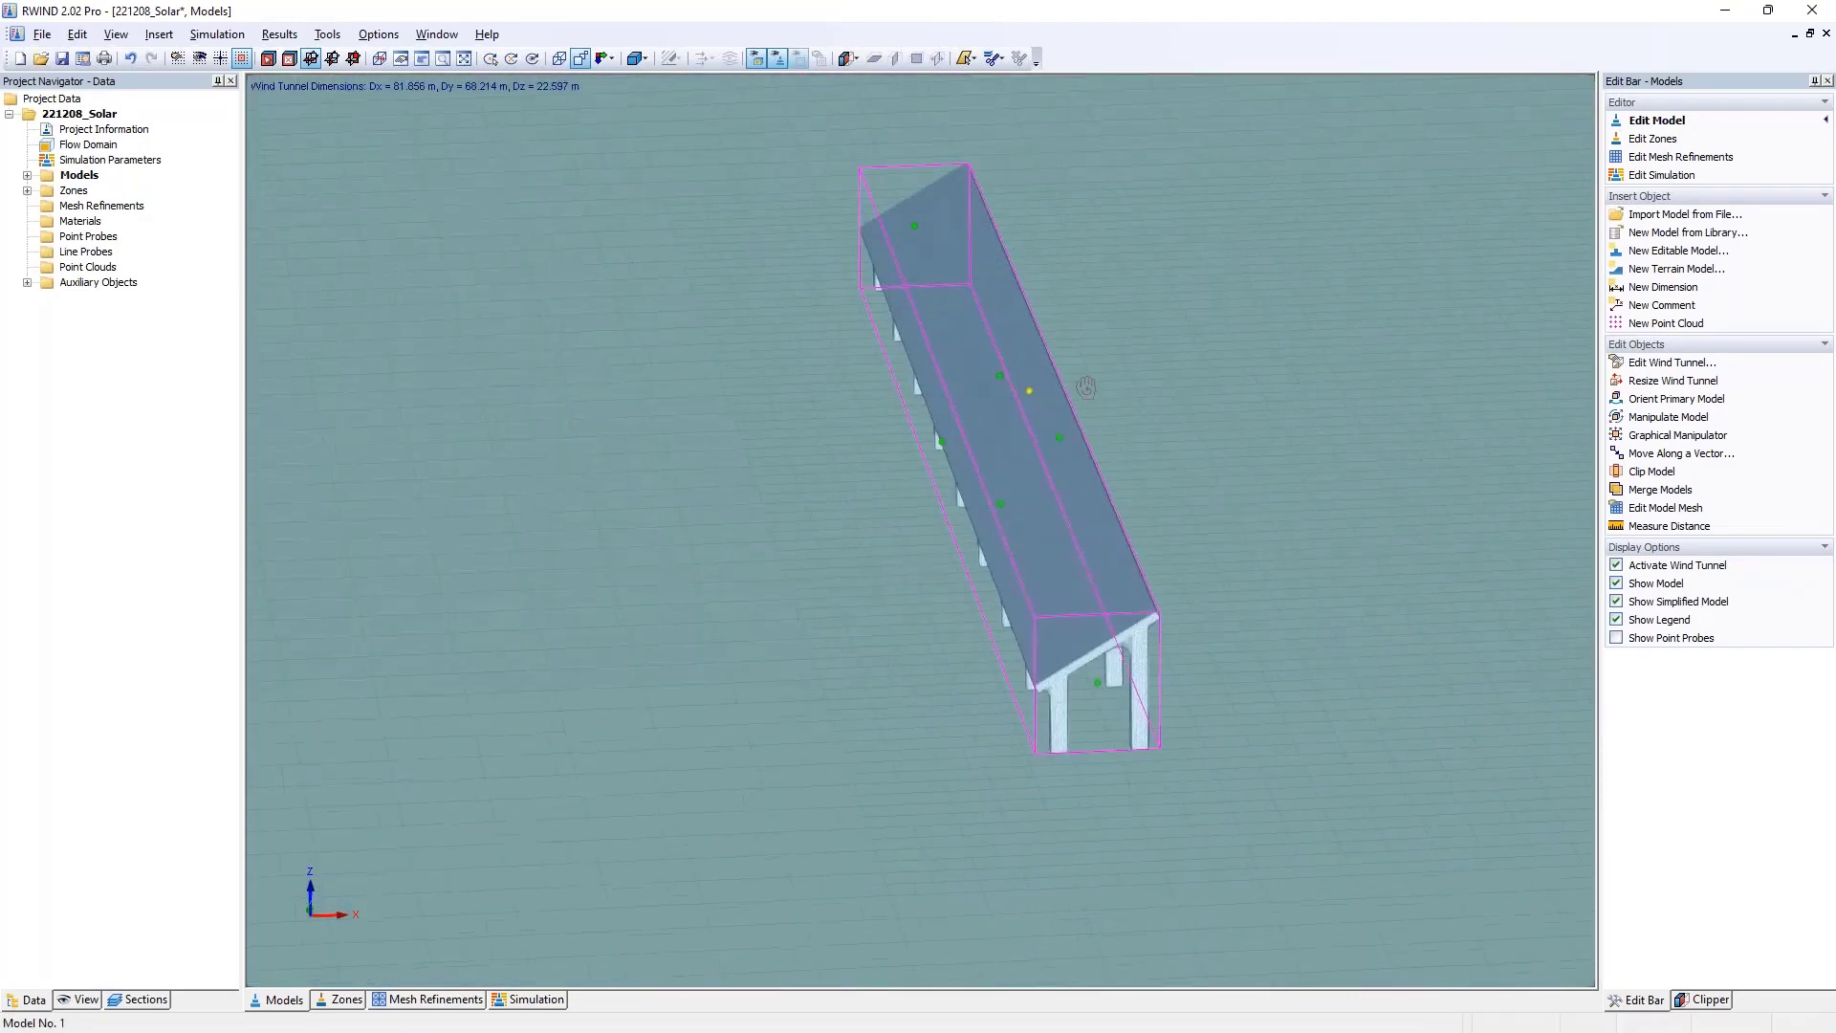
left_click(1616, 601)
- Copy the solar panel row 9 times along X at a spacing of 3.1 m
scroll(1409, 477, "down", 4)
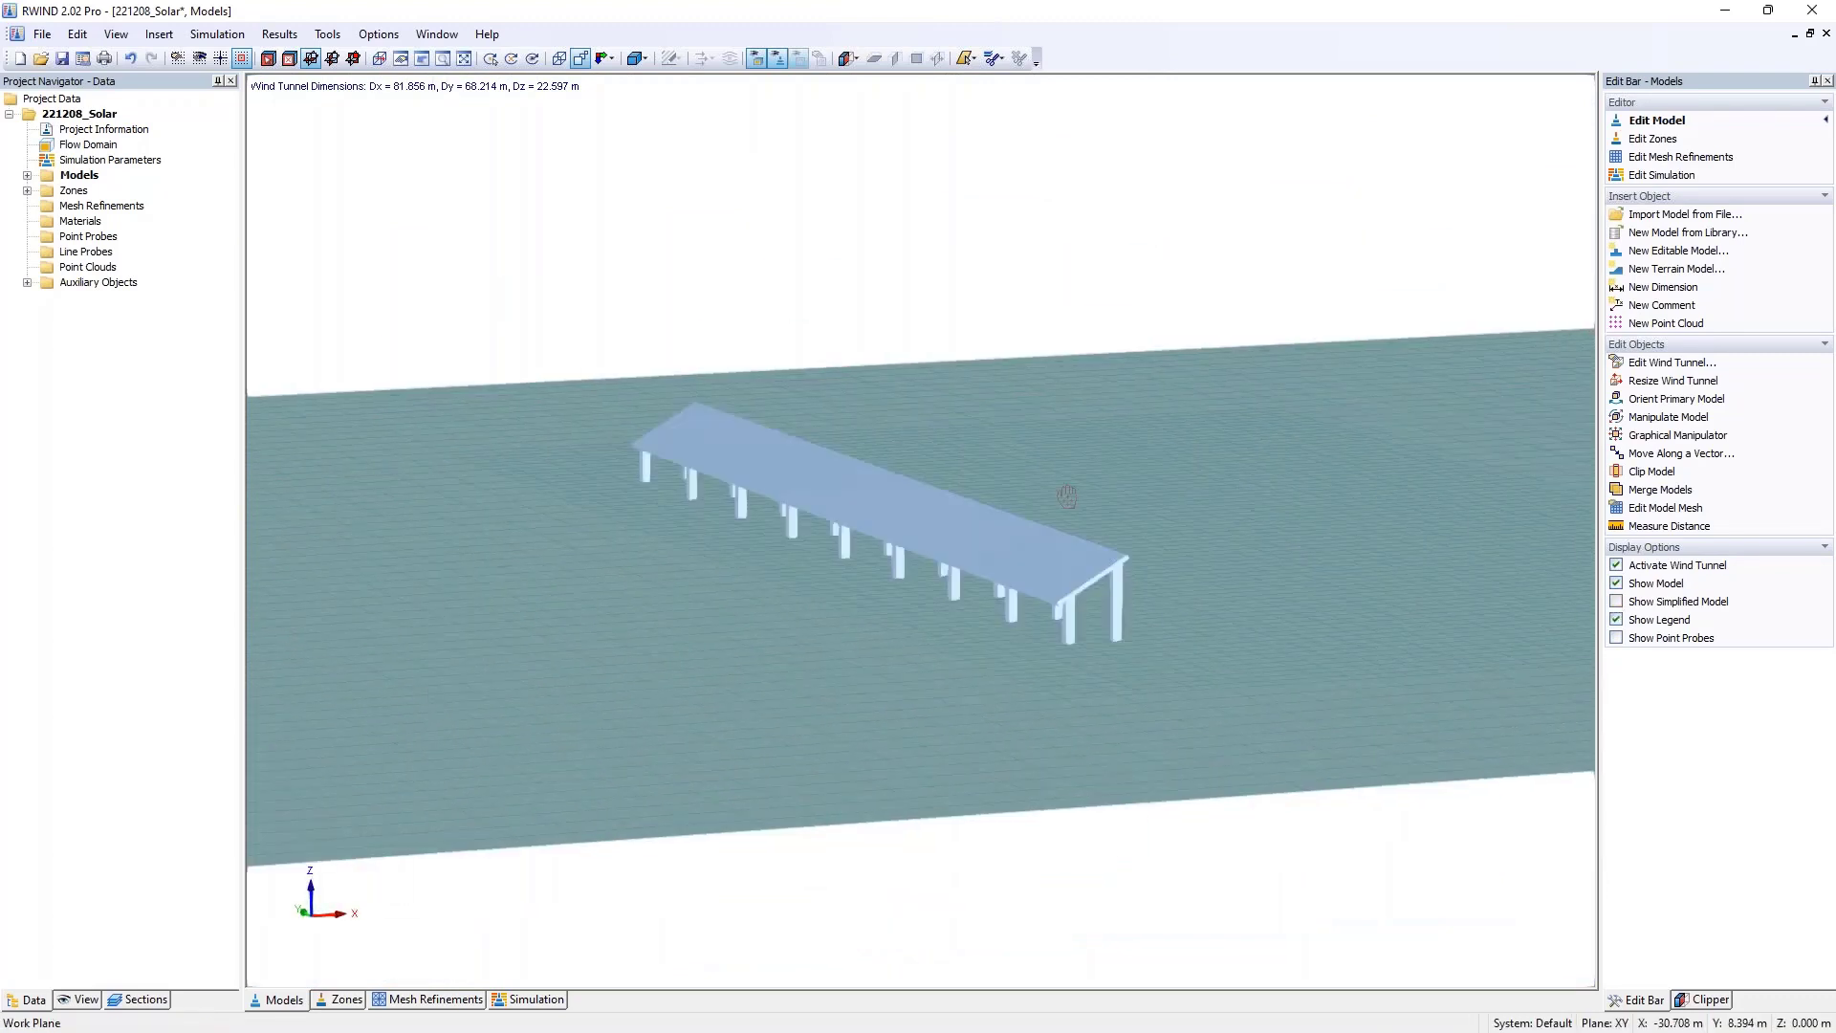
left_click(922, 426)
middle_click_drag(922, 427, 1052, 450, "ctrl")
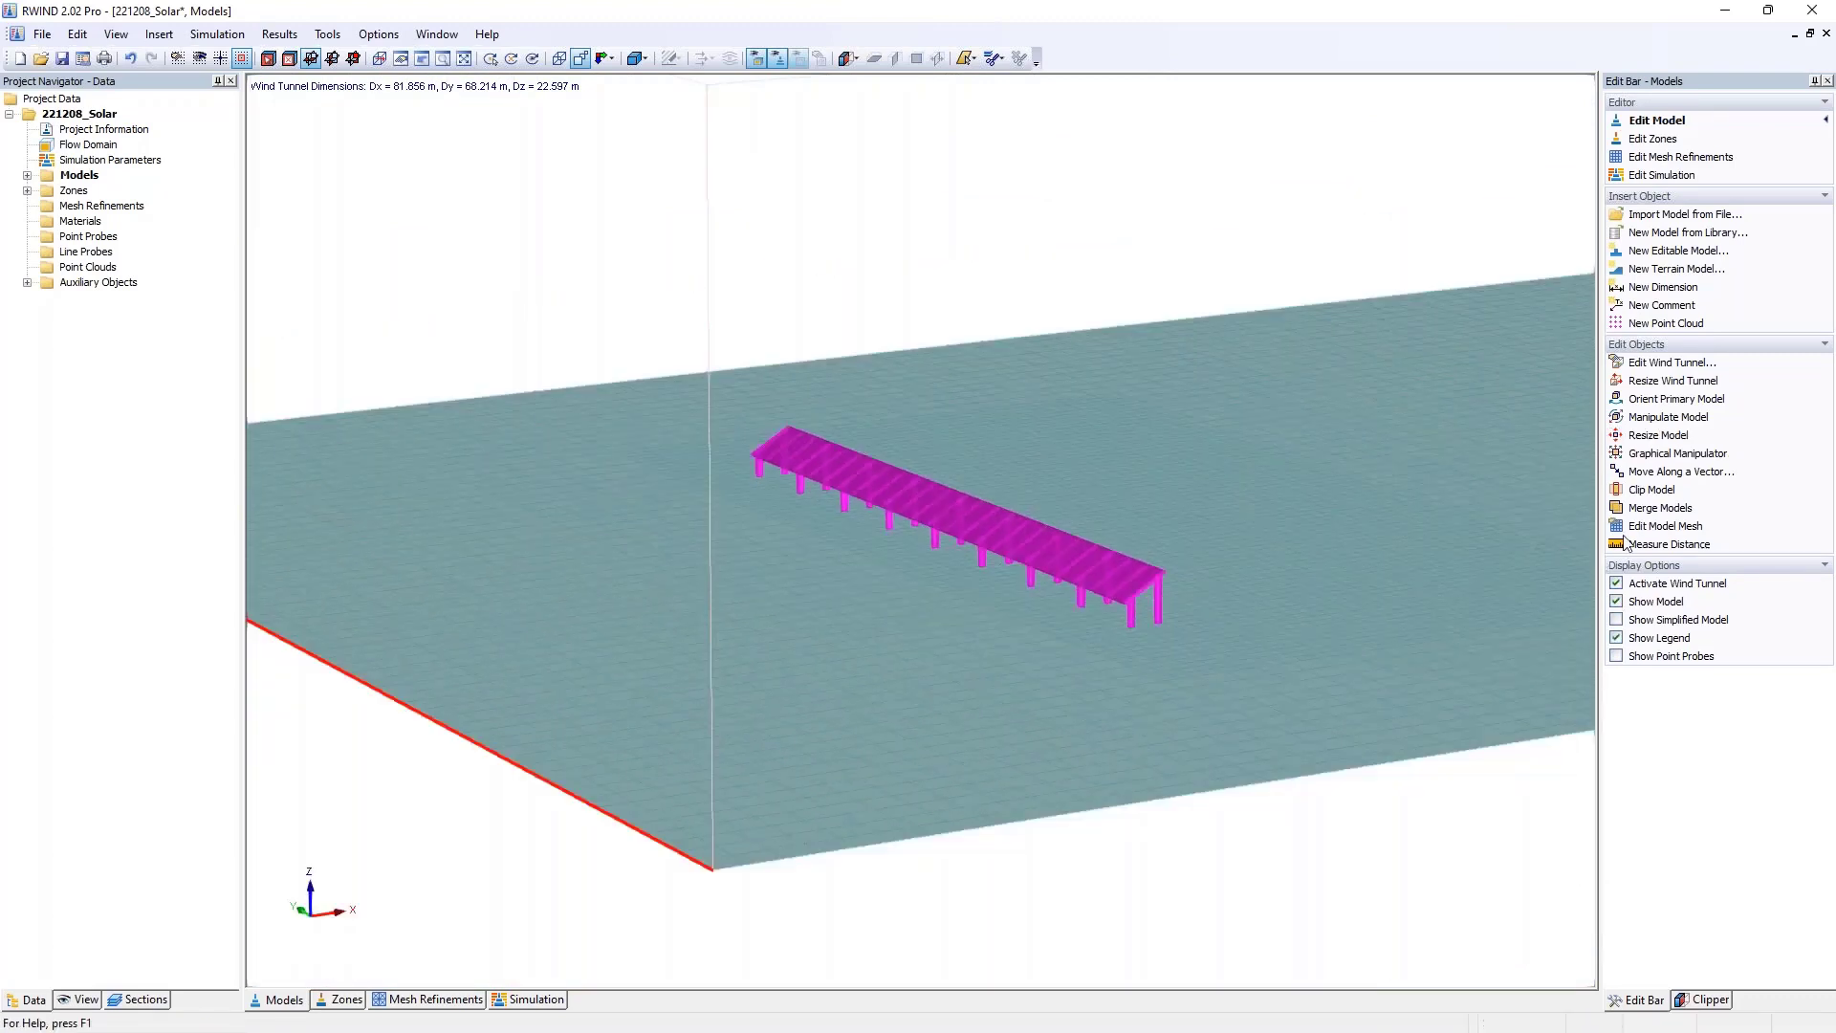
left_click(1680, 471)
type("3,1")
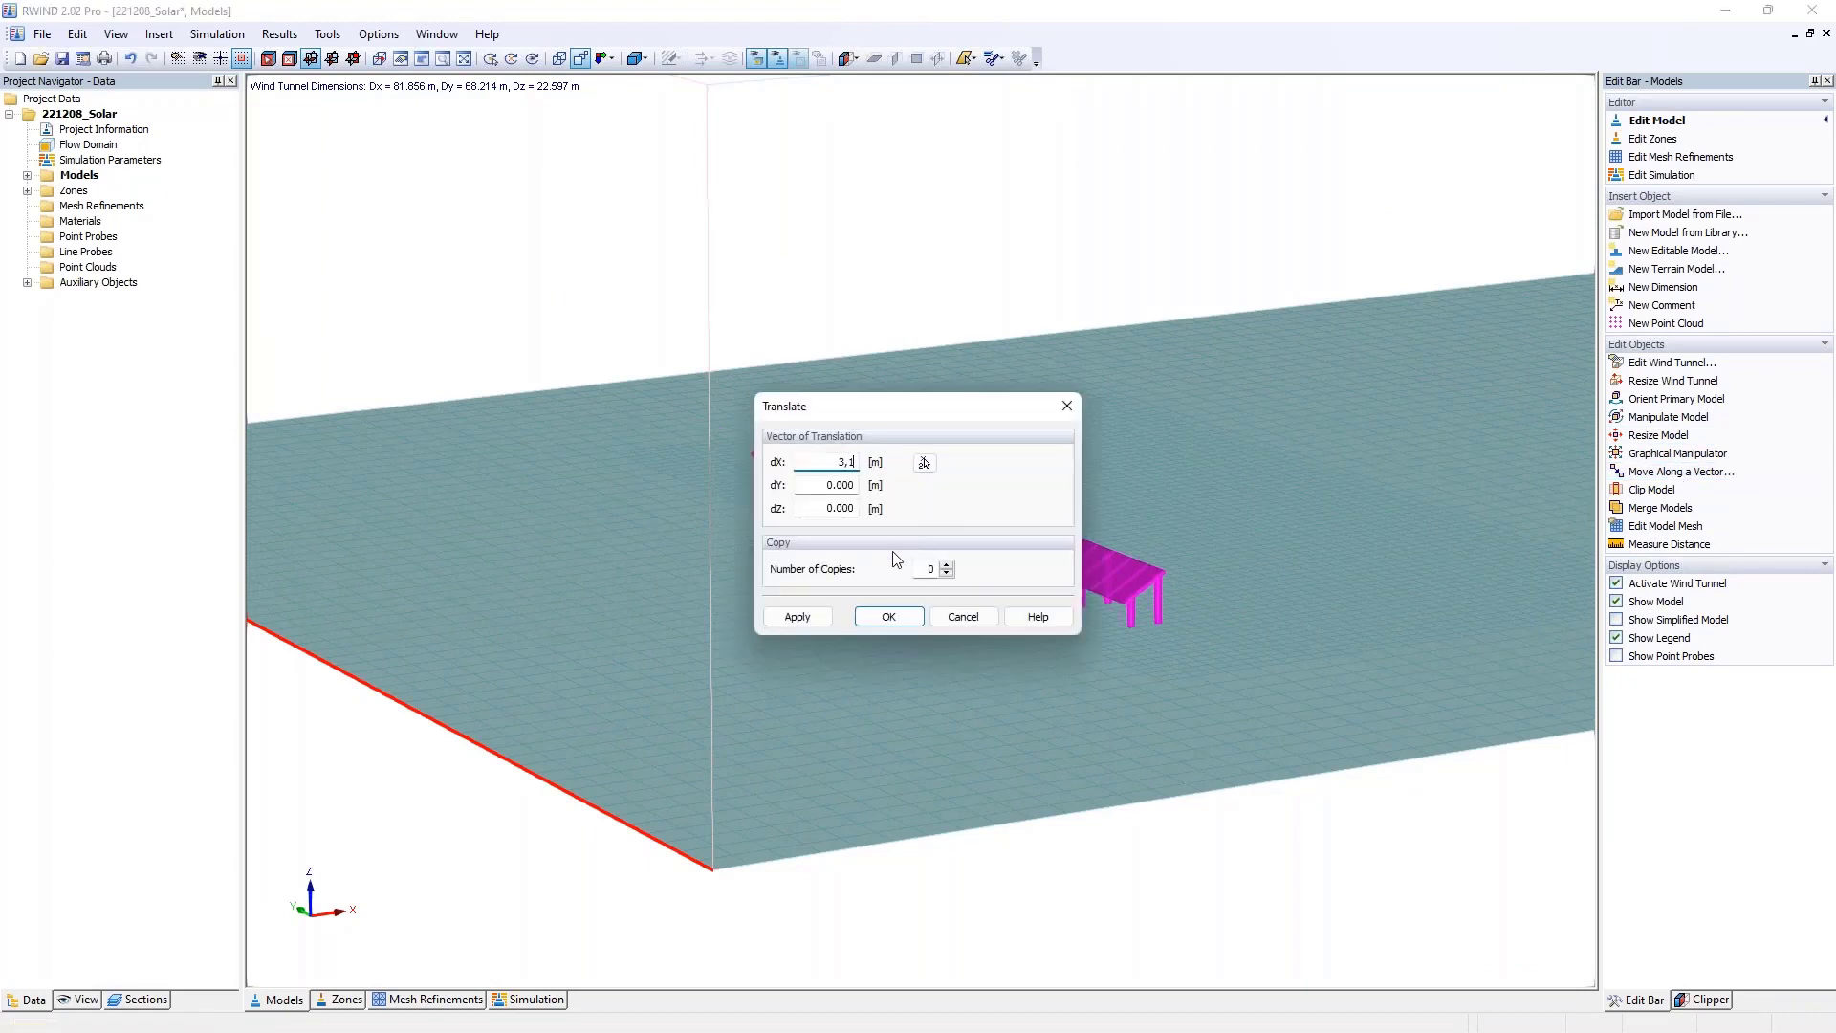
double_click(928, 568)
type("9")
left_click(892, 617)
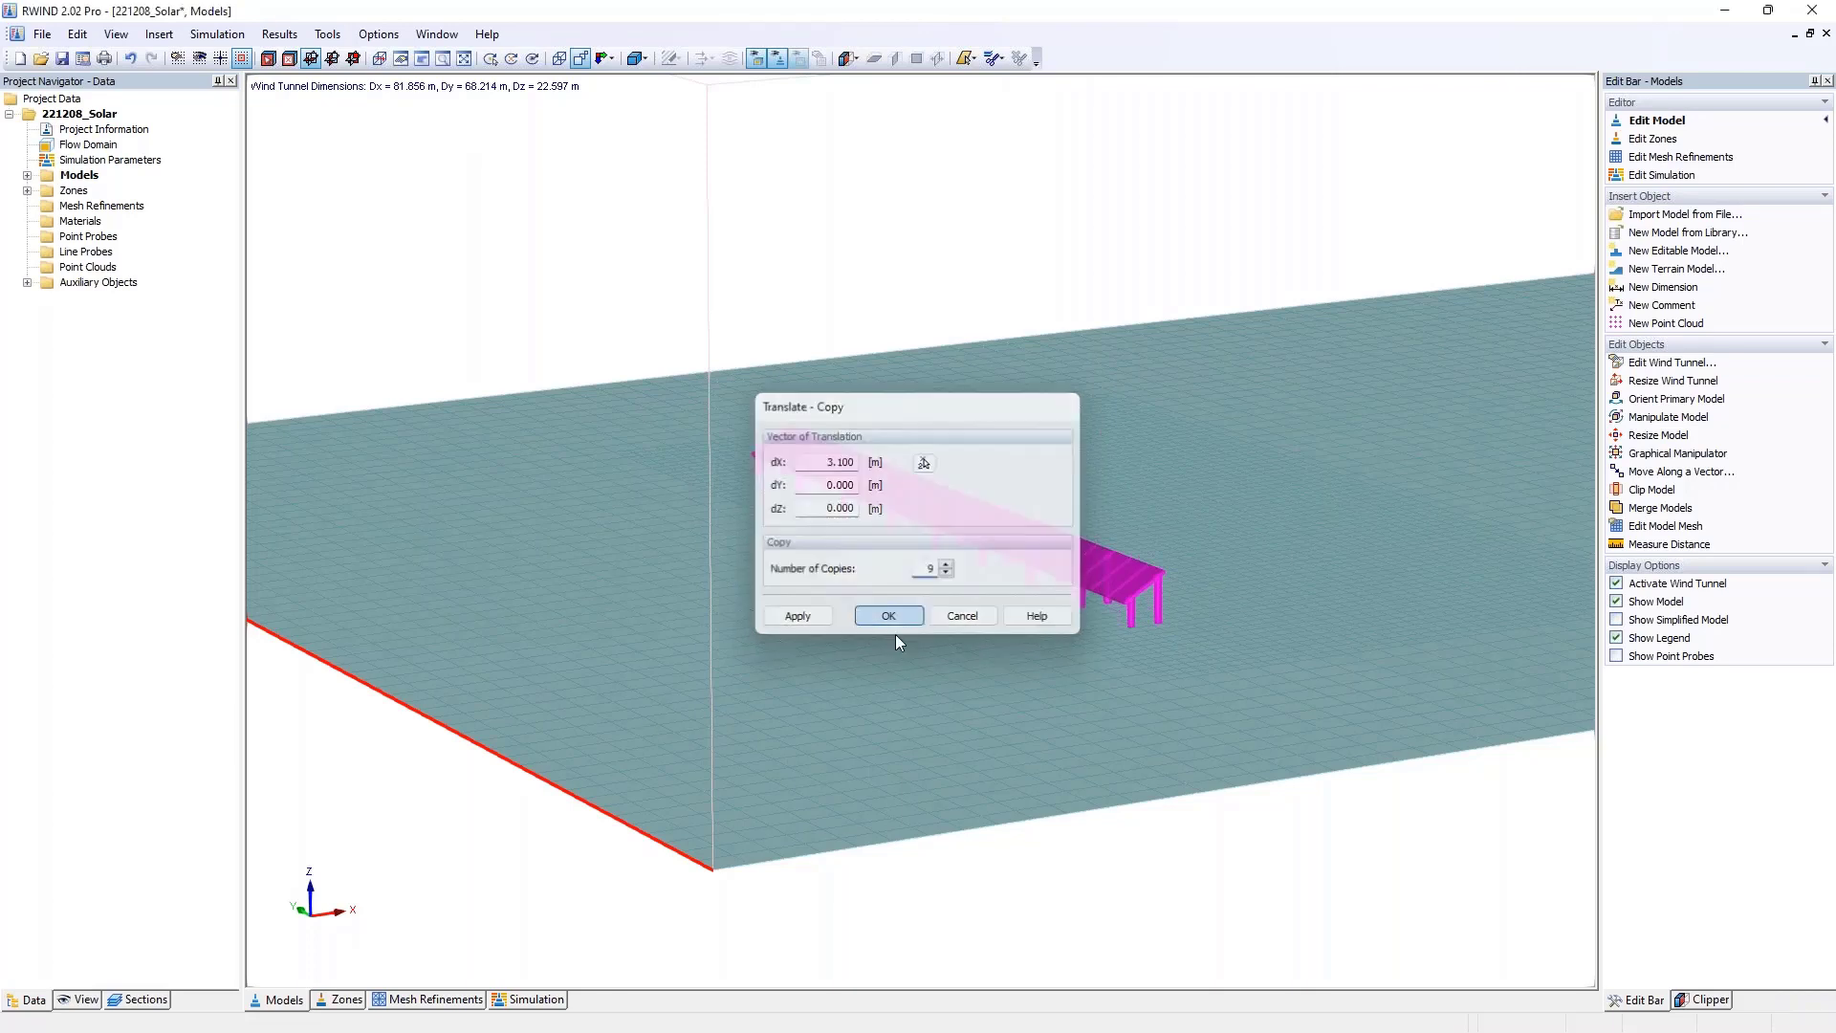
- Readjust the wind tunnel dimensions automatically so they fit all the copied solar panel rows
middle_click_drag(1381, 629, 1115, 615)
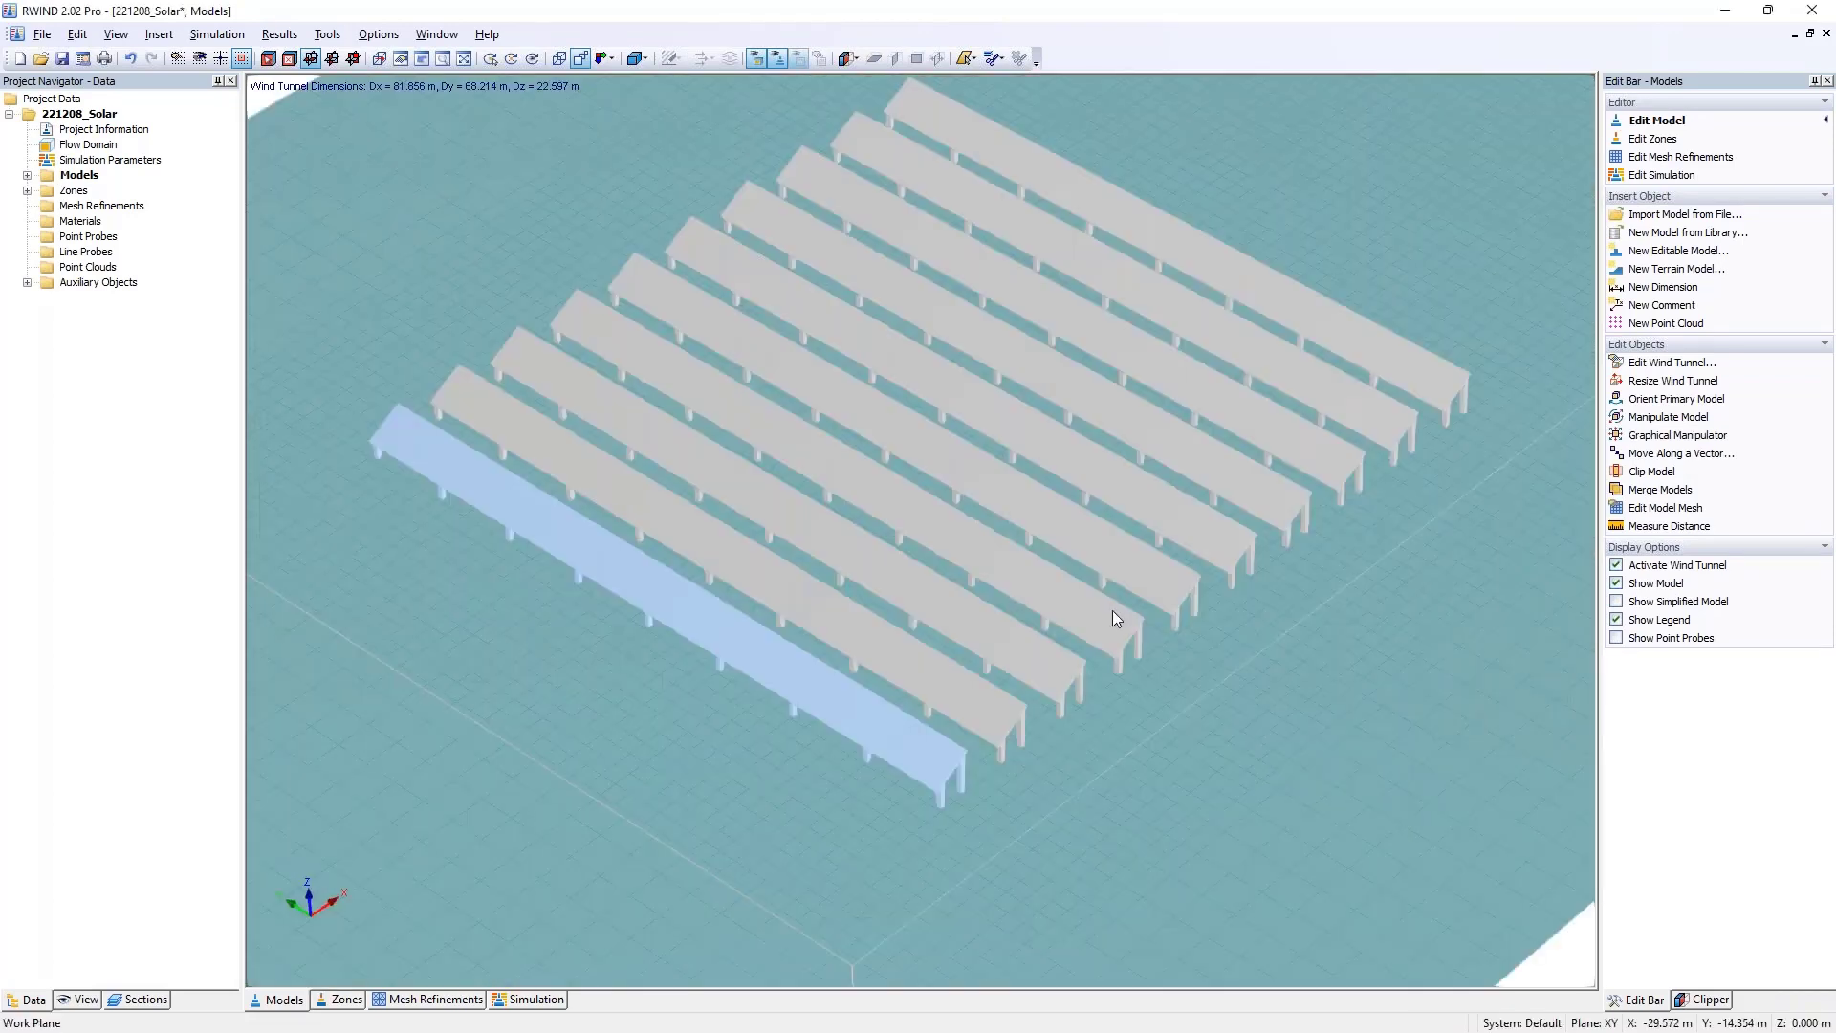
middle_click_drag(1046, 686, 565, 662, "ctrl")
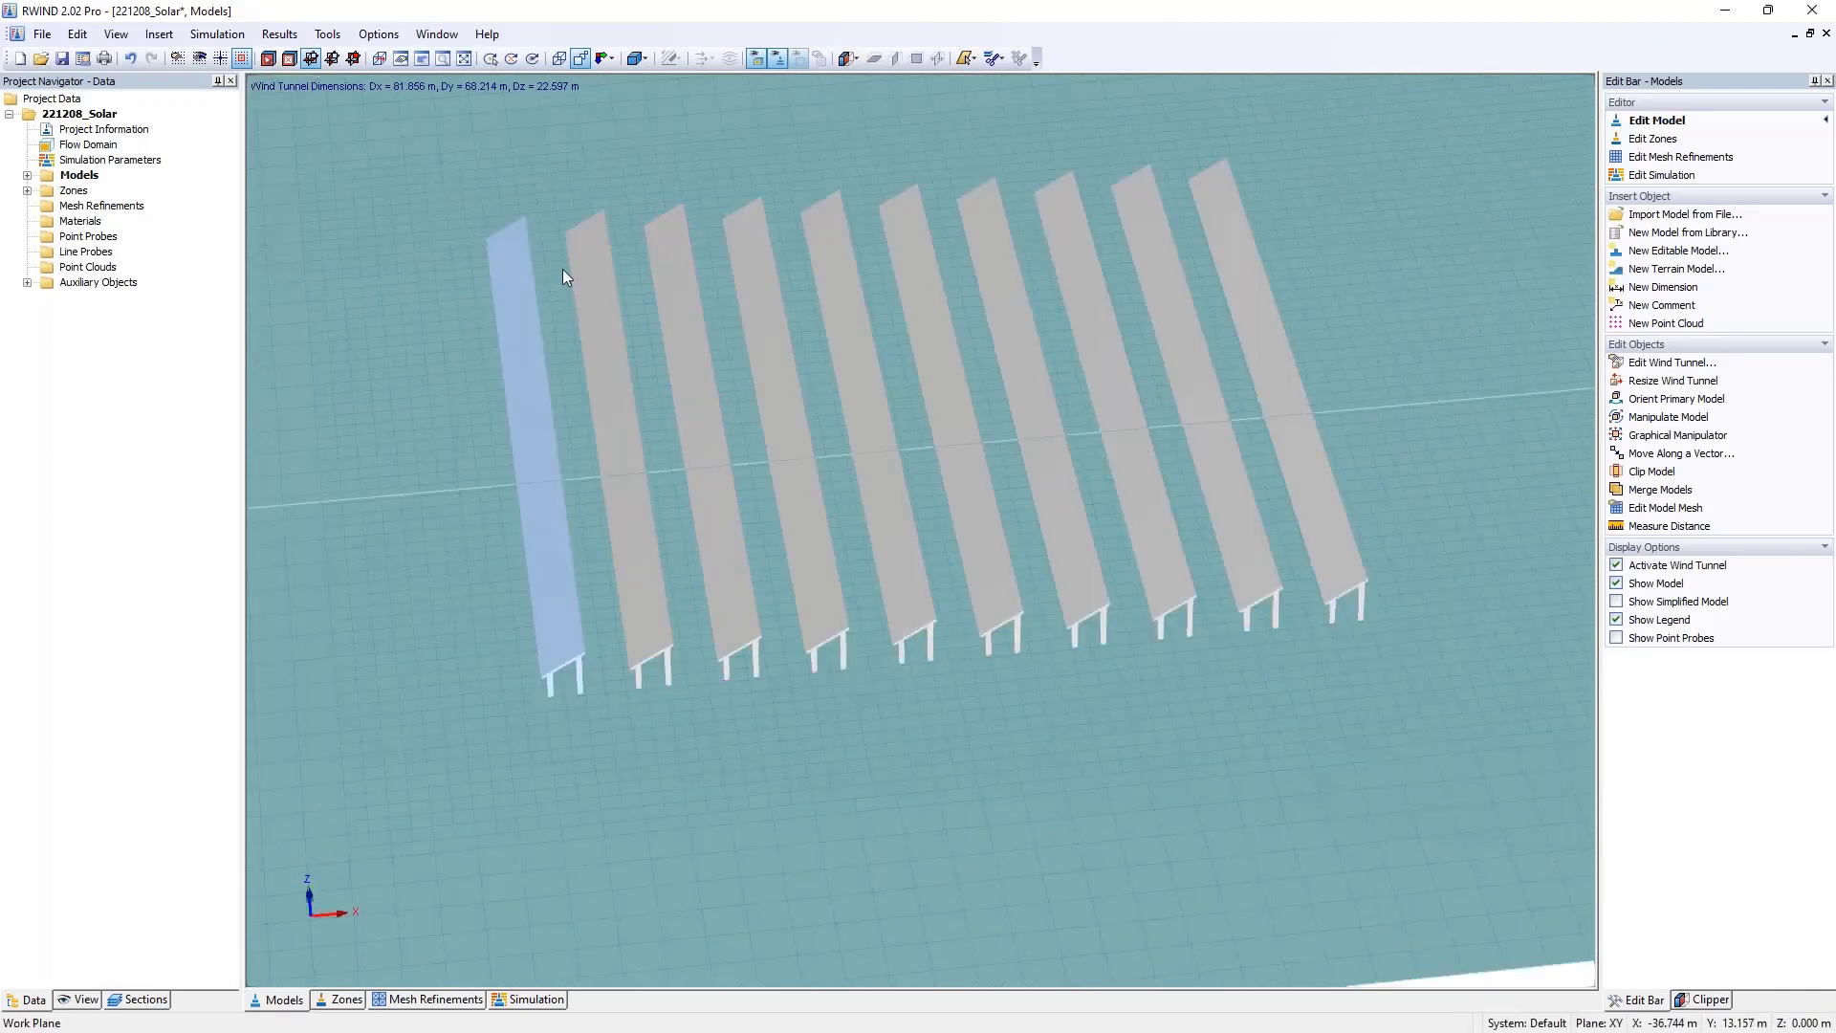
middle_click_drag(533, 381, 942, 283, "ctrl")
double_click(88, 144)
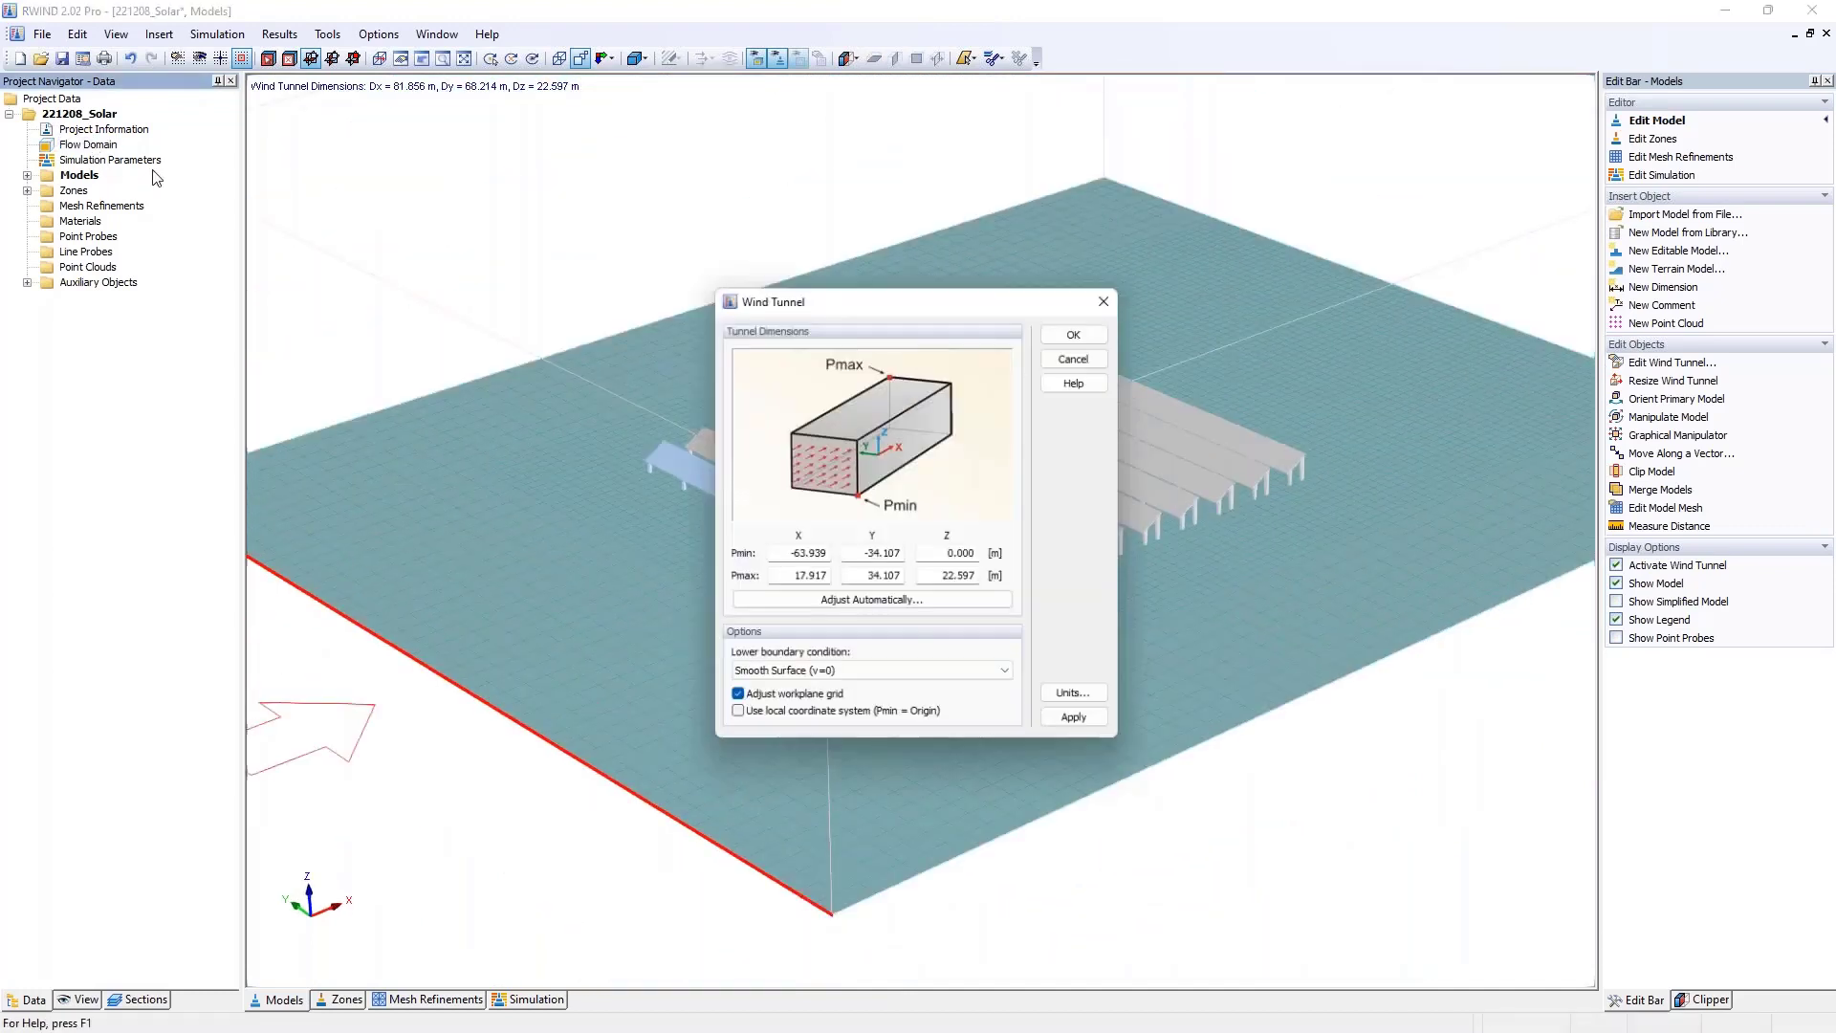
left_click(846, 604)
left_click(846, 626)
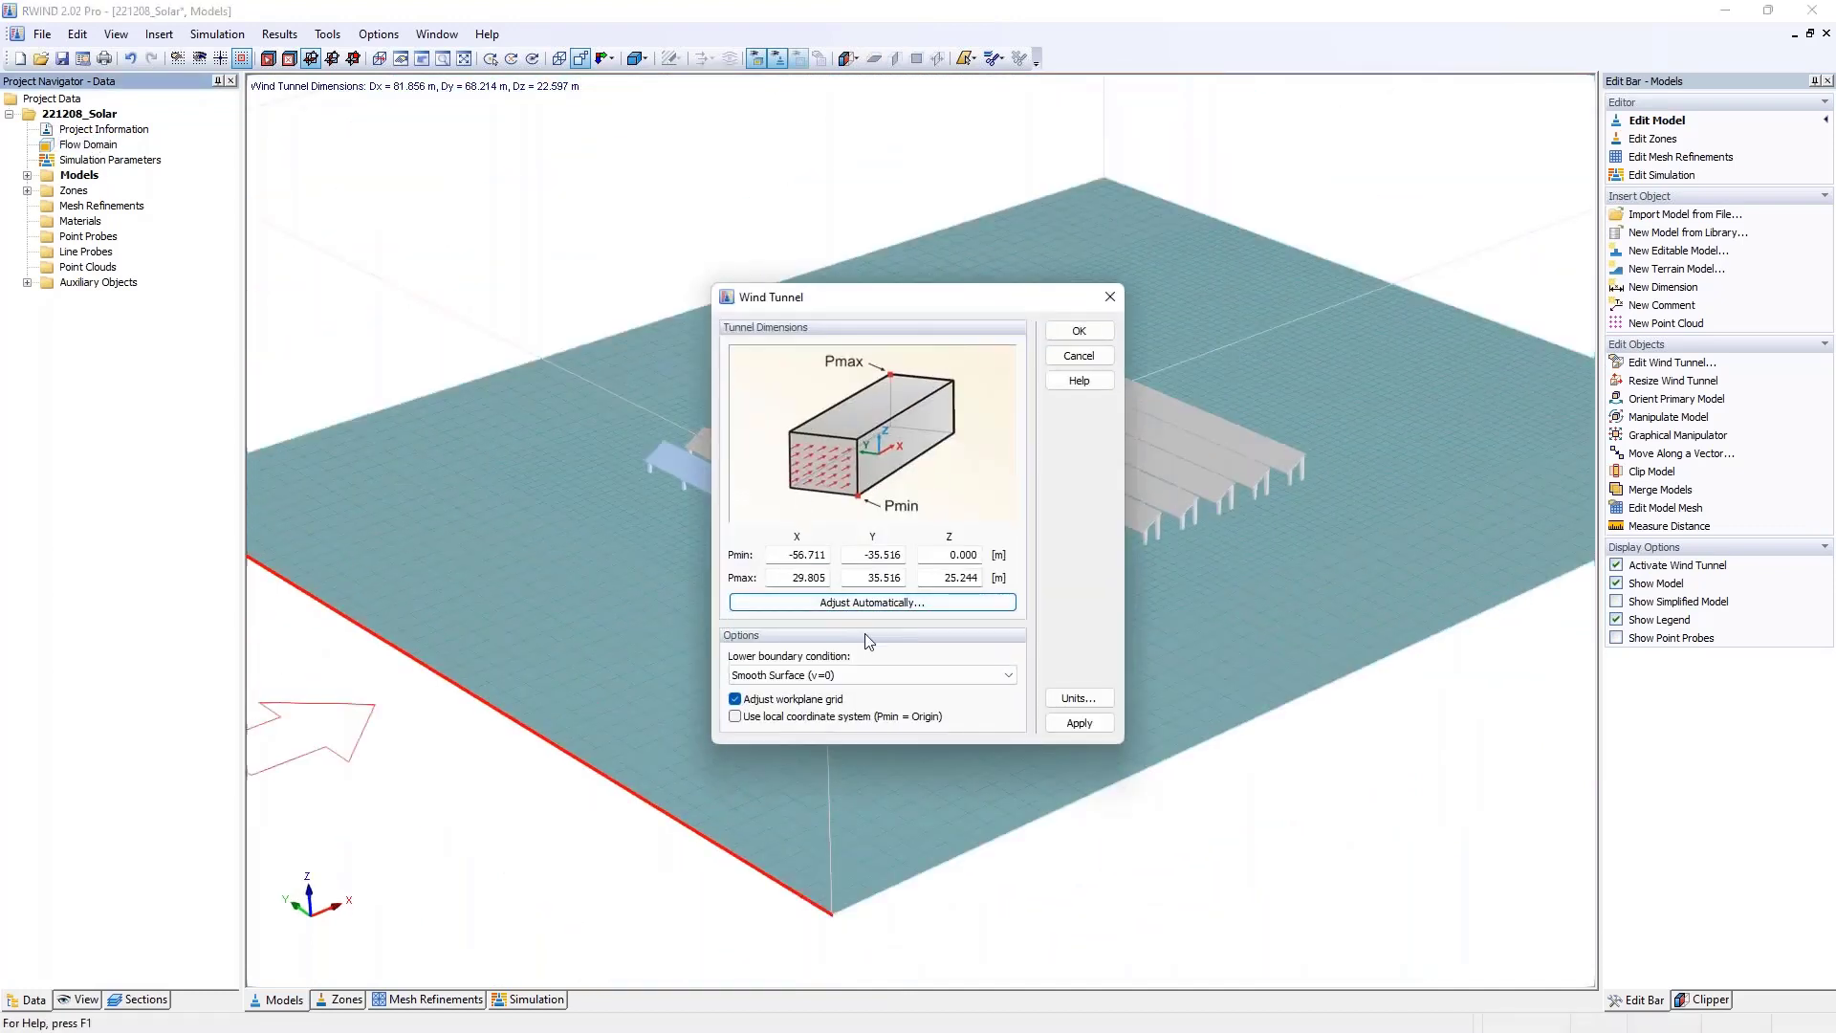
left_click(1081, 332)
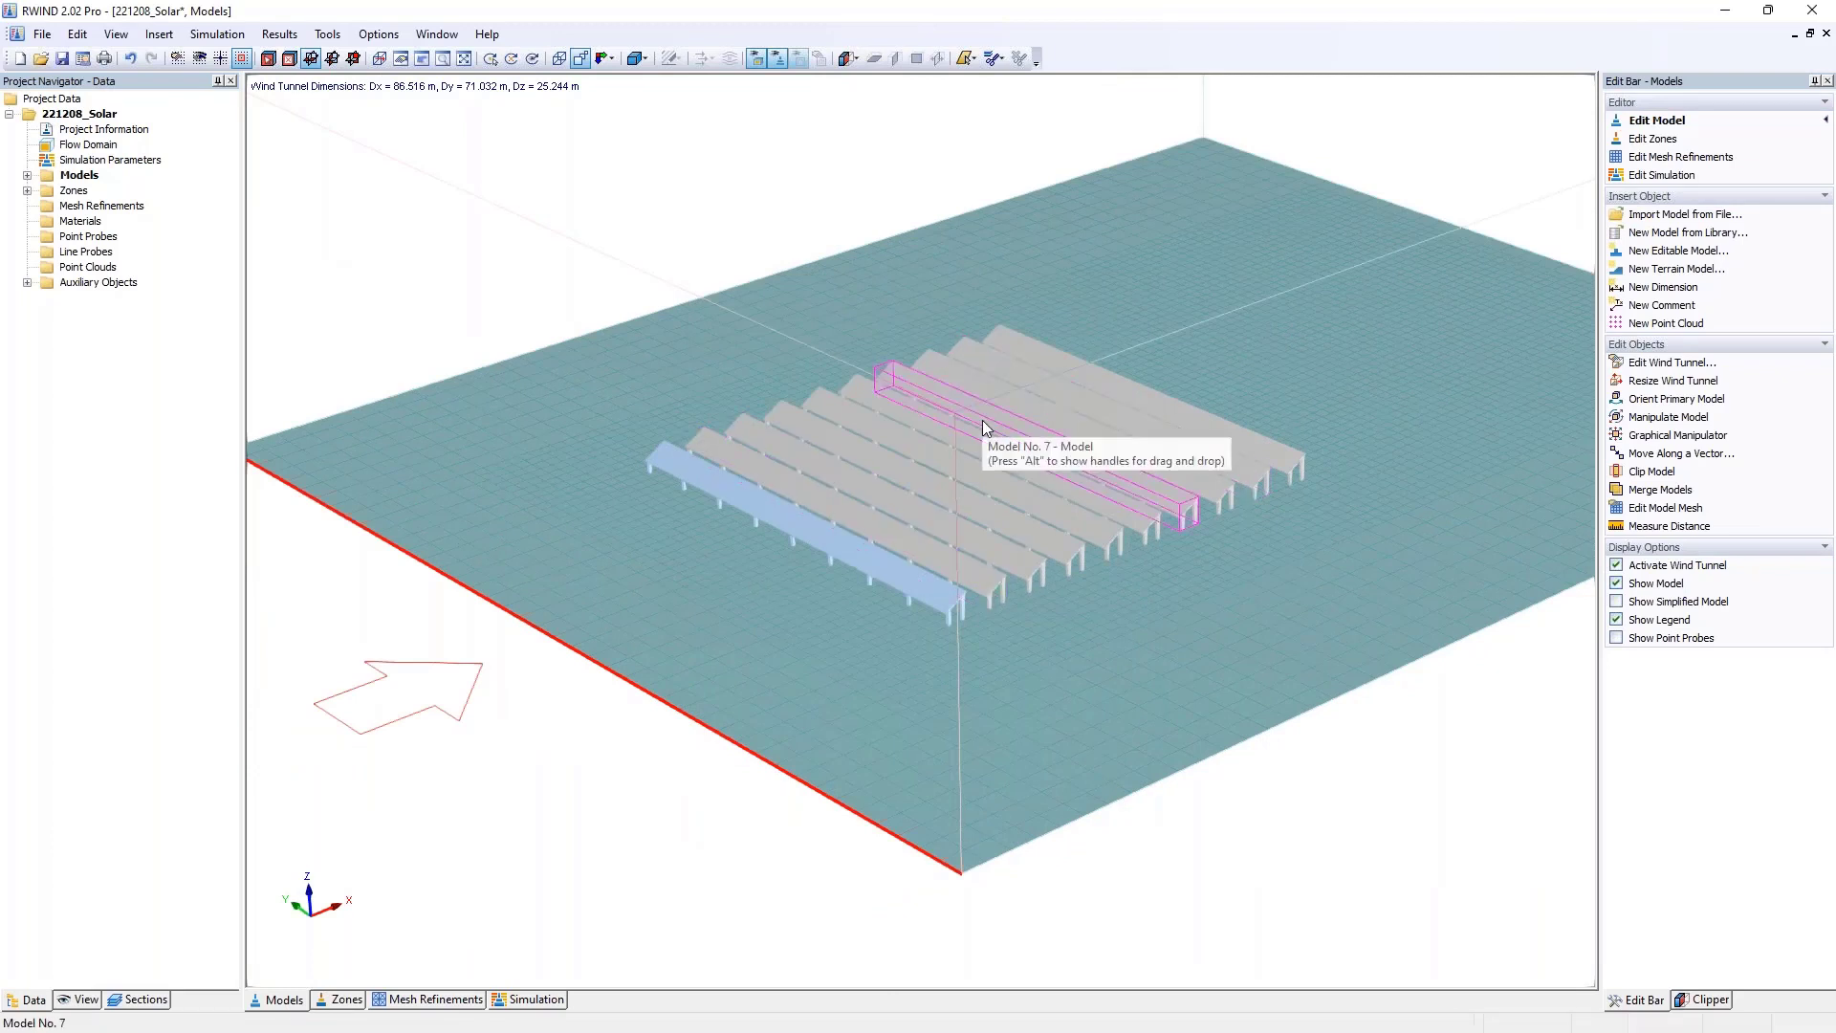
- Review the simulation parameters, including the Wind Speed and Turbulence Intensity wind profiles, and close them without applying changes
left_click(217, 33)
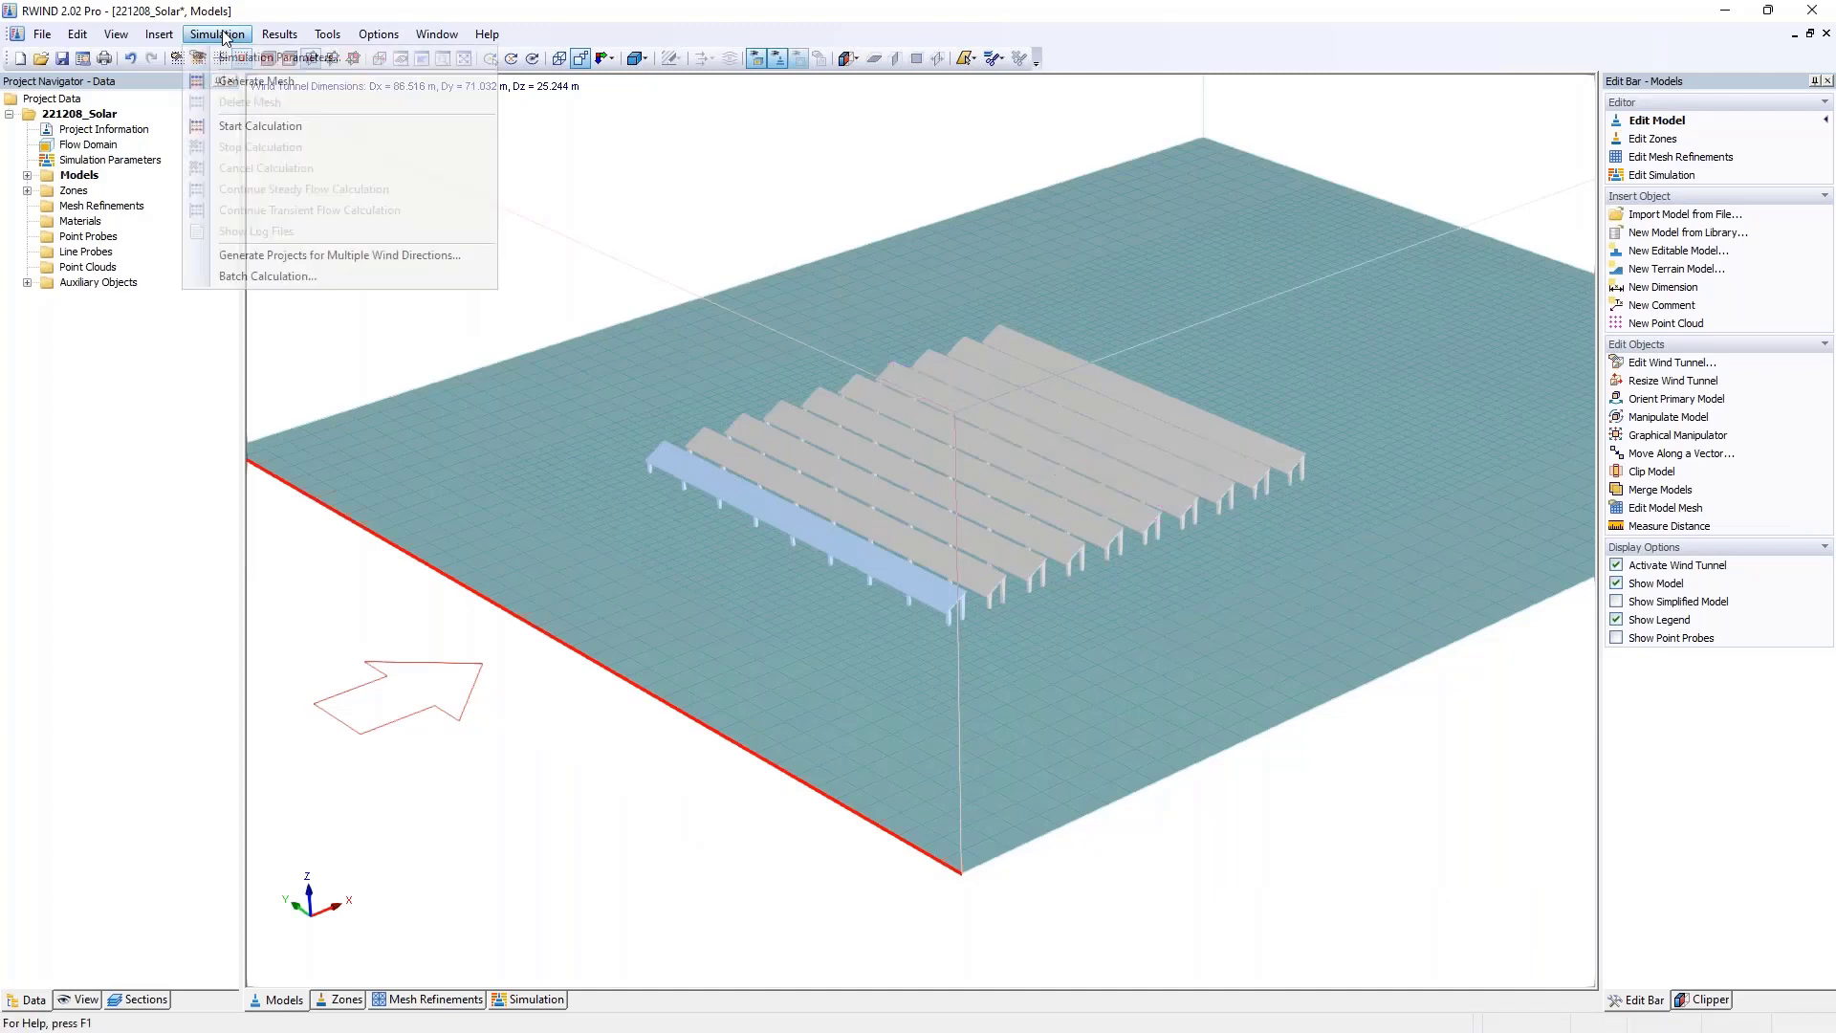
left_click(236, 58)
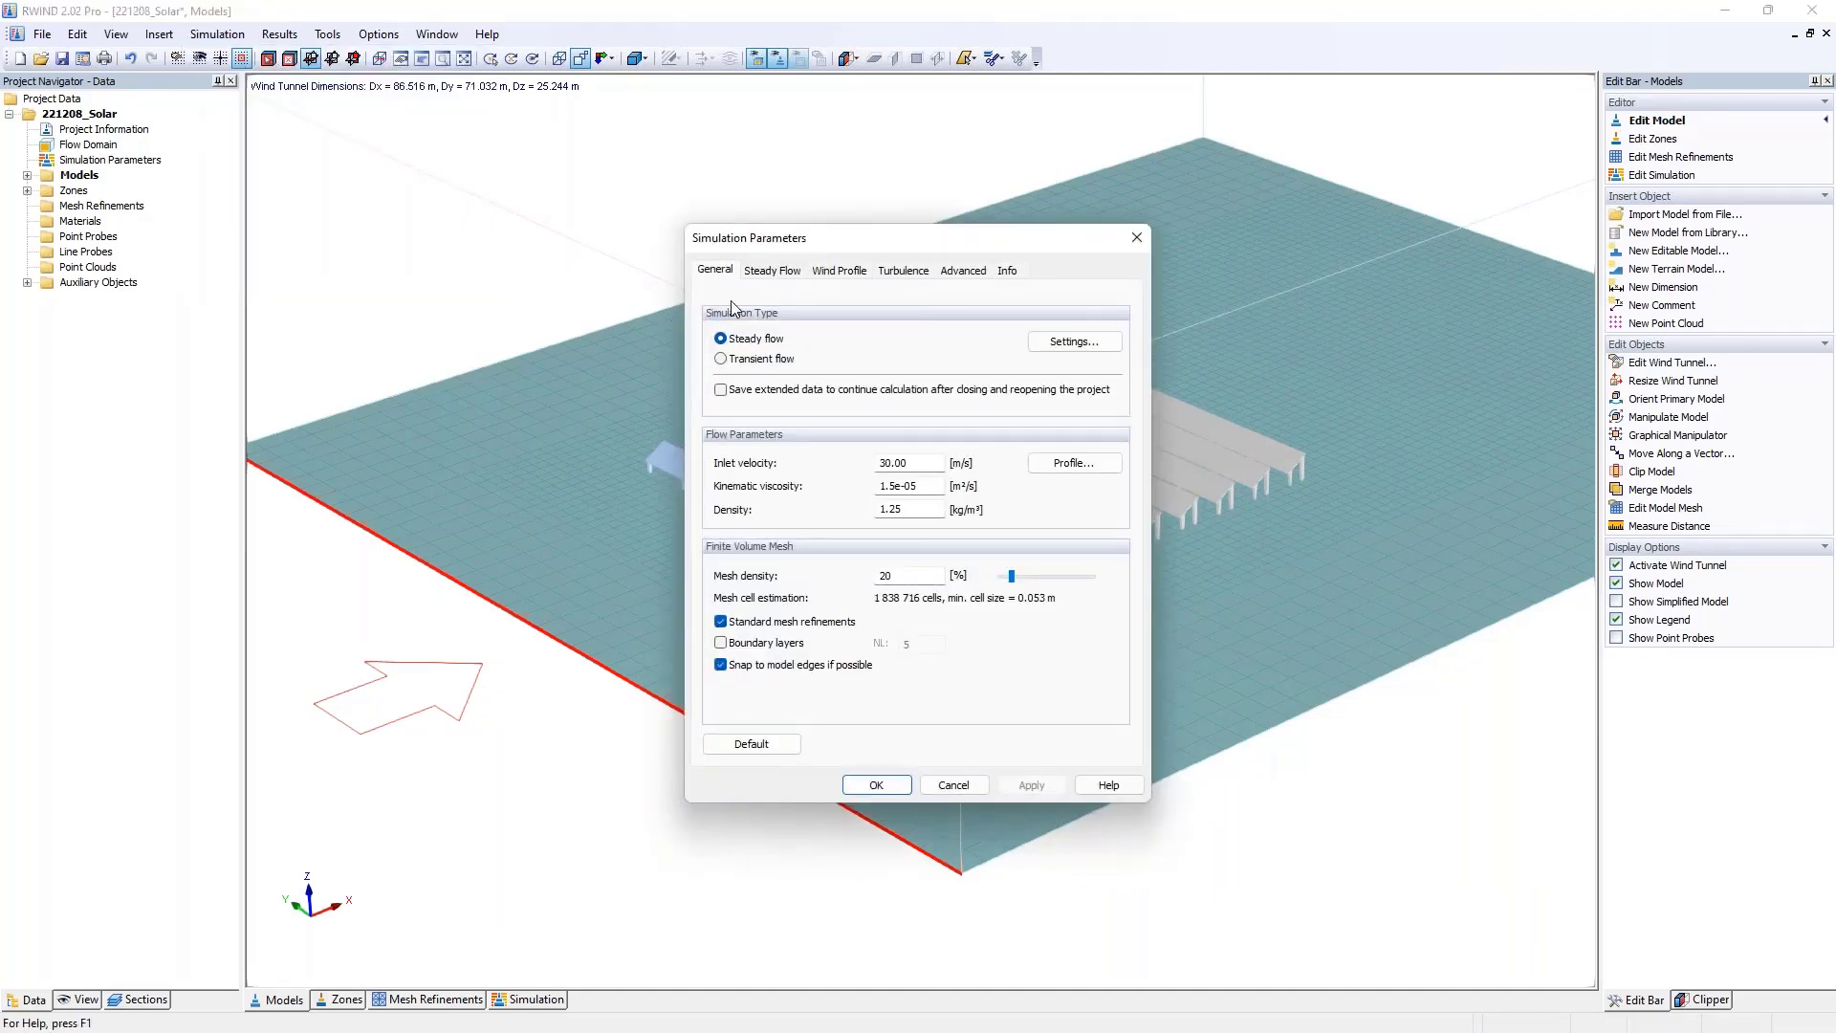
left_click(843, 272)
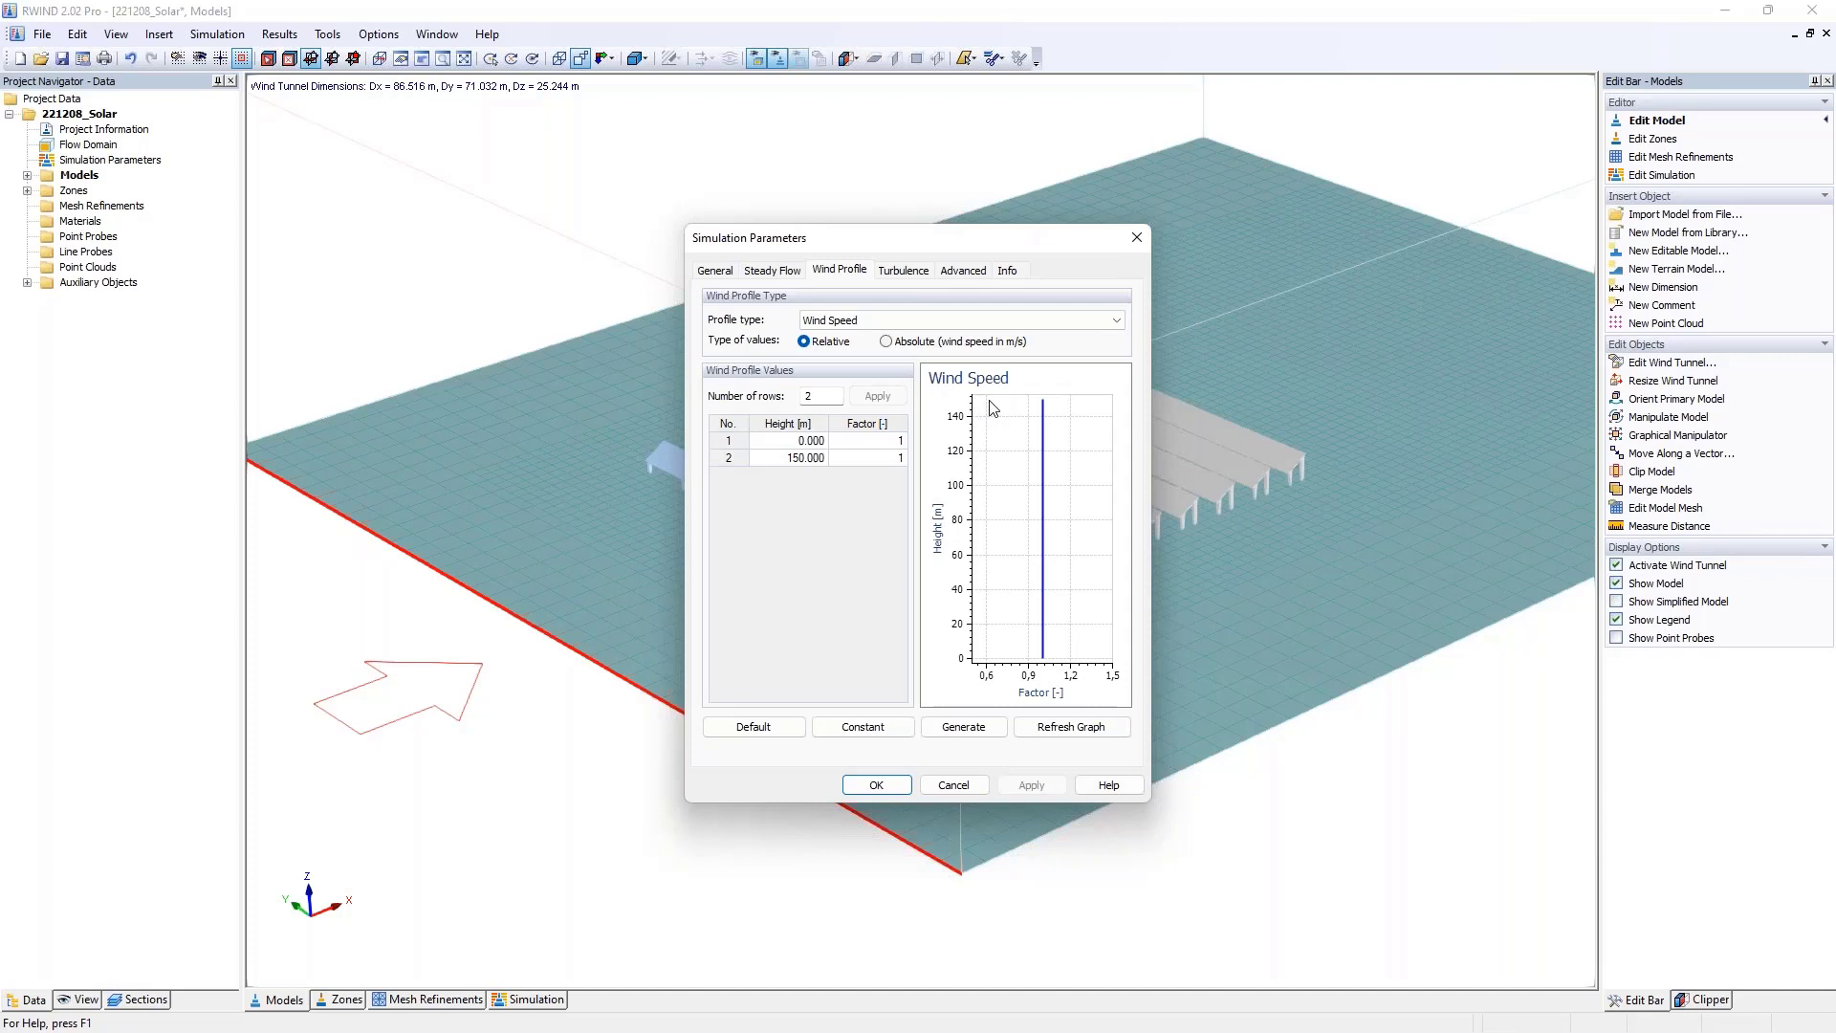
left_click(939, 320)
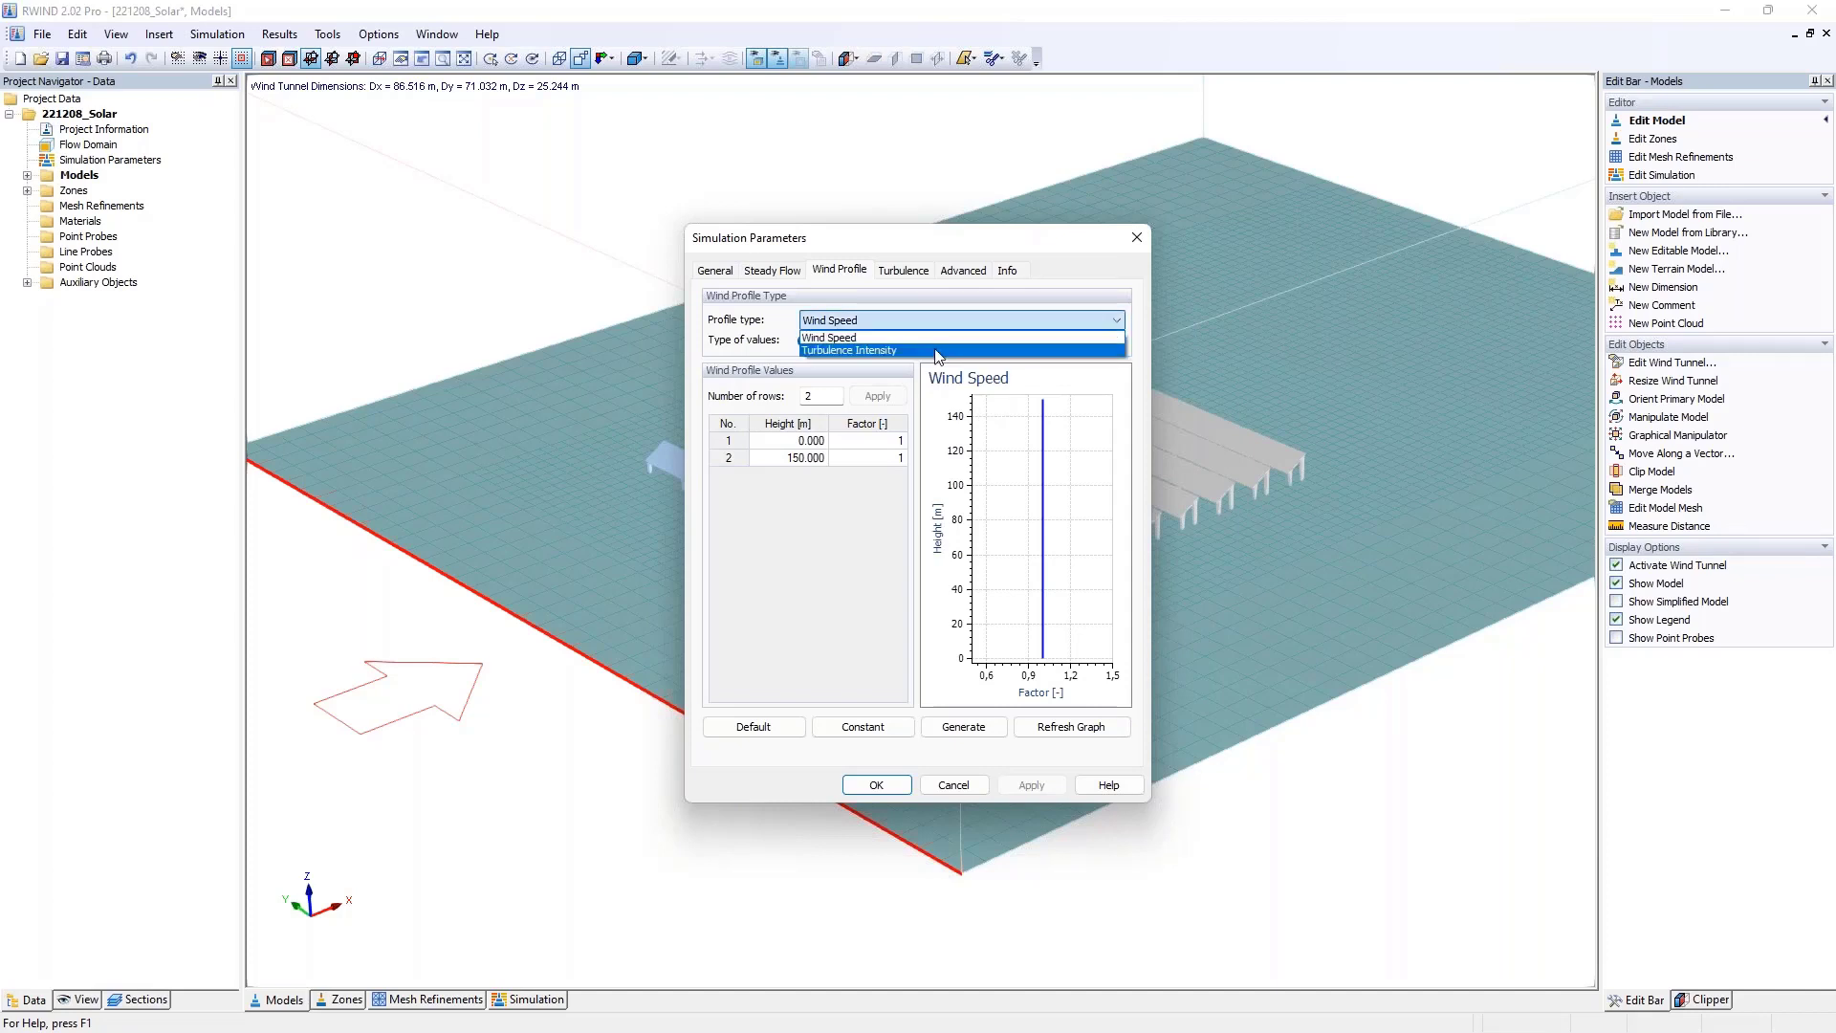
left_click(937, 351)
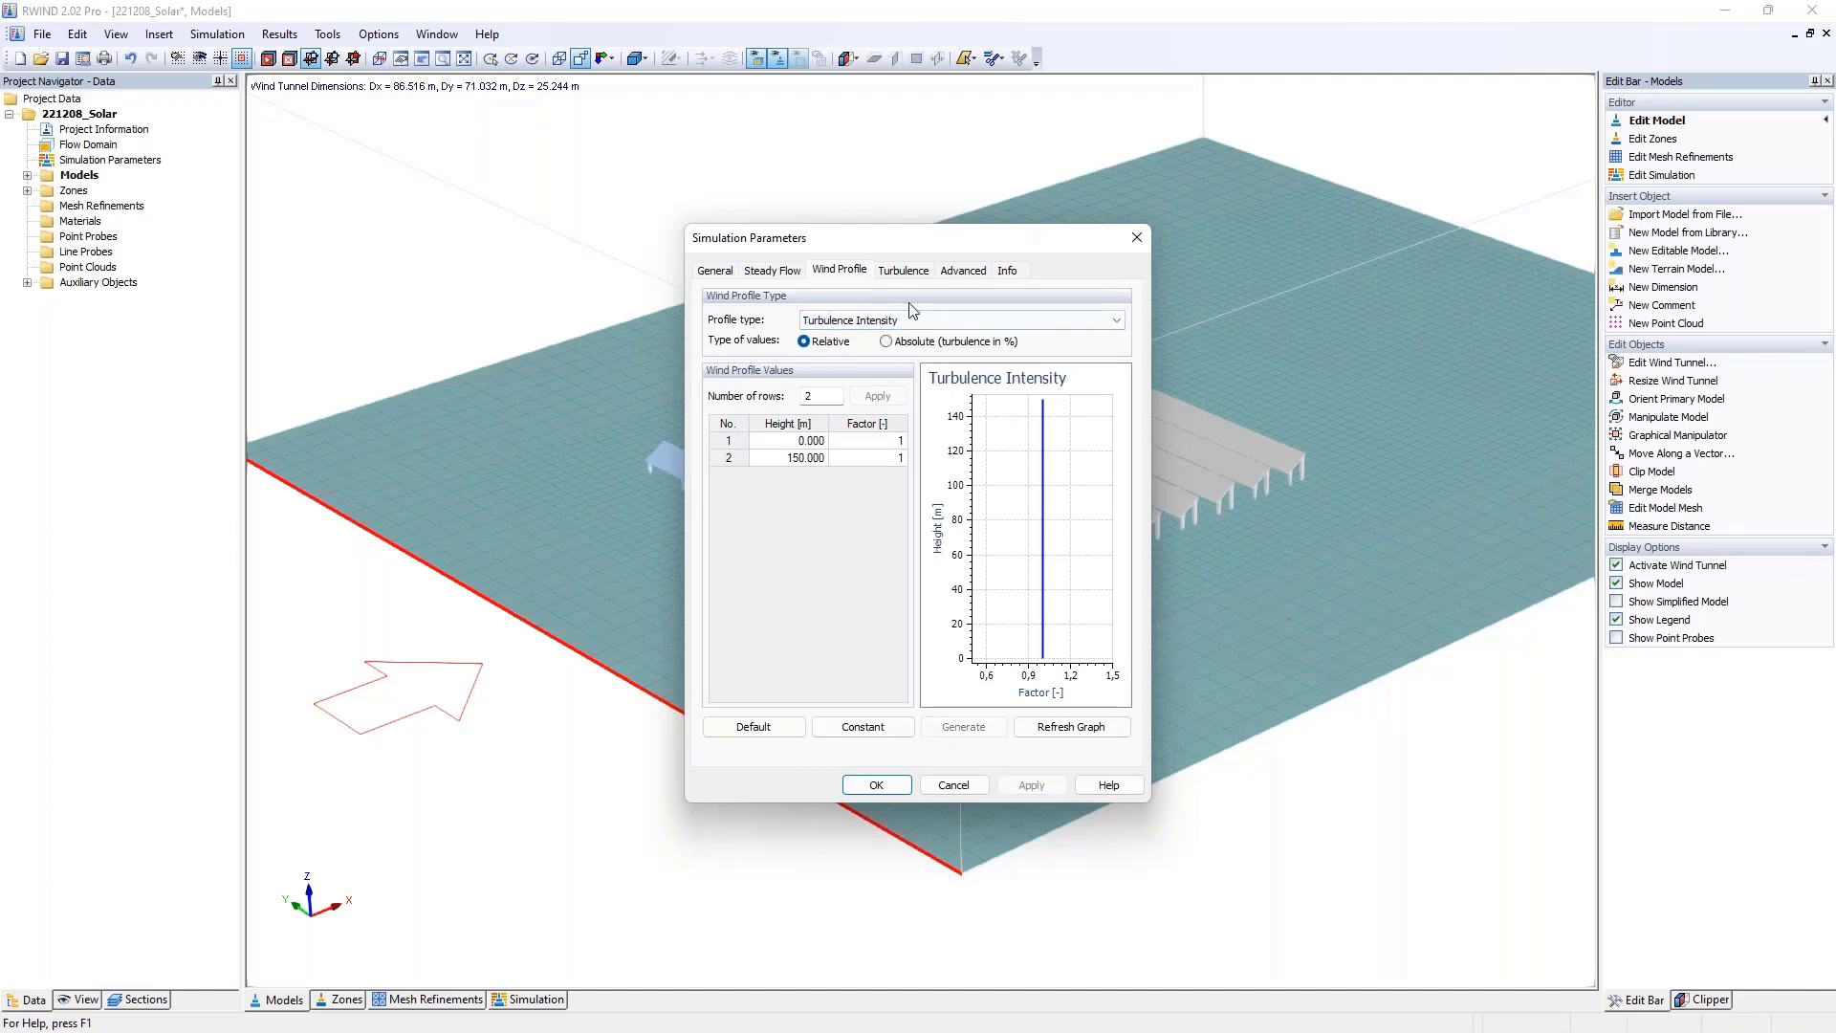
left_click(1134, 239)
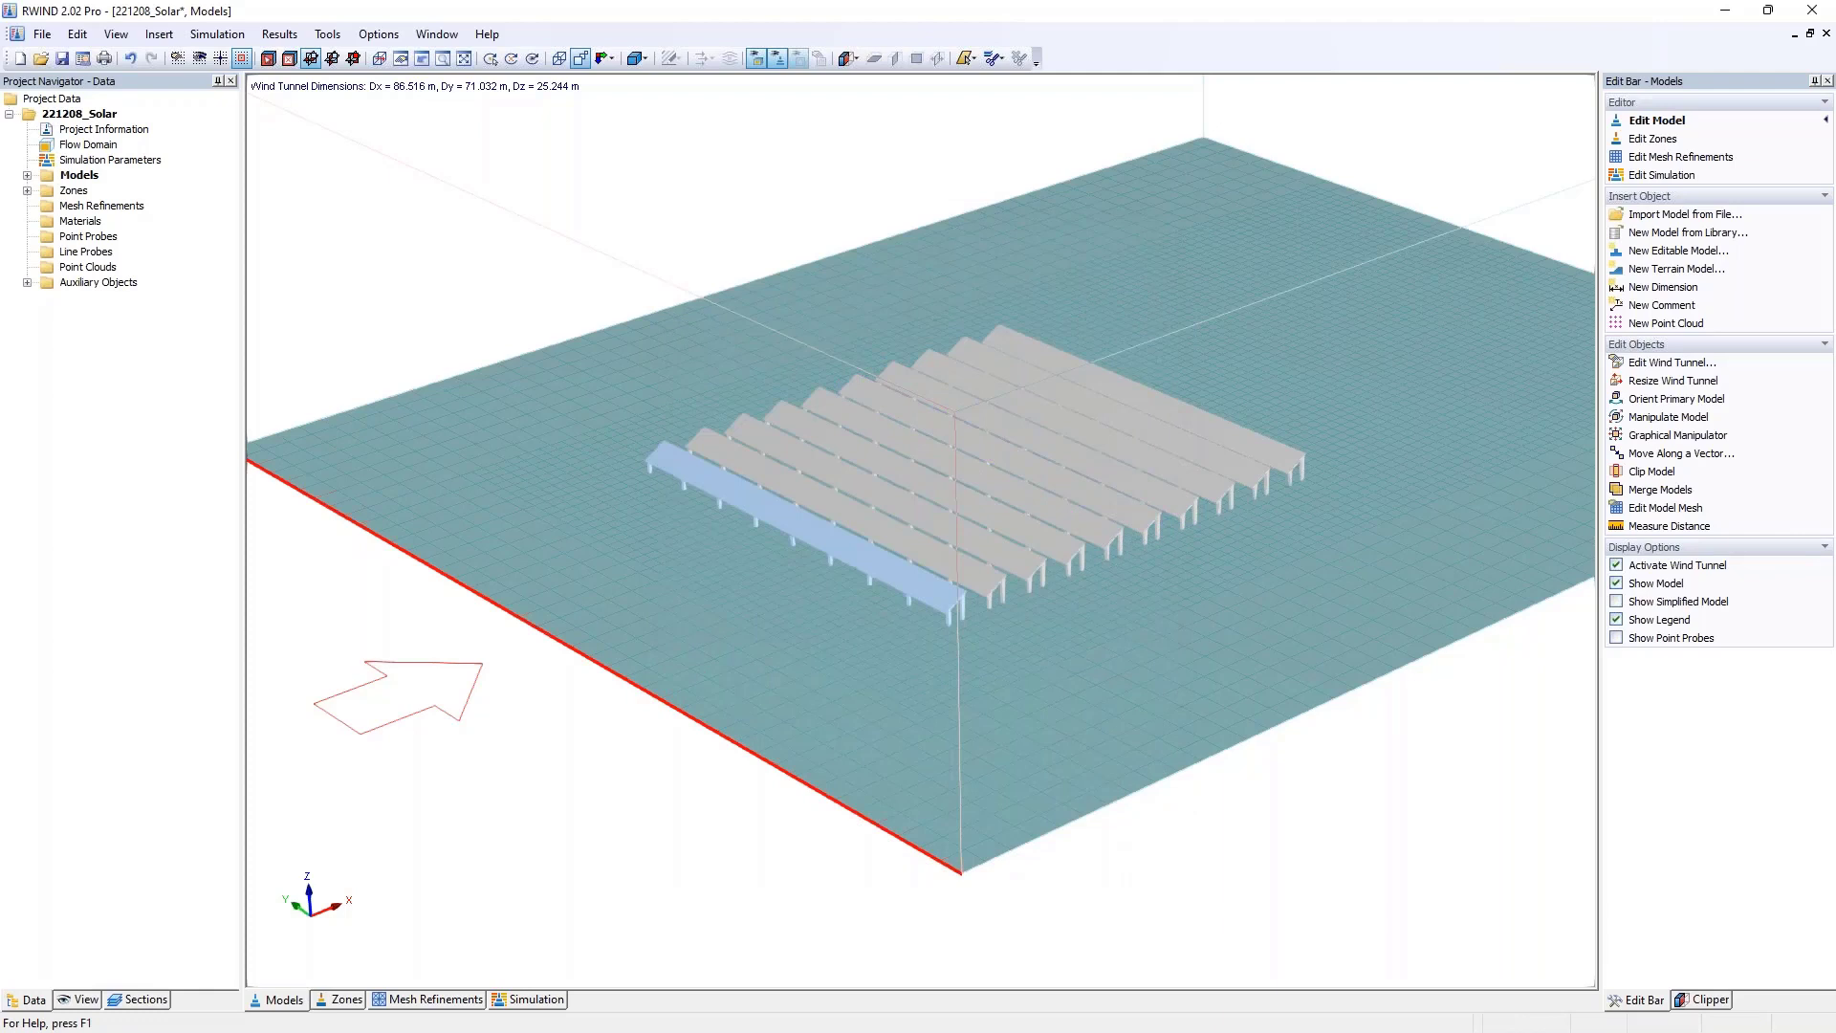
- Open the calculated project 11-1.1_ModEditor-Q2_noT from the 221208_Webinar project group
left_click(83, 58)
left_click(712, 306)
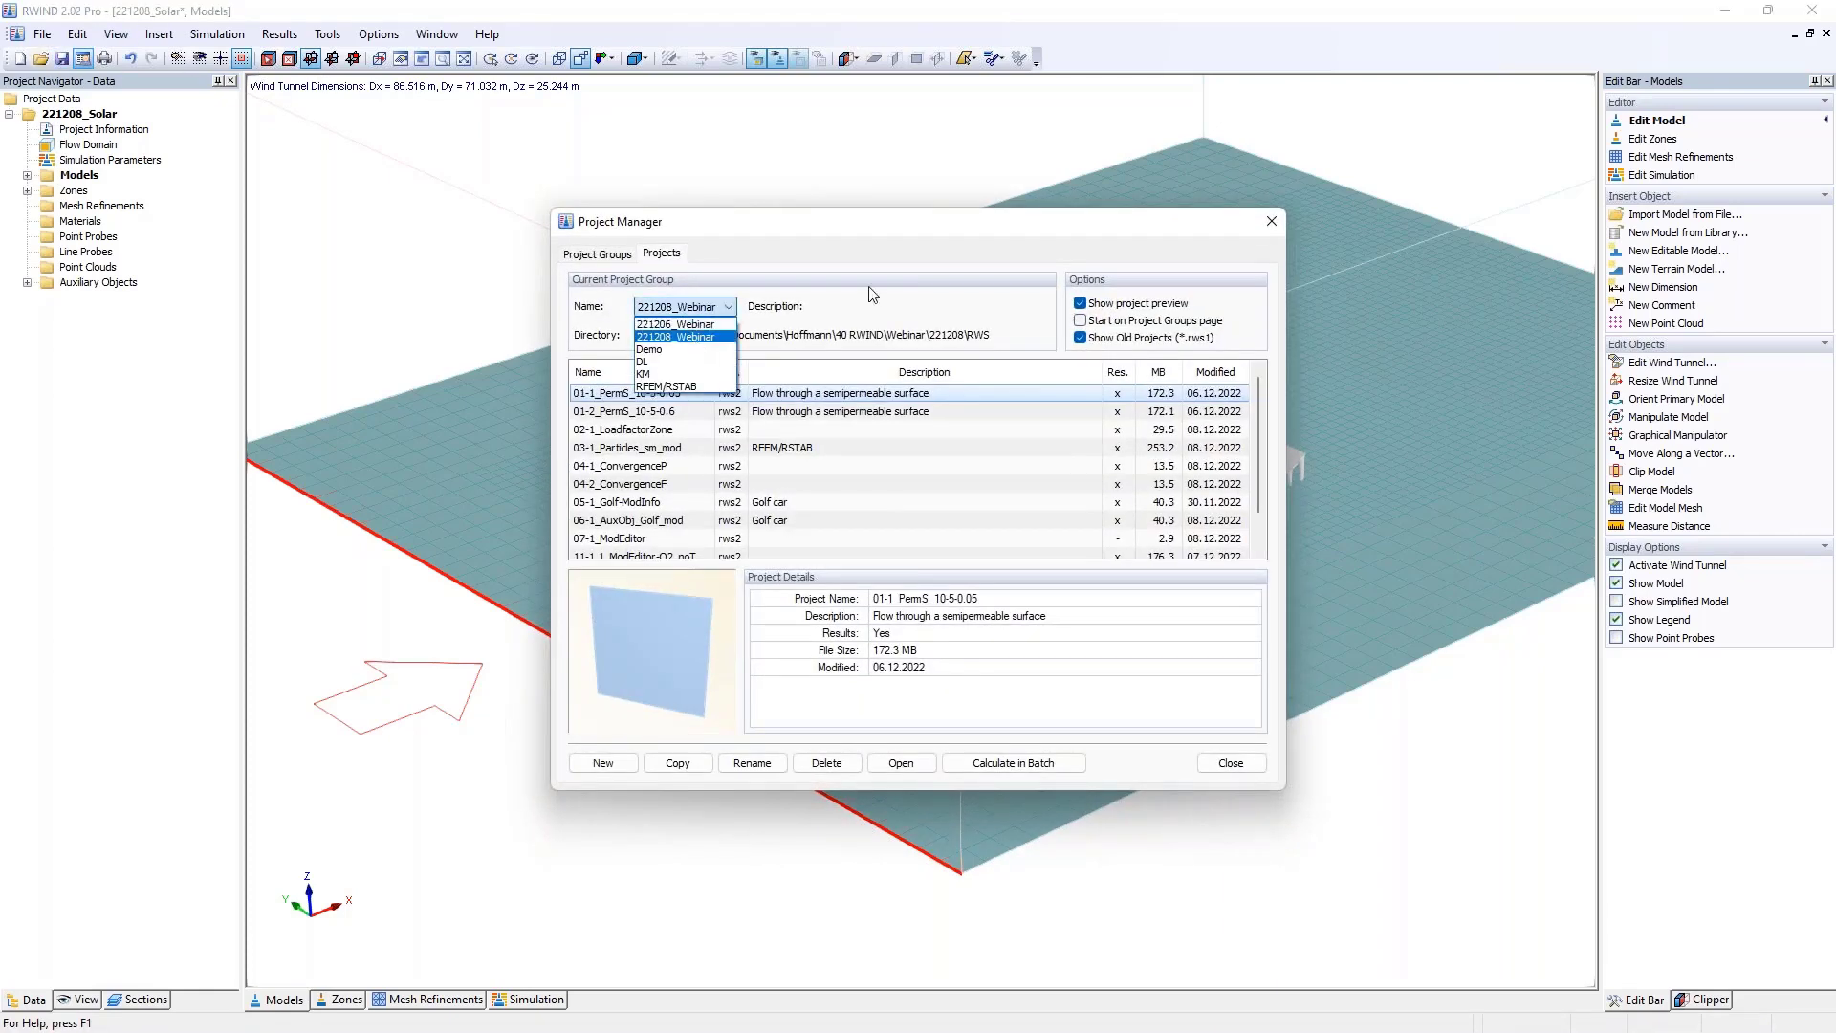
left_click(697, 337)
scroll(851, 526, "down", 1)
left_click(695, 525)
double_click(695, 525)
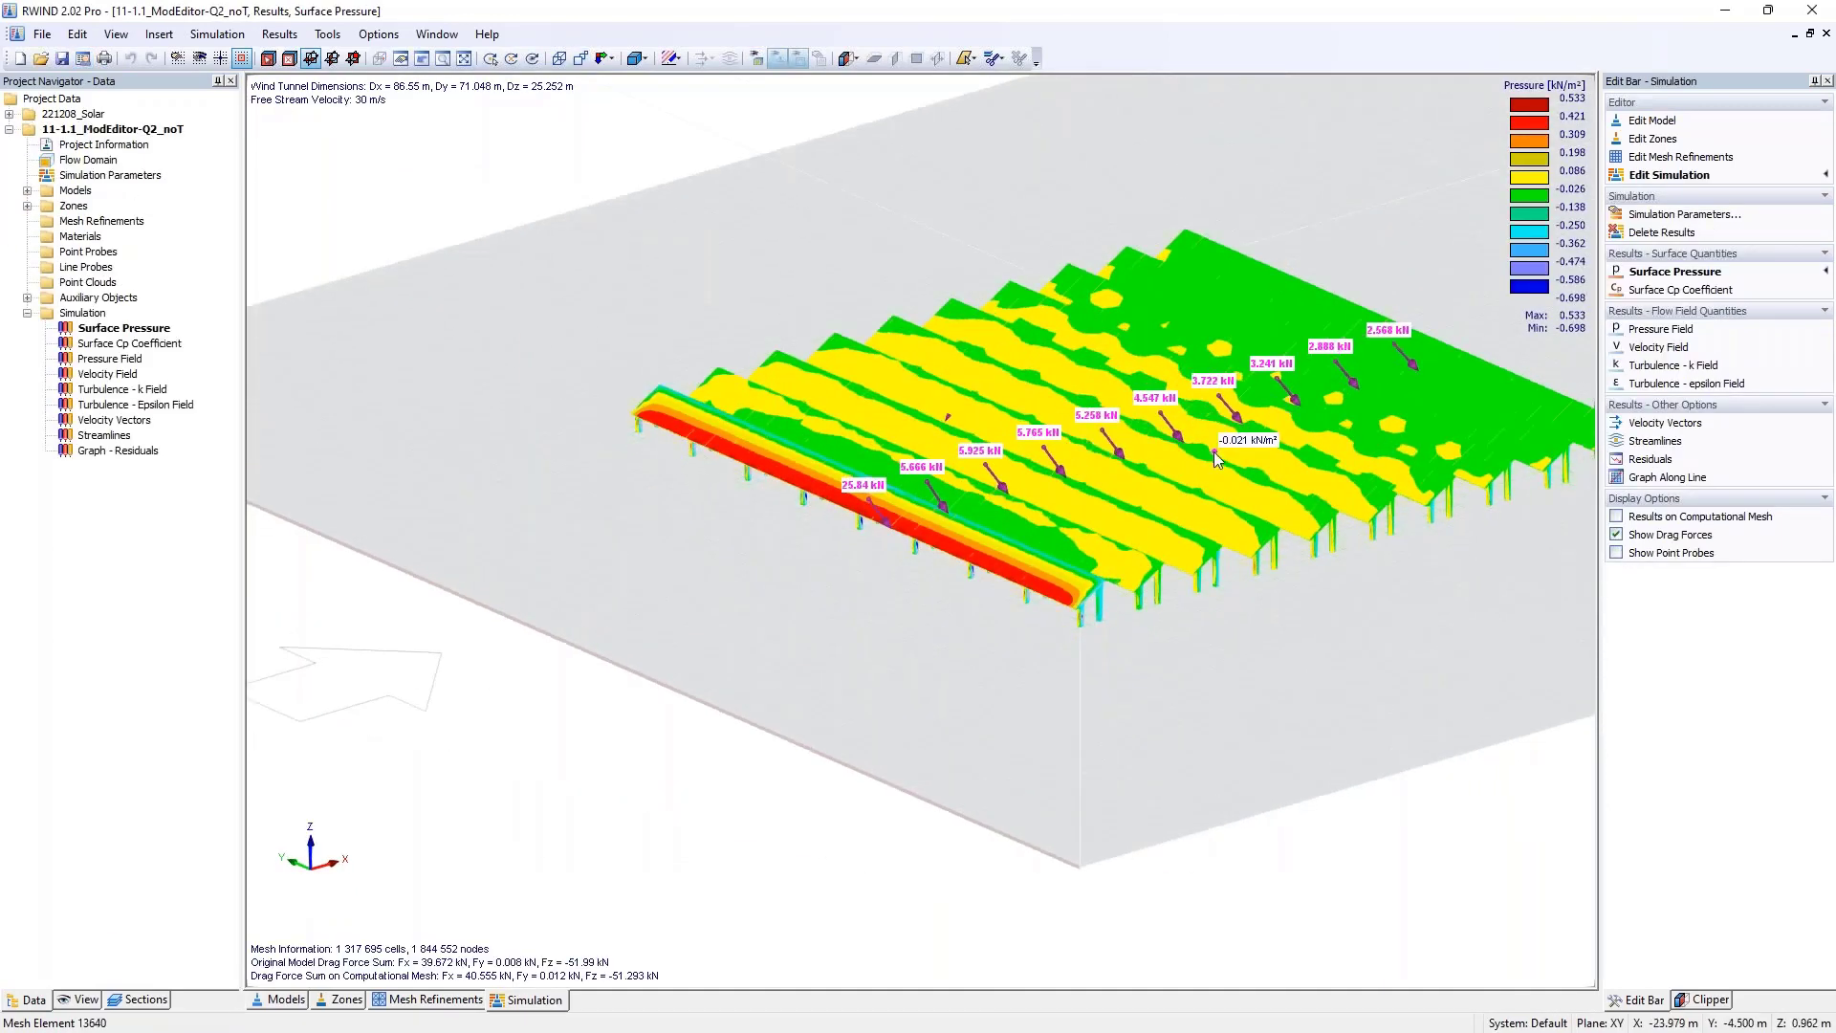
- Examine the surface pressure and velocity field results, trying 30 in the velocity colour scale and discarding the change
middle_click_drag(1286, 507, 859, 571, "ctrl")
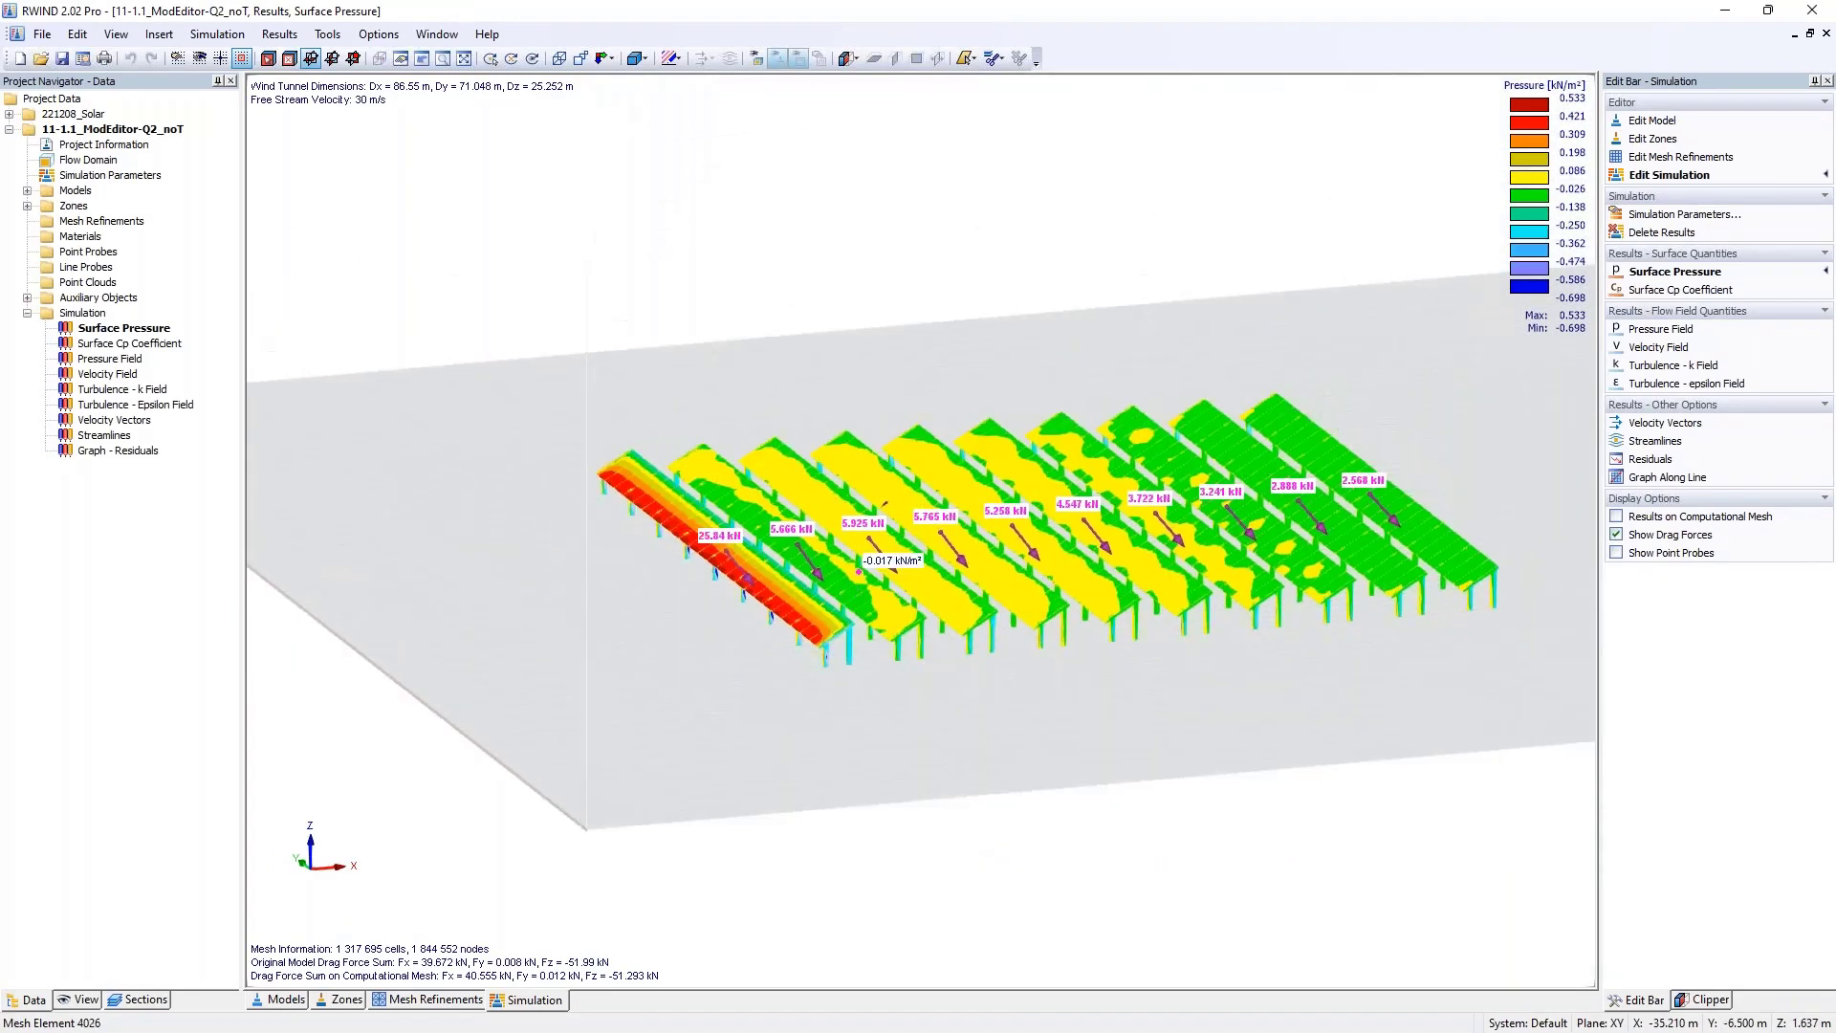
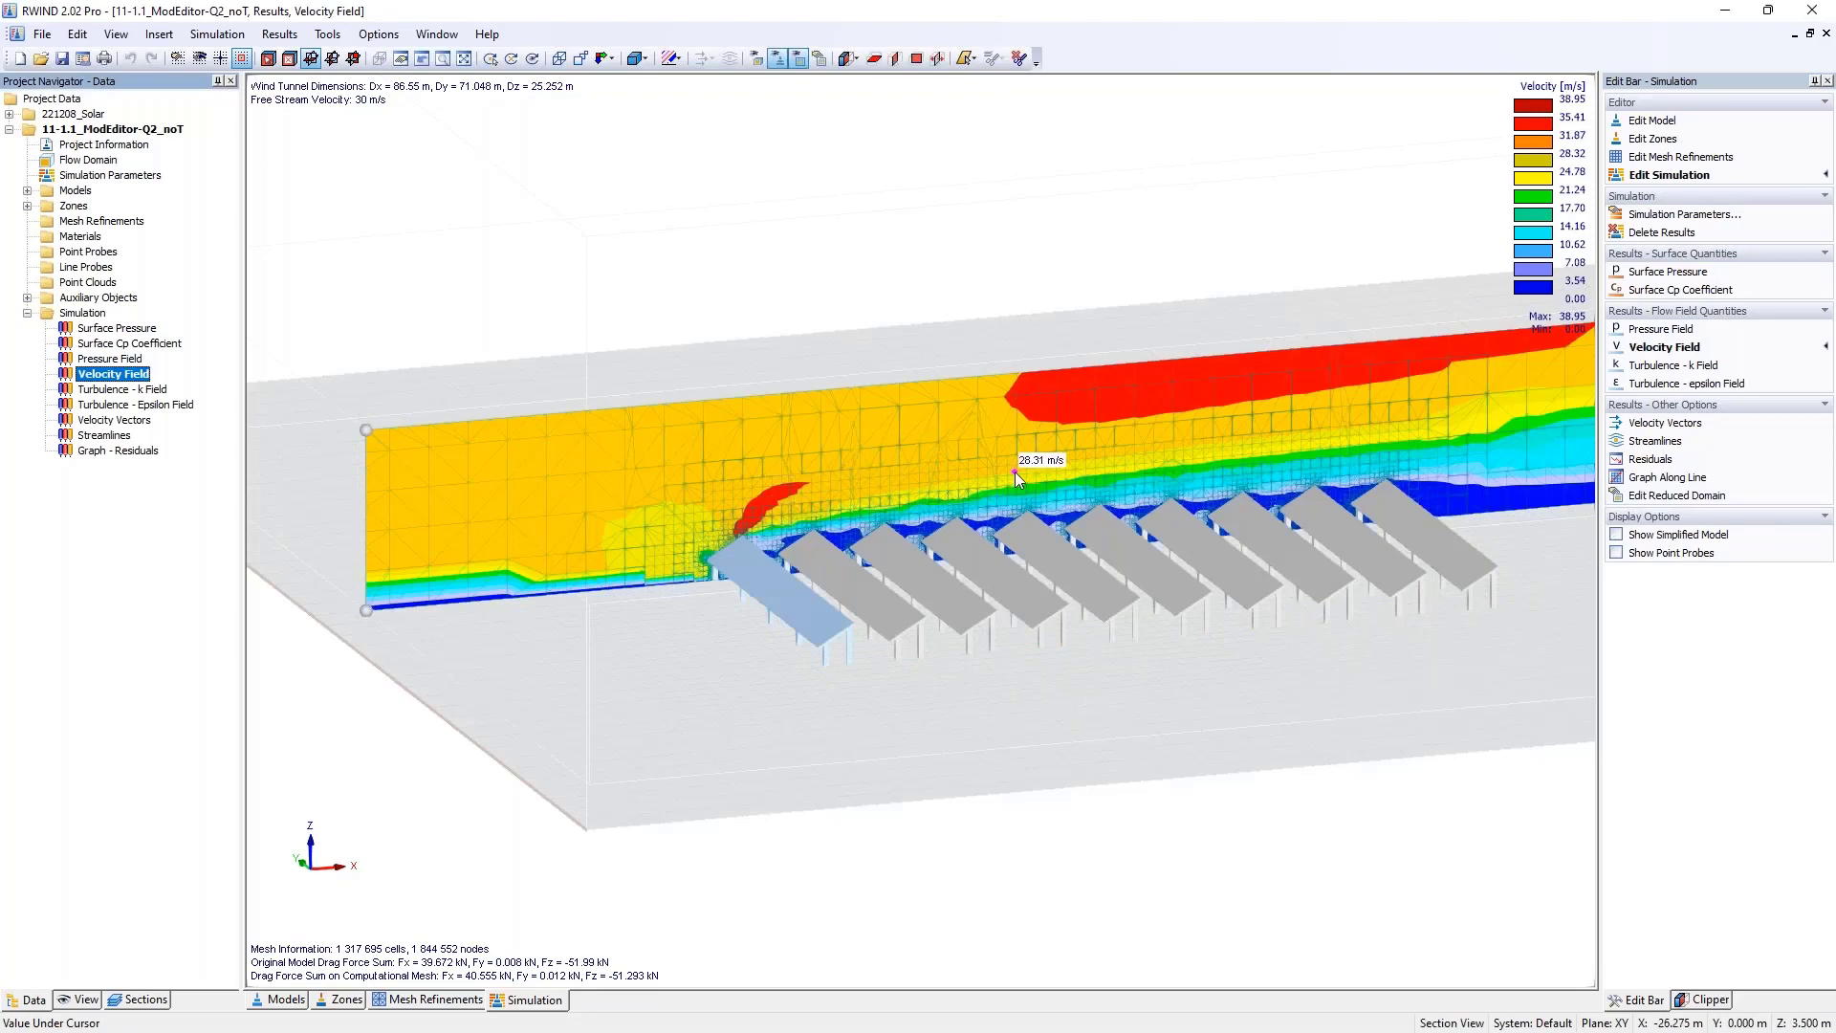
double_click(1543, 96)
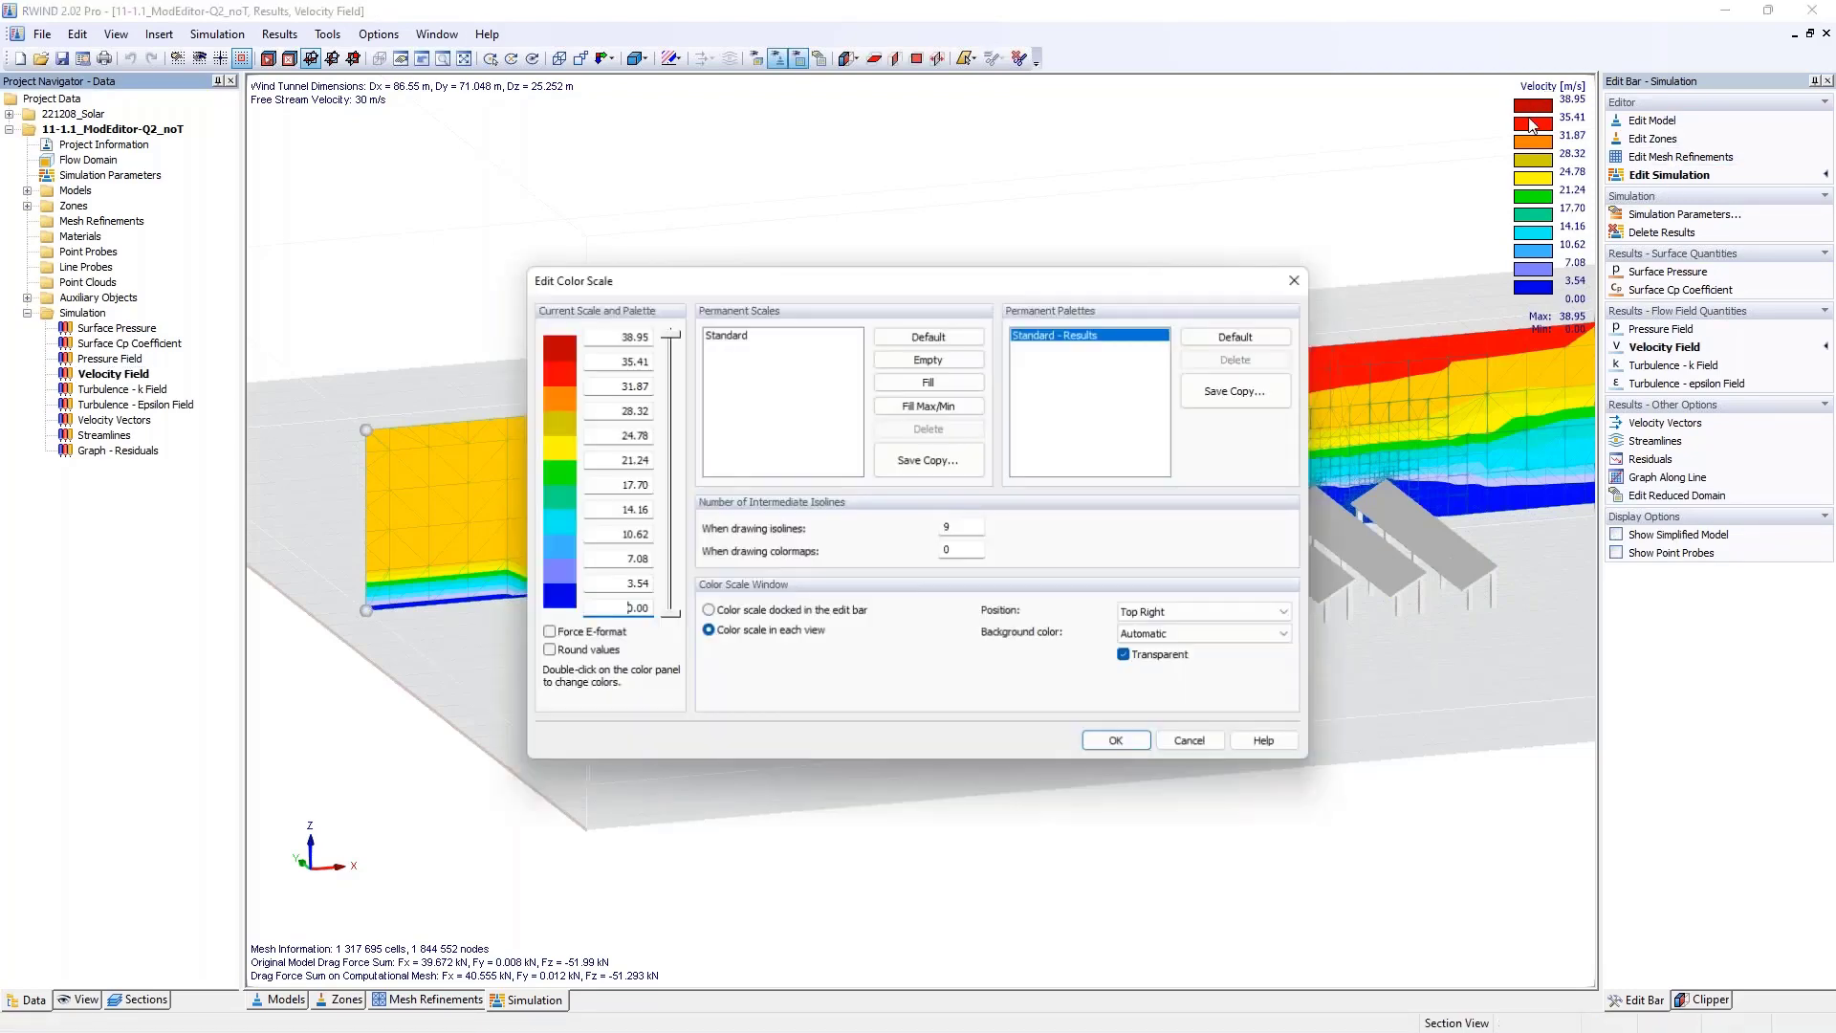
type("30")
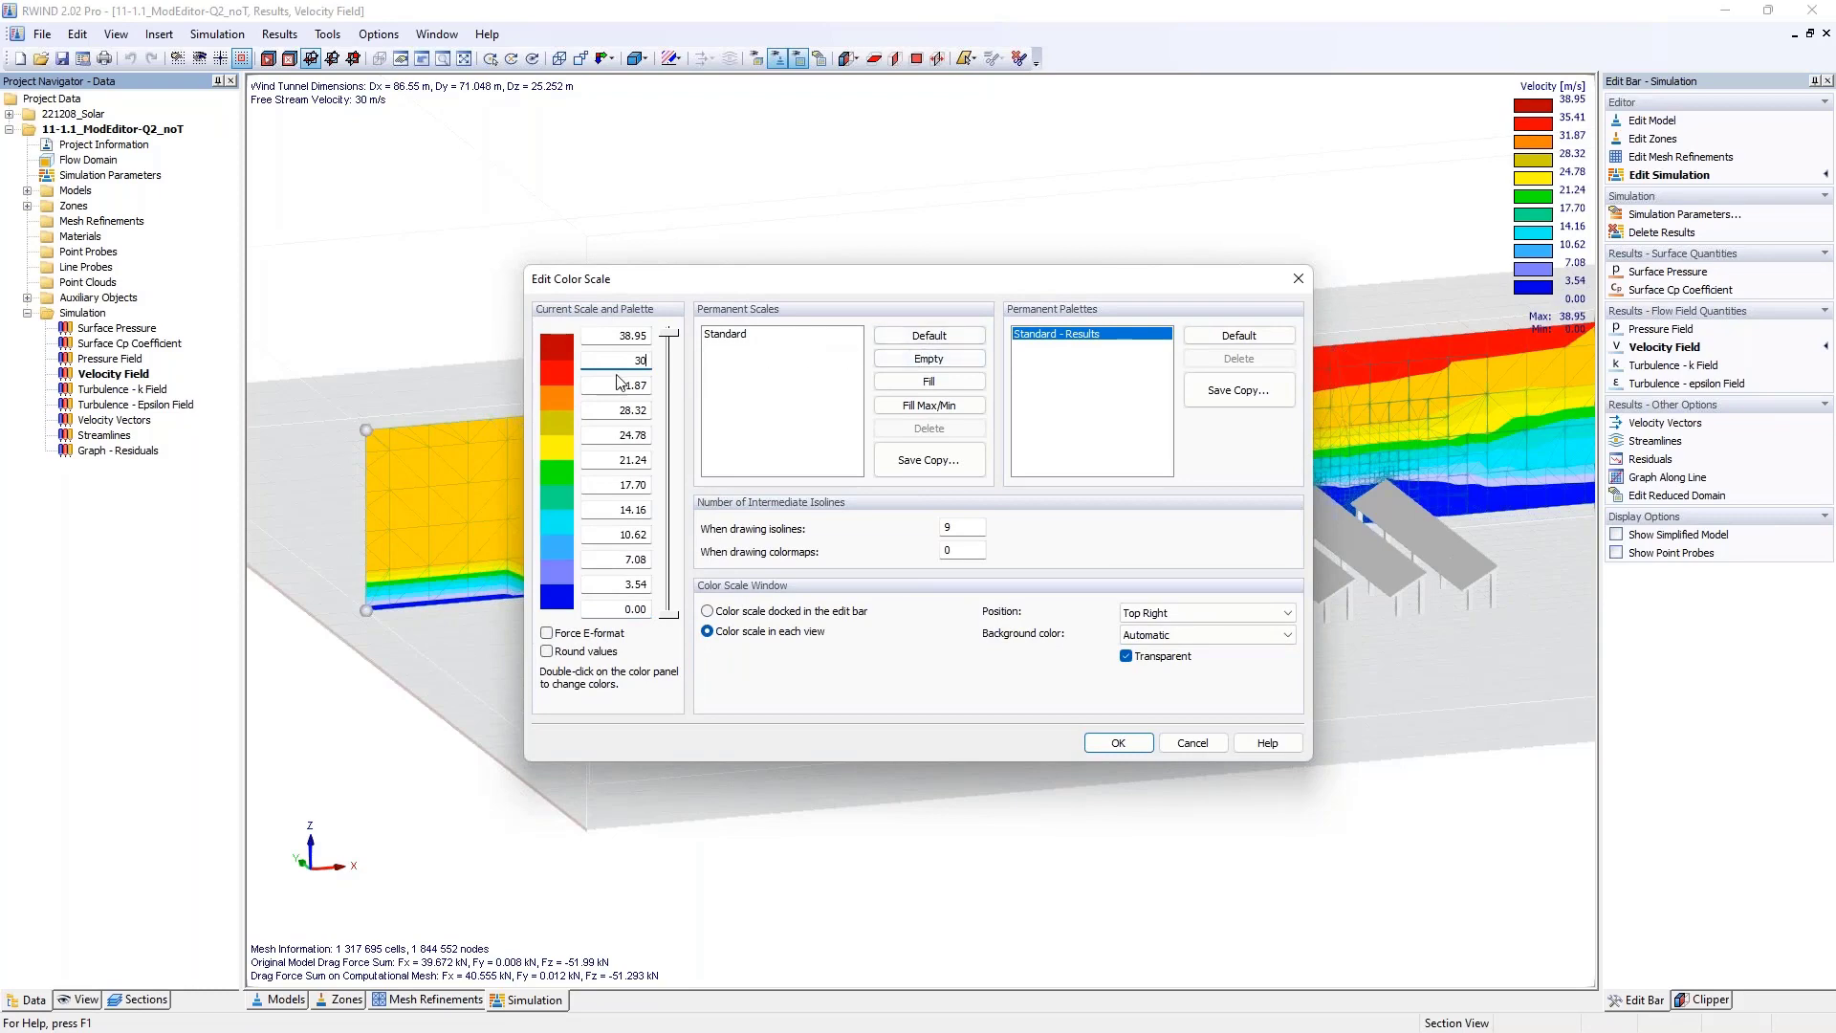
left_click(1191, 743)
middle_click_drag(1186, 744, 943, 566, "ctrl")
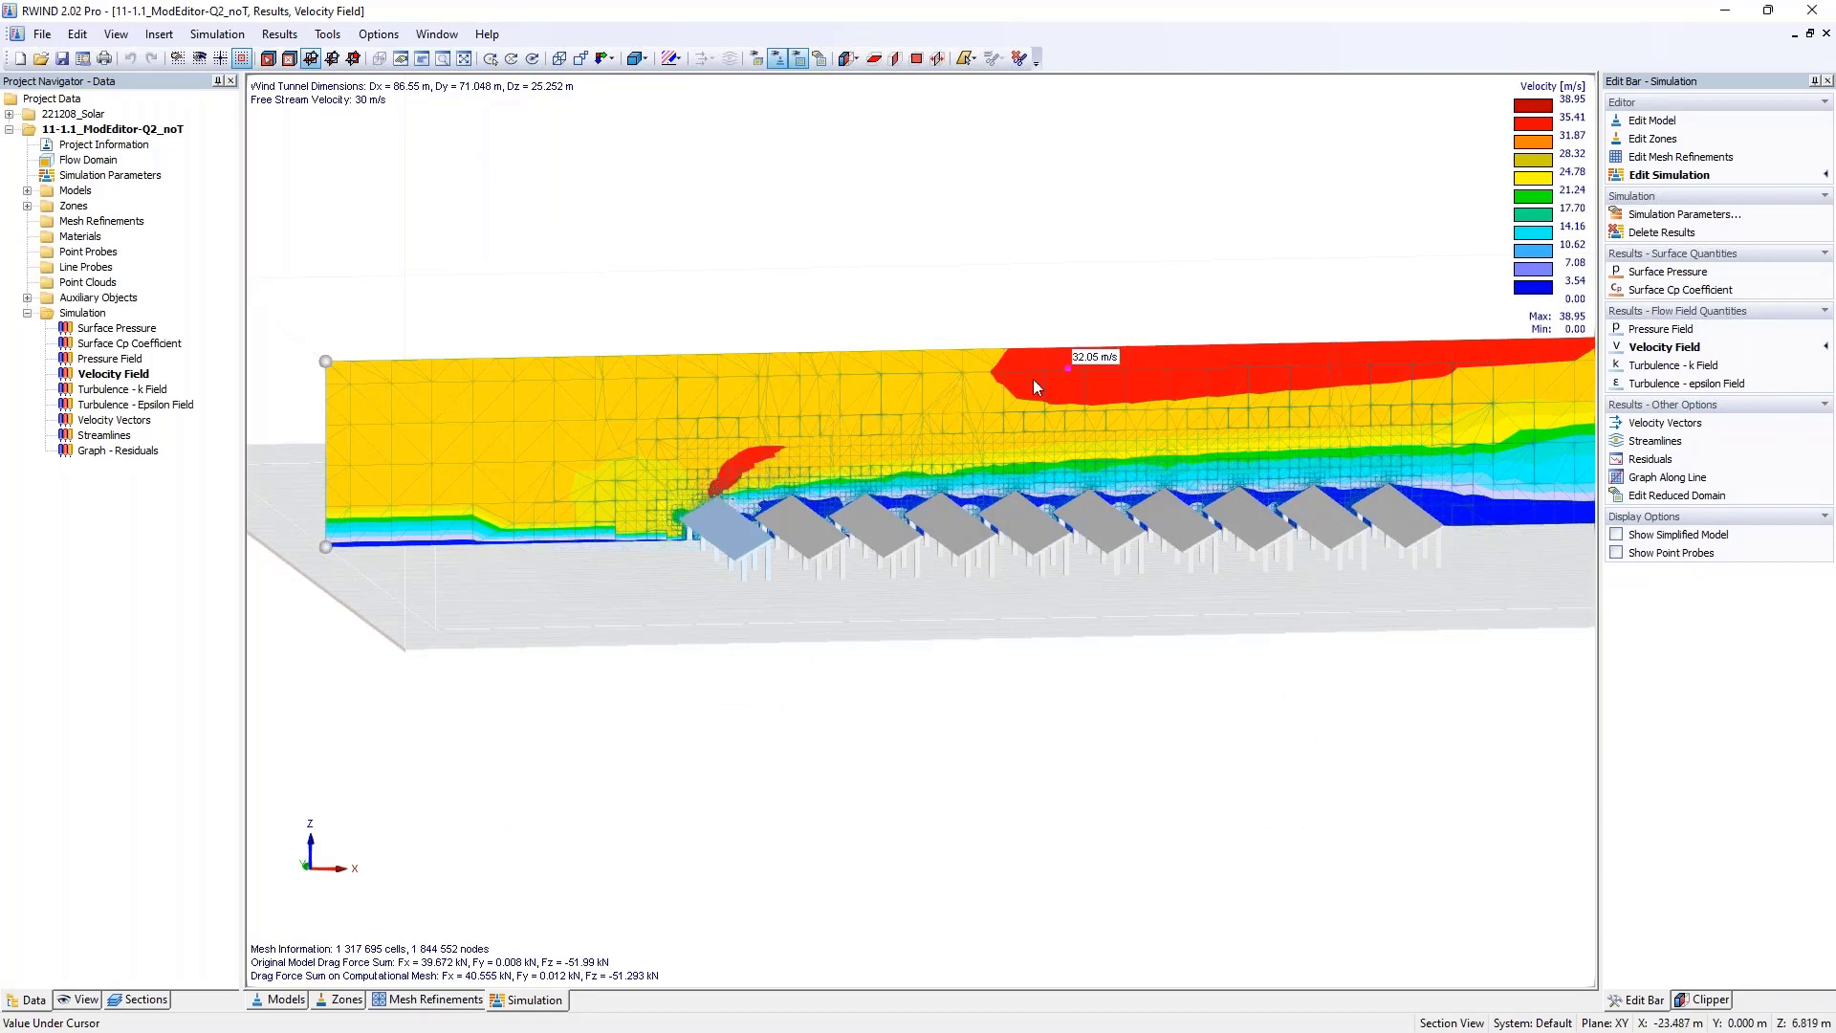
middle_click_drag(1033, 378, 1533, 281, "ctrl")
- In the 221208_Solar project, insert a new editable terrain model with a defined initial shape, used as boundary condition
key("ctrl+Tab")
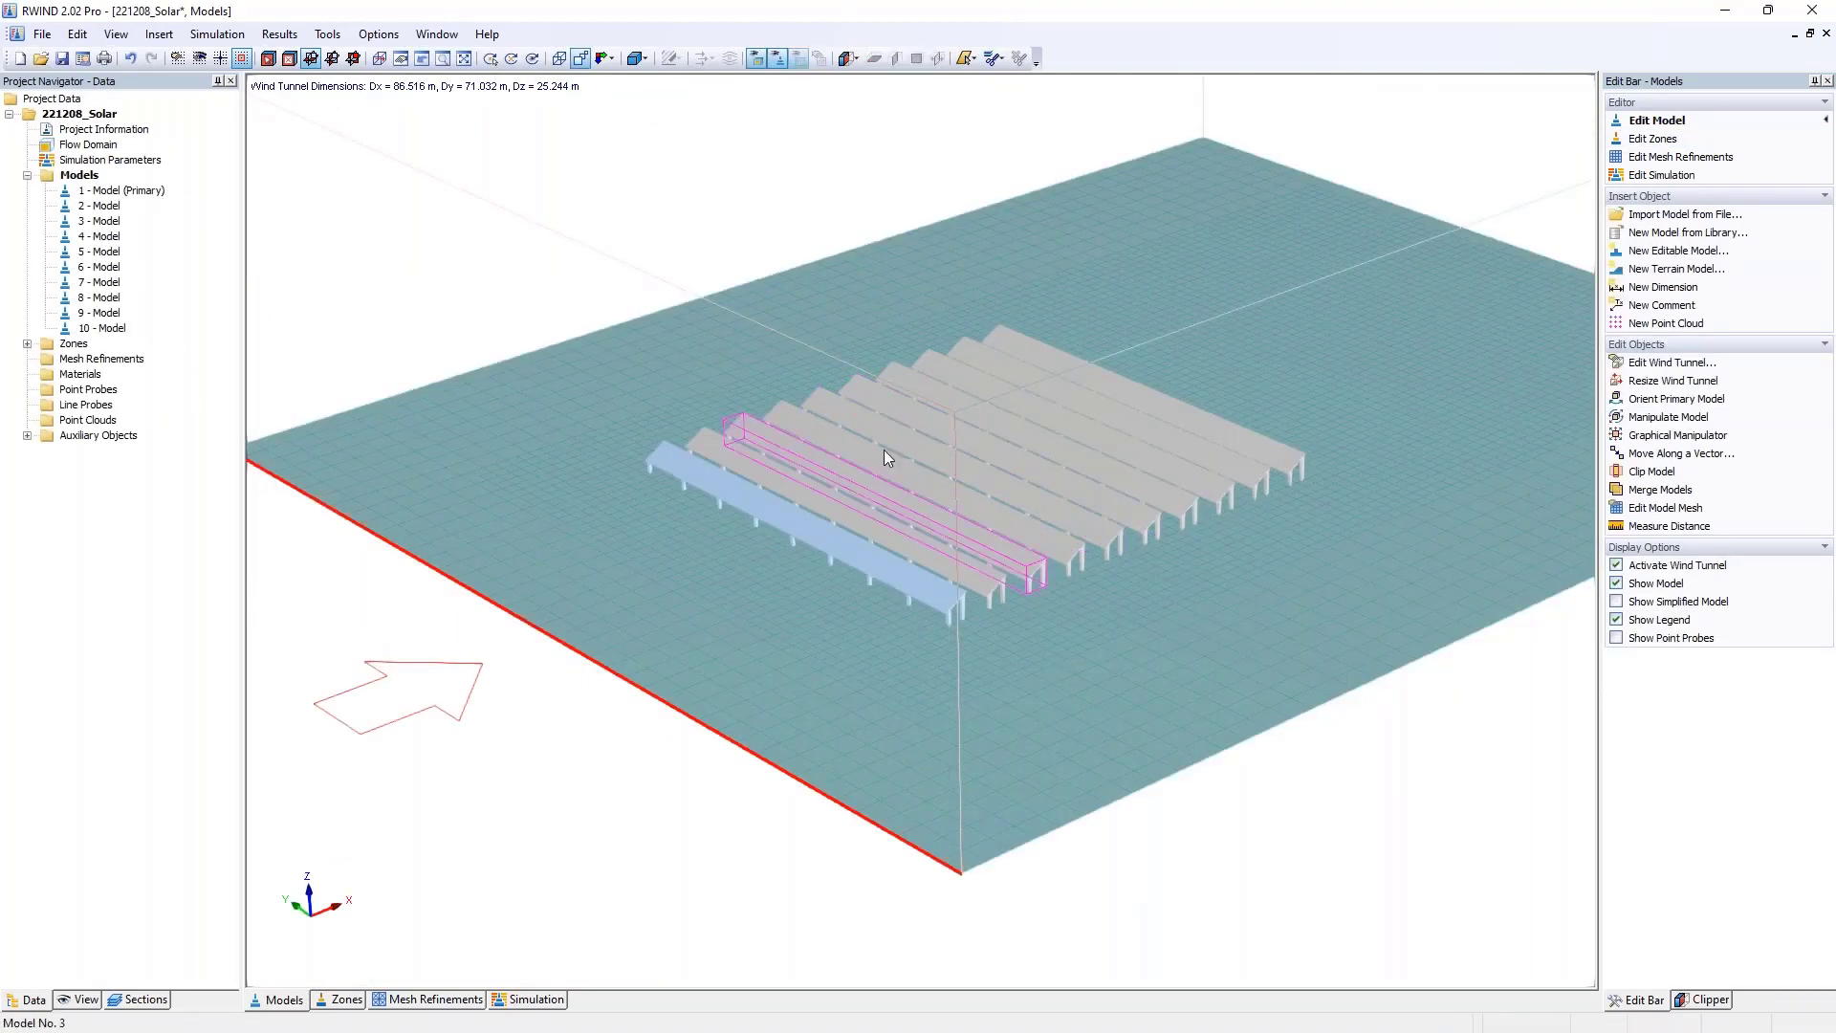
right_click(86, 175)
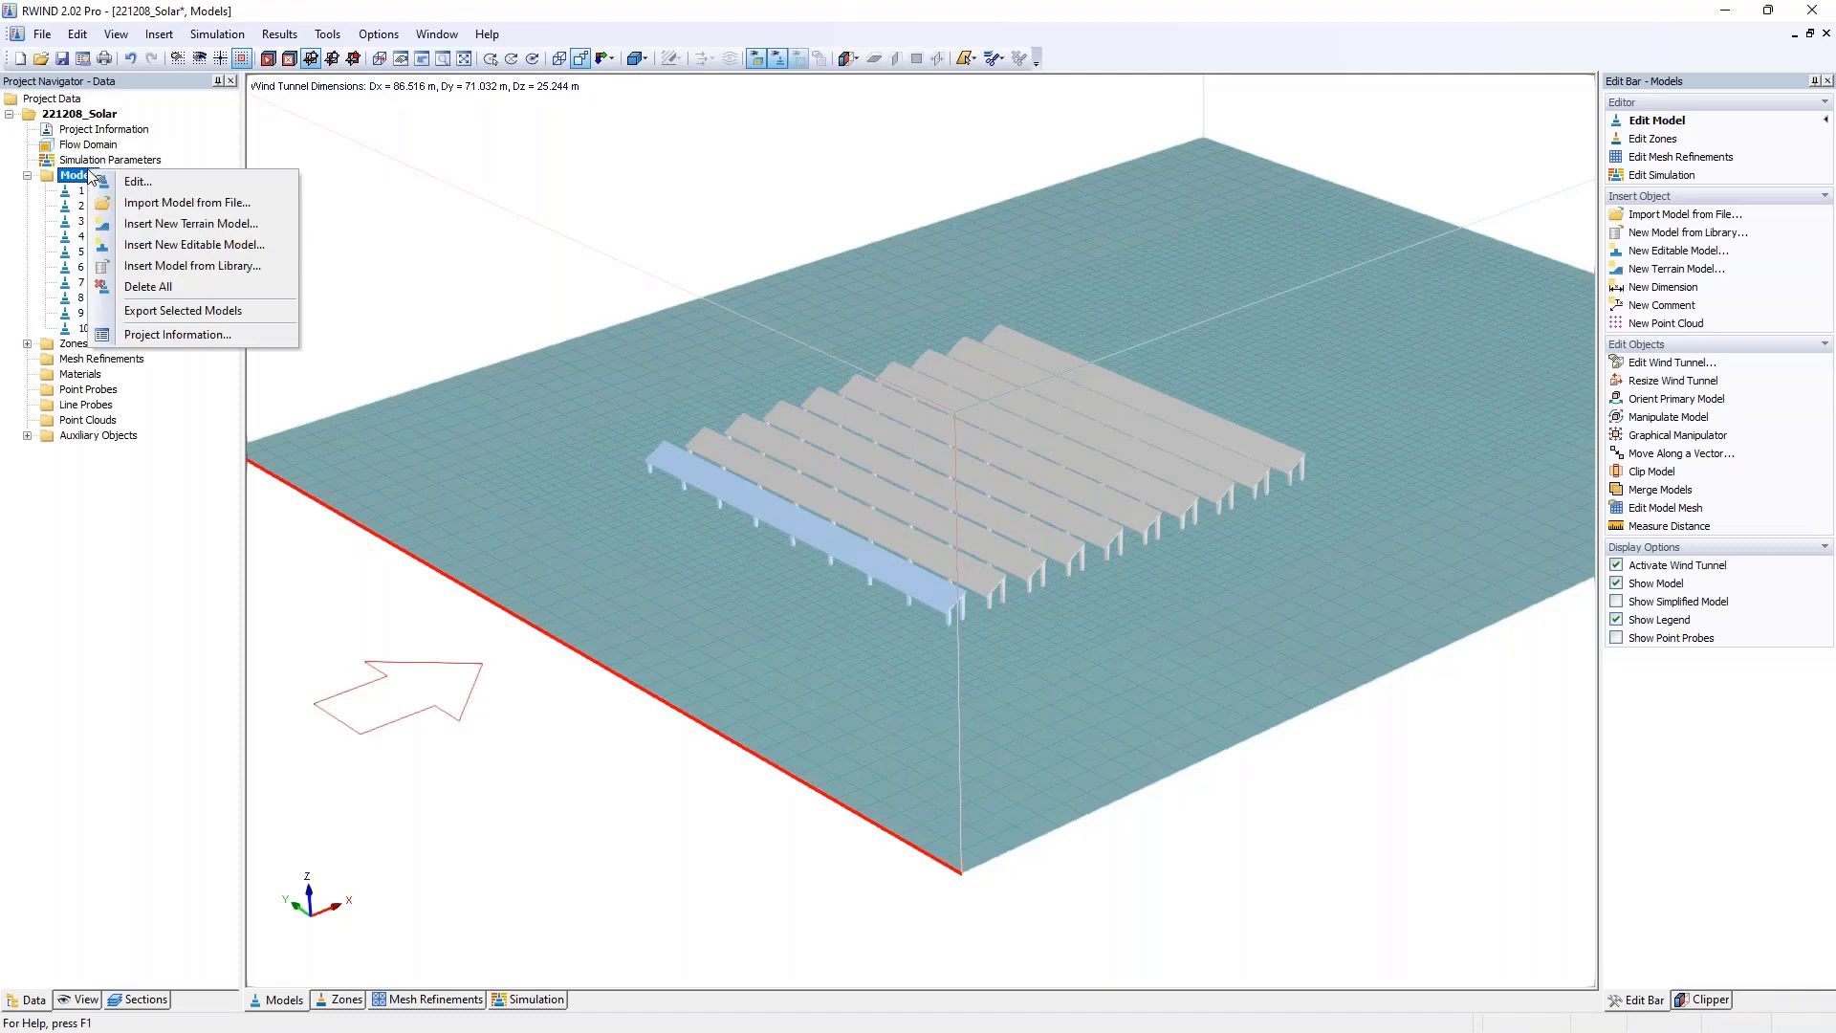
left_click(192, 225)
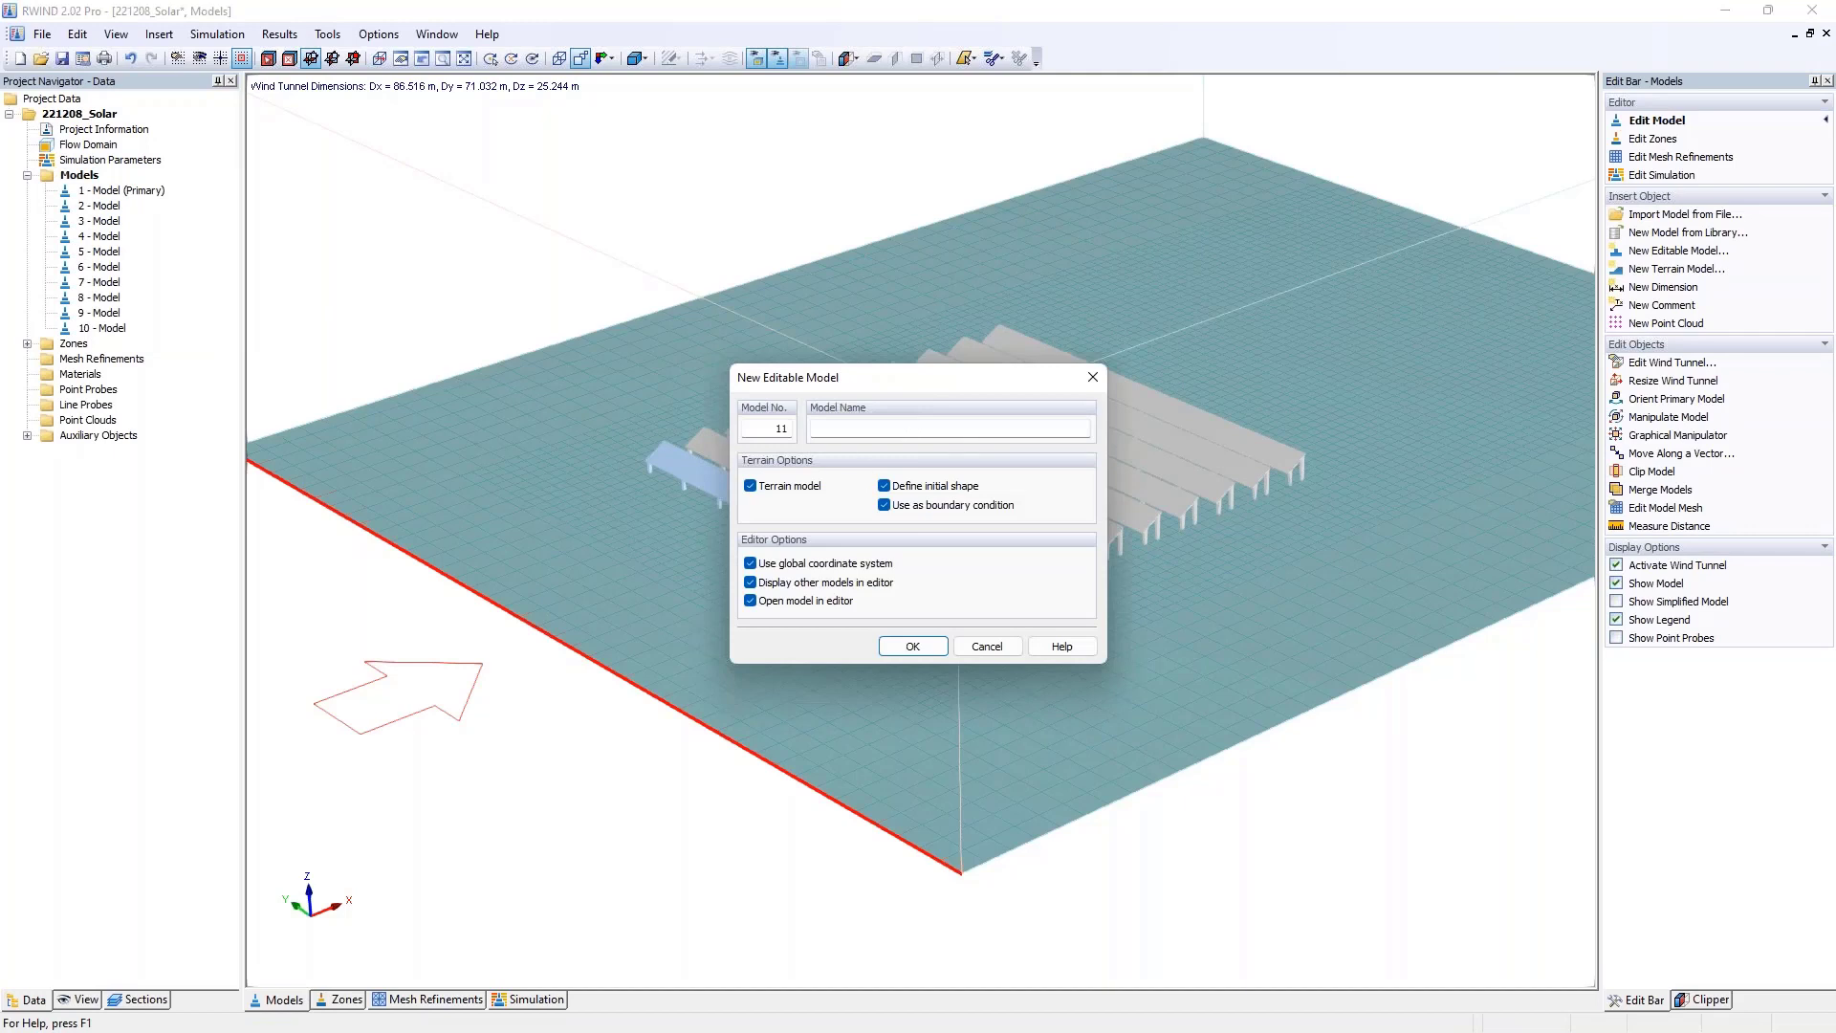
left_click(913, 647)
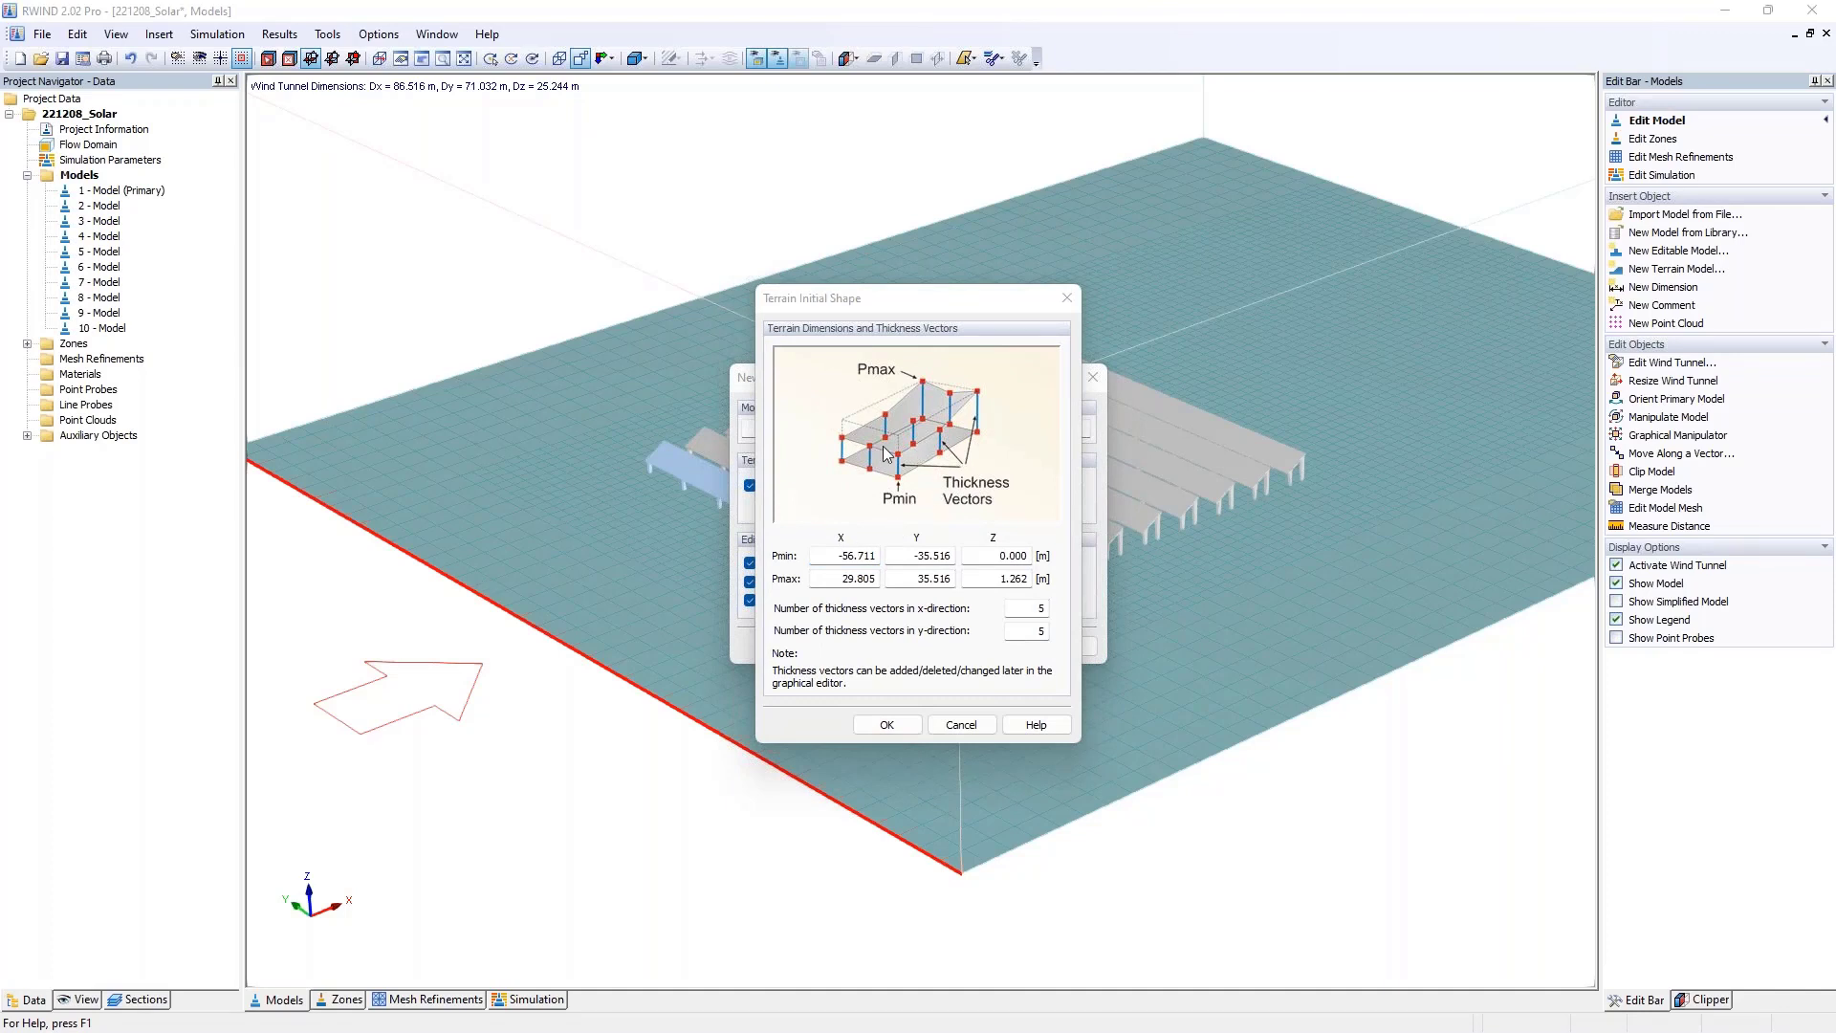
- Define the terrain from X -45 to -5 m with a maximum Z of 1 m, using 81 thickness vectors in x and 2 in y
left_click(897, 560)
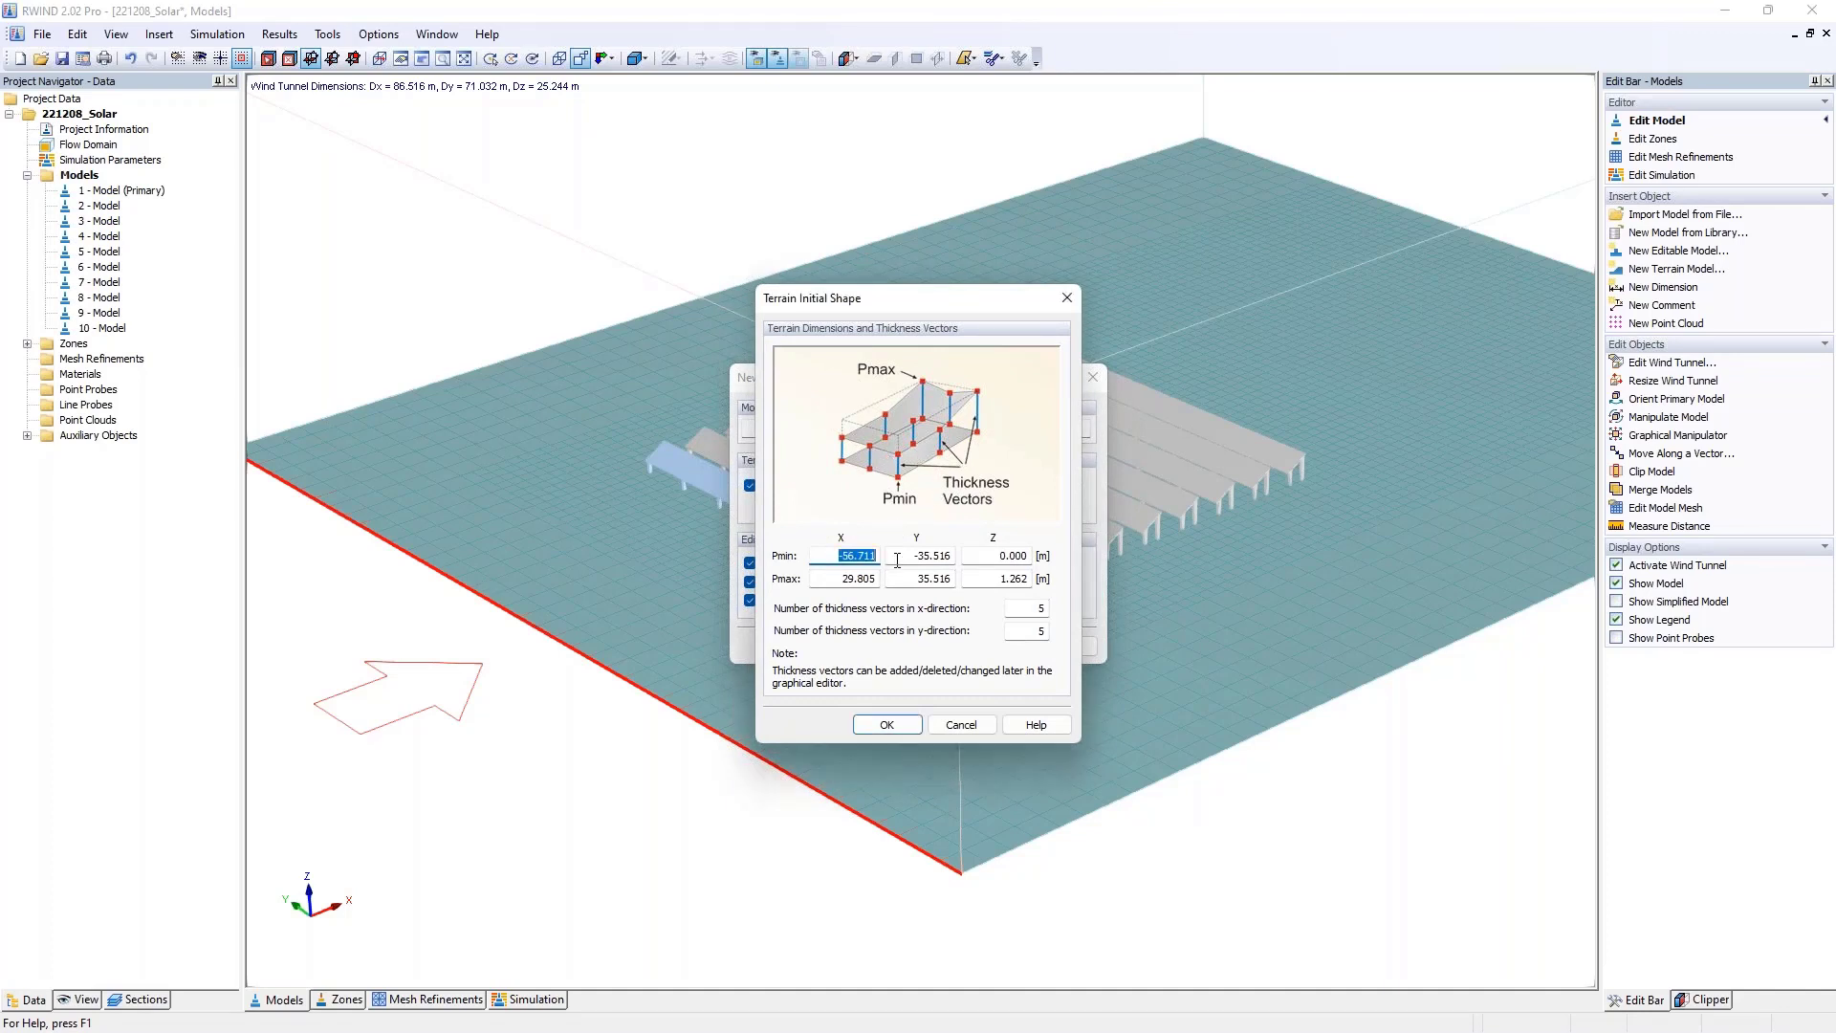
key("BackSpace")
left_click(838, 579)
key("BackSpace")
left_click(1025, 580)
left_click(1038, 608)
type("2")
key("shift+Tab")
key("Tab")
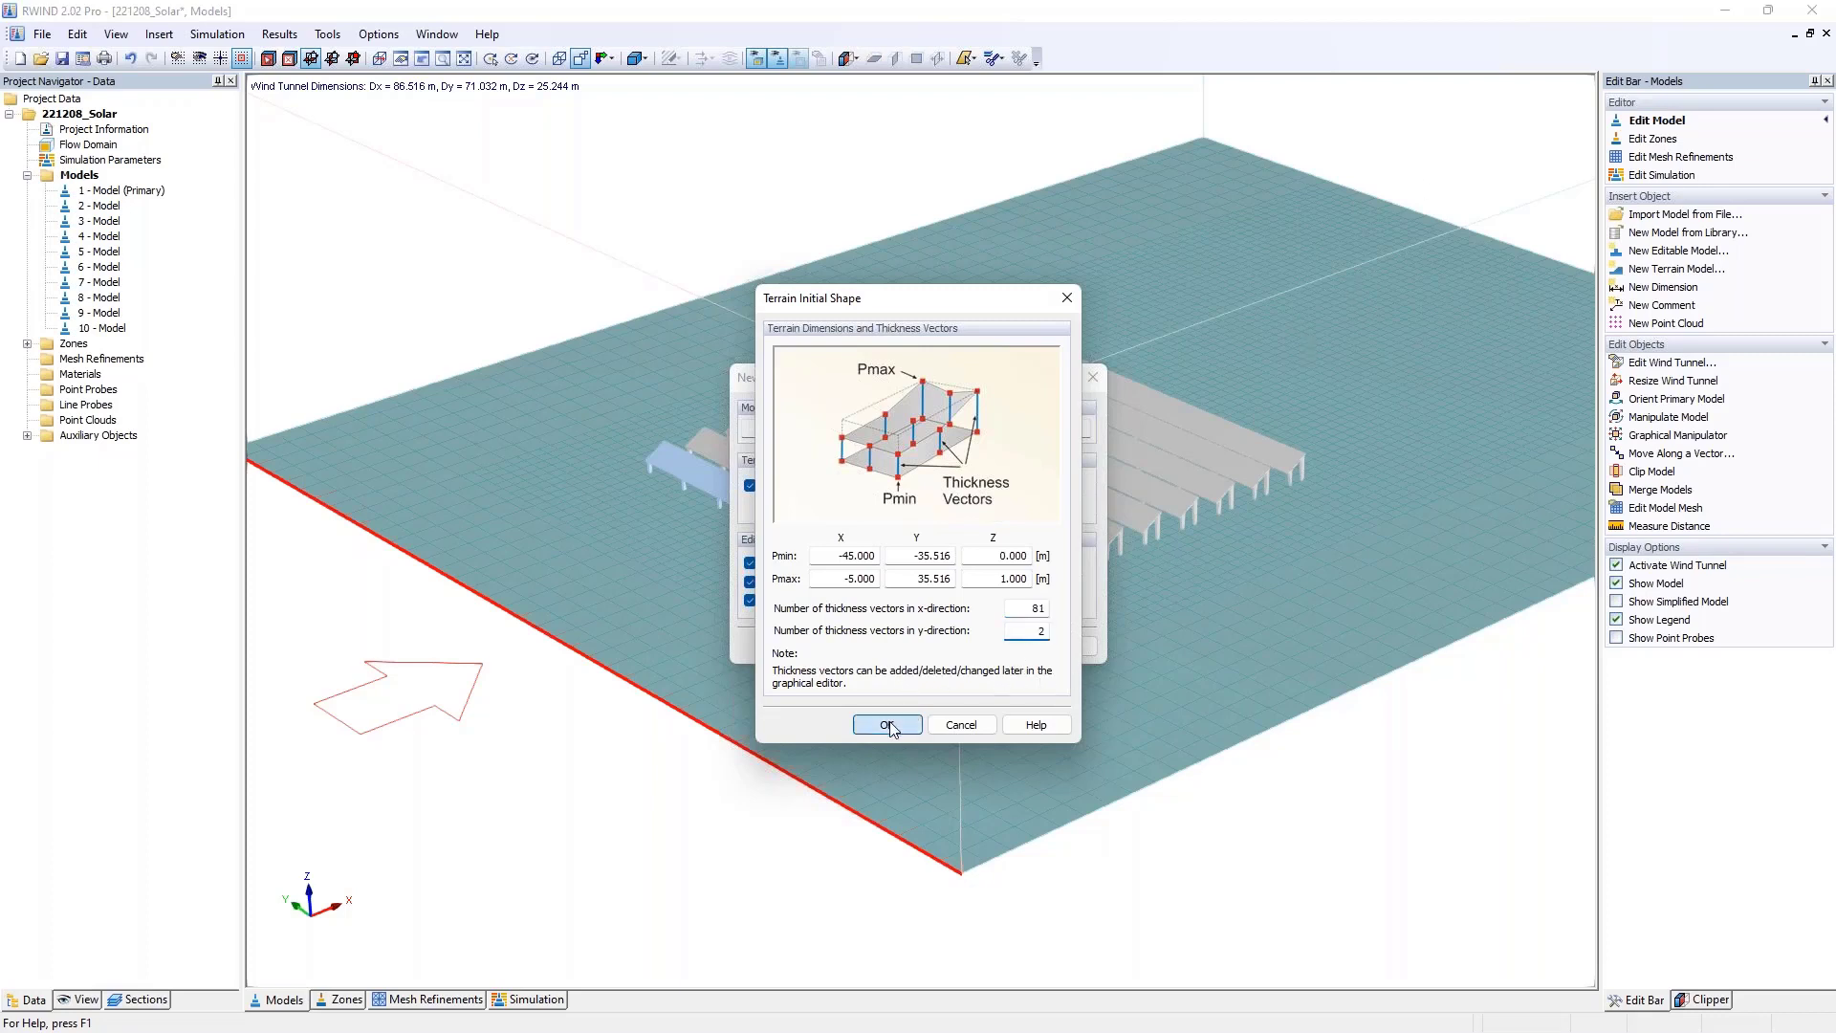
left_click(888, 726)
left_click(1004, 647)
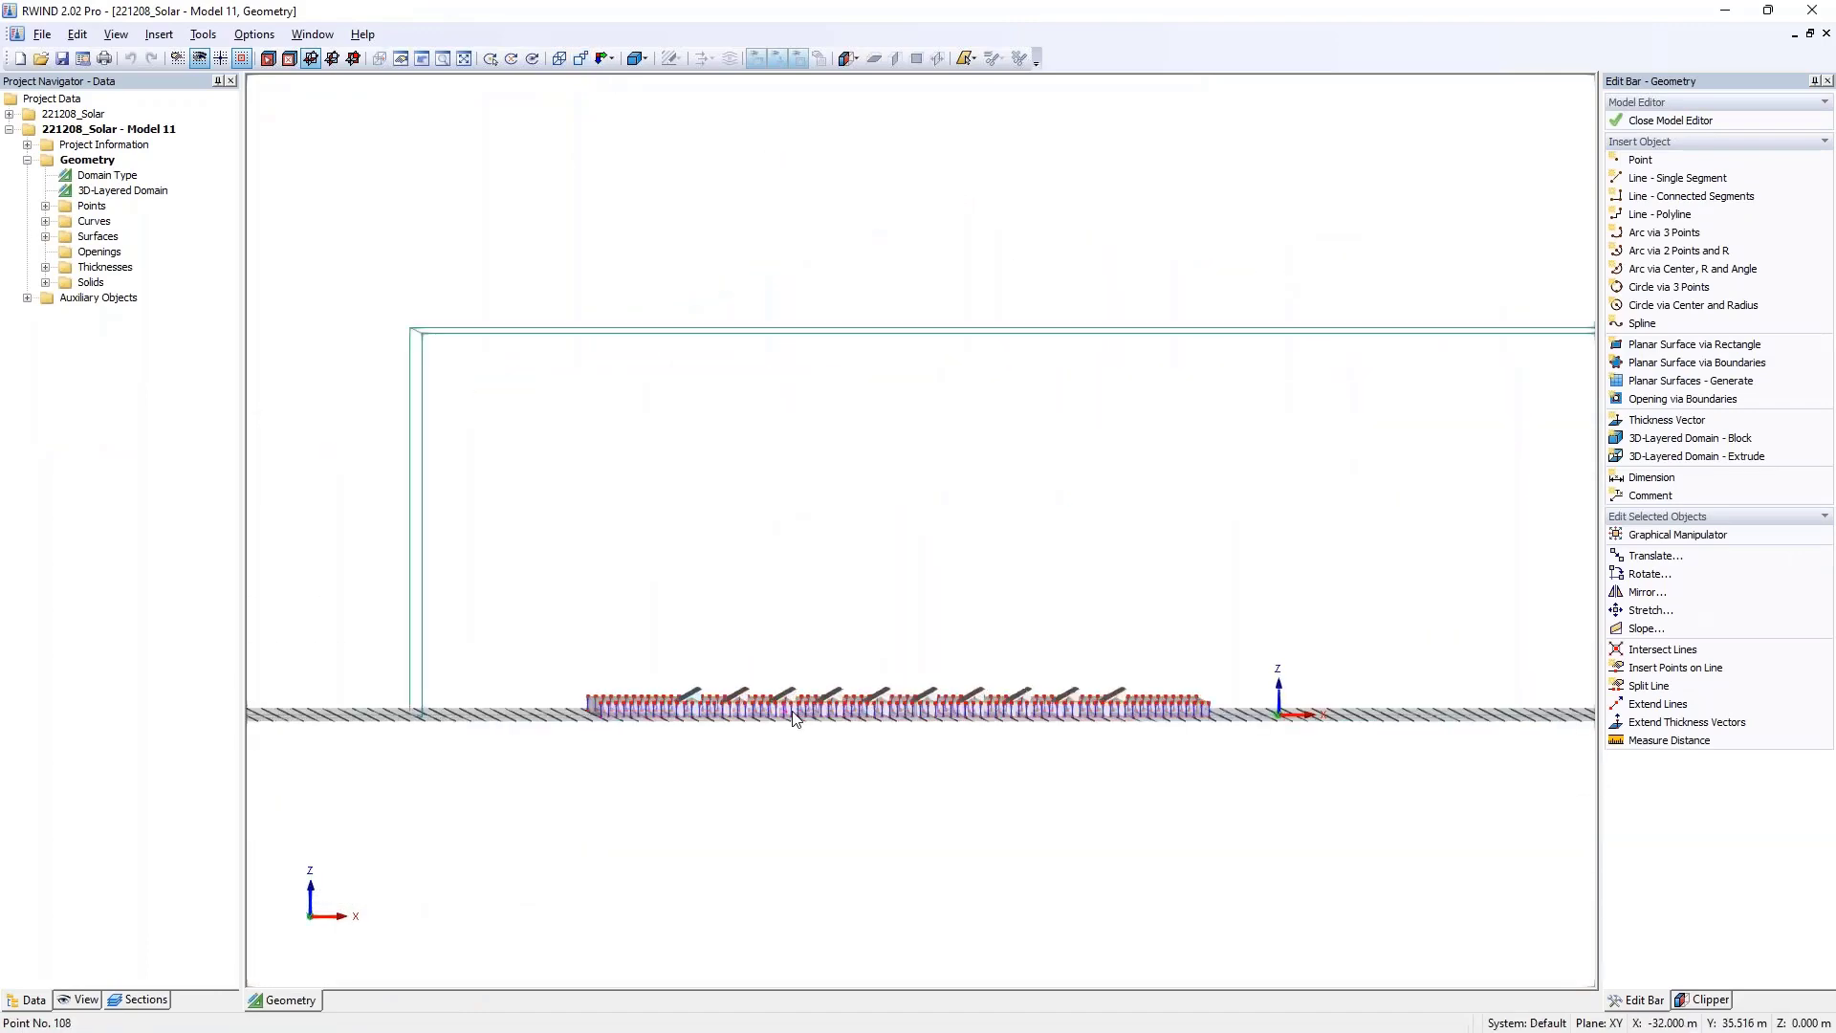
- Translate the terrain's upper points from about X -27 m to its downwind end by 0.5 m in Z, forming a first step
scroll(791, 717, "up", 2)
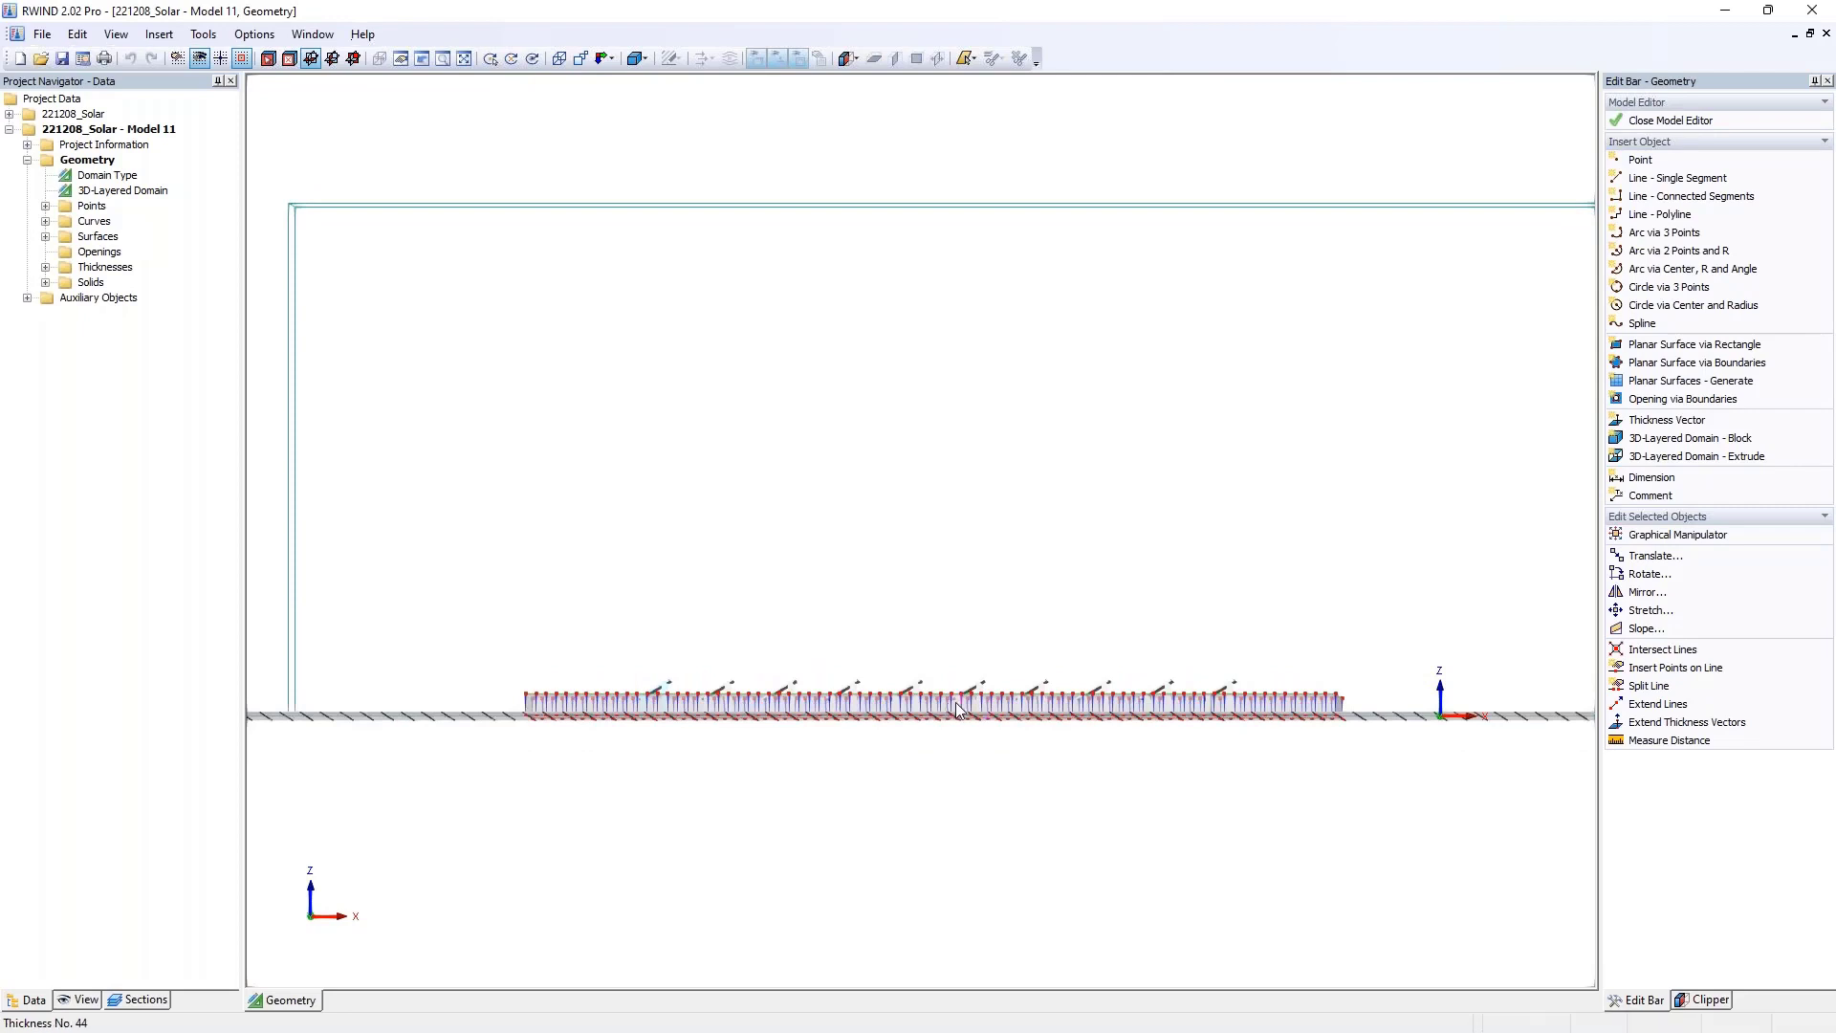
scroll(956, 708, "up", 2)
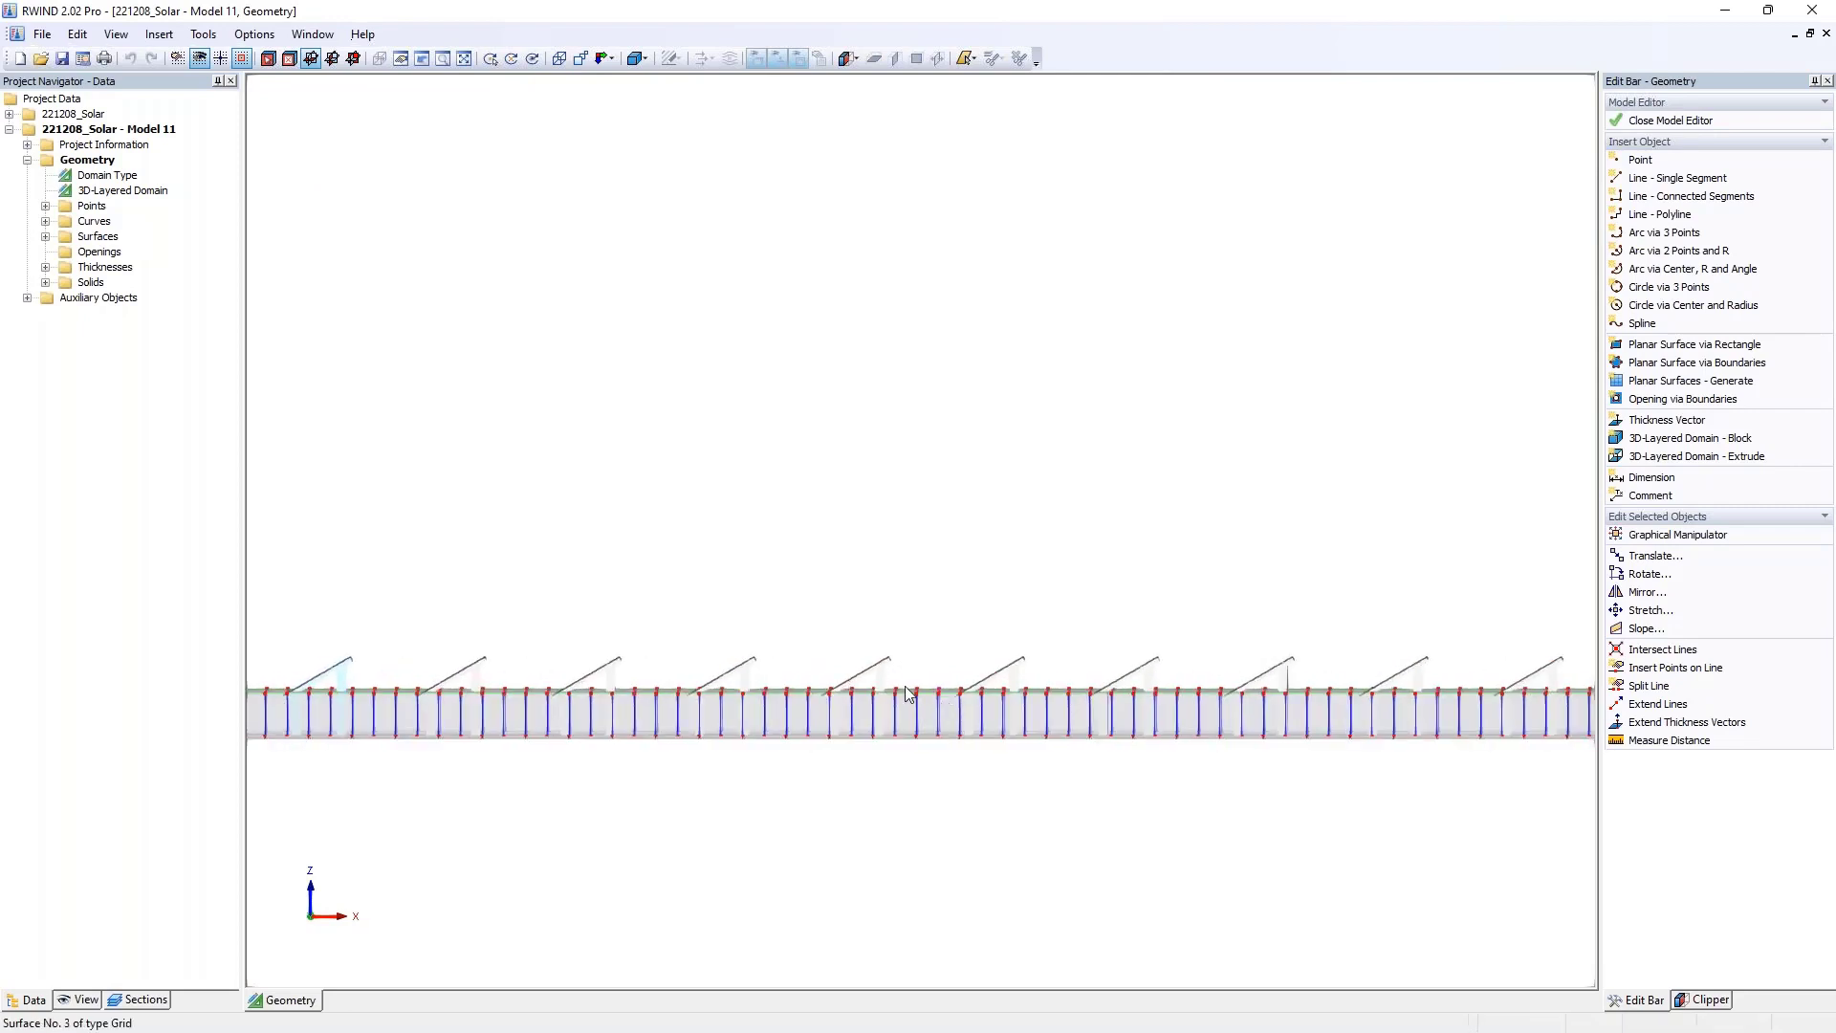
scroll(800, 656, "down", 2)
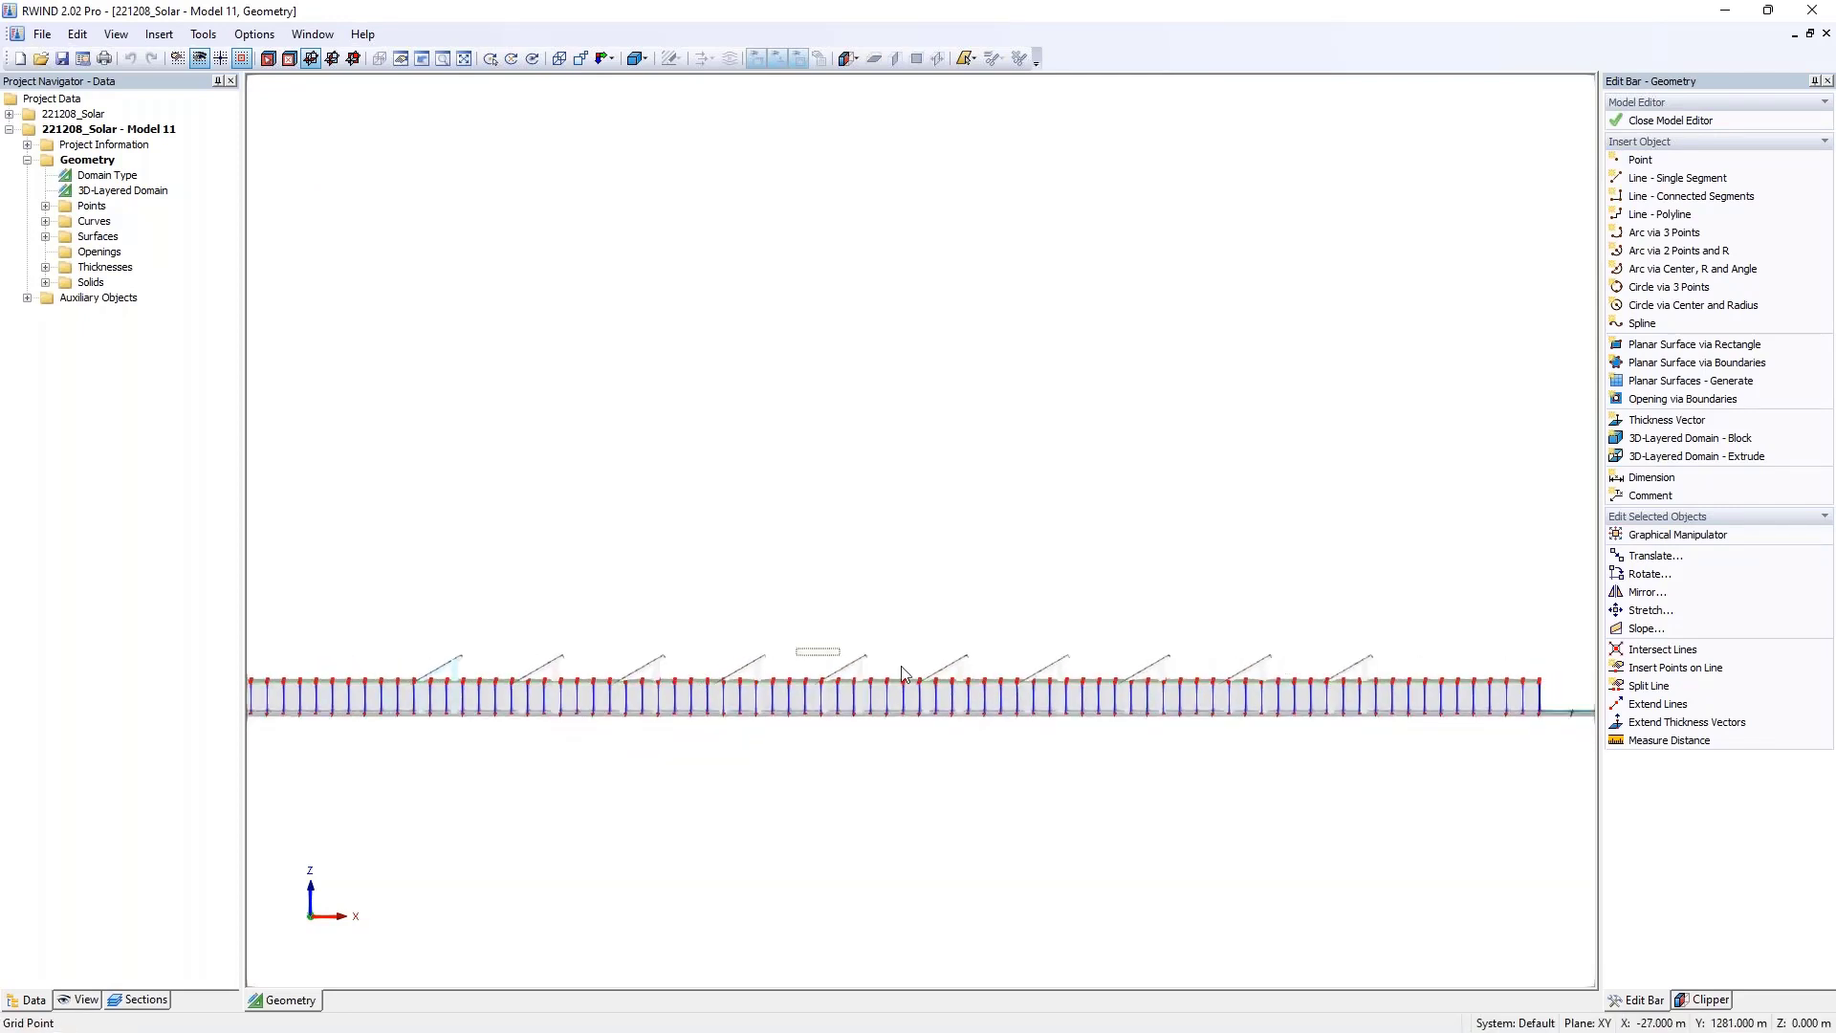
left_click_drag(902, 675, 1569, 707)
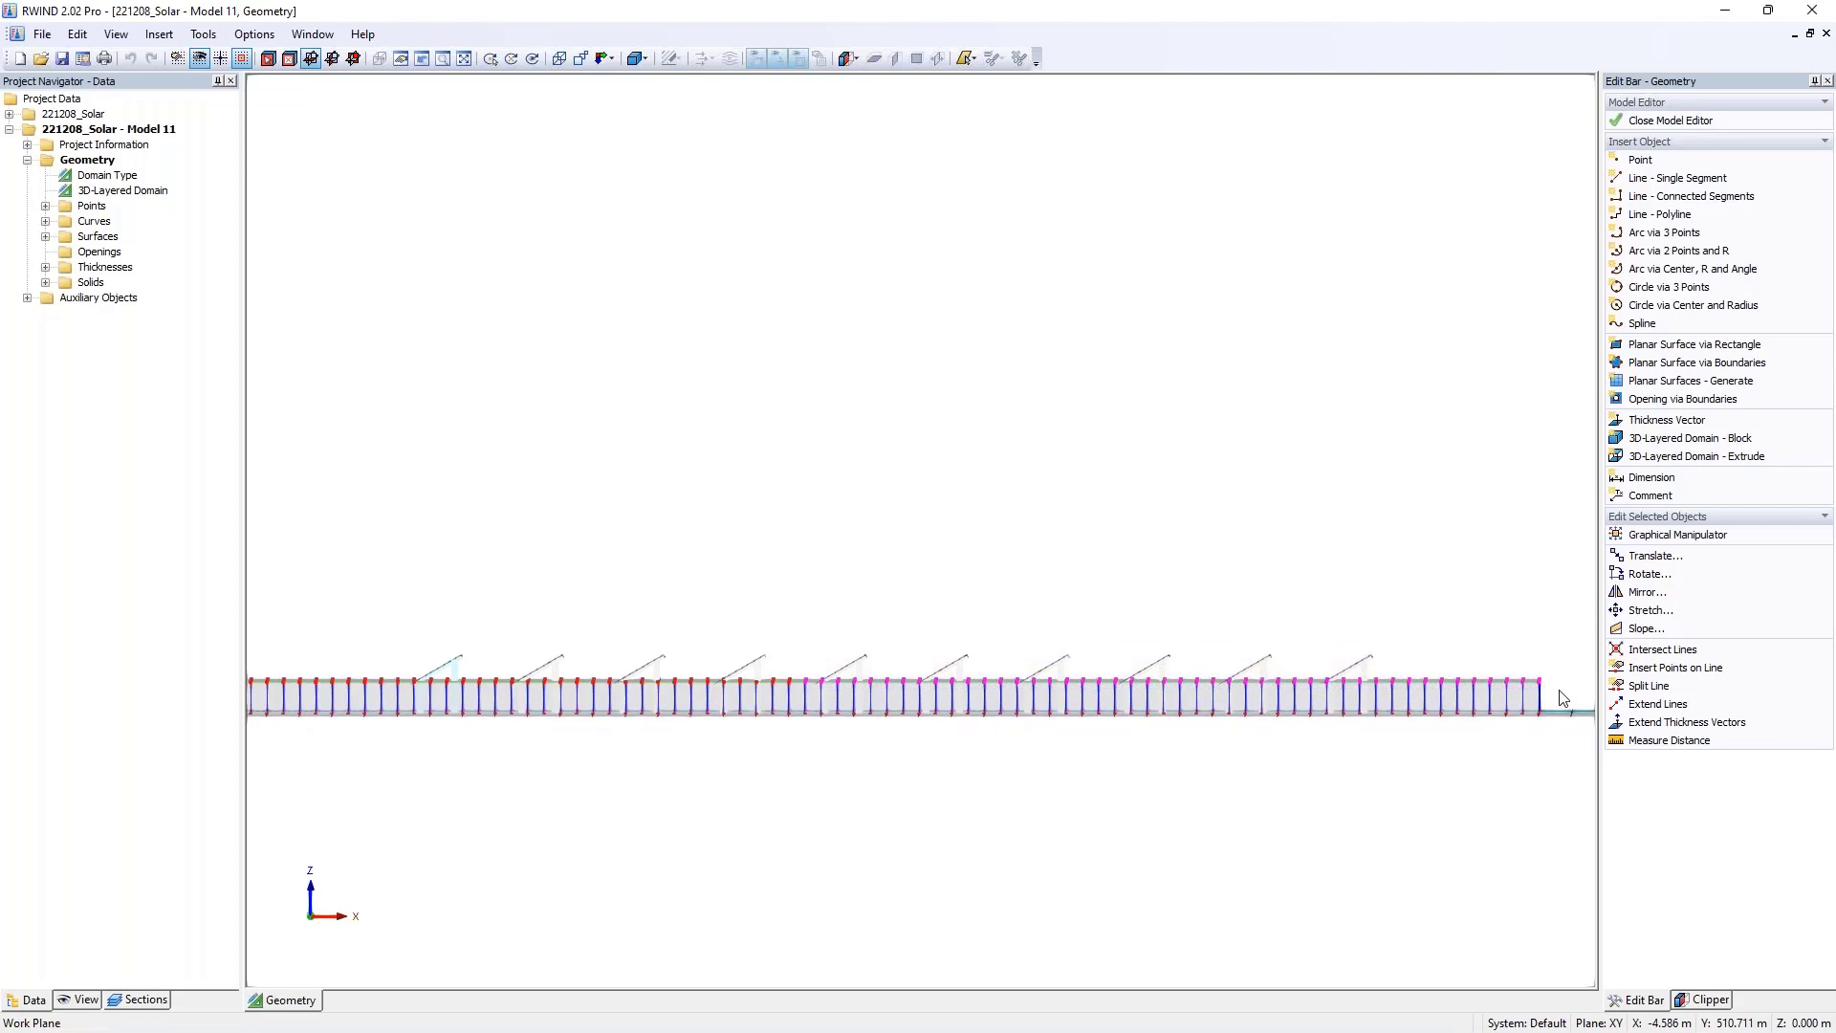
left_click(1656, 555)
key("Tab")
key("Tab")
key("BackSpace")
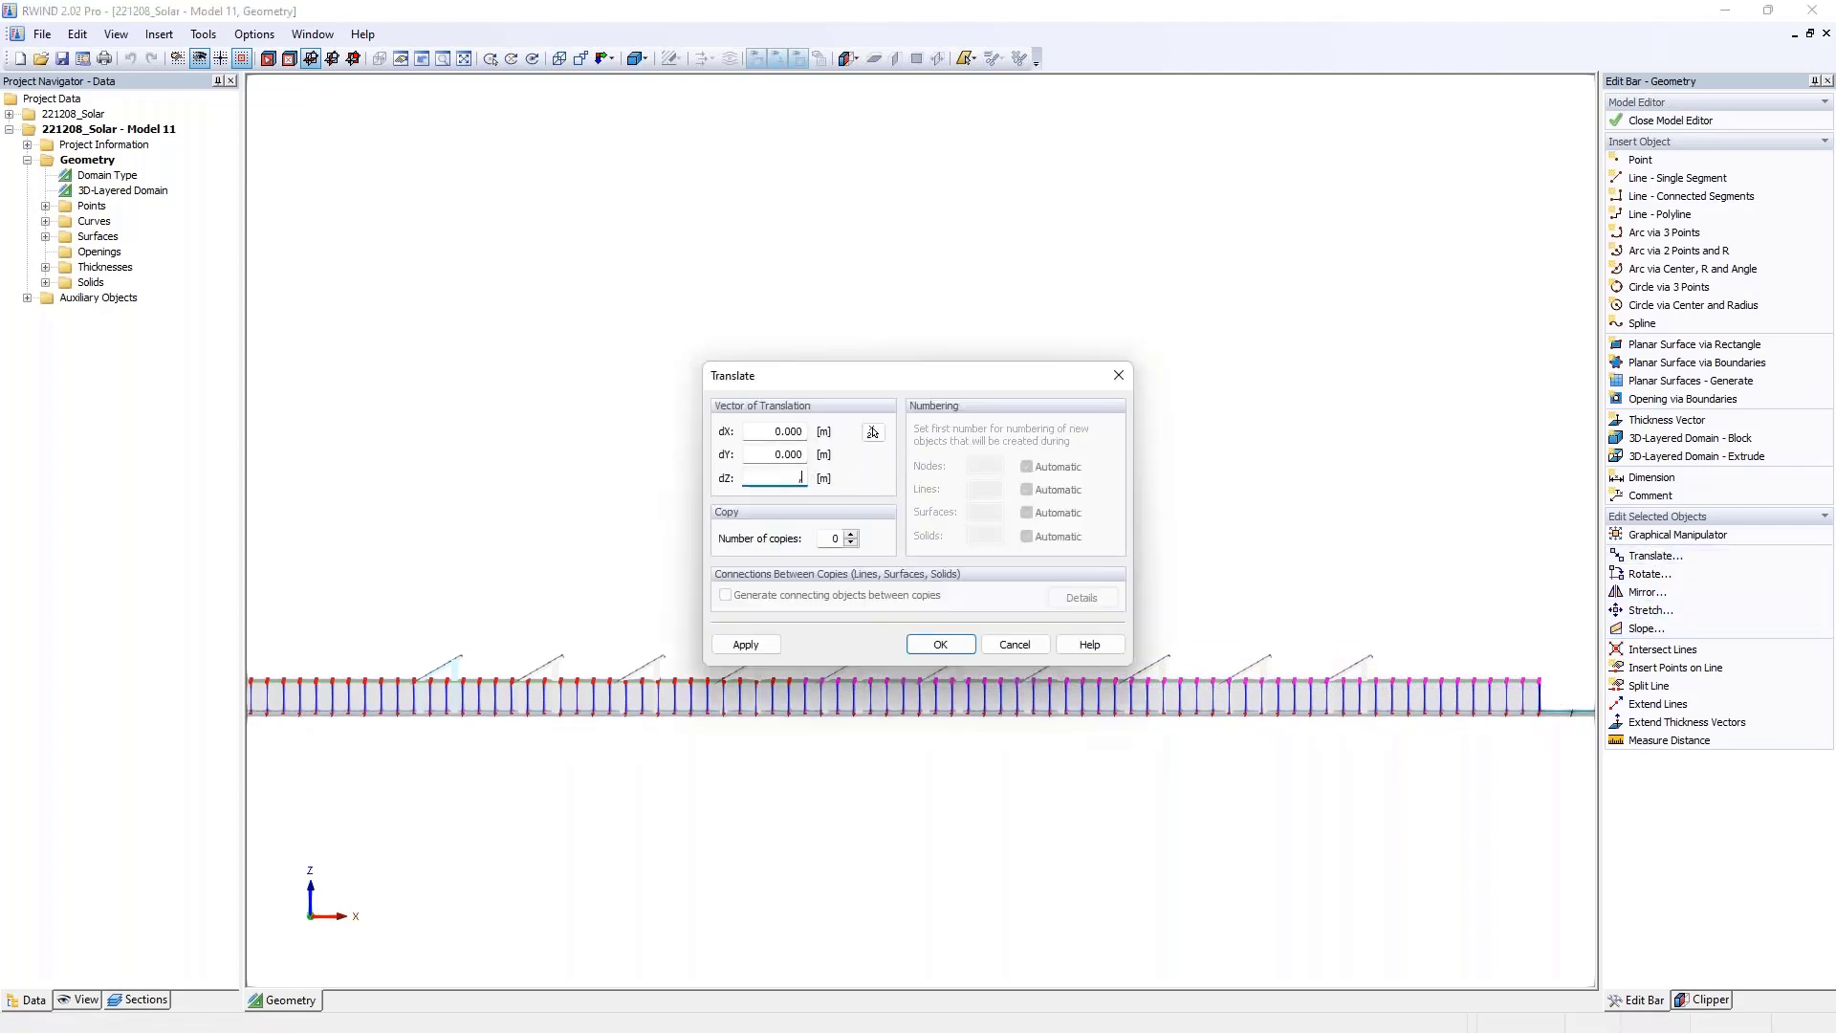
type("0.5")
key("Return")
left_click(964, 561)
key("Return")
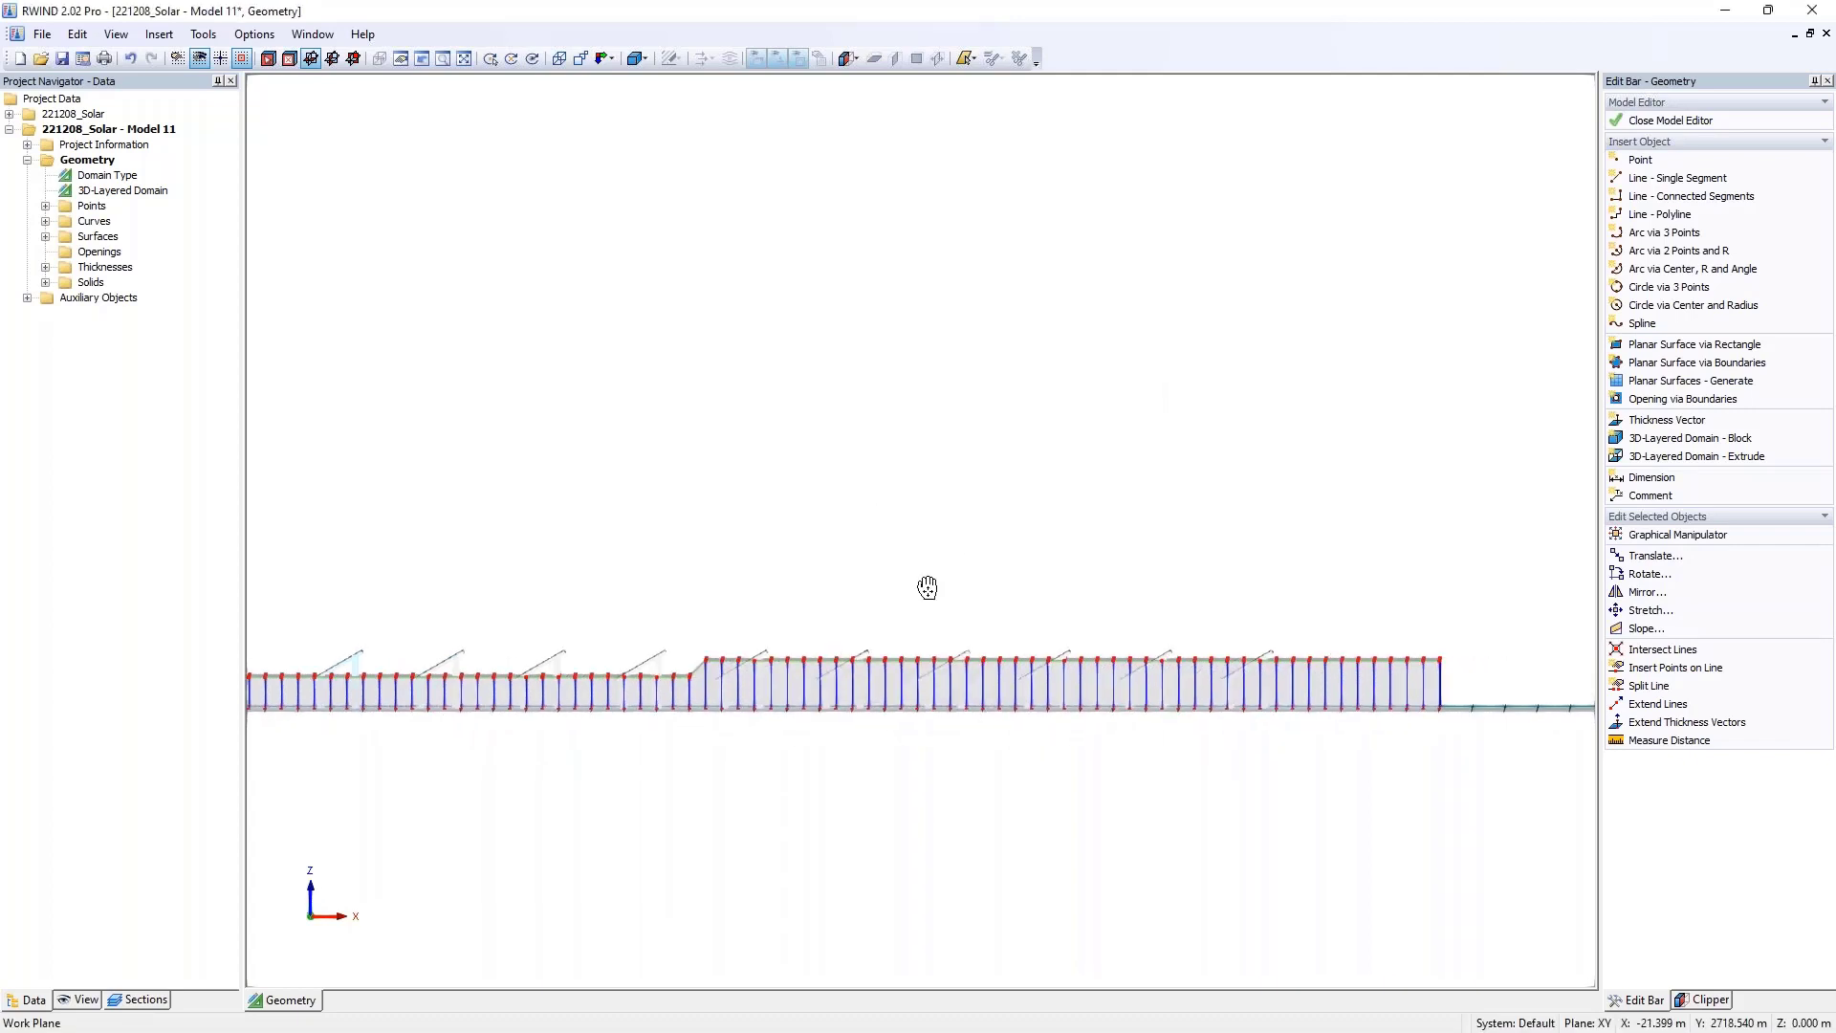
- Translate the upper points of the raised terrain's downwind half by another 0.5 m in Z, forming a second step
left_click_drag(990, 635, 1478, 689)
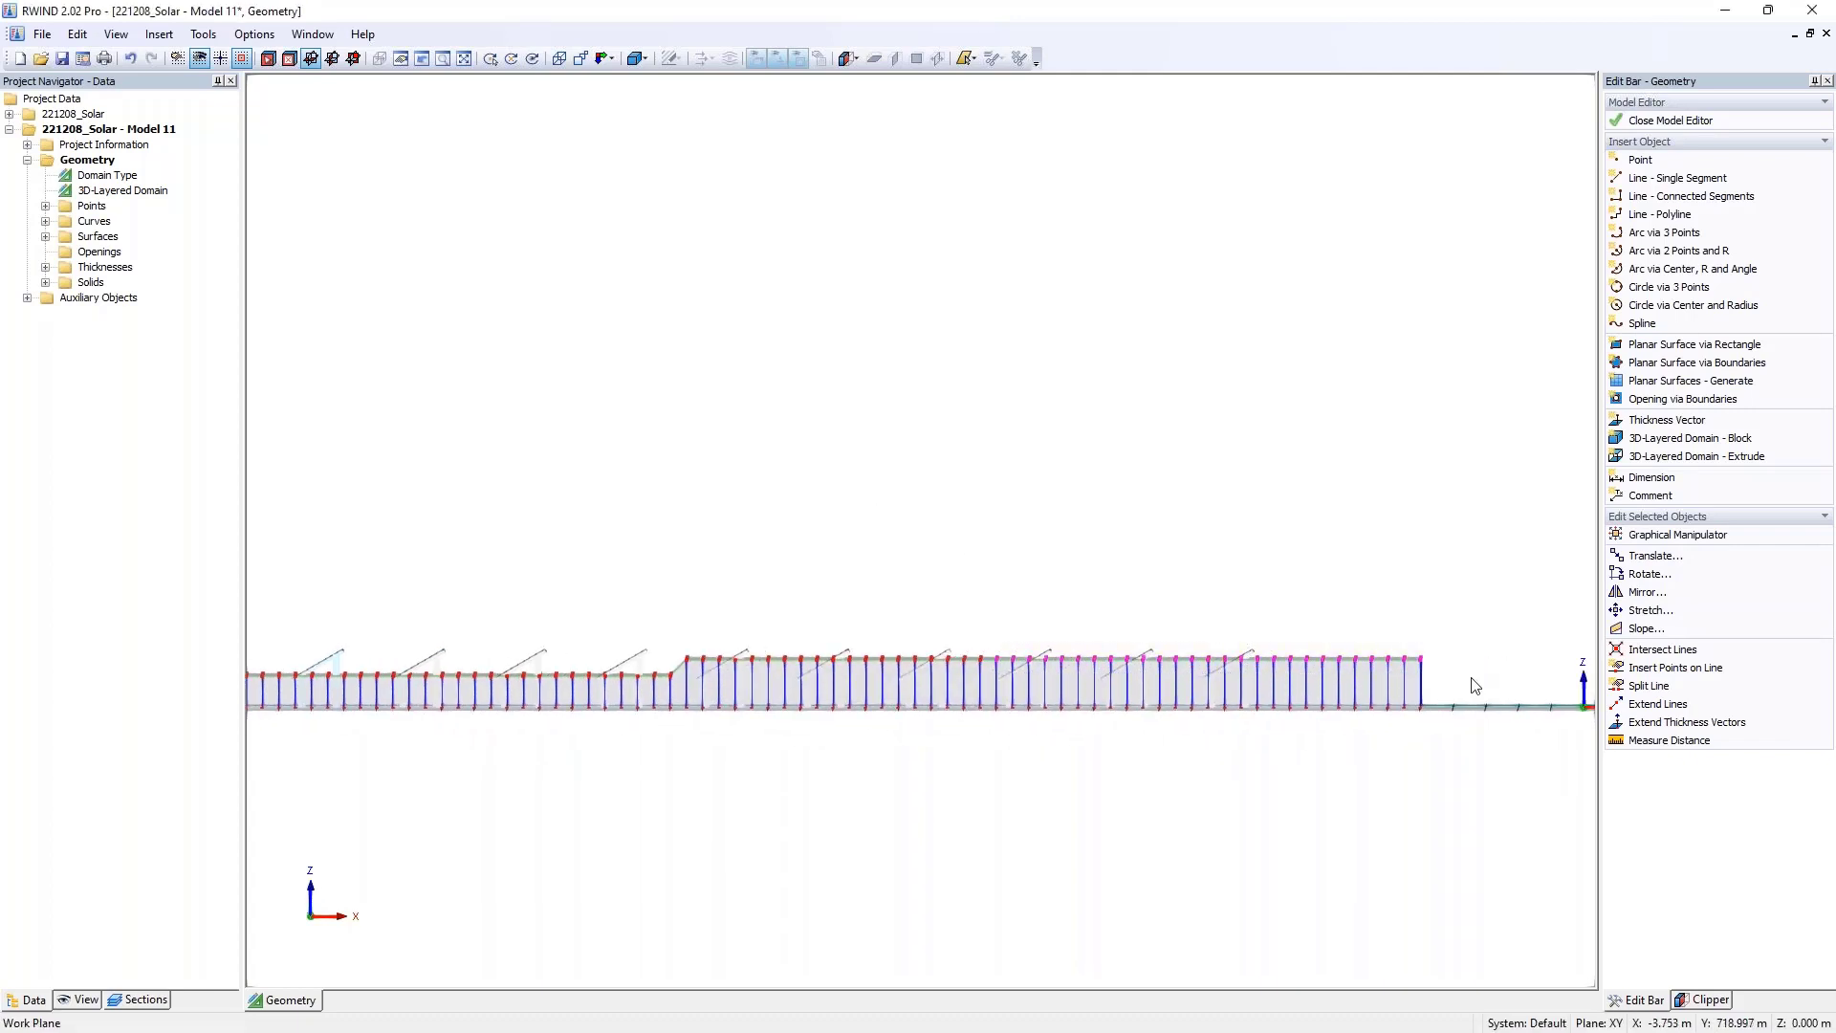
left_click(1653, 556)
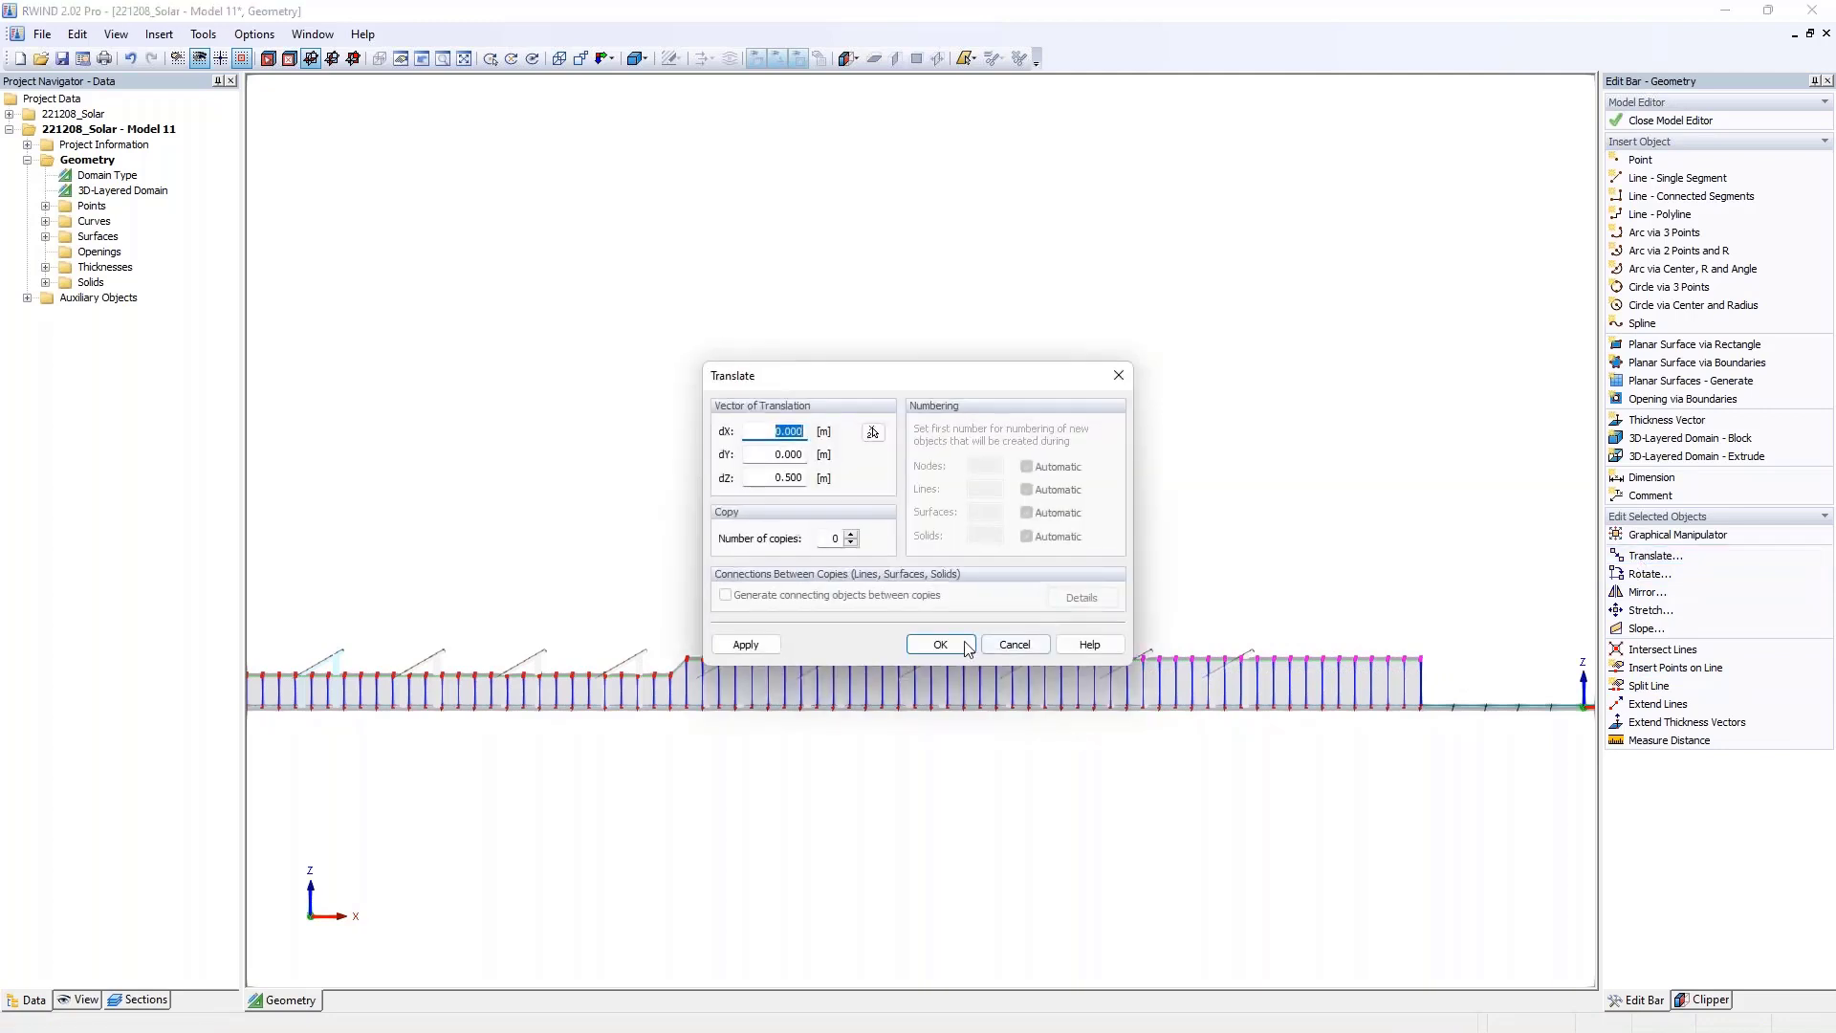
key("Return")
- Check the stepped terrain around the solar panel rows and close the model editor, keeping the terrain model
middle_click_drag(799, 476, 1271, 442, "ctrl")
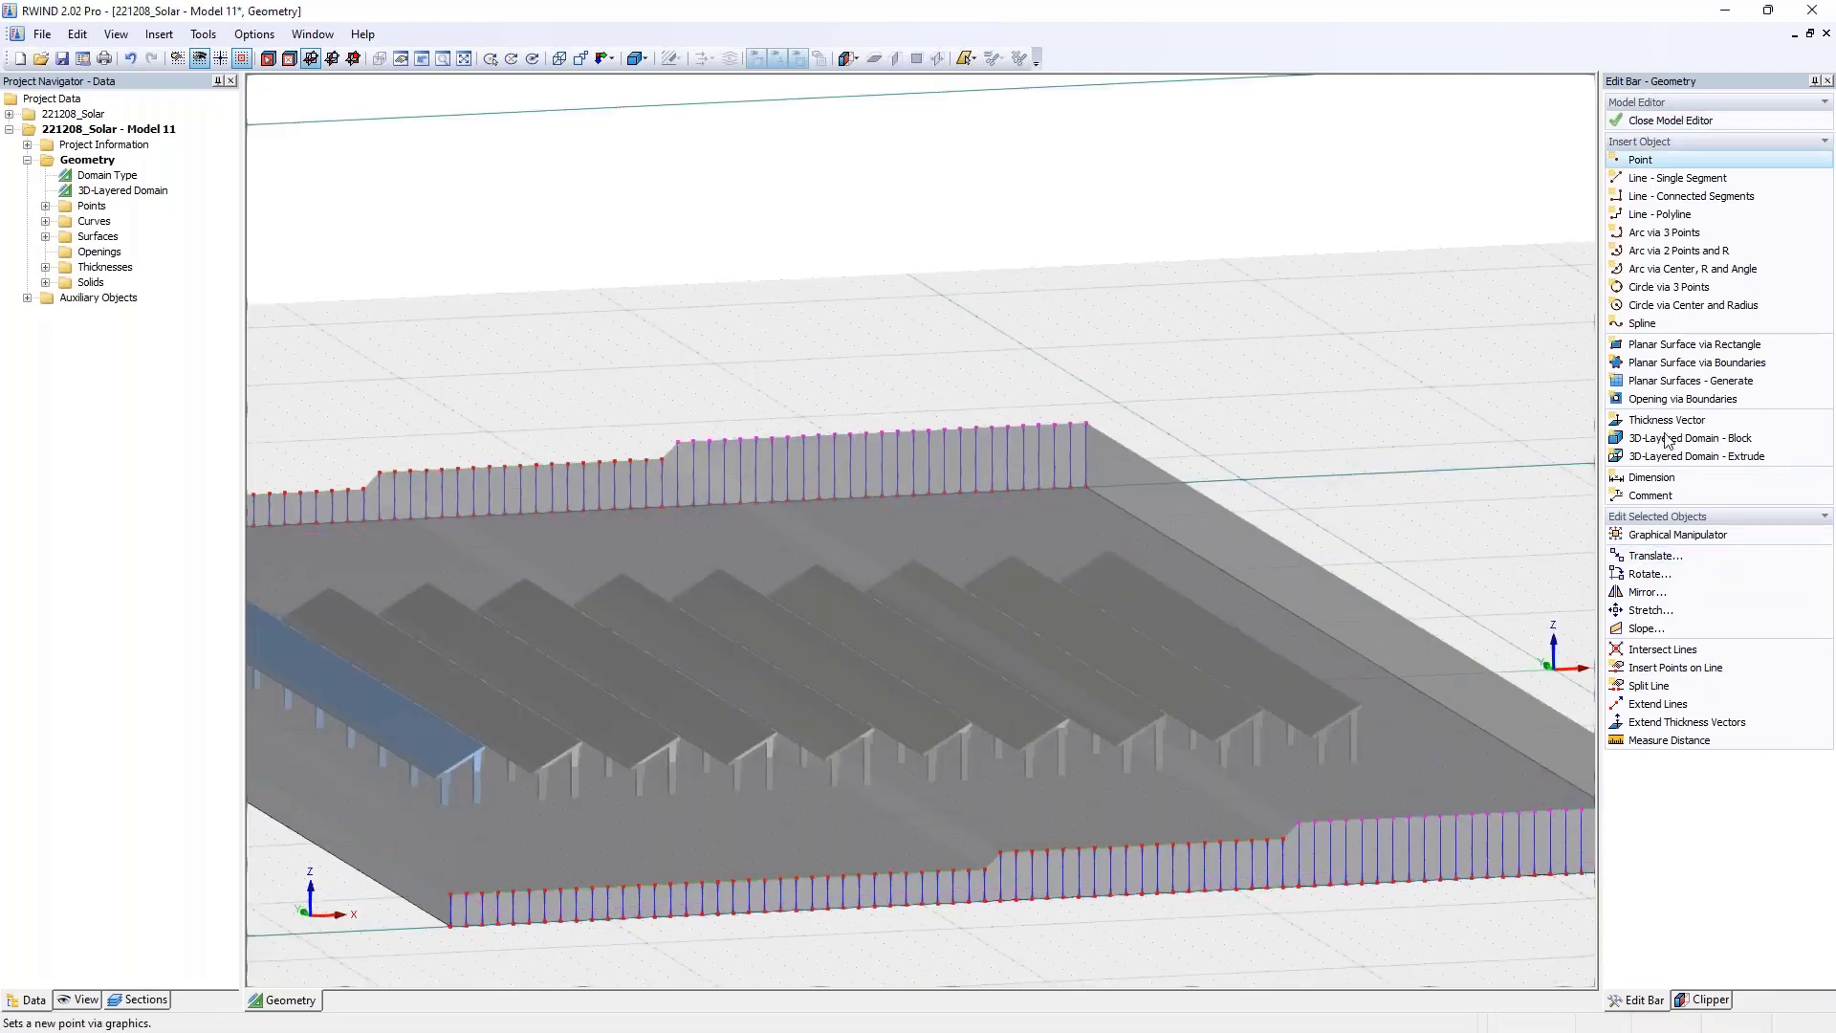
scroll(927, 469, "down", 4)
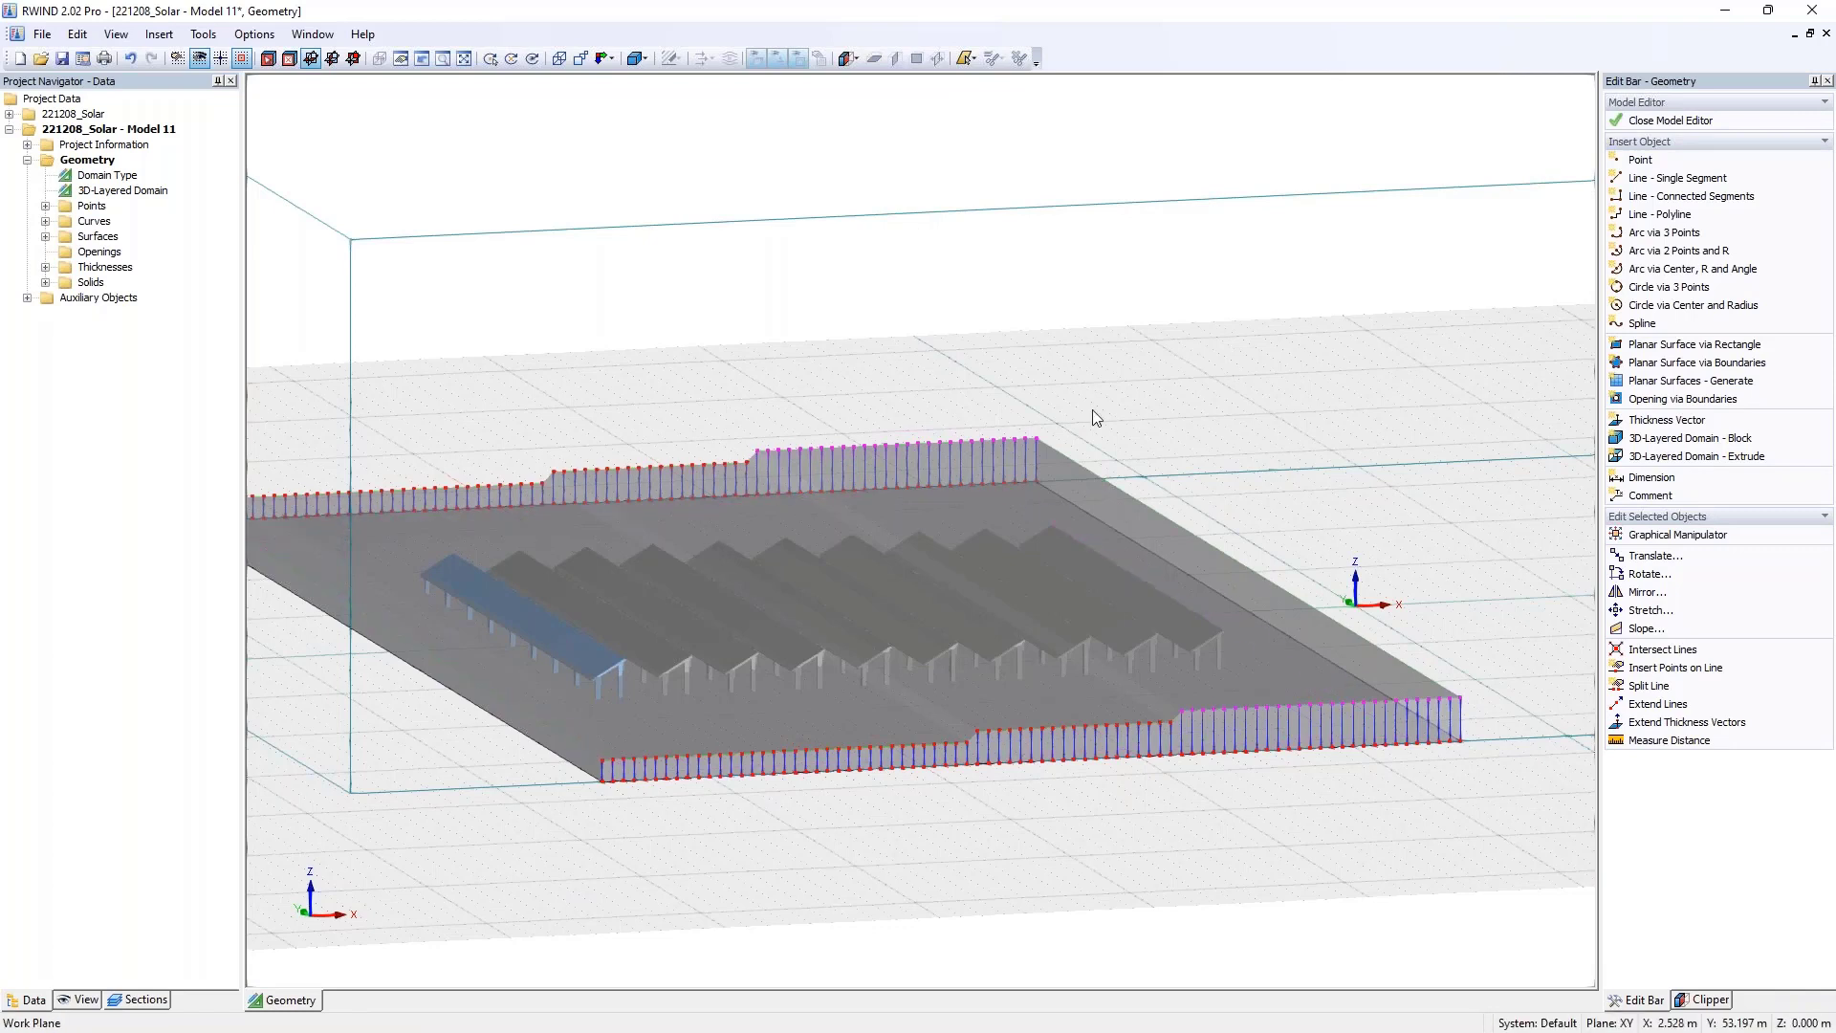
left_click(1680, 121)
left_click(846, 565)
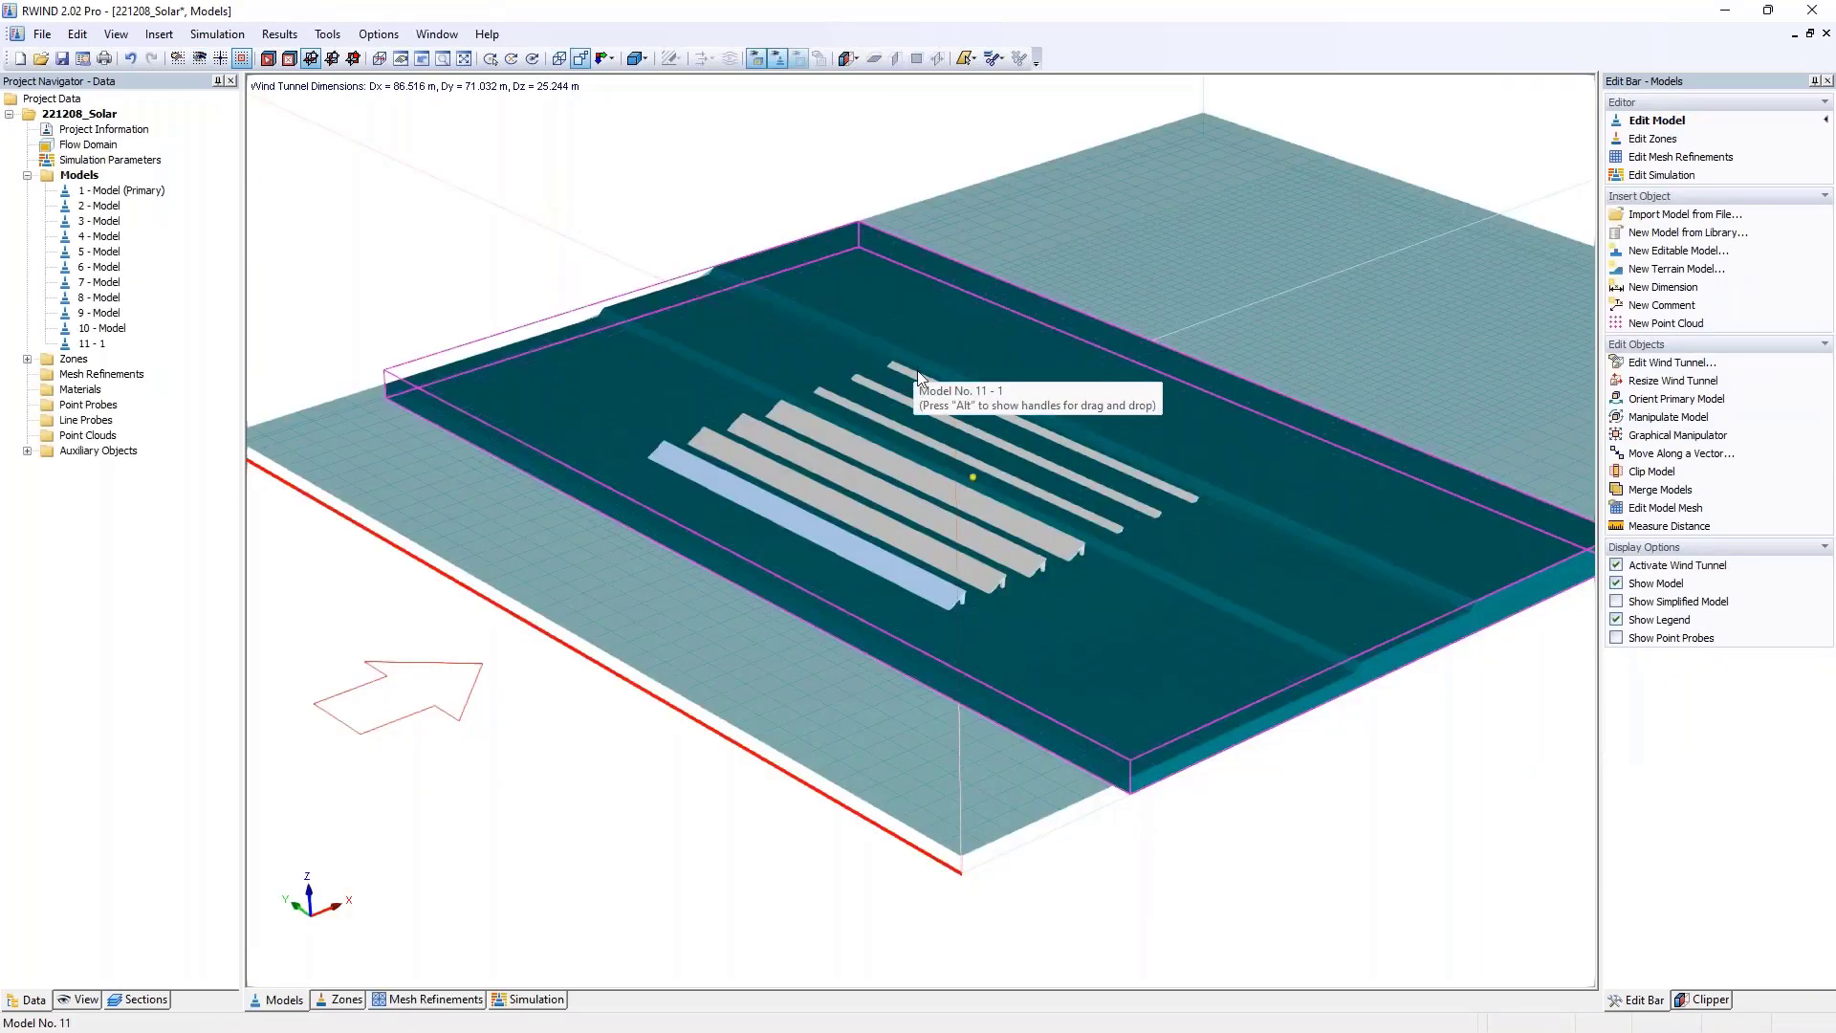
- Readjust the wind tunnel dimensions automatically for models standing on the ground so they account for the new terrain
middle_click_drag(916, 370, 786, 372, "ctrl")
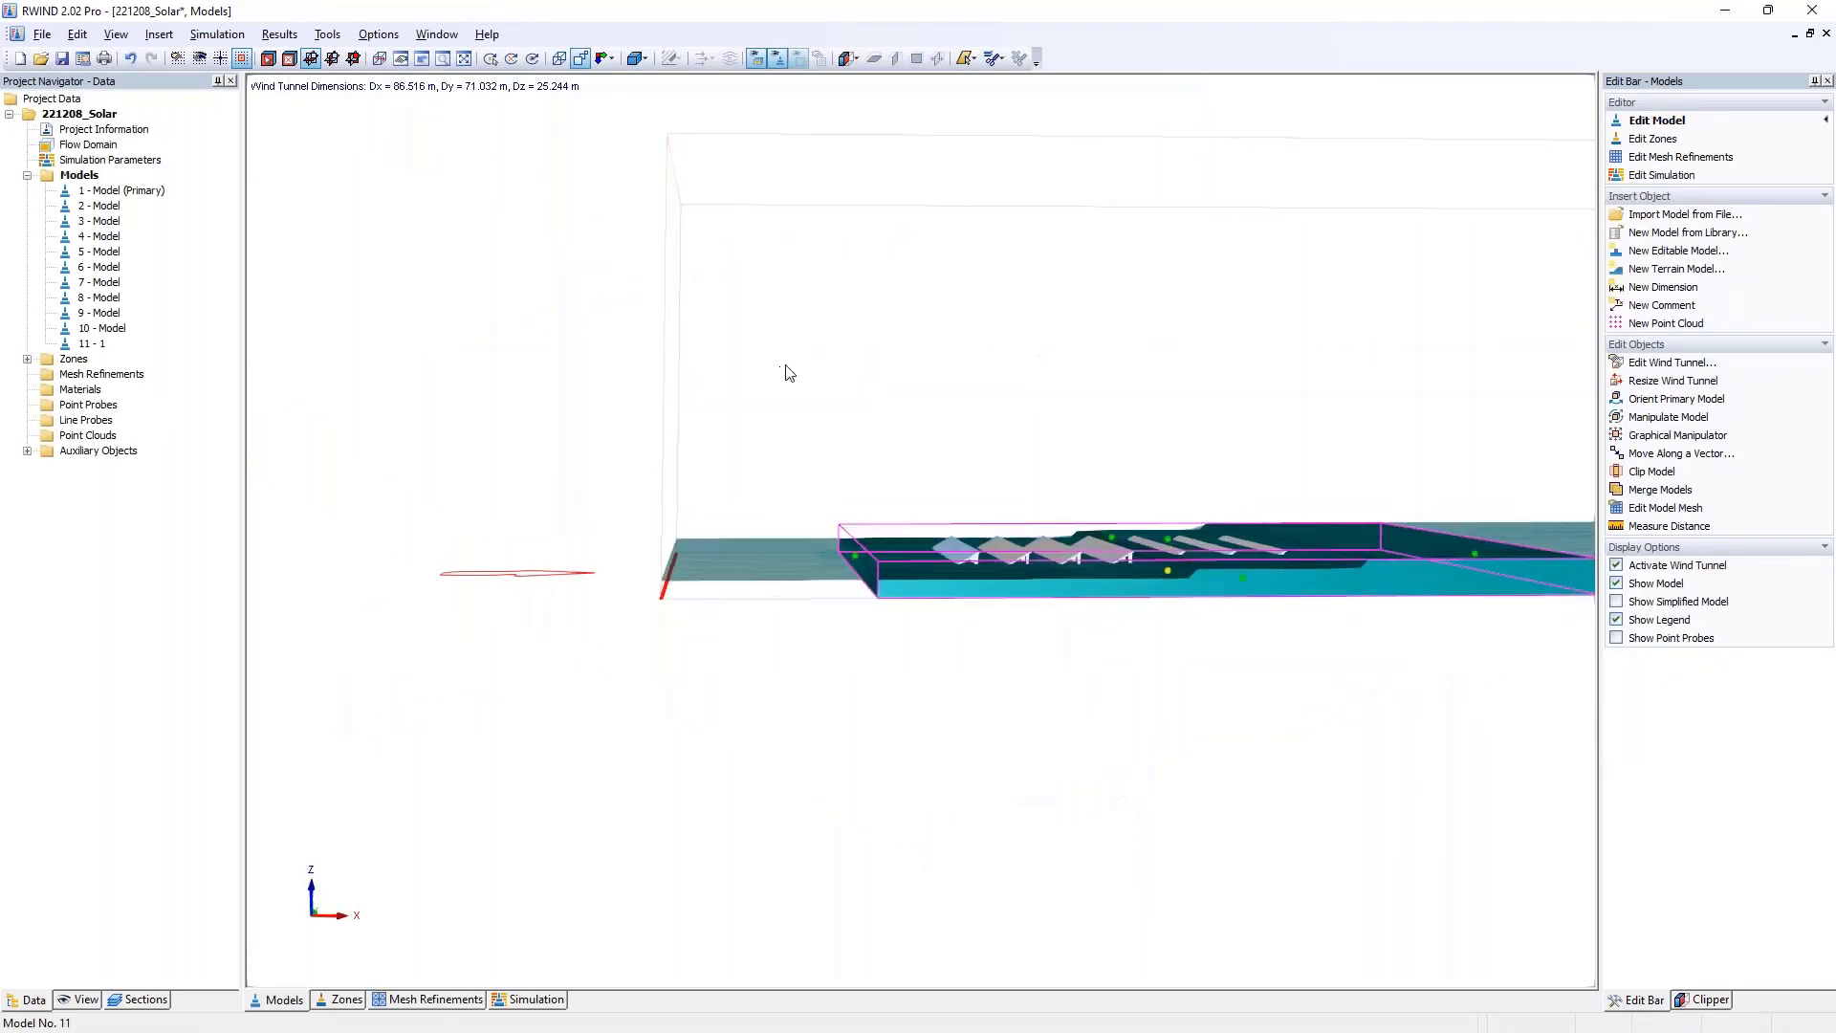
double_click(88, 145)
left_click(872, 603)
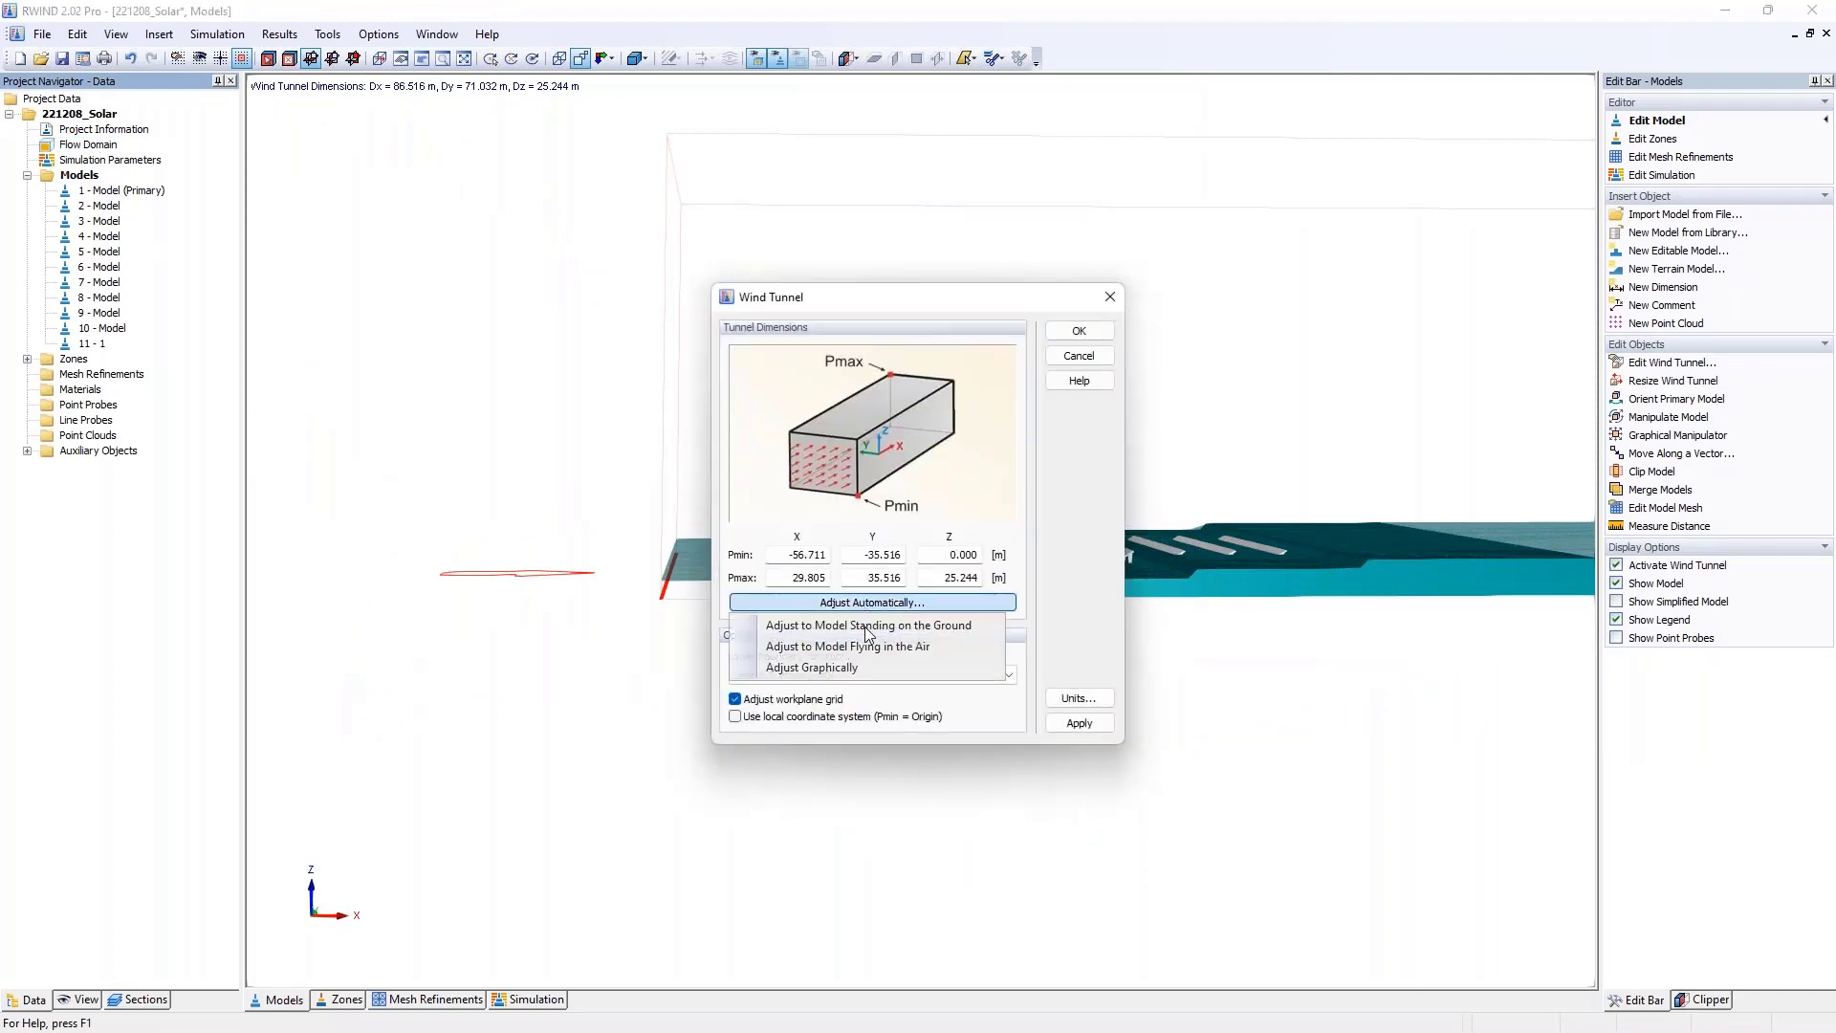
left_click(867, 633)
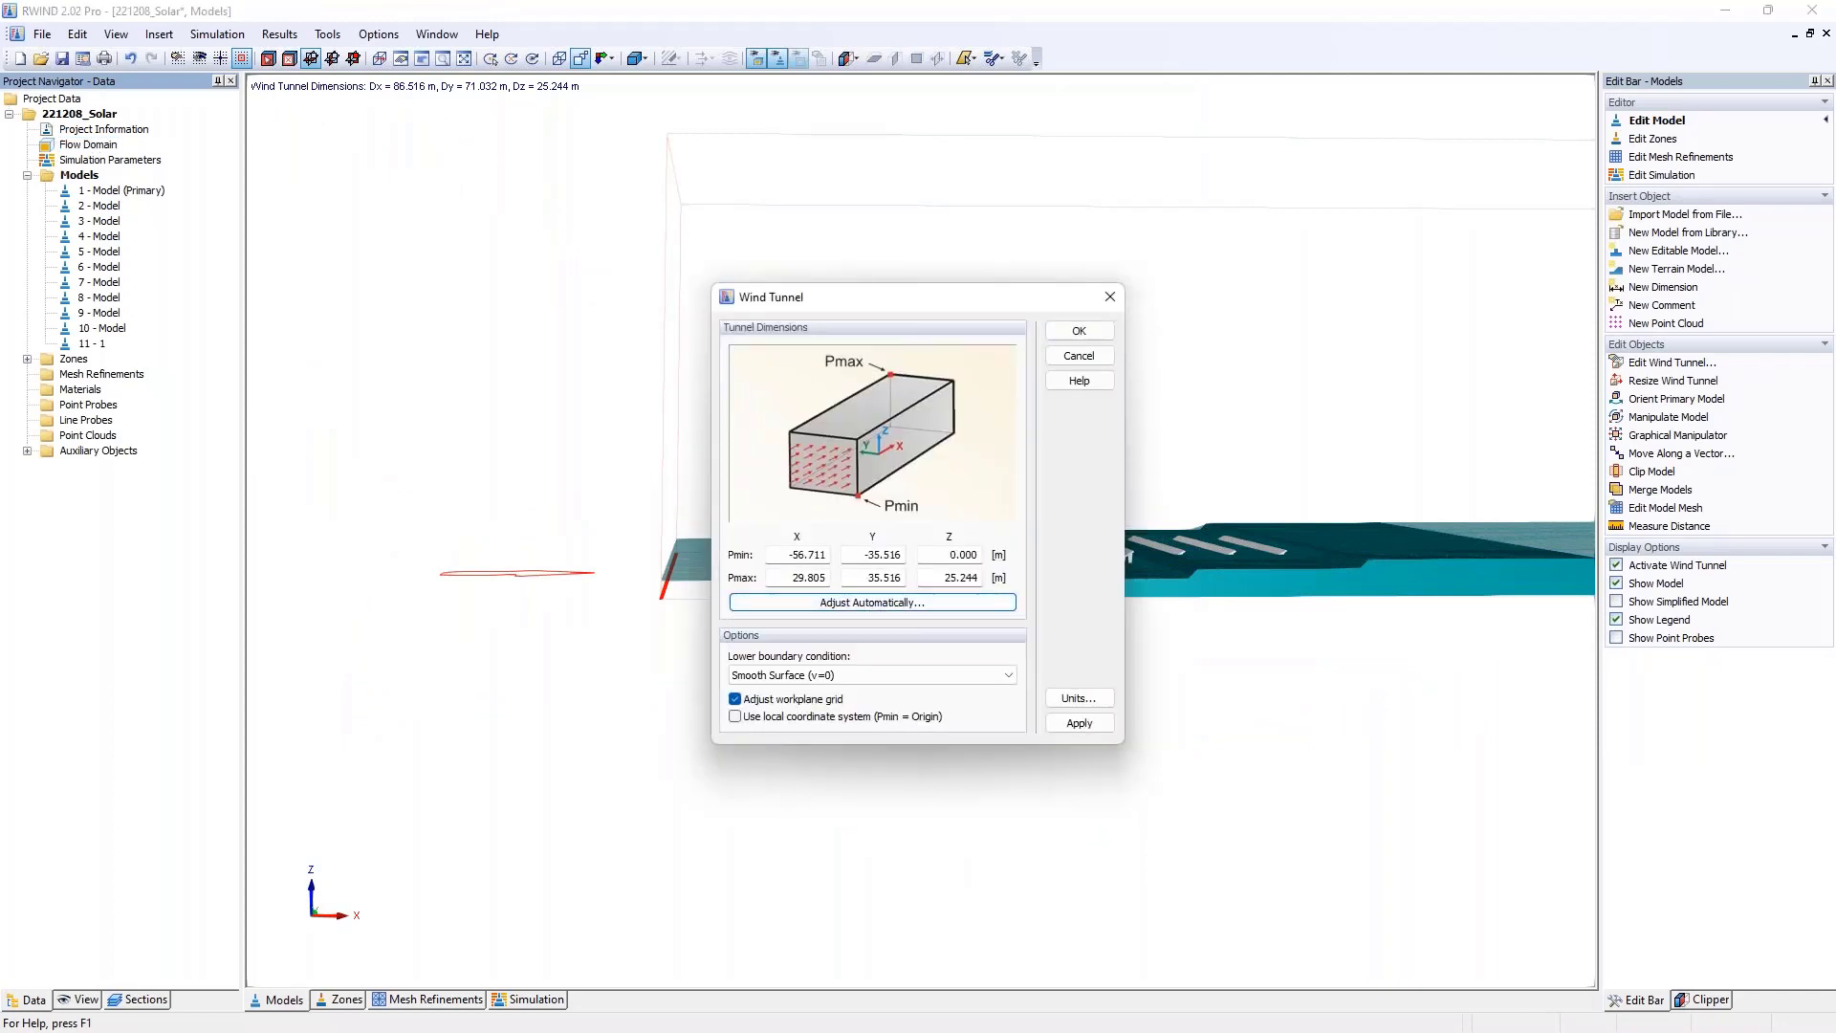
left_click(1079, 330)
- Move all ten solar panel rows without the terrain by dX 0, dY 0 and dZ 1 m, with 0 copies
scroll(1082, 459, "up", 5)
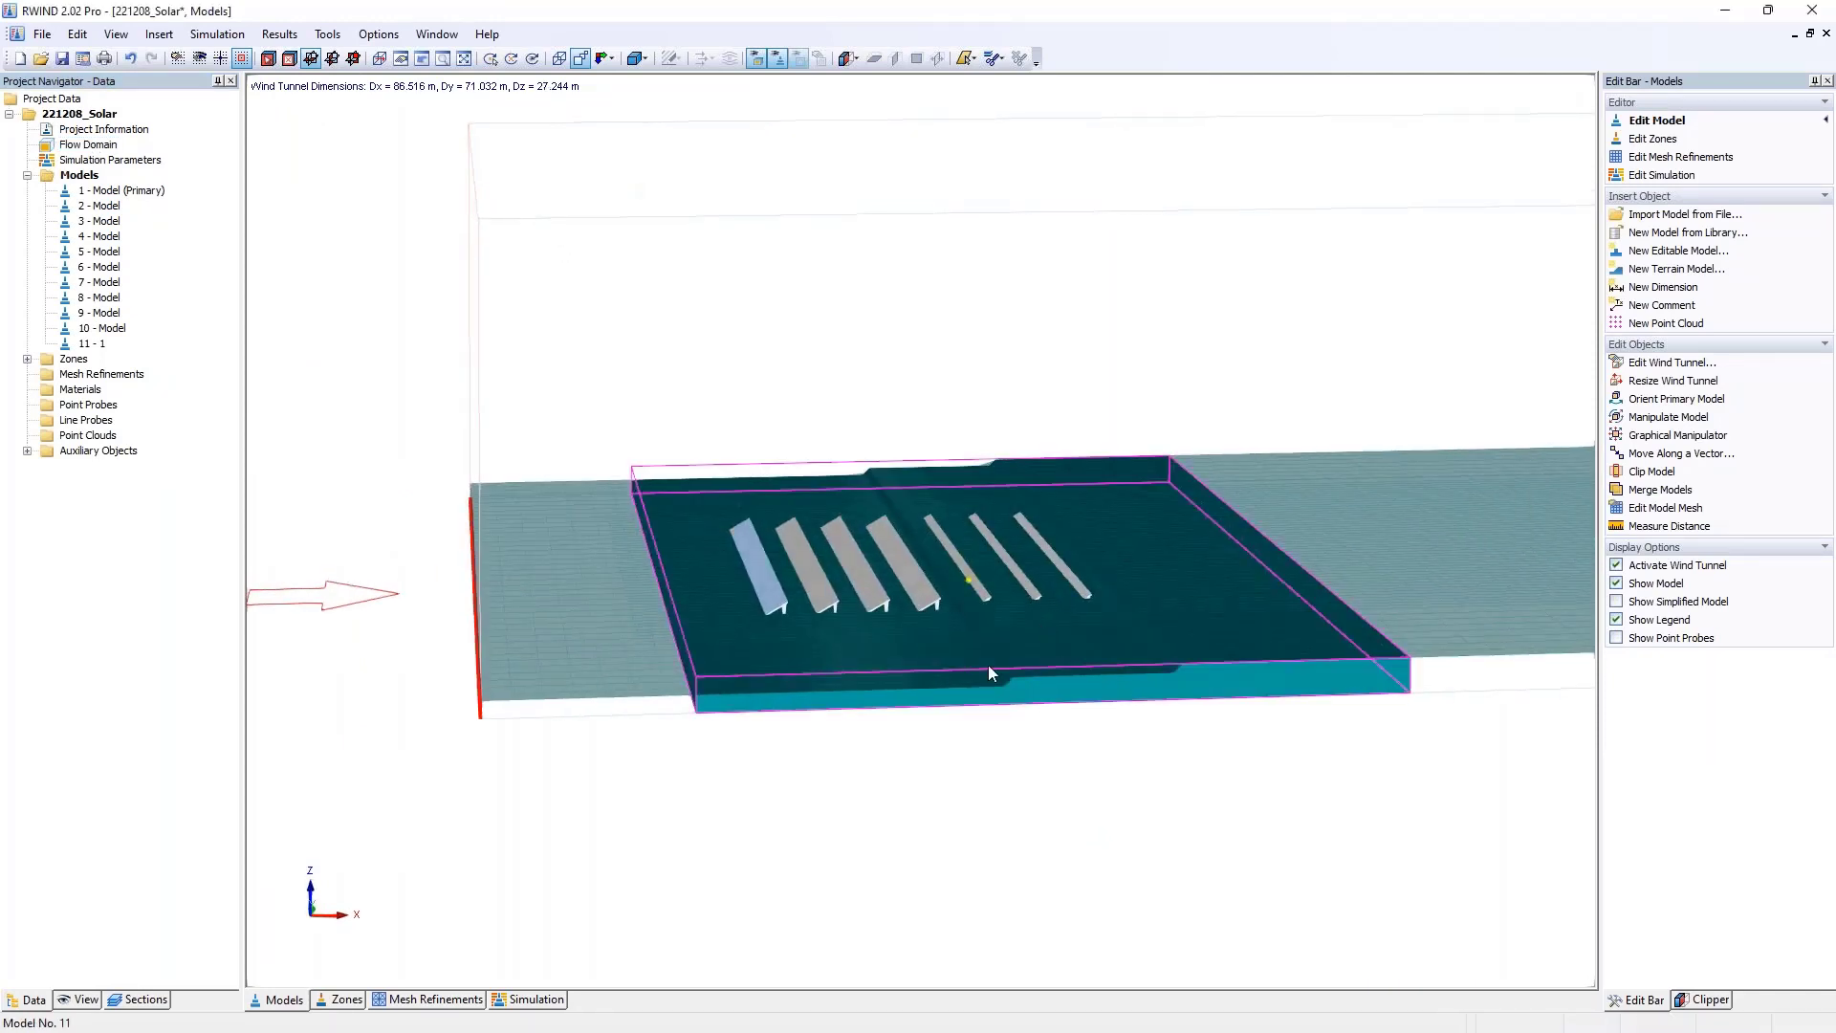
middle_click_drag(989, 669, 1061, 698, "ctrl")
left_click_drag(690, 344, 1365, 697)
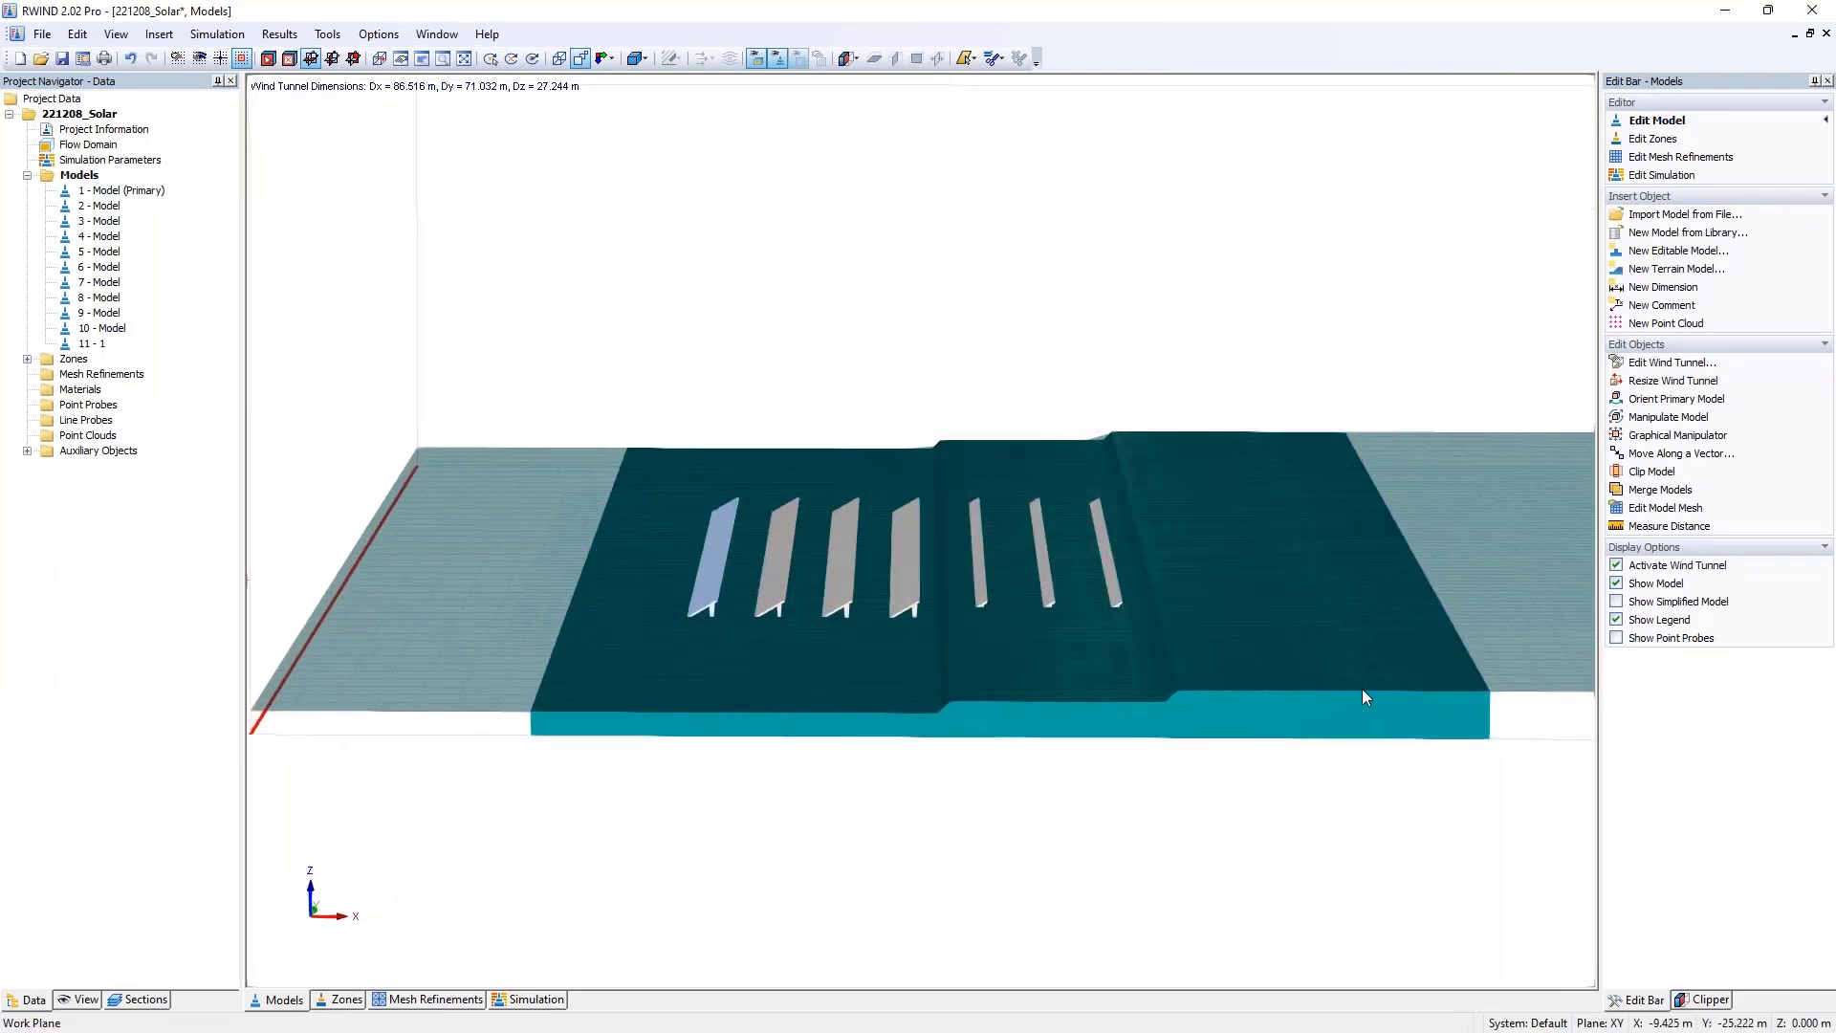
left_click_drag(671, 347, 1392, 710)
middle_click_drag(1221, 742, 1237, 697, "ctrl")
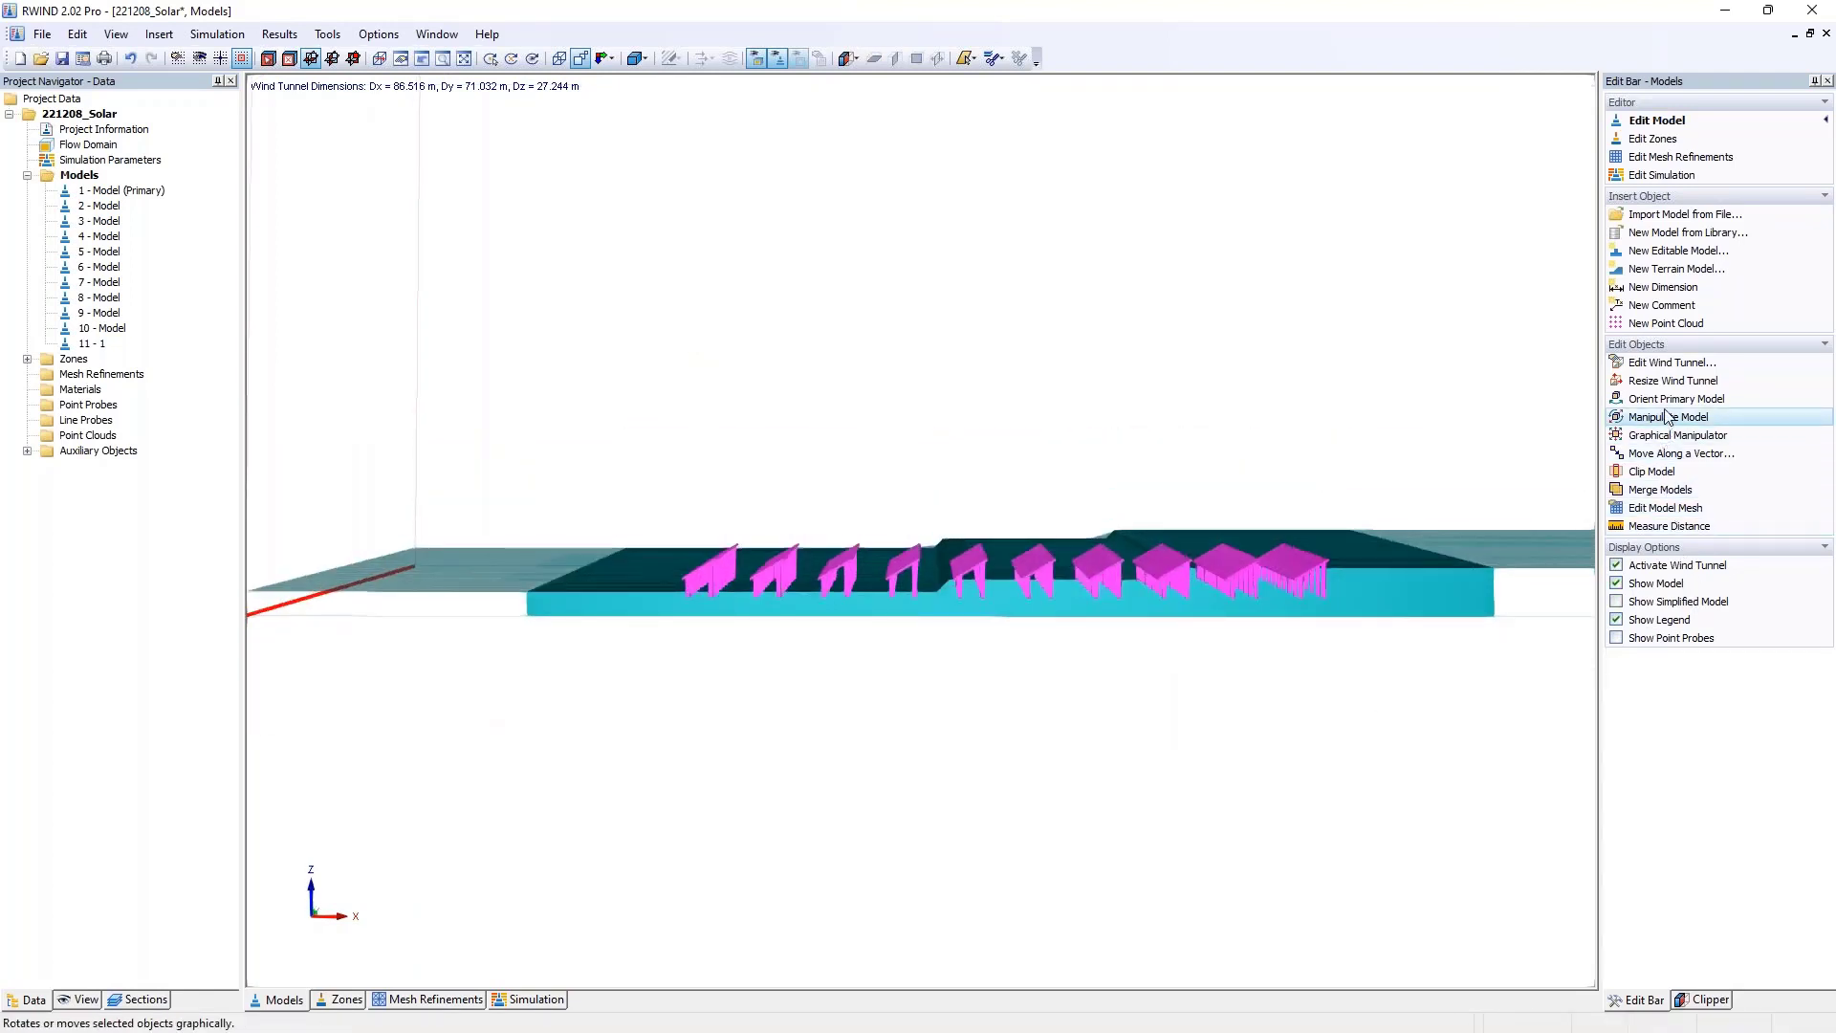
left_click(1675, 453)
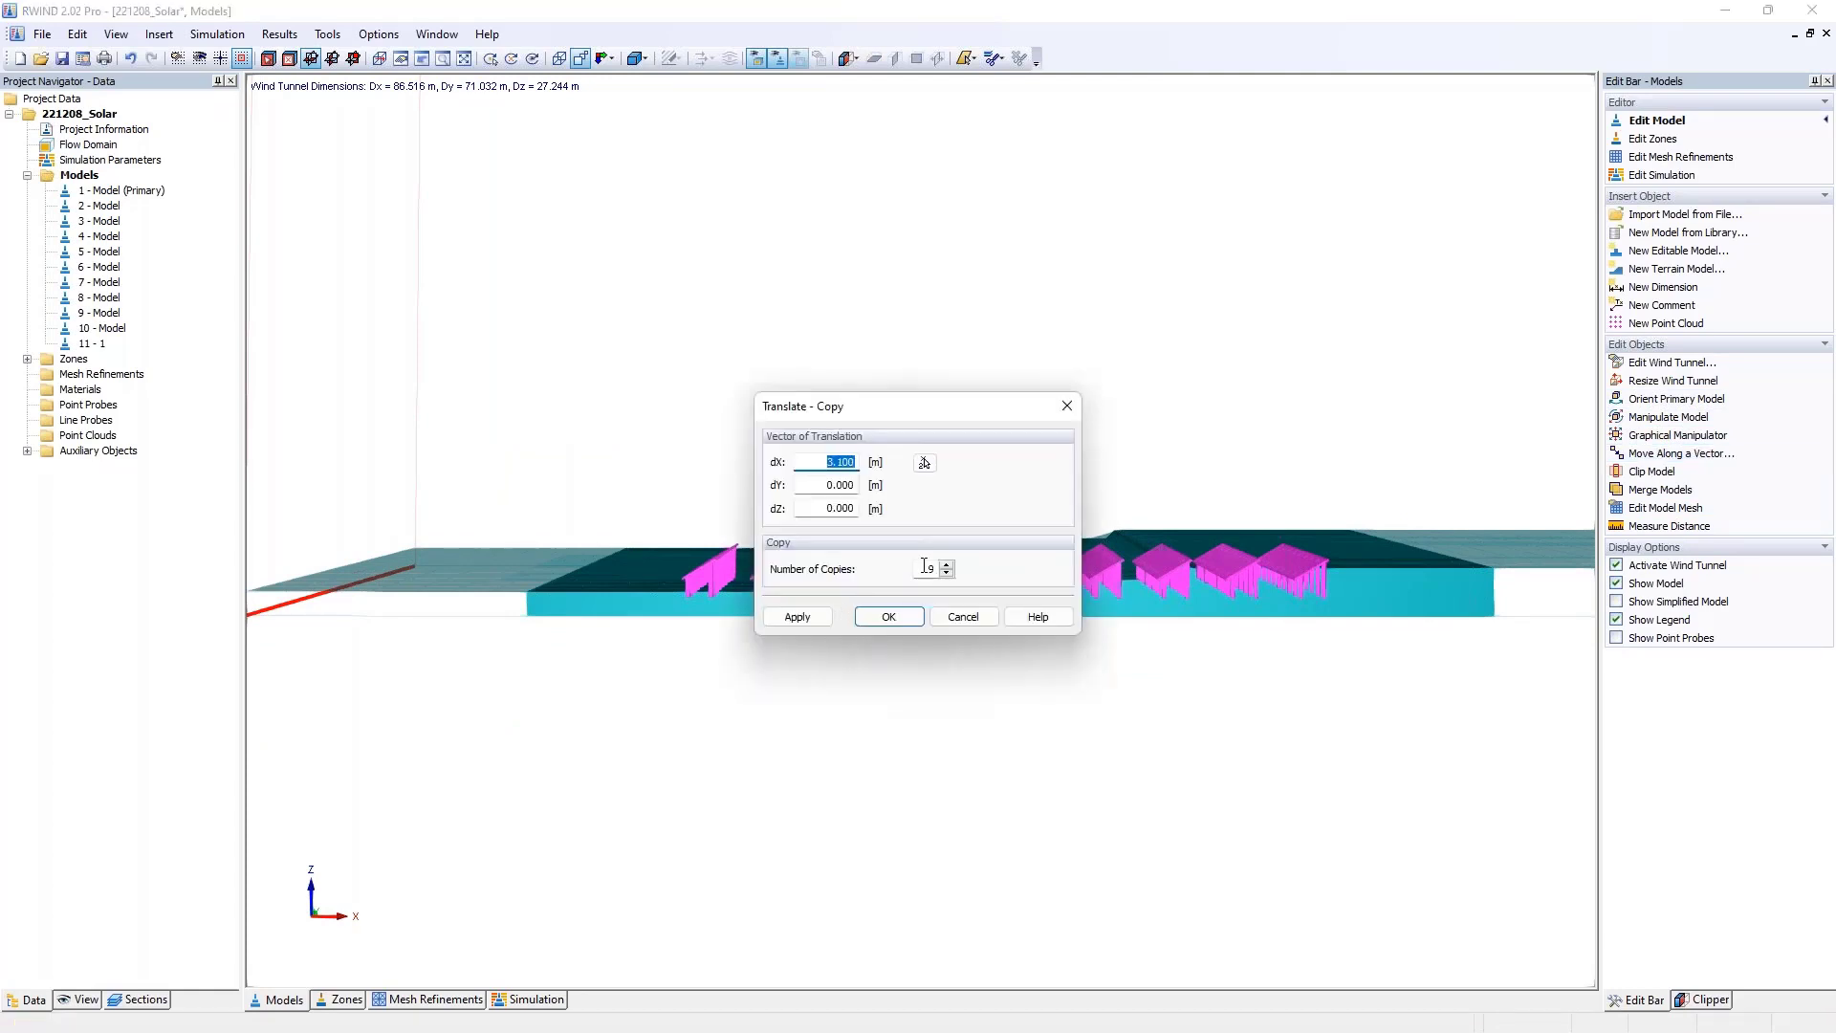
double_click(925, 566)
type("0")
double_click(815, 460)
type("0")
key("Tab")
key("Tab")
type("1")
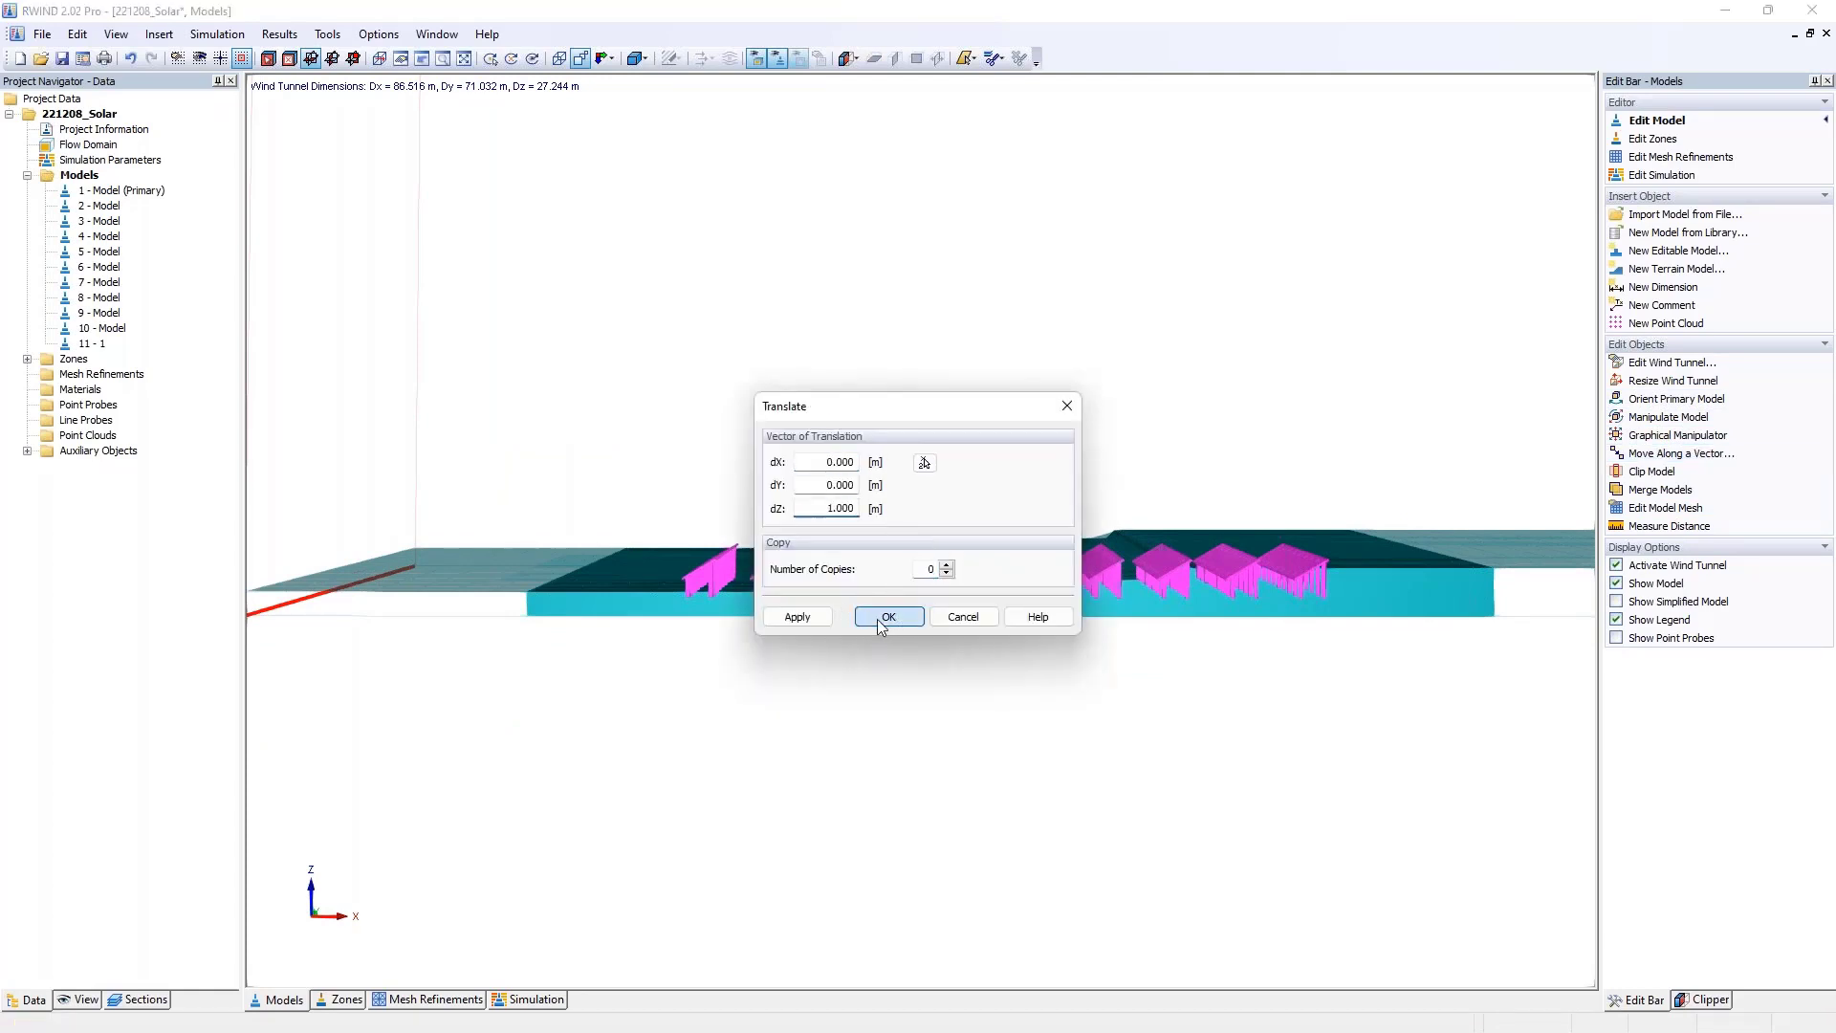
left_click(886, 616)
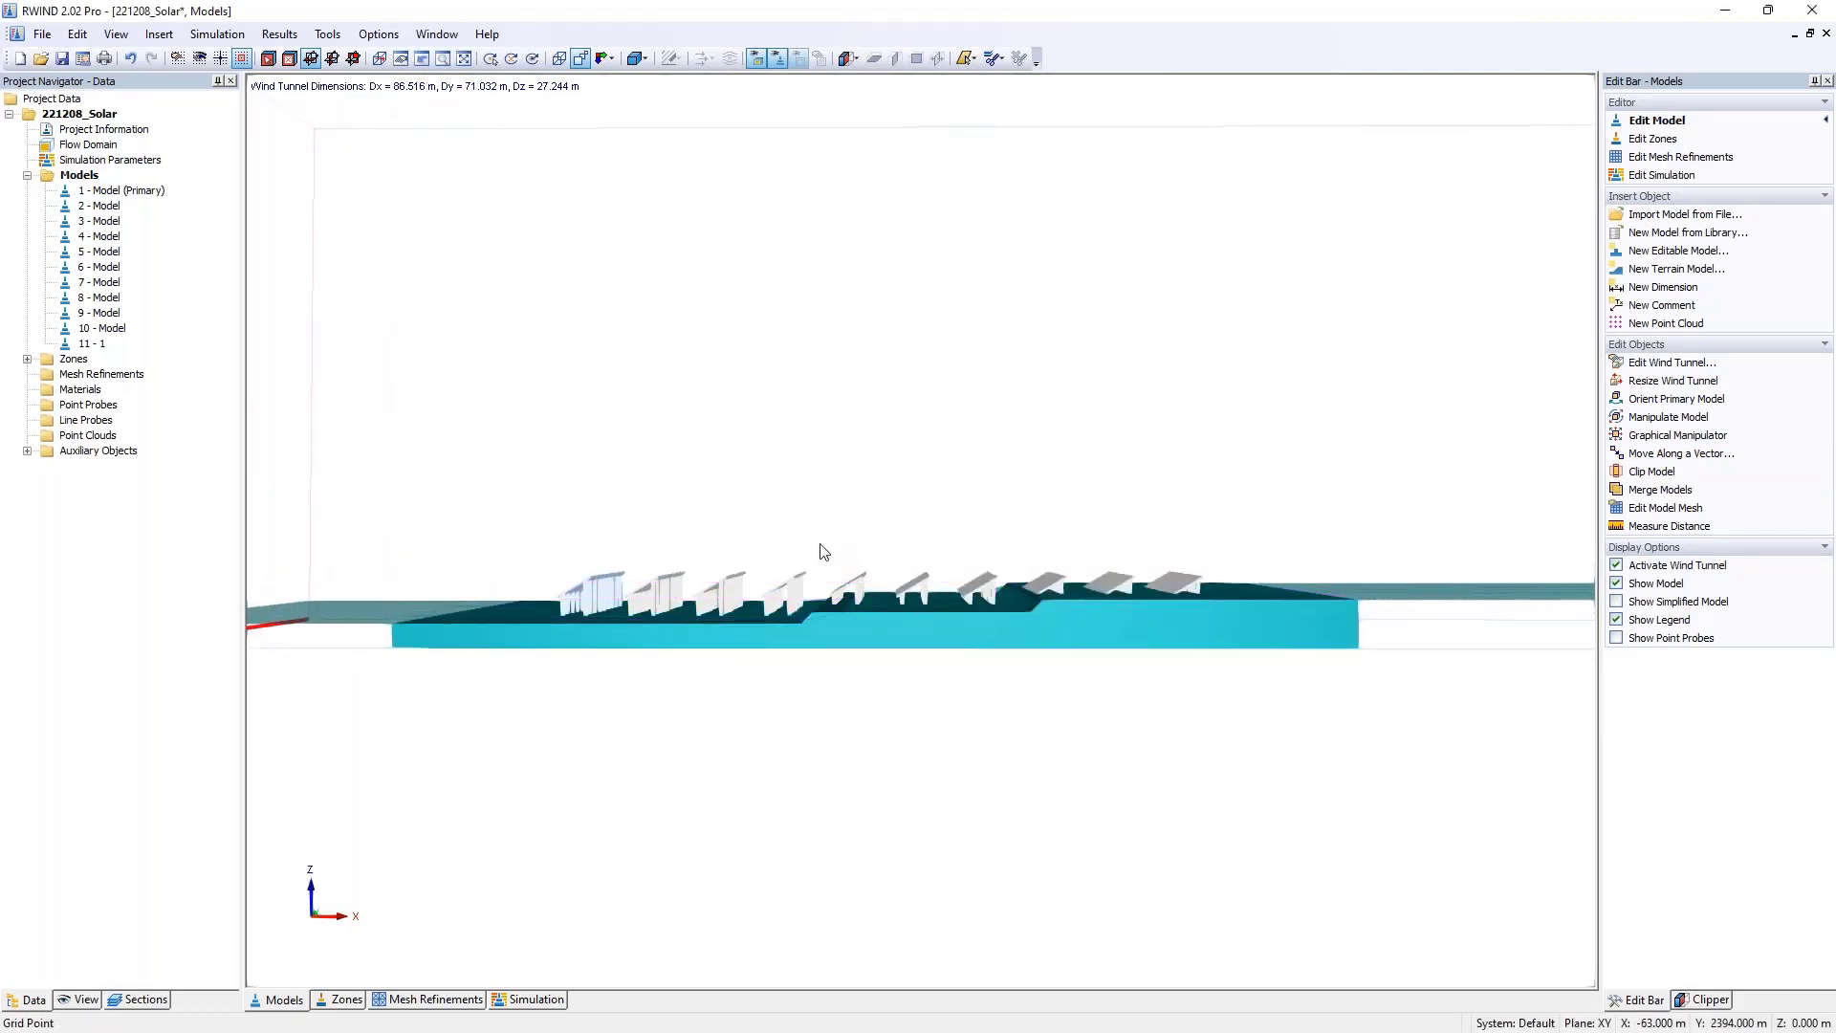
- Translate the six downwind solar panel rows by dX 0, dY 0 and dZ 0.5 m, with 0 copies
left_click_drag(825, 552, 1325, 632)
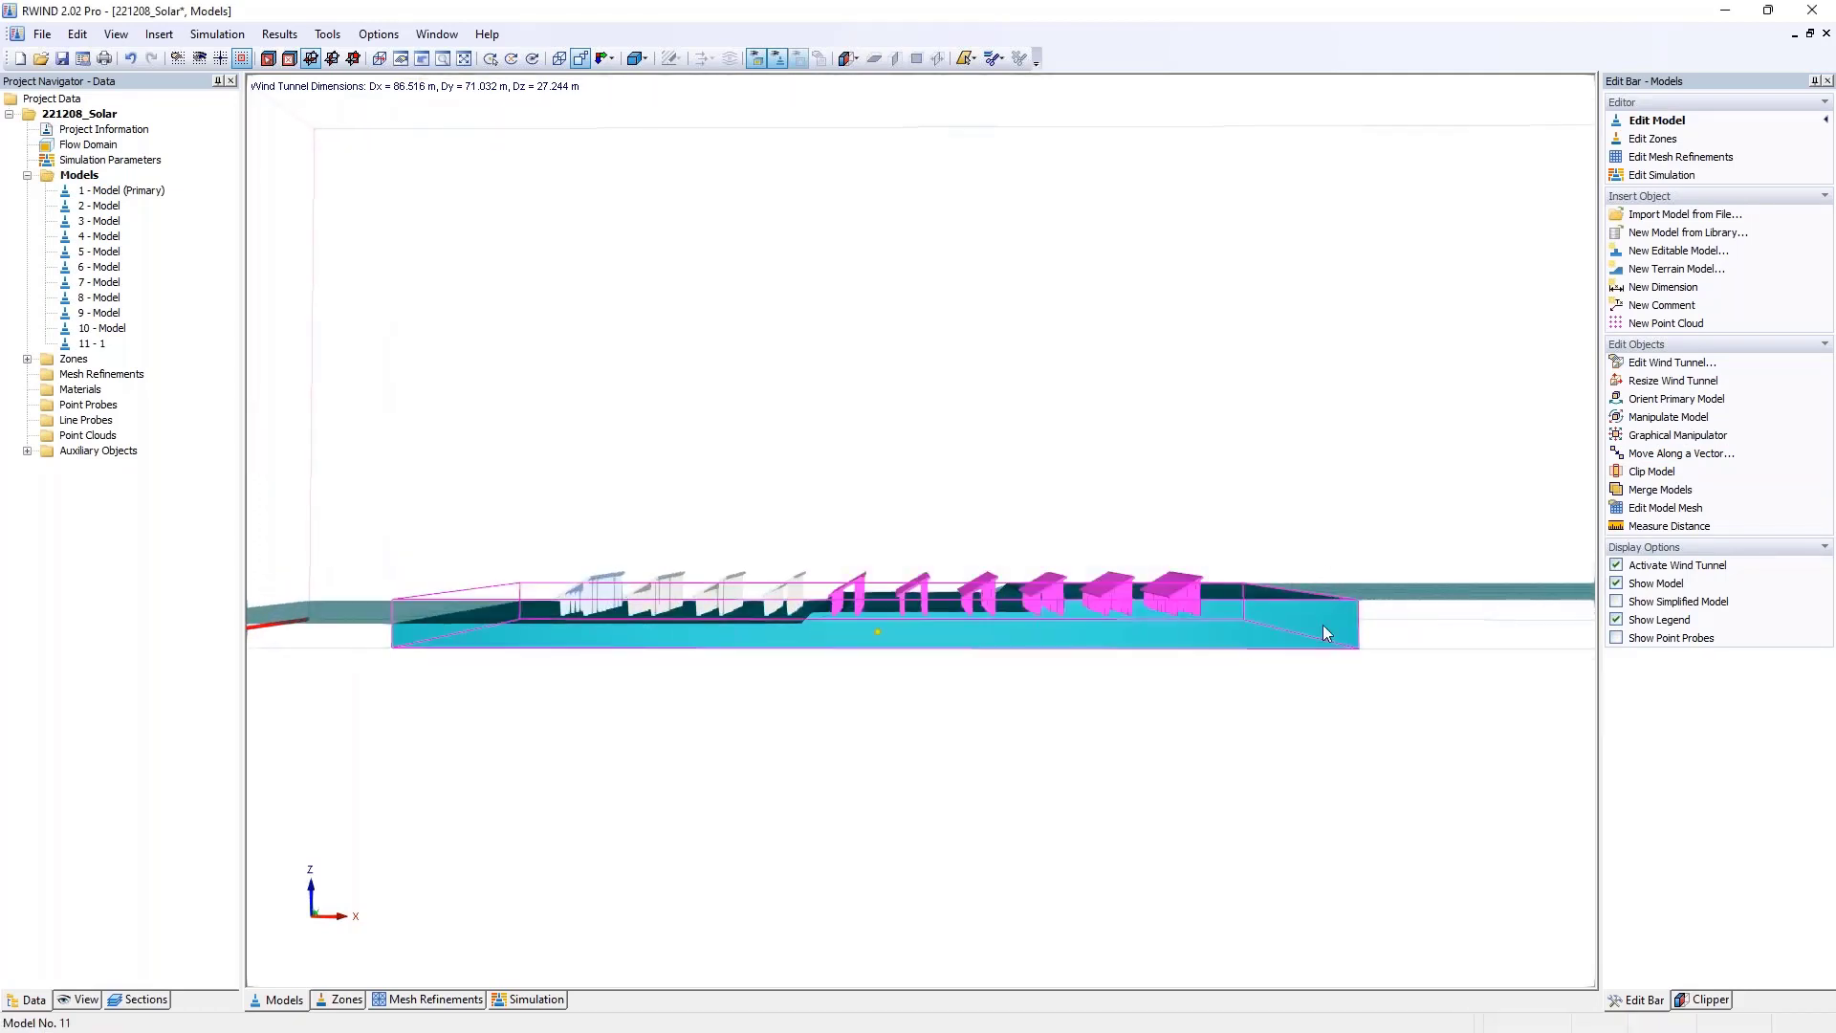
left_click(1680, 454)
left_click(872, 509)
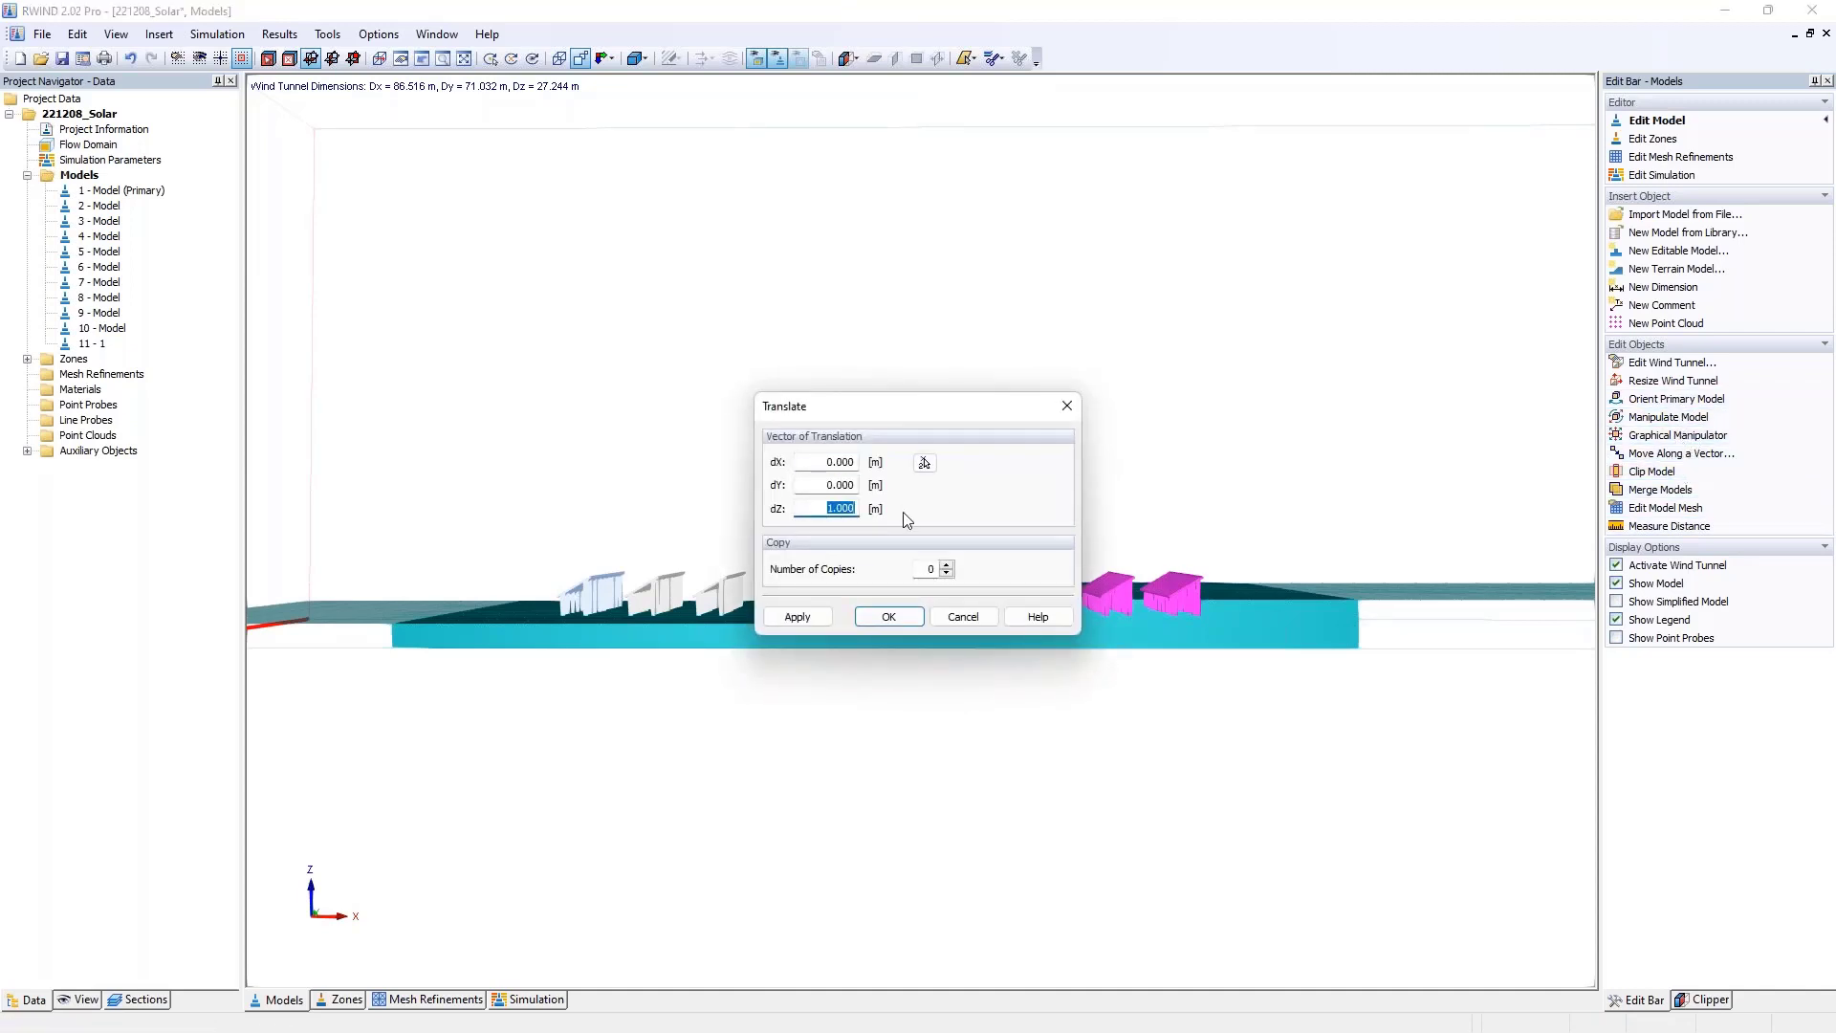
key("Return")
left_click(965, 566)
left_click(888, 616)
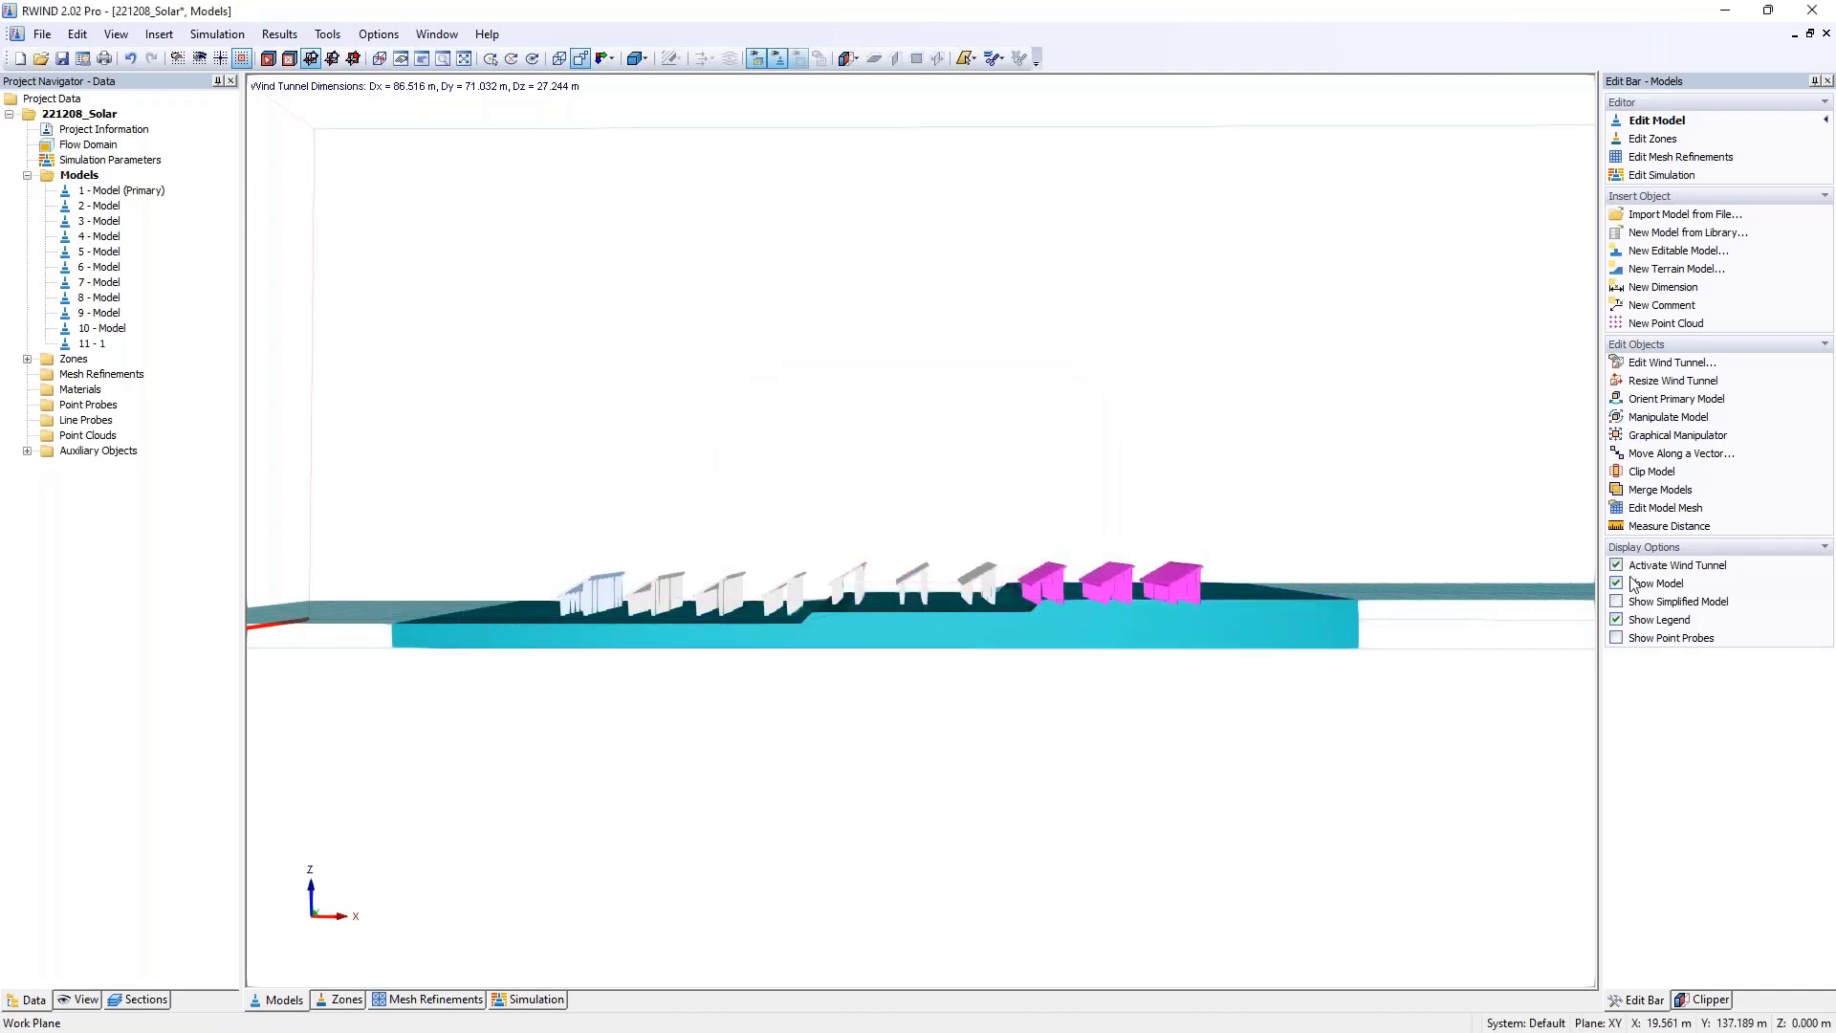
- Translate the last three downwind panel rows by another 0.5 m in Z, placing them on the highest terrain level
left_click(1680, 454)
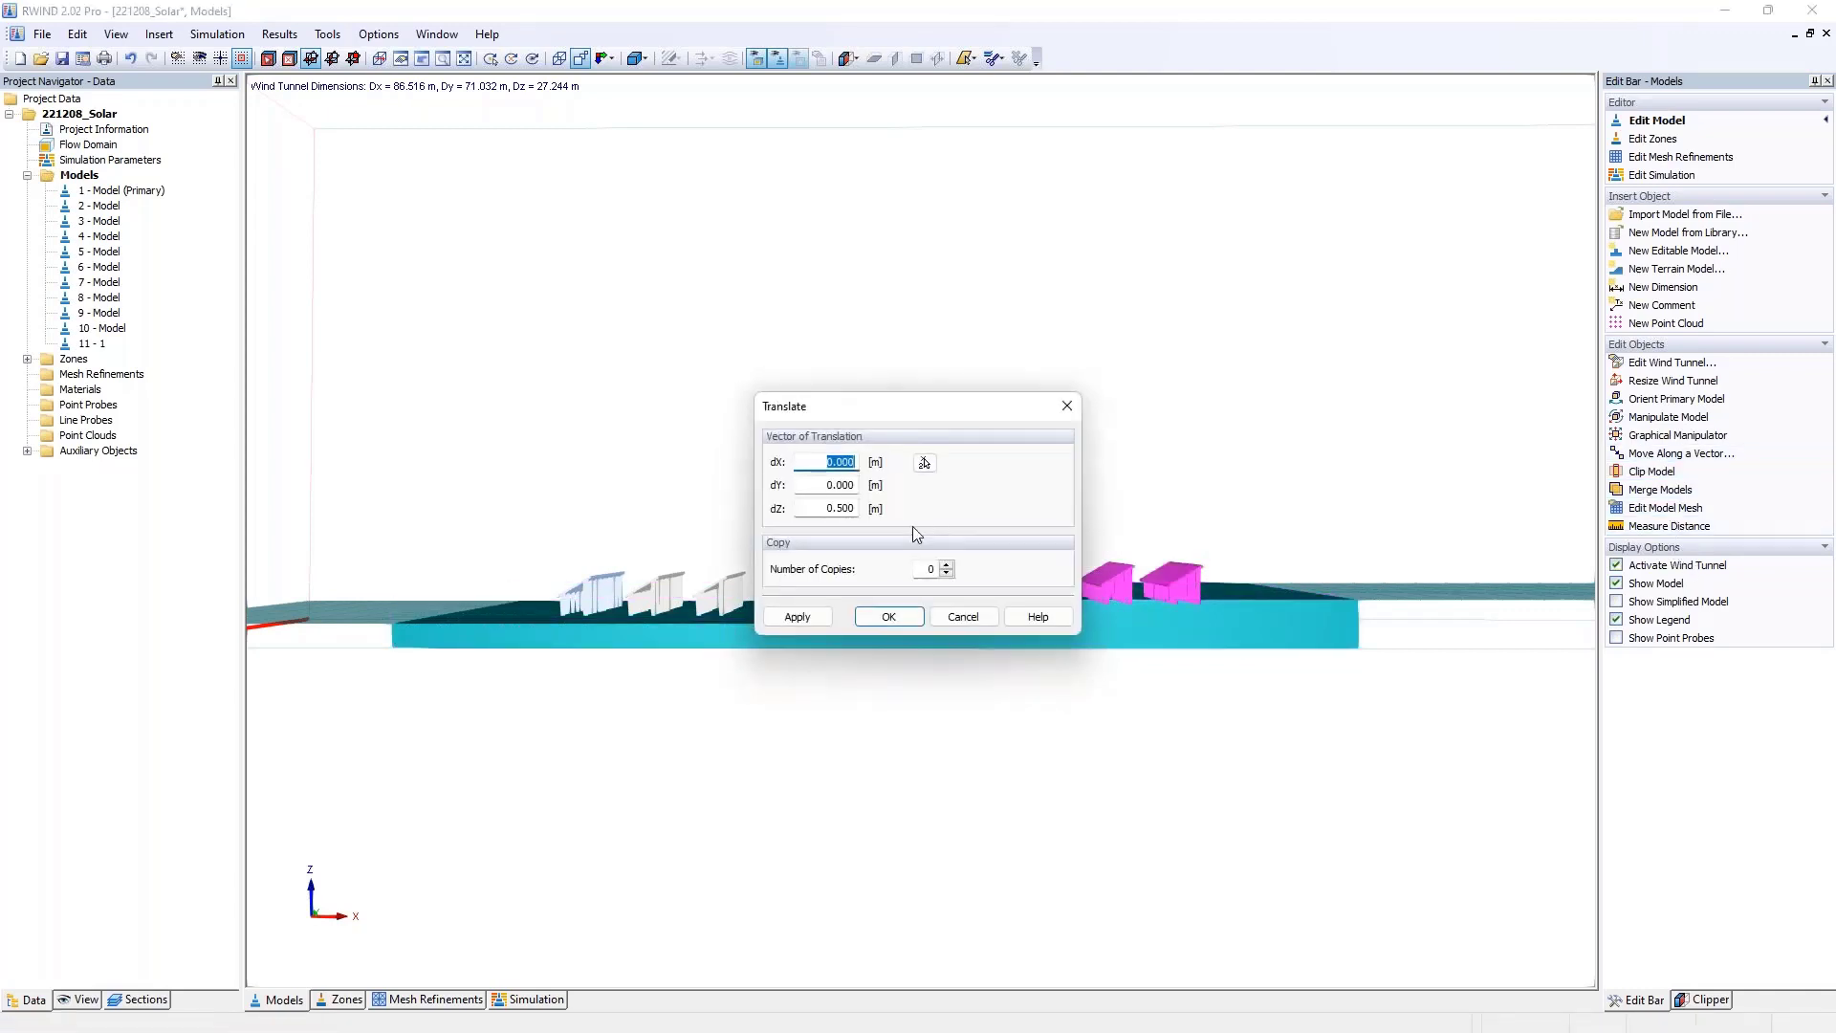
left_click(888, 616)
middle_click_drag(689, 451, 1070, 588, "ctrl")
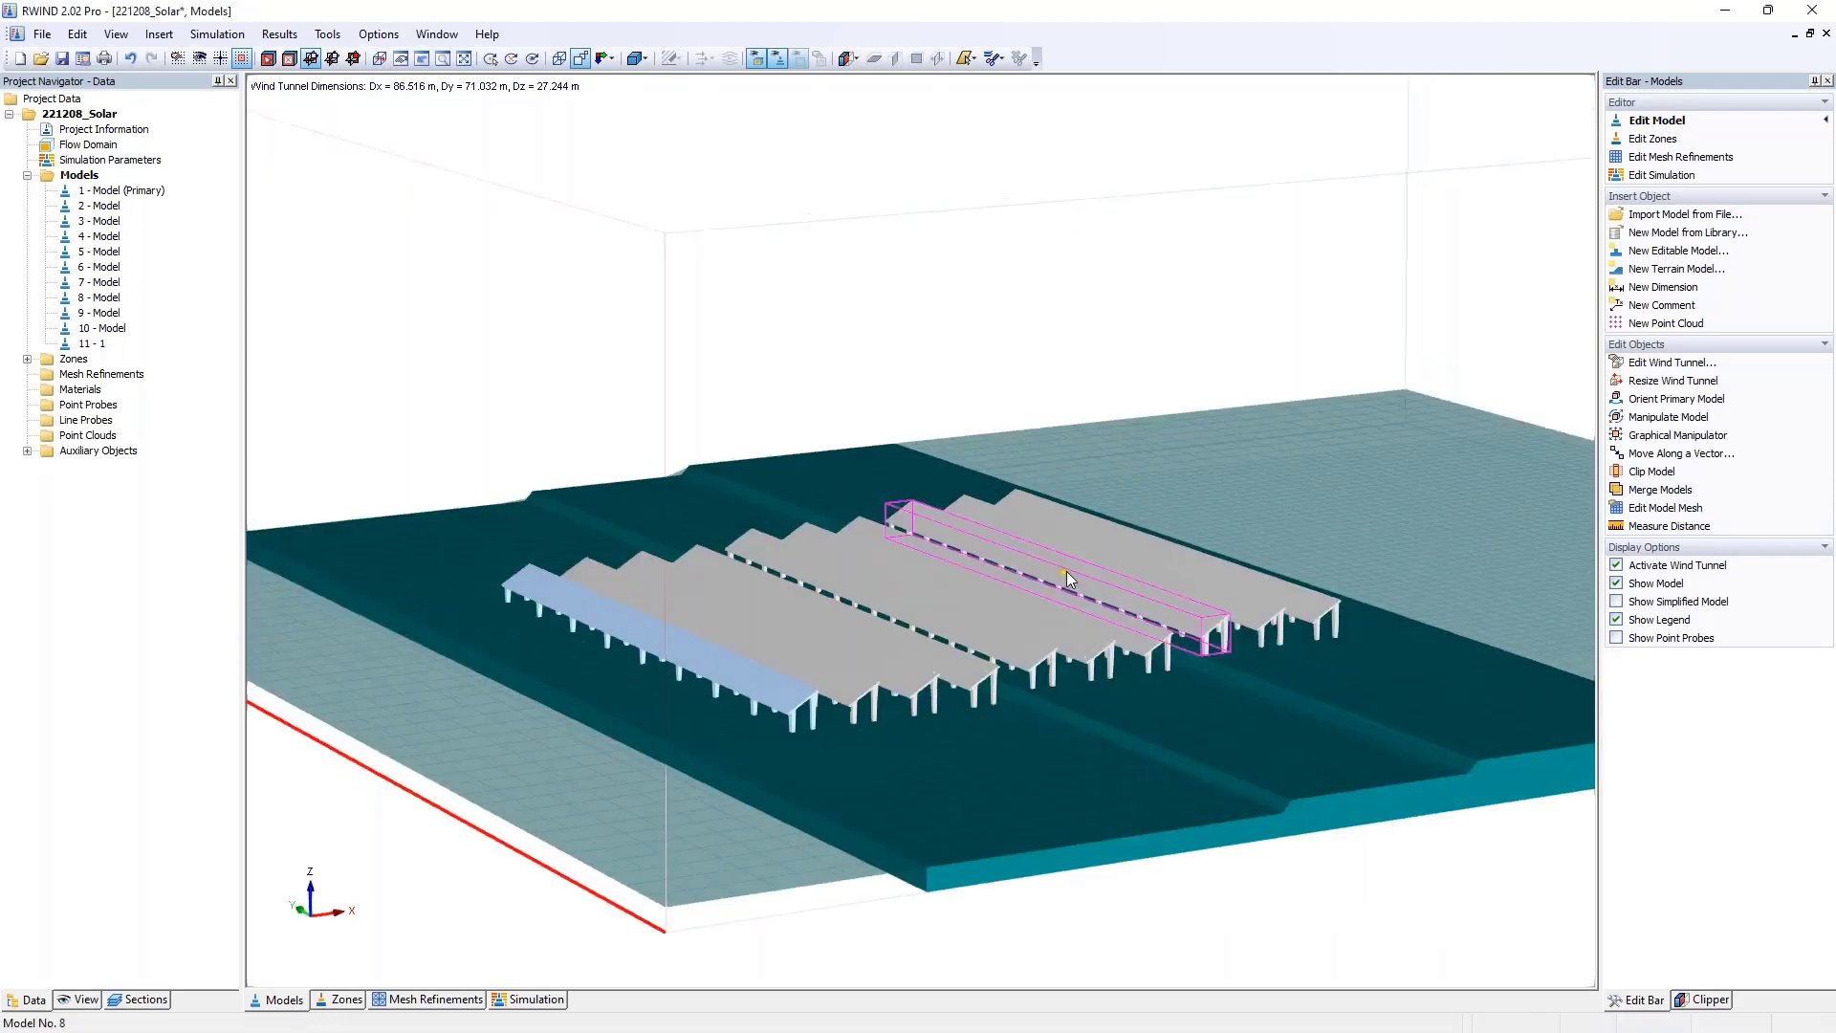
middle_click_drag(1195, 636, 918, 617, "ctrl")
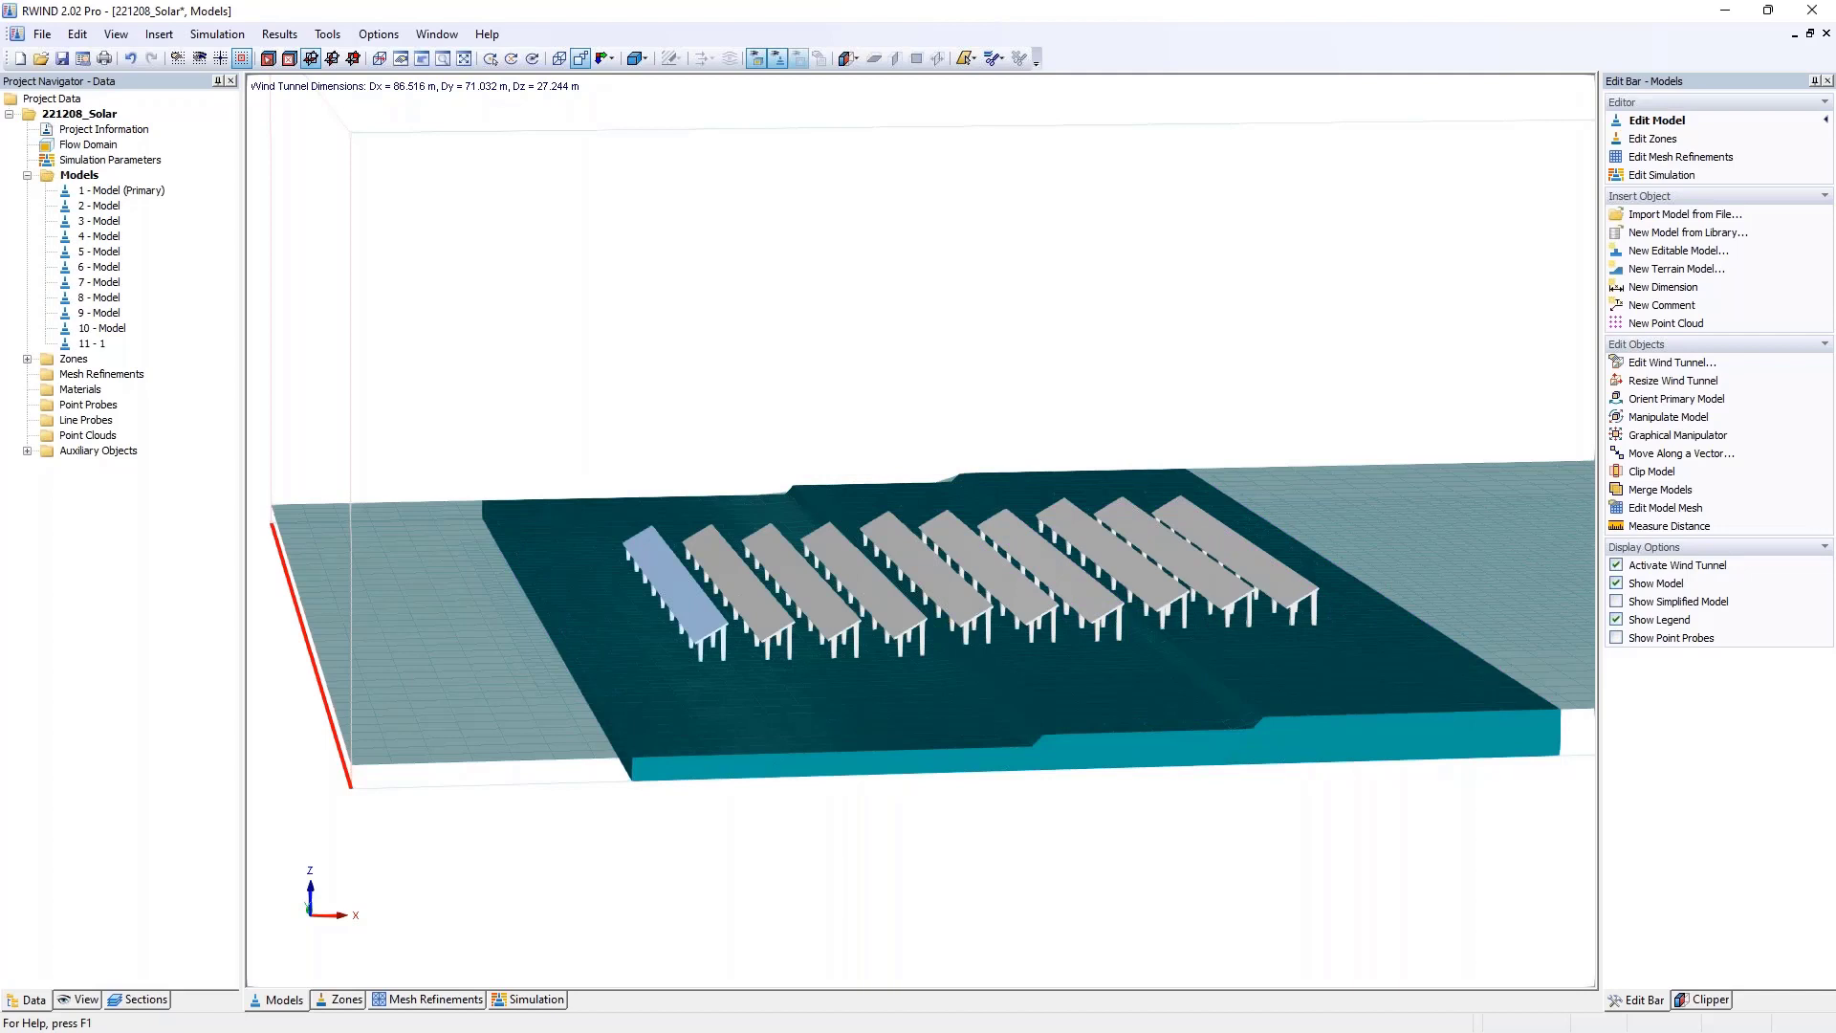
- Open the calculated project 11-1.1_ModEditor-Q2_withT and examine the surface pressures and drag forces on the rows over the stepped terrain
left_click(40, 59)
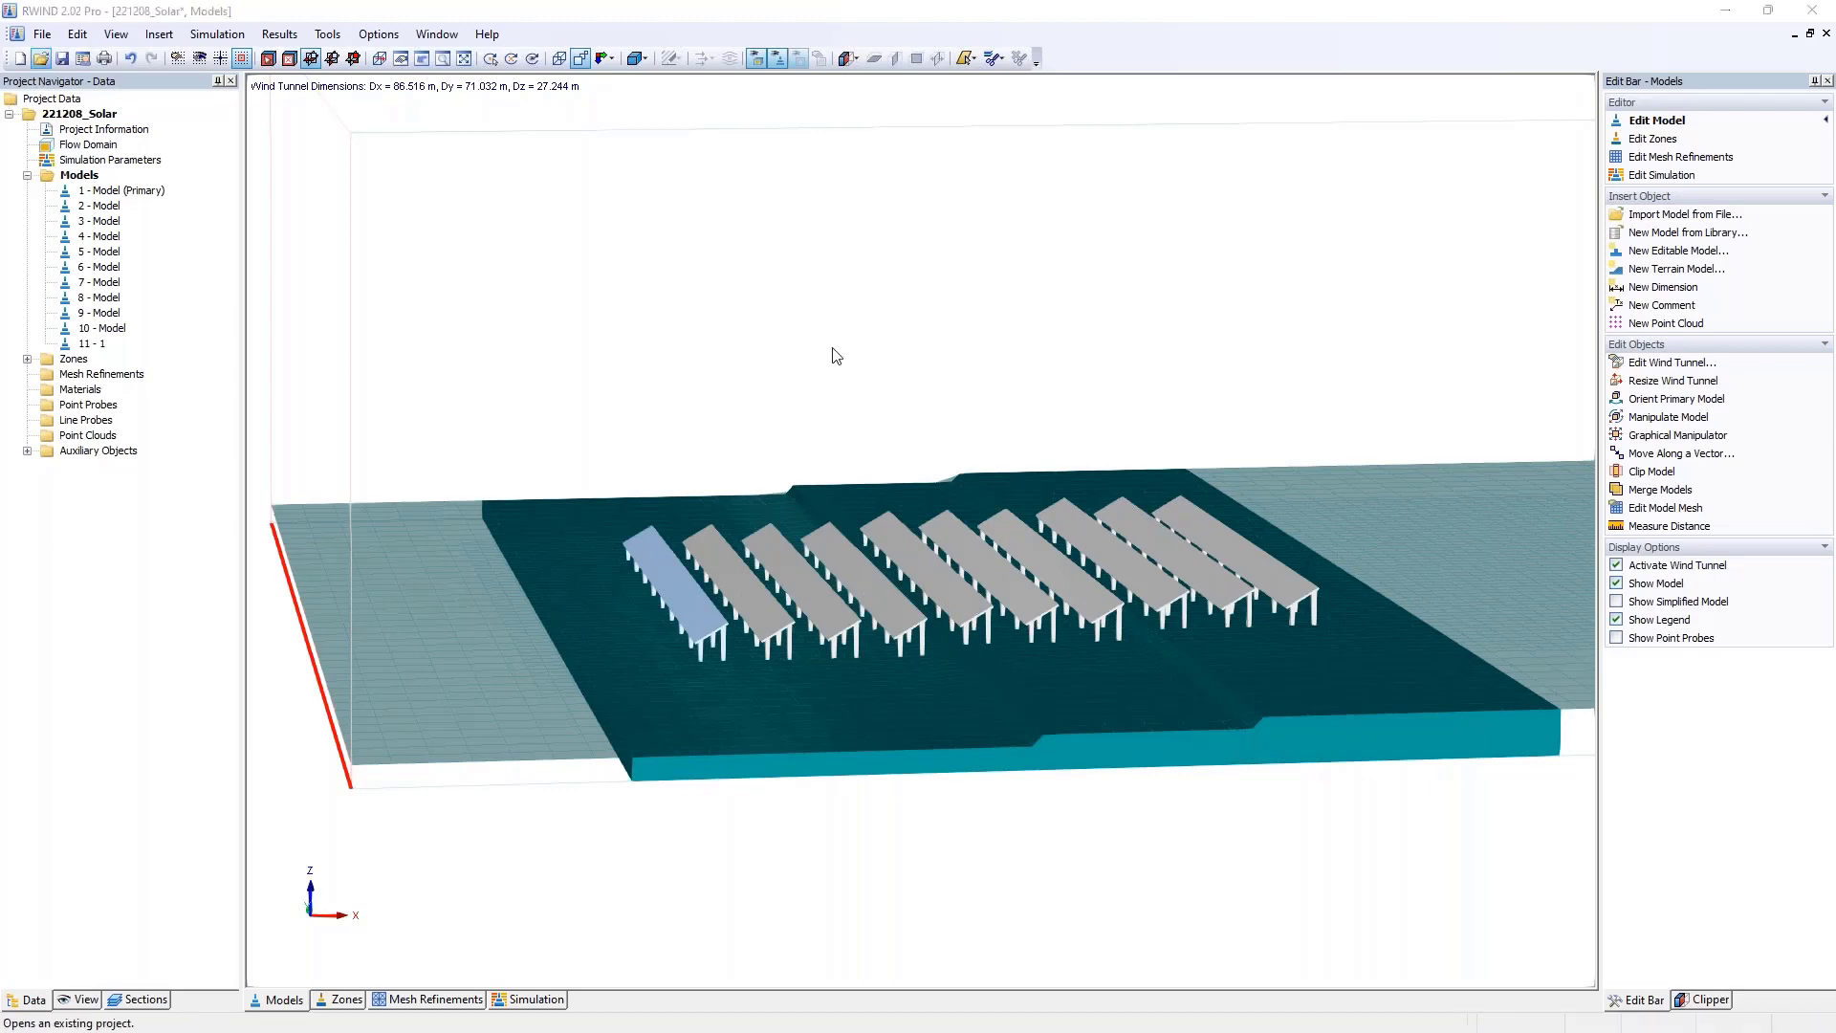
double_click(1042, 783)
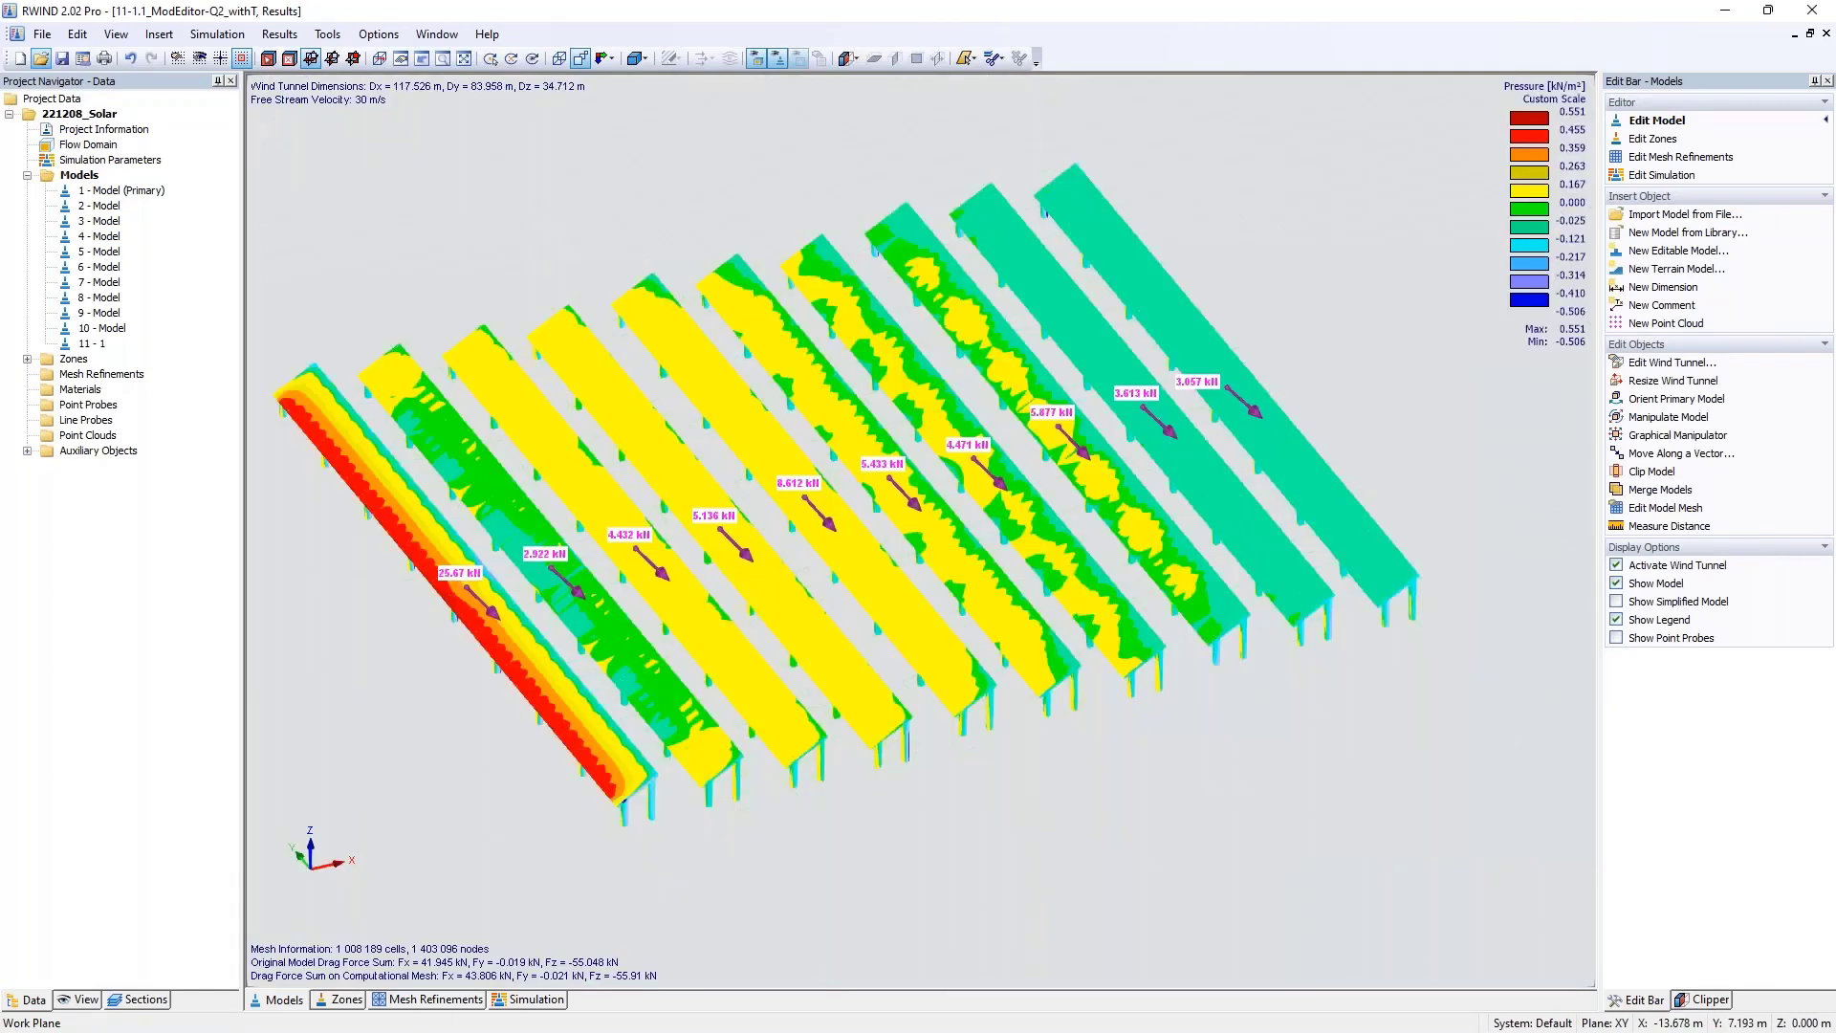
key("ctrl+2")
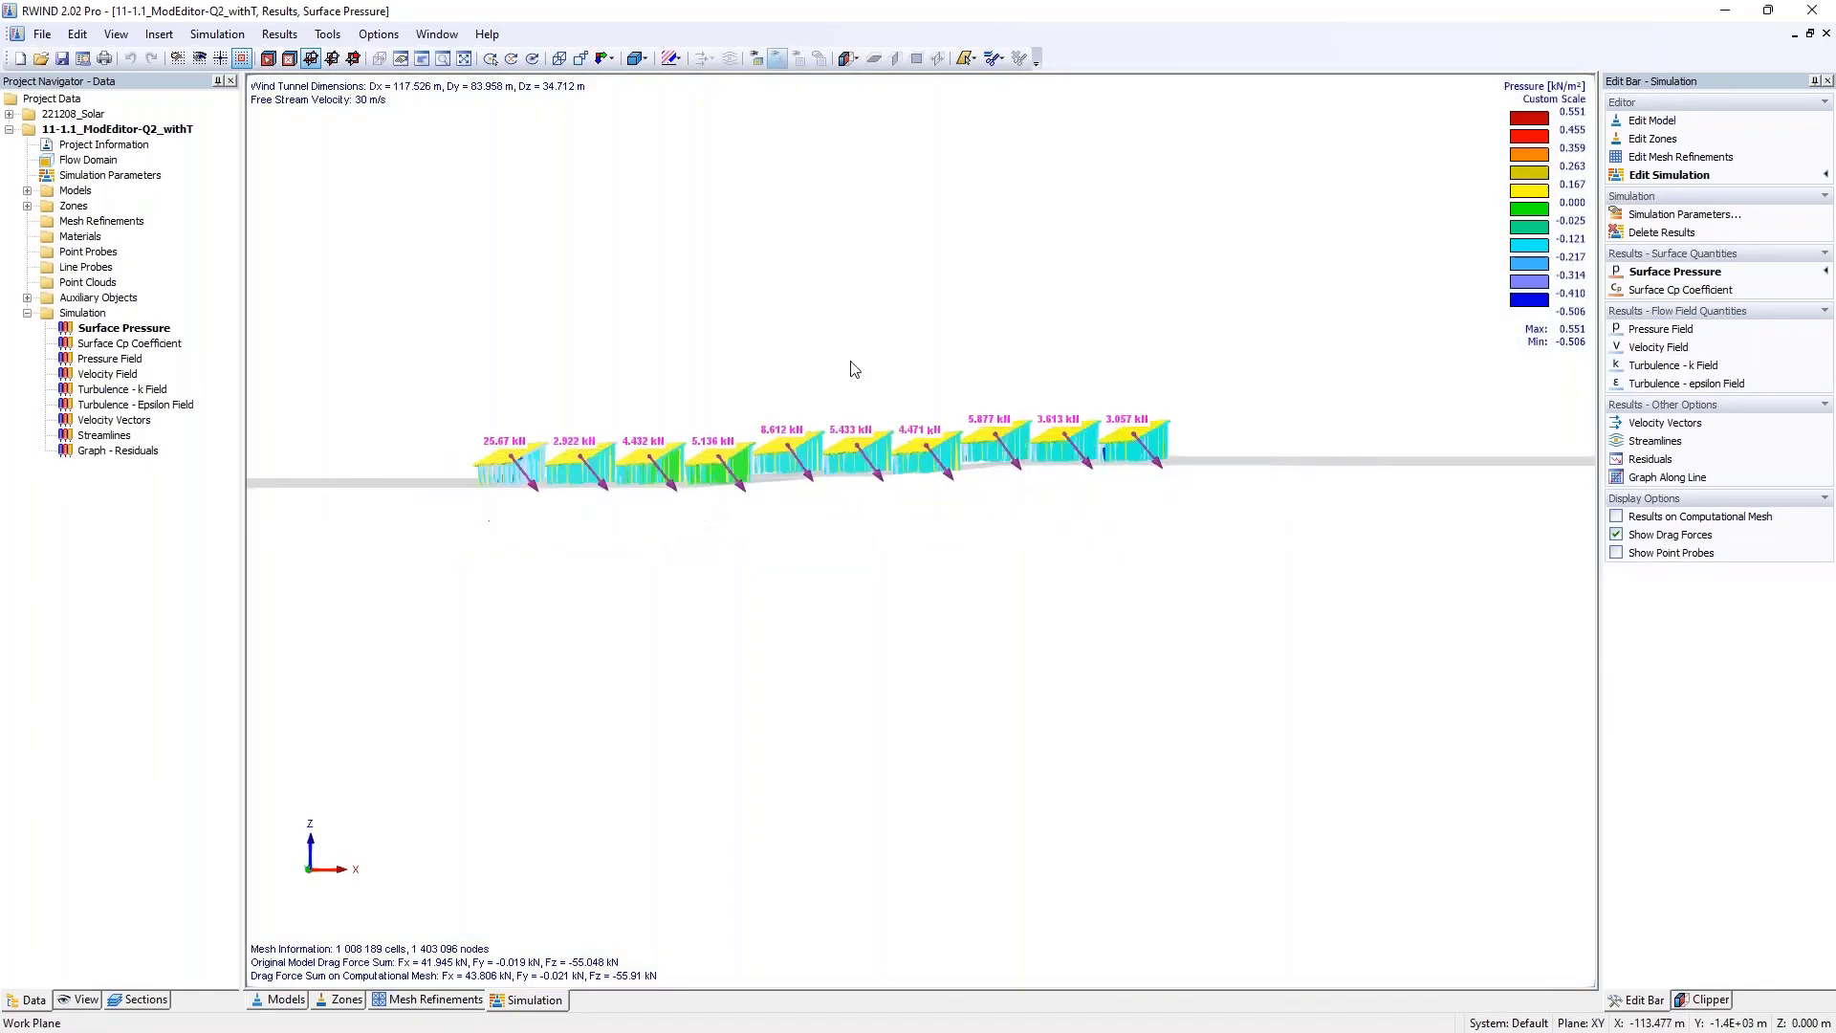
middle_click_drag(852, 369, 662, 467)
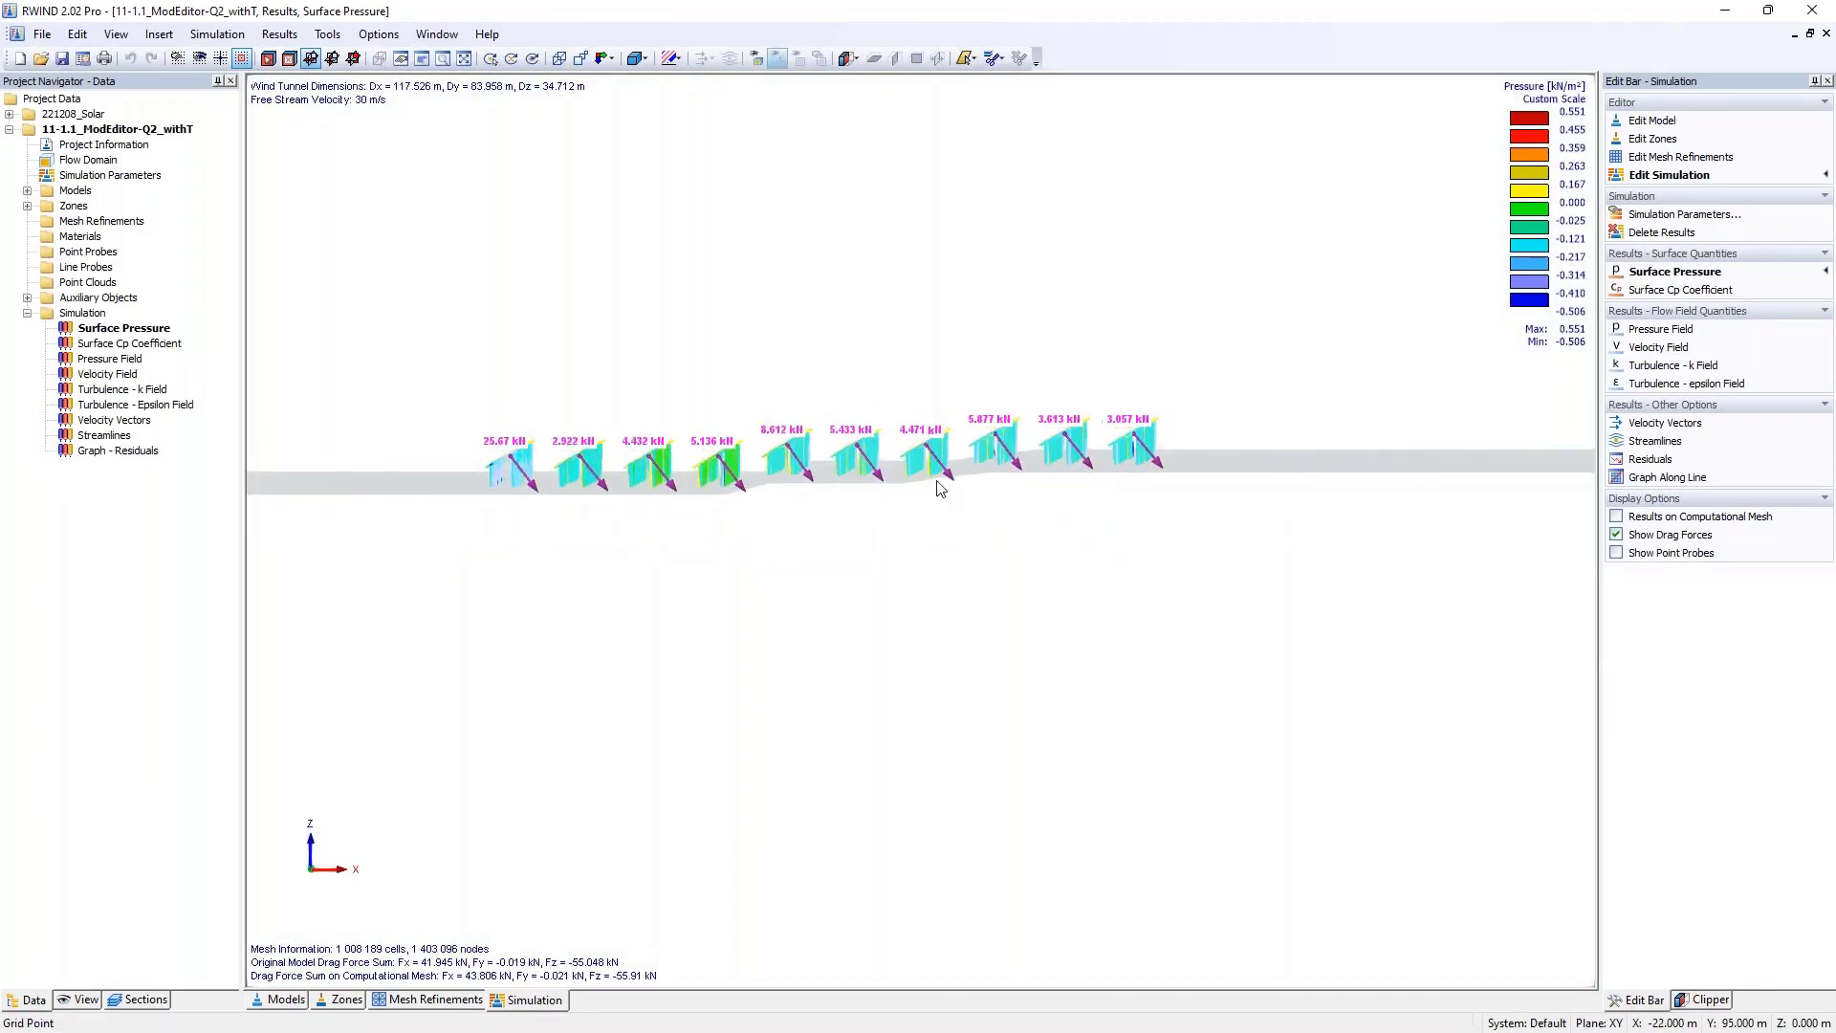
middle_click_drag(473, 409, 842, 613, "ctrl")
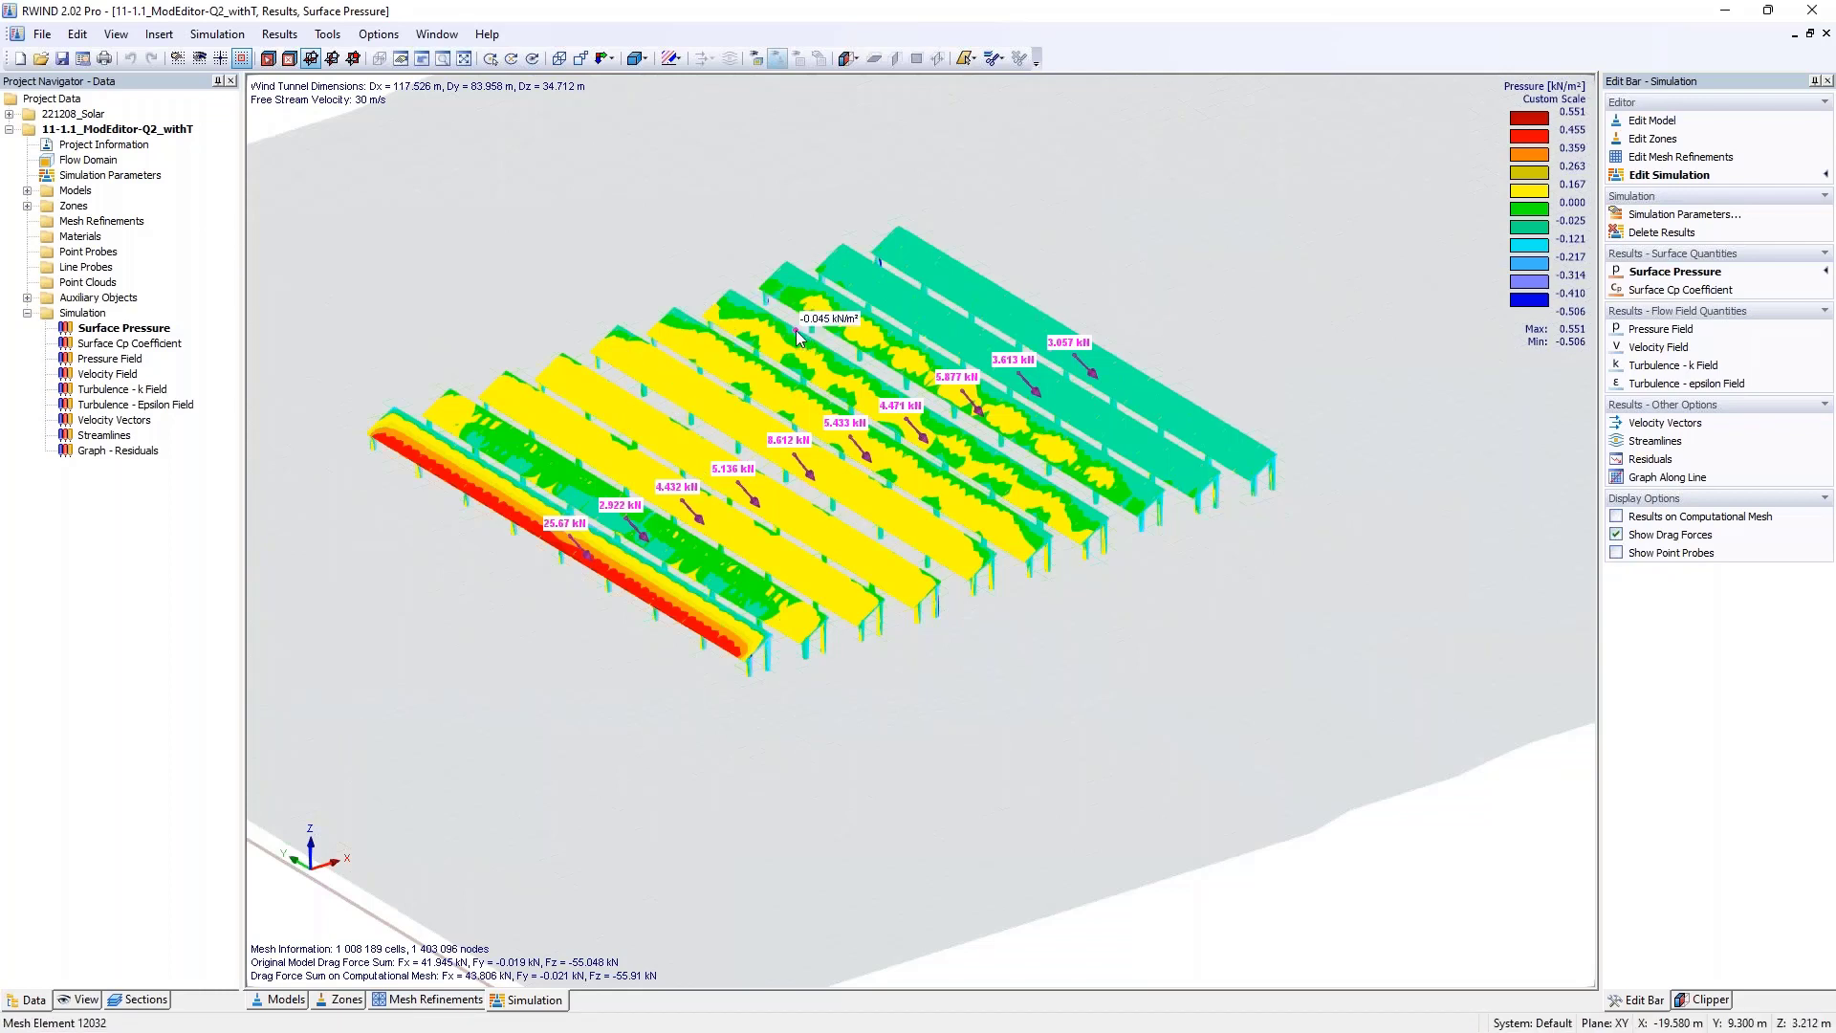
- Close RWIND without saving the changes to 221208_Solar.rws2
left_click(1813, 10)
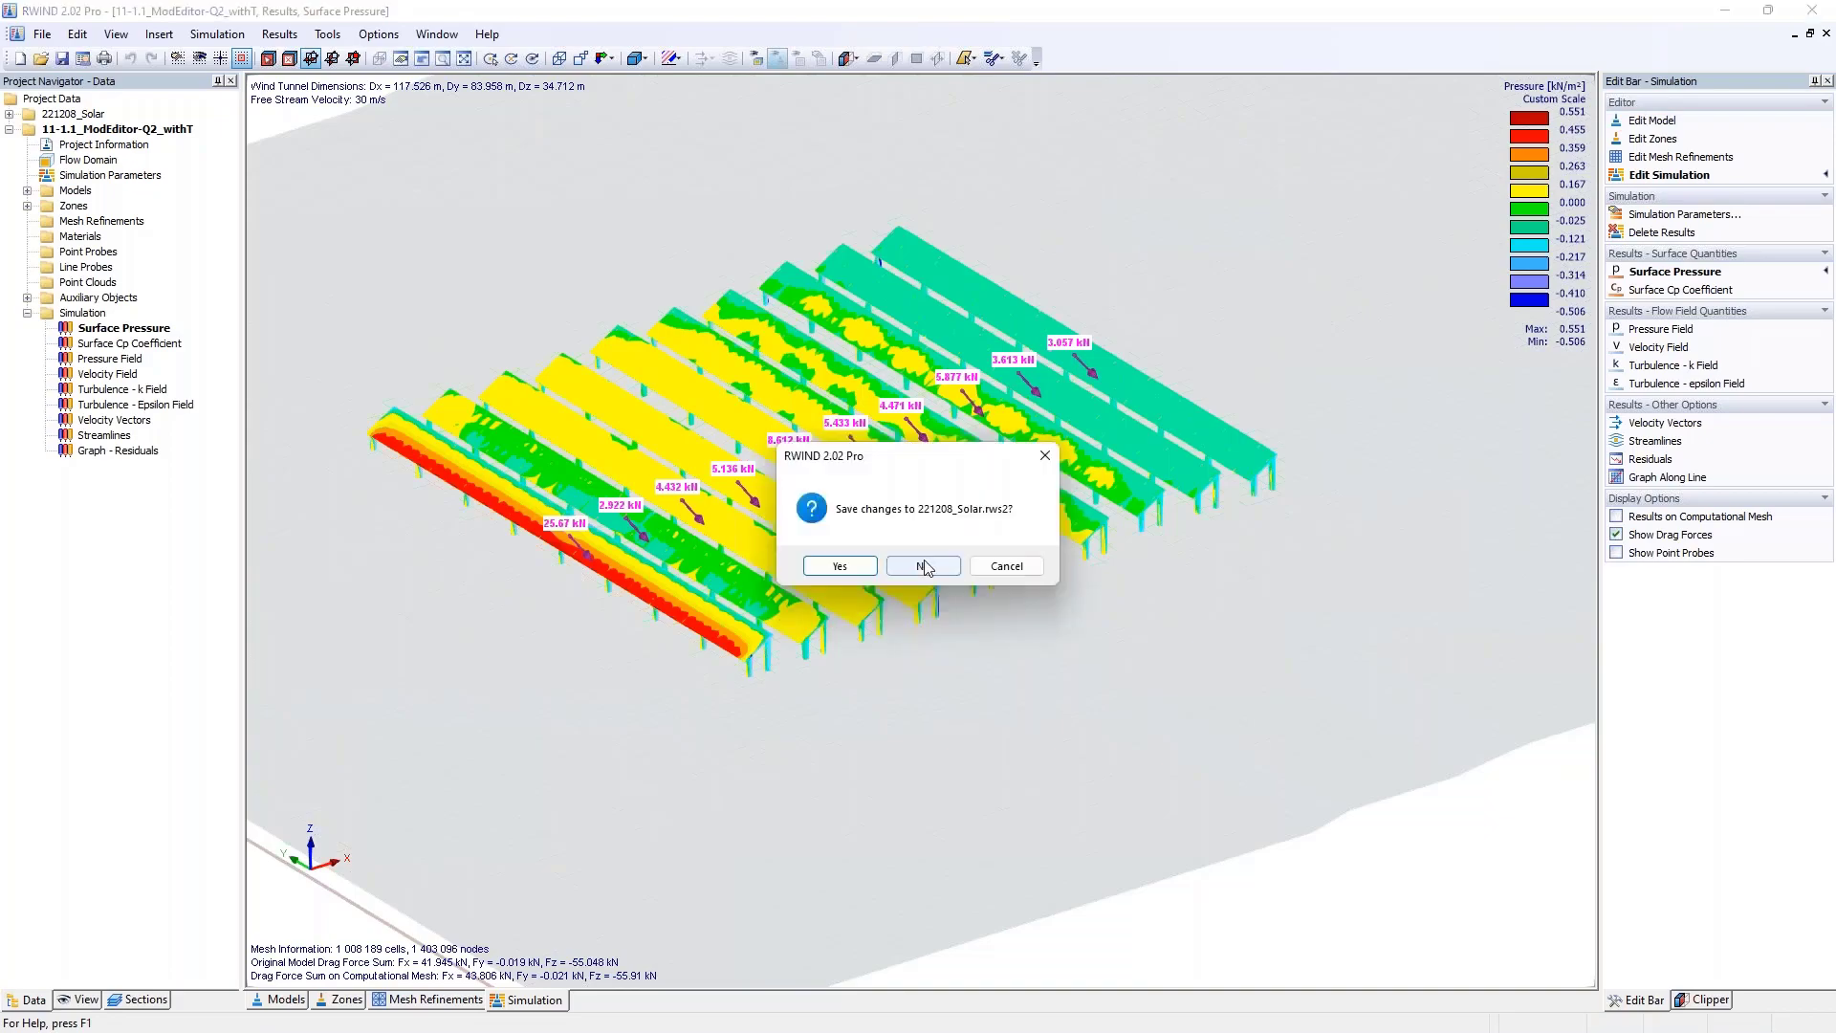
left_click(924, 566)
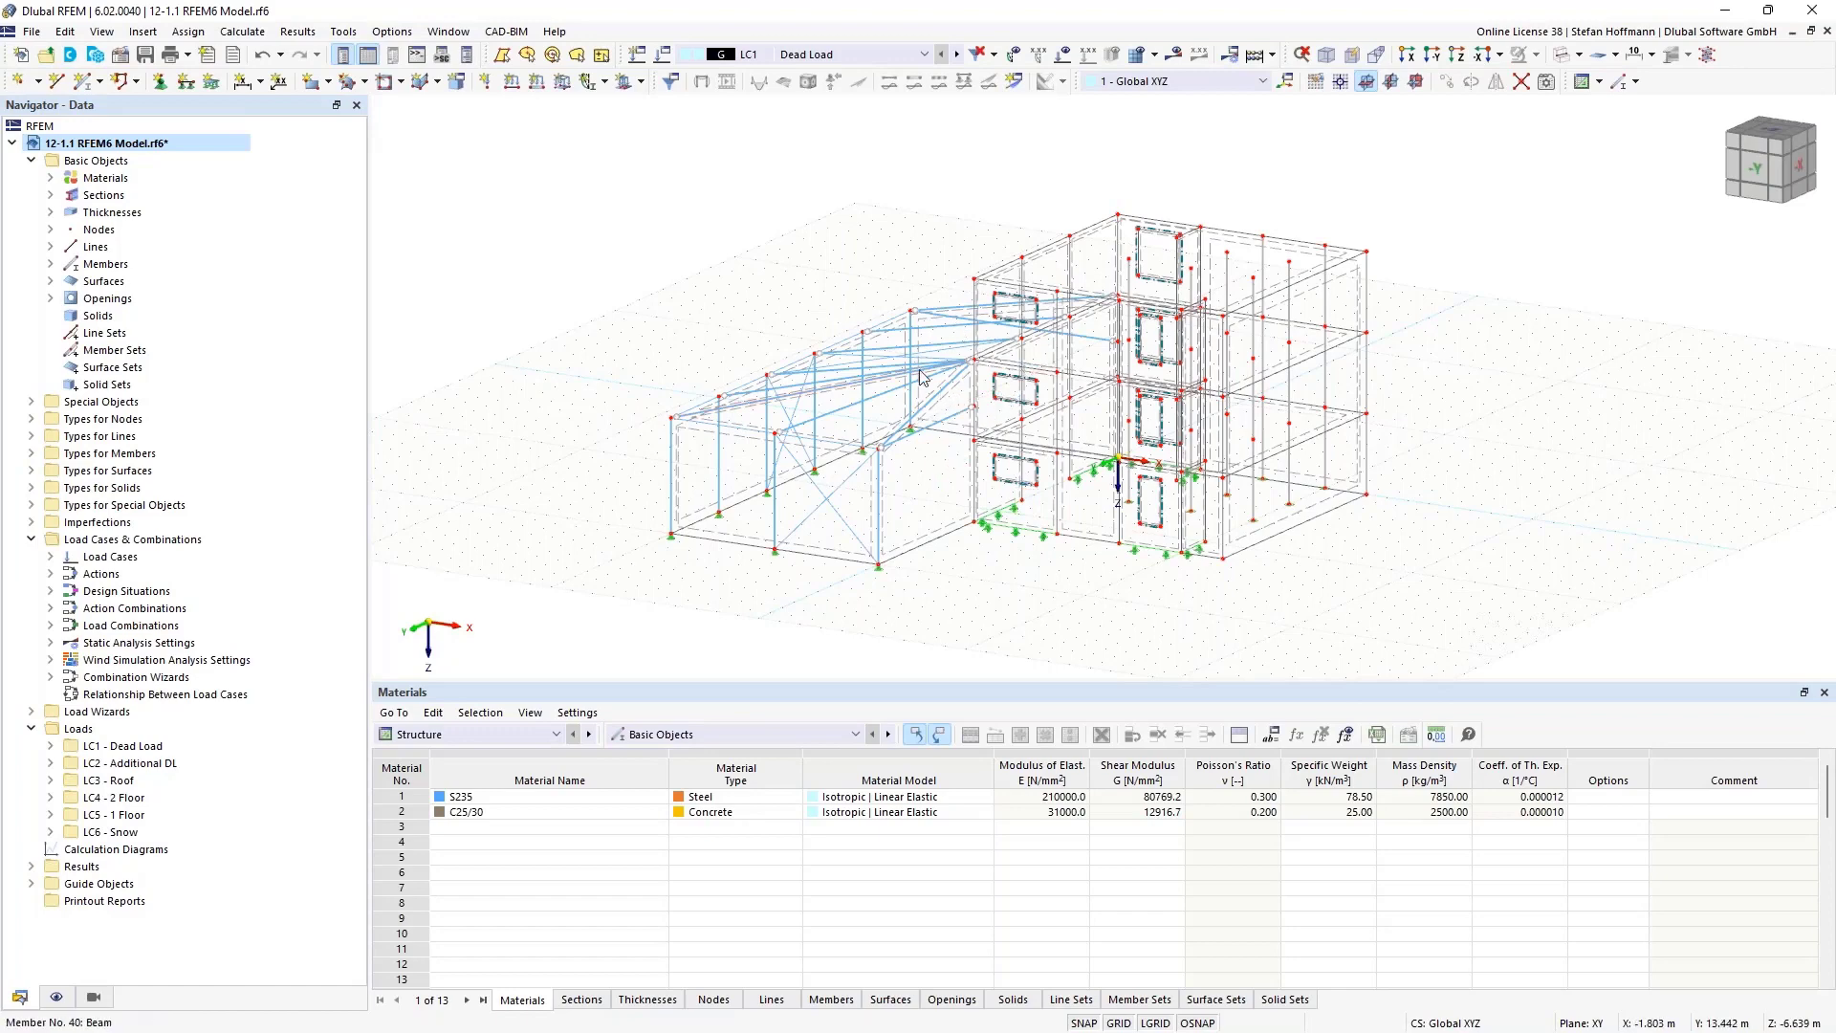
- Switch to RFEM and display the 12-1.1 RFEM6 Model building as a solid model with filled surfaces
middle_click_drag(928, 374, 1105, 355, "ctrl")
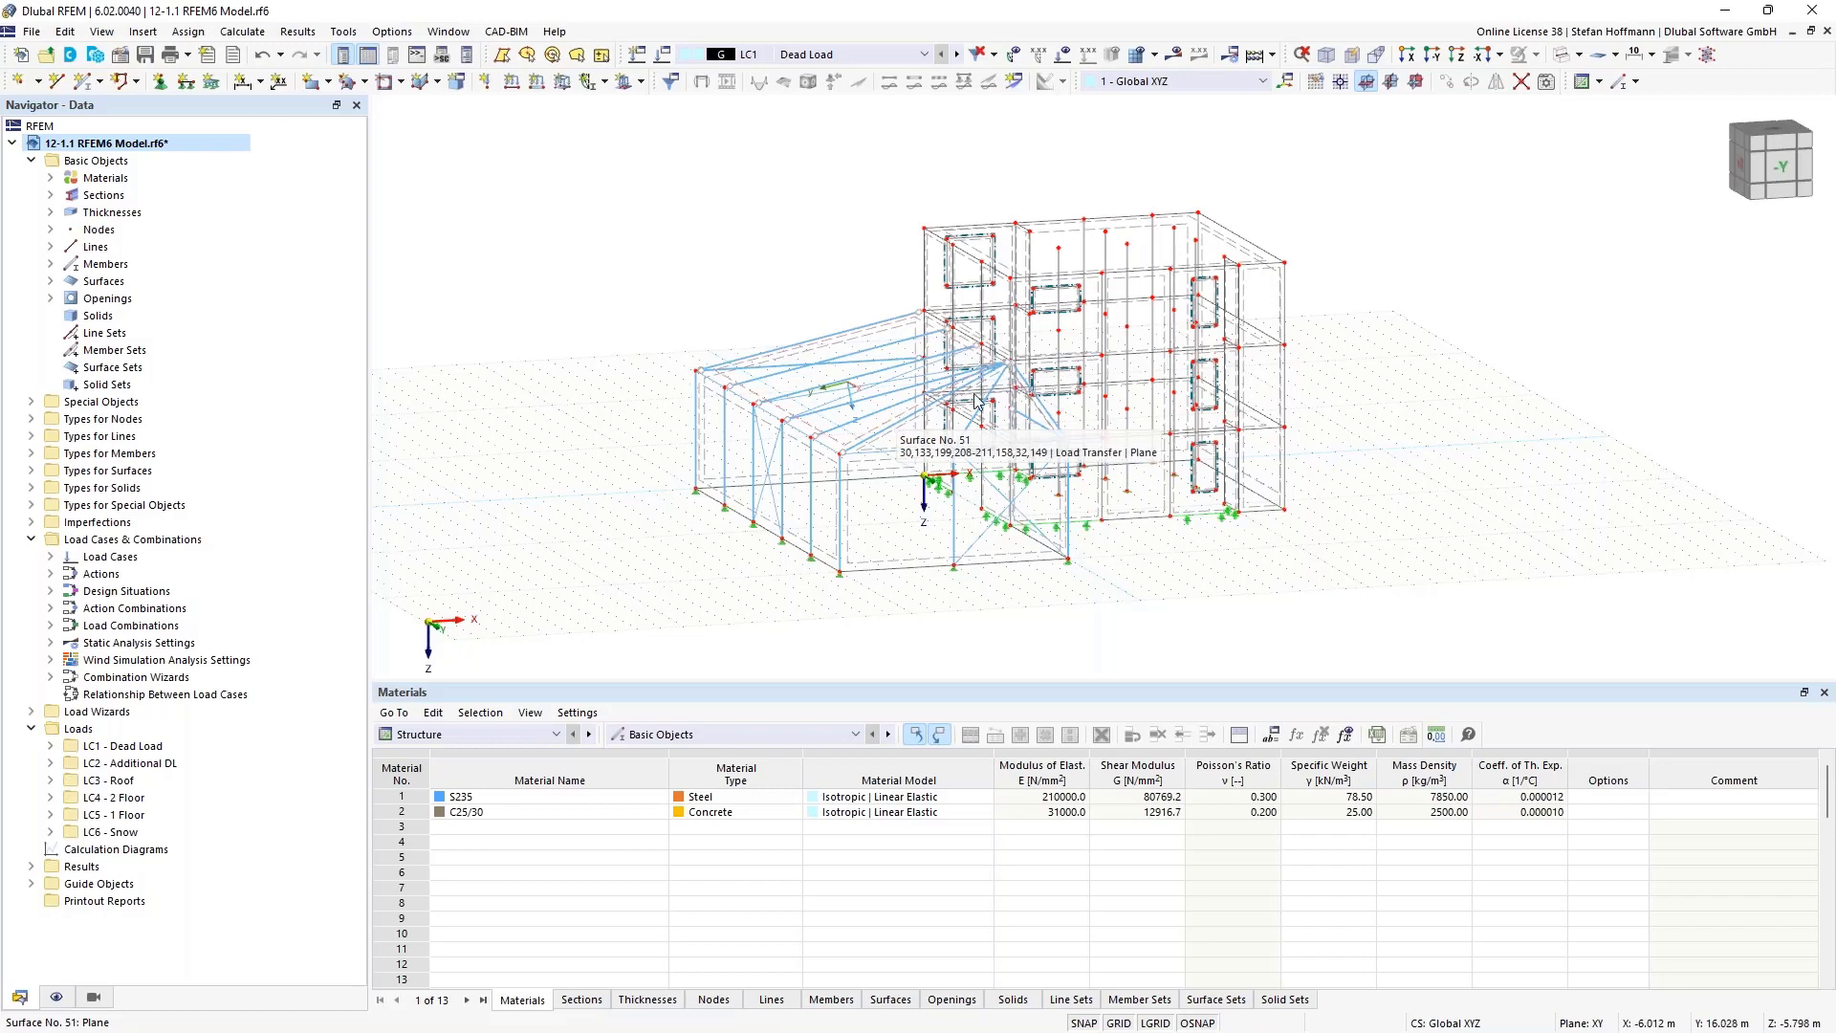
left_click(1564, 57)
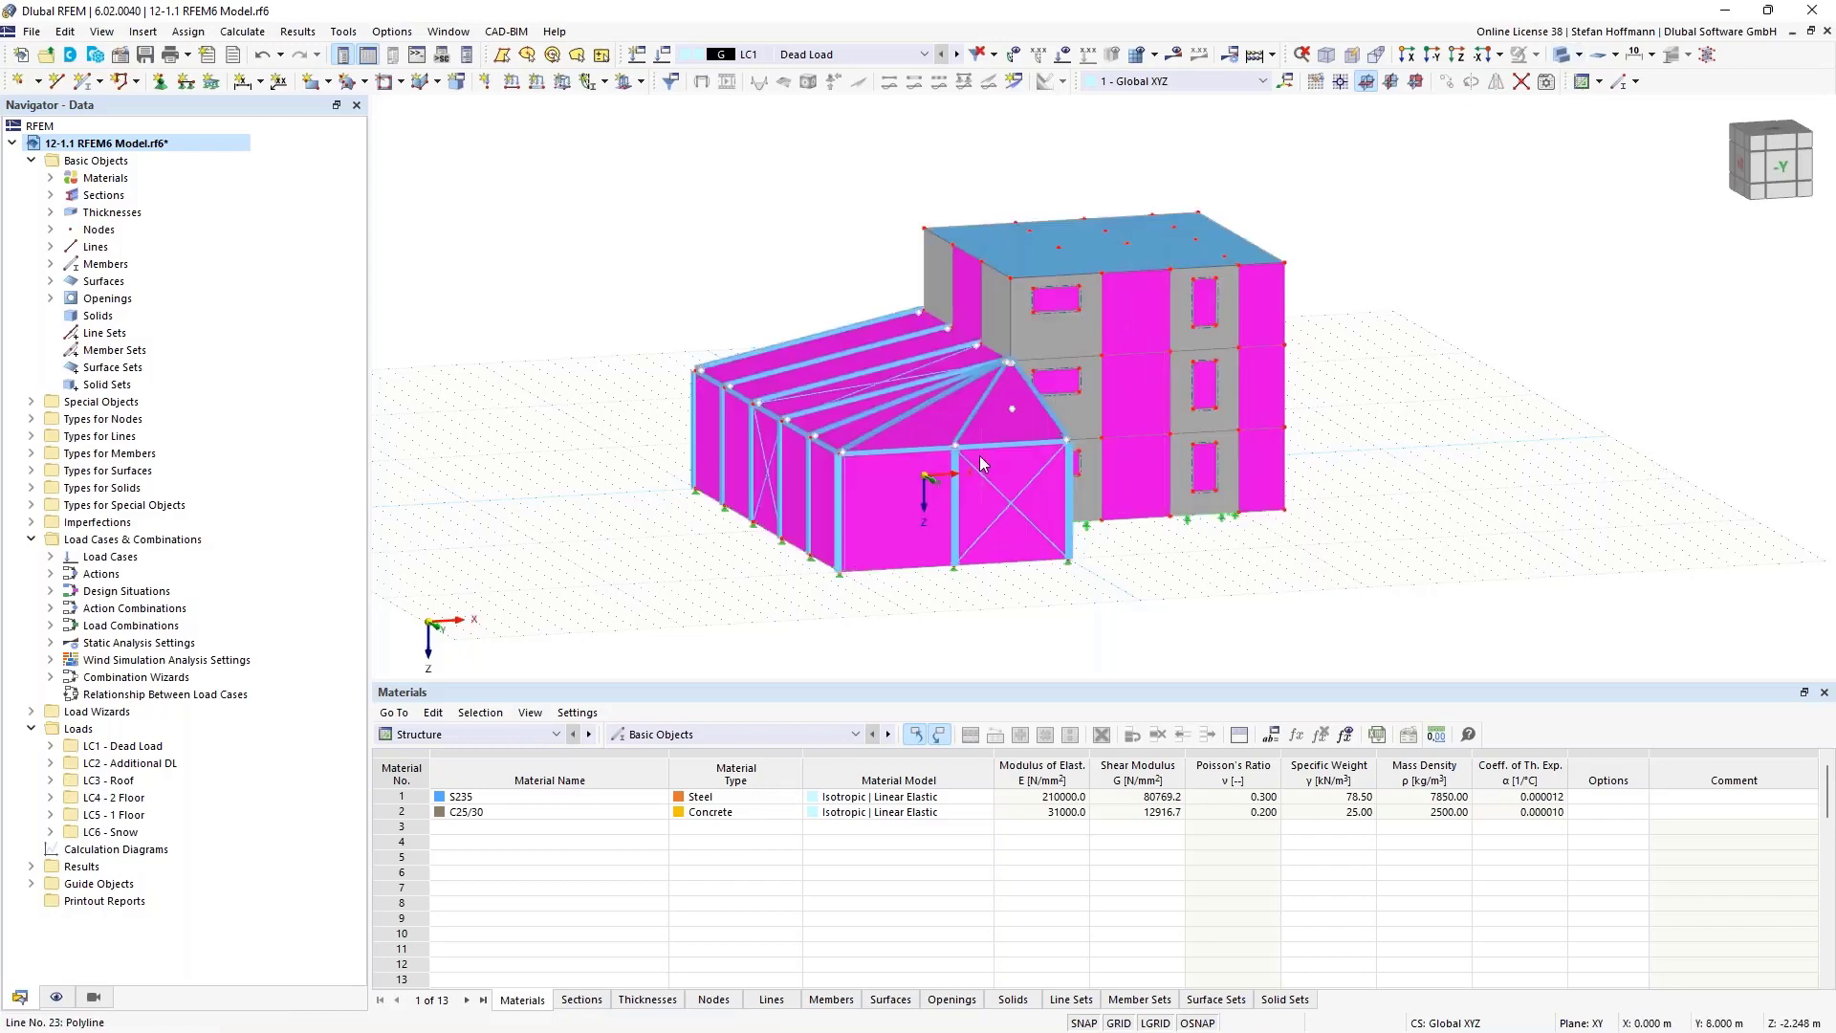
middle_click_drag(1117, 336, 1103, 507, "ctrl")
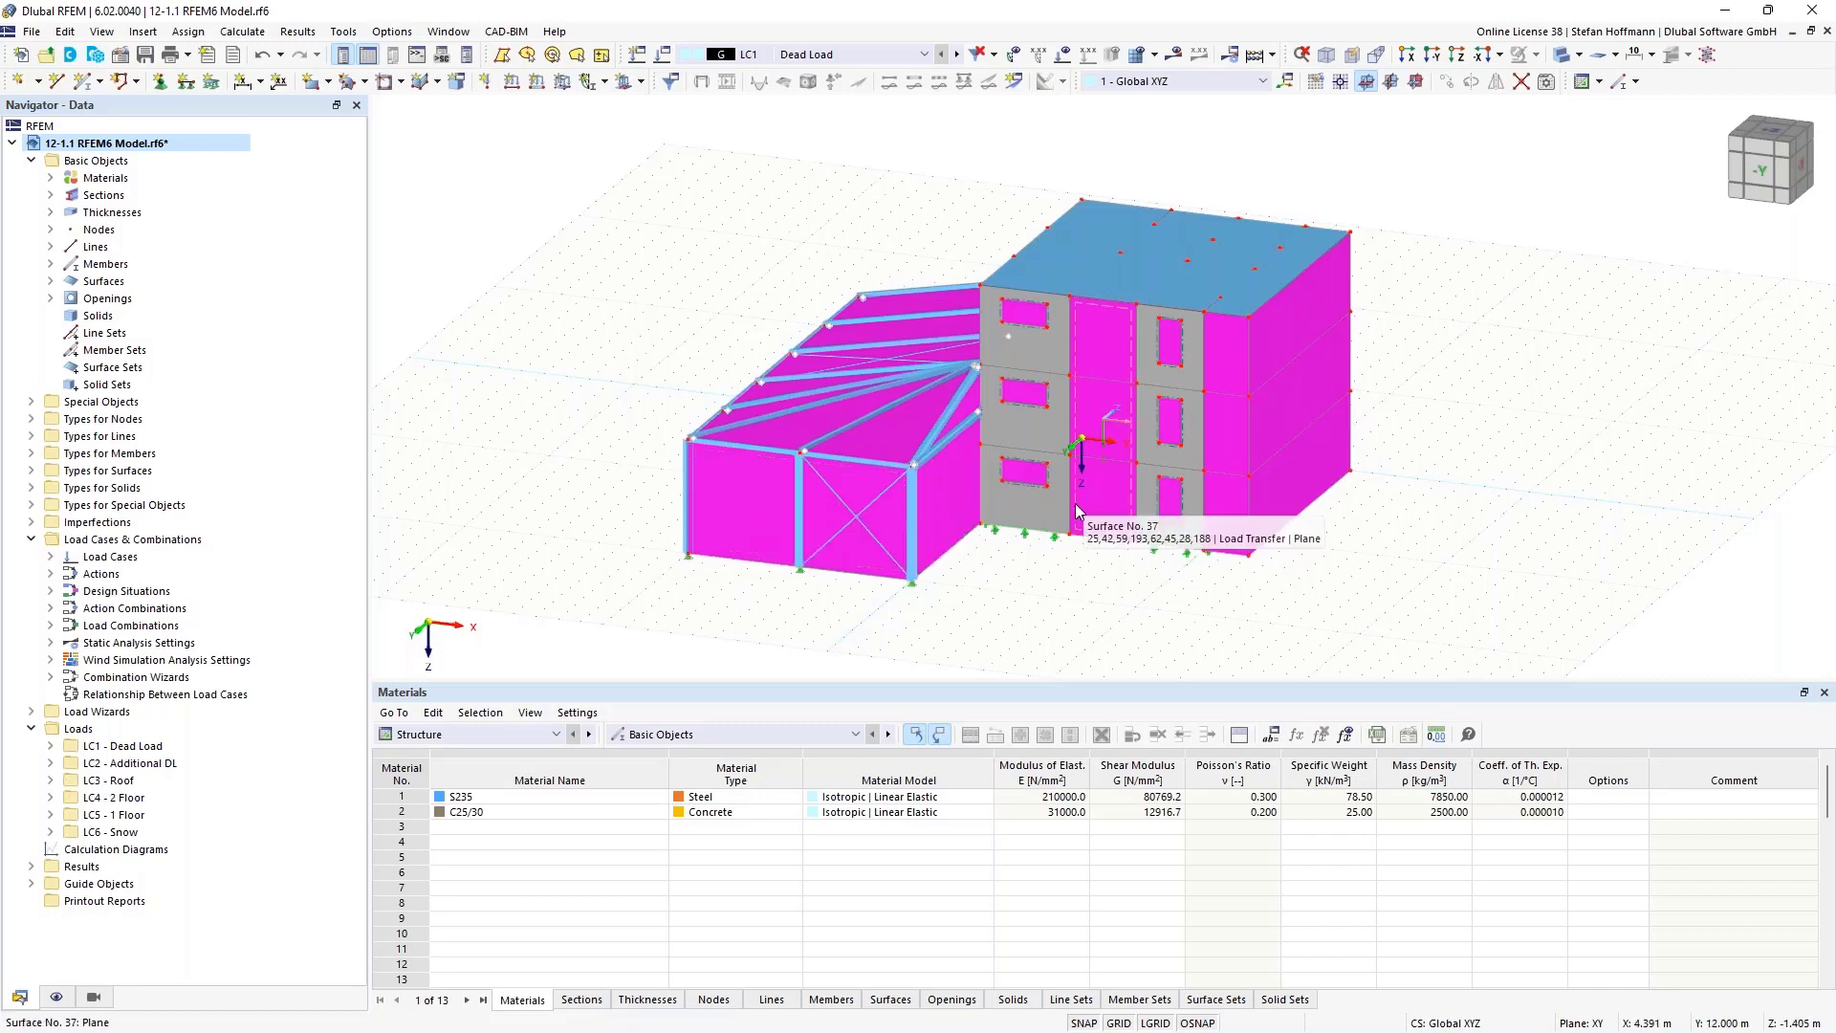
- Examine the load transfer settings of gable wall surface 50, including the members removed from its influence, and inspect the adjoining hall structure
double_click(766, 513)
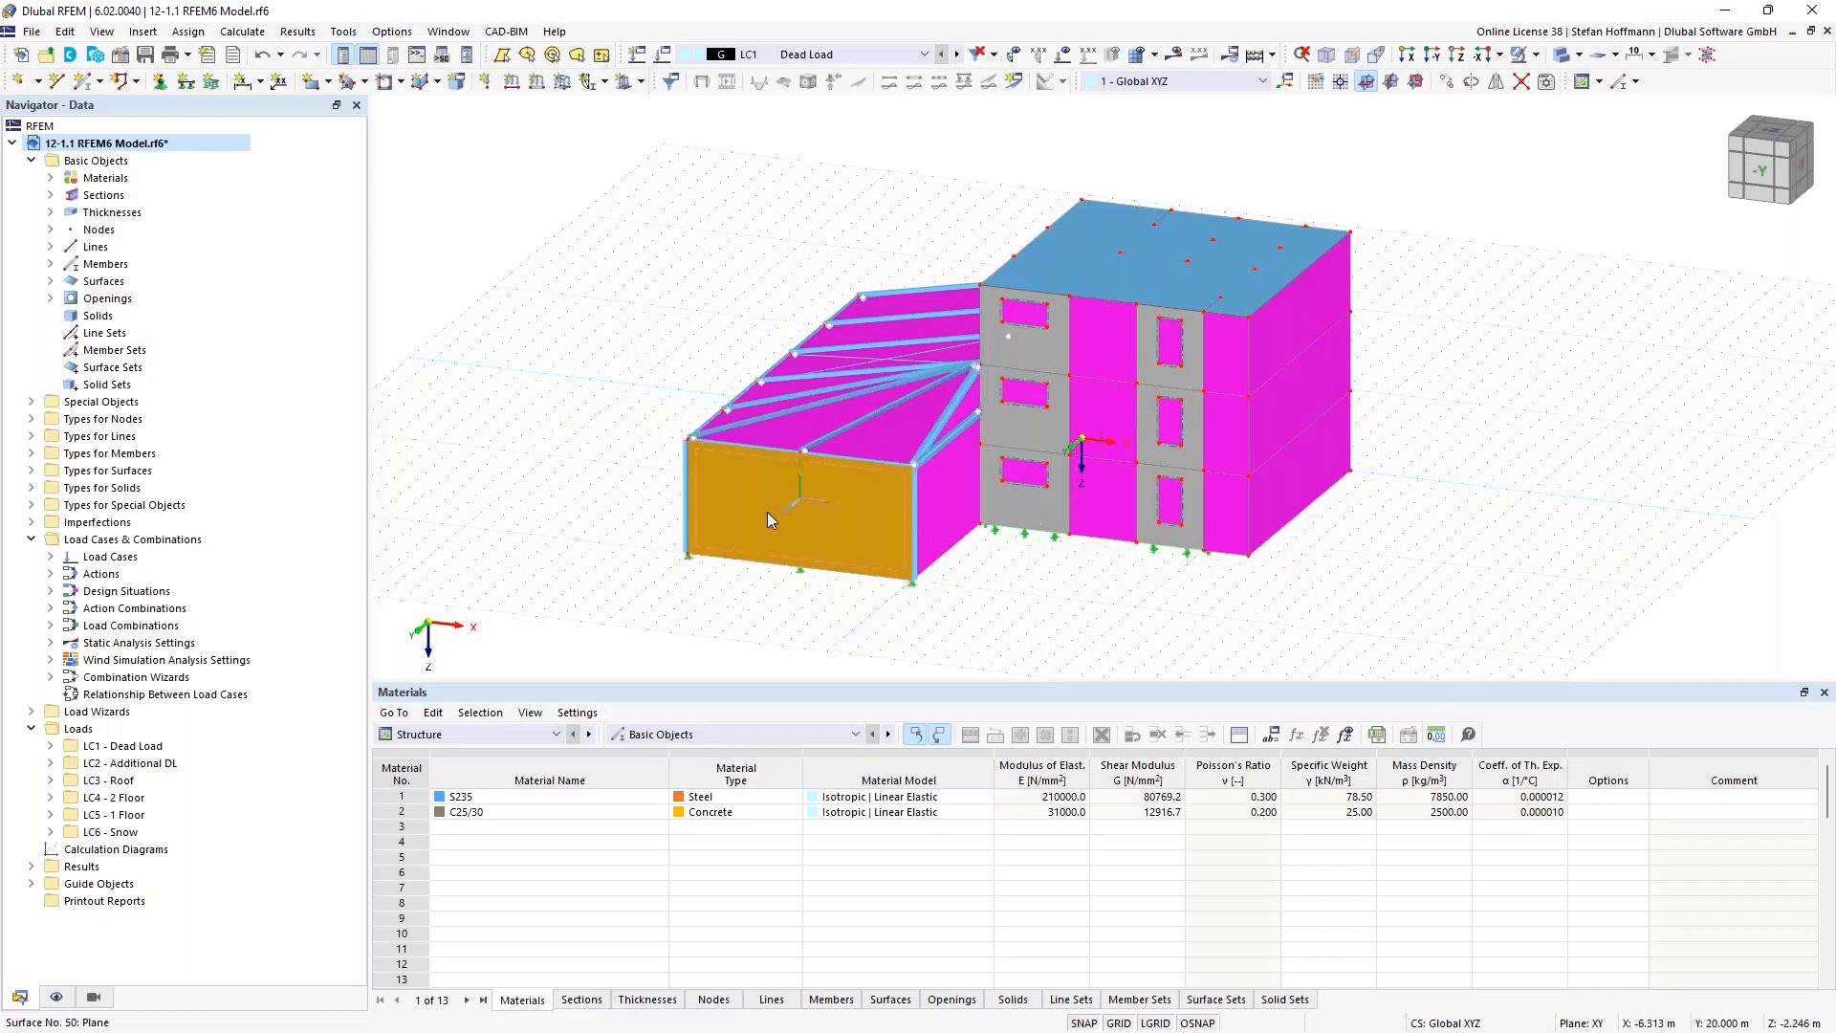
left_click(453, 217)
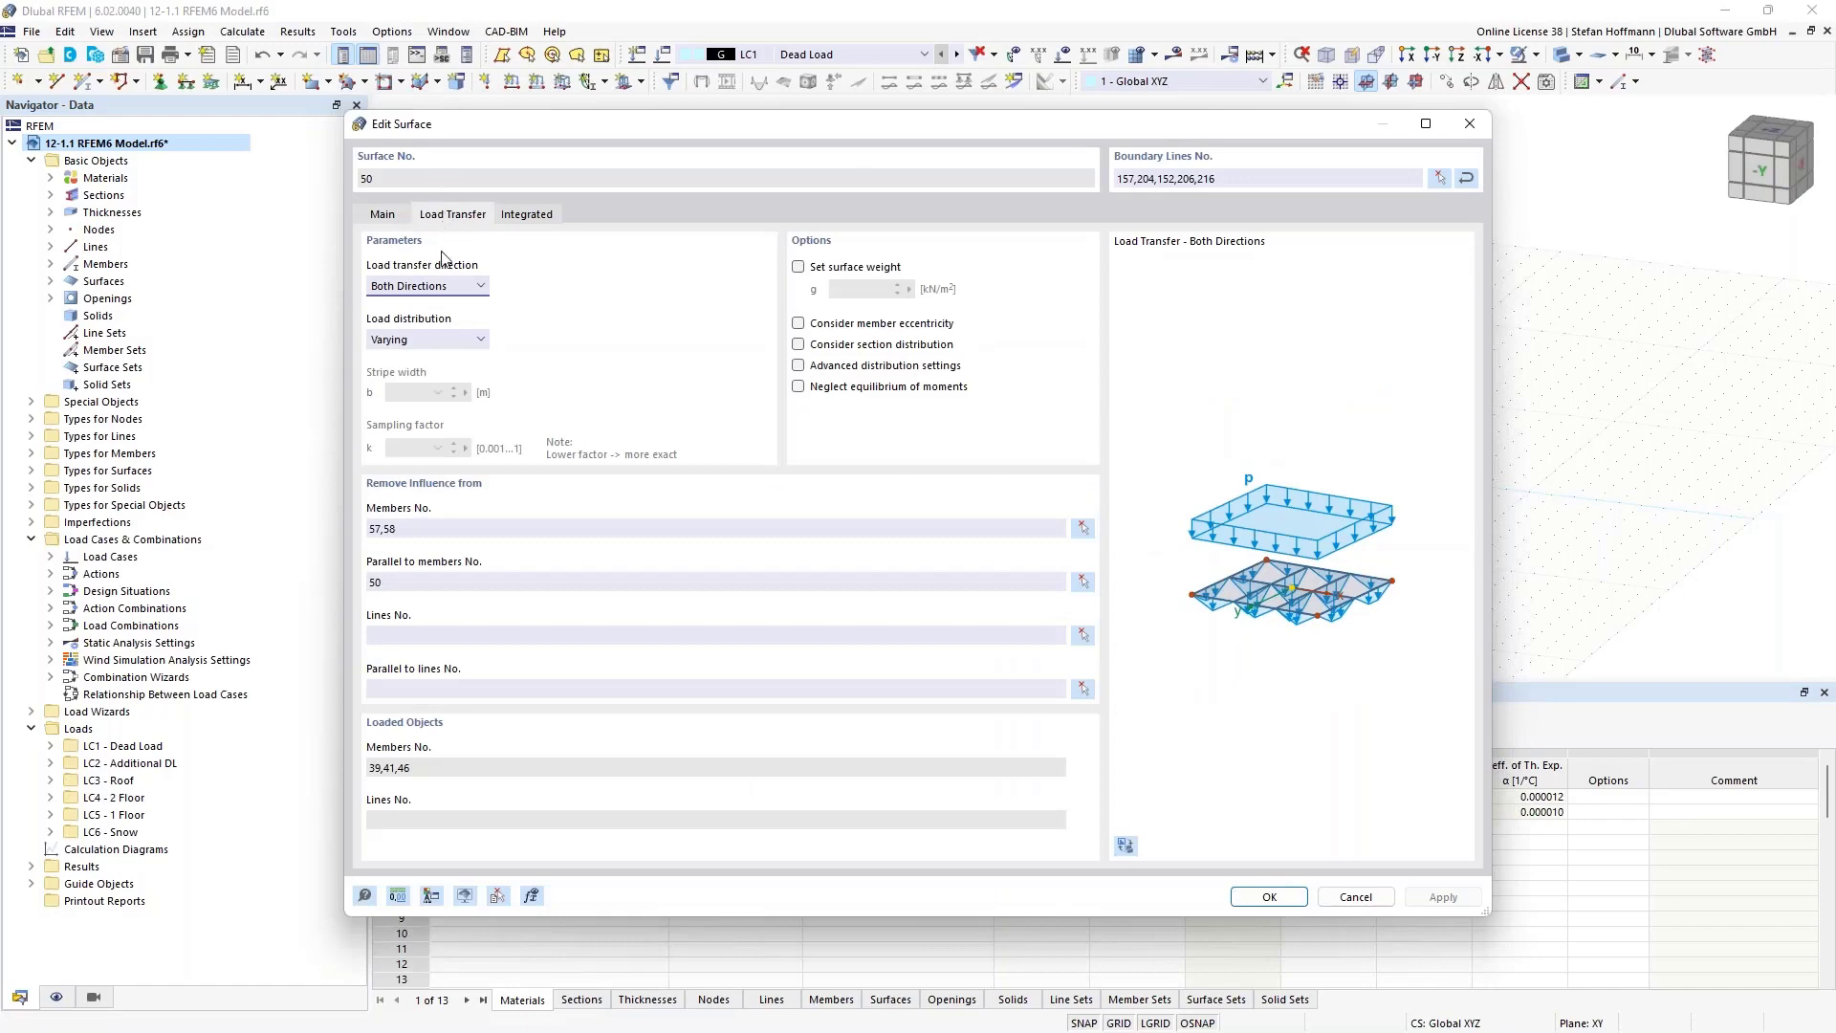
left_click_drag(406, 529, 343, 529)
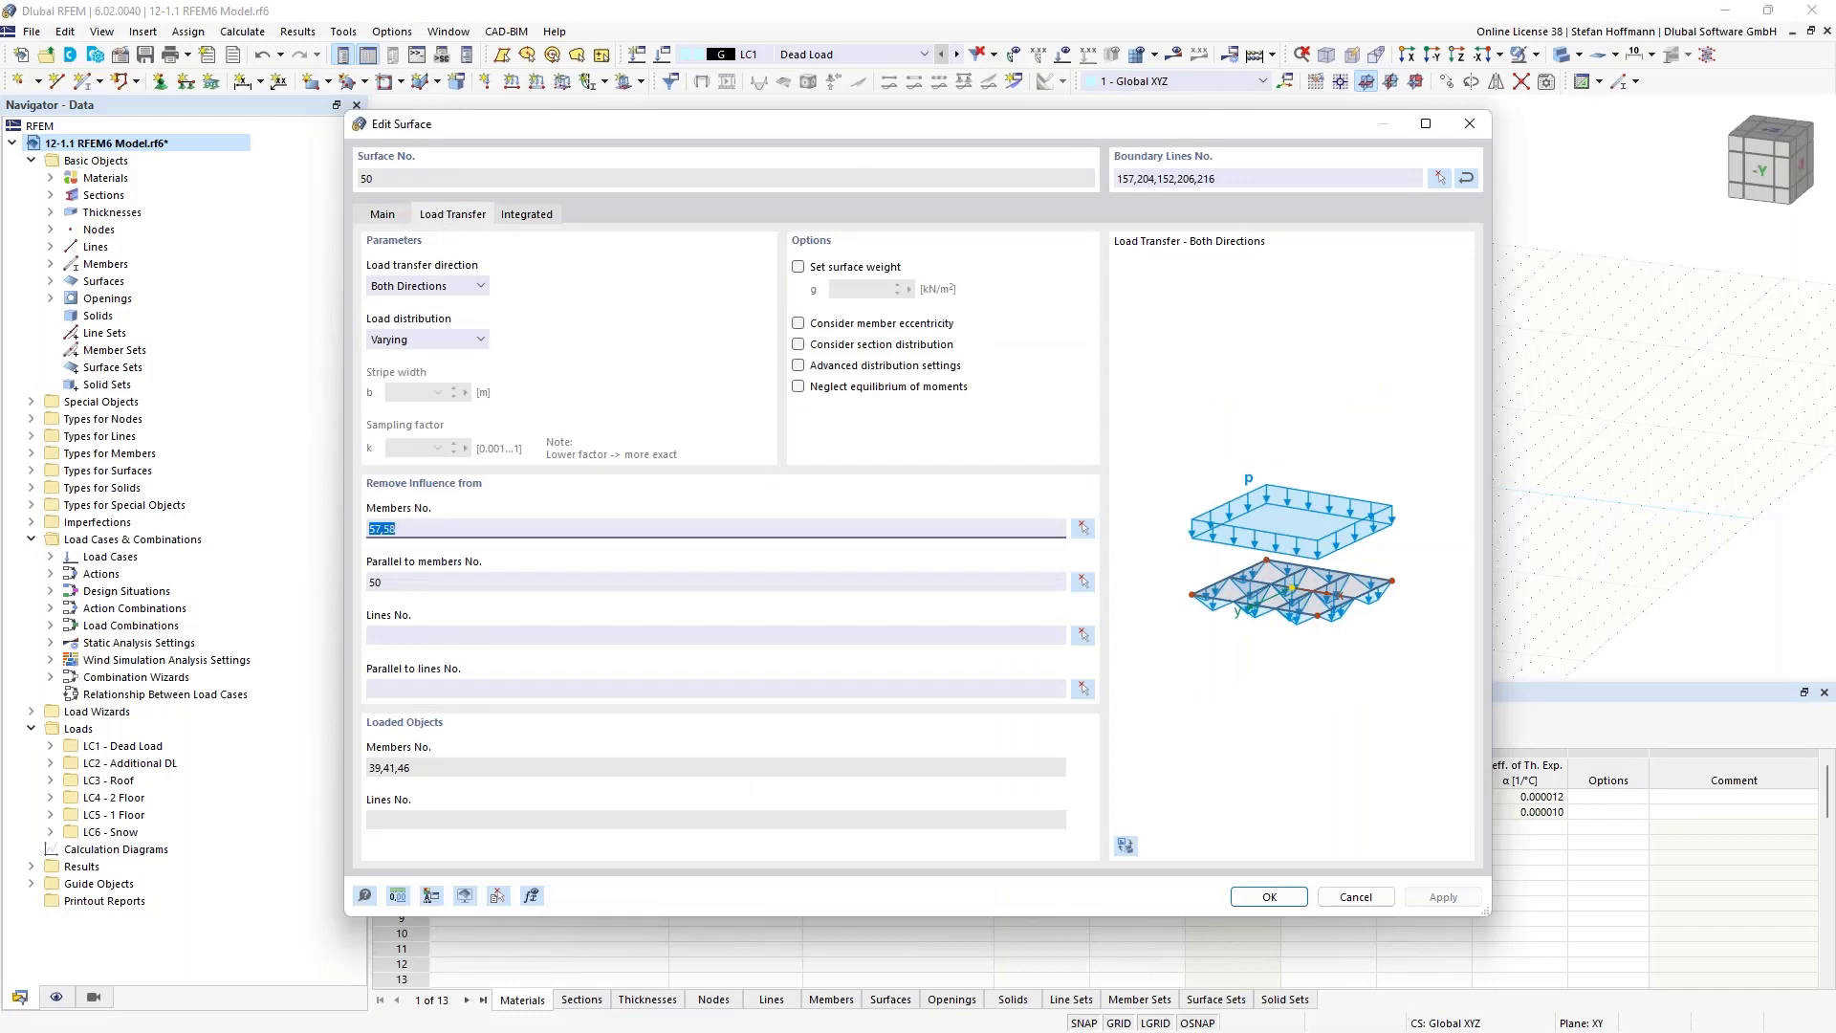
key("Return")
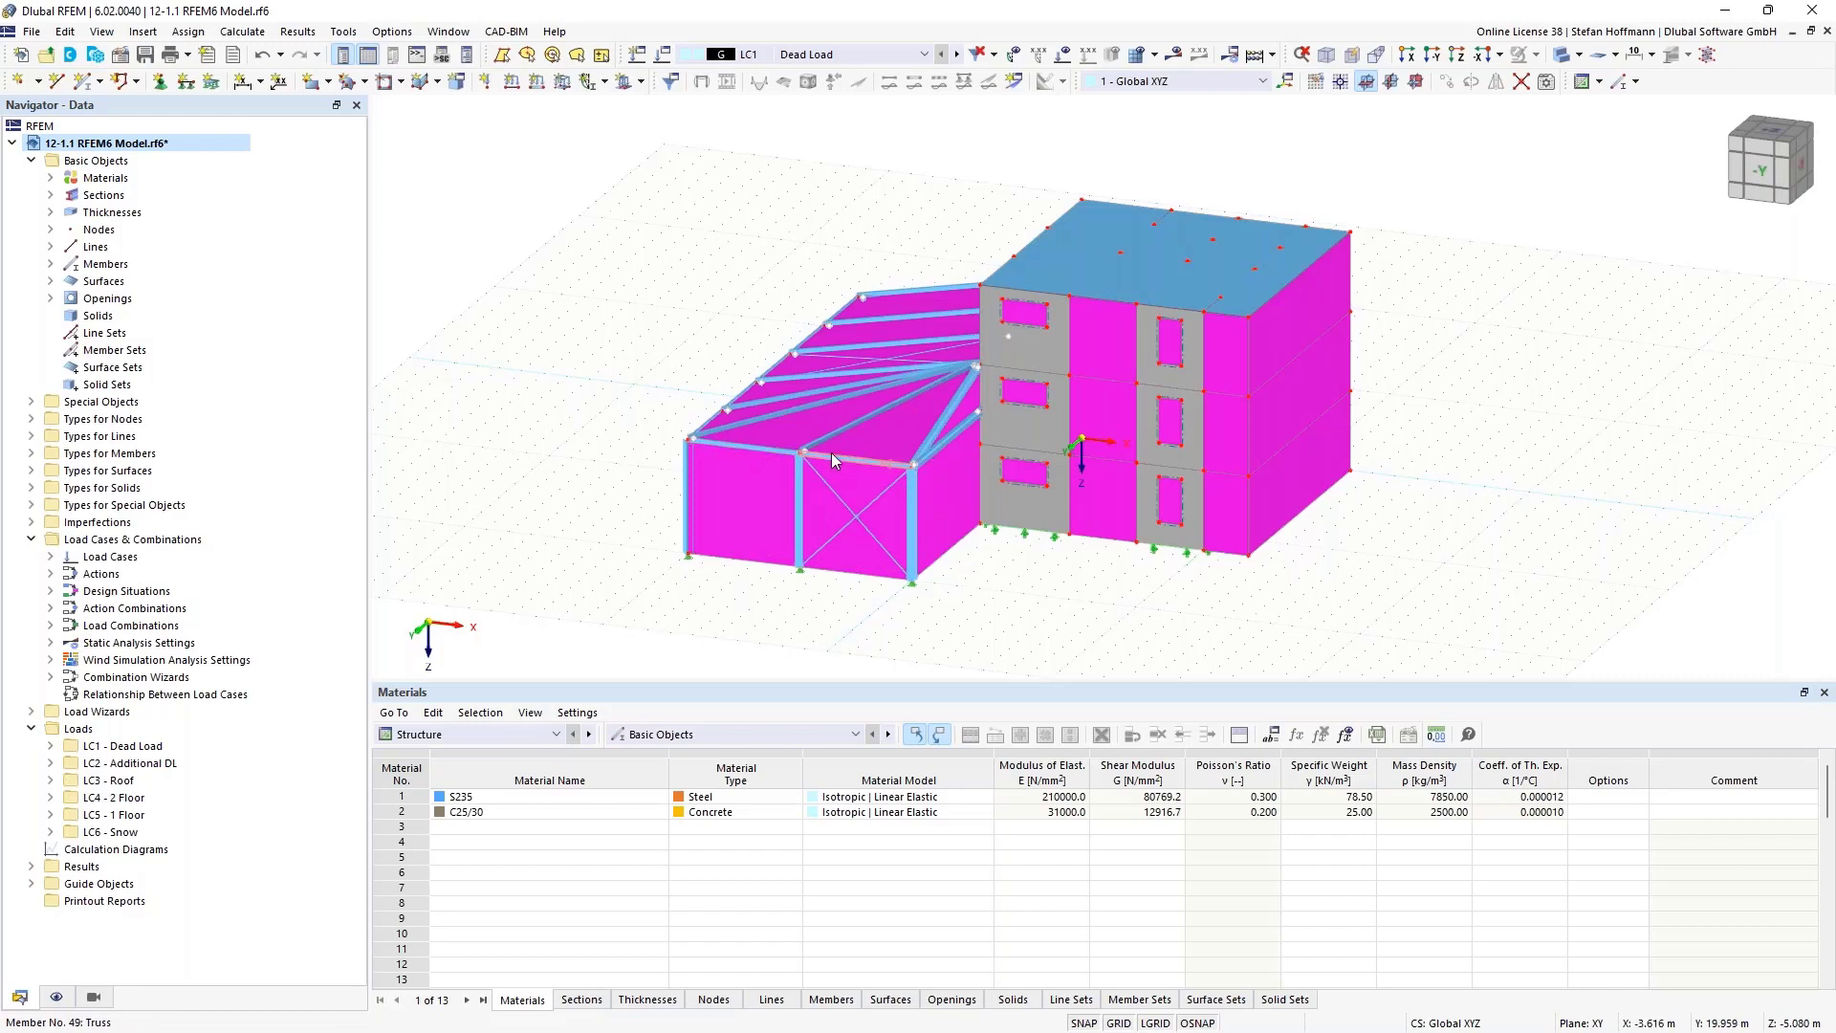
mouse_move(831, 459)
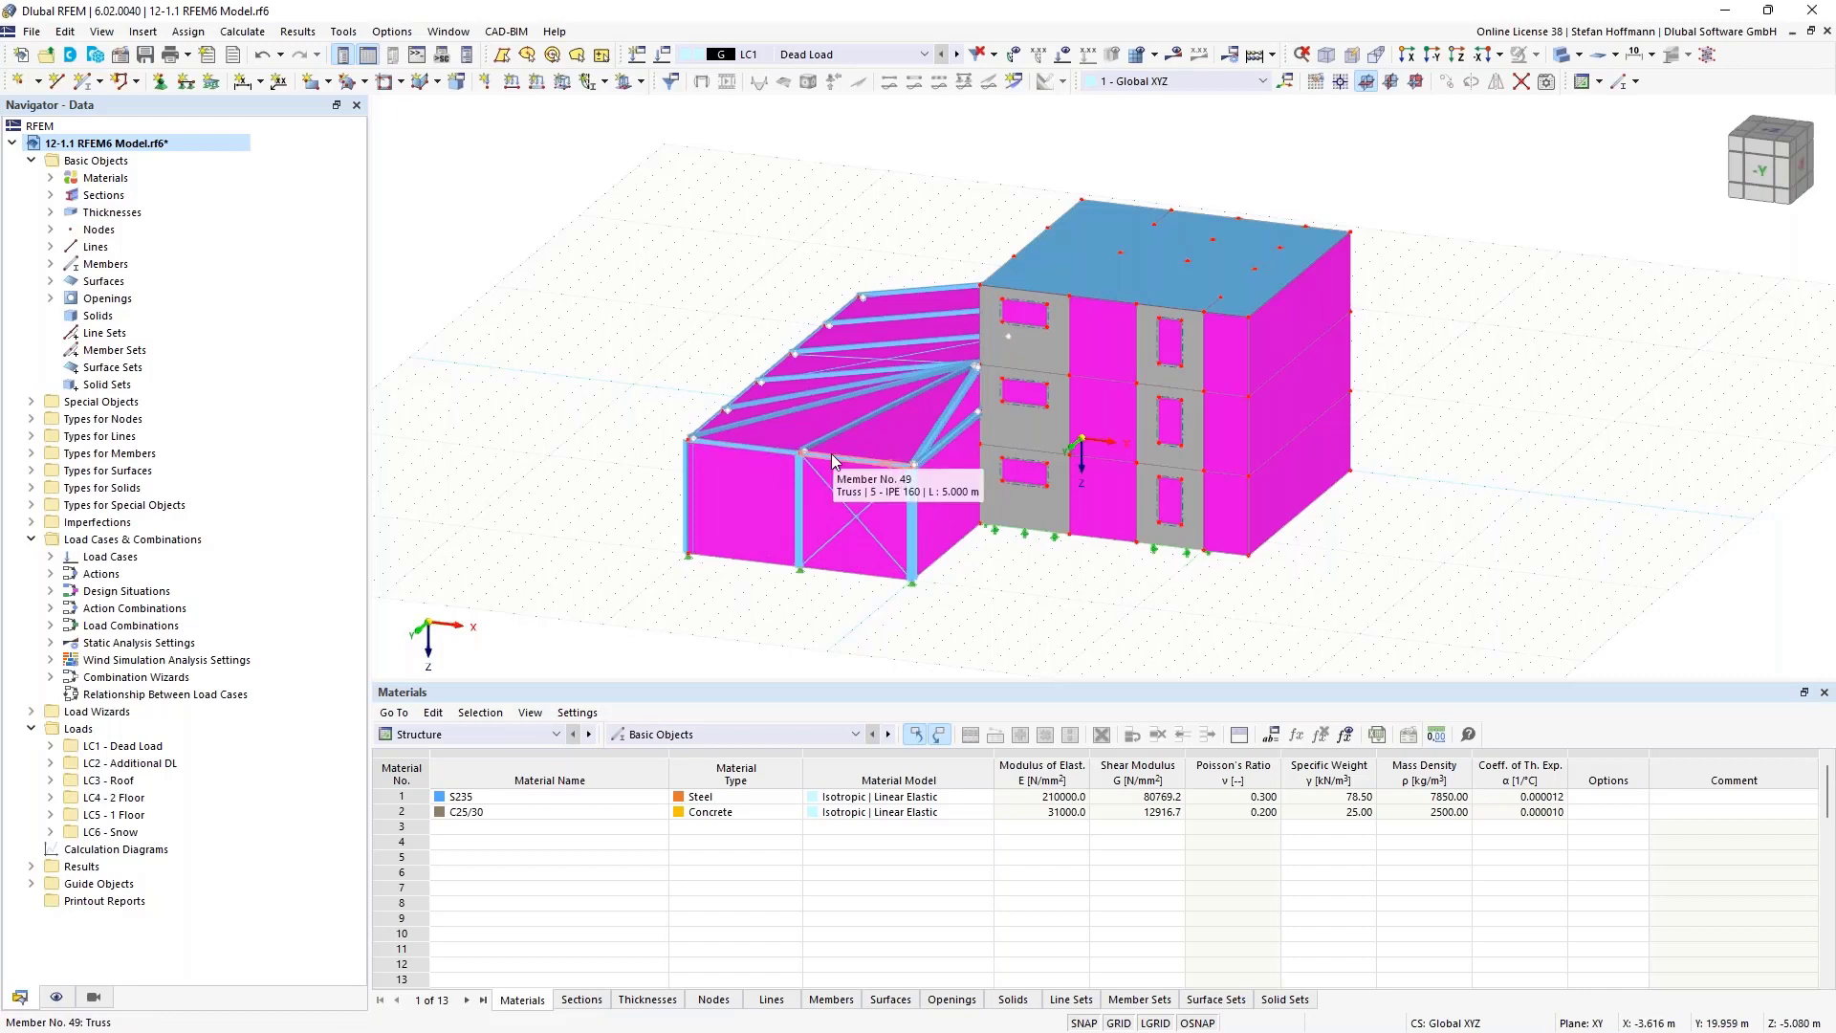
middle_click_drag(811, 426, 942, 330, "ctrl")
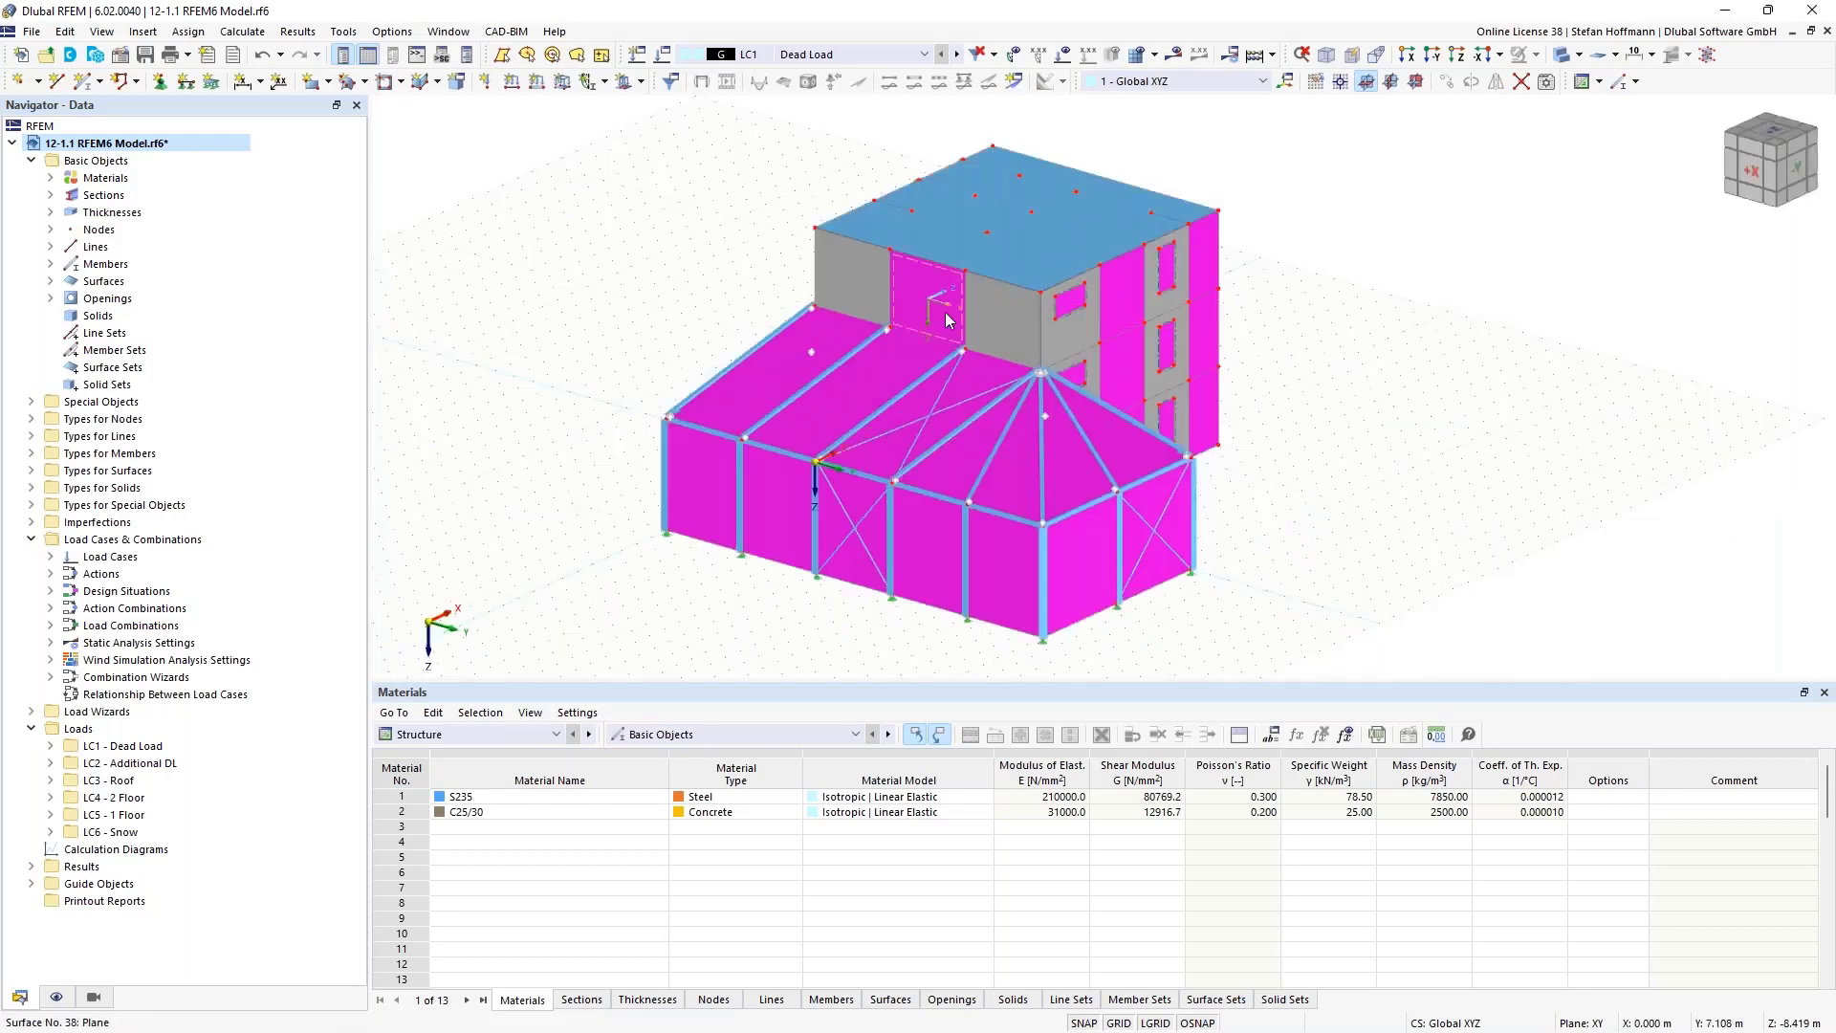
- Open the model's base data and check the activated Wind Simulation add-on and the location parameters
right_click(151, 143)
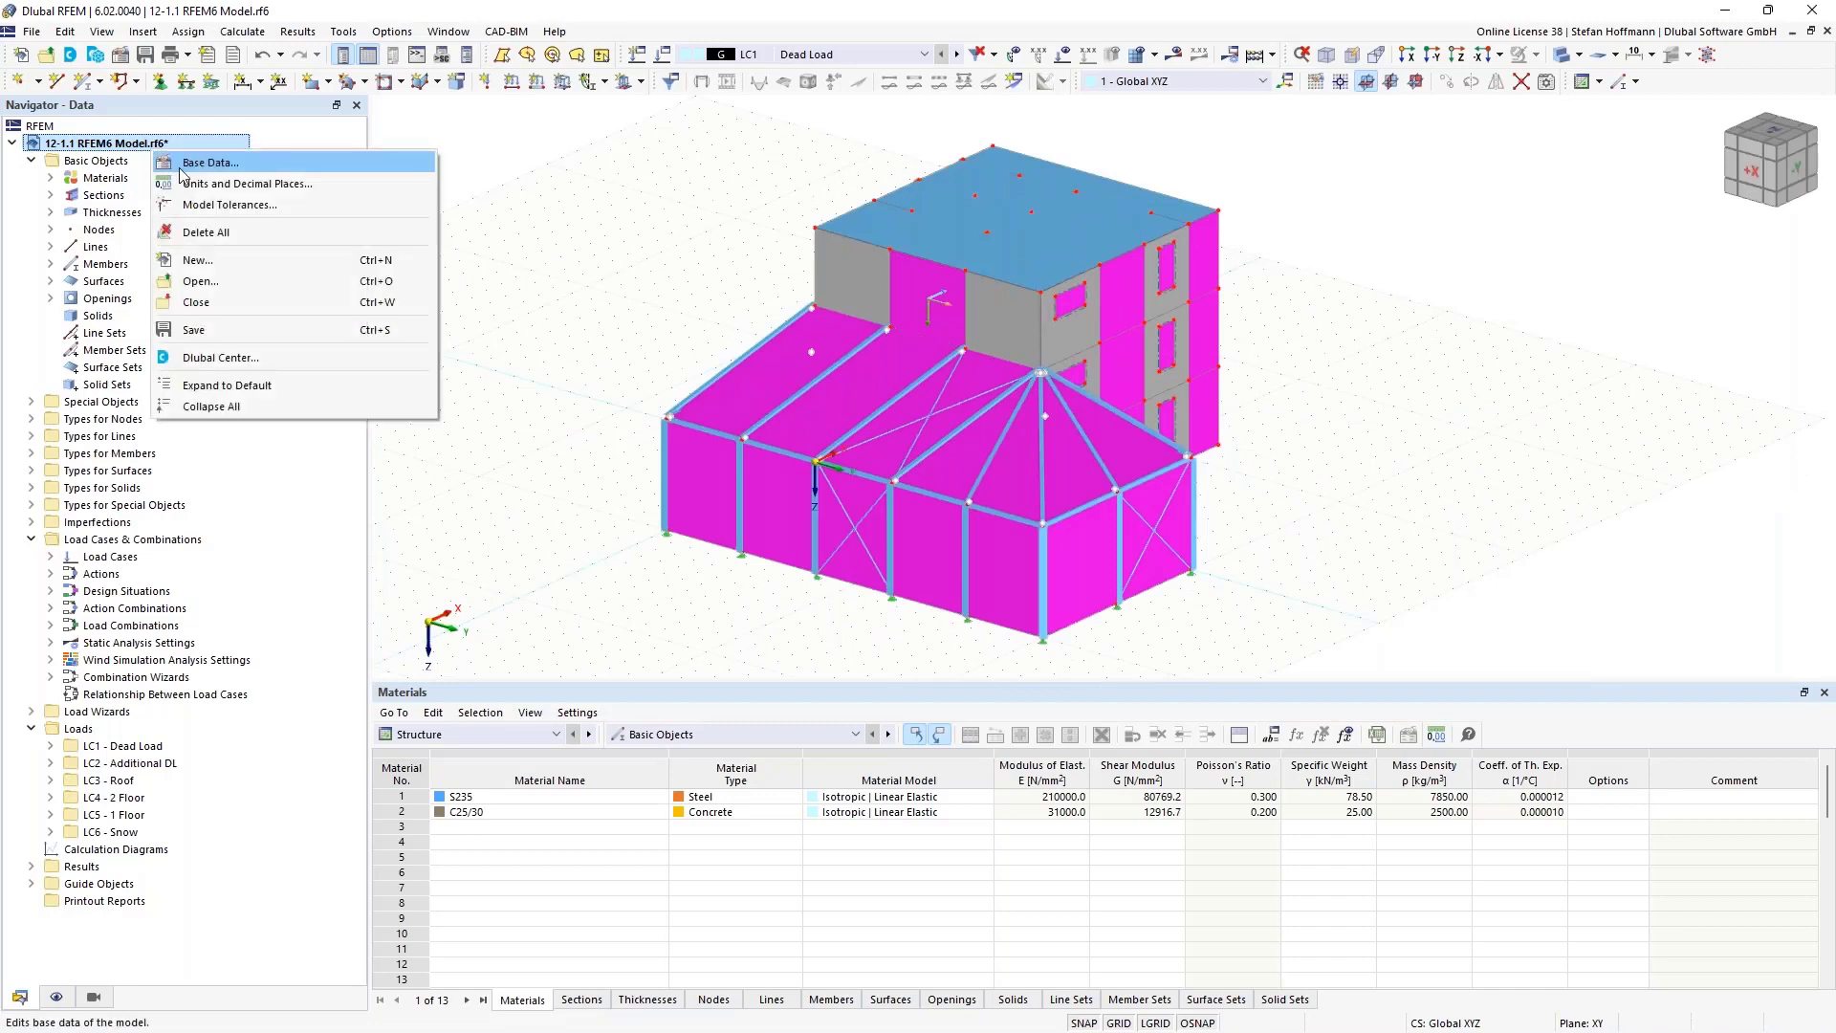
left_click(182, 169)
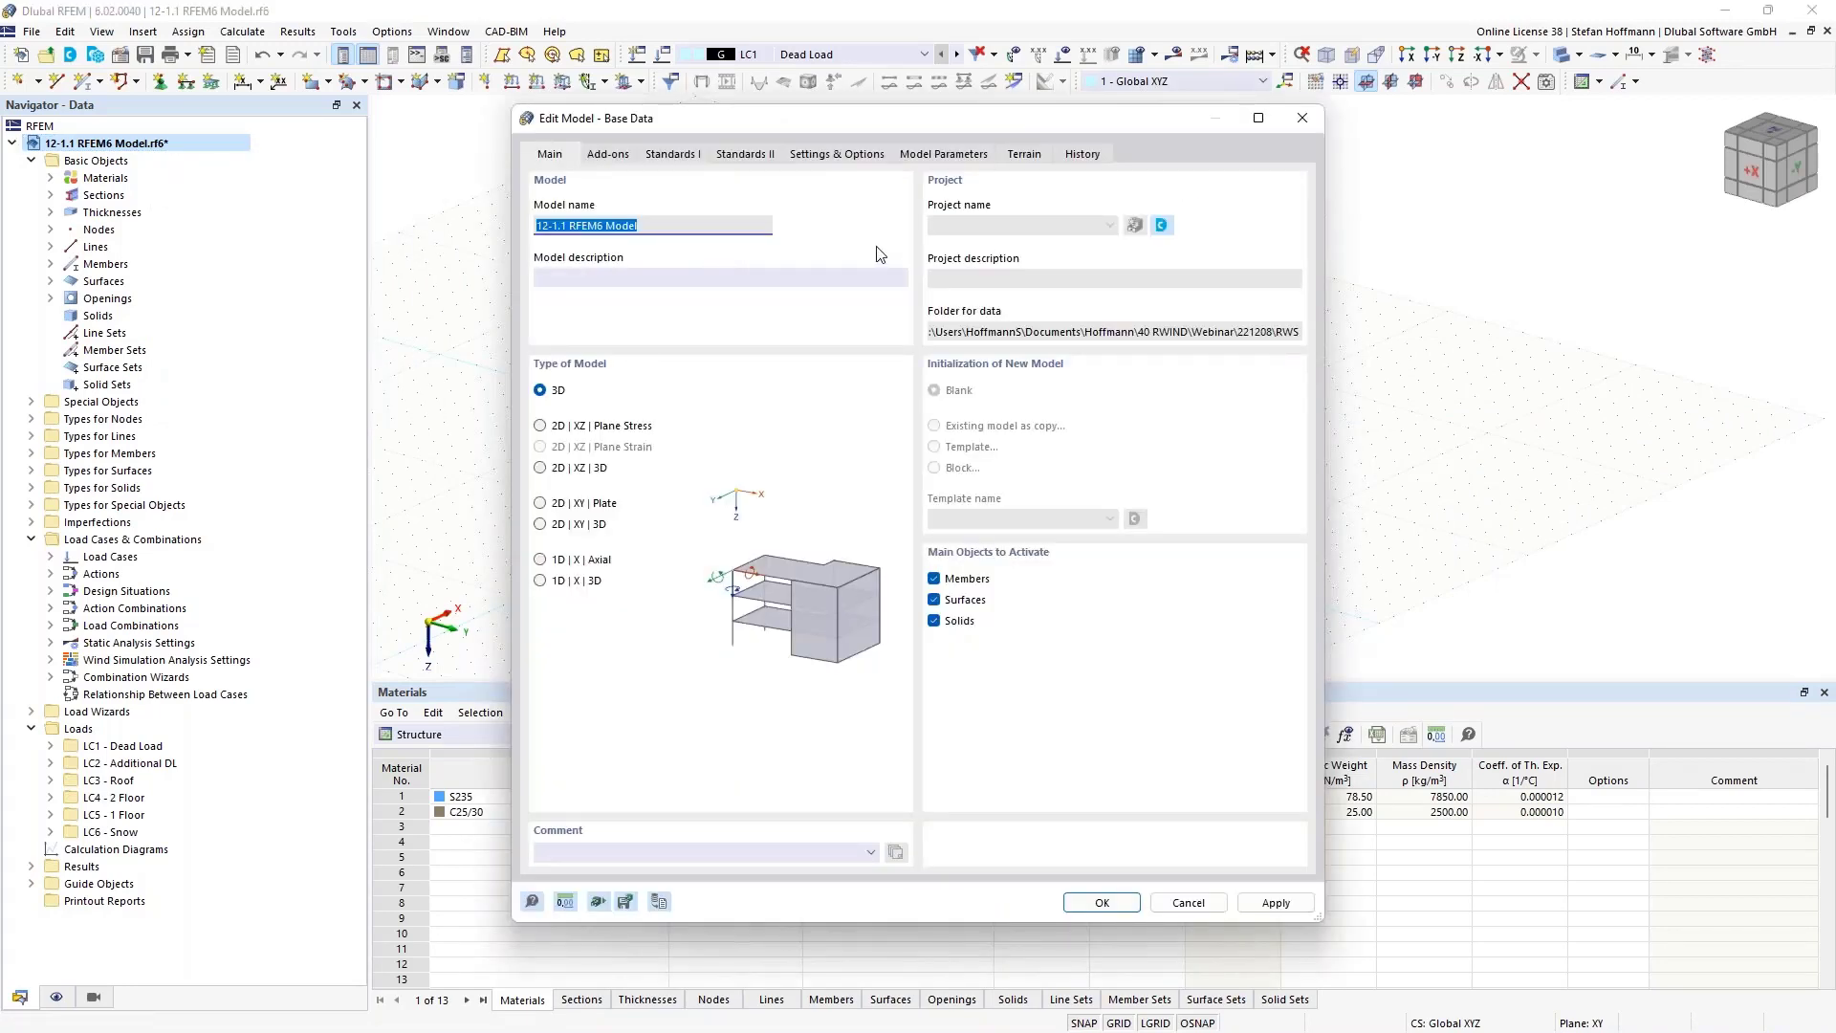
left_click(618, 157)
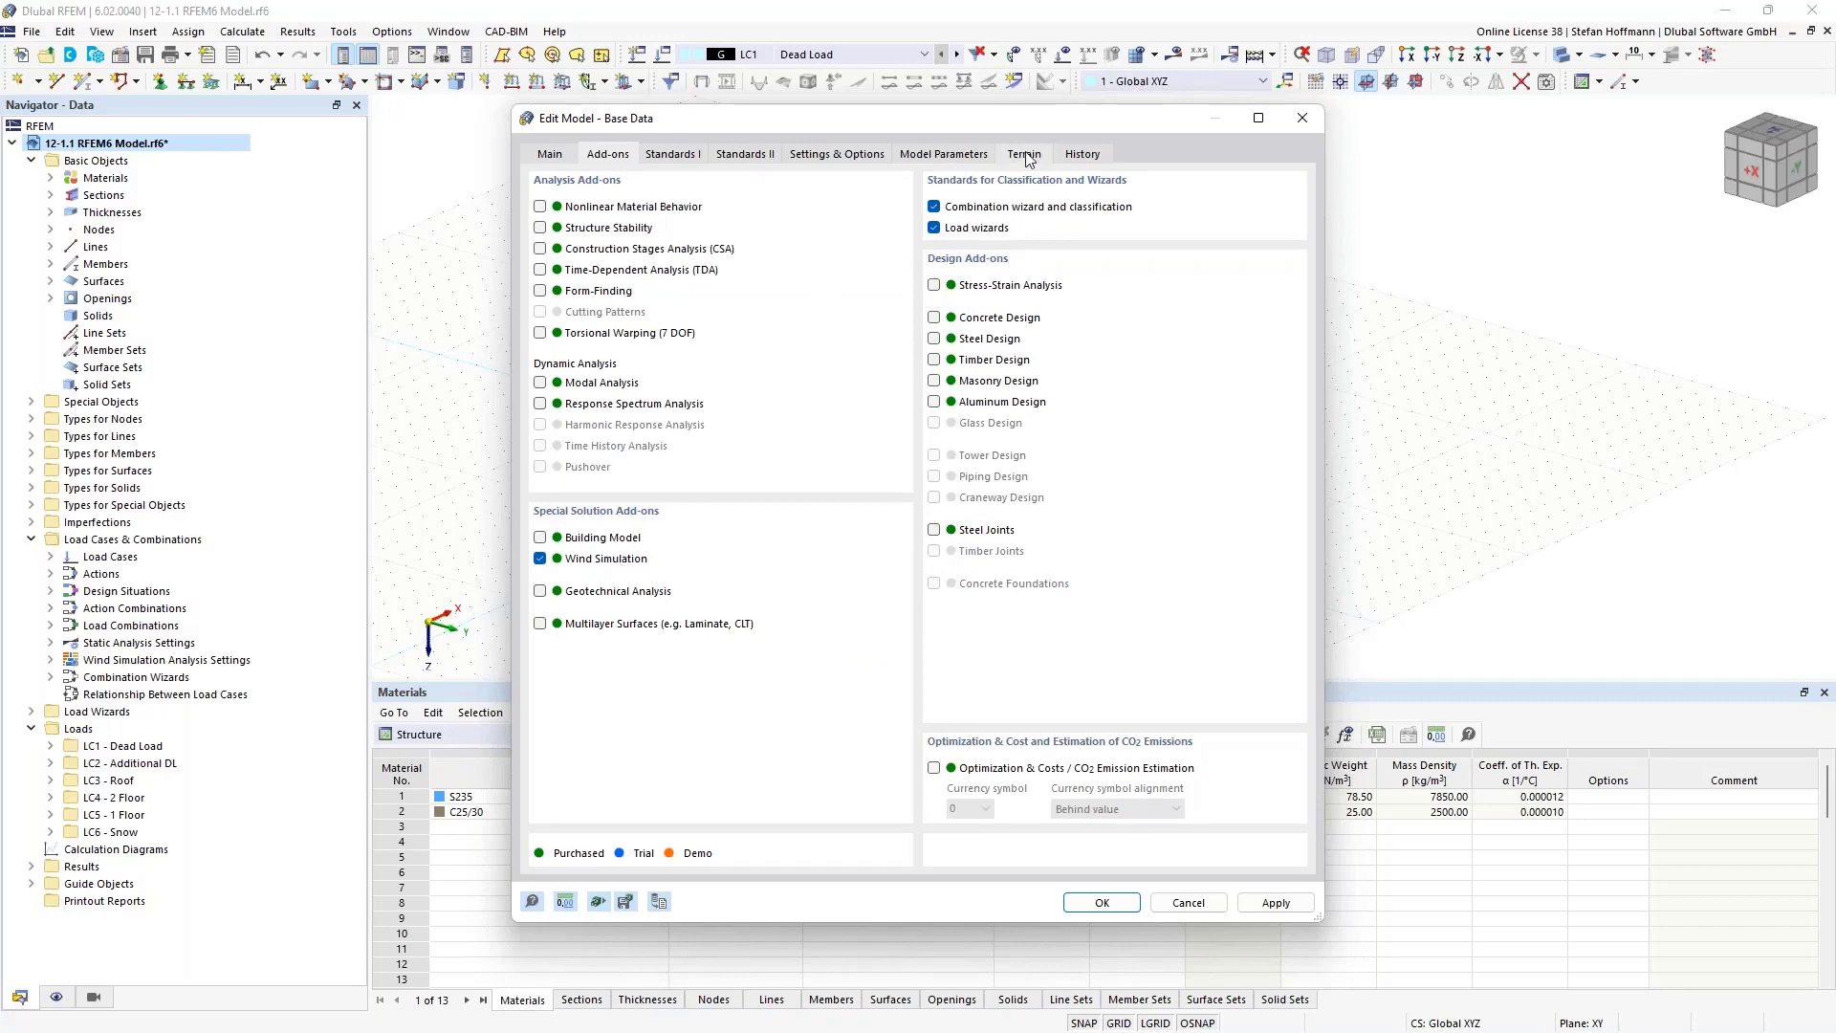
left_click(982, 155)
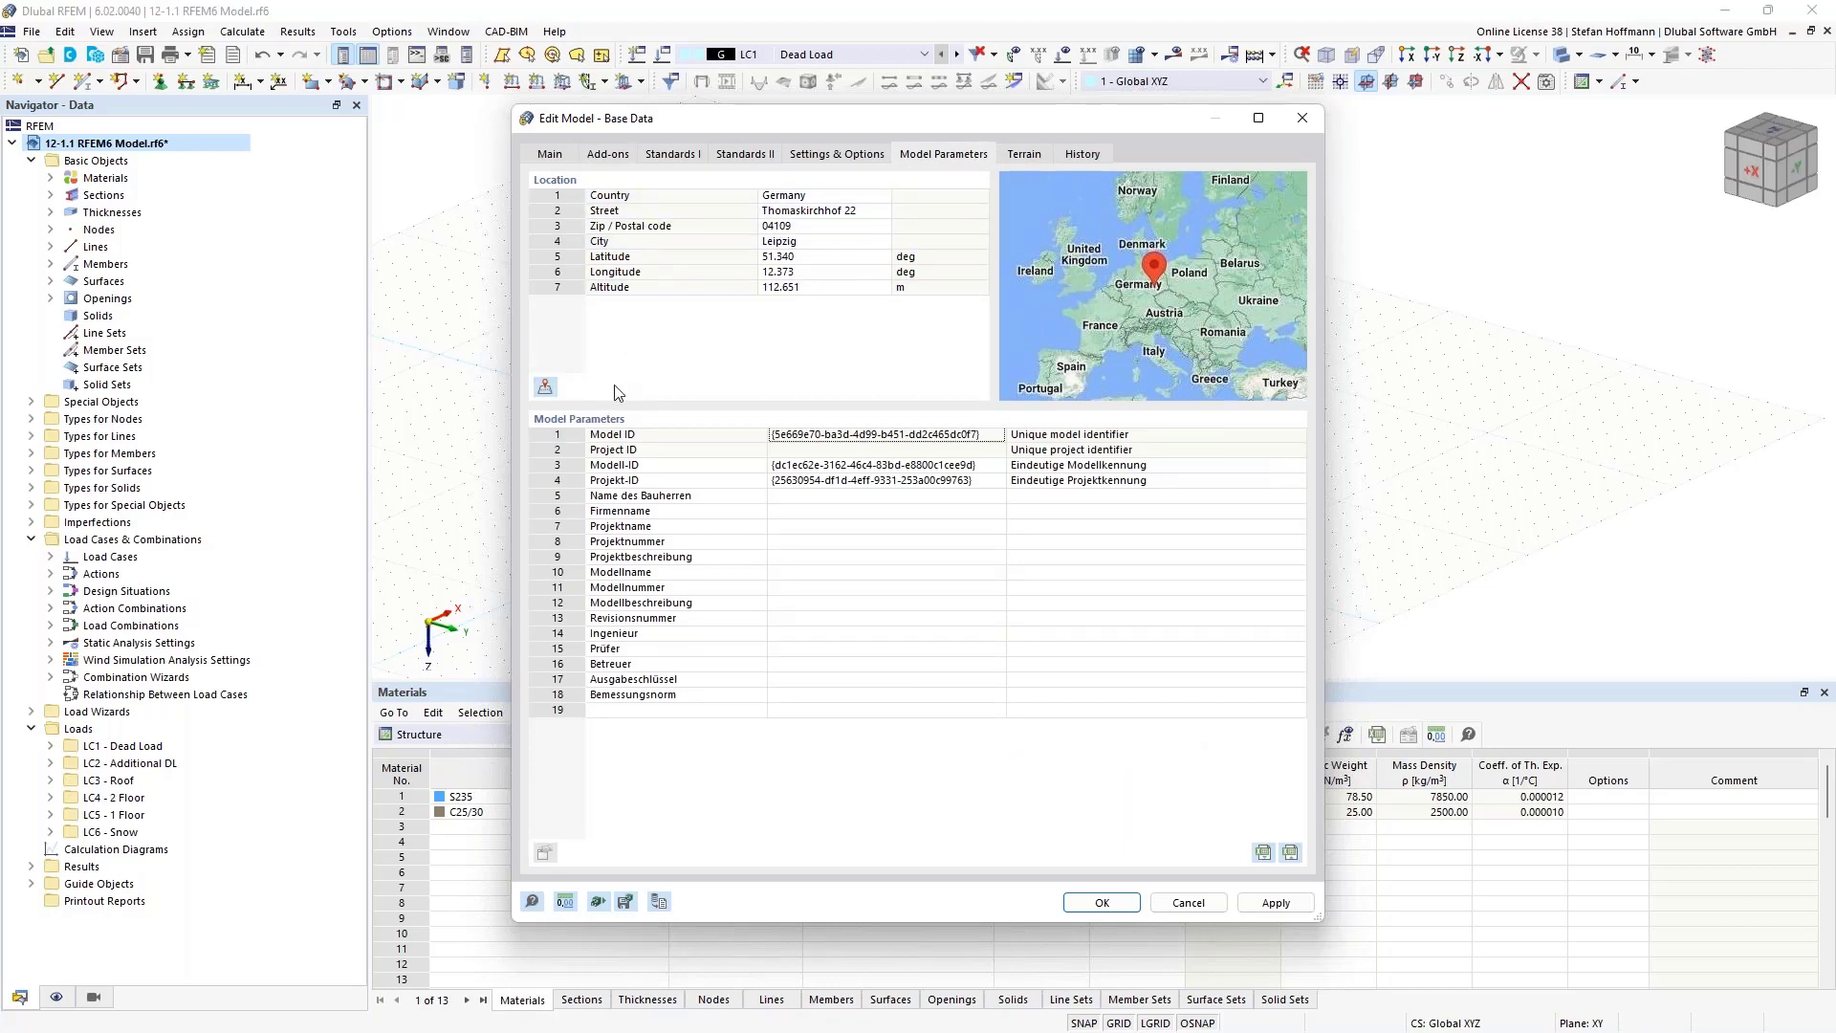
- Try the Horizontal Plane, Inclined Plane and Table terrain definitions, clear the terrain definition and cancel the base data changes
left_click(1023, 154)
left_click(639, 227)
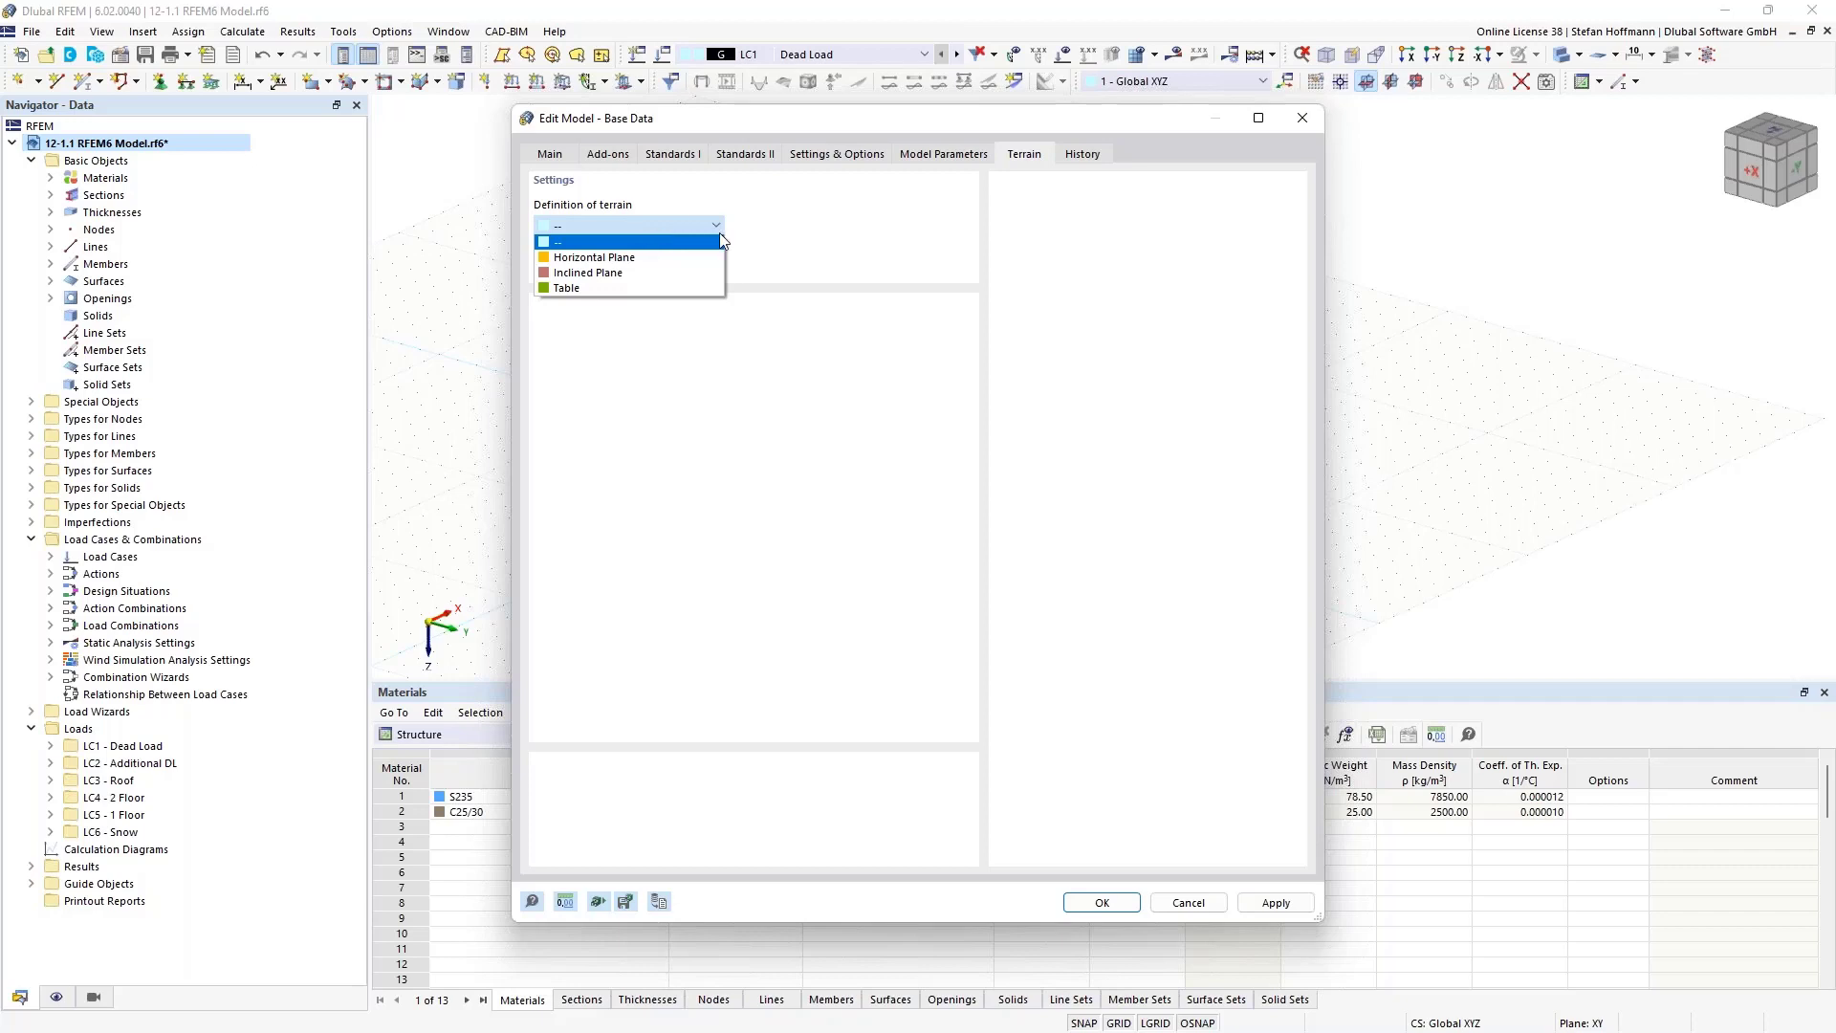
left_click(660, 257)
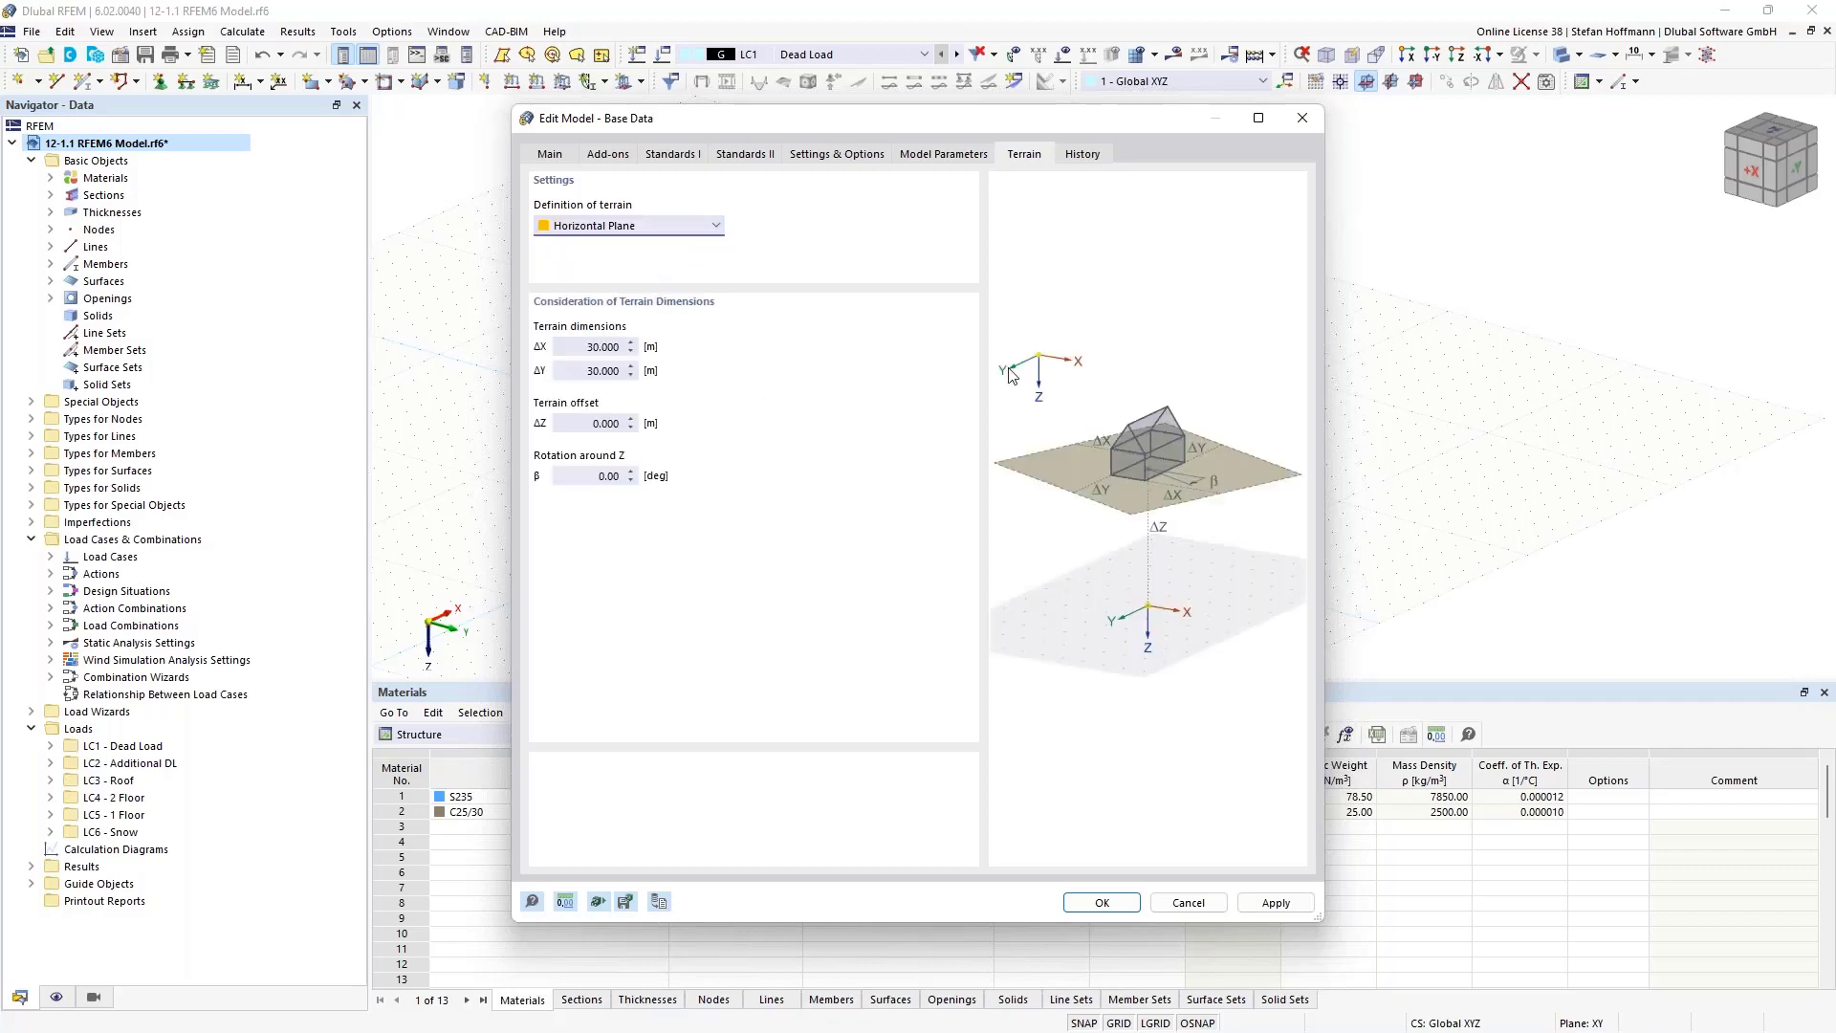
left_click(659, 230)
left_click(617, 273)
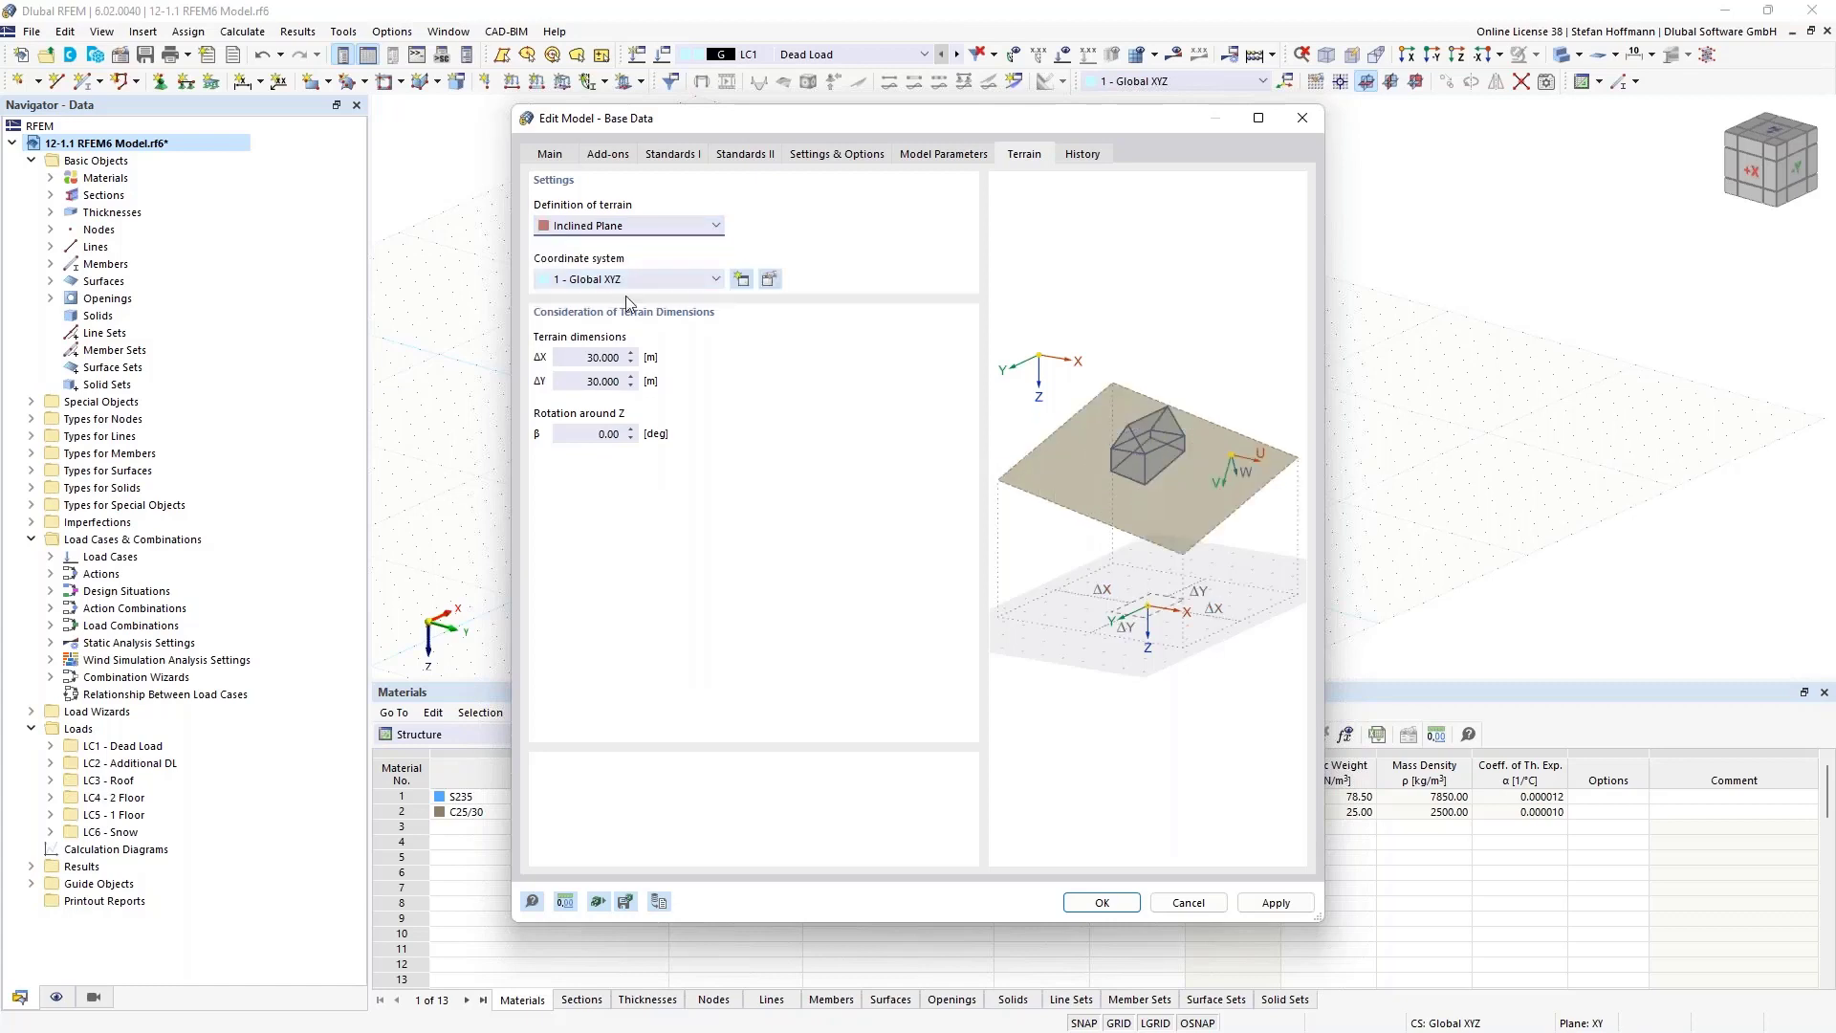
left_click(612, 228)
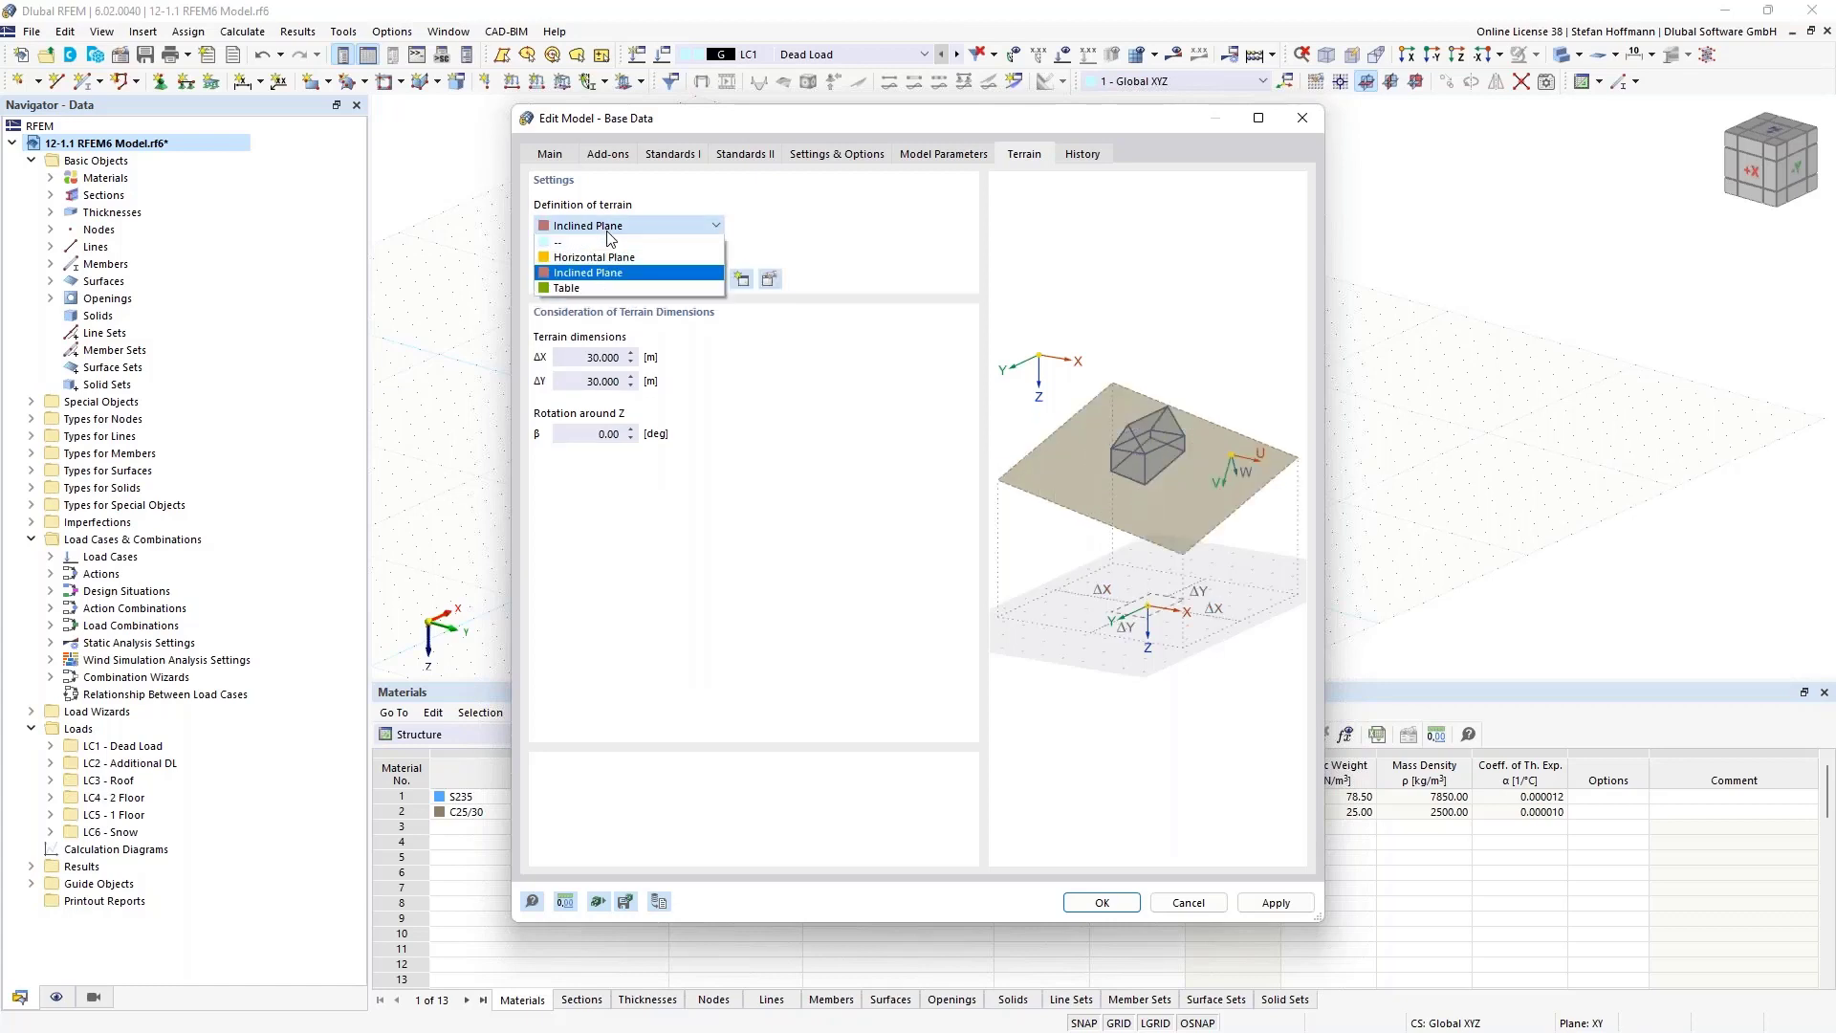
left_click(603, 289)
left_click(1095, 155)
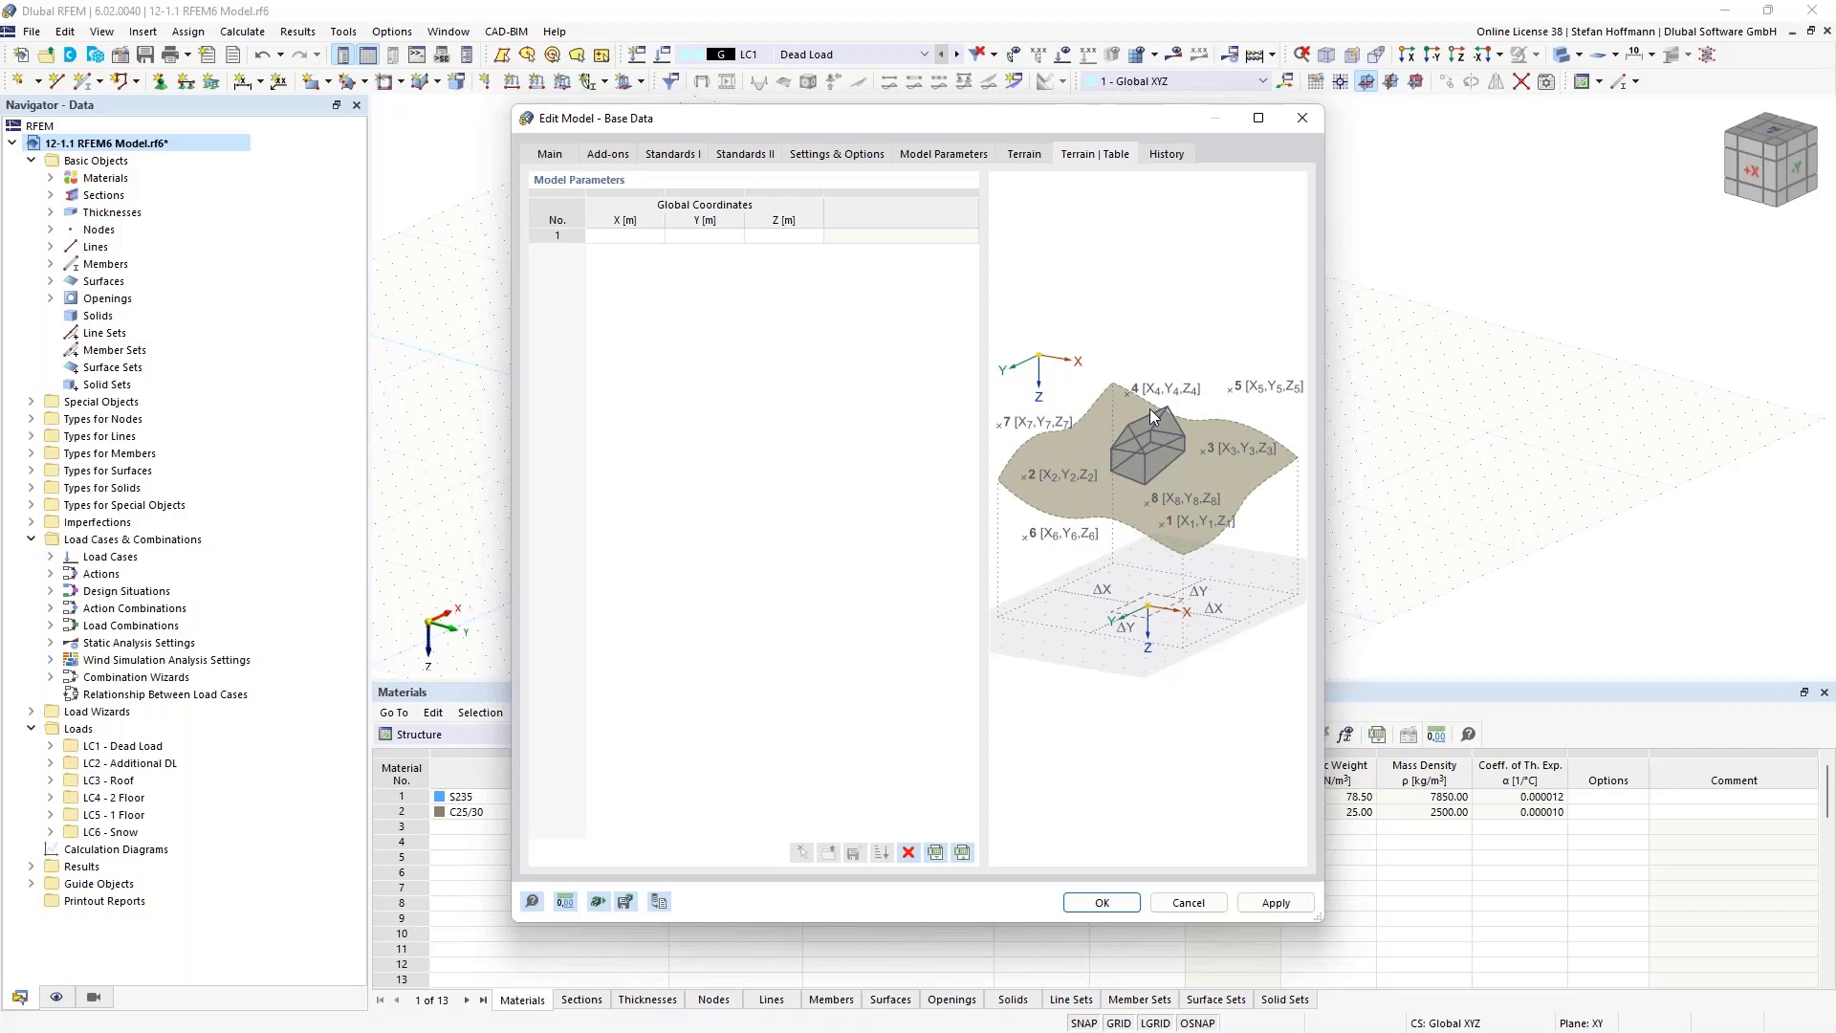
left_click(1033, 156)
left_click(636, 226)
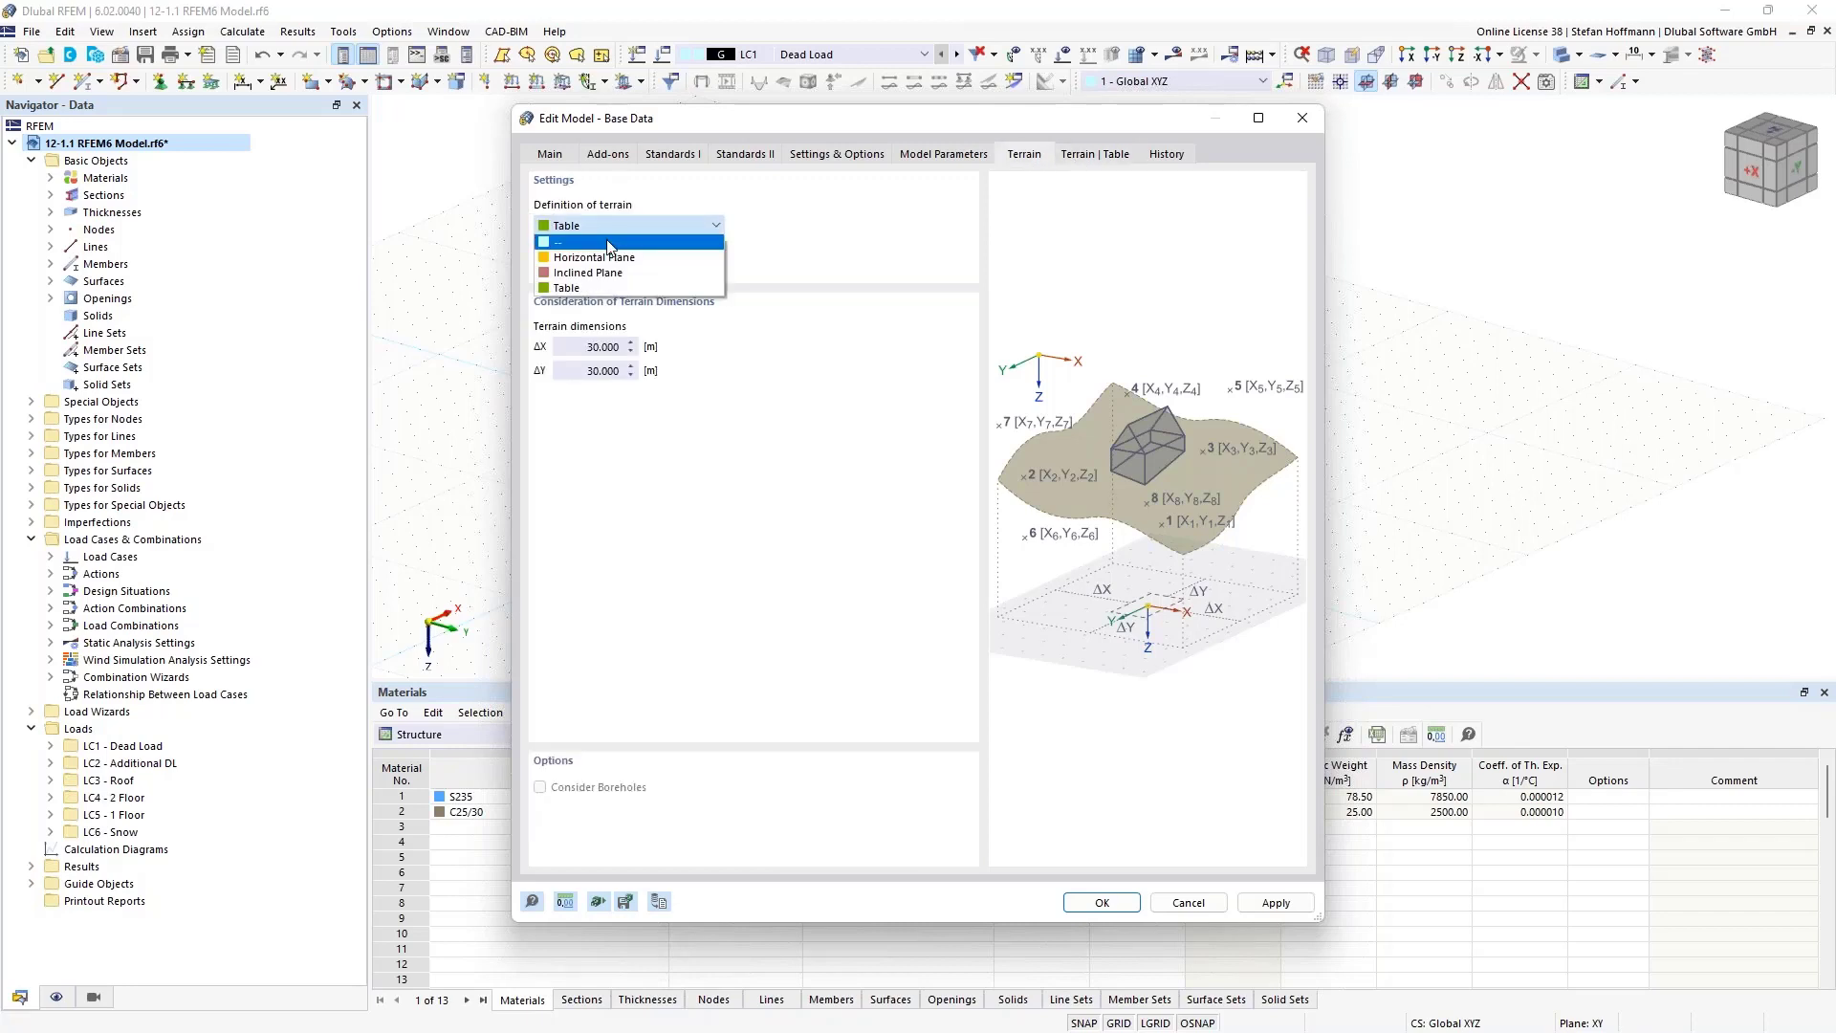
left_click(691, 308)
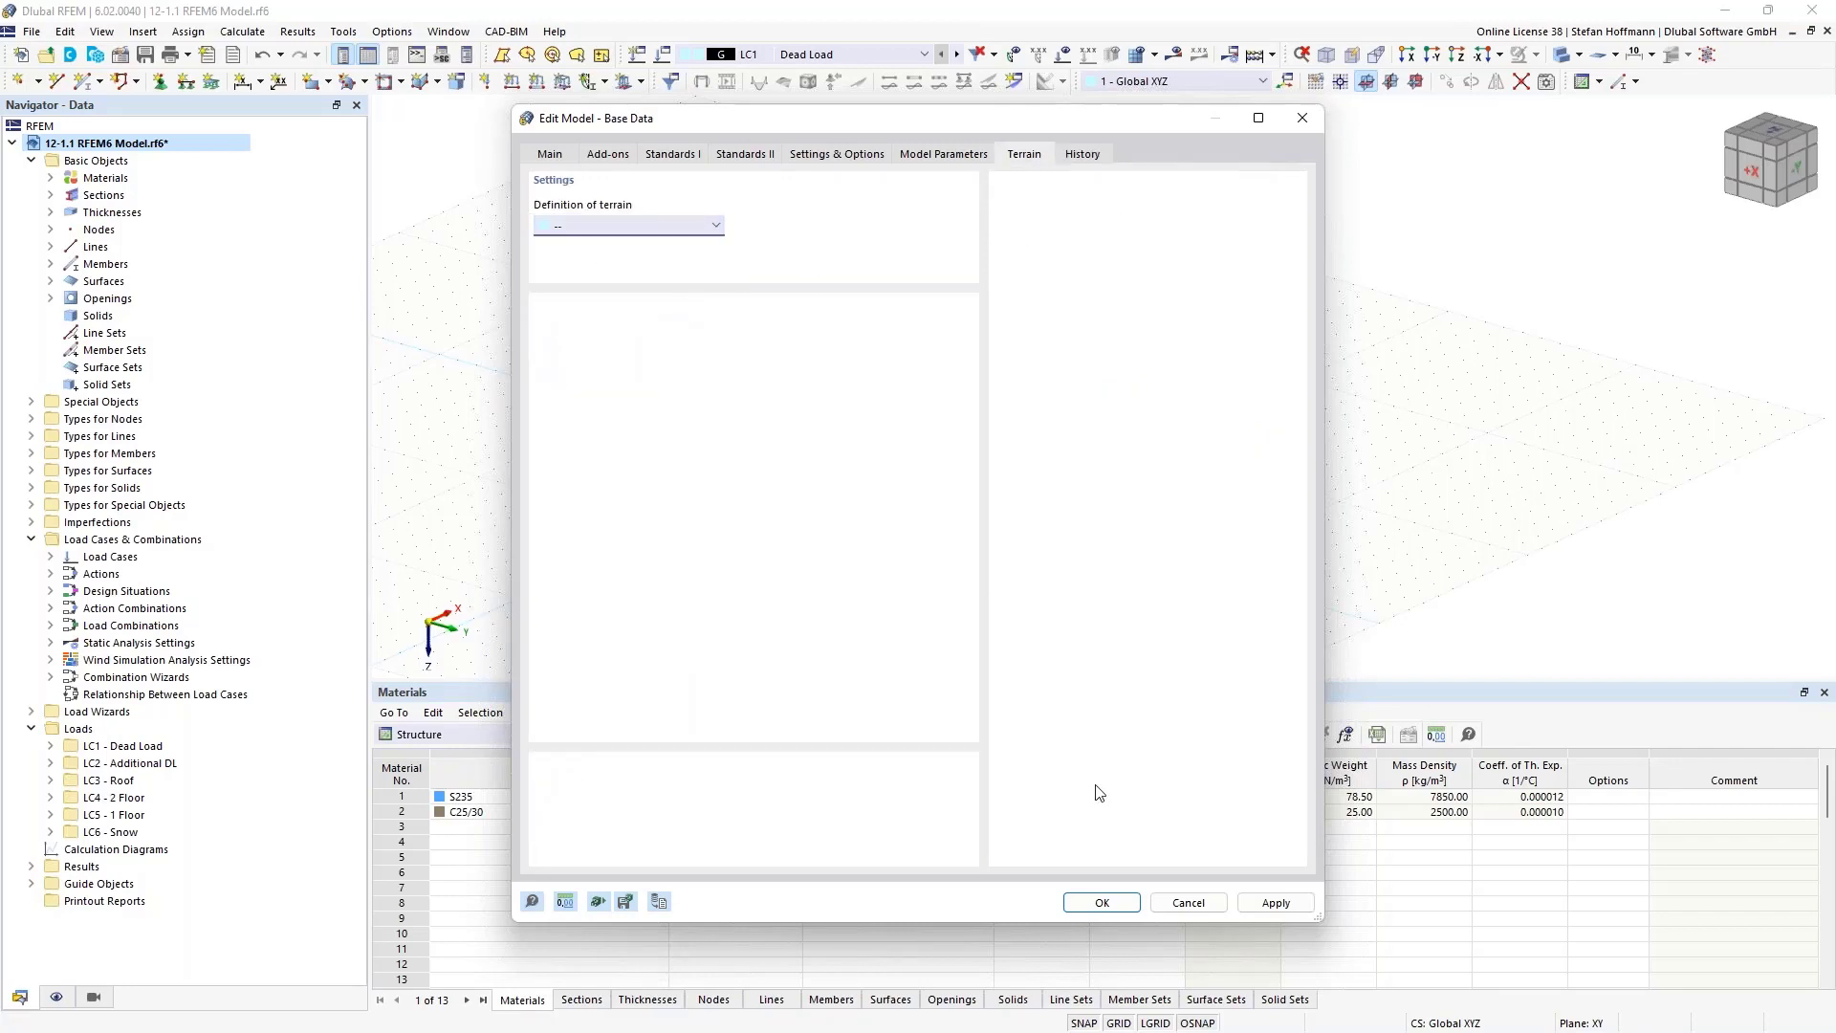
left_click(1169, 905)
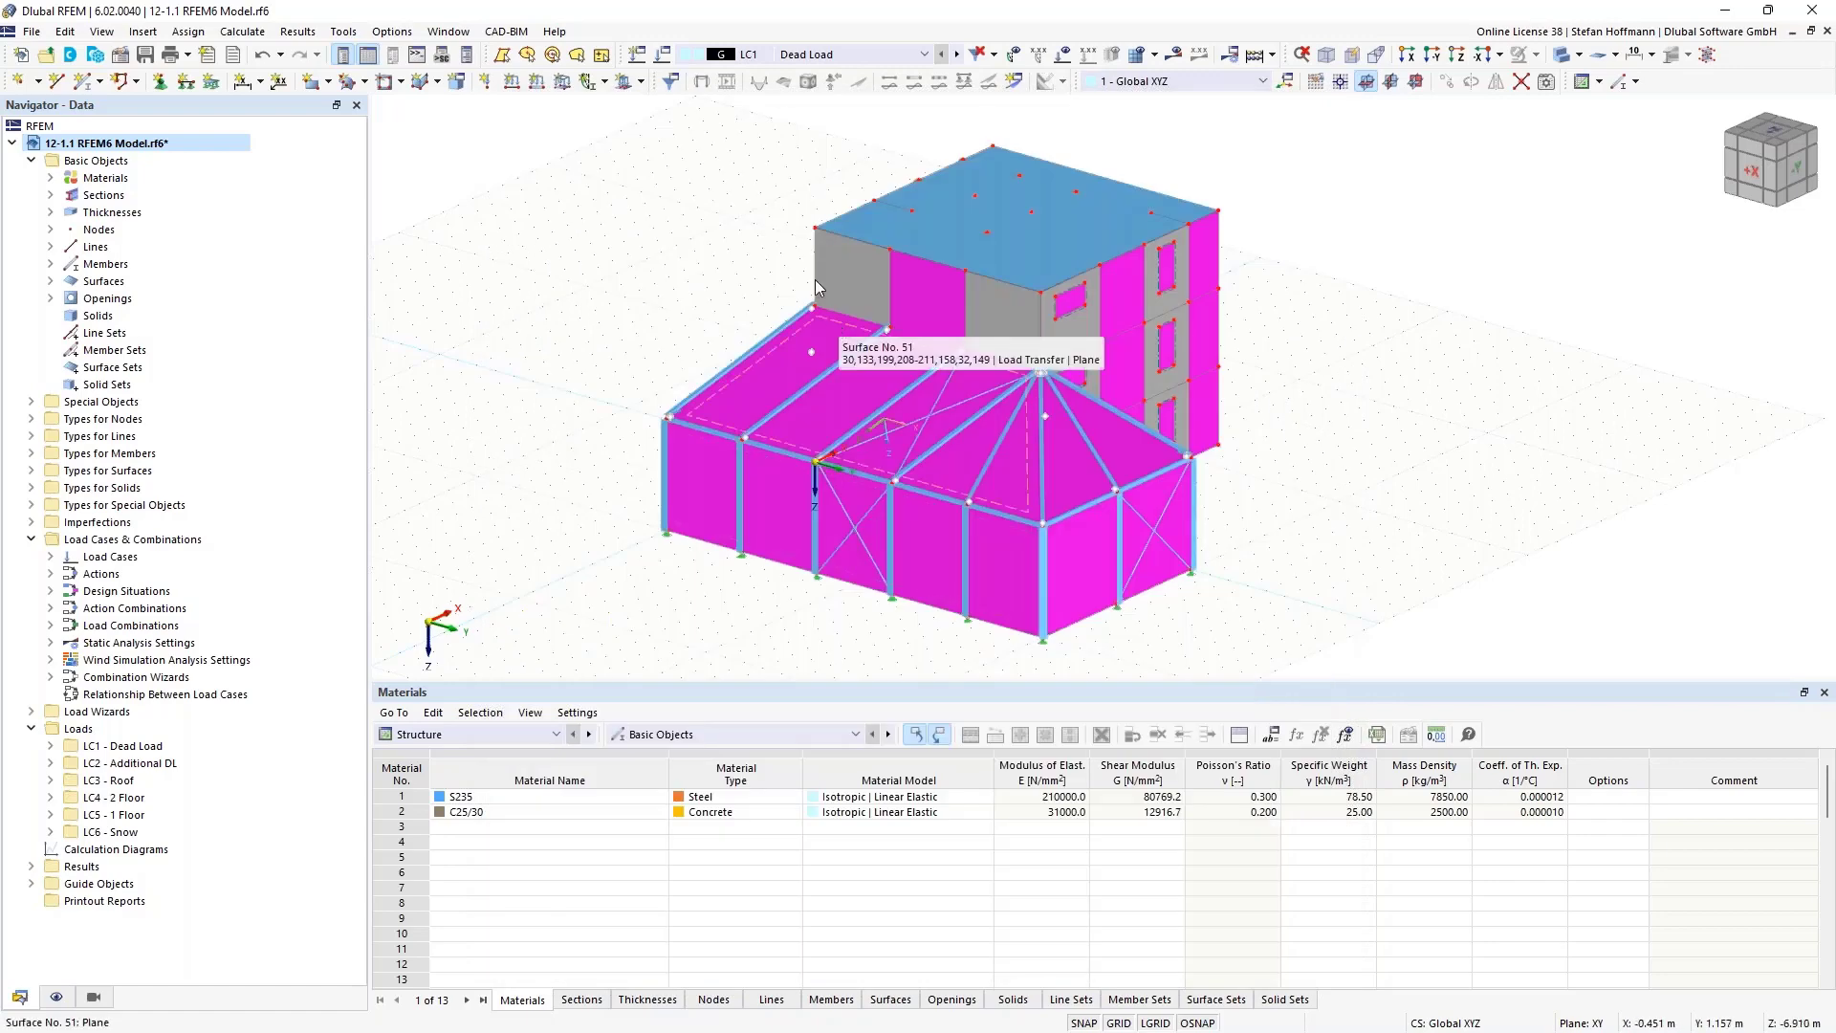
- Create load case LC7 with the Wind action category and the Wind Simulation analysis type
left_click(636, 54)
left_click(664, 461)
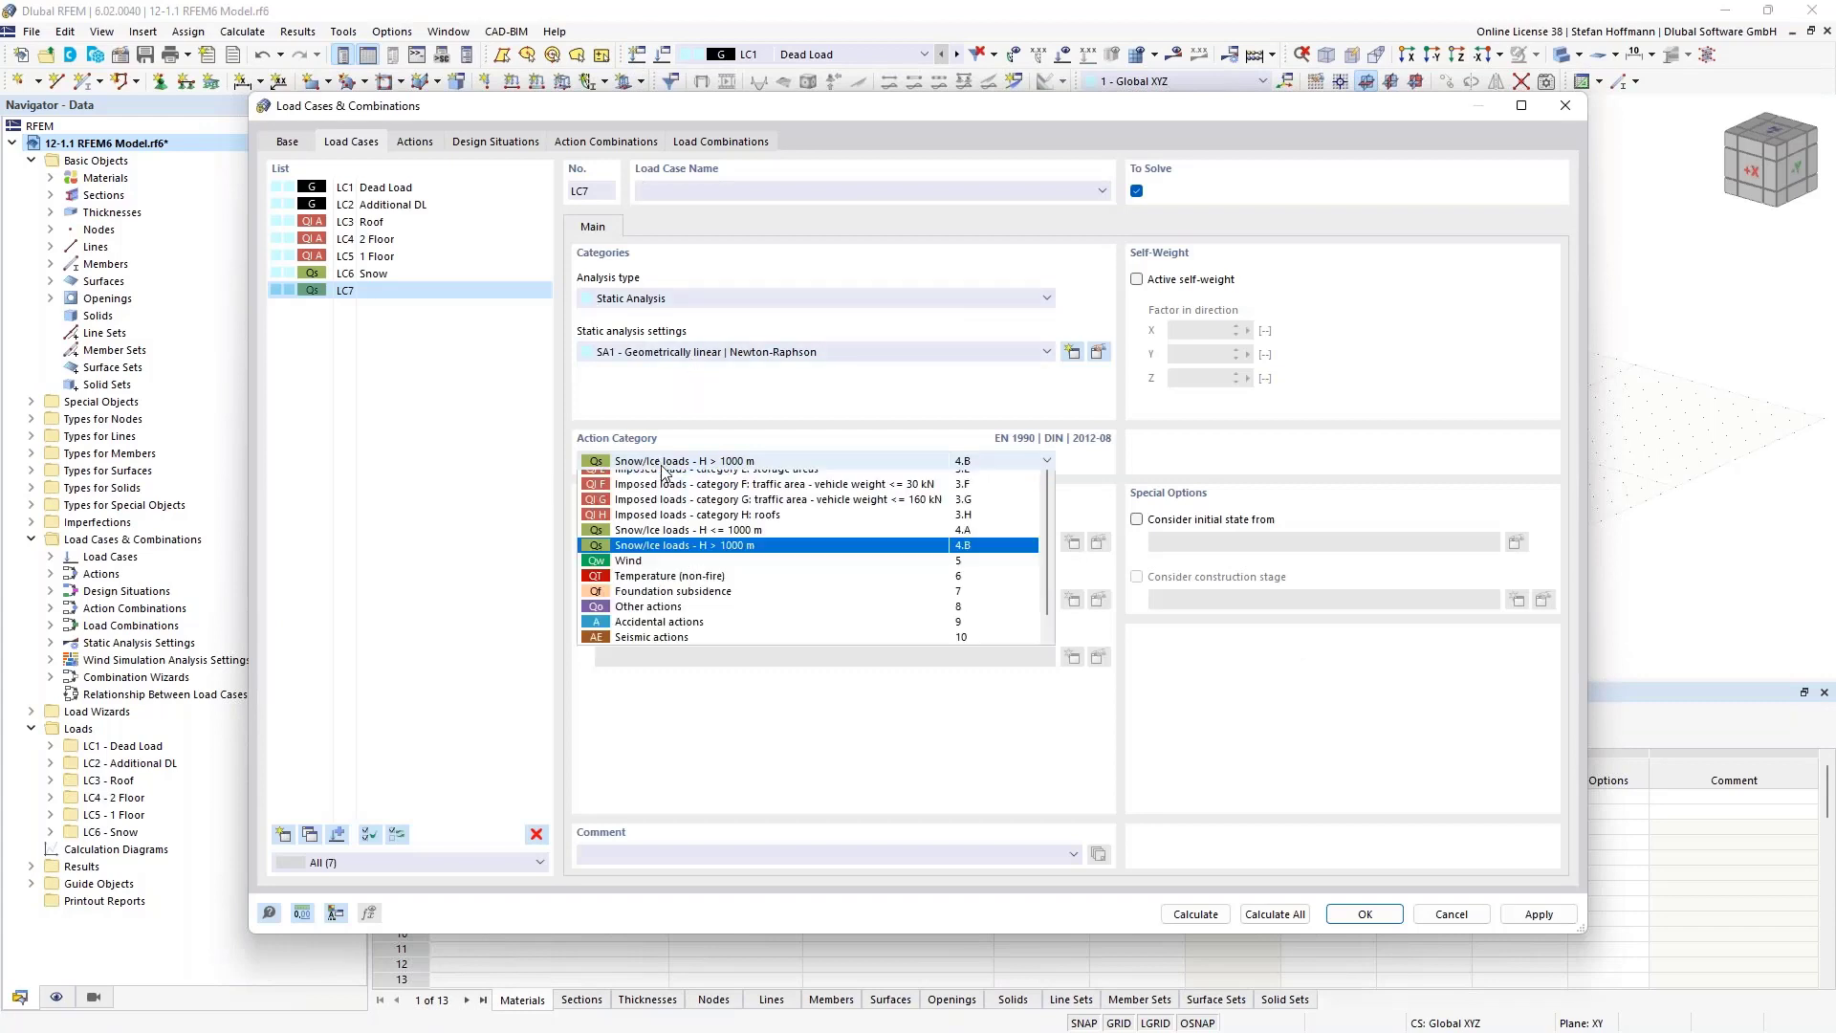
left_click(641, 299)
left_click(626, 330)
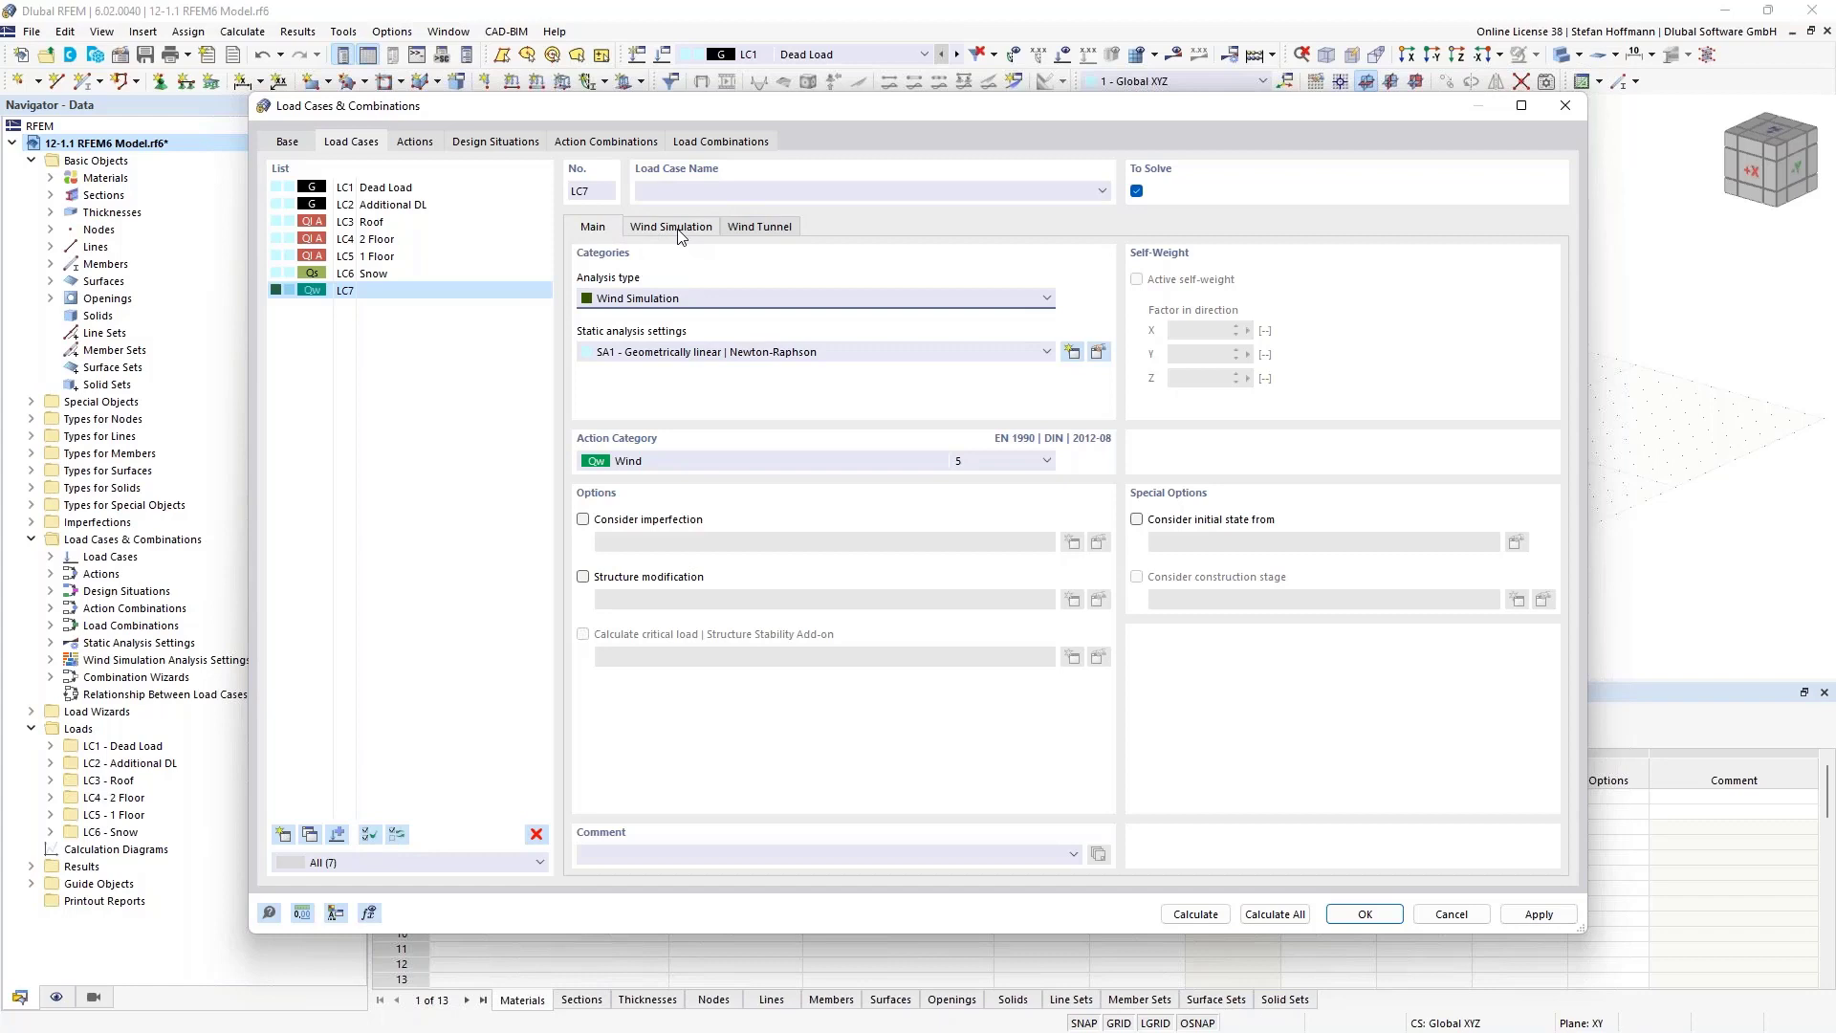
- Examine the WA1 wind simulation analysis settings, including simulation type, air density, steady flow parameters, residue monitoring and relaxation factors, and close them without changes
left_click(679, 229)
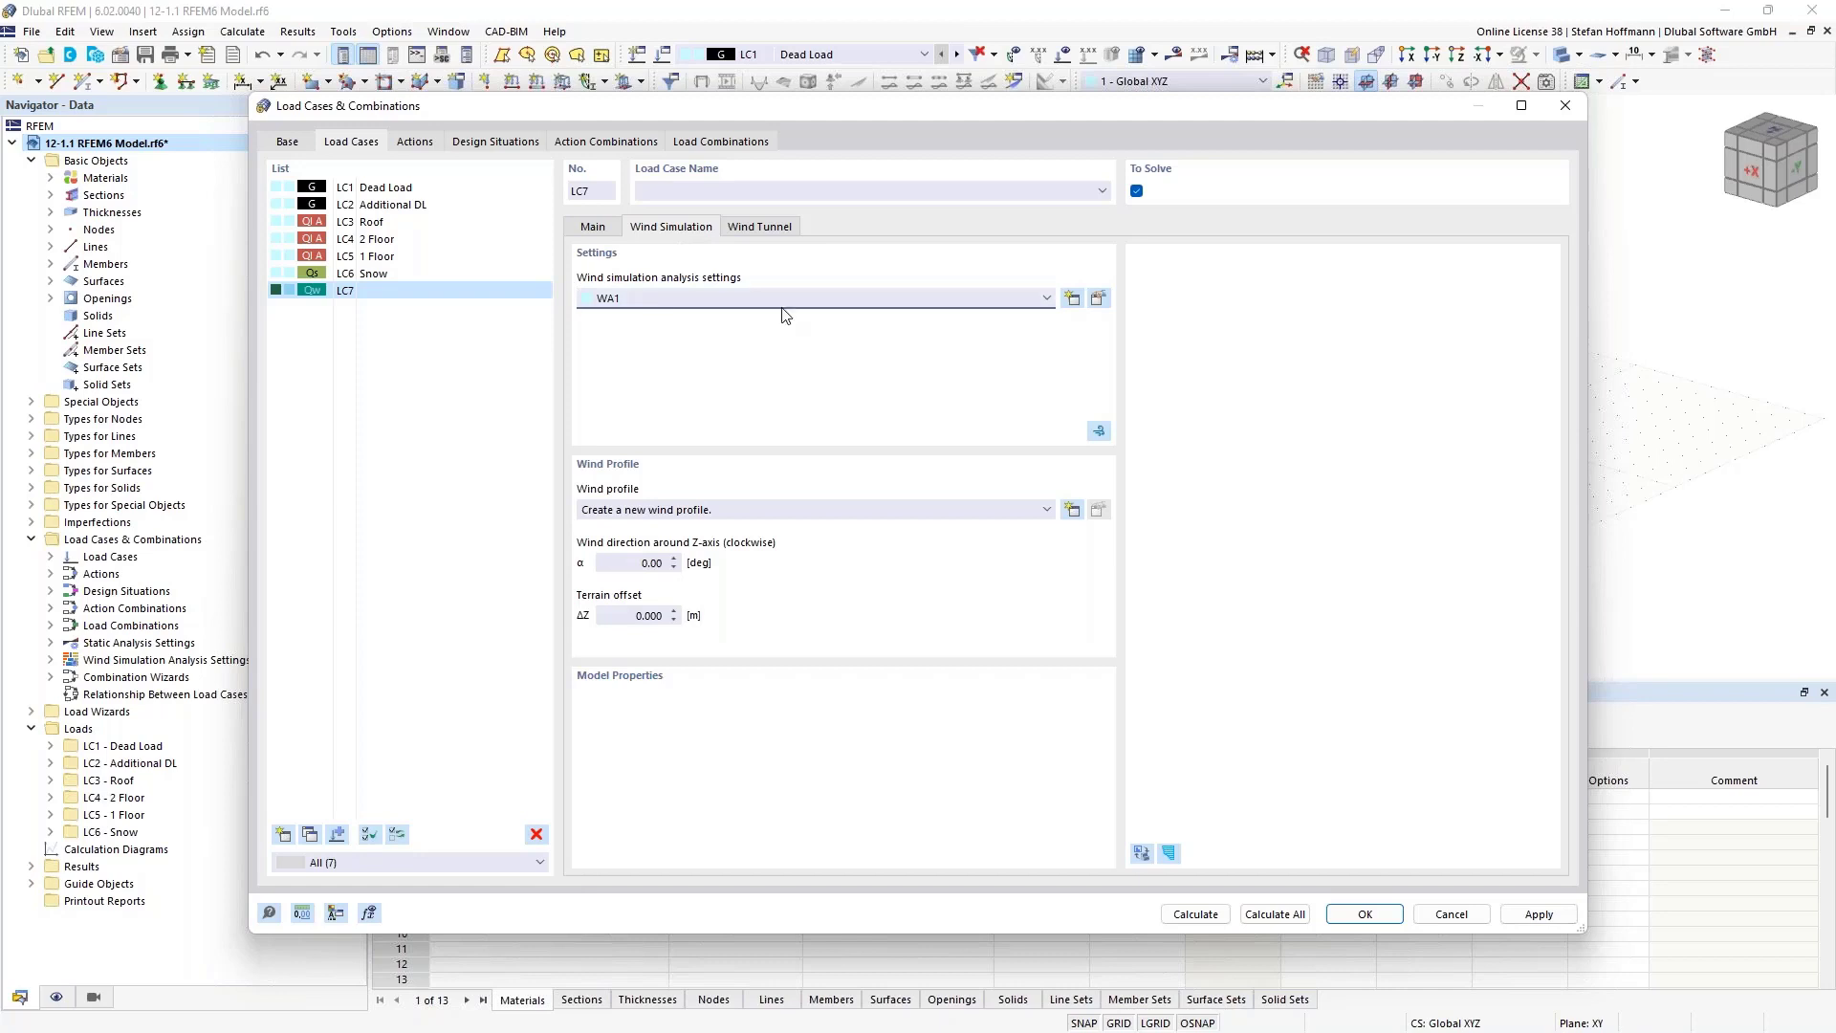
left_click(1103, 302)
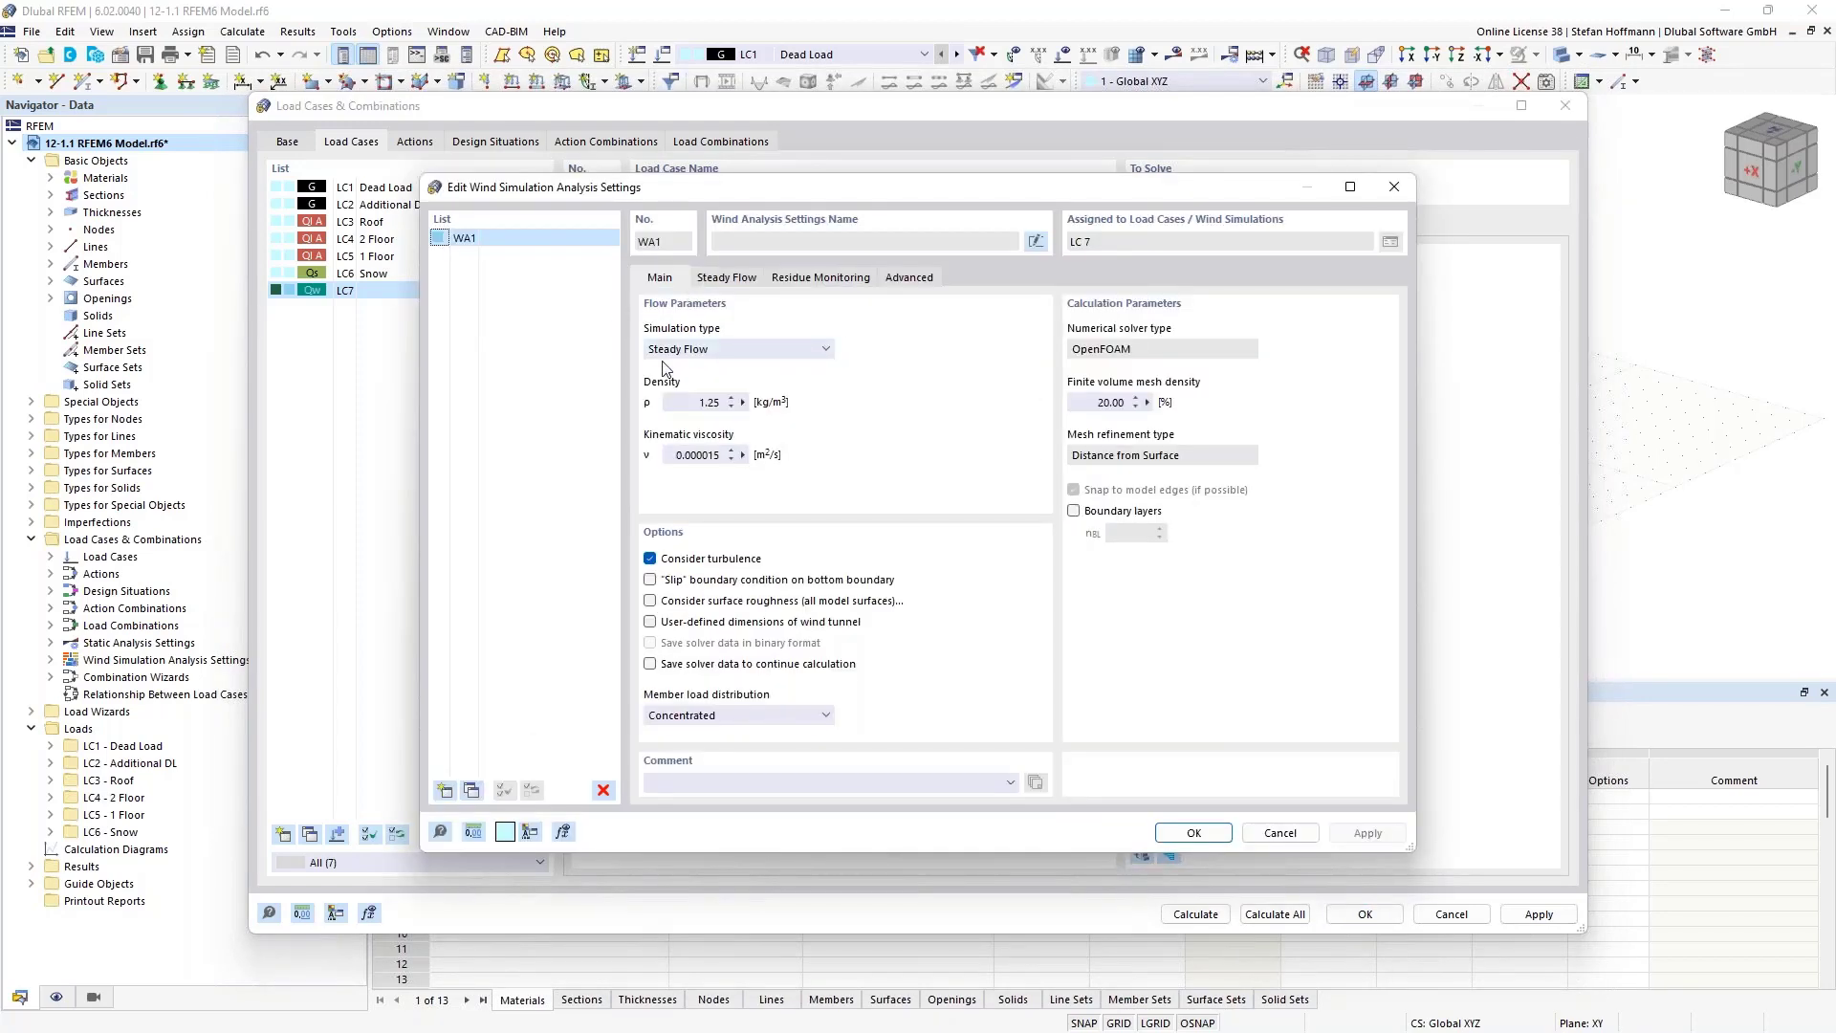
left_click(747, 350)
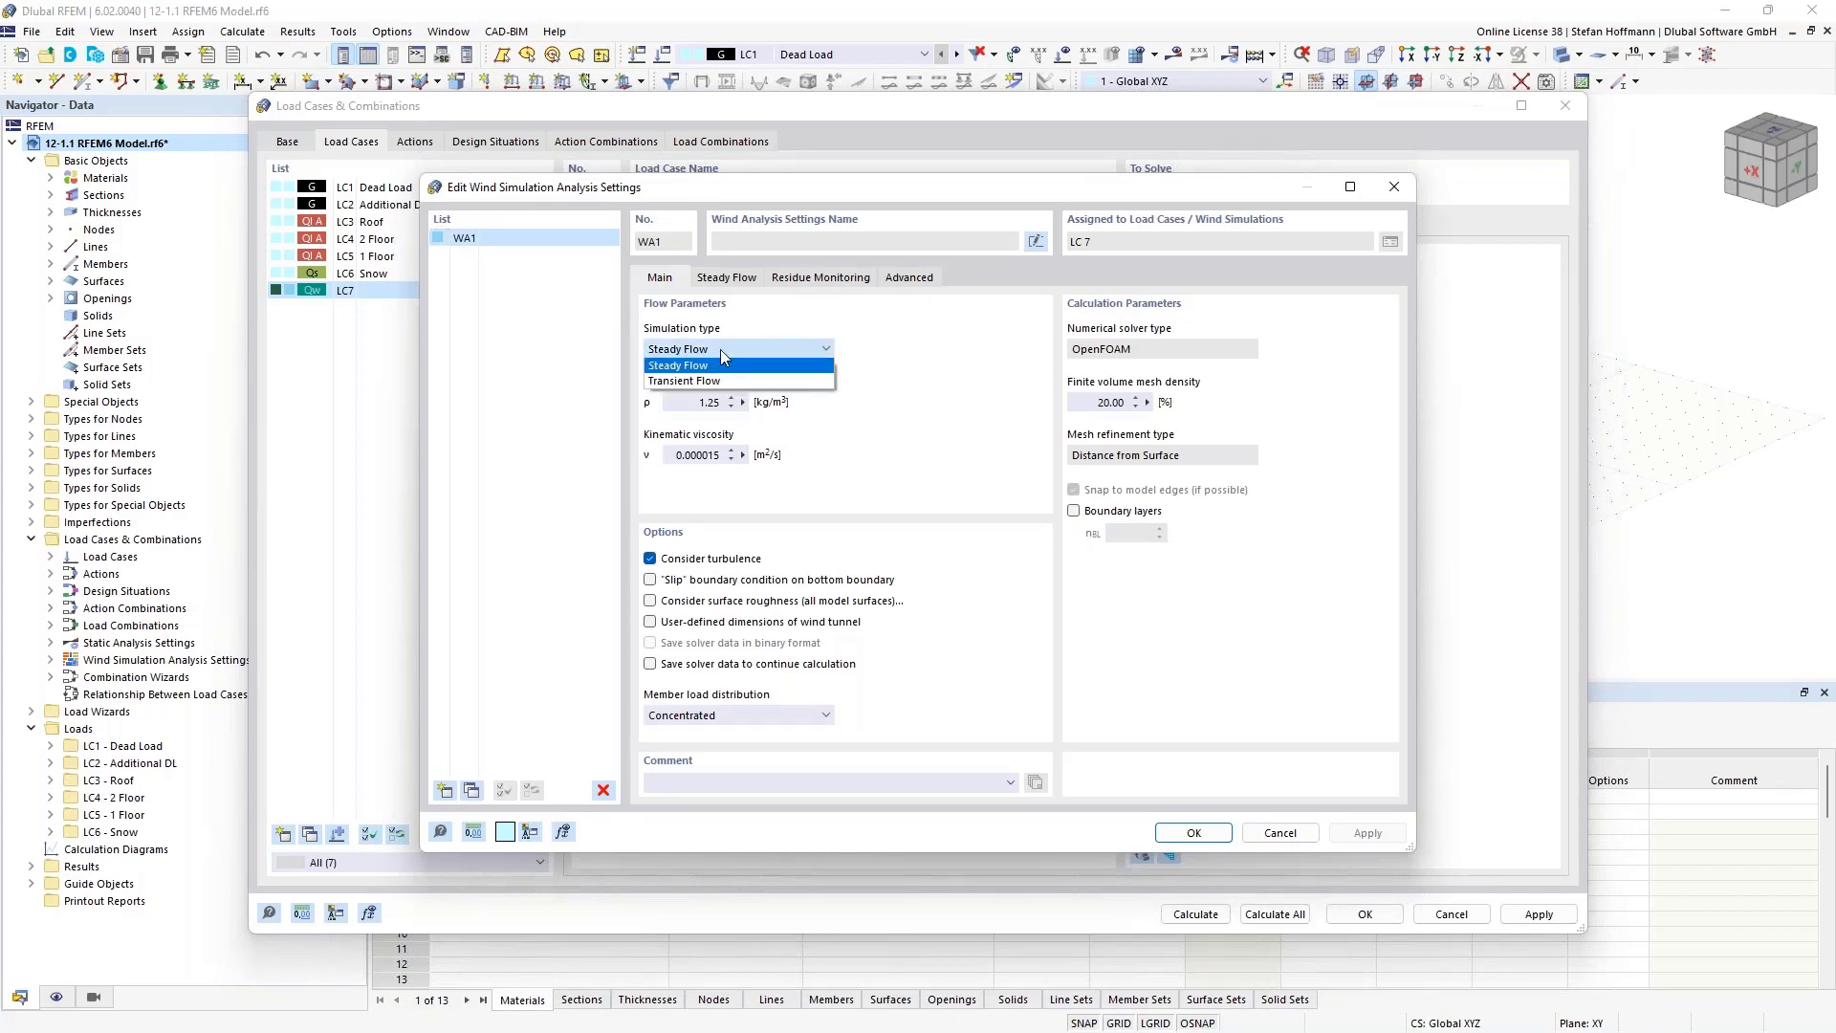
left_click(720, 348)
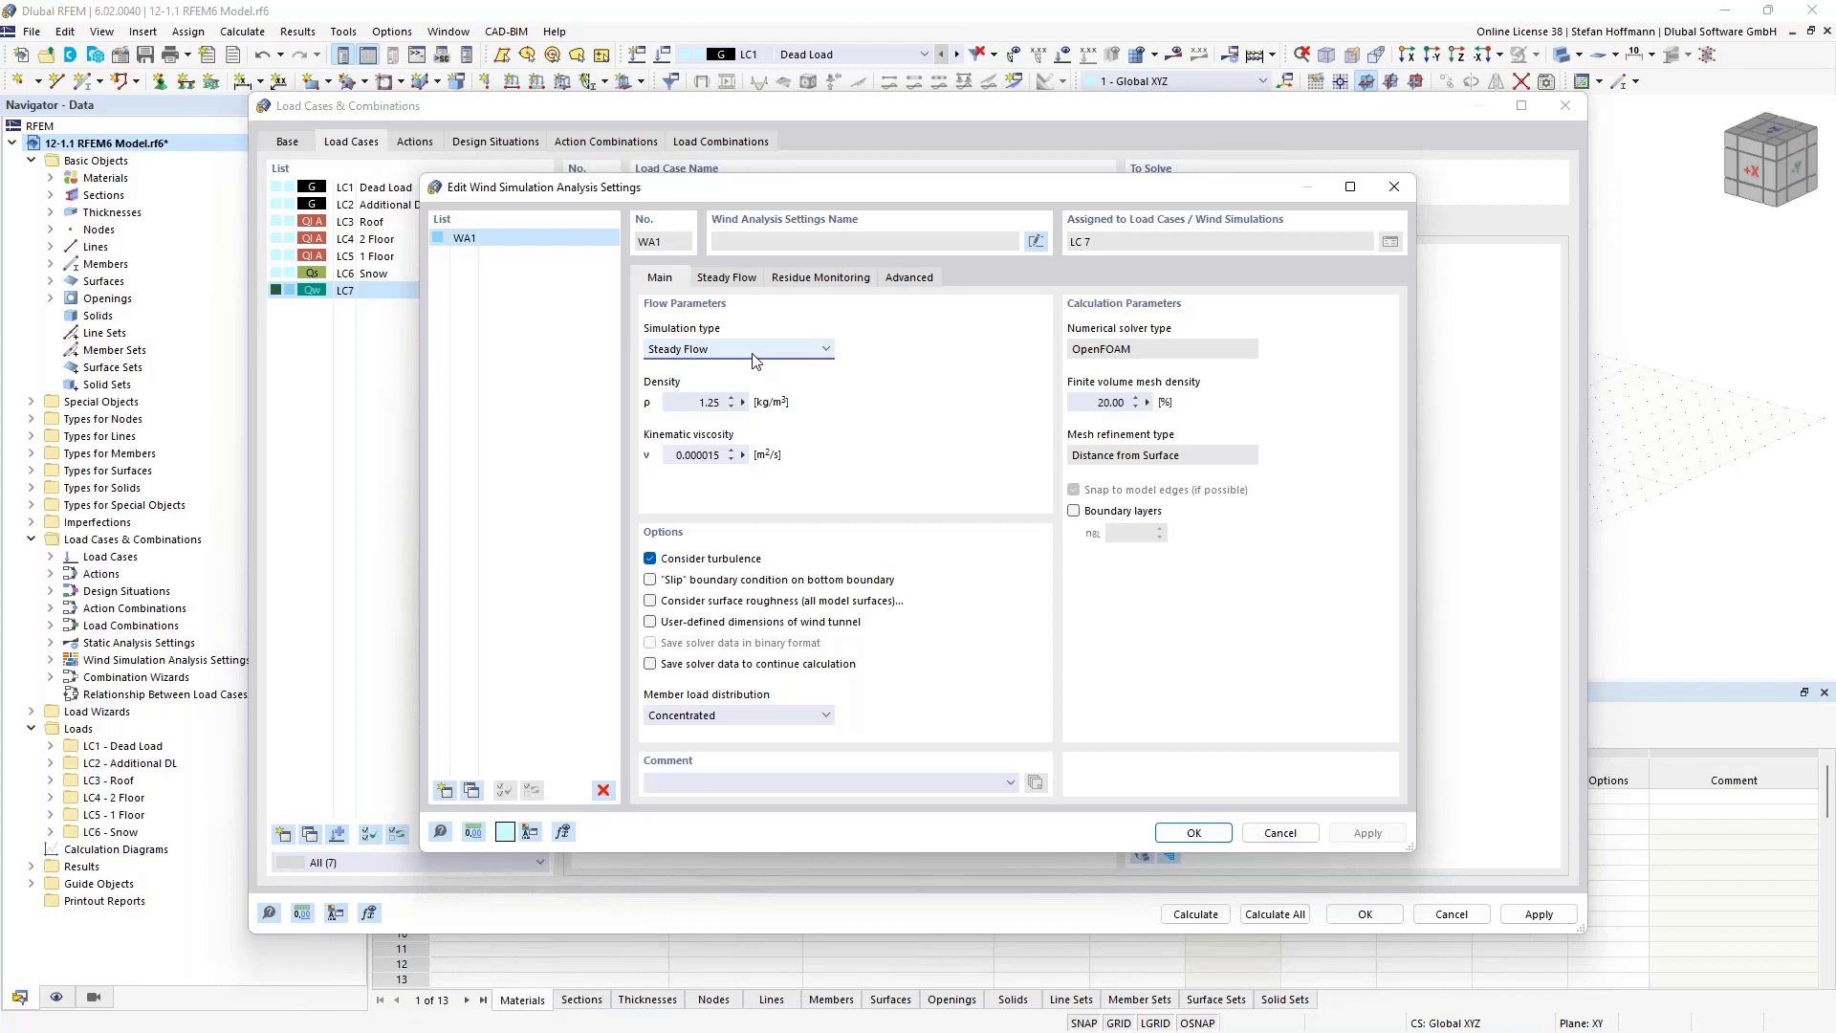
left_click(717, 400)
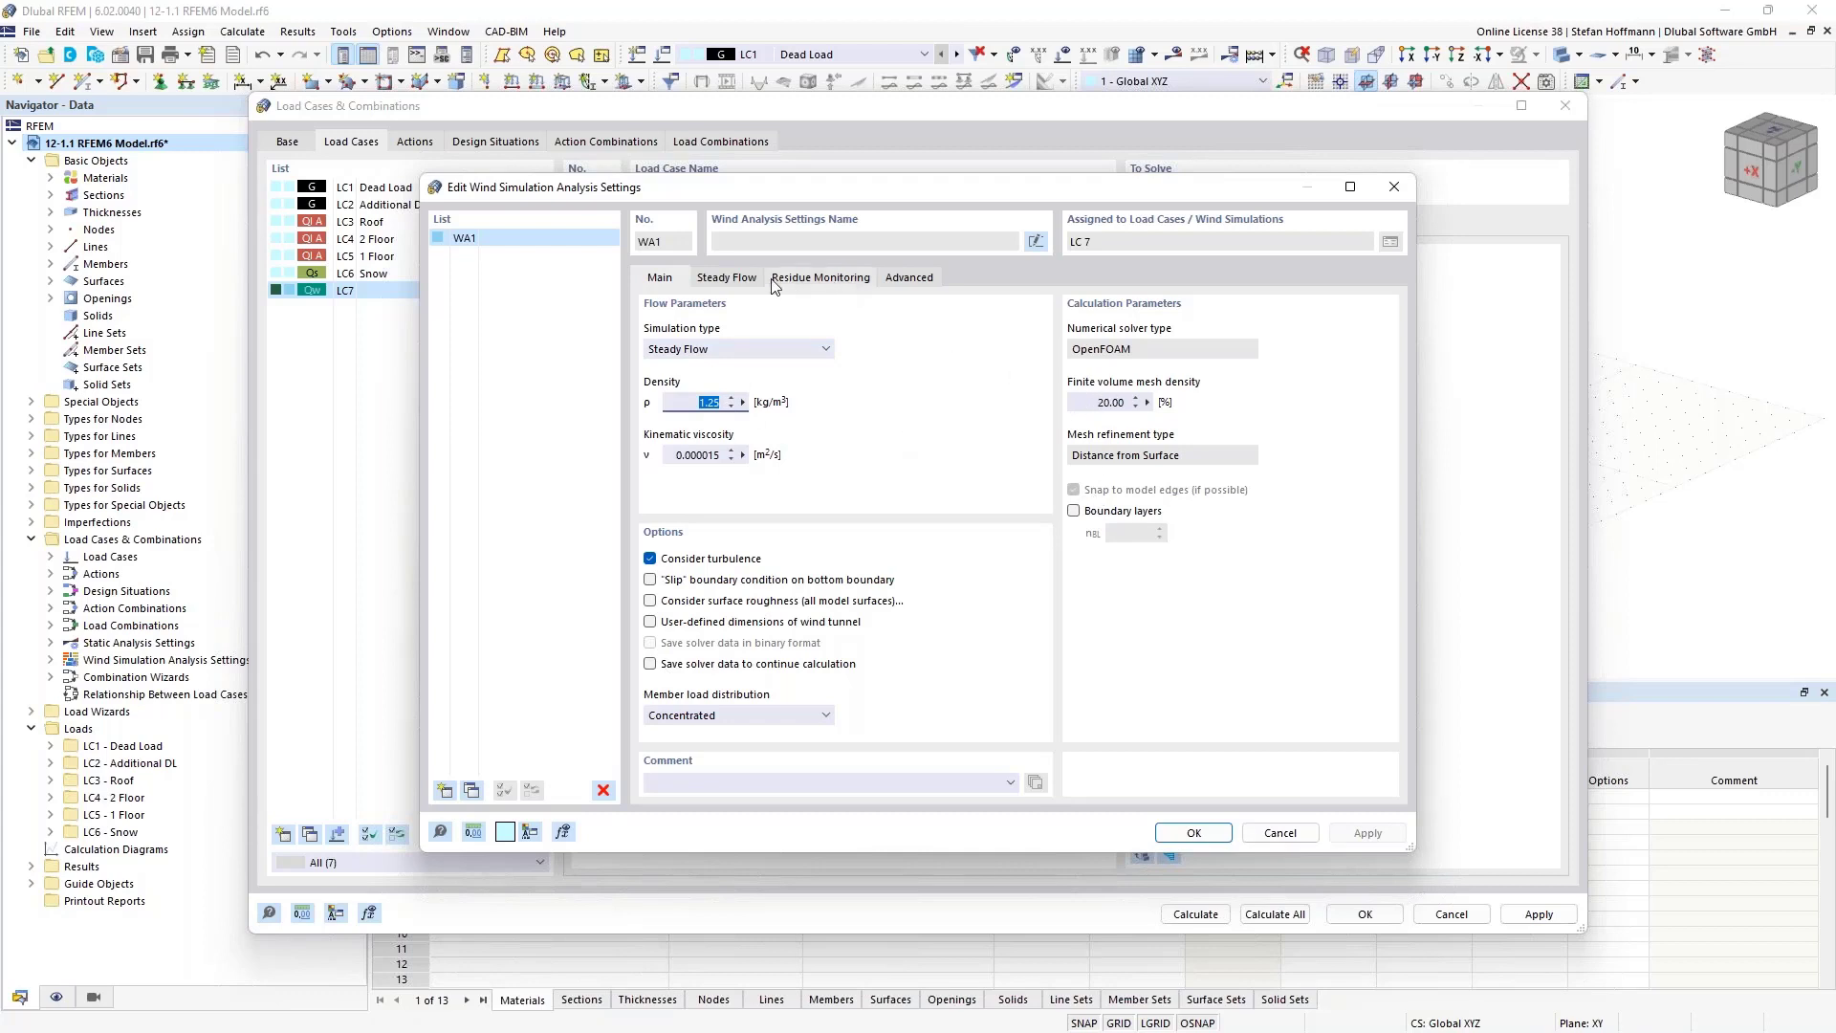
left_click(729, 278)
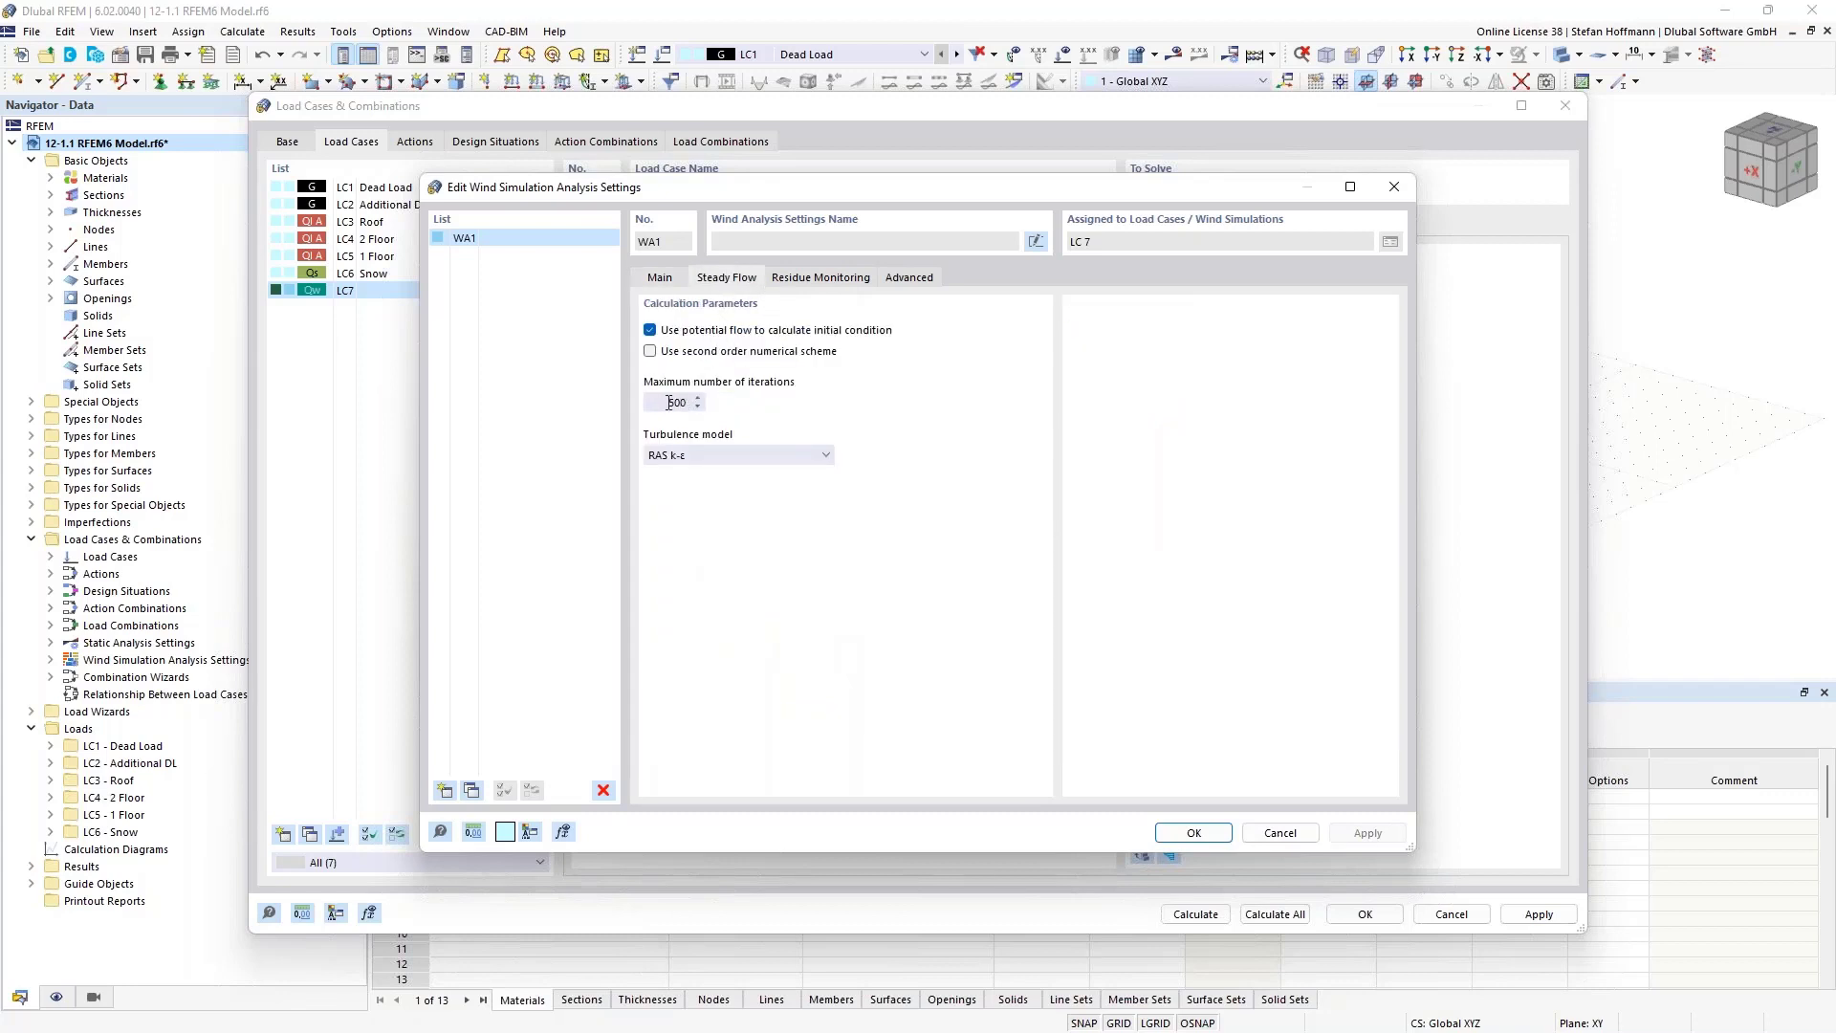
left_click(745, 455)
left_click(745, 457)
left_click(820, 277)
left_click(908, 277)
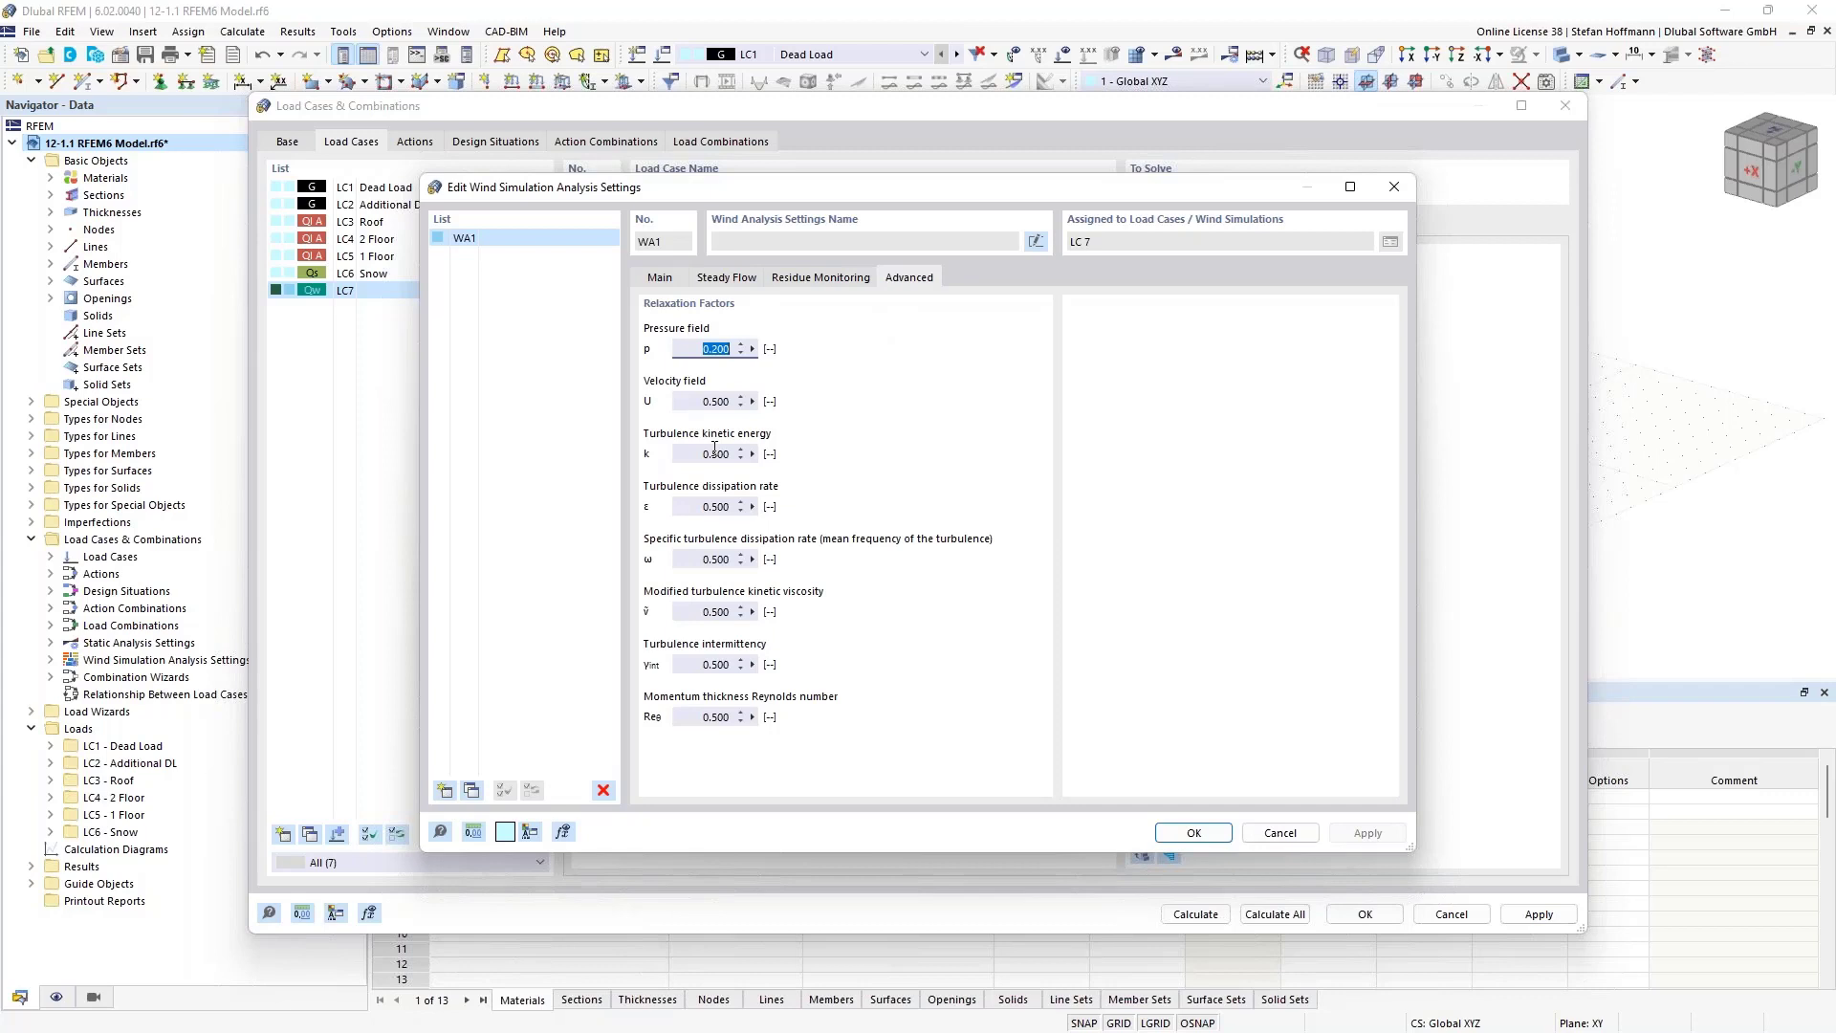
left_click(1394, 187)
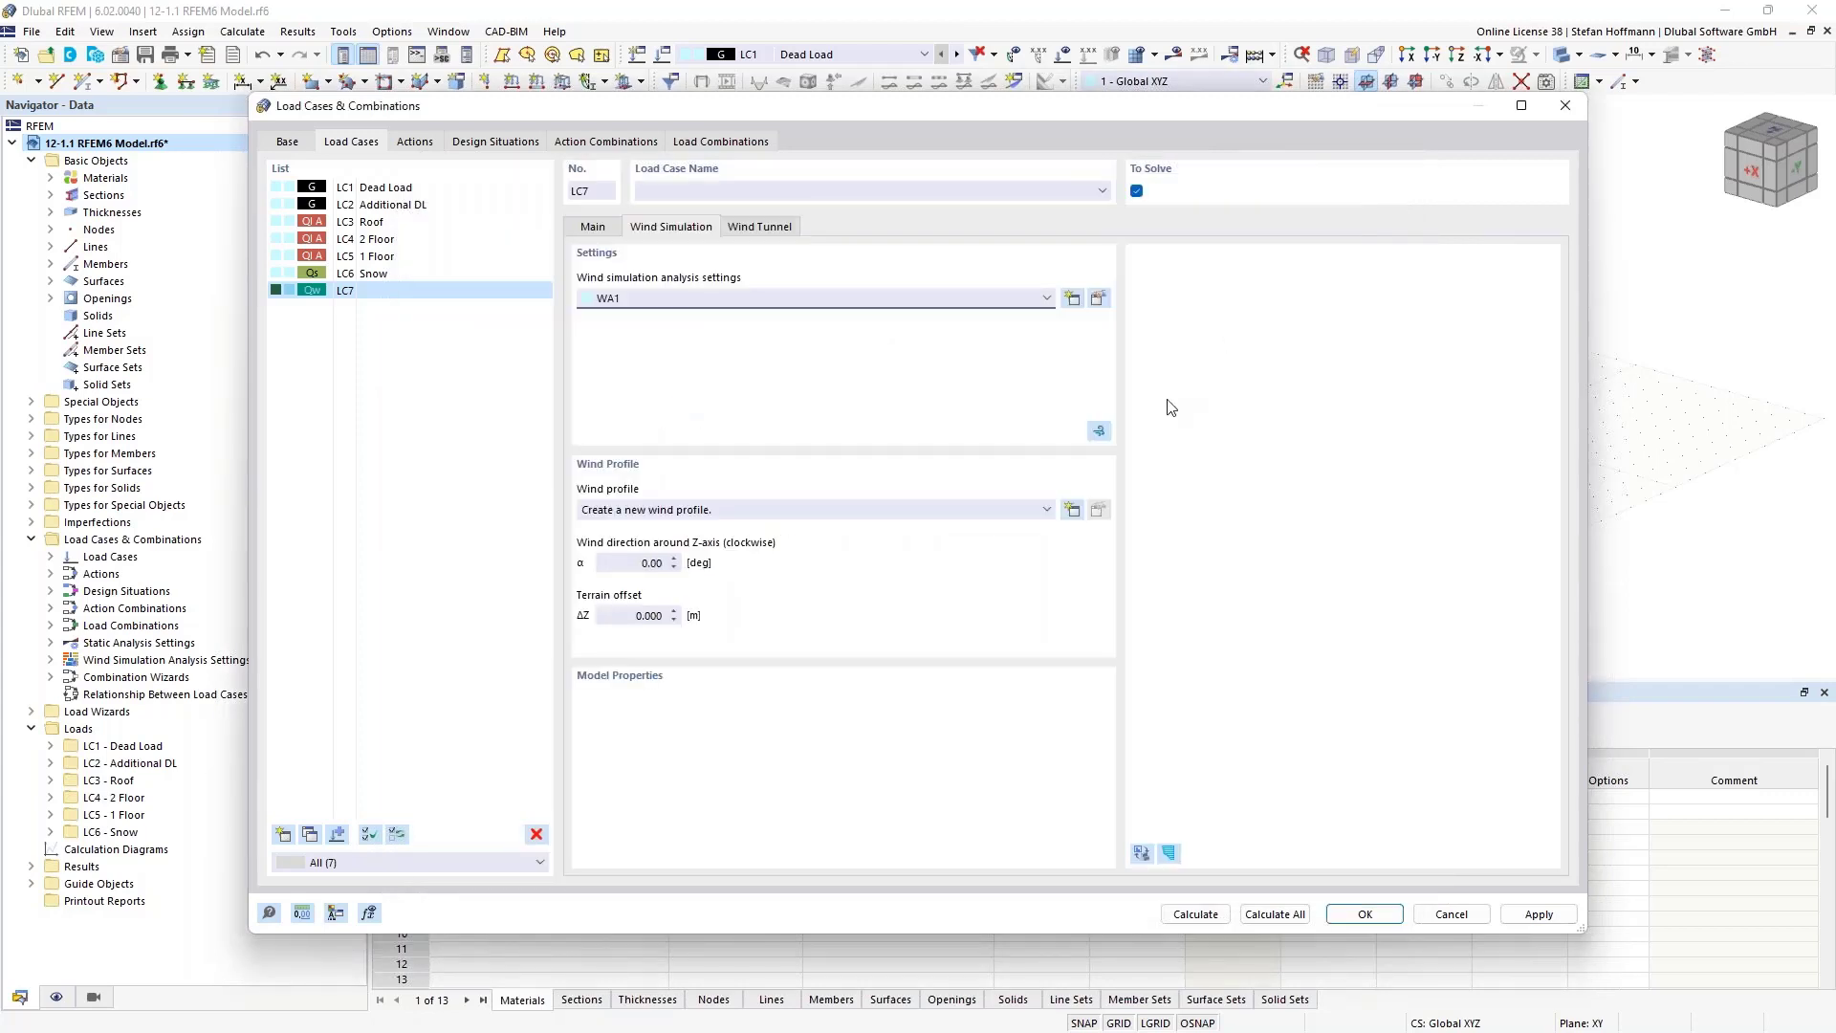
- Try to save the load case changes and continue to the additional settings linked from LC7's wind simulation settings
left_click(1098, 433)
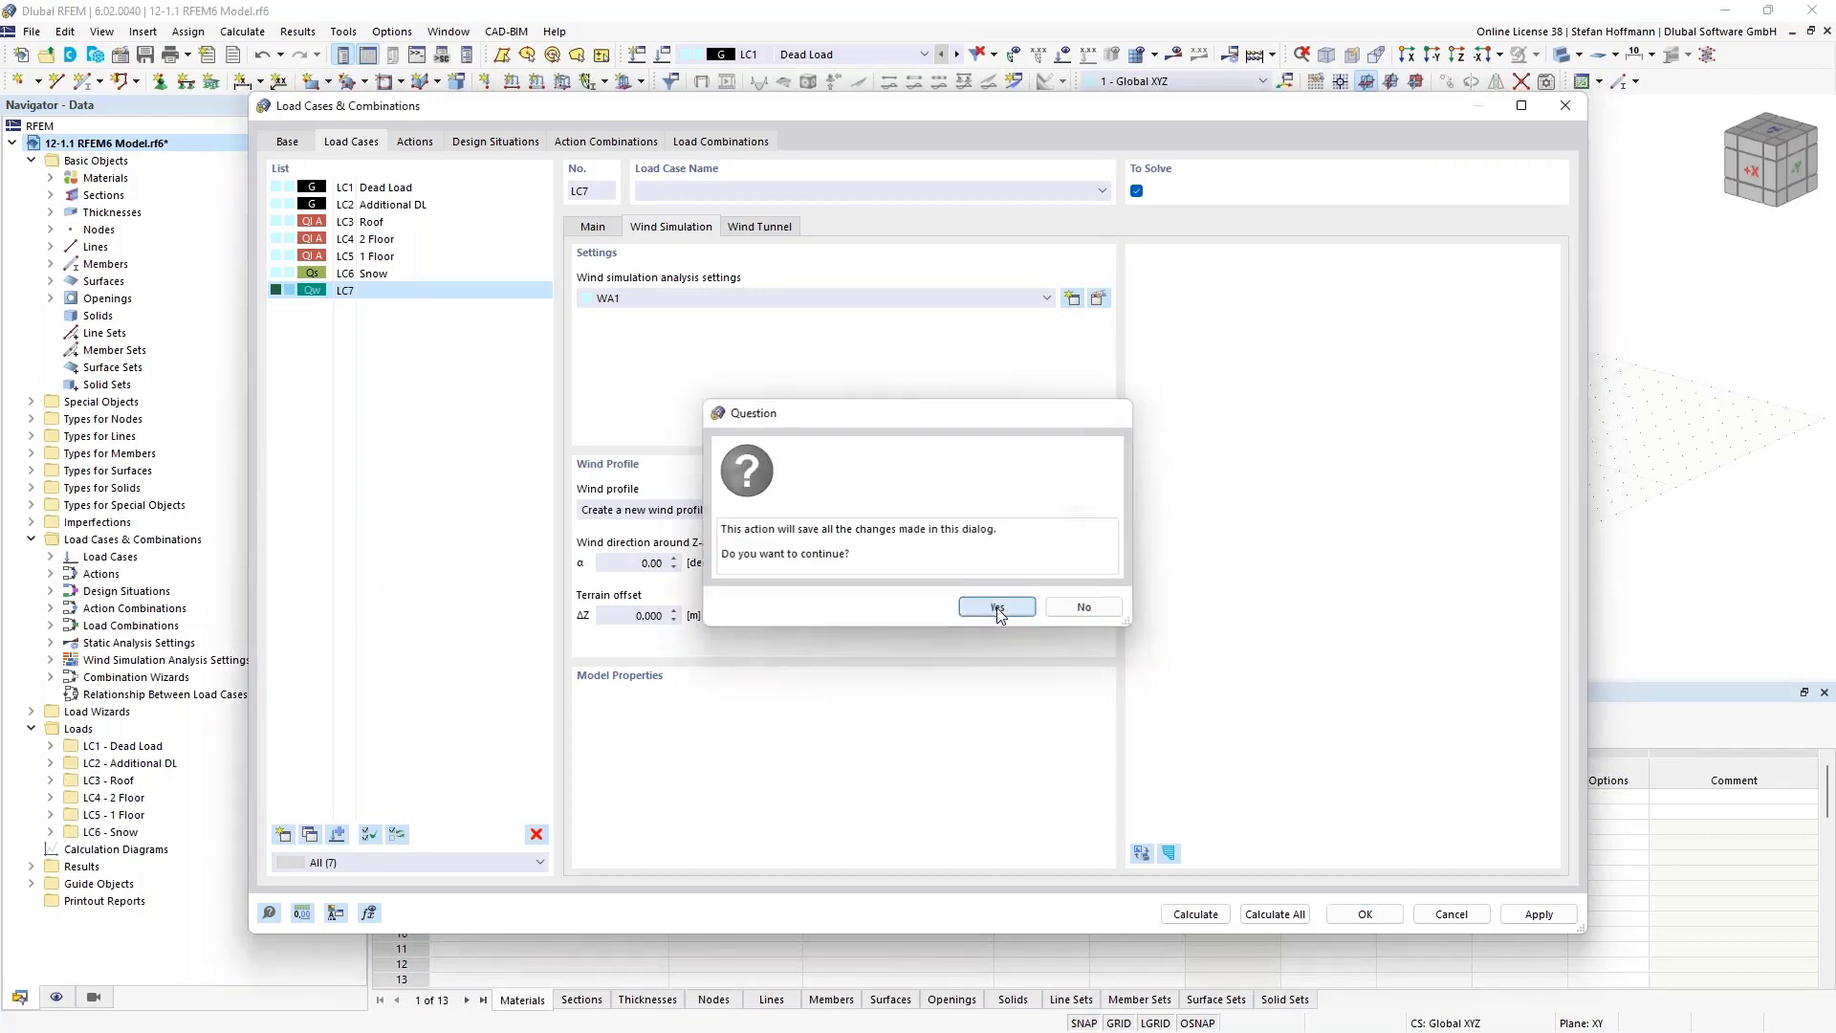
left_click(996, 609)
left_click(1079, 651)
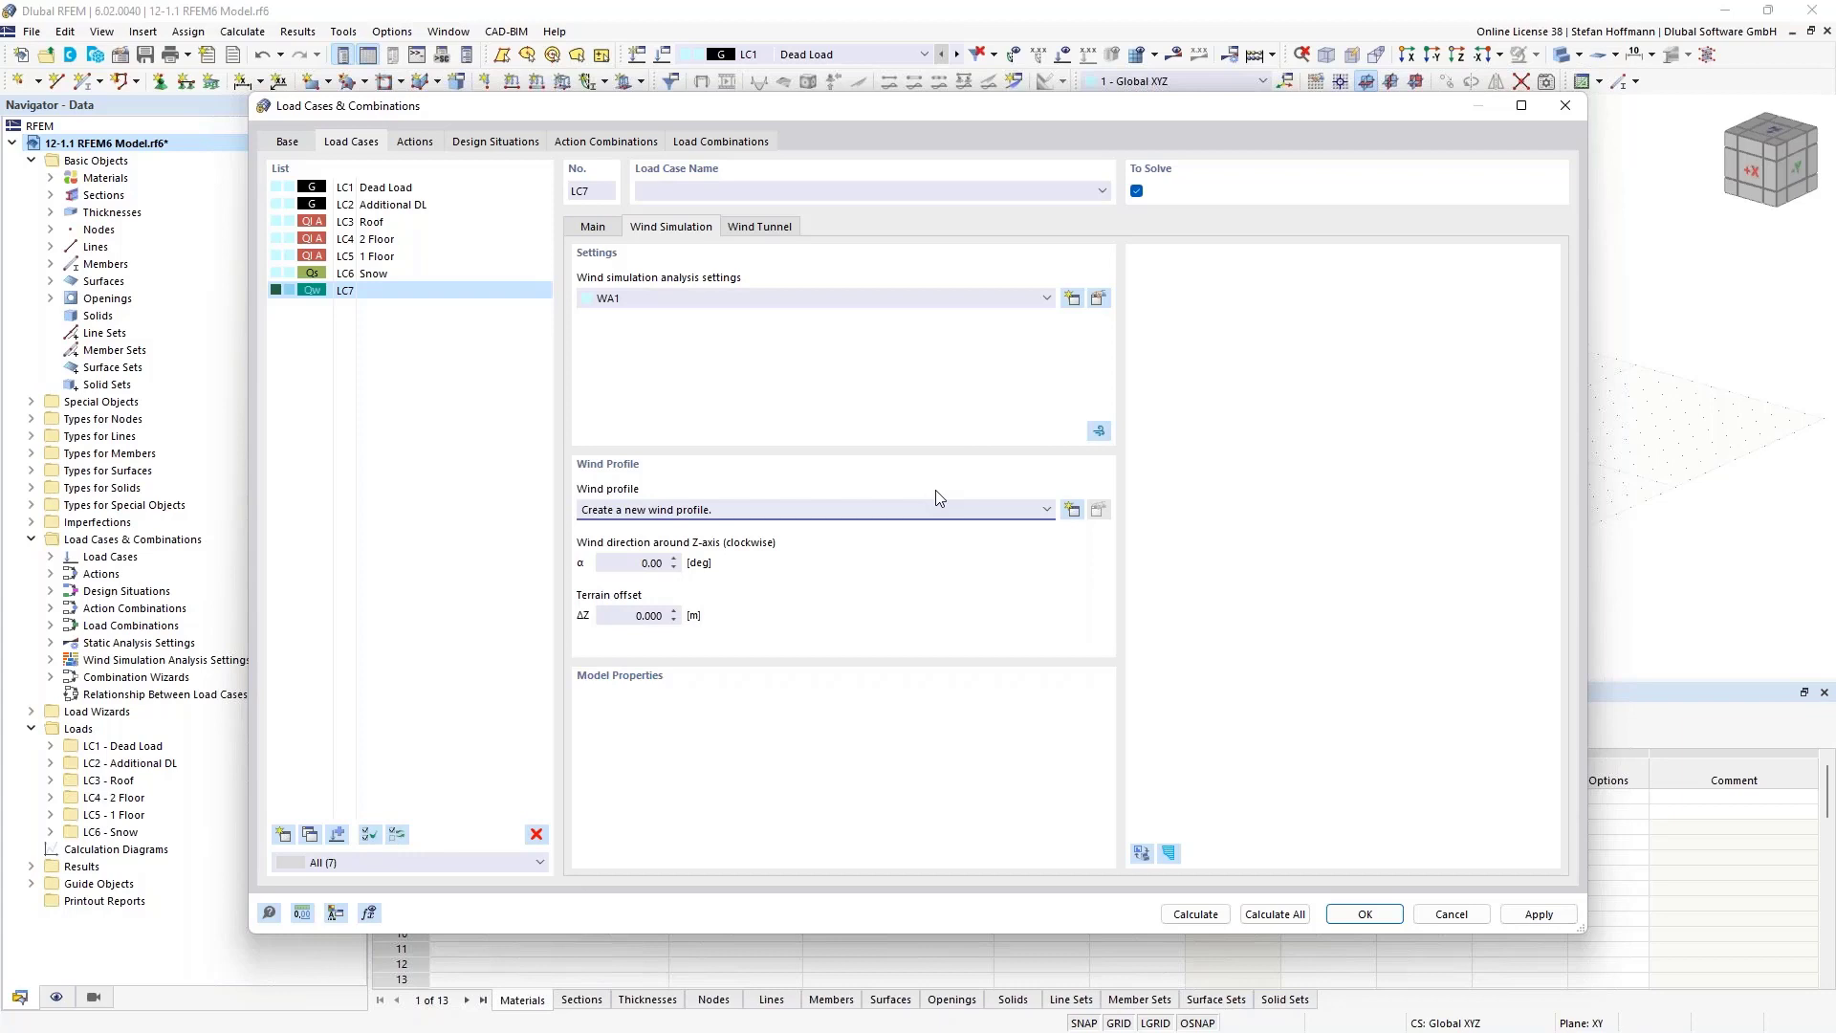
- Create a wind profile for LC7 according to EN 1991 | DIN | 2019-04 and check its velocity and turbulence intensity table
left_click(1072, 509)
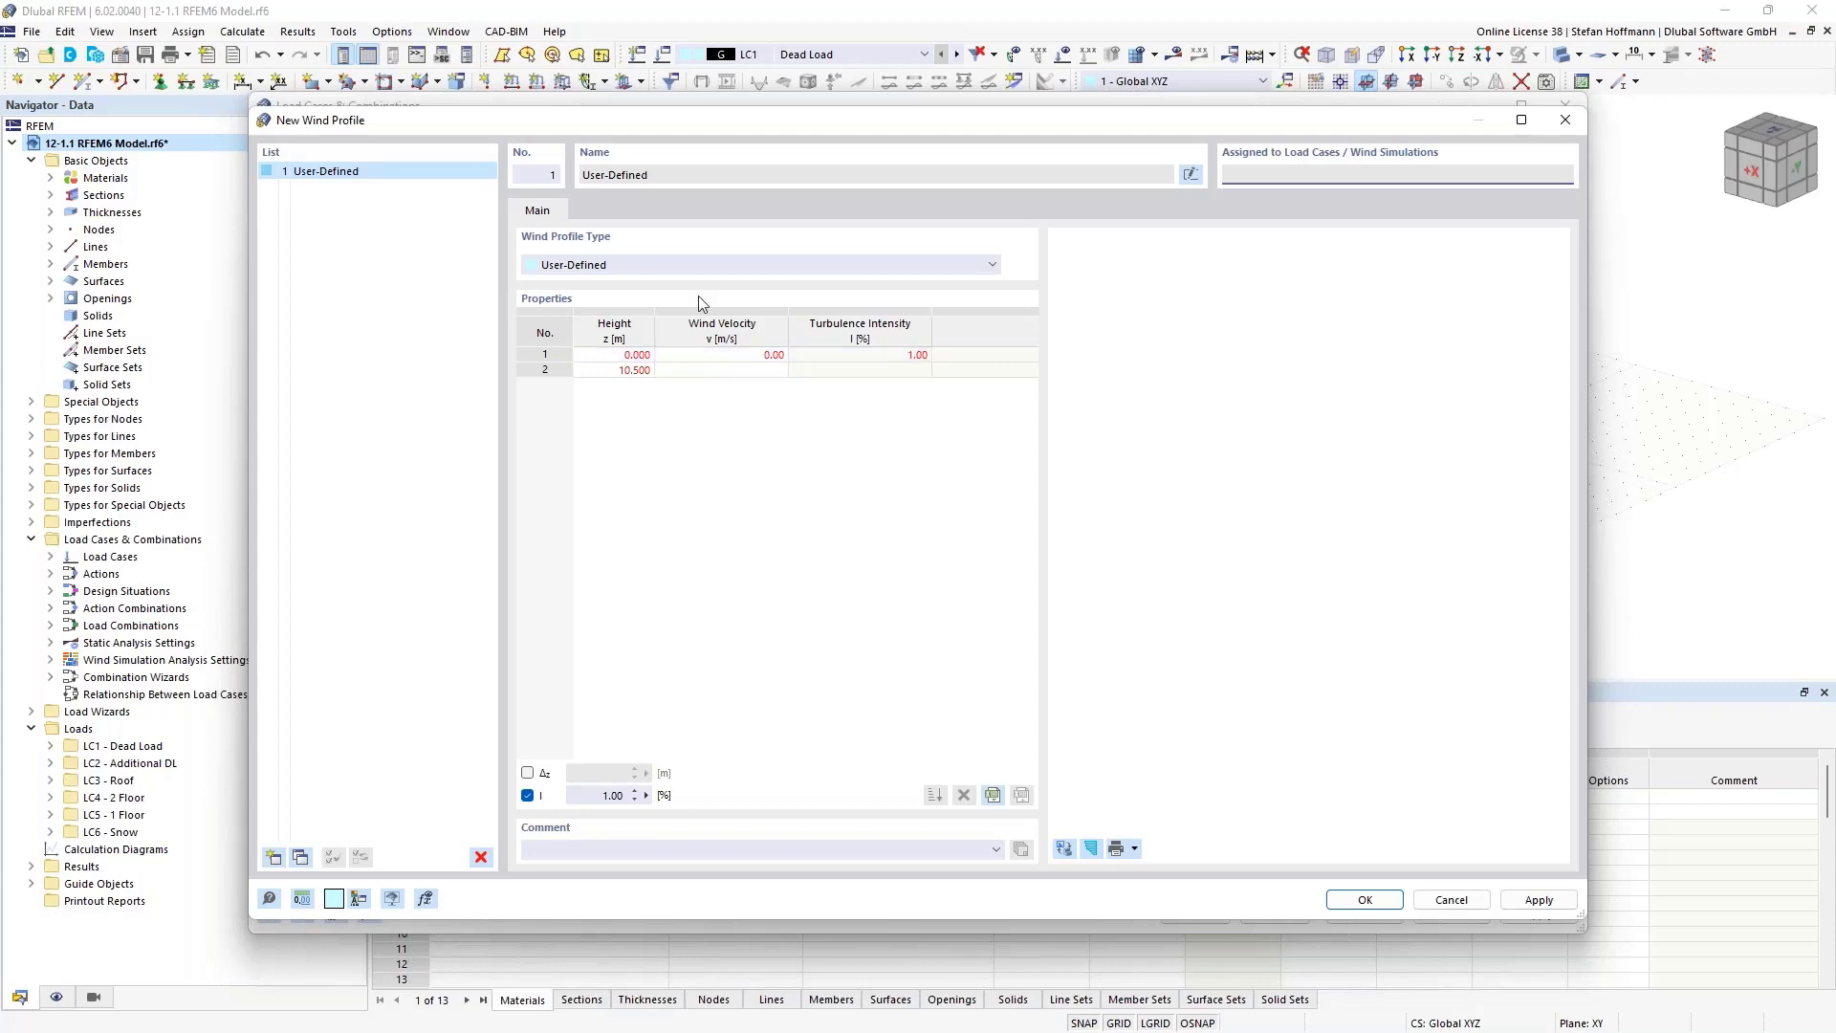
left_click(690, 265)
left_click(668, 297)
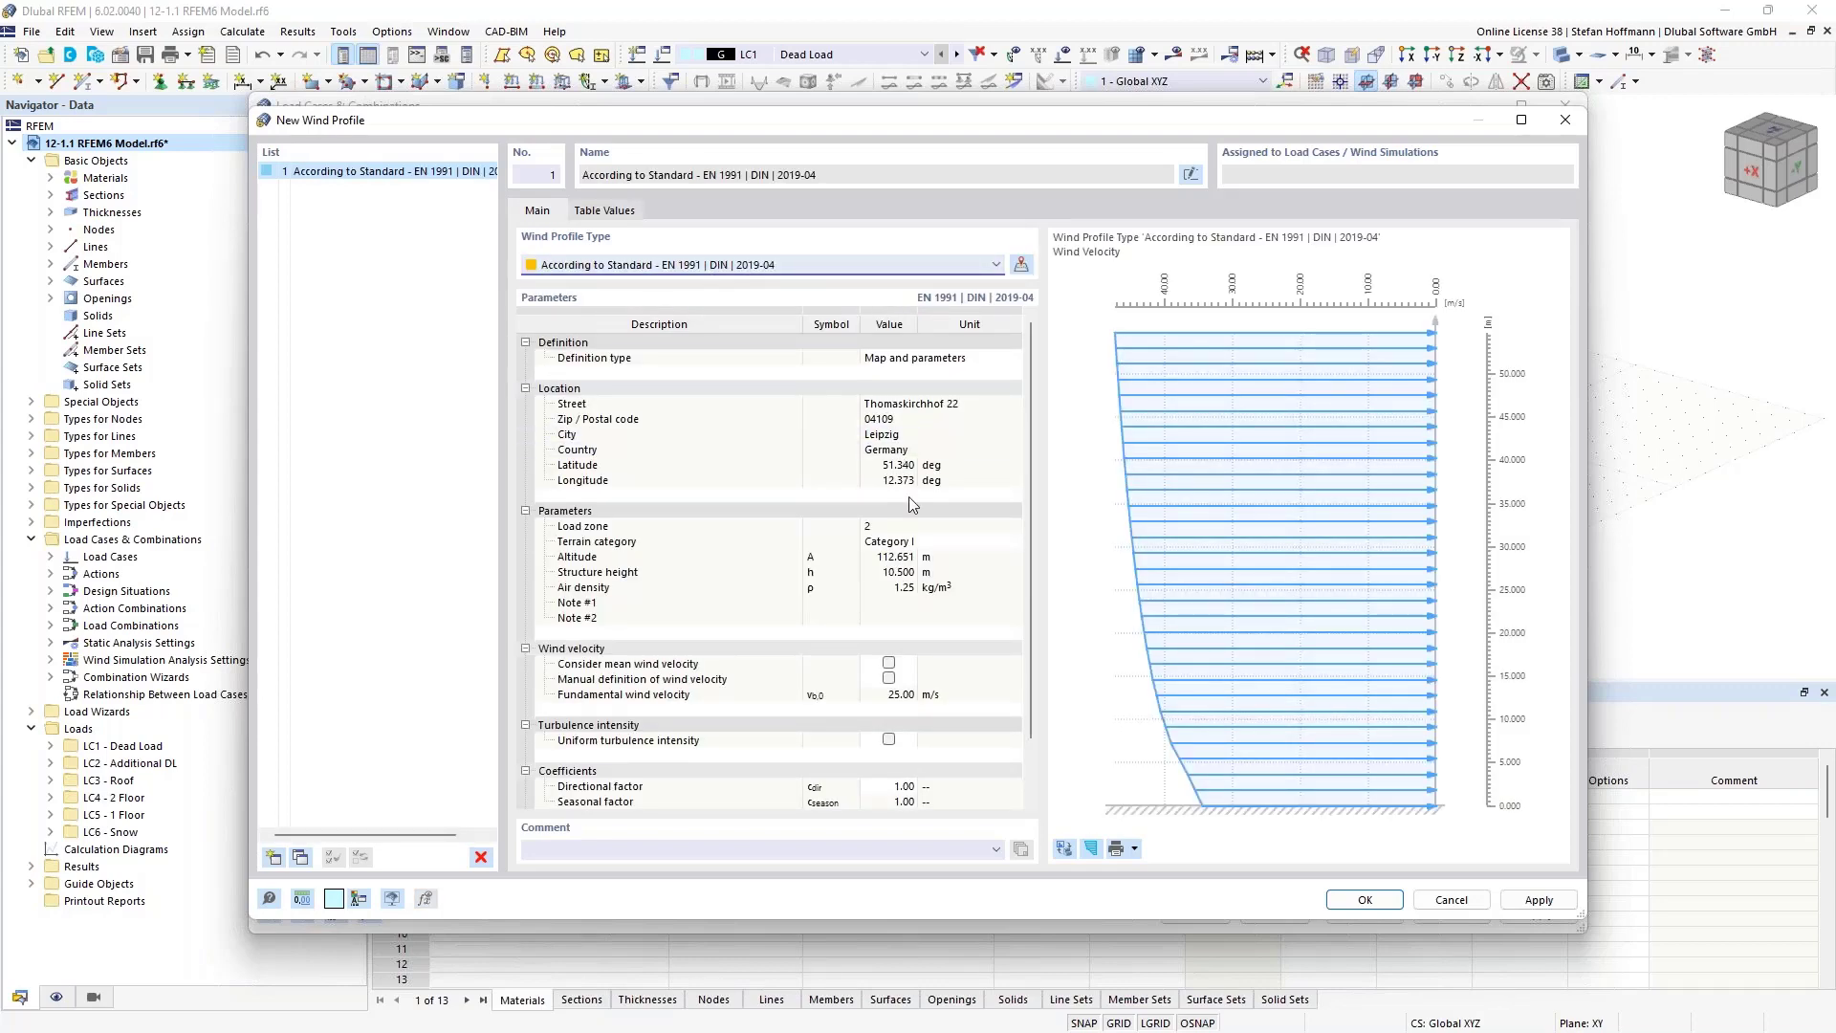
left_click(622, 212)
left_click_drag(727, 292, 760, 524)
left_click_drag(909, 293, 918, 524)
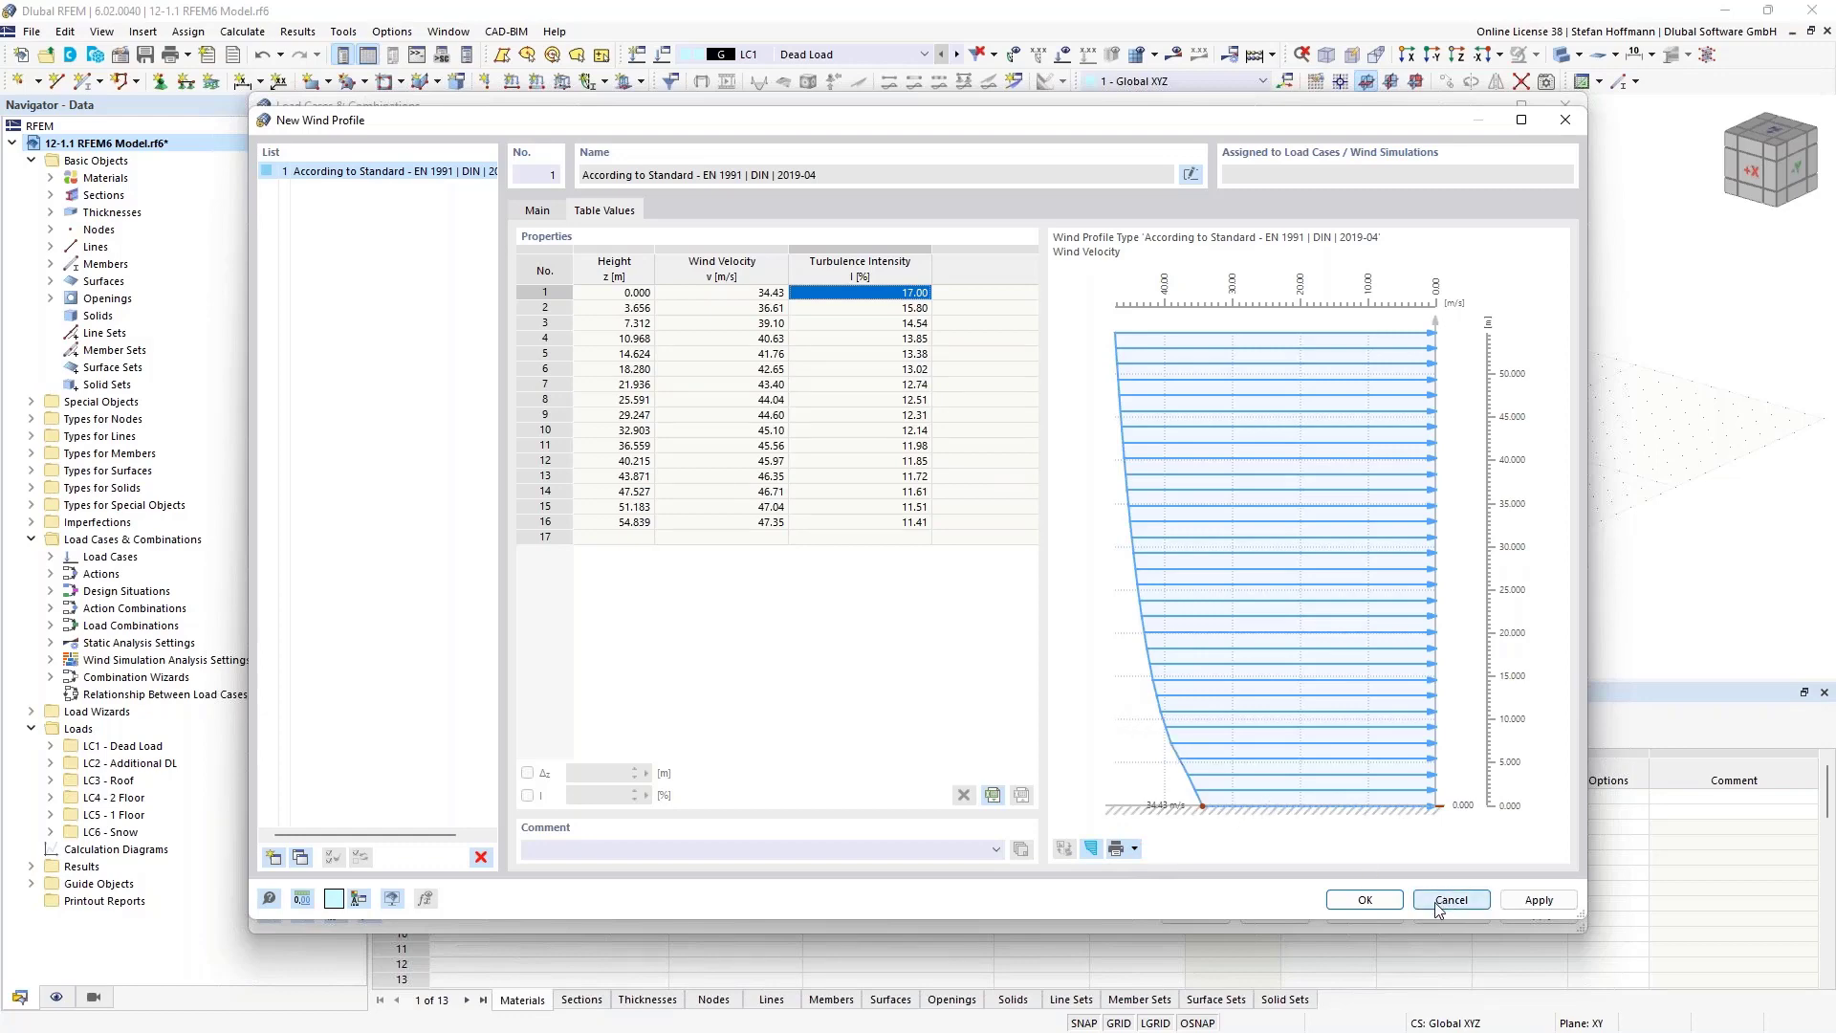
left_click(1375, 907)
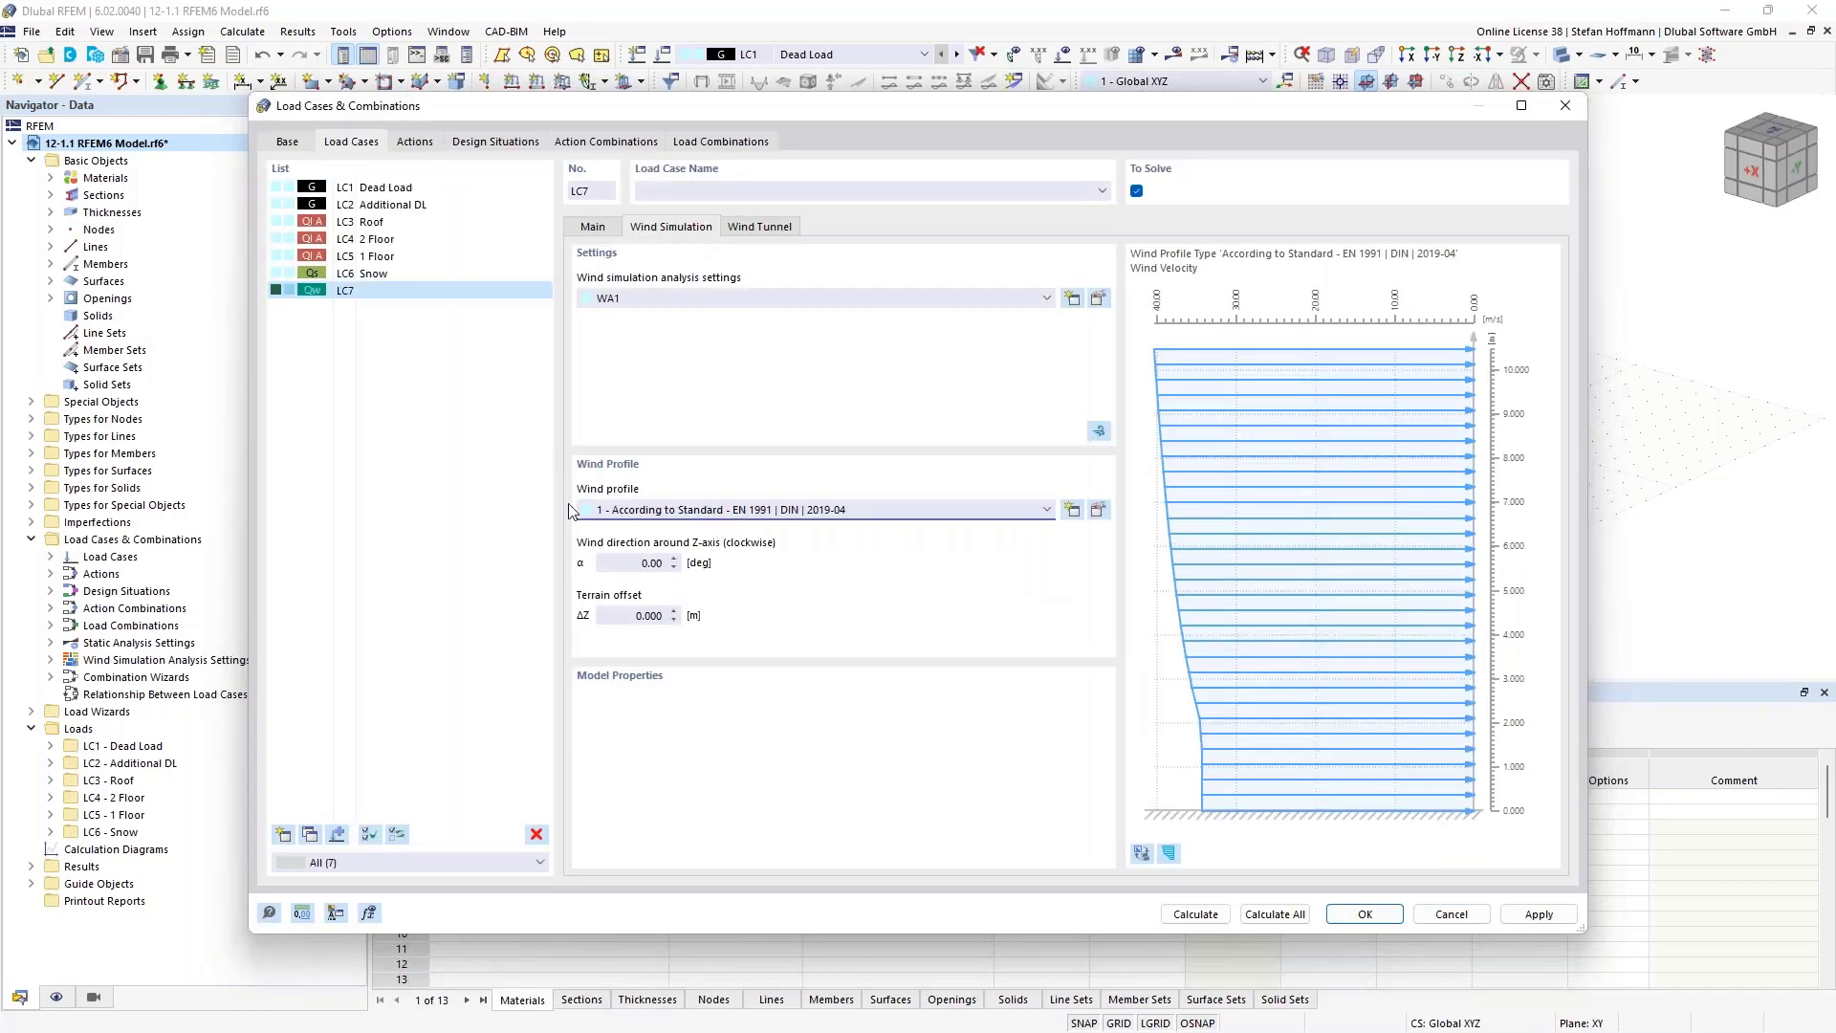
- Check LC7's wind direction and wind tunnel dimensions, and confirm the load case definition
left_click(679, 569)
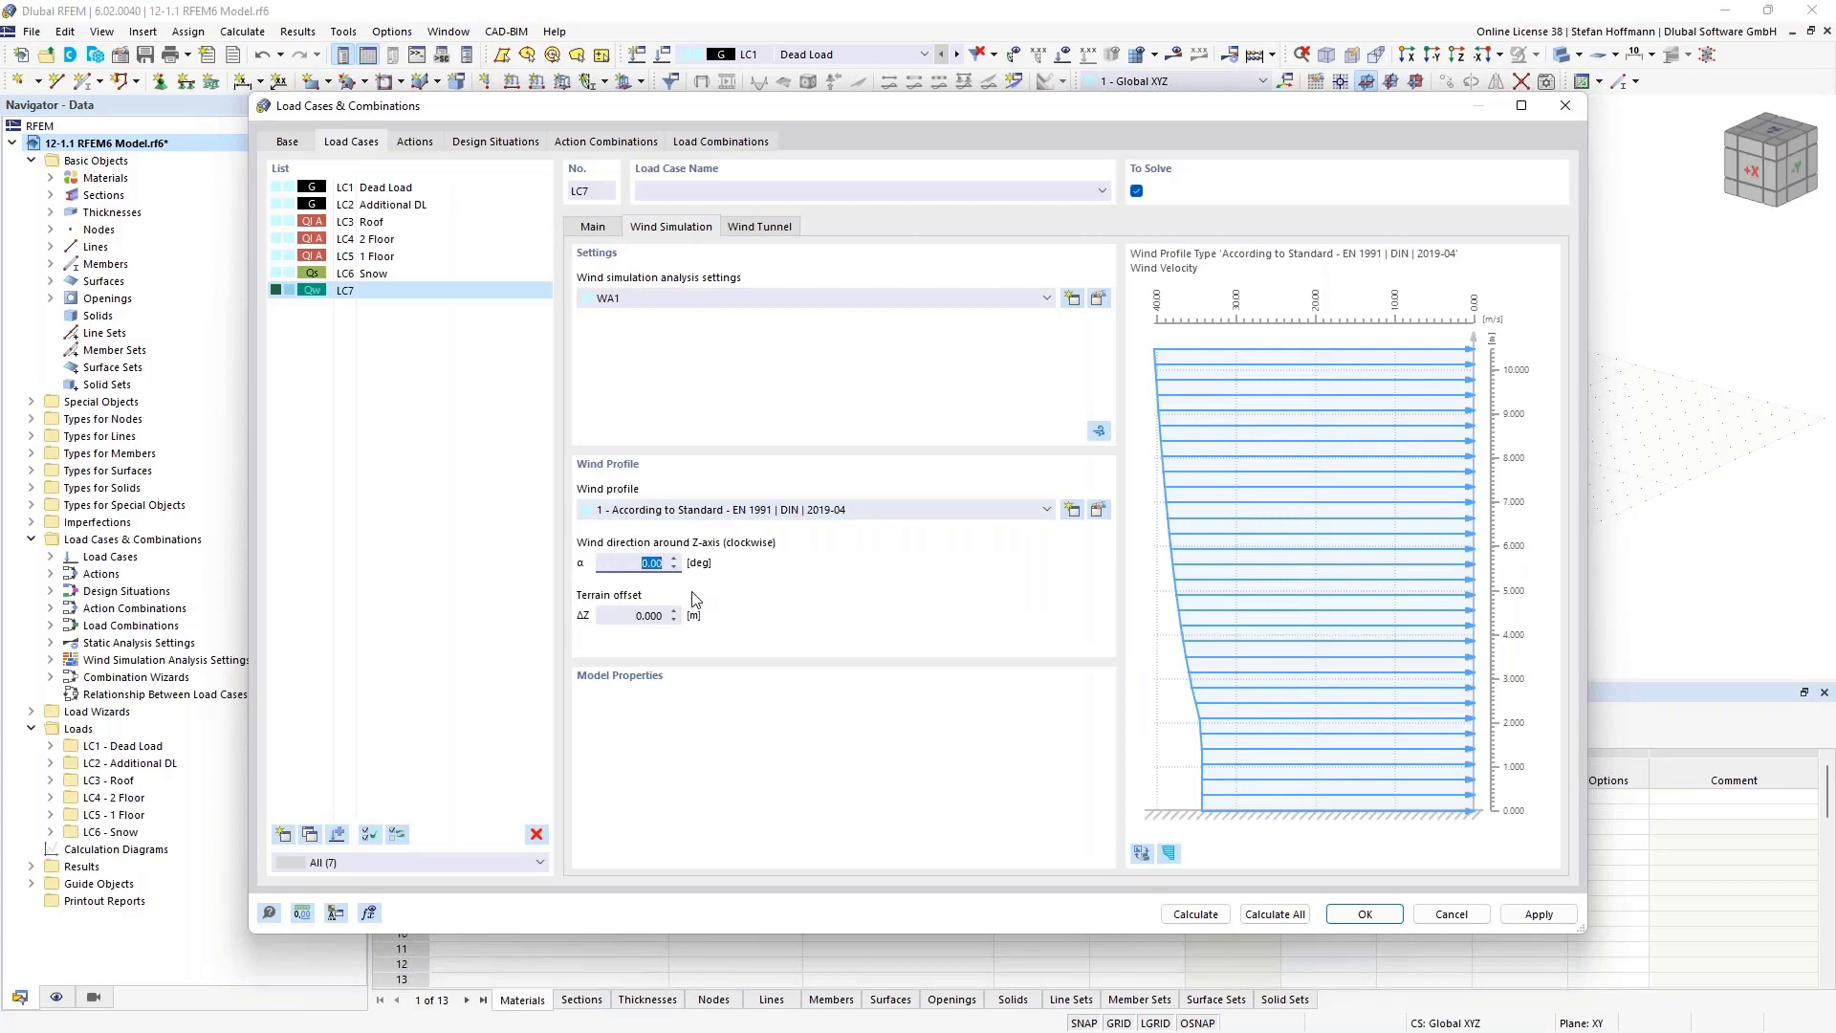
left_click(750, 229)
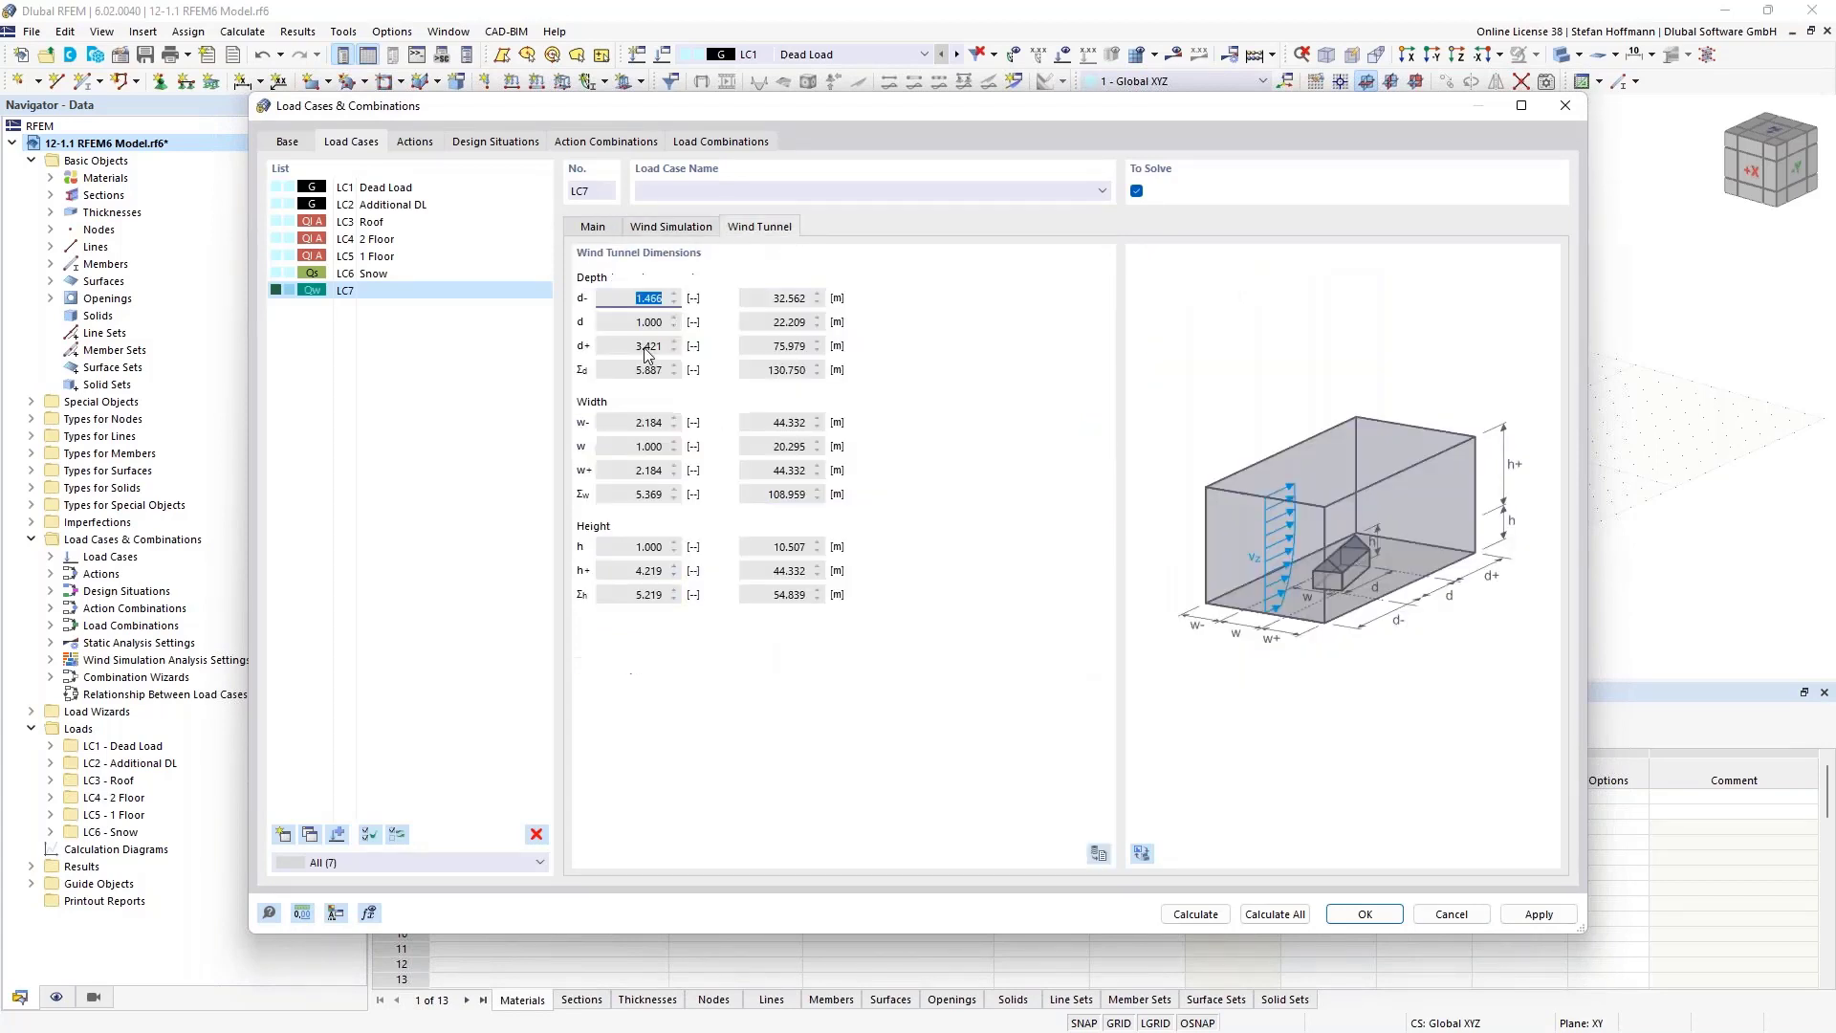
key("Return")
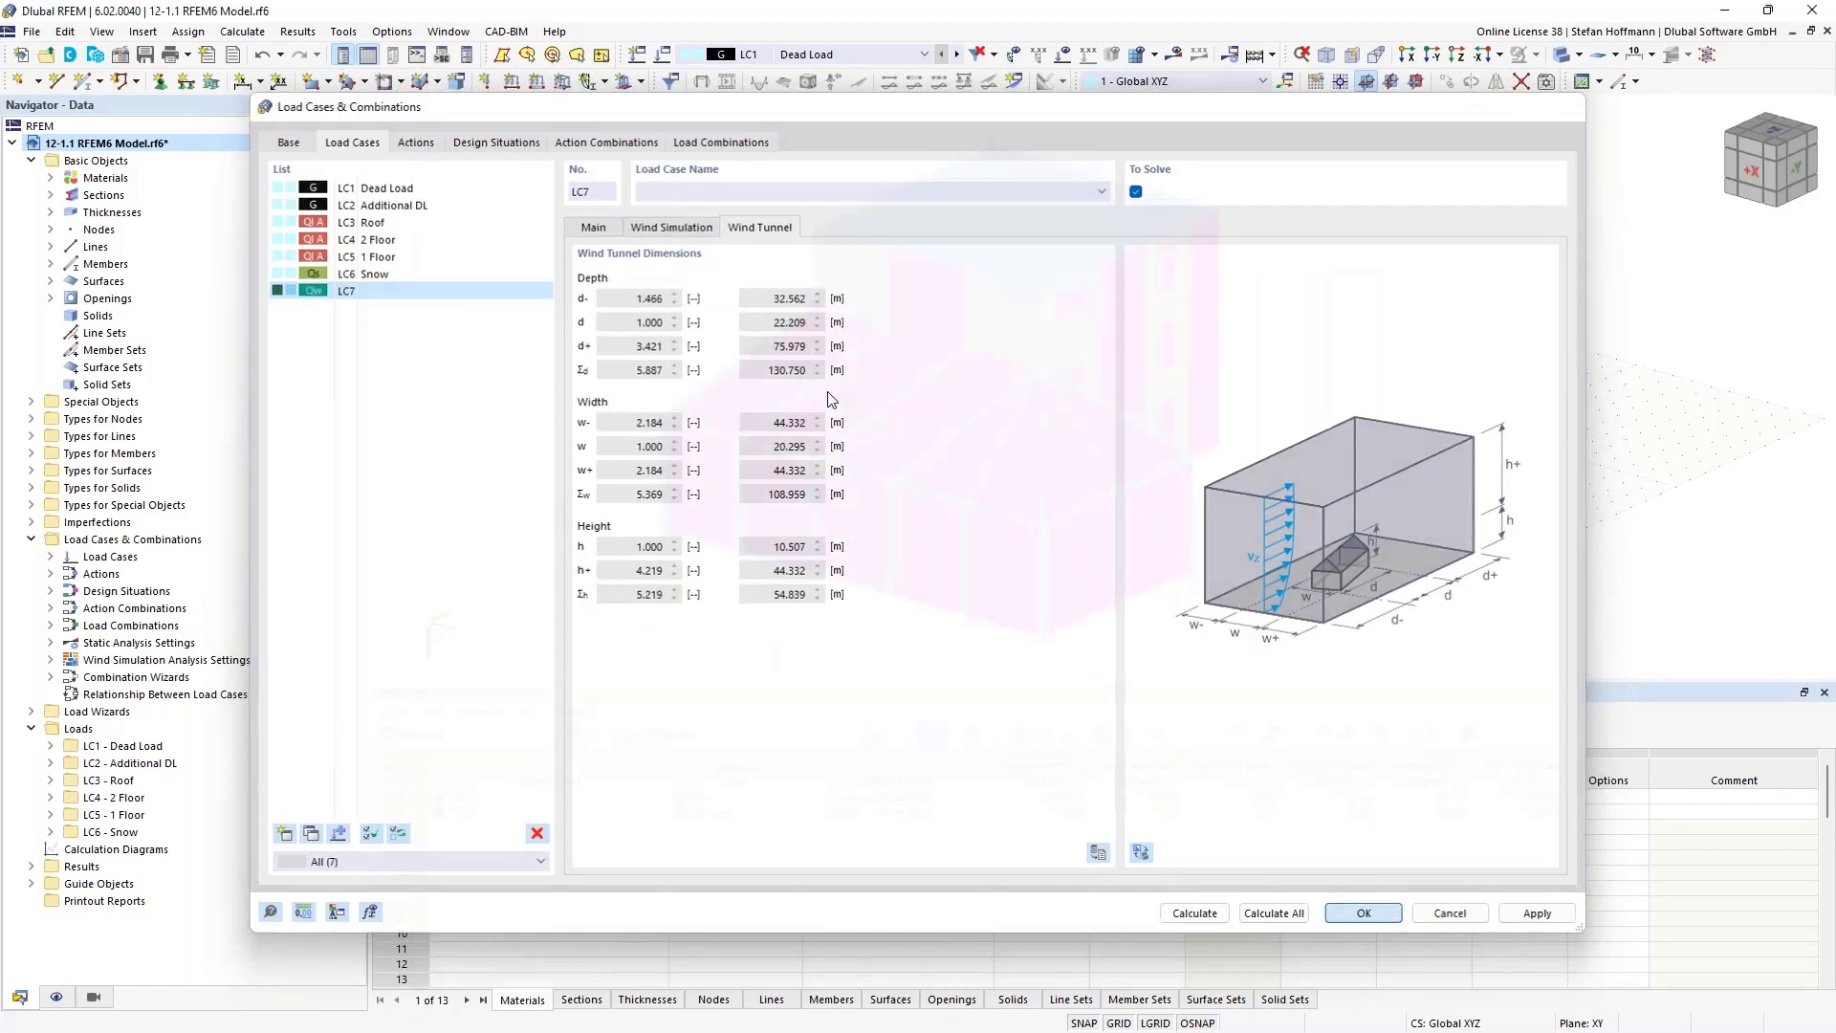
- Review the model simplification level in the mesh settings for wind simulation, toggle Run RWIND in Silent Mode, and confirm the settings
scroll(824, 393, "down", 3)
scroll(824, 393, "up", 5)
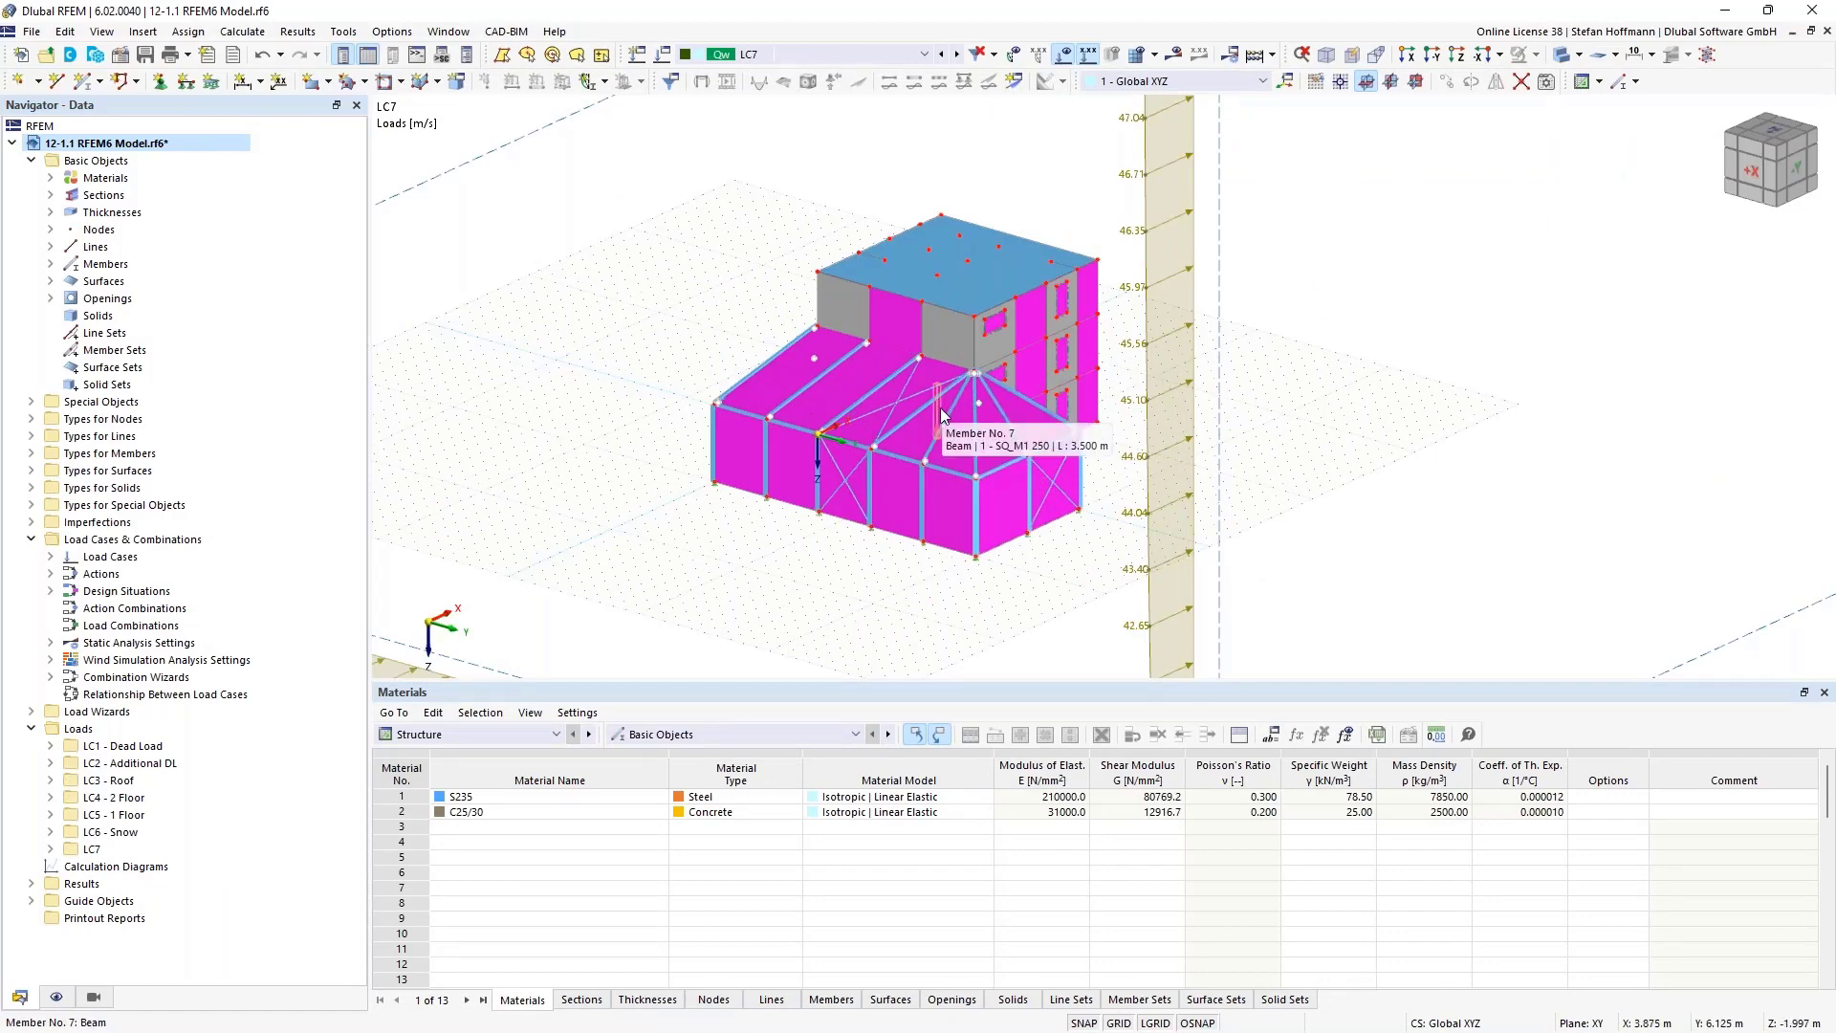
scroll(985, 520, "up", 5)
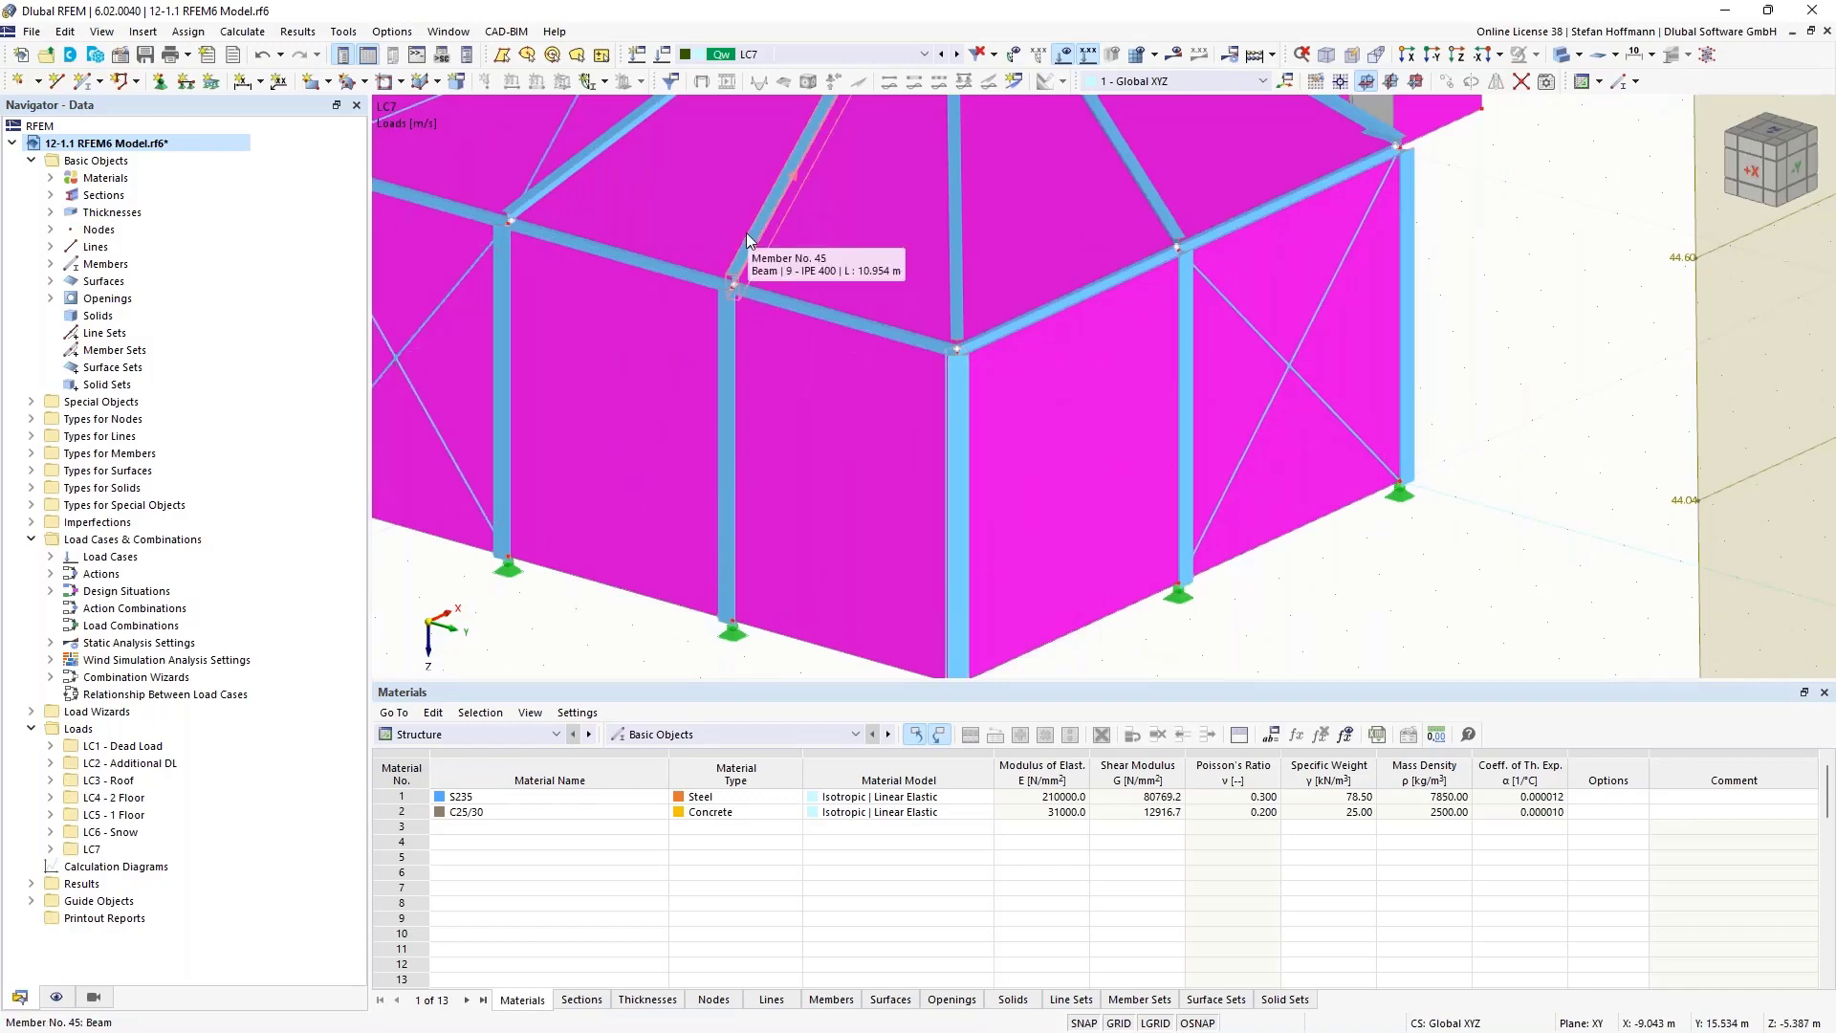
scroll(747, 239, "down", 5)
middle_click_drag(589, 164, 654, 317)
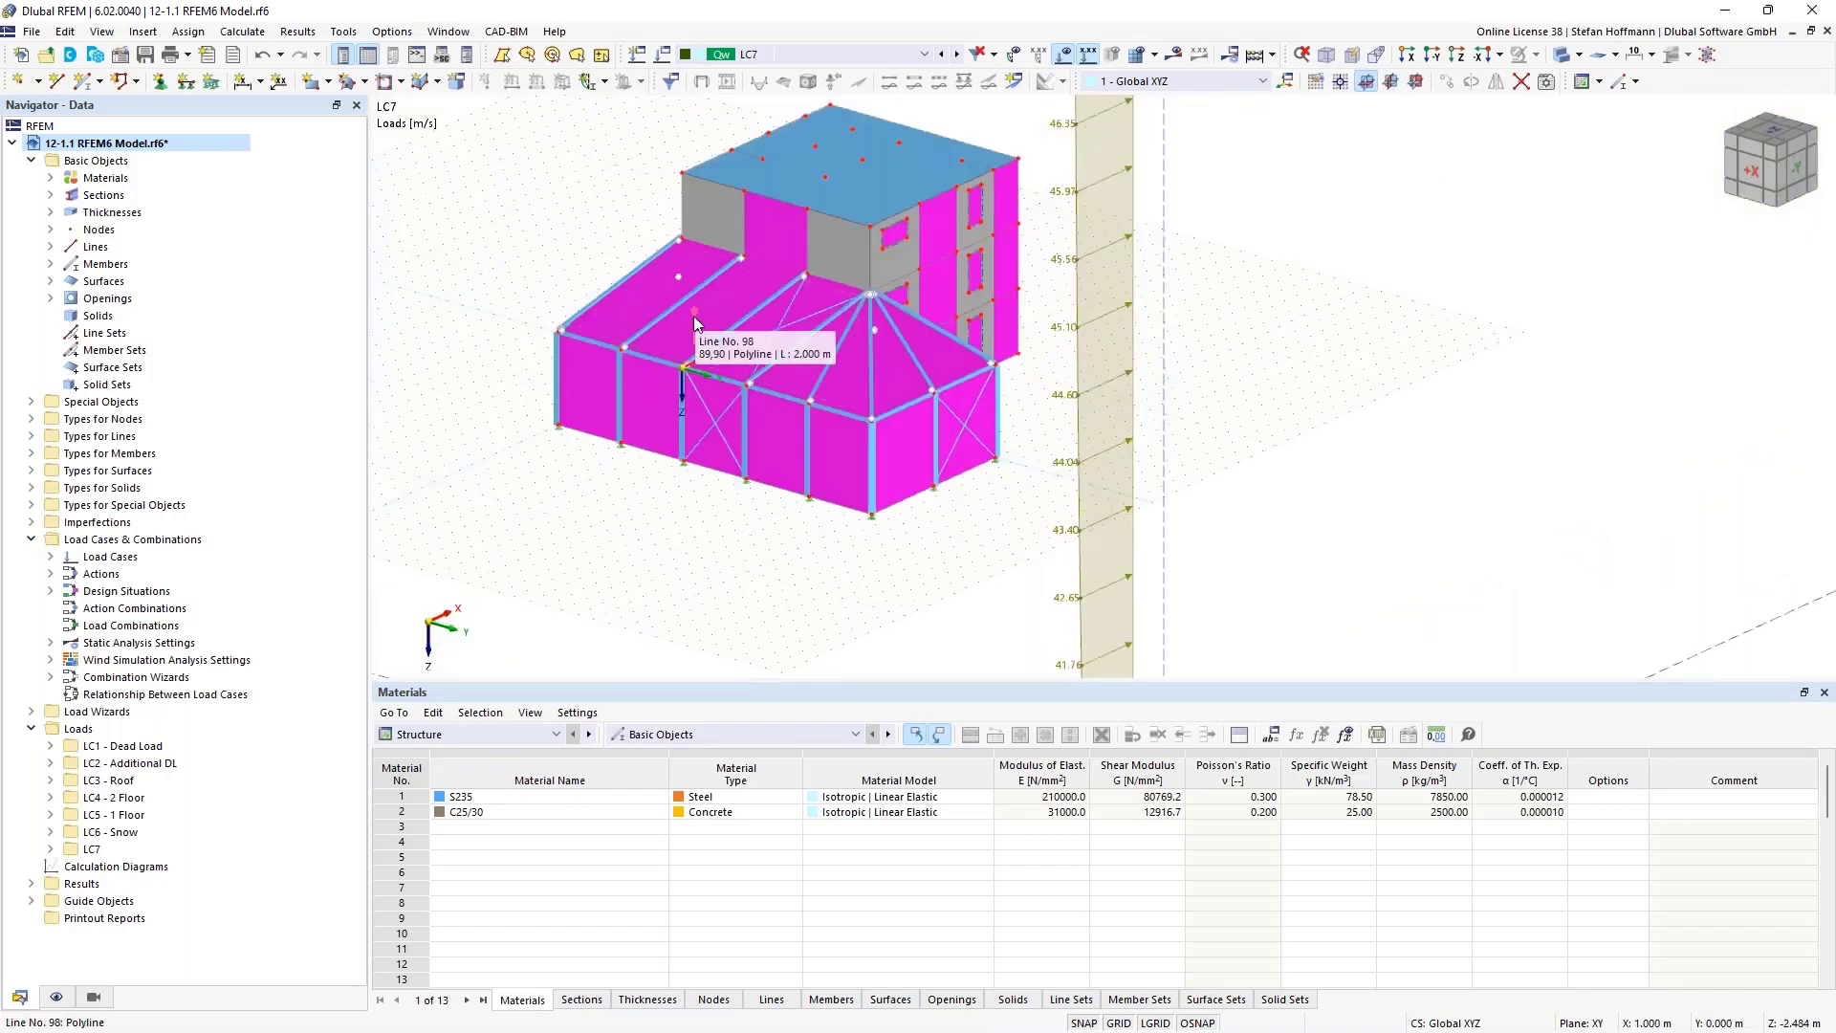
left_click(250, 33)
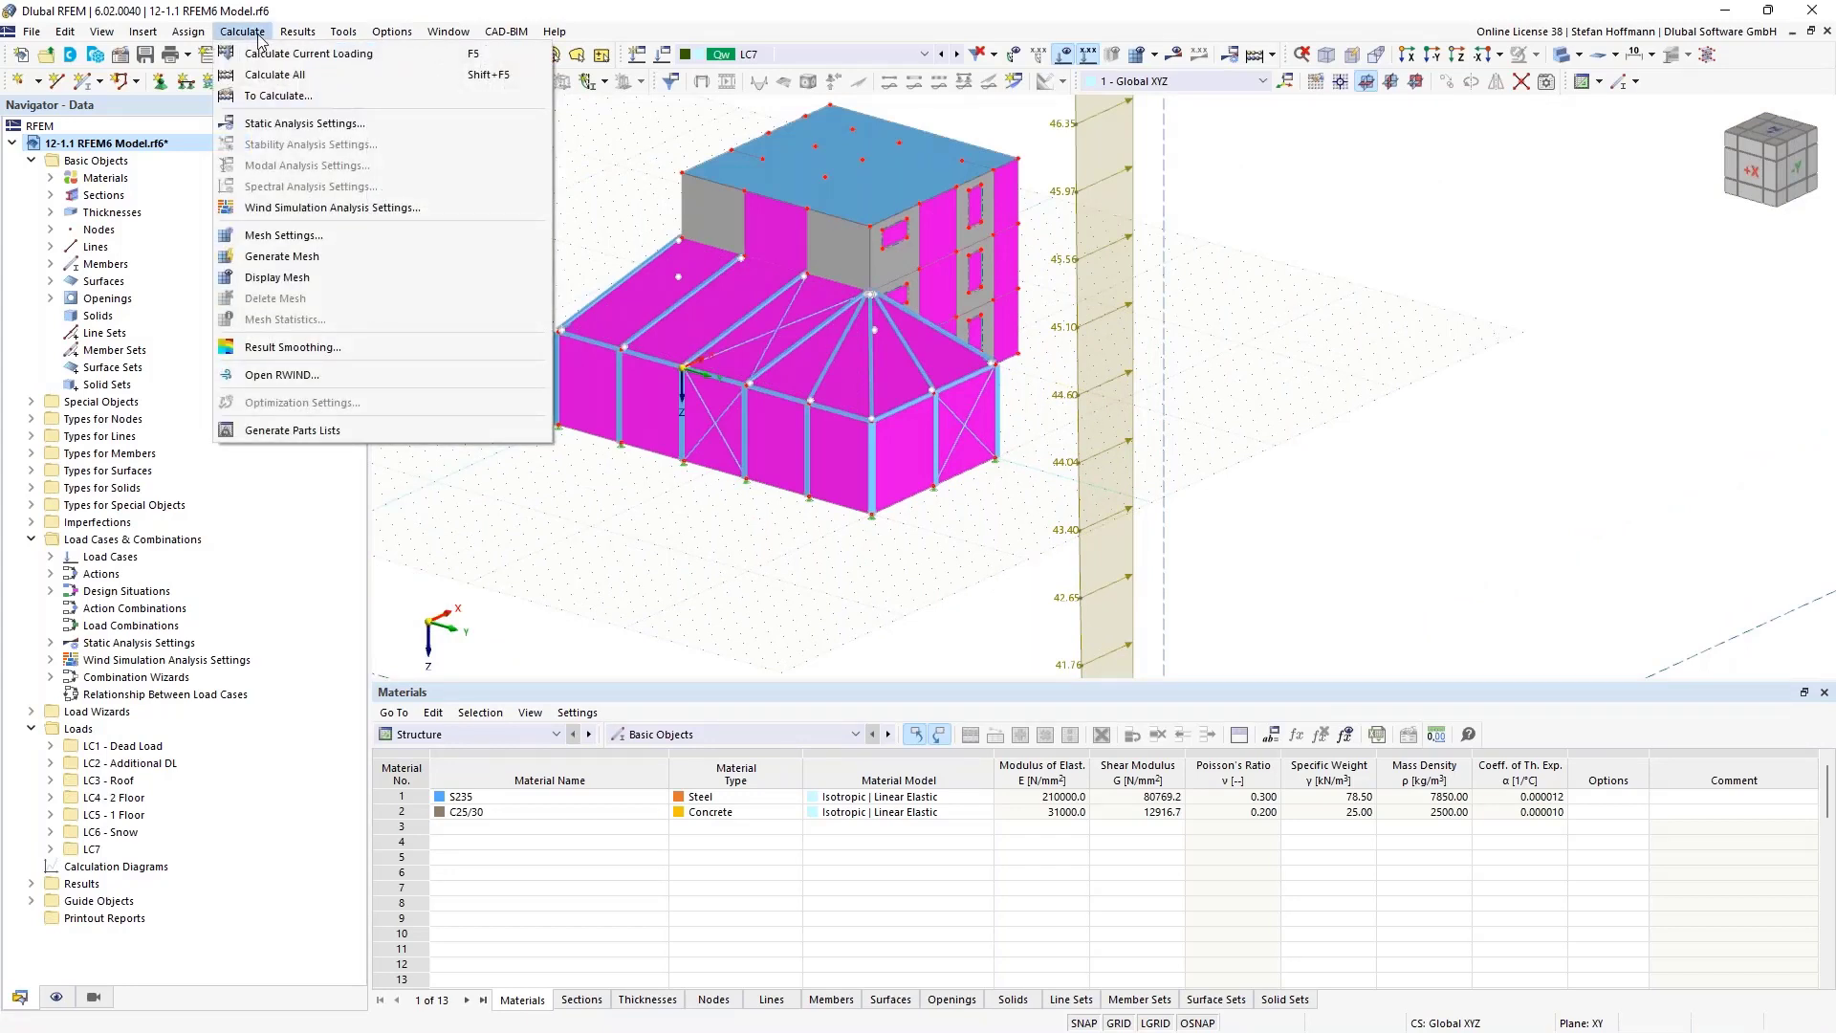
left_click(285, 236)
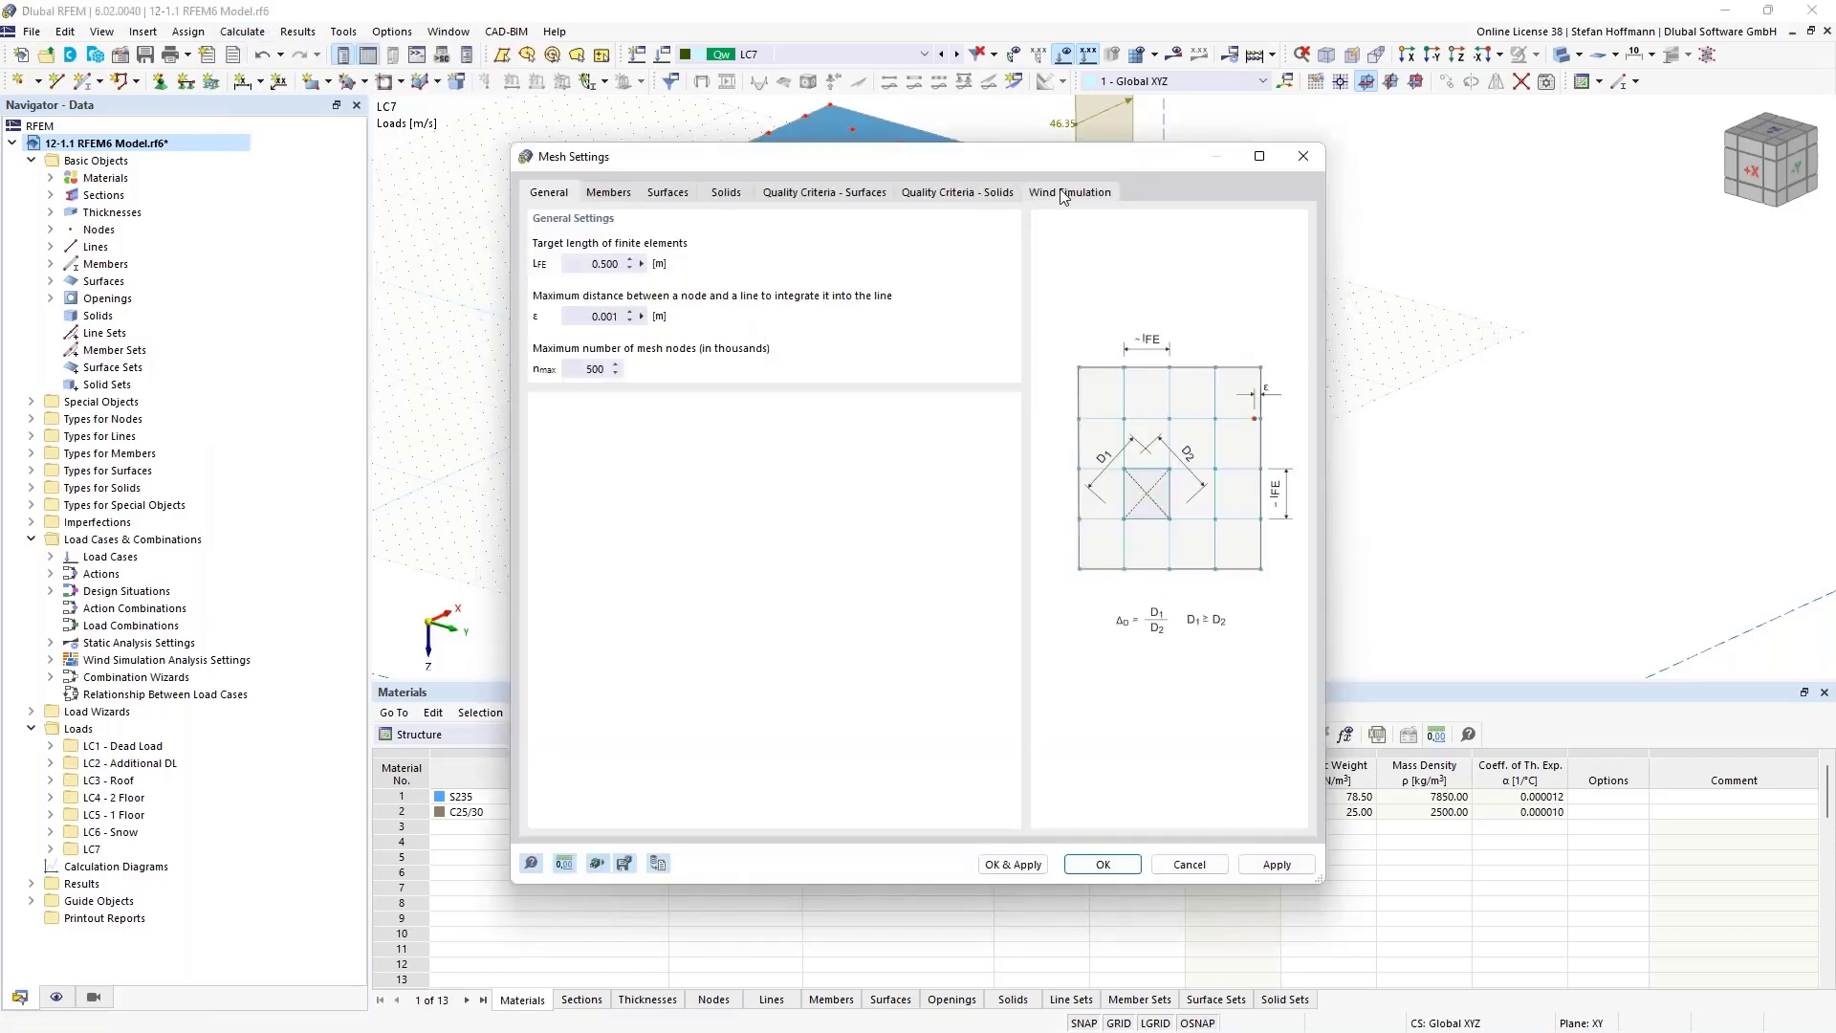
left_click(1064, 194)
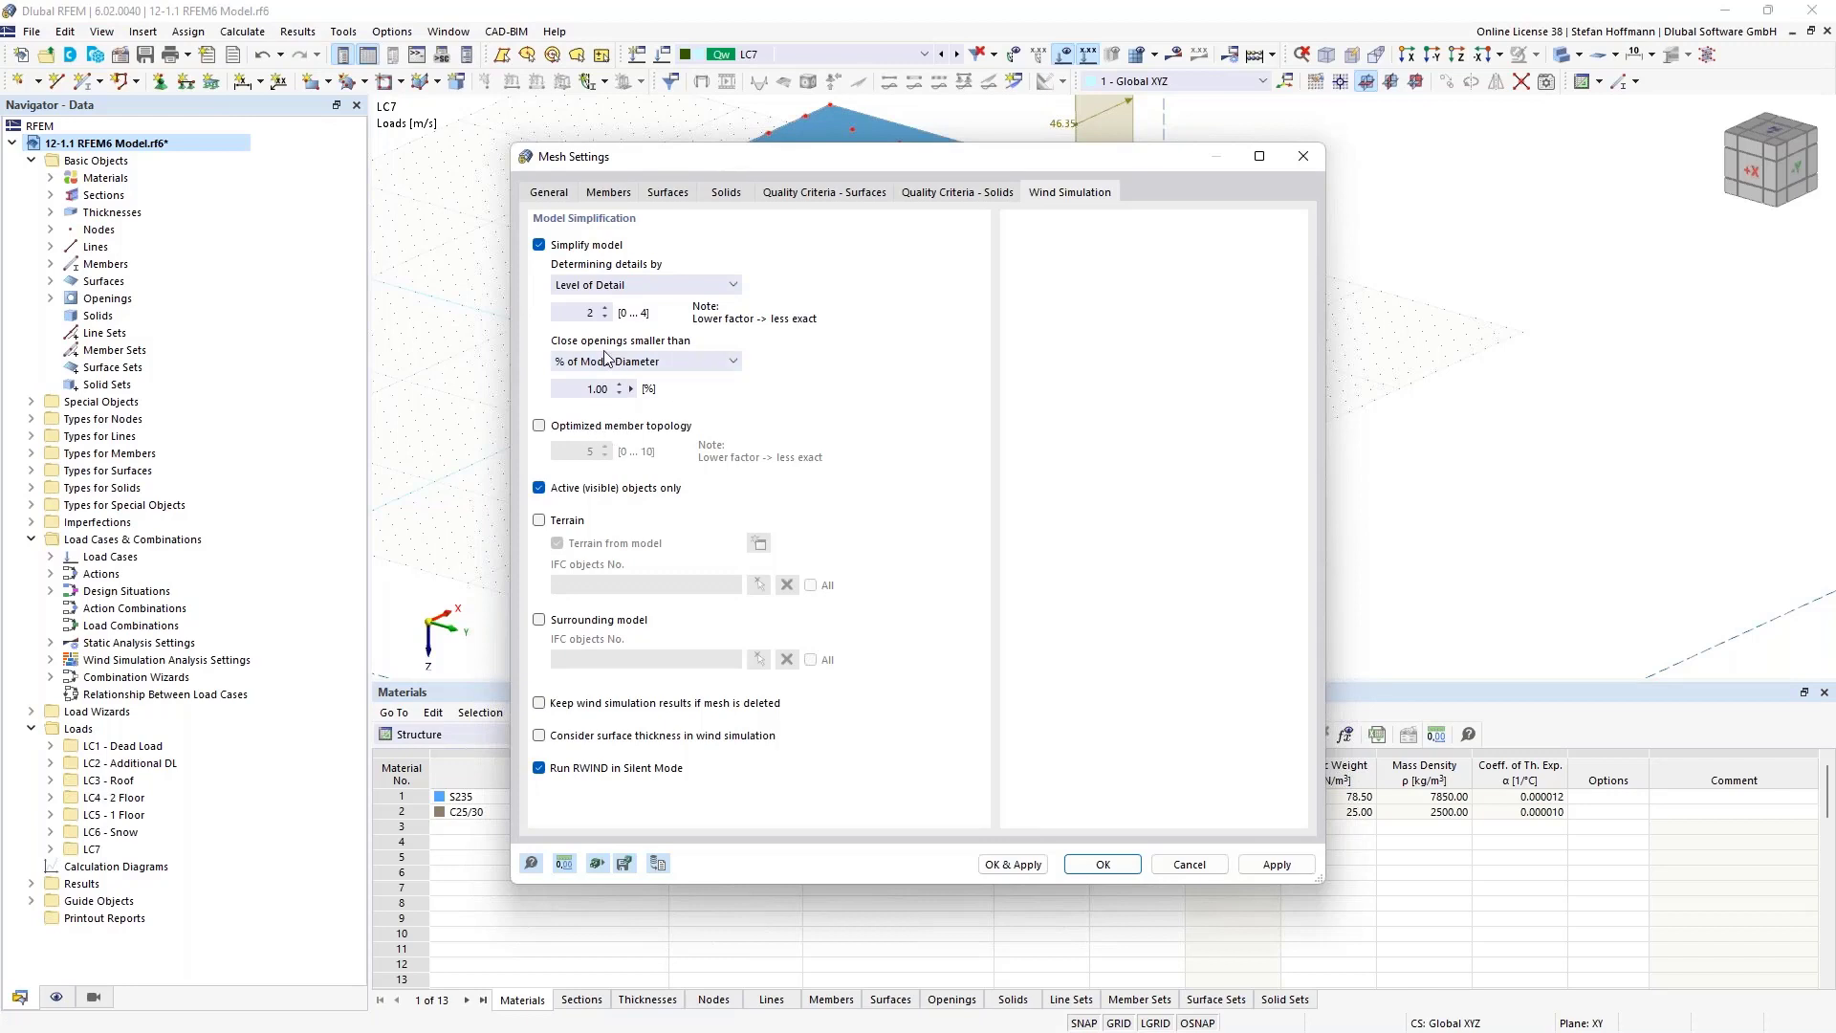
double_click(589, 309)
left_click(571, 773)
left_click(1120, 863)
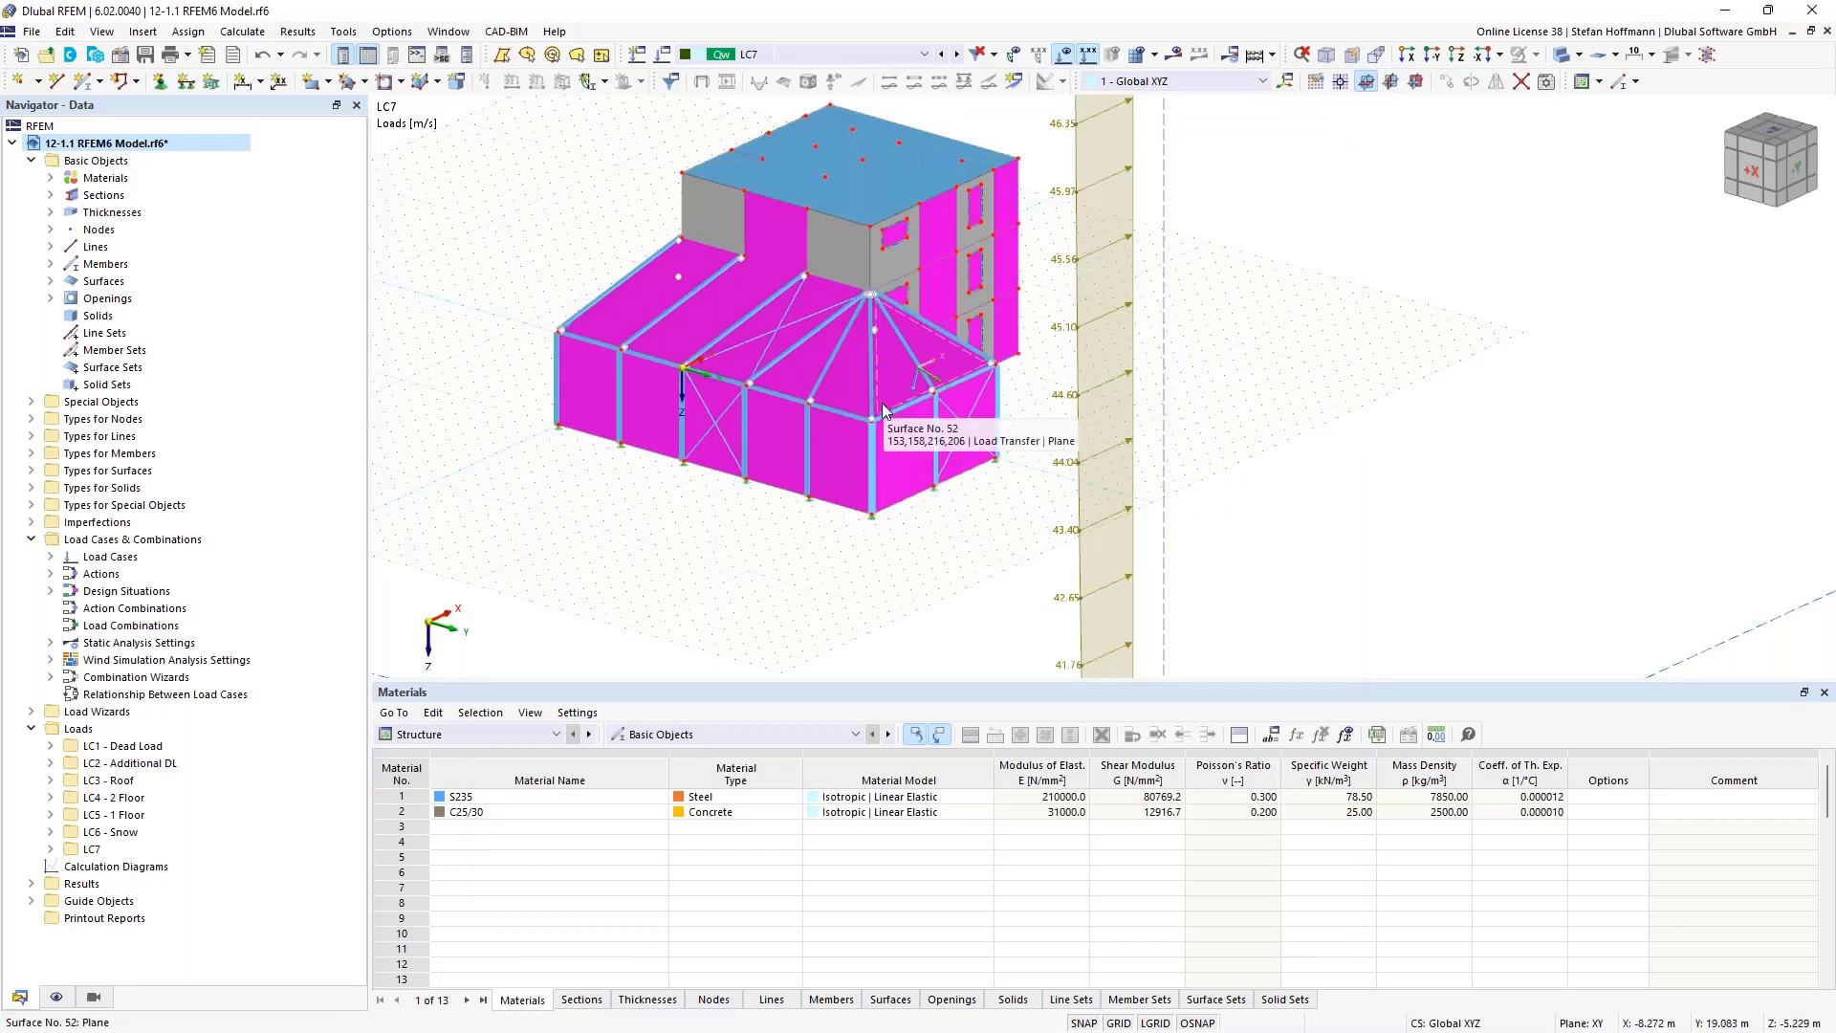
- Isolate the beam, truss and tension members by type and invert the visibility to hide all members, leaving the surfaces displayed
left_click(93, 998)
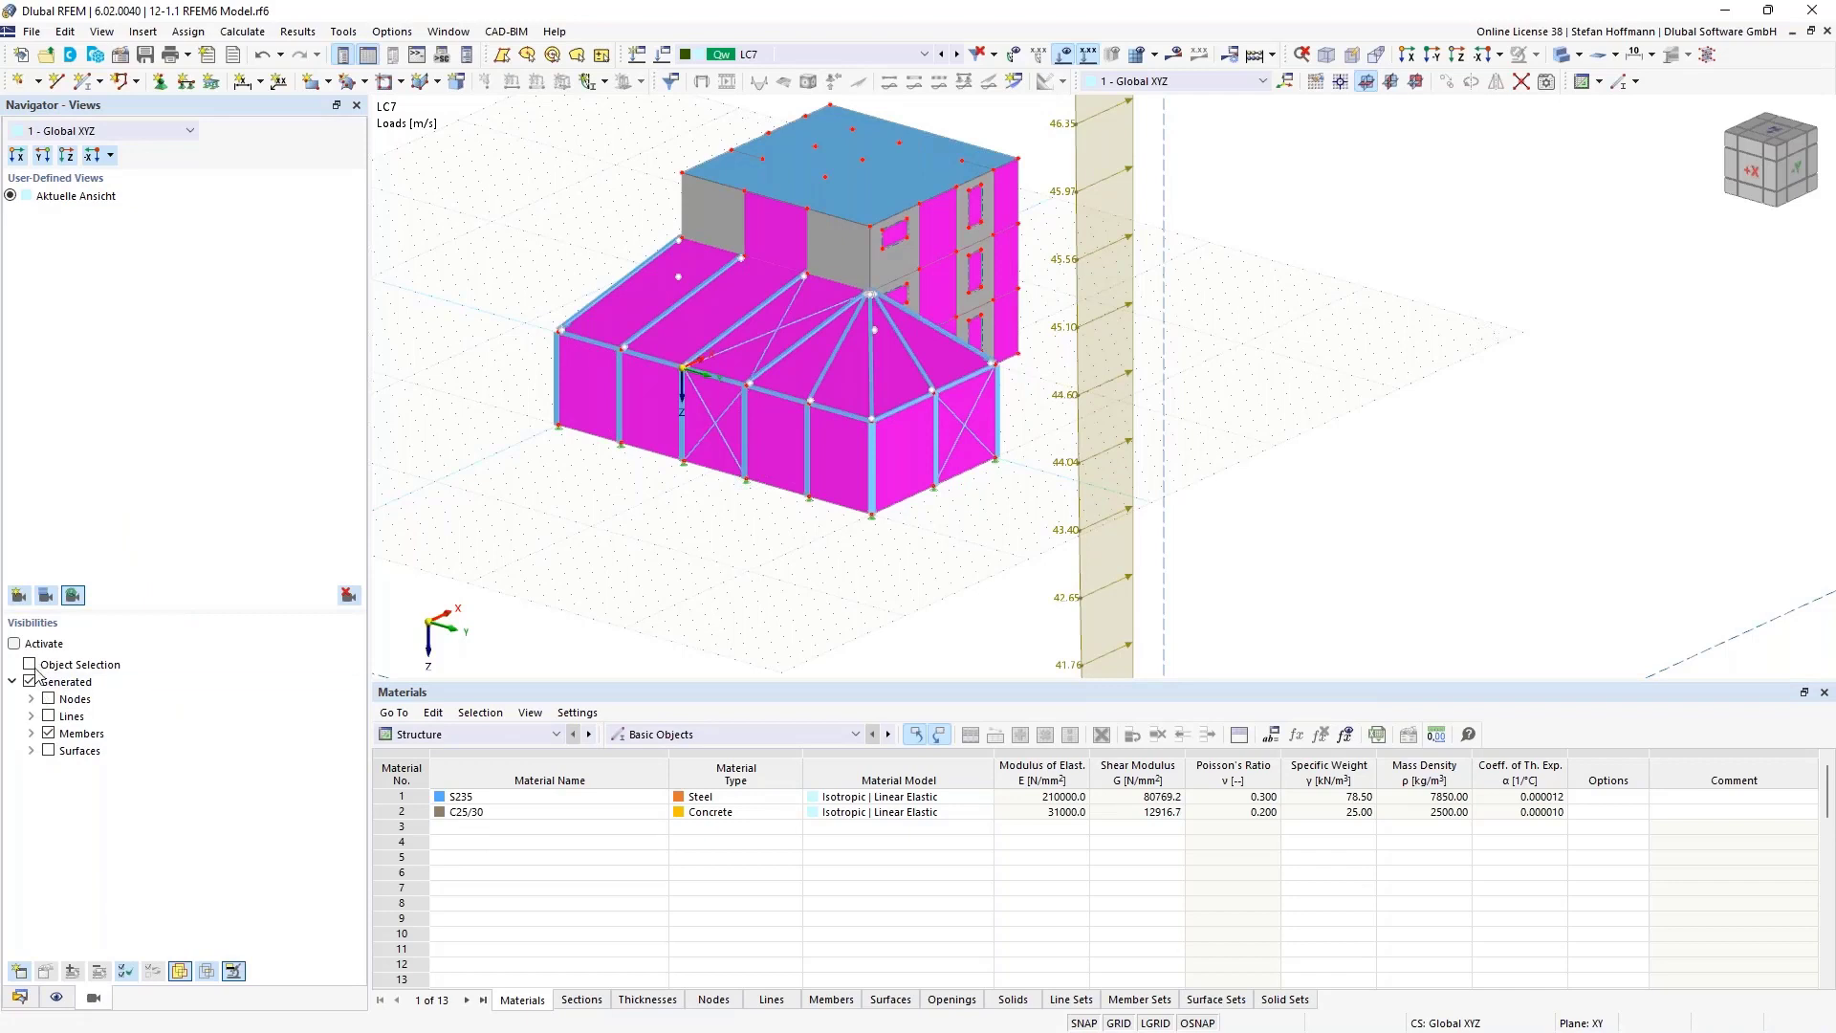
left_click(30, 732)
left_click(49, 784)
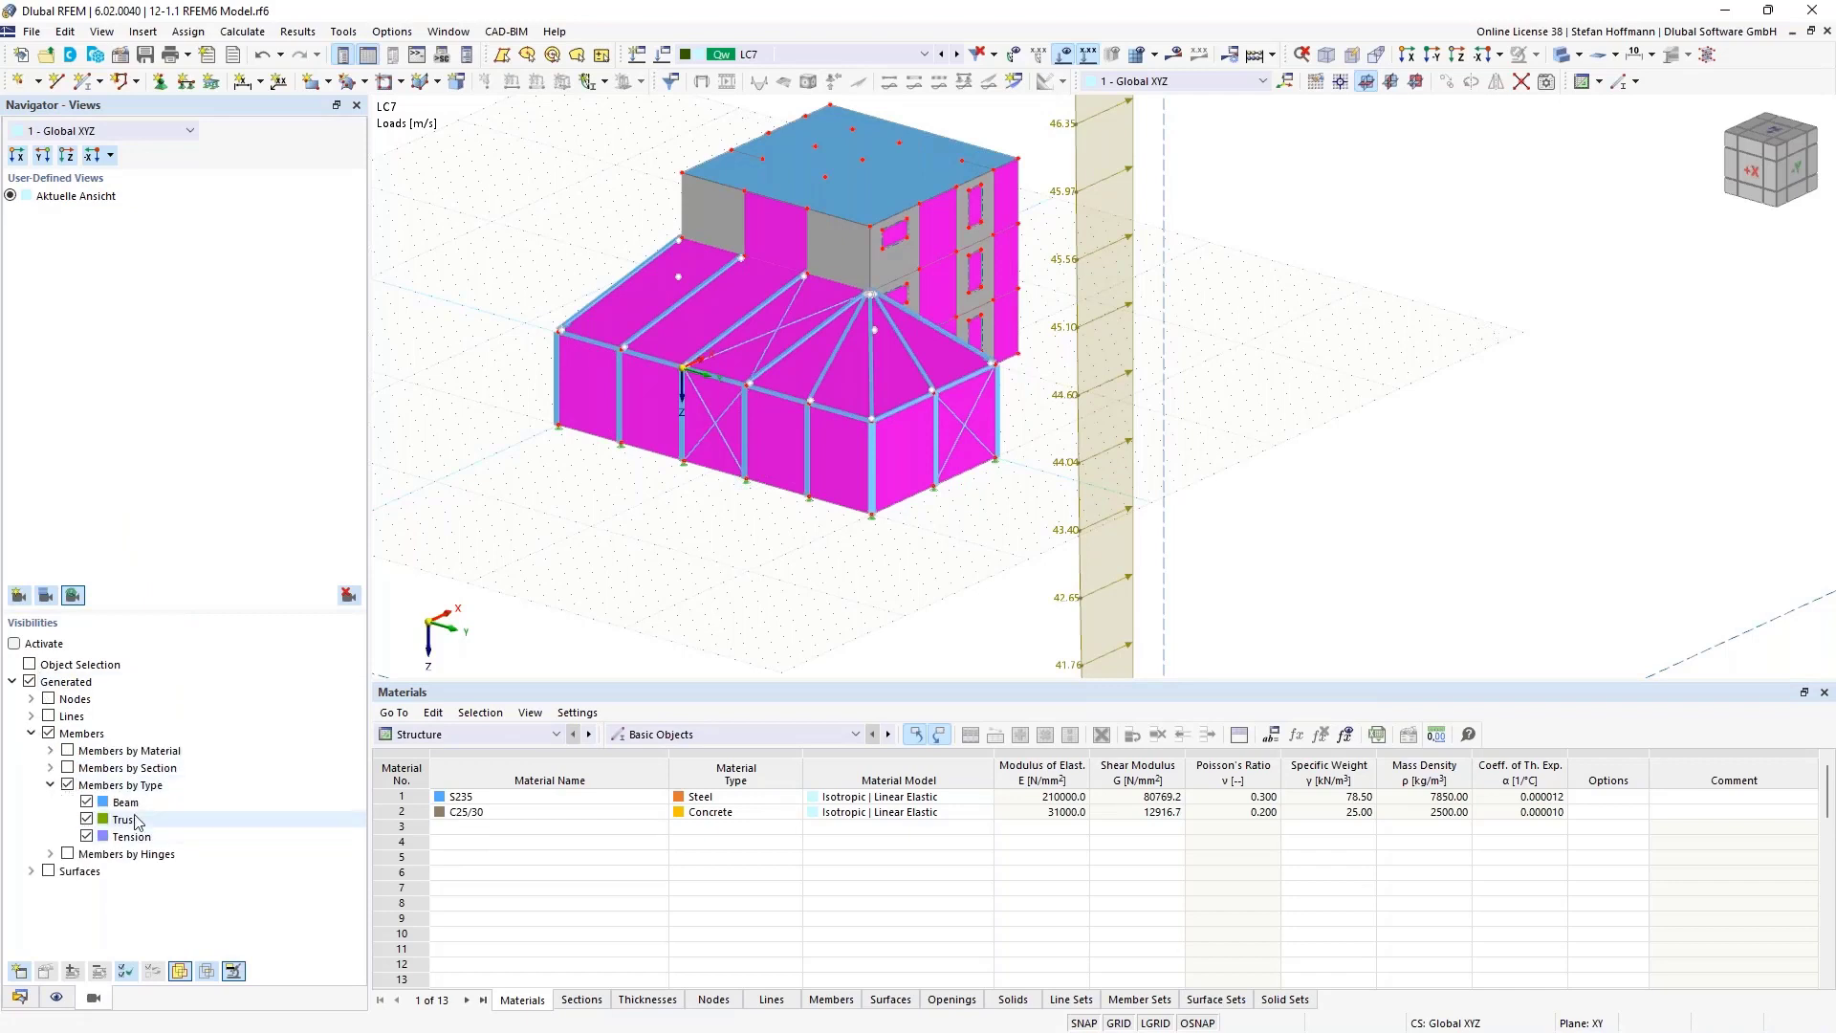
left_click(15, 644)
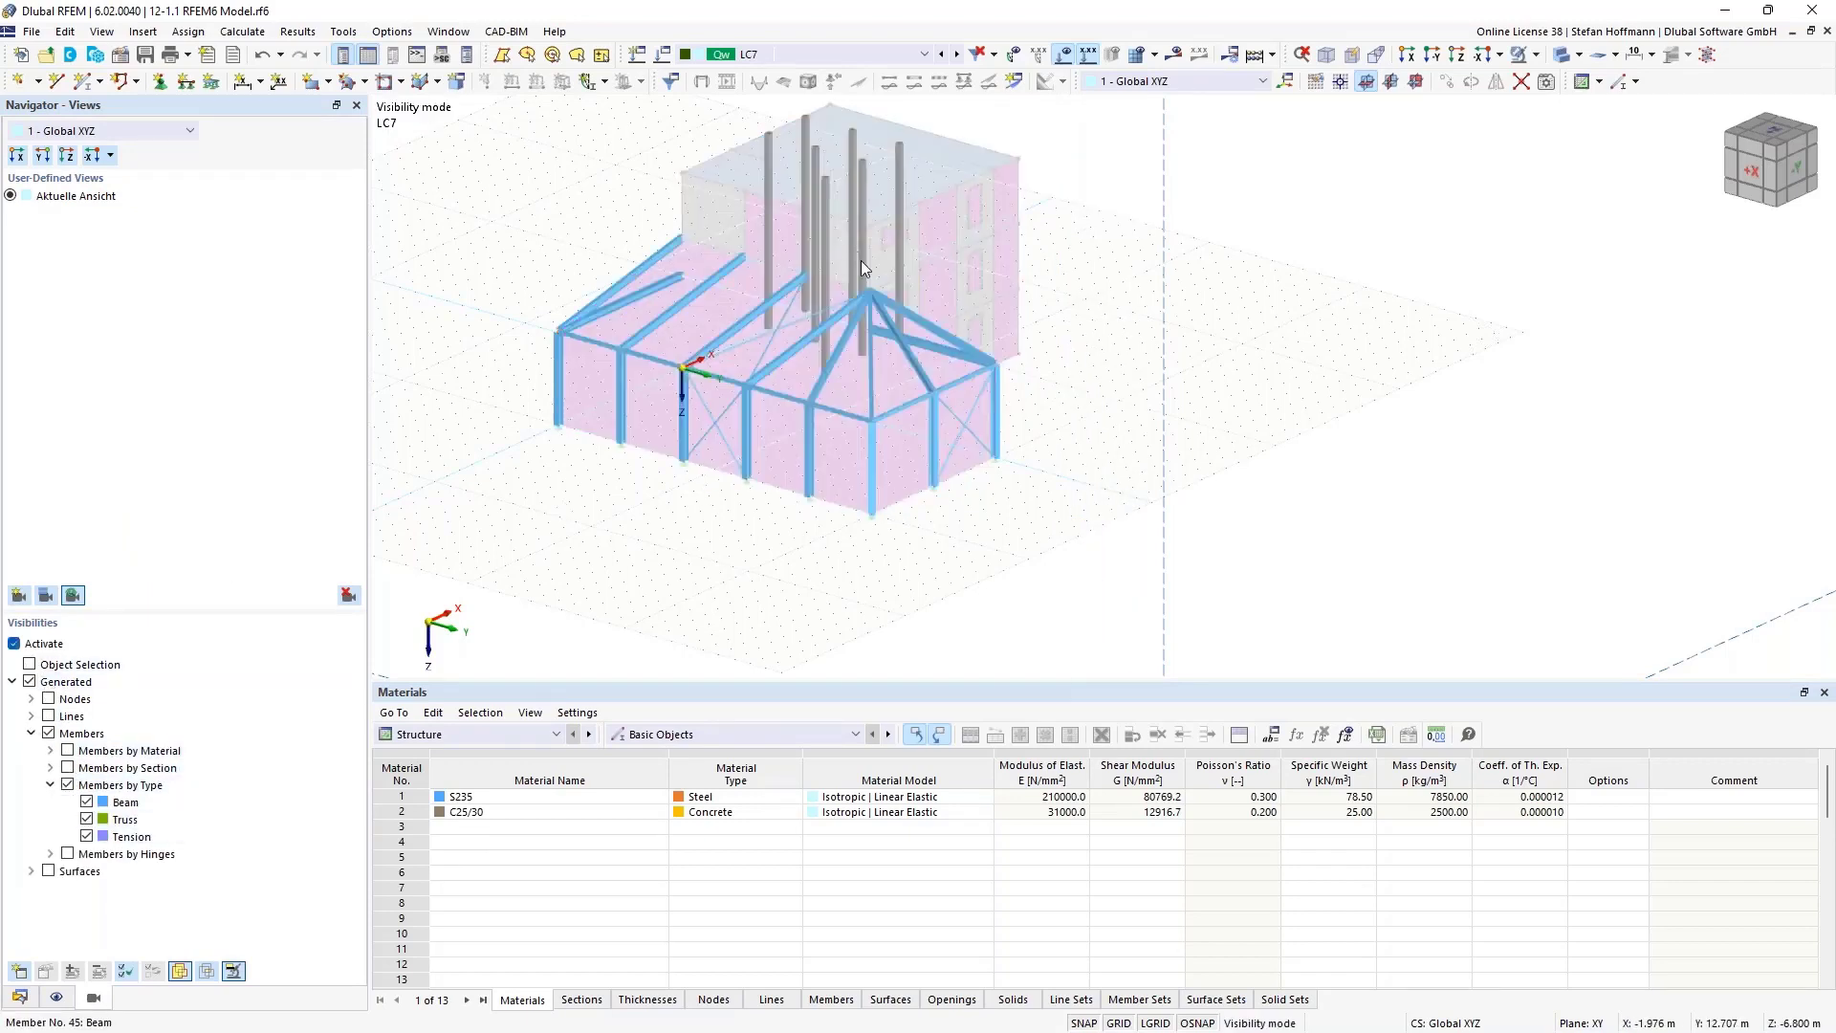
left_click(1536, 55)
left_click(1596, 150)
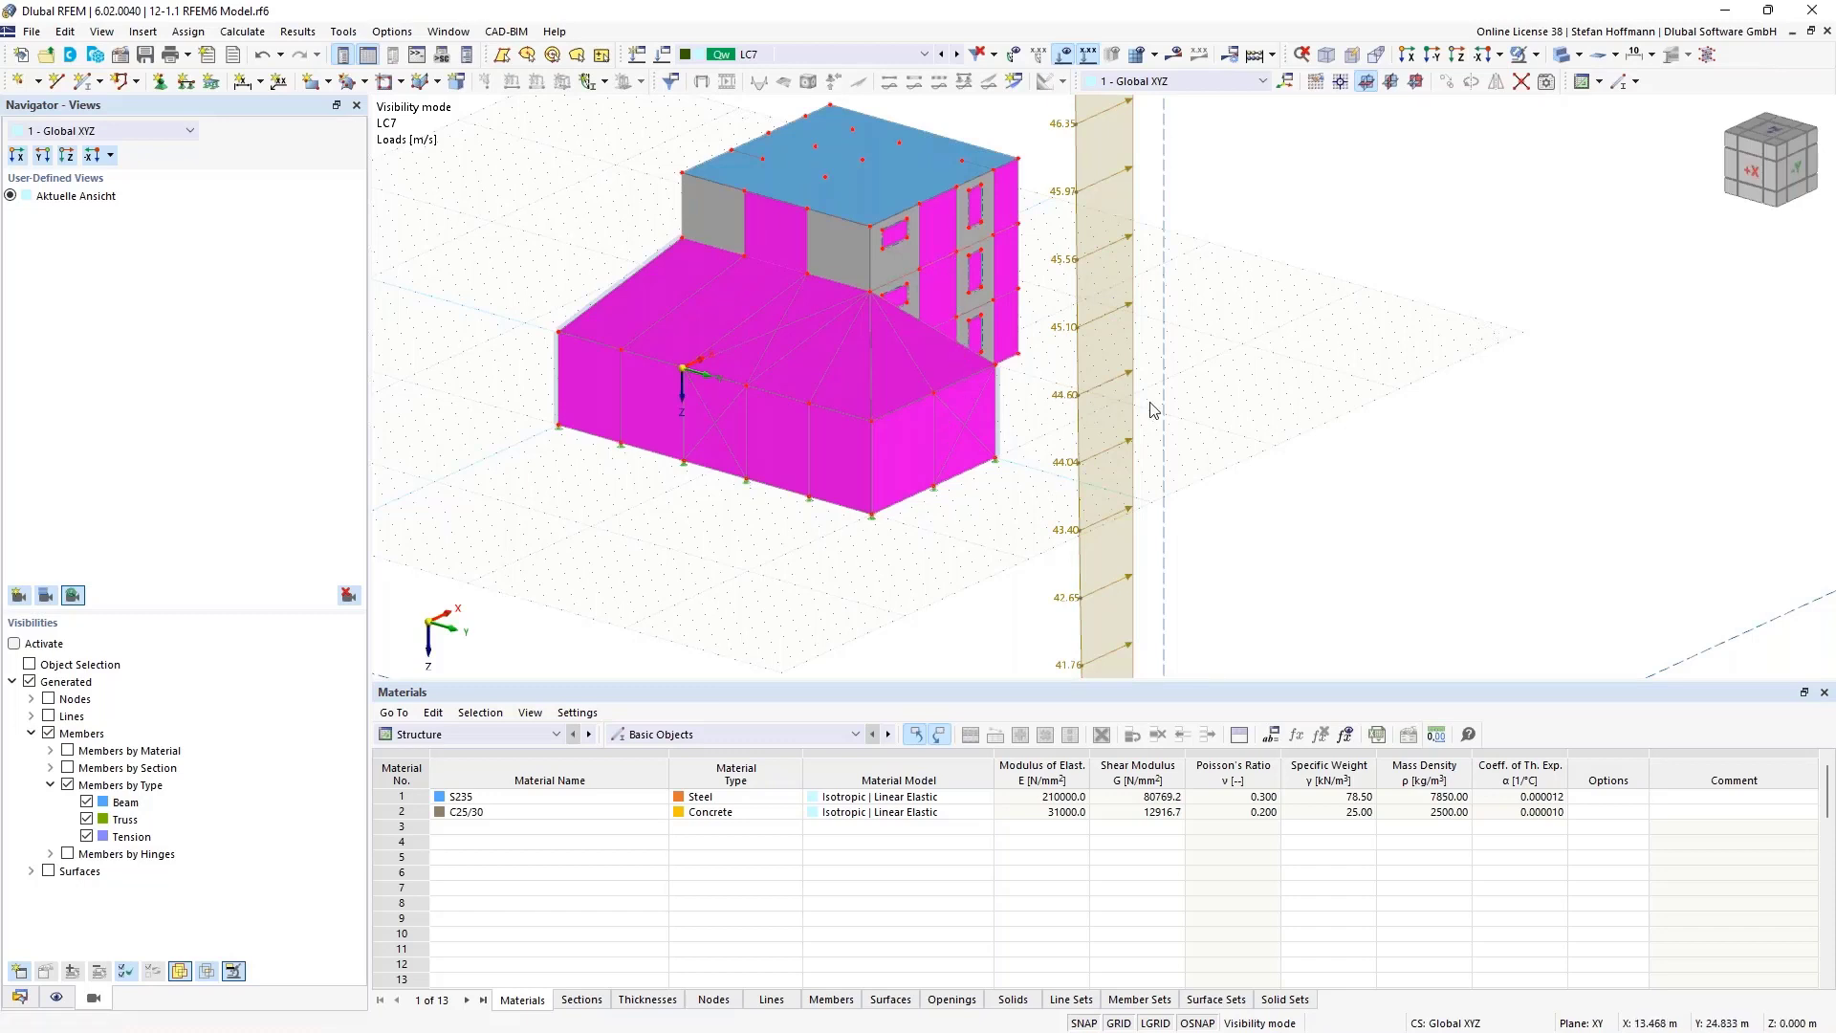
scroll(861, 306, "down", 4)
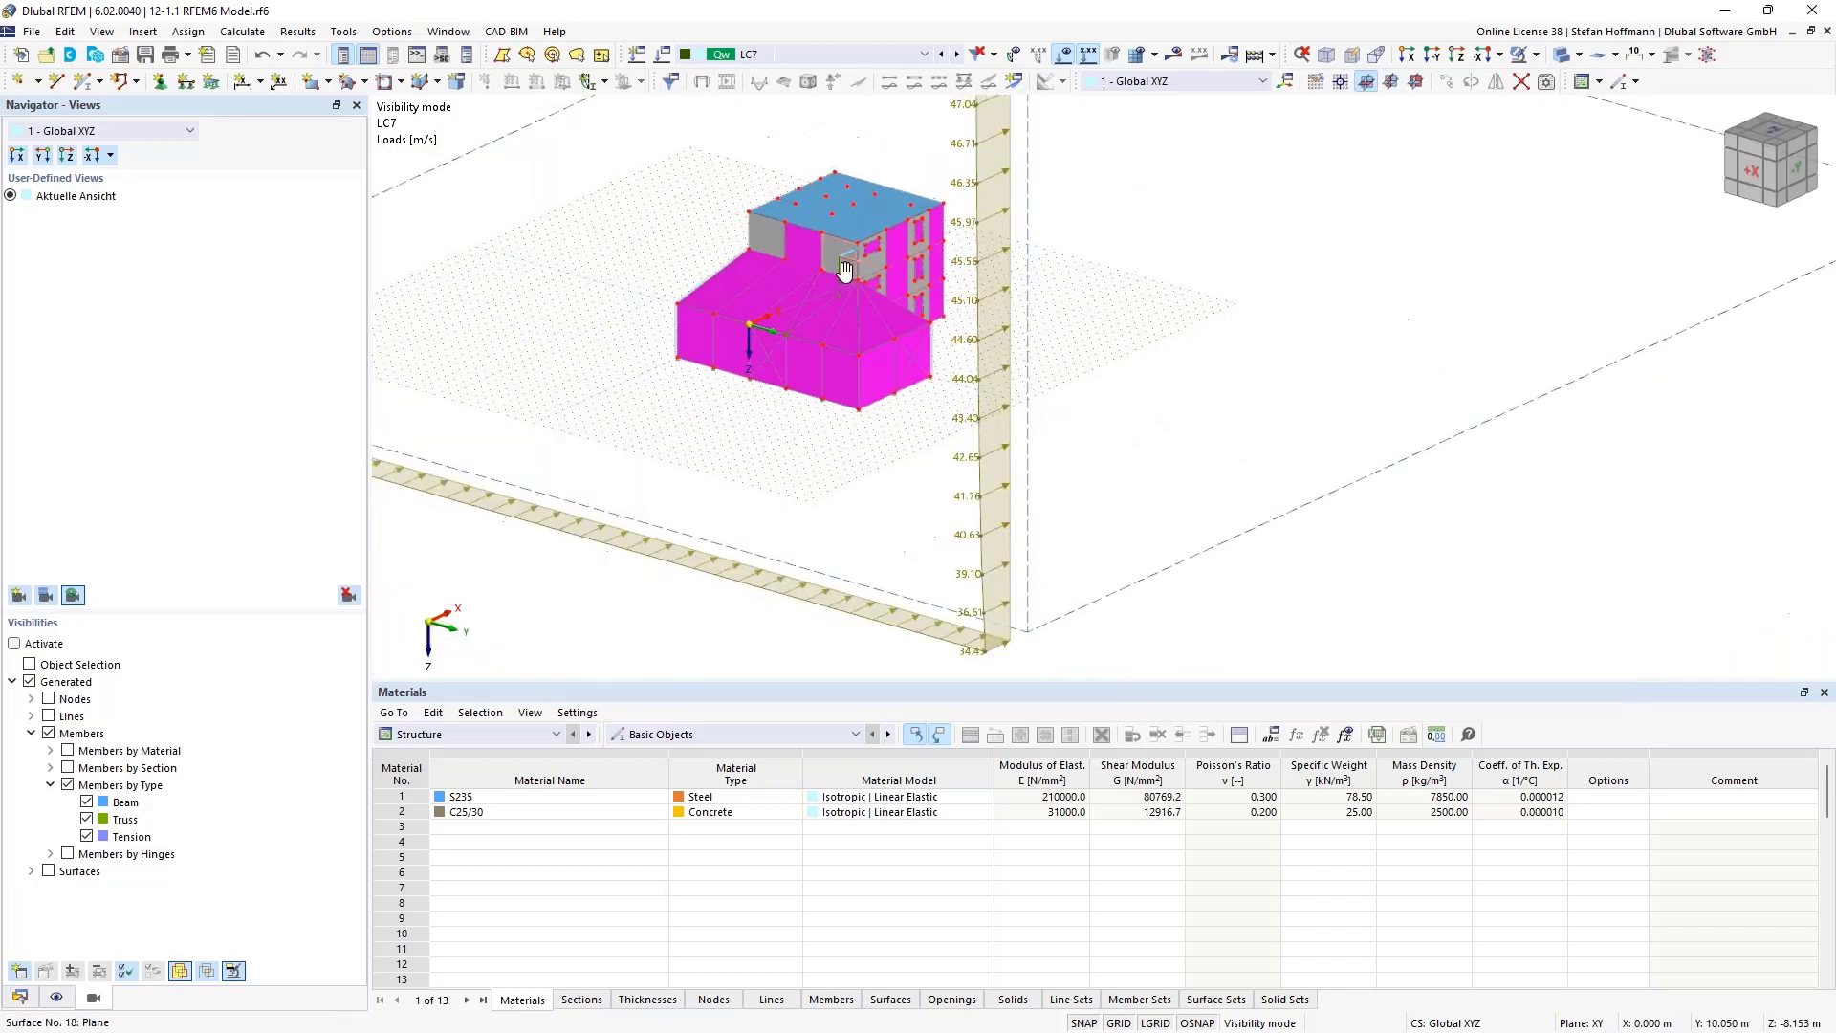
middle_click_drag(900, 358, 917, 388)
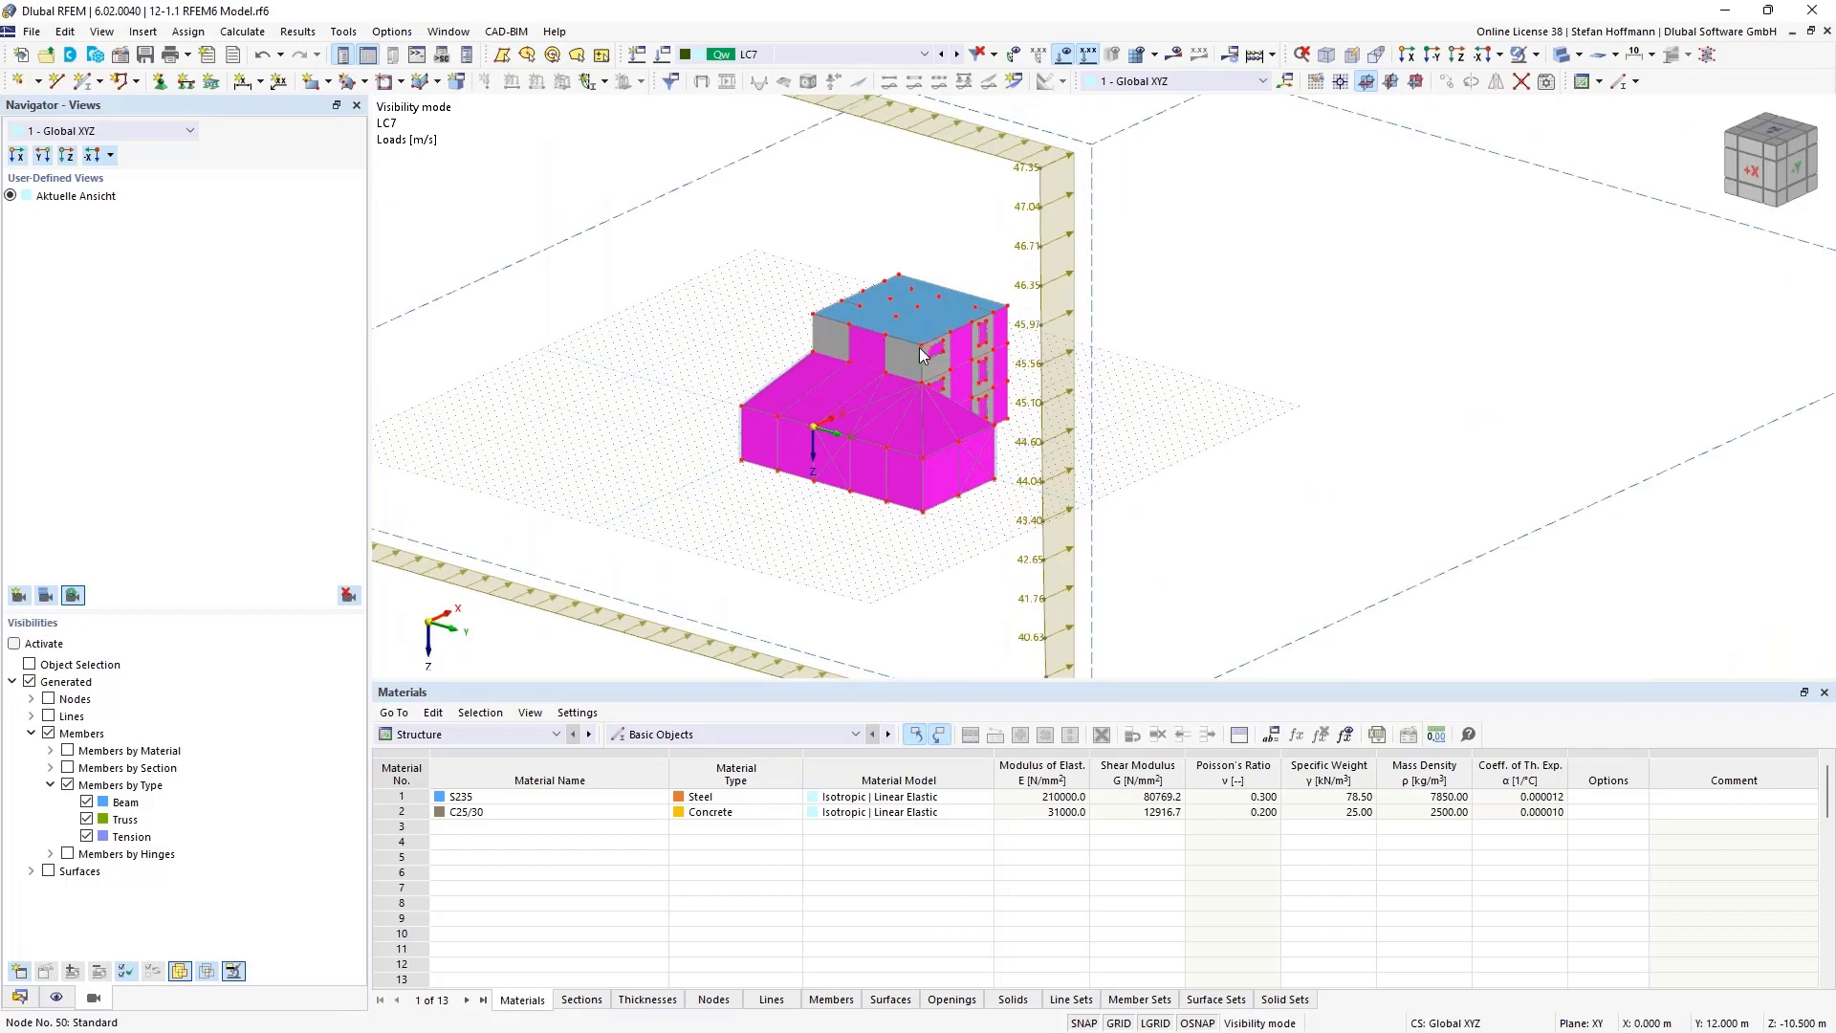
- Copy load case LC7 as LC8 with the wind direction set to -45°, and compare the wind tunnels of both load cases
left_click(20, 997)
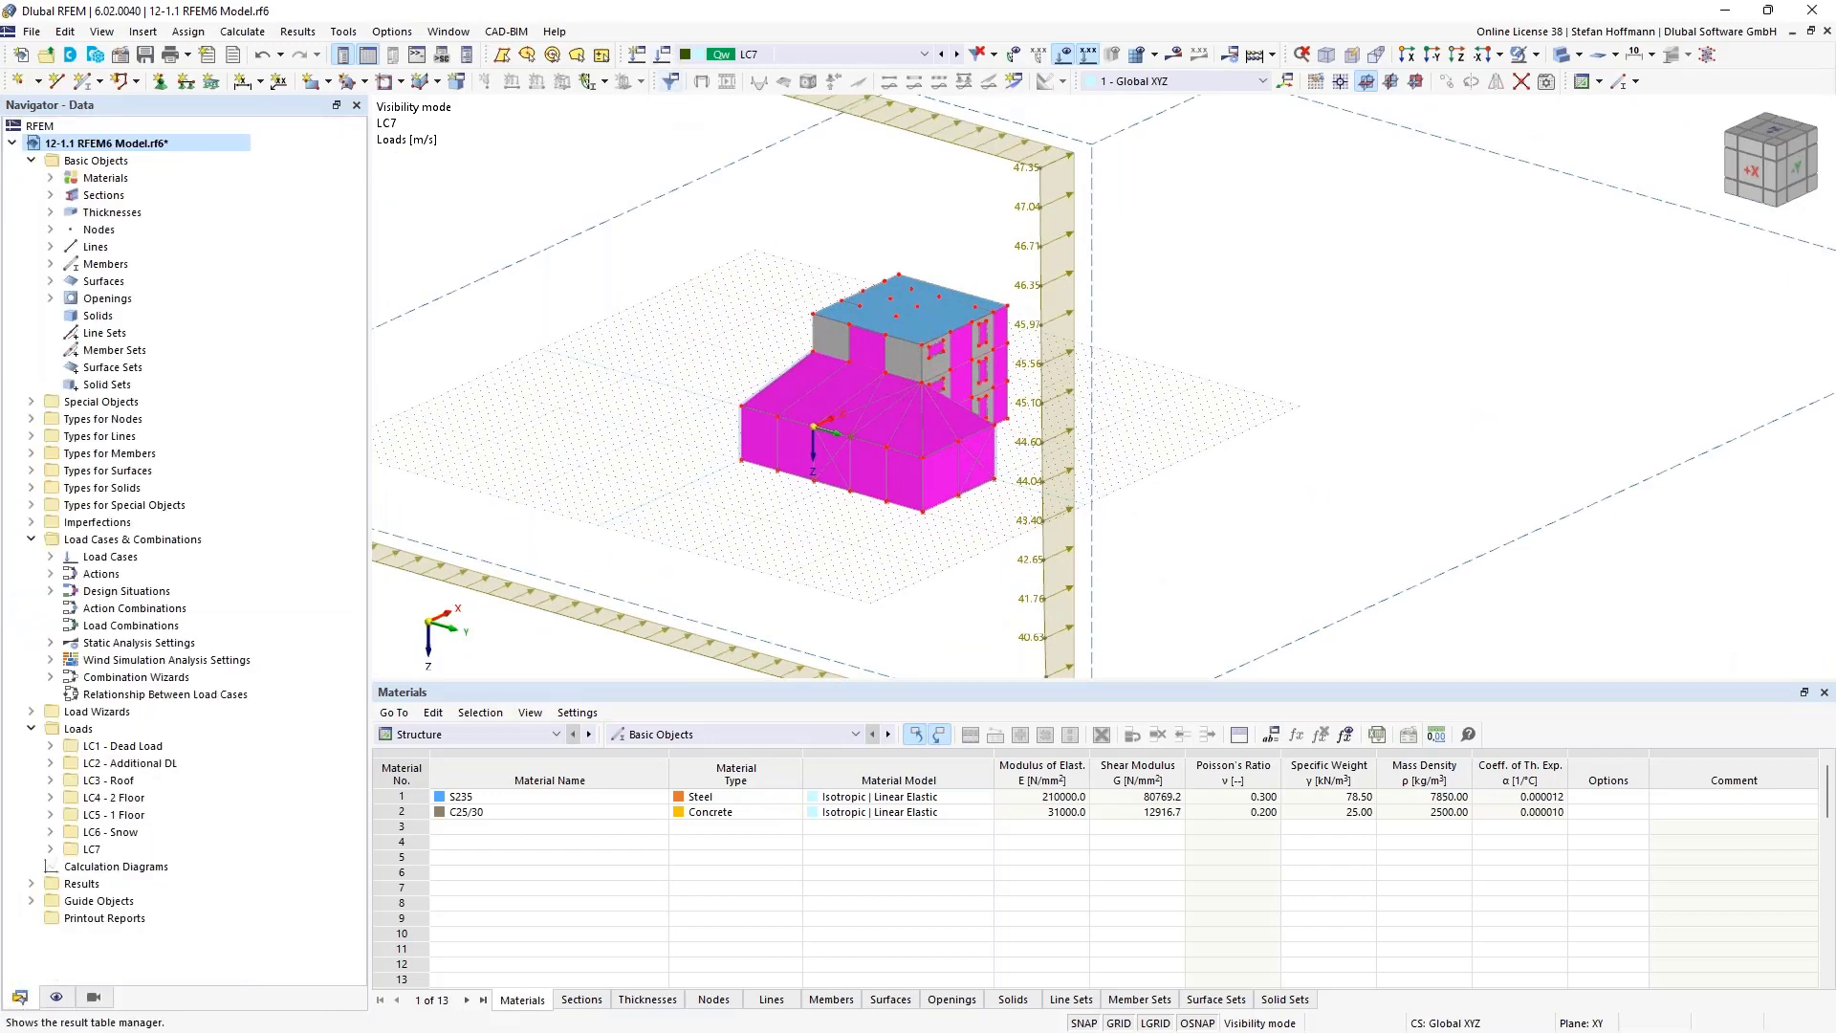
left_click(660, 56)
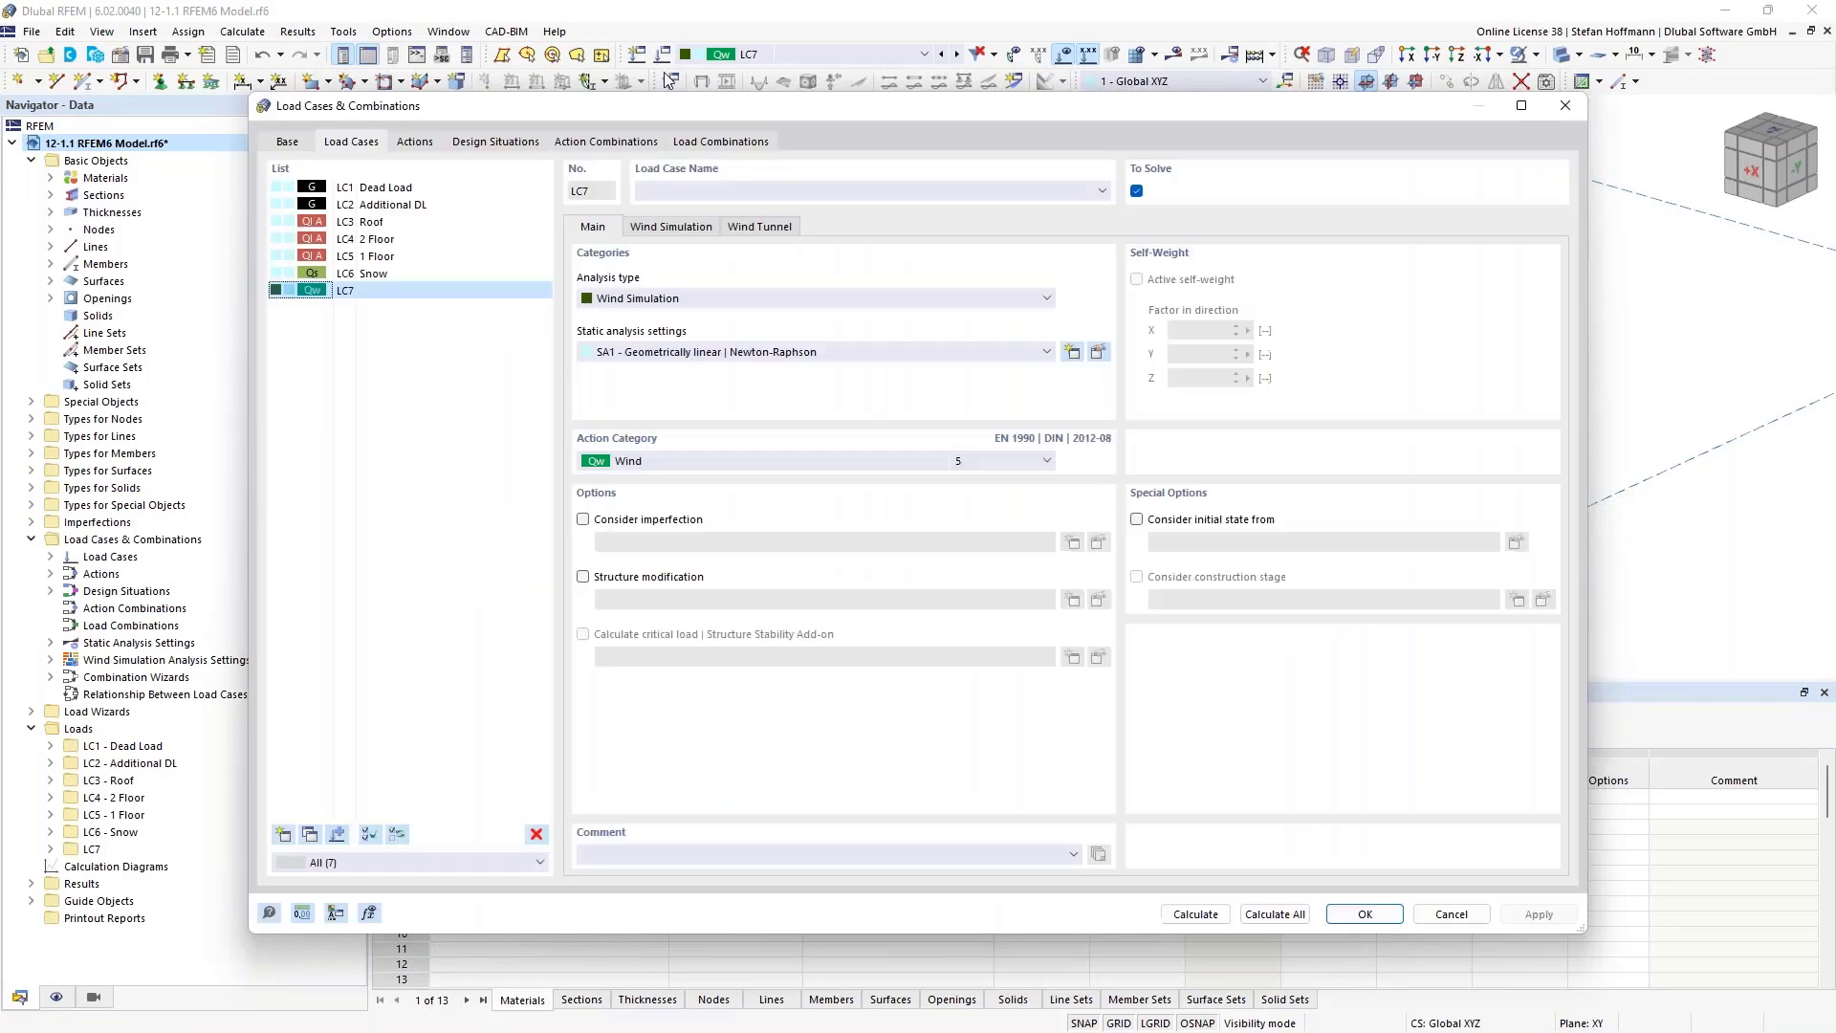
left_click(304, 836)
left_click(682, 231)
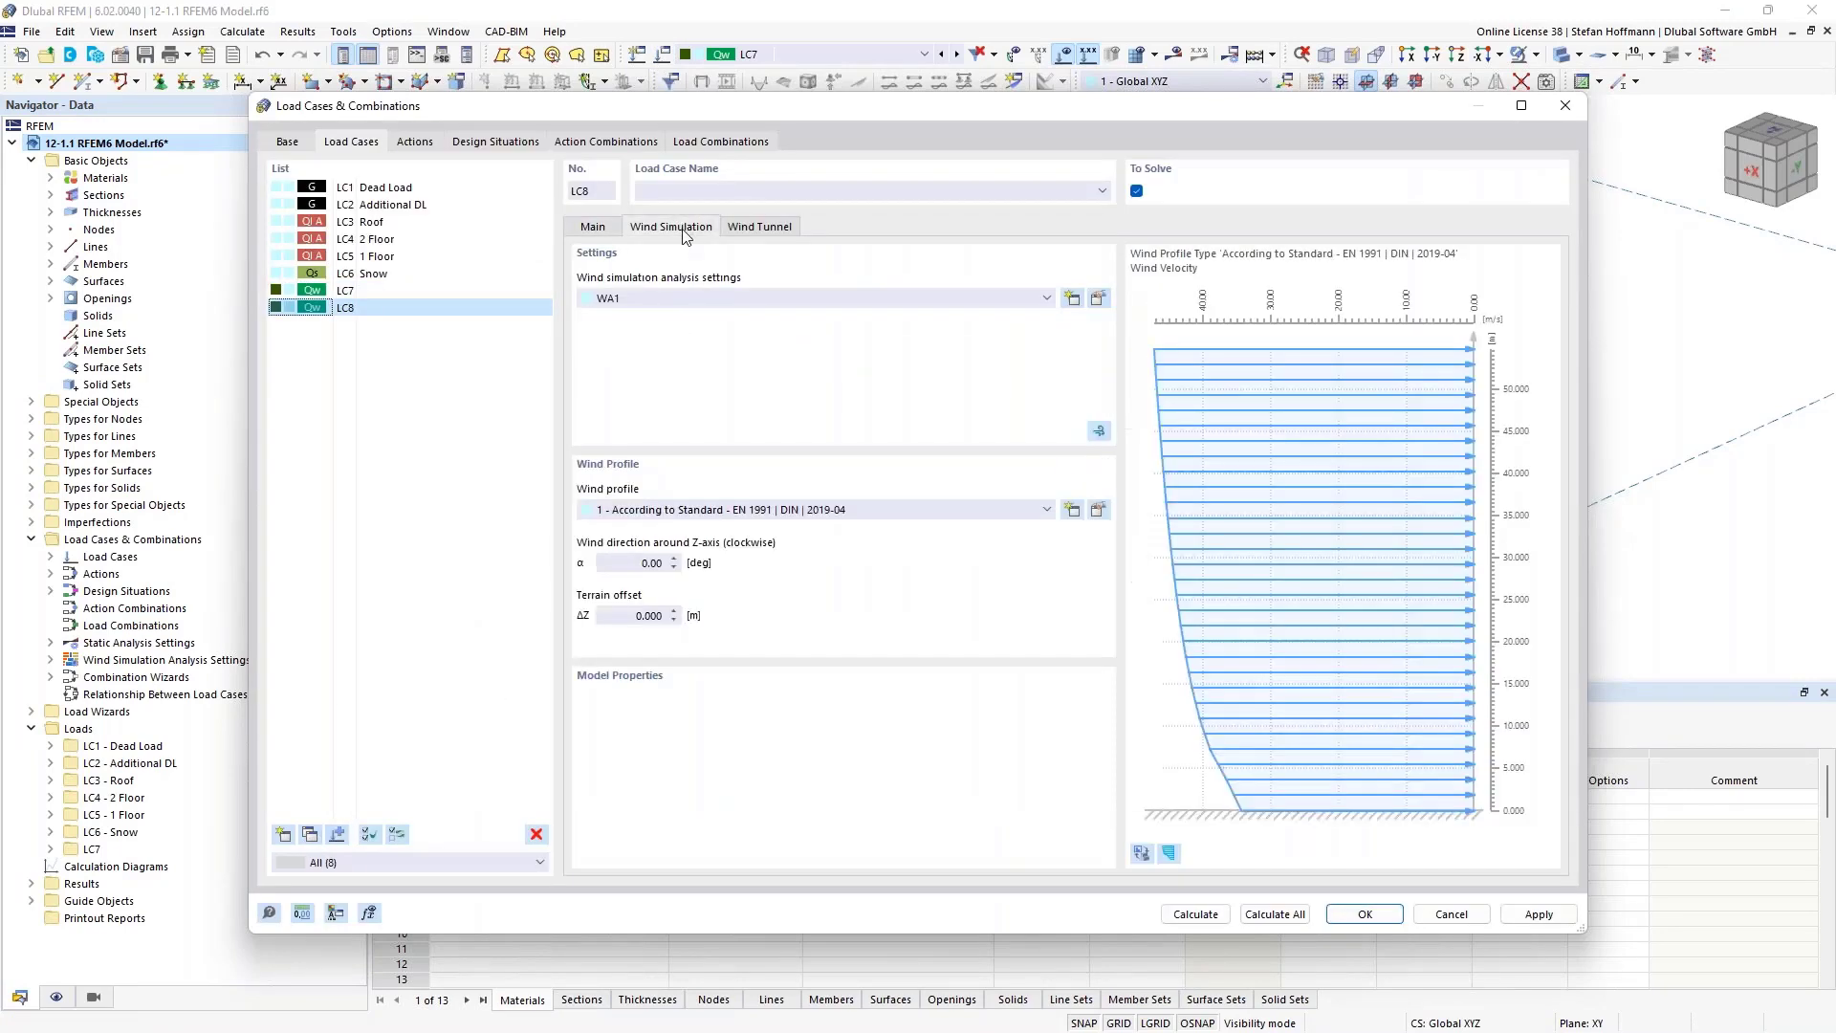
double_click(637, 562)
type("-45")
left_click(1376, 914)
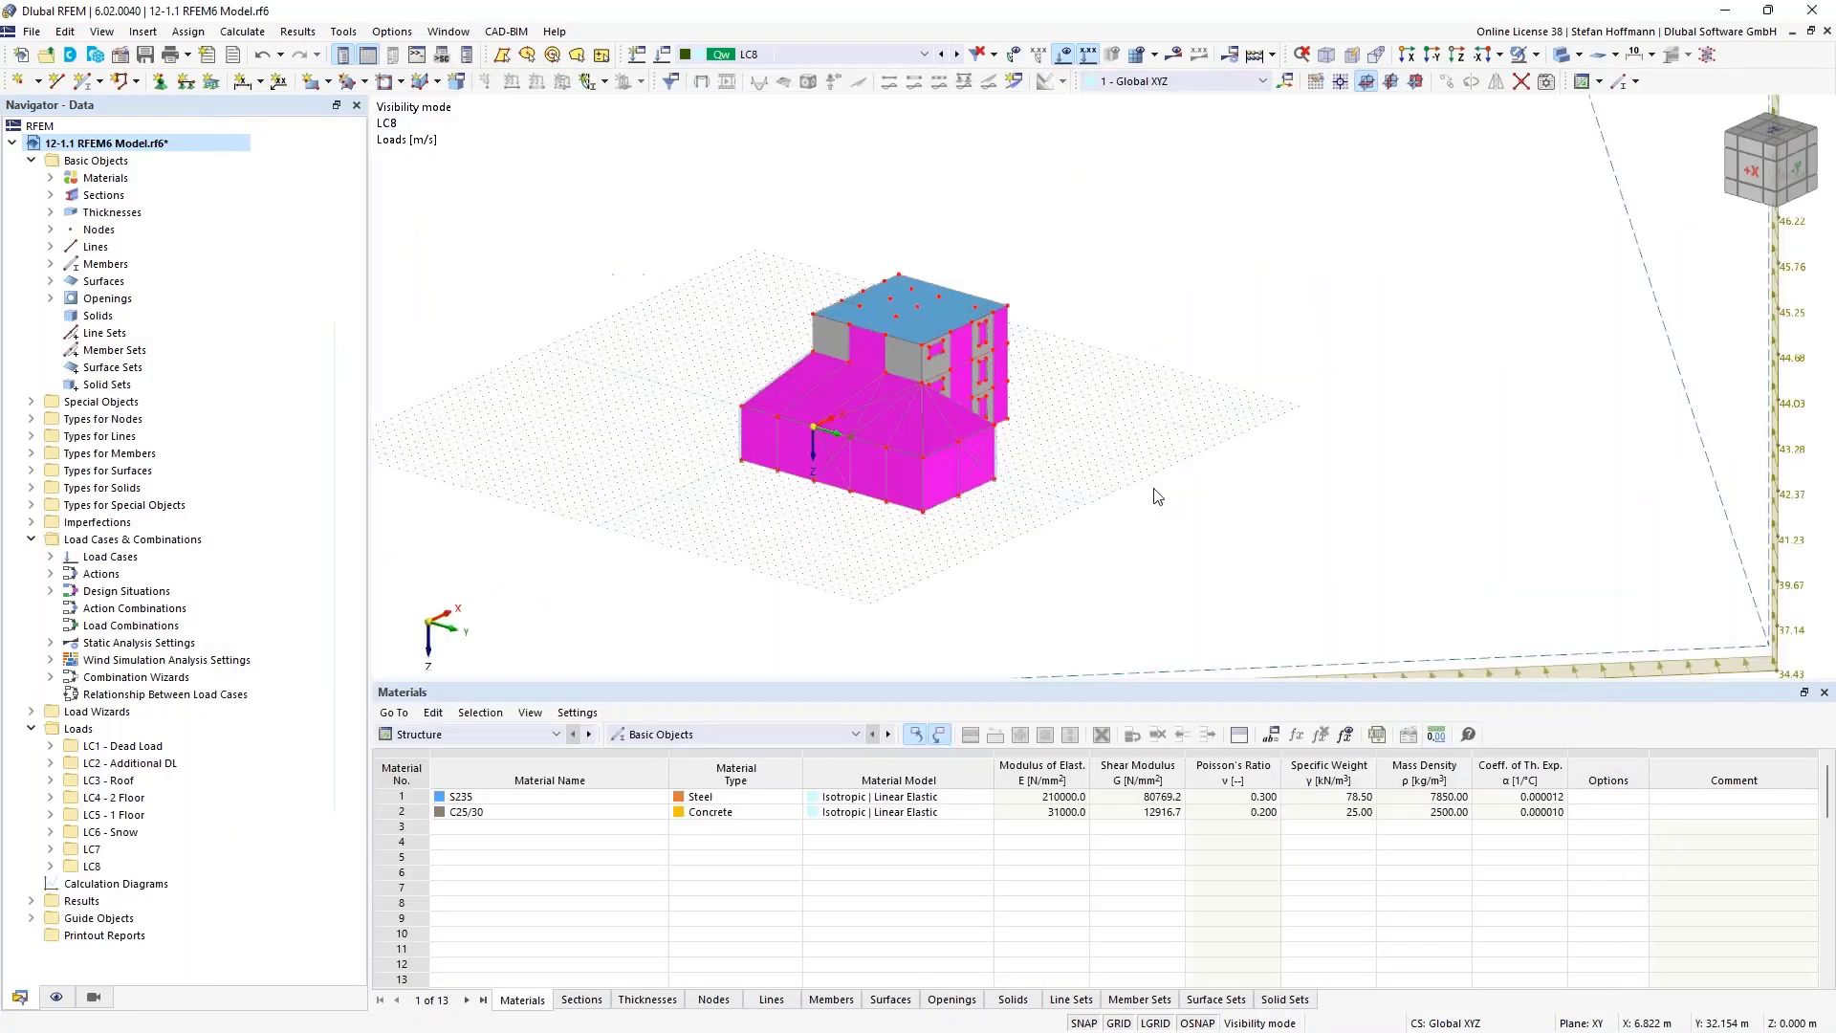
scroll(1157, 496, "down", 5)
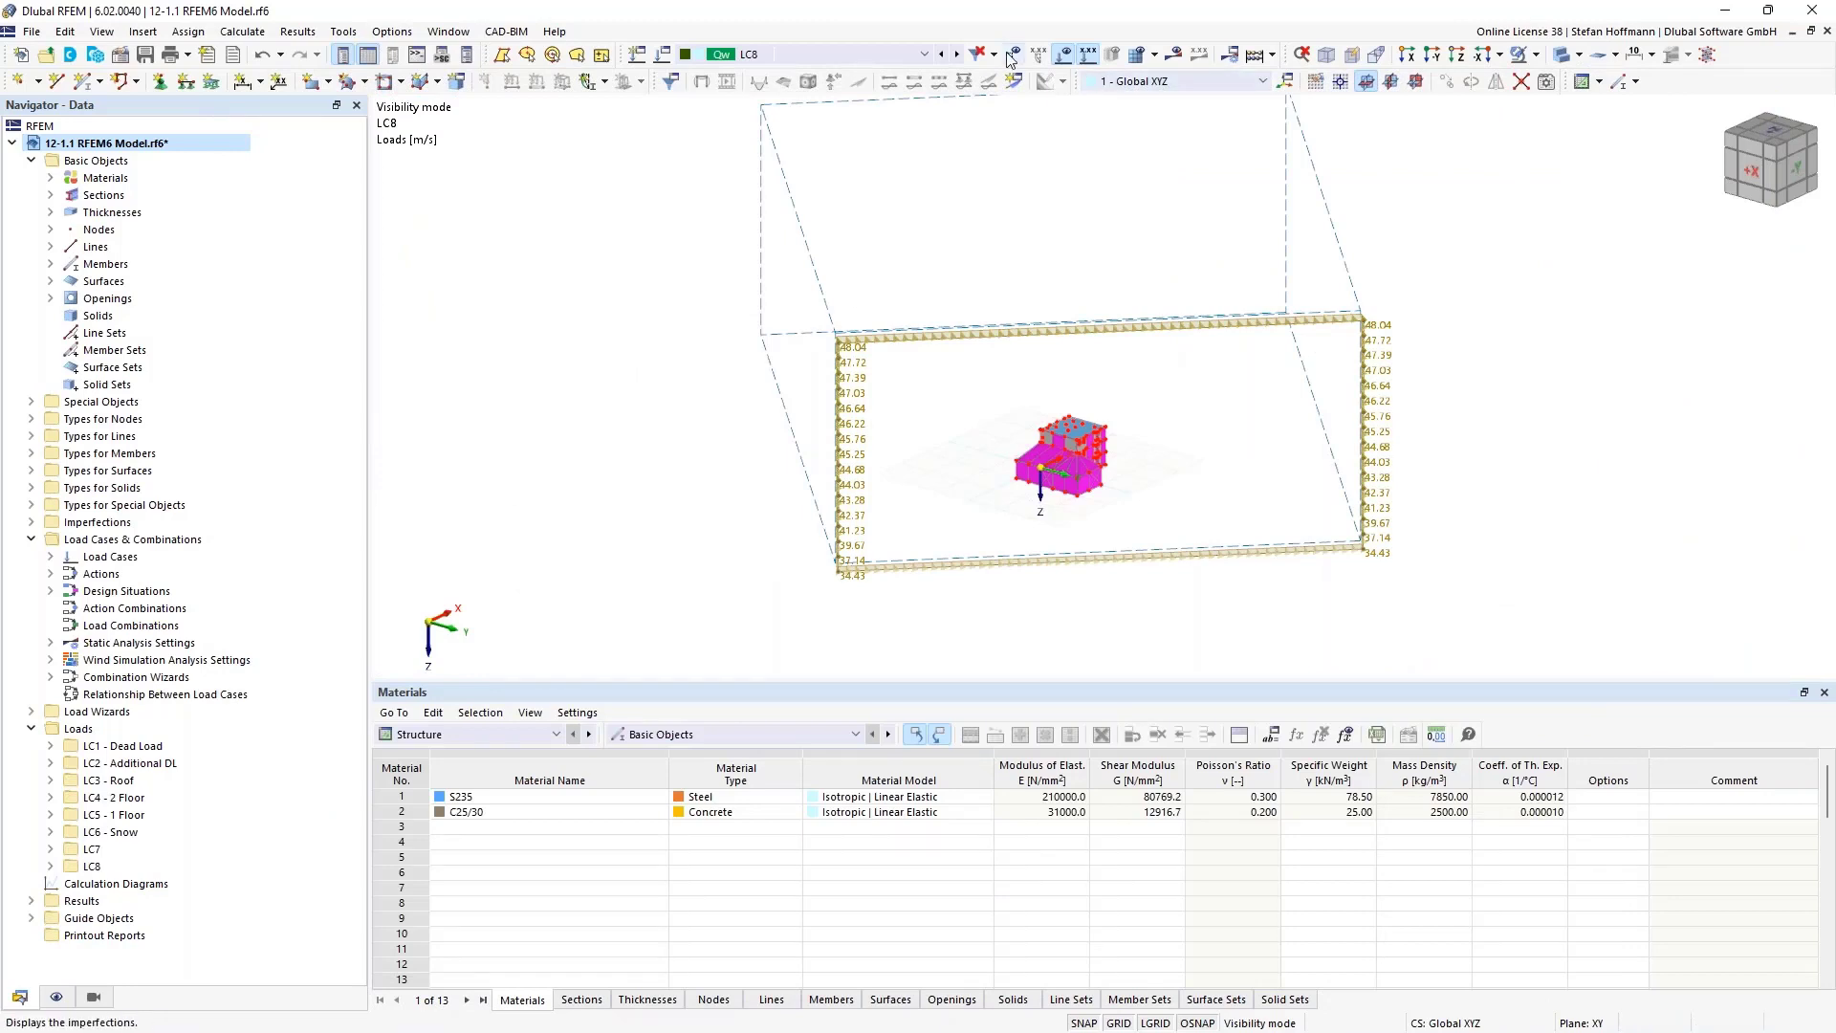
left_click(942, 54)
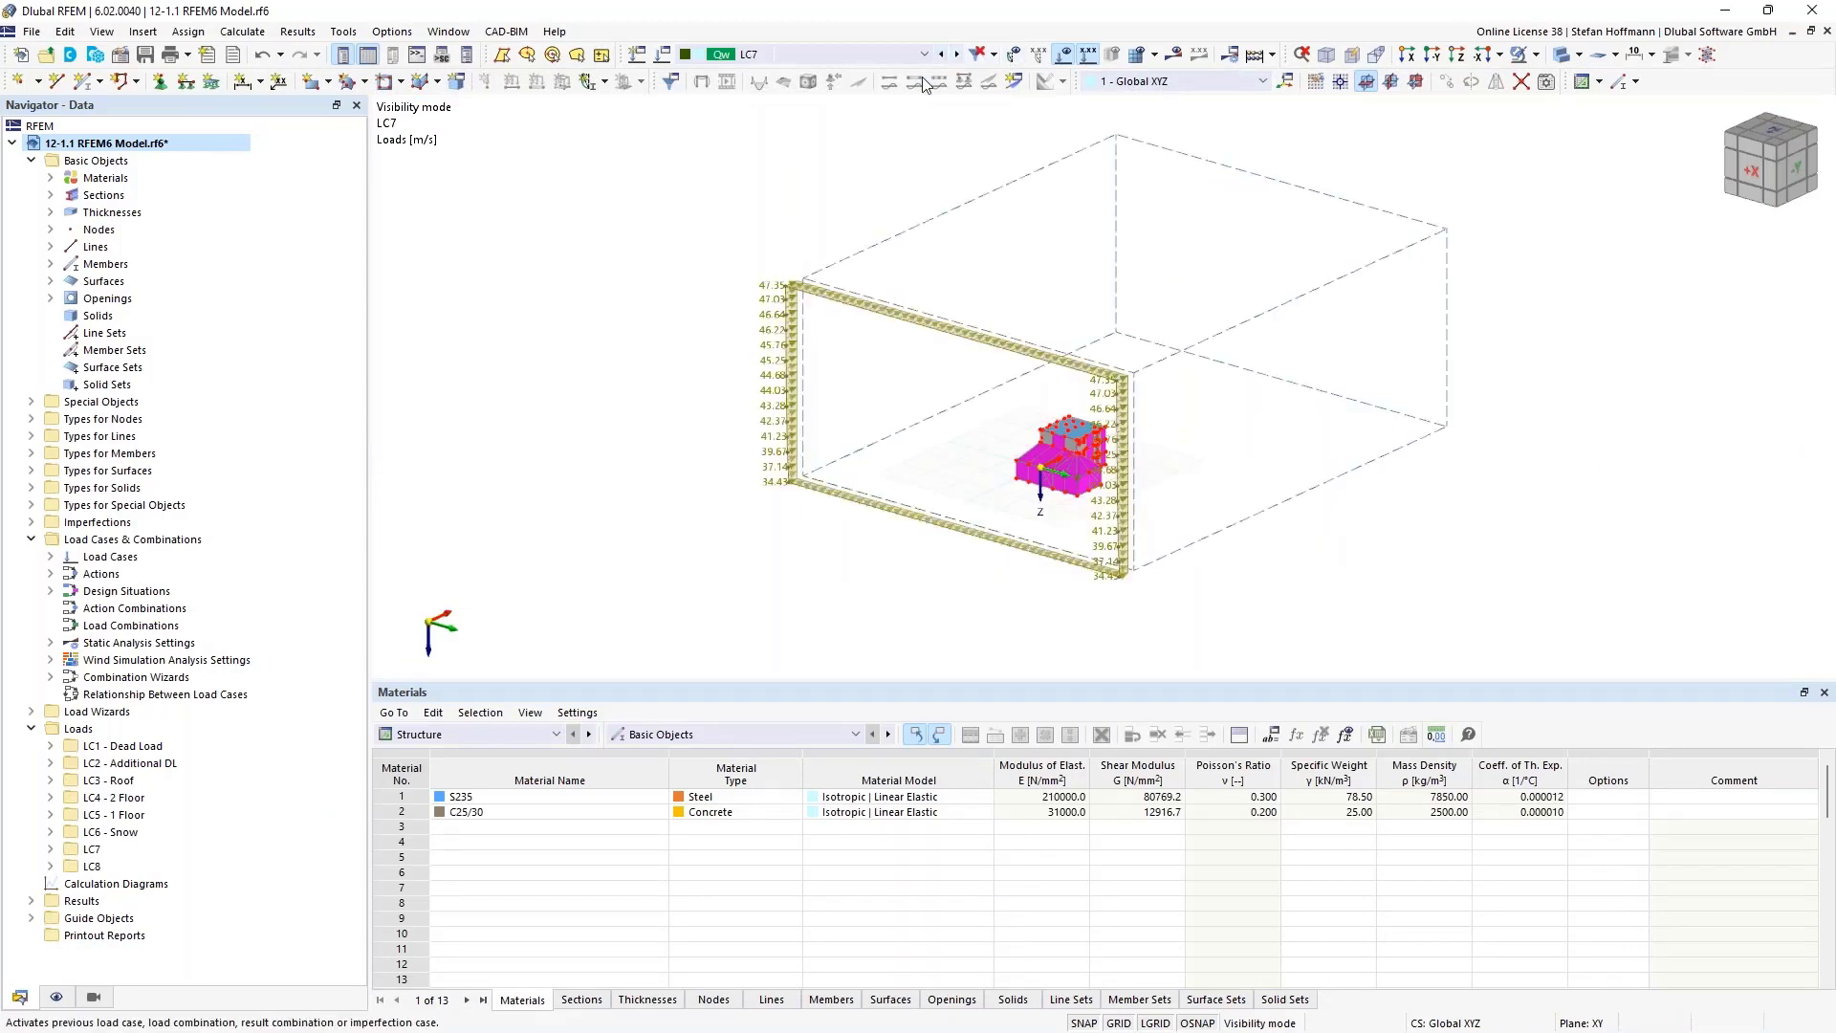
- Create a wind simulation load wizard with uniform wind direction and check the load cases it would generate at the 10° step angle
left_click(51, 677)
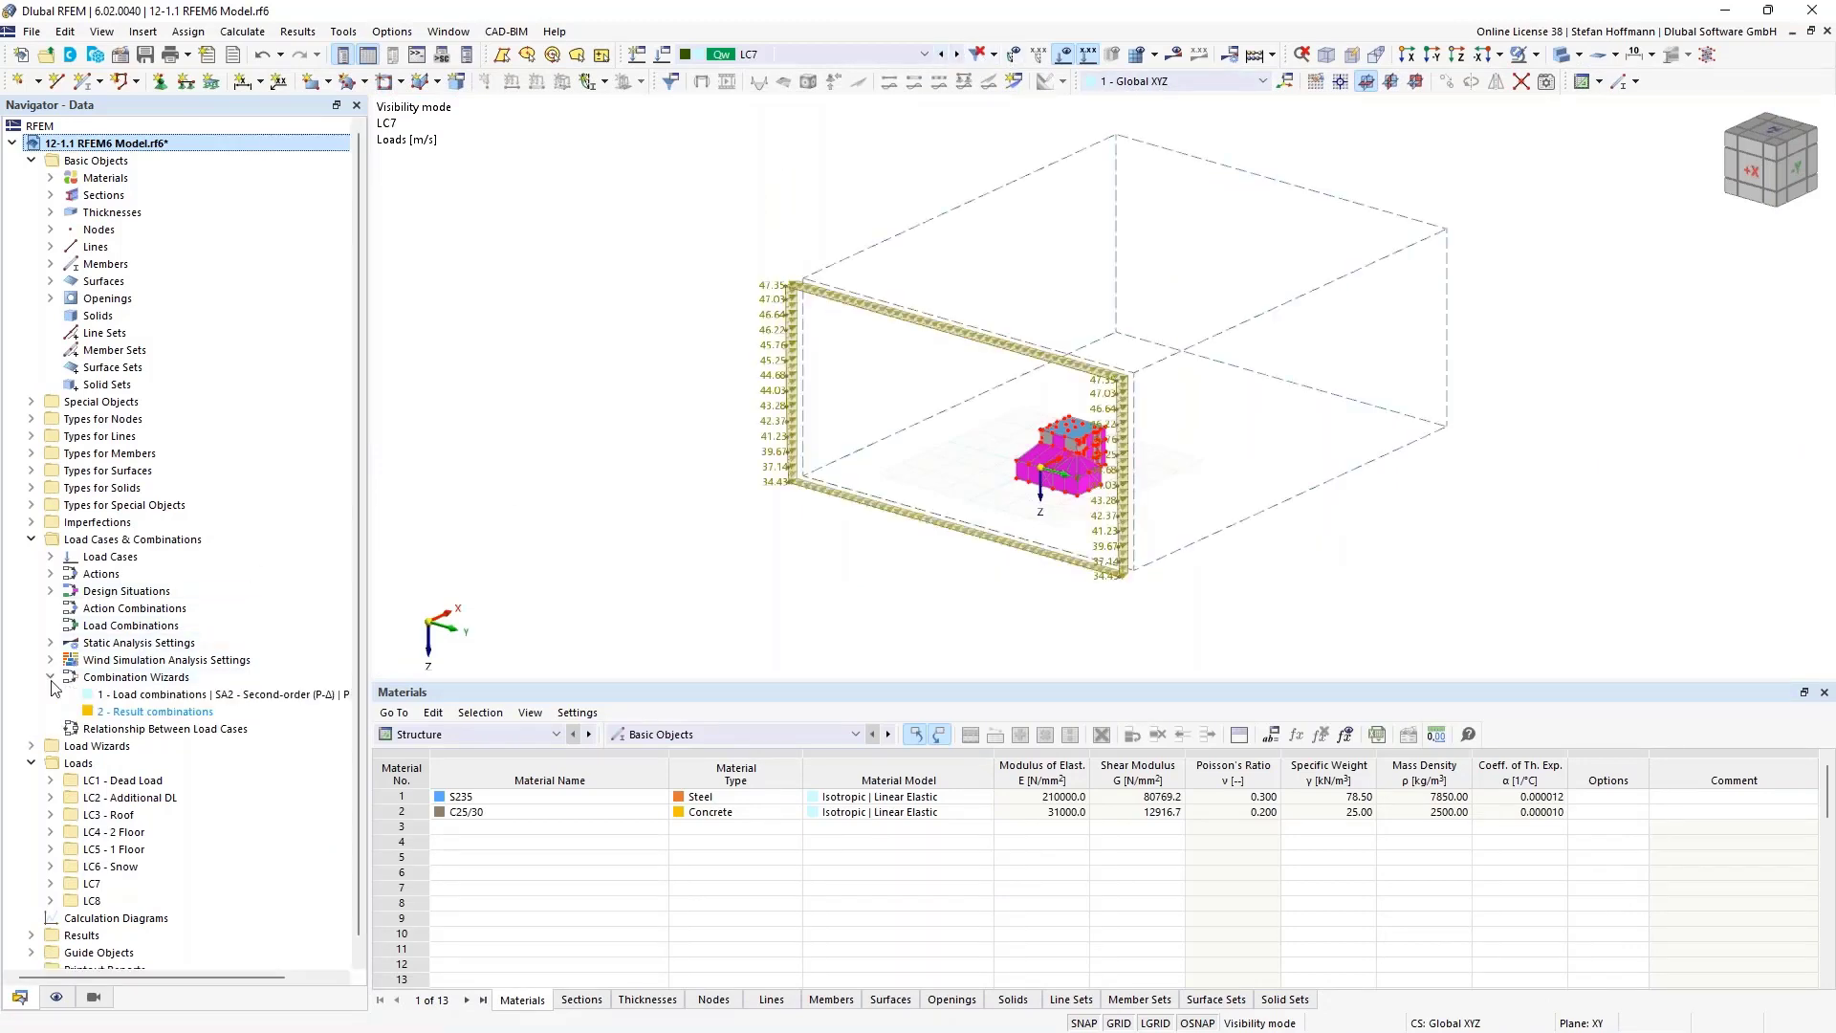
left_click(33, 747)
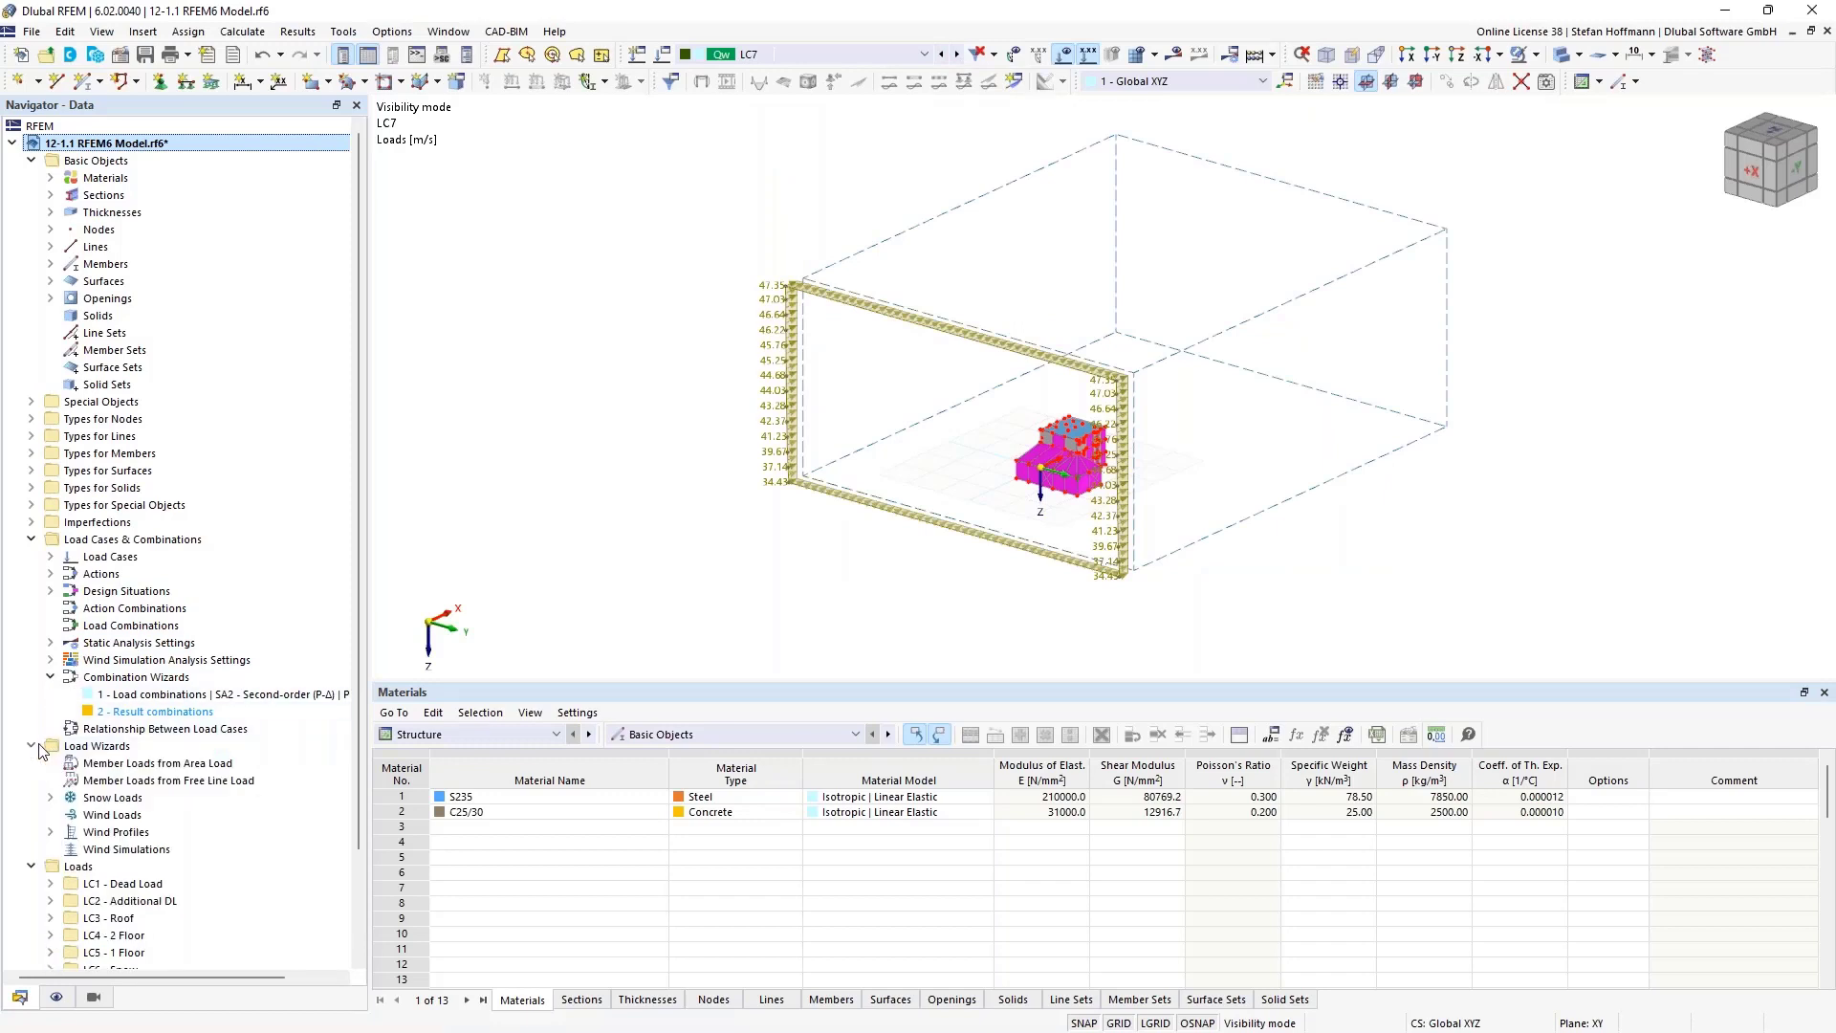
right_click(120, 850)
left_click(216, 670)
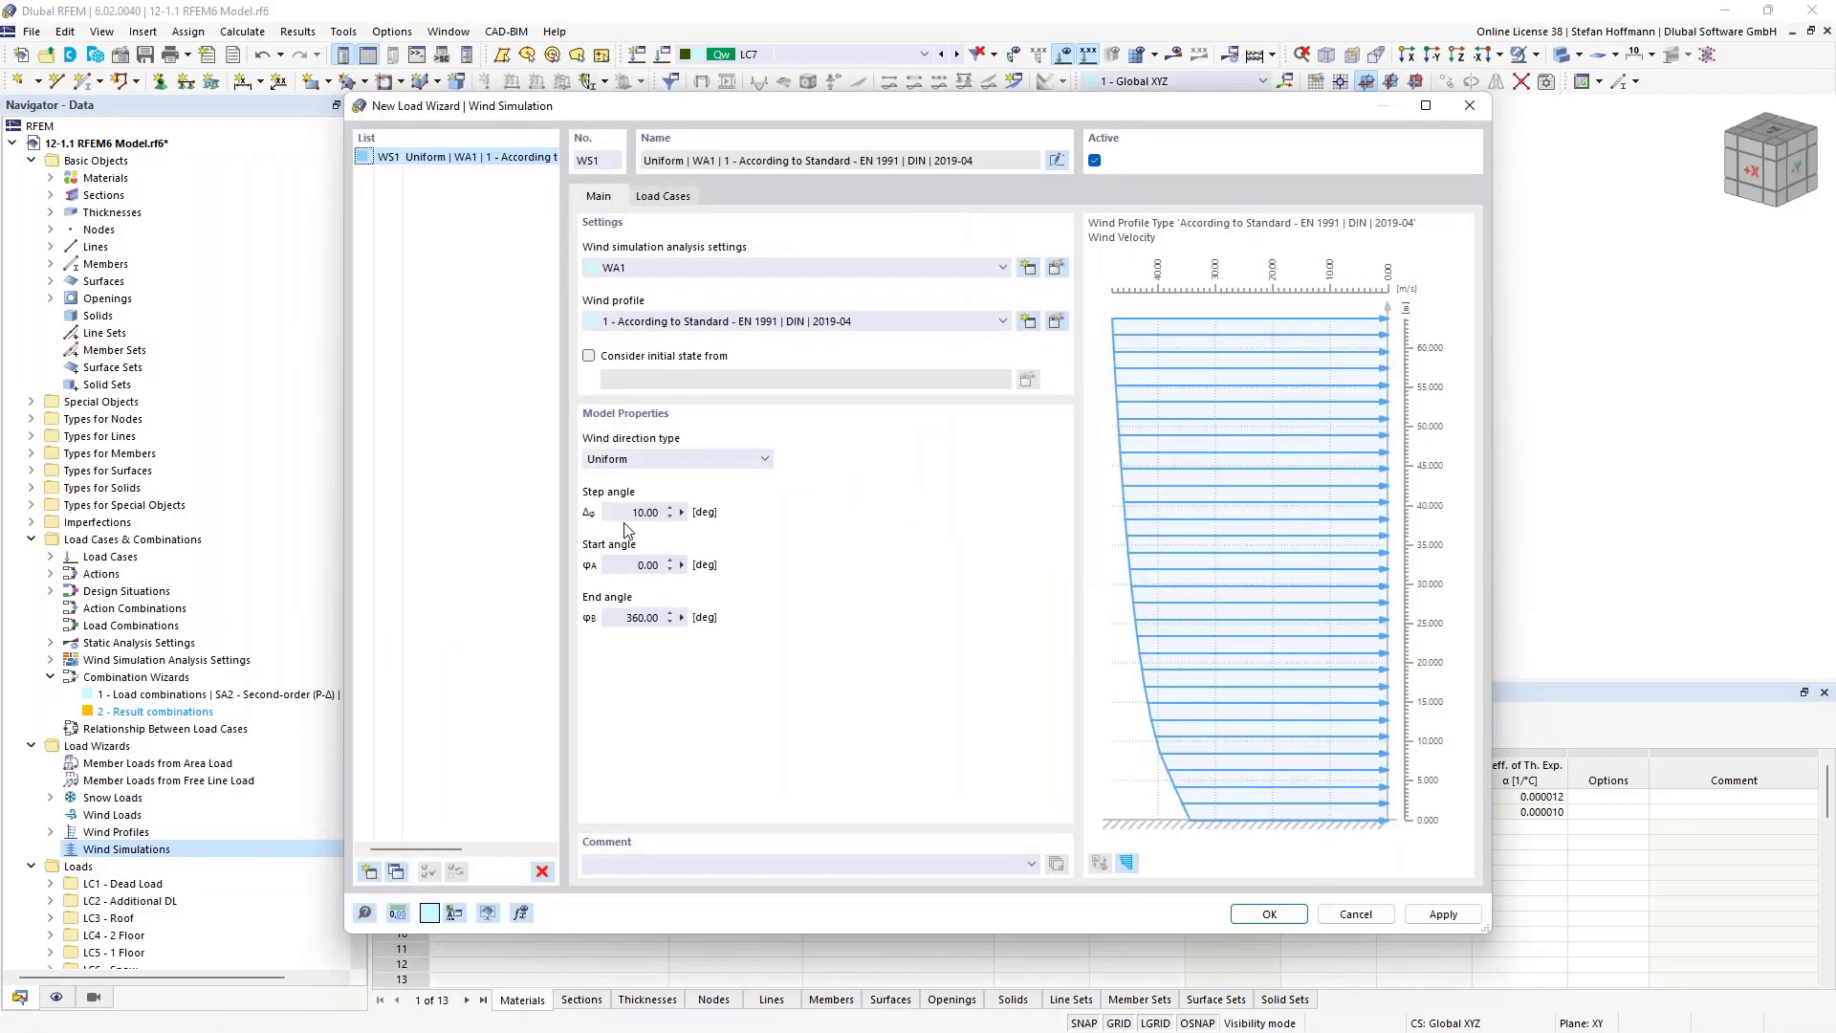
left_click(642, 513)
left_click(660, 199)
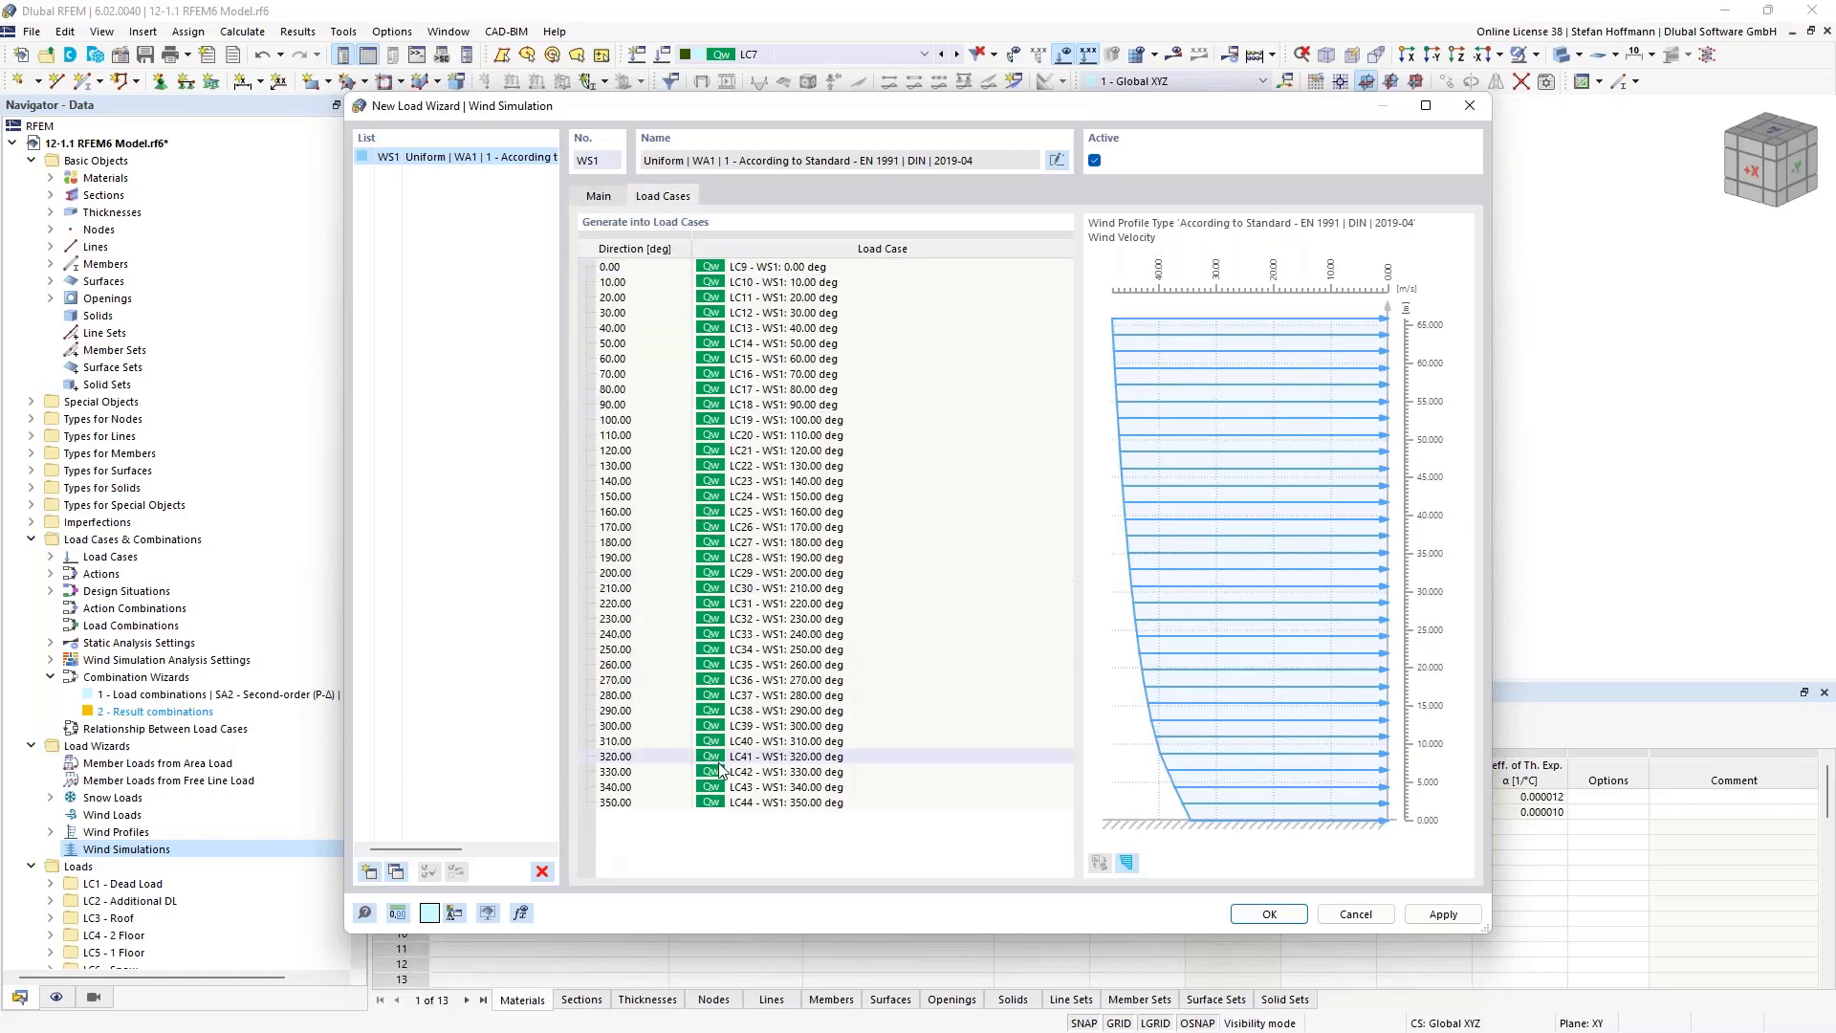
- Set the wind simulation wizard's step angle to 45°, check the load case list, and confirm the wizard to generate the load cases
left_click(598, 196)
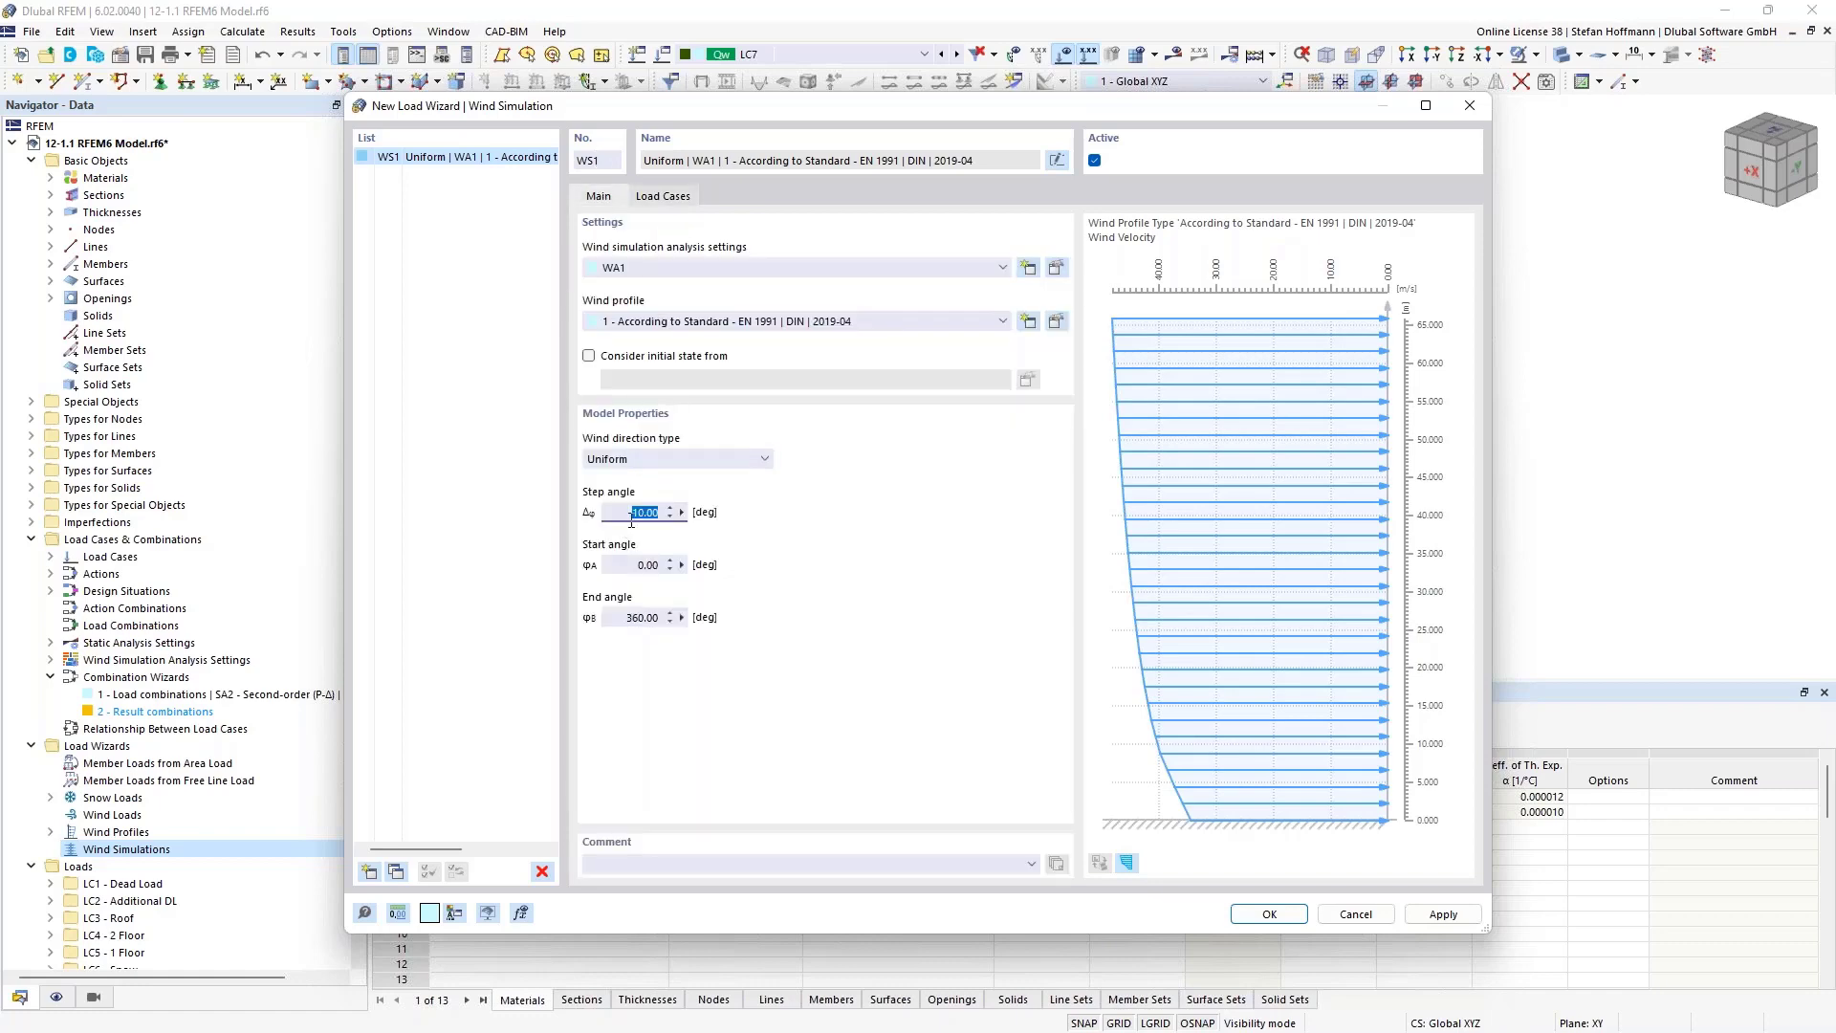
double_click(633, 514)
type("45")
left_click(662, 199)
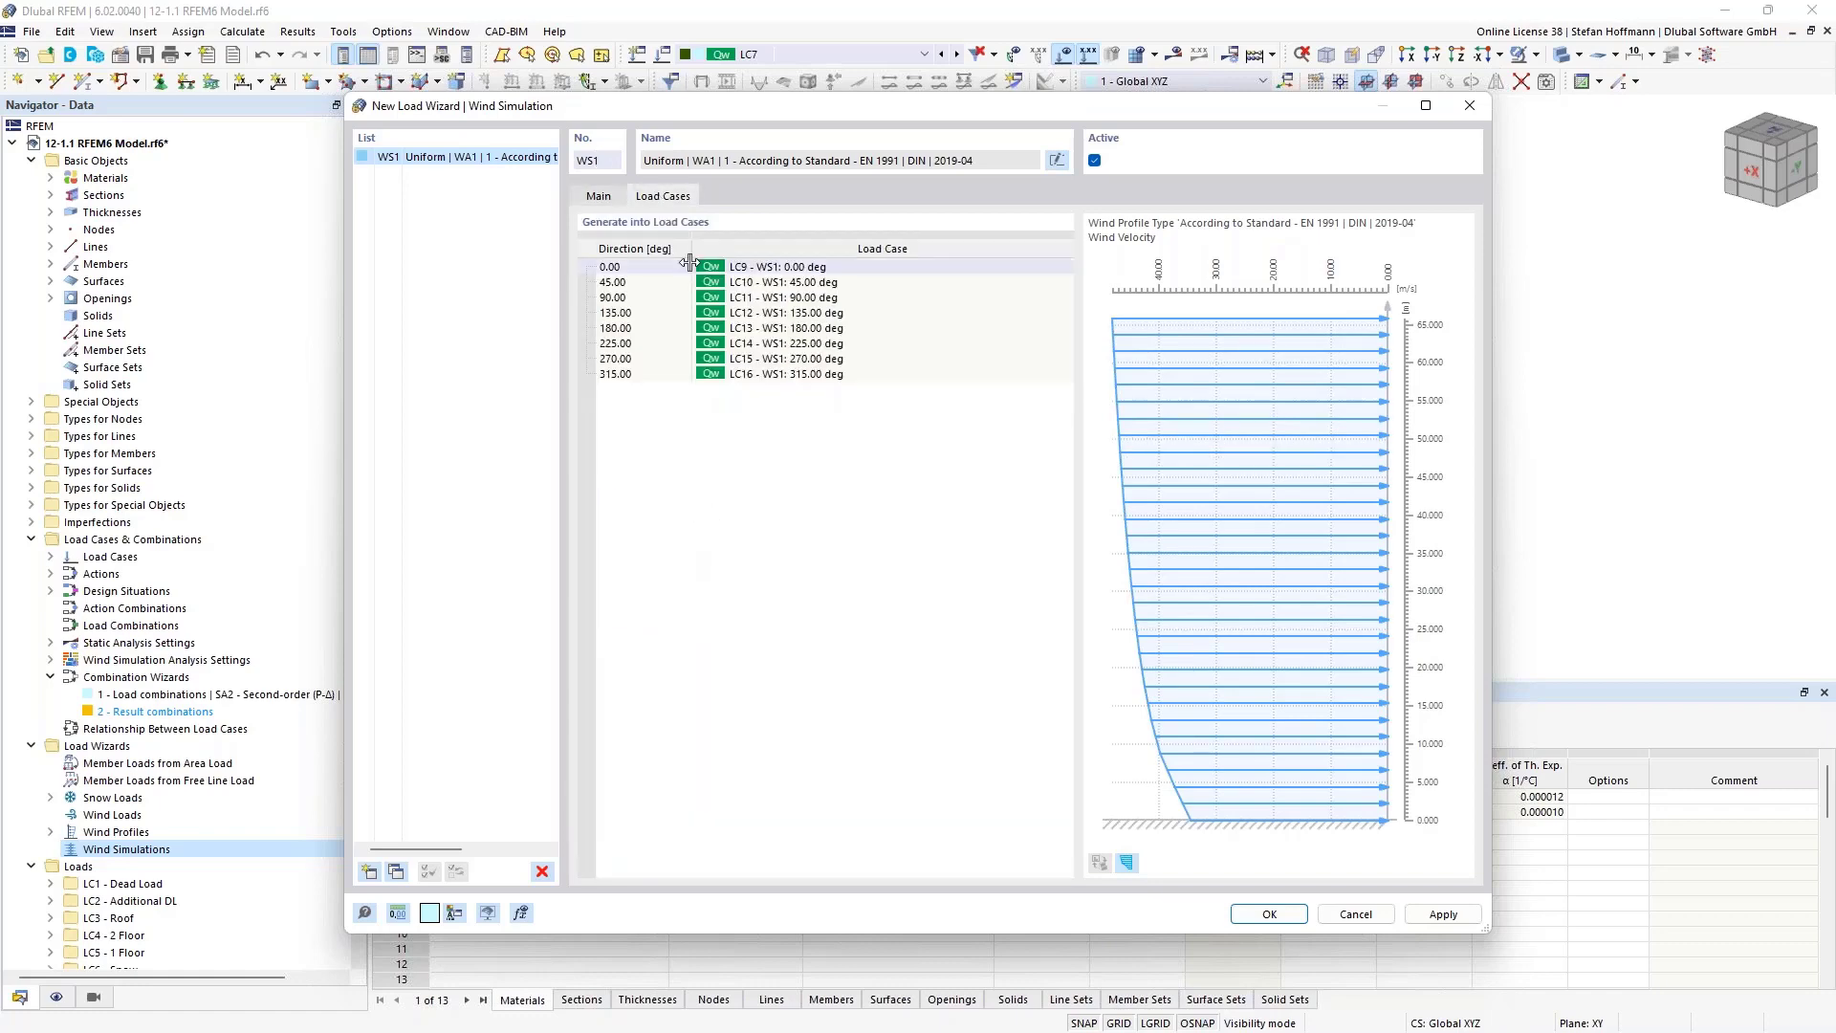
left_click(1270, 913)
- Review the generated wind simulation load cases in the load case list, starting with the 0° direction
left_click(661, 55)
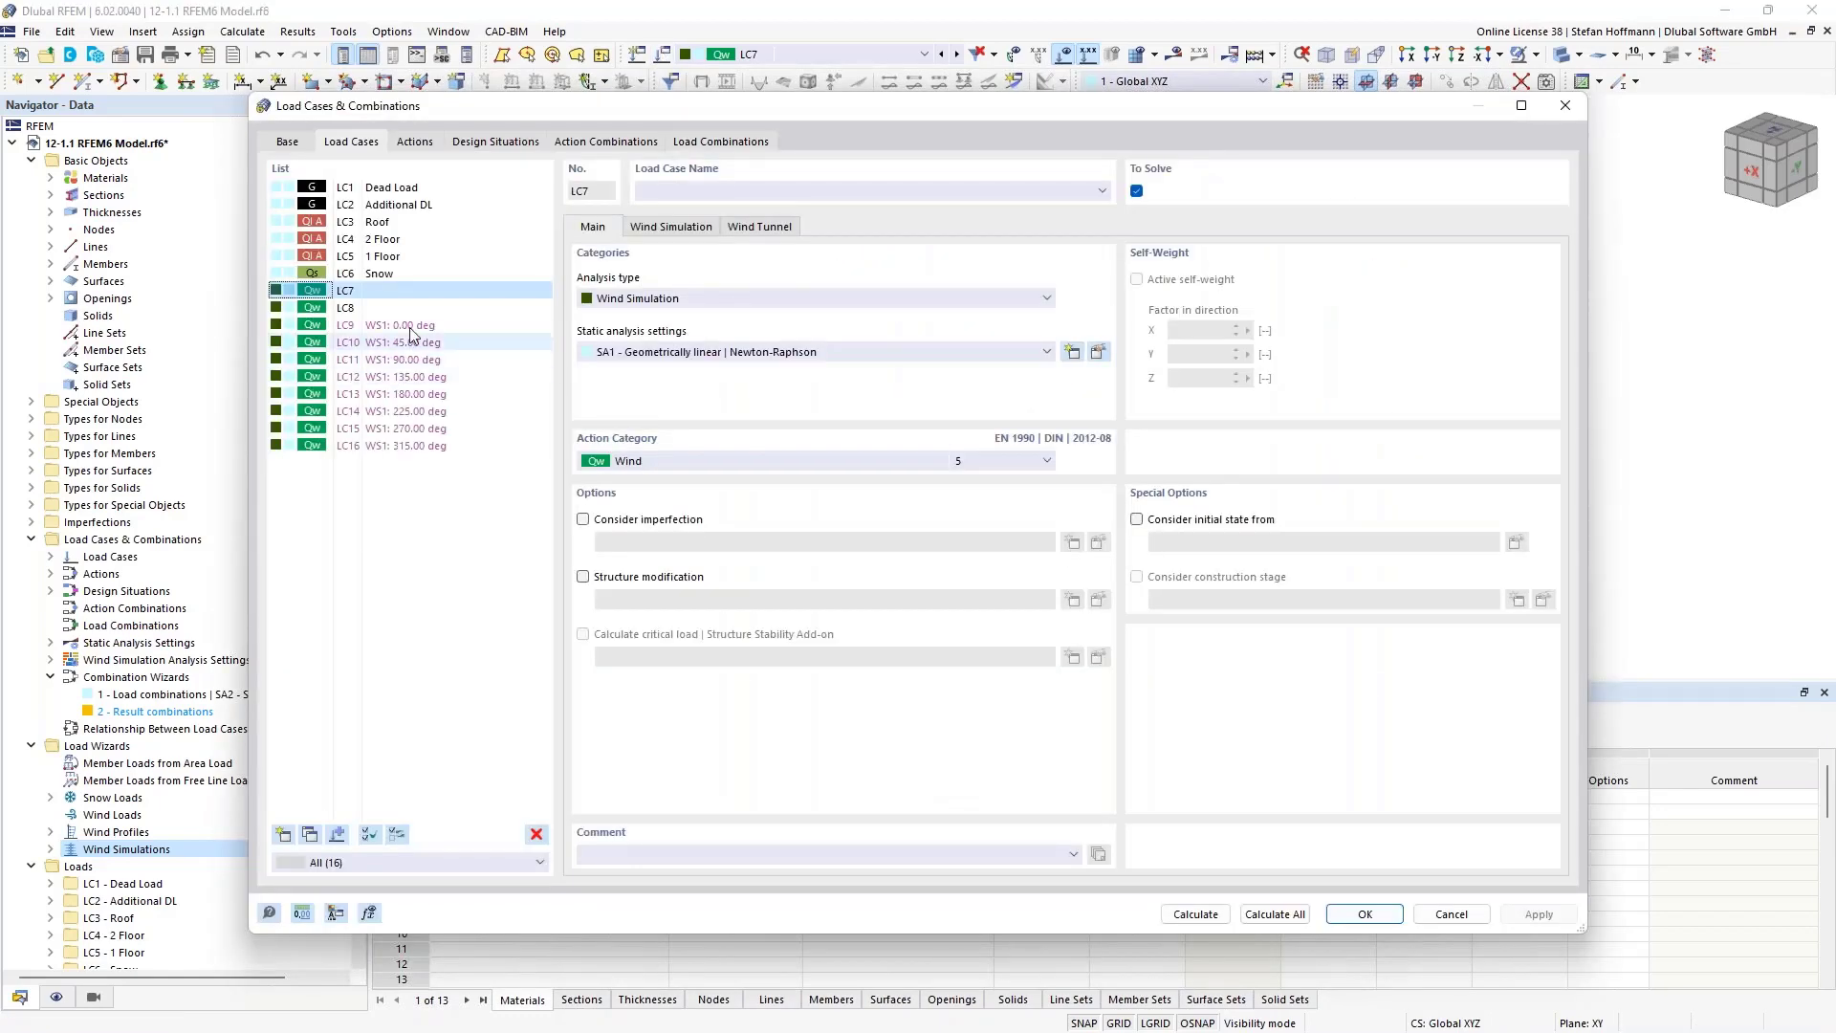
left_click(406, 326)
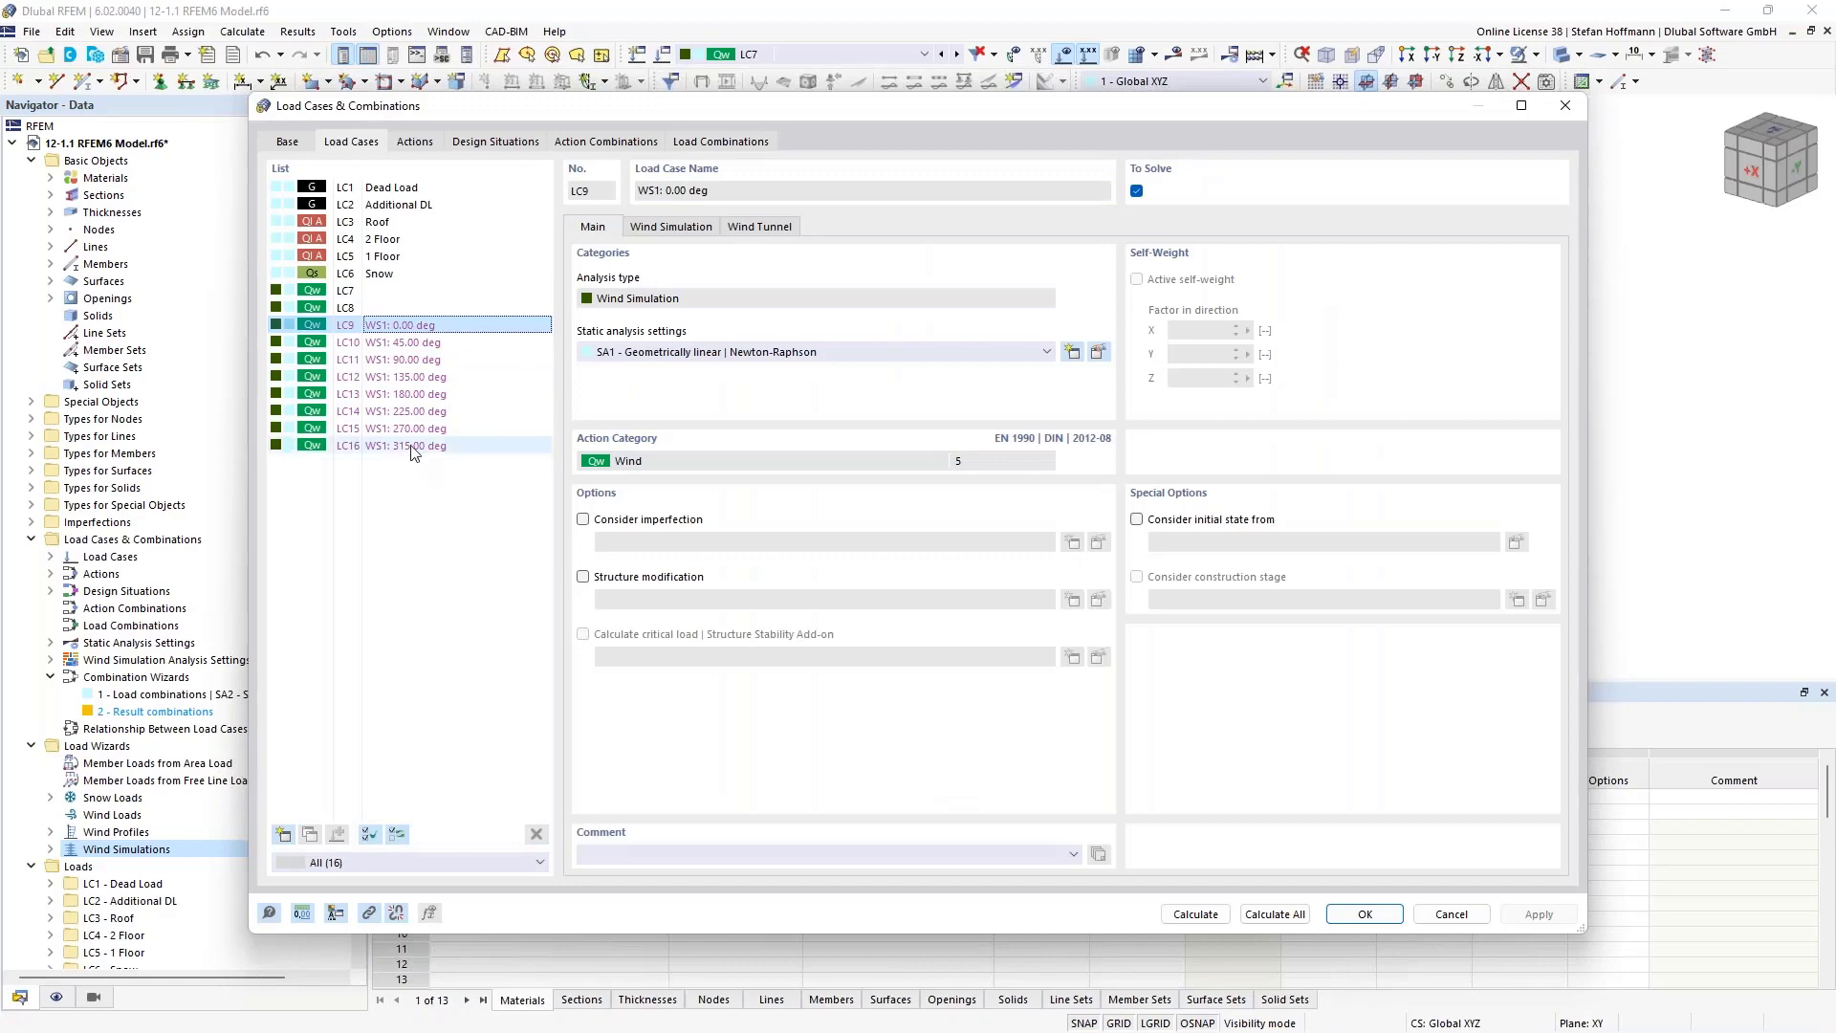